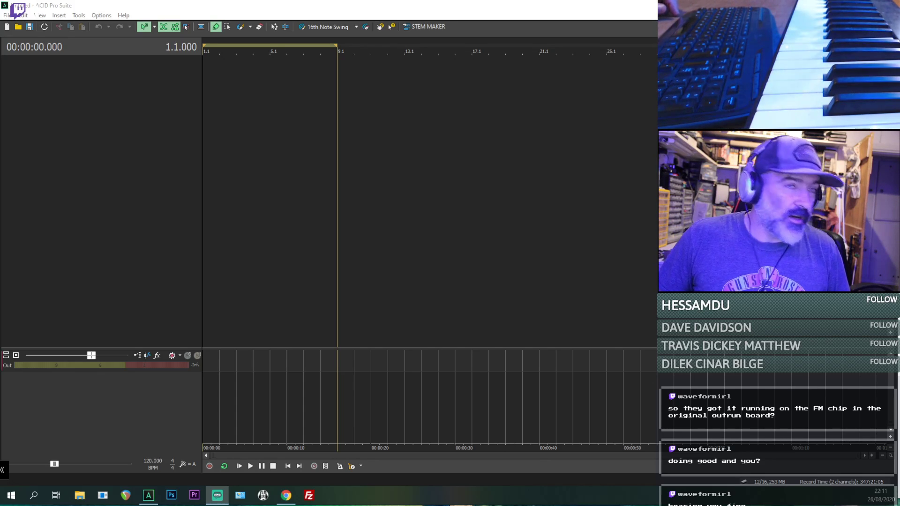
- Play the GOPR0647 arcade video from the file explorer, skip ahead through it, raise its volume, and close it
{"action": "key", "text": "super+e"}
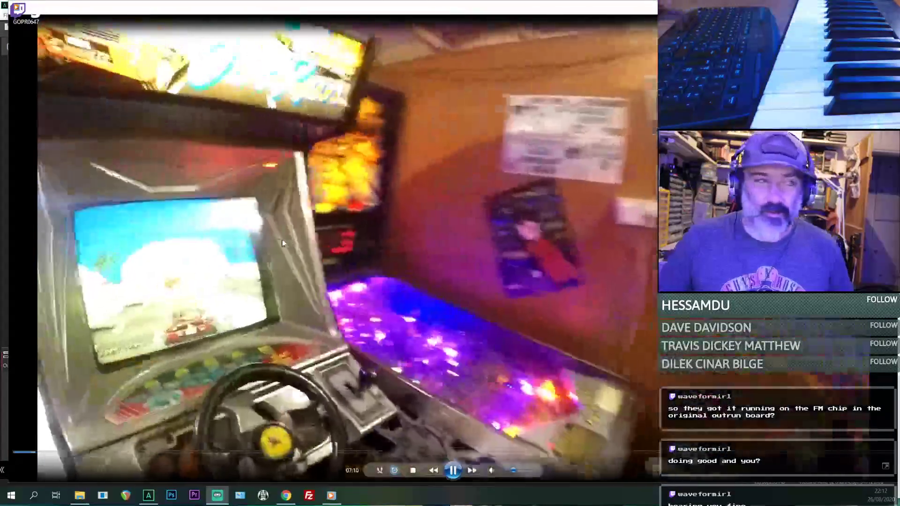
{"action": "left_click", "coordinate": [225, 454]}
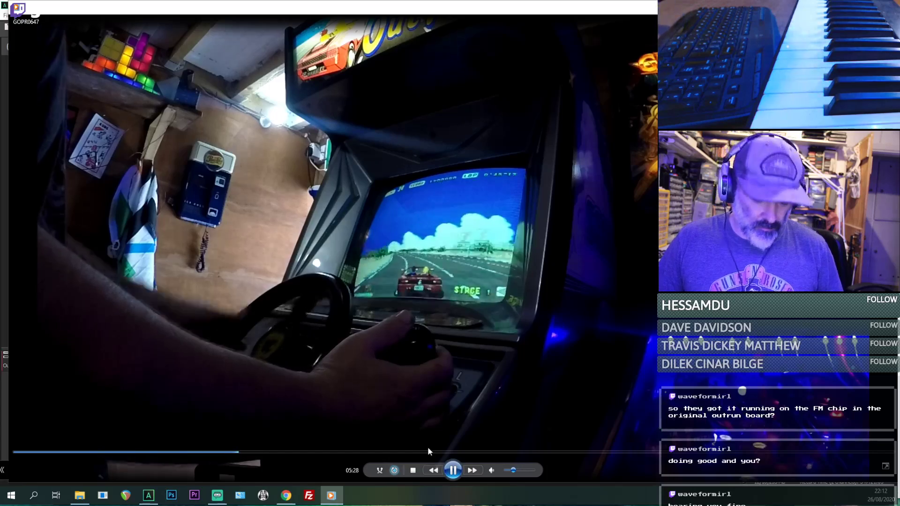
{"action": "left_click_drag", "start_coordinate": [522, 471], "coordinate": [533, 471]}
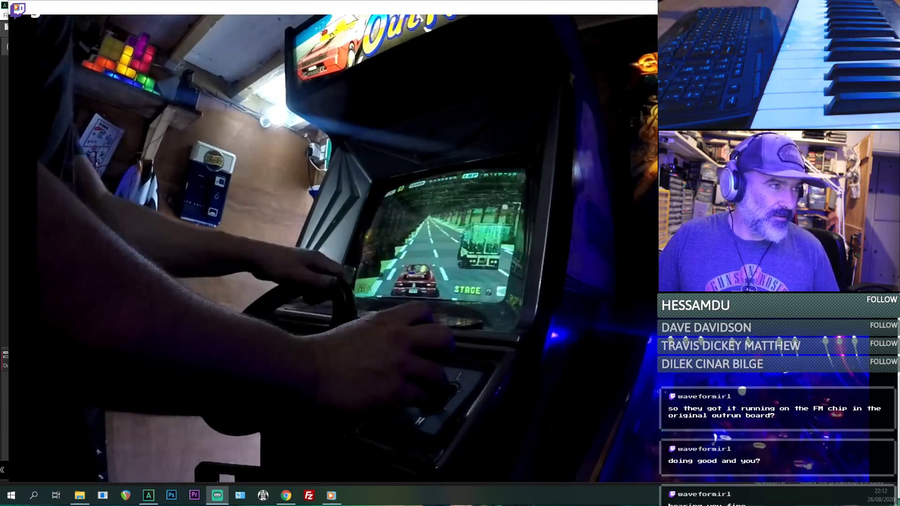
{"action": "mouse_move", "coordinate": [508, 319]}
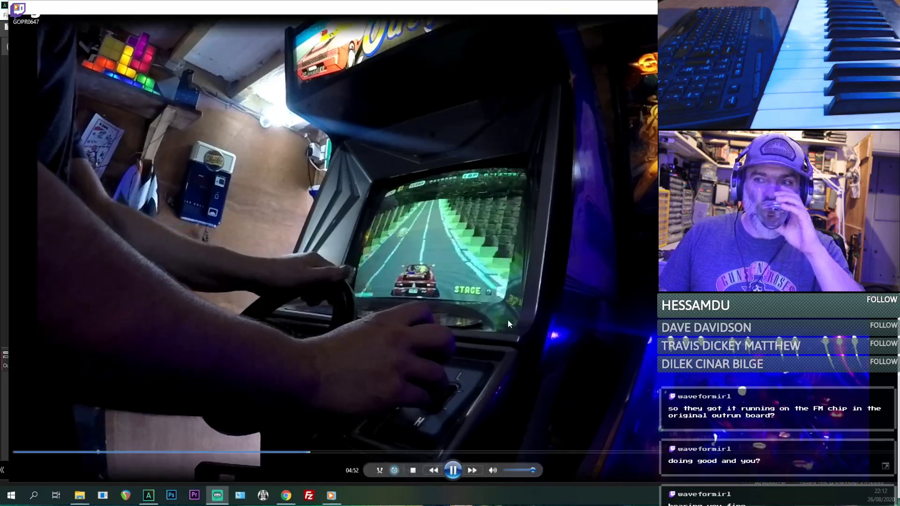
{"action": "left_click", "coordinate": [345, 452]}
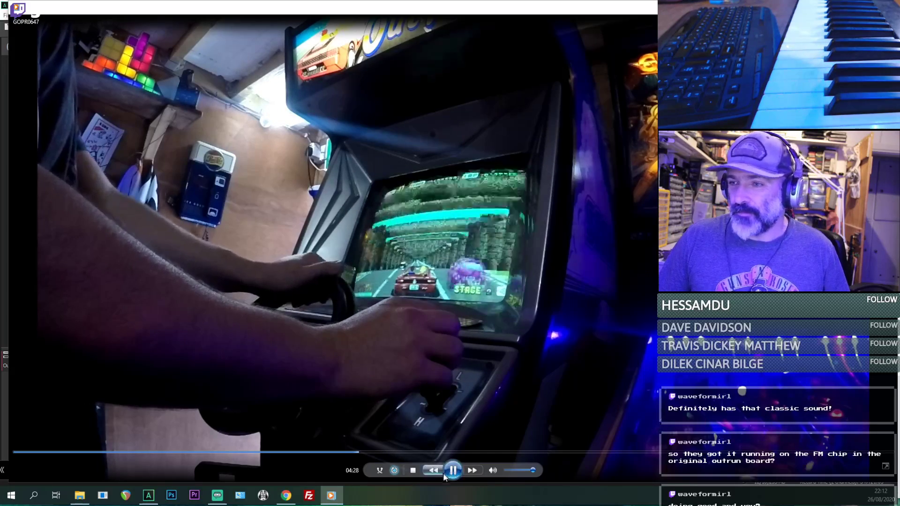
{"action": "key", "text": "space"}
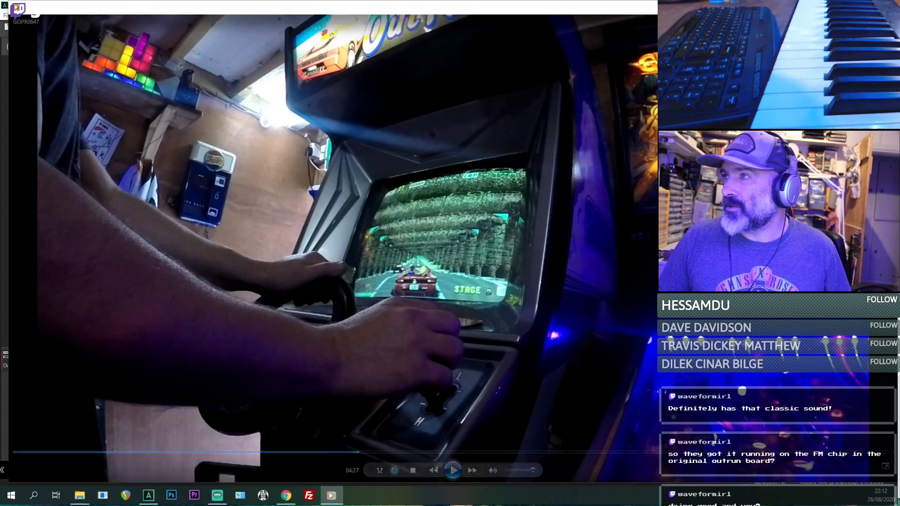
{"action": "key", "text": "alt+F4"}
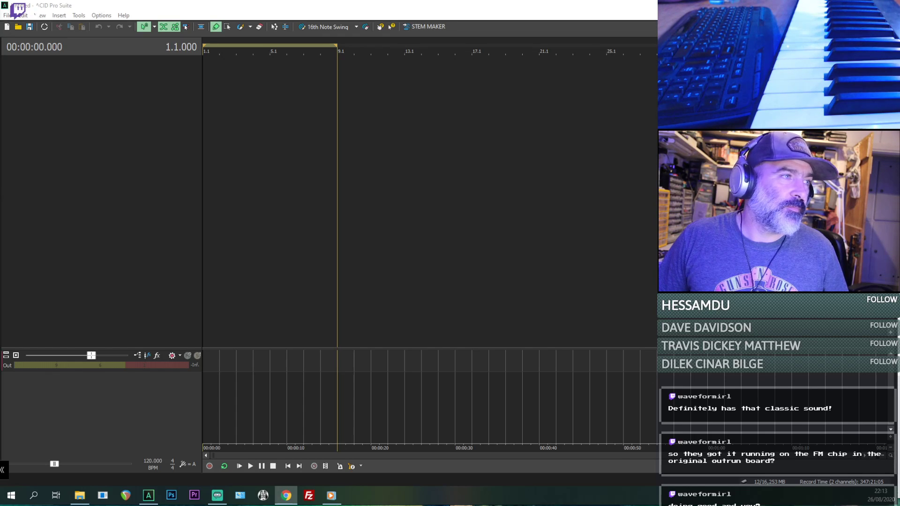
- Switch to Chrome, listen to the YouTube video "Camino a Mi Amor - Out Run (Arcade)" at an adjusted volume, pause it, and put the browser away
{"action": "left_click_drag", "start_coordinate": [895, 46], "coordinate": [85, 24]}
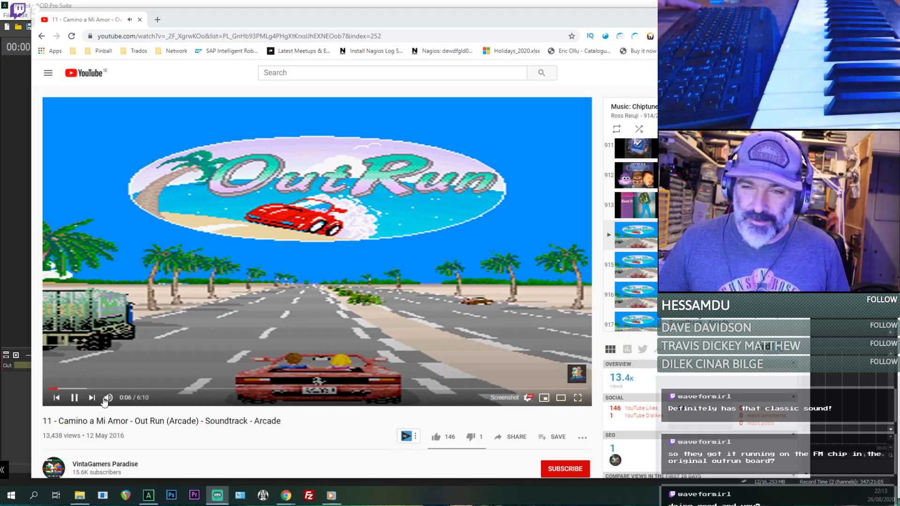
{"action": "left_click_drag", "start_coordinate": [123, 398], "coordinate": [131, 398]}
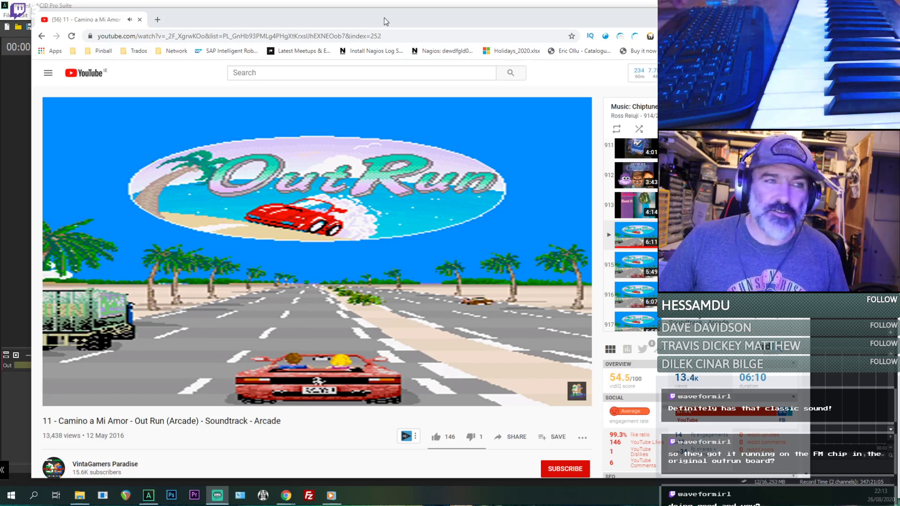
{"action": "left_click", "coordinate": [322, 260]}
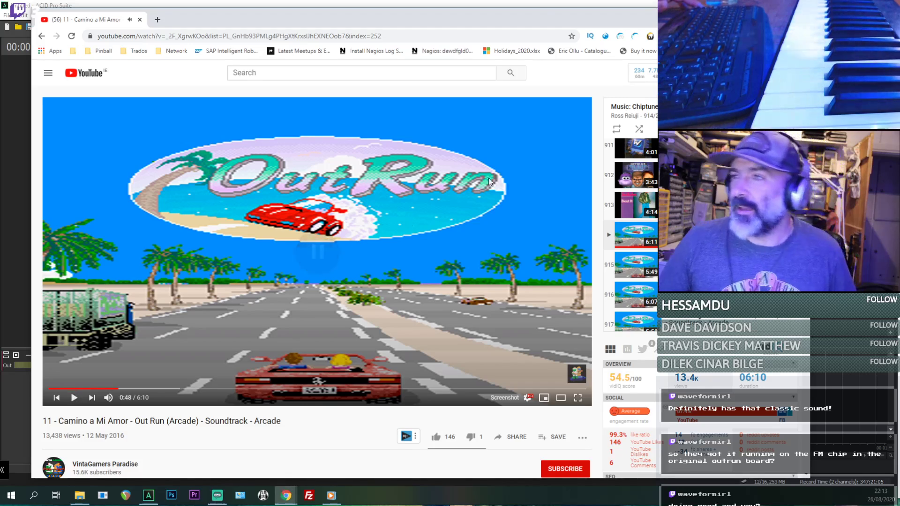
{"action": "left_click", "coordinate": [539, 4]}
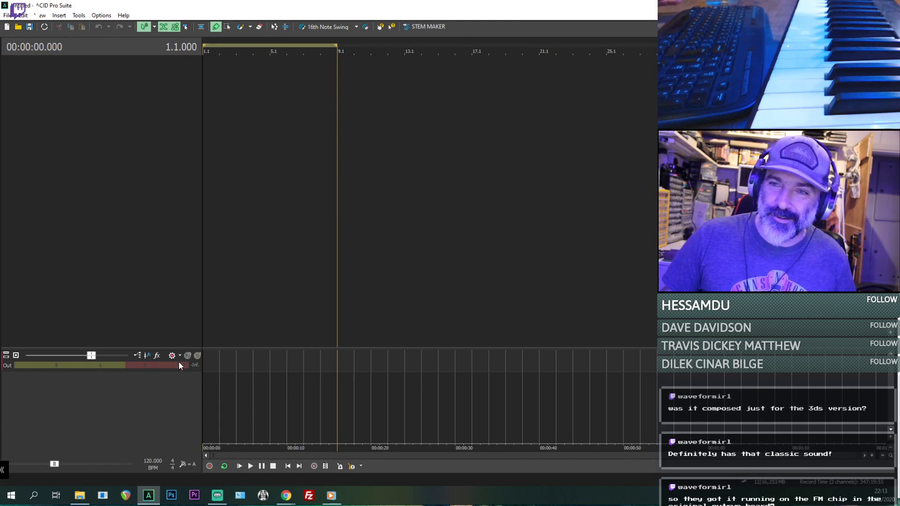
- Add the Camino a Mi Amor track to the ACID project and inspect the first downbeat's waveform in the Beatmapper Wizard
{"action": "key", "text": "b"}
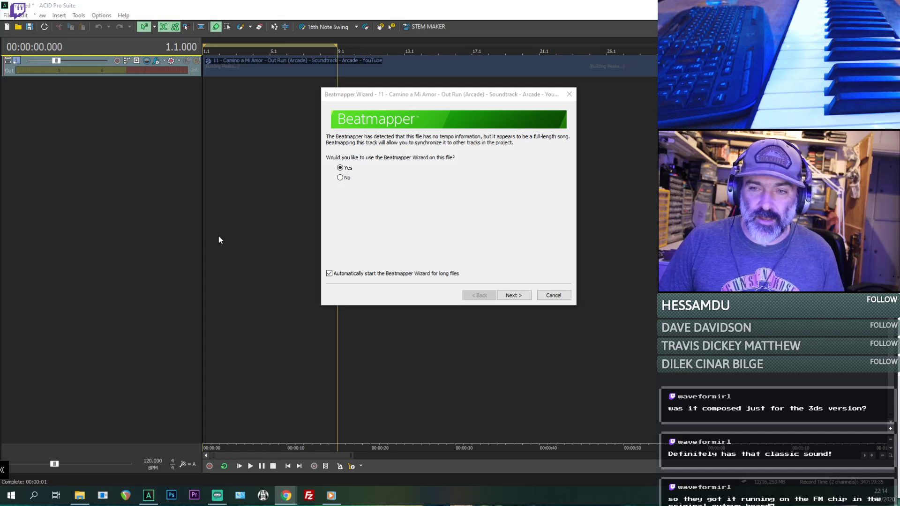
{"action": "left_click", "coordinate": [516, 296]}
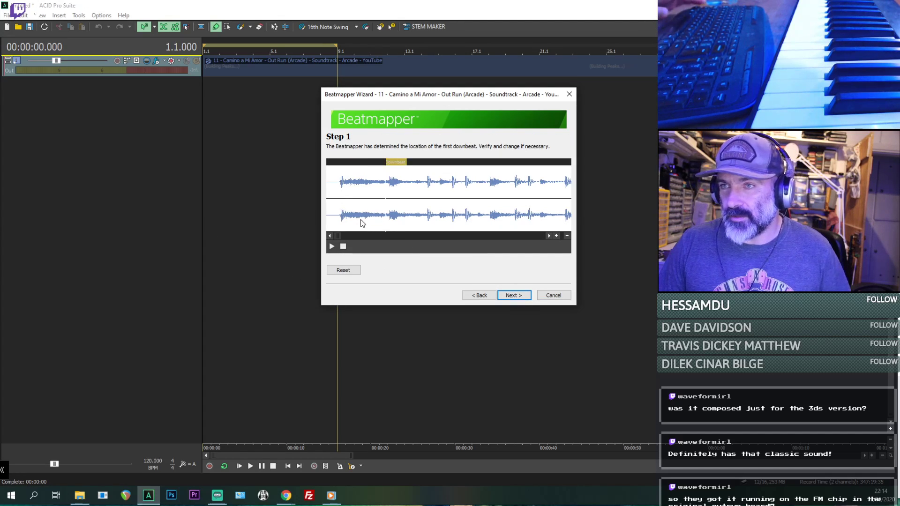
{"action": "left_click", "coordinate": [476, 295]}
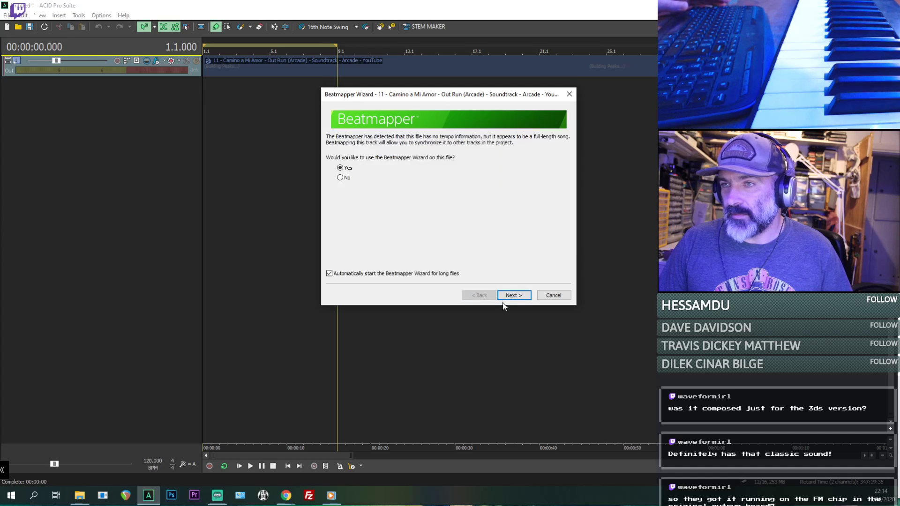
{"action": "left_click", "coordinate": [514, 295]}
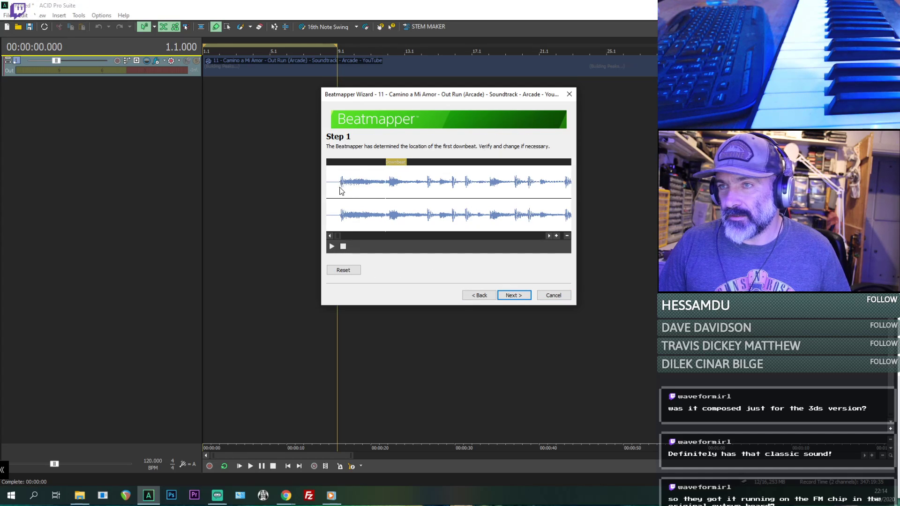
{"action": "left_click", "coordinate": [558, 238]}
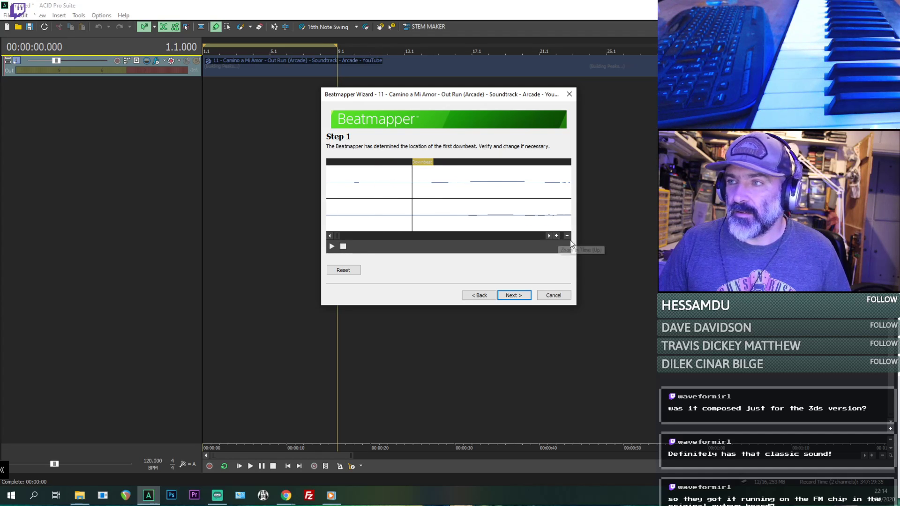
{"action": "left_click", "coordinate": [569, 239]}
{"action": "left_click", "coordinate": [569, 239]}
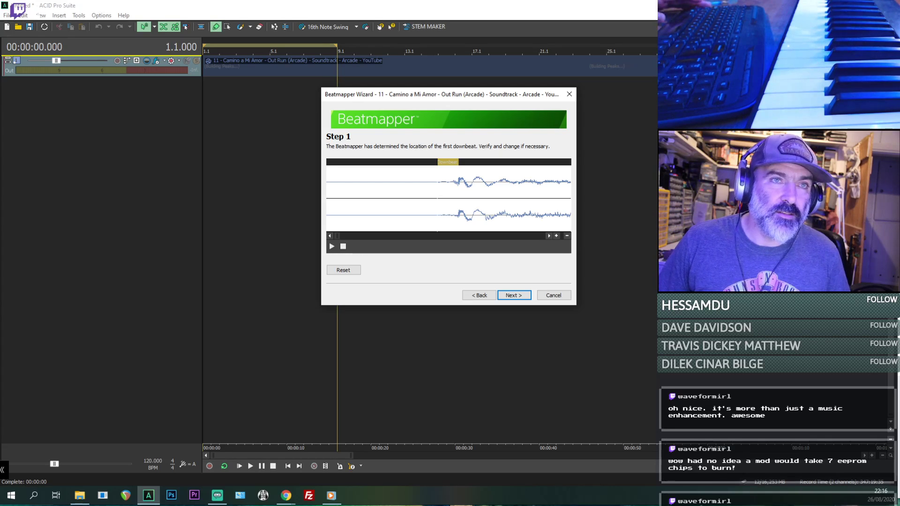
- Switch to Chrome and read the Sega Enhanced (formerly OutRun Enhanced Edition) post on the Reassembler blog
{"action": "key", "text": "alt+Tab"}
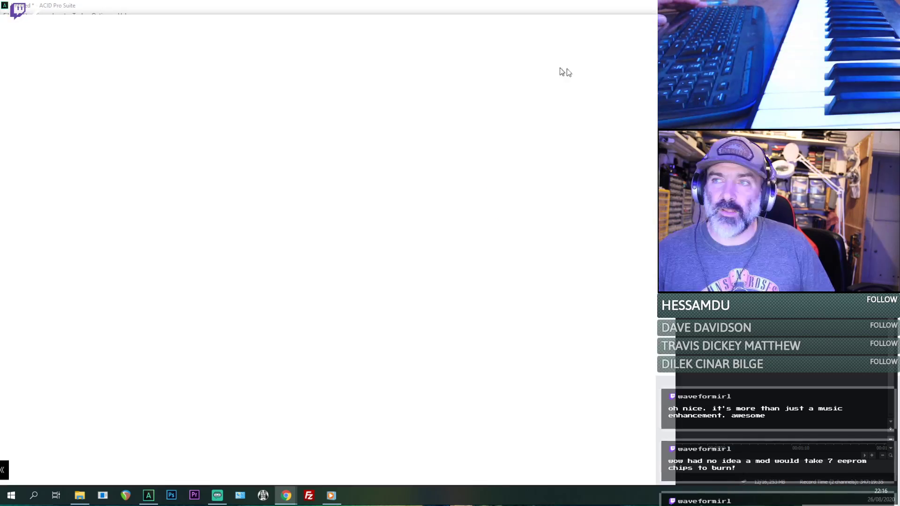
{"action": "left_click_drag", "start_coordinate": [562, 72], "coordinate": [89, 21]}
{"action": "left_click", "coordinate": [202, 21]}
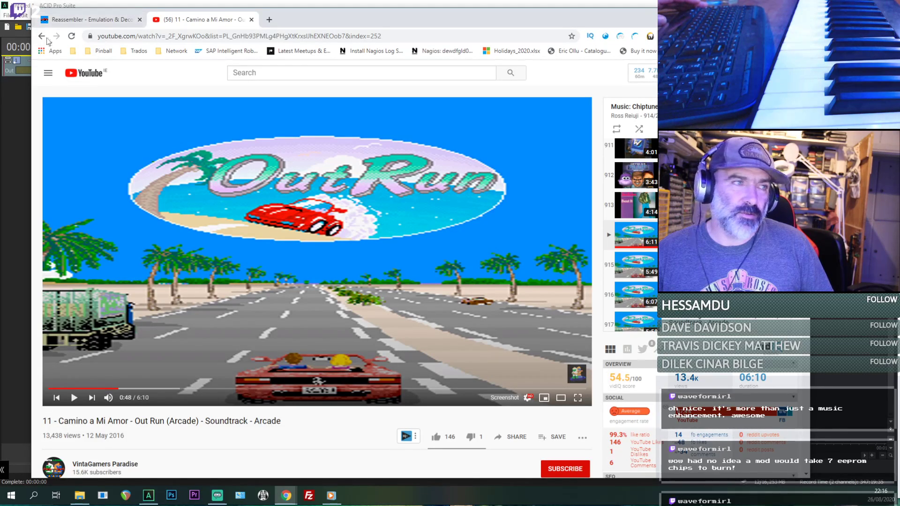
{"action": "left_click", "coordinate": [108, 19]}
{"action": "scroll", "coordinate": [332, 184], "scroll_direction": "down", "scroll_amount": 6}
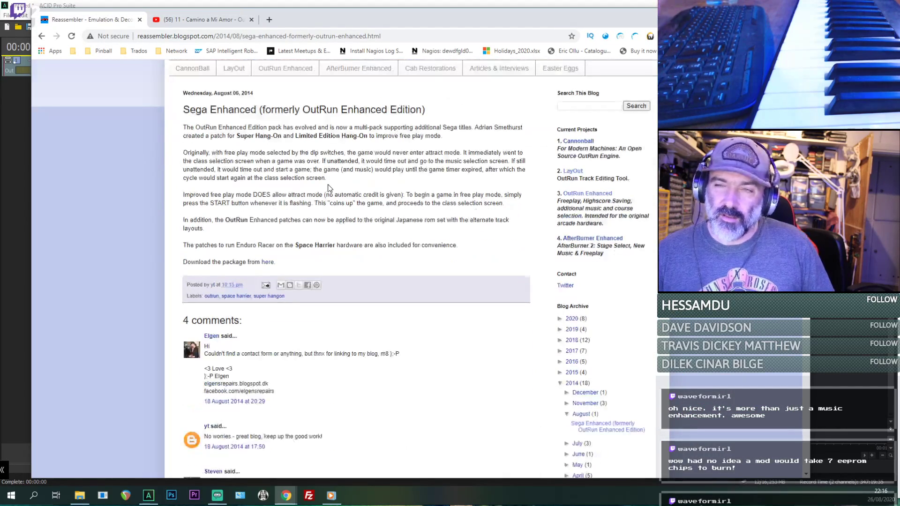
{"action": "scroll", "coordinate": [331, 185], "scroll_direction": "up", "scroll_amount": 6}
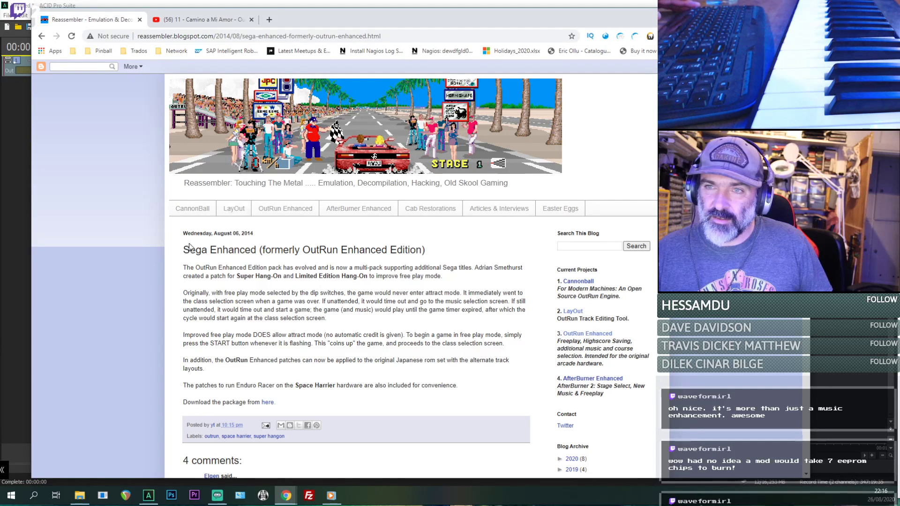
{"action": "scroll", "coordinate": [294, 220], "scroll_direction": "down", "scroll_amount": 1}
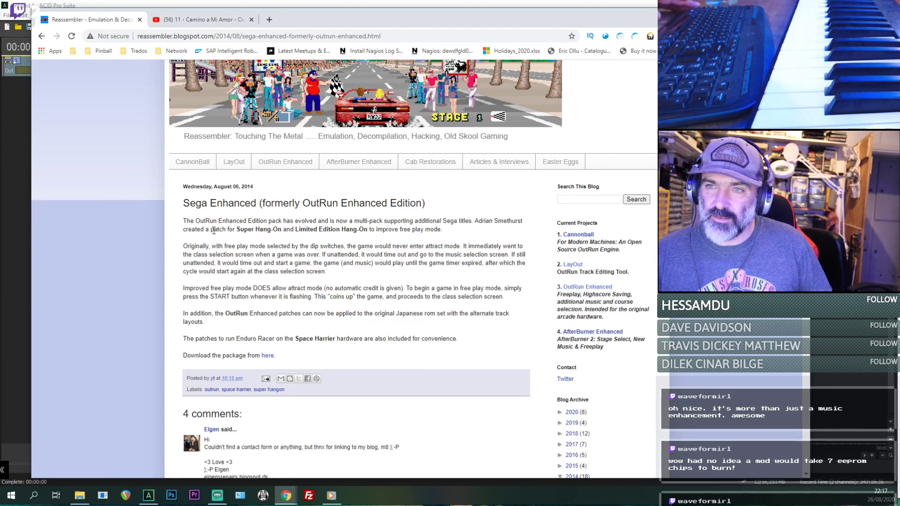
{"action": "scroll", "coordinate": [214, 231], "scroll_direction": "down", "scroll_amount": 8}
{"action": "scroll", "coordinate": [281, 213], "scroll_direction": "up", "scroll_amount": 10}
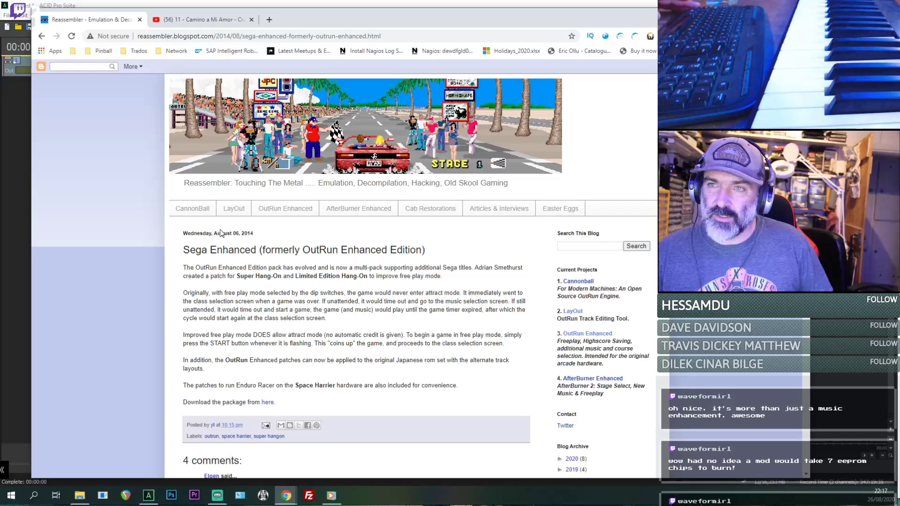
- Open the blog's OutRun Enhanced page and look through its description, screenshots and feature list
{"action": "left_click", "coordinate": [283, 209]}
{"action": "scroll", "coordinate": [295, 220], "scroll_direction": "down", "scroll_amount": 10}
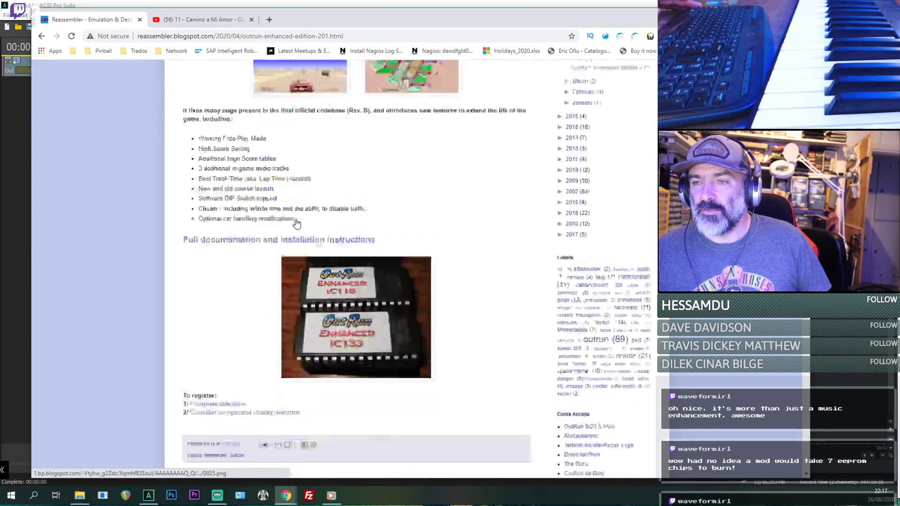
{"action": "scroll", "coordinate": [297, 224], "scroll_direction": "down", "scroll_amount": 2}
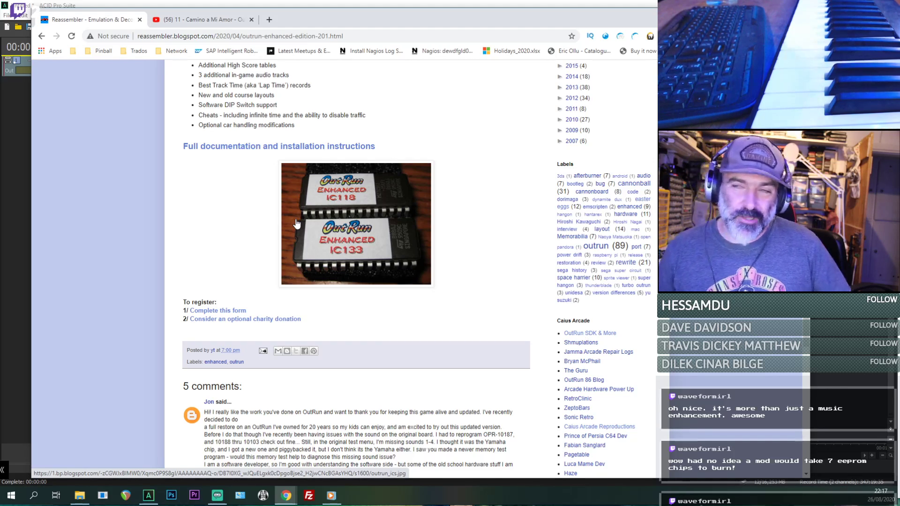
{"action": "scroll", "coordinate": [297, 223], "scroll_direction": "up", "scroll_amount": 5}
{"action": "scroll", "coordinate": [285, 225], "scroll_direction": "down", "scroll_amount": 2}
{"action": "scroll", "coordinate": [285, 221], "scroll_direction": "up", "scroll_amount": 3}
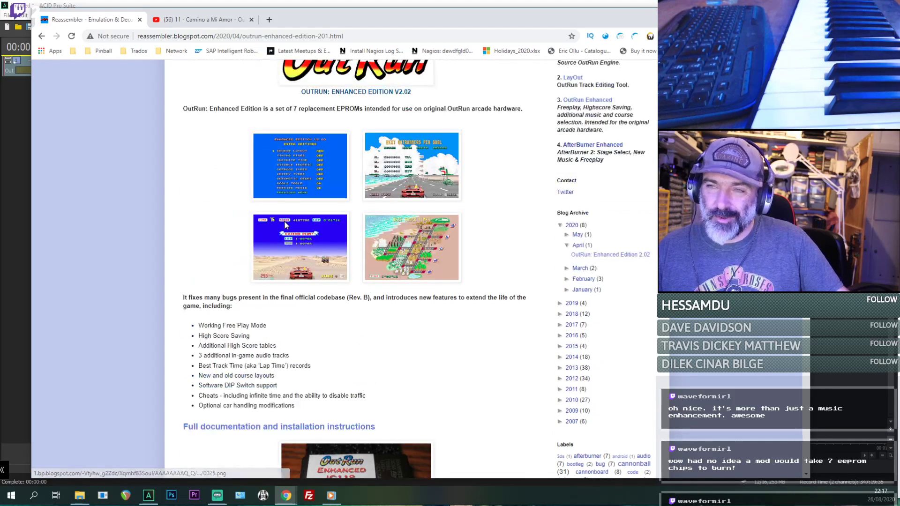
{"action": "scroll", "coordinate": [281, 253], "scroll_direction": "down", "scroll_amount": 2}
{"action": "scroll", "coordinate": [280, 255], "scroll_direction": "up", "scroll_amount": 1}
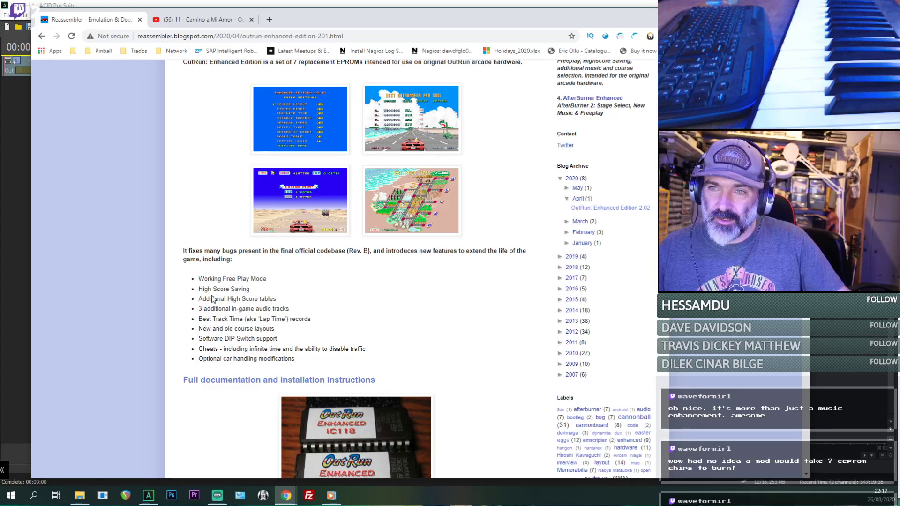
- Highlight the feature list entries on free play mode, high score saving and additional high score tables while reading them
{"action": "left_click_drag", "start_coordinate": [198, 278], "coordinate": [271, 288]}
{"action": "left_click", "coordinate": [263, 284]}
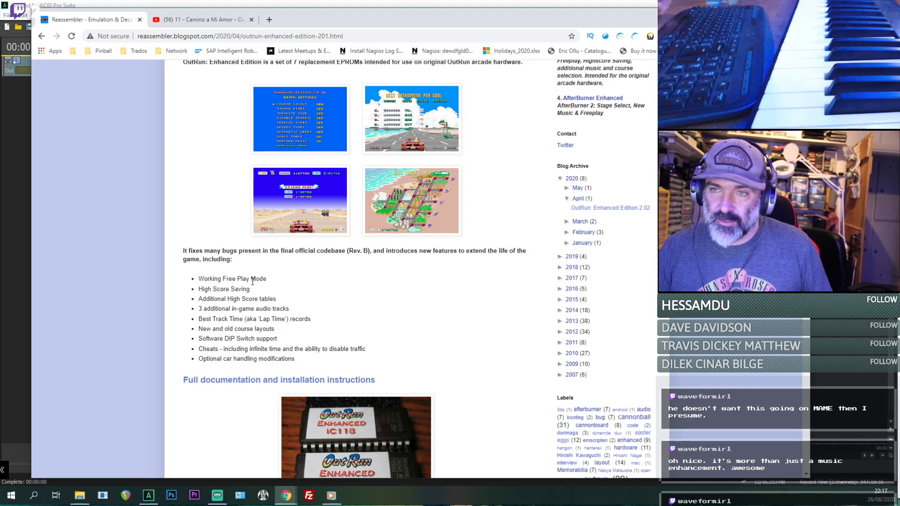
{"action": "triple_click", "coordinate": [208, 289]}
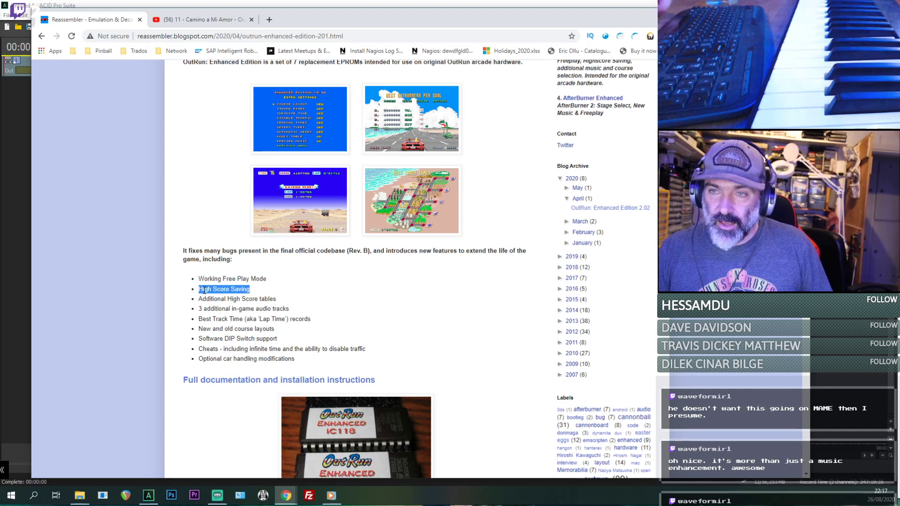
{"action": "left_click", "coordinate": [209, 297]}
{"action": "double_click", "coordinate": [212, 298]}
{"action": "left_click_drag", "start_coordinate": [280, 299], "coordinate": [216, 291]}
- Highlight the remaining feature entries one by one, from the additional in-game audio tracks to the optional car handling modifications
{"action": "scroll", "coordinate": [207, 303], "scroll_direction": "down", "scroll_amount": 2}
{"action": "triple_click", "coordinate": [233, 217]}
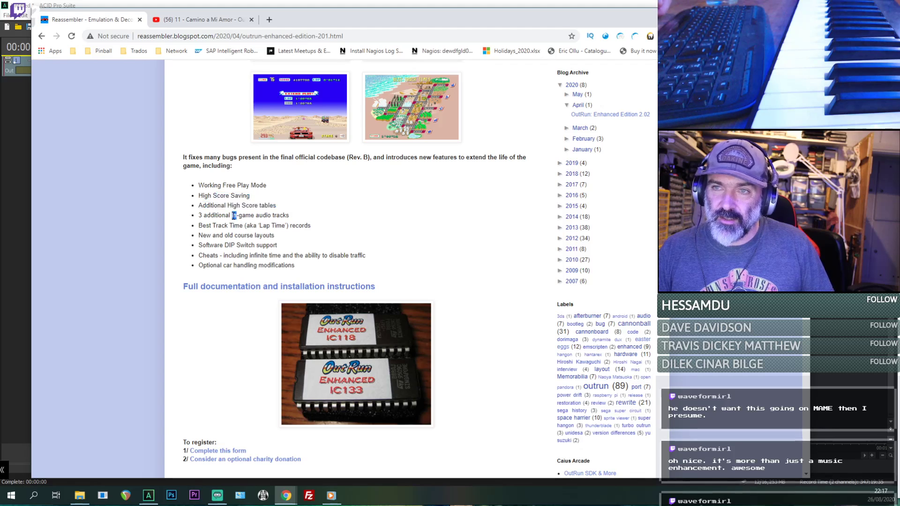
{"action": "triple_click", "coordinate": [226, 228]}
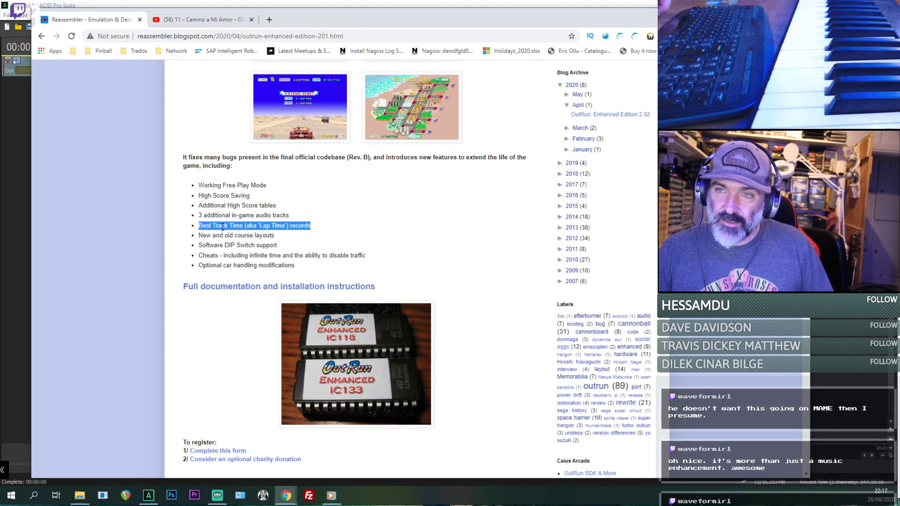
{"action": "left_click", "coordinate": [214, 244]}
{"action": "triple_click", "coordinate": [211, 235]}
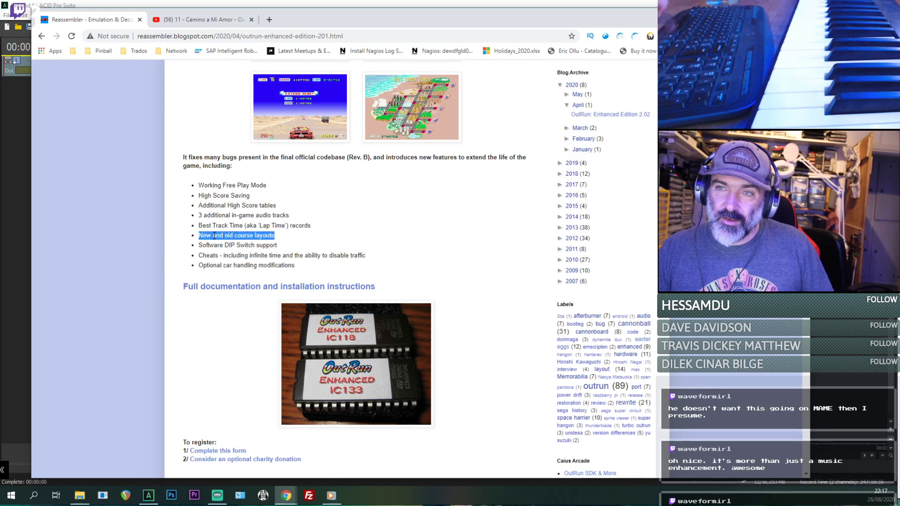
{"action": "left_click", "coordinate": [205, 236]}
{"action": "triple_click", "coordinate": [205, 246]}
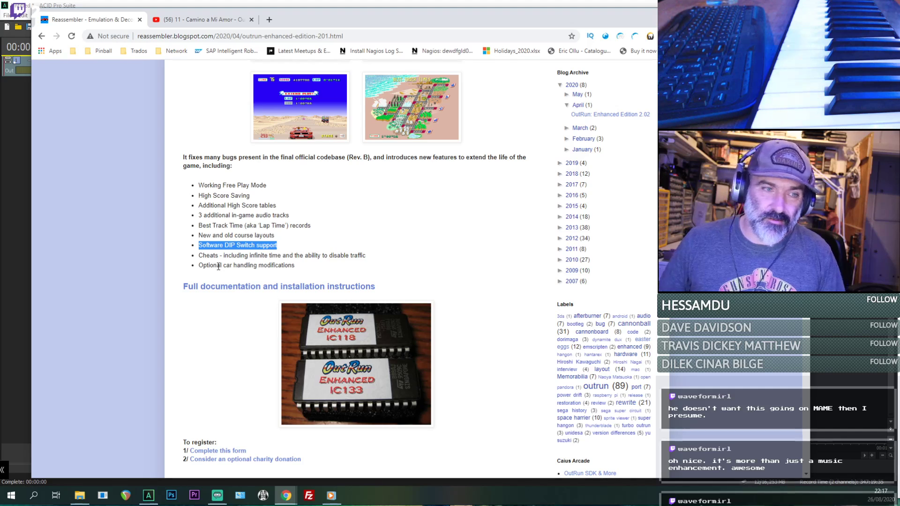
{"action": "triple_click", "coordinate": [219, 255]}
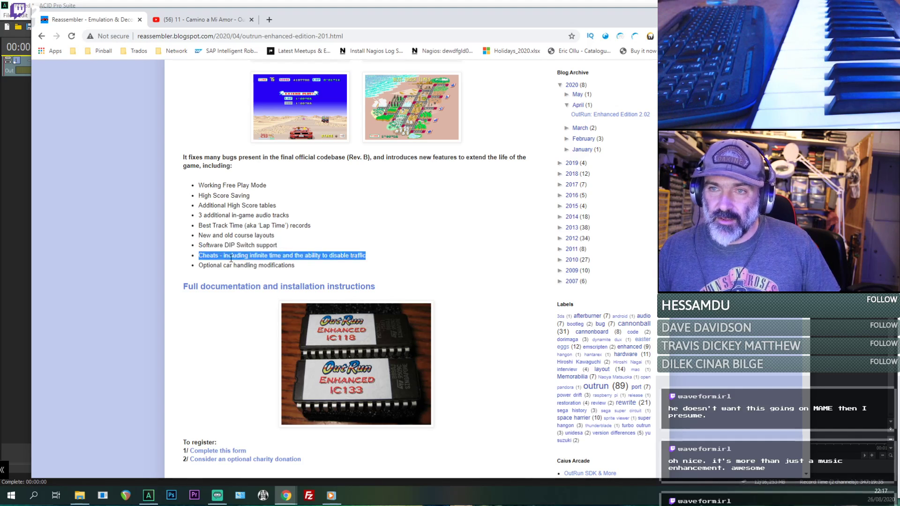
{"action": "double_click", "coordinate": [229, 265]}
{"action": "triple_click", "coordinate": [230, 265]}
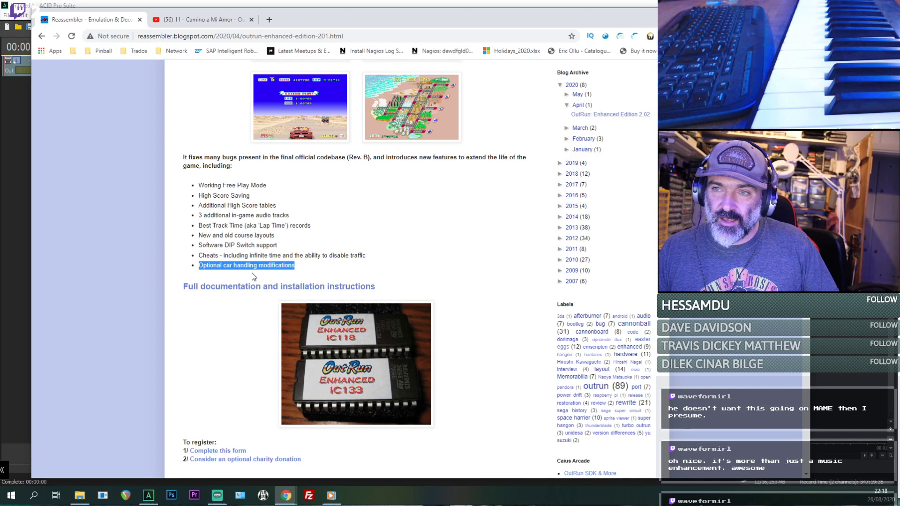
- Look over the OutRun: Enhanced Edition 2.02 post once more, then return to the Beatmapper Wizard in ACID Pro
{"action": "double_click", "coordinate": [207, 265]}
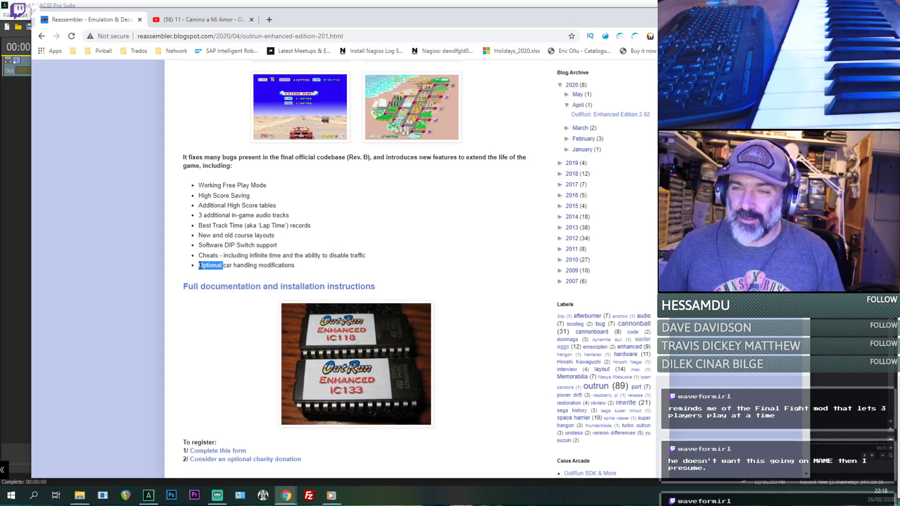
{"action": "scroll", "coordinate": [438, 201], "scroll_direction": "down", "scroll_amount": 10}
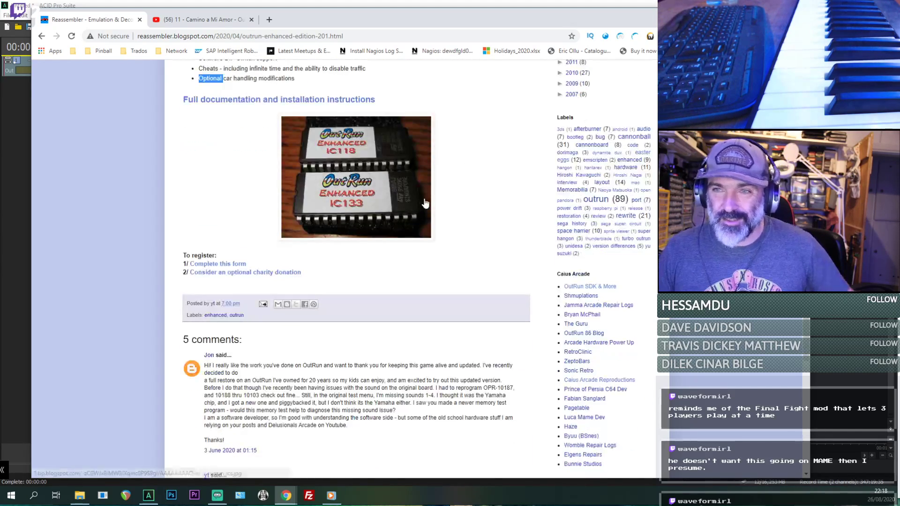
{"action": "scroll", "coordinate": [425, 203], "scroll_direction": "up", "scroll_amount": 10}
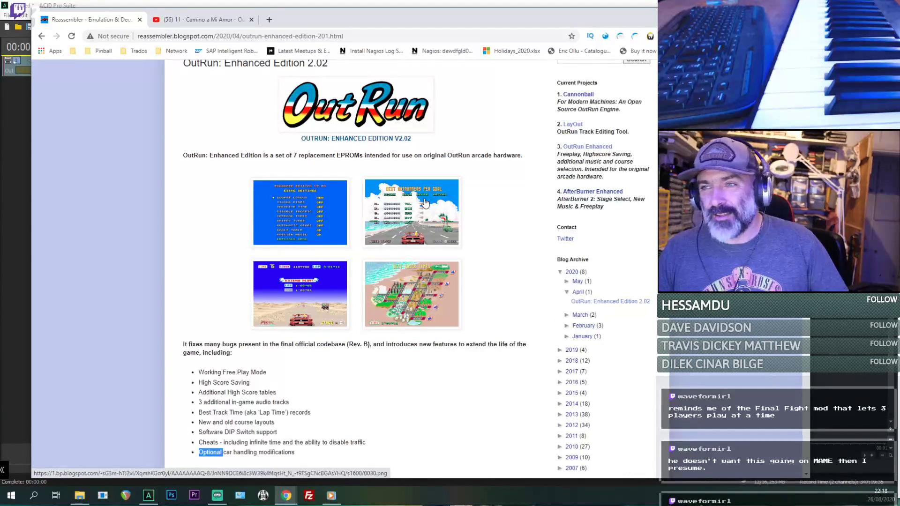
{"action": "scroll", "coordinate": [425, 203], "scroll_direction": "up", "scroll_amount": 4}
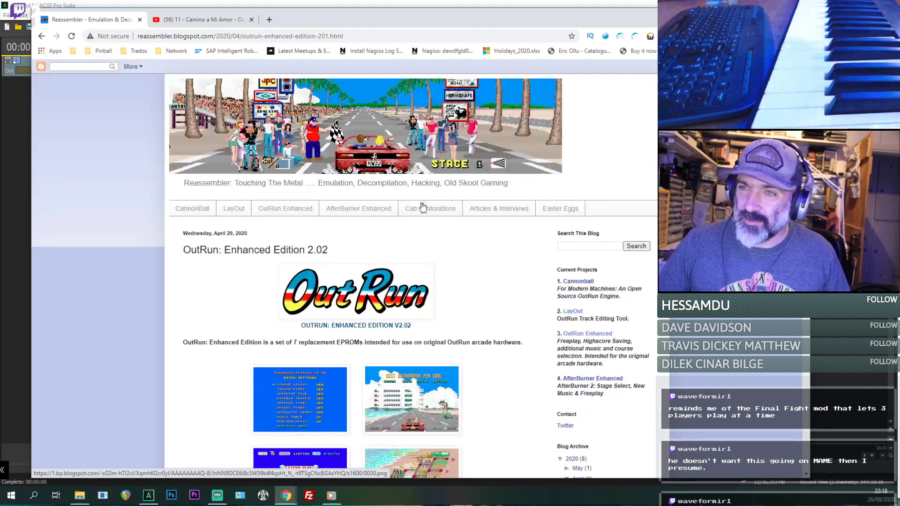
{"action": "scroll", "coordinate": [286, 244], "scroll_direction": "down", "scroll_amount": 5}
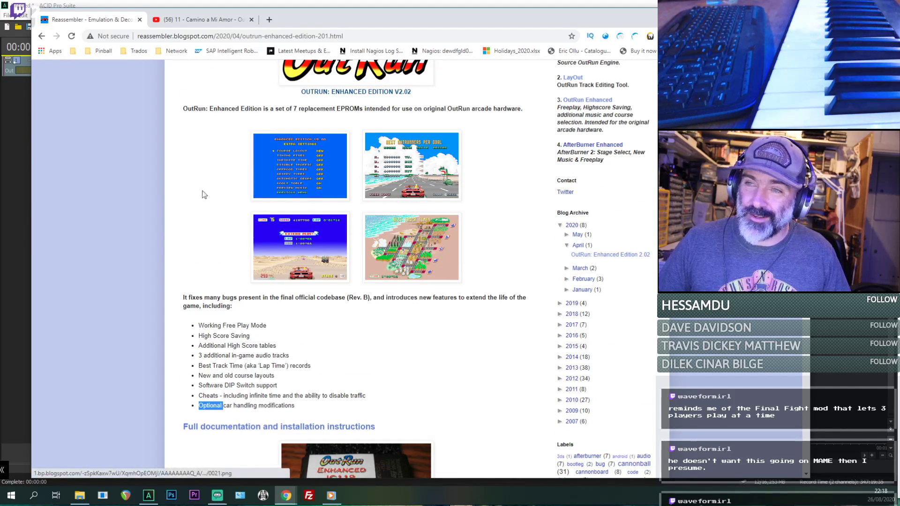
{"action": "left_click", "coordinate": [197, 3]}
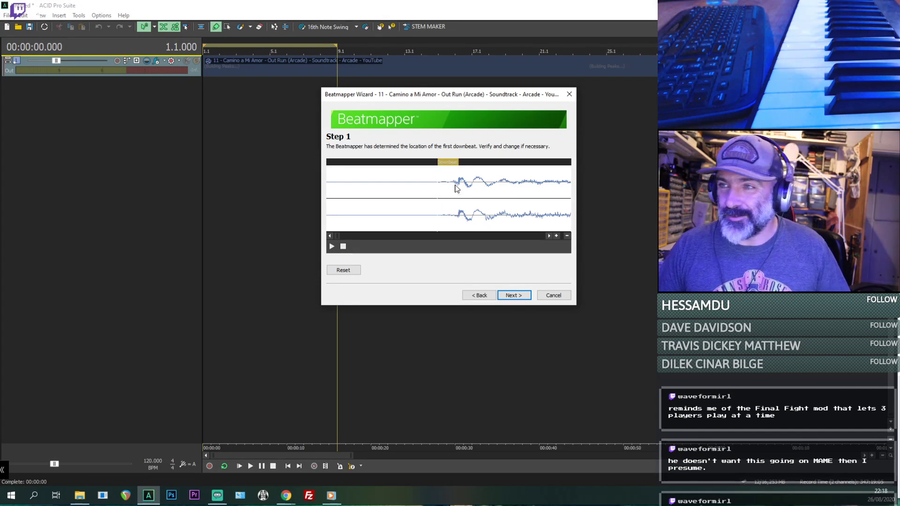
- Audition and accept the Beatmapper's first downbeat, and lengthen the estimated measure until the tempo is 66.000 BPM
{"action": "left_click", "coordinate": [331, 247]}
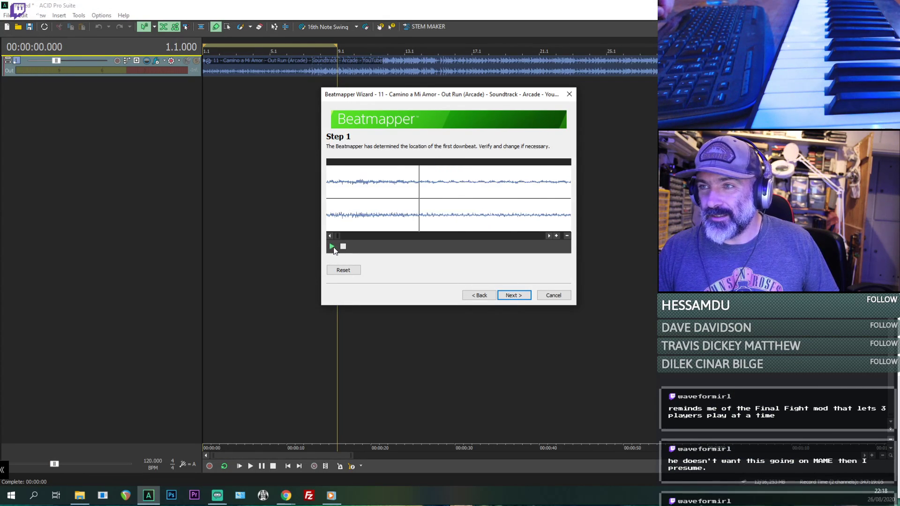
{"action": "left_click", "coordinate": [513, 295]}
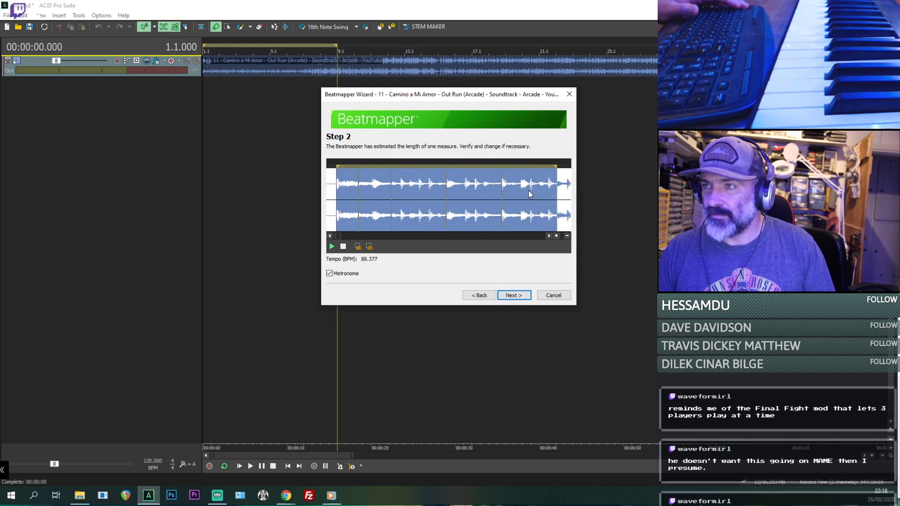
{"action": "scroll", "coordinate": [539, 186], "scroll_direction": "down", "scroll_amount": 1}
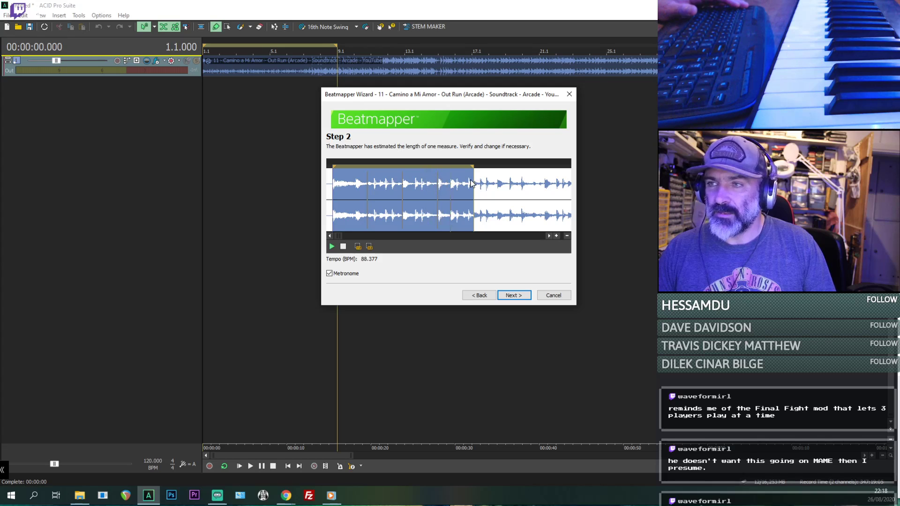
{"action": "key", "text": "space"}
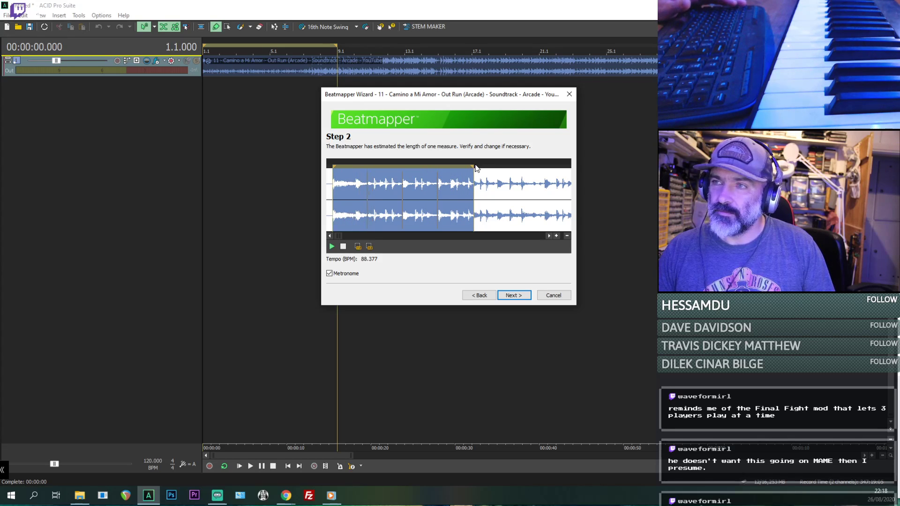
{"action": "left_click_drag", "start_coordinate": [473, 166], "coordinate": [503, 165]}
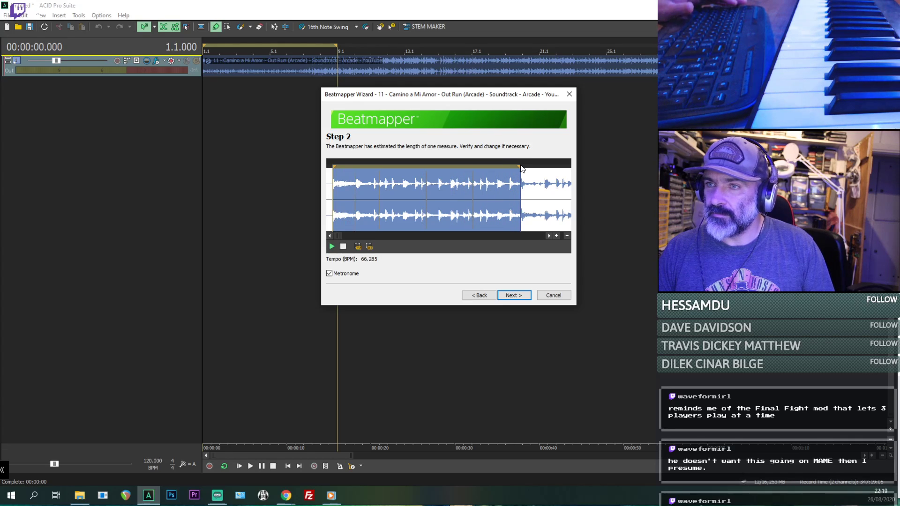
{"action": "left_click", "coordinate": [557, 236]}
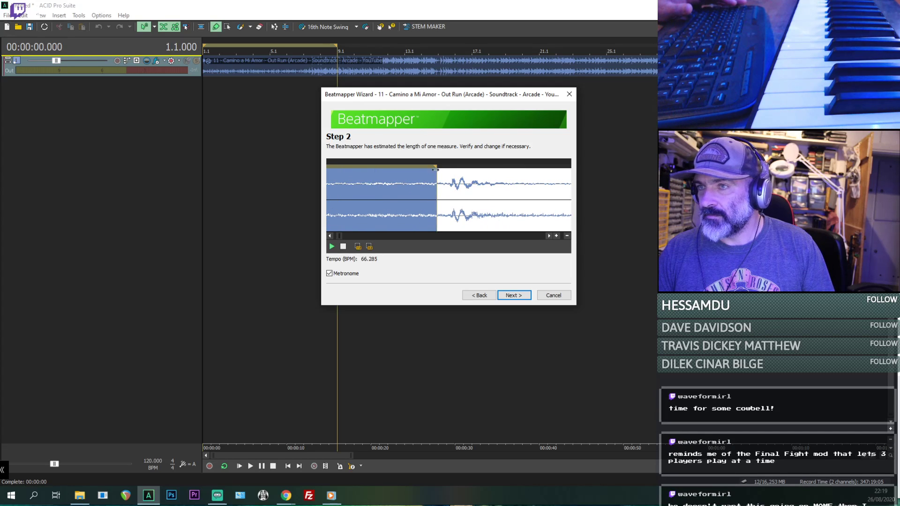
{"action": "left_click", "coordinate": [557, 236]}
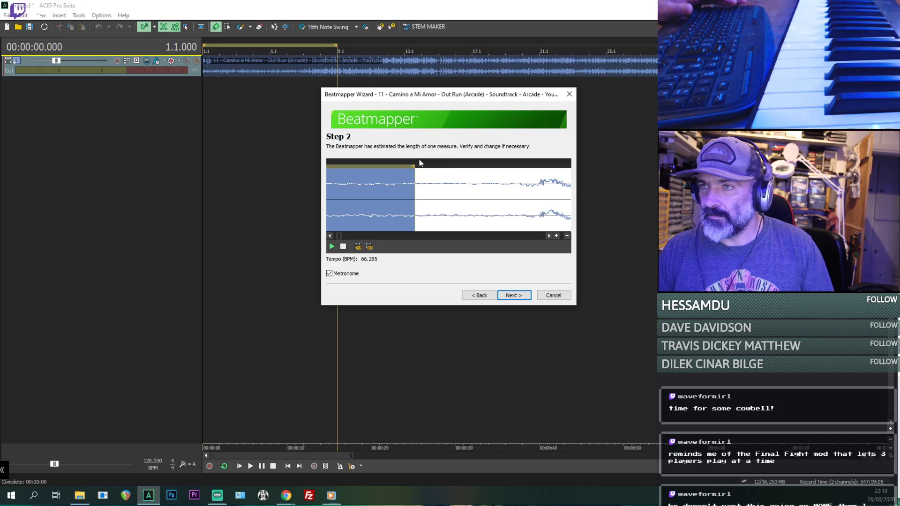
{"action": "left_click_drag", "start_coordinate": [415, 166], "coordinate": [518, 177]}
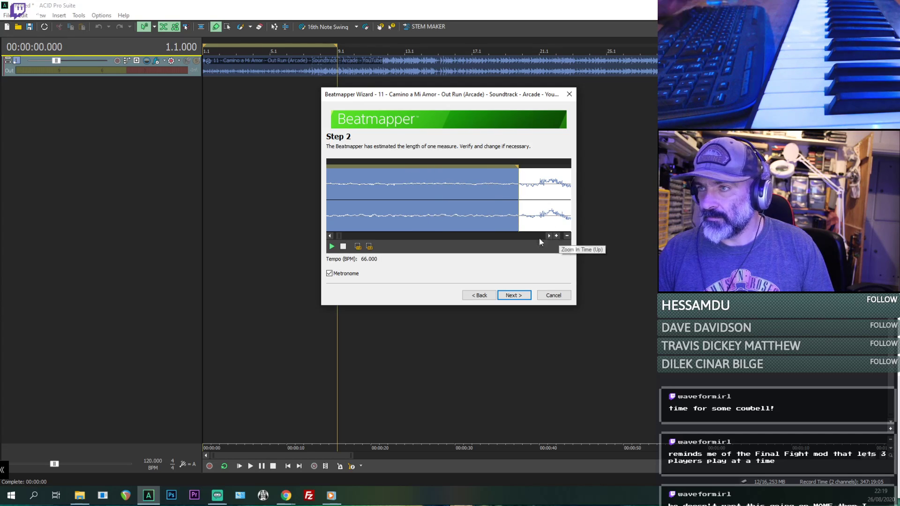
- Accept the measure length, cancel the Beatmapper Wizard and delete the Camino a Mi Amor track from the project
{"action": "left_click", "coordinate": [517, 296]}
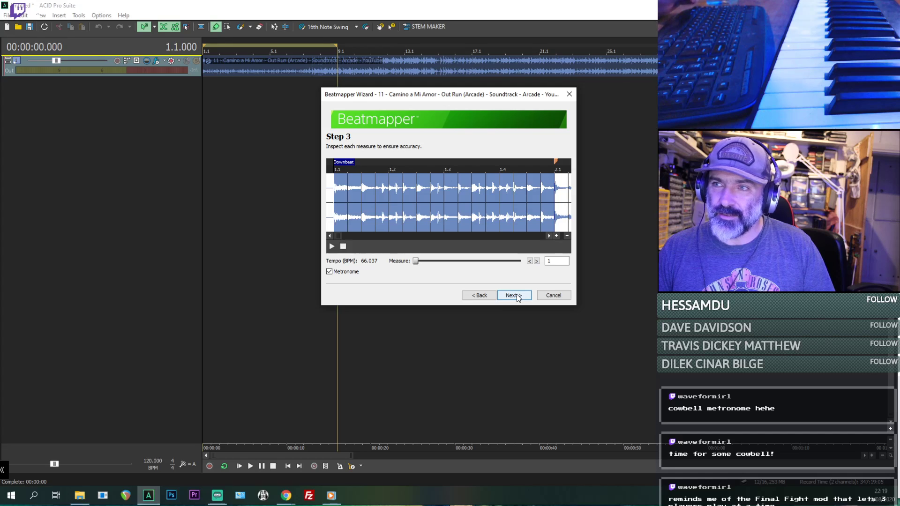
{"action": "left_click", "coordinate": [552, 299]}
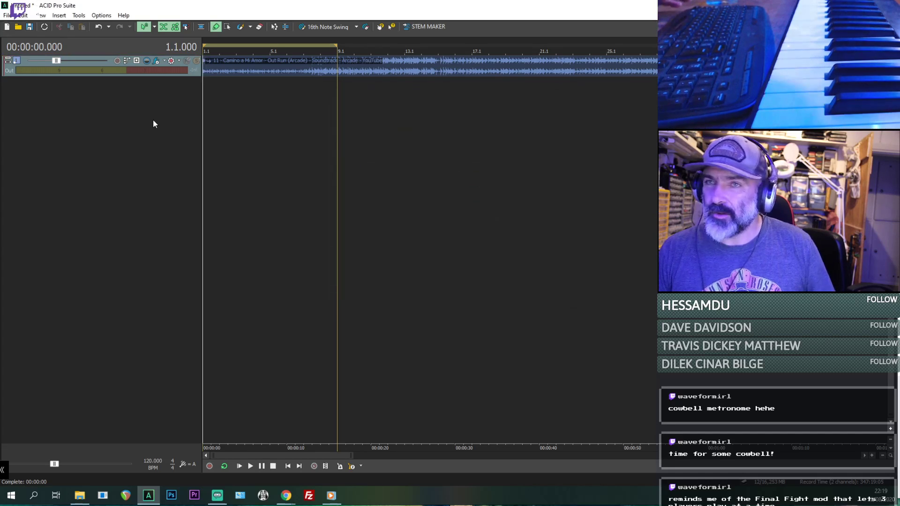
{"action": "key", "text": "Delete"}
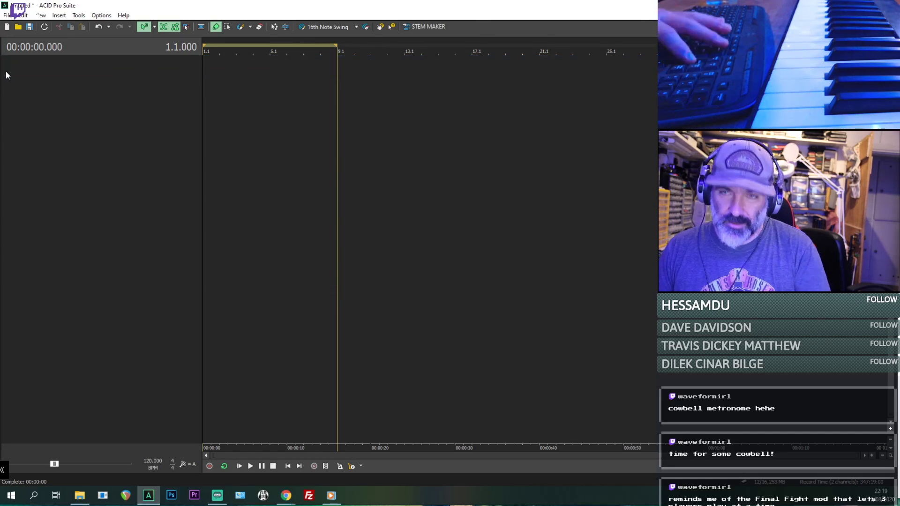
- Show the master bus and add the reastream-standalone plug-in to its effects chain
{"action": "key", "text": "b"}
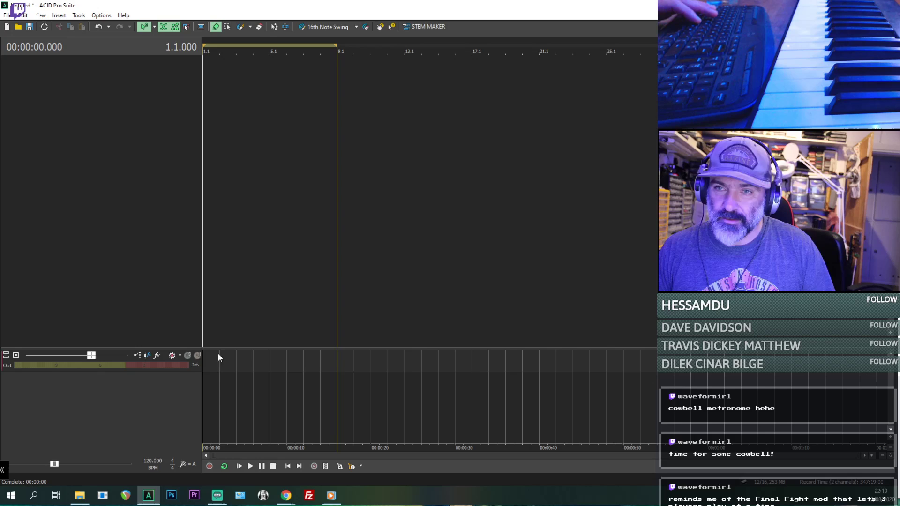
{"action": "left_click", "coordinate": [157, 355]}
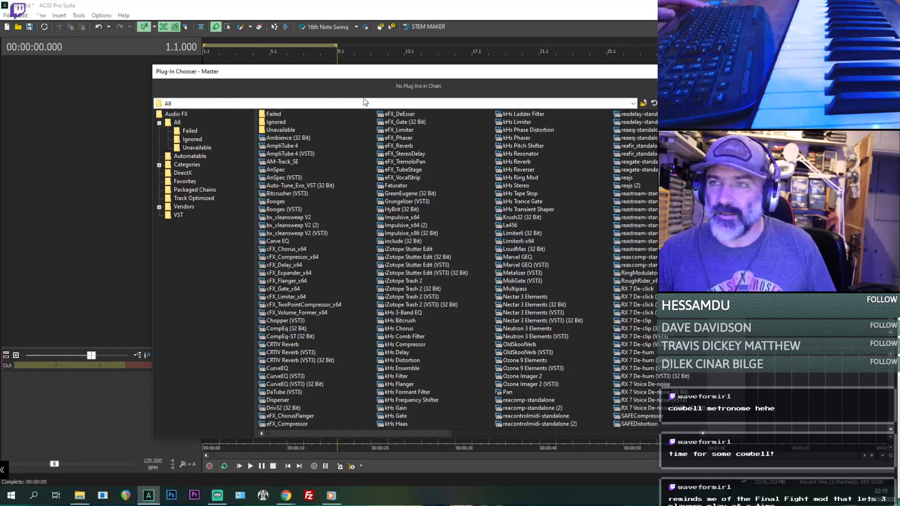
{"action": "left_click", "coordinate": [672, 435]}
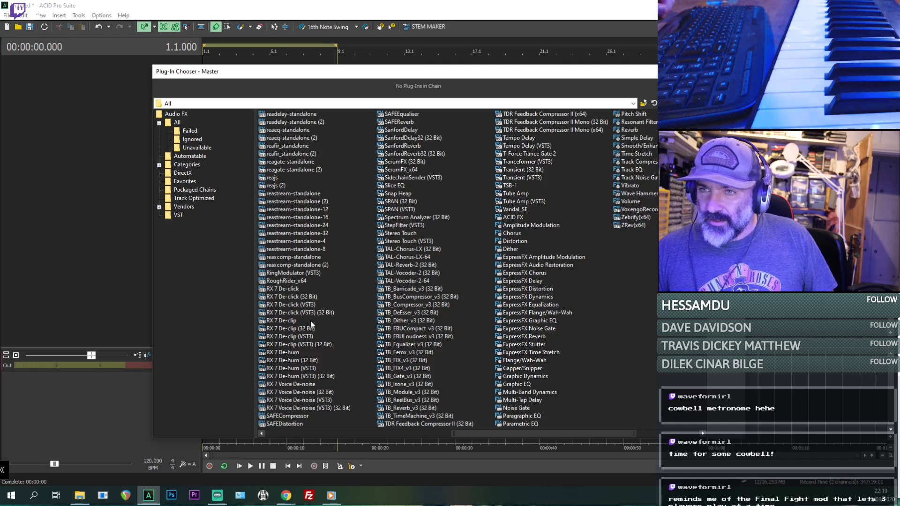
{"action": "double_click", "coordinate": [287, 194]}
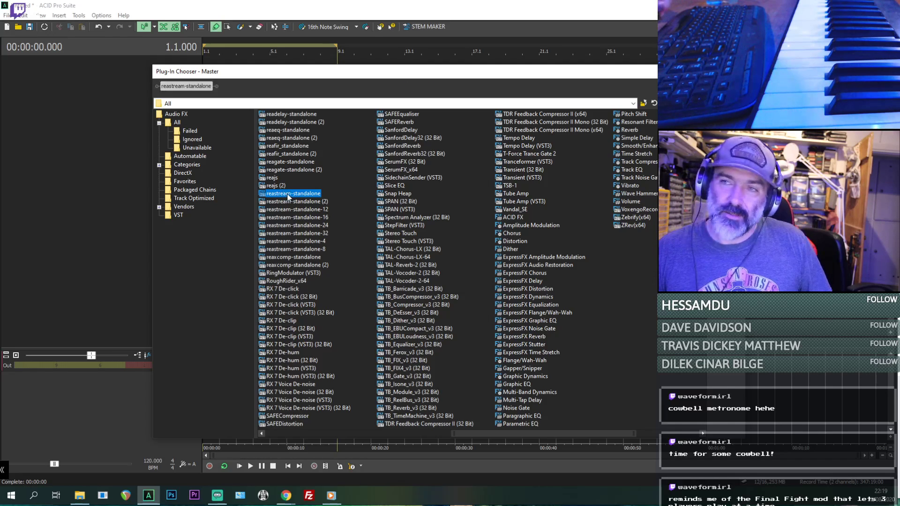
{"action": "left_click", "coordinate": [725, 87]}
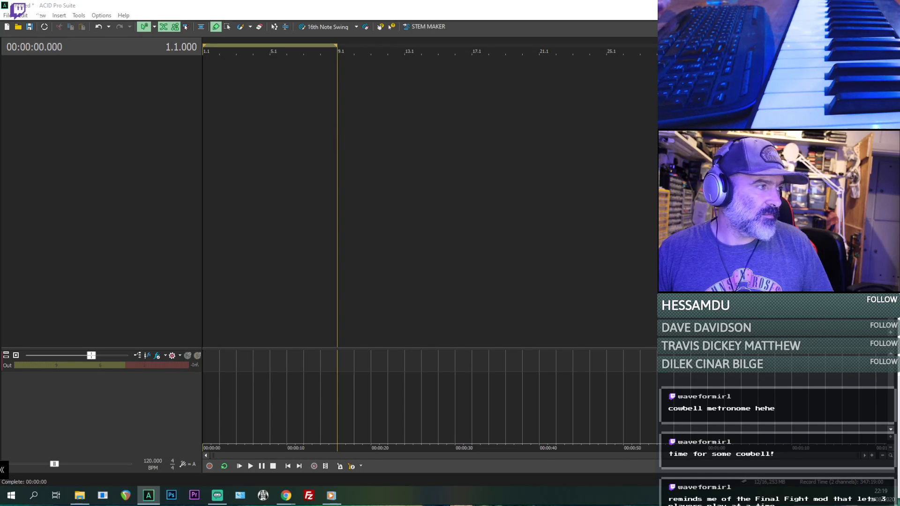
- Set the master bus ReaStream plug-in to send audio/MIDI to local broadcast, and hide the docked windows
{"action": "left_click_drag", "start_coordinate": [398, 505], "coordinate": [509, 80]}
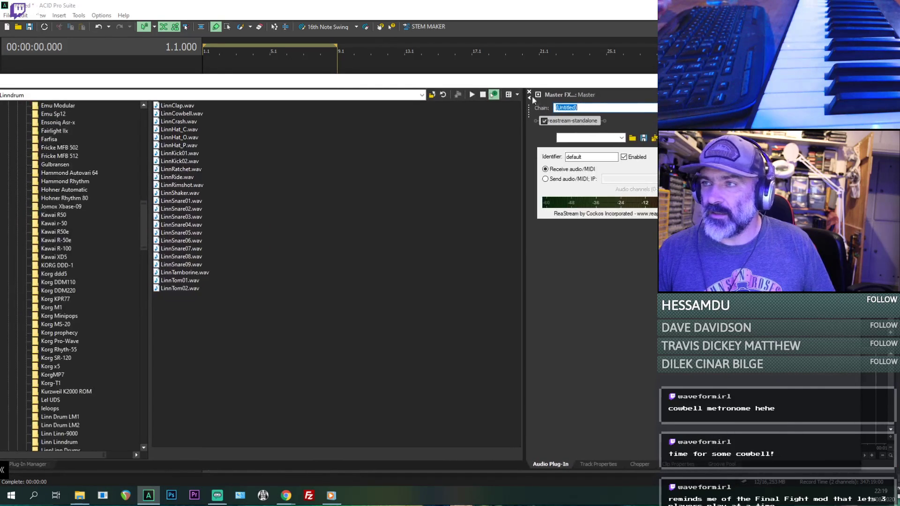
{"action": "left_click", "coordinate": [558, 179]}
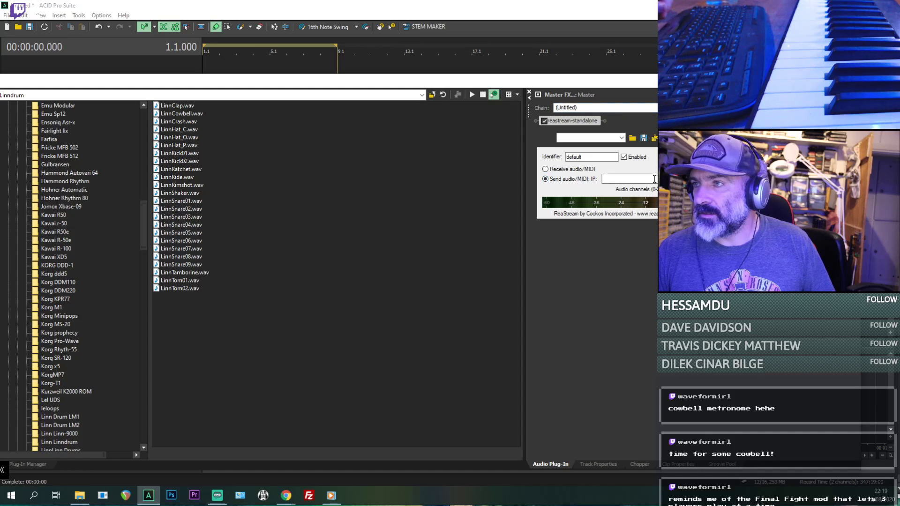
{"action": "left_click", "coordinate": [674, 179]}
{"action": "left_click", "coordinate": [631, 194]}
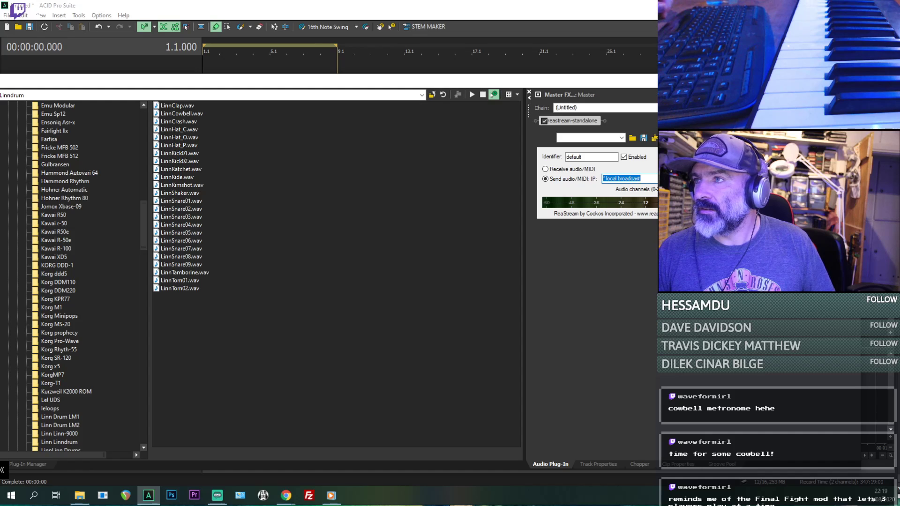
{"action": "key", "text": "F11"}
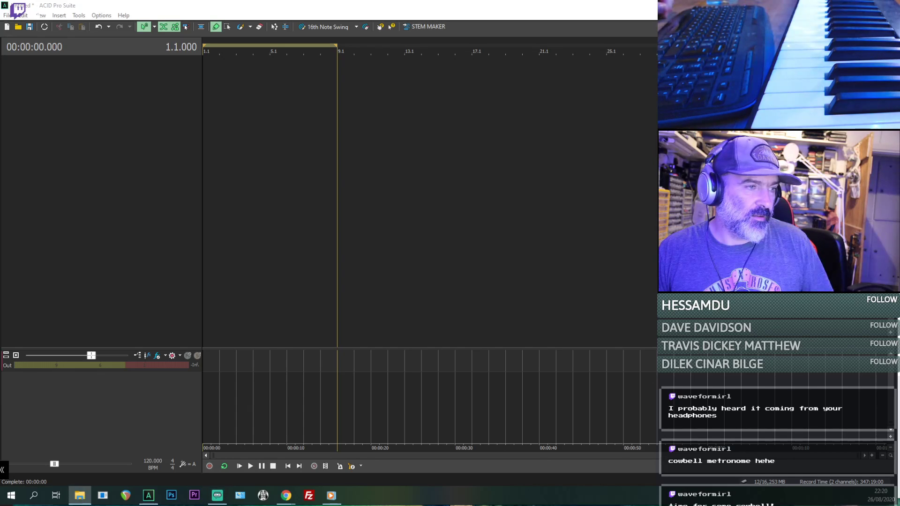
- Add the Camino a Mi Amor file to the project again, start the Beatmapper, and audition and accept its first downbeat
{"action": "left_click_drag", "start_coordinate": [488, 207], "coordinate": [201, 145]}
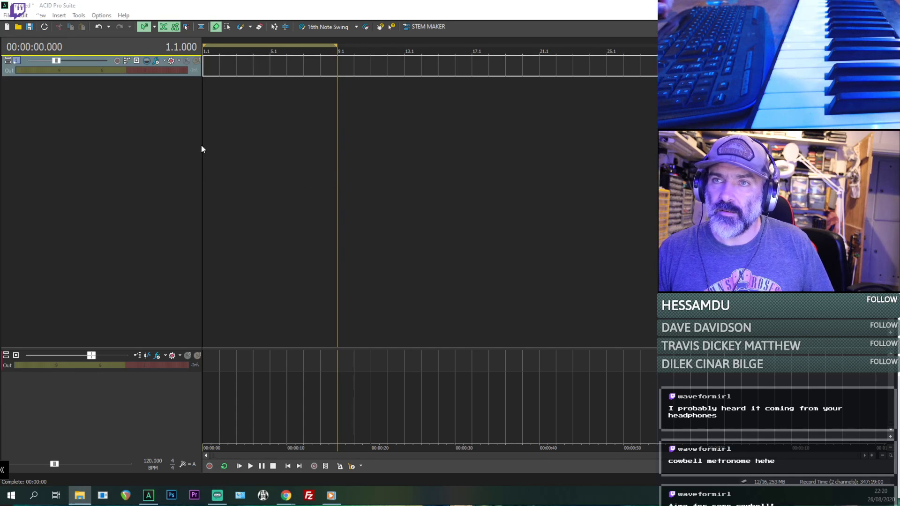
{"action": "left_click", "coordinate": [506, 295]}
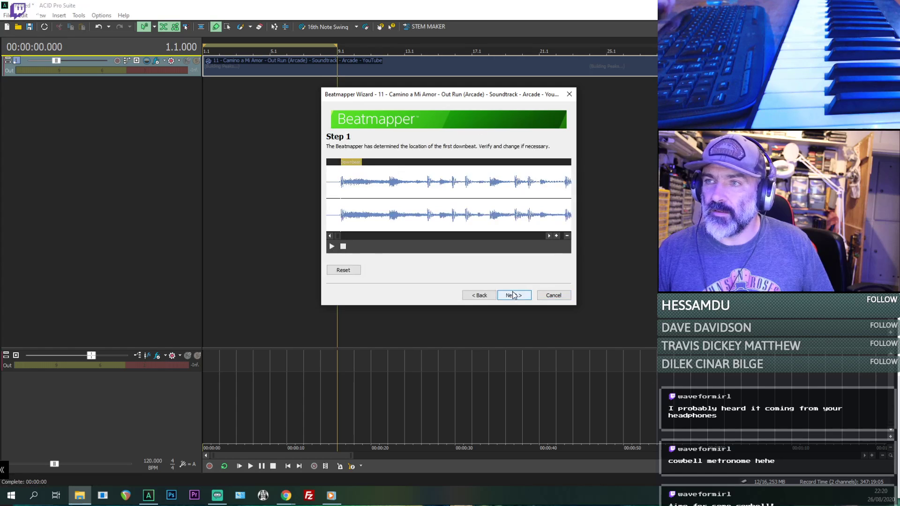
{"action": "key", "text": "space"}
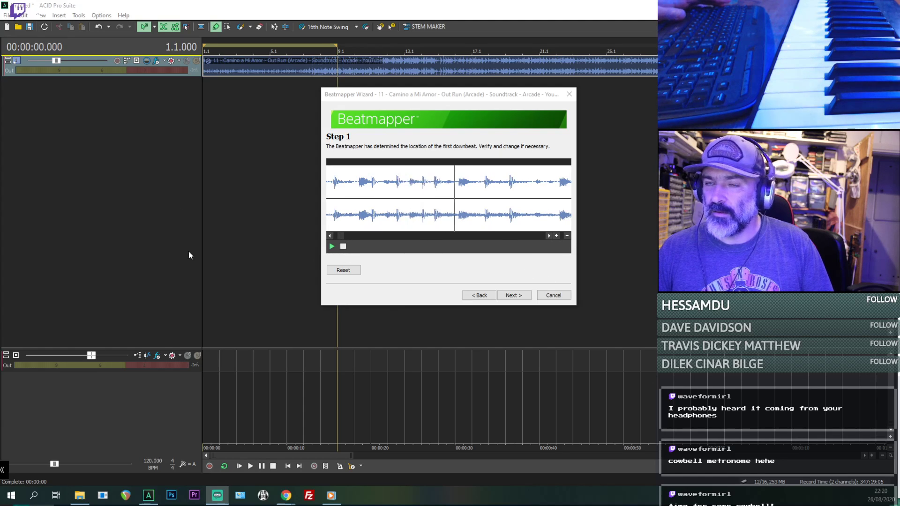
{"action": "left_click", "coordinate": [136, 226]}
{"action": "key", "text": "space"}
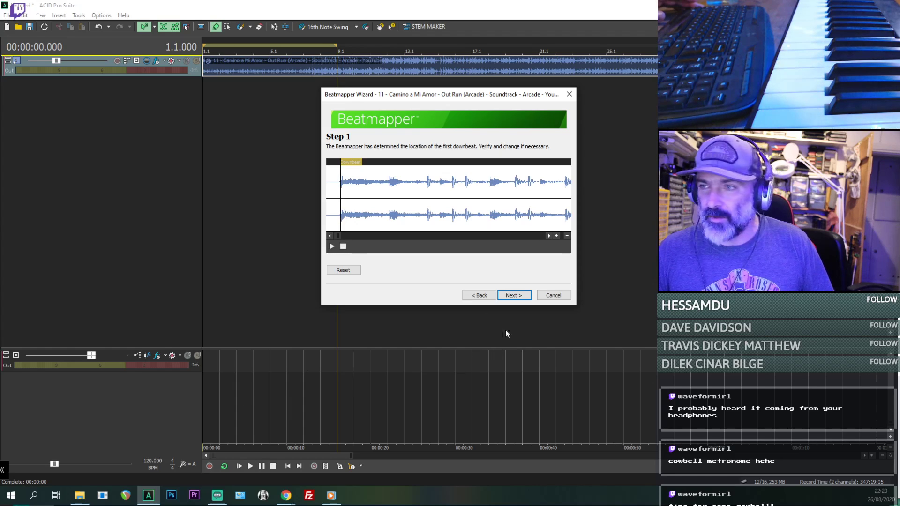
{"action": "left_click", "coordinate": [514, 296]}
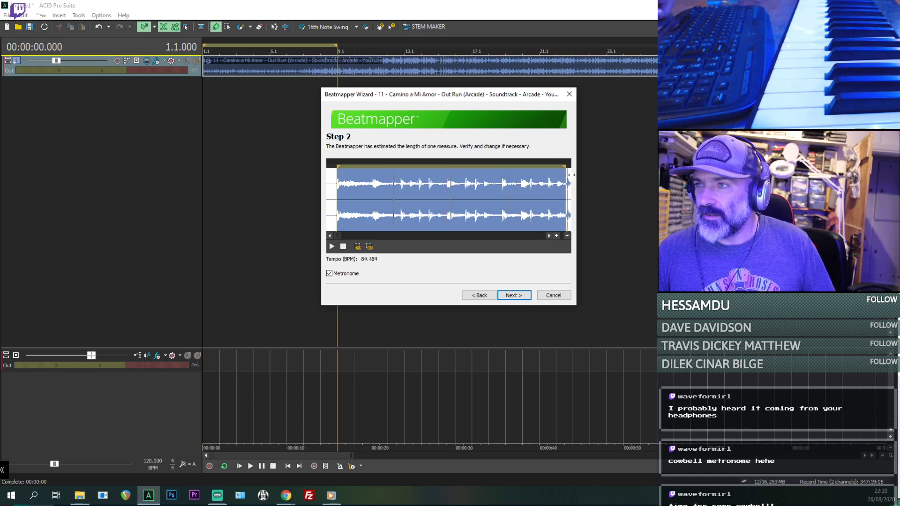
- Extend the end of the Beatmapper measure selection to the following downbeat's transient, auditioning it, for a tempo of about 66.1 BPM
{"action": "mouse_move", "coordinate": [557, 175]}
{"action": "left_mouse_down"}
{"action": "mouse_move", "coordinate": [449, 176]}
{"action": "mouse_move", "coordinate": [468, 176]}
{"action": "mouse_move", "coordinate": [460, 177]}
{"action": "left_mouse_up"}
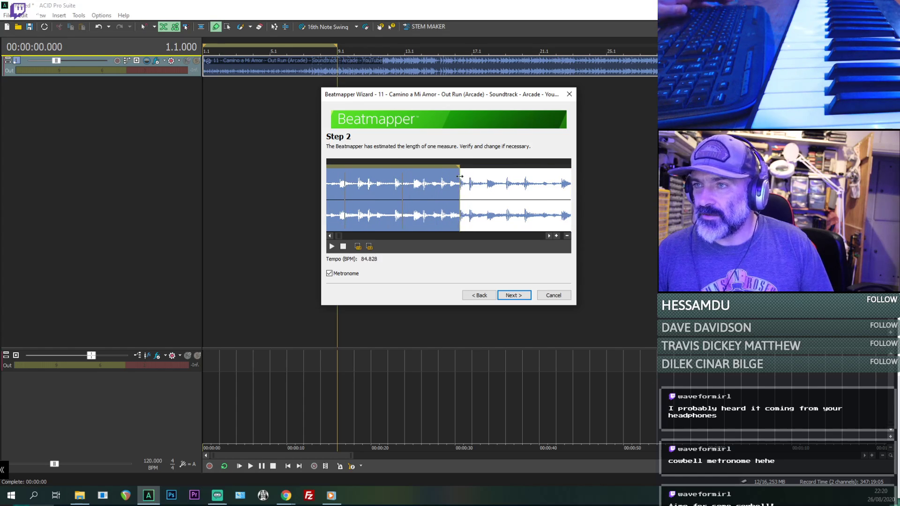
{"action": "key", "text": "space"}
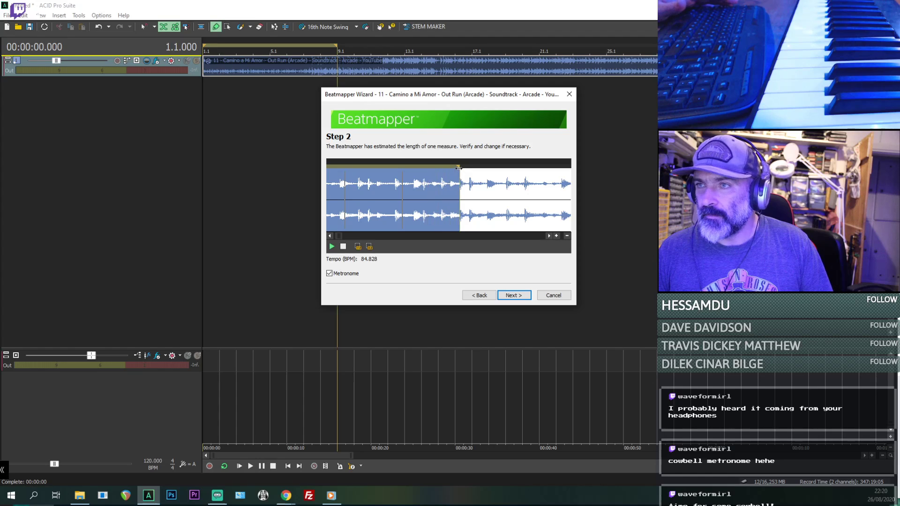
{"action": "left_click_drag", "start_coordinate": [469, 170], "coordinate": [516, 174]}
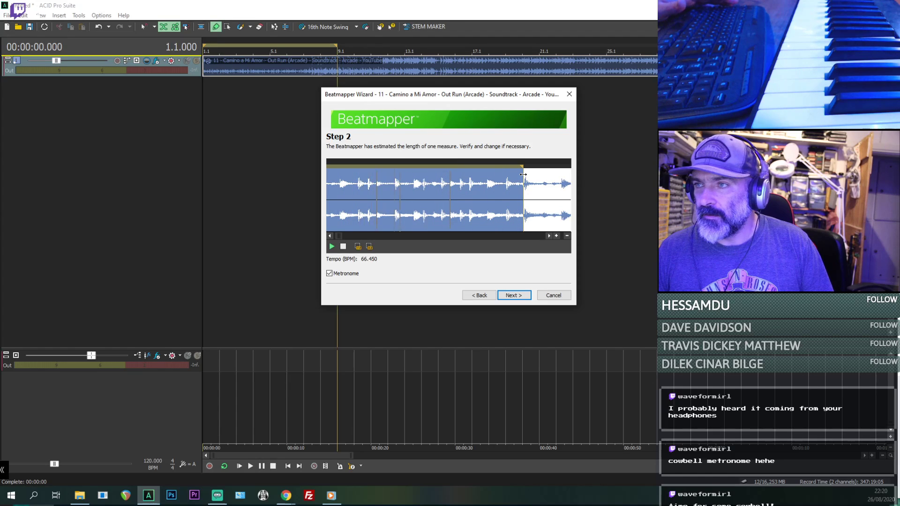
{"action": "left_click", "coordinate": [556, 237]}
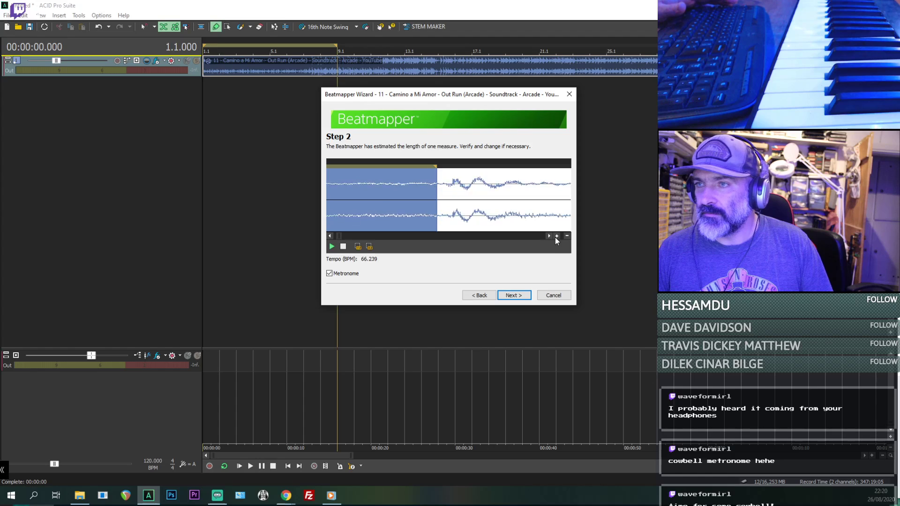
{"action": "left_click_drag", "start_coordinate": [439, 181], "coordinate": [485, 195]}
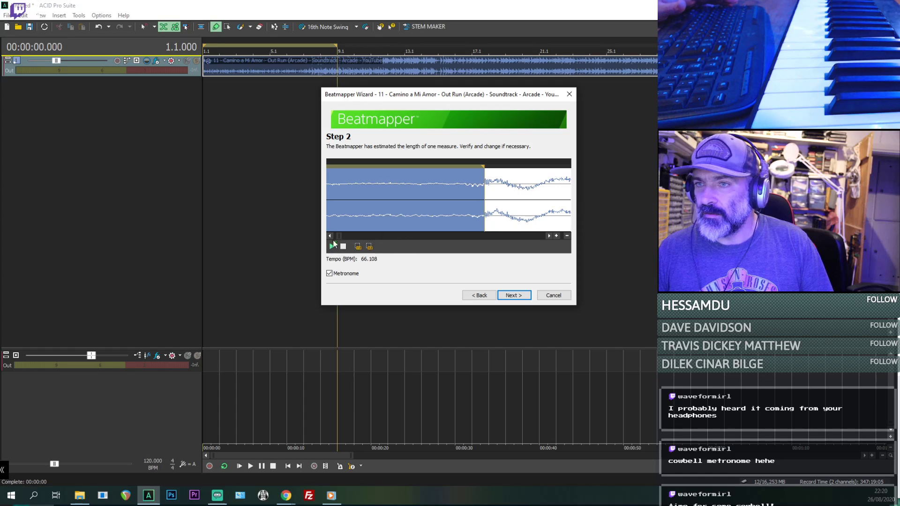
- Move the start of the Beatmapper measure selection onto the transient of the first downbeat
{"action": "mouse_move", "coordinate": [340, 236]}
{"action": "left_mouse_down"}
{"action": "mouse_move", "coordinate": [350, 237]}
{"action": "mouse_move", "coordinate": [329, 234]}
{"action": "mouse_move", "coordinate": [342, 238]}
{"action": "left_mouse_up"}
{"action": "left_click", "coordinate": [556, 236]}
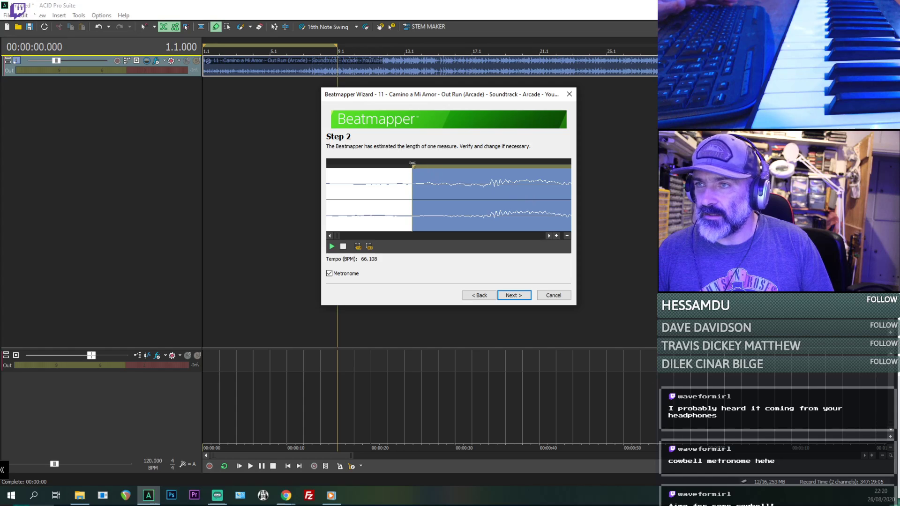
{"action": "left_click_drag", "start_coordinate": [415, 177], "coordinate": [489, 189]}
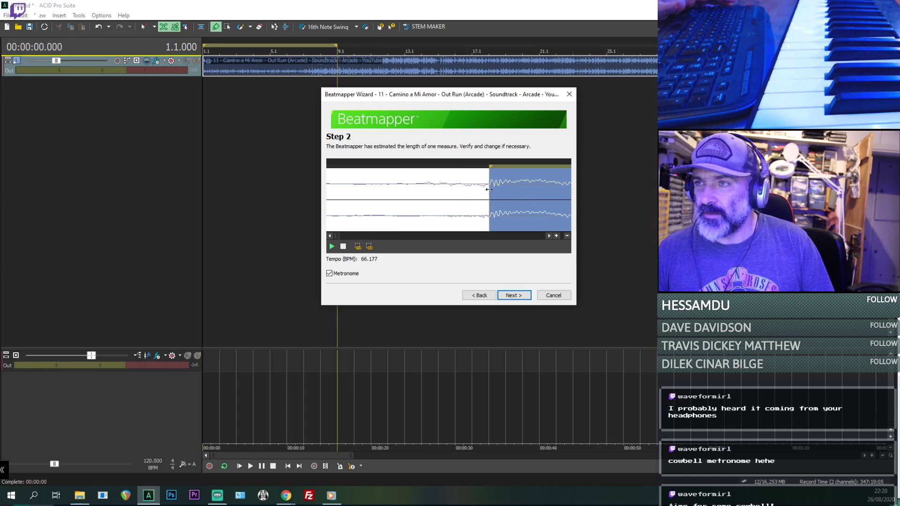
- Accept the measure length and measure check, and finish the Beatmapper with project tempo matching, pitch preservation and saving to file enabled
{"action": "left_click", "coordinate": [514, 299]}
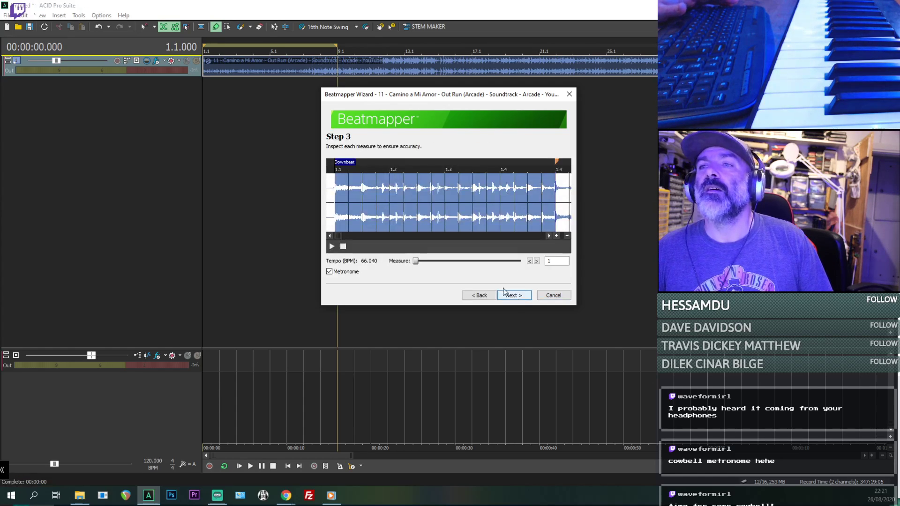
{"action": "left_click", "coordinate": [518, 297]}
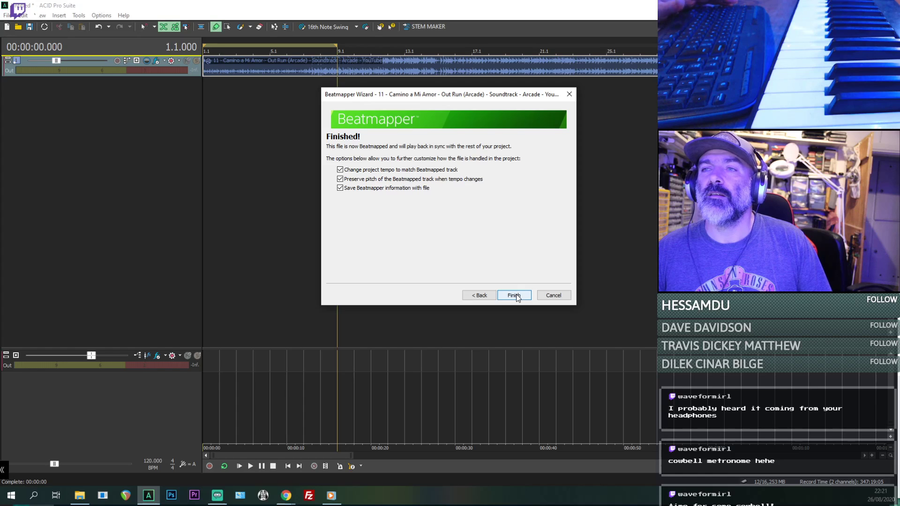
{"action": "left_click", "coordinate": [515, 295]}
- Play the beatmapped track from measure 2 and from the project start, and turn on the metronome
{"action": "left_click", "coordinate": [213, 190]}
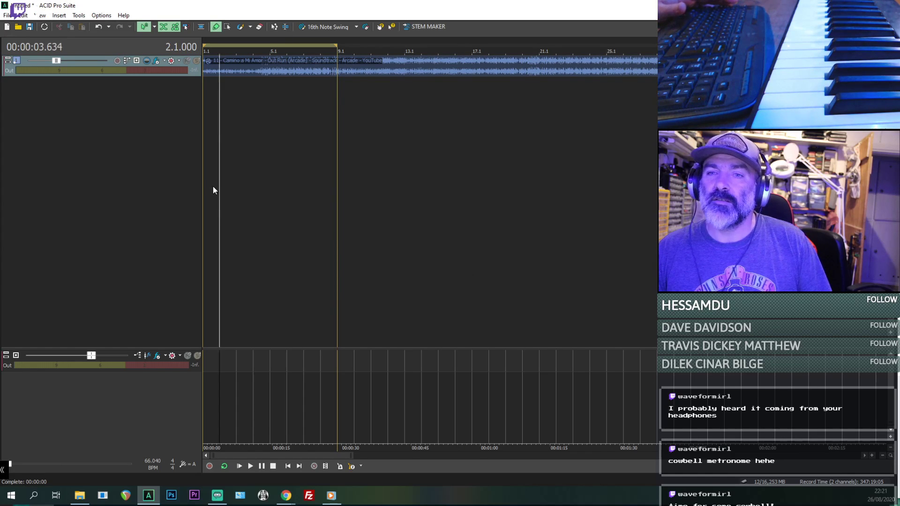
{"action": "key", "text": "space"}
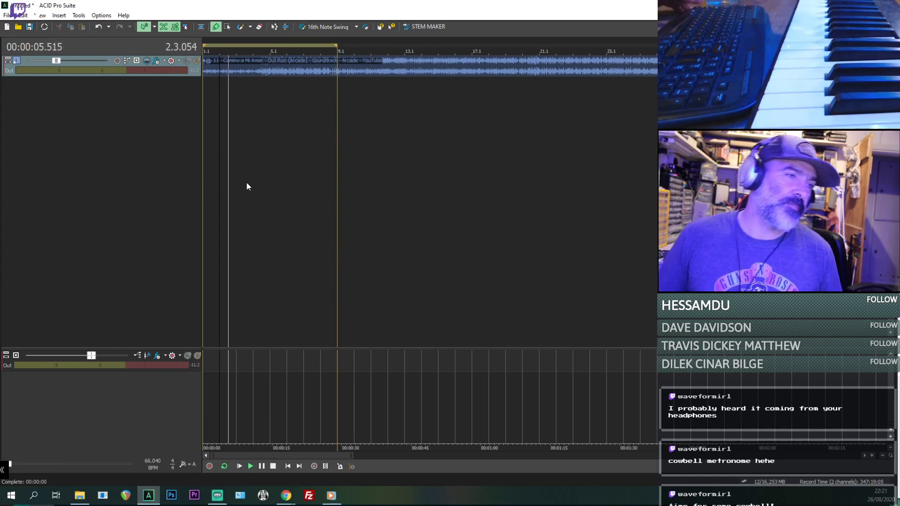
{"action": "key", "text": "space"}
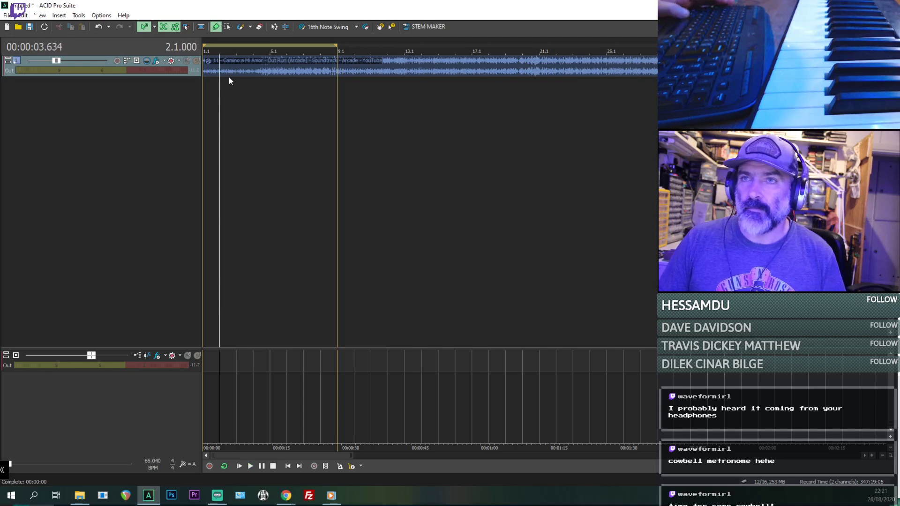
{"action": "left_click", "coordinate": [204, 117]}
{"action": "key", "text": "space"}
{"action": "scroll", "coordinate": [209, 122], "scroll_direction": "up", "scroll_amount": 4}
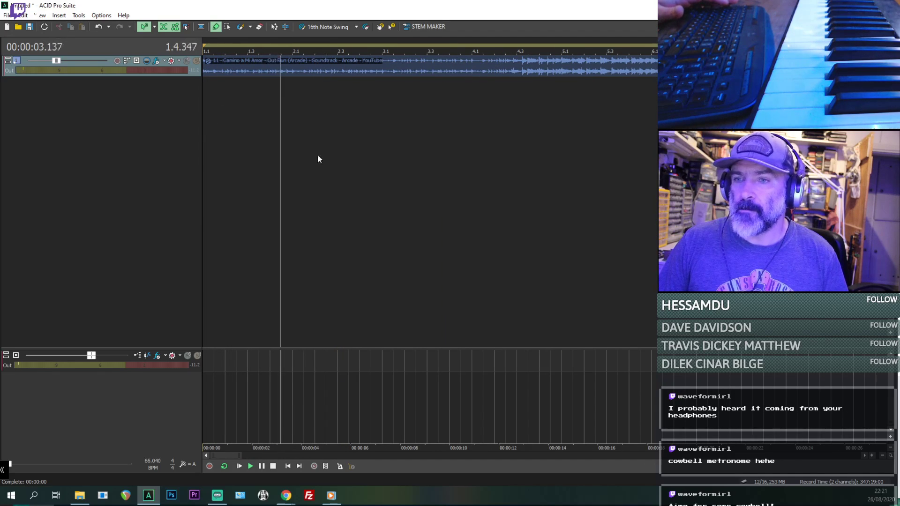
{"action": "left_click", "coordinate": [341, 466]}
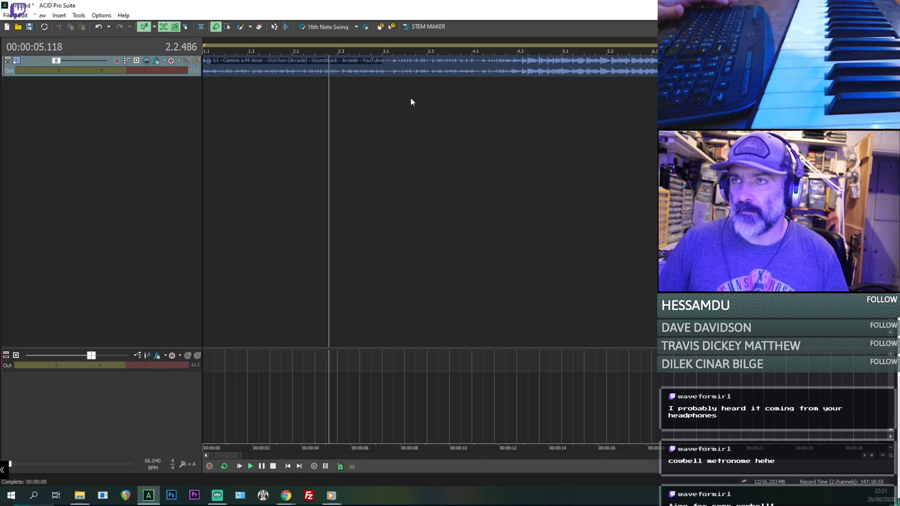
- Examine how the track's transients line up with the downbeats at measures 5 and 55, and play from measure 55 with the metronome
{"action": "scroll", "coordinate": [410, 98], "scroll_direction": "down", "scroll_amount": 2}
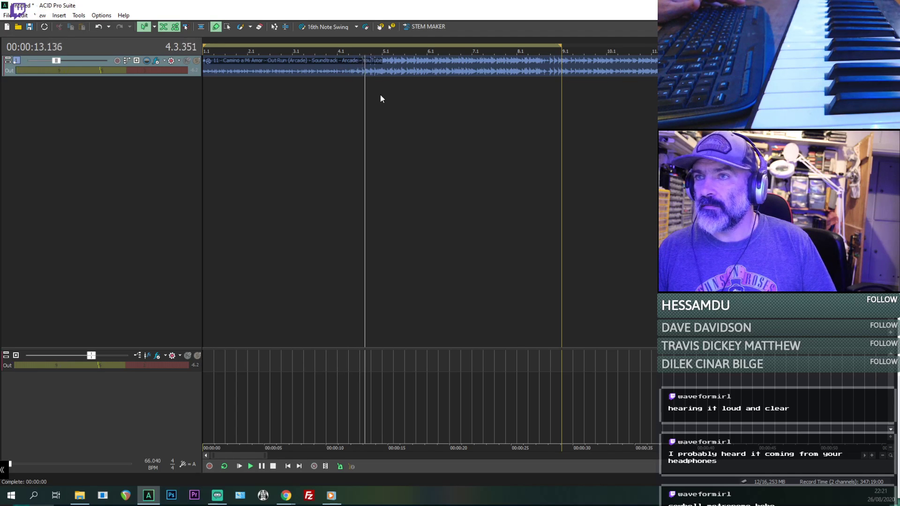
{"action": "scroll", "coordinate": [381, 99], "scroll_direction": "up", "scroll_amount": 2}
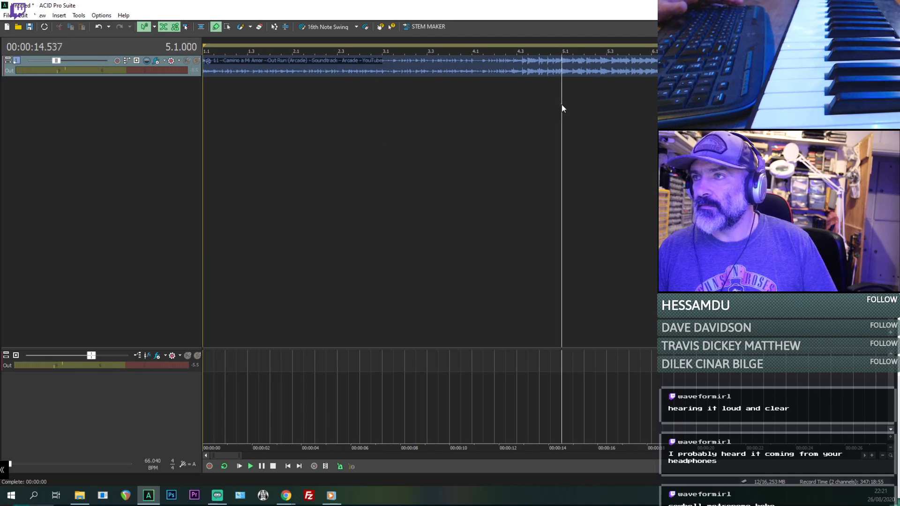
{"action": "scroll", "coordinate": [561, 109], "scroll_direction": "up", "scroll_amount": 8}
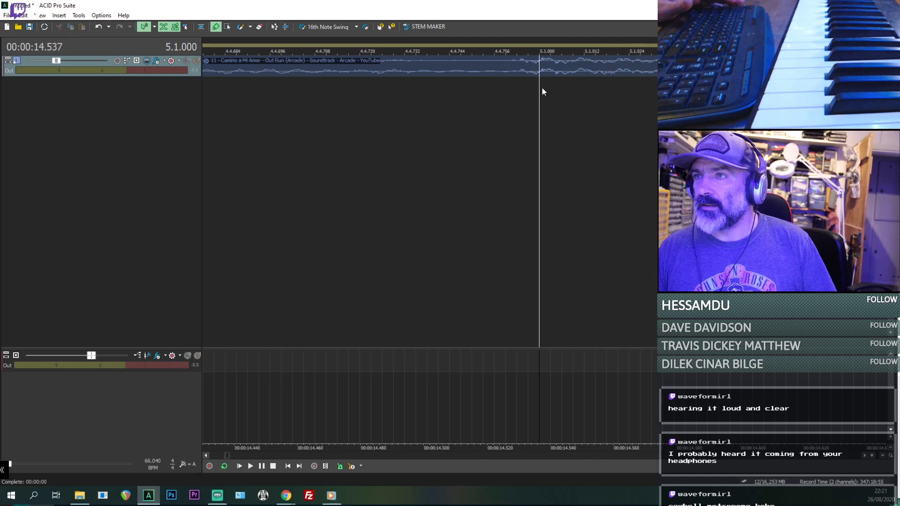
{"action": "left_click", "coordinate": [516, 60]}
{"action": "scroll", "coordinate": [520, 94], "scroll_direction": "down", "scroll_amount": 10}
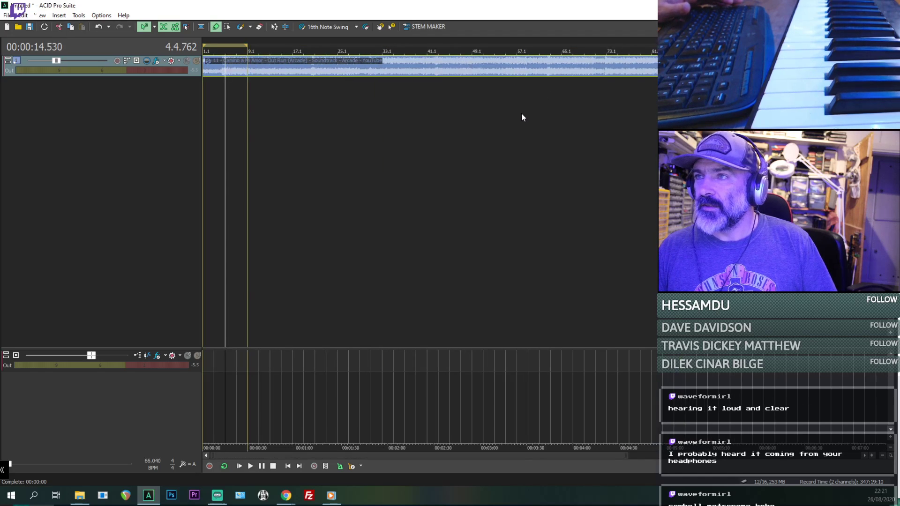
{"action": "left_click", "coordinate": [548, 101]}
{"action": "scroll", "coordinate": [512, 105], "scroll_direction": "up", "scroll_amount": 5}
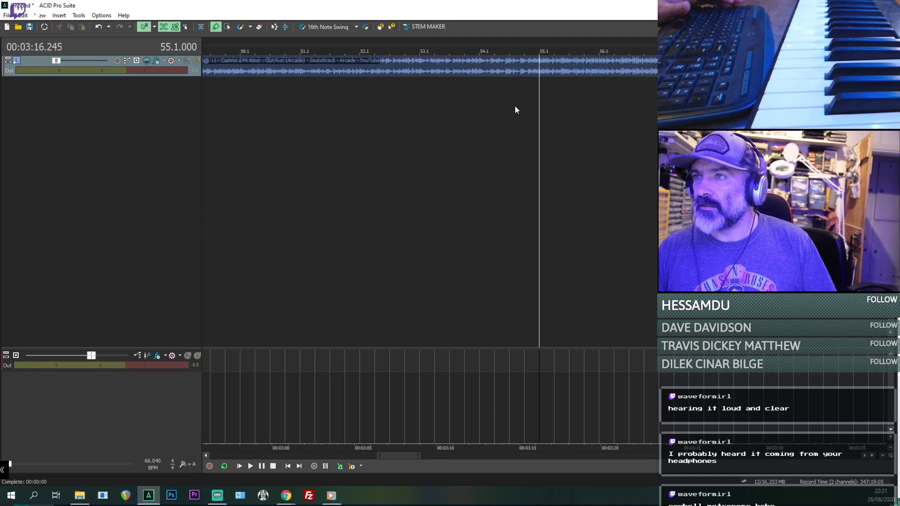
{"action": "scroll", "coordinate": [547, 90], "scroll_direction": "up", "scroll_amount": 5}
{"action": "key", "text": "space"}
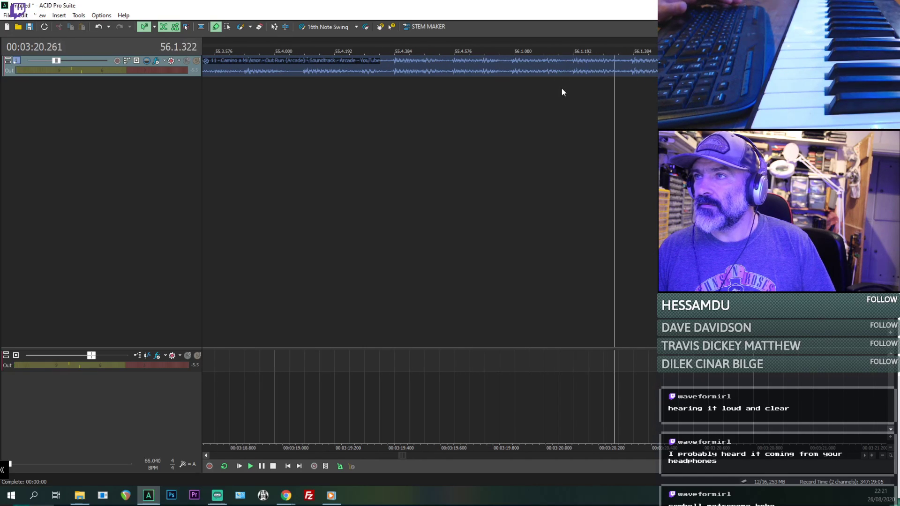
{"action": "scroll", "coordinate": [562, 91], "scroll_direction": "down", "scroll_amount": 10}
{"action": "key", "text": "space"}
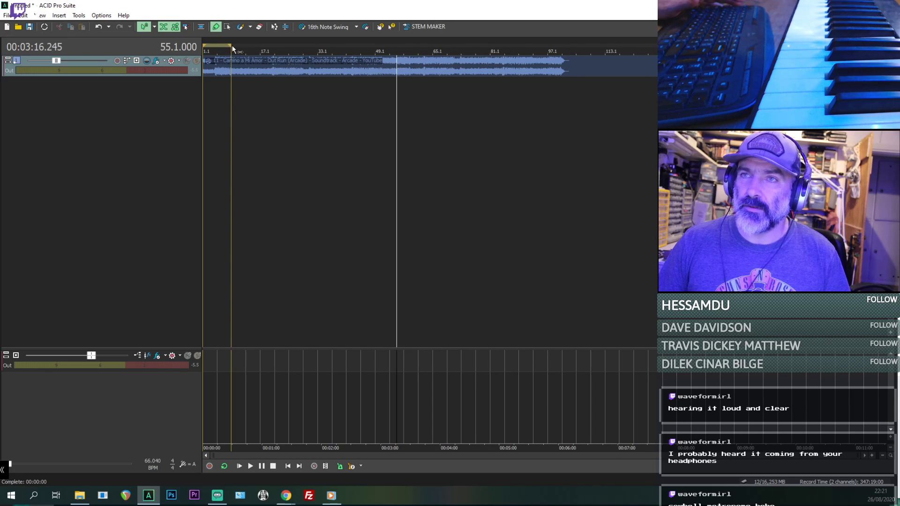
- Set the loop region from 1.1 to 105.1 to span the whole song, and play it briefly from the start
{"action": "left_click_drag", "start_coordinate": [233, 49], "coordinate": [576, 48]}
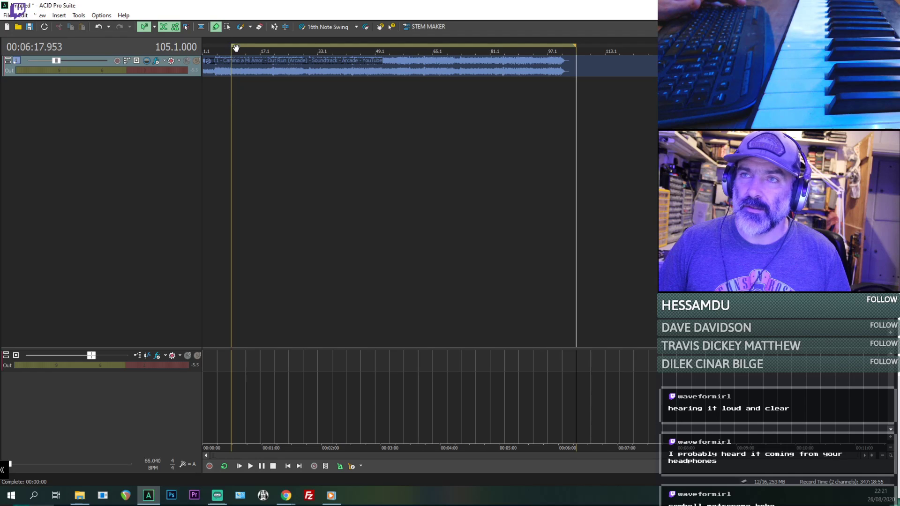
{"action": "left_click_drag", "start_coordinate": [225, 49], "coordinate": [204, 49]}
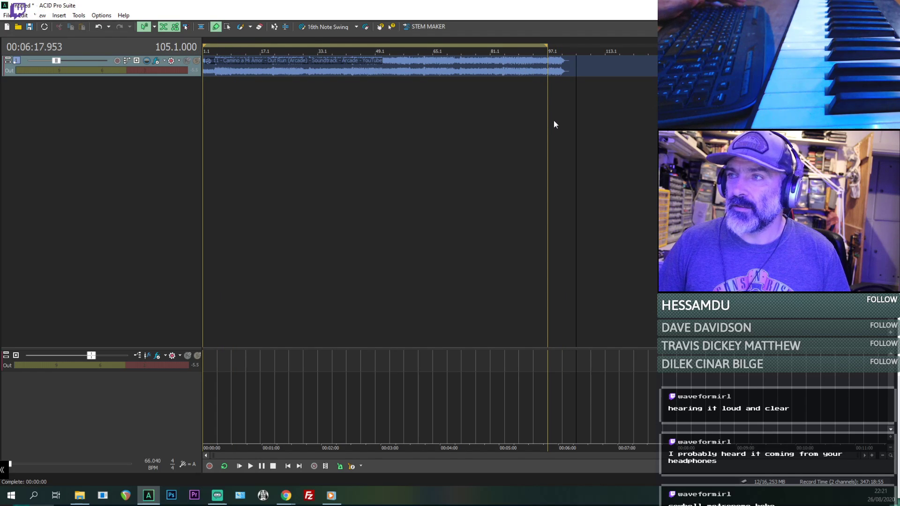
{"action": "left_click_drag", "start_coordinate": [547, 44], "coordinate": [569, 46]}
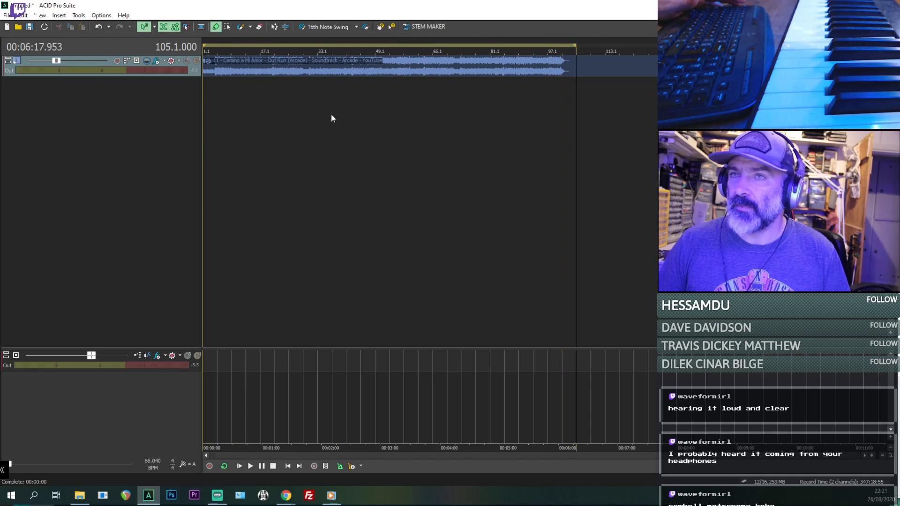
{"action": "left_click", "coordinate": [210, 116]}
{"action": "key", "text": "space"}
{"action": "scroll", "coordinate": [253, 114], "scroll_direction": "up", "scroll_amount": 5}
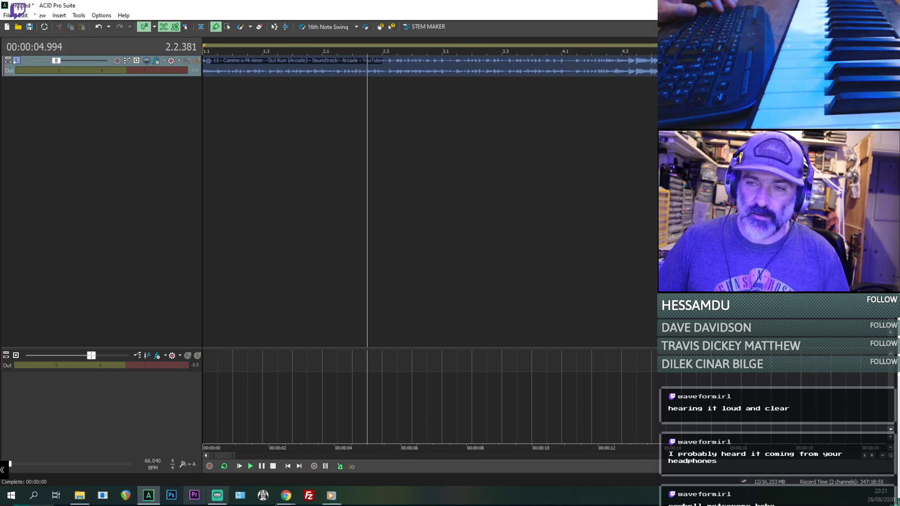
{"action": "key", "text": "space"}
- Insert a MIDI track below the audio track and expand its height to show all its controls
{"action": "right_click", "coordinate": [116, 113]}
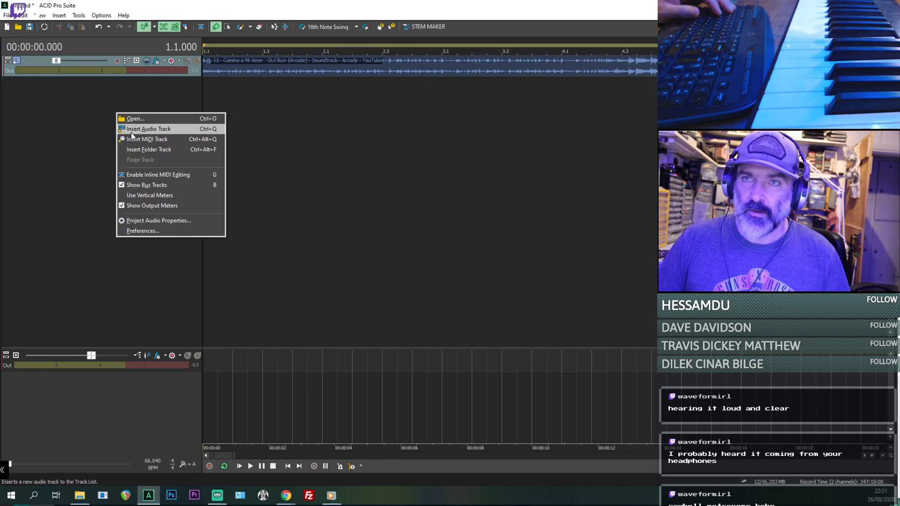
{"action": "left_click", "coordinate": [129, 140]}
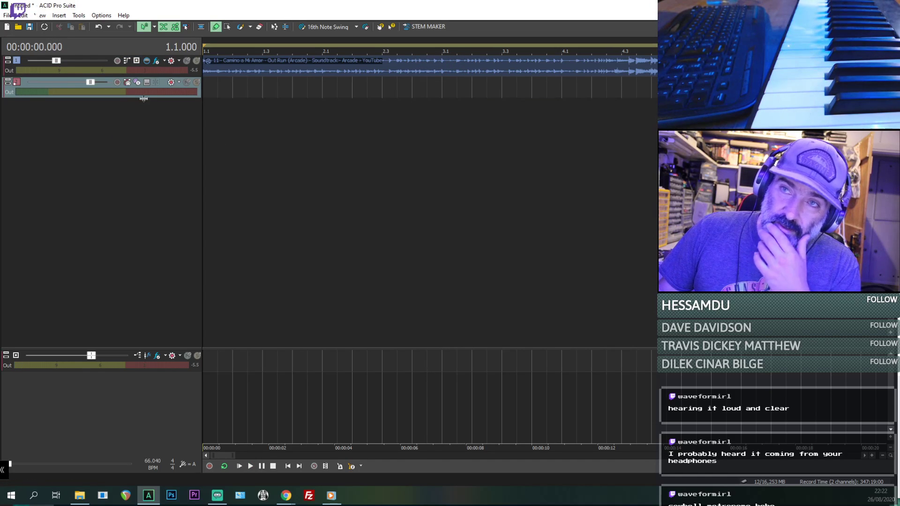
{"action": "double_click", "coordinate": [143, 98]}
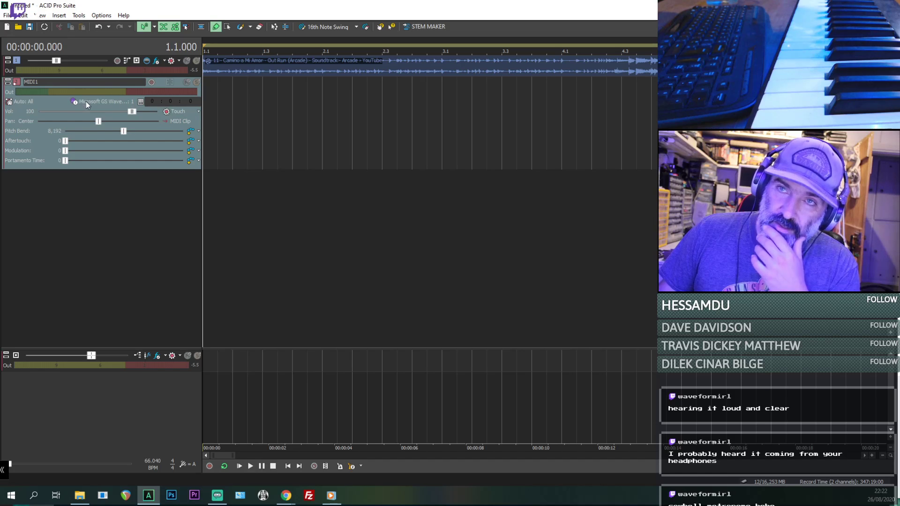
- Route the MIDI track's output to a newly inserted DLS Soft Synth
{"action": "left_click", "coordinate": [85, 101]}
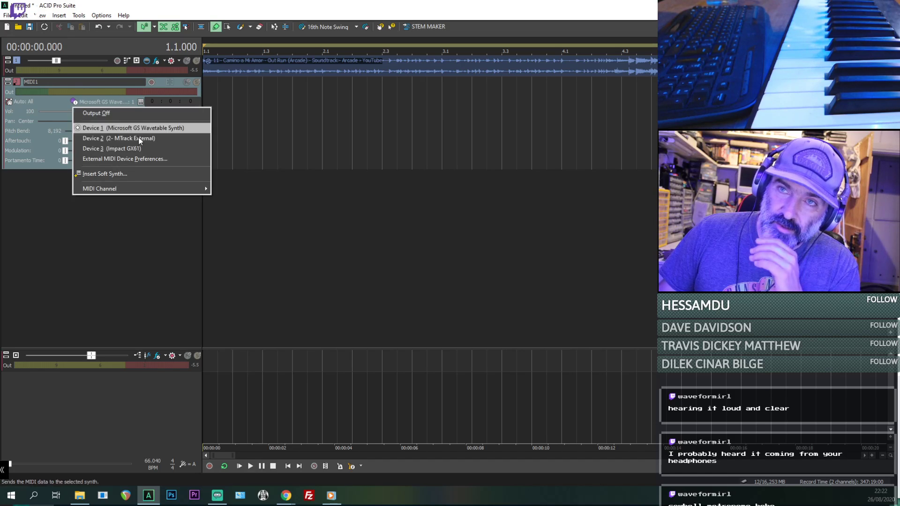
{"action": "left_click", "coordinate": [122, 174]}
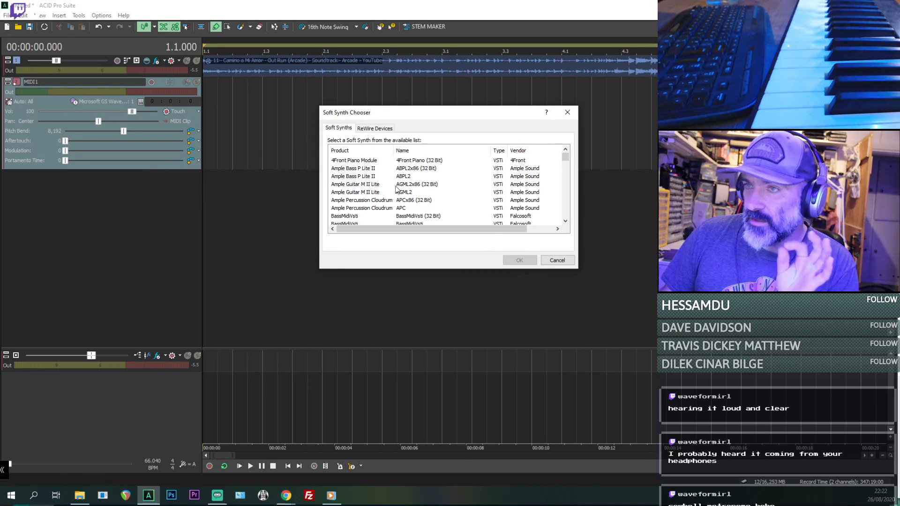
{"action": "left_click", "coordinate": [396, 189]}
{"action": "scroll", "coordinate": [386, 199], "scroll_direction": "down", "scroll_amount": 7}
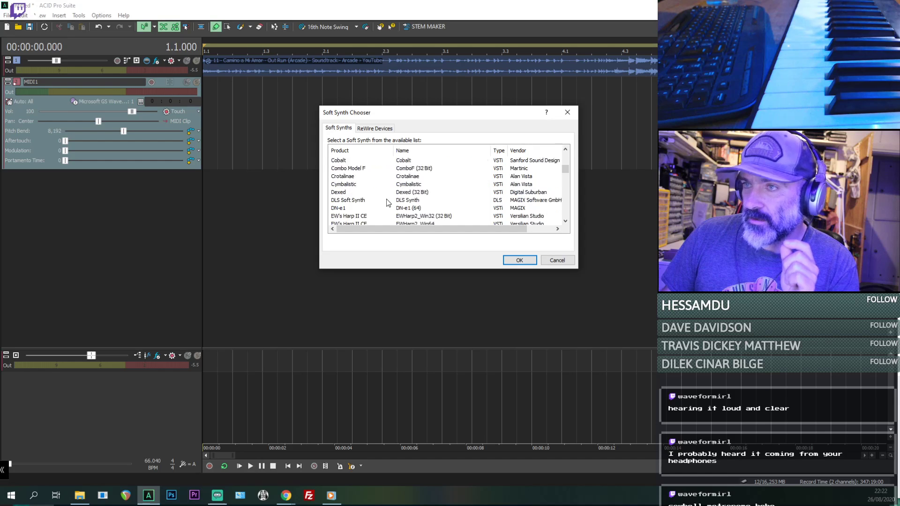
{"action": "double_click", "coordinate": [412, 200]}
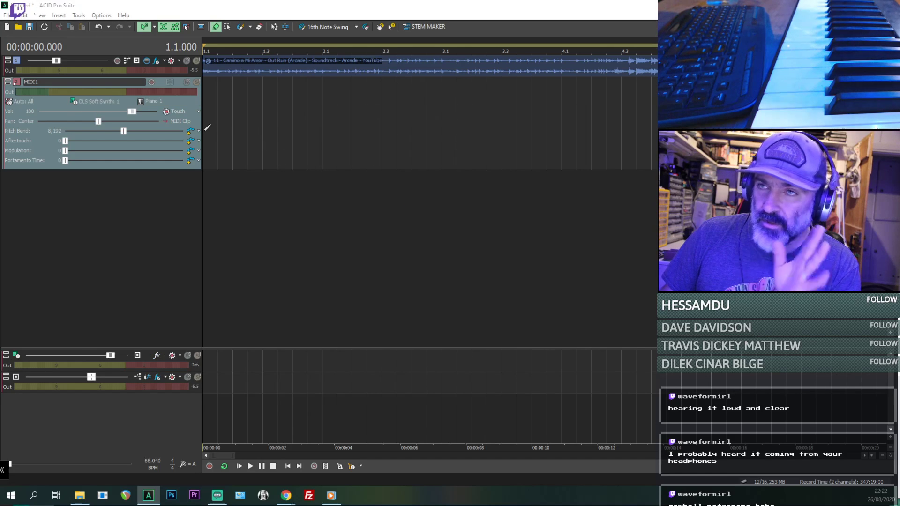
- Draw a MIDI clip on the MIDI track from the project start and extend it along the song
{"action": "left_click_drag", "start_coordinate": [206, 130], "coordinate": [656, 136]}
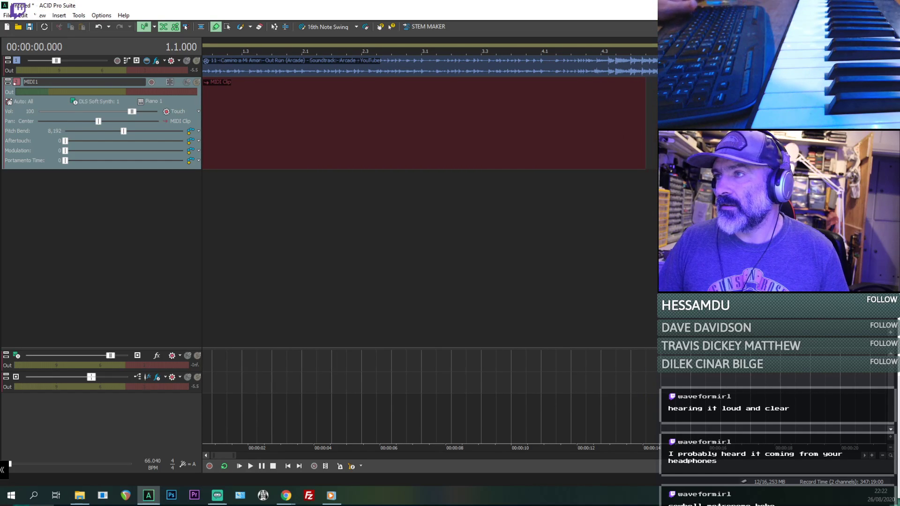
{"action": "left_click", "coordinate": [676, 146]}
{"action": "scroll", "coordinate": [603, 154], "scroll_direction": "down", "scroll_amount": 9}
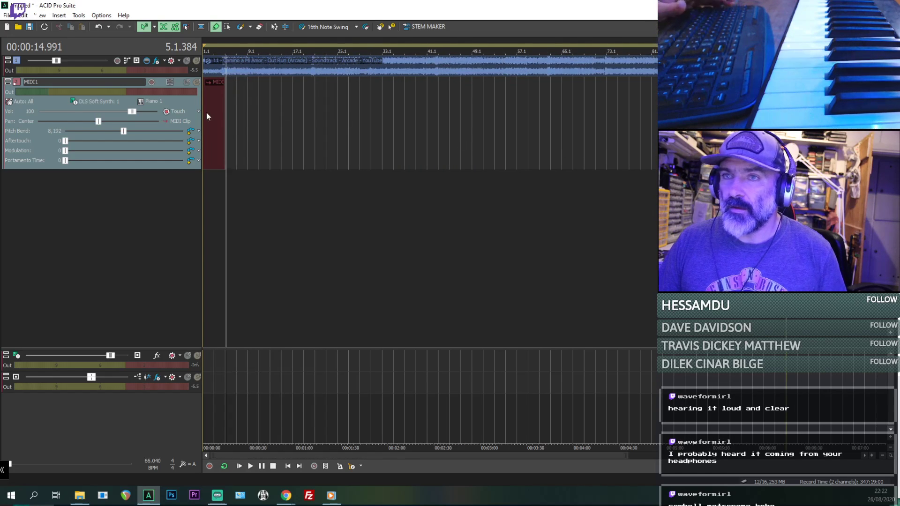
{"action": "left_click_drag", "start_coordinate": [224, 115], "coordinate": [732, 117]}
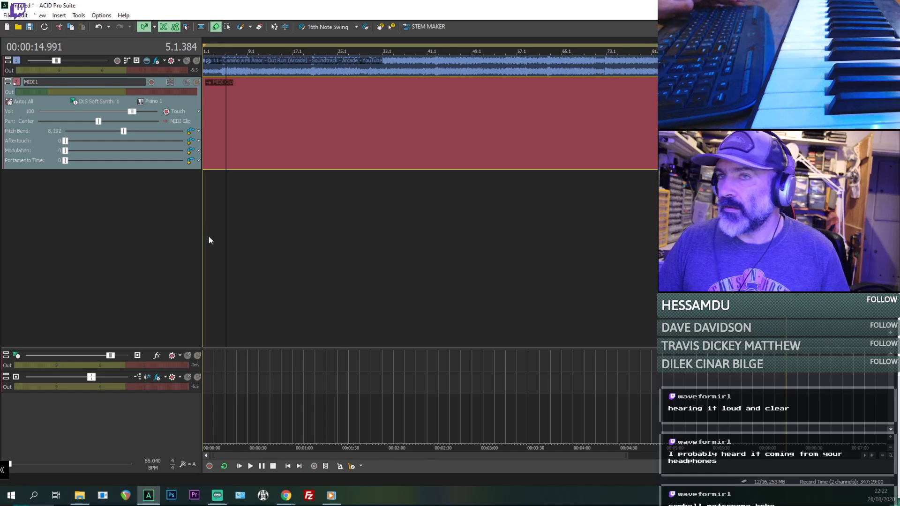
- Play the song briefly from its start to check playback with the MIDI clip in place
{"action": "scroll", "coordinate": [209, 237], "scroll_direction": "up", "scroll_amount": 5}
{"action": "key", "text": "space"}
{"action": "key", "text": "space"}
{"action": "left_click", "coordinate": [208, 142]}
{"action": "key", "text": "space"}
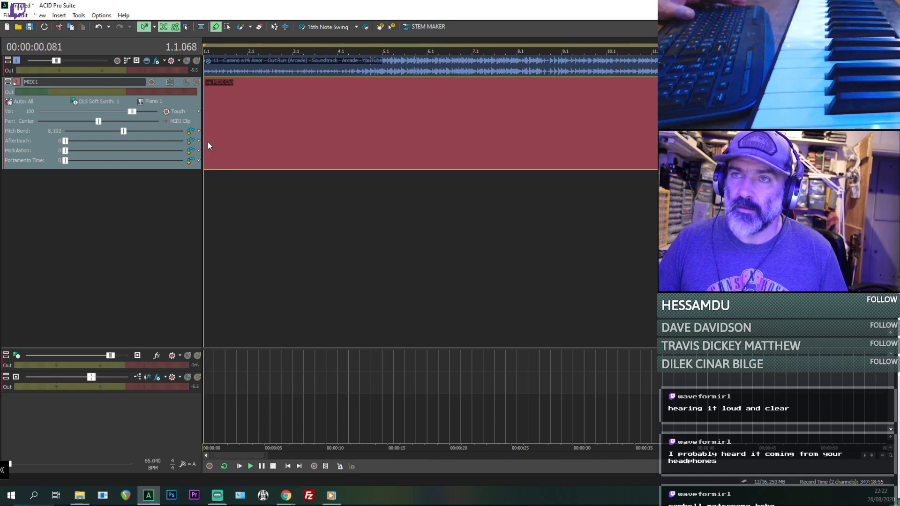
{"action": "scroll", "coordinate": [207, 142], "scroll_direction": "up", "scroll_amount": 3}
{"action": "key", "text": "space"}
- Check the output devices offered for the MIDI track and the MIDI playback and input devices in the preferences
{"action": "left_click", "coordinate": [85, 102]}
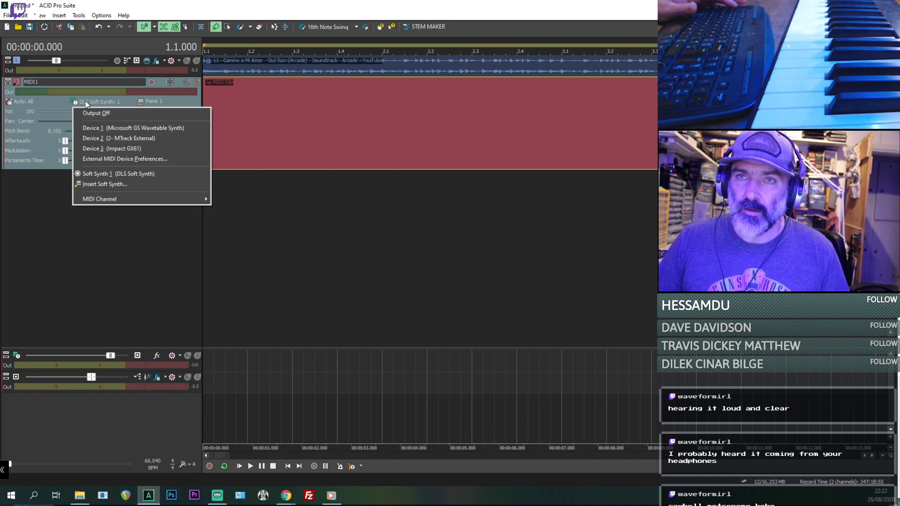
{"action": "left_click", "coordinate": [372, 122]}
{"action": "left_click", "coordinate": [370, 122]}
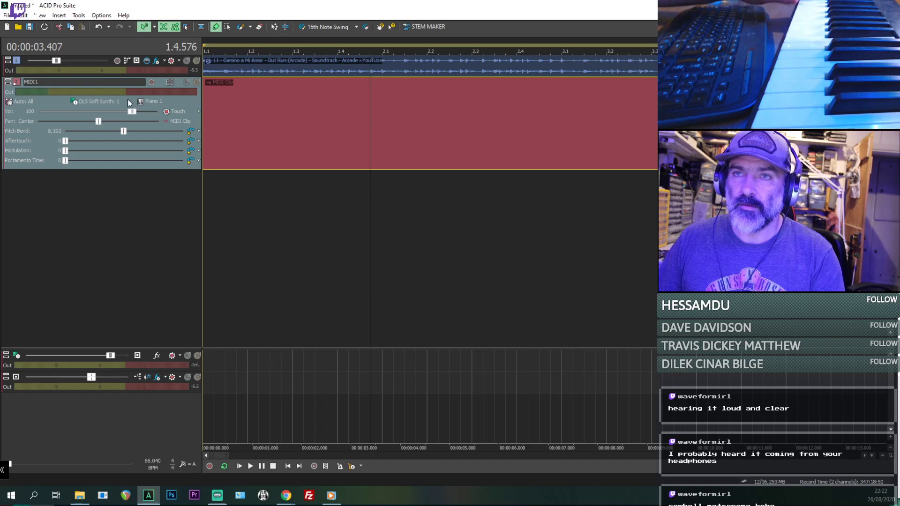
{"action": "left_click", "coordinate": [81, 16]}
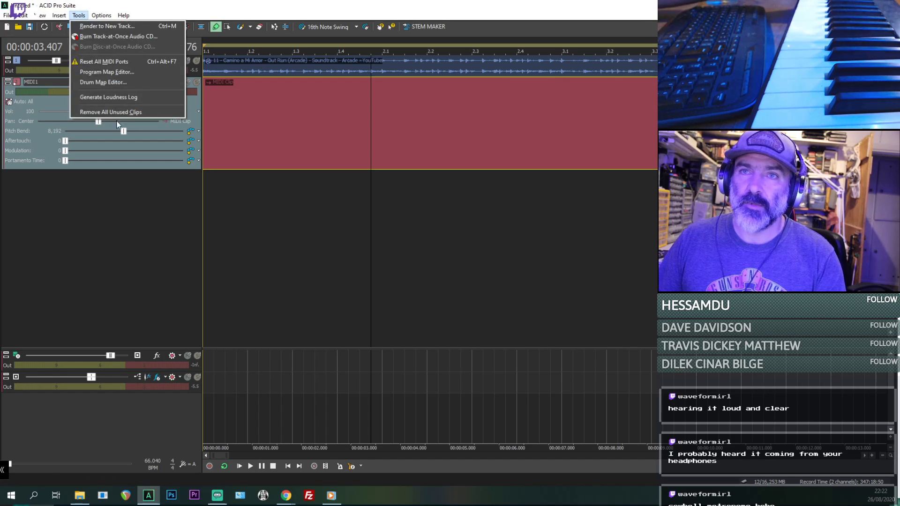
{"action": "mouse_move", "coordinate": [51, 16]}
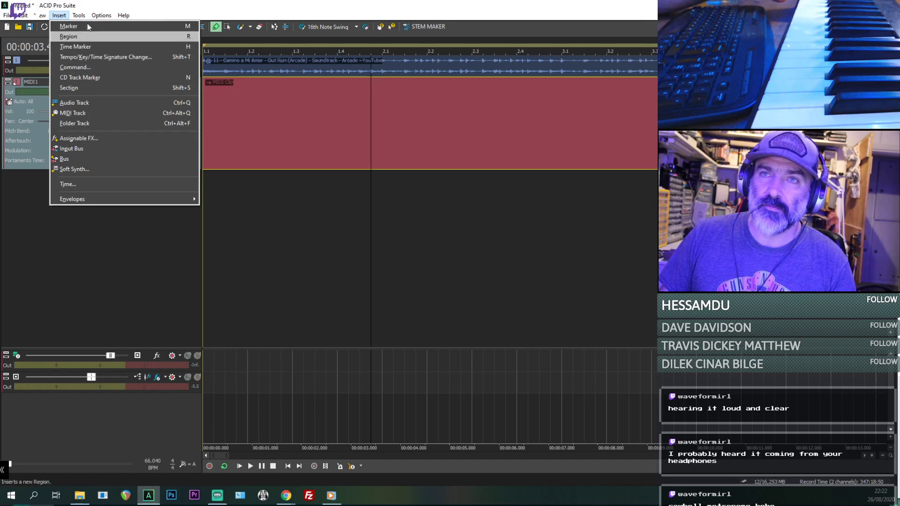
{"action": "mouse_move", "coordinate": [86, 18]}
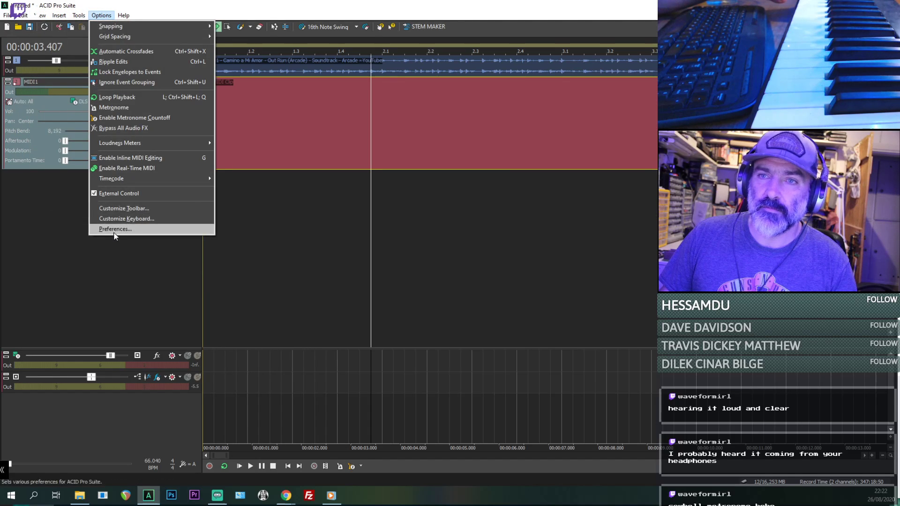
{"action": "left_click", "coordinate": [112, 229]}
{"action": "left_click", "coordinate": [456, 97]}
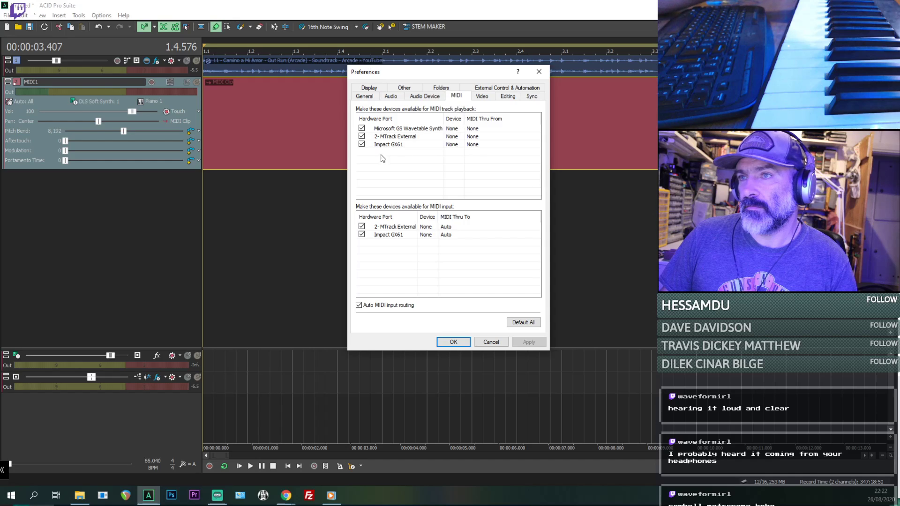
{"action": "left_click", "coordinate": [453, 342]}
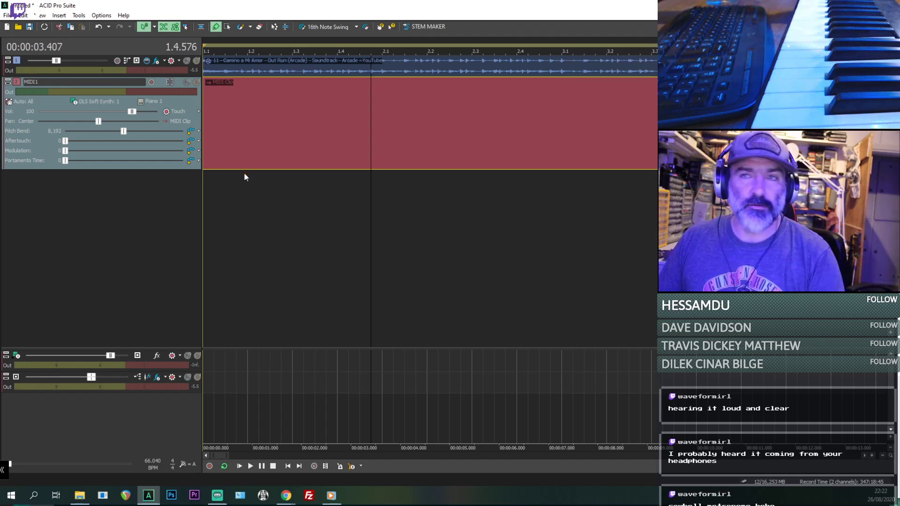
{"action": "left_click", "coordinate": [260, 140]}
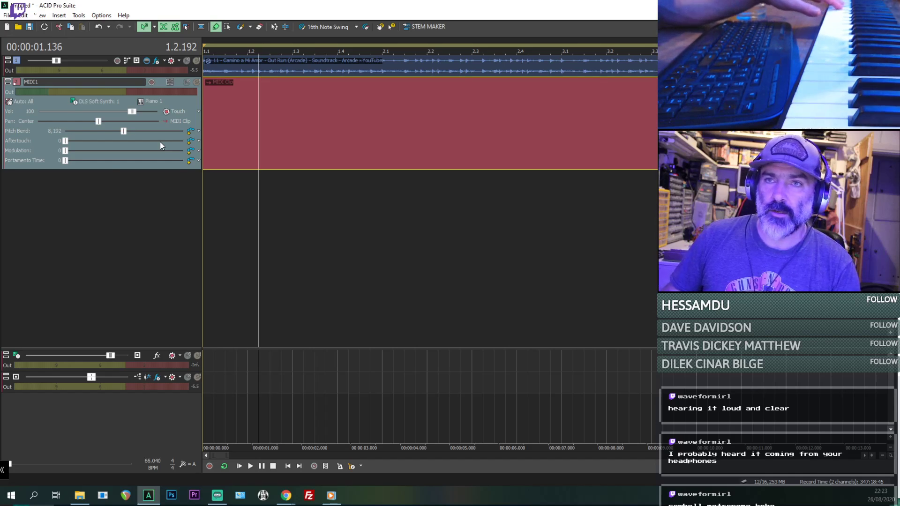
- Disable 2- MTrack External as a MIDI input device in the preferences and apply the change
{"action": "left_click", "coordinate": [79, 15]}
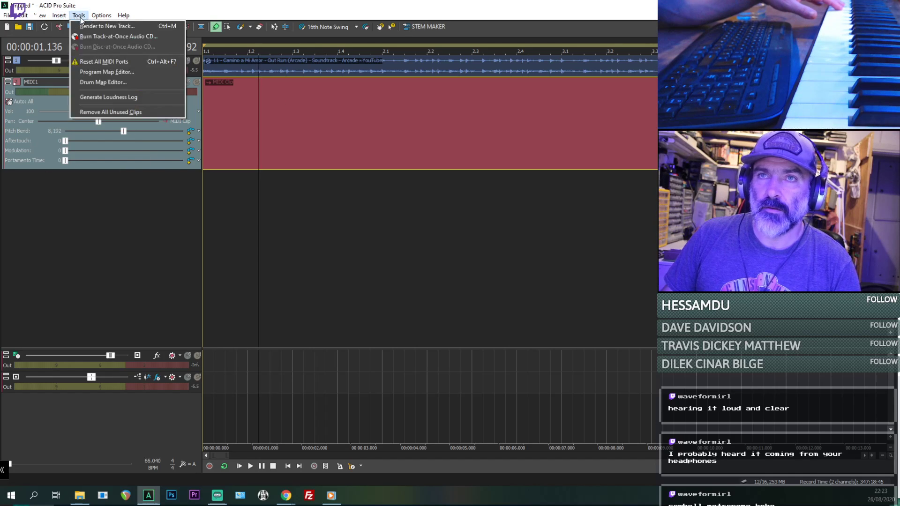
{"action": "mouse_move", "coordinate": [59, 15]}
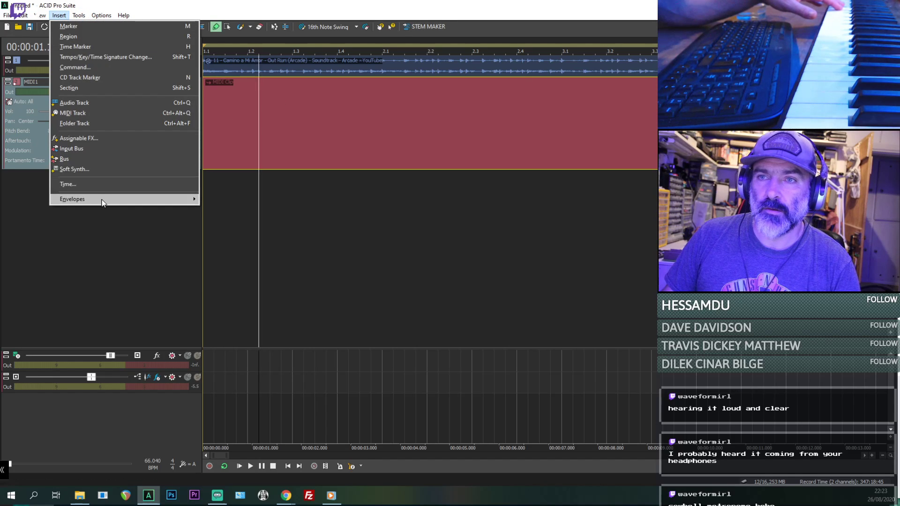
{"action": "mouse_move", "coordinate": [23, 15]}
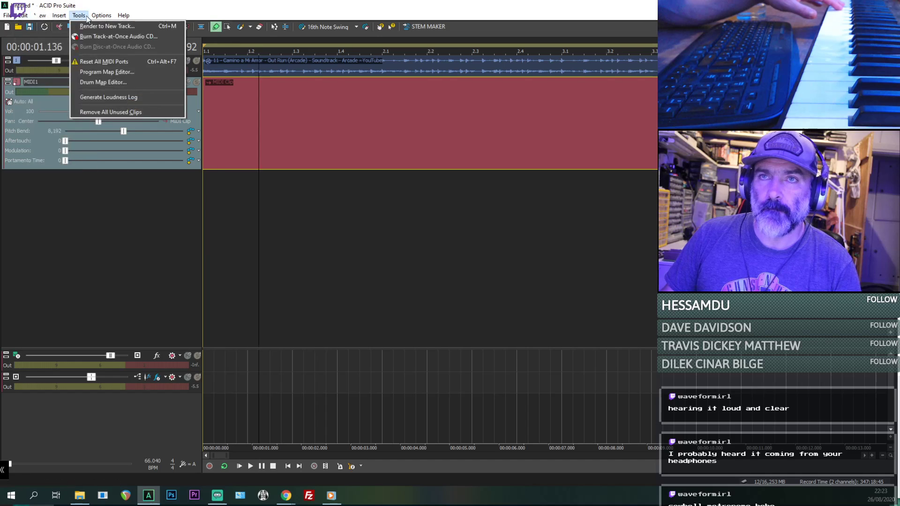
{"action": "mouse_move", "coordinate": [101, 15]}
{"action": "left_click", "coordinate": [115, 229]}
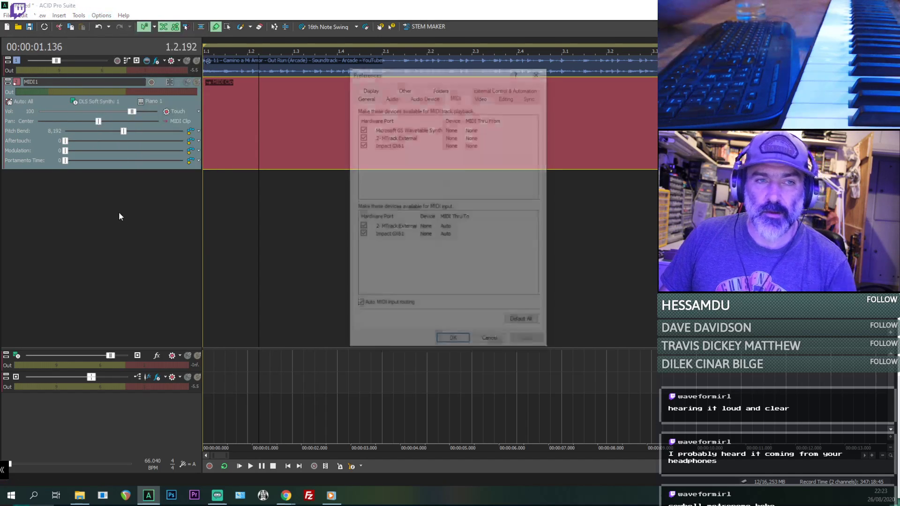
{"action": "left_click", "coordinate": [380, 235]}
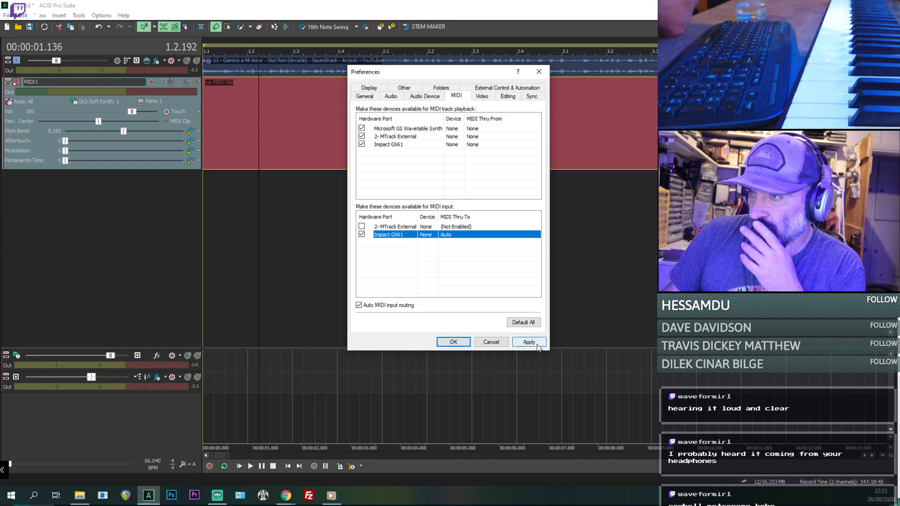
{"action": "left_click", "coordinate": [529, 342]}
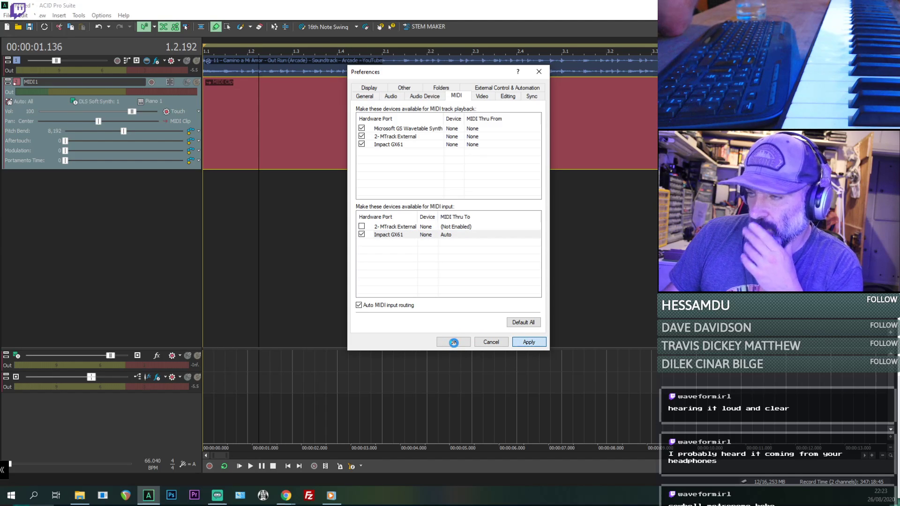
{"action": "left_click", "coordinate": [454, 342]}
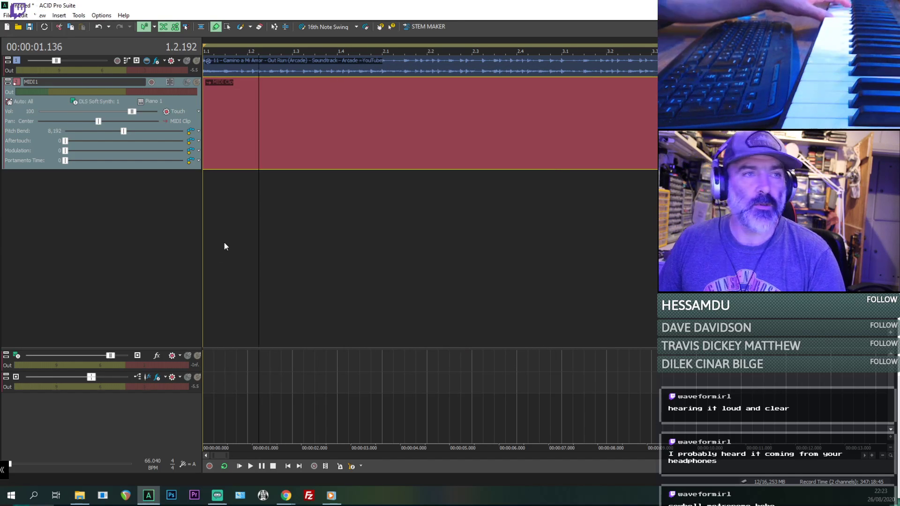
- Save the project as "Outrun Camino a mi Amor" in the ACID Pro Projects folder
{"action": "left_click", "coordinate": [225, 145]}
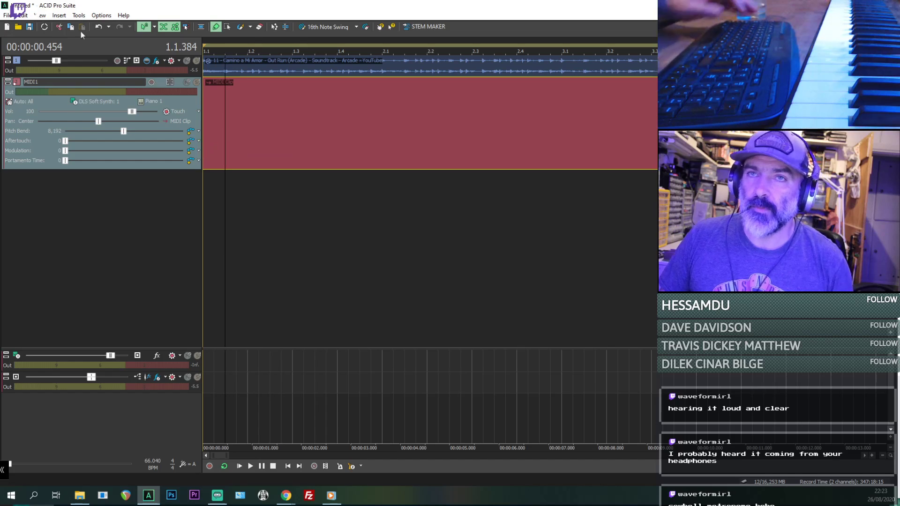
{"action": "left_click", "coordinate": [12, 15]}
{"action": "left_click", "coordinate": [29, 62]}
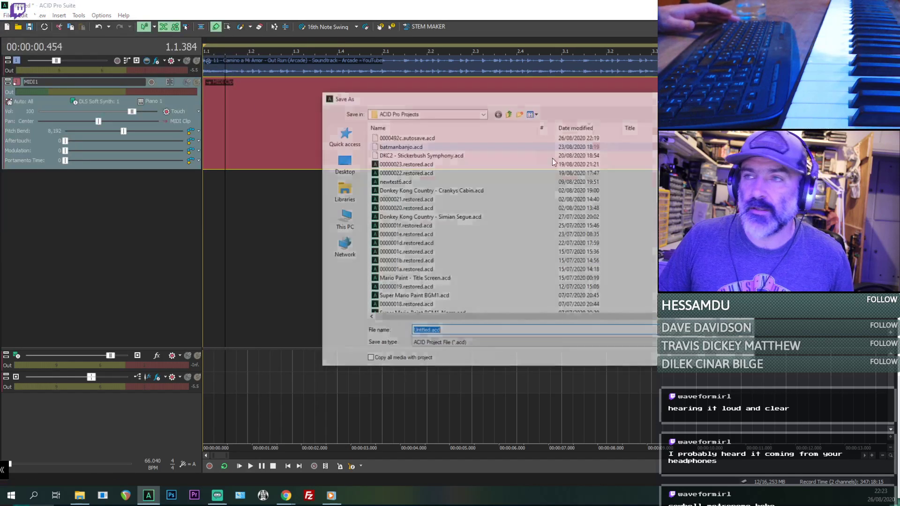
{"action": "type", "text": "O"}
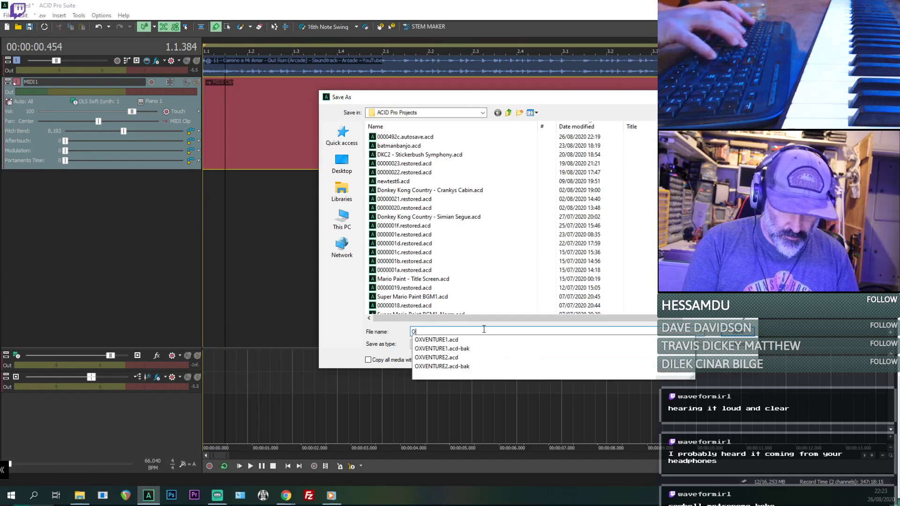
{"action": "type", "text": "utrun Camino a"}
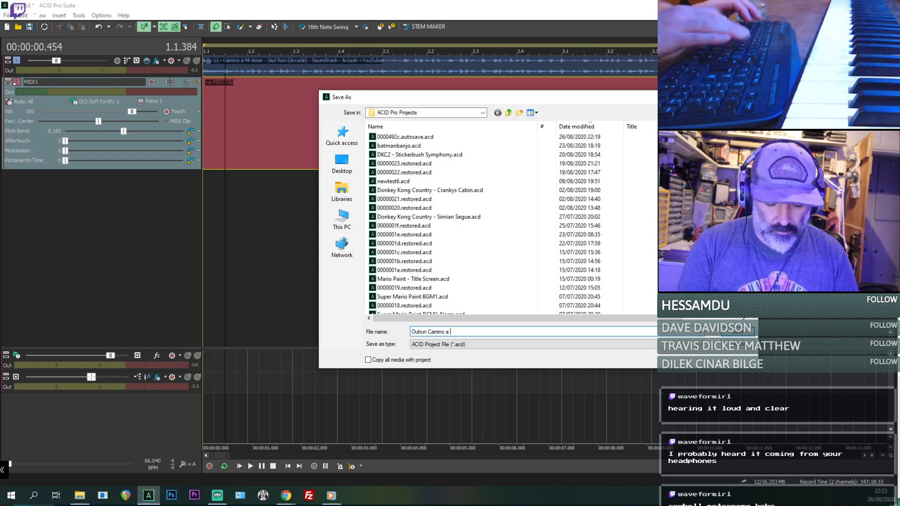
{"action": "type", "text": " mi Amor"}
{"action": "key", "text": "Return"}
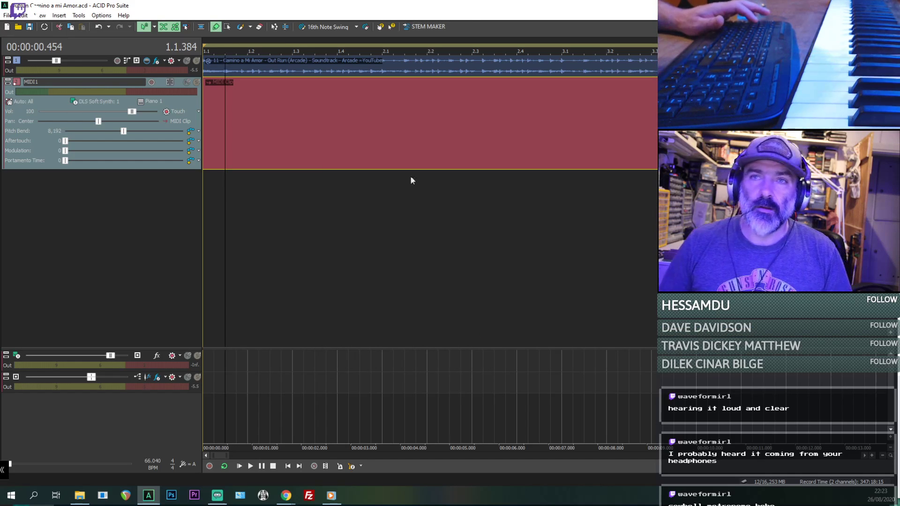
- Insert time markers at 1.1.192 and 1.1.576 and turn on inline MIDI editing for the MIDI clip
{"action": "left_click", "coordinate": [210, 117]}
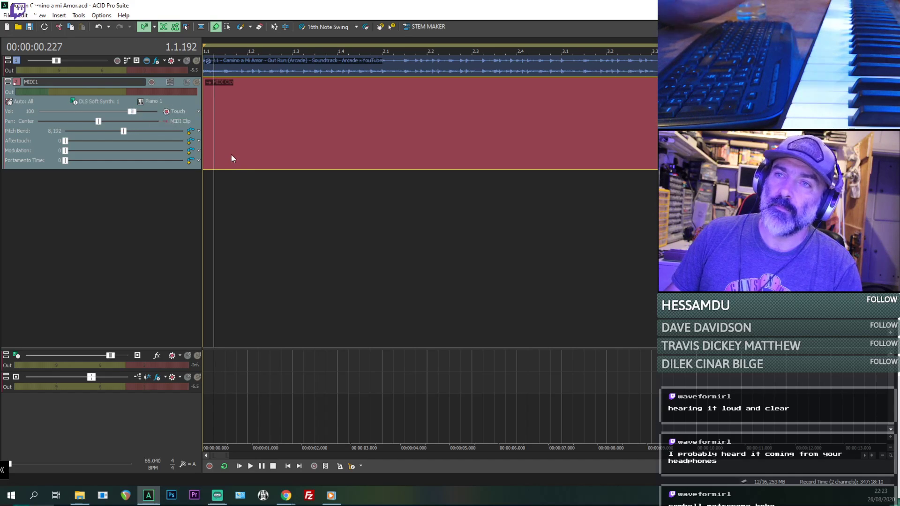
{"action": "key", "text": "h"}
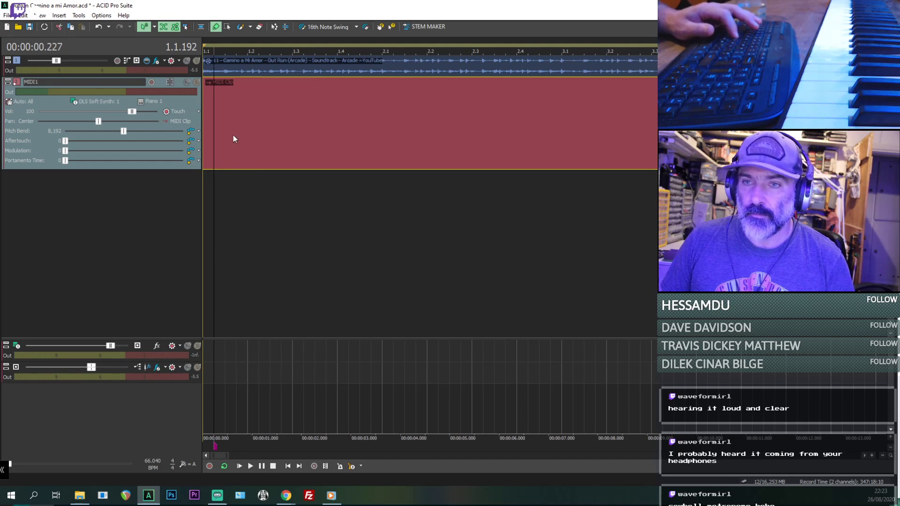
{"action": "left_click", "coordinate": [233, 136]}
{"action": "key", "text": "h"}
{"action": "double_click", "coordinate": [233, 136]}
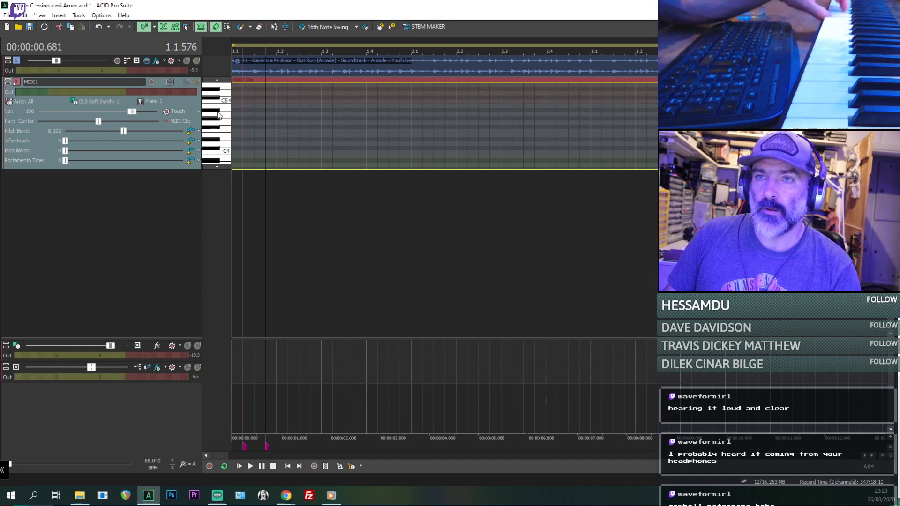
- Close the program with the changes saved, restart it and reopen the project Outrun Camino a mi Amor.acd
{"action": "left_click", "coordinate": [889, 6]}
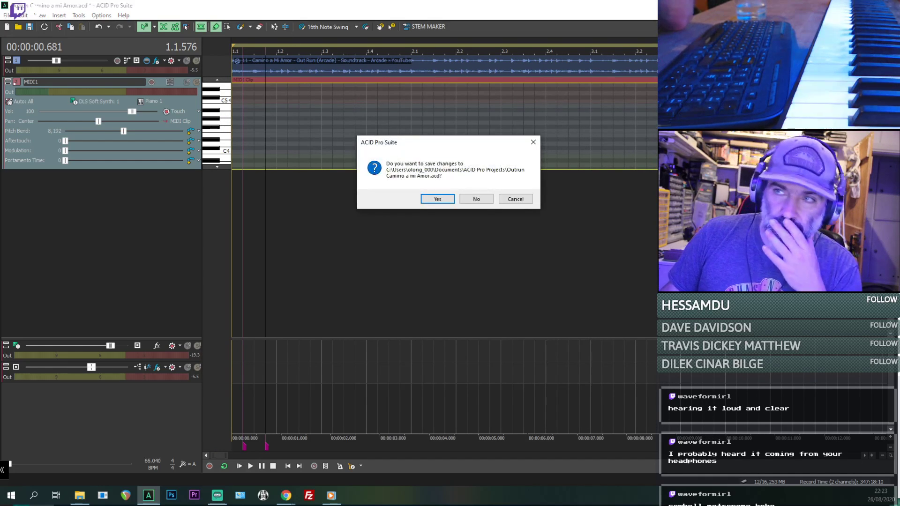
{"action": "left_click", "coordinate": [438, 200]}
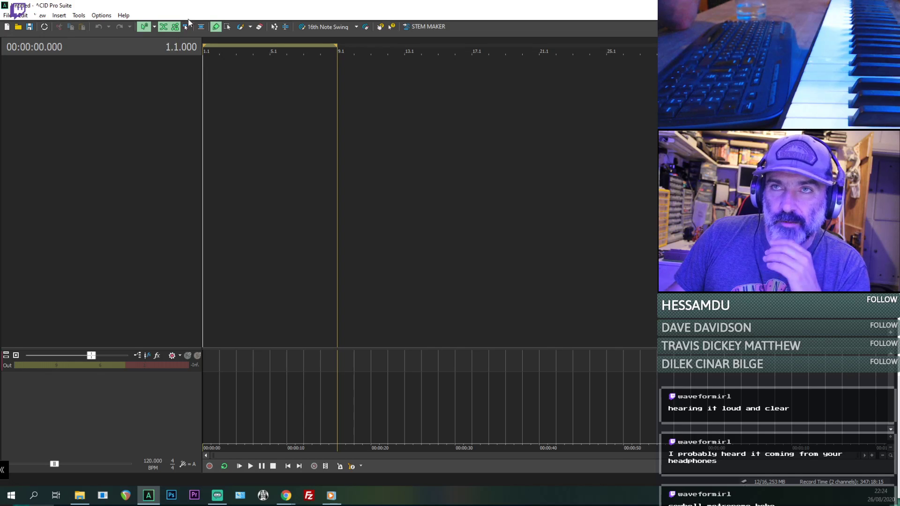
{"action": "left_click_drag", "start_coordinate": [198, 4], "coordinate": [202, 7]}
{"action": "double_click", "coordinate": [202, 10]}
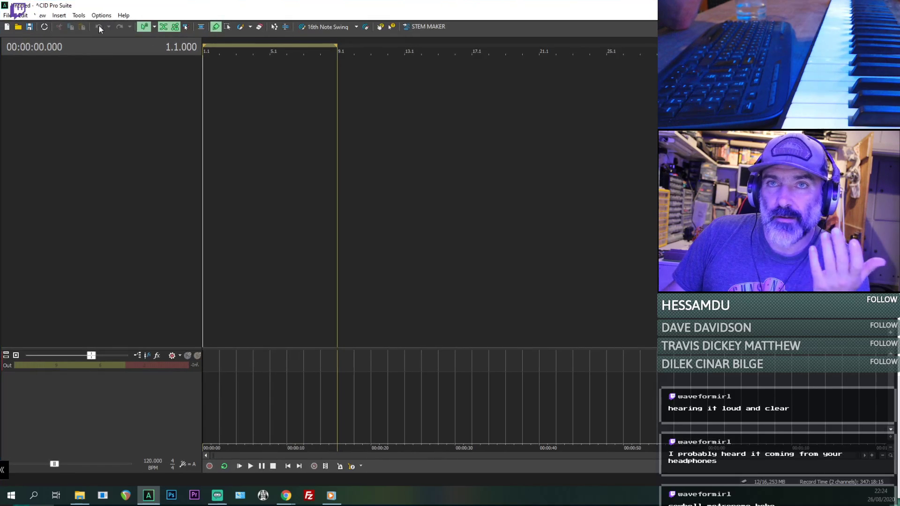
{"action": "left_click", "coordinate": [7, 15]}
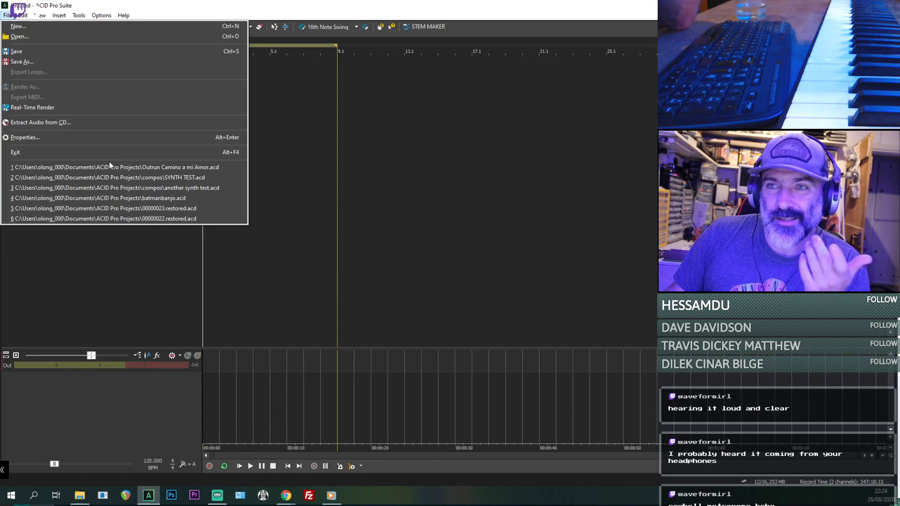
{"action": "left_click", "coordinate": [94, 167]}
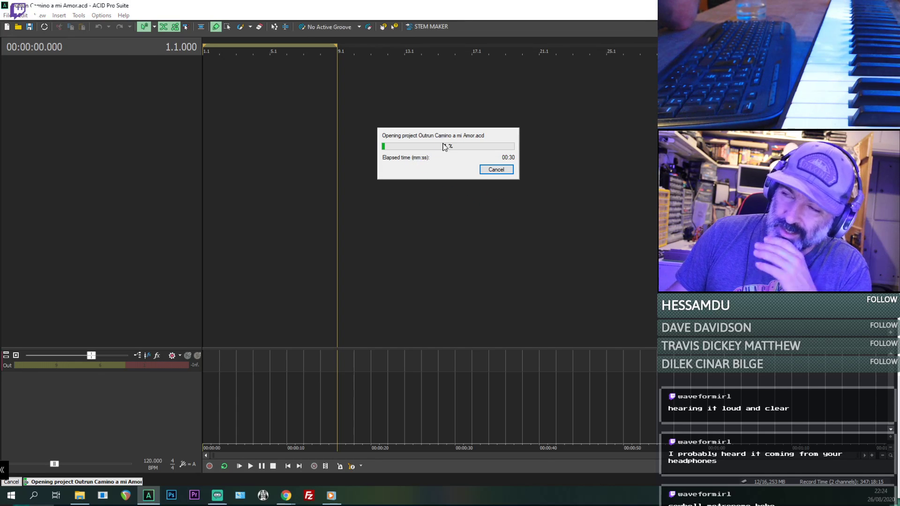
- Open the preferences and check which audio device type is selected
{"action": "left_click", "coordinate": [226, 136]}
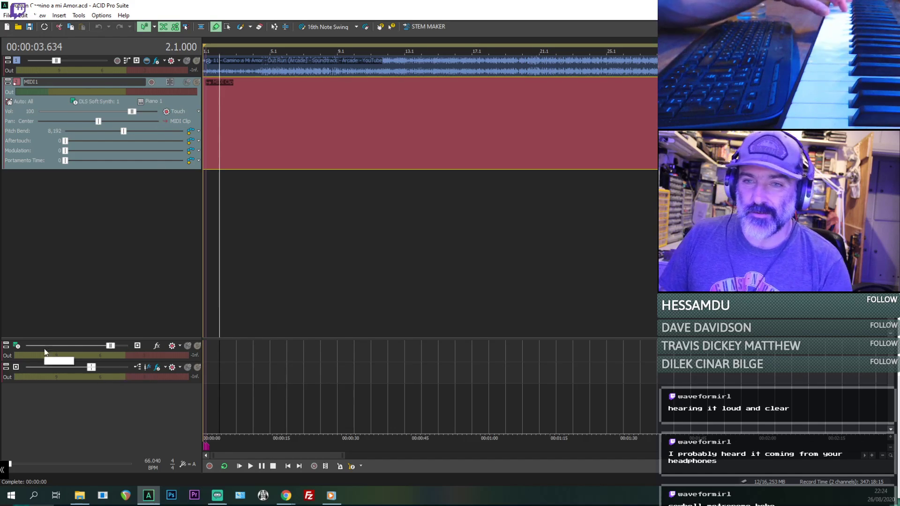
{"action": "key", "text": "alt+t"}
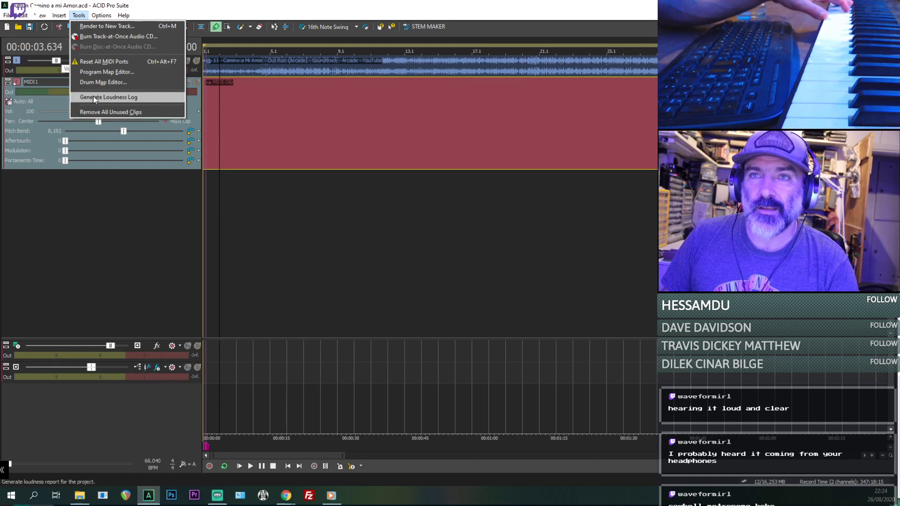
{"action": "key", "text": "Left"}
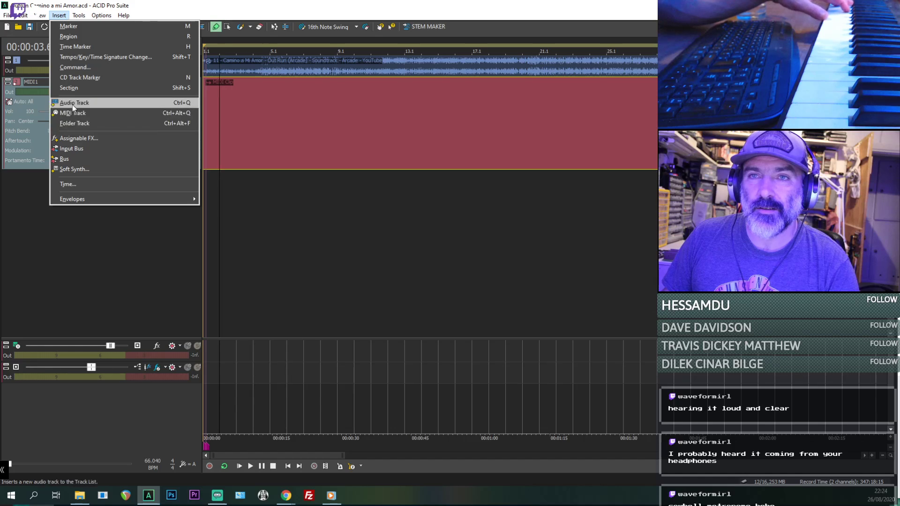
{"action": "mouse_move", "coordinate": [43, 16]}
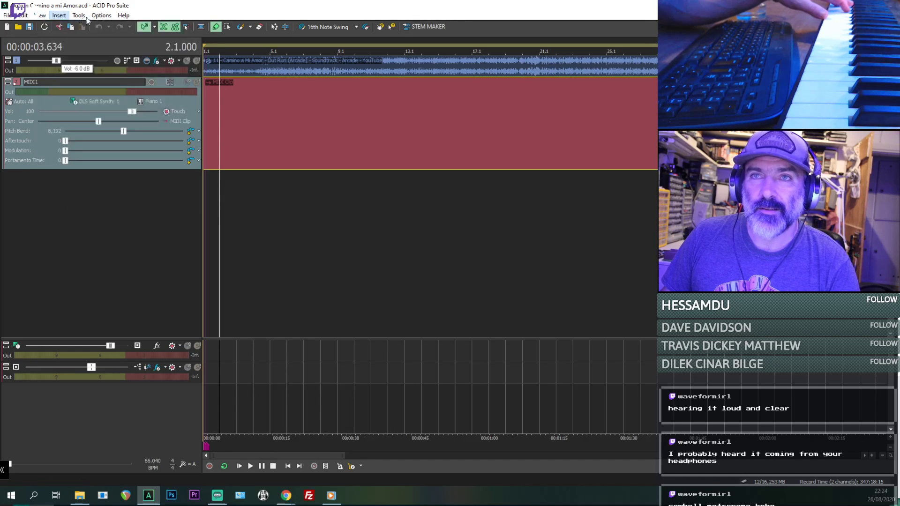
{"action": "mouse_move", "coordinate": [100, 16]}
{"action": "left_click", "coordinate": [115, 229]}
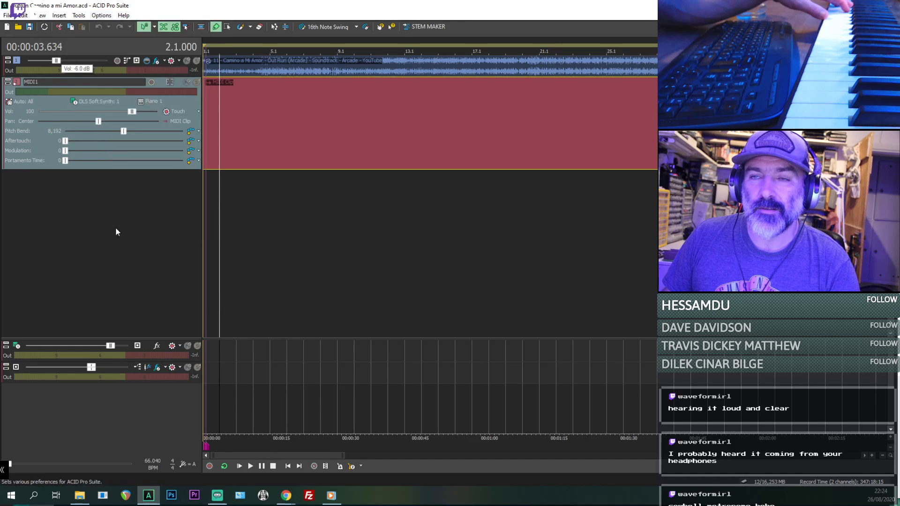
{"action": "left_click", "coordinate": [437, 97]}
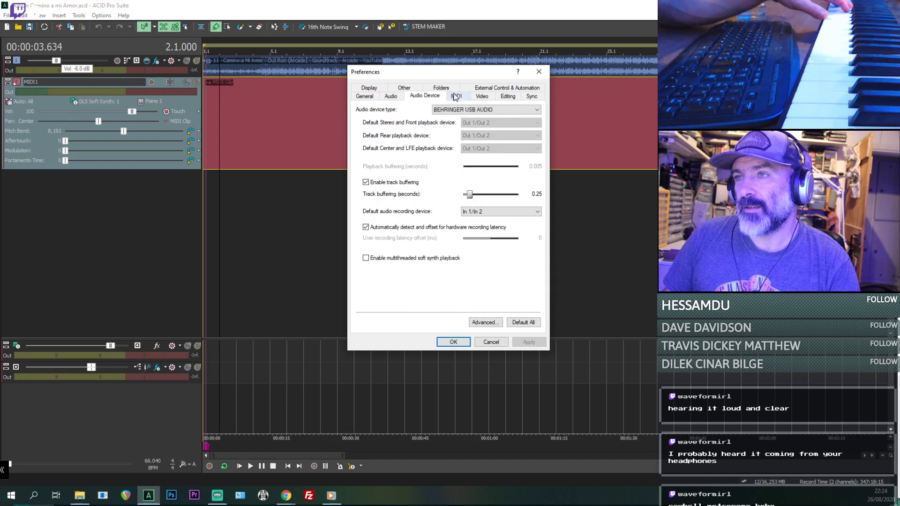
{"action": "left_click", "coordinate": [466, 110]}
{"action": "left_click", "coordinate": [466, 110]}
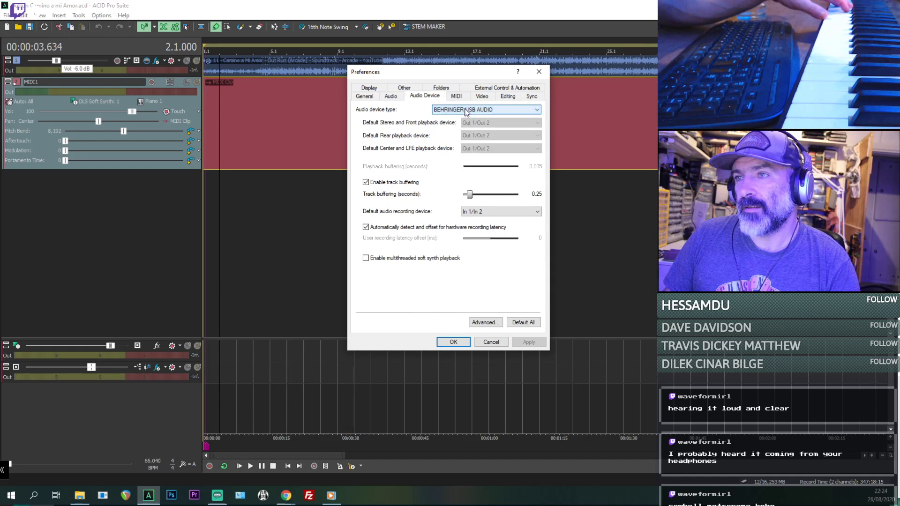
- In the MIDI preferences, disable and re-enable Impact GX61 as an input device and disable it for MIDI track playback
{"action": "left_click", "coordinate": [456, 97]}
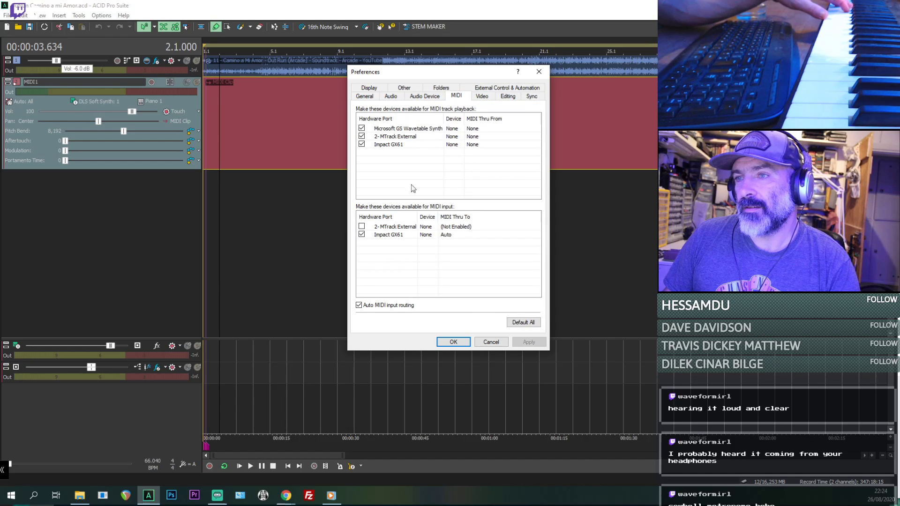
{"action": "left_click", "coordinate": [372, 234]}
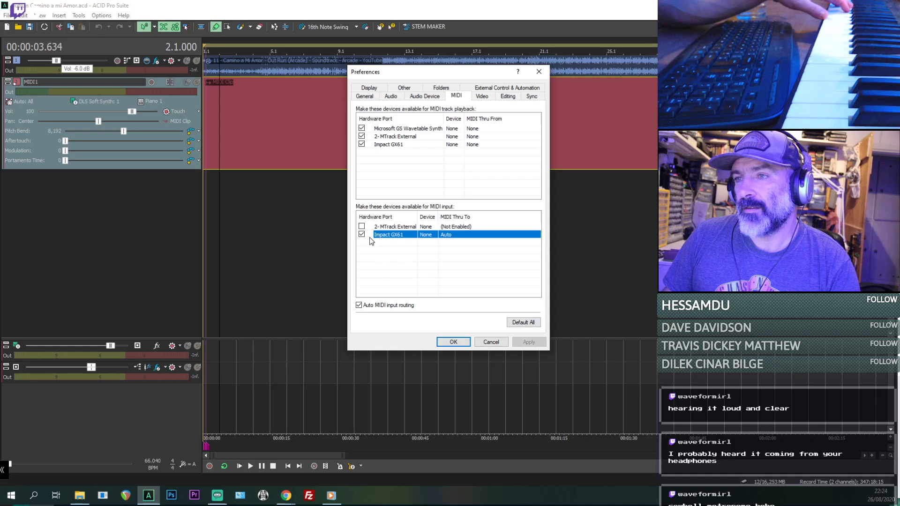
{"action": "left_click", "coordinate": [530, 342]}
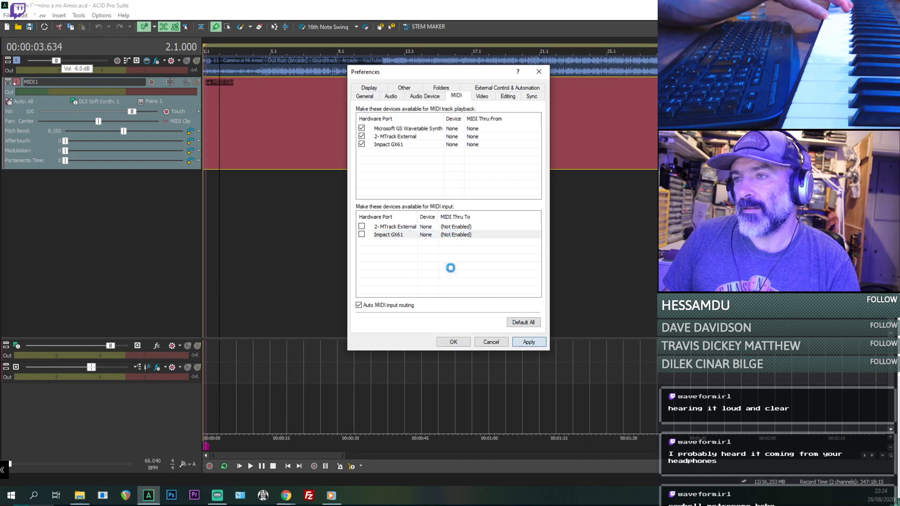
{"action": "left_click", "coordinate": [362, 234]}
{"action": "left_click", "coordinate": [529, 343]}
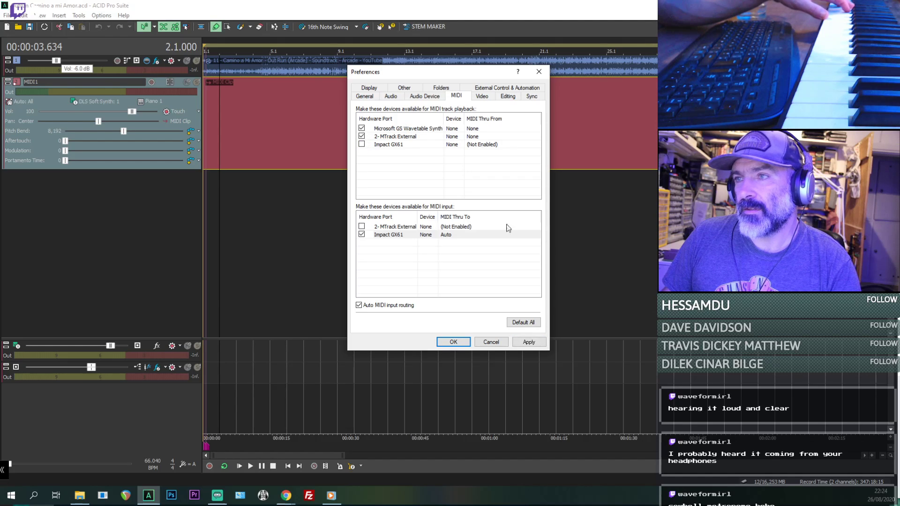
- Reset the MIDI preferences to defaults, keep only Impact GX61 enabled for input and Microsoft GS Wavetable Synth for playback, and apply
{"action": "left_click", "coordinate": [450, 235]}
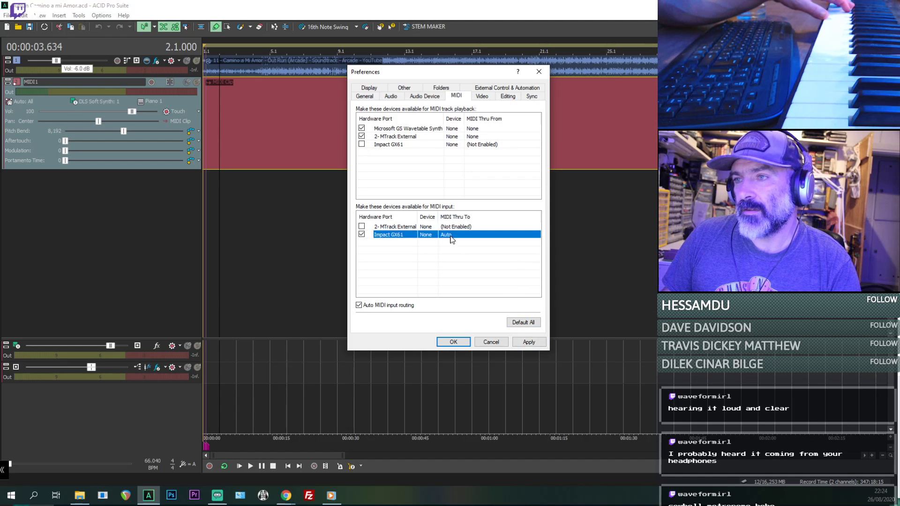
{"action": "left_click", "coordinate": [528, 325]}
{"action": "left_click", "coordinate": [361, 236]}
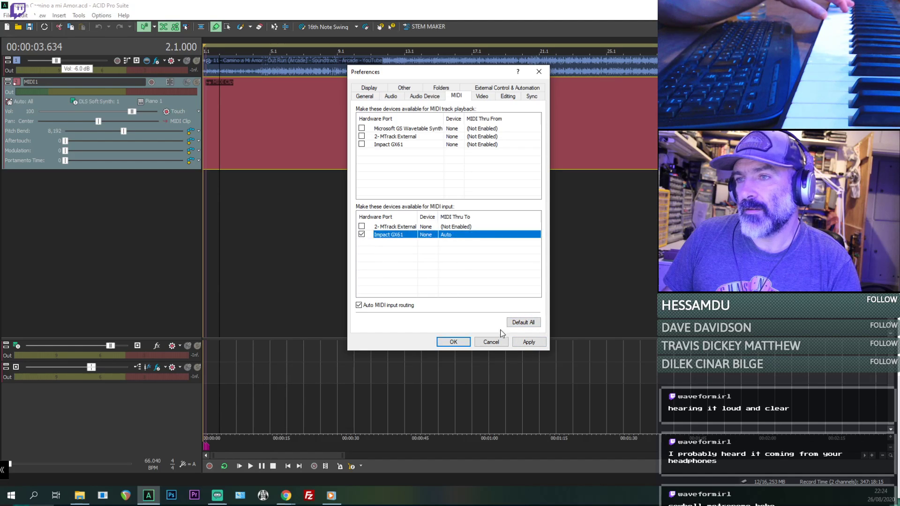
{"action": "left_click", "coordinate": [362, 128]}
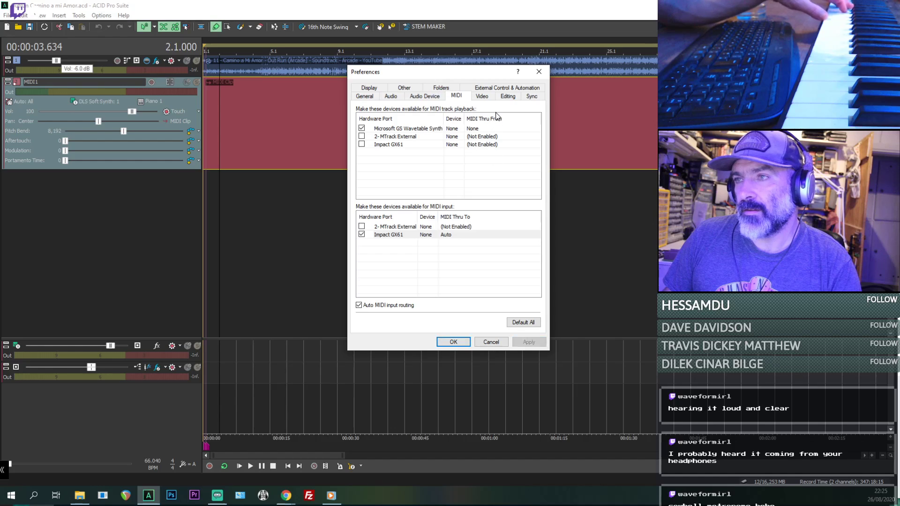
{"action": "left_click", "coordinate": [541, 71]}
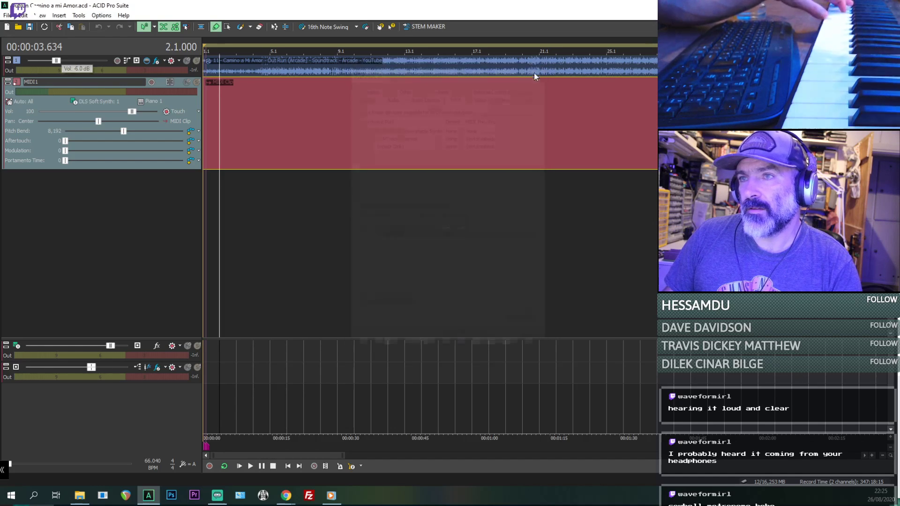
{"action": "left_click", "coordinate": [238, 137]}
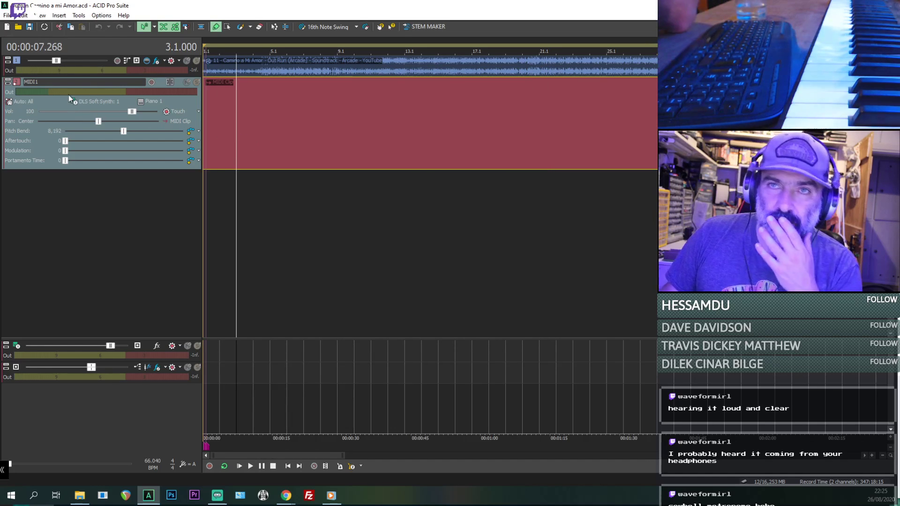
{"action": "right_click", "coordinate": [37, 226]}
{"action": "left_click", "coordinate": [92, 244]}
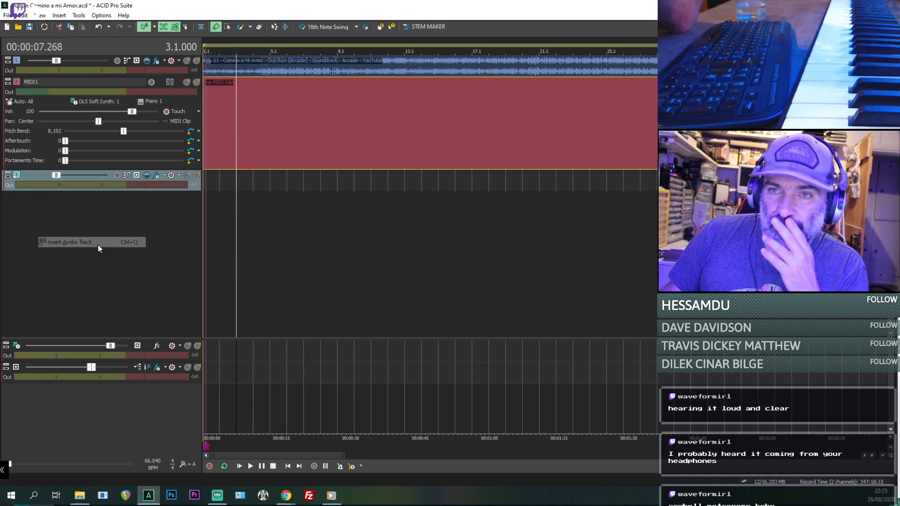
{"action": "key", "text": "ctrl+z"}
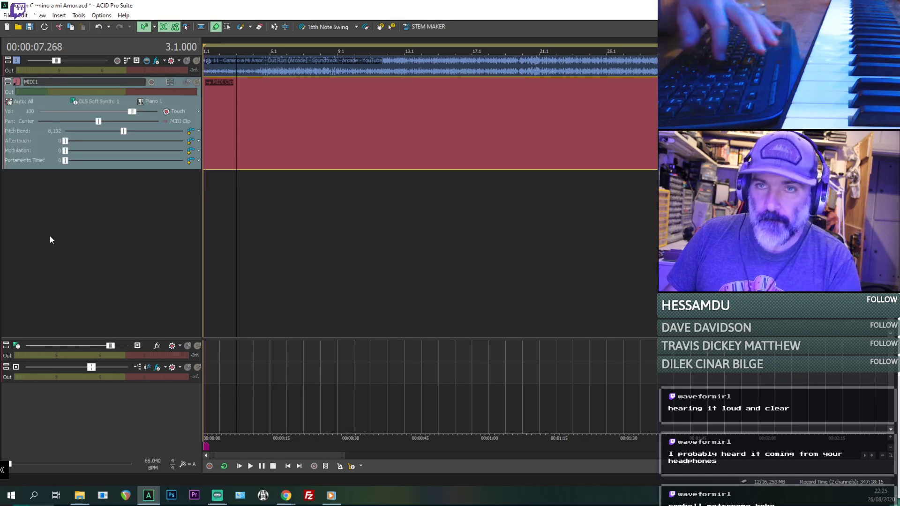
- Insert a second MIDI track, enlarge it, draw a clip from the start to about bar 24 and turn on inline MIDI editing
{"action": "right_click", "coordinate": [50, 238]}
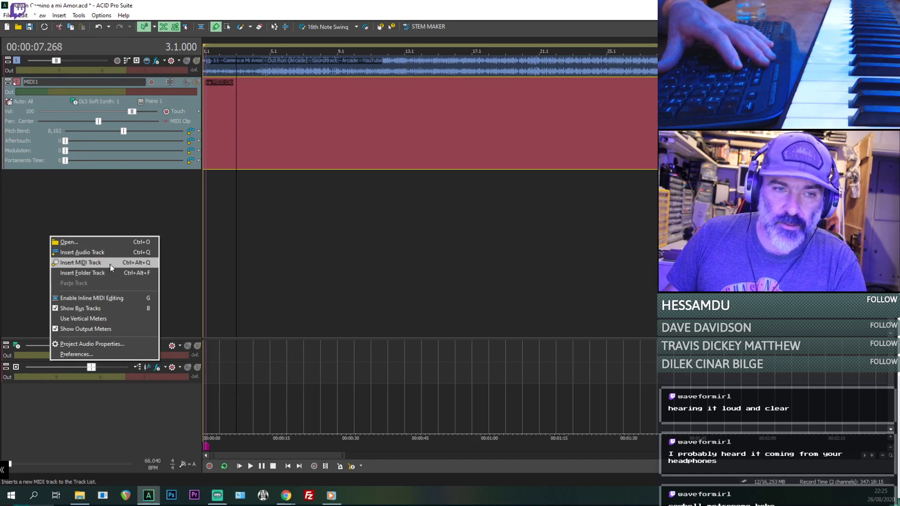
{"action": "left_click", "coordinate": [111, 266]}
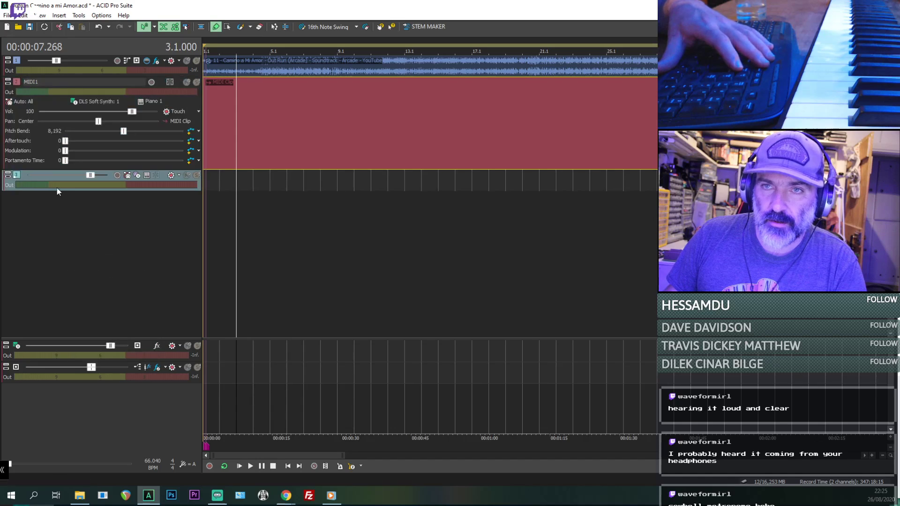
{"action": "left_click_drag", "start_coordinate": [26, 192], "coordinate": [117, 296]}
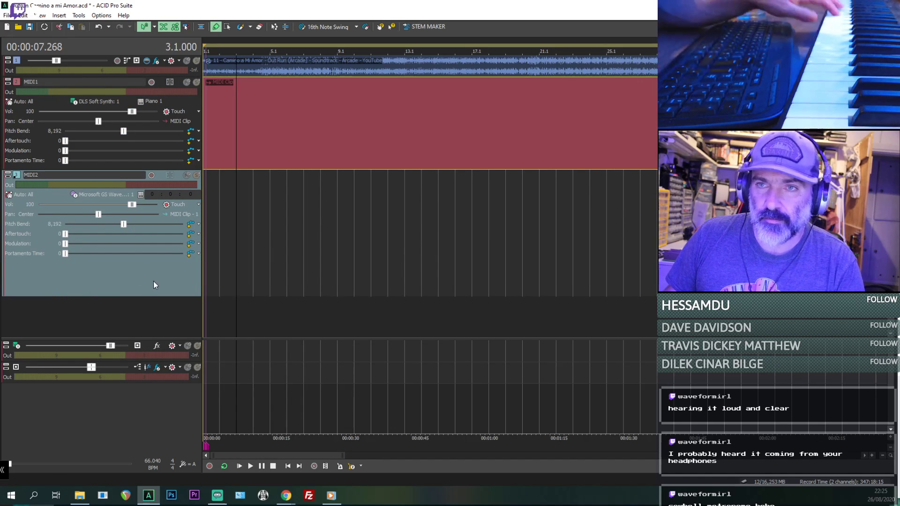
{"action": "left_click_drag", "start_coordinate": [207, 263], "coordinate": [589, 283]}
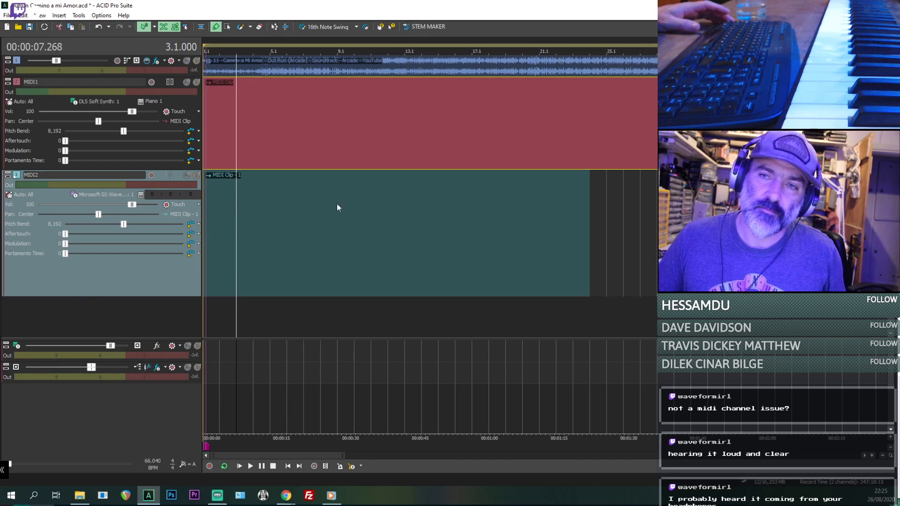
{"action": "double_click", "coordinate": [298, 246]}
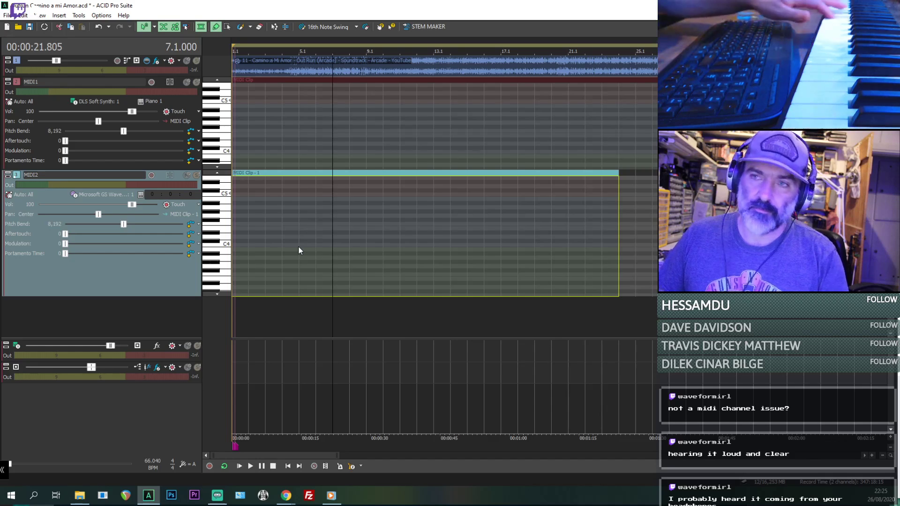
- Close the program with the new MIDI track saved, restart it and reload the project
{"action": "left_click", "coordinate": [888, 6]}
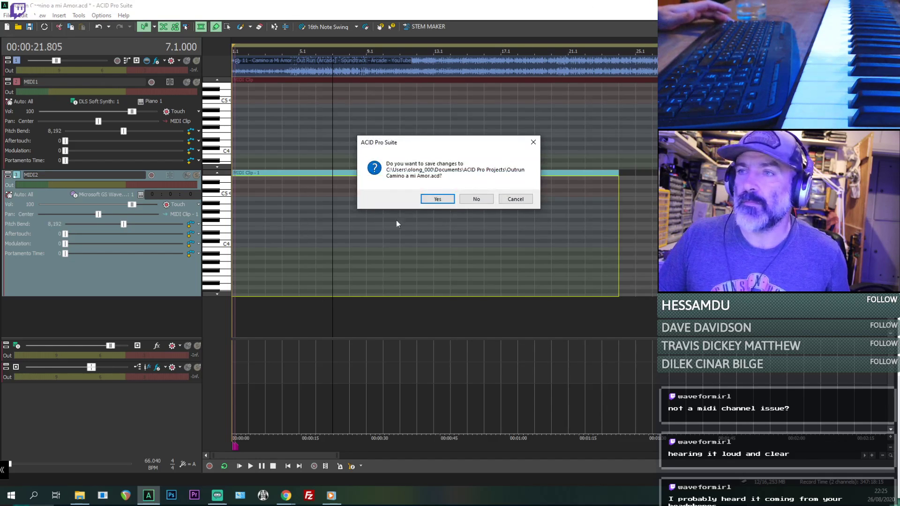
{"action": "left_click", "coordinate": [431, 202]}
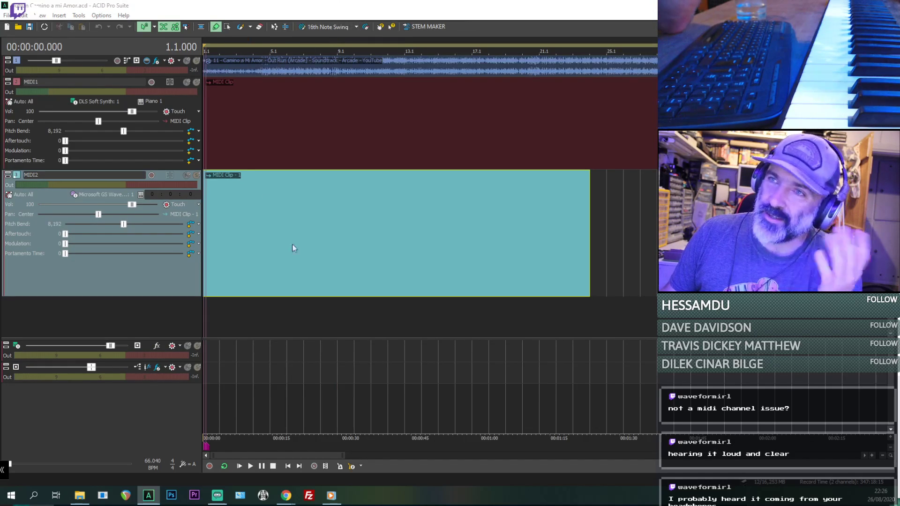
- Select the MIDI1 and MIDI2 tracks in turn to test the keyboard's sound and output meter on each
{"action": "left_click", "coordinate": [241, 137]}
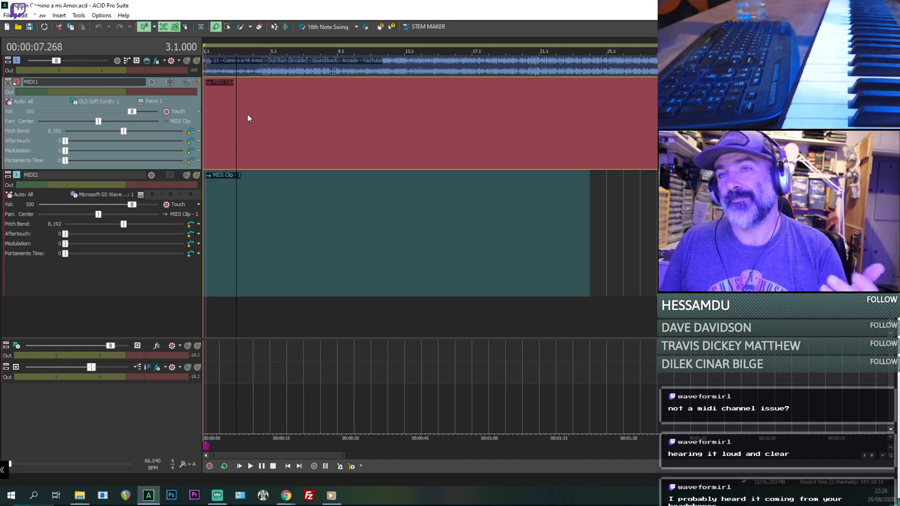
{"action": "left_click", "coordinate": [150, 280]}
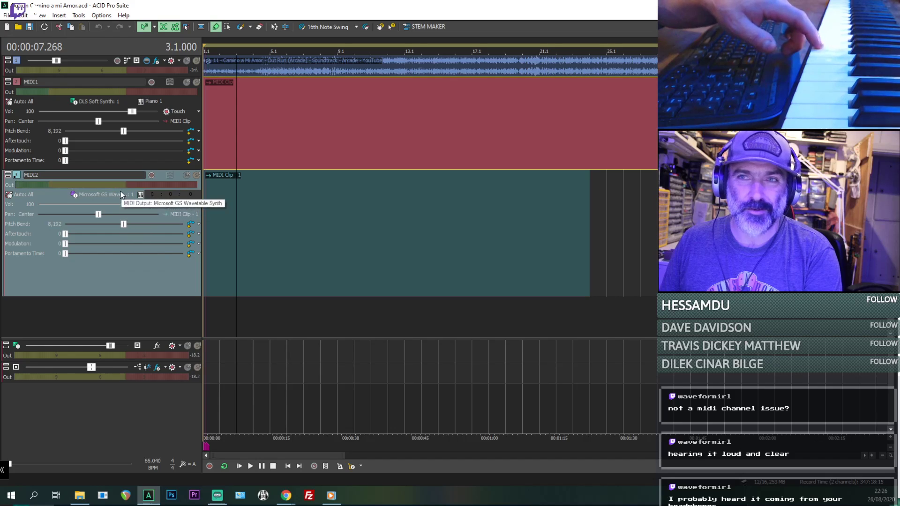
{"action": "left_click", "coordinate": [36, 139]}
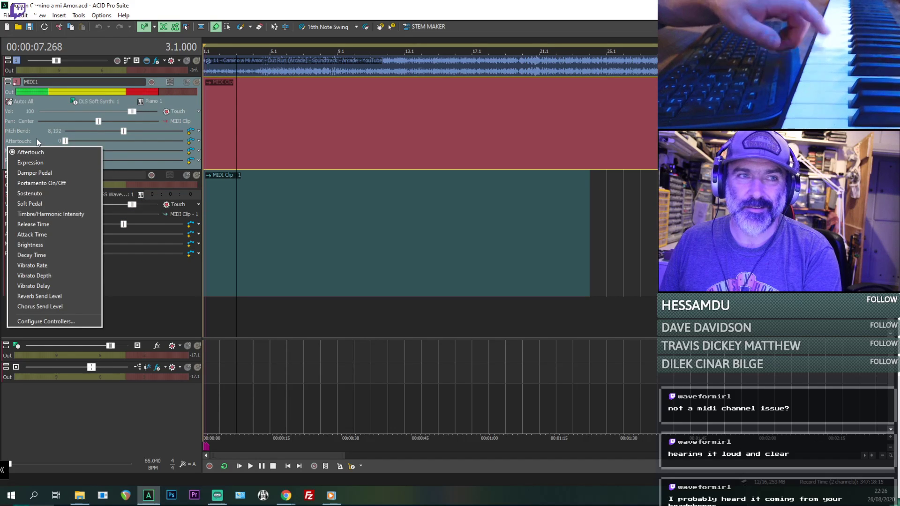
{"action": "left_click", "coordinate": [153, 256]}
{"action": "left_click", "coordinate": [146, 274]}
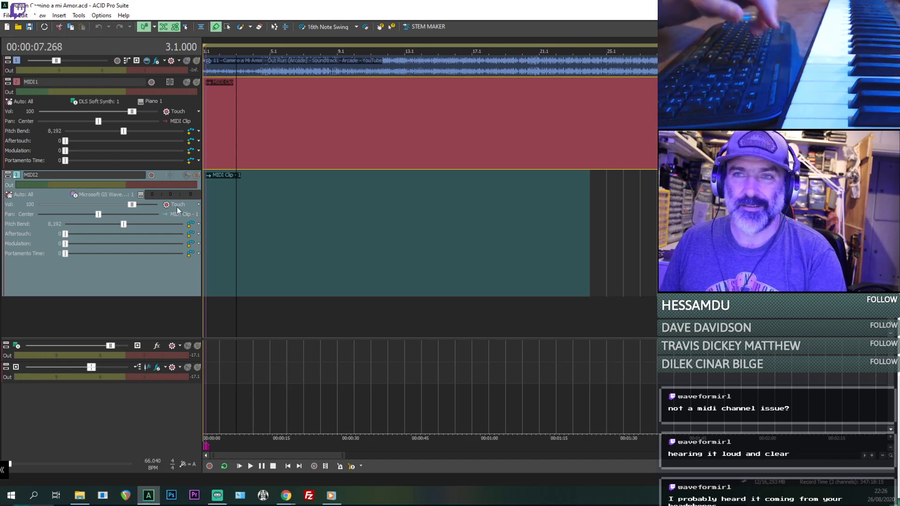
- Route the MIDI2 track's output to Soft Synth 1 (DLS Soft Synth) on MIDI channel 2
{"action": "left_click", "coordinate": [93, 192]}
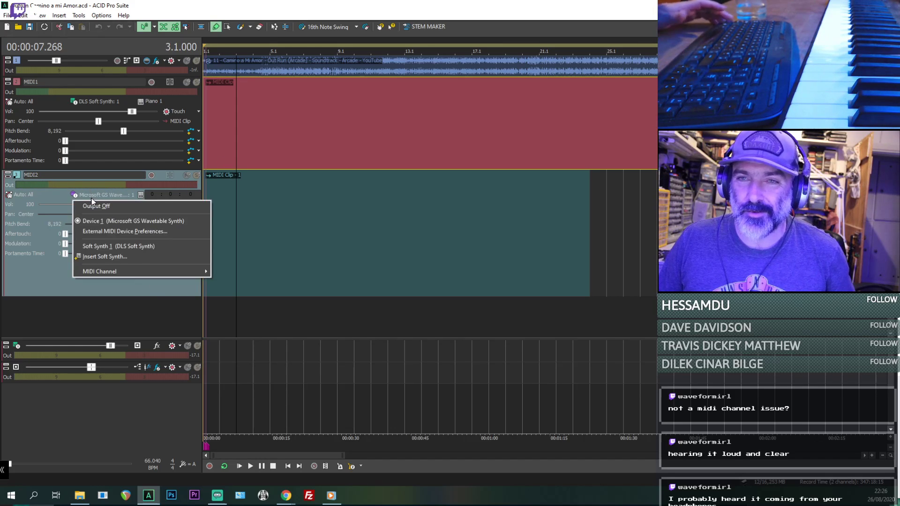
{"action": "left_click", "coordinate": [128, 247]}
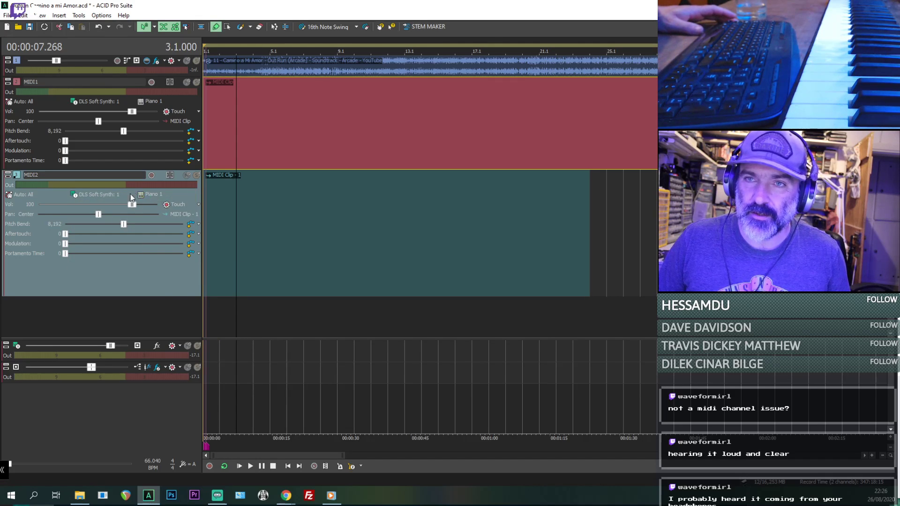
{"action": "left_click", "coordinate": [99, 196]}
{"action": "mouse_move", "coordinate": [126, 271]}
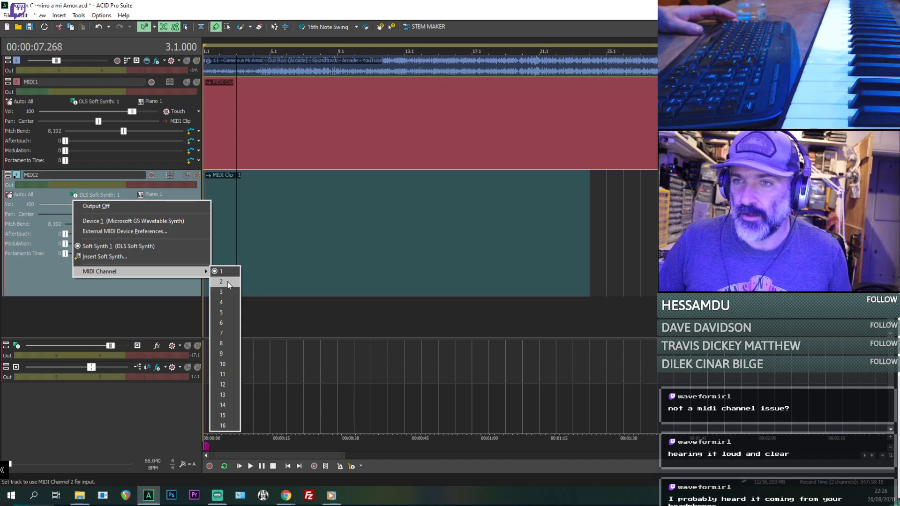
{"action": "left_click", "coordinate": [228, 282]}
- Select the MIDI1 clip at the project start and briefly play the project back from there
{"action": "left_click", "coordinate": [209, 118]}
{"action": "left_click", "coordinate": [214, 125]}
{"action": "key", "text": "space"}
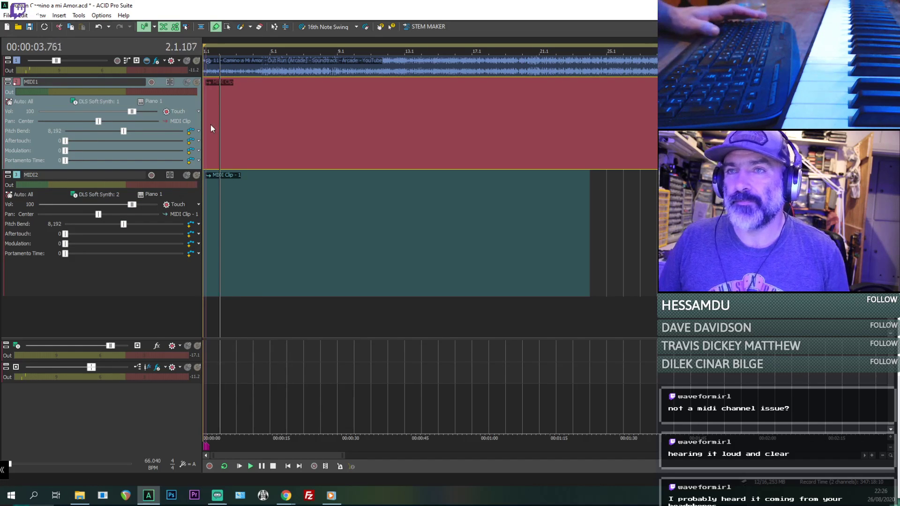
{"action": "key", "text": "space"}
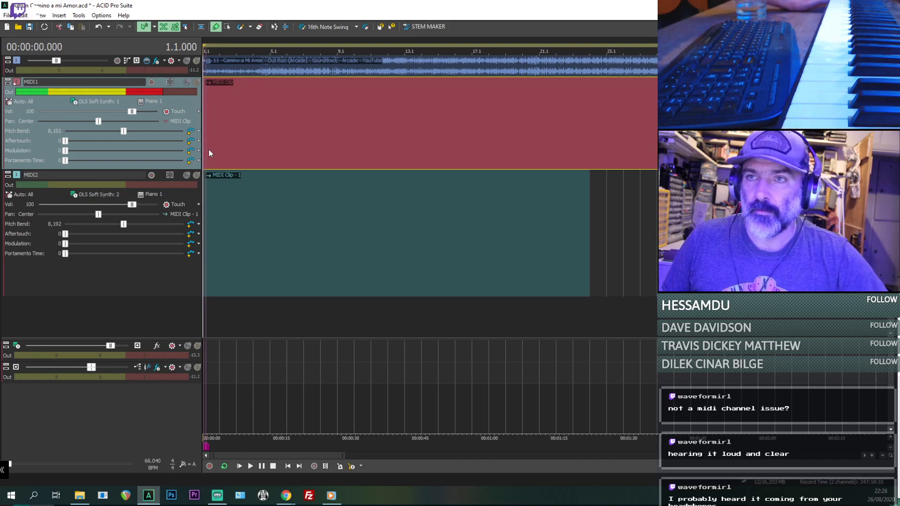
- Check the MIDI1 track's output device options and briefly play the project from the start
{"action": "left_click", "coordinate": [108, 102]}
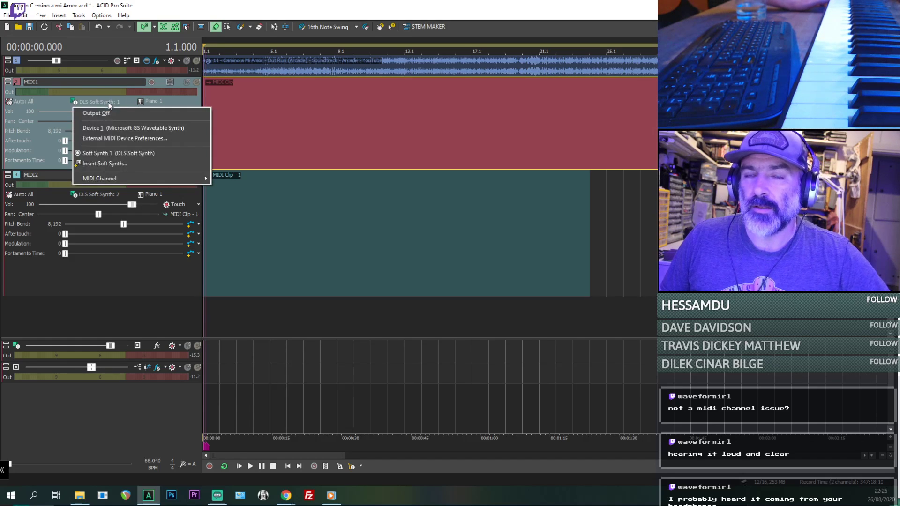
{"action": "left_click", "coordinate": [152, 98]}
{"action": "left_click", "coordinate": [211, 87]}
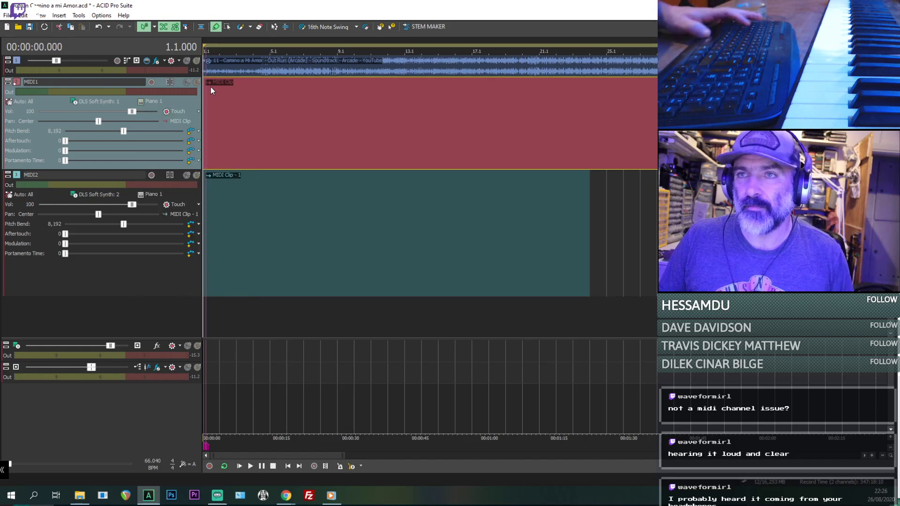
{"action": "key", "text": "space"}
{"action": "key", "text": "space"}
- Try the Square Wave and Square synth lead voices on the MIDI1 track
{"action": "left_click", "coordinate": [152, 101]}
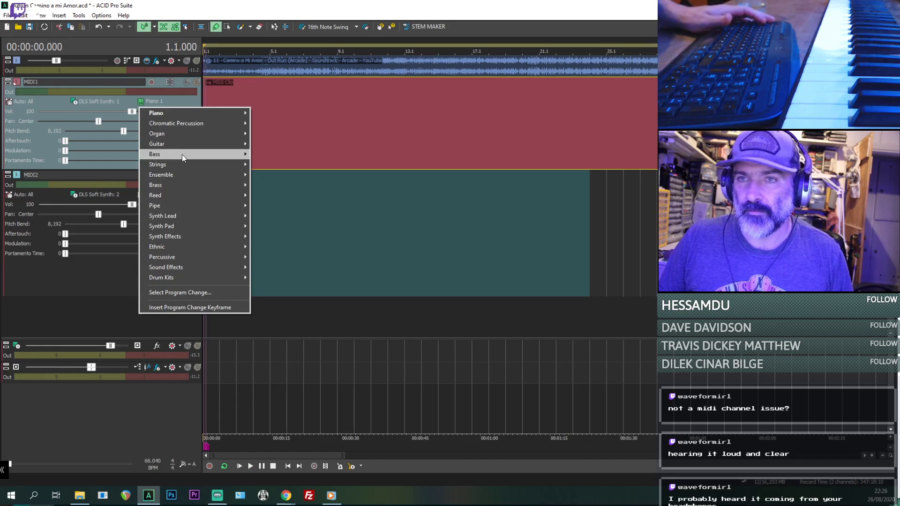
{"action": "mouse_move", "coordinate": [199, 206]}
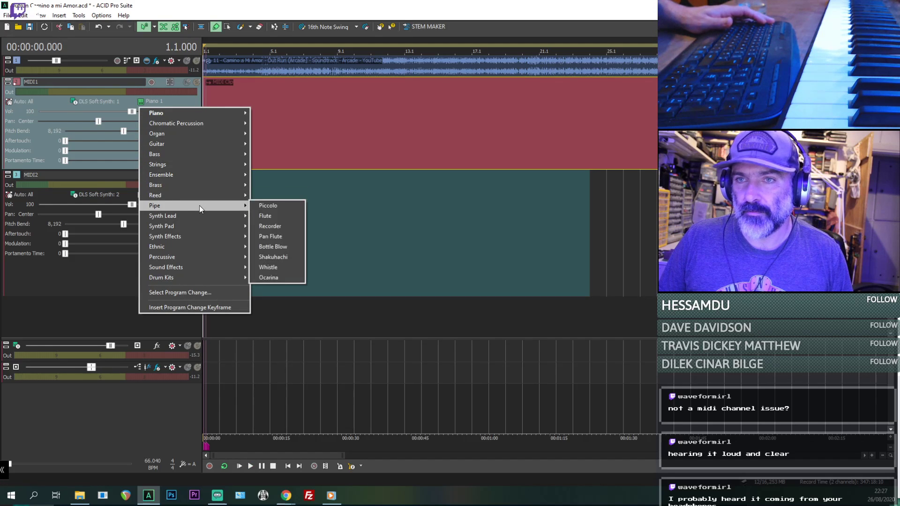
{"action": "left_click", "coordinate": [277, 216]}
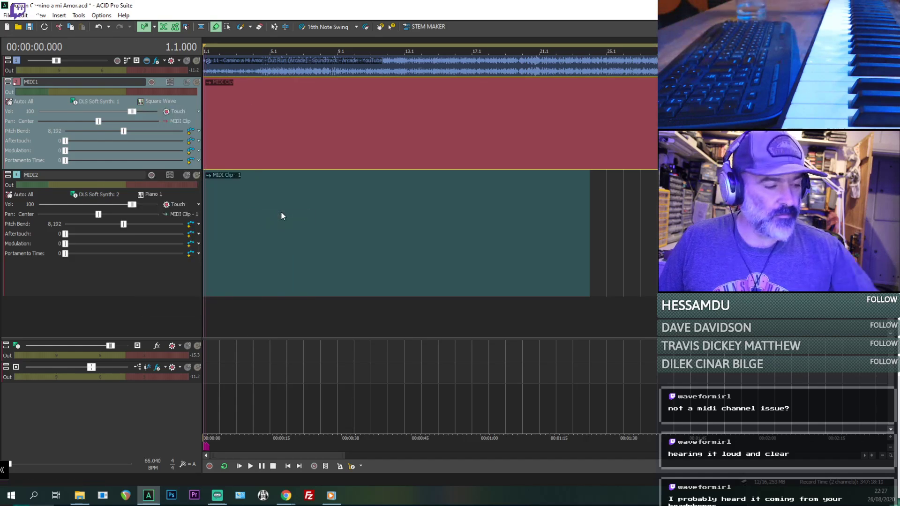
{"action": "left_click", "coordinate": [148, 194]}
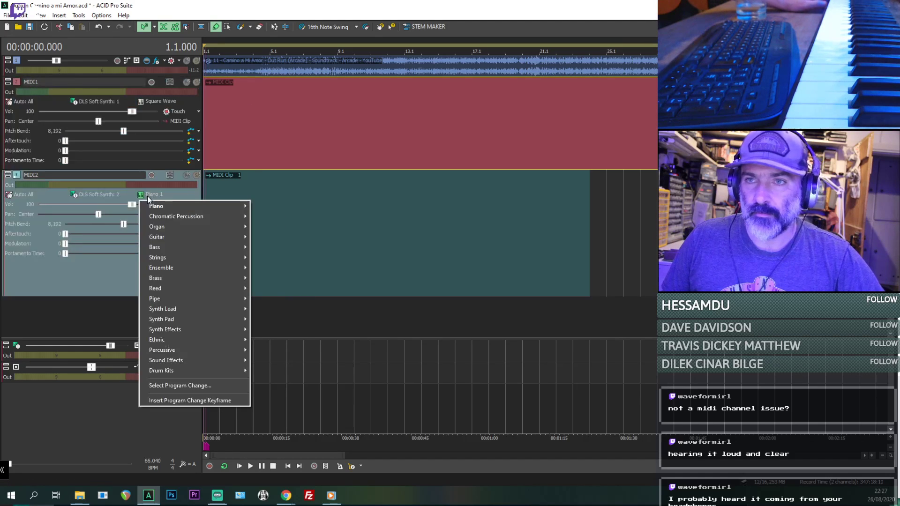
{"action": "left_click", "coordinate": [148, 100]}
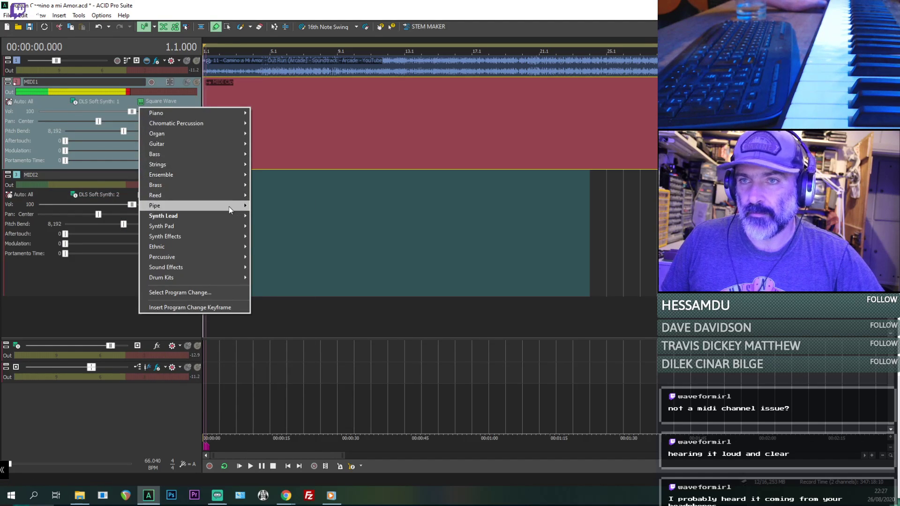
{"action": "mouse_move", "coordinate": [241, 217]}
{"action": "left_click", "coordinate": [285, 226]}
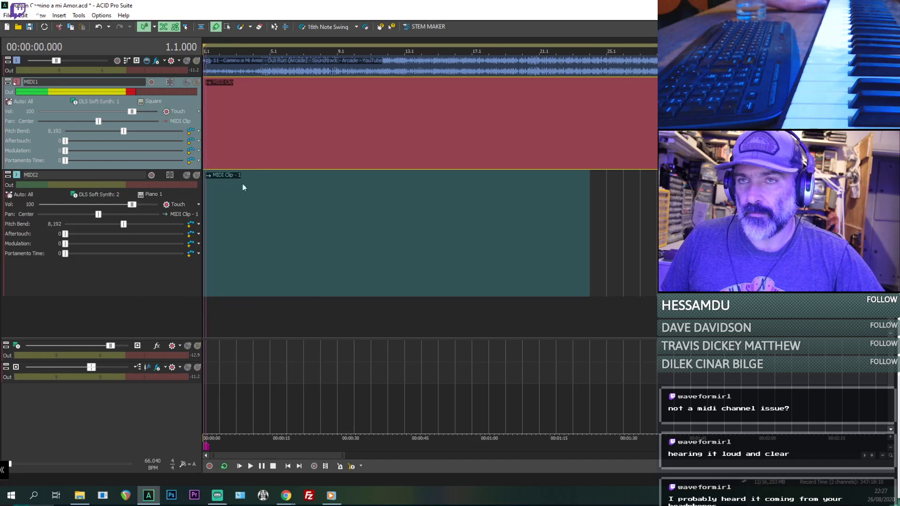
- Try the Sine Wave and Saw Wave synth lead voices on the MIDI1 track
{"action": "left_click", "coordinate": [153, 102]}
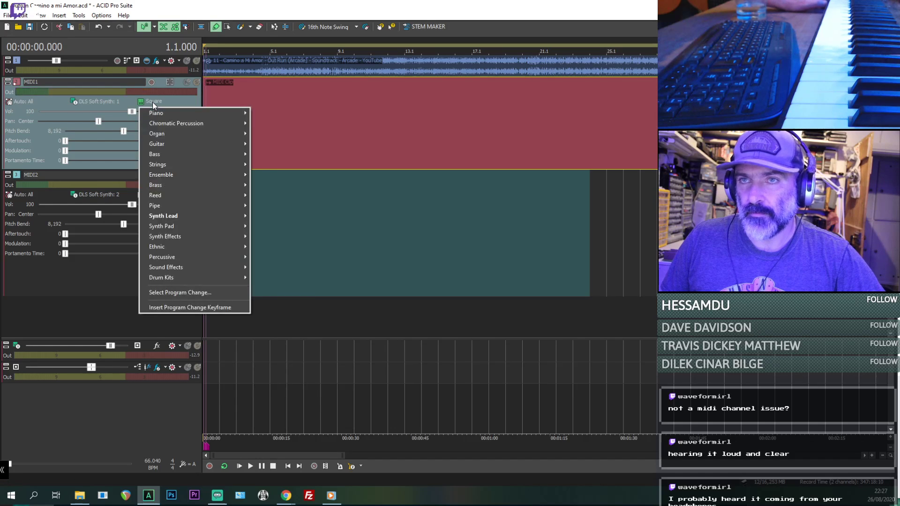
{"action": "mouse_move", "coordinate": [199, 217]}
{"action": "left_click", "coordinate": [282, 237]}
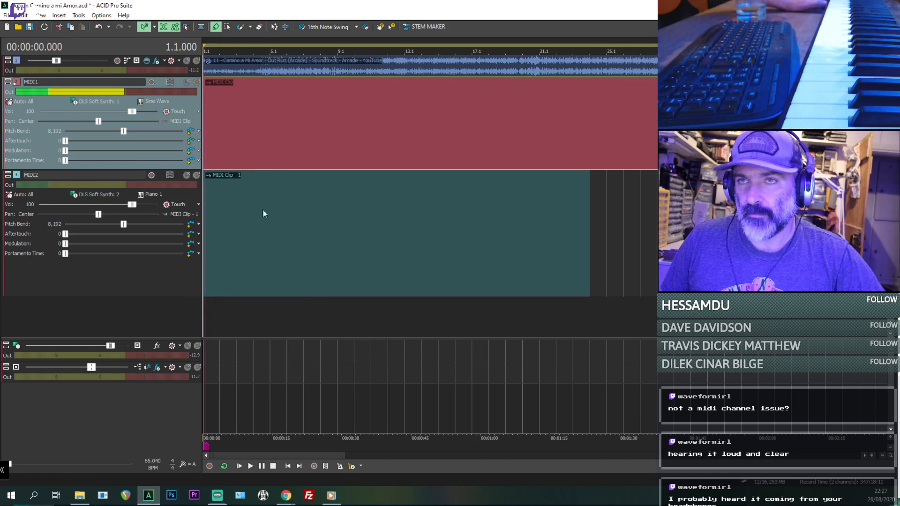
{"action": "left_click", "coordinate": [156, 102]}
{"action": "mouse_move", "coordinate": [227, 217]}
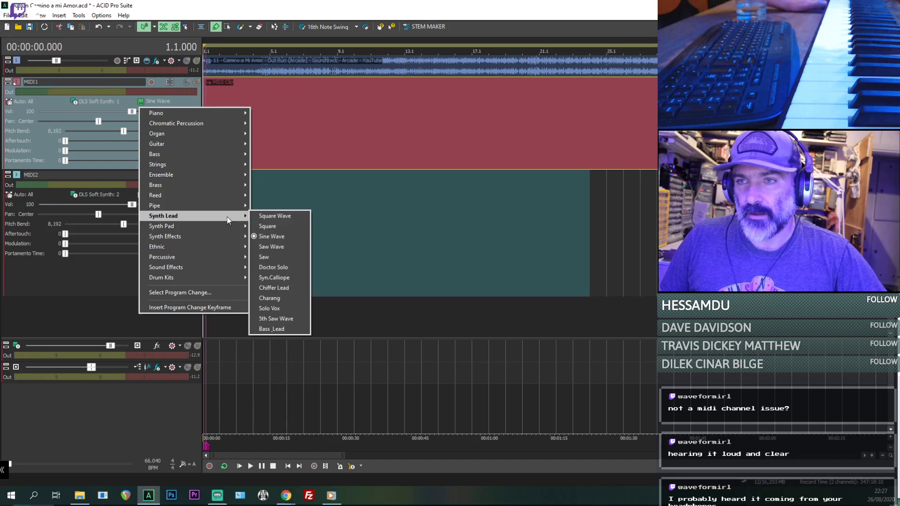
{"action": "left_click", "coordinate": [272, 247]}
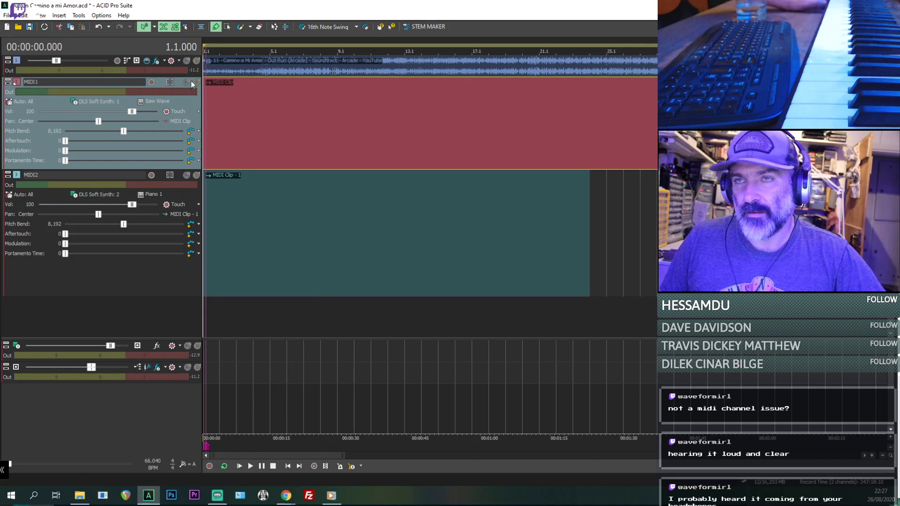
{"action": "key", "text": "space"}
{"action": "key", "text": "space"}
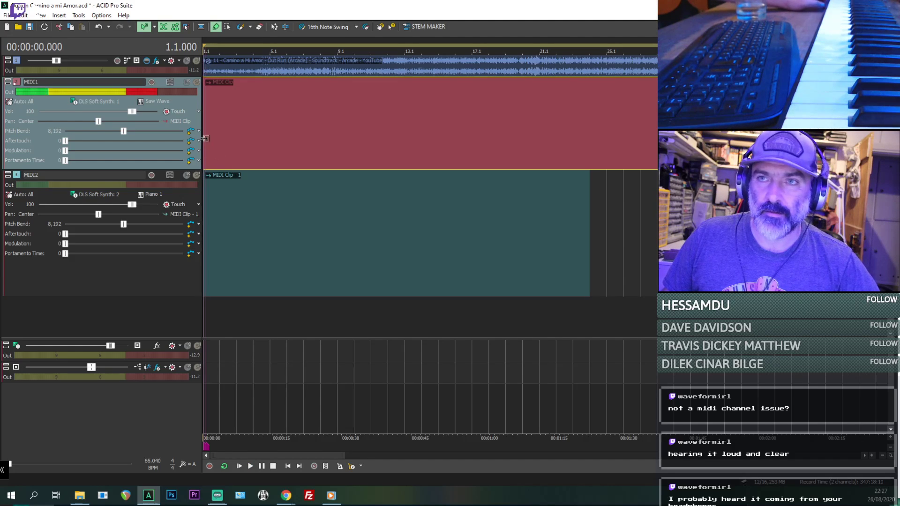
- Set the MIDI1 track's voice to the Saw synth lead
{"action": "left_click", "coordinate": [155, 101]}
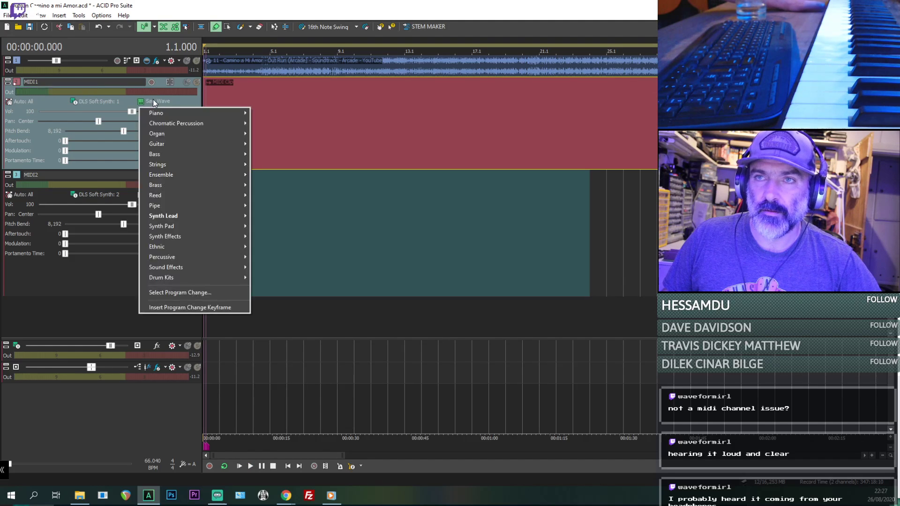
{"action": "mouse_move", "coordinate": [199, 216]}
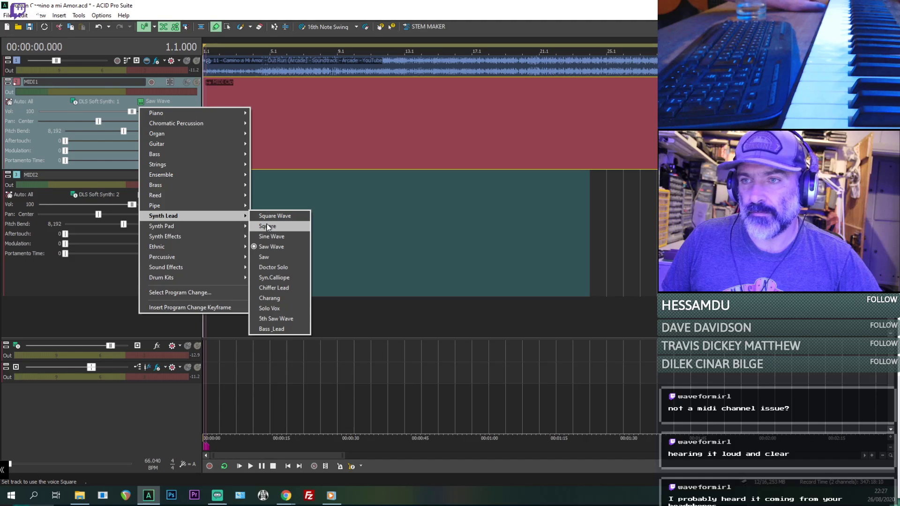
{"action": "left_click", "coordinate": [265, 257]}
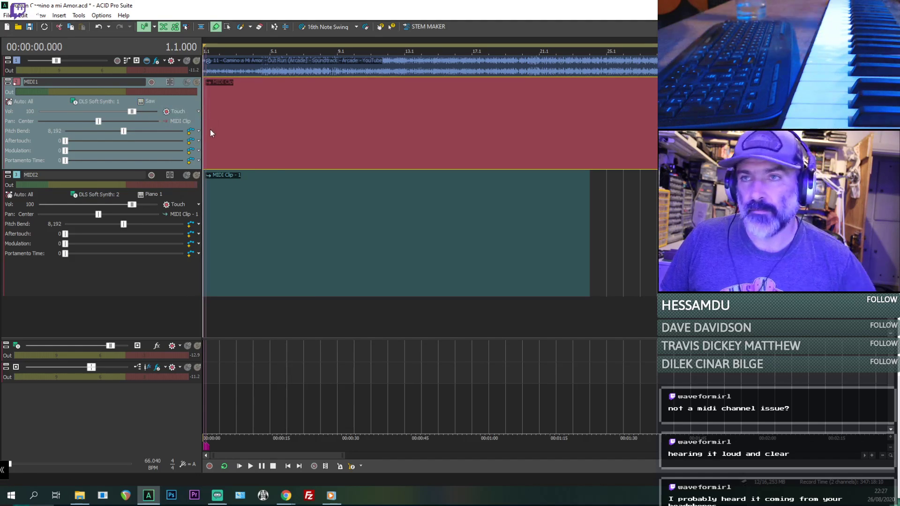
- Turn on inline MIDI editing and undo the first trial notes in the MIDI1 clip
{"action": "key", "text": "ctrl+shift+i"}
{"action": "mouse_move", "coordinate": [237, 144]}
{"action": "left_mouse_down"}
{"action": "mouse_move", "coordinate": [284, 150]}
{"action": "mouse_move", "coordinate": [291, 195]}
{"action": "mouse_move", "coordinate": [275, 150]}
{"action": "mouse_move", "coordinate": [273, 159]}
{"action": "left_mouse_up"}
{"action": "left_click", "coordinate": [291, 195]}
{"action": "key", "text": "ctrl+z"}
{"action": "key", "text": "ctrl+z"}
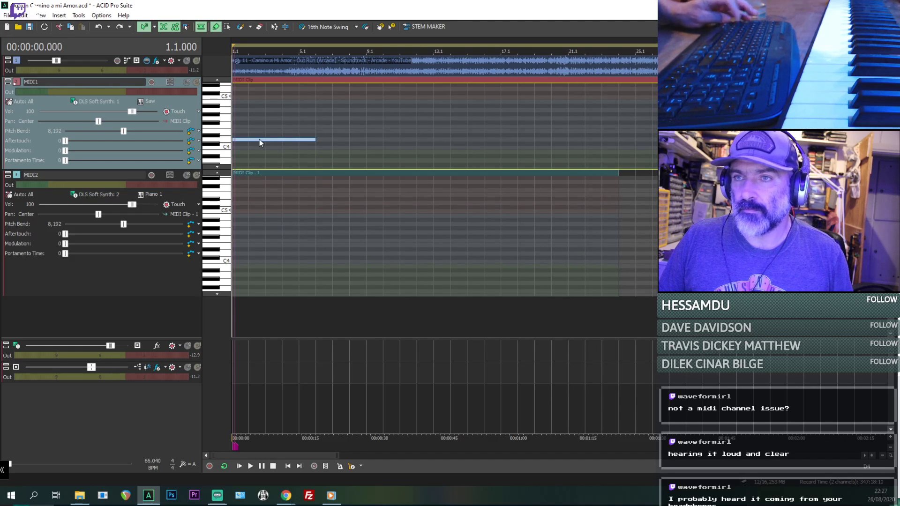
- Draw an E3 note about five bars long at the start of the MIDI1 clip, undoing stray trial notes
{"action": "scroll", "coordinate": [260, 143], "scroll_direction": "down", "scroll_amount": 1}
{"action": "scroll", "coordinate": [221, 136], "scroll_direction": "down", "scroll_amount": 4}
{"action": "left_click", "coordinate": [245, 106]}
{"action": "left_click", "coordinate": [246, 119]}
{"action": "left_click_drag", "start_coordinate": [243, 90], "coordinate": [249, 133]}
{"action": "left_click", "coordinate": [248, 148]}
{"action": "key", "text": "ctrl+z"}
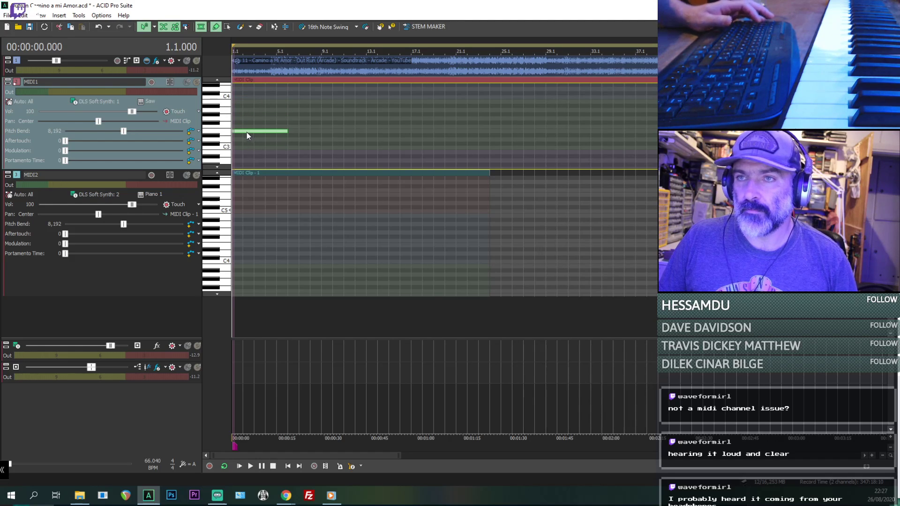
- Play the project from the start and shorten the MIDI1 note to end about midway through bar 4
{"action": "key", "text": "space"}
{"action": "scroll", "coordinate": [286, 133], "scroll_direction": "up", "scroll_amount": 3}
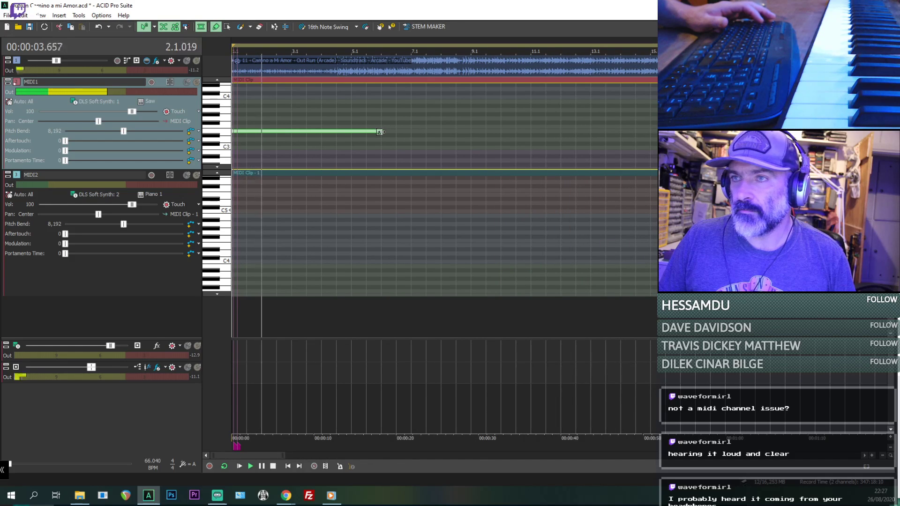
{"action": "left_click_drag", "start_coordinate": [378, 131], "coordinate": [336, 131]}
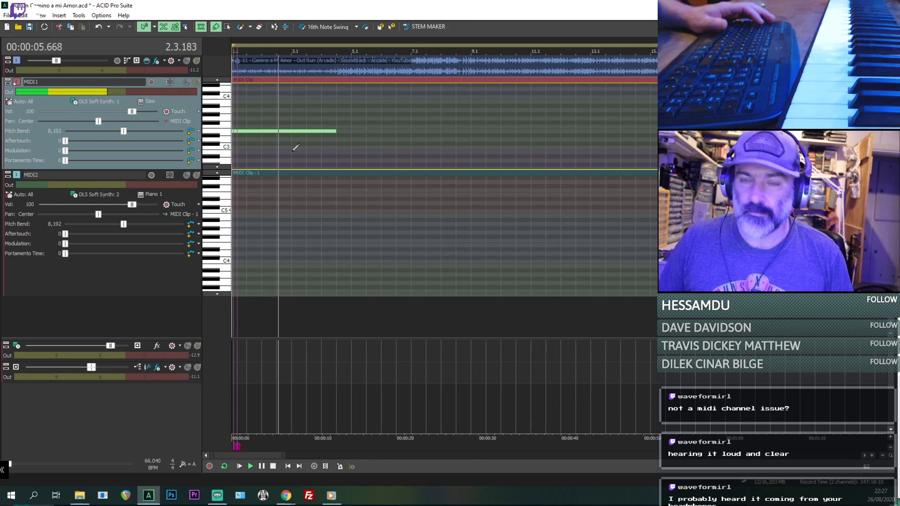
- Set the MIDI2 track's voice to the Glockenspiel from the chromatic percussion group
{"action": "left_click", "coordinate": [153, 194]}
{"action": "mouse_move", "coordinate": [192, 205]}
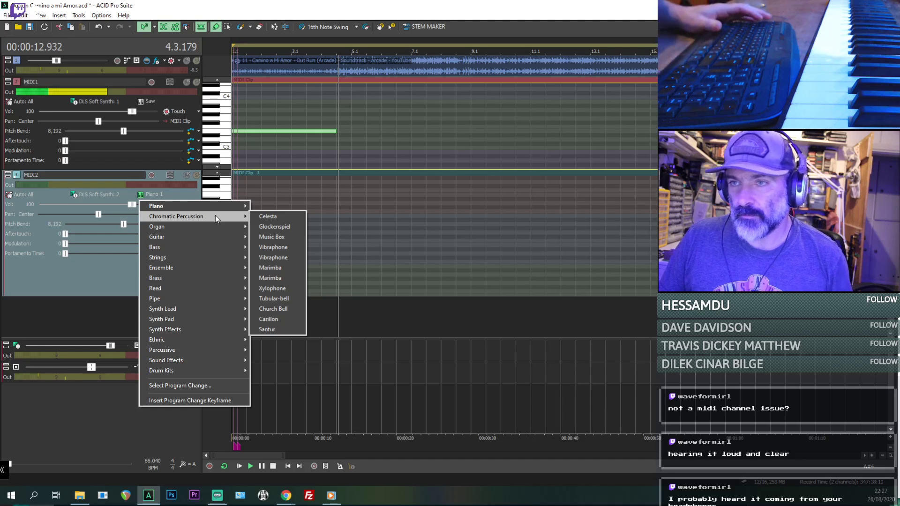
{"action": "left_click", "coordinate": [275, 226]}
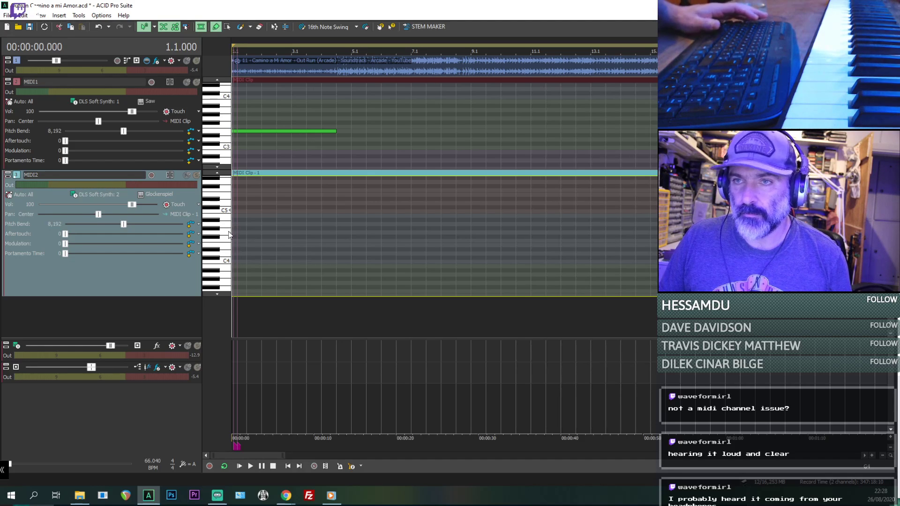
- Draw a short E6 note at the start of the MIDI2 clip and play it back against the song
{"action": "scroll", "coordinate": [229, 235], "scroll_direction": "up", "scroll_amount": 3}
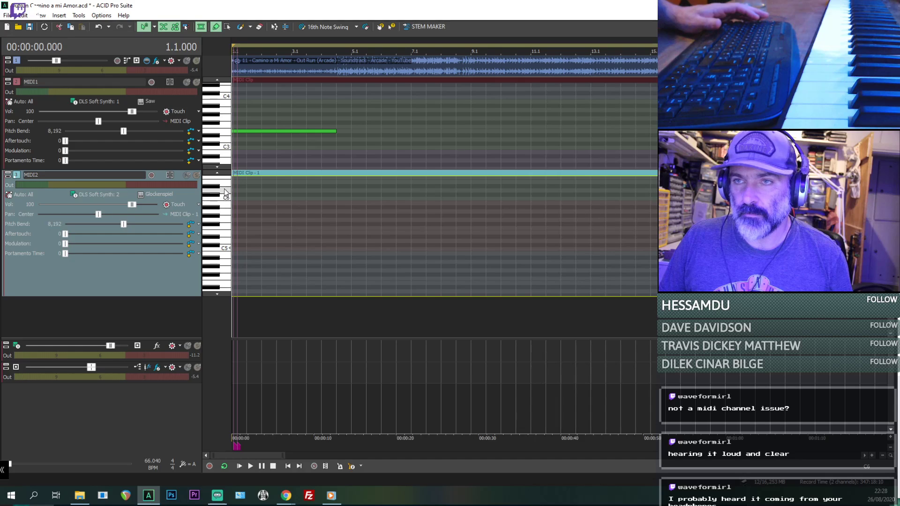
{"action": "scroll", "coordinate": [226, 210], "scroll_direction": "up", "scroll_amount": 3}
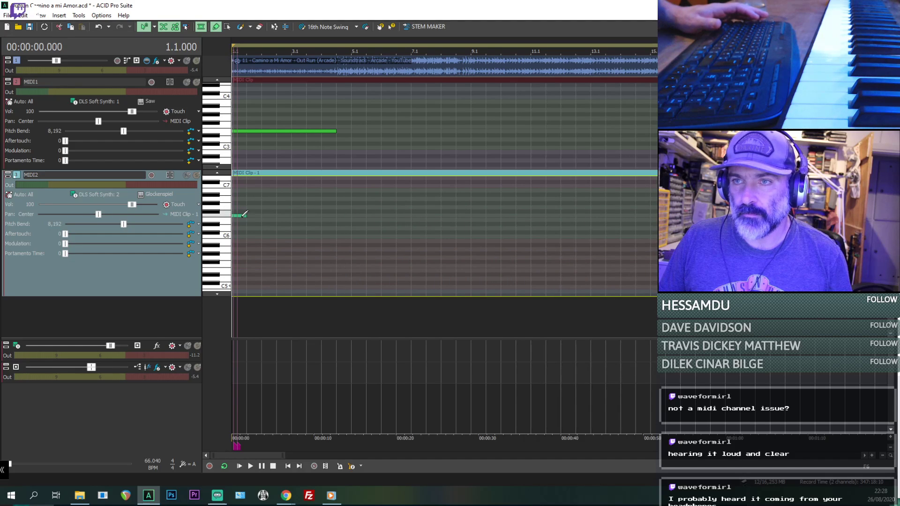
{"action": "scroll", "coordinate": [243, 216], "scroll_direction": "up", "scroll_amount": 3}
{"action": "left_click_drag", "start_coordinate": [249, 216], "coordinate": [244, 219]}
{"action": "key", "text": "space"}
{"action": "key", "text": "space"}
{"action": "key", "text": "space"}
{"action": "scroll", "coordinate": [302, 247], "scroll_direction": "up", "scroll_amount": 3}
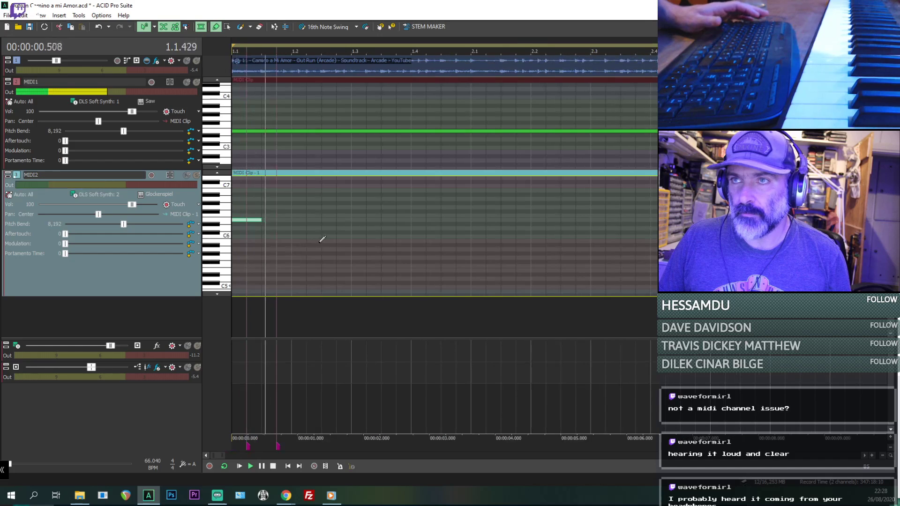
{"action": "key", "text": "space"}
- Add a short B6 note directly after the E6 note in the MIDI2 clip and replay the opening
{"action": "key", "text": "space"}
{"action": "key", "text": "space"}
{"action": "left_click", "coordinate": [268, 194]}
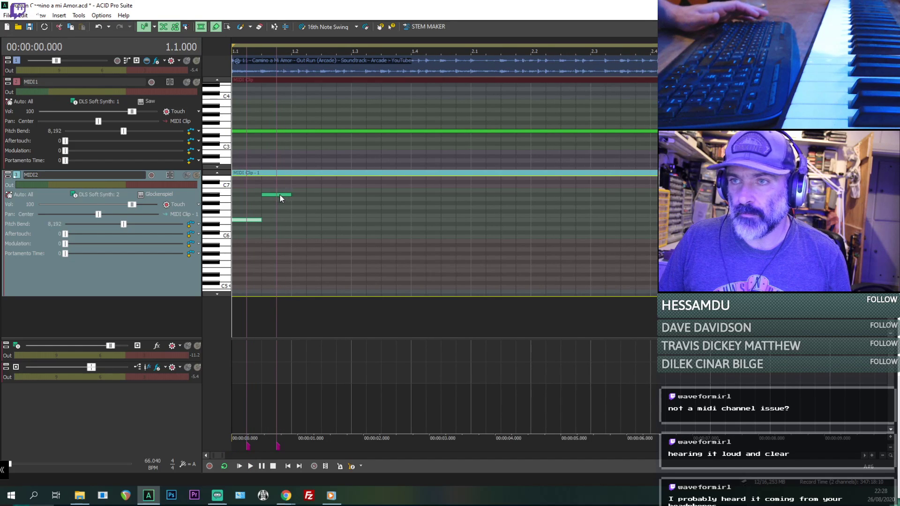
{"action": "key", "text": "space"}
{"action": "key", "text": "space"}
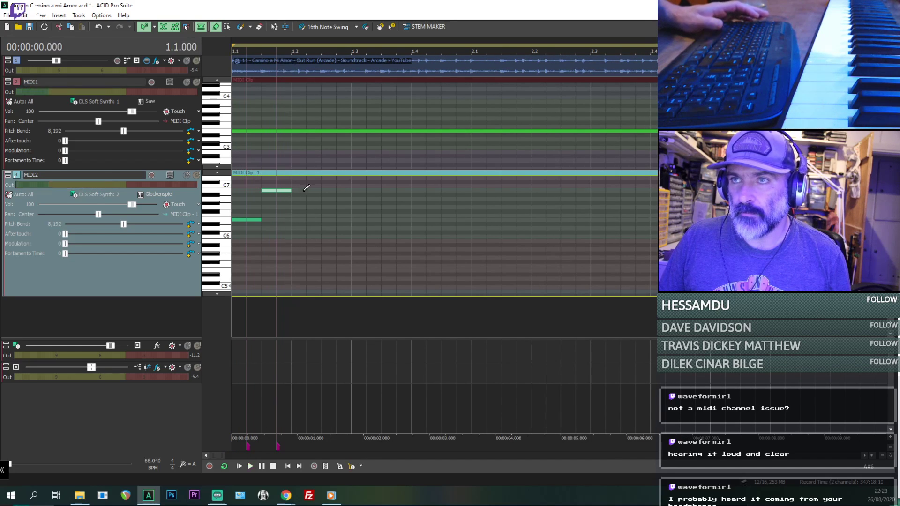
{"action": "key", "text": "space"}
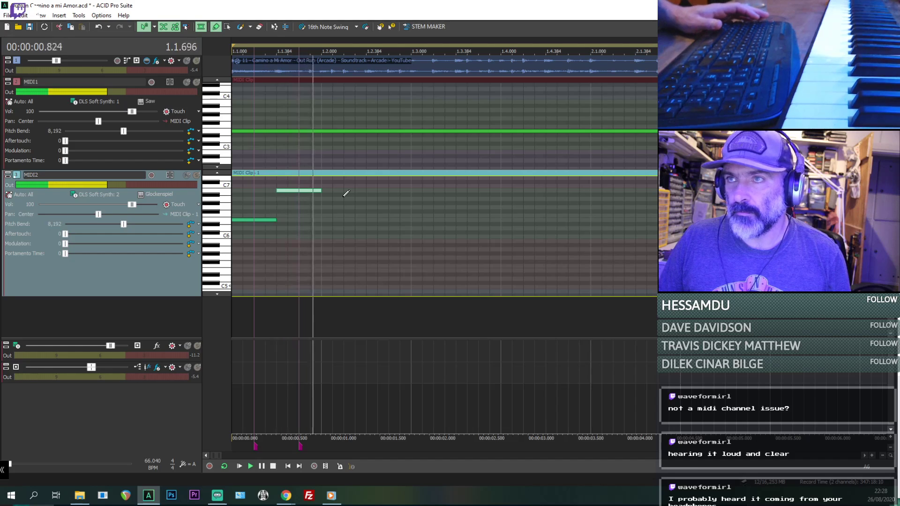
{"action": "key", "text": "space"}
{"action": "key", "text": "space"}
{"action": "key", "text": "space"}
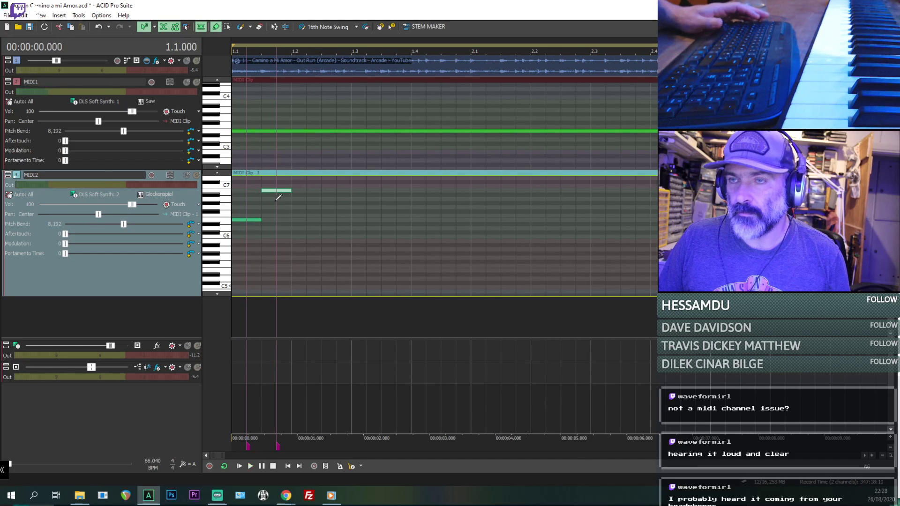
- Continue the MIDI2 melody with short A6, B6 and C7 notes in succession and replay the opening
{"action": "scroll", "coordinate": [212, 223], "scroll_direction": "up", "scroll_amount": 2}
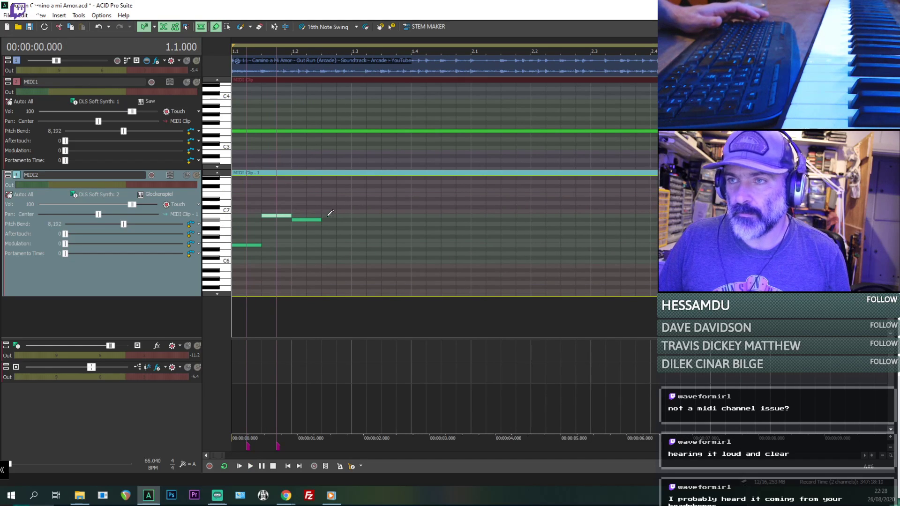
{"action": "left_click_drag", "start_coordinate": [315, 220], "coordinate": [316, 224]}
{"action": "scroll", "coordinate": [316, 224], "scroll_direction": "down", "scroll_amount": 1}
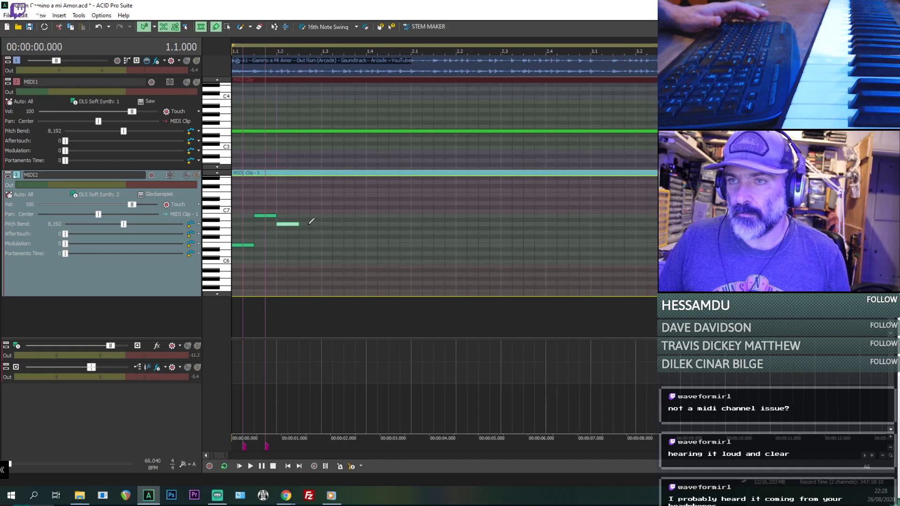
{"action": "key", "text": "space"}
{"action": "key", "text": "space"}
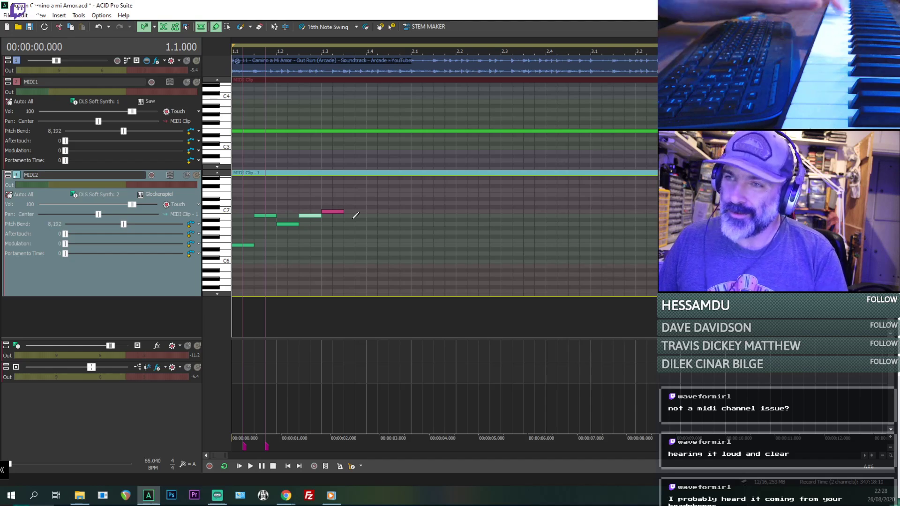
- Insert a third MIDI track below MIDI2 with its controls expanded and route its output to Soft Synth 1 (DLS Soft Synth)
{"action": "scroll", "coordinate": [353, 221], "scroll_direction": "down", "scroll_amount": 8}
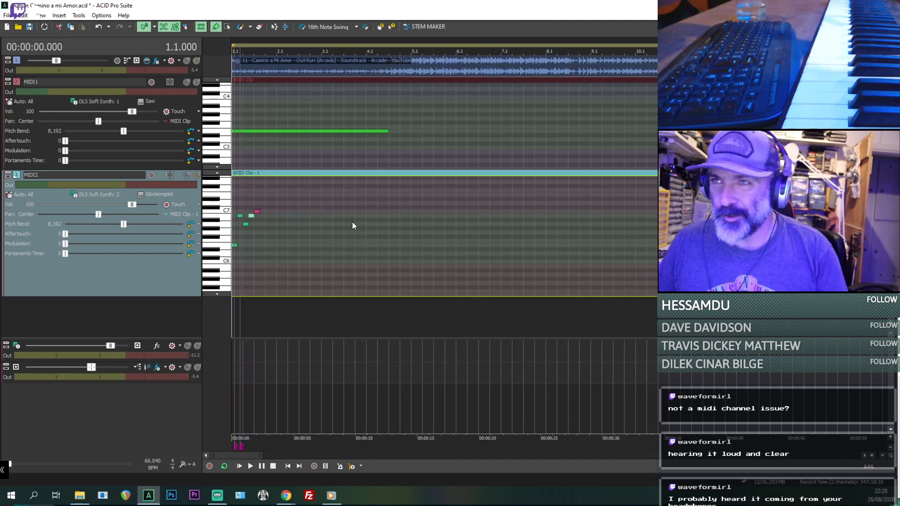
{"action": "scroll", "coordinate": [402, 204], "scroll_direction": "down", "scroll_amount": 3}
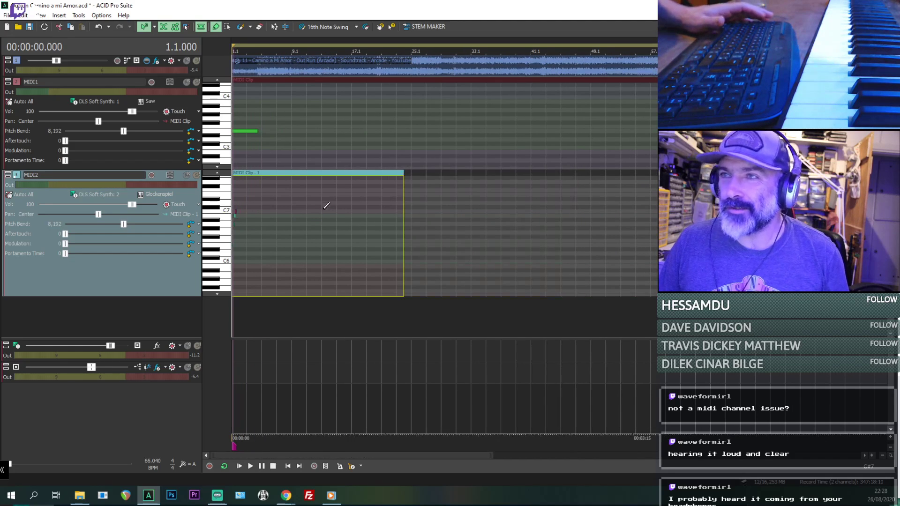
{"action": "left_click", "coordinate": [306, 206]}
{"action": "right_click", "coordinate": [133, 313]}
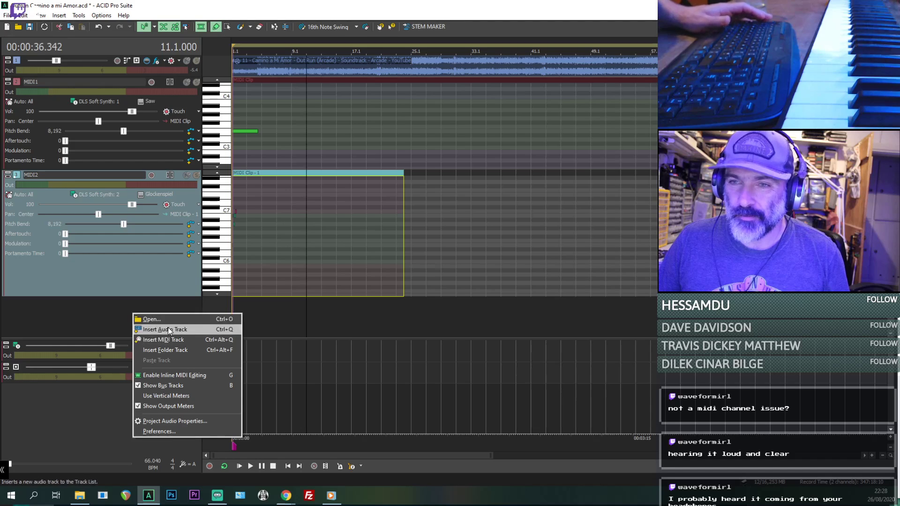
{"action": "left_click", "coordinate": [169, 339]}
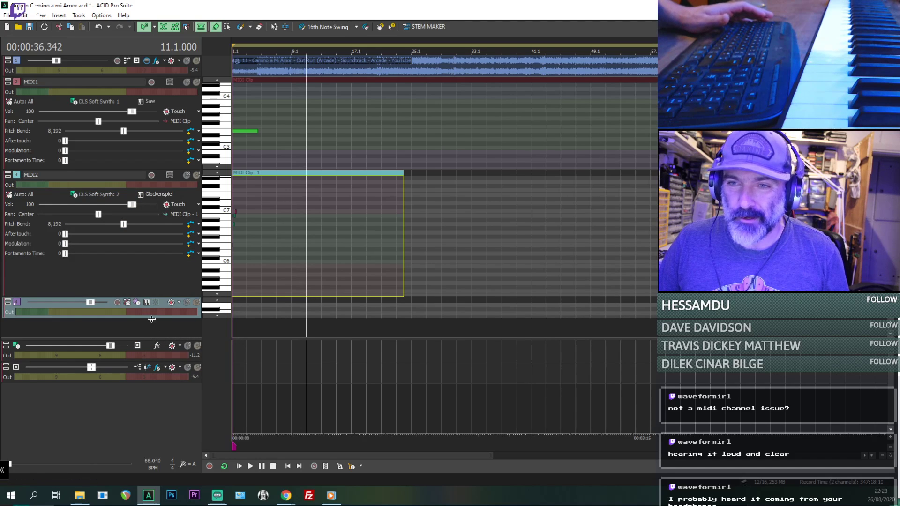
{"action": "left_click_drag", "start_coordinate": [151, 318], "coordinate": [150, 454]}
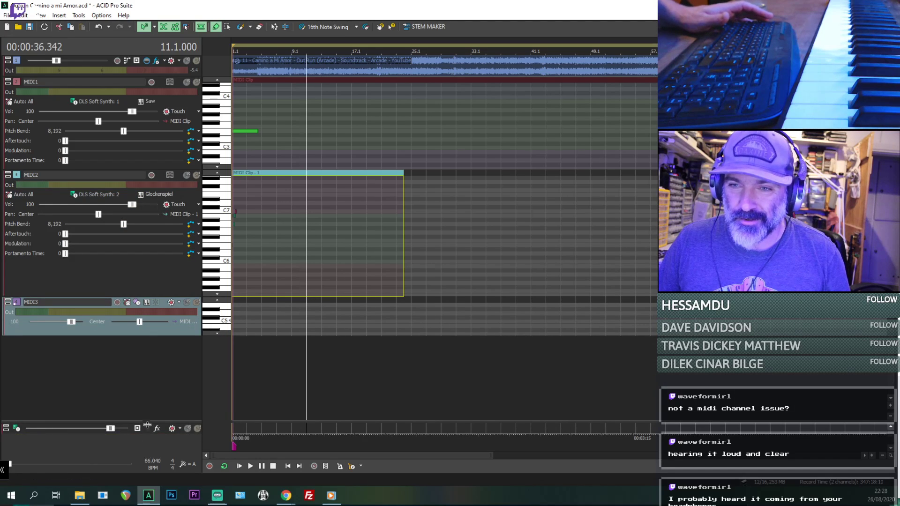
{"action": "left_click_drag", "start_coordinate": [128, 337], "coordinate": [127, 381]}
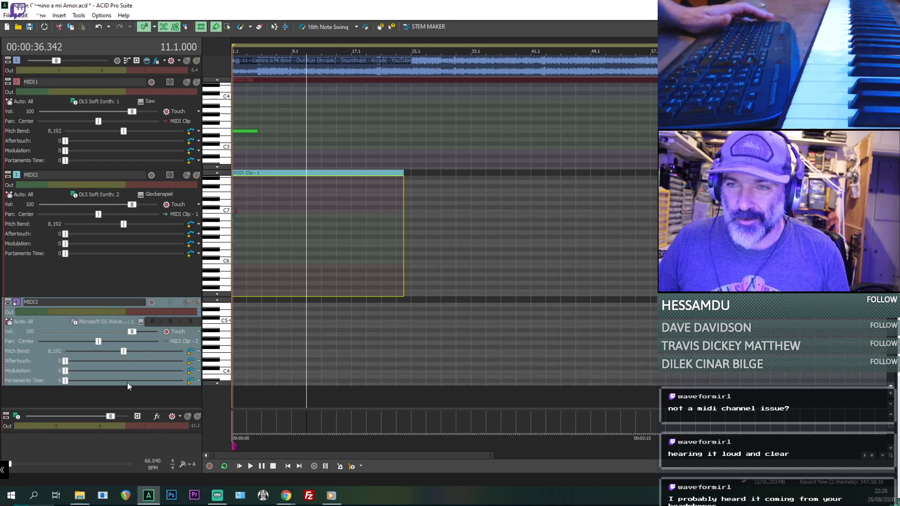
{"action": "left_click", "coordinate": [97, 320]}
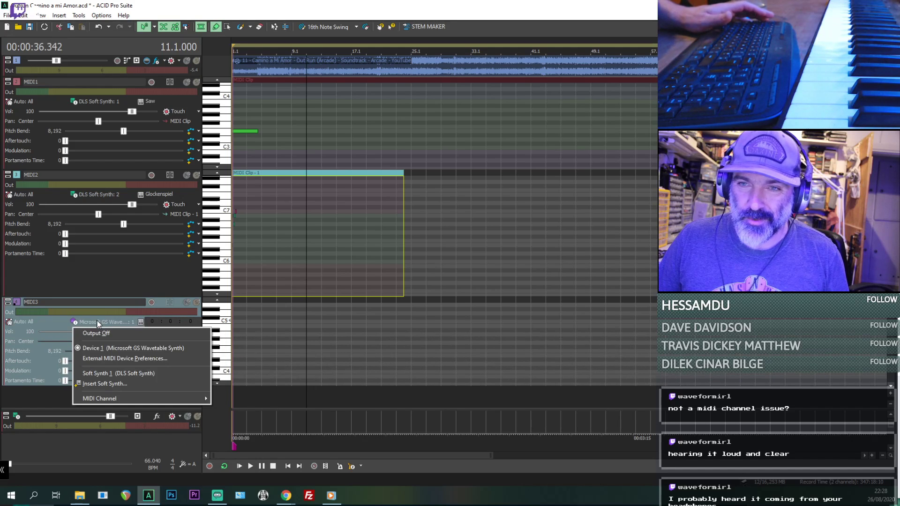
{"action": "left_click", "coordinate": [121, 374]}
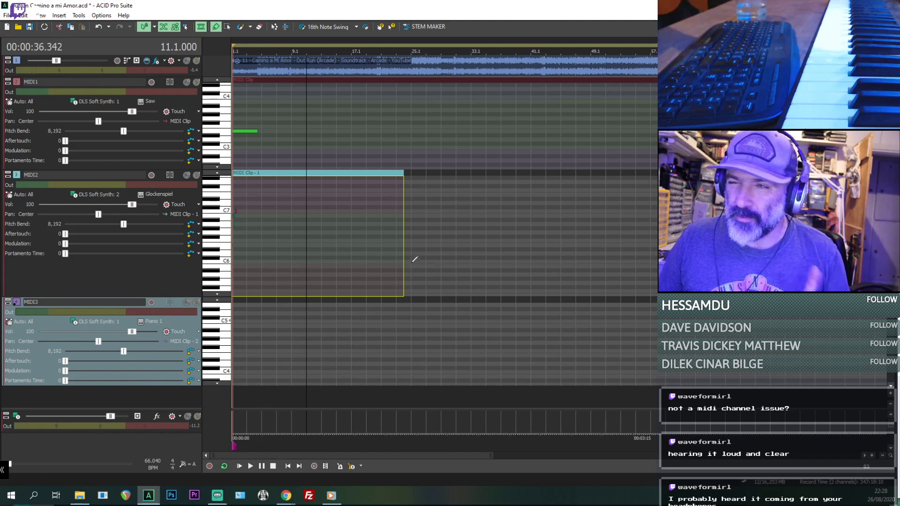
- Extend the MIDI2 and MIDI1 clips so both run to the end of the loop region covering the song
{"action": "left_click_drag", "start_coordinate": [404, 251], "coordinate": [657, 262]}
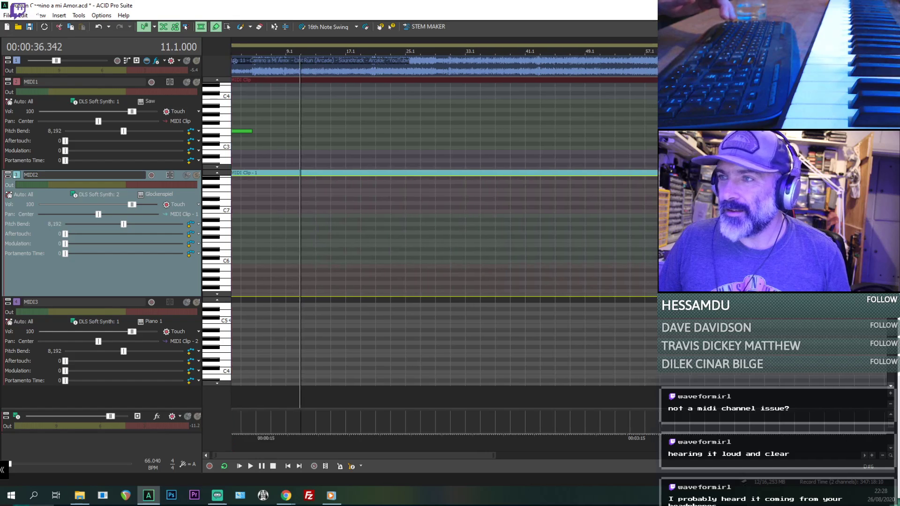
{"action": "scroll", "coordinate": [509, 224], "scroll_direction": "down", "scroll_amount": 4}
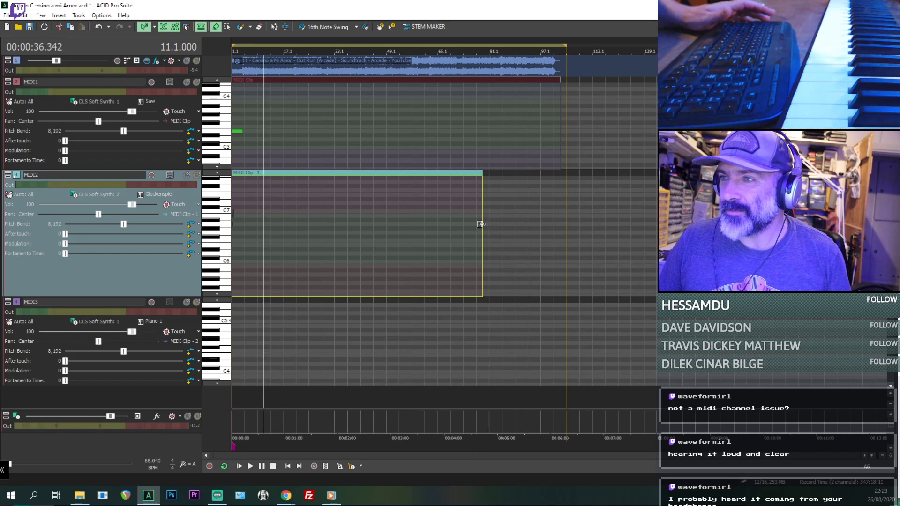
{"action": "left_click_drag", "start_coordinate": [481, 224], "coordinate": [554, 231]}
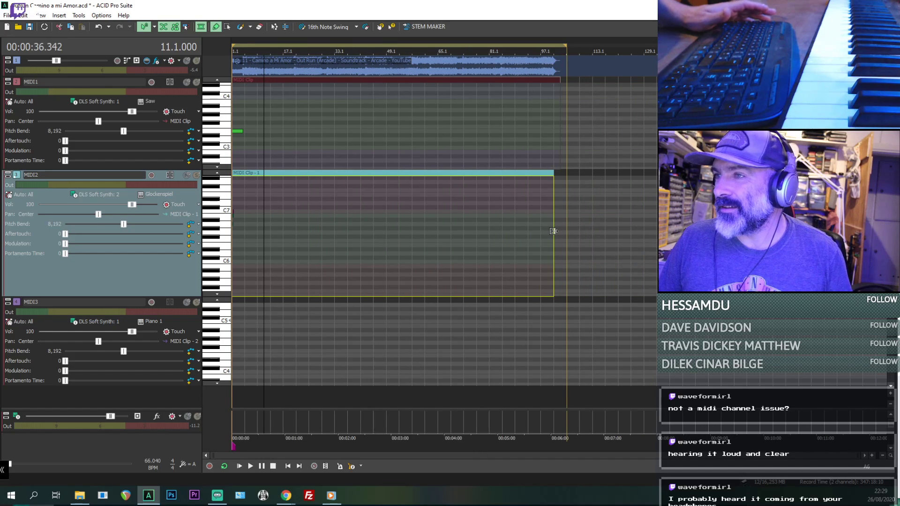
{"action": "scroll", "coordinate": [572, 241], "scroll_direction": "up", "scroll_amount": 1}
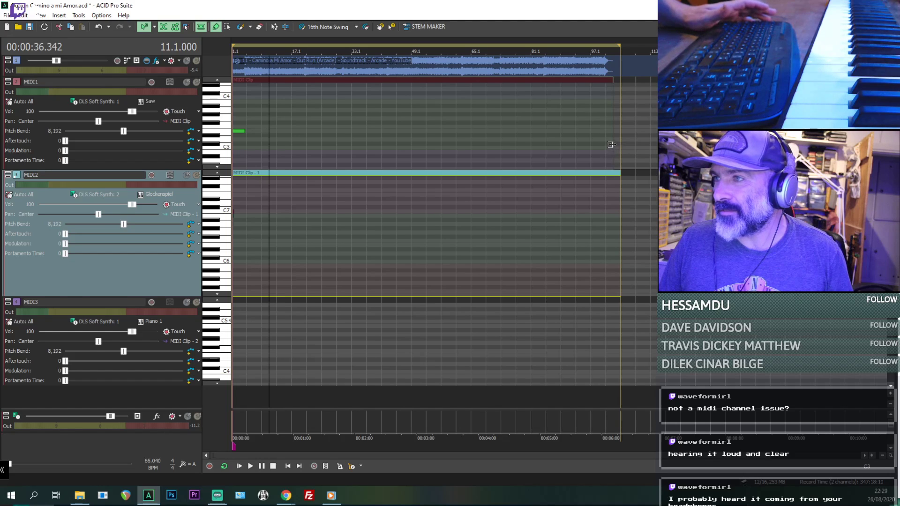
{"action": "left_click_drag", "start_coordinate": [611, 144], "coordinate": [620, 145]}
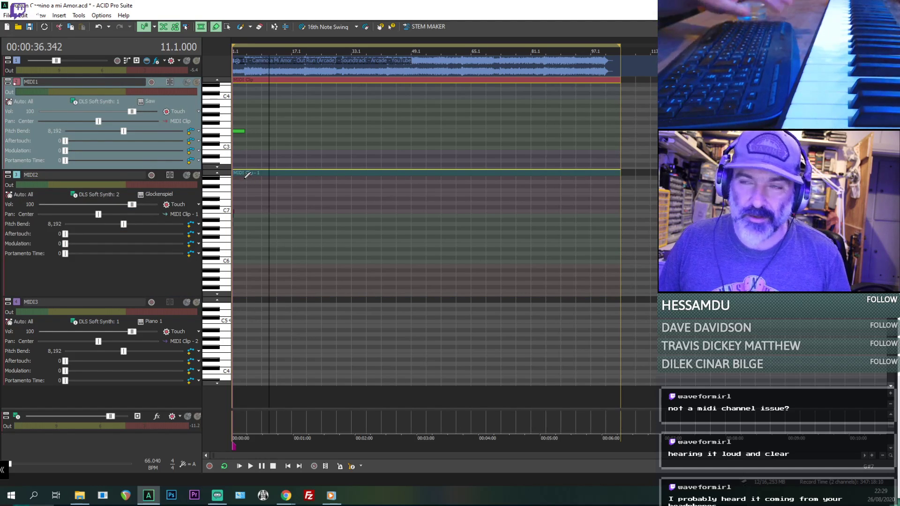
- Play the opening from the project start to hear the MIDI2 notes against the original audio
{"action": "key", "text": "Home"}
{"action": "scroll", "coordinate": [234, 149], "scroll_direction": "up", "scroll_amount": 10}
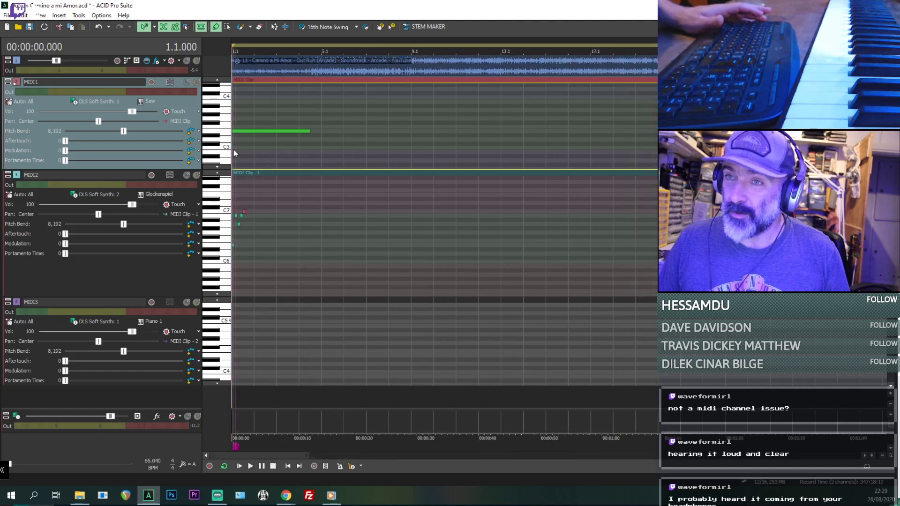
{"action": "key", "text": "space"}
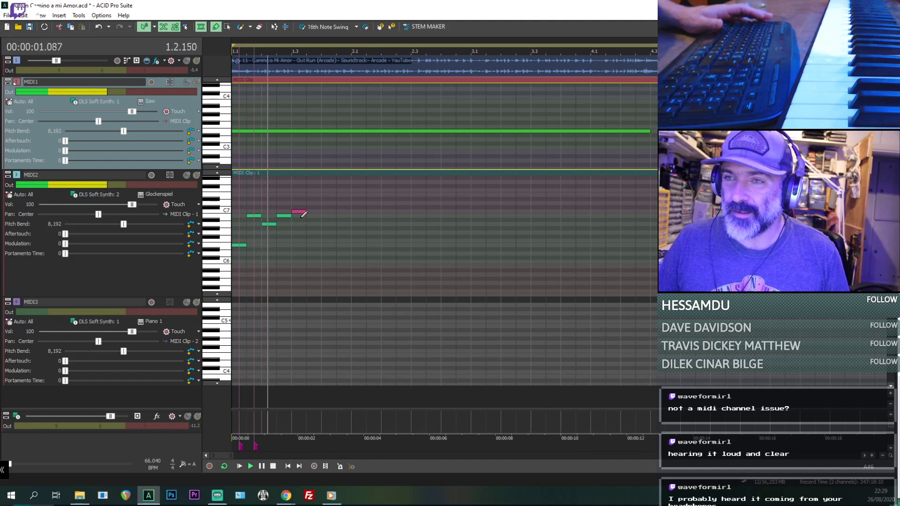
{"action": "key", "text": "space"}
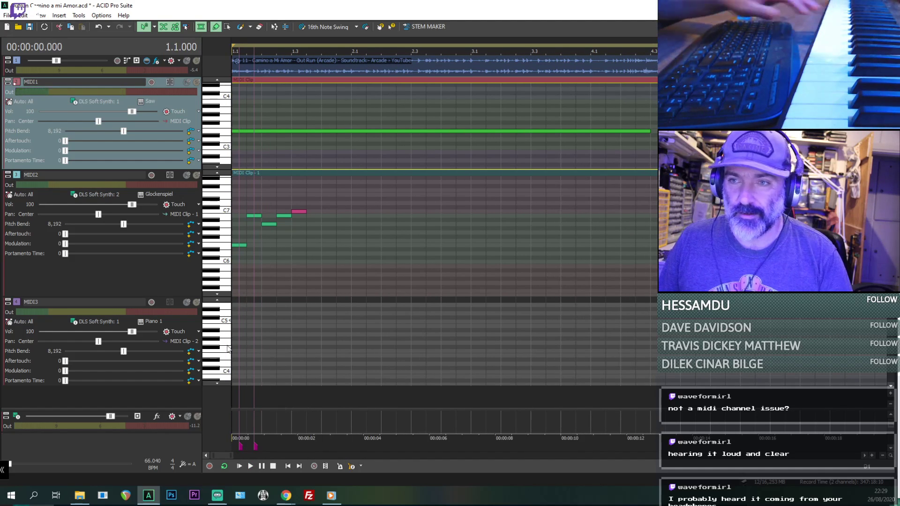
{"action": "key", "text": "space"}
- Audition the song from positions 2.3, 5.1 and 8.4 on the timeline
{"action": "left_click", "coordinate": [412, 338]}
{"action": "key", "text": "space"}
{"action": "scroll", "coordinate": [469, 330], "scroll_direction": "down", "scroll_amount": 3}
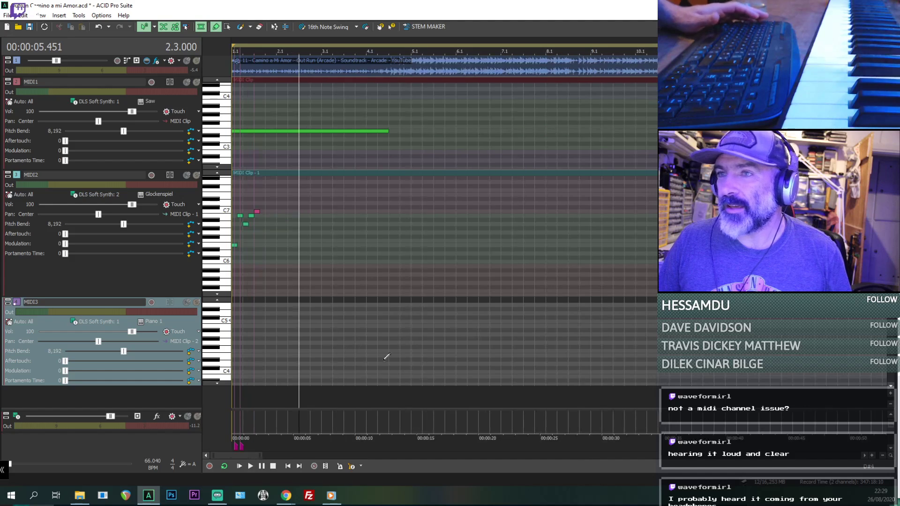
{"action": "left_click", "coordinate": [411, 336]}
{"action": "key", "text": "space"}
{"action": "key", "text": "space"}
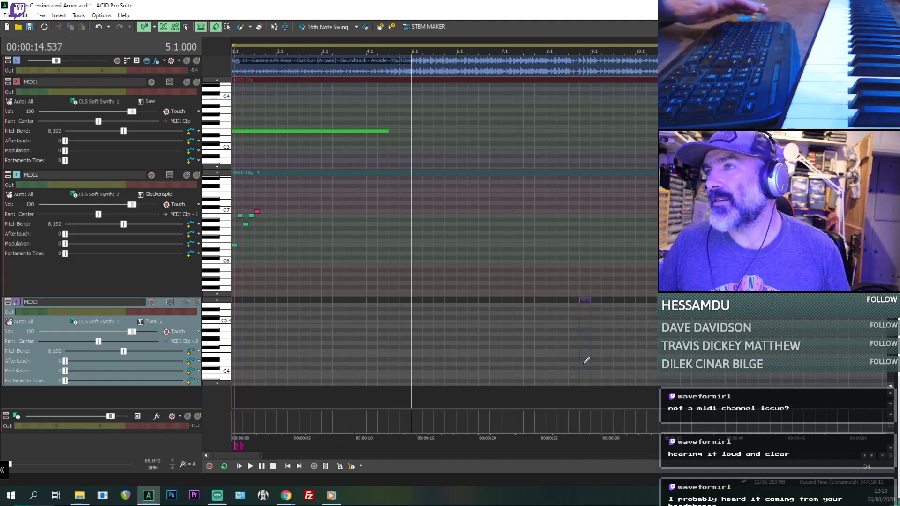
{"action": "left_click", "coordinate": [577, 355]}
{"action": "key", "text": "space"}
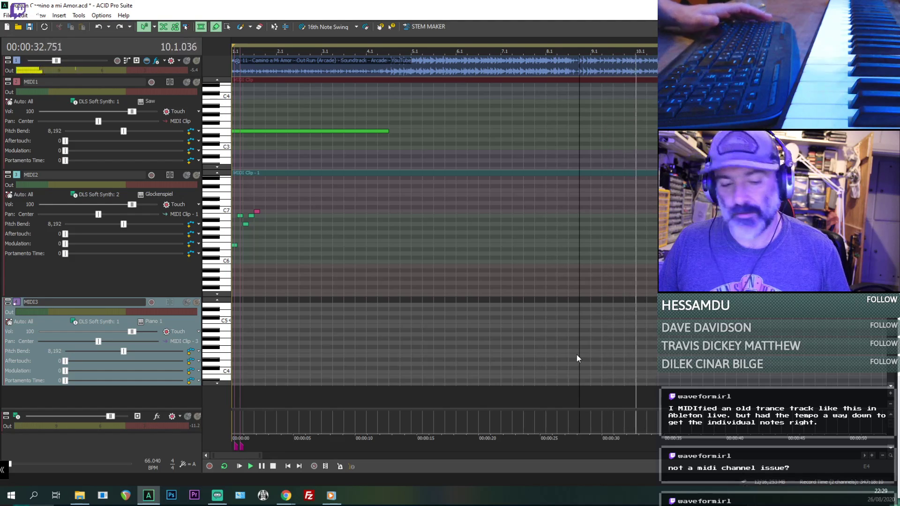
{"action": "key", "text": "space"}
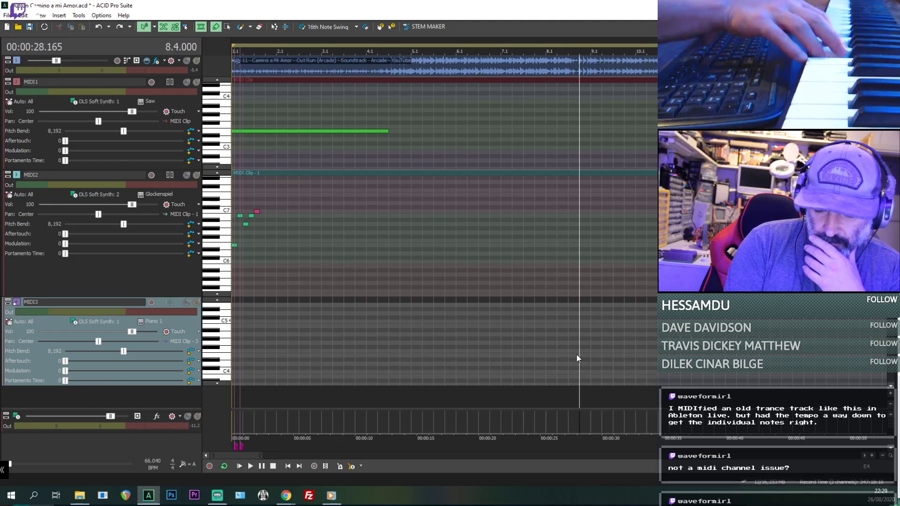
{"action": "key", "text": "space"}
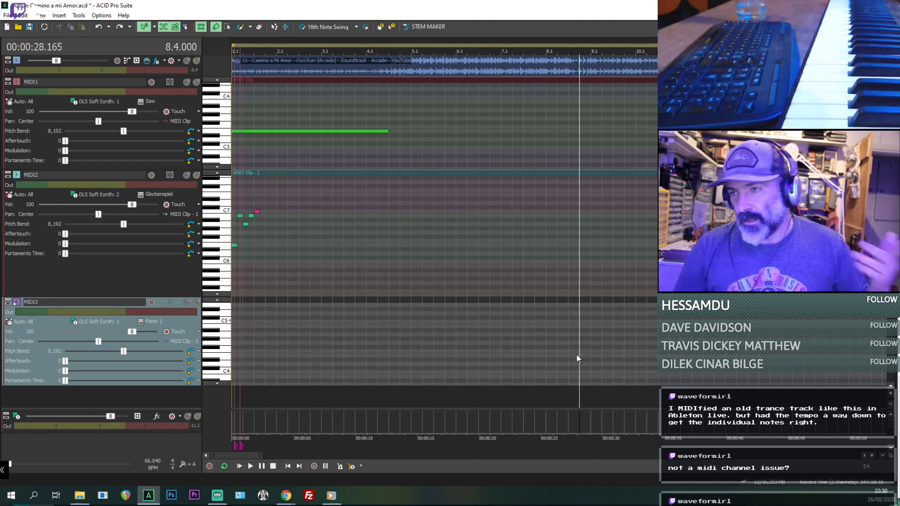
- Return to the project start and replay the MIDI2 melody against the song to check its timing
{"action": "scroll", "coordinate": [550, 358], "scroll_direction": "down", "scroll_amount": 3}
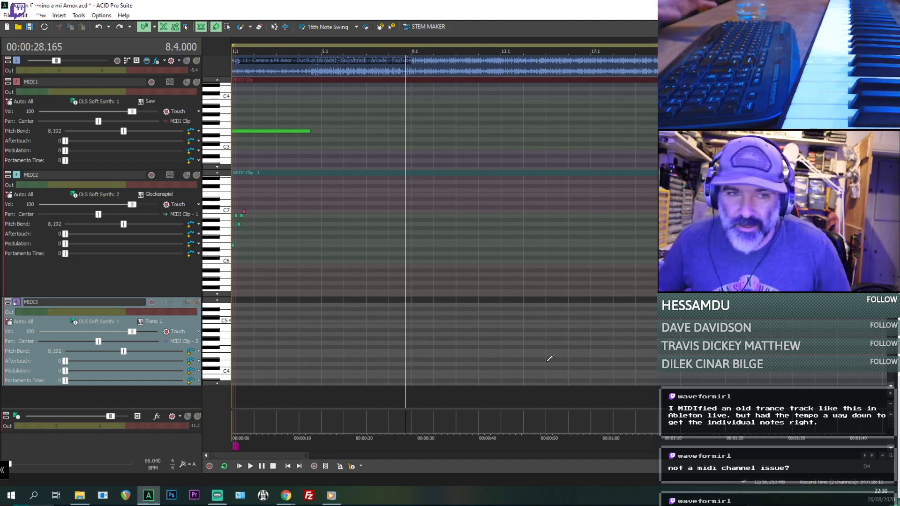
{"action": "left_click", "coordinate": [242, 159]}
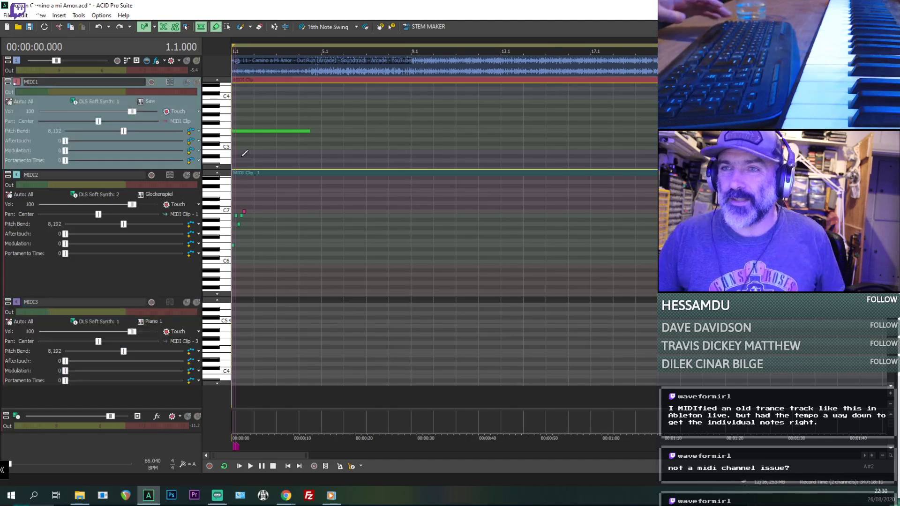
{"action": "scroll", "coordinate": [242, 160], "scroll_direction": "up", "scroll_amount": 4}
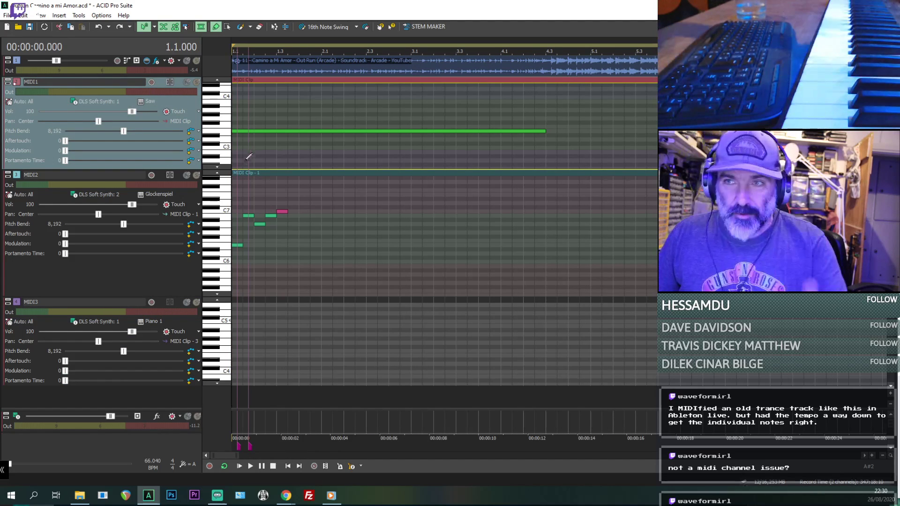
{"action": "scroll", "coordinate": [283, 204], "scroll_direction": "up", "scroll_amount": 2}
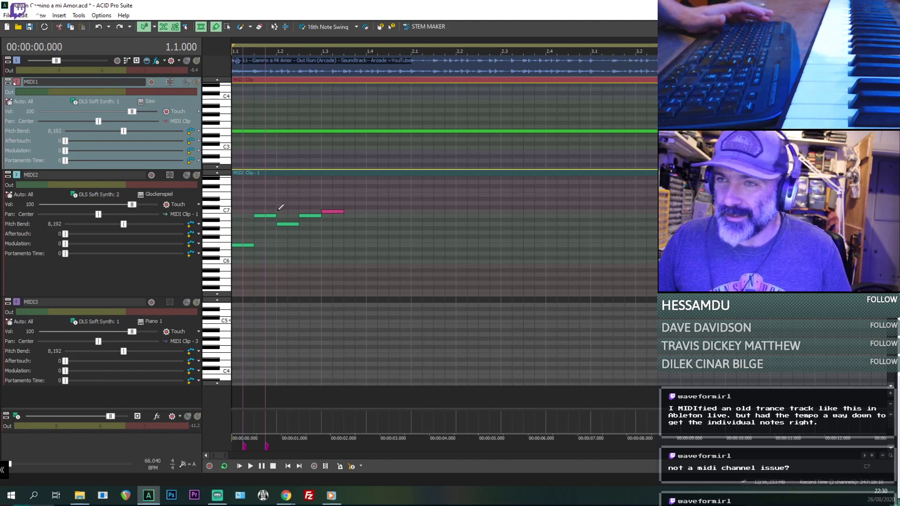
{"action": "key", "text": "space"}
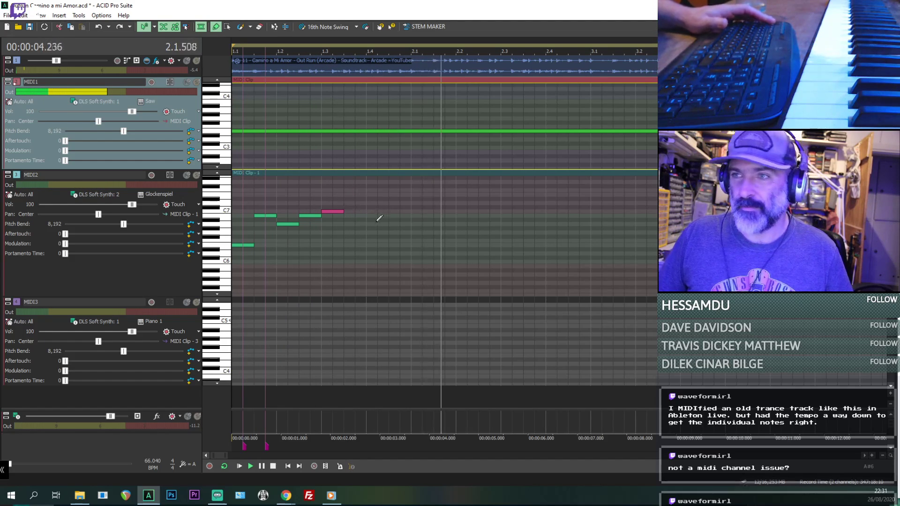
{"action": "key", "text": "space"}
{"action": "key", "text": "space"}
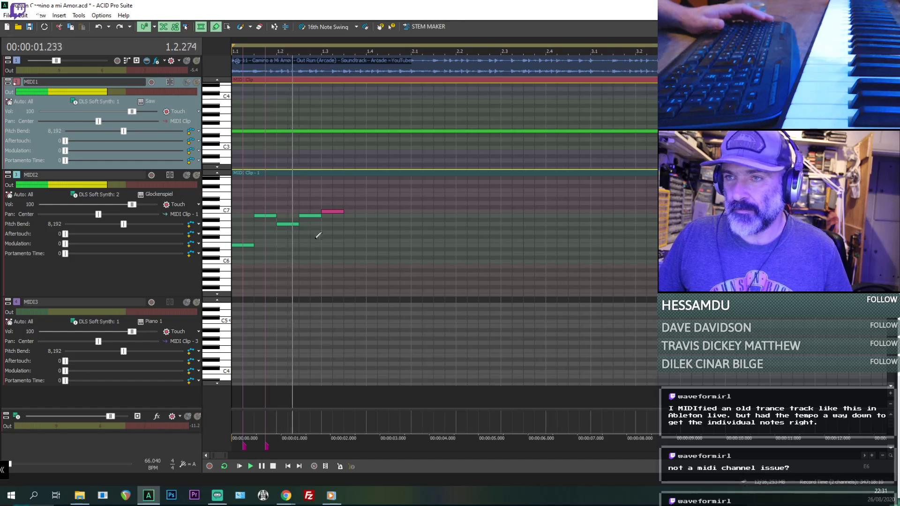
- Move the C7 note in the MIDI2 clip a sixteenth earlier, checking playback from 1.2.192, and shorten the preceding B6 note to meet it
{"action": "key", "text": "space"}
{"action": "left_click", "coordinate": [293, 242]}
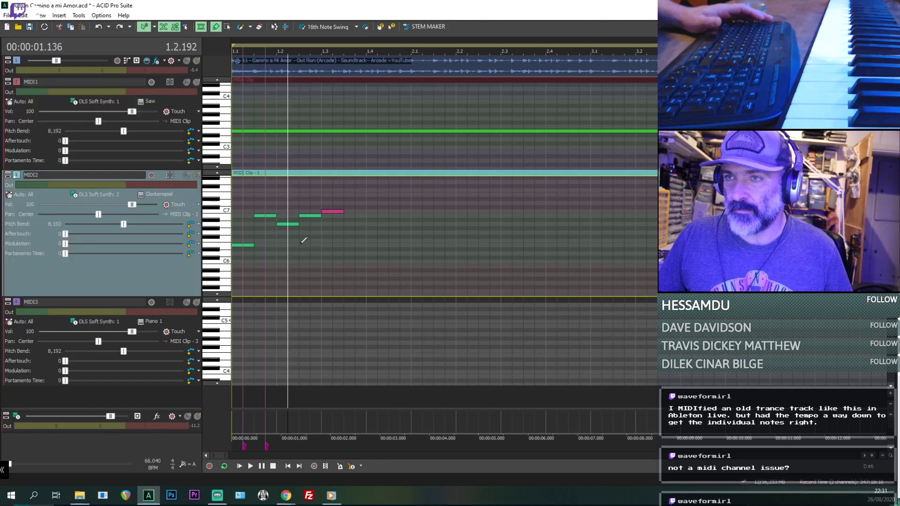
{"action": "key", "text": "space"}
{"action": "scroll", "coordinate": [314, 225], "scroll_direction": "up", "scroll_amount": 1}
{"action": "key", "text": "space"}
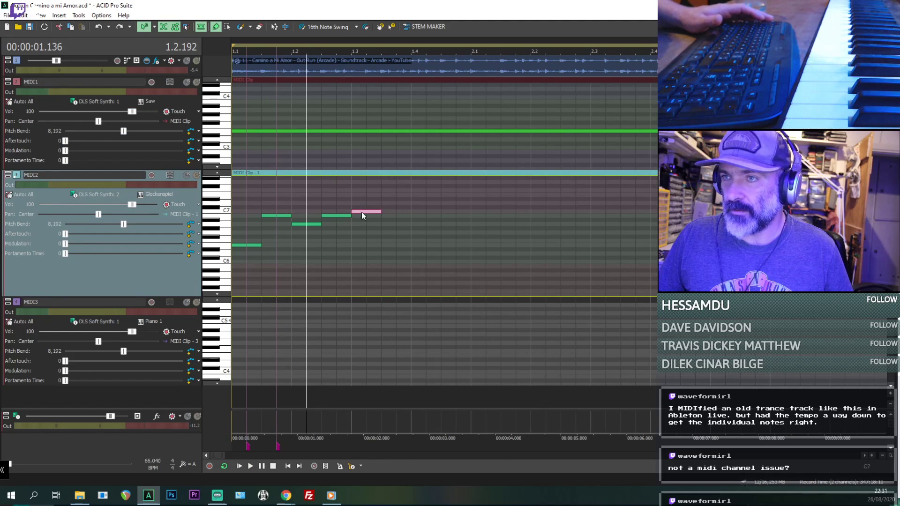
{"action": "left_click_drag", "start_coordinate": [361, 212], "coordinate": [348, 213]}
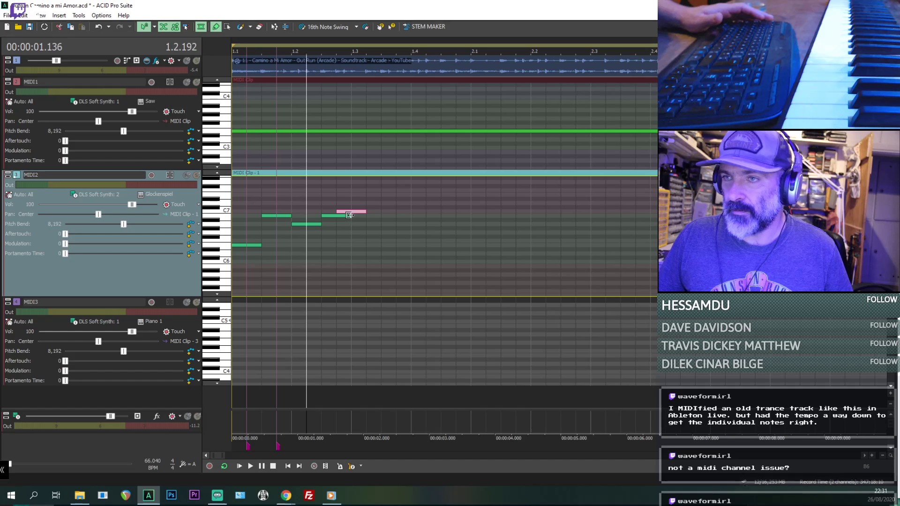
{"action": "key", "text": "space"}
- Draw an eighth-length B6 note directly after the C7 note in the MIDI2 clip and replay from 1.2.192
{"action": "key", "text": "space"}
{"action": "left_click_drag", "start_coordinate": [366, 216], "coordinate": [409, 214]}
{"action": "key", "text": "space"}
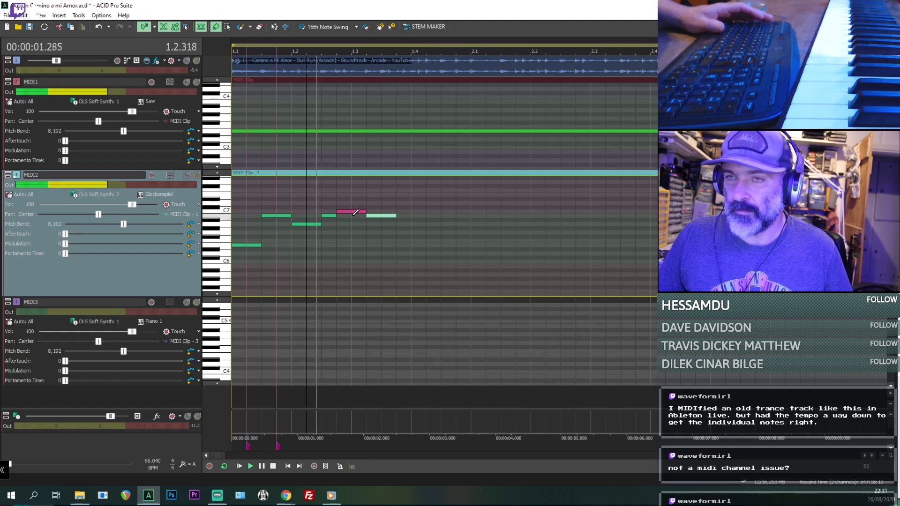
{"action": "key", "text": "space"}
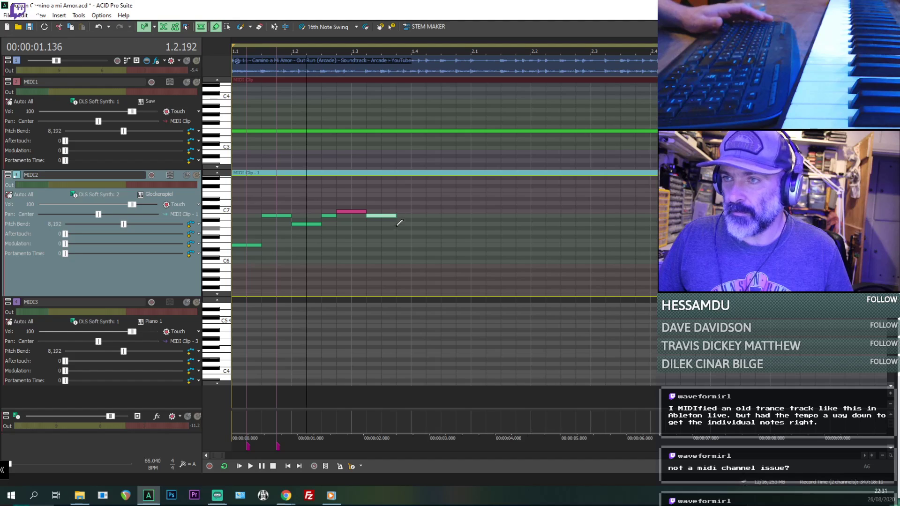
- Continue the MIDI2 melody with sixteenth-length F#6 and A6 notes after the last B6, replaying from 1.2.192 between them
{"action": "left_click", "coordinate": [400, 225]}
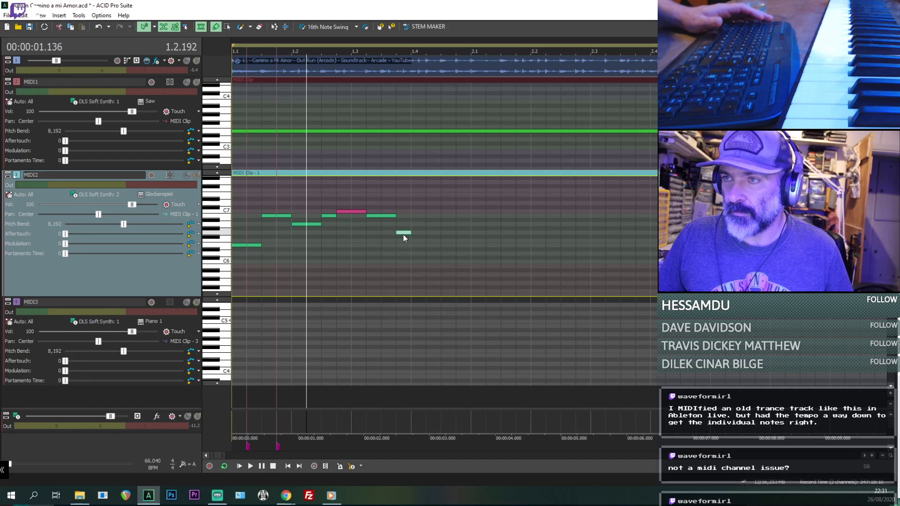
{"action": "key", "text": "space"}
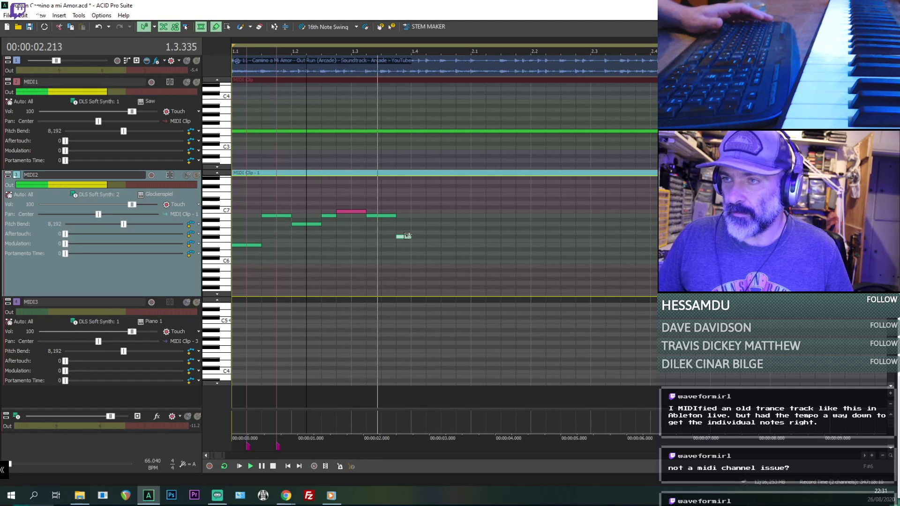
{"action": "key", "text": "space"}
{"action": "left_click", "coordinate": [421, 232]}
{"action": "left_click_drag", "start_coordinate": [420, 232], "coordinate": [421, 224]}
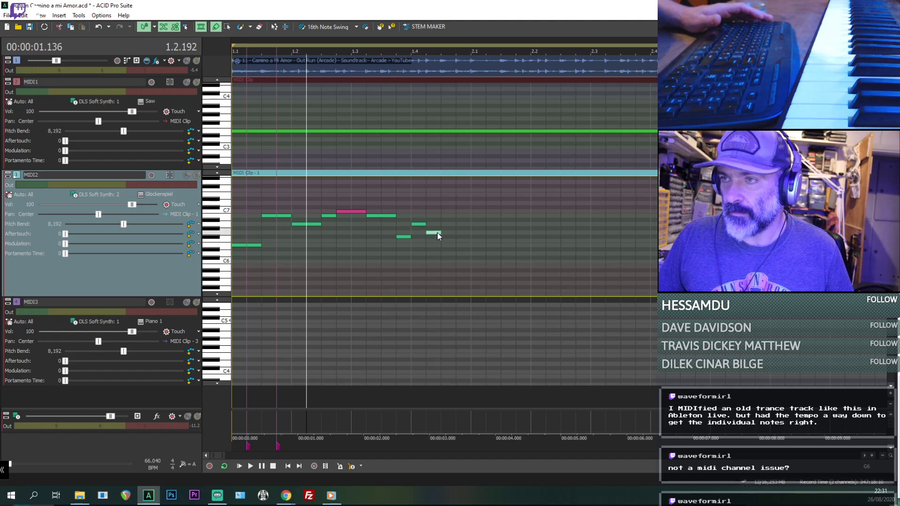
- Continue the MIDI2 melody with sixteenth-length F#6 and B5 notes after the G6, replaying from 1.2.192 between them
{"action": "left_click", "coordinate": [448, 237]}
{"action": "key", "text": "space"}
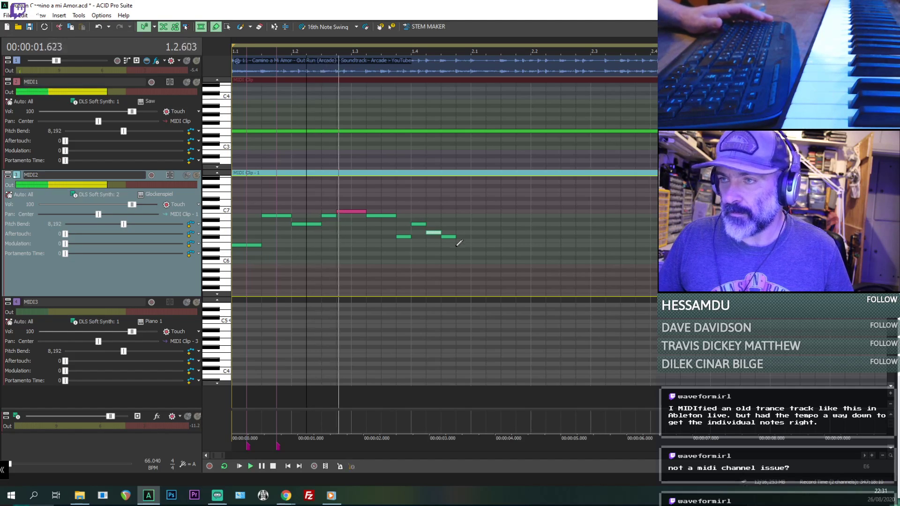
{"action": "key", "text": "space"}
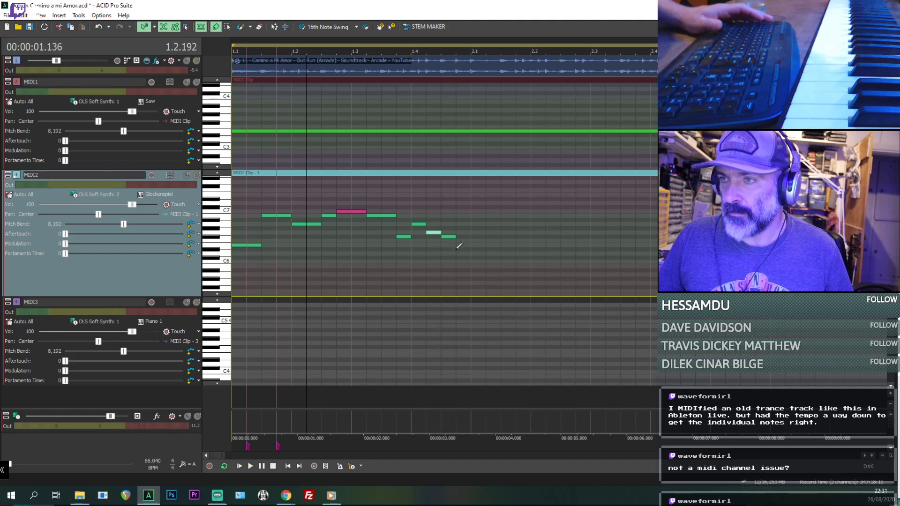
{"action": "left_click_drag", "start_coordinate": [463, 264], "coordinate": [463, 268]}
{"action": "key", "text": "space"}
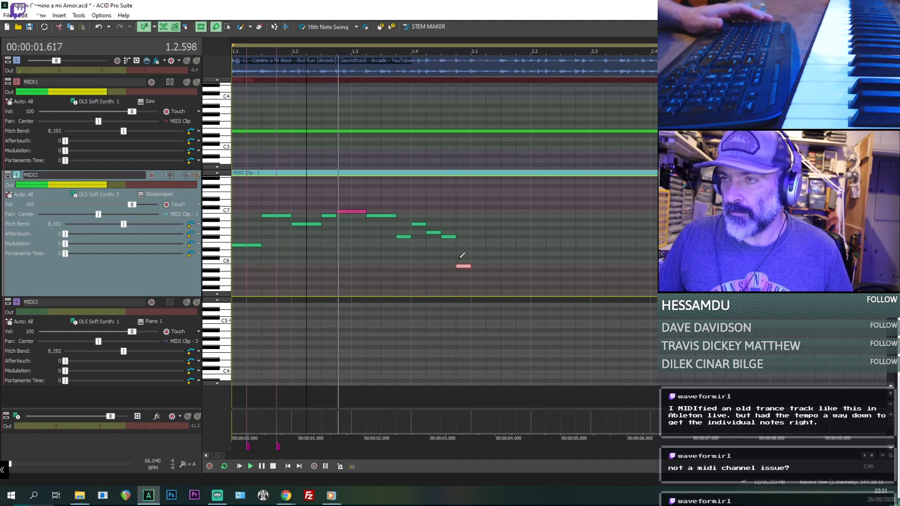
{"action": "key", "text": "space"}
- Copy all notes in the MIDI2 clip, paste the phrase at bar 2.1, and play from there
{"action": "double_click", "coordinate": [483, 237]}
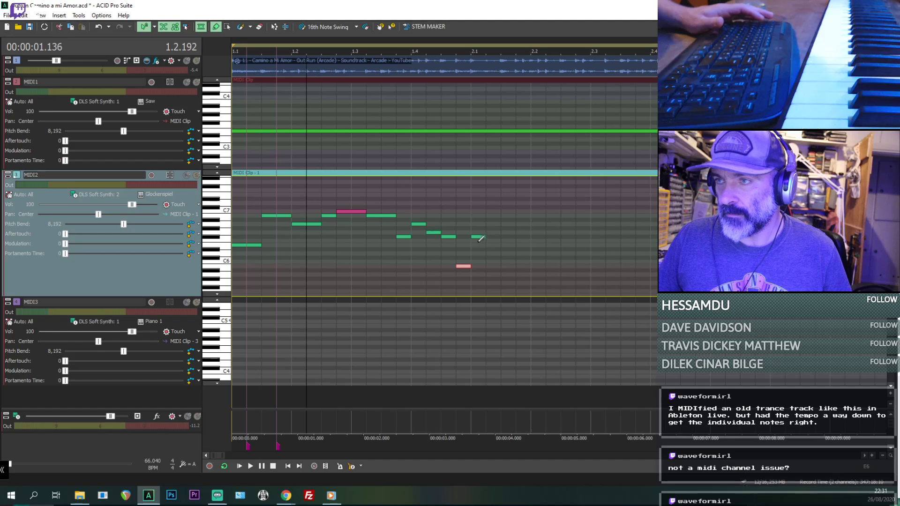
{"action": "left_click", "coordinate": [227, 27]}
{"action": "left_click_drag", "start_coordinate": [531, 284], "coordinate": [259, 205]}
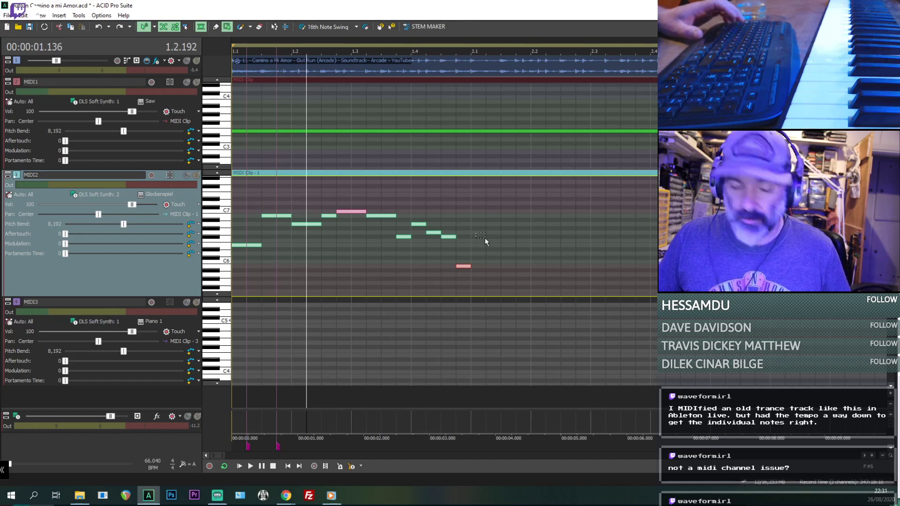
{"action": "left_click", "coordinate": [473, 232]}
{"action": "key", "text": "ctrl+v"}
{"action": "key", "text": "space"}
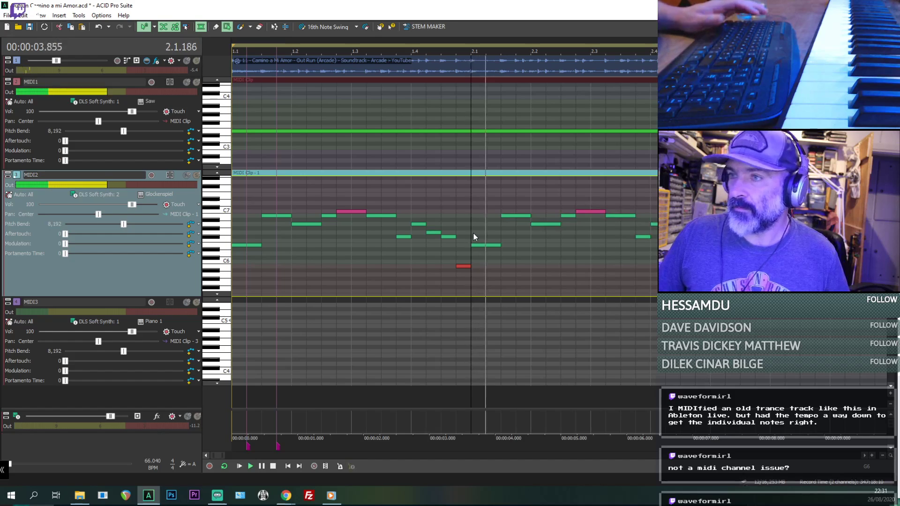
- Audition the pasted phrase from 2.3.192, raise the B6 note there to D7 and shorten it to a sixteenth
{"action": "scroll", "coordinate": [589, 248], "scroll_direction": "up", "scroll_amount": 2}
{"action": "scroll", "coordinate": [589, 249], "scroll_direction": "down", "scroll_amount": 1}
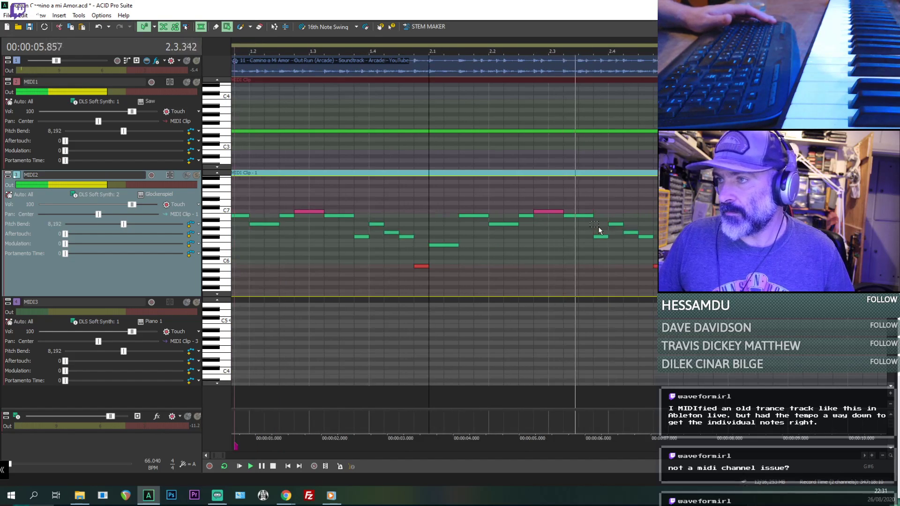
{"action": "key", "text": "space"}
{"action": "left_click_drag", "start_coordinate": [558, 234], "coordinate": [566, 239]}
{"action": "key", "text": "space"}
{"action": "key", "text": "space"}
{"action": "scroll", "coordinate": [567, 240], "scroll_direction": "up", "scroll_amount": 2}
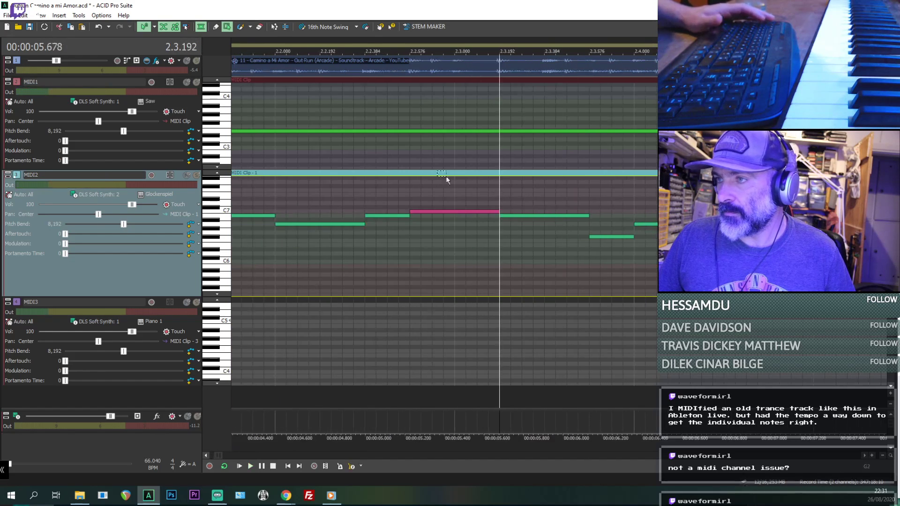
{"action": "left_click", "coordinate": [215, 27]}
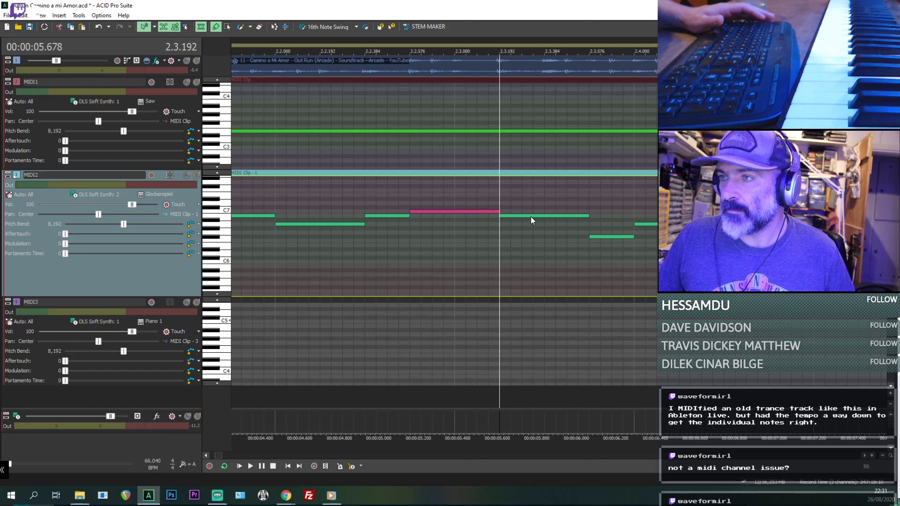
{"action": "left_click_drag", "start_coordinate": [532, 217], "coordinate": [532, 203]}
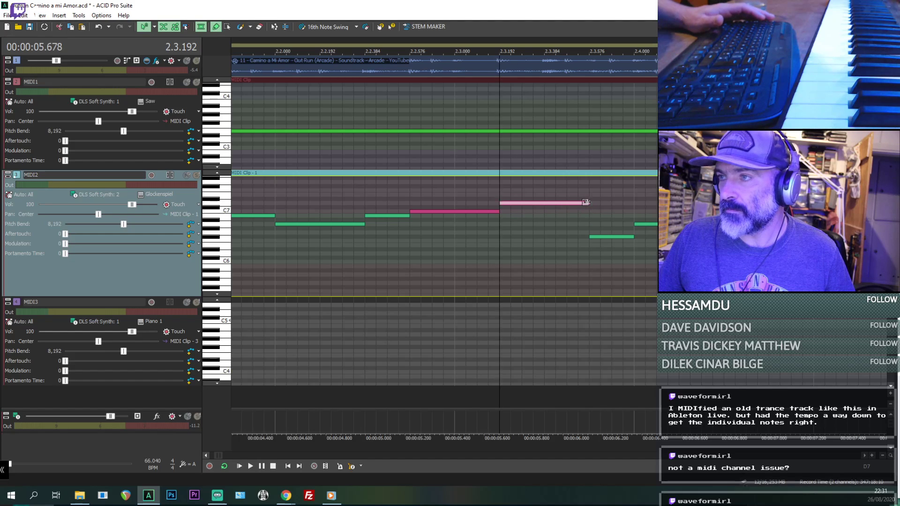
{"action": "scroll", "coordinate": [549, 207], "scroll_direction": "down", "scroll_amount": 1}
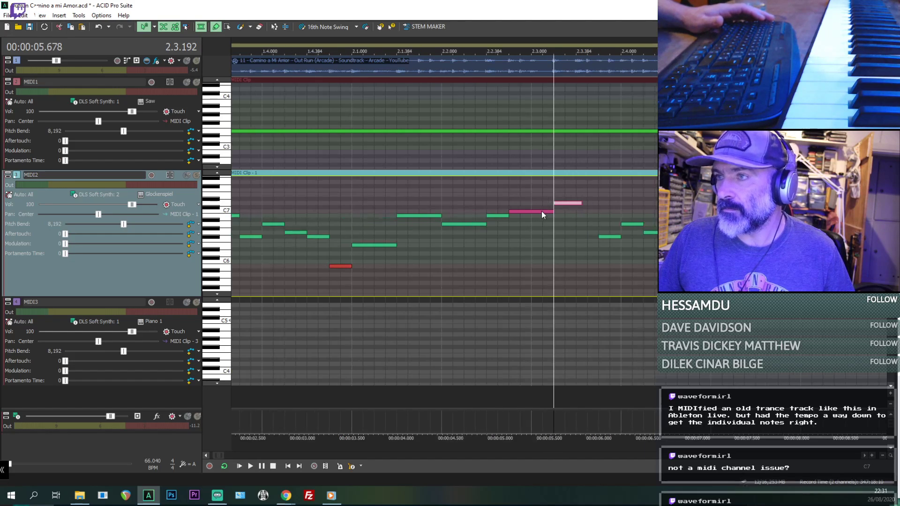
- Draw a sixteenth-length C7 after the D7 in MIDI2 and raise the following F#6 to B6, replaying from 2.3.192
{"action": "key", "text": "space"}
{"action": "key", "text": "space"}
{"action": "key", "text": "space"}
{"action": "key", "text": "space"}
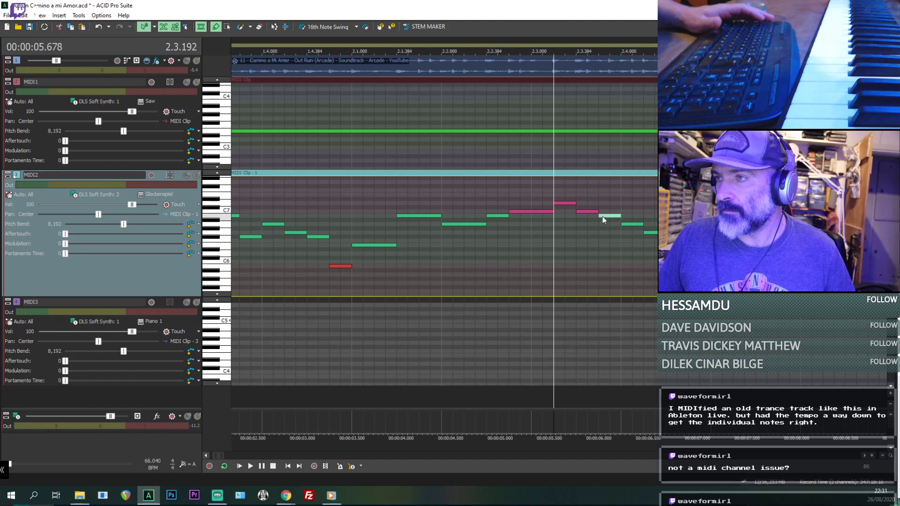
- Try the MIDI2 note at 2.4.000 on B6 and the one before it on A6, replaying from 2.3.192
{"action": "key", "text": "space"}
{"action": "left_click", "coordinate": [631, 226]}
{"action": "key", "text": "space"}
{"action": "left_click_drag", "start_coordinate": [632, 225], "coordinate": [632, 212]}
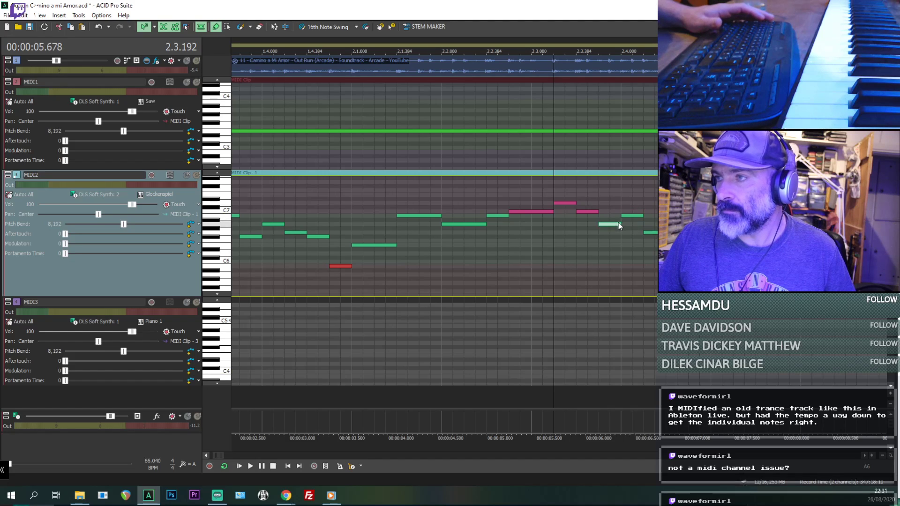
{"action": "key", "text": "space"}
{"action": "key", "text": "space"}
{"action": "key", "text": "space"}
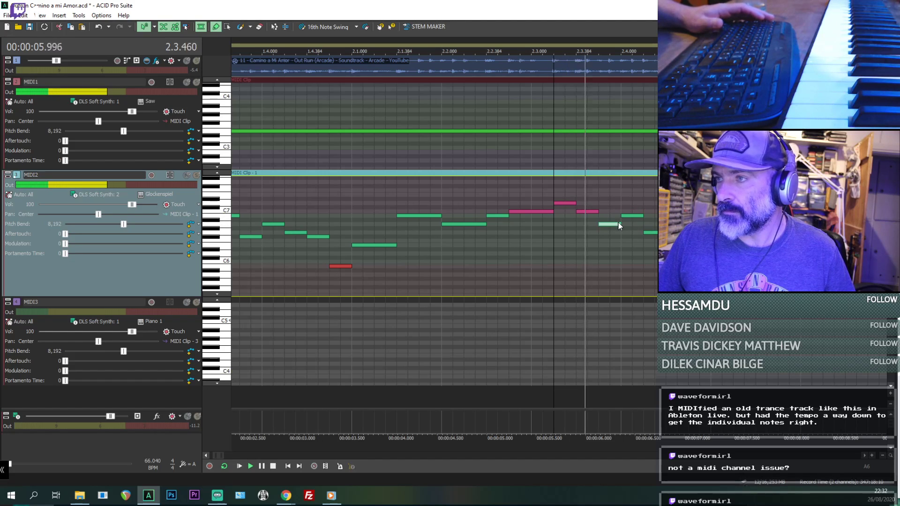
{"action": "key", "text": "space"}
- Replay the MIDI2 phrase from 2.3.480 and 2.3.576, and raise the note at 2.3.576 to B6
{"action": "left_click", "coordinate": [584, 212]}
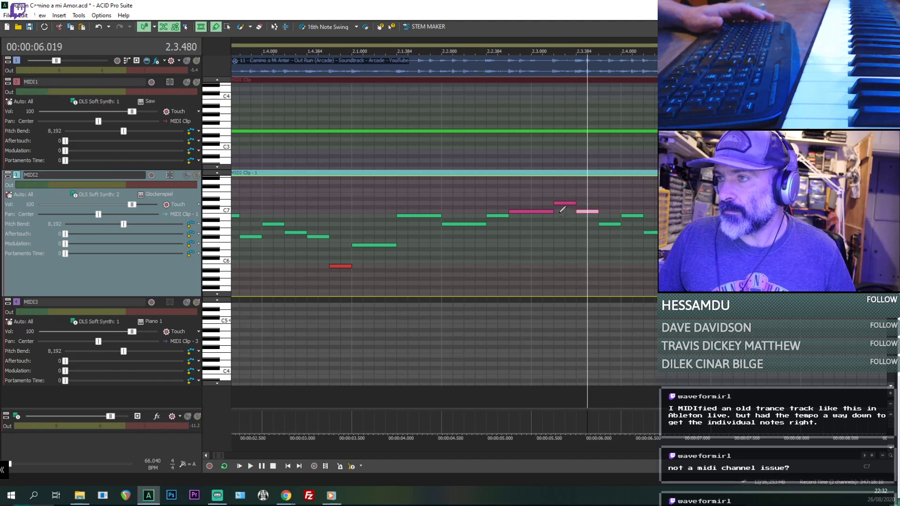
{"action": "left_click", "coordinate": [555, 217]}
{"action": "key", "text": "space"}
{"action": "key", "text": "space"}
{"action": "key", "text": "space"}
{"action": "key", "text": "space"}
{"action": "left_click", "coordinate": [583, 212]}
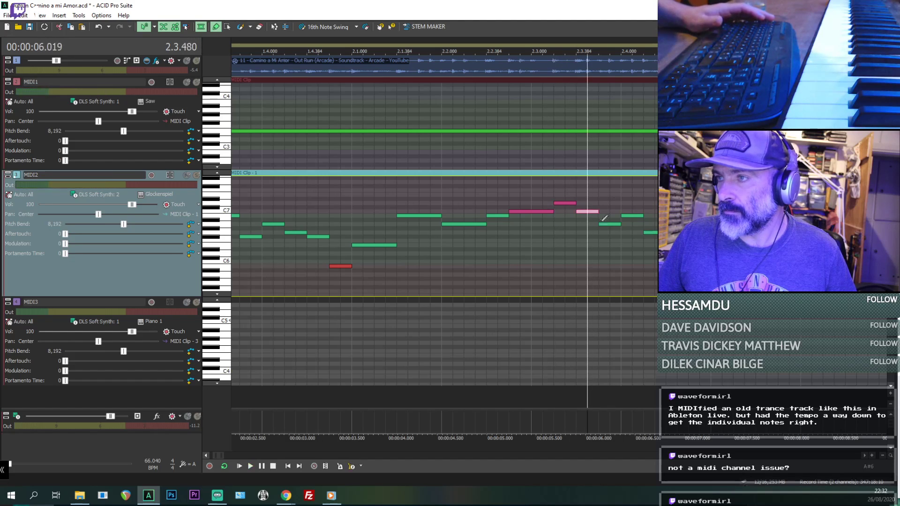
{"action": "left_click", "coordinate": [609, 224]}
{"action": "key", "text": "space"}
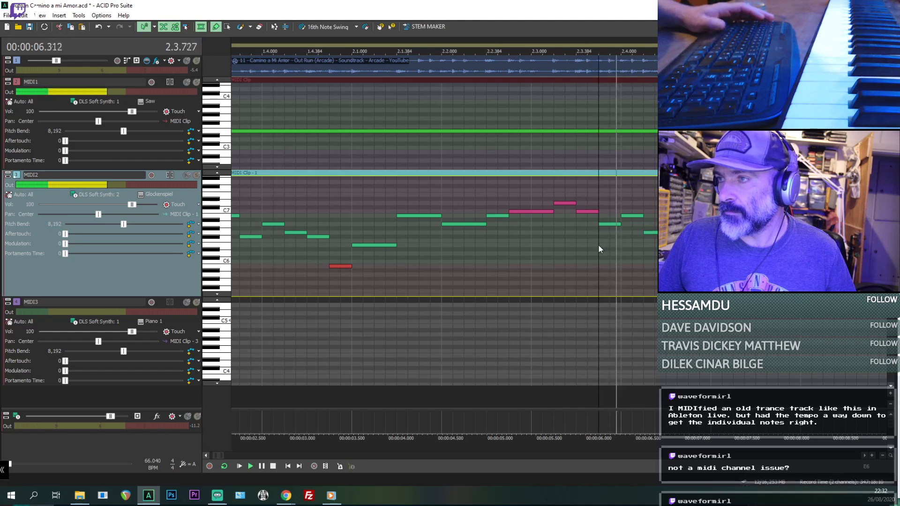
{"action": "left_click_drag", "start_coordinate": [607, 224], "coordinate": [606, 217]}
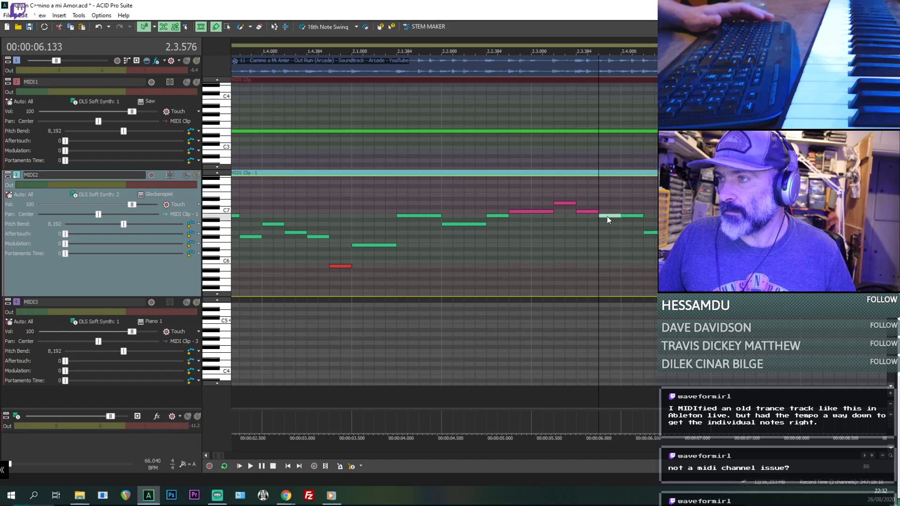
- Raise the last four MIDI2 notes from 2.4.000 to C7, B6, A6 and G6, checking playback from 2.3.576
{"action": "key", "text": "space"}
{"action": "key", "text": "space"}
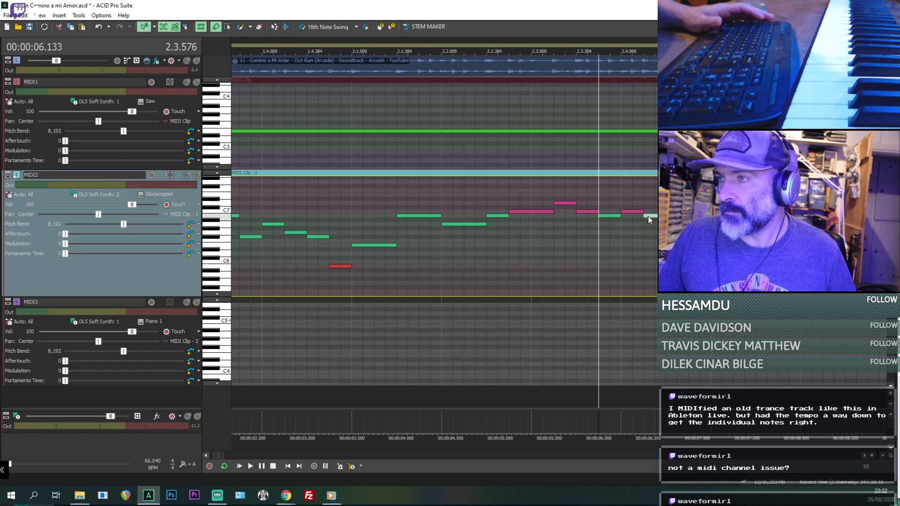
{"action": "key", "text": "space"}
{"action": "key", "text": "space"}
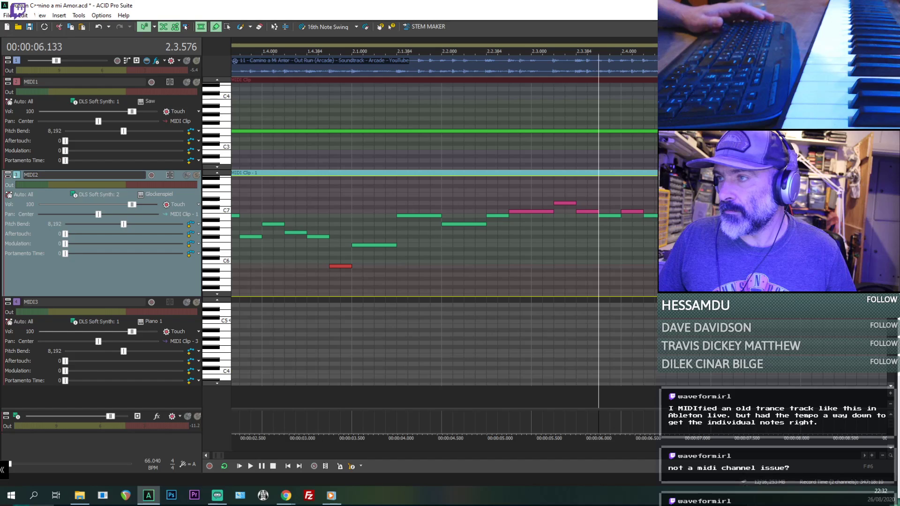
{"action": "key", "text": "space"}
{"action": "key", "text": "space"}
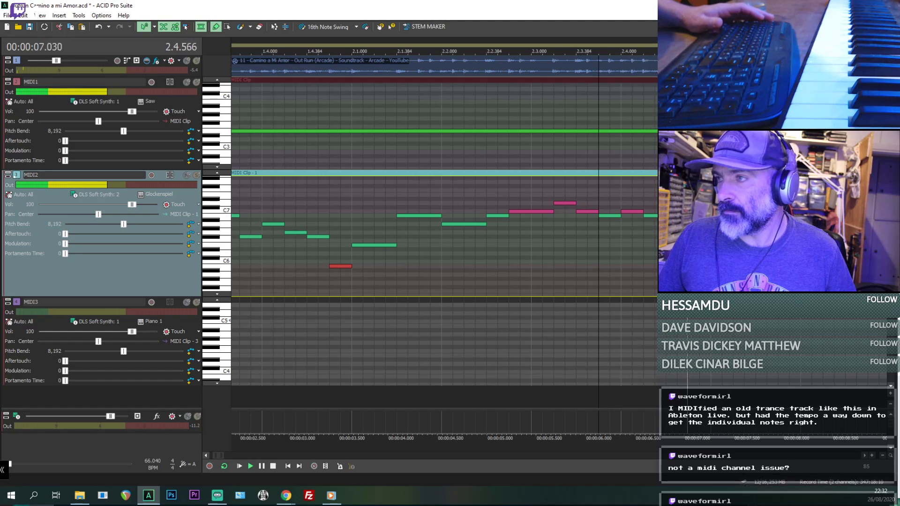
{"action": "key", "text": "space"}
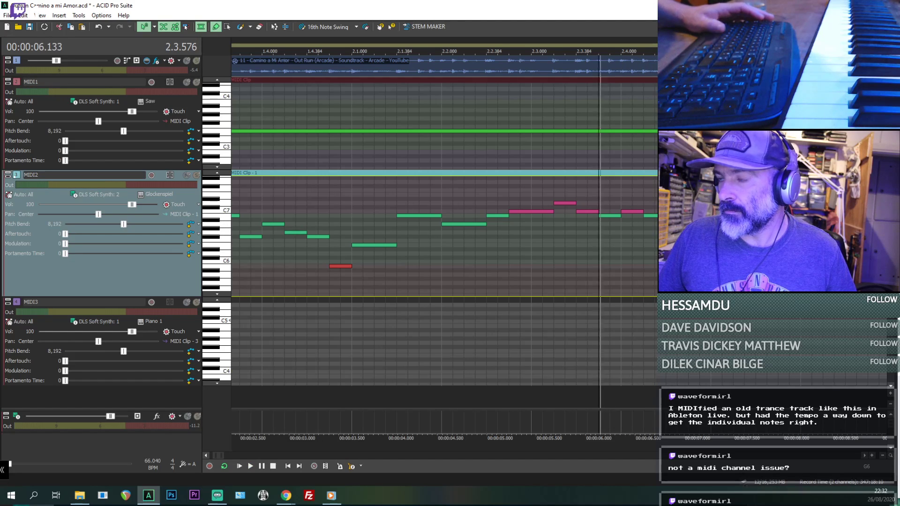
{"action": "key", "text": "space"}
{"action": "key", "text": "Down"}
{"action": "key", "text": "Down"}
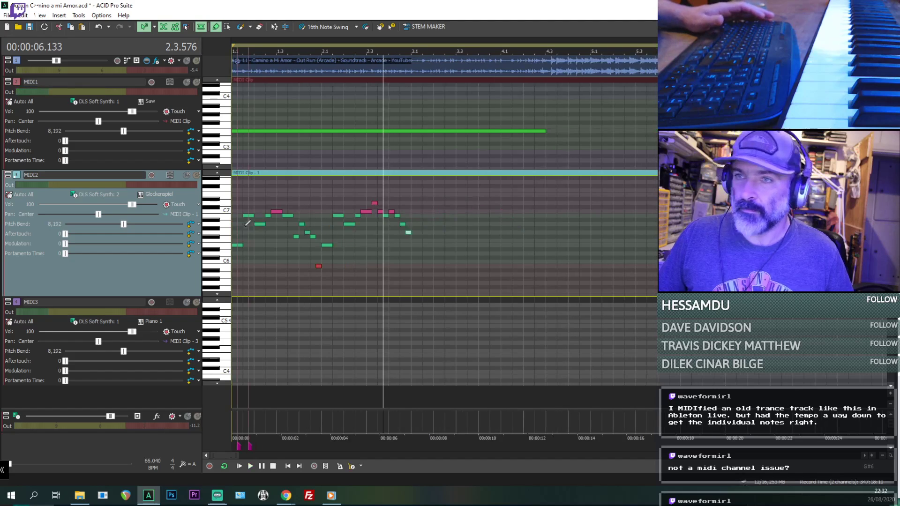
- Play the MIDI2 melody from the project start with the original audio muted, and replay it with the audio unmuted
{"action": "key", "text": "ctrl+Home"}
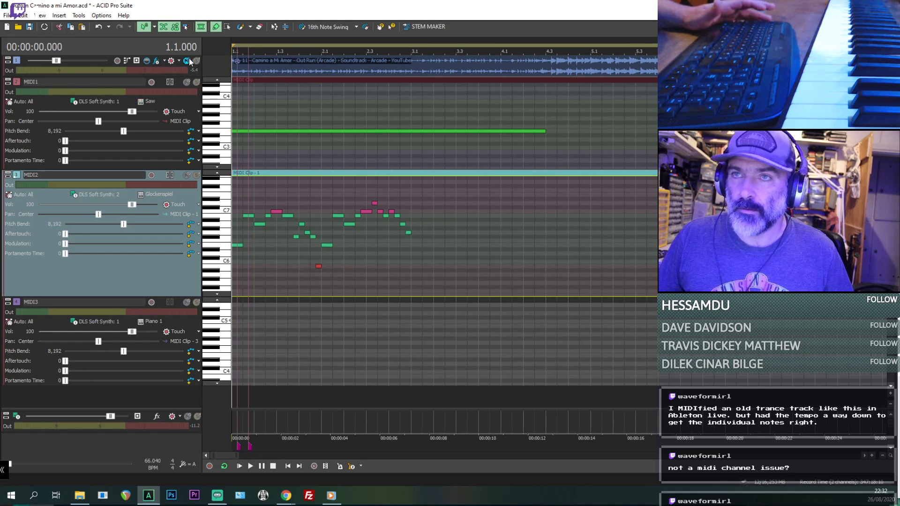
{"action": "key", "text": "space"}
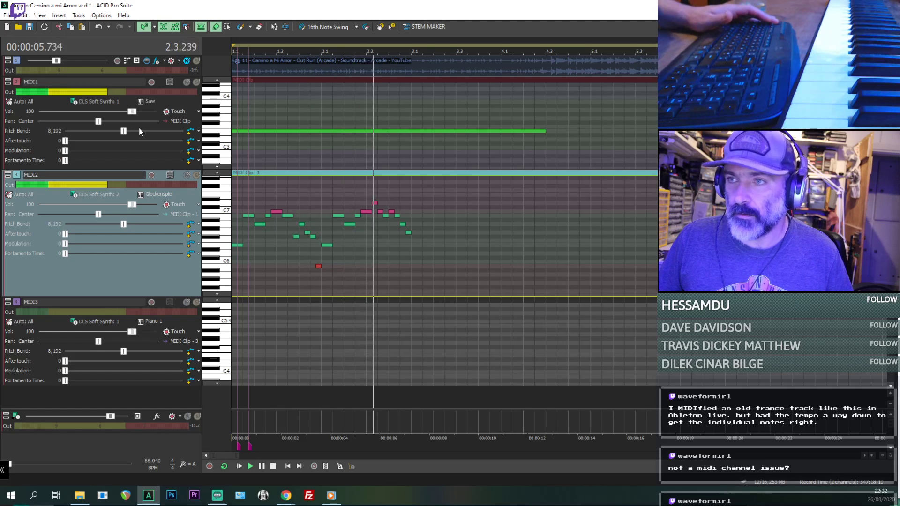
{"action": "key", "text": "space"}
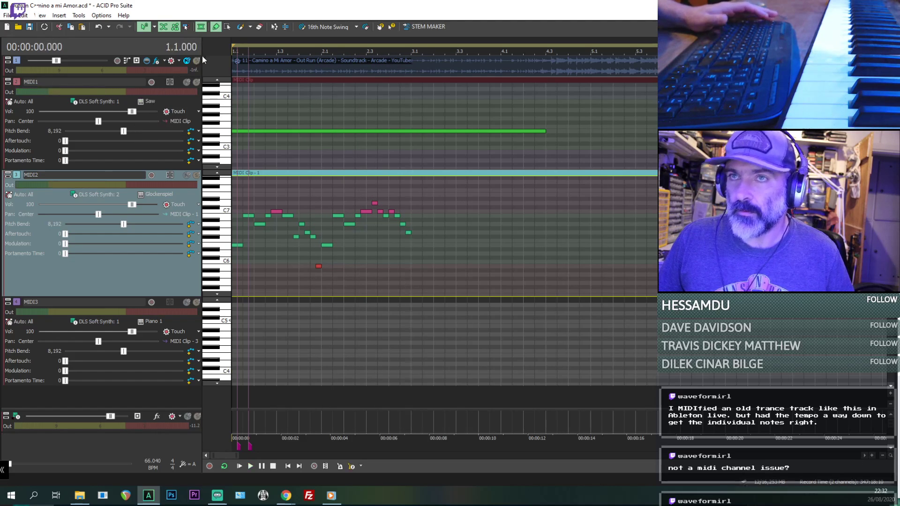
{"action": "left_click", "coordinate": [186, 59]}
{"action": "key", "text": "space"}
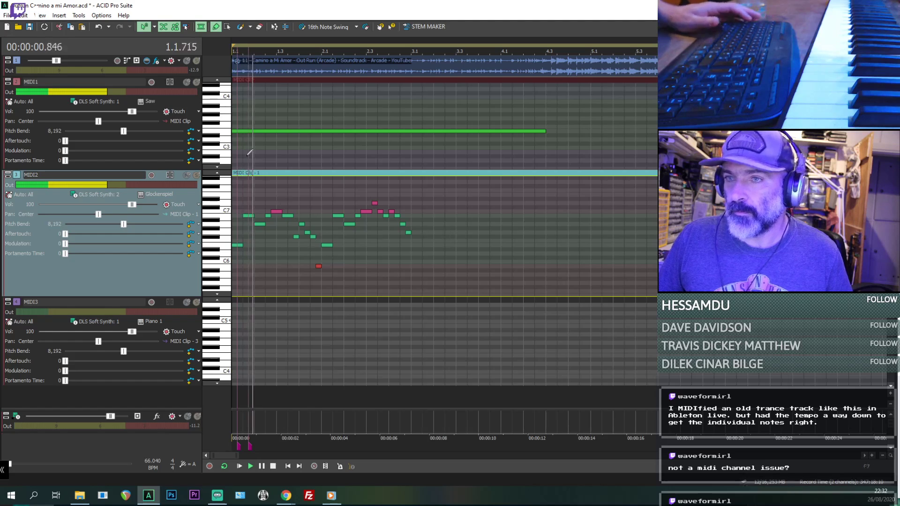
- Copy the whole two-bar MIDI2 melody and paste it at bar 3.1
{"action": "left_click", "coordinate": [228, 27]}
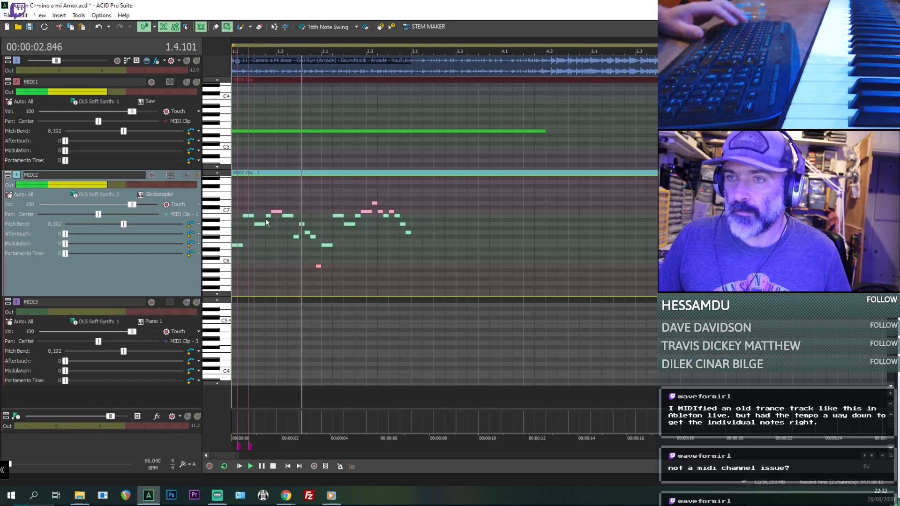
{"action": "left_click", "coordinate": [411, 267]}
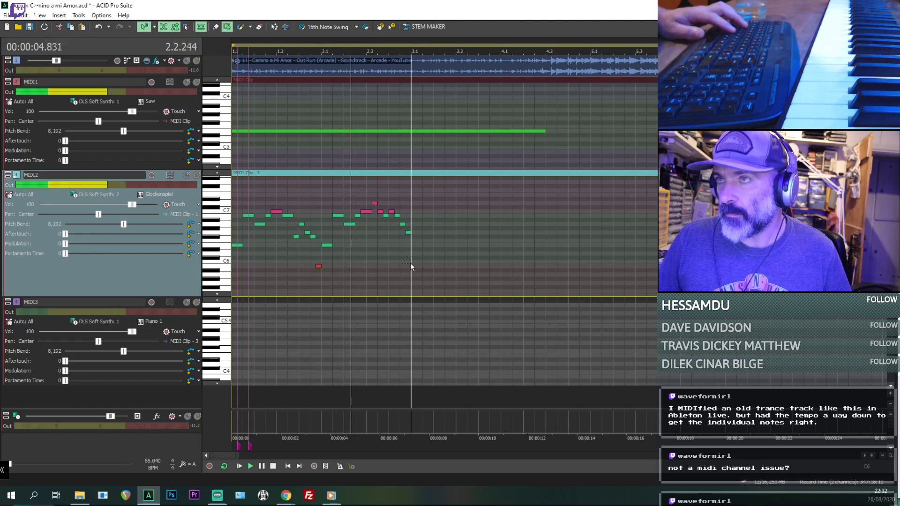
{"action": "key", "text": "ctrl+v"}
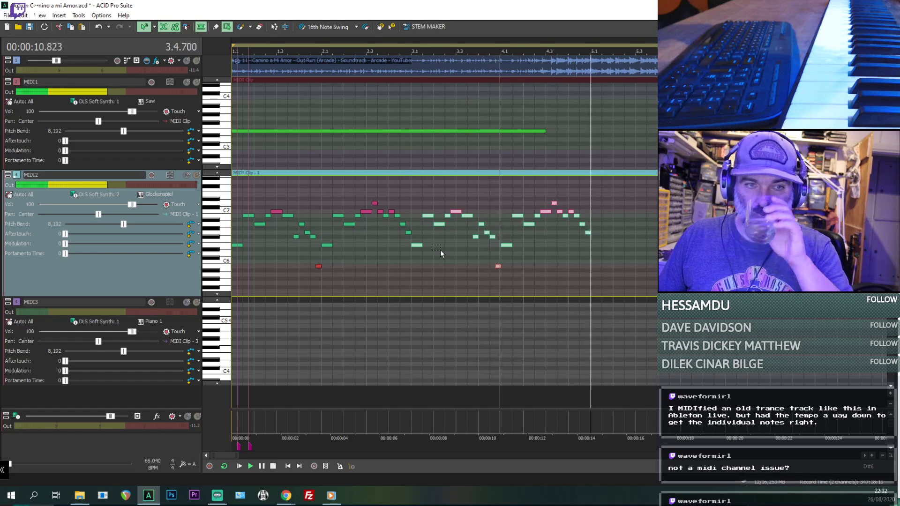
- Delete the pasted MIDI2 notes from 4.1.000 onward
{"action": "left_click", "coordinate": [501, 278]}
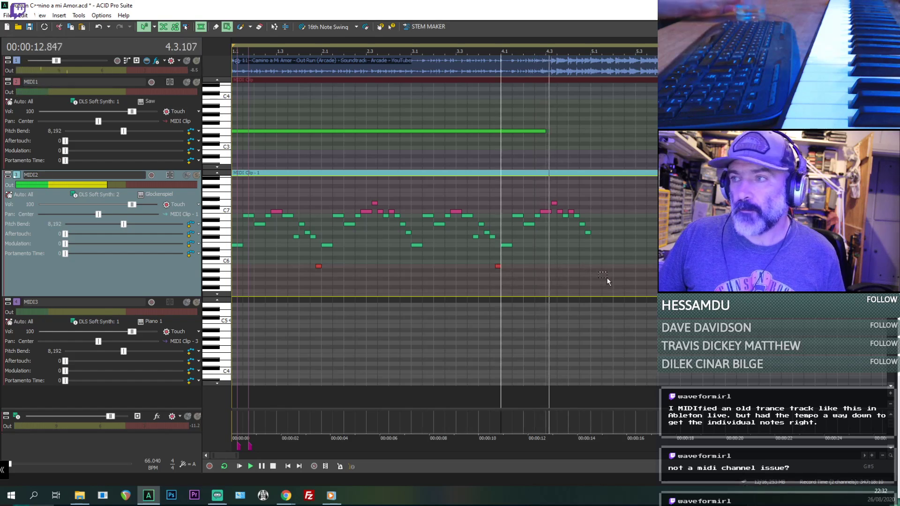
{"action": "key", "text": "space"}
{"action": "left_click_drag", "start_coordinate": [504, 181], "coordinate": [505, 184]}
{"action": "key", "text": "Delete"}
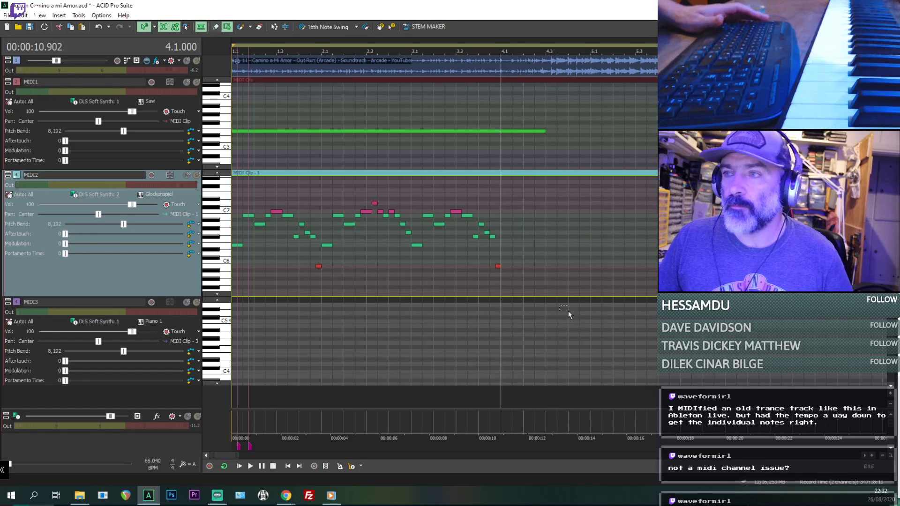
- Draw a short C6 note at 4.1.000 in the MIDI2 clip, checking its pitch against playback
{"action": "key", "text": "space"}
{"action": "scroll", "coordinate": [538, 269], "scroll_direction": "up", "scroll_amount": 2}
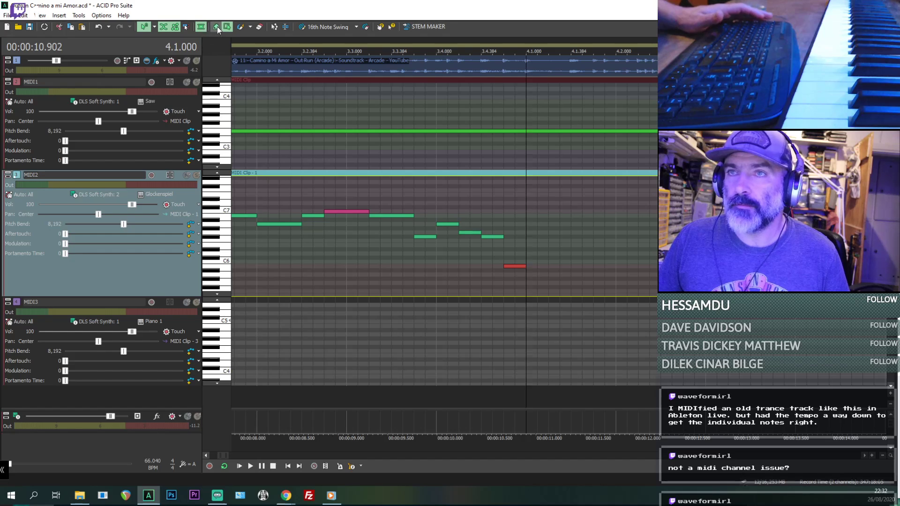
{"action": "left_click", "coordinate": [216, 26]}
{"action": "key", "text": "space"}
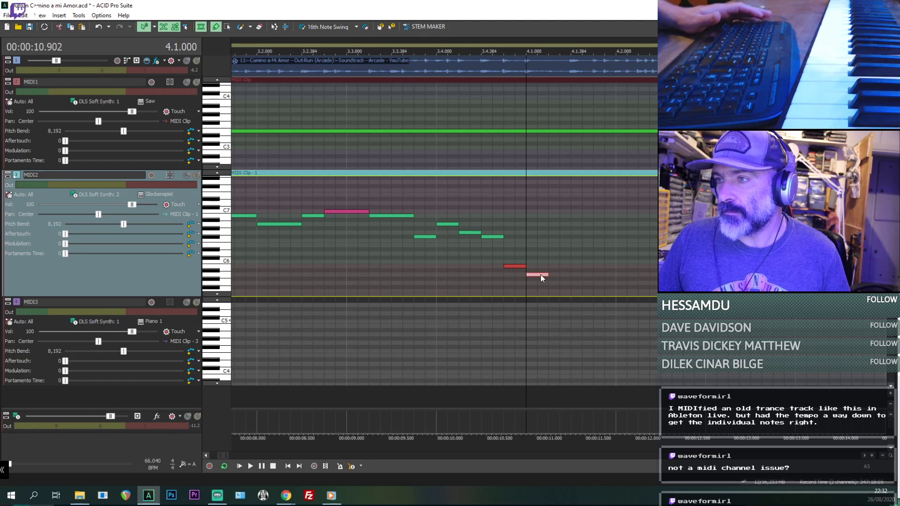
{"action": "left_click_drag", "start_coordinate": [540, 262], "coordinate": [539, 263]}
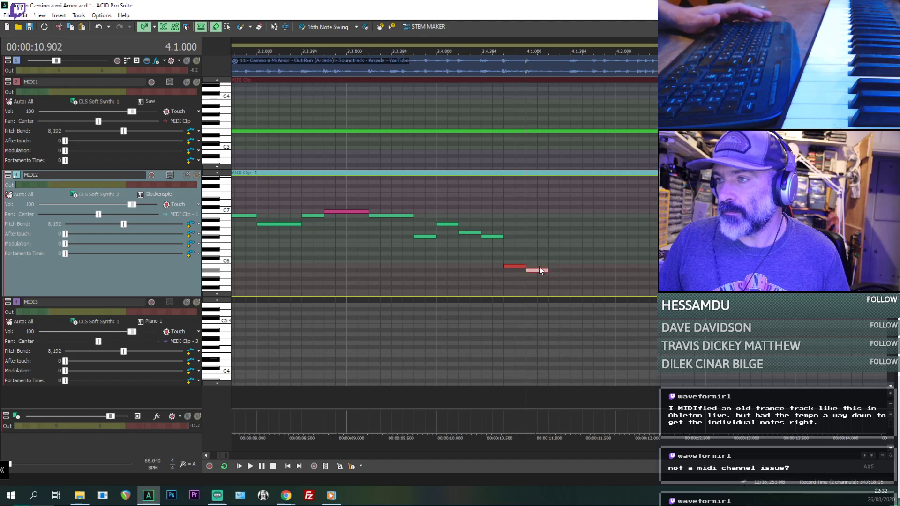
{"action": "key", "text": "space"}
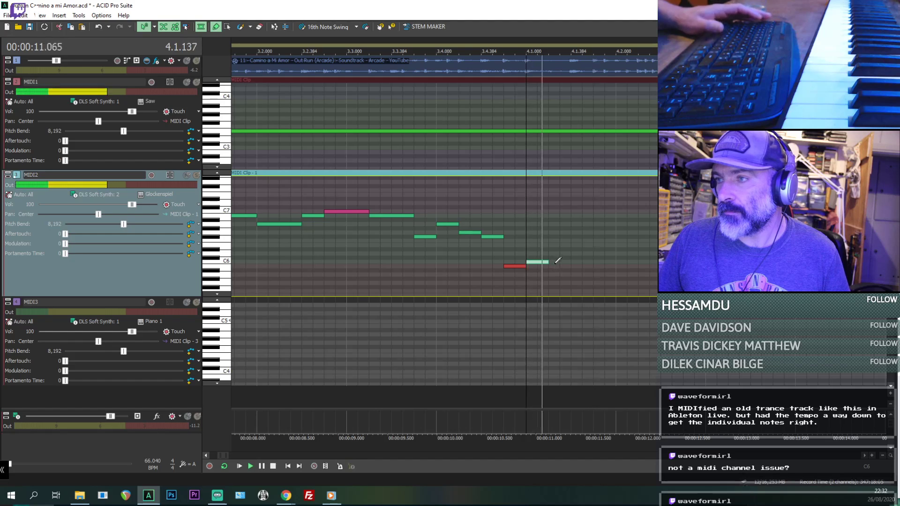
{"action": "key", "text": "space"}
- Add an A6 note at 4.1.384 lasting to 4.2.000, and lengthen the preceding C6 note to meet it
{"action": "key", "text": "space"}
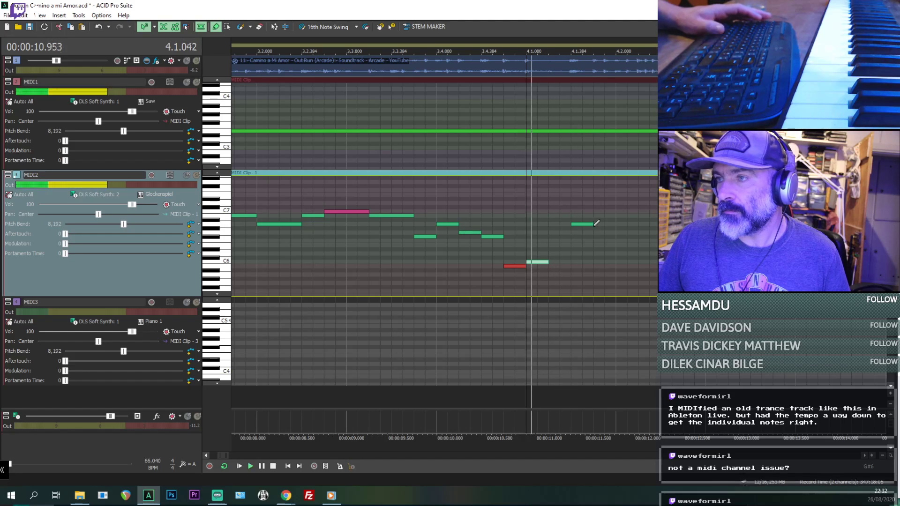
{"action": "key", "text": "space"}
{"action": "key", "text": "space"}
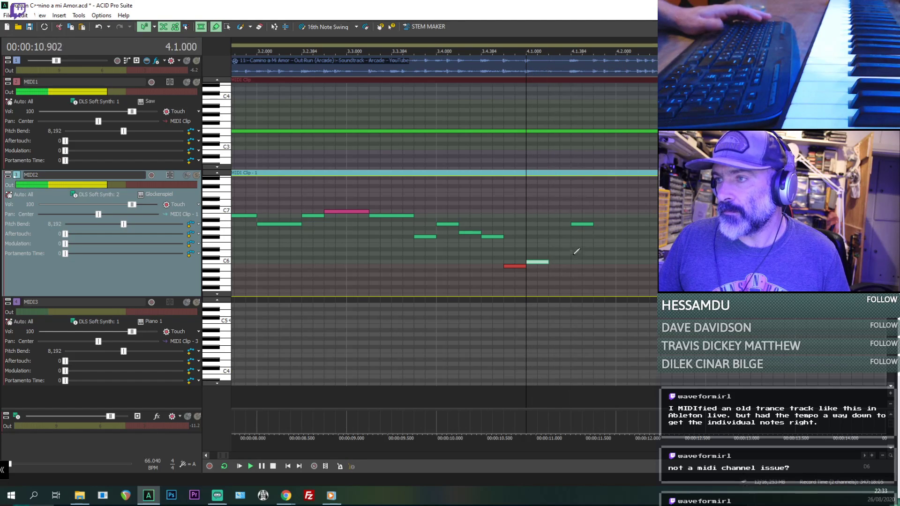
{"action": "key", "text": "space"}
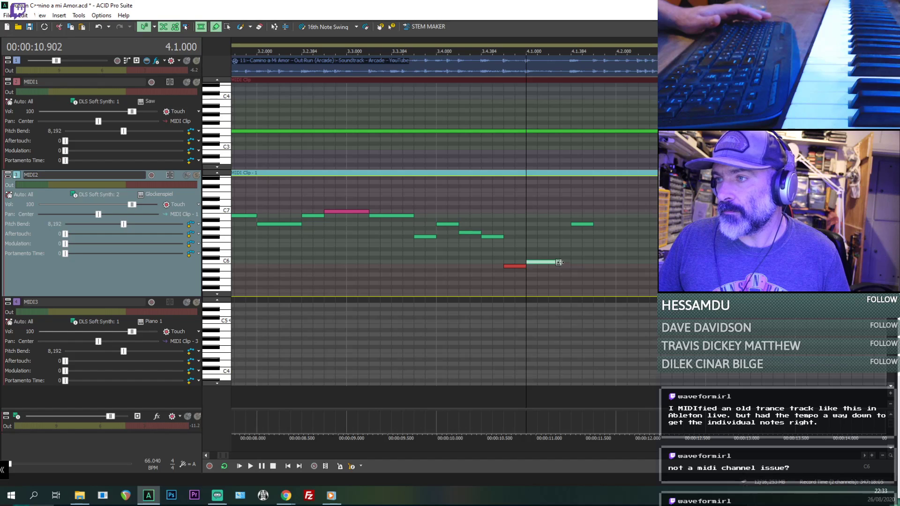
{"action": "left_click_drag", "start_coordinate": [609, 225], "coordinate": [616, 224]}
{"action": "key", "text": "space"}
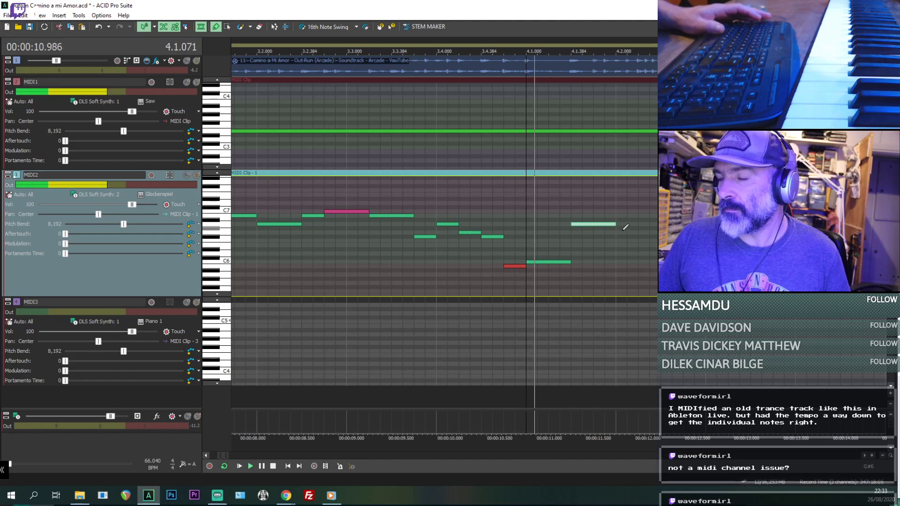
- Continue the MIDI2 melody with short F#6, A6 and B6 notes at 4.2.000, 4.2.192 and 4.2.384
{"action": "key", "text": "space"}
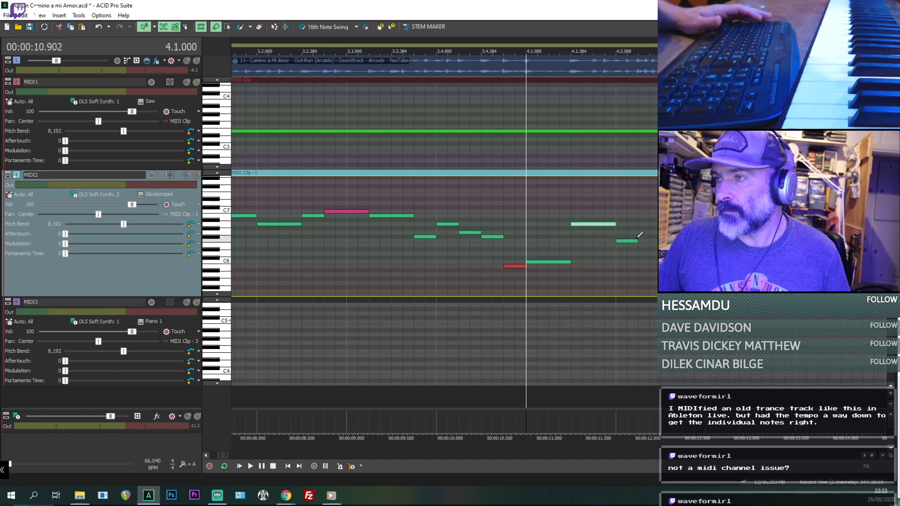
{"action": "left_click_drag", "start_coordinate": [639, 239], "coordinate": [638, 236]}
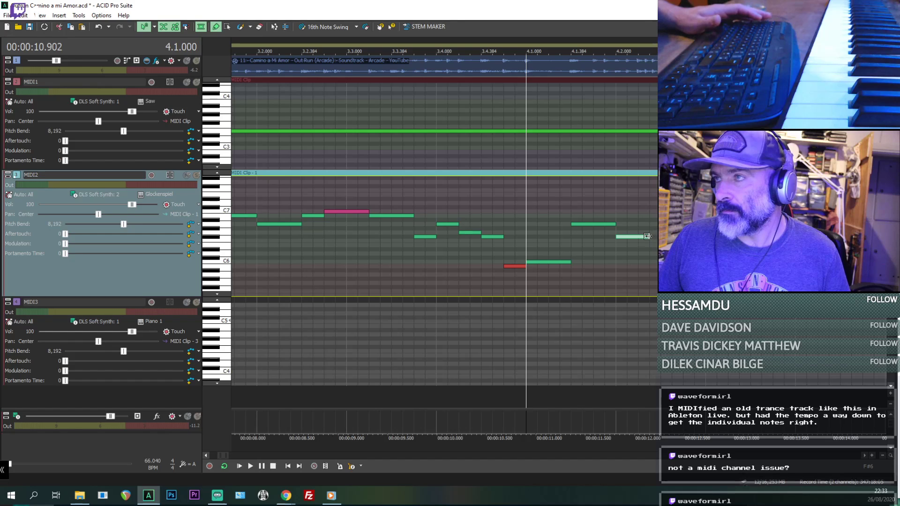
{"action": "key", "text": "space"}
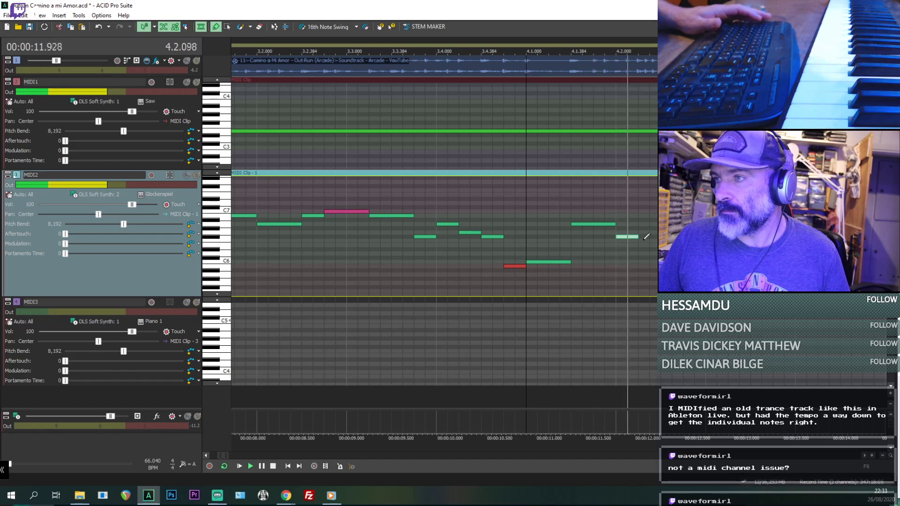
{"action": "key", "text": "space"}
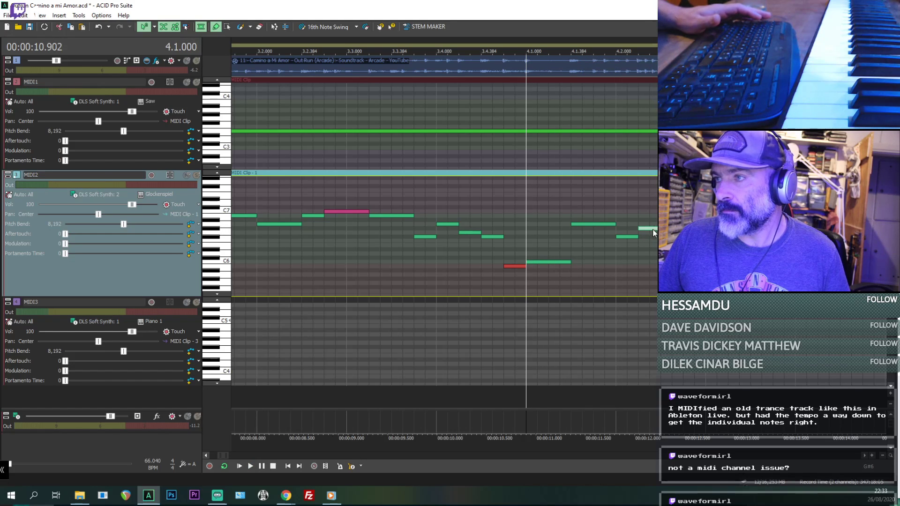
{"action": "left_click_drag", "start_coordinate": [652, 229], "coordinate": [653, 226]}
{"action": "key", "text": "space"}
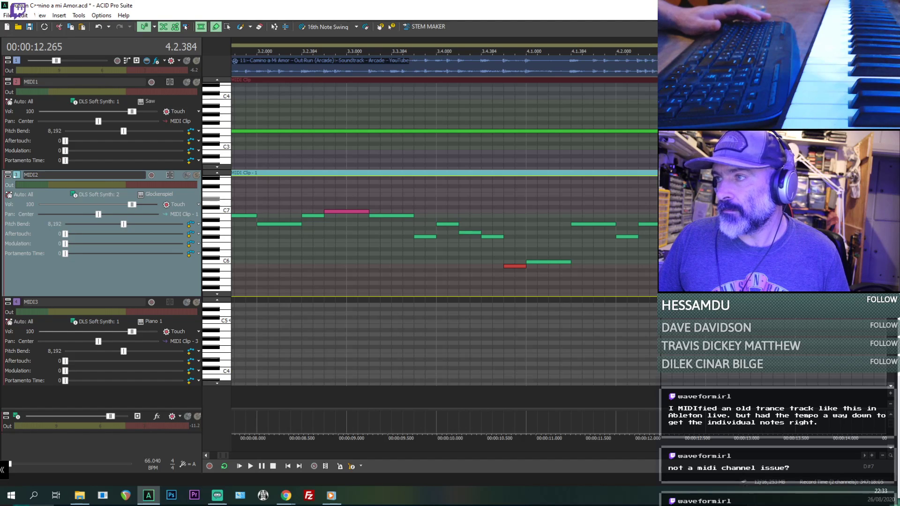
{"action": "key", "text": "space"}
- Draw a longer D#7 note in MIDI2 starting just before 4.3.000, and check it by playing from 4.2.384
{"action": "scroll", "coordinate": [538, 196], "scroll_direction": "down", "scroll_amount": 1}
{"action": "key", "text": "space"}
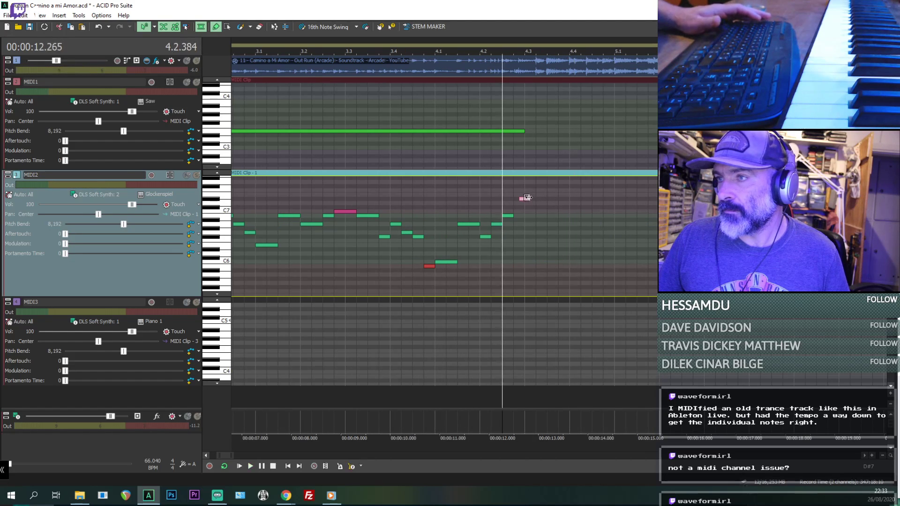
{"action": "key", "text": "space"}
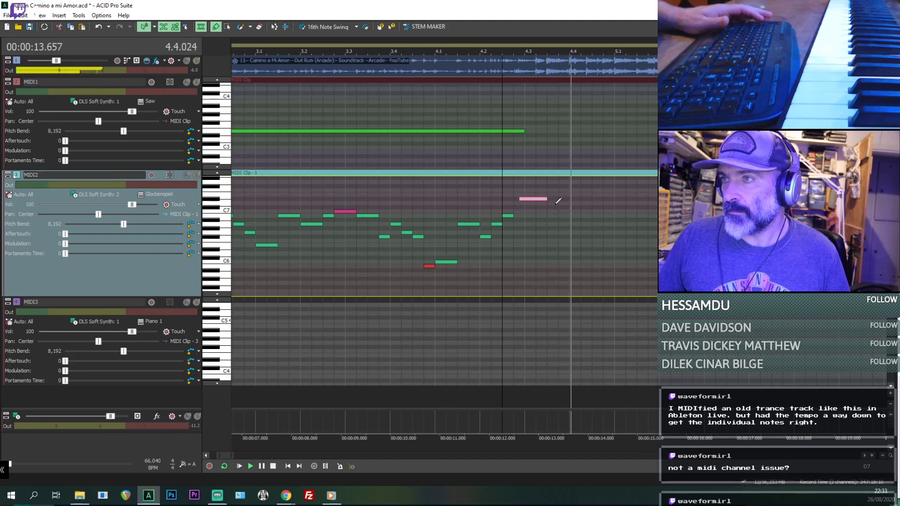
{"action": "key", "text": "space"}
{"action": "key", "text": "space"}
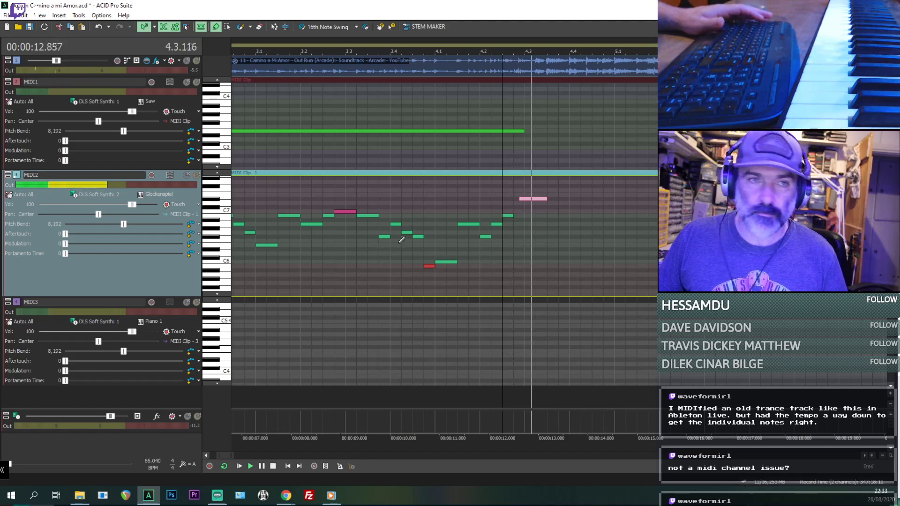
{"action": "key", "text": "space"}
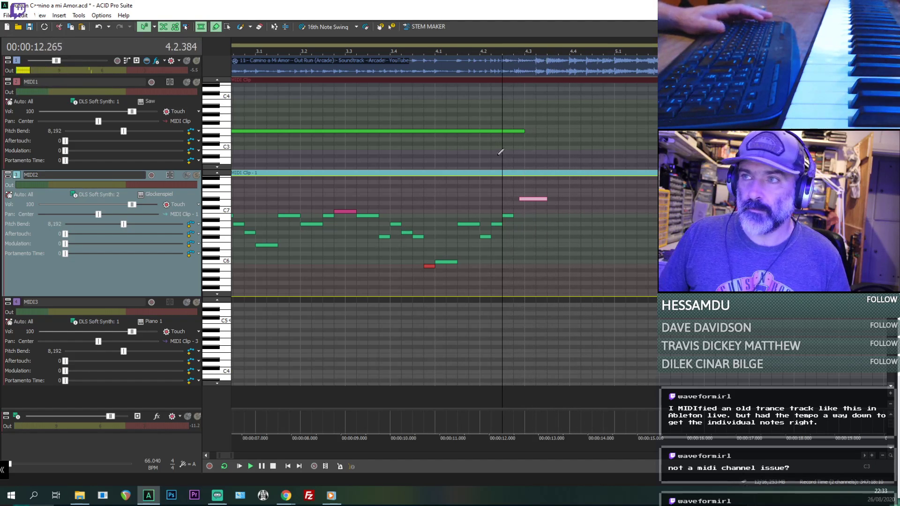
- Set the playback position to 4.3.000 on the MIDI1 track and audition the song from there
{"action": "left_click", "coordinate": [526, 158]}
{"action": "key", "text": "space"}
{"action": "key", "text": "space"}
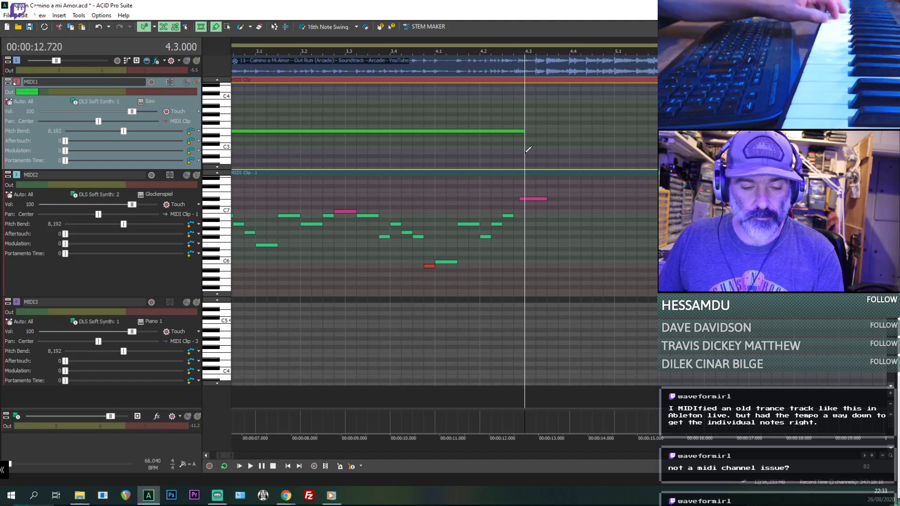
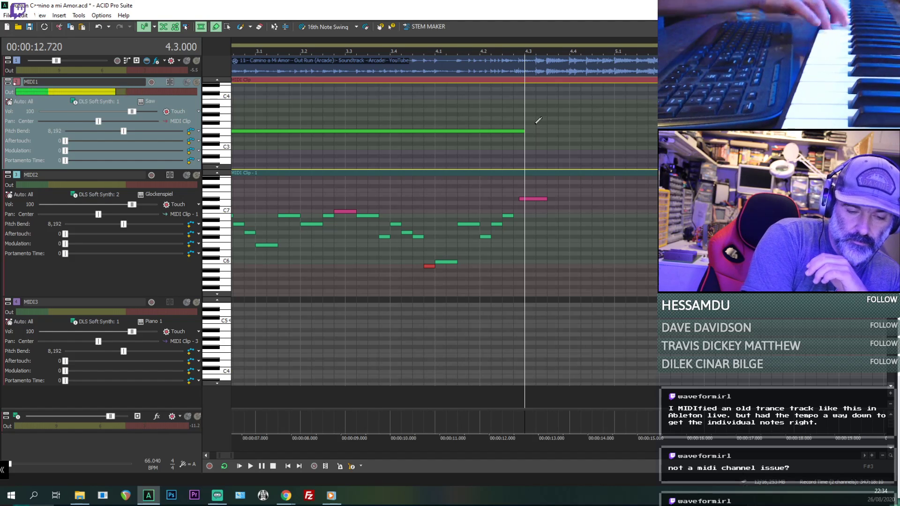
- Draw a short note at 4.3.000 in the MIDI1 clip and raise it to G4, auditioning from 4.3.000 to match the song
{"action": "key", "text": "space"}
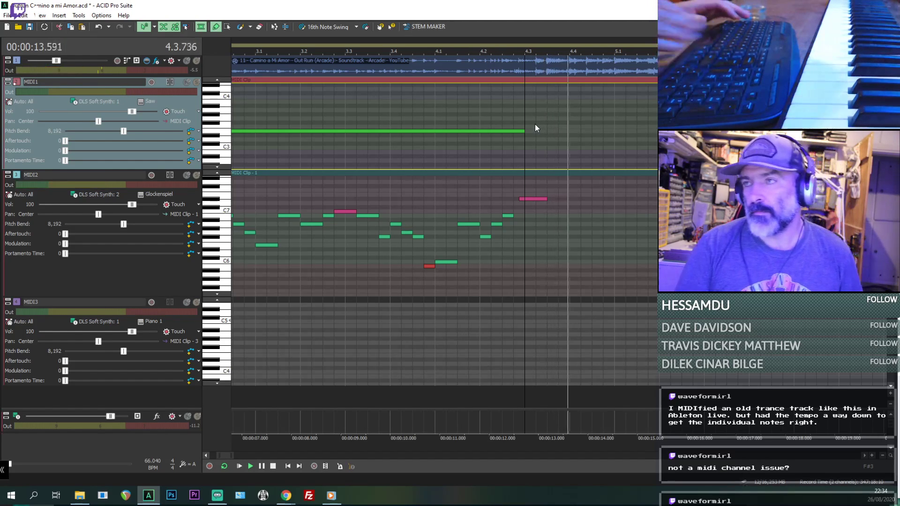
{"action": "key", "text": "space"}
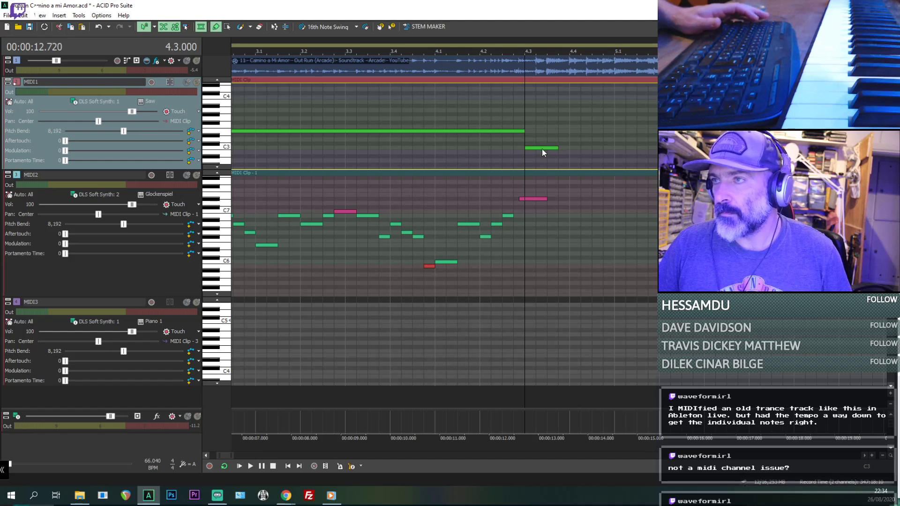
{"action": "scroll", "coordinate": [539, 88], "scroll_direction": "up", "scroll_amount": 3}
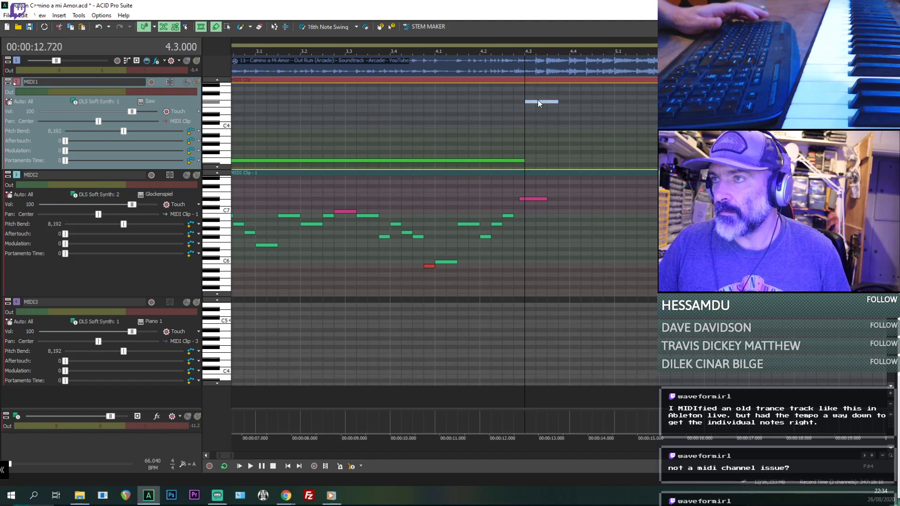
{"action": "key", "text": "space"}
{"action": "key", "text": "space"}
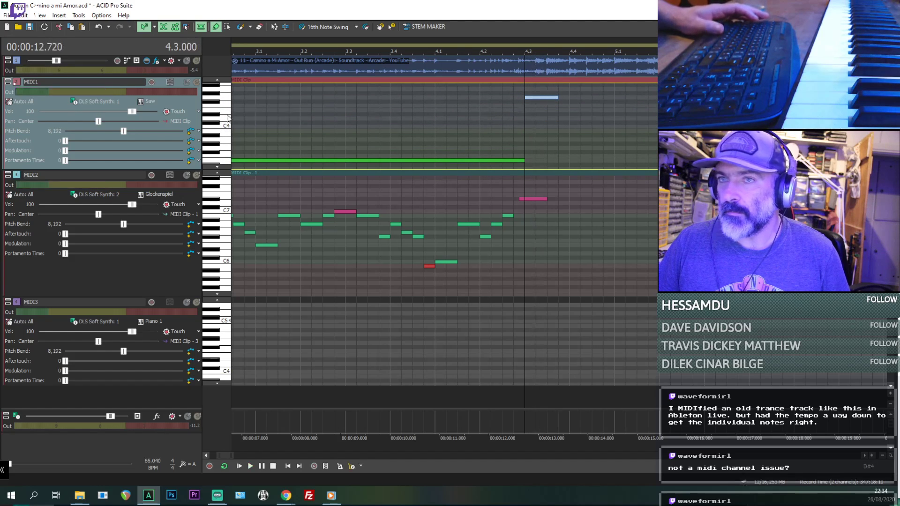
{"action": "scroll", "coordinate": [522, 145], "scroll_direction": "up", "scroll_amount": 4}
- Check the pitch of the new G4 note by repeatedly playing it against the song from 4.3.000
{"action": "key", "text": "space"}
{"action": "key", "text": "space"}
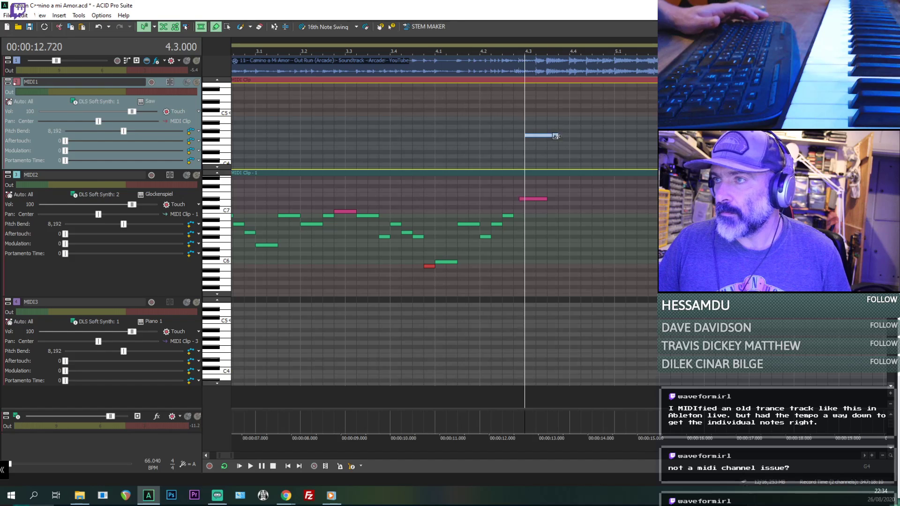
{"action": "key", "text": "space"}
{"action": "key", "text": "space"}
{"action": "scroll", "coordinate": [570, 139], "scroll_direction": "up", "scroll_amount": 3}
{"action": "key", "text": "space"}
{"action": "key", "text": "space"}
{"action": "key", "text": "space"}
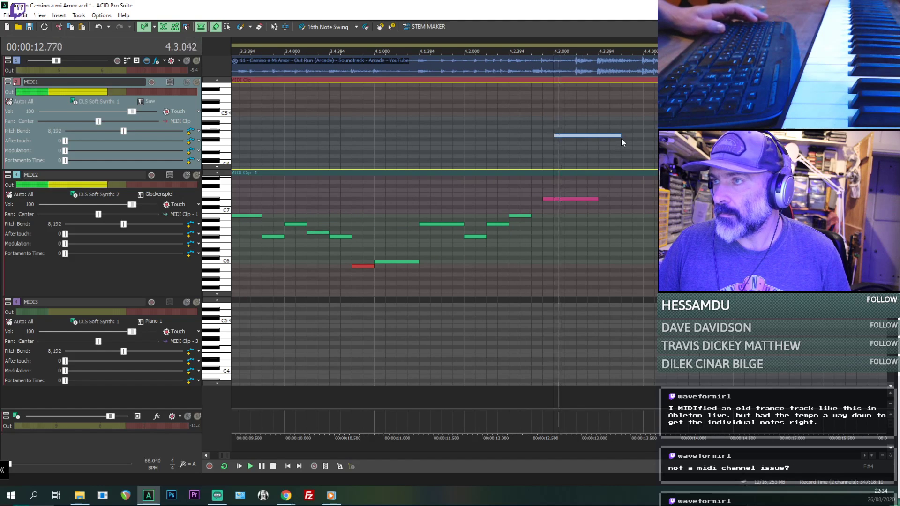
{"action": "key", "text": "space"}
- Play the passage leading into the G4 note from about 4.1.384, and return the playback position to 4.3.000
{"action": "key", "text": "space"}
{"action": "key", "text": "space"}
{"action": "scroll", "coordinate": [540, 139], "scroll_direction": "down", "scroll_amount": 4}
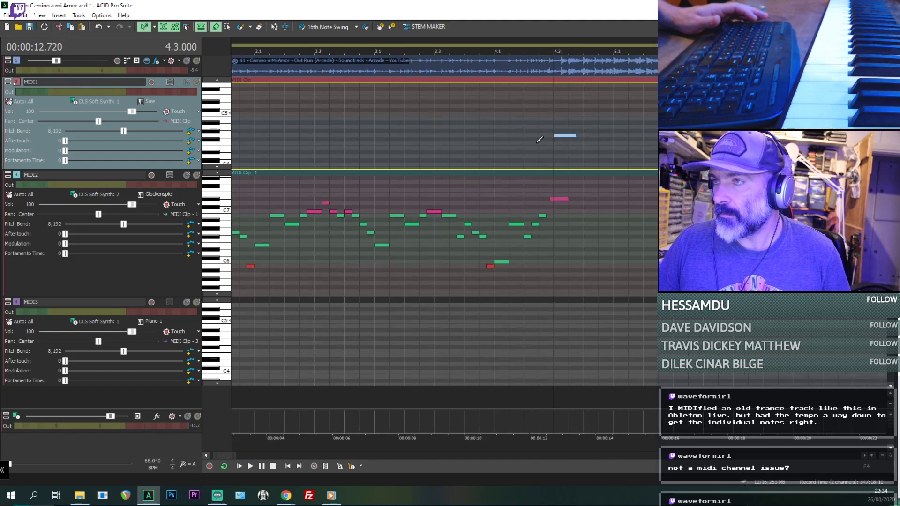
{"action": "left_click", "coordinate": [508, 150]}
{"action": "key", "text": "space"}
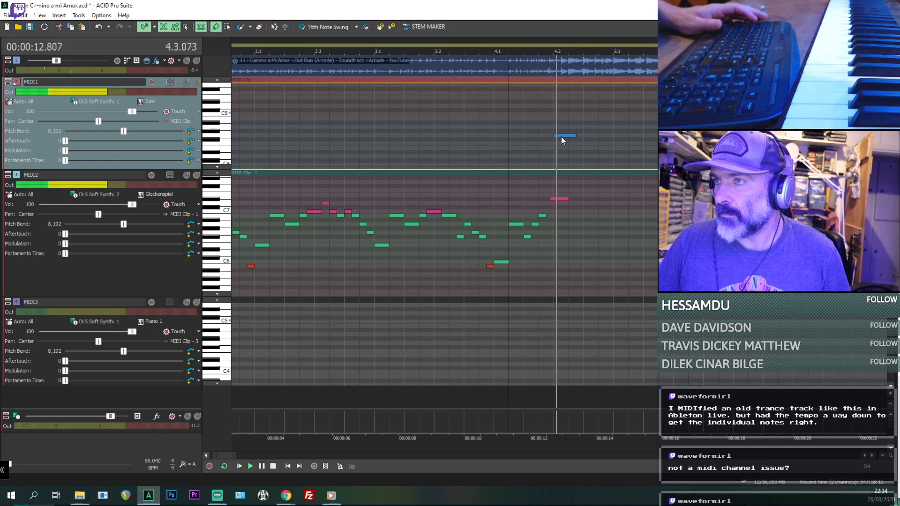
- Move the G4 note to 4.3.192, shorten it, and add a second short G4 note at 4.3.384
{"action": "key", "text": "space"}
{"action": "left_click", "coordinate": [556, 146]}
{"action": "scroll", "coordinate": [563, 143], "scroll_direction": "up", "scroll_amount": 4}
{"action": "key", "text": "space"}
{"action": "key", "text": "space"}
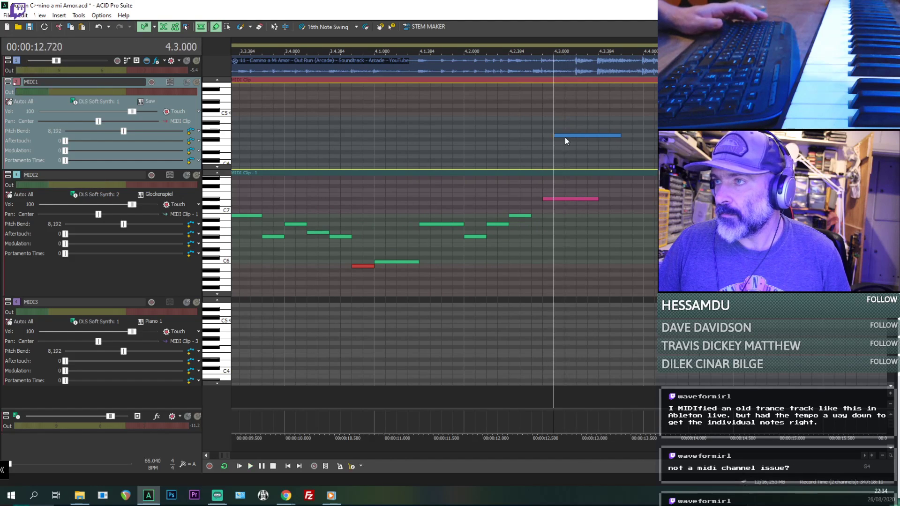
{"action": "key", "text": "space"}
{"action": "key", "text": "space"}
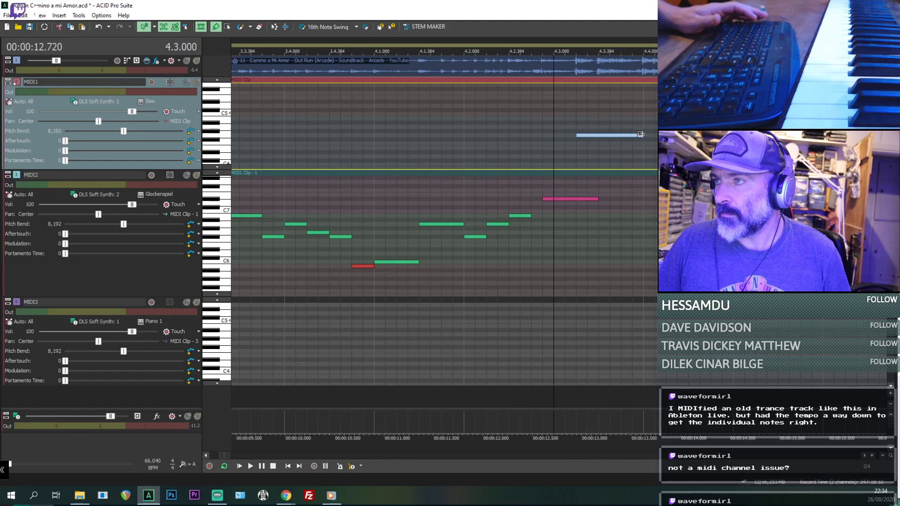
{"action": "key", "text": "space"}
{"action": "key", "text": "space"}
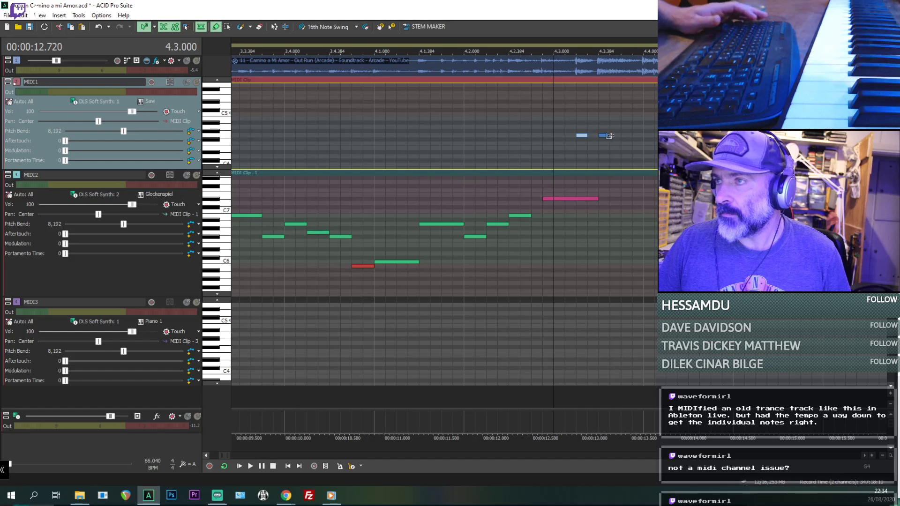
- Draw a short A4 note in MIDI1, place it at 4.4.000, and check it by playing from 4.3.000
{"action": "left_click_drag", "start_coordinate": [628, 131], "coordinate": [628, 128]}
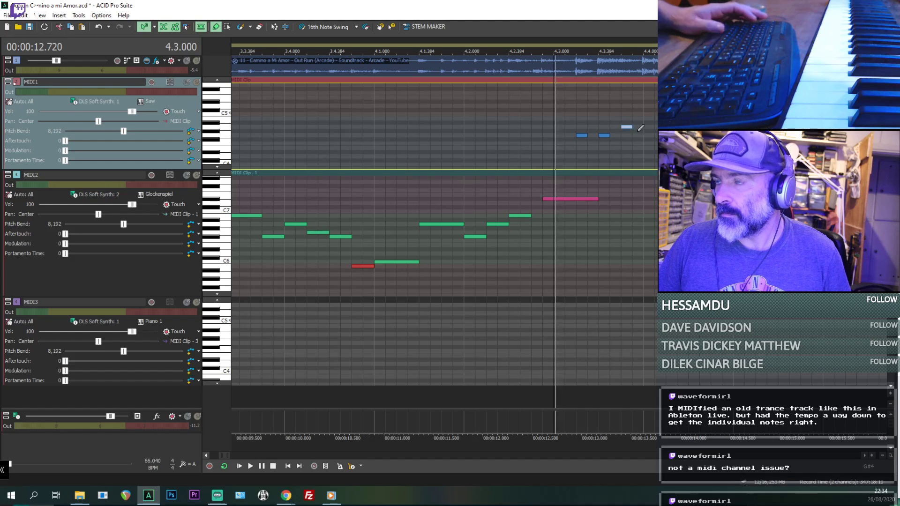
{"action": "key", "text": "space"}
{"action": "key", "text": "space"}
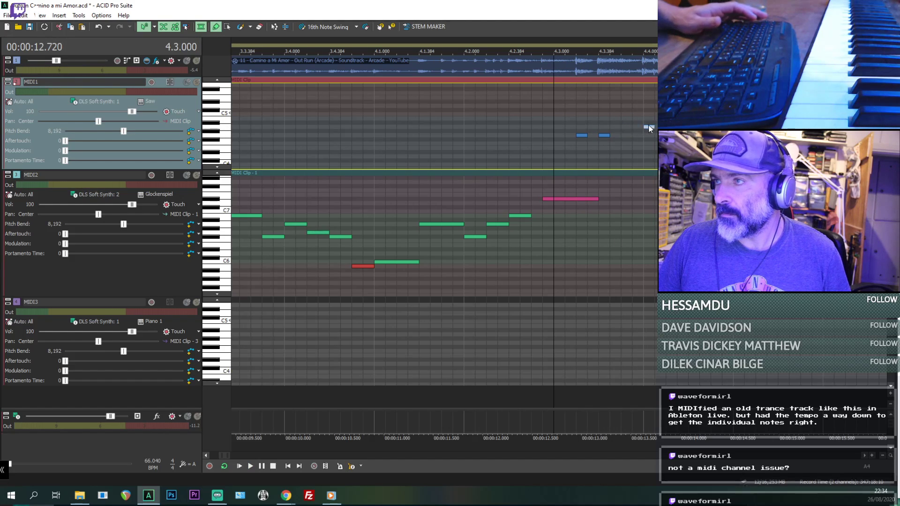
{"action": "key", "text": "space"}
{"action": "key", "text": "space"}
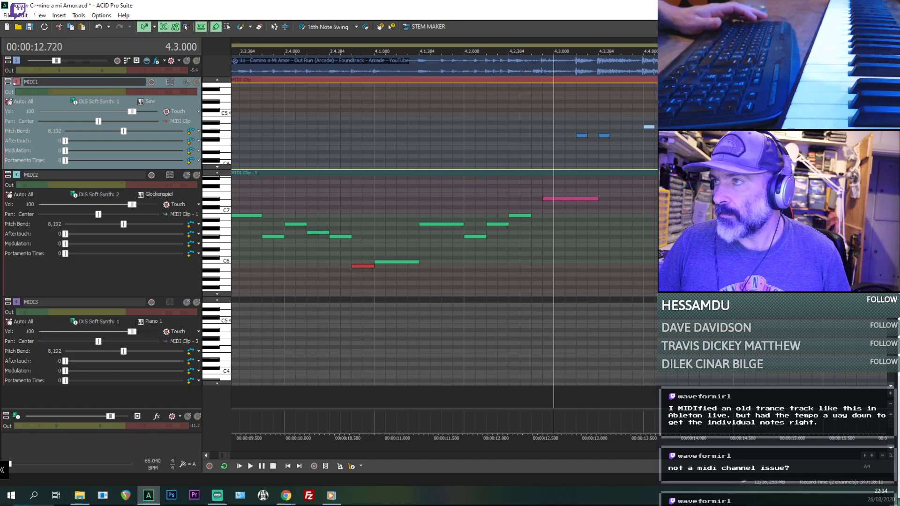
{"action": "key", "text": "space"}
{"action": "key", "text": "space"}
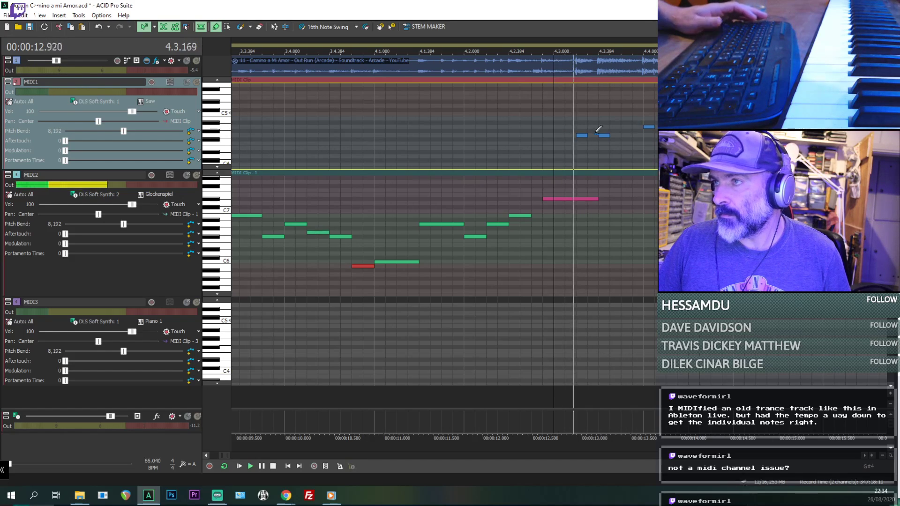
- Try a C5 note above the first G4 at 4.3.192, audition it and delete it
{"action": "left_click", "coordinate": [581, 114]}
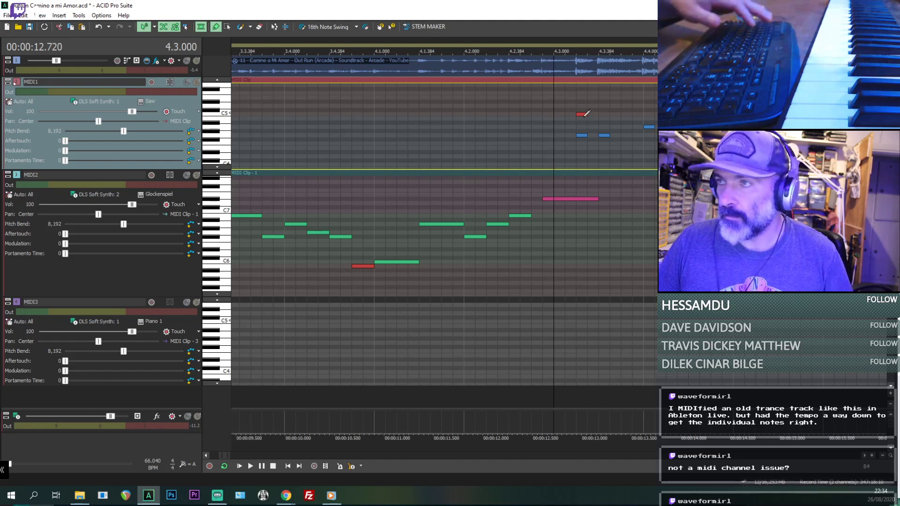
{"action": "key", "text": "space"}
{"action": "key", "text": "Delete"}
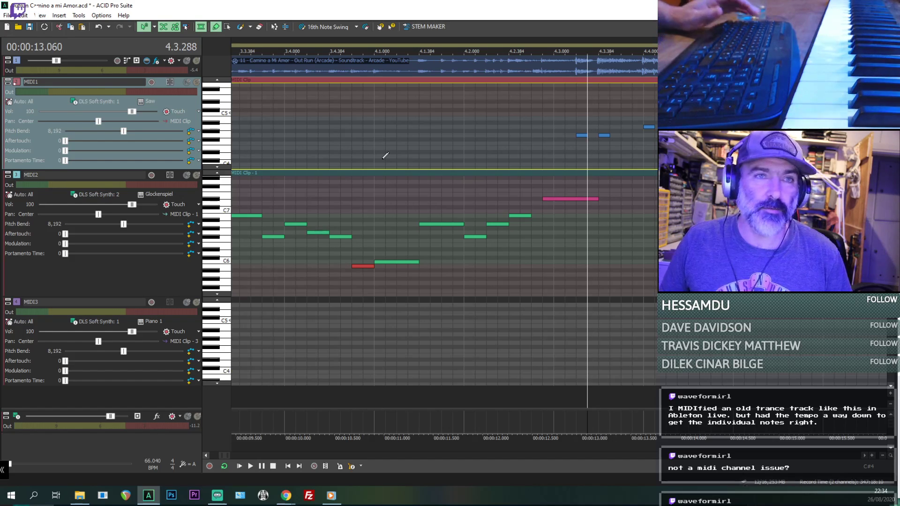
- Audition the short G4 and A4 notes against the song from 4.3.000
{"action": "left_click", "coordinate": [552, 114]}
{"action": "key", "text": "space"}
{"action": "scroll", "coordinate": [652, 214], "scroll_direction": "up", "scroll_amount": 2}
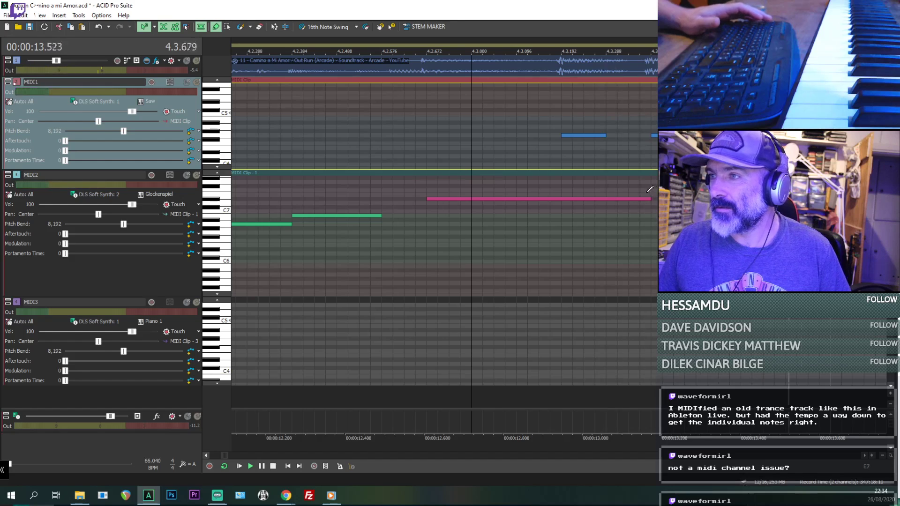
{"action": "scroll", "coordinate": [650, 190], "scroll_direction": "down", "scroll_amount": 2}
{"action": "key", "text": "space"}
- Raise the two short G4 notes an octave to G5, and move the A4 note to F#5 at 4.4.288
{"action": "left_click", "coordinate": [491, 135]}
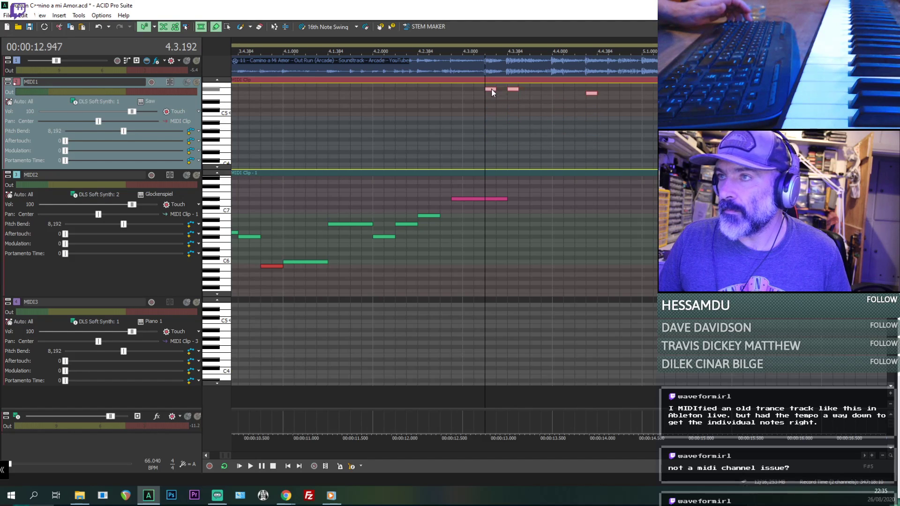
{"action": "scroll", "coordinate": [227, 138], "scroll_direction": "up", "scroll_amount": 1}
{"action": "scroll", "coordinate": [331, 137], "scroll_direction": "up", "scroll_amount": 1}
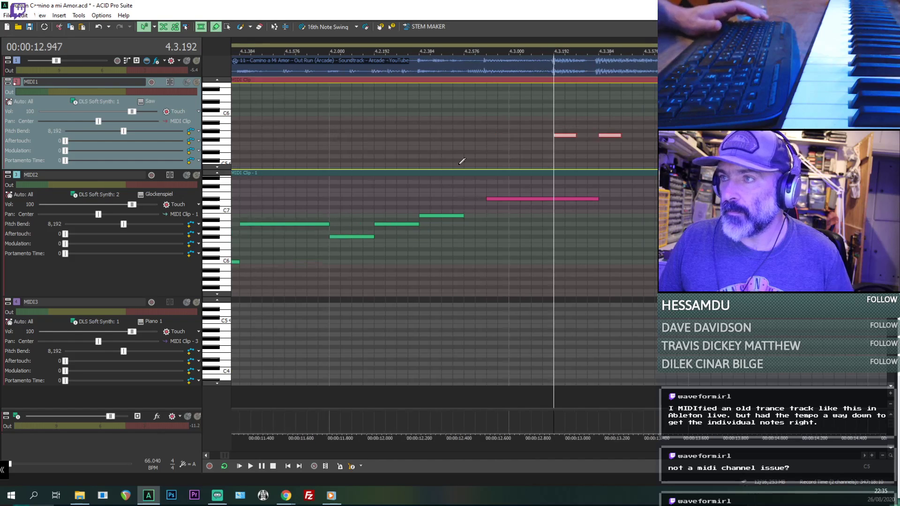
- Add short B5 notes above the G5 notes at 4.3.192 and 4.3.384, and set the playback position to 4.4.288
{"action": "key", "text": "space"}
{"action": "key", "text": "space"}
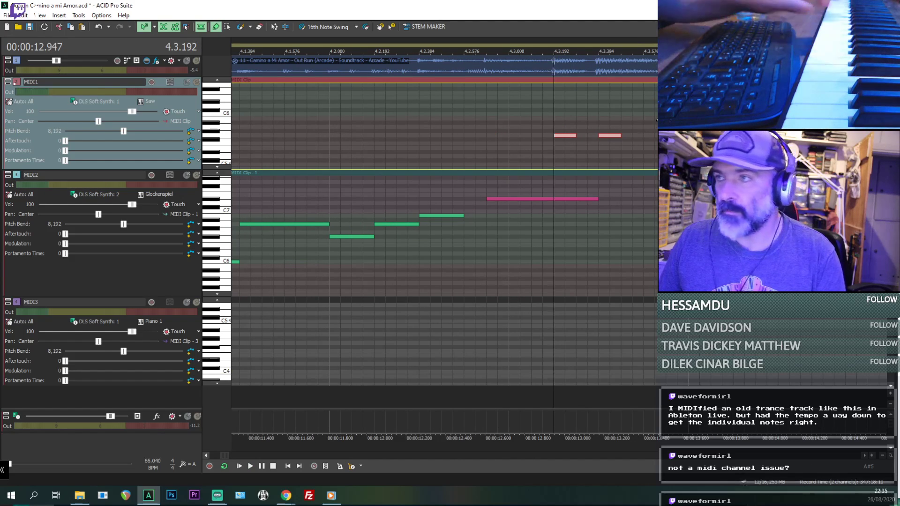
{"action": "left_click_drag", "start_coordinate": [556, 105], "coordinate": [573, 104]}
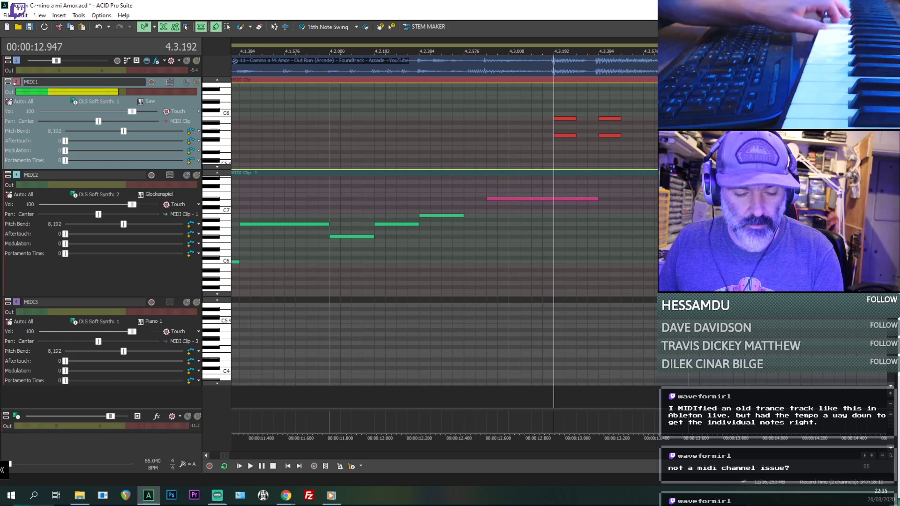
{"action": "left_click", "coordinate": [755, 119]}
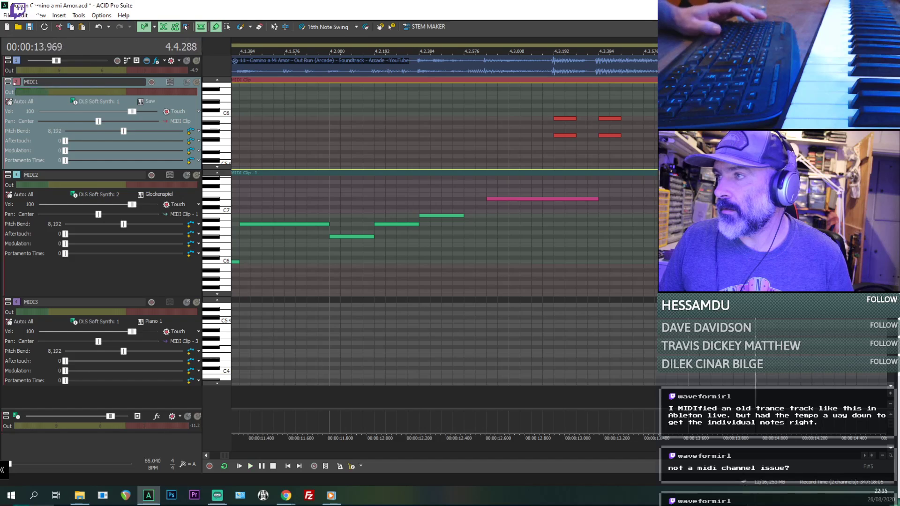
- Compare the original audio with the MIDI1 chords by muting and unmuting each track during playback
{"action": "left_click", "coordinate": [187, 61]}
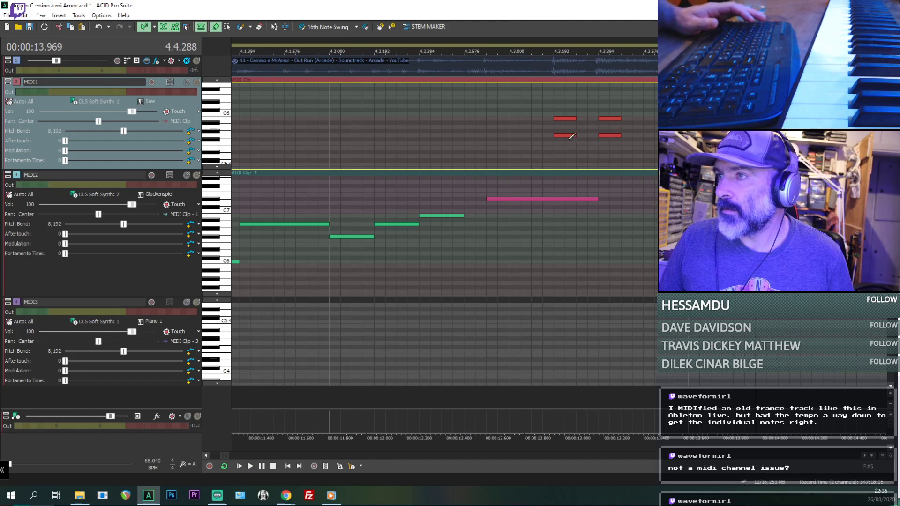
{"action": "left_click", "coordinate": [187, 63]}
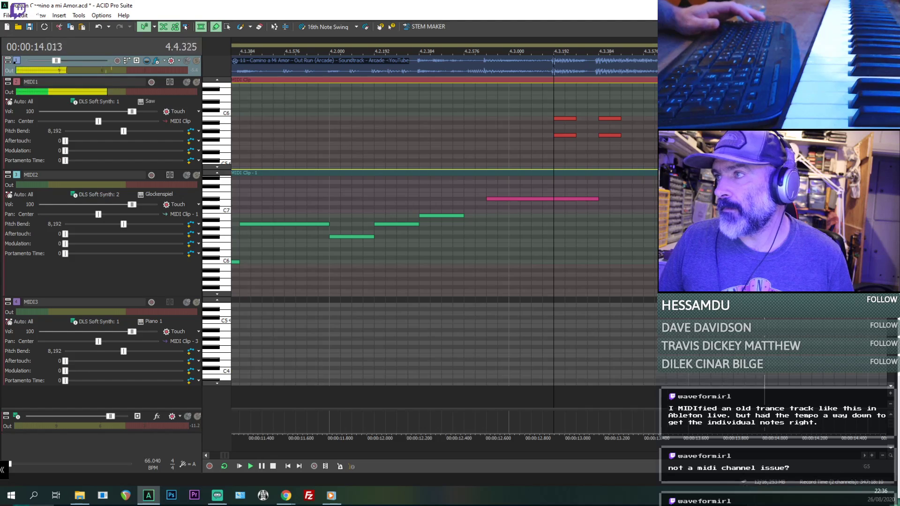
{"action": "key", "text": "space"}
{"action": "key", "text": "space"}
{"action": "left_click", "coordinate": [188, 84]}
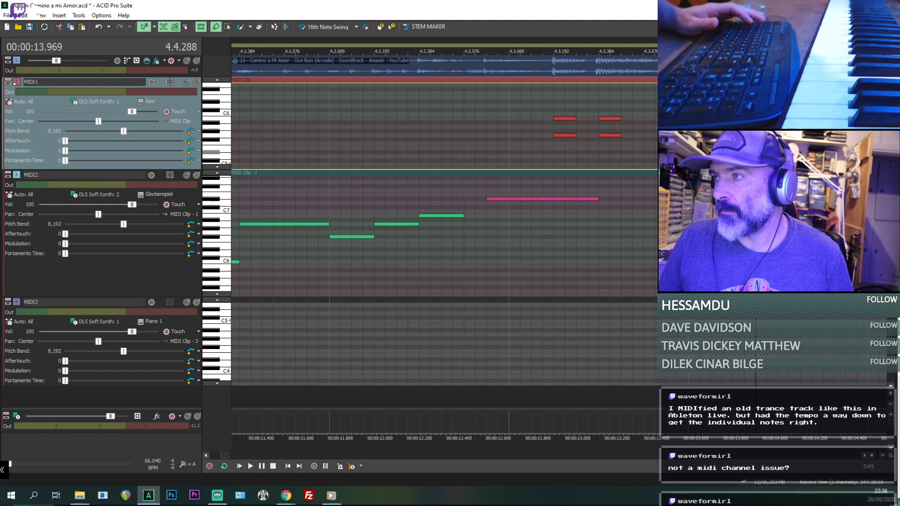
{"action": "key", "text": "space"}
{"action": "key", "text": "space"}
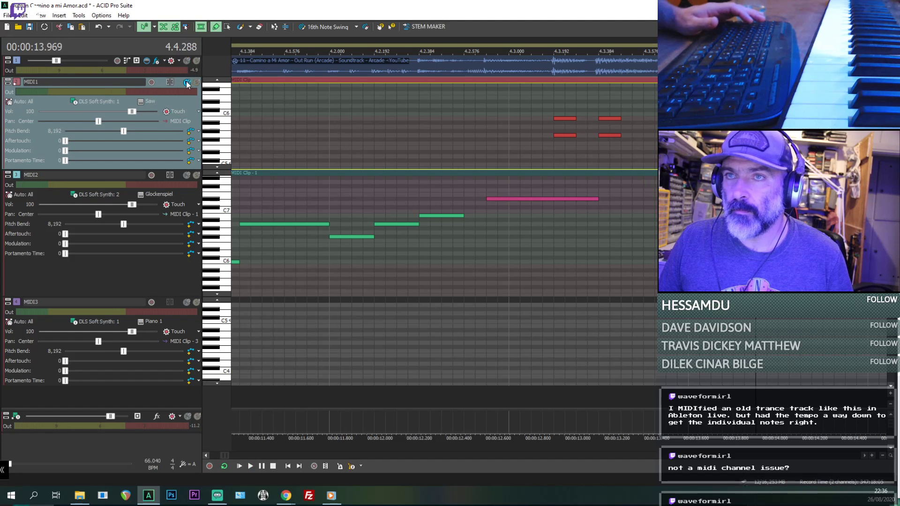
- Solo the MIDI1 track and play its chords from 4.3.144
{"action": "left_click", "coordinate": [196, 82]}
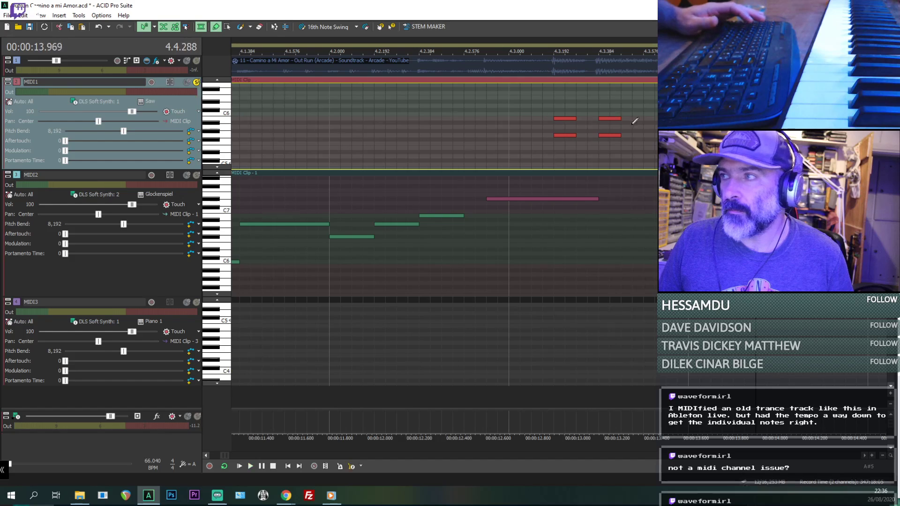
{"action": "left_click", "coordinate": [545, 150]}
{"action": "key", "text": "space"}
- Solo the beatmapped audio track instead of MIDI1, and add a short D#5 note under the chord at 4.3.192
{"action": "key", "text": "space"}
{"action": "left_click", "coordinate": [196, 60]}
{"action": "key", "text": "space"}
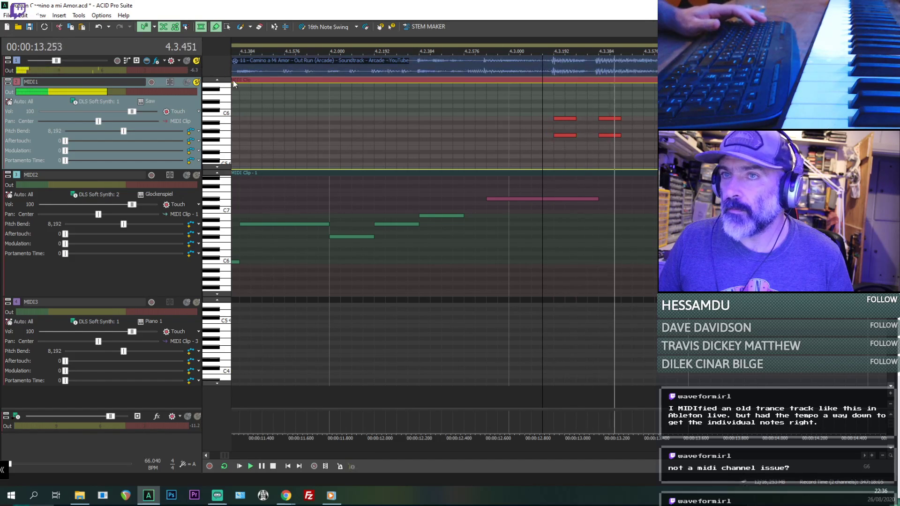
{"action": "left_click", "coordinate": [197, 82]}
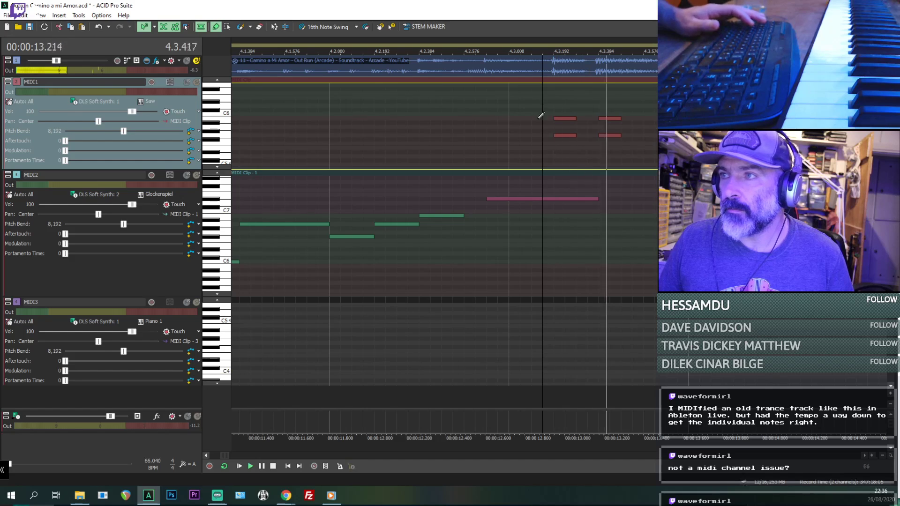
{"action": "key", "text": "space"}
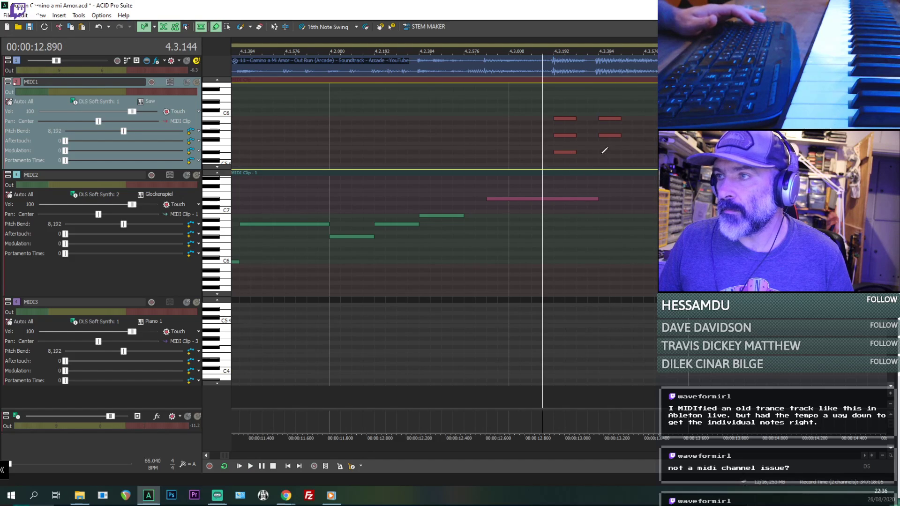
- Try a short D5 note under the second chord at 4.3.384, audition it and undo it
{"action": "left_click", "coordinate": [609, 157]}
{"action": "key", "text": "space"}
{"action": "key", "text": "space"}
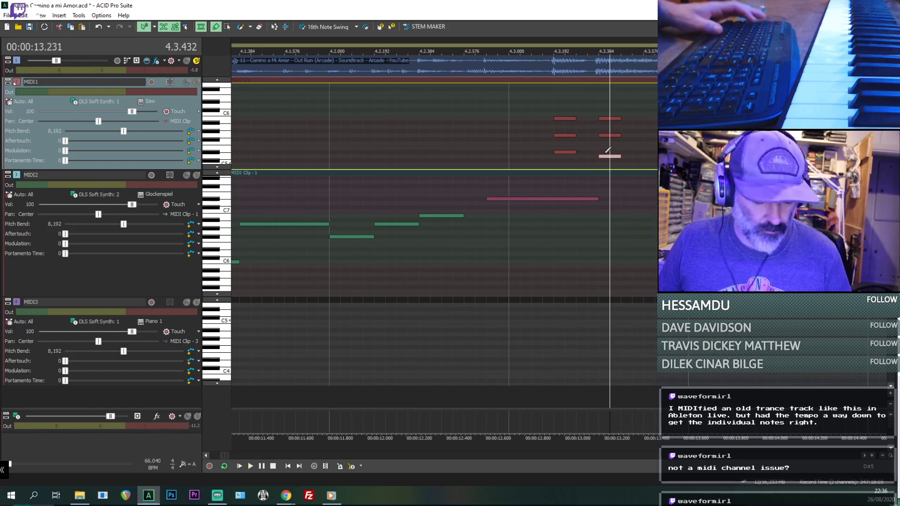
{"action": "key", "text": "ctrl+z"}
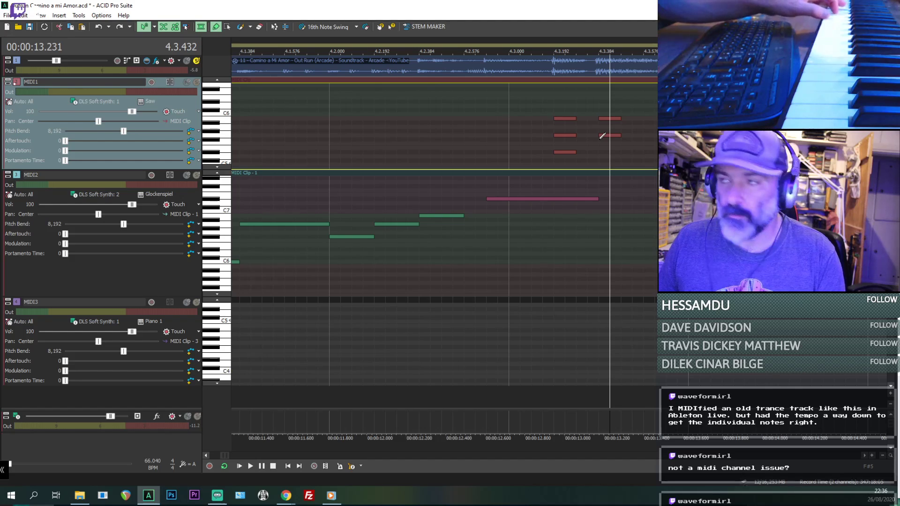
- Revoice the MIDI1 chord at 4.3.192 as B4, E5 and G5 by raising the D#5 note and replacing the B5 note
{"action": "left_click", "coordinate": [563, 153]}
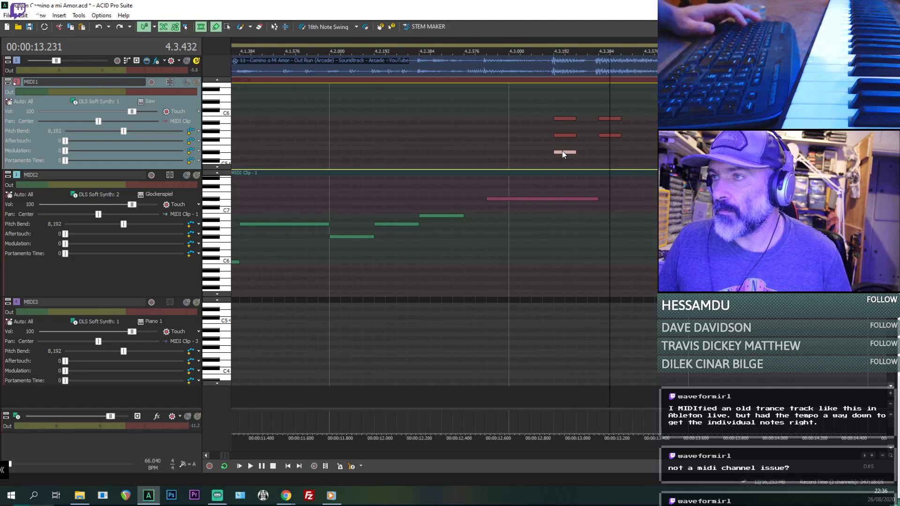
{"action": "left_click_drag", "start_coordinate": [563, 169], "coordinate": [566, 147]}
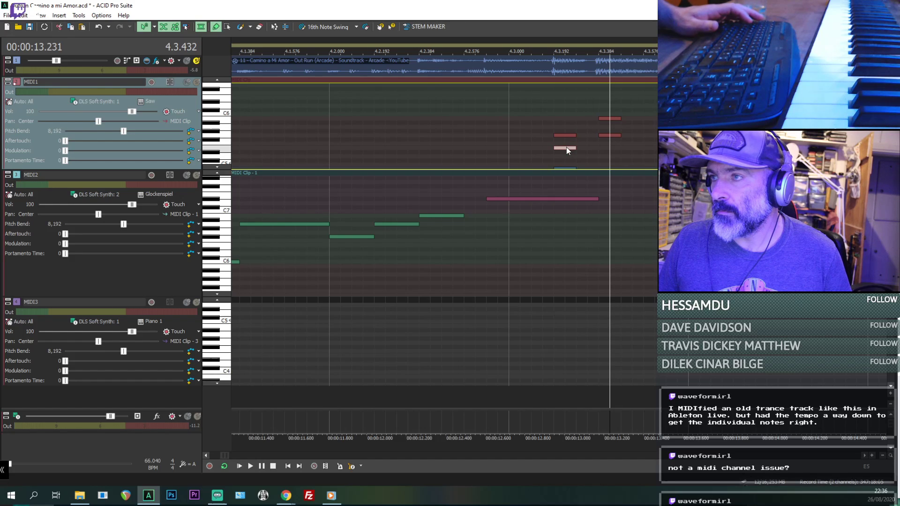
- Revoice the MIDI1 chord at 4.3.384 as B4, E5 and G5, enlarging the track height to reach the lower notes
{"action": "left_click", "coordinate": [613, 118]}
{"action": "left_click", "coordinate": [608, 165]}
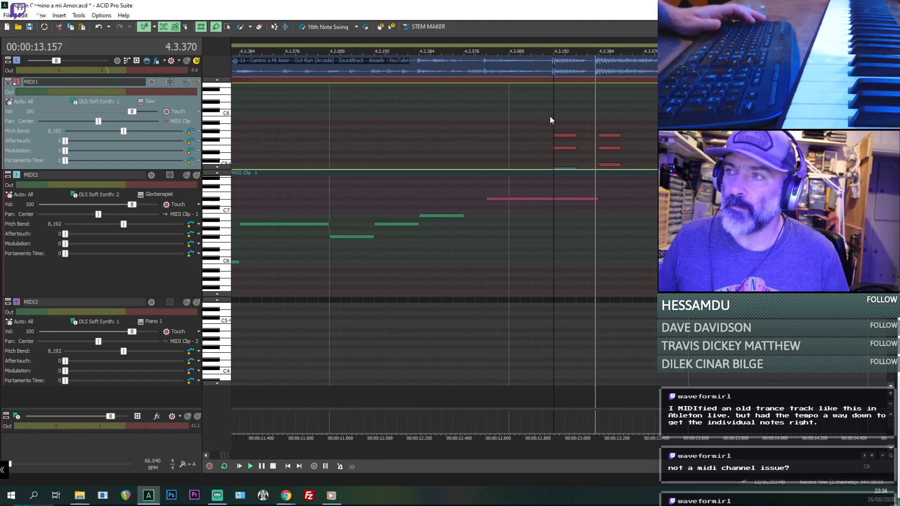
{"action": "key", "text": "space"}
{"action": "scroll", "coordinate": [239, 125], "scroll_direction": "down", "scroll_amount": 1}
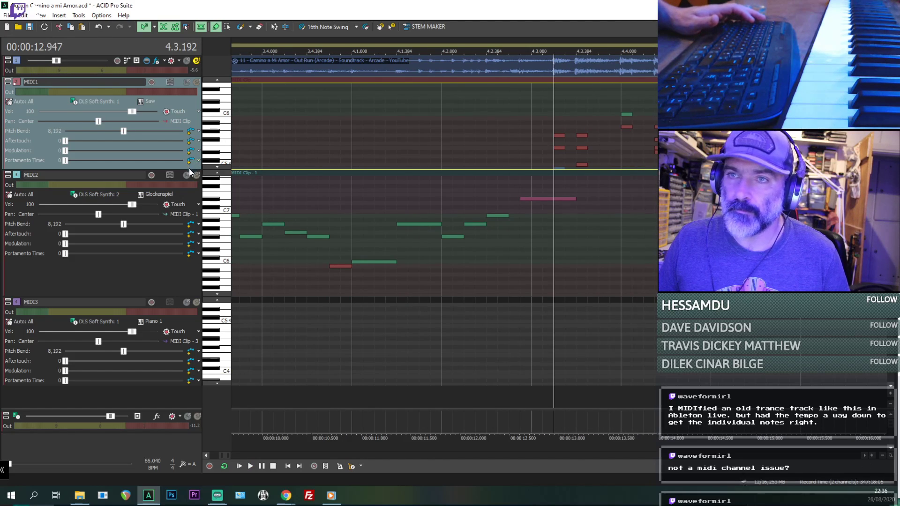
{"action": "left_click_drag", "start_coordinate": [189, 170], "coordinate": [189, 241]}
{"action": "left_click_drag", "start_coordinate": [584, 166], "coordinate": [581, 169]}
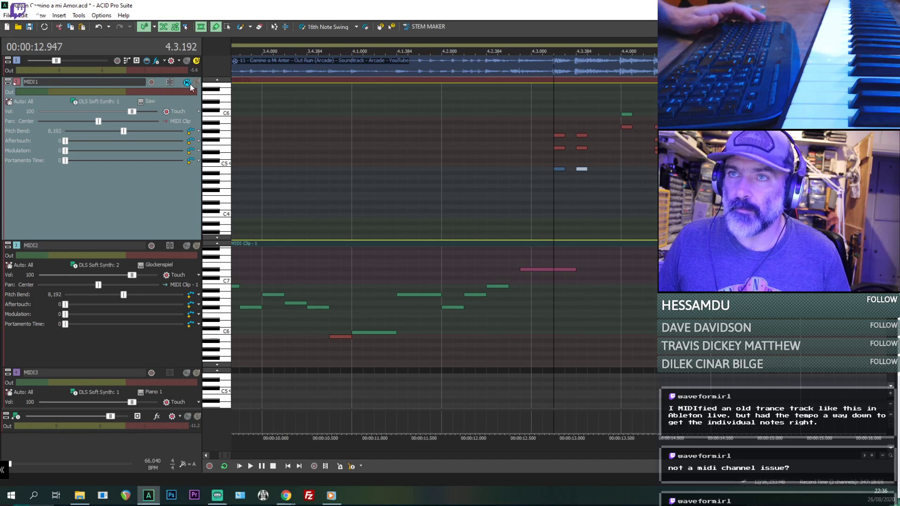
- Solo the MIDI1 track instead of the beatmapped audio and play its chords from 4.3.192
{"action": "left_click", "coordinate": [196, 83]}
{"action": "key", "text": "space"}
{"action": "left_click", "coordinate": [197, 60]}
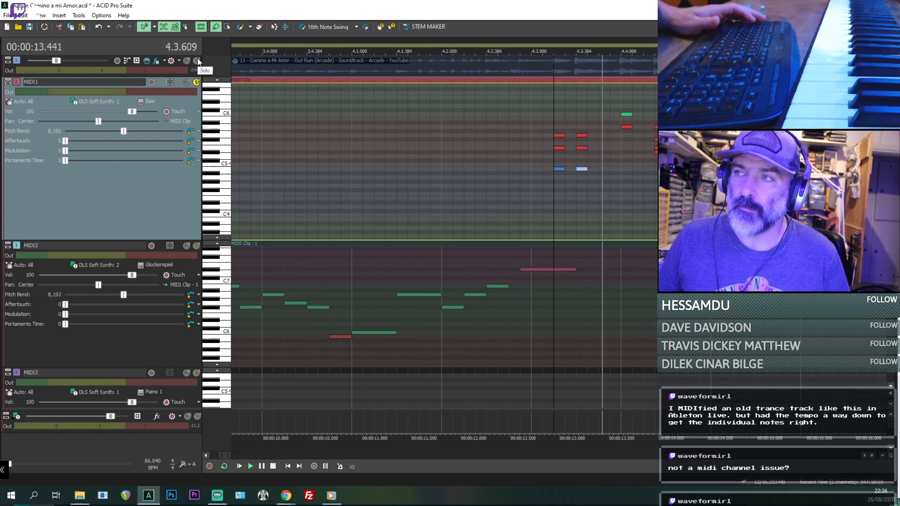
{"action": "key", "text": "space"}
- Revoice the MIDI1 chord at 4.4.000 as C5, F#5 and A5 and audition it
{"action": "left_click_drag", "start_coordinate": [624, 126], "coordinate": [625, 163]}
{"action": "key", "text": "space"}
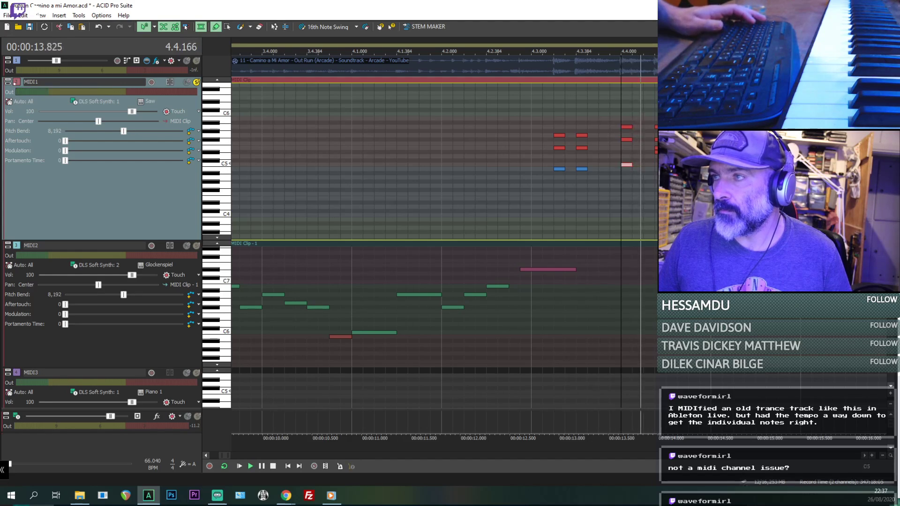
{"action": "key", "text": "space"}
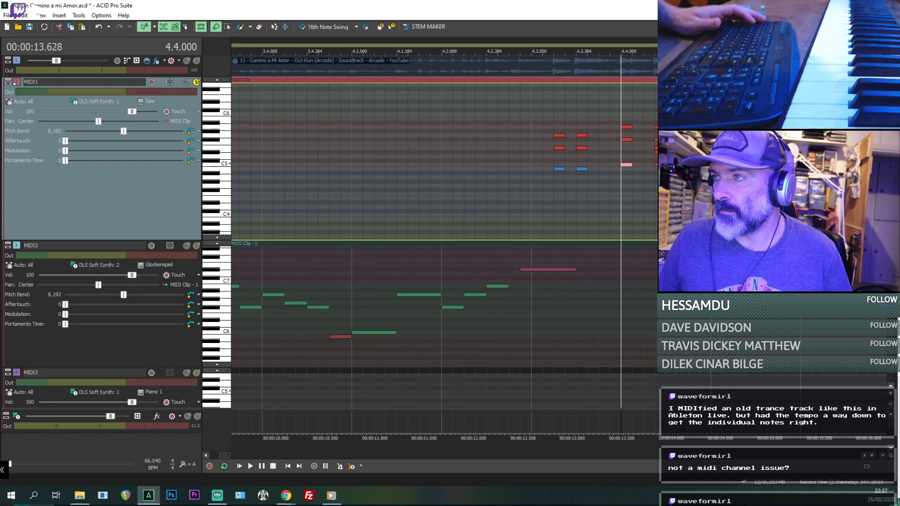
- Set the lowest note of the MIDI1 chord at 4.4.288 to B4 and play the chord passage from 4.3.000
{"action": "key", "text": "space"}
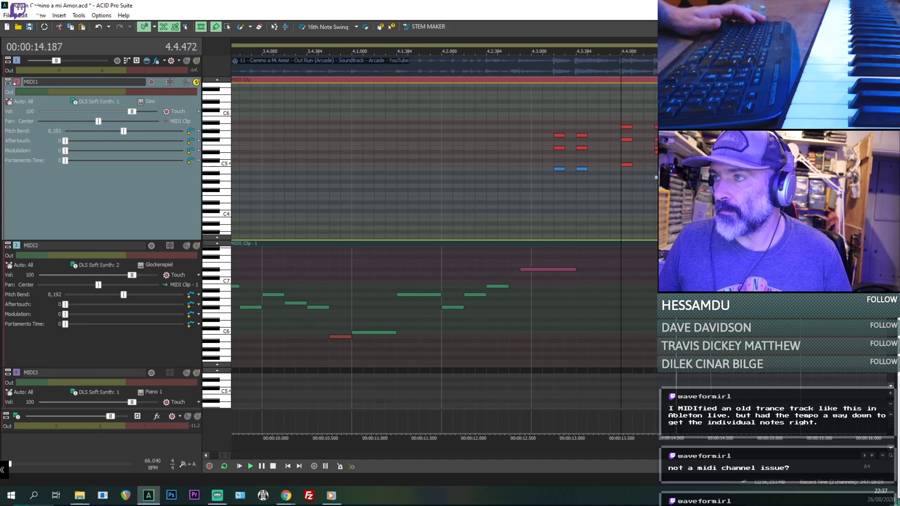
{"action": "key", "text": "space"}
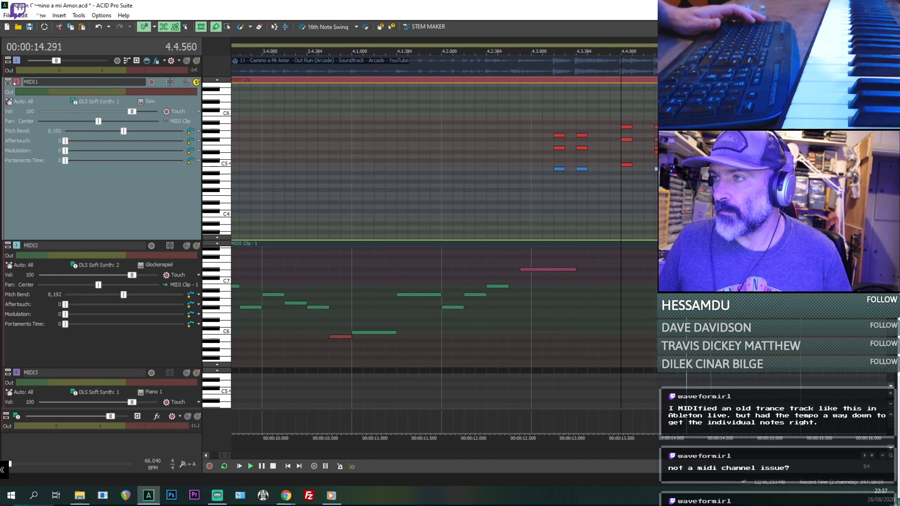
{"action": "left_click", "coordinate": [531, 175]}
{"action": "key", "text": "space"}
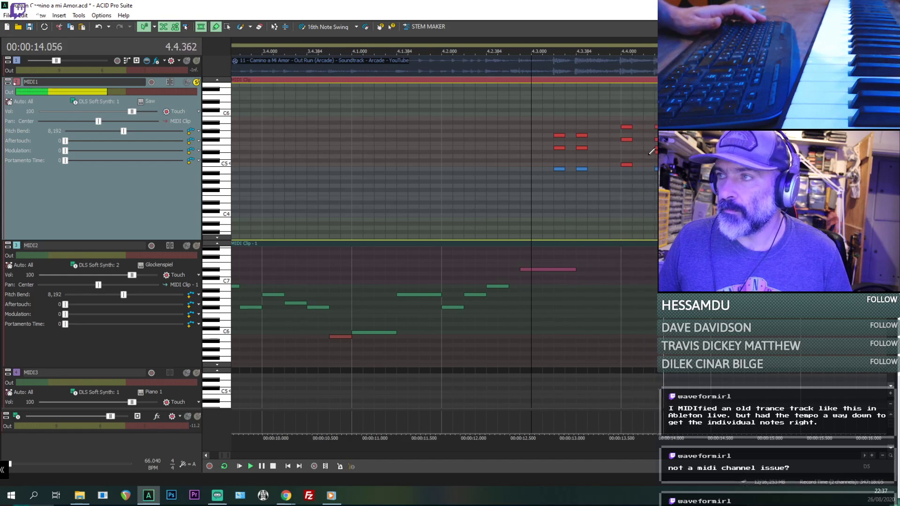
{"action": "key", "text": "space"}
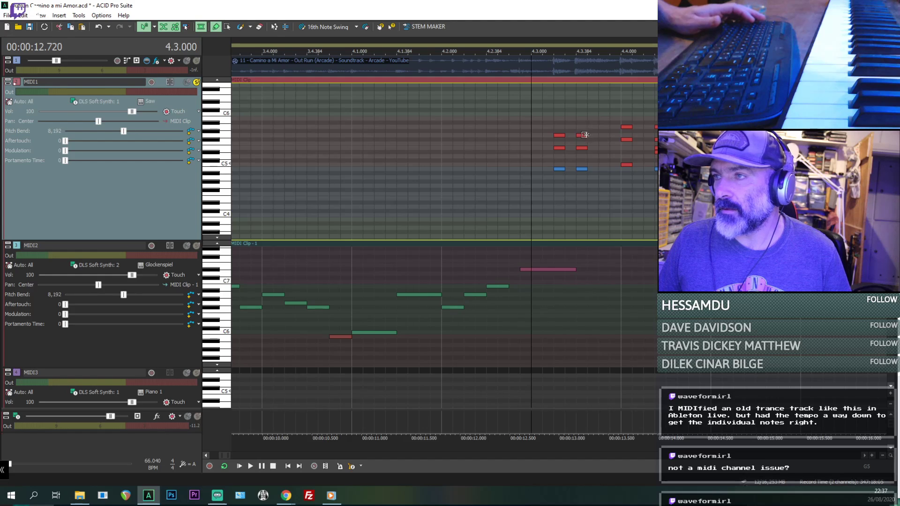
- Lengthen the notes of the MIDI1 chords at 4.3.384 and 4.4.000 to about 192 ticks
{"action": "left_click", "coordinate": [586, 149]}
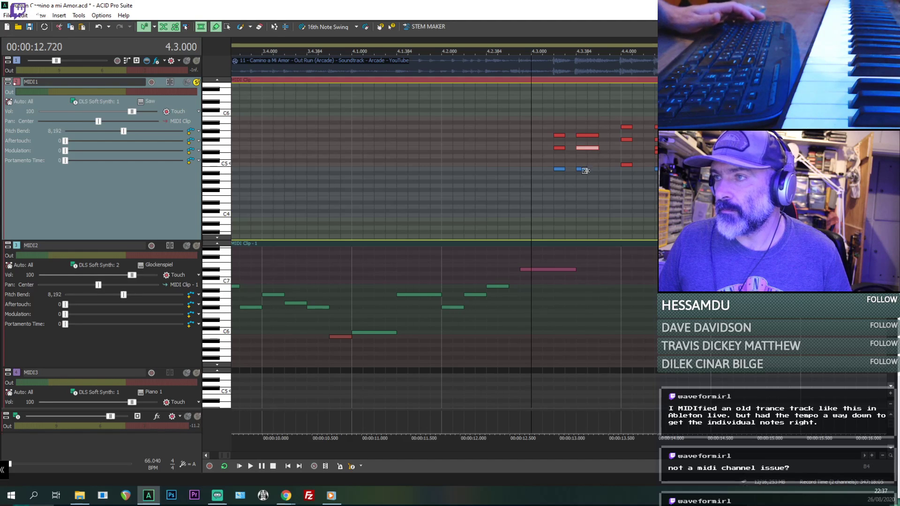
{"action": "left_click", "coordinate": [632, 127]}
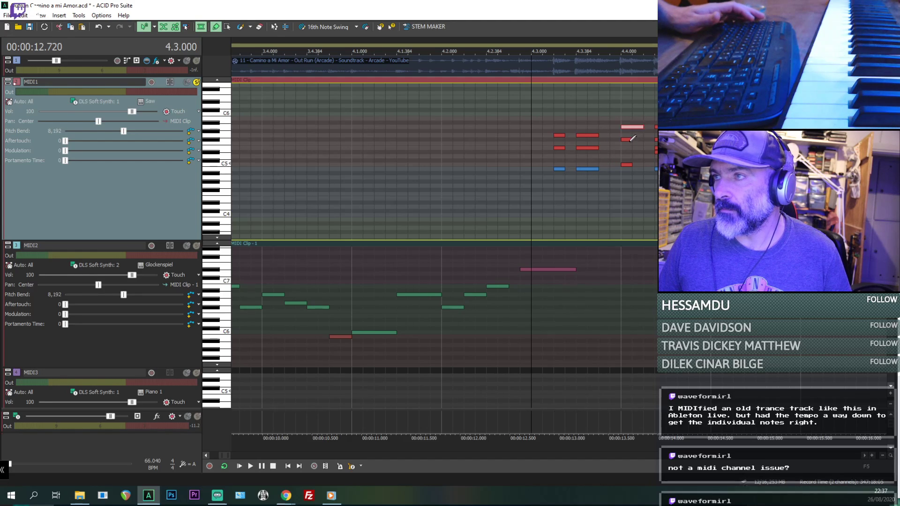
{"action": "left_click", "coordinate": [628, 164]}
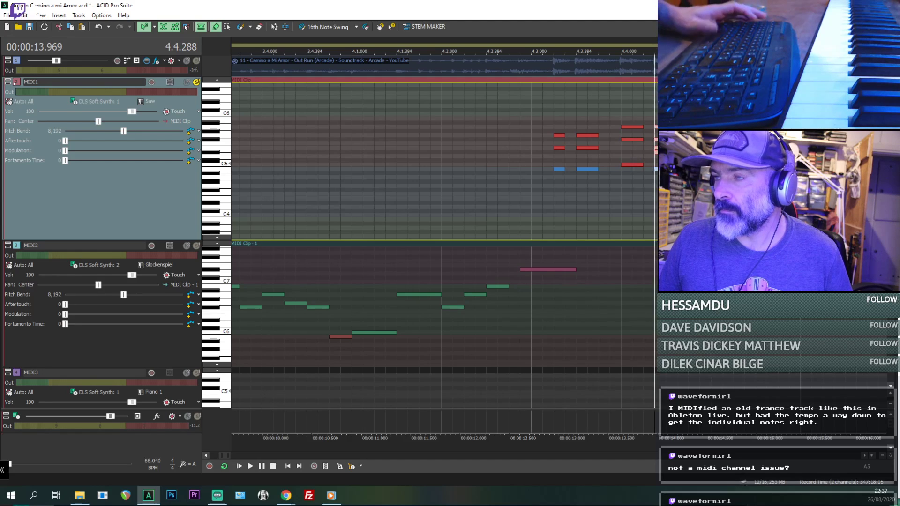
- Solo the beatmapped audio together with MIDI1 and compare them by playing from 4.4.288
{"action": "left_click", "coordinate": [197, 82]}
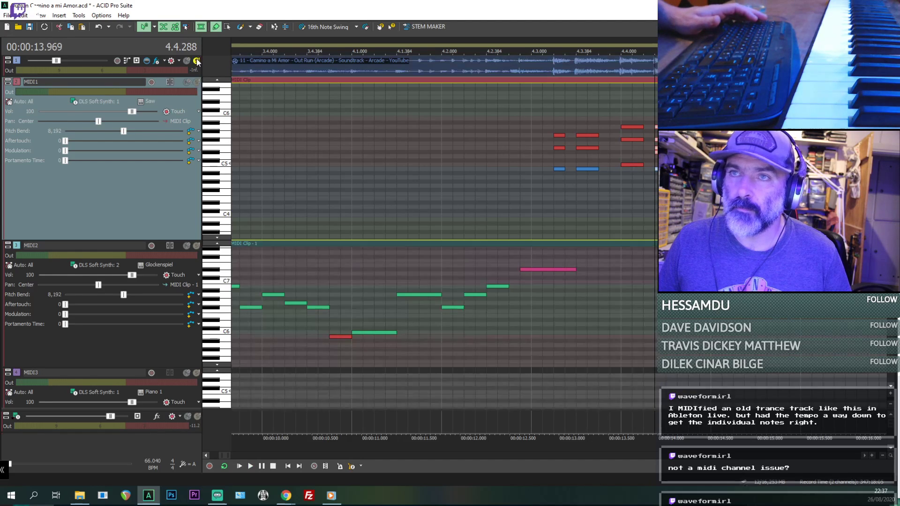
{"action": "left_click", "coordinate": [196, 61]}
{"action": "key", "text": "space"}
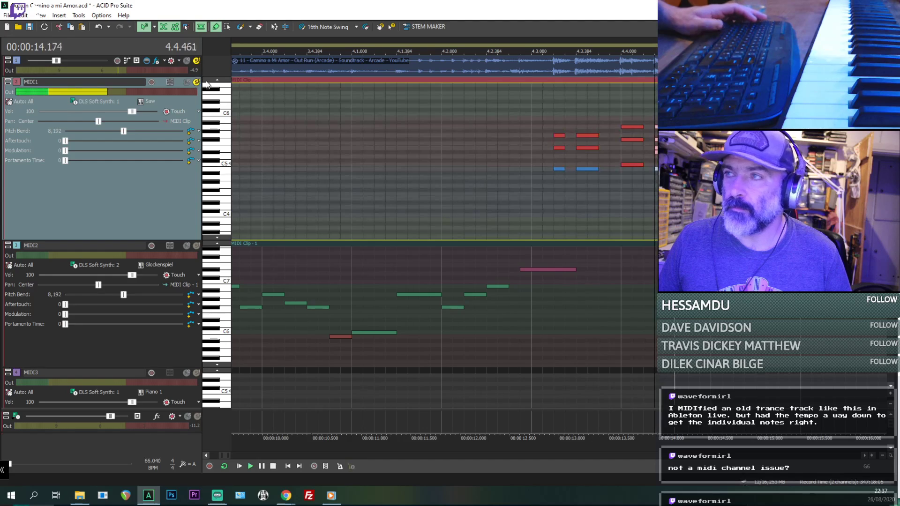
{"action": "key", "text": "space"}
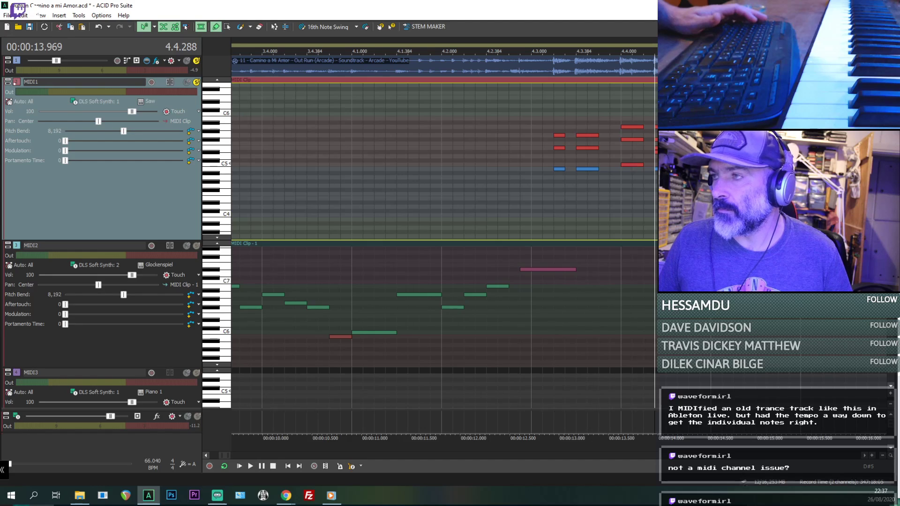
{"action": "key", "text": "space"}
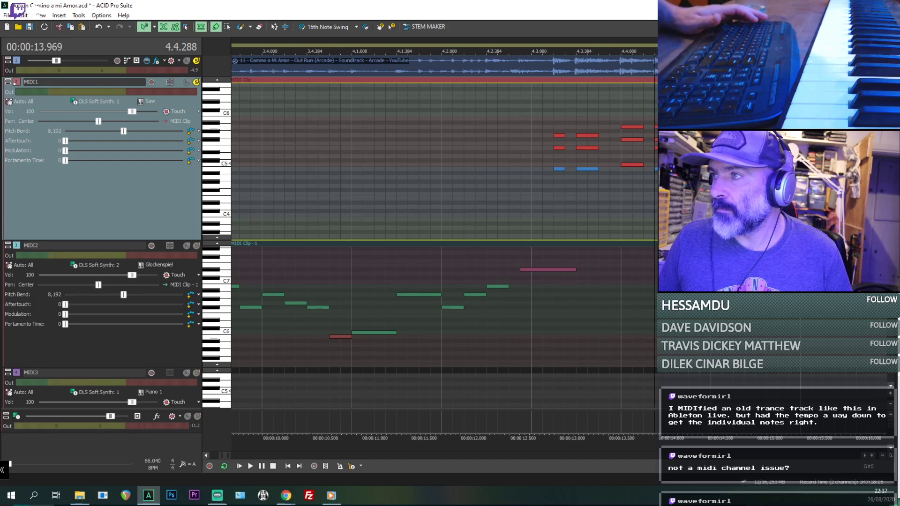
- Take the beatmapped audio out of solo and lengthen the MIDI1 chord at 4.3.384 to about 288 ticks
{"action": "left_click", "coordinate": [197, 61]}
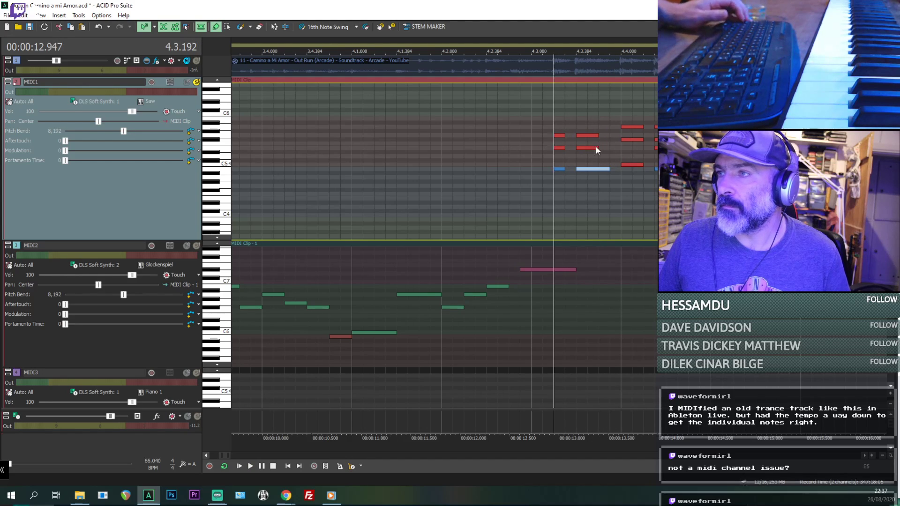
{"action": "left_click", "coordinate": [597, 148]}
{"action": "left_click_drag", "start_coordinate": [596, 136], "coordinate": [610, 137]}
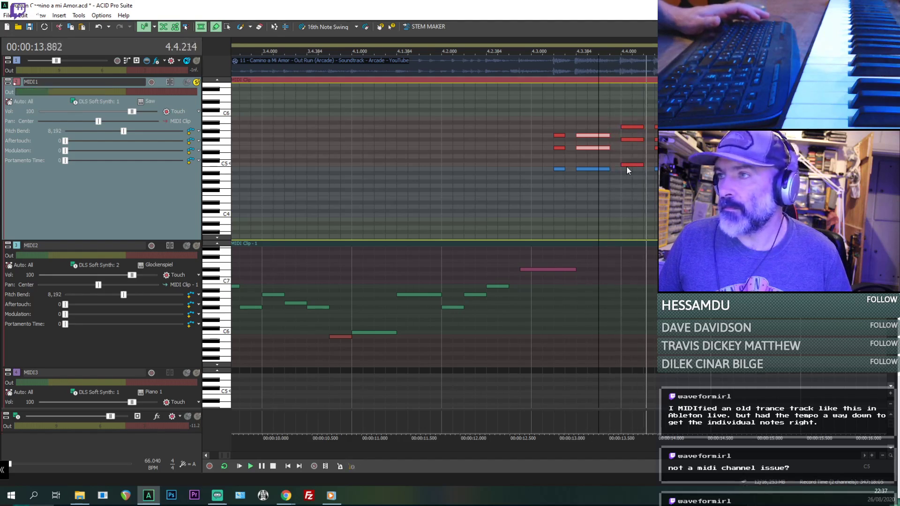
- Clear the MIDI1 solo, mute and unmute MIDI1 to compare it with the original audio, and play all tracks together
{"action": "left_click", "coordinate": [187, 82]}
{"action": "left_click", "coordinate": [186, 60]}
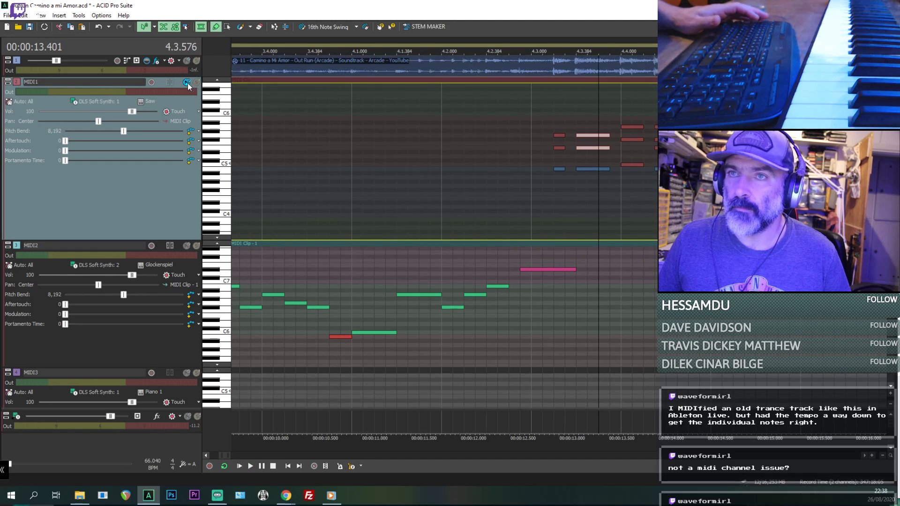
{"action": "left_click", "coordinate": [187, 83]}
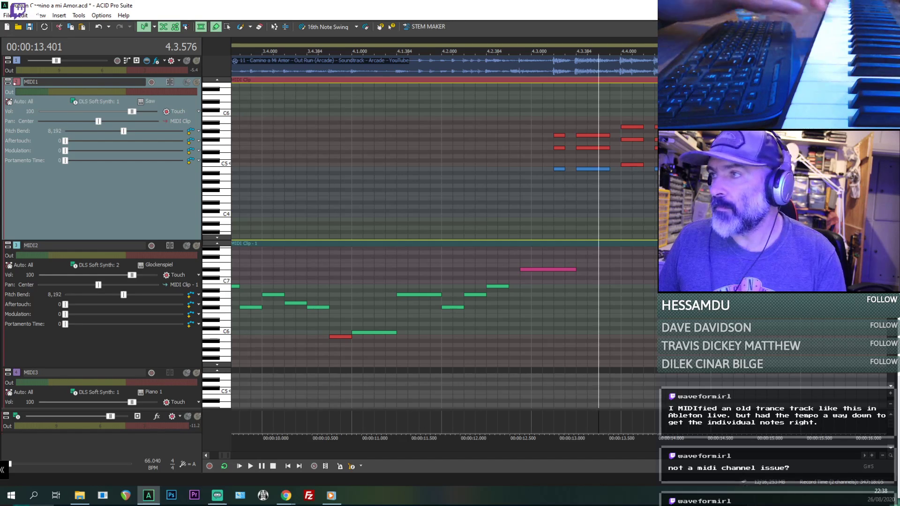
{"action": "key", "text": "space"}
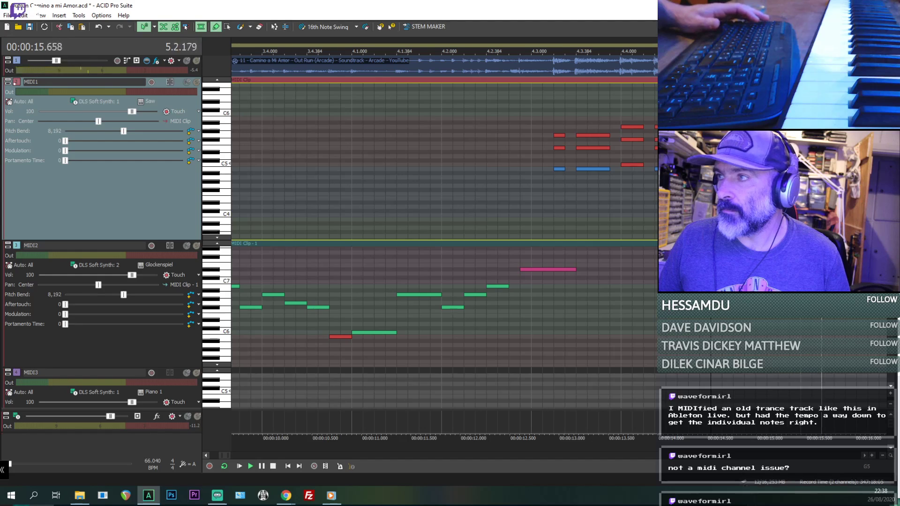
{"action": "scroll", "coordinate": [583, 136], "scroll_direction": "down", "scroll_amount": 1}
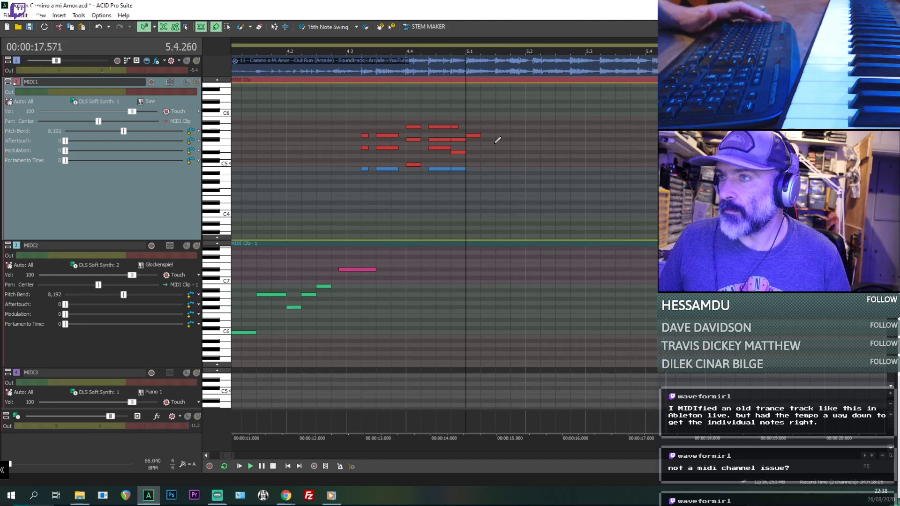
{"action": "key", "text": "space"}
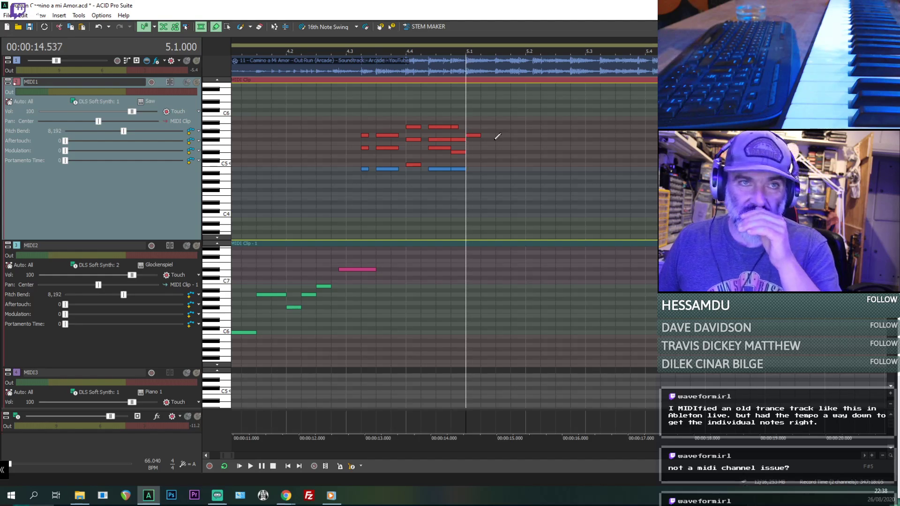
{"action": "scroll", "coordinate": [505, 115], "scroll_direction": "up", "scroll_amount": 1}
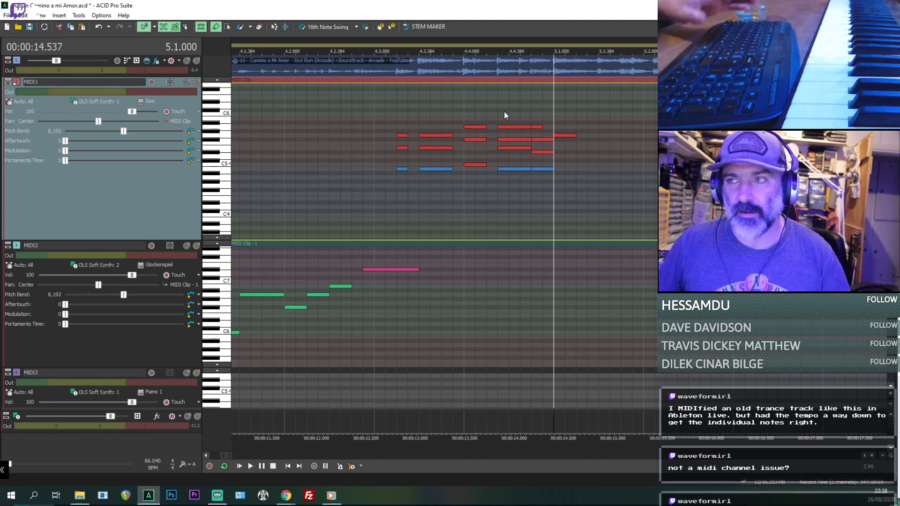
- Play all tracks from 4.3.192 and compare the MIDI1 chords with the original audio
{"action": "left_click", "coordinate": [396, 206]}
{"action": "scroll", "coordinate": [394, 209], "scroll_direction": "down", "scroll_amount": 1}
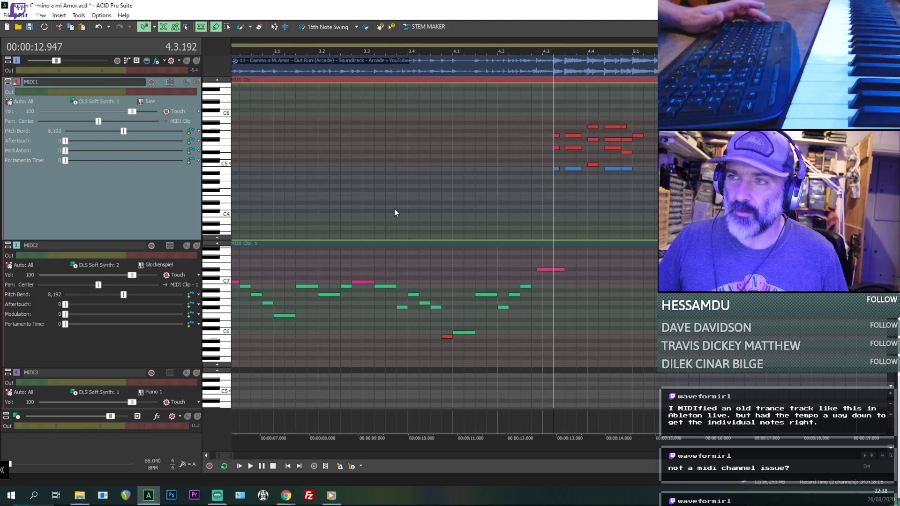
{"action": "key", "text": "space"}
{"action": "scroll", "coordinate": [395, 209], "scroll_direction": "up", "scroll_amount": 3}
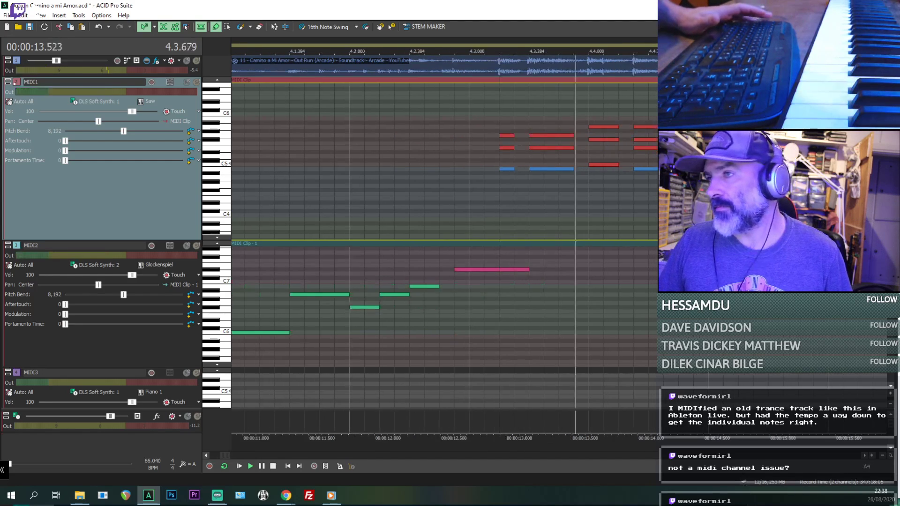
{"action": "scroll", "coordinate": [395, 210], "scroll_direction": "down", "scroll_amount": 2}
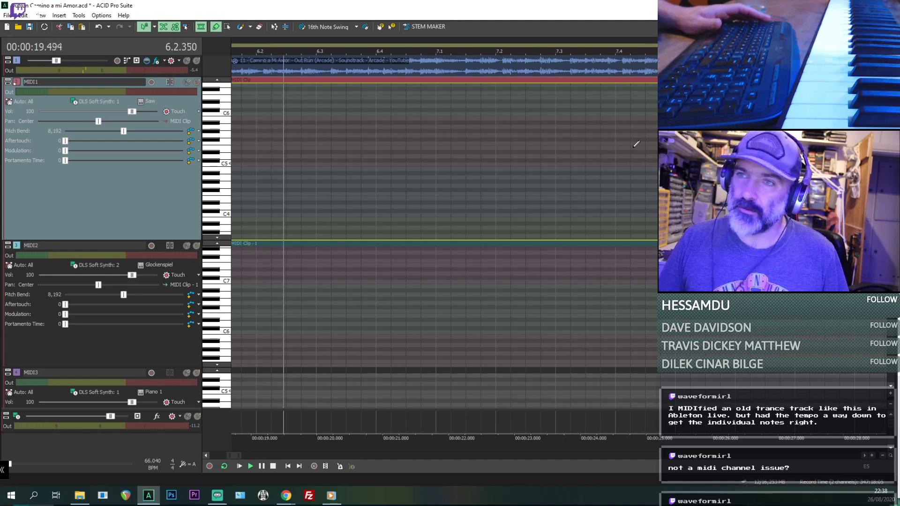
{"action": "key", "text": "space"}
{"action": "scroll", "coordinate": [402, 191], "scroll_direction": "down", "scroll_amount": 1}
{"action": "scroll", "coordinate": [402, 191], "scroll_direction": "up", "scroll_amount": 2}
{"action": "key", "text": "space"}
{"action": "scroll", "coordinate": [652, 192], "scroll_direction": "down", "scroll_amount": 2}
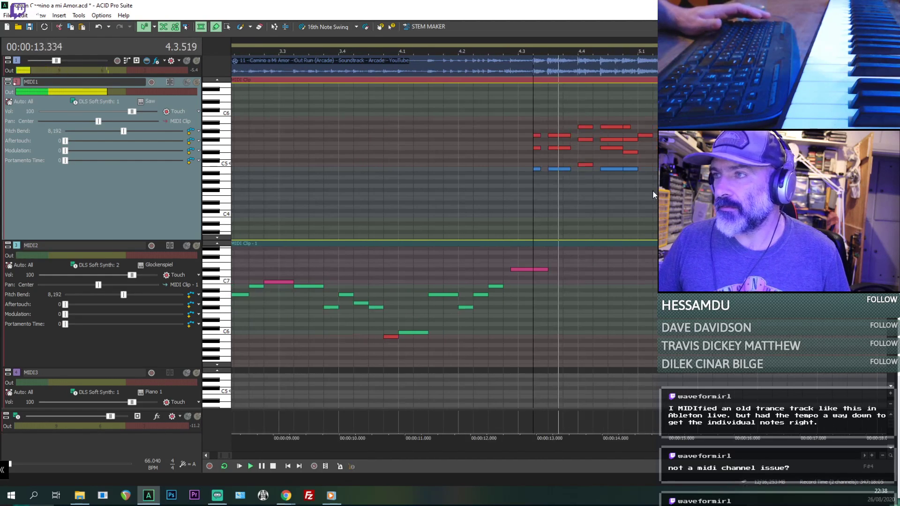
{"action": "scroll", "coordinate": [592, 190], "scroll_direction": "up", "scroll_amount": 3}
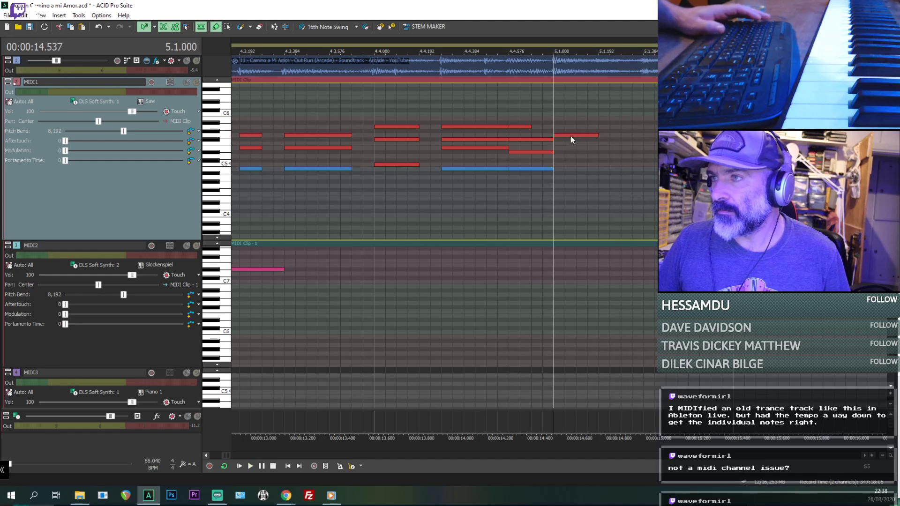
- Listen to the passage at 5.1.000 and add an E5 note of about 192 ticks under the MIDI1 G5 note there
{"action": "key", "text": "space"}
{"action": "key", "text": "space"}
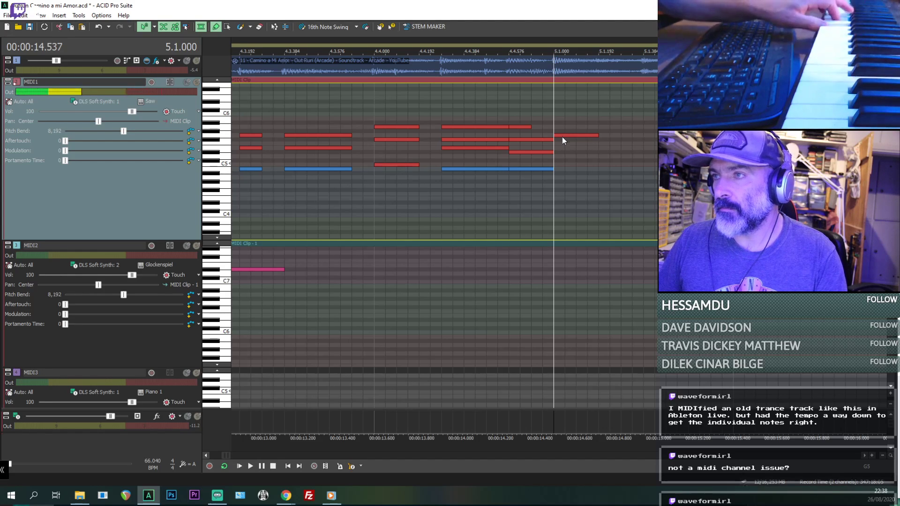
{"action": "key", "text": "space"}
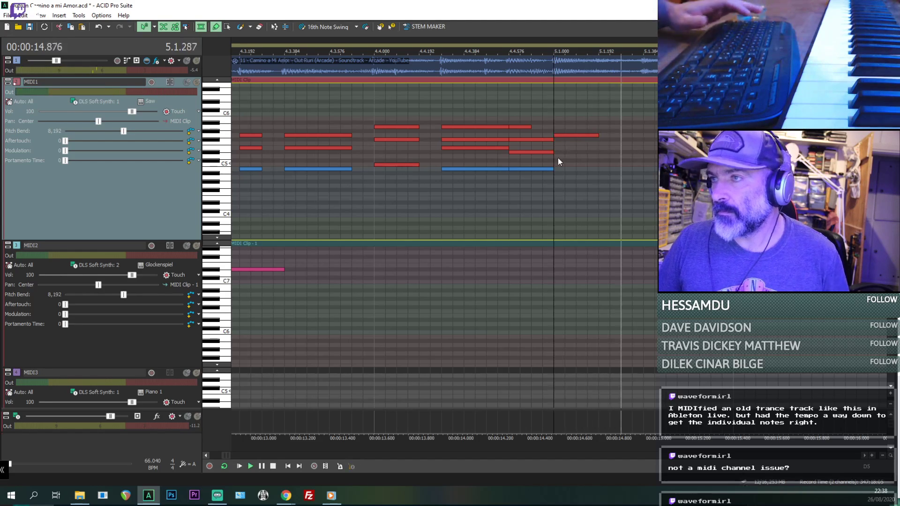
{"action": "key", "text": "space"}
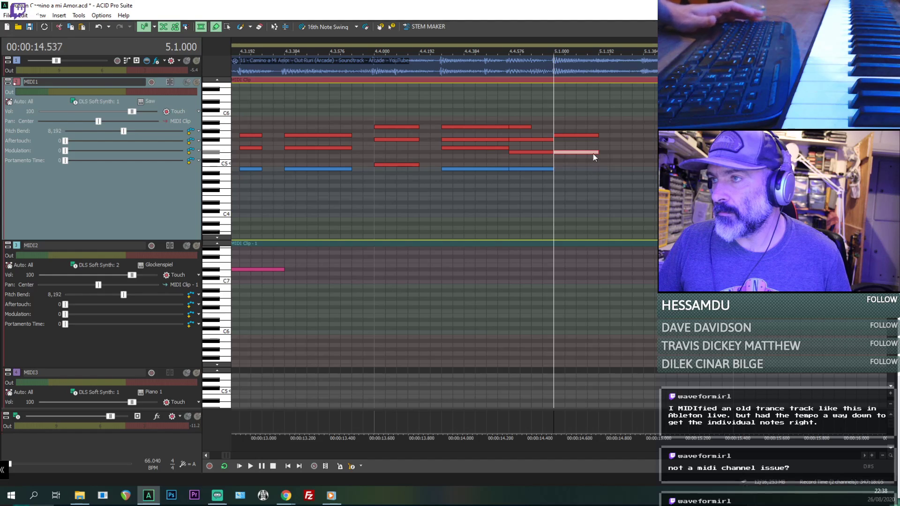
{"action": "left_click_drag", "start_coordinate": [593, 152], "coordinate": [593, 148]}
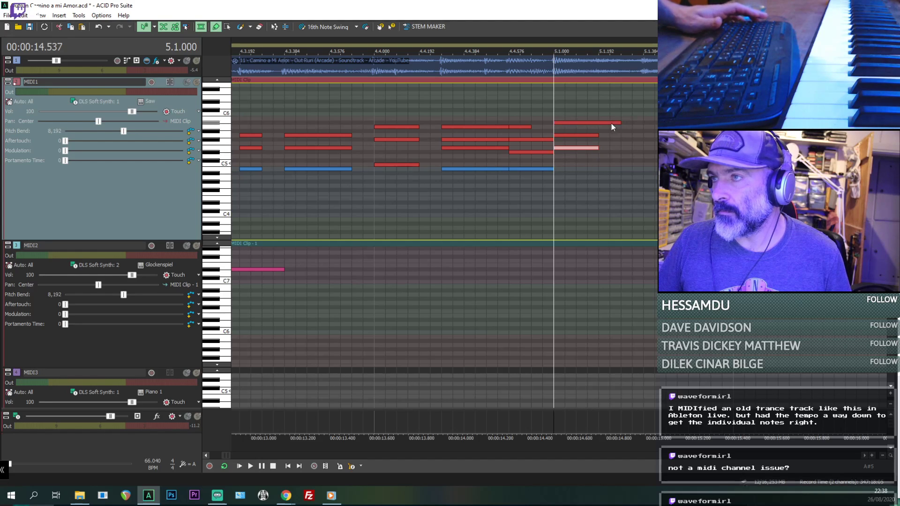
- Add a B5 note of about 144 ticks at the top of the MIDI1 chord at 5.1.000 and audition the chord
{"action": "left_click_drag", "start_coordinate": [600, 114], "coordinate": [588, 118]}
{"action": "key", "text": "space"}
{"action": "key", "text": "space"}
{"action": "key", "text": "space"}
{"action": "key", "text": "space"}
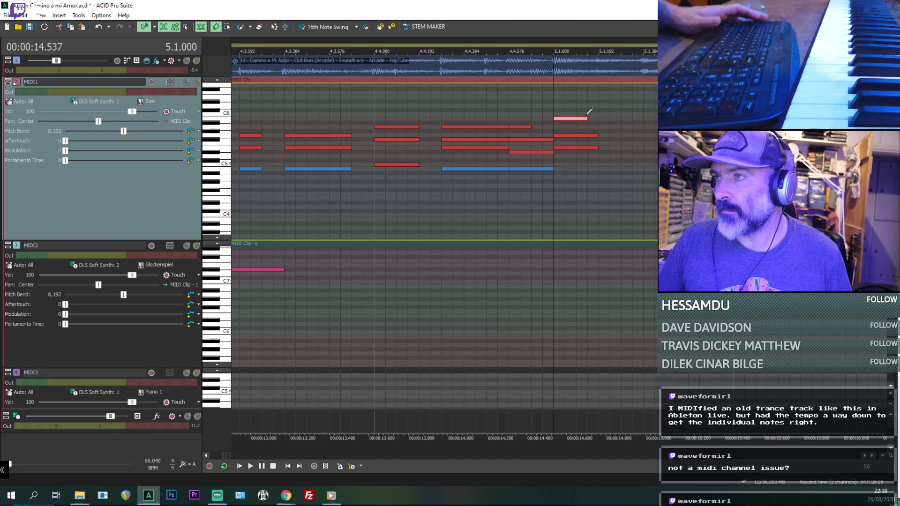
- Lengthen the E5, G5 and B5 chord notes at 5.1.000 on MIDI1 to about 384 ticks and audition the chord
{"action": "left_click", "coordinate": [582, 148]}
{"action": "left_click", "coordinate": [587, 135], "text": "ctrl"}
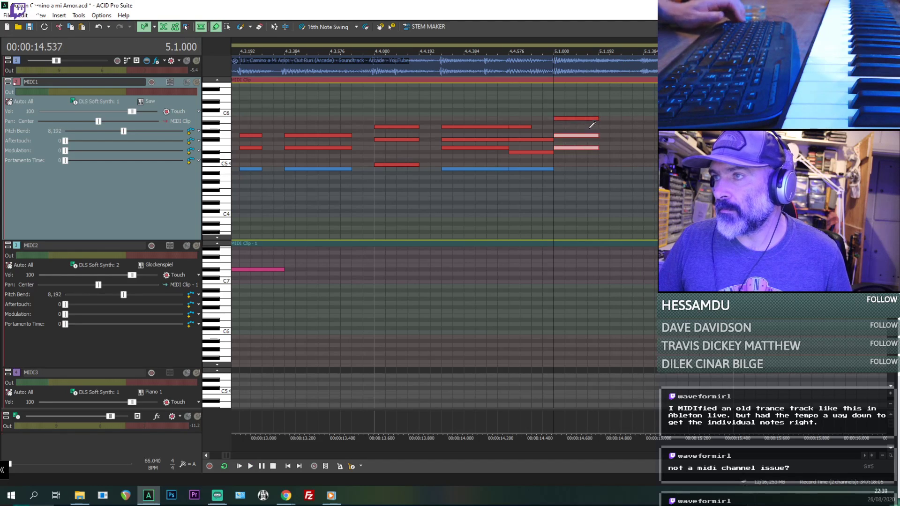
{"action": "left_click", "coordinate": [592, 119], "text": "ctrl"}
{"action": "left_click_drag", "start_coordinate": [597, 119], "coordinate": [645, 125]}
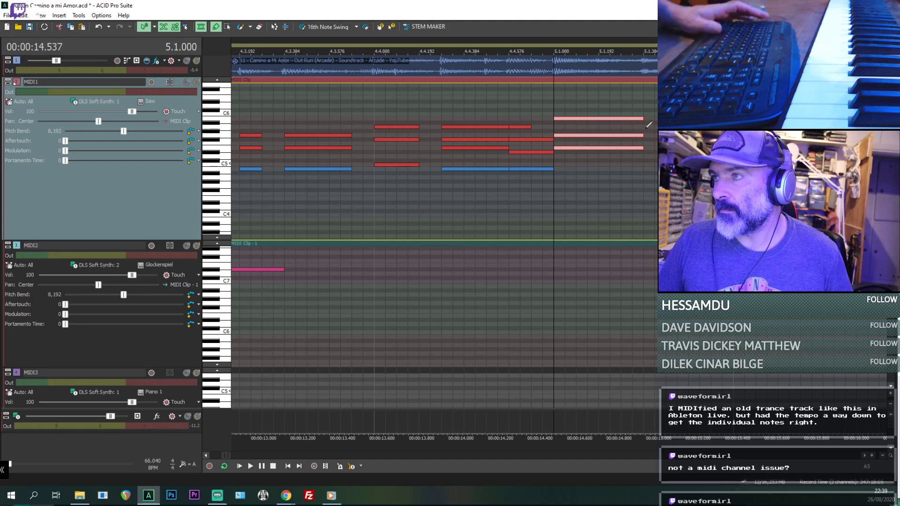
{"action": "key", "text": "space"}
{"action": "key", "text": "space"}
{"action": "key", "text": "space"}
{"action": "key", "text": "space"}
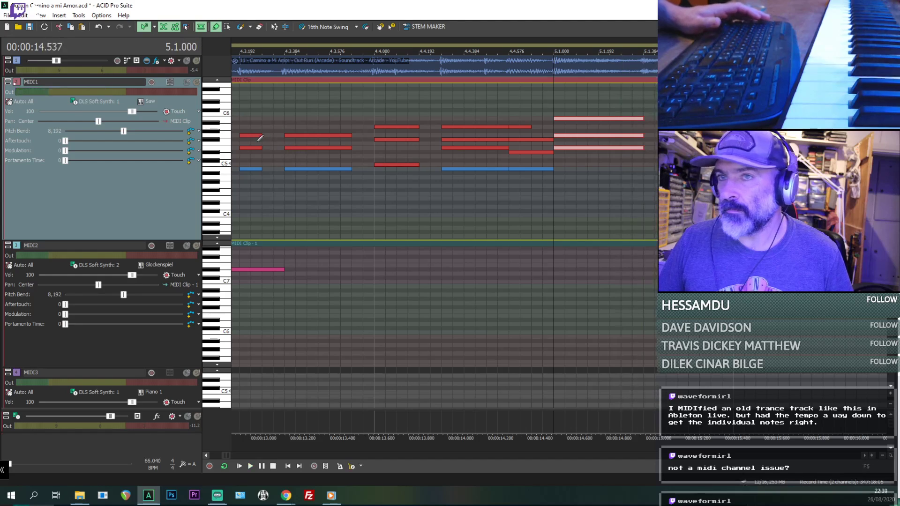
{"action": "scroll", "coordinate": [261, 137], "scroll_direction": "up", "scroll_amount": 3}
{"action": "key", "text": "space"}
{"action": "key", "text": "space"}
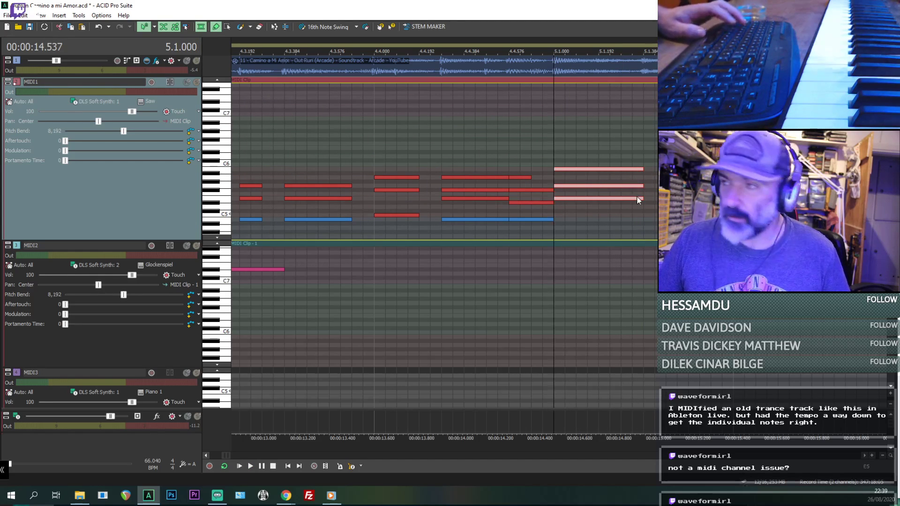
- Paste a copy of the MIDI1 chord at 5.1.384 and raise it to B5, D6 and F#6
{"action": "left_click", "coordinate": [637, 198]}
{"action": "key", "text": "ctrl+v"}
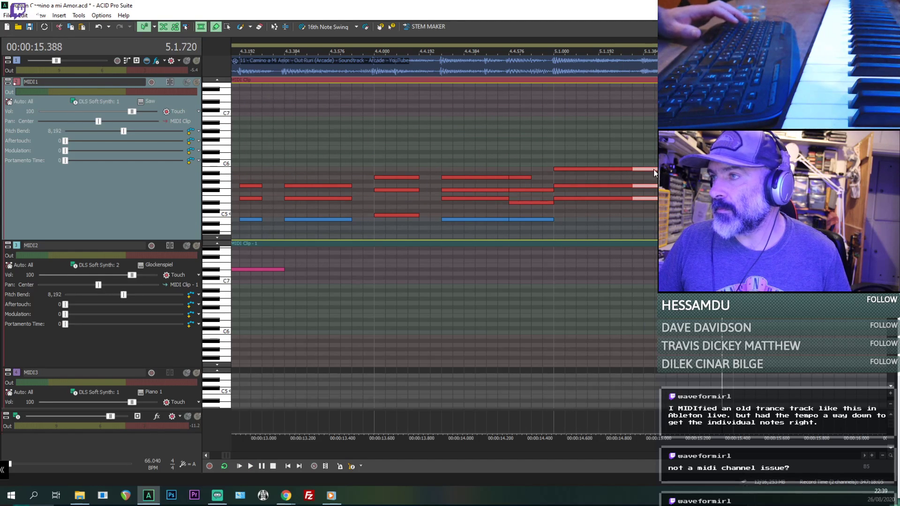
{"action": "left_click_drag", "start_coordinate": [655, 173], "coordinate": [655, 200]}
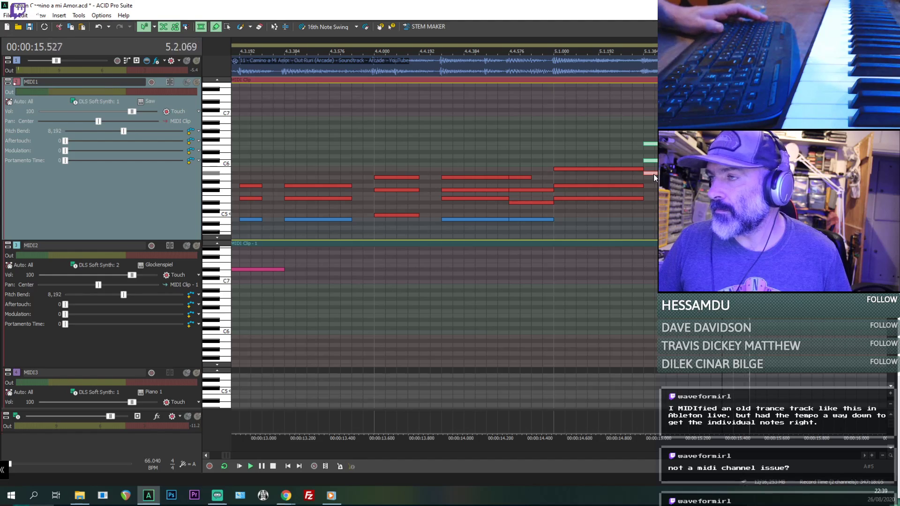
{"action": "left_click_drag", "start_coordinate": [654, 174], "coordinate": [654, 171]}
{"action": "key", "text": "space"}
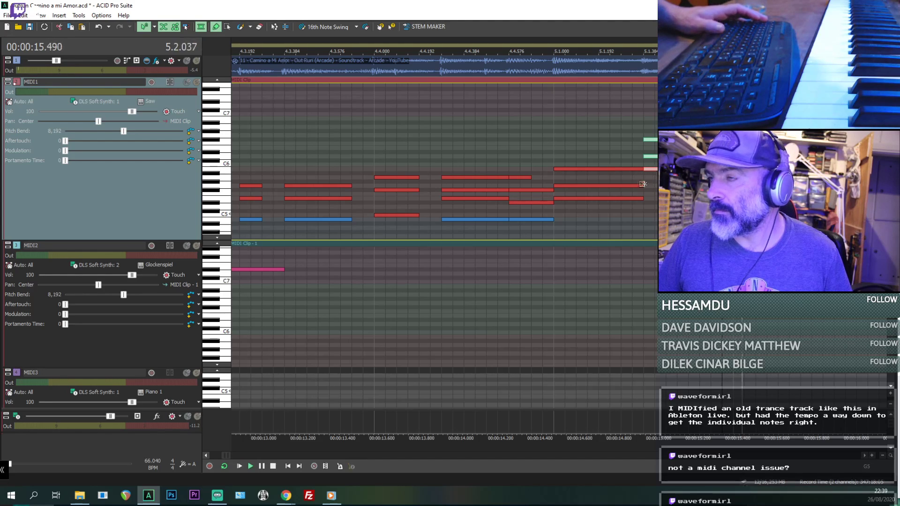
{"action": "key", "text": "space"}
- Play all tracks from 5.1.000 to compare the two MIDI1 chords with the original audio
{"action": "left_click", "coordinate": [633, 156]}
{"action": "key", "text": "space"}
{"action": "key", "text": "space"}
{"action": "left_click", "coordinate": [550, 150]}
{"action": "key", "text": "space"}
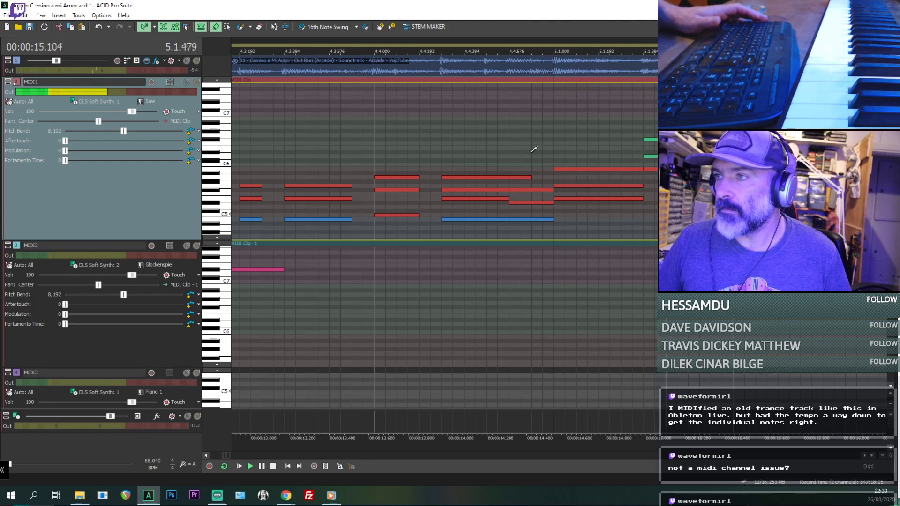
{"action": "key", "text": "space"}
- Raise the middle note of the MIDI1 chord at 5.1.384 to E6, solo MIDI1 and audition from 4.4.720
{"action": "left_click", "coordinate": [655, 173]}
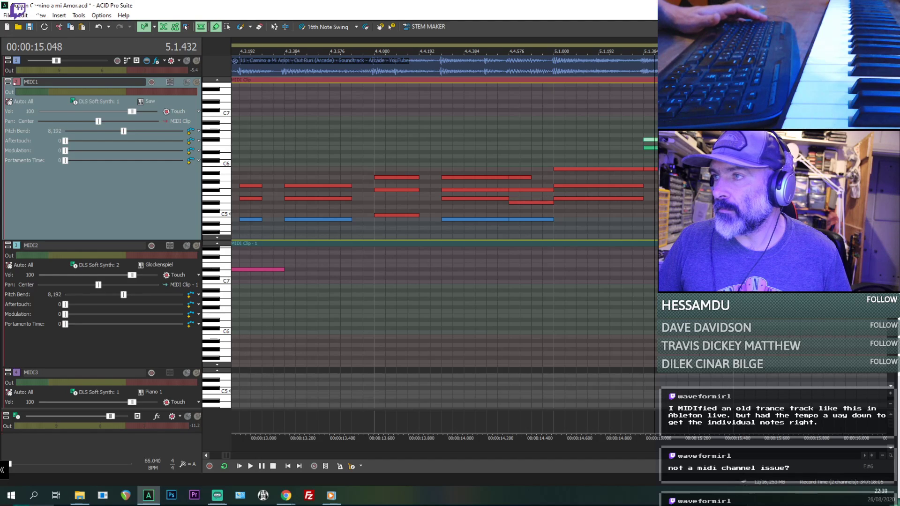
{"action": "left_click", "coordinate": [656, 170]}
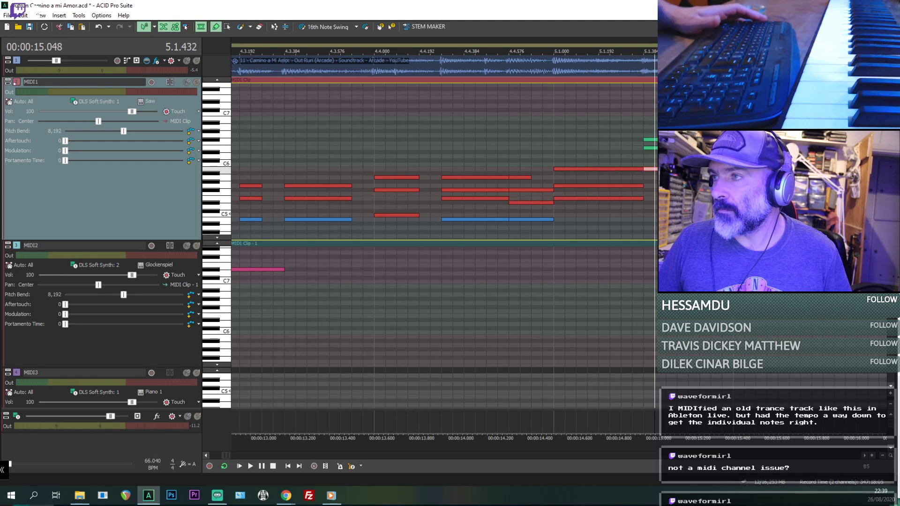
{"action": "left_click", "coordinate": [196, 82]}
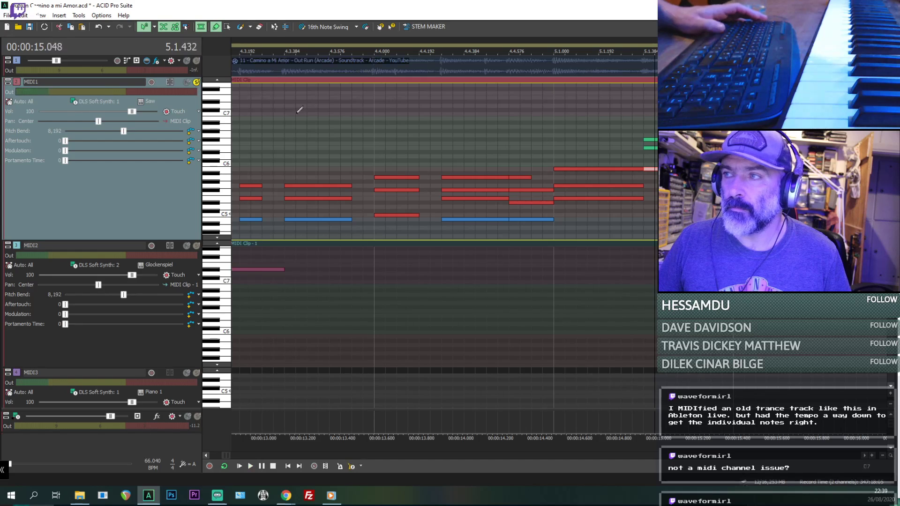
{"action": "left_click", "coordinate": [542, 141]}
{"action": "key", "text": "space"}
- Clear the MIDI1 solo, play all tracks from 4.4.720, and mute MIDI1 to hear the original audio
{"action": "key", "text": "space"}
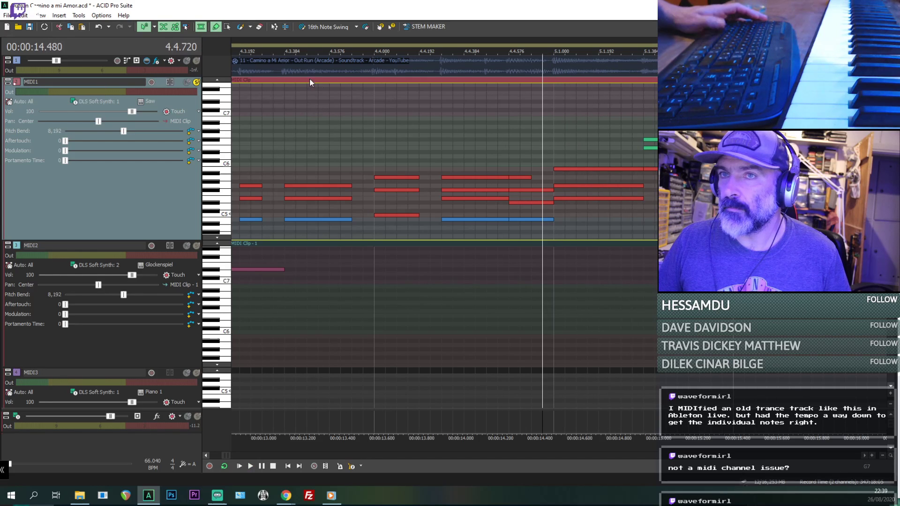
{"action": "left_click", "coordinate": [196, 83]}
{"action": "key", "text": "space"}
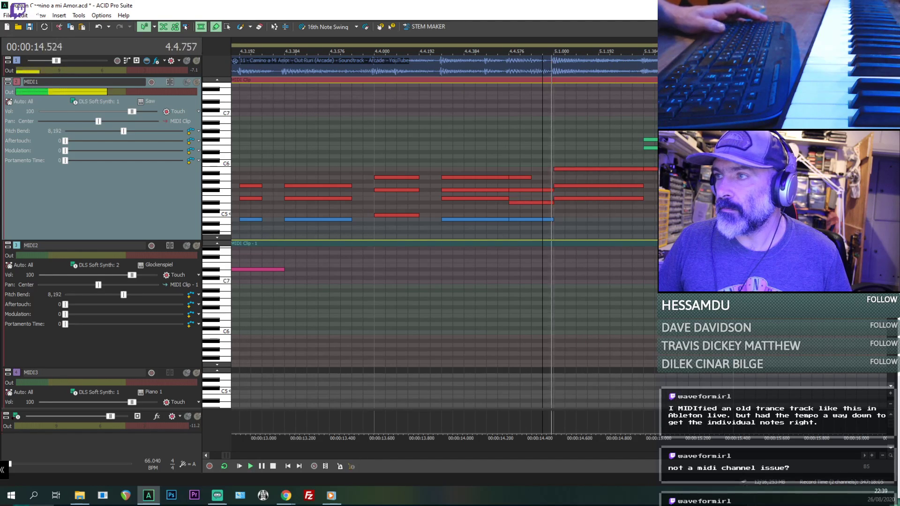
{"action": "left_click", "coordinate": [187, 83]}
{"action": "key", "text": "space"}
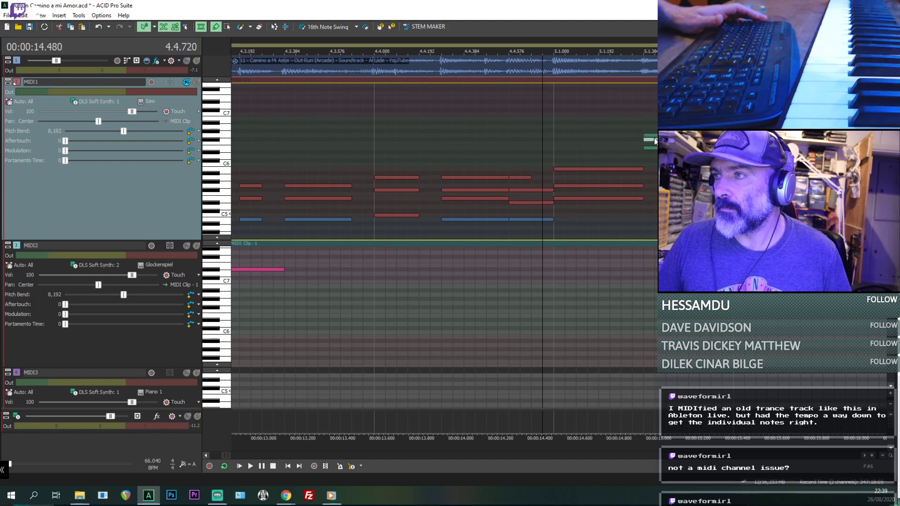
{"action": "key", "text": "space"}
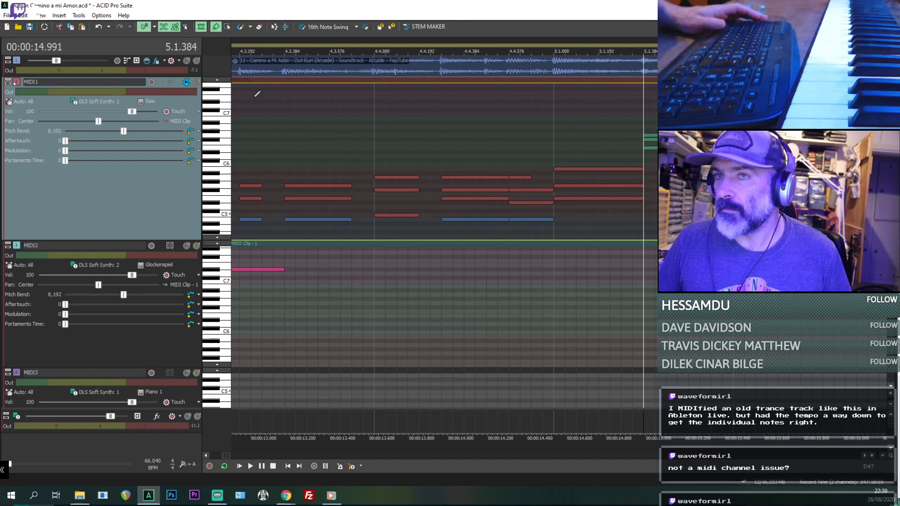
- Solo MIDI1 with the audio track and reduce the MIDI1 chord at 5.1.384 to E6 and G6
{"action": "left_click", "coordinate": [196, 82]}
{"action": "left_click", "coordinate": [196, 61]}
{"action": "key", "text": "space"}
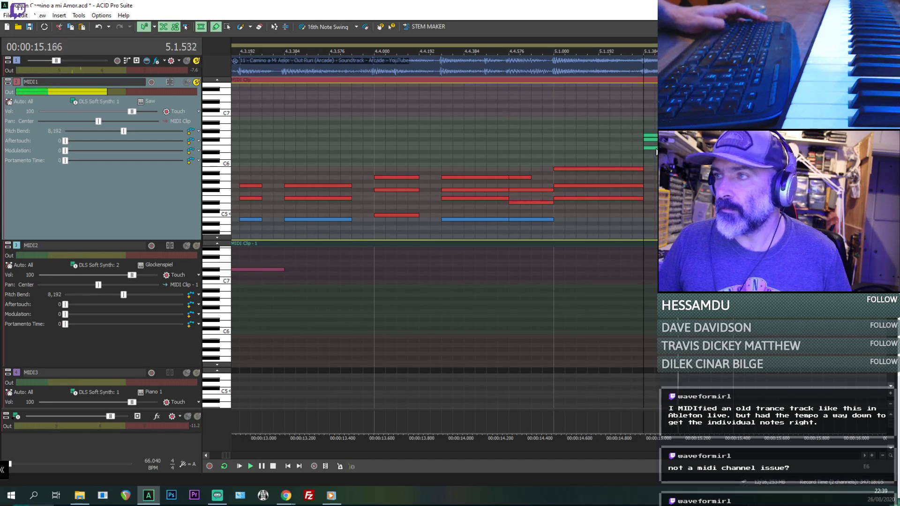
{"action": "key", "text": "space"}
{"action": "left_click_drag", "start_coordinate": [655, 141], "coordinate": [656, 158]}
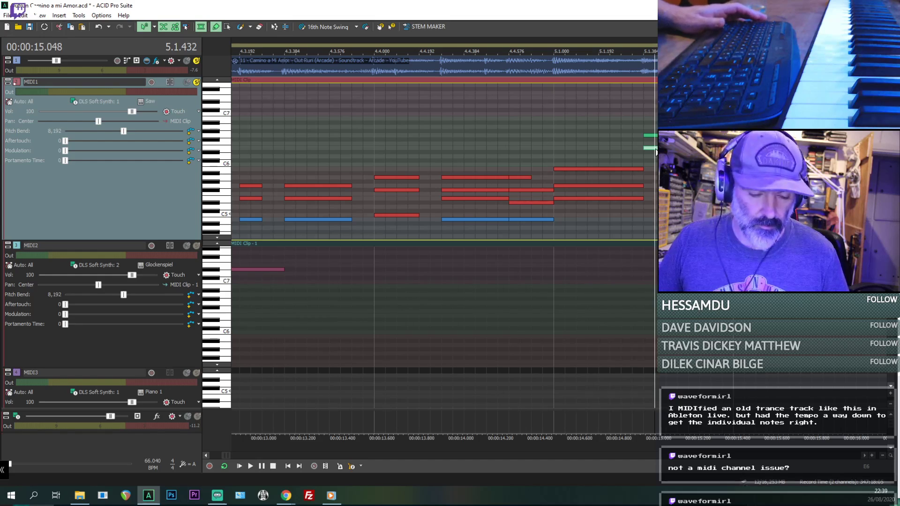
{"action": "key", "text": "space"}
- Mute the audio track, audition the MIDI1 notes at 5.1.384 and adjust the length of the G6 note
{"action": "key", "text": "space"}
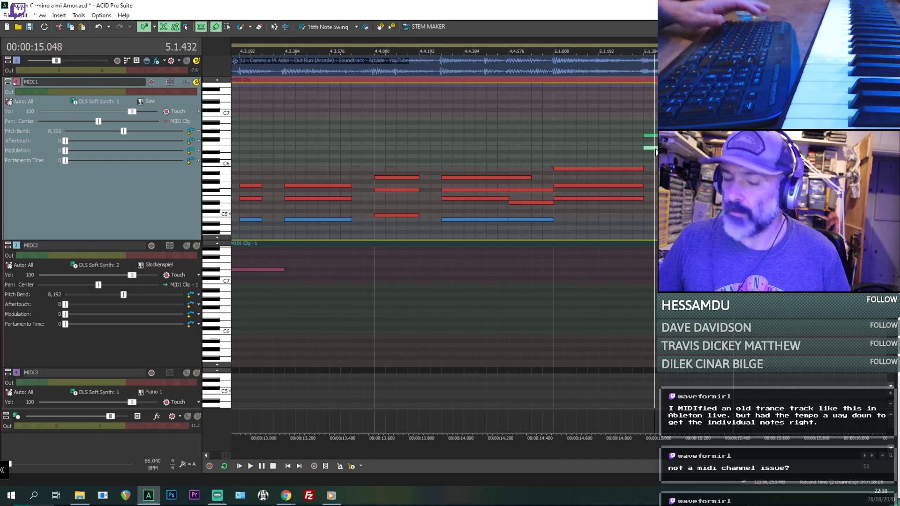
{"action": "key", "text": "space"}
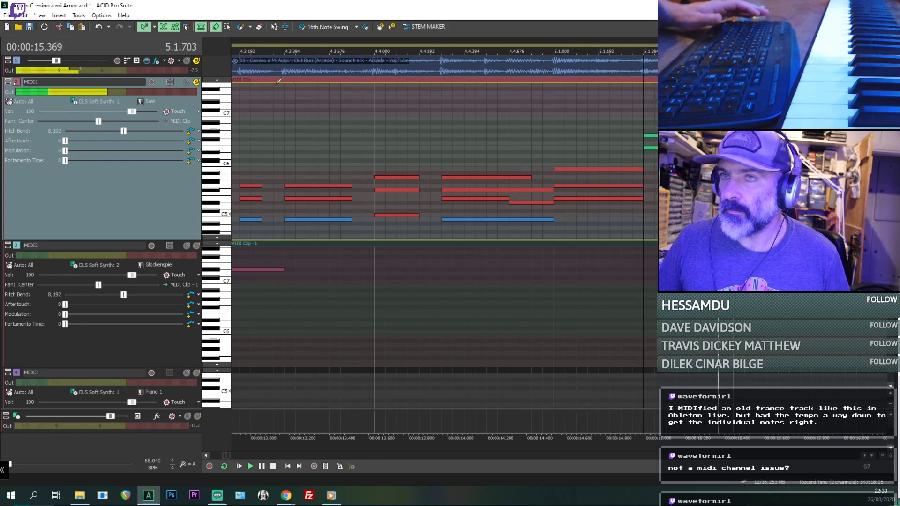
{"action": "key", "text": "space"}
{"action": "key", "text": "space"}
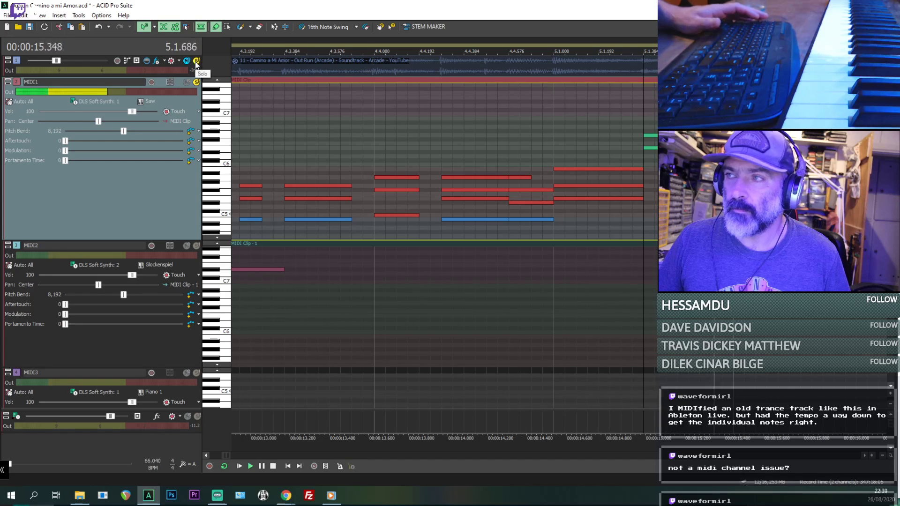
{"action": "key", "text": "space"}
{"action": "mouse_move", "coordinate": [684, 135]}
{"action": "left_mouse_down"}
{"action": "mouse_move", "coordinate": [662, 136]}
{"action": "mouse_move", "coordinate": [673, 135]}
{"action": "left_mouse_up"}
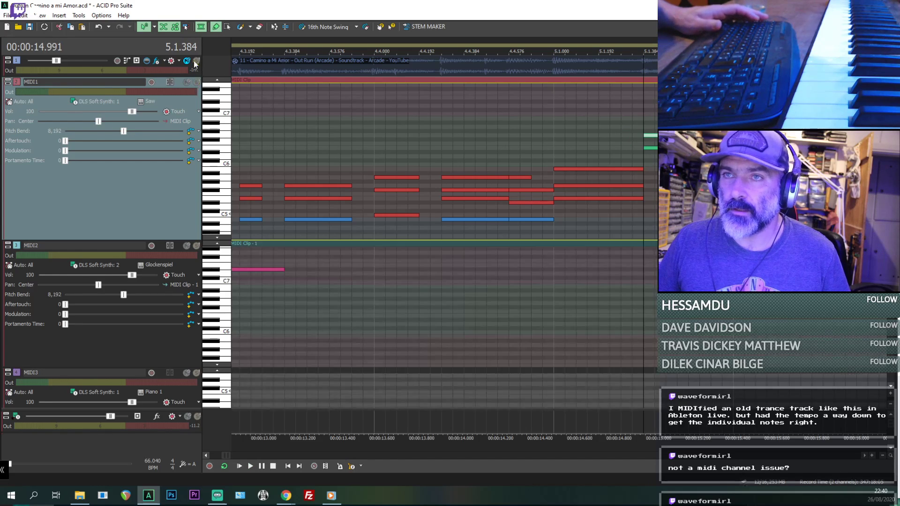
- Solo the original audio track and play it repeatedly from 5.1.384 to pick out the melody
{"action": "key", "text": "space"}
{"action": "key", "text": "space"}
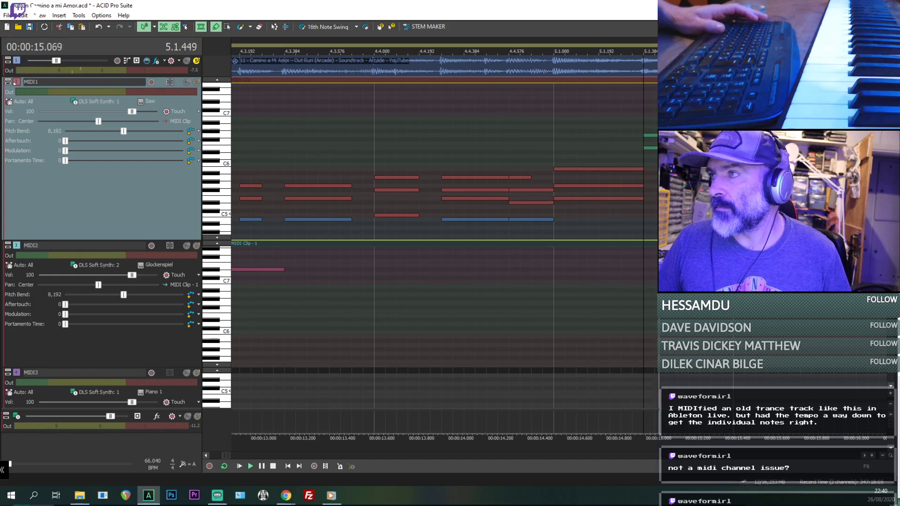
{"action": "key", "text": "space"}
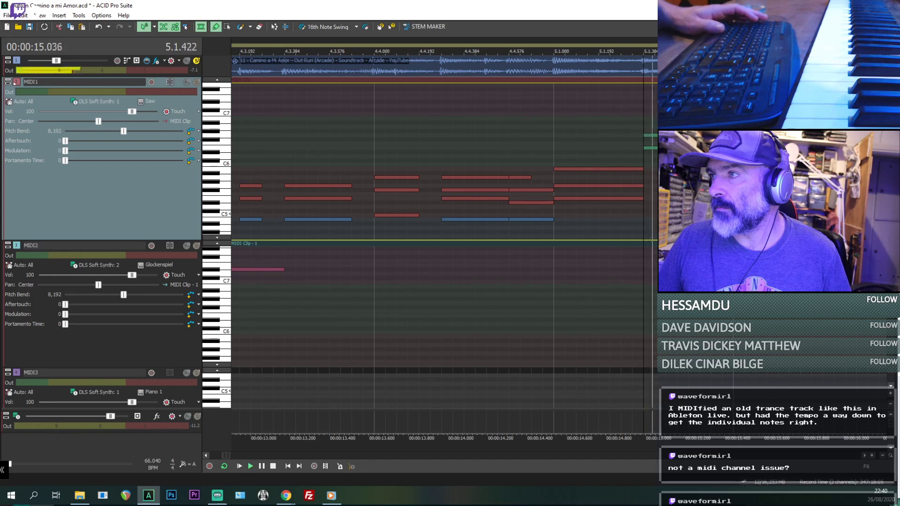
{"action": "key", "text": "space"}
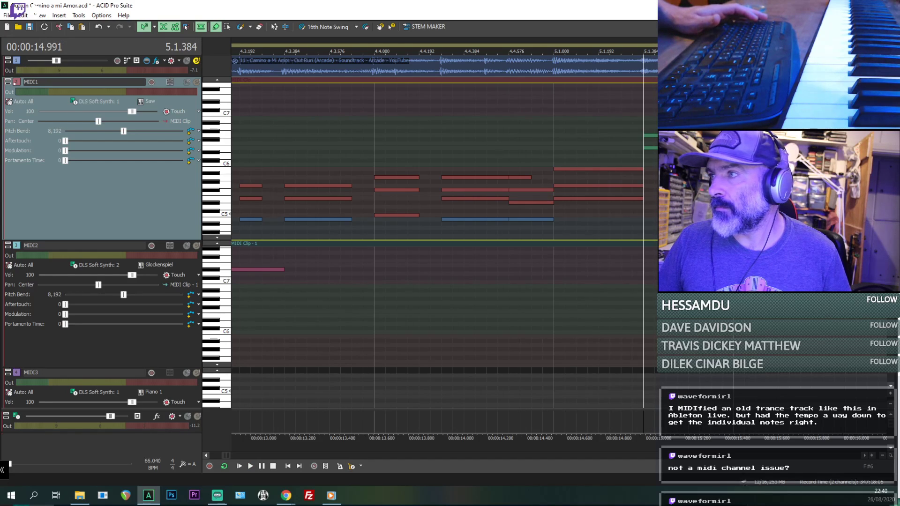
{"action": "key", "text": "space"}
{"action": "key", "text": "space"}
{"action": "key", "text": "space"}
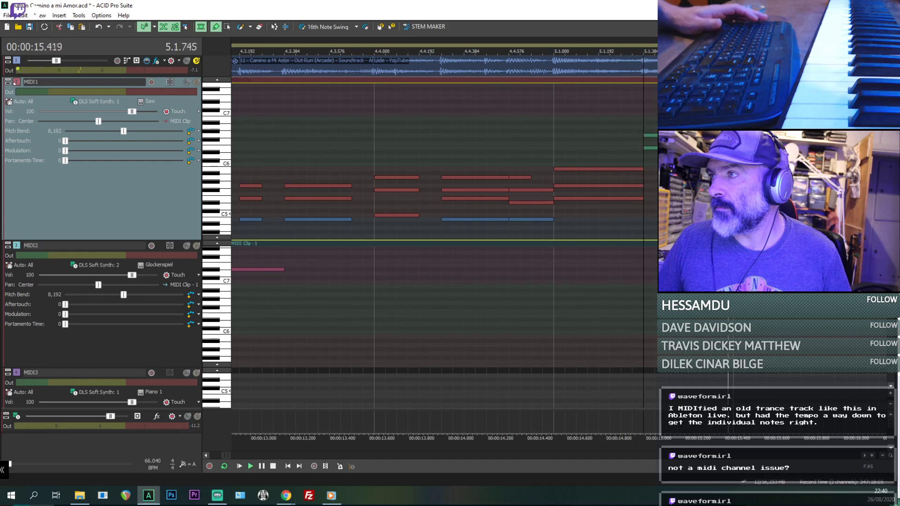
{"action": "key", "text": "space"}
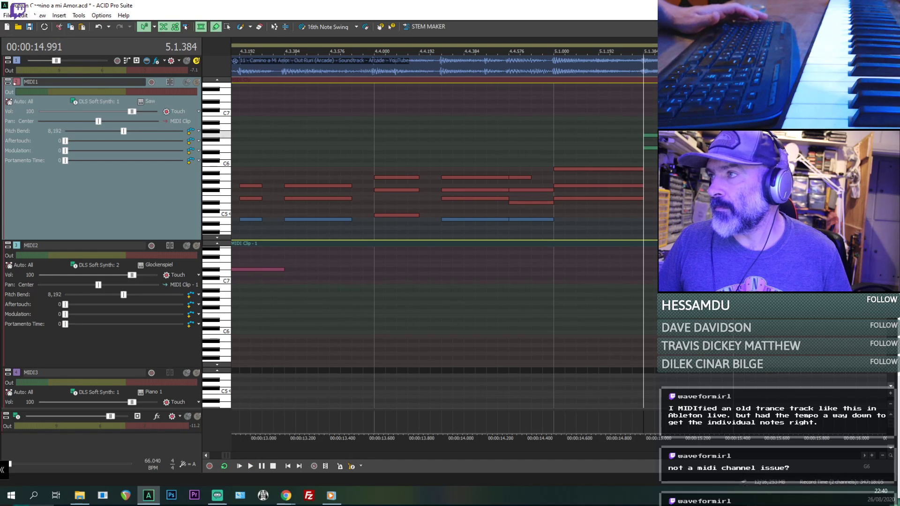
{"action": "key", "text": "space"}
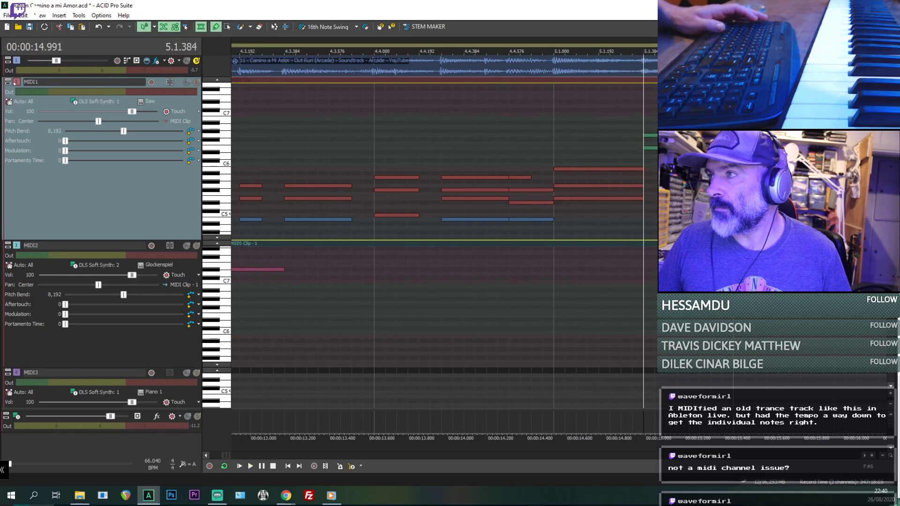
- Play the soloed original audio from 5.2.000, and again from 5.2.576 past the last MIDI1 note
{"action": "scroll", "coordinate": [717, 147], "scroll_direction": "down", "scroll_amount": 1}
{"action": "key", "text": "space"}
{"action": "scroll", "coordinate": [603, 192], "scroll_direction": "up", "scroll_amount": 1}
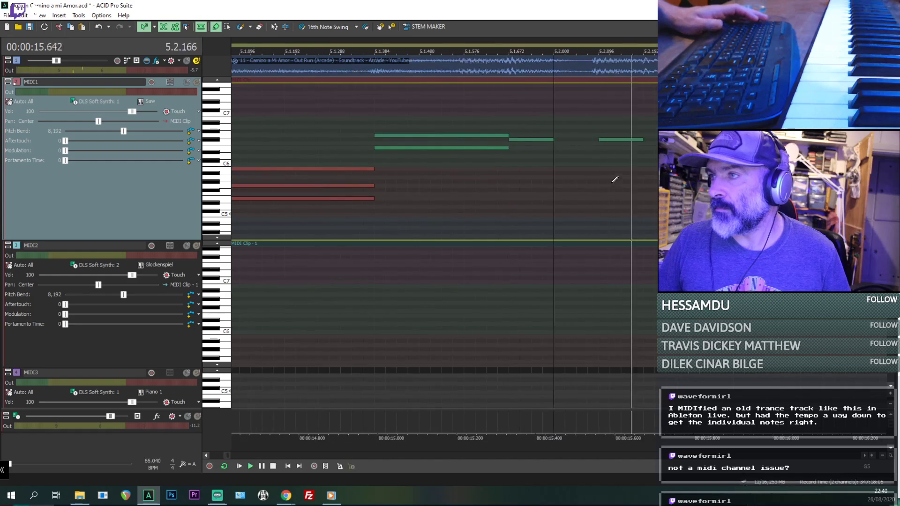
{"action": "key", "text": "space"}
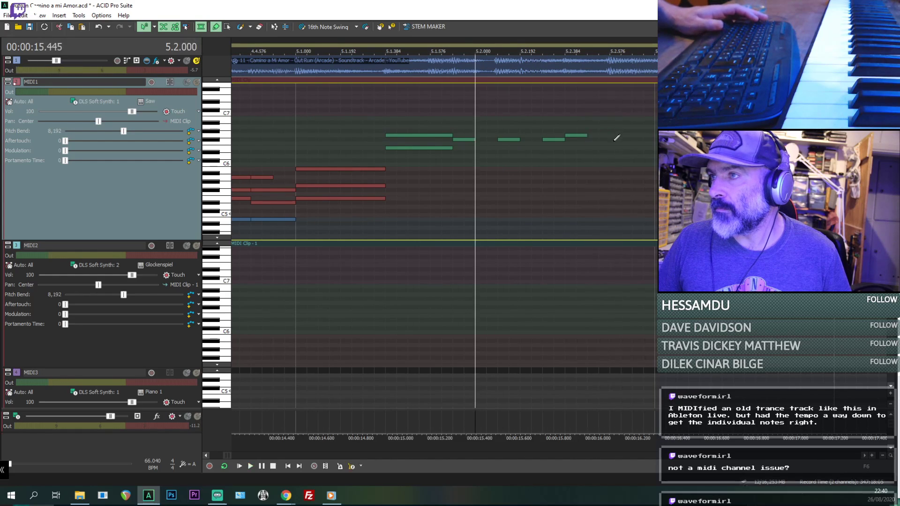
{"action": "left_click", "coordinate": [614, 137]}
{"action": "key", "text": "space"}
{"action": "scroll", "coordinate": [613, 136], "scroll_direction": "down", "scroll_amount": 1}
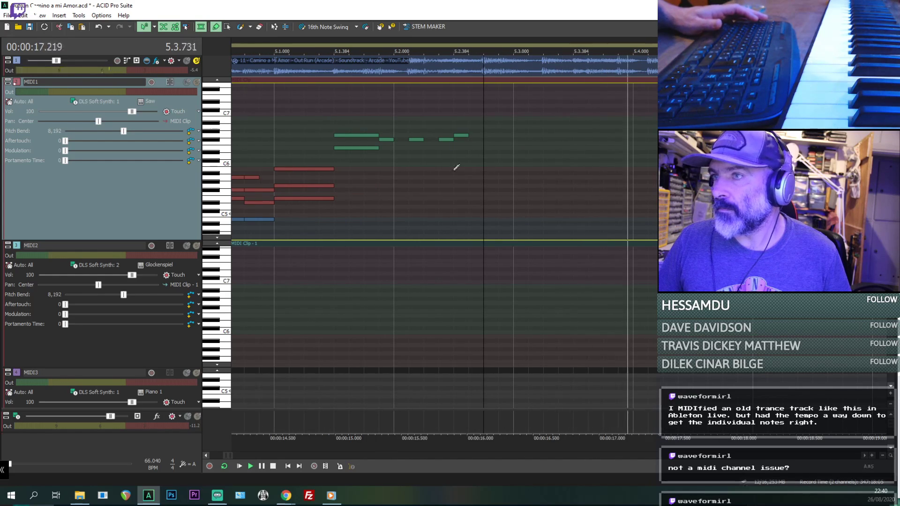
- Replay the soloed original audio from 5.1.384 across the newest MIDI1 notes
{"action": "left_click", "coordinate": [338, 158]}
{"action": "key", "text": "space"}
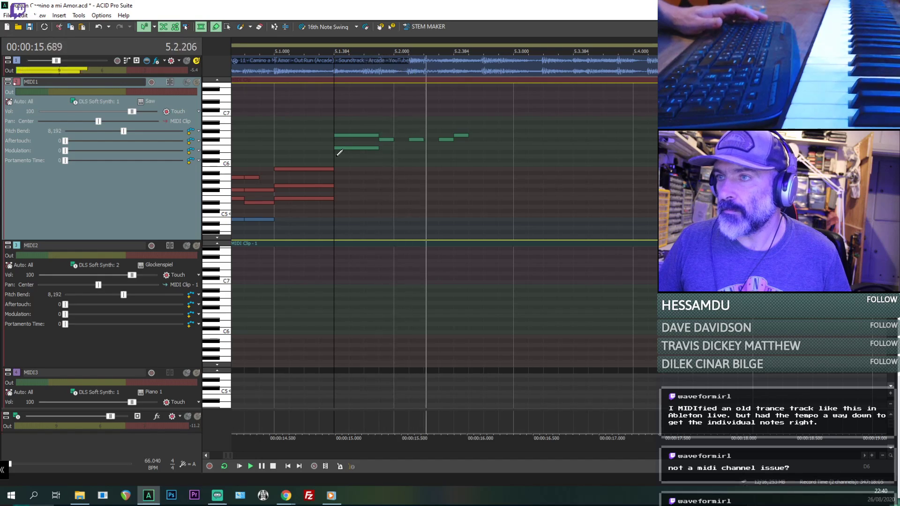
{"action": "key", "text": "space"}
{"action": "key", "text": "space"}
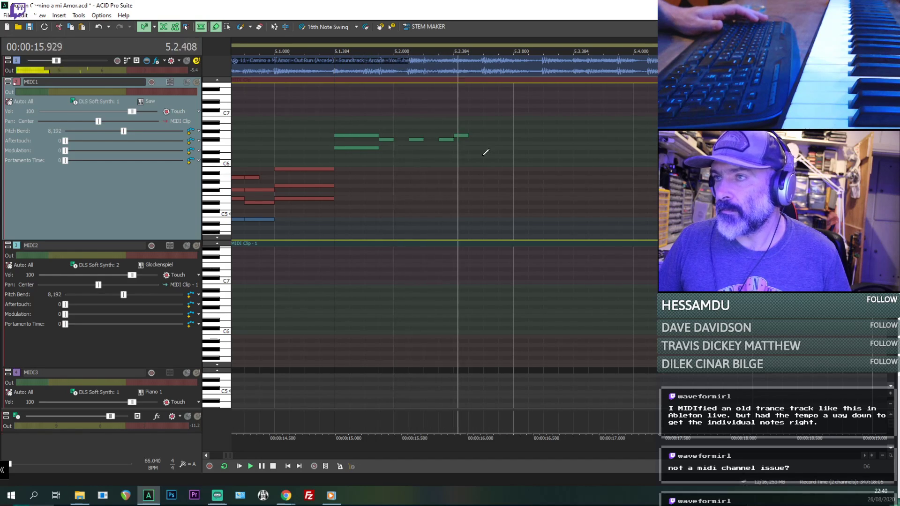
- Listen repeatedly to the soloed original audio from 5.2.576, where the MIDI1 notes end
{"action": "key", "text": "space"}
{"action": "left_click", "coordinate": [485, 153]}
{"action": "key", "text": "space"}
{"action": "scroll", "coordinate": [485, 153], "scroll_direction": "down", "scroll_amount": 2}
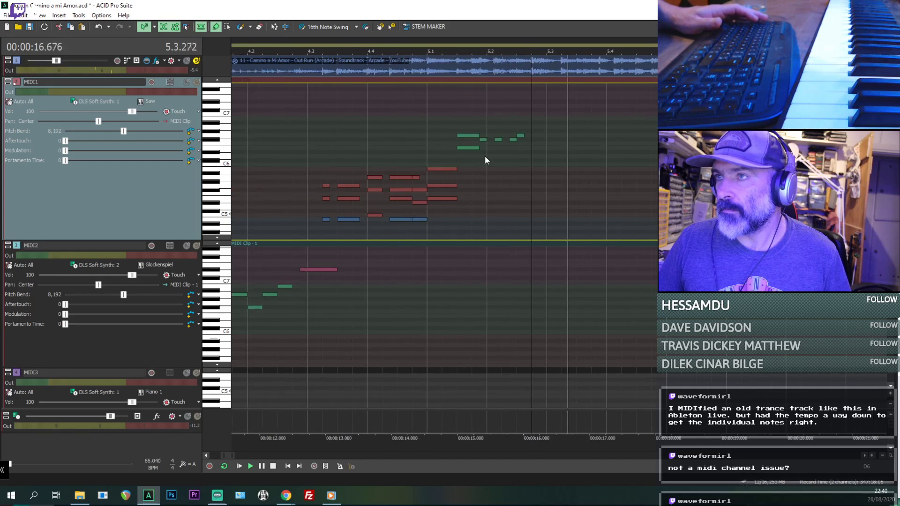
{"action": "key", "text": "space"}
{"action": "key", "text": "space"}
{"action": "key", "text": "space"}
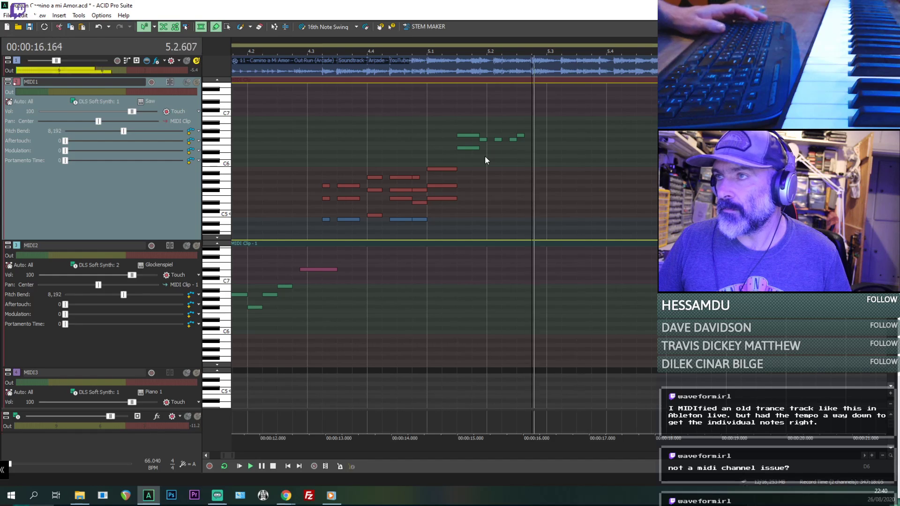
- Solo MIDI1 alongside the original audio, lower the audio track's volume to -10.2 dB, and play both from 4.4.384
{"action": "key", "text": "space"}
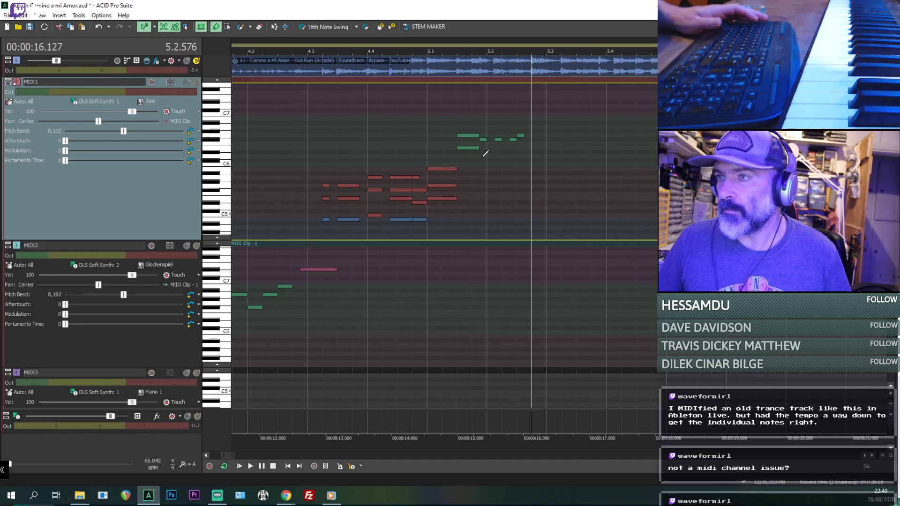
{"action": "left_click", "coordinate": [458, 160]}
{"action": "key", "text": "space"}
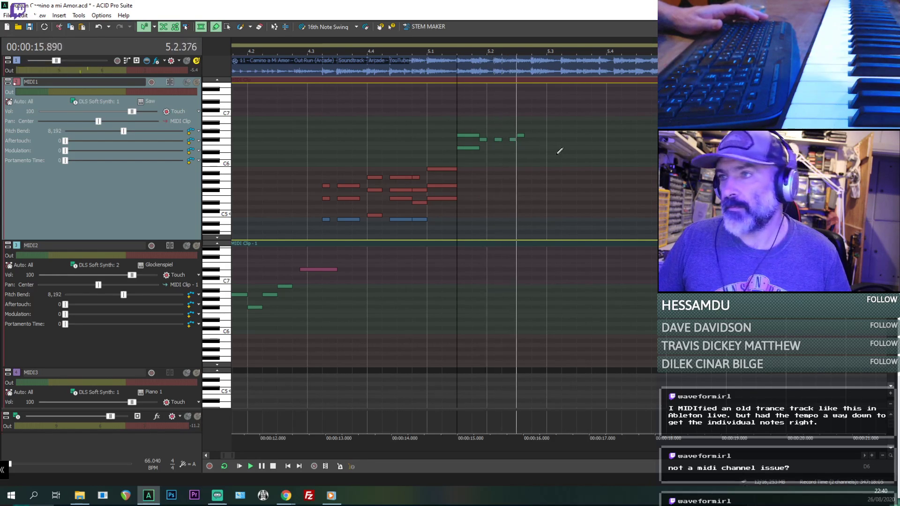
{"action": "left_click", "coordinate": [397, 139]}
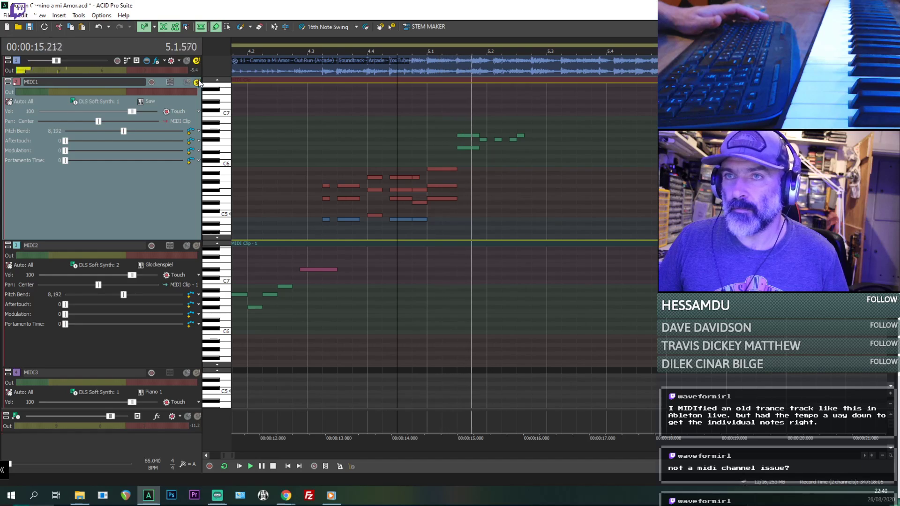
{"action": "key", "text": "space"}
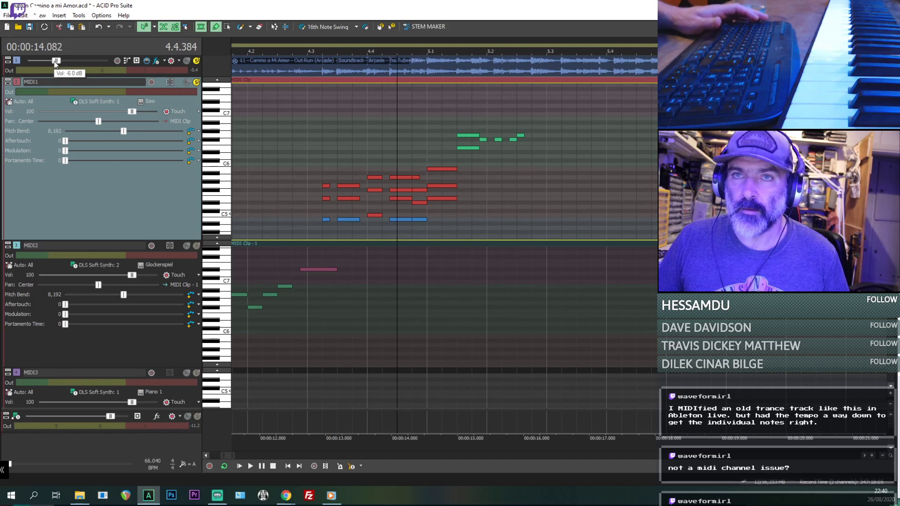
{"action": "key", "text": "space"}
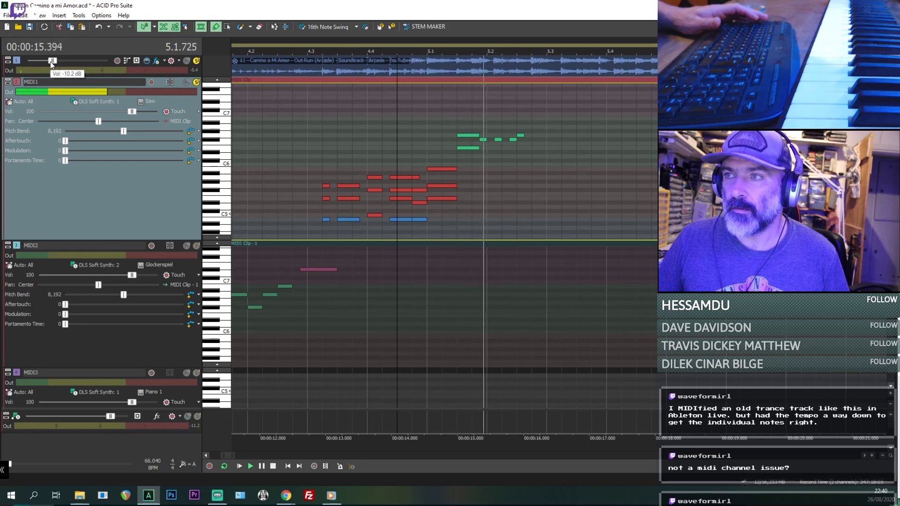
{"action": "key", "text": "space"}
{"action": "key", "text": "space"}
{"action": "scroll", "coordinate": [589, 170], "scroll_direction": "up", "scroll_amount": 1}
{"action": "scroll", "coordinate": [589, 171], "scroll_direction": "down", "scroll_amount": 1}
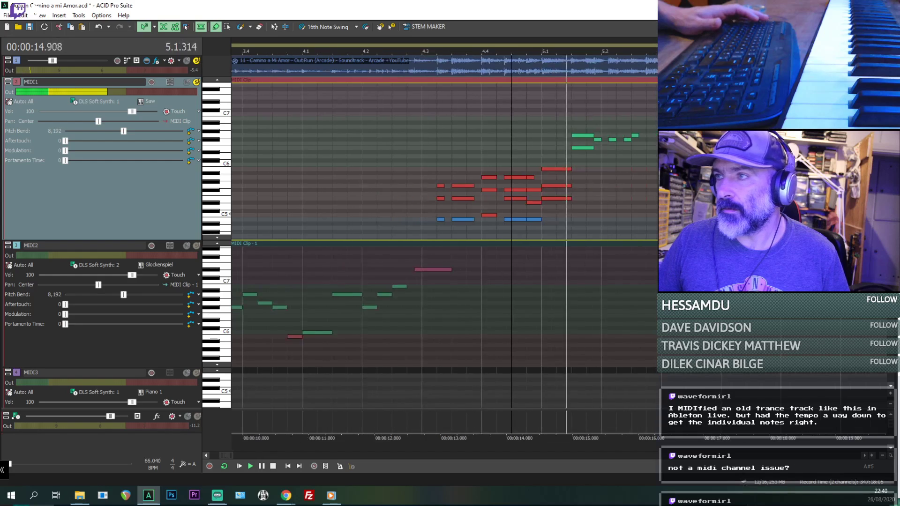
{"action": "key", "text": "space"}
- Build a three-note chord at 5.2.576 on MIDI1, matching the pitches of the chord at 5.1.000 while replaying from 4.4.384
{"action": "left_click_drag", "start_coordinate": [648, 135], "coordinate": [656, 135]}
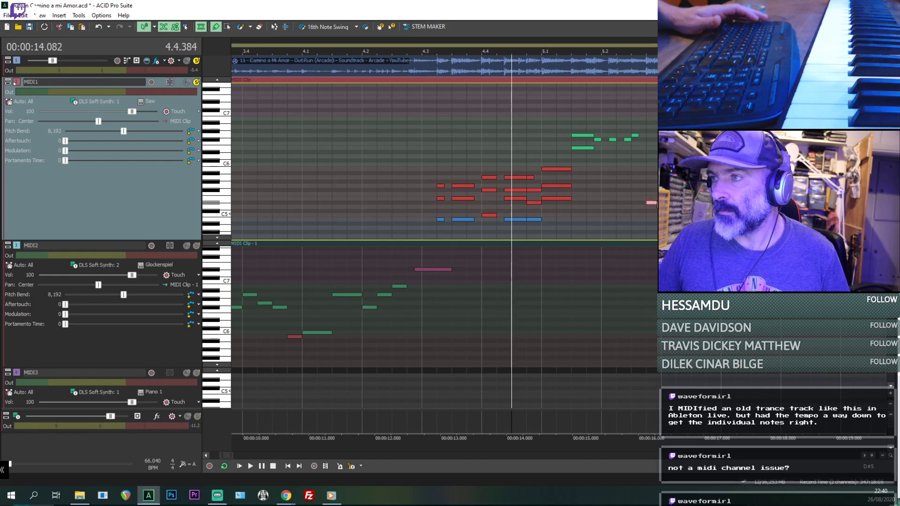
{"action": "key", "text": "space"}
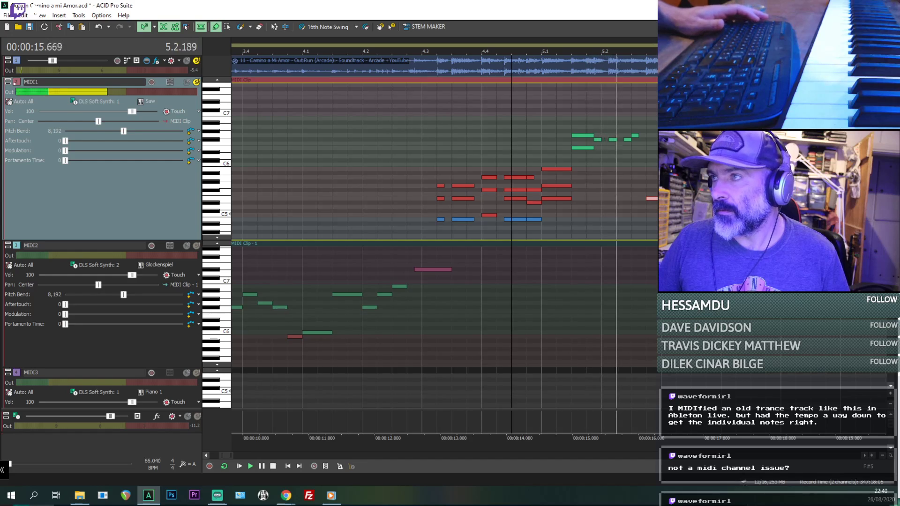
{"action": "key", "text": "space"}
{"action": "key", "text": "space"}
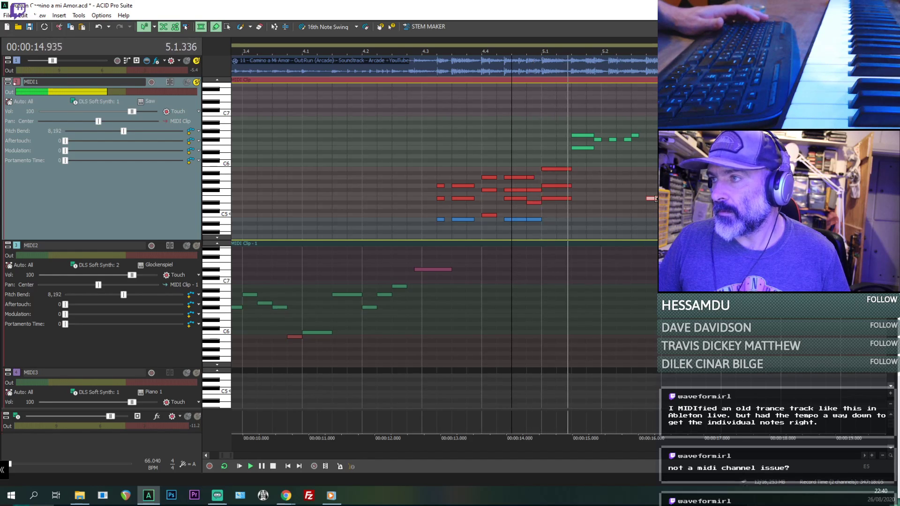
{"action": "key", "text": "space"}
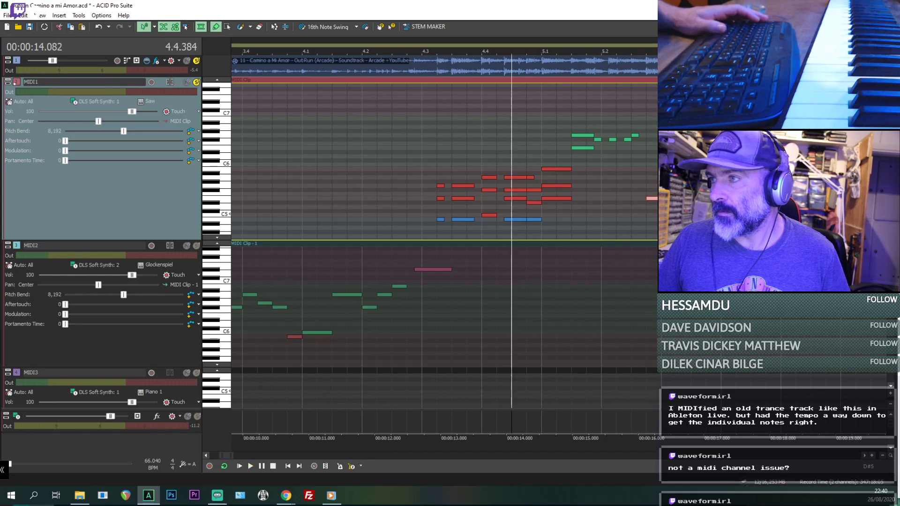
{"action": "key", "text": "space"}
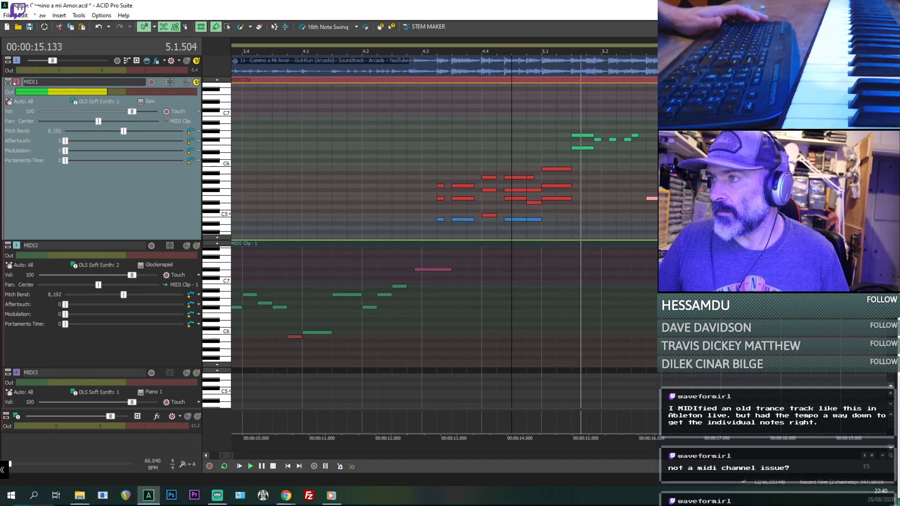
{"action": "key", "text": "space"}
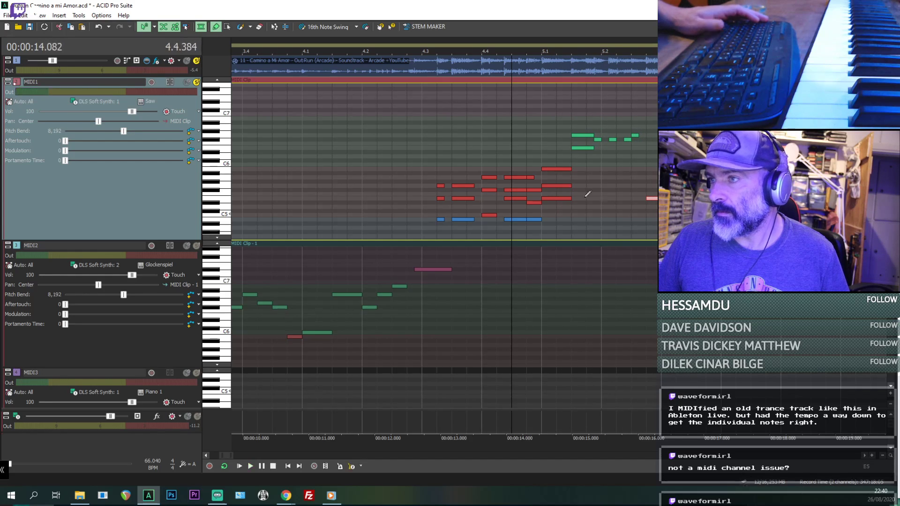
{"action": "left_click", "coordinate": [555, 185]}
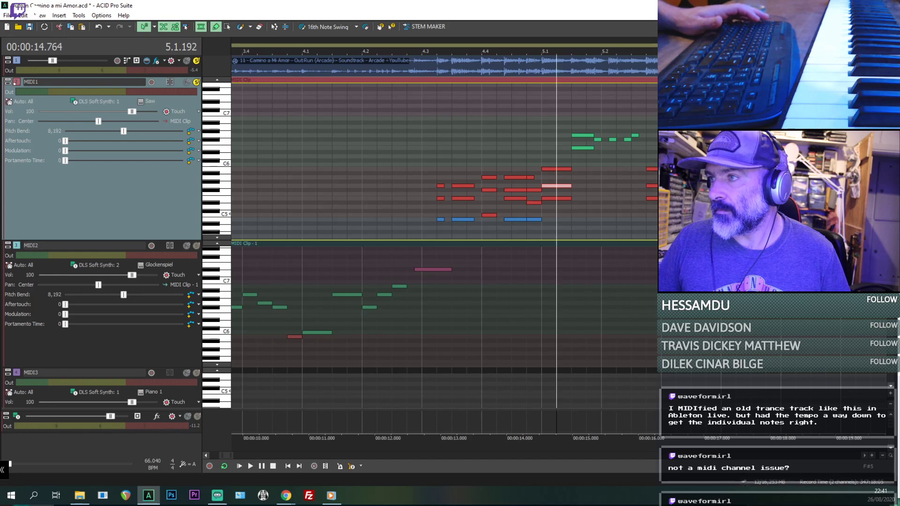
- Play the audio and MIDI1 repeatedly from 5.1.384 to pick out the harmony under the short melody notes
{"action": "left_click", "coordinate": [572, 170]}
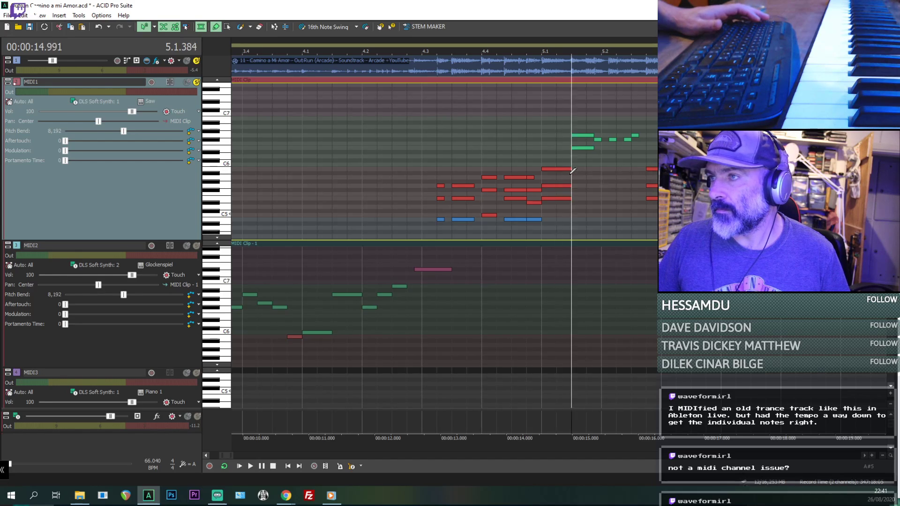
{"action": "key", "text": "space"}
{"action": "scroll", "coordinate": [613, 170], "scroll_direction": "up", "scroll_amount": 1}
{"action": "key", "text": "space"}
{"action": "key", "text": "space"}
{"action": "key", "text": "space"}
{"action": "key", "text": "space"}
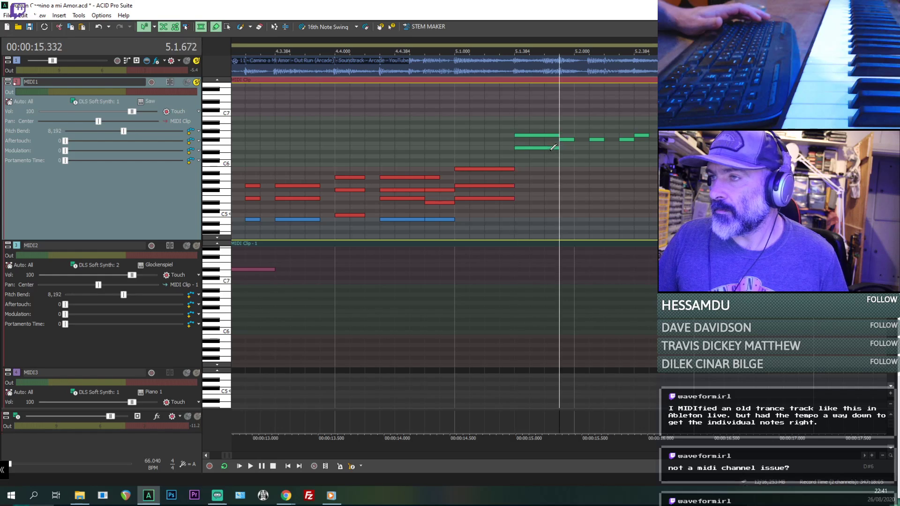
{"action": "key", "text": "space"}
- Add lower harmony notes beneath the four short melody notes after 5.1.384, three on D6 and one on E6, and play them
{"action": "left_click", "coordinate": [522, 148]}
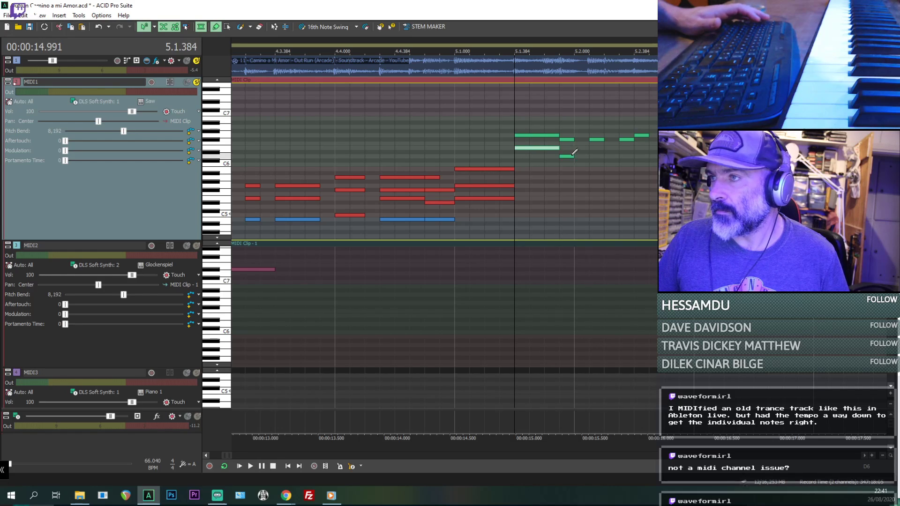
{"action": "left_click", "coordinate": [625, 156]}
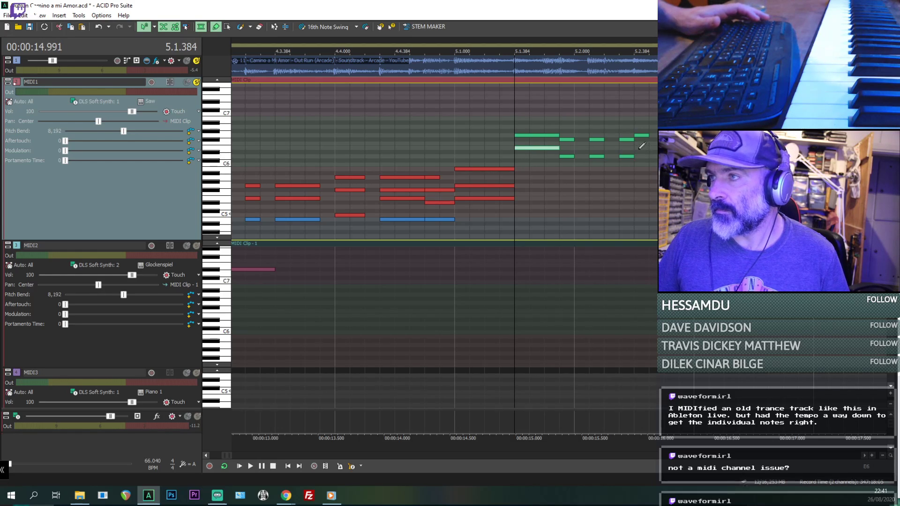
{"action": "left_click", "coordinate": [641, 148]}
{"action": "key", "text": "space"}
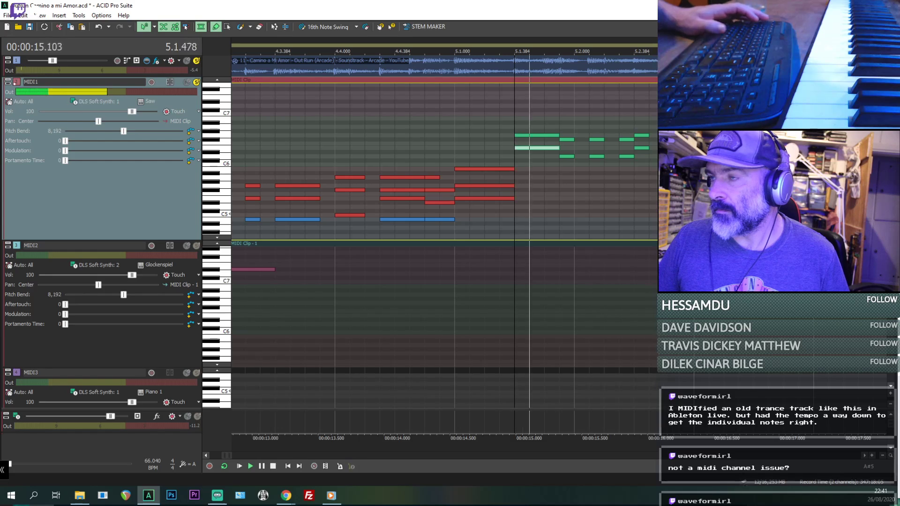
{"action": "key", "text": "space"}
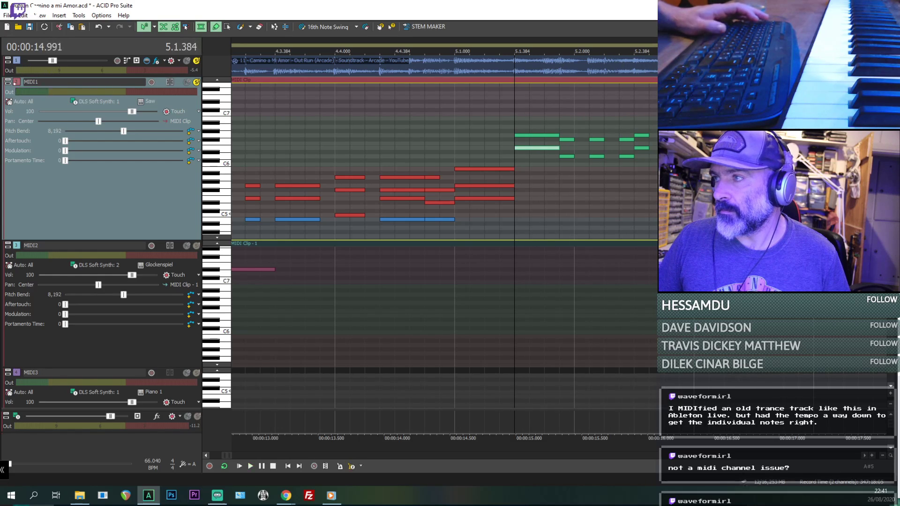
- Select the harmonised melody phrase starting at 5.1.384 and paste a copy of it at 5.3.384
{"action": "left_click", "coordinate": [524, 134]}
{"action": "left_click", "coordinate": [639, 147], "text": "shift"}
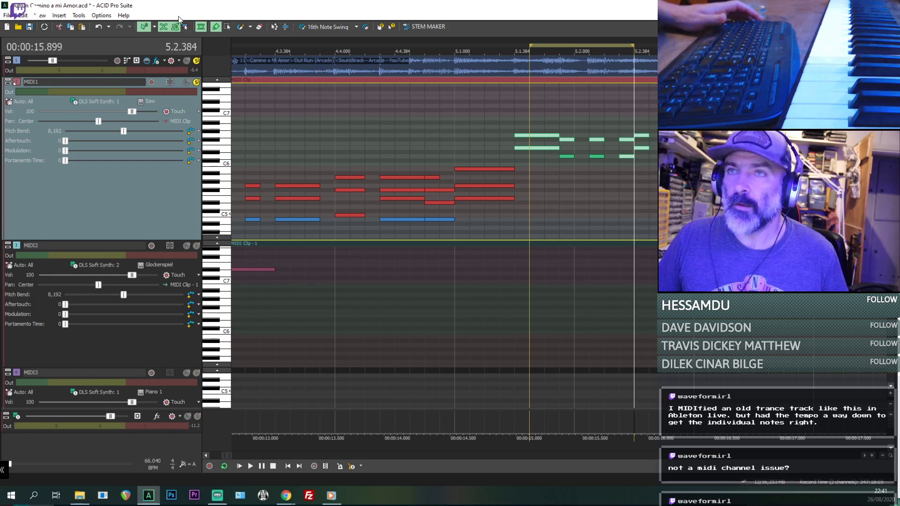
{"action": "left_click", "coordinate": [226, 27]}
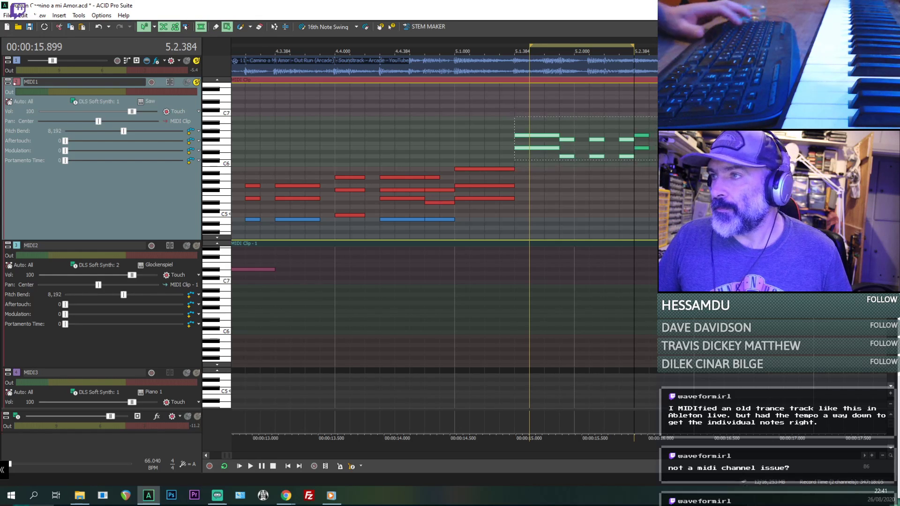
{"action": "left_click_drag", "start_coordinate": [515, 160], "coordinate": [668, 117]}
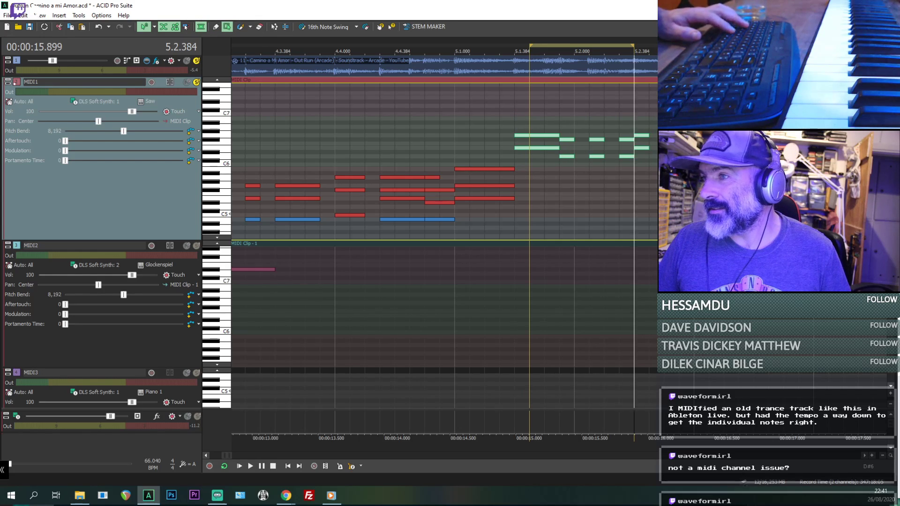
{"action": "left_click", "coordinate": [754, 151]}
{"action": "key", "text": "ctrl+v"}
- Play from 5.2.576 to check the pasted melody phrase against the original audio
{"action": "key", "text": "space"}
{"action": "key", "text": "space"}
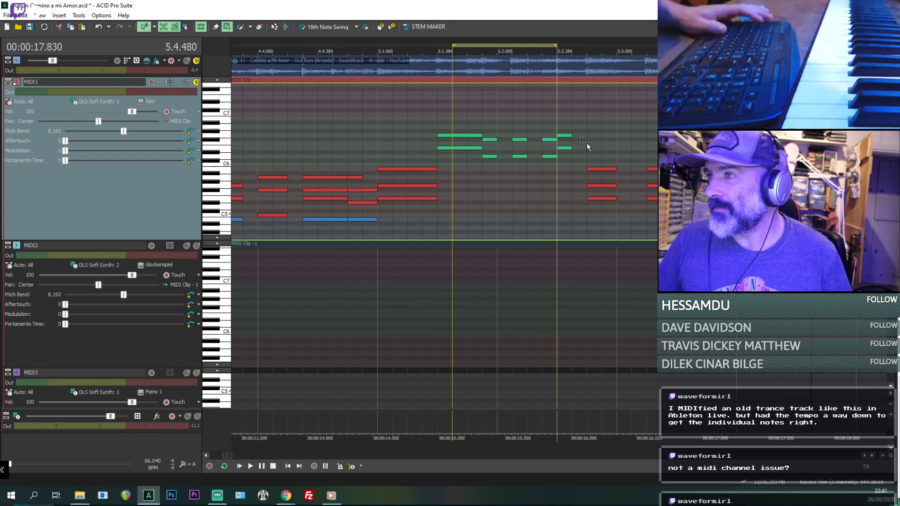
{"action": "left_click", "coordinate": [586, 143]}
{"action": "key", "text": "space"}
{"action": "scroll", "coordinate": [586, 142], "scroll_direction": "down", "scroll_amount": 1}
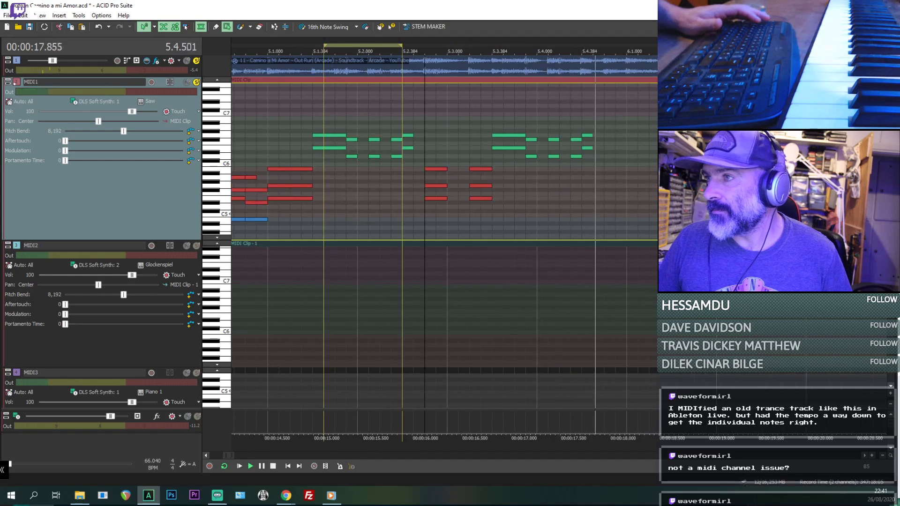
{"action": "key", "text": "space"}
{"action": "key", "text": "space"}
- Copy the three-note chord at 5.2.576 and place it directly after the last note of the pasted melody phrase
{"action": "left_click_drag", "start_coordinate": [447, 219], "coordinate": [438, 156]}
{"action": "key", "text": "space"}
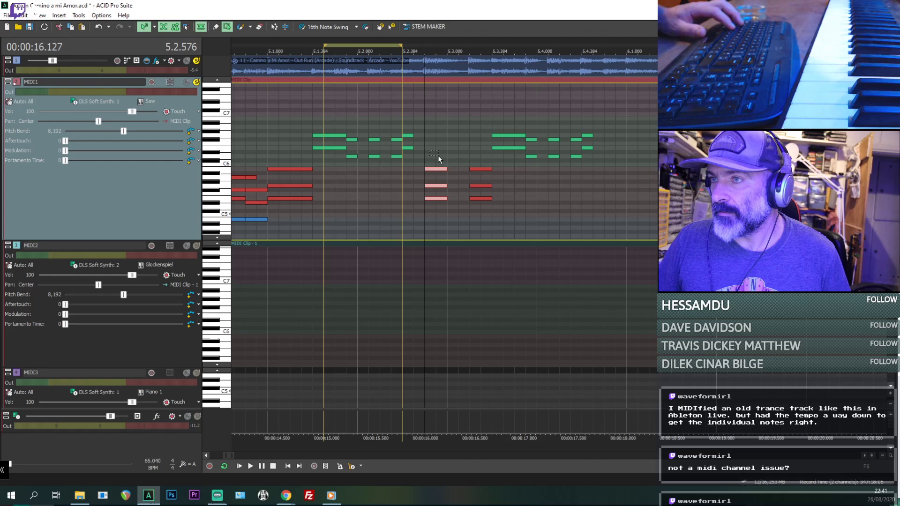
{"action": "left_click", "coordinate": [600, 187]}
{"action": "key", "text": "ctrl+v"}
{"action": "left_click_drag", "start_coordinate": [614, 169], "coordinate": [606, 169]}
{"action": "key", "text": "space"}
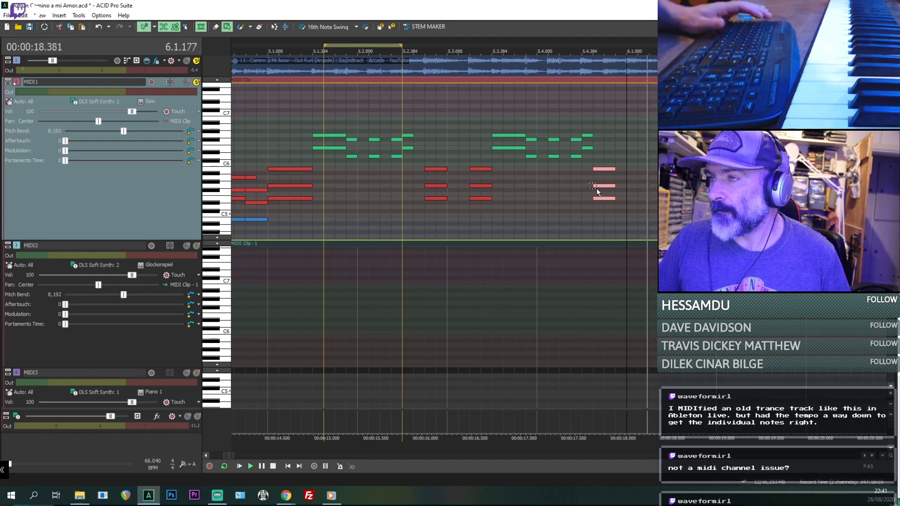
- Play repeatedly from 5.4.000 and shift the last pasted chord so that it ends at 6.1.000
{"action": "left_click", "coordinate": [536, 203]}
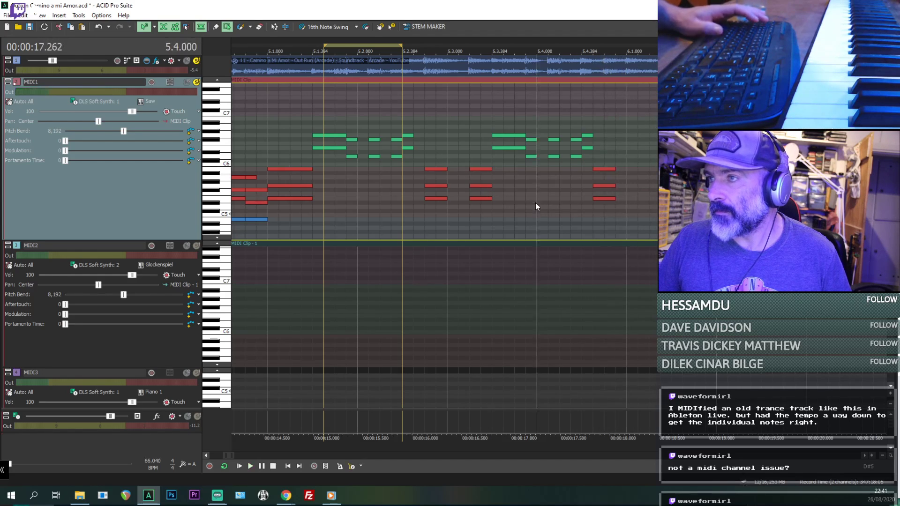
{"action": "key", "text": "space"}
{"action": "key", "text": "space"}
{"action": "key", "text": "space"}
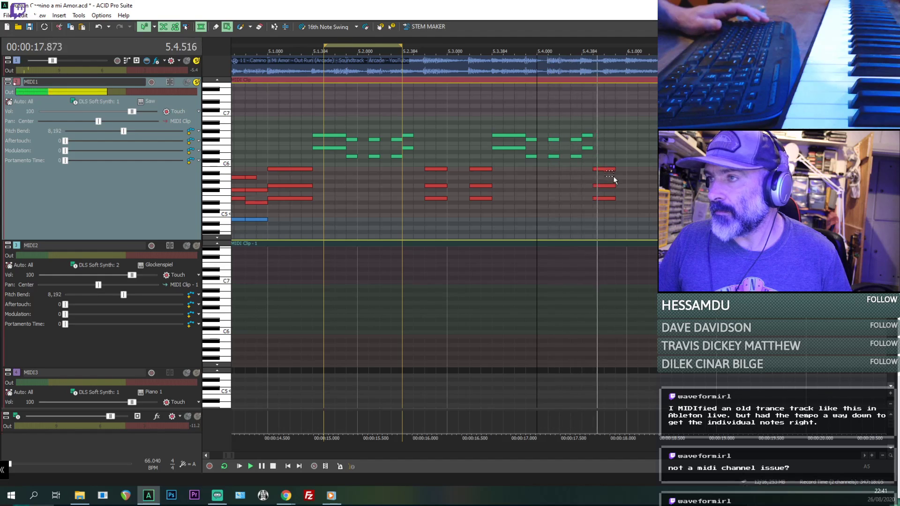
{"action": "key", "text": "space"}
{"action": "key", "text": "space"}
{"action": "key", "text": "space"}
{"action": "left_click_drag", "start_coordinate": [605, 160], "coordinate": [616, 209]}
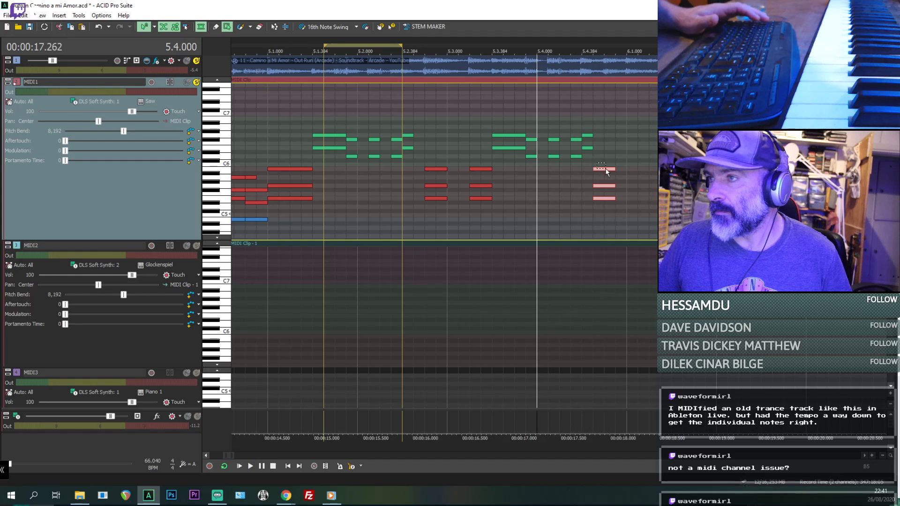
{"action": "left_click_drag", "start_coordinate": [605, 168], "coordinate": [614, 170]}
{"action": "key", "text": "space"}
{"action": "key", "text": "space"}
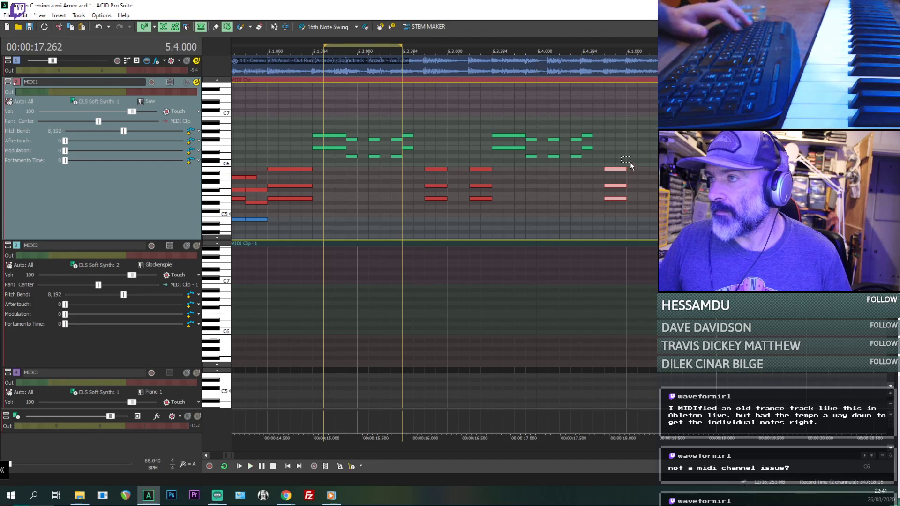
- Paste another copy of the chord at 6.1.000 and change its notes to C5, E5 and G5
{"action": "left_click", "coordinate": [631, 163]}
{"action": "key", "text": "ctrl+v"}
{"action": "left_click", "coordinate": [637, 197]}
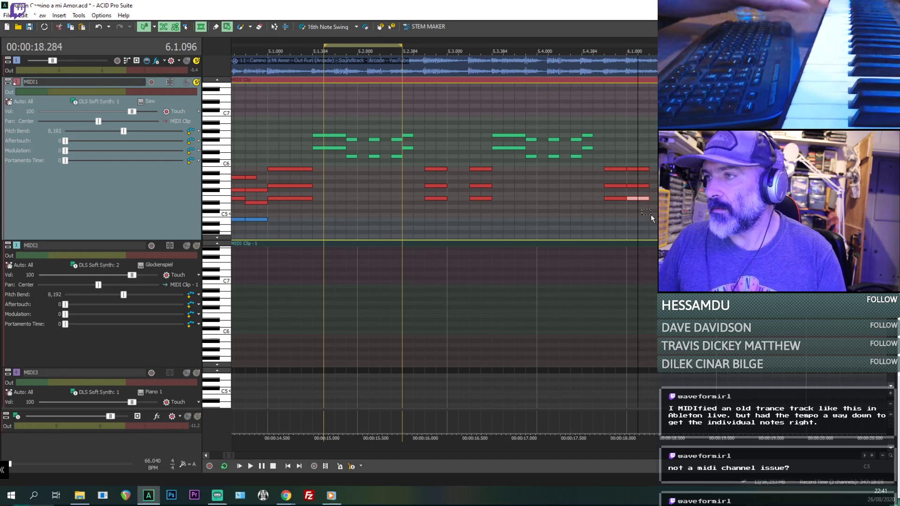
{"action": "left_click_drag", "start_coordinate": [634, 149], "coordinate": [632, 213]}
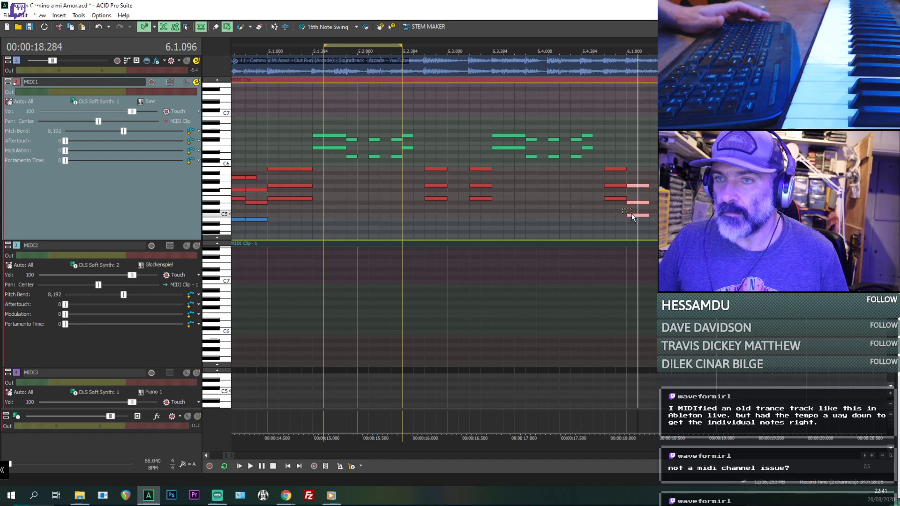
{"action": "left_click", "coordinate": [637, 202]}
{"action": "left_click", "coordinate": [643, 200]}
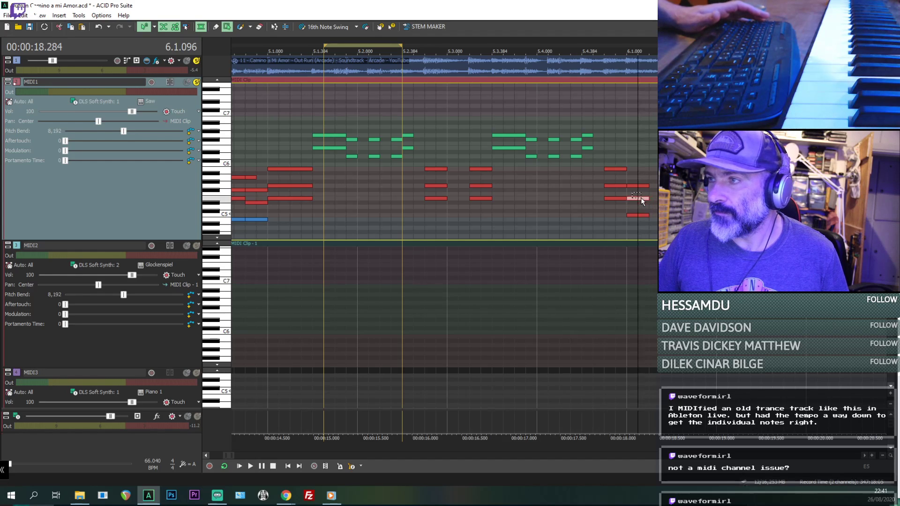
- Play the new chord from 6.1.000 against the original audio and select its three notes
{"action": "left_click", "coordinate": [628, 166]}
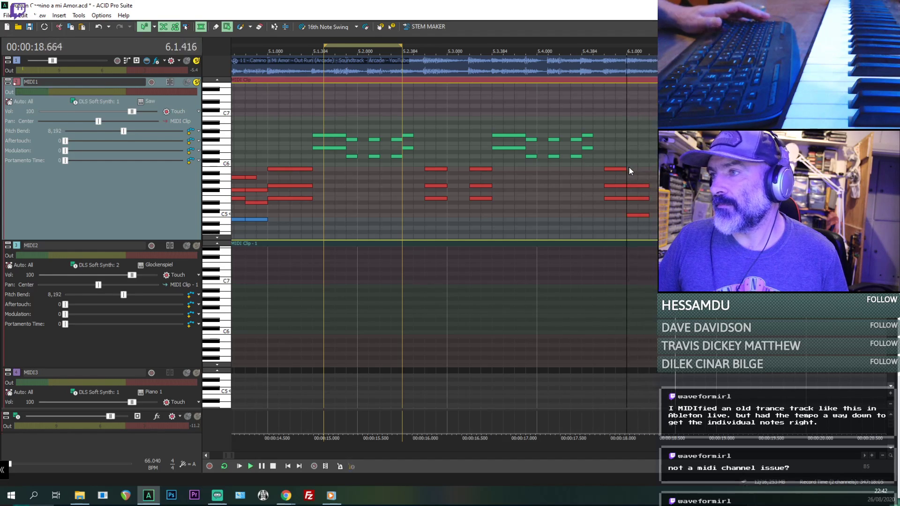
{"action": "key", "text": "space"}
{"action": "key", "text": "space"}
{"action": "key", "text": "space"}
{"action": "left_click_drag", "start_coordinate": [632, 171], "coordinate": [642, 177]}
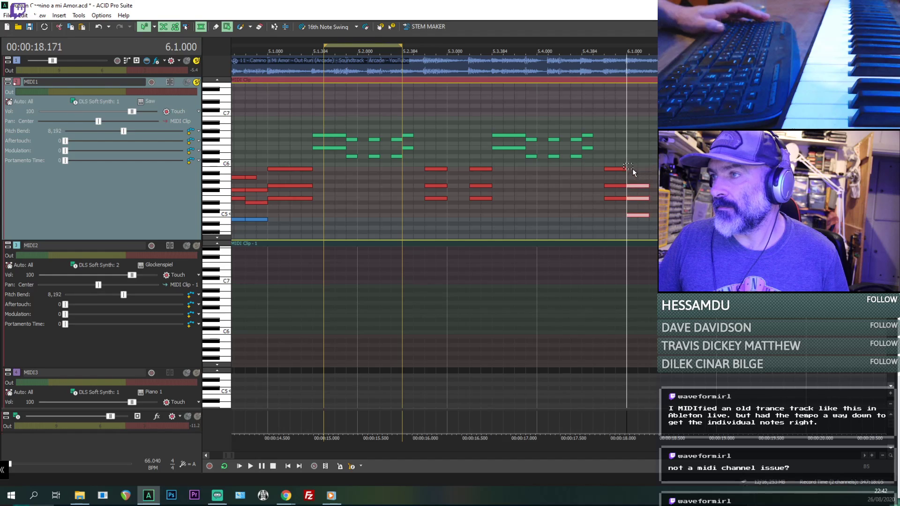
{"action": "key", "text": "space"}
{"action": "key", "text": "space"}
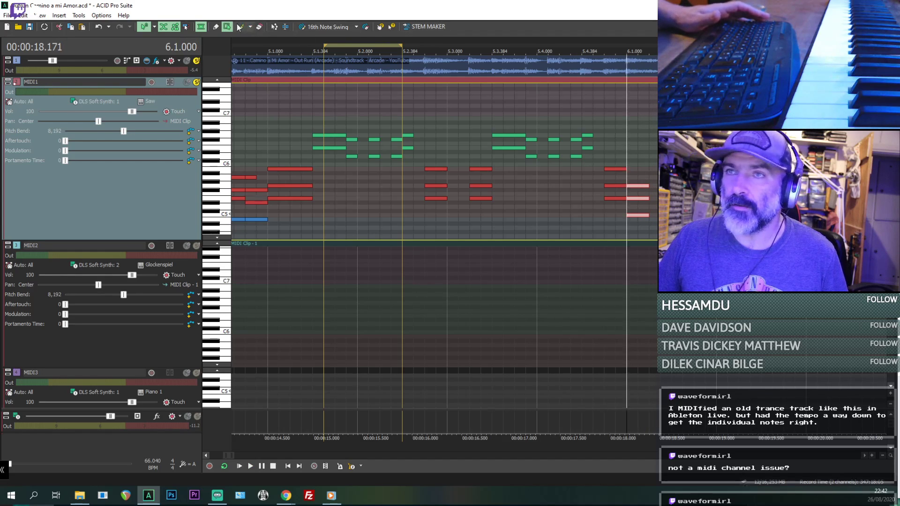
- Extend the three-note chord at 6.1.000 to 6.1.384 and paste a copy of the melody phrase directly after it
{"action": "left_click", "coordinate": [216, 27]}
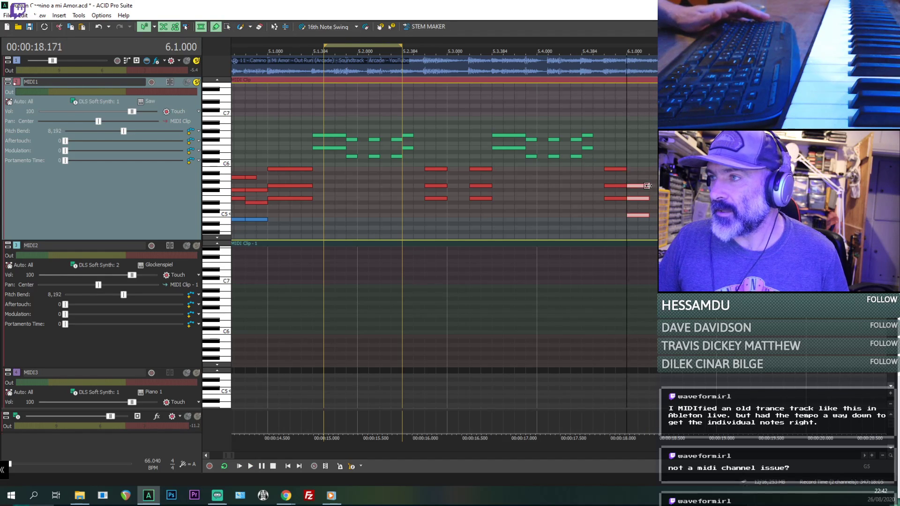
{"action": "key", "text": "space"}
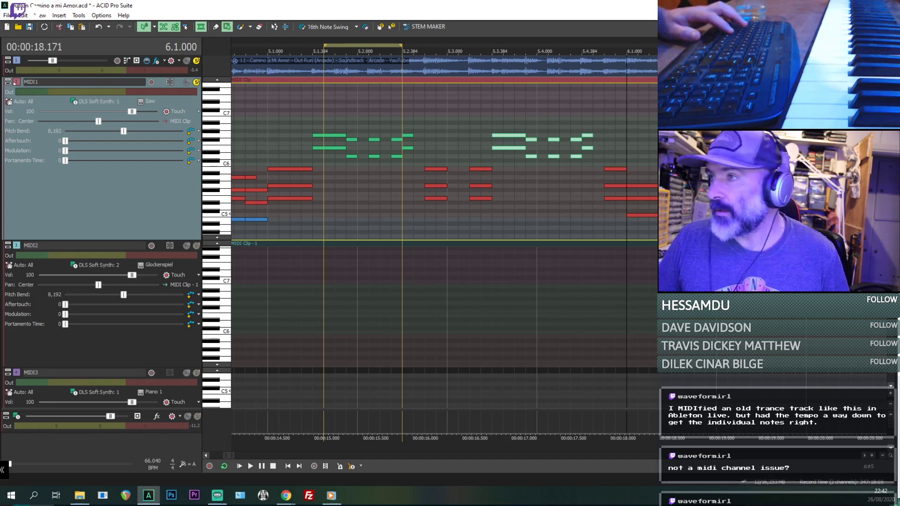
{"action": "key", "text": "space"}
{"action": "left_click", "coordinate": [672, 165]}
{"action": "key", "text": "space"}
{"action": "scroll", "coordinate": [672, 164], "scroll_direction": "down", "scroll_amount": 2}
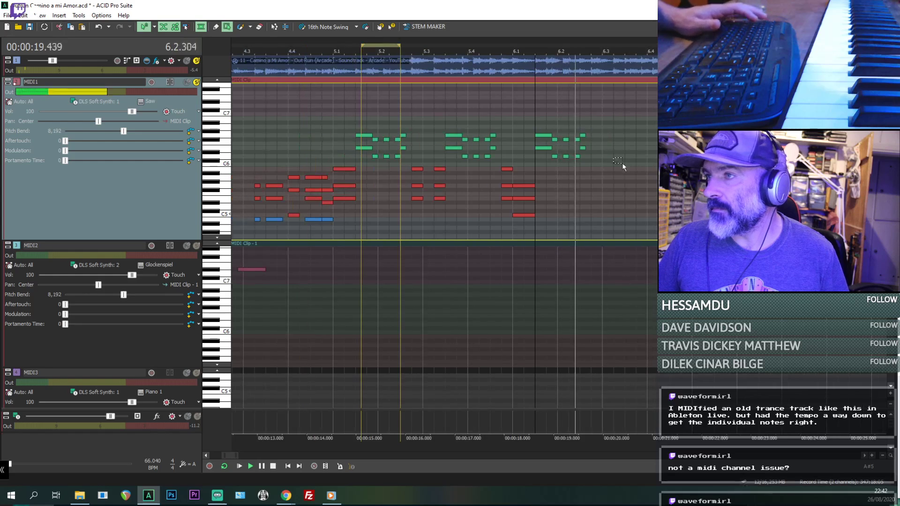
- Paste further copies of the melody phrase at 6.3.384, 7.1.384 and 7.3.384, playing them against the original audio
{"action": "key", "text": "space"}
{"action": "left_click", "coordinate": [626, 159]}
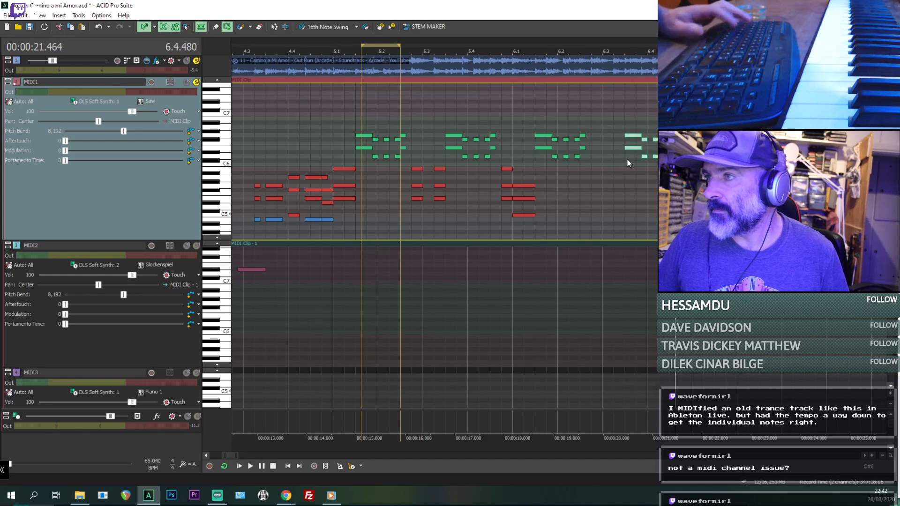
{"action": "key", "text": "ctrl+v"}
{"action": "key", "text": "space"}
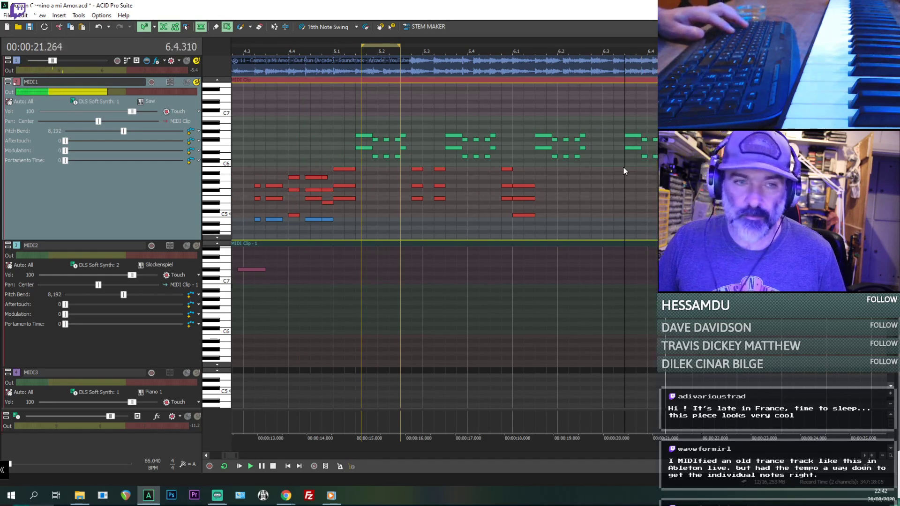
{"action": "key", "text": "space"}
{"action": "key", "text": "space"}
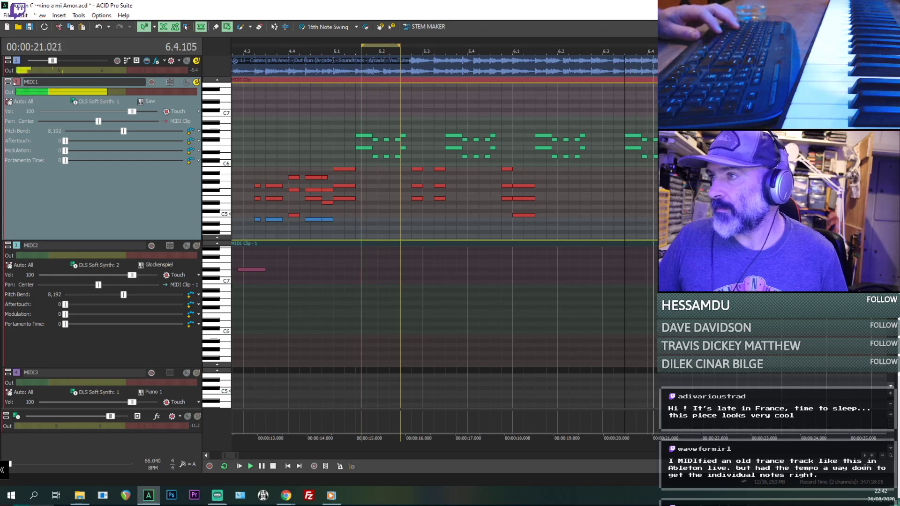
{"action": "key", "text": "space"}
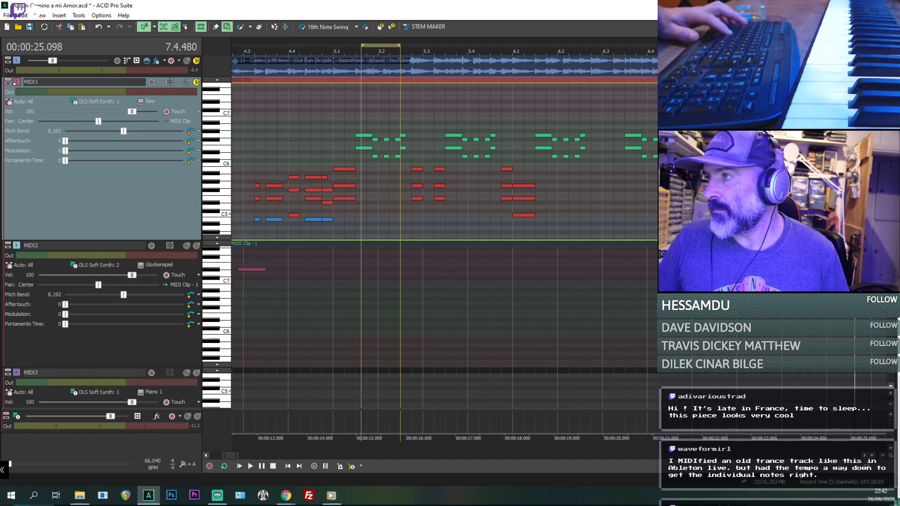
{"action": "key", "text": "space"}
{"action": "scroll", "coordinate": [586, 172], "scroll_direction": "down", "scroll_amount": 1}
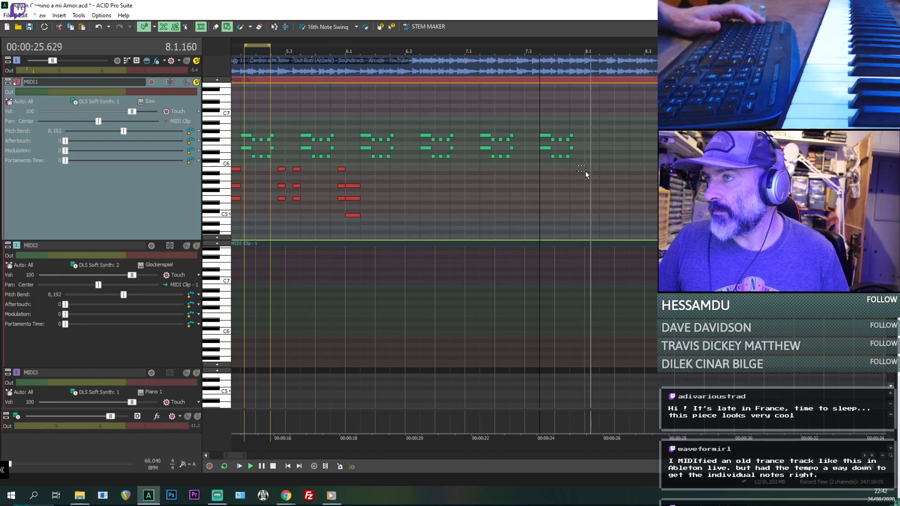
- Try a copy of the melody phrase at 8.1.384 against the original audio and undo the paste
{"action": "left_click", "coordinate": [599, 168]}
{"action": "key", "text": "ctrl+v"}
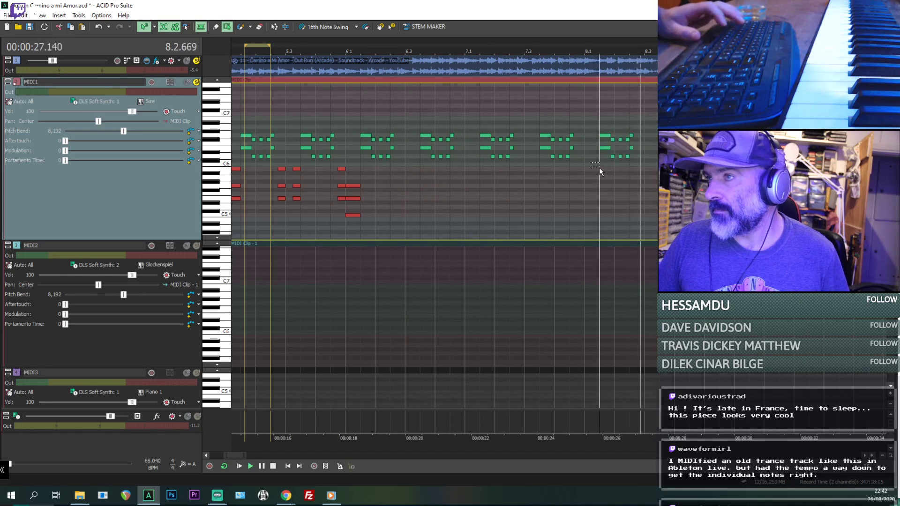
{"action": "key", "text": "space"}
{"action": "key", "text": "space"}
- Play the original audio alone from 8.1.384 and paste the melody phrase at that position
{"action": "key", "text": "space"}
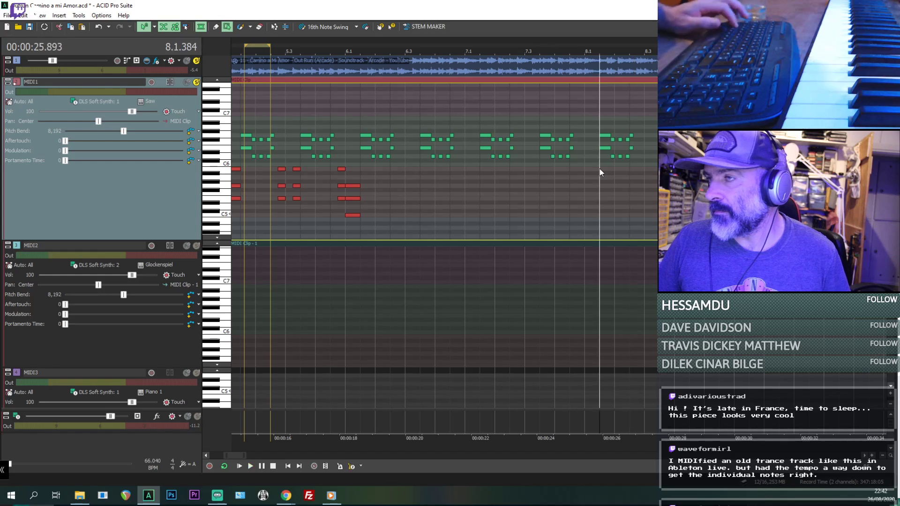
{"action": "key", "text": "ctrl+z"}
{"action": "key", "text": "space"}
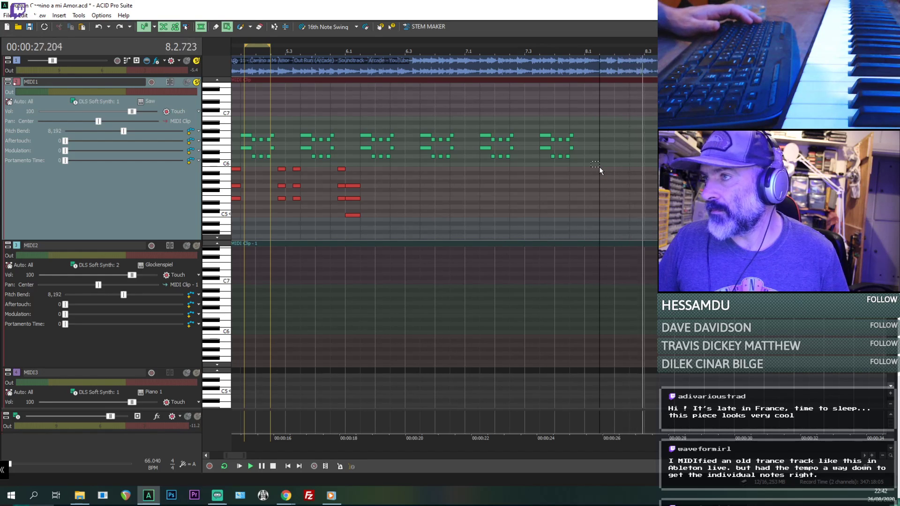
{"action": "key", "text": "space"}
{"action": "key", "text": "ctrl+v"}
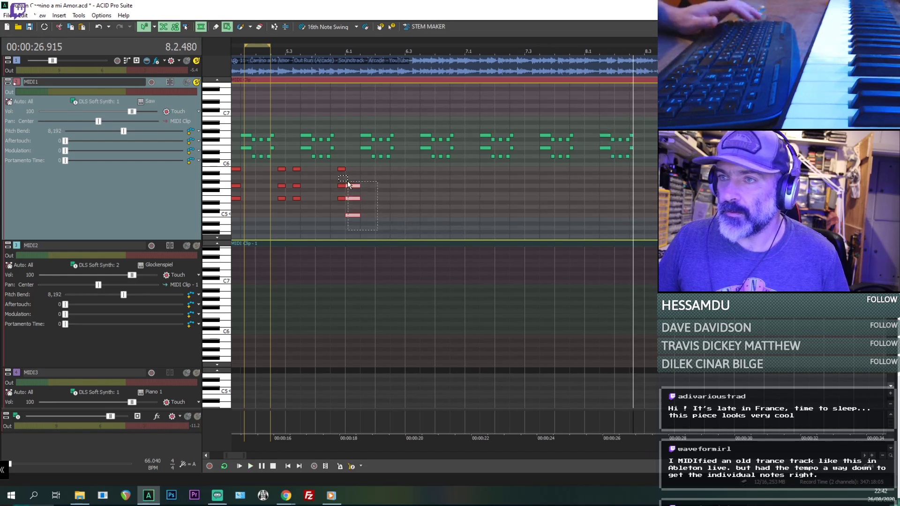
- Select the three notes of the chord at 6.1.000 and set the playback position to the chord's start
{"action": "left_click_drag", "start_coordinate": [348, 181], "coordinate": [348, 182]}
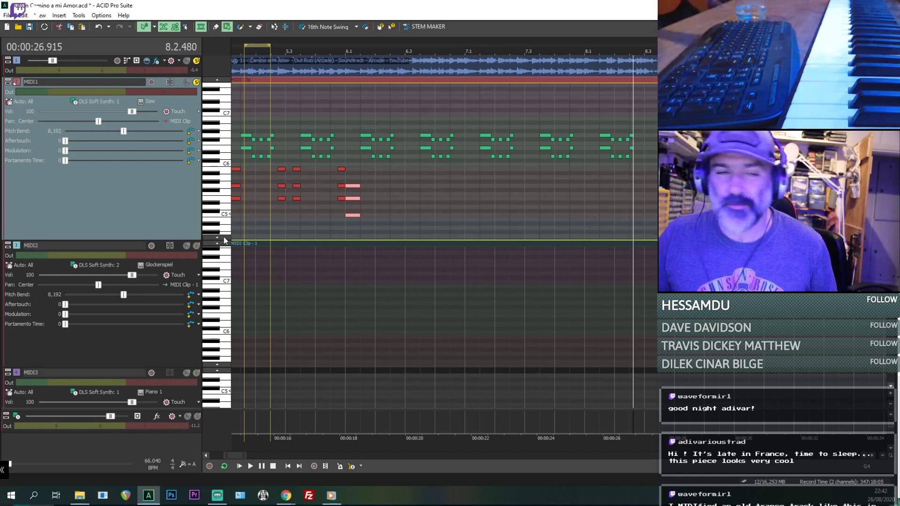
{"action": "left_click_drag", "start_coordinate": [379, 275], "coordinate": [388, 280]}
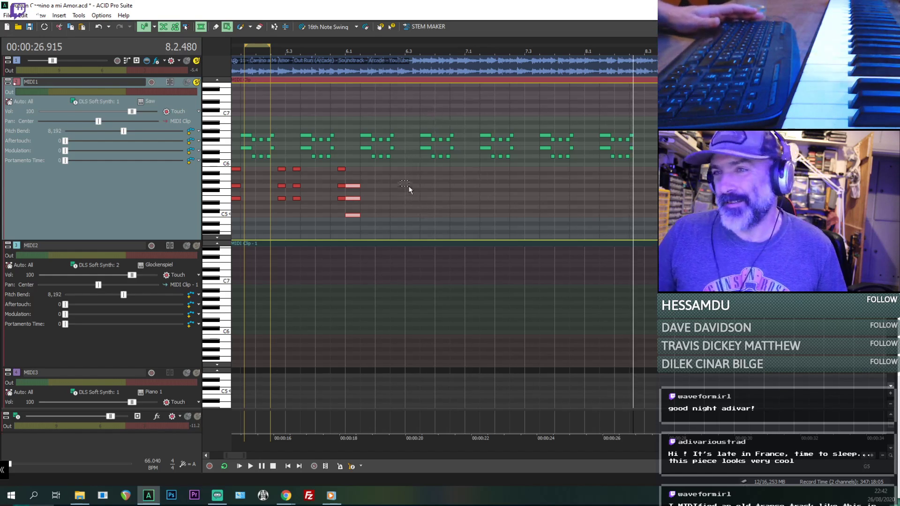
{"action": "scroll", "coordinate": [407, 191], "scroll_direction": "right", "scroll_amount": 3}
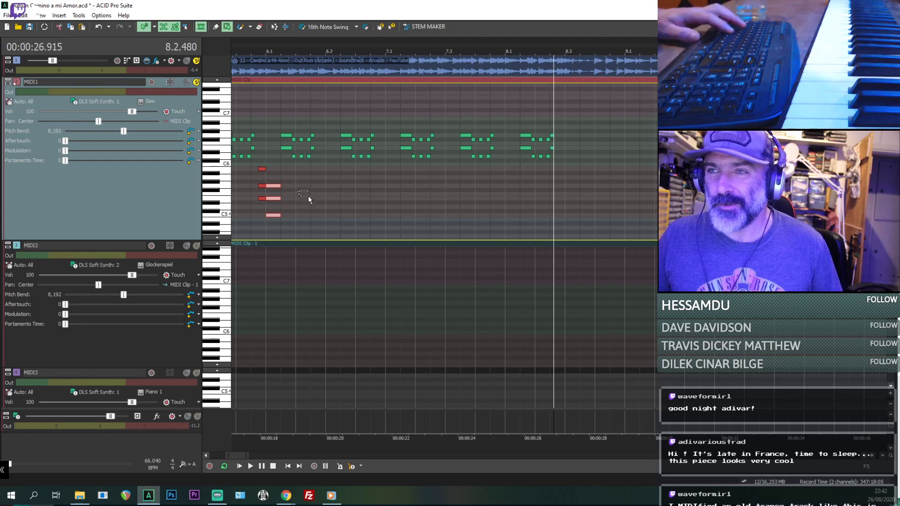
{"action": "scroll", "coordinate": [315, 193], "scroll_direction": "up", "scroll_amount": 1}
{"action": "scroll", "coordinate": [313, 192], "scroll_direction": "down", "scroll_amount": 2}
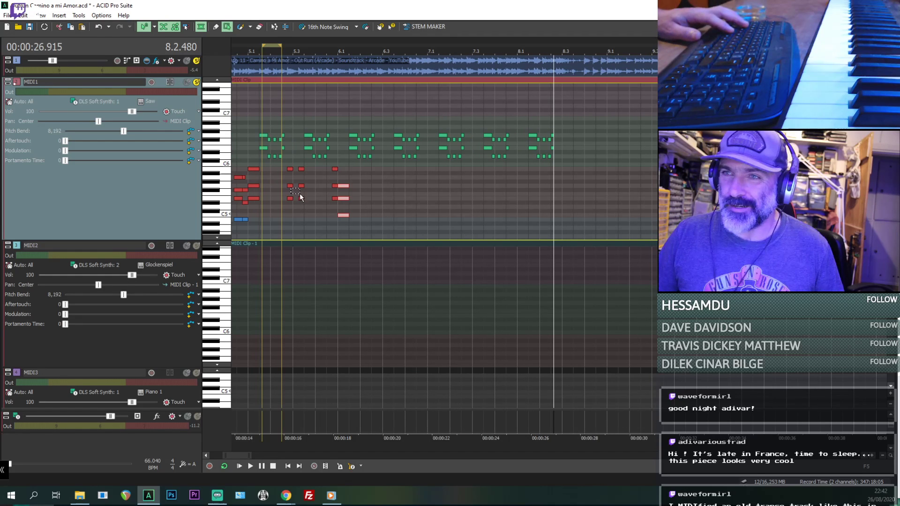
{"action": "left_click", "coordinate": [338, 180]}
{"action": "scroll", "coordinate": [364, 220], "scroll_direction": "up", "scroll_amount": 2}
{"action": "left_click_drag", "start_coordinate": [575, 174], "coordinate": [593, 225]}
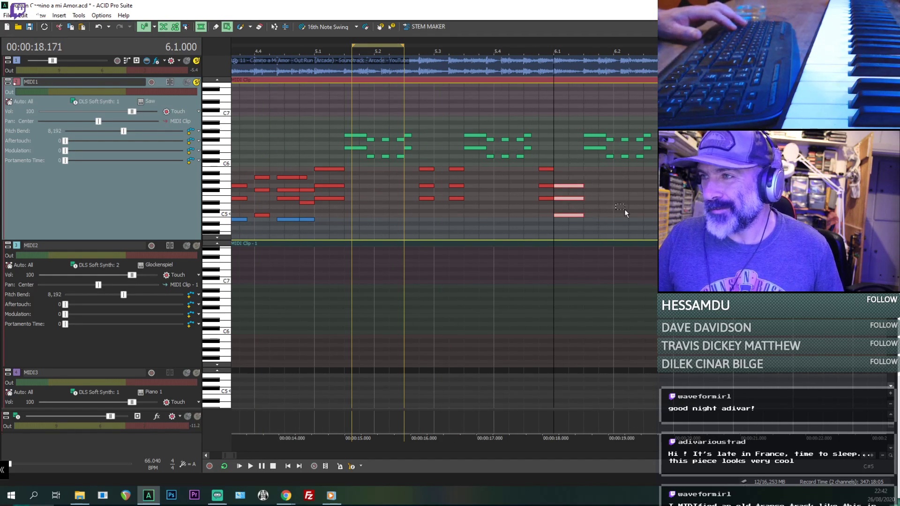
- Play from 6.1.000 and paste two consecutive copies of the chord from 6.2.576, activating note drawing to trim the second
{"action": "key", "text": "space"}
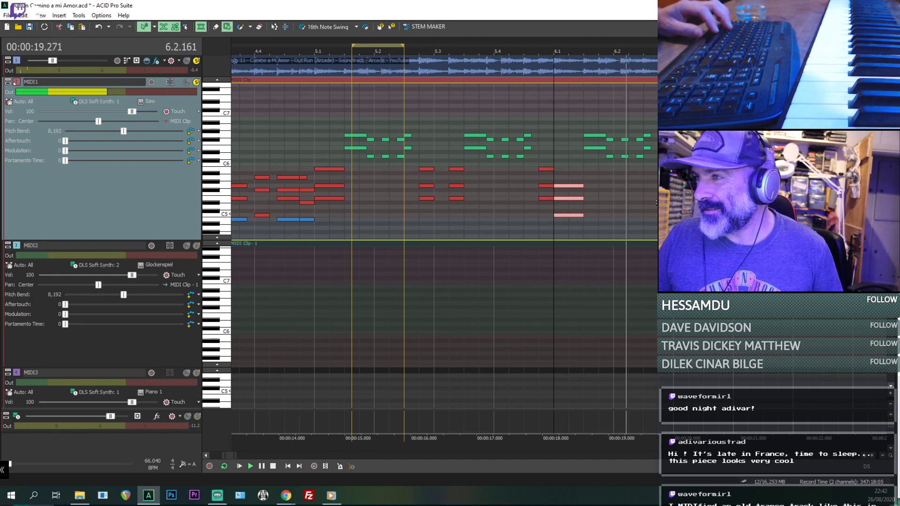
{"action": "key", "text": "space"}
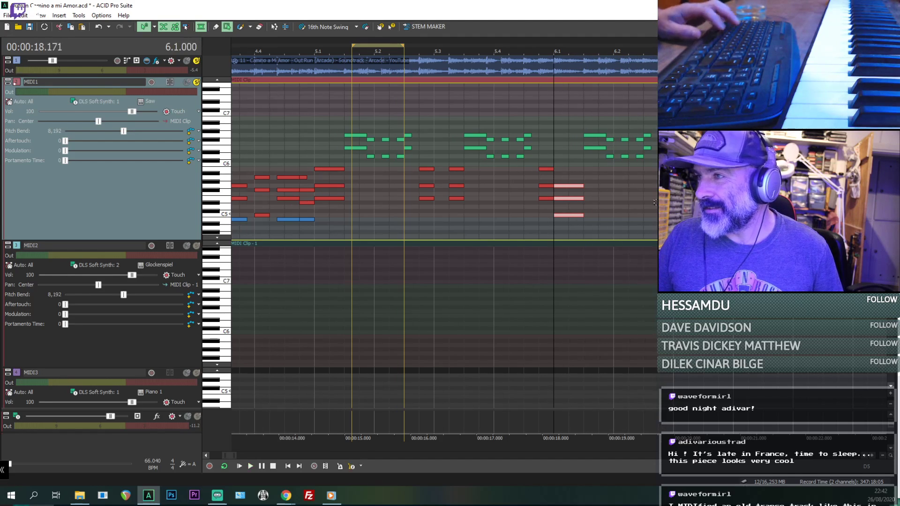
{"action": "key", "text": "space"}
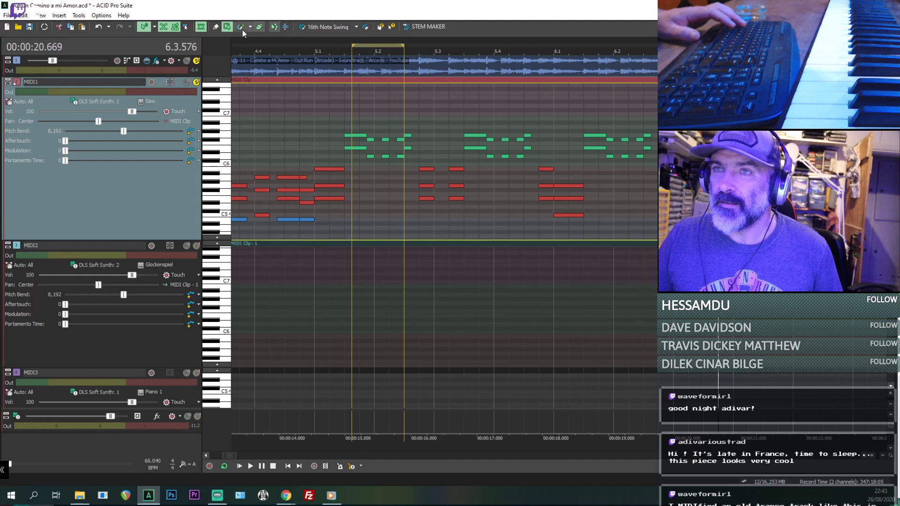
{"action": "left_click", "coordinate": [215, 27]}
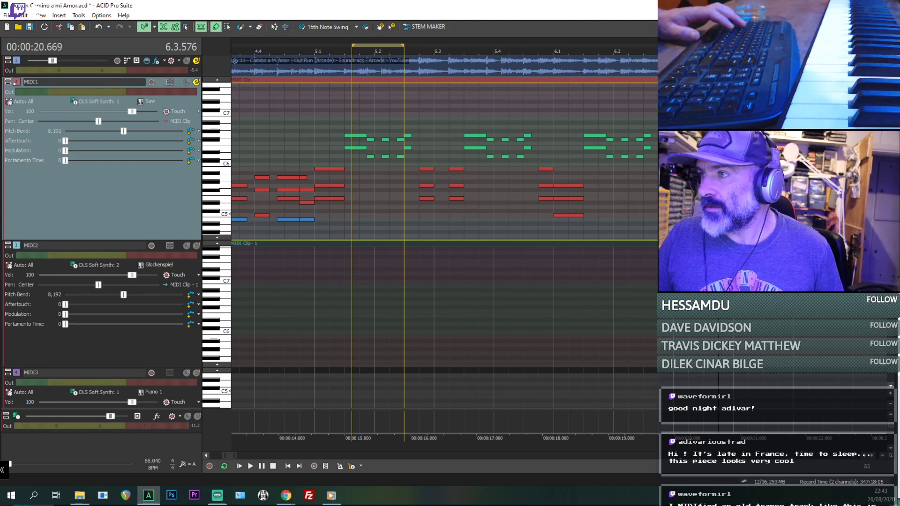
- Play the passage and paste the three-note chord at 6.4.576 and again at 7.1.000, ending at 7.1.384
{"action": "key", "text": "space"}
{"action": "key", "text": "space"}
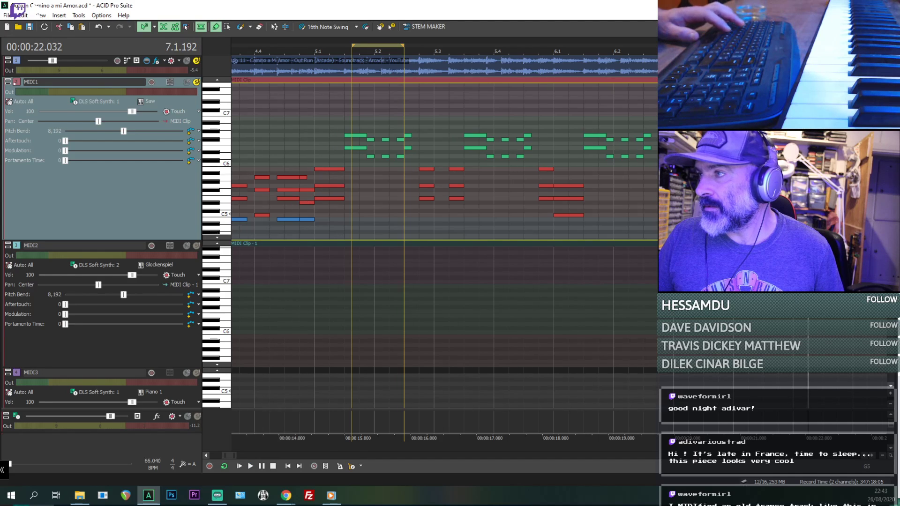
{"action": "scroll", "coordinate": [580, 187], "scroll_direction": "up", "scroll_amount": 1}
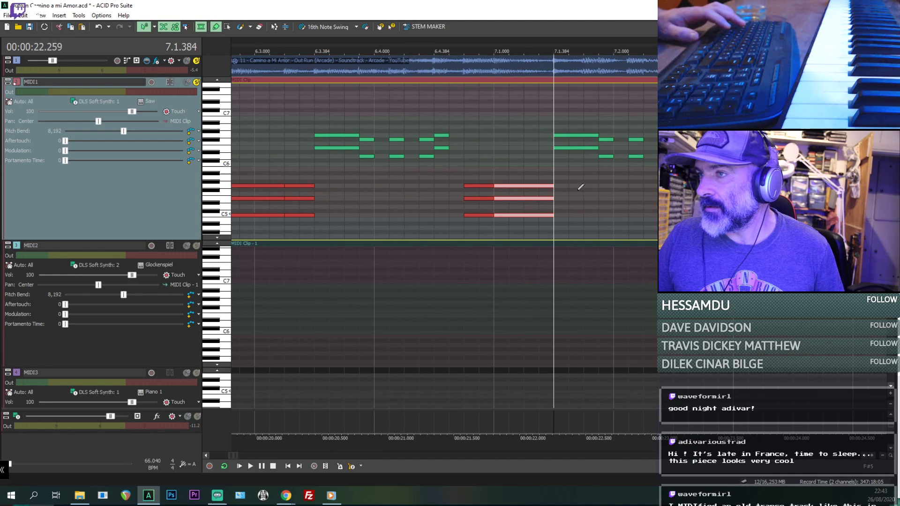
- Play from 7.1.000 and check the three individual notes of the chord there
{"action": "left_click", "coordinate": [494, 166]}
{"action": "key", "text": "space"}
{"action": "left_click", "coordinate": [542, 185]}
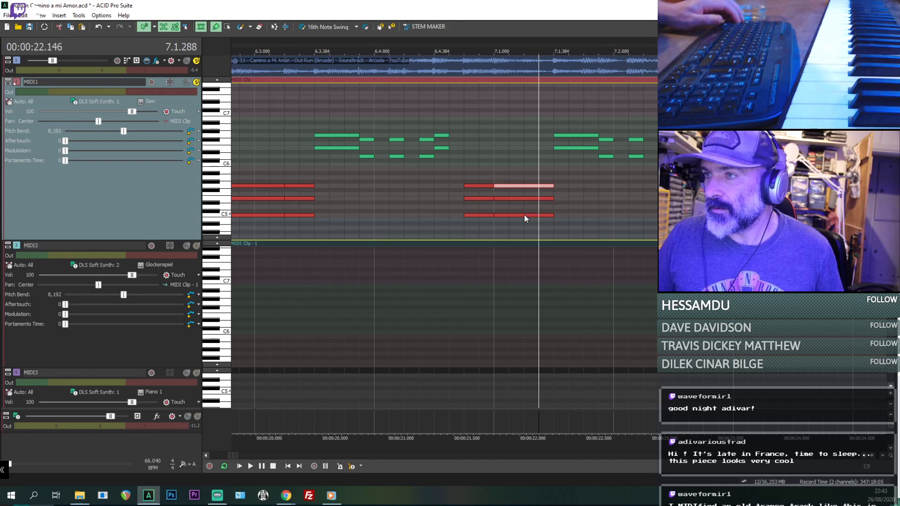
{"action": "left_click", "coordinate": [525, 215], "text": "shift"}
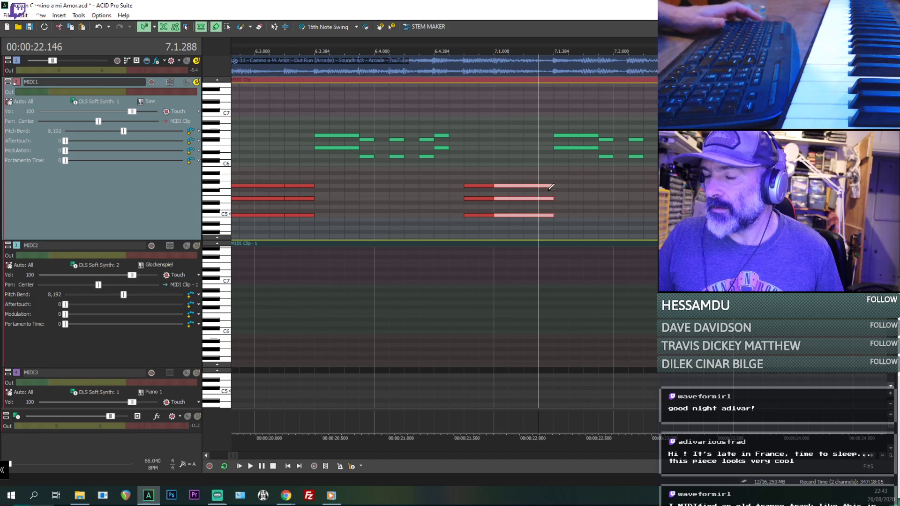
{"action": "left_click", "coordinate": [490, 159]}
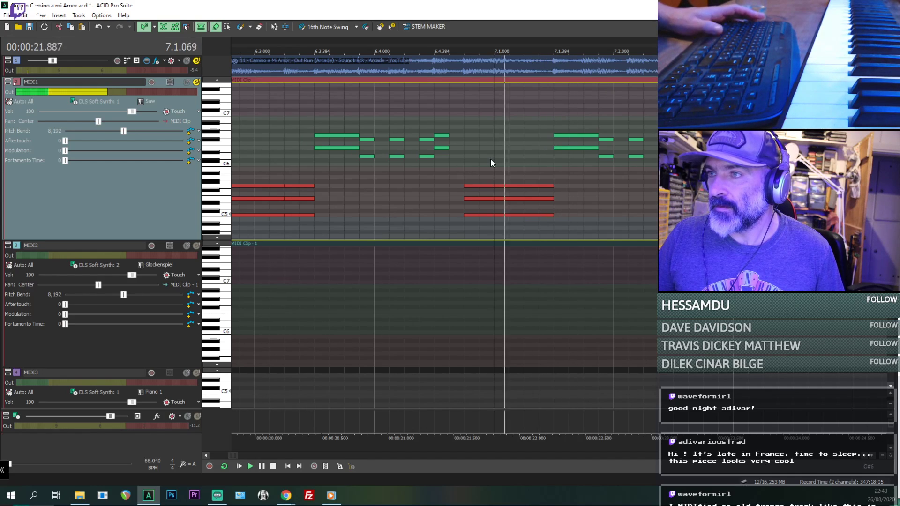
{"action": "left_click", "coordinate": [510, 216]}
{"action": "left_click", "coordinate": [509, 198]}
{"action": "left_click", "coordinate": [510, 187]}
- Play the new chords from 6.2.000, mute the MIDI1 track and replay the passage with only the original audio
{"action": "scroll", "coordinate": [448, 188], "scroll_direction": "down", "scroll_amount": 2}
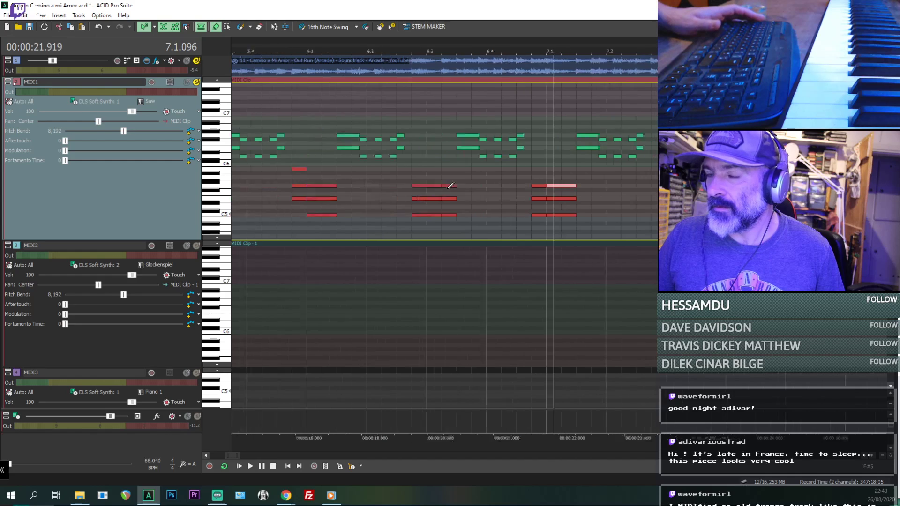
{"action": "scroll", "coordinate": [448, 189], "scroll_direction": "down", "scroll_amount": 1}
{"action": "left_click", "coordinate": [410, 157]}
{"action": "key", "text": "space"}
{"action": "left_click", "coordinate": [416, 180]}
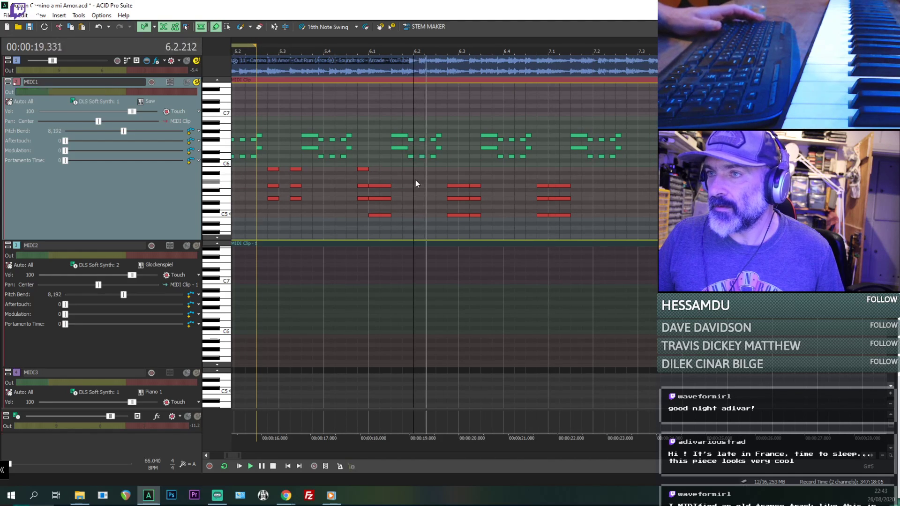
{"action": "left_click", "coordinate": [186, 84]}
{"action": "key", "text": "space"}
{"action": "key", "text": "space"}
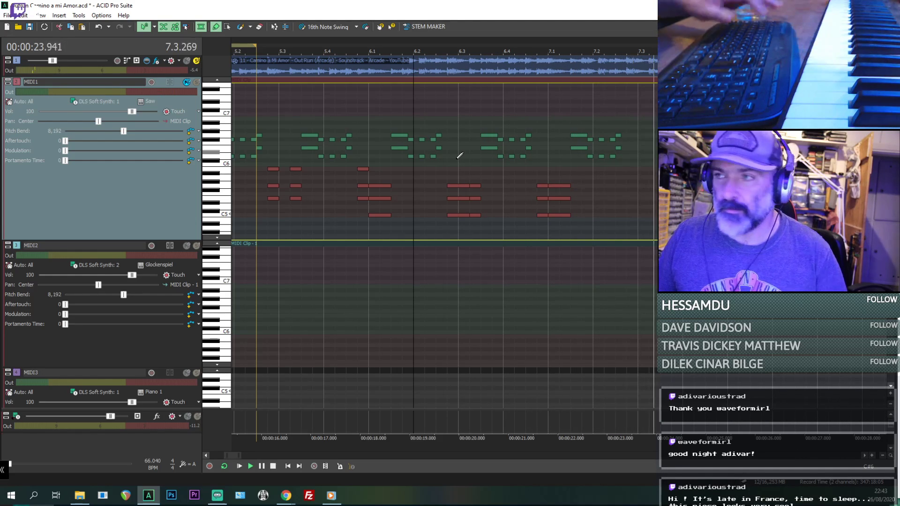
- Listen to the original audio with MIDI1 muted, first from 5.3.384 and again from 5.2.000
{"action": "key", "text": "space"}
{"action": "left_click", "coordinate": [297, 202]}
{"action": "key", "text": "space"}
{"action": "key", "text": "space"}
{"action": "scroll", "coordinate": [392, 186], "scroll_direction": "down", "scroll_amount": 3}
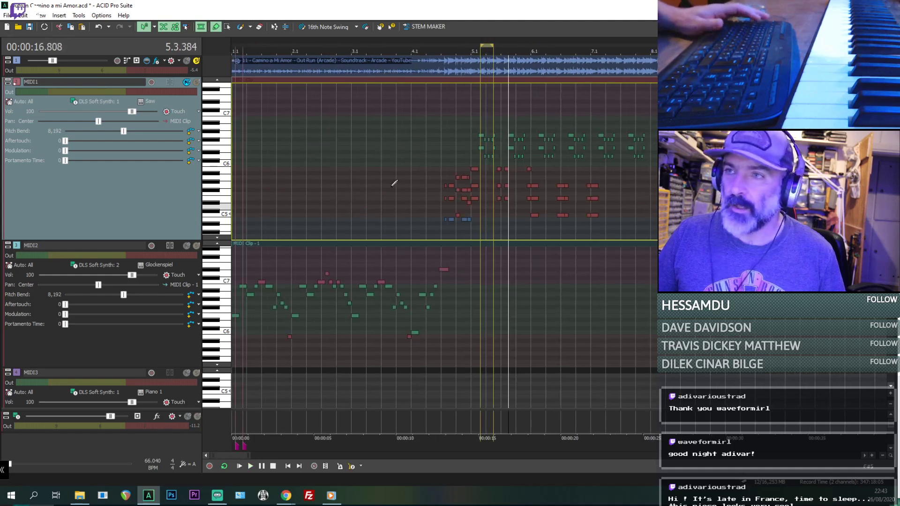
{"action": "left_click", "coordinate": [482, 165]}
{"action": "key", "text": "space"}
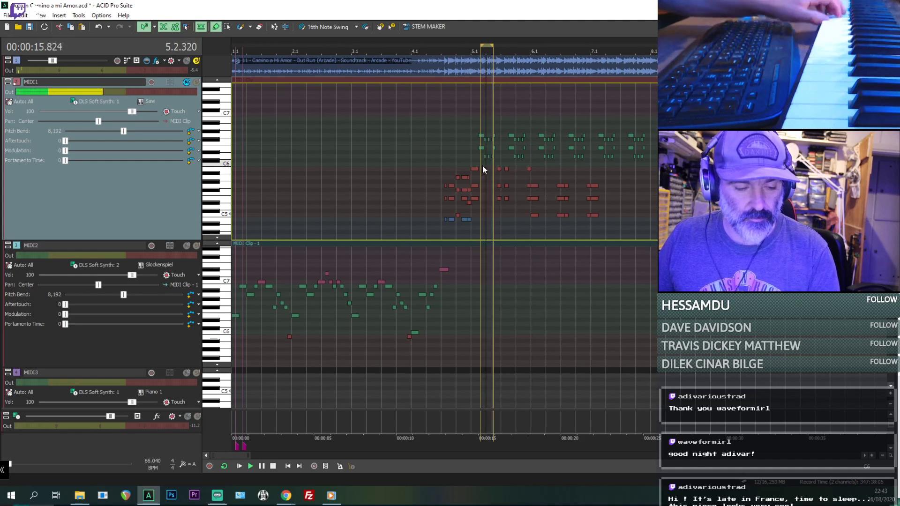
{"action": "key", "text": "space"}
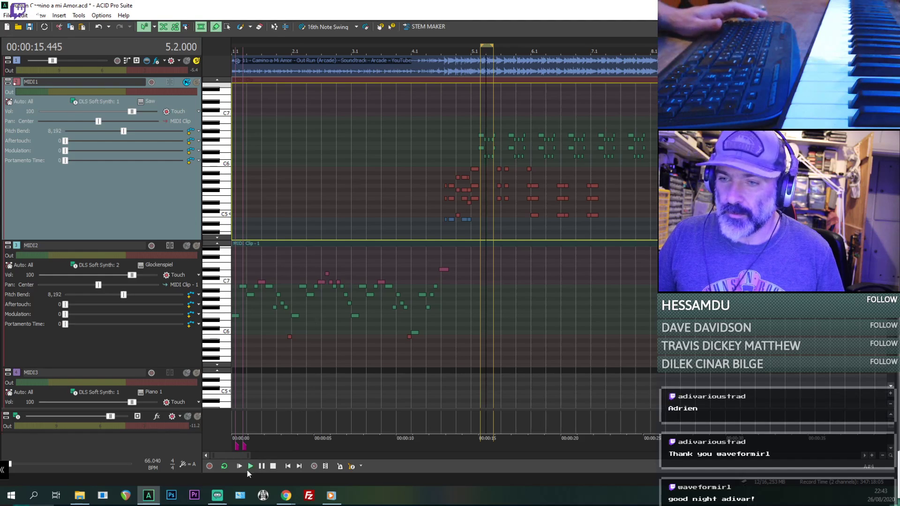
- Turn off loop playback and play the original audio from 4.3.000 through the end of bar 7
{"action": "left_click", "coordinate": [225, 467]}
{"action": "left_click", "coordinate": [443, 136]}
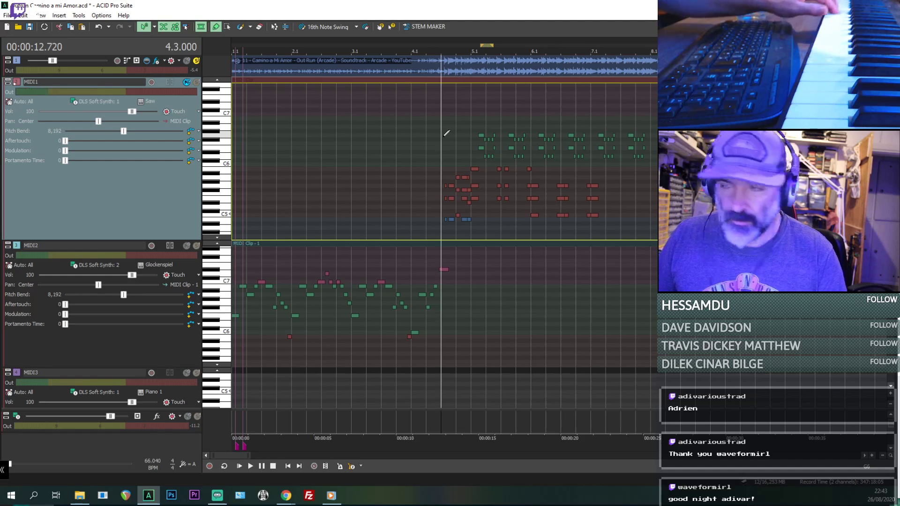
{"action": "key", "text": "space"}
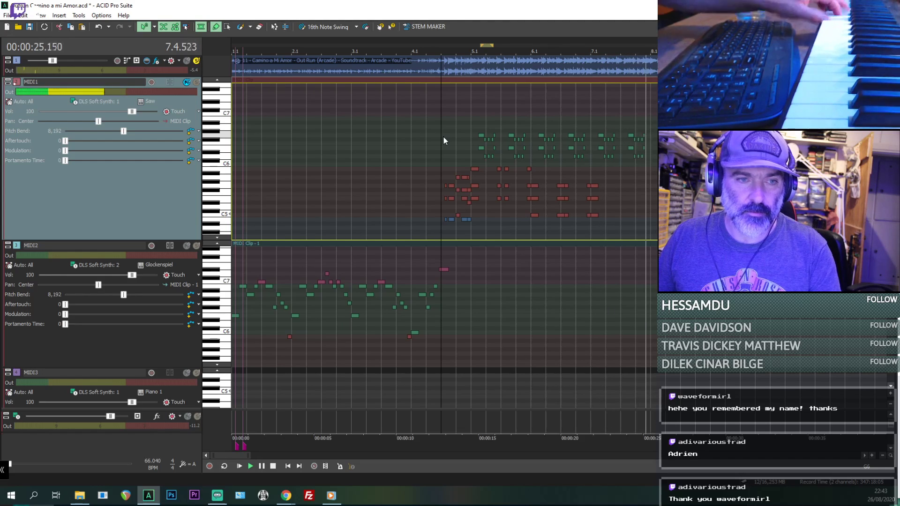
{"action": "key", "text": "space"}
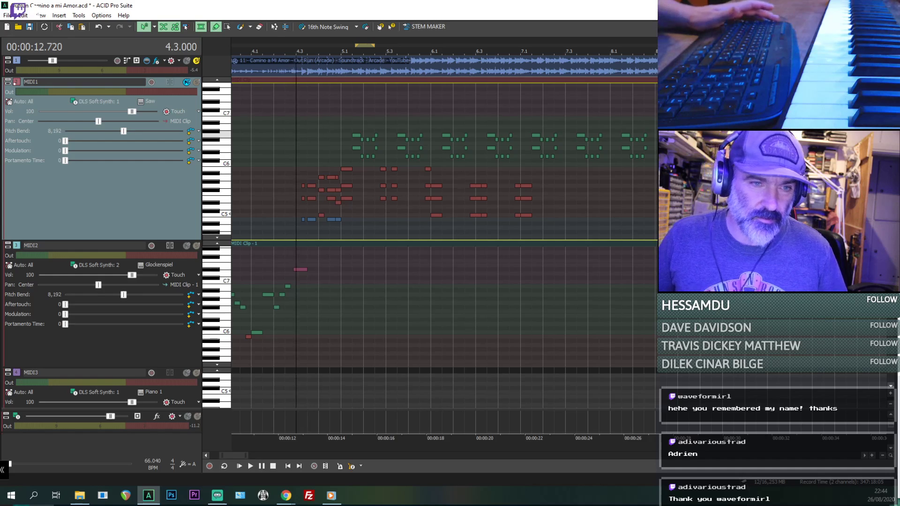
- Play the original audio from 6.1.000 through bar 7
{"action": "key", "text": "alt+Tab"}
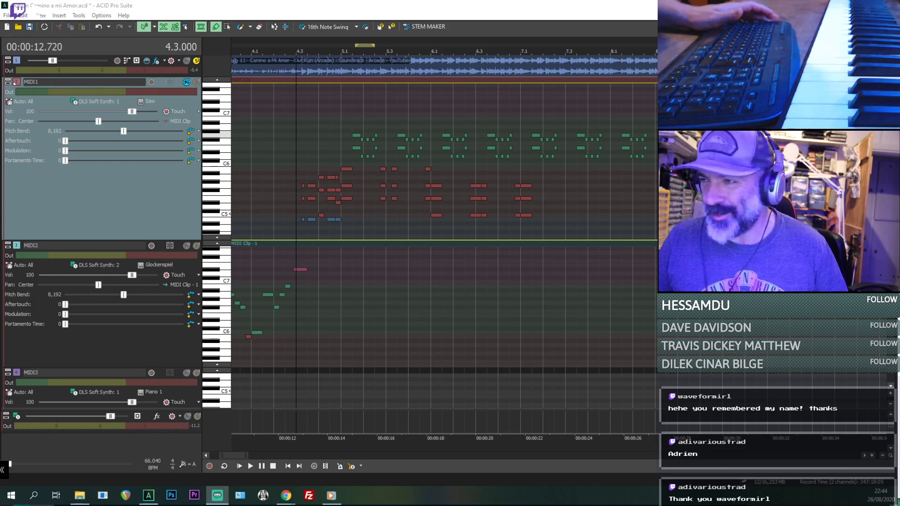
{"action": "left_click", "coordinate": [453, 189]}
{"action": "scroll", "coordinate": [499, 199], "scroll_direction": "up", "scroll_amount": 2}
{"action": "scroll", "coordinate": [539, 195], "scroll_direction": "down", "scroll_amount": 1}
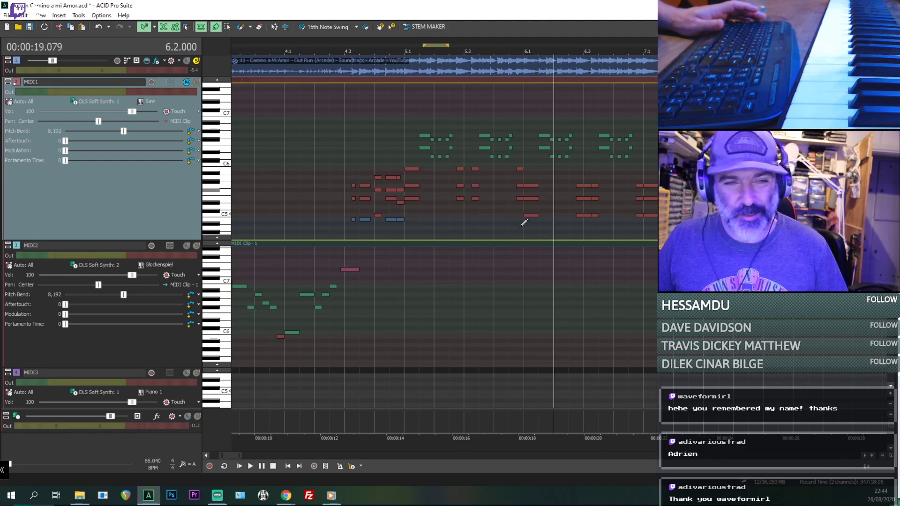
{"action": "left_click", "coordinate": [526, 178]}
{"action": "scroll", "coordinate": [524, 182], "scroll_direction": "up", "scroll_amount": 1}
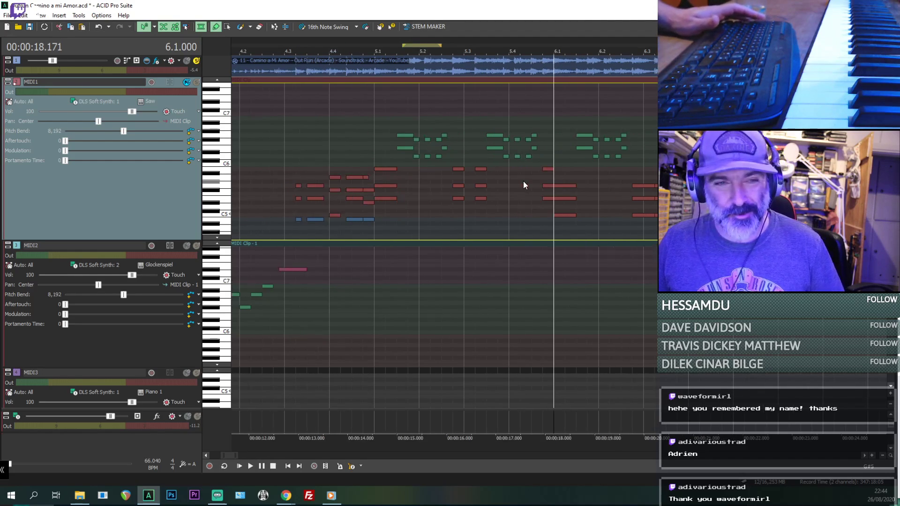
{"action": "key", "text": "space"}
{"action": "scroll", "coordinate": [563, 173], "scroll_direction": "down", "scroll_amount": 1}
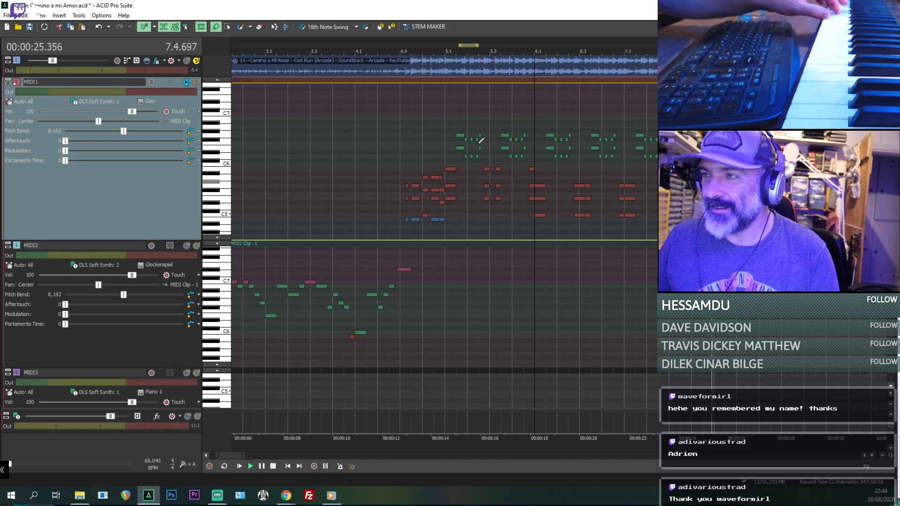
{"action": "key", "text": "space"}
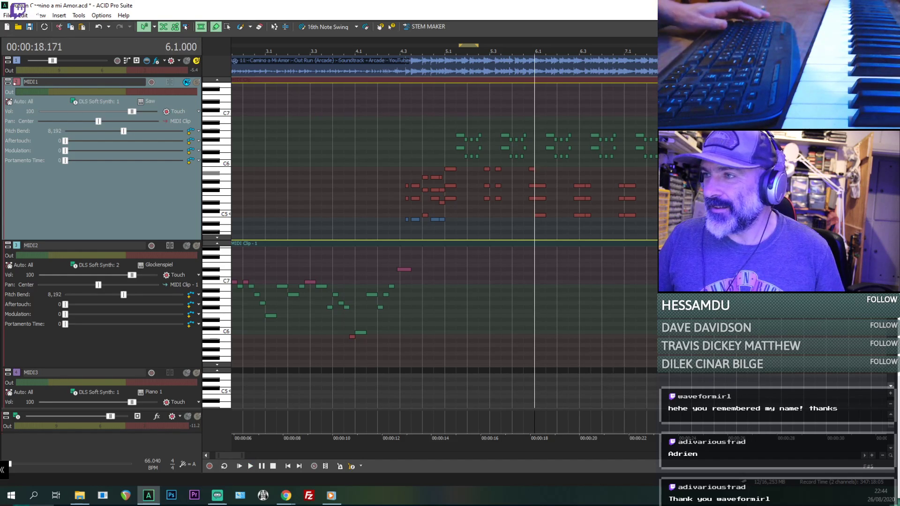
- Select the longer three-note chord at 7.1.000 on MIDI1 and play the original audio from 7.1.384
{"action": "left_click_drag", "start_coordinate": [631, 184], "coordinate": [629, 216]}
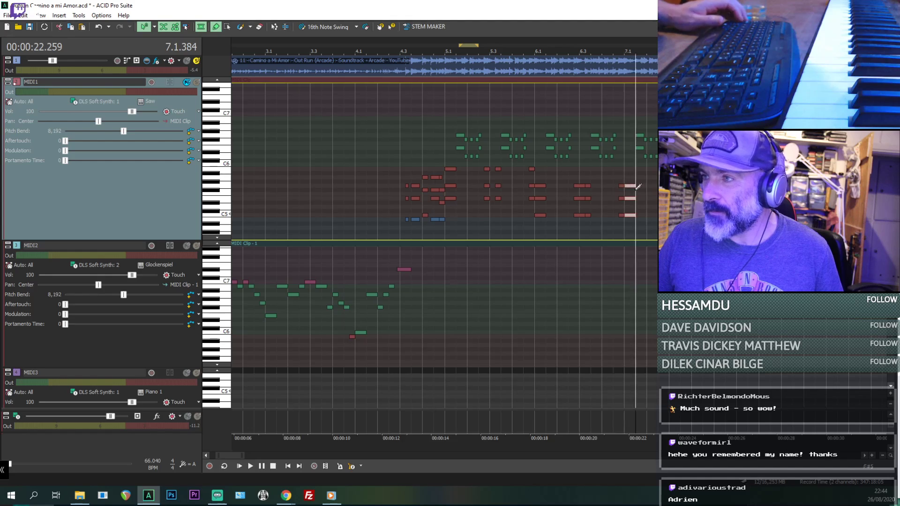
{"action": "scroll", "coordinate": [649, 187], "scroll_direction": "up", "scroll_amount": 1}
{"action": "key", "text": "space"}
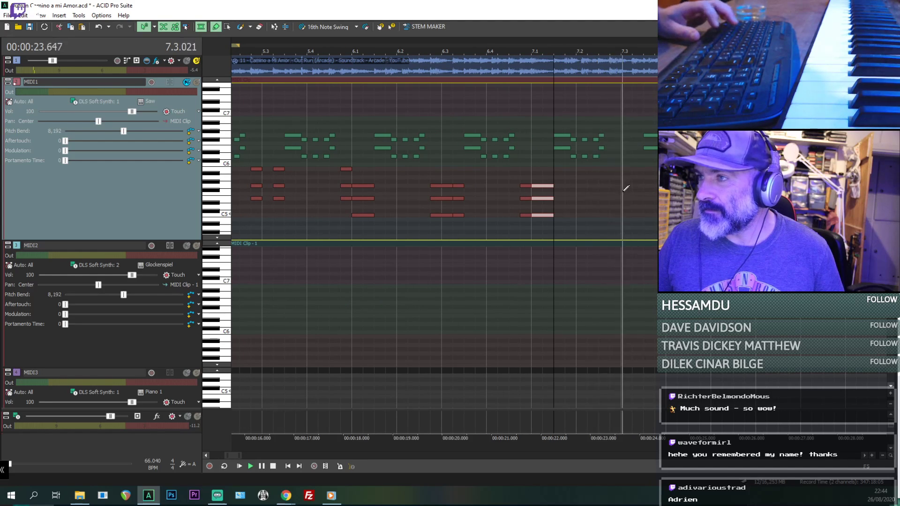
{"action": "key", "text": "space"}
{"action": "key", "text": "space"}
{"action": "key", "text": "space"}
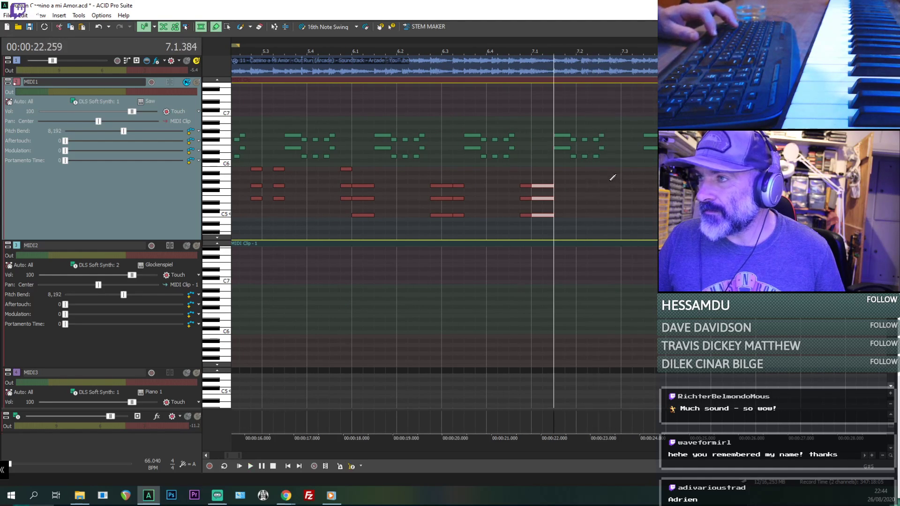
- Duplicate the short and long chords that start at 6.4.576 on MIDI1, placing the copies at 7.2.576
{"action": "left_click", "coordinate": [526, 185]}
{"action": "left_click", "coordinate": [536, 215], "text": "shift"}
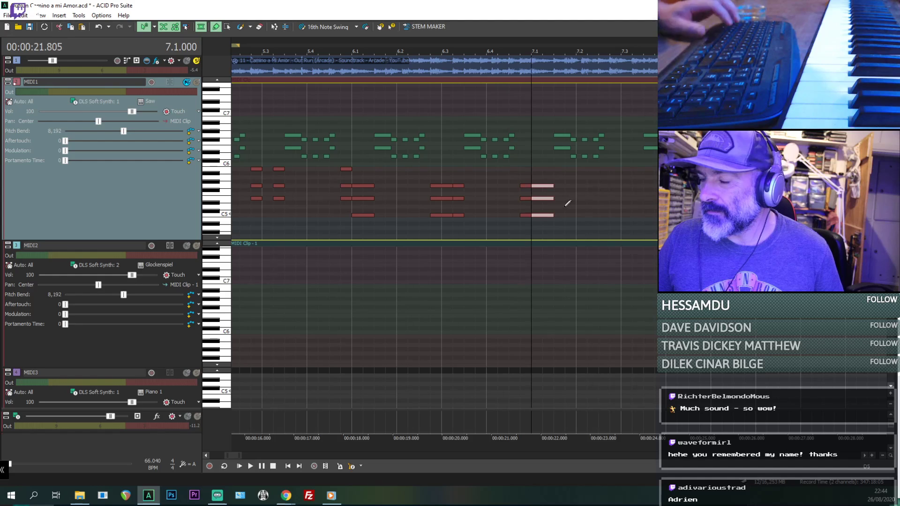
{"action": "left_click", "coordinate": [525, 186]}
{"action": "left_click", "coordinate": [539, 215], "text": "shift"}
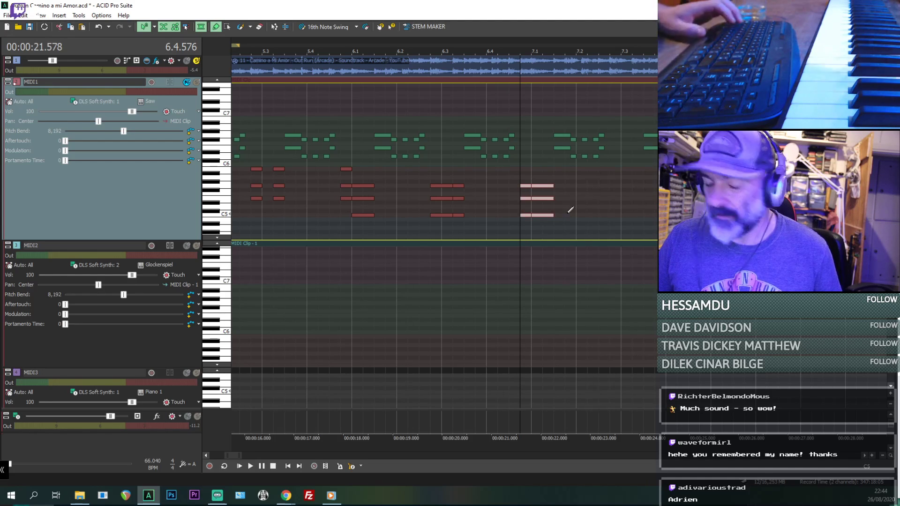
{"action": "key", "text": "space"}
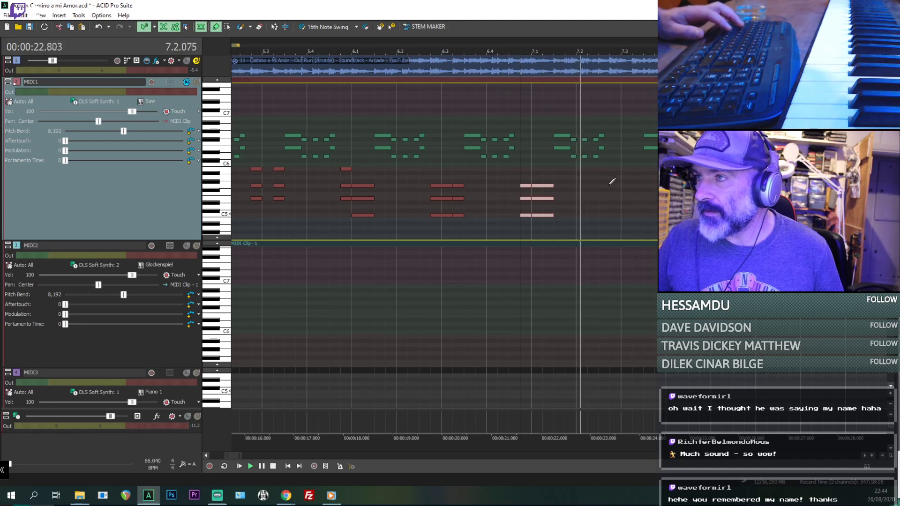
{"action": "key", "text": "space"}
{"action": "left_click", "coordinate": [610, 184]}
{"action": "key", "text": "ctrl+v"}
{"action": "left_click", "coordinate": [611, 187]}
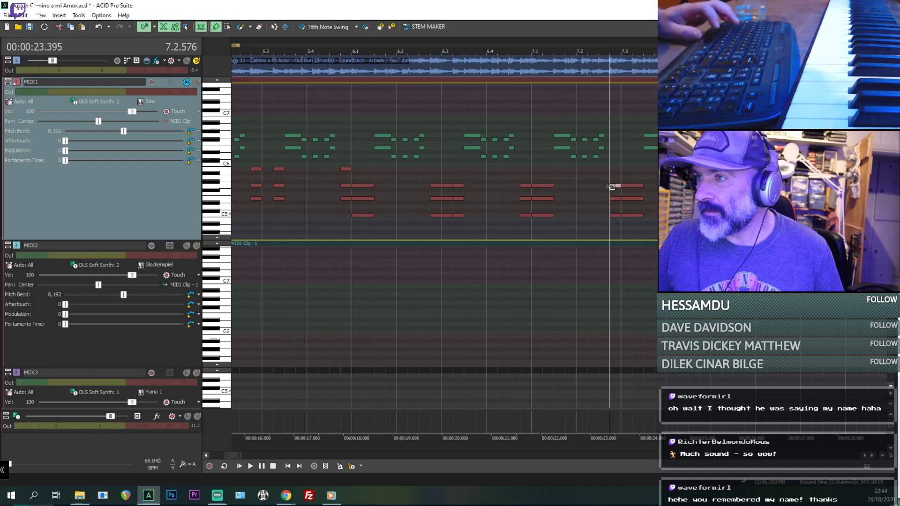
- Play the original audio repeatedly from 7.2.576 to check the timing of the pasted chords
{"action": "key", "text": "space"}
{"action": "key", "text": "space"}
{"action": "key", "text": "space"}
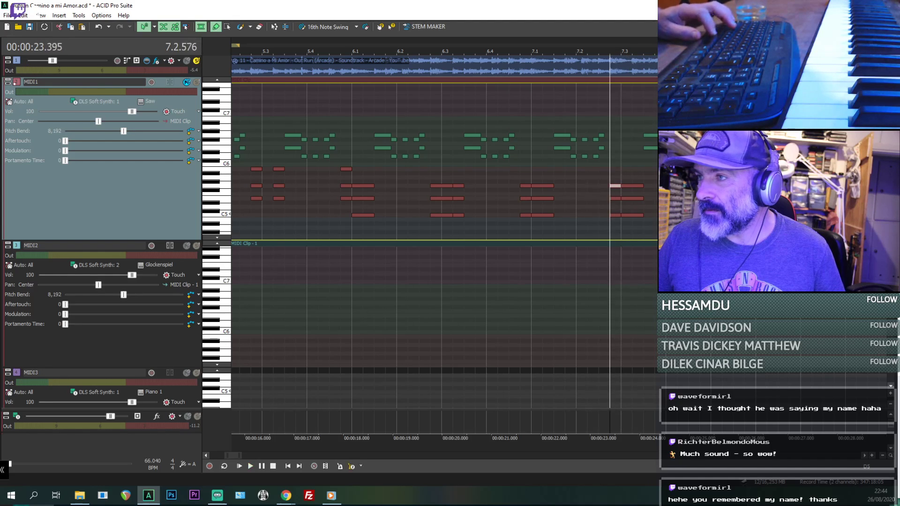
{"action": "key", "text": "space"}
{"action": "key", "text": "space"}
{"action": "key", "text": "space"}
{"action": "key", "text": "space"}
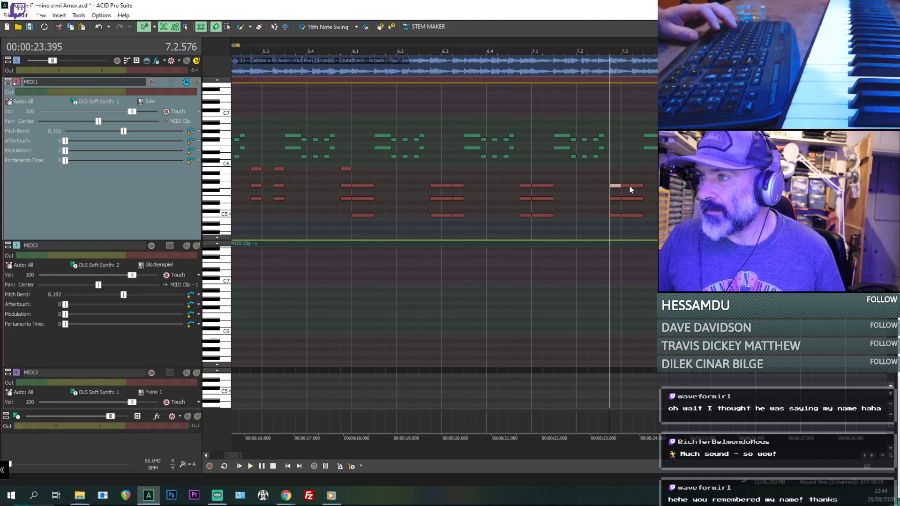
- Move the longer pasted chord to 7.3.192, shorten it to a sixteenth note and check it against playback
{"action": "left_click", "coordinate": [629, 186]}
{"action": "left_click", "coordinate": [633, 216], "text": "shift"}
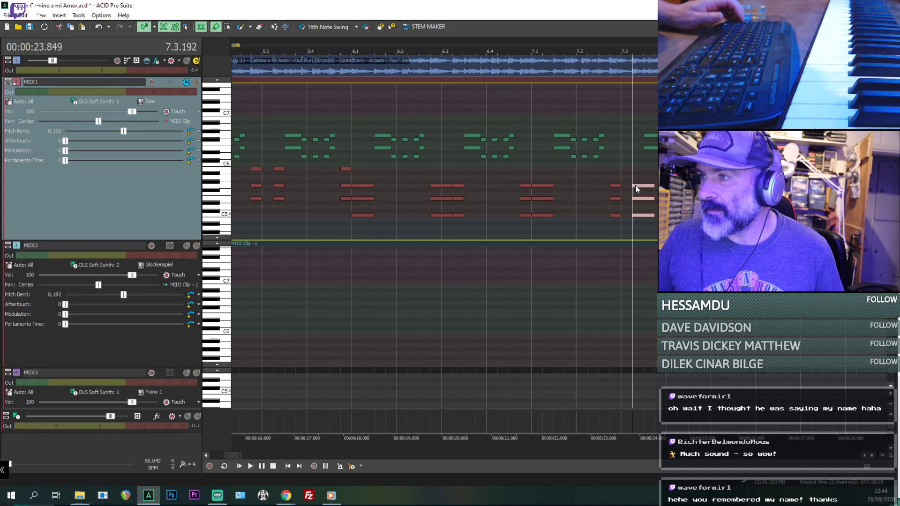
{"action": "key", "text": "space"}
{"action": "key", "text": "space"}
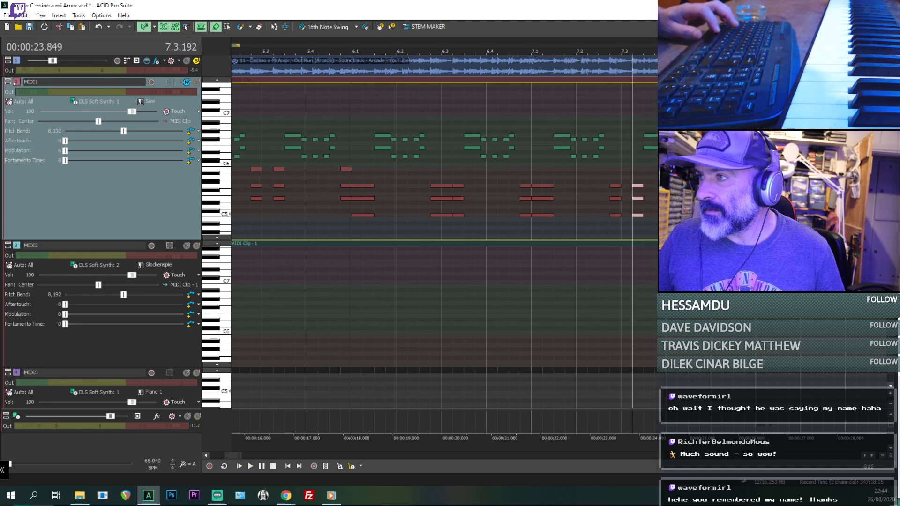
{"action": "key", "text": "space"}
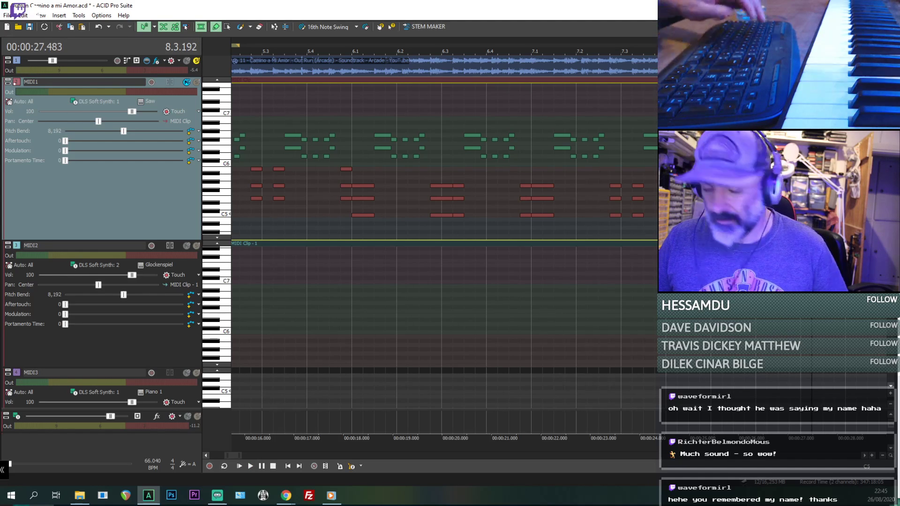
- Listen to the original audio from 8.3.192, then replay the passage from around beat 6.3 into bar 8
{"action": "key", "text": "space"}
{"action": "key", "text": "space"}
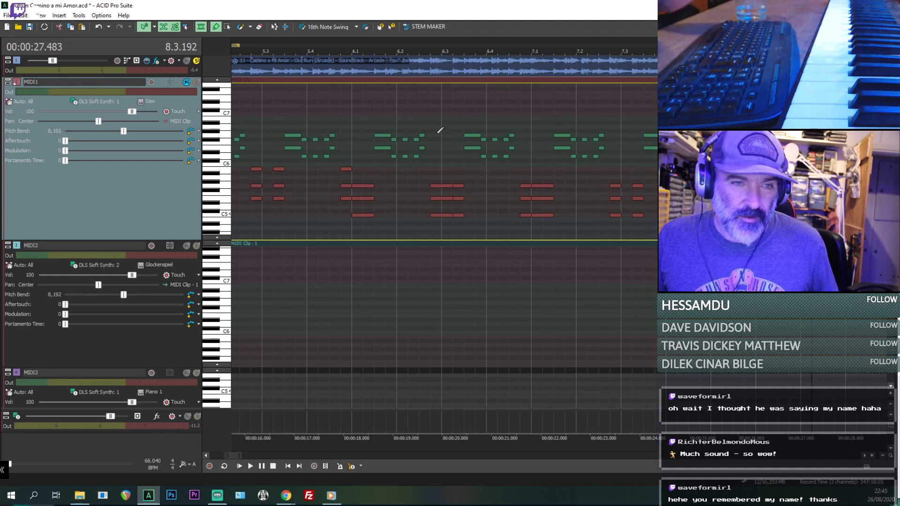
{"action": "scroll", "coordinate": [438, 133], "scroll_direction": "down", "scroll_amount": 1}
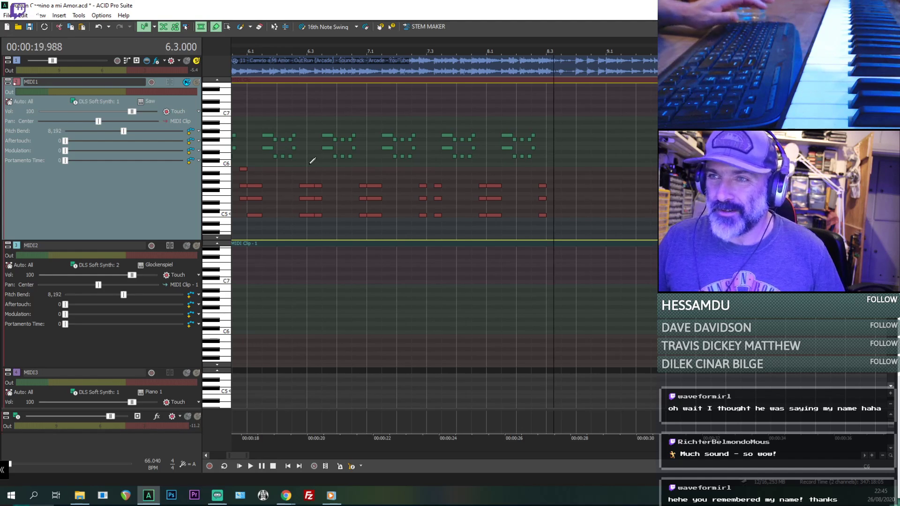
{"action": "scroll", "coordinate": [316, 180], "scroll_direction": "up", "scroll_amount": 1}
{"action": "left_click", "coordinate": [564, 167]}
{"action": "key", "text": "space"}
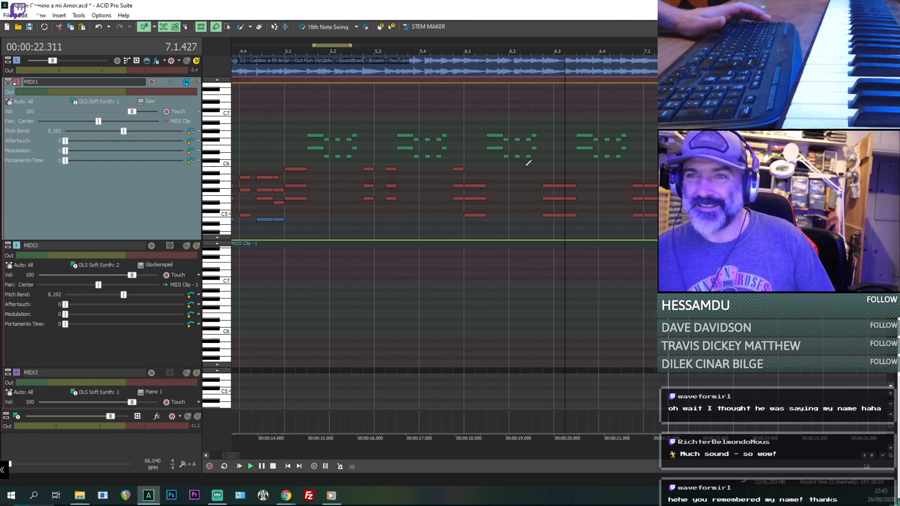
{"action": "scroll", "coordinate": [539, 162], "scroll_direction": "down", "scroll_amount": 2}
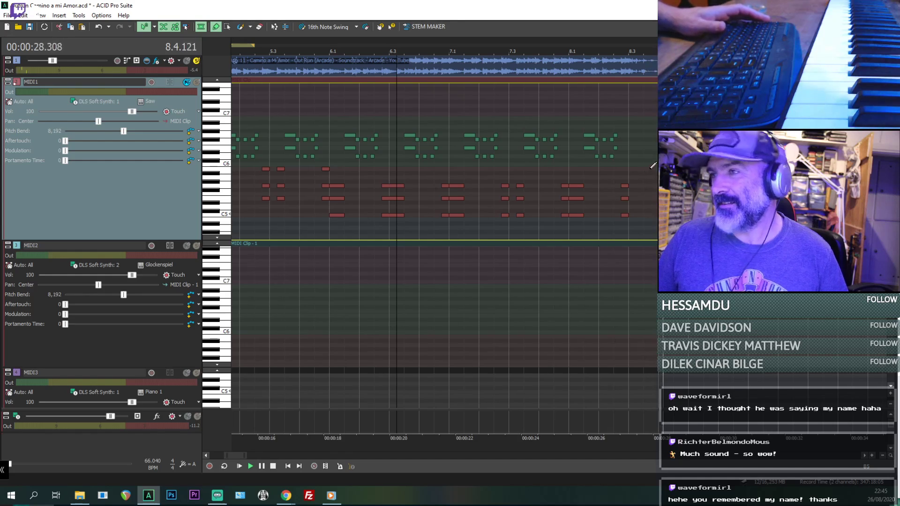
{"action": "key", "text": "space"}
- Play the original audio from 8.4.000 and again from 8.3.000 to find where the next chord falls
{"action": "left_click", "coordinate": [659, 186]}
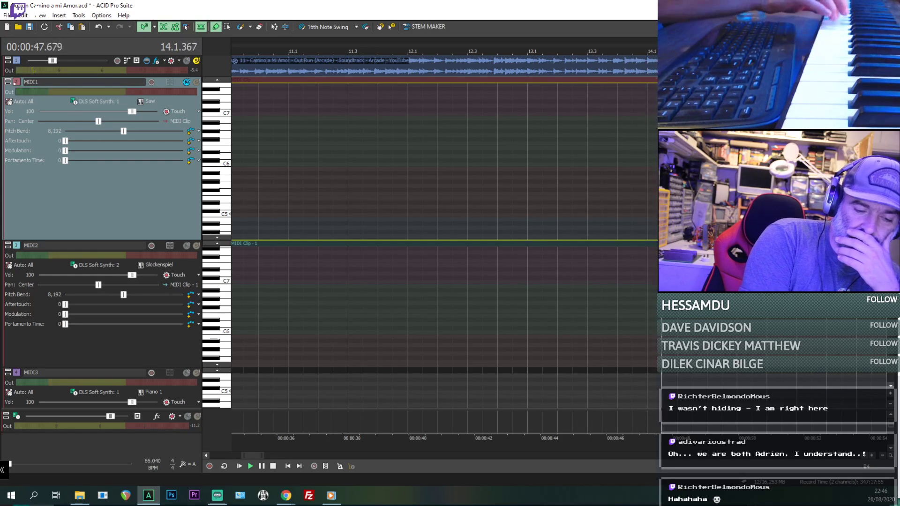
{"action": "key", "text": "space"}
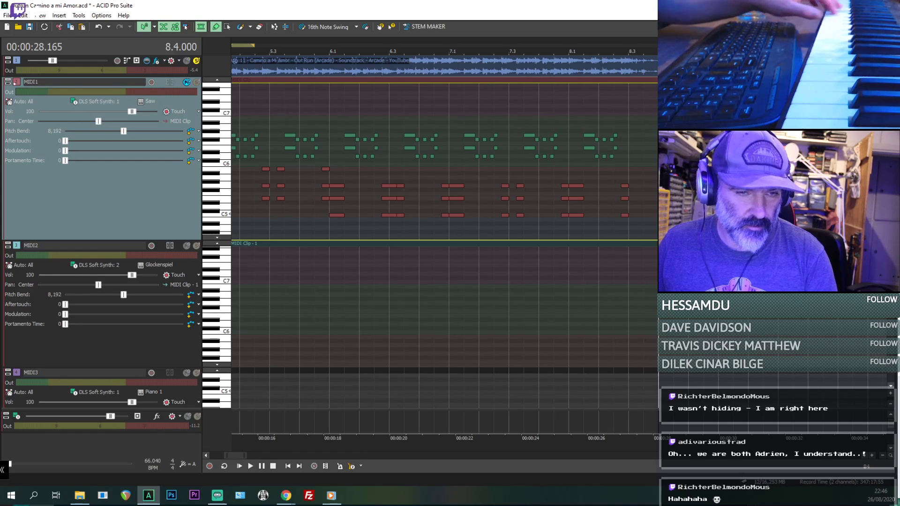
{"action": "key", "text": "space"}
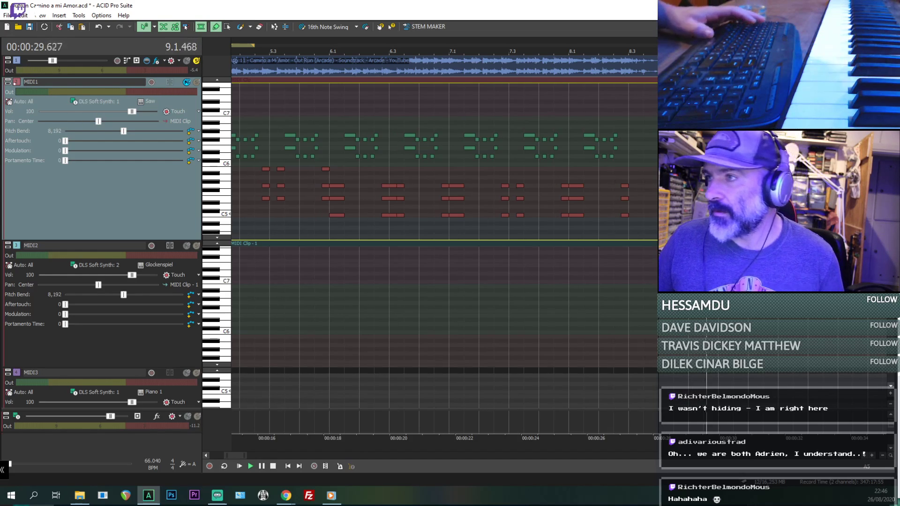
{"action": "key", "text": "space"}
{"action": "left_click", "coordinate": [632, 175]}
{"action": "key", "text": "space"}
{"action": "key", "text": "space"}
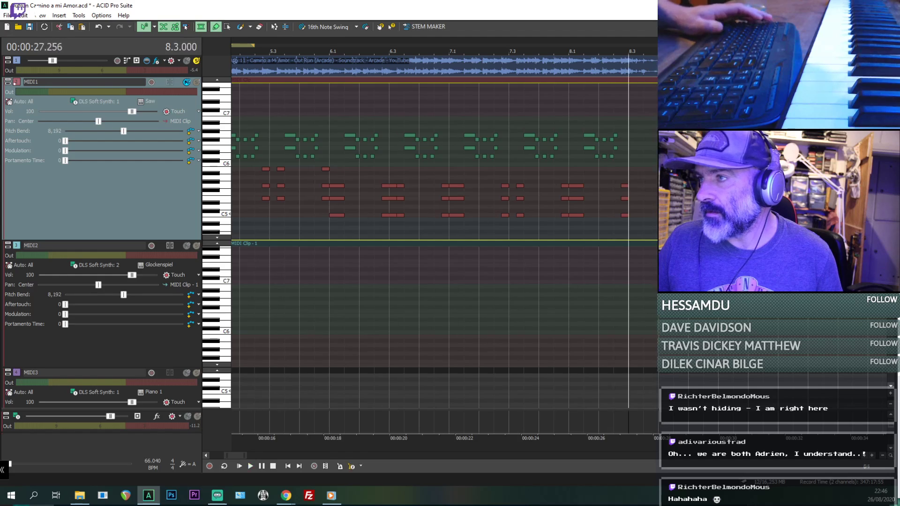
{"action": "key", "text": "space"}
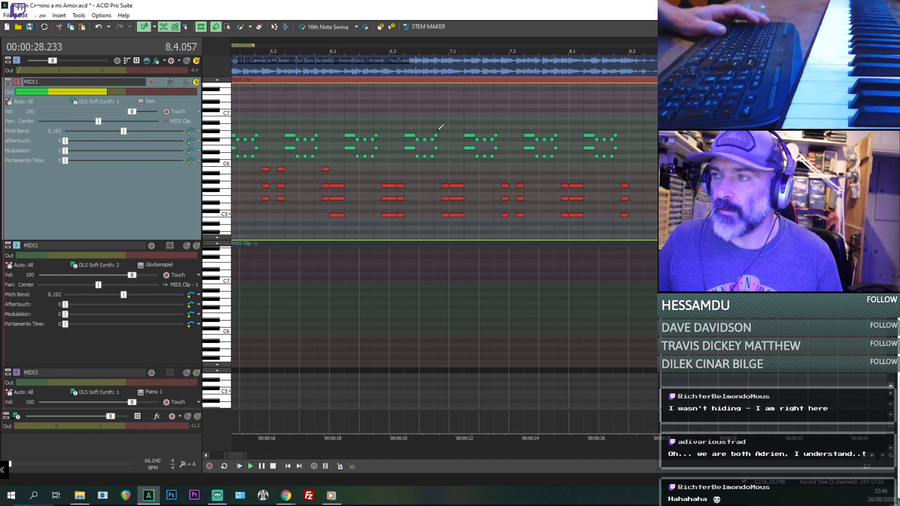
- Unmute the MIDI1 track and replay the passage from 8.4.000
{"action": "key", "text": "space"}
{"action": "key", "text": "space"}
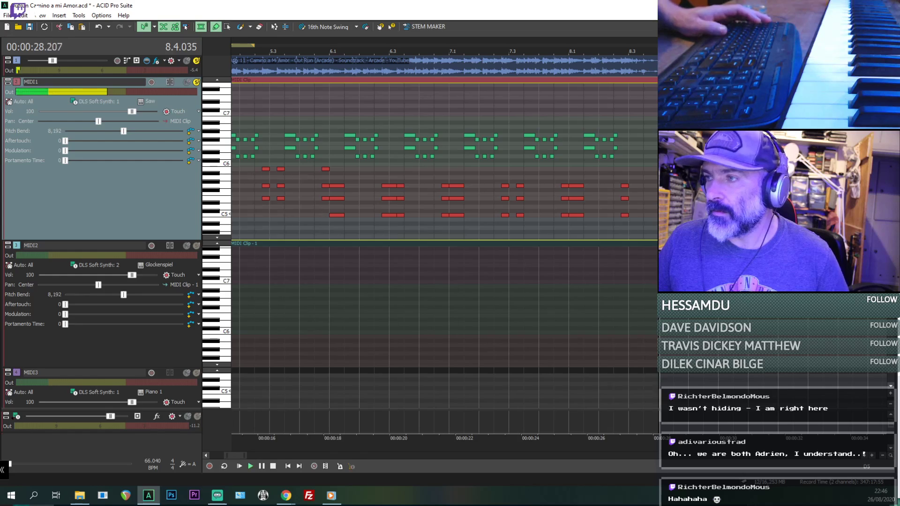
{"action": "key", "text": "space"}
- Try an eighth-note chord of C5, E5 and A5 at 8.4.000 on MIDI1 and play it back
{"action": "left_click", "coordinate": [549, 215]}
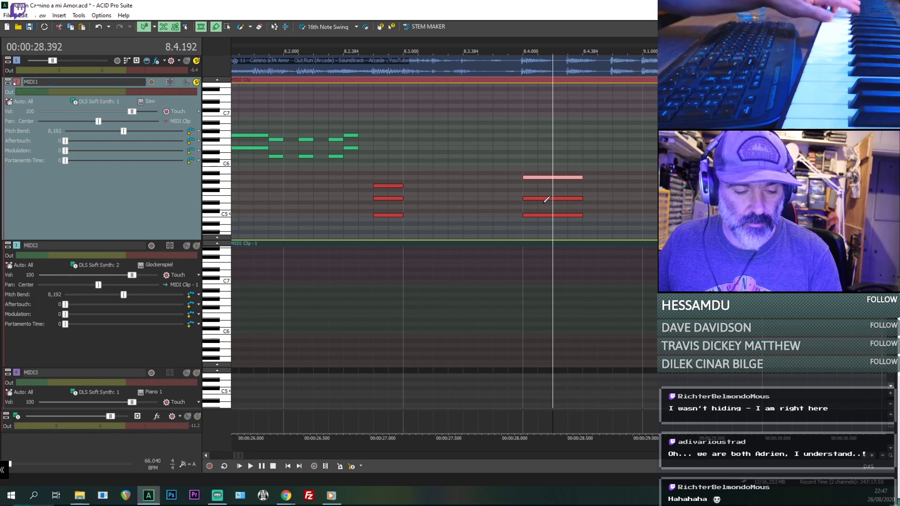
{"action": "key", "text": "Left"}
{"action": "key", "text": "Left"}
{"action": "key", "text": "Left"}
{"action": "key", "text": "space"}
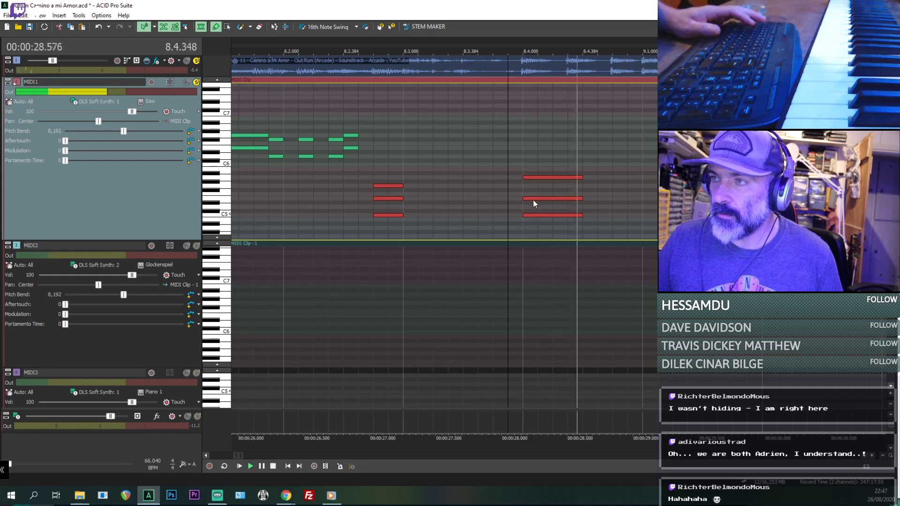
{"action": "key", "text": "space"}
- Delete the E5 and C5 notes of the chord at 8.4.000, play from 8.3.192, and delete the remaining A5 note
{"action": "left_click", "coordinate": [536, 199]}
{"action": "key", "text": "Delete"}
{"action": "left_click", "coordinate": [535, 214]}
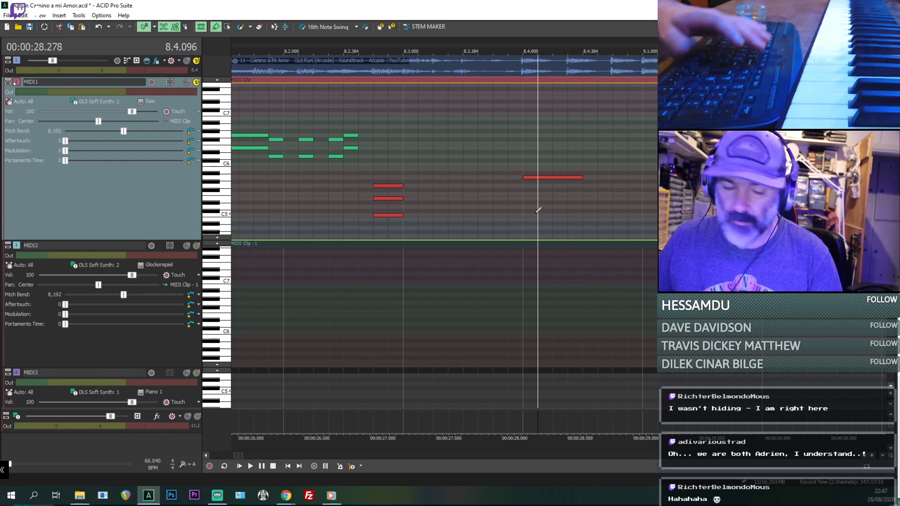
{"action": "key", "text": "Delete"}
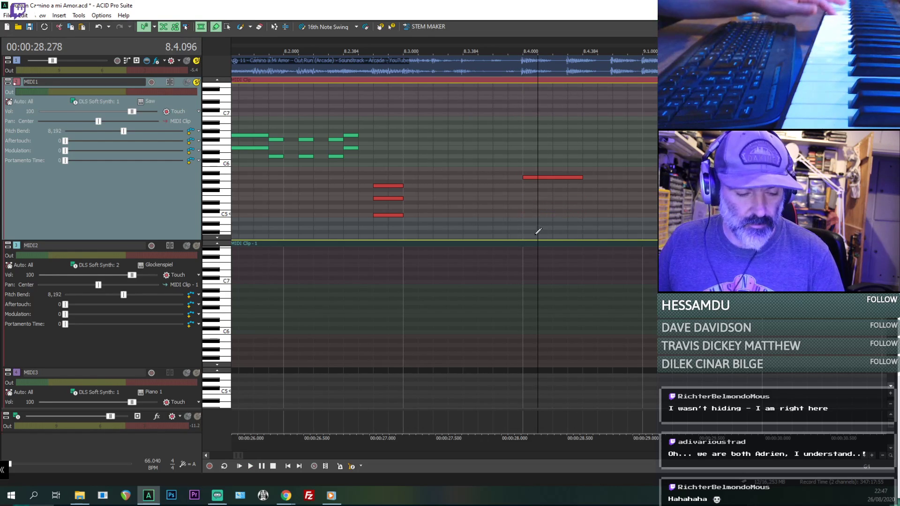
{"action": "left_click", "coordinate": [432, 204]}
{"action": "key", "text": "space"}
{"action": "key", "text": "space"}
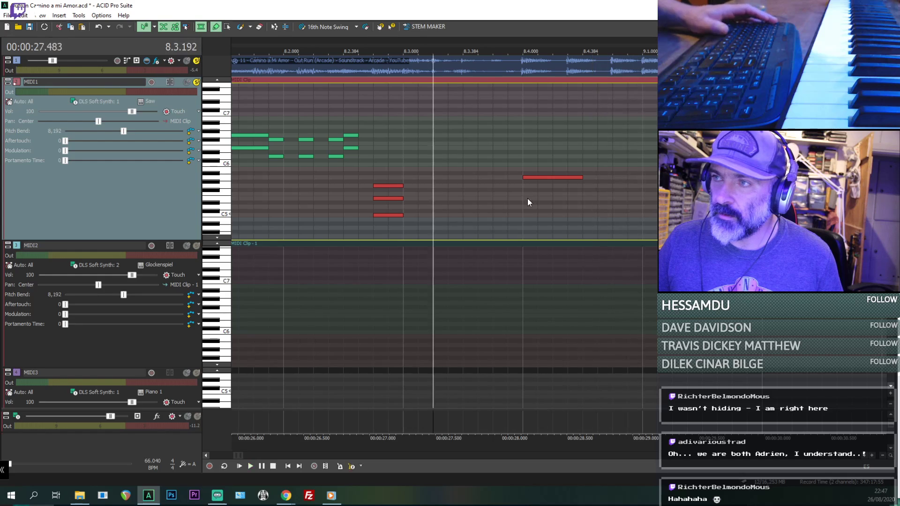
{"action": "key", "text": "space"}
- Play the audio repeatedly from 8.4.000 to identify the notes of the chord there
{"action": "key", "text": "space"}
{"action": "left_click", "coordinate": [529, 177]}
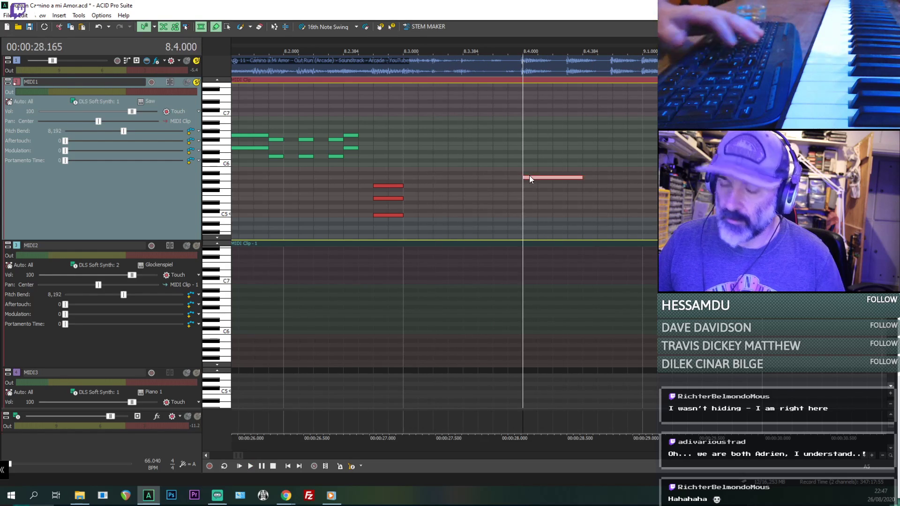
{"action": "key", "text": "Delete"}
{"action": "key", "text": "space"}
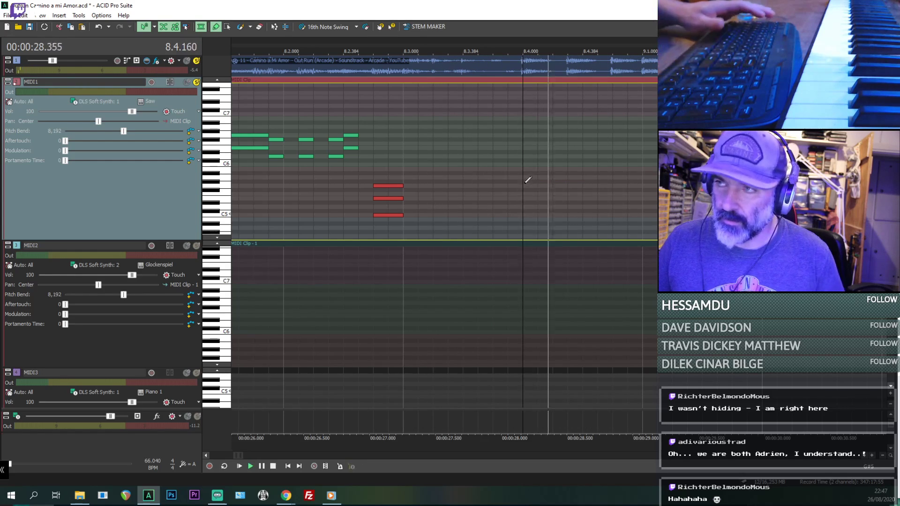
{"action": "key", "text": "space"}
- Add short E5 and A5 notes at 8.4.000 on MIDI1 and play them back
{"action": "key", "text": "space"}
{"action": "key", "text": "space"}
{"action": "key", "text": "space"}
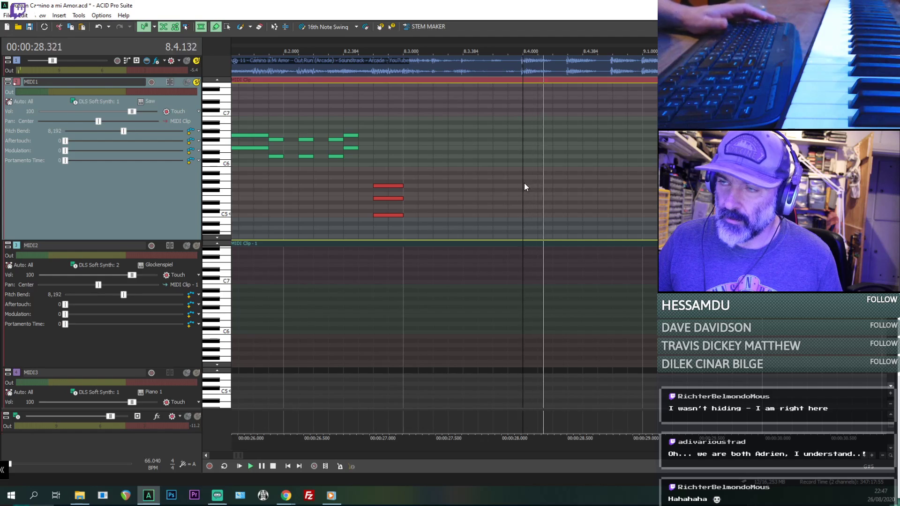
{"action": "key", "text": "space"}
{"action": "left_click", "coordinate": [538, 183]}
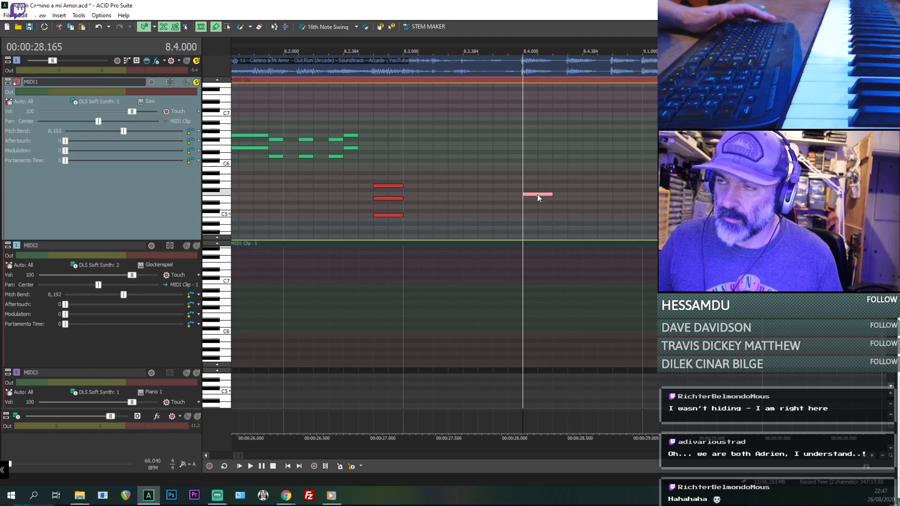
{"action": "left_click_drag", "start_coordinate": [535, 194], "coordinate": [535, 198]}
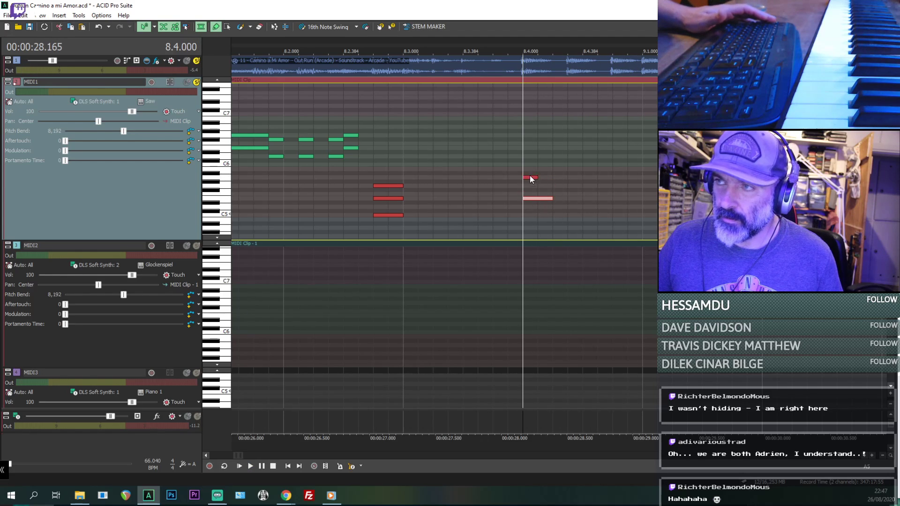
{"action": "key", "text": "space"}
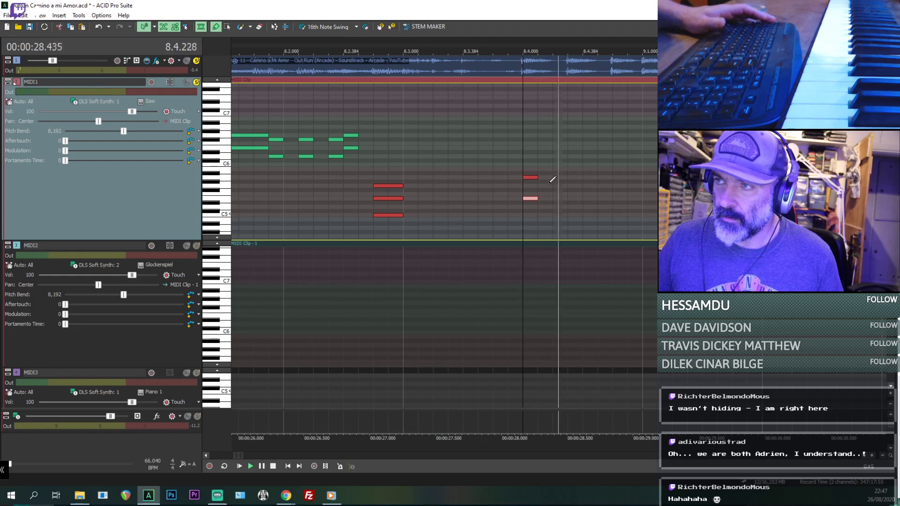
{"action": "key", "text": "space"}
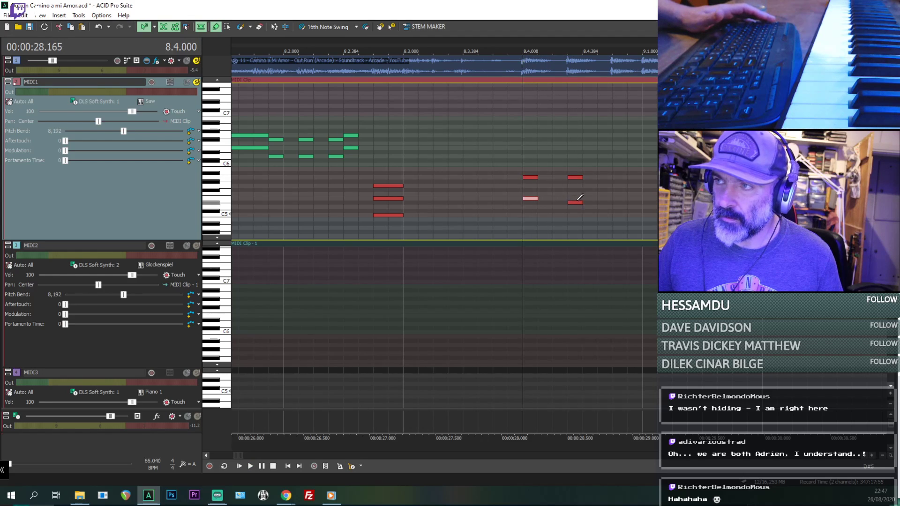
- Add matching short E5 and A5 note pairs at 8.4.288 and 8.4.576 on MIDI1, checking them by playback
{"action": "left_click_drag", "start_coordinate": [574, 203], "coordinate": [573, 198]}
{"action": "key", "text": "space"}
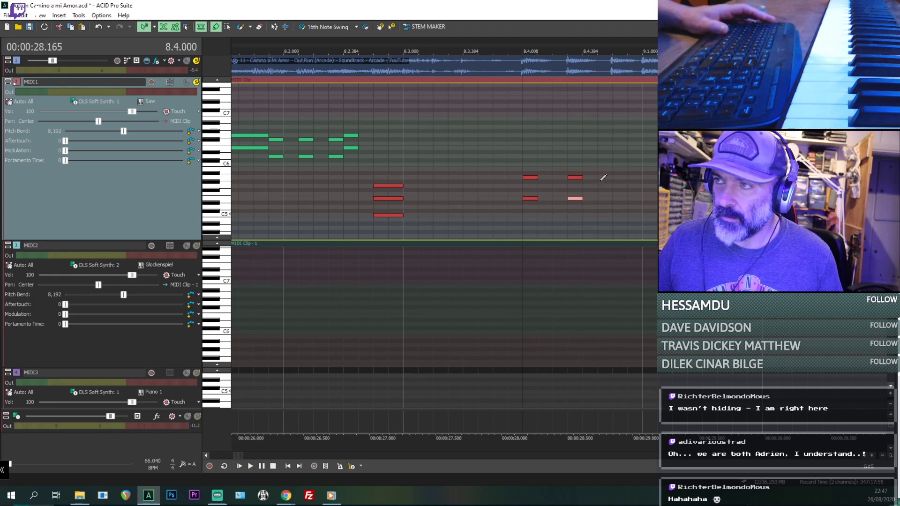
{"action": "key", "text": "space"}
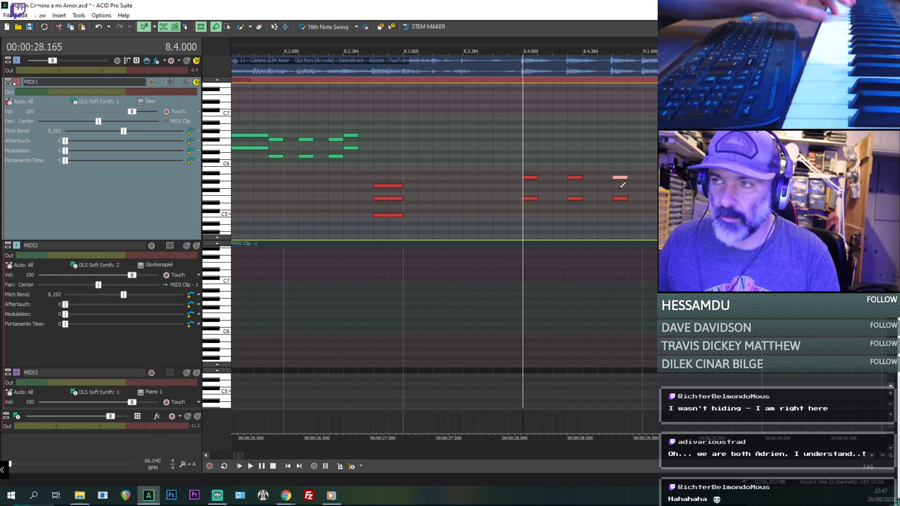
- Play the passage from 8.4.000 repeatedly to compare the three note pairs with the original audio
{"action": "key", "text": "space"}
{"action": "key", "text": "space"}
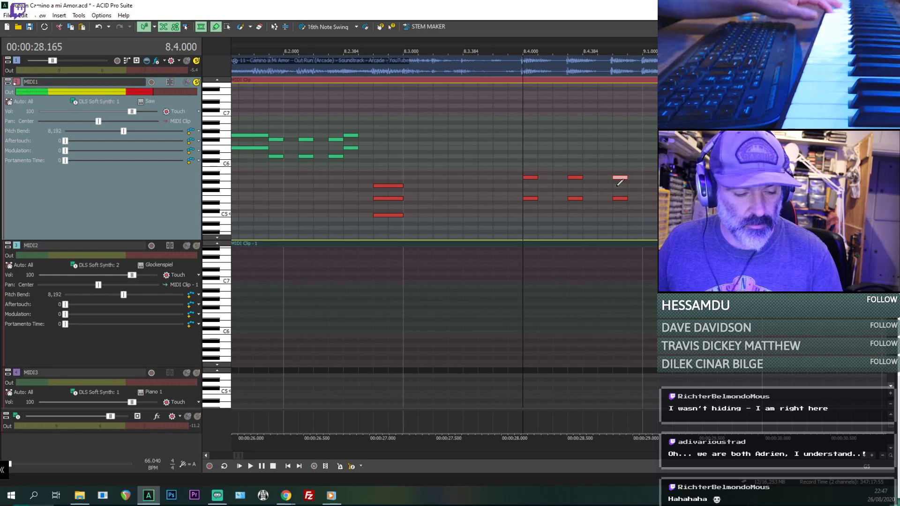
{"action": "key", "text": "space"}
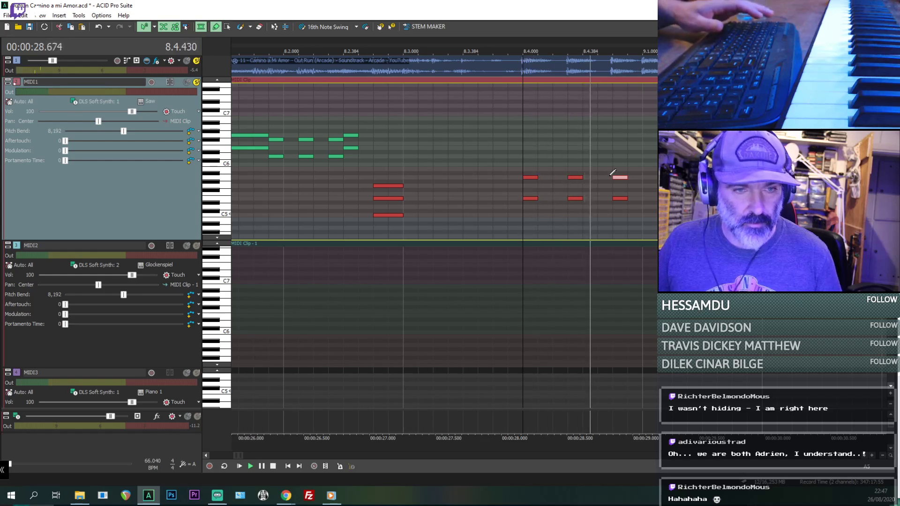
{"action": "key", "text": "space"}
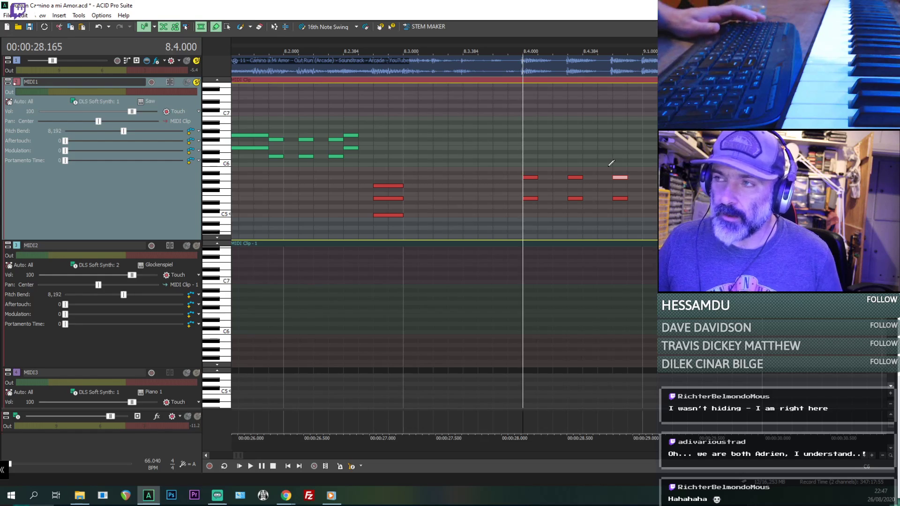
{"action": "key", "text": "space"}
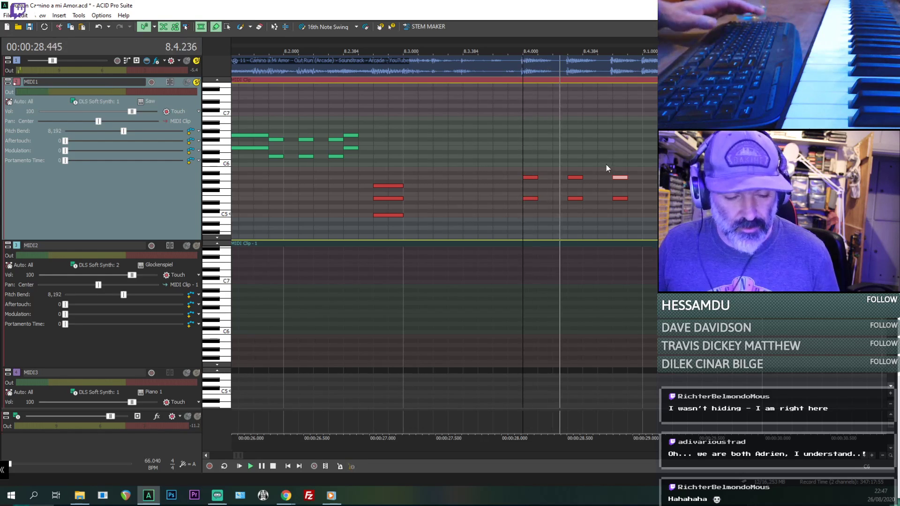
{"action": "key", "text": "space"}
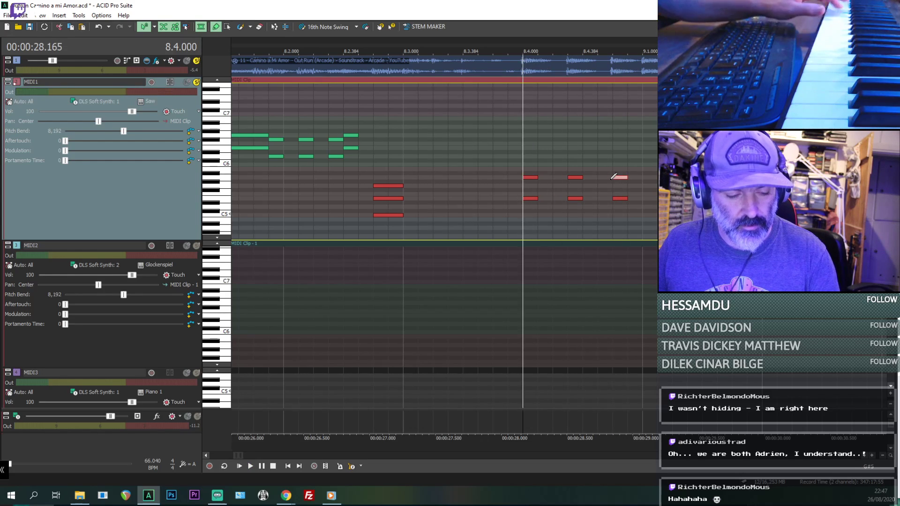
{"action": "key", "text": "space"}
{"action": "key", "text": "space"}
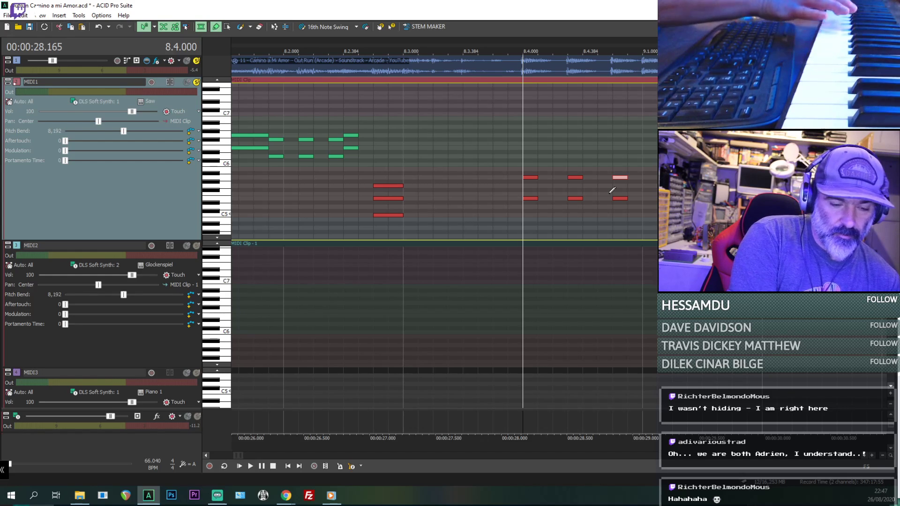
{"action": "key", "text": "space"}
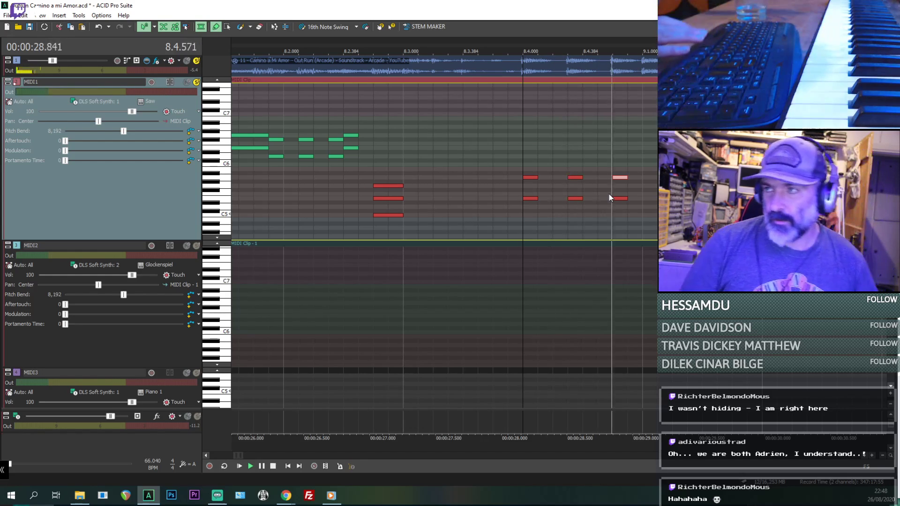
{"action": "key", "text": "space"}
{"action": "key", "text": "space"}
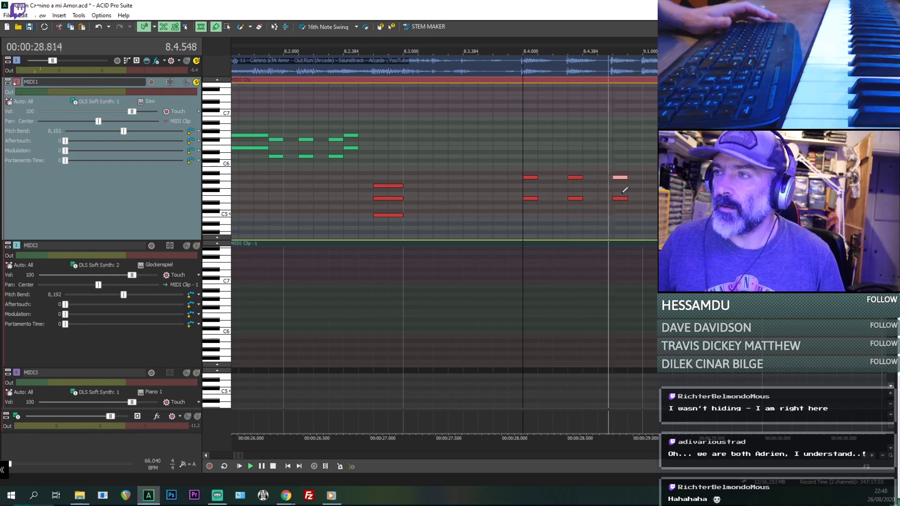
{"action": "key", "text": "space"}
{"action": "key", "text": "space"}
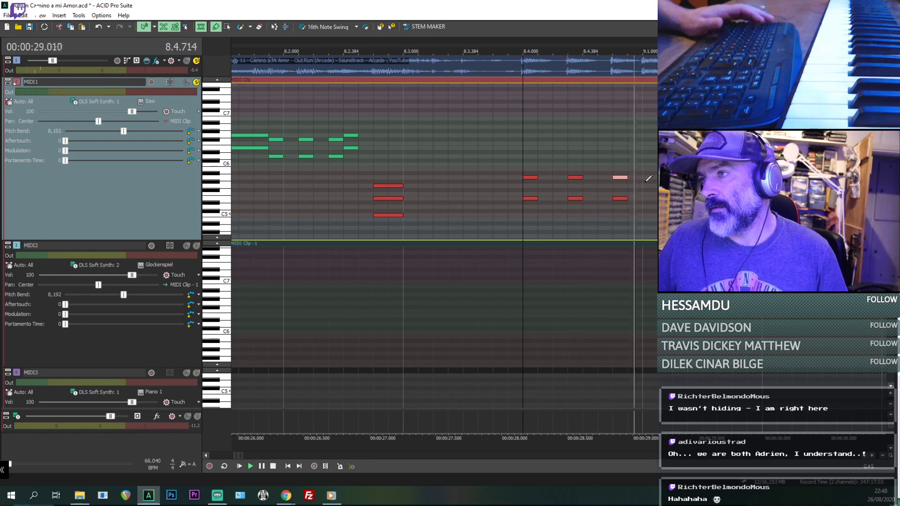
{"action": "key", "text": "space"}
{"action": "key", "text": "space"}
- Play from 9.1.000 and draw a B5 note there on MIDI1, about 1.75 beats long
{"action": "scroll", "coordinate": [645, 176], "scroll_direction": "down", "scroll_amount": 2}
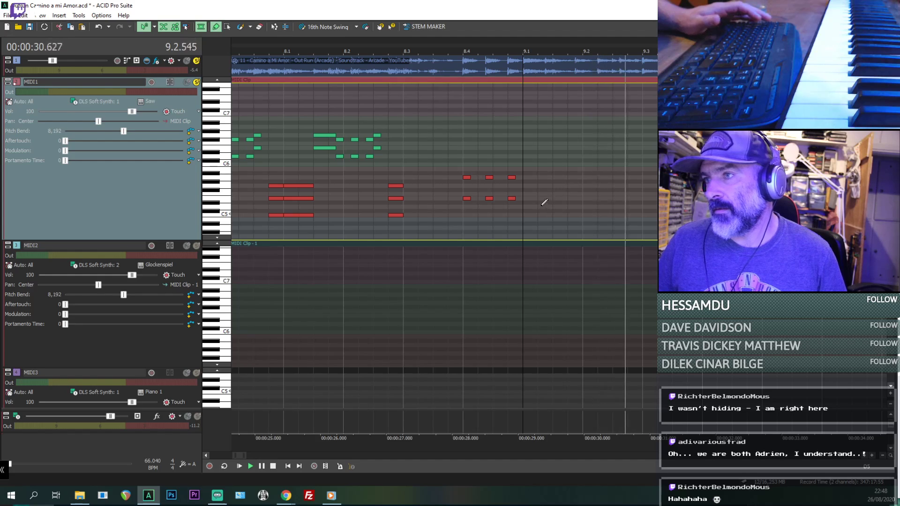
{"action": "key", "text": "space"}
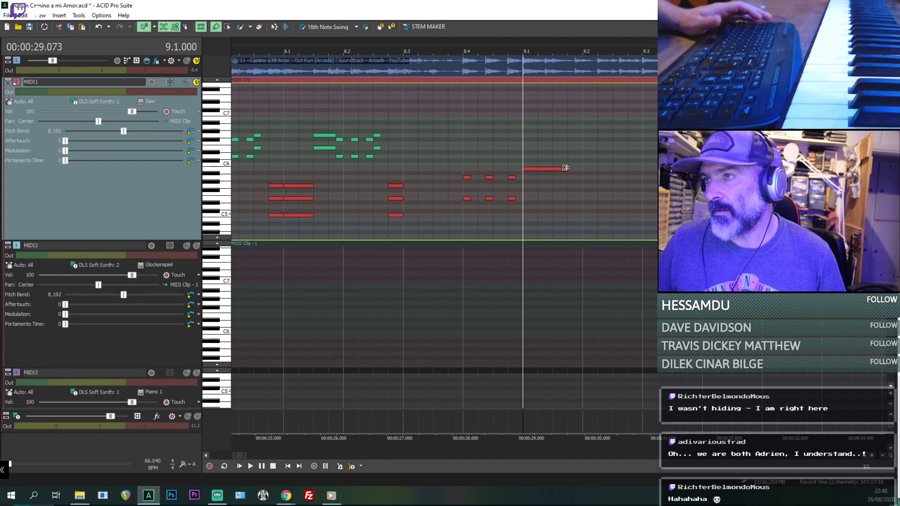
{"action": "key", "text": "space"}
{"action": "key", "text": "space"}
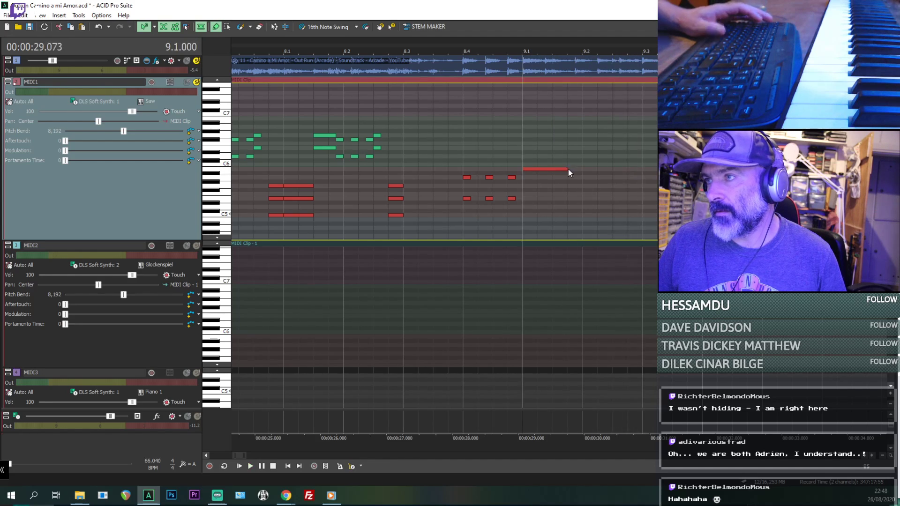
{"action": "key", "text": "space"}
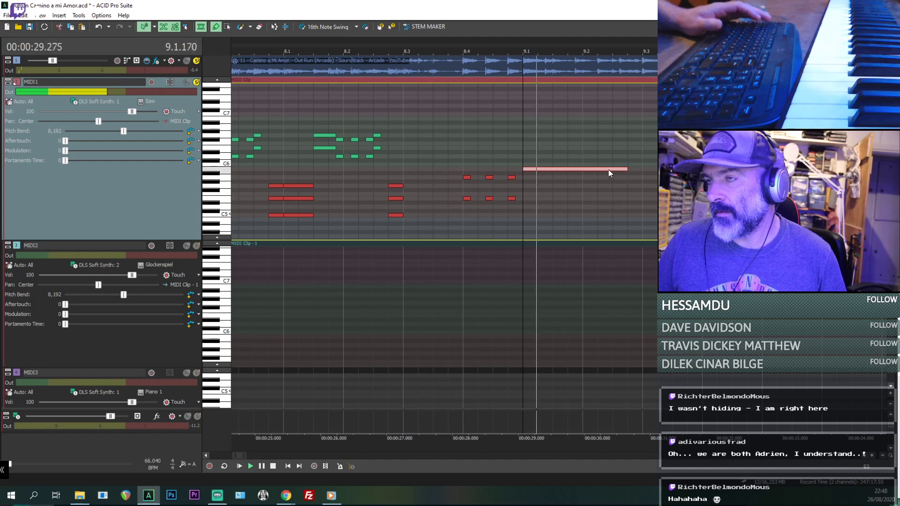
{"action": "key", "text": "space"}
- Complete the chord at 9.1.000 with a G5 note about 1.5 beats and a D5 note about 1.25 beats long, checking by playback
{"action": "left_click_drag", "start_coordinate": [607, 183], "coordinate": [586, 206]}
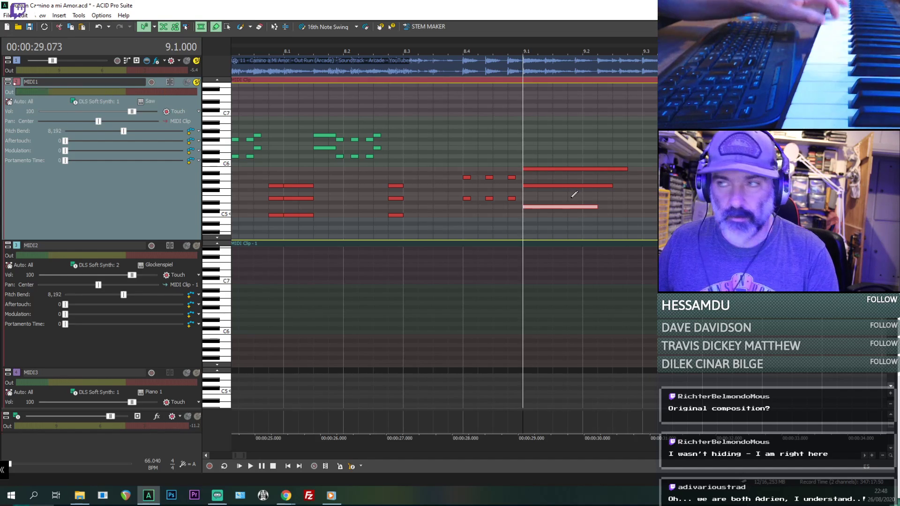
{"action": "key", "text": "space"}
{"action": "key", "text": "space"}
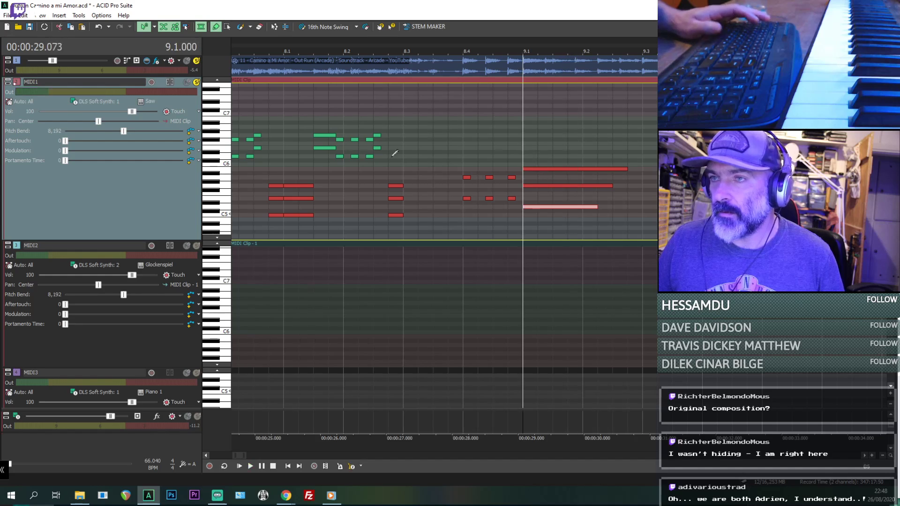
- Mute the MIDI1 track during playback from 9.1.000 and save the project
{"action": "left_click", "coordinate": [187, 83]}
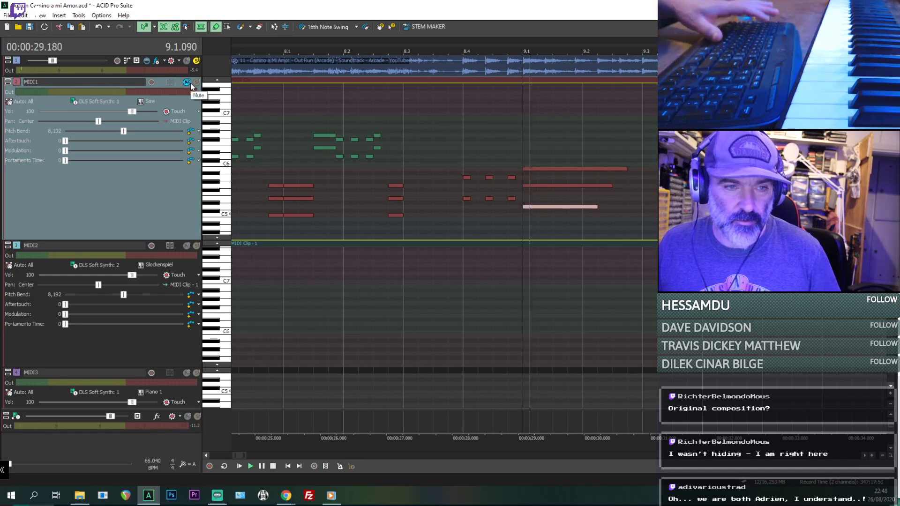
{"action": "key", "text": "space"}
{"action": "key", "text": "ctrl+s"}
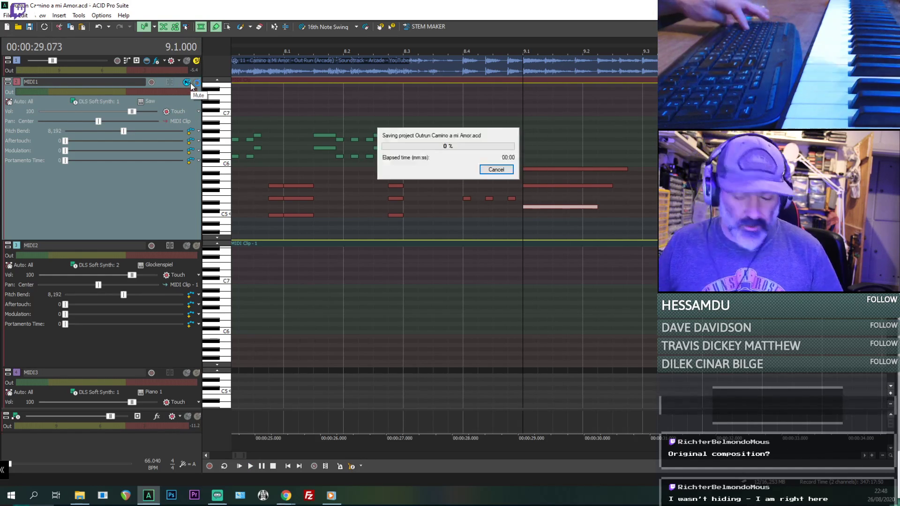
- Switch to the video player, play the GOPR0647 arcade footage from several earlier points, and pause it
{"action": "left_click", "coordinate": [338, 497]}
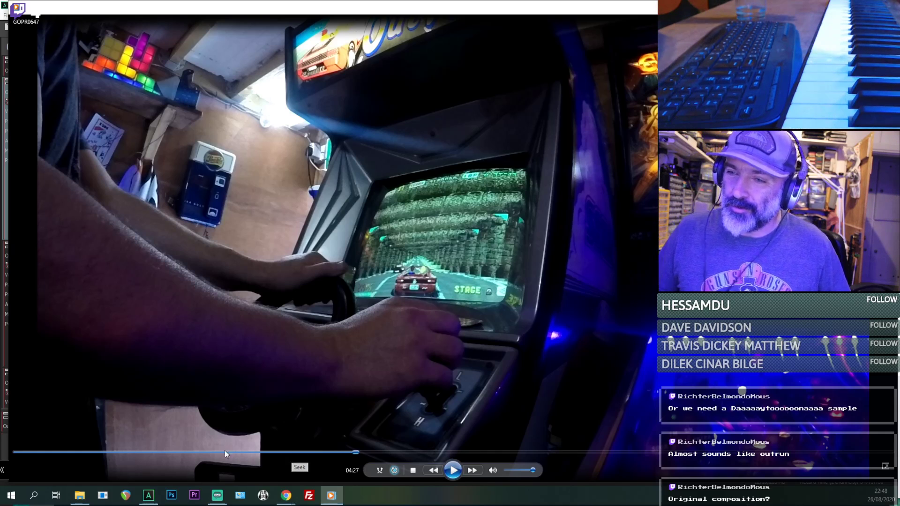
{"action": "left_click", "coordinate": [453, 470]}
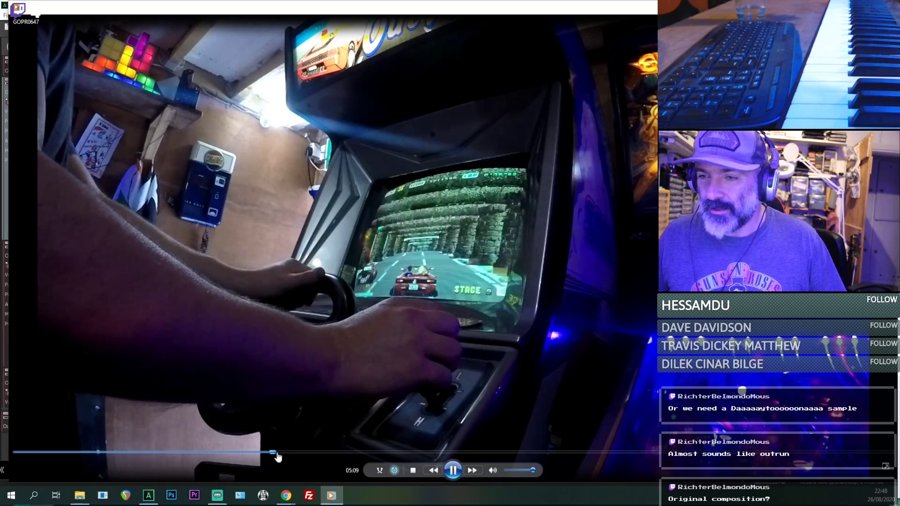
{"action": "left_click", "coordinate": [274, 452]}
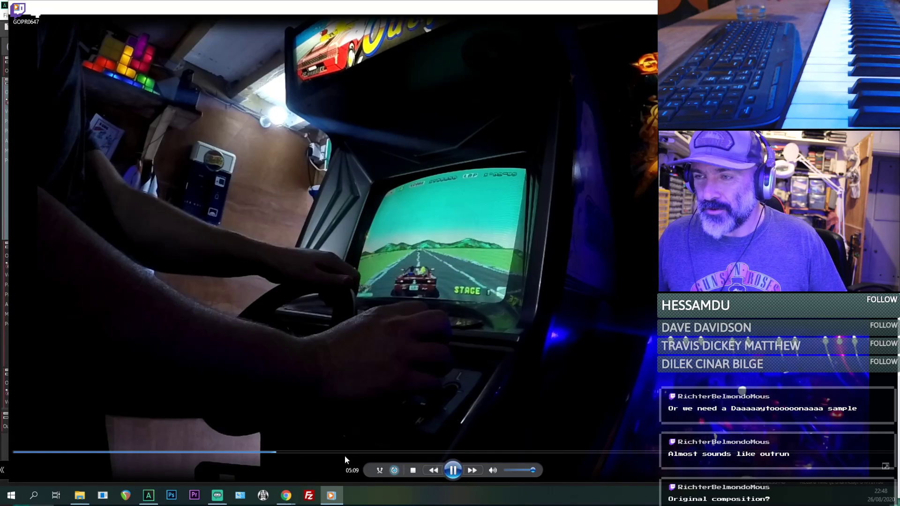
{"action": "left_click", "coordinate": [302, 452]}
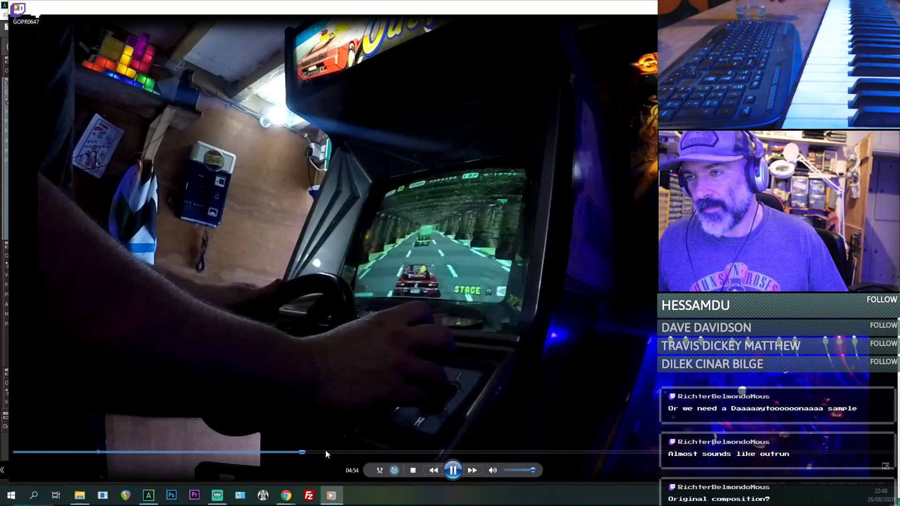
{"action": "left_click", "coordinate": [452, 470]}
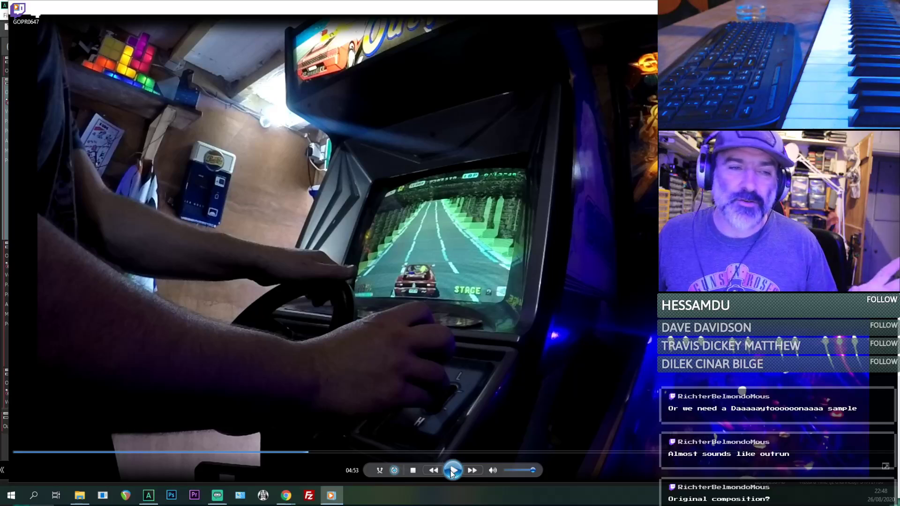
{"action": "left_click_drag", "start_coordinate": [409, 4], "coordinate": [365, 0]}
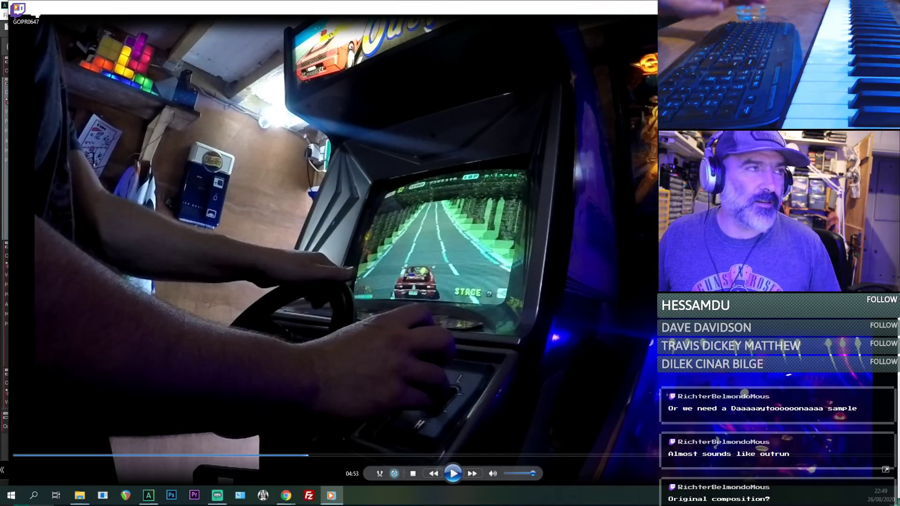
- Switch to the Reassembler blog in Chrome and read the OutRun Enhanced Edition feature list through the additional high score tables
{"action": "left_click", "coordinate": [287, 496]}
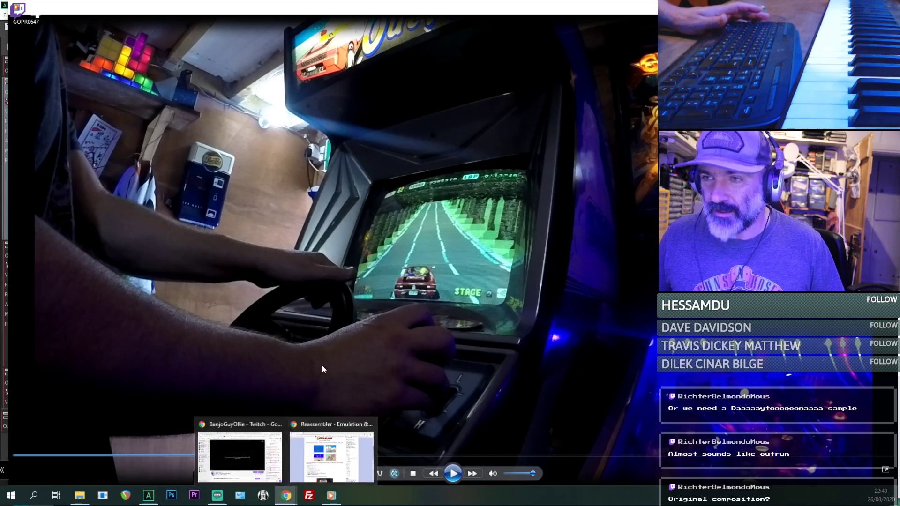
{"action": "left_click", "coordinate": [326, 458]}
{"action": "scroll", "coordinate": [214, 187], "scroll_direction": "down", "scroll_amount": 3}
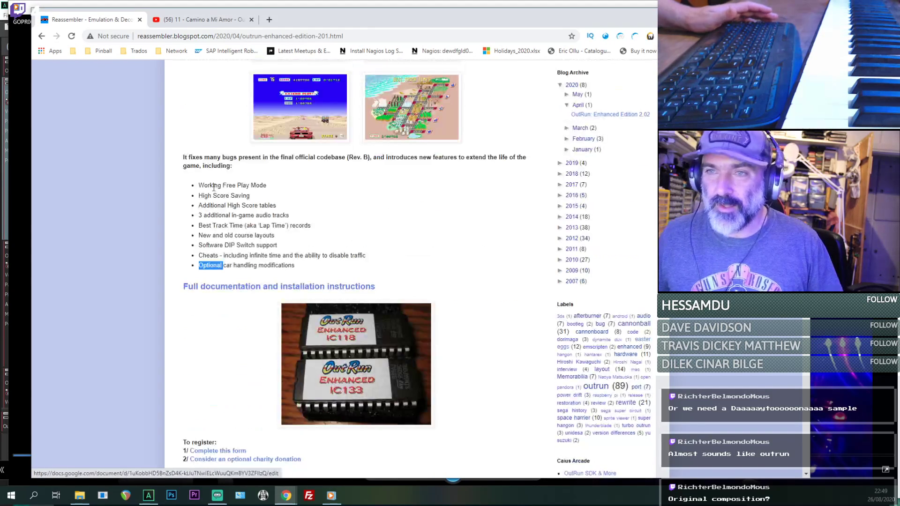
{"action": "left_click_drag", "start_coordinate": [202, 186], "coordinate": [312, 197]}
{"action": "left_click", "coordinate": [227, 178]}
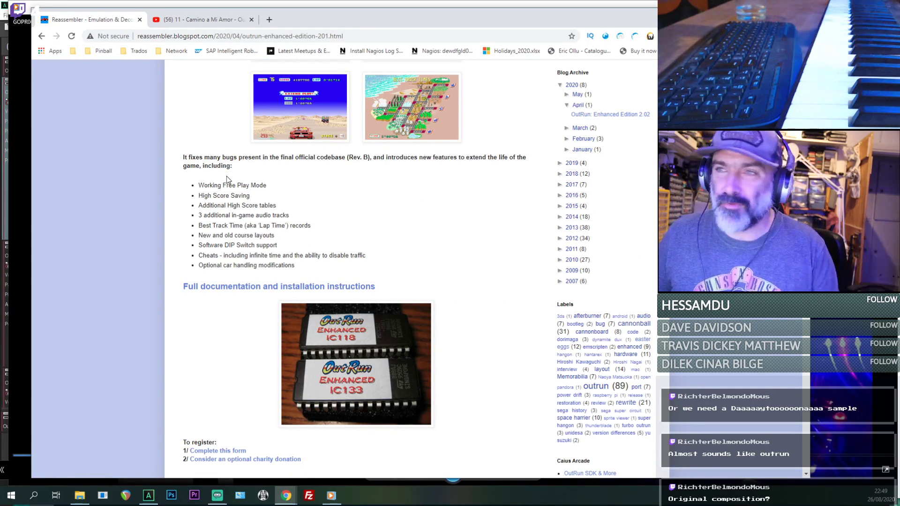
{"action": "triple_click", "coordinate": [241, 207]}
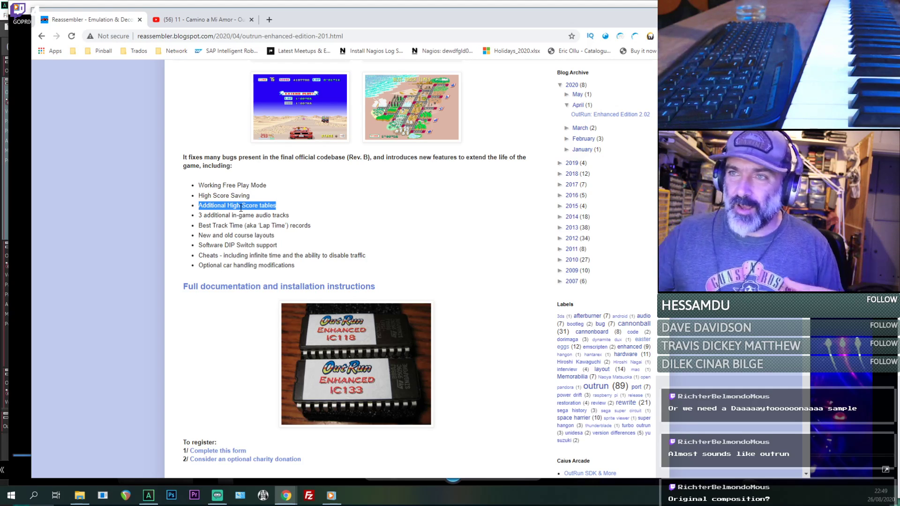
- Enlarge and close the Extend Play screenshot, and read the remaining features from course layouts to car handling modifications
{"action": "left_click", "coordinate": [287, 107]}
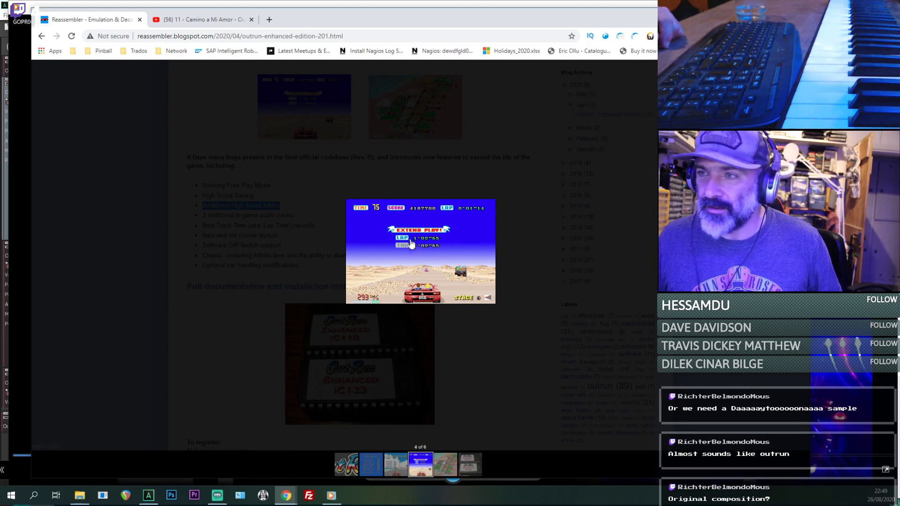
{"action": "left_click", "coordinate": [190, 128]}
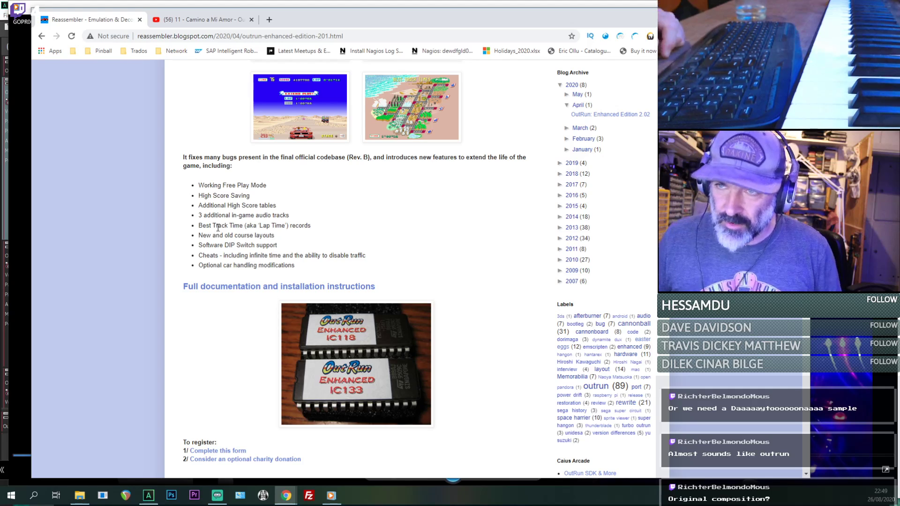
{"action": "triple_click", "coordinate": [248, 233]}
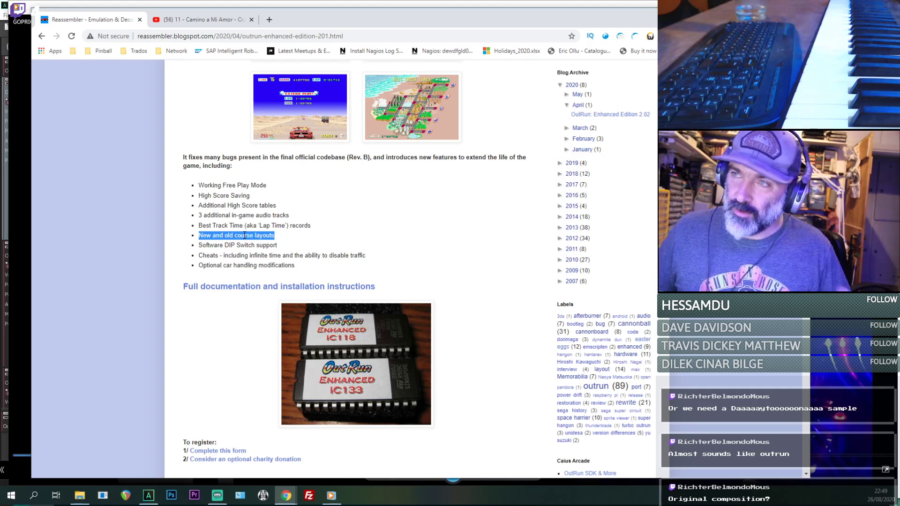
{"action": "double_click", "coordinate": [240, 245]}
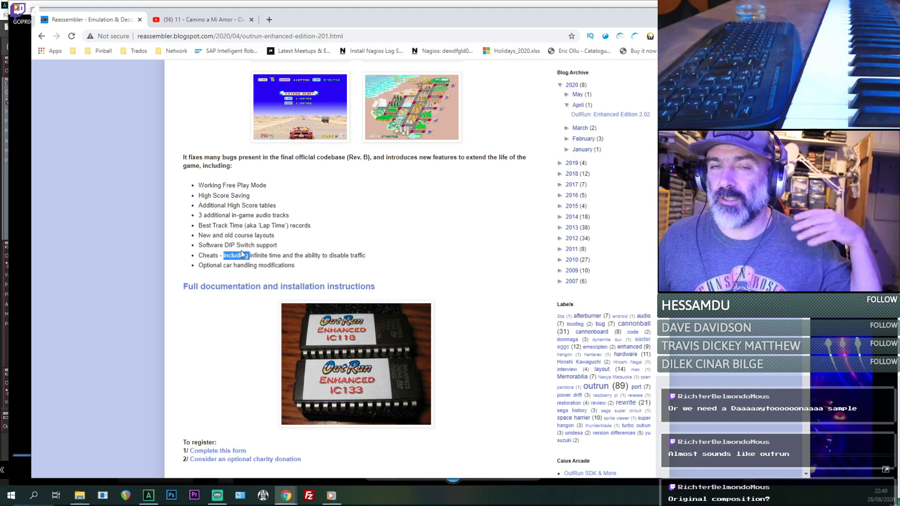
{"action": "left_click", "coordinate": [222, 266]}
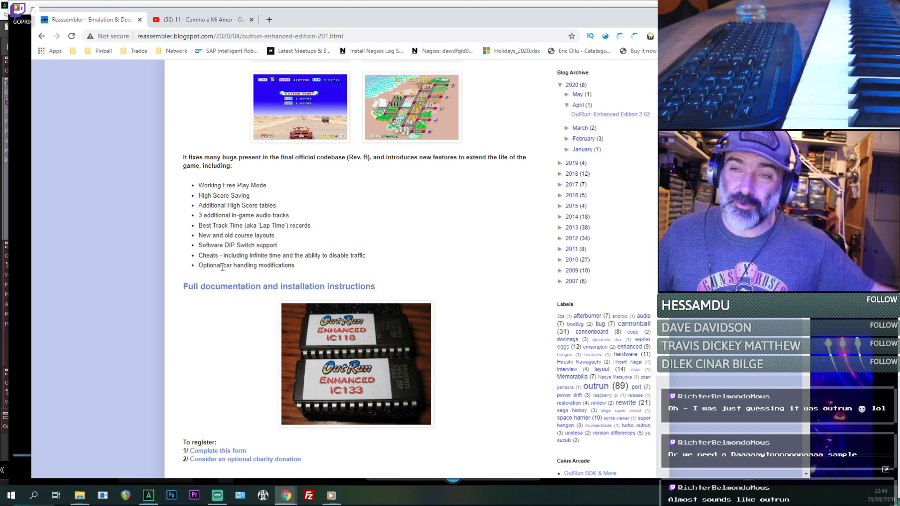
- Open the Camino a Mi Amor soundtrack video on YouTube and look over its title and description
{"action": "left_click", "coordinate": [210, 21]}
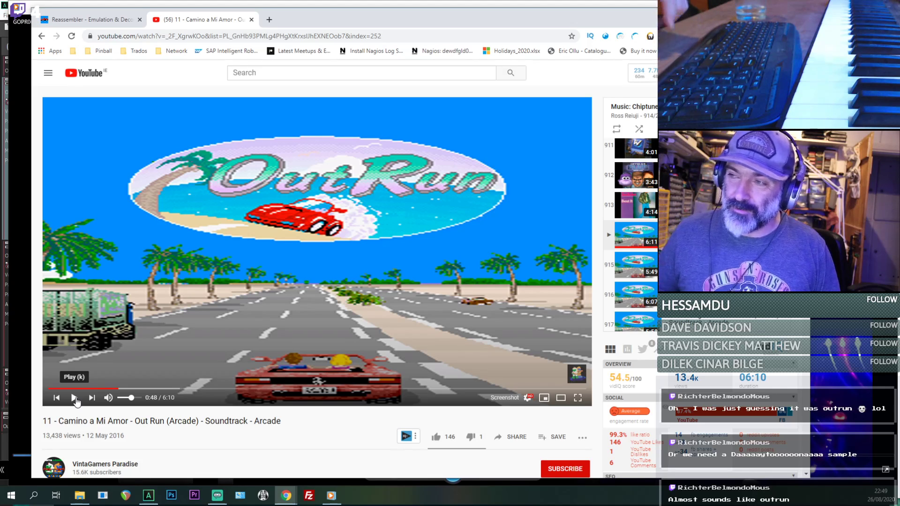
{"action": "scroll", "coordinate": [76, 401], "scroll_direction": "down", "scroll_amount": 1}
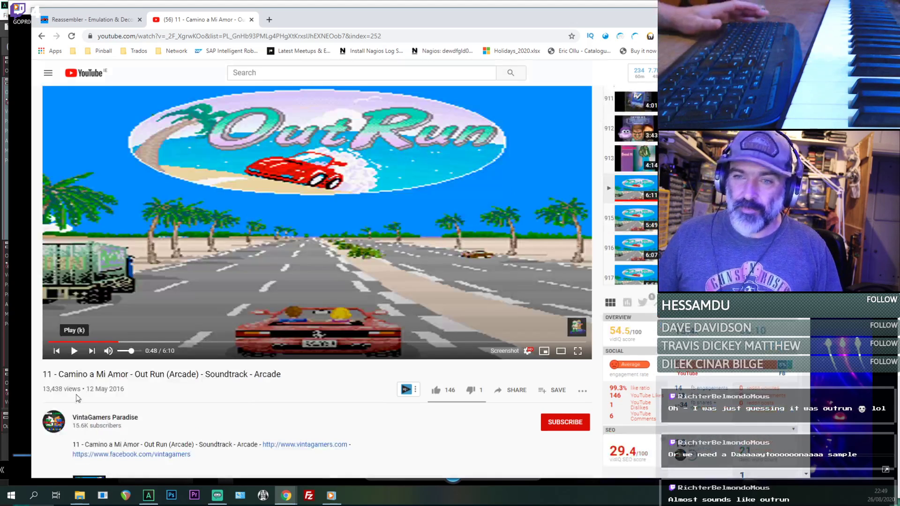
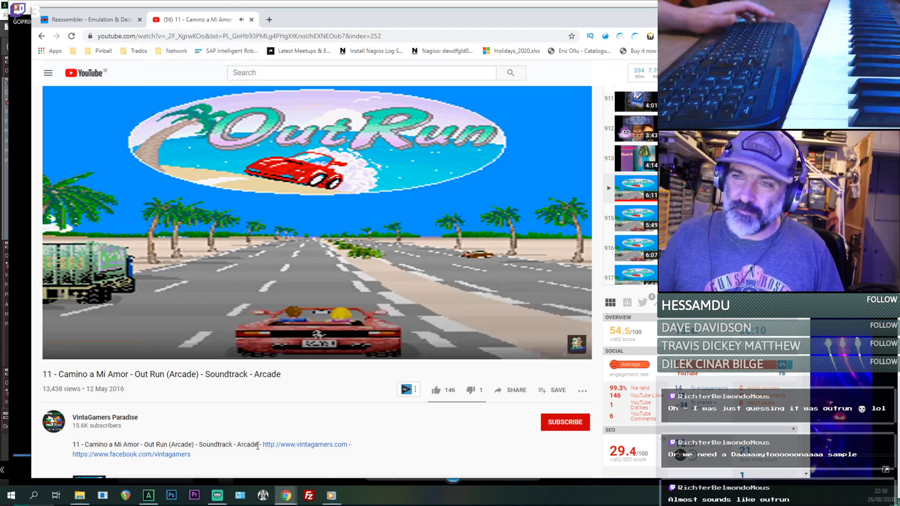
- Pause the soundtrack video, then play the GOPR0647 arcade footage in the video player from an earlier point and pause it
{"action": "left_click", "coordinate": [265, 282]}
{"action": "left_click", "coordinate": [346, 3]}
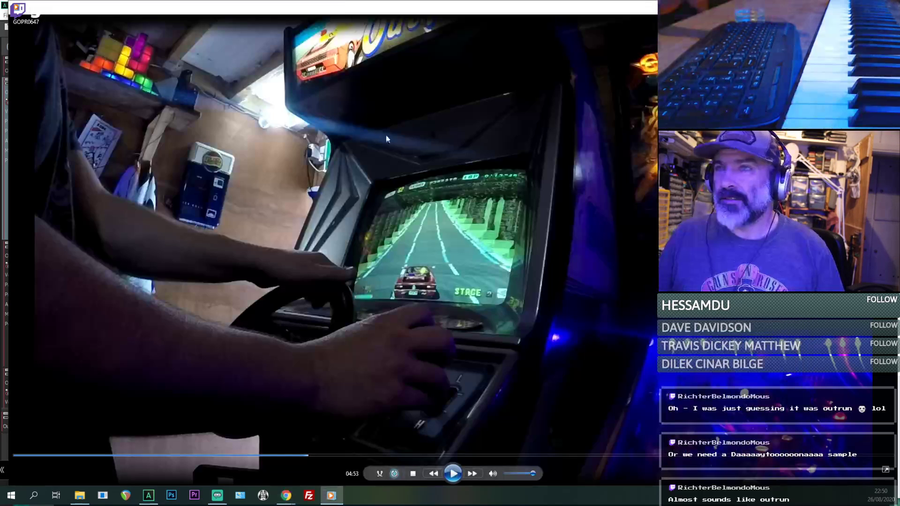
{"action": "left_click", "coordinate": [452, 473]}
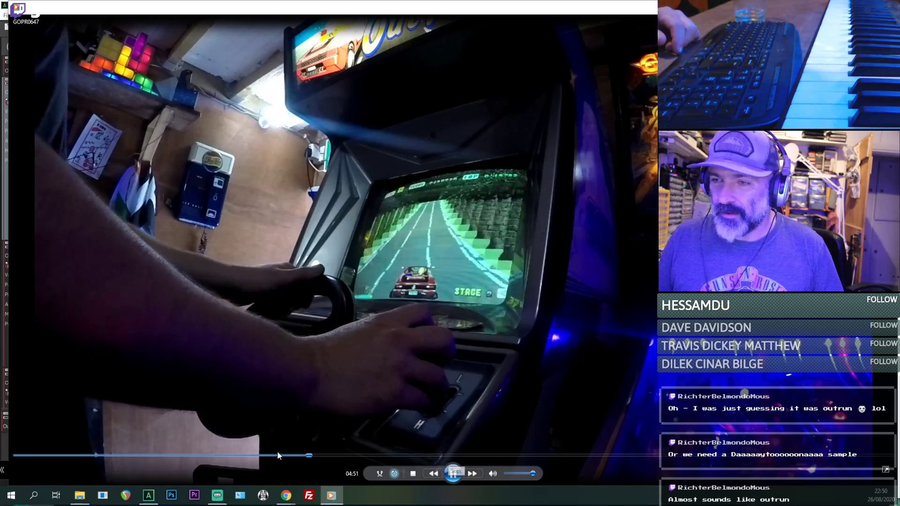
{"action": "left_click", "coordinate": [262, 456]}
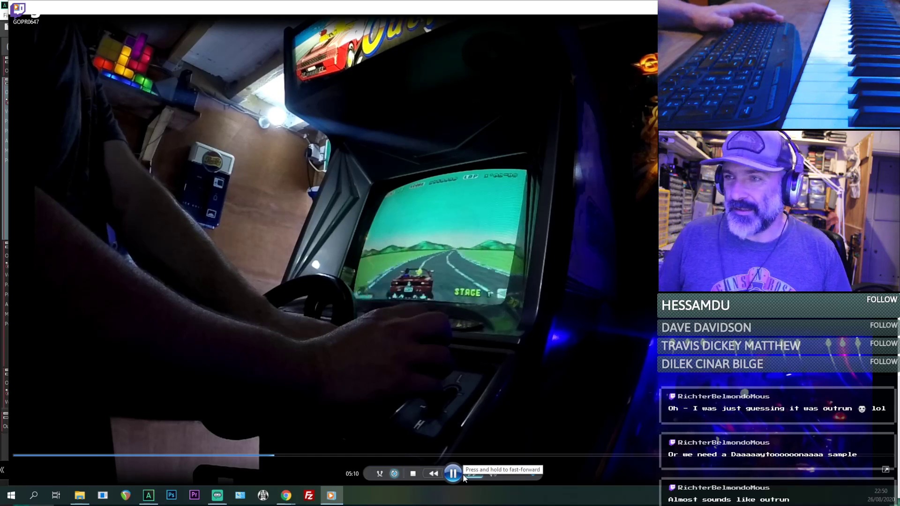
{"action": "left_click", "coordinate": [458, 474]}
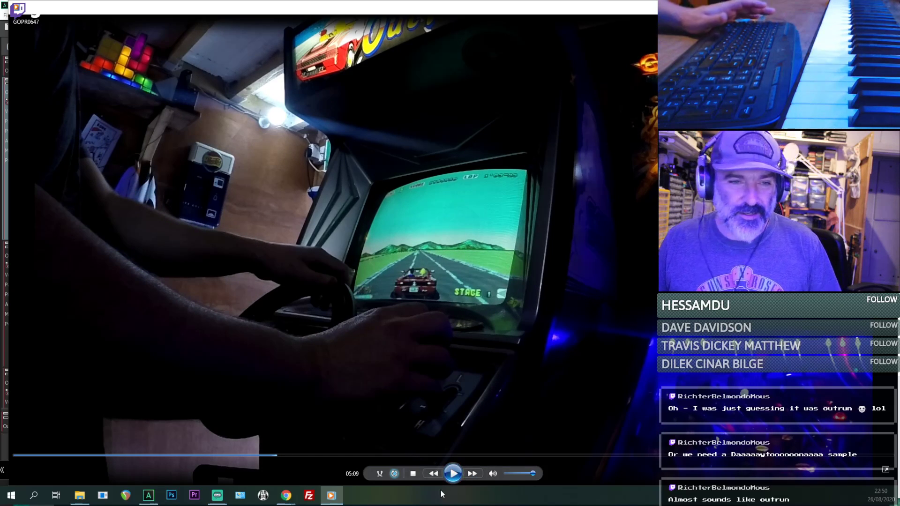
{"action": "left_click", "coordinate": [882, 7]}
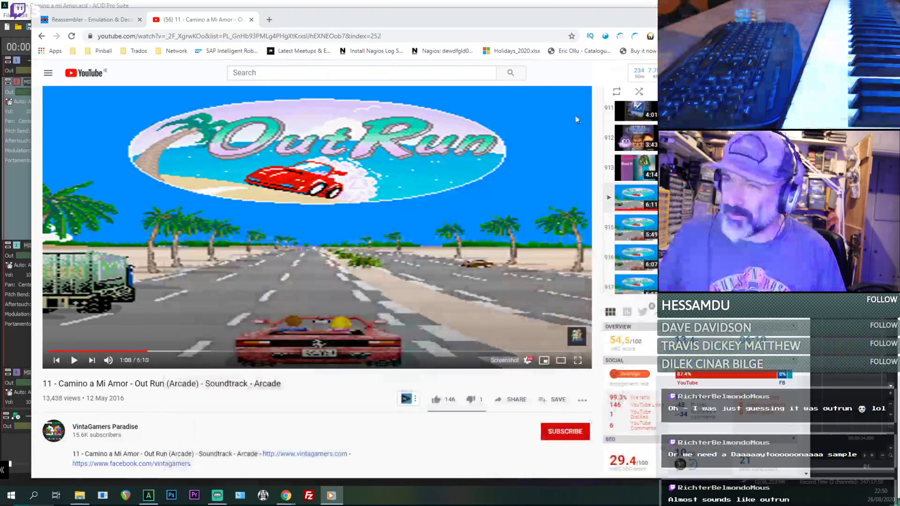
- Switch to ACID Pro and play the beatmapped audio with the MIDI1 notes from the long chord at 9.1
{"action": "left_click", "coordinate": [89, 20]}
{"action": "key", "text": "alt+Tab"}
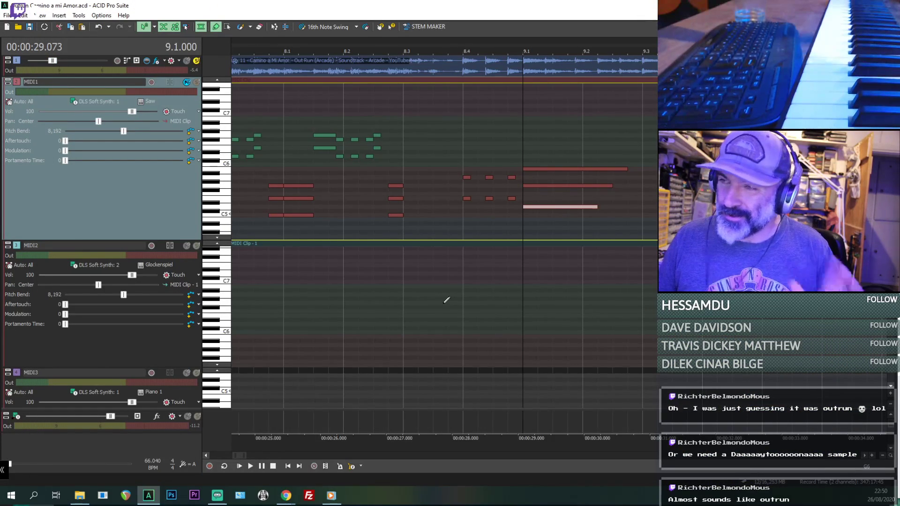
{"action": "left_click", "coordinate": [395, 289]}
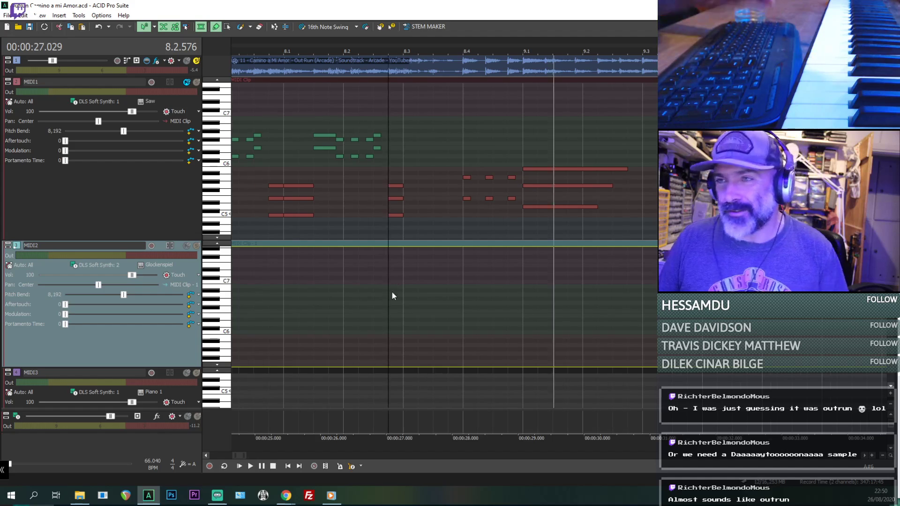
{"action": "scroll", "coordinate": [396, 283], "scroll_direction": "down", "scroll_amount": 3}
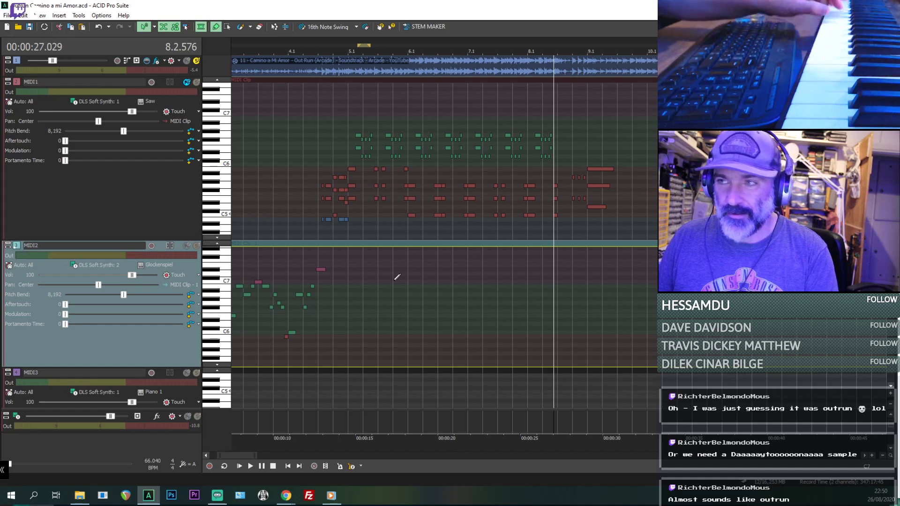
{"action": "left_click", "coordinate": [401, 200]}
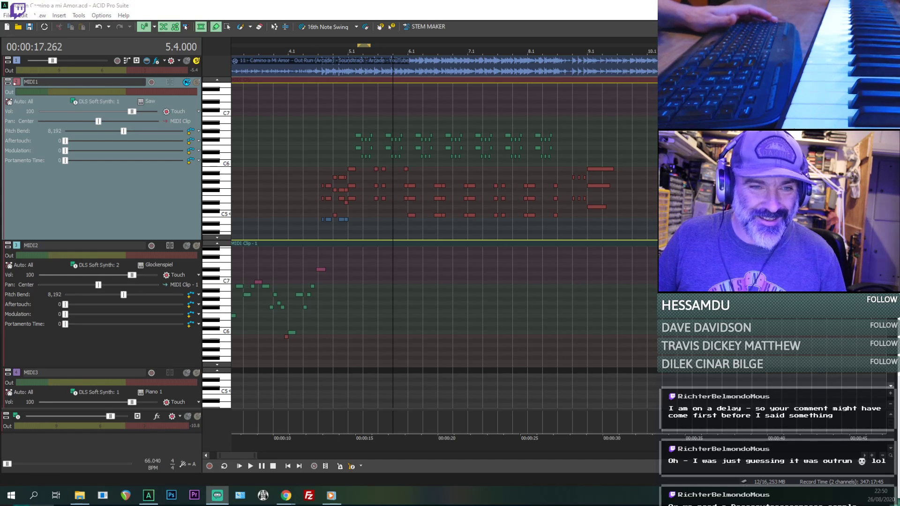
{"action": "left_click", "coordinate": [591, 192]}
{"action": "key", "text": "space"}
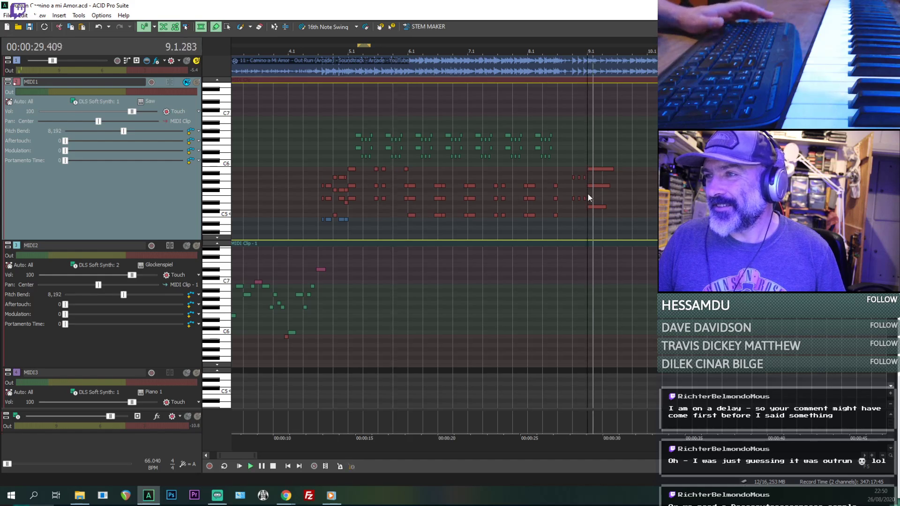
{"action": "scroll", "coordinate": [593, 196], "scroll_direction": "up", "scroll_amount": 3}
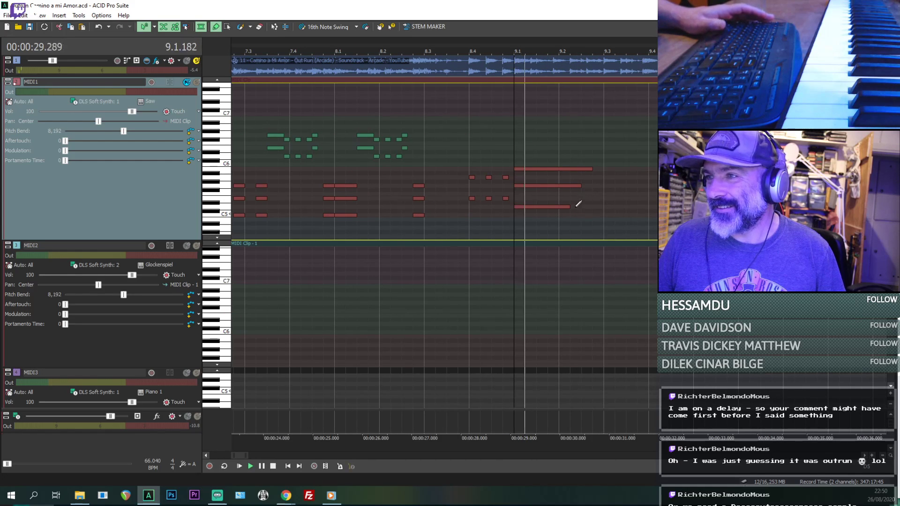
{"action": "key", "text": "space"}
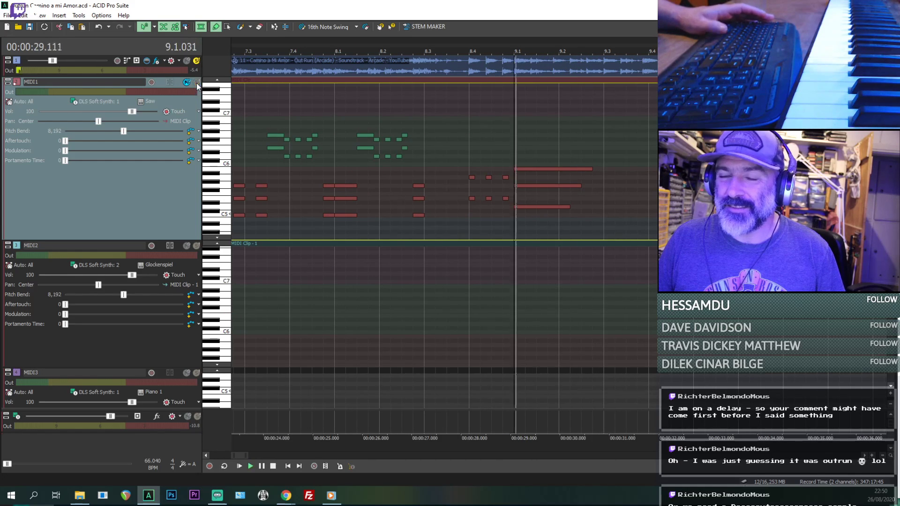
{"action": "key", "text": "space"}
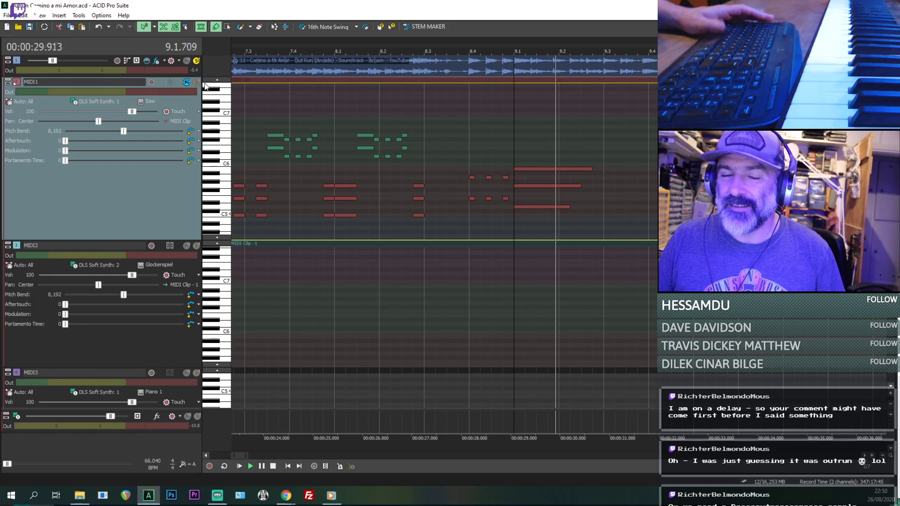
{"action": "key", "text": "space"}
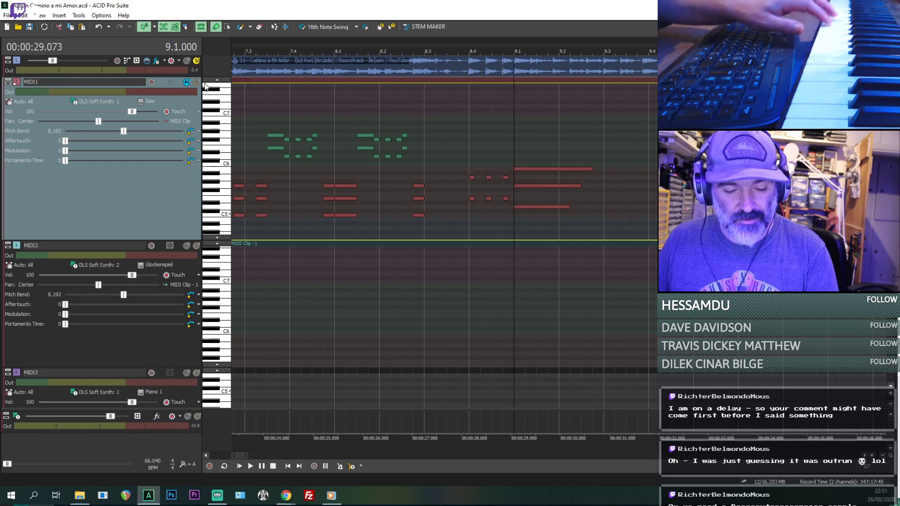
- Replay the start of bar 9 repeatedly to match the chord's notes on the MIDI keyboard
{"action": "key", "text": "space"}
{"action": "key", "text": "space"}
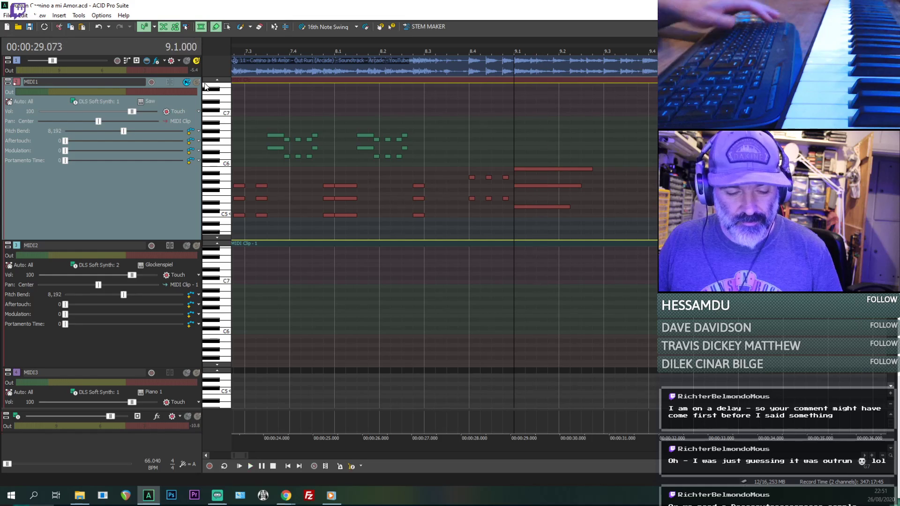
{"action": "key", "text": "space"}
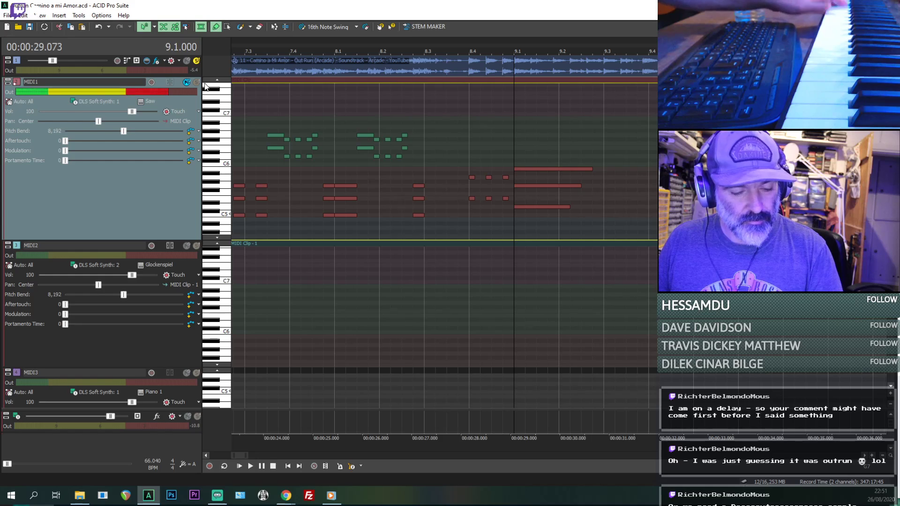
{"action": "key", "text": "space"}
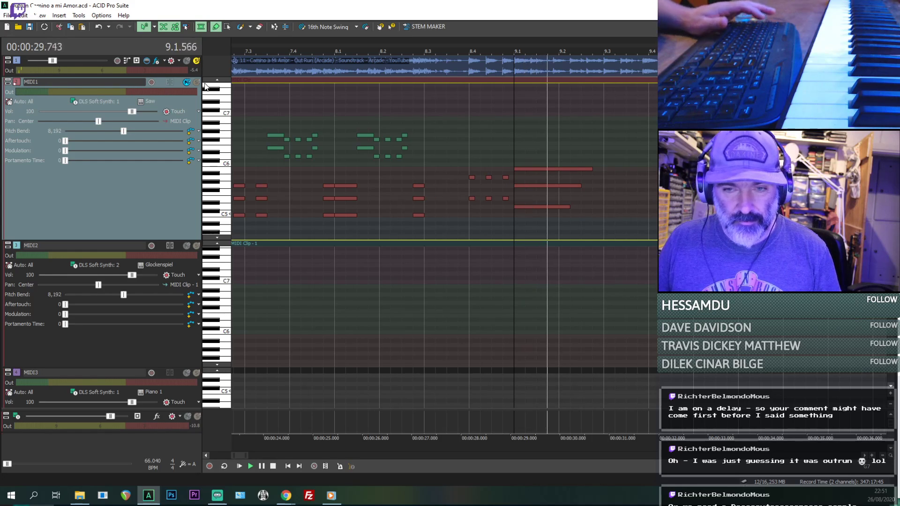
{"action": "key", "text": "space"}
{"action": "key", "text": "space"}
{"action": "key", "text": "space"}
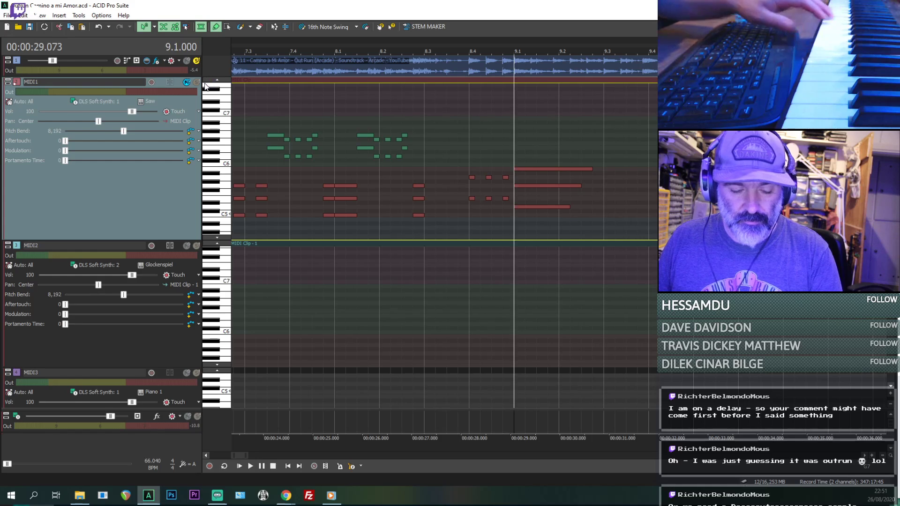
- Insert a CD track marker at 9.1 and replay the passage from there
{"action": "key", "text": "n"}
{"action": "key", "text": "space"}
{"action": "key", "text": "space"}
{"action": "key", "text": "space"}
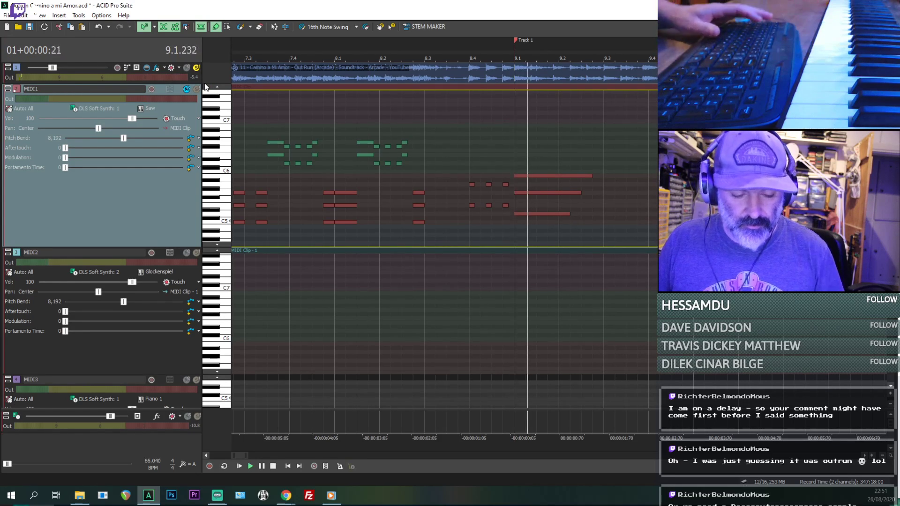
{"action": "key", "text": "space"}
{"action": "key", "text": "space"}
{"action": "key", "text": "space"}
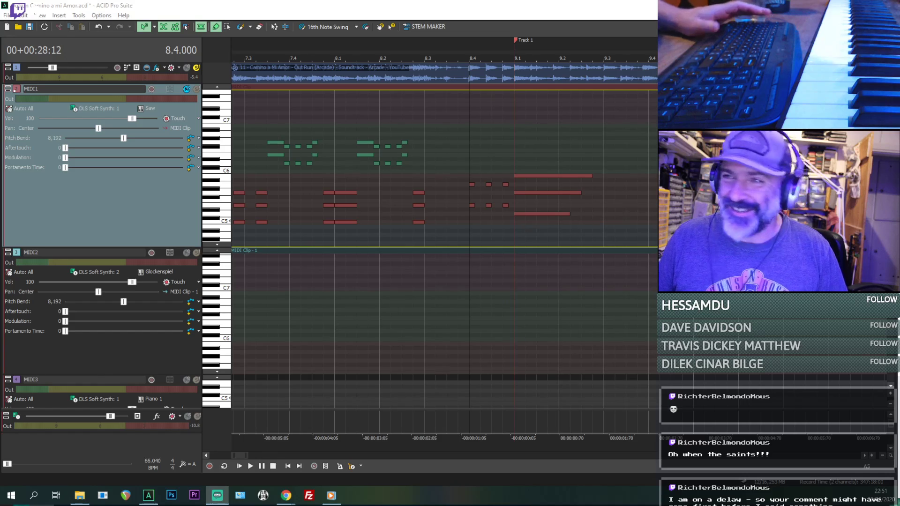
- Play the passage from 8.3.576 to work out the short notes leading into the chord at 9.1
{"action": "left_click", "coordinate": [457, 151]}
{"action": "key", "text": "space"}
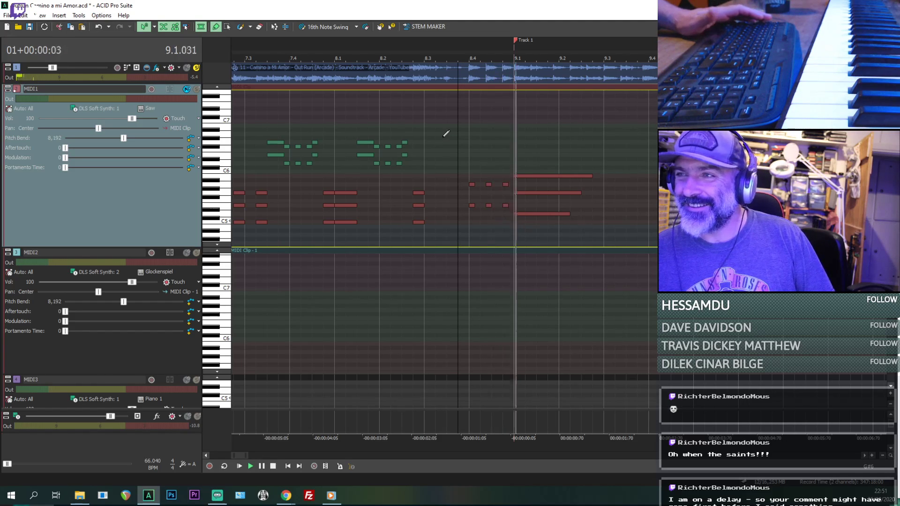
{"action": "key", "text": "space"}
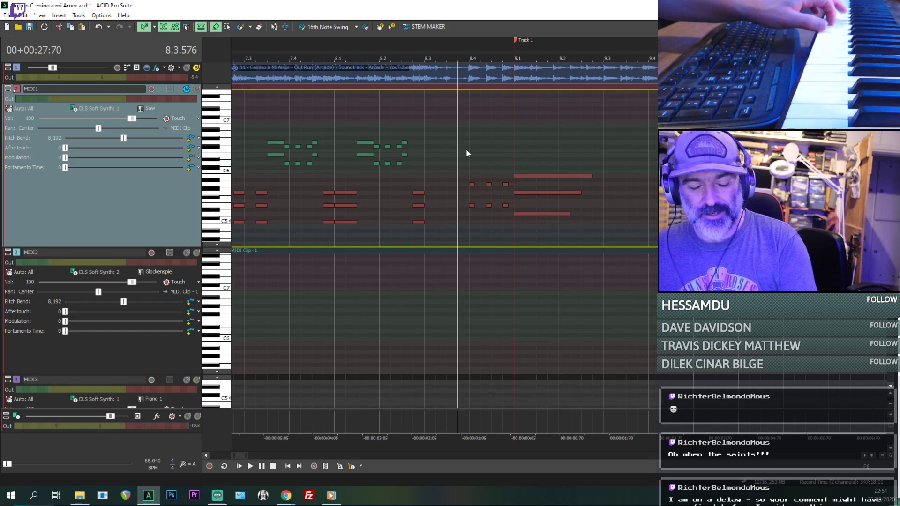
{"action": "key", "text": "space"}
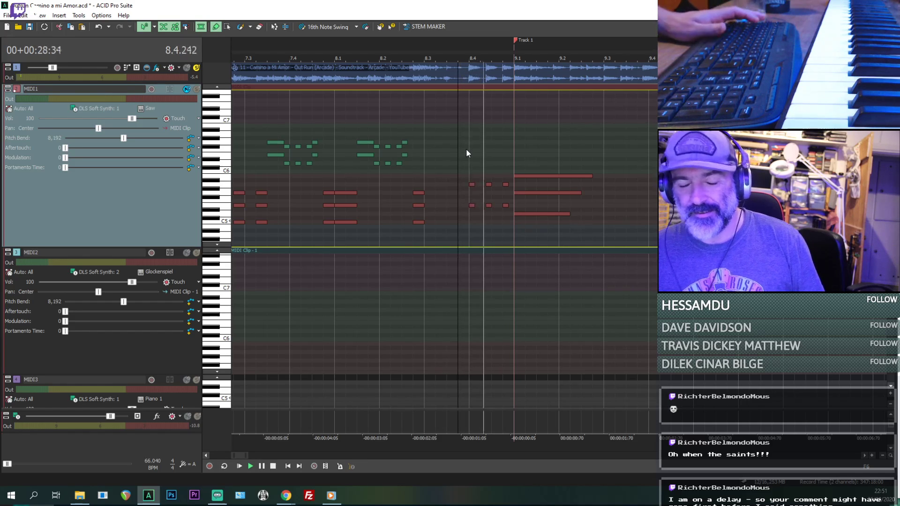
{"action": "key", "text": "space"}
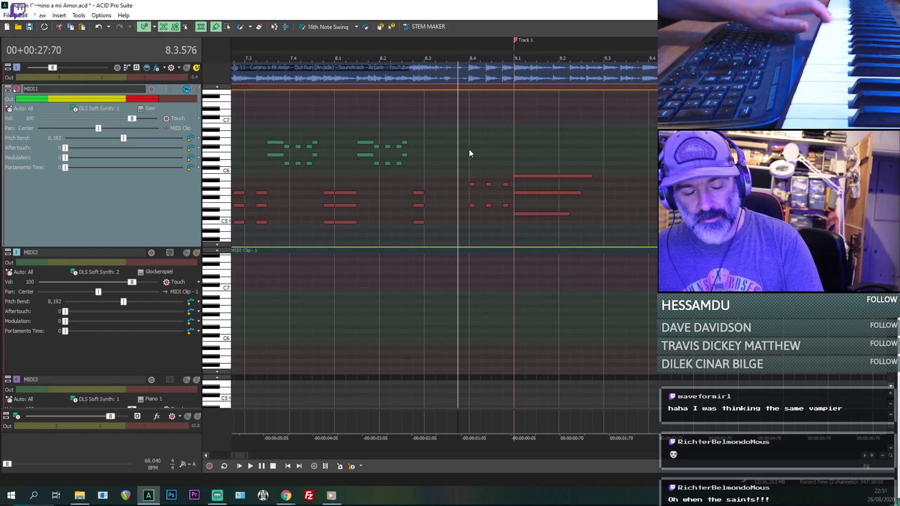
{"action": "key", "text": "space"}
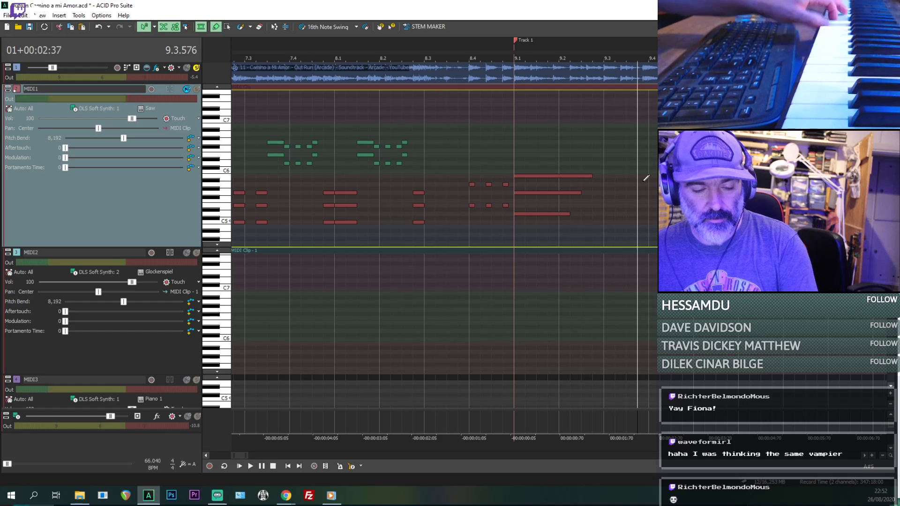
{"action": "key", "text": "space"}
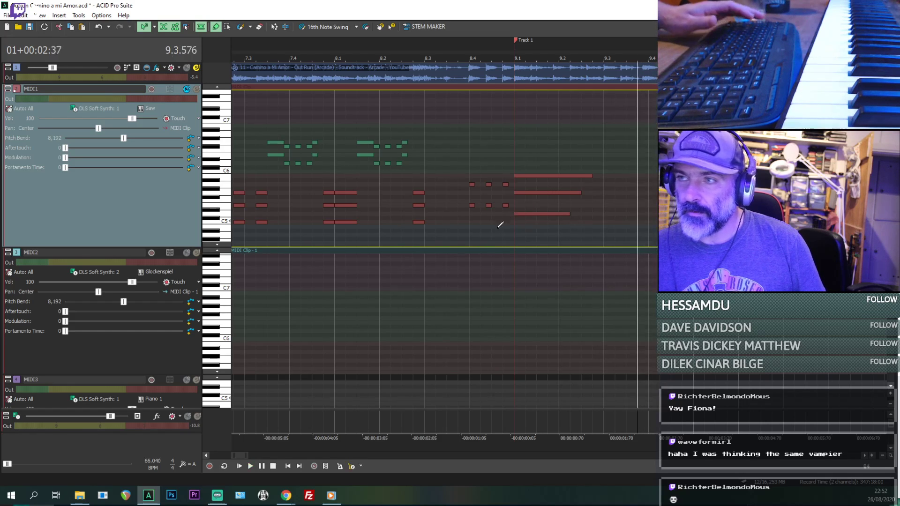
- Replay the lead-in and the following chord from 8.4.384 to compare them with the notes on the MIDI keyboard
{"action": "left_click", "coordinate": [502, 226]}
{"action": "key", "text": "space"}
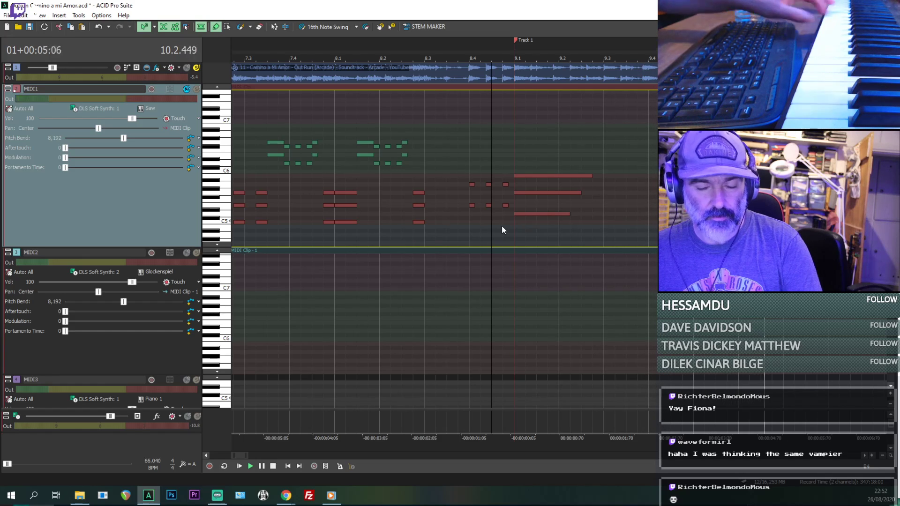
{"action": "key", "text": "space"}
{"action": "key", "text": "space"}
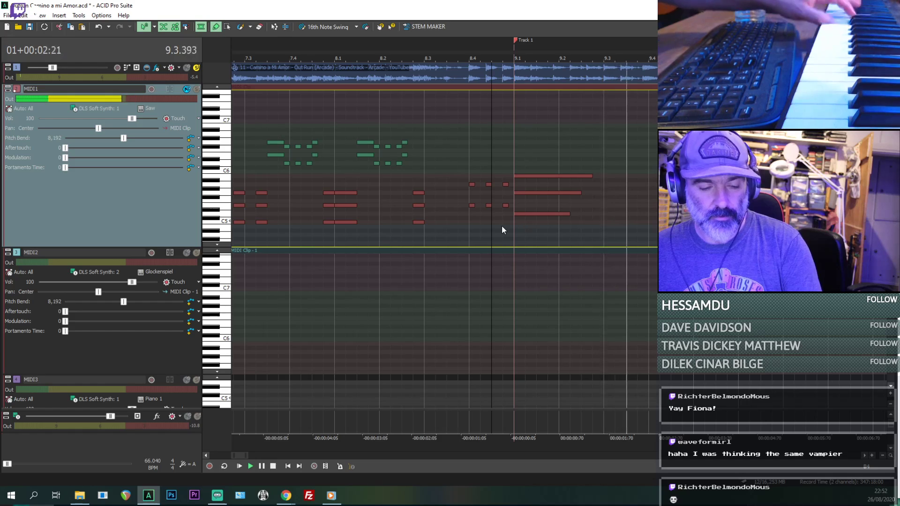
{"action": "key", "text": "space"}
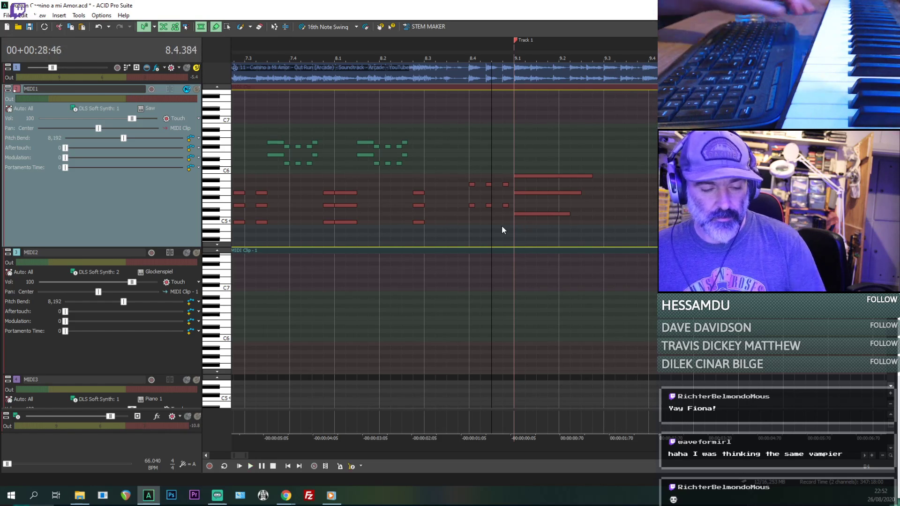
{"action": "key", "text": "space"}
- Delete the top note of the long MIDI1 chord at 9.1
{"action": "left_click", "coordinate": [550, 213]}
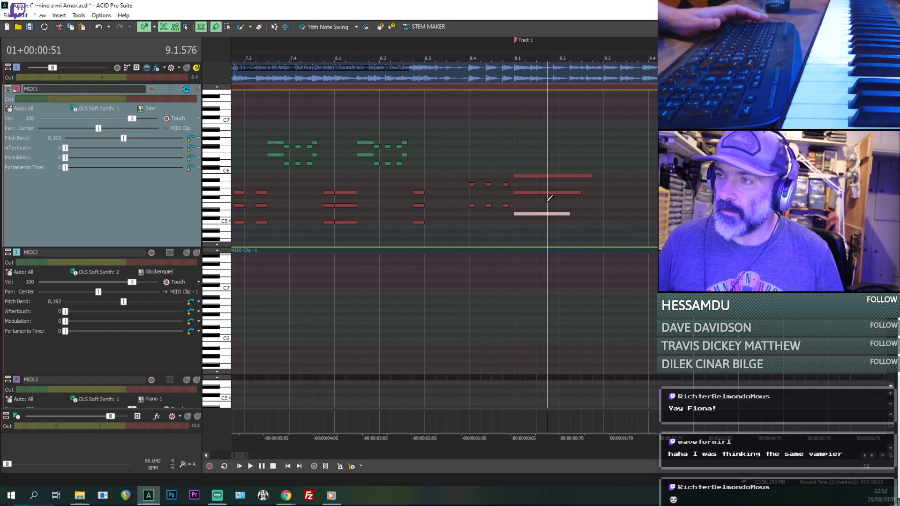
{"action": "left_click", "coordinate": [538, 180]}
{"action": "left_click", "coordinate": [538, 177]}
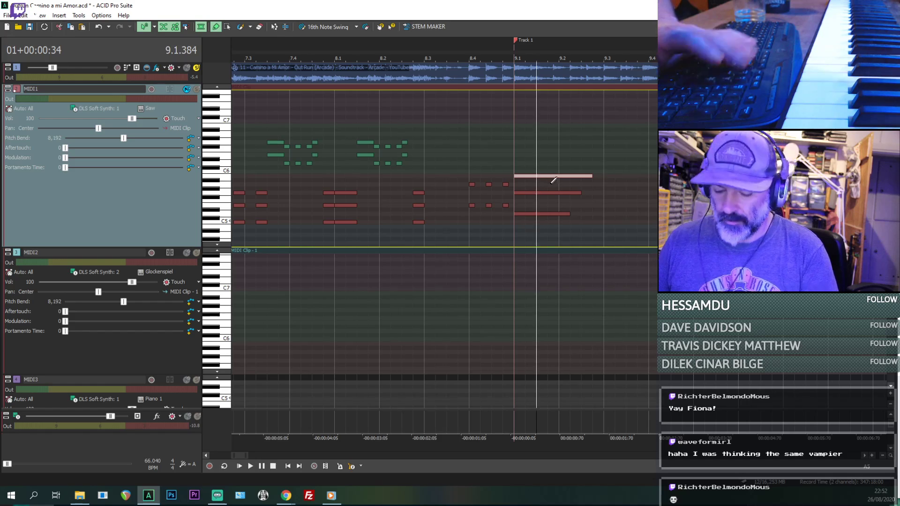
{"action": "key", "text": "Delete"}
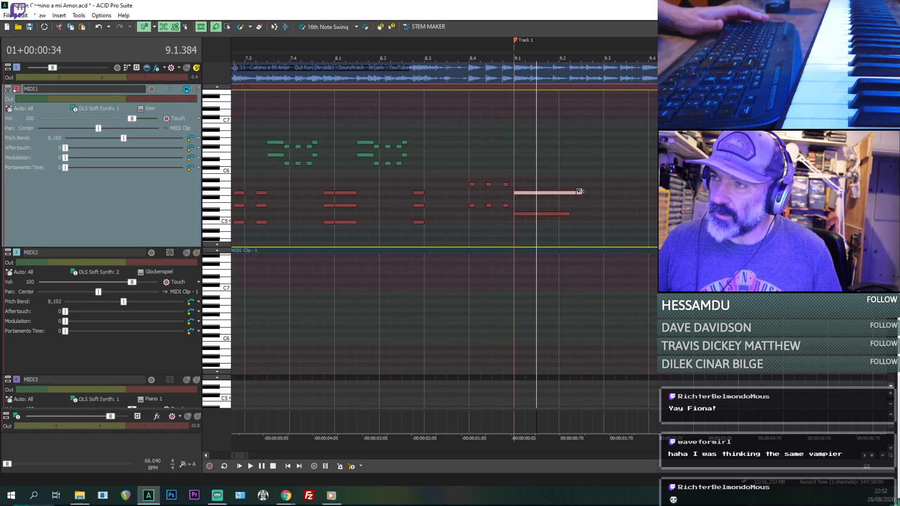
- Lengthen the two remaining chord notes at 9.1 to end about three quarters into beat 9.2, and play the result
{"action": "key", "text": "space"}
{"action": "left_click_drag", "start_coordinate": [570, 213], "coordinate": [592, 194]}
{"action": "key", "text": "space"}
- Select the chord's lower note and replay the two-note chord repeatedly from 9.1 to check it against the audio
{"action": "key", "text": "space"}
{"action": "key", "text": "space"}
{"action": "key", "text": "space"}
{"action": "left_click", "coordinate": [557, 213]}
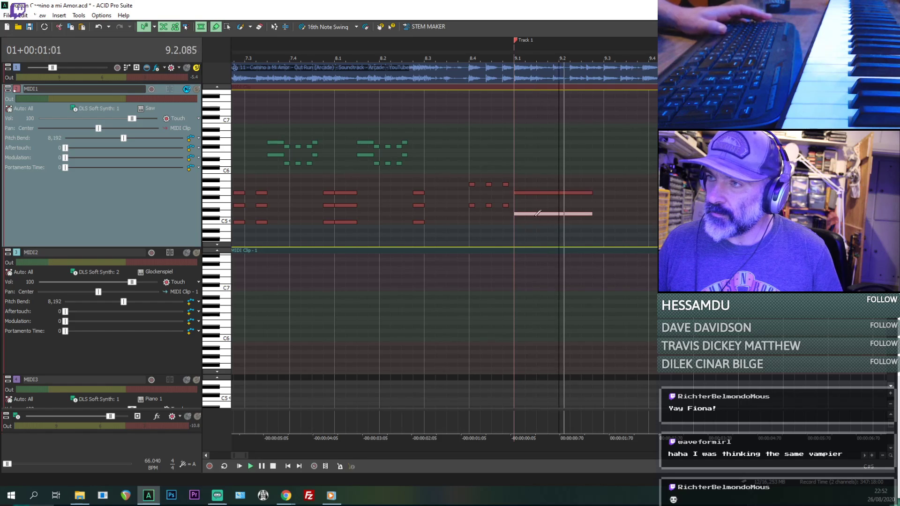
{"action": "left_click", "coordinate": [511, 208]}
{"action": "key", "text": "space"}
{"action": "key", "text": "space"}
{"action": "key", "text": "space"}
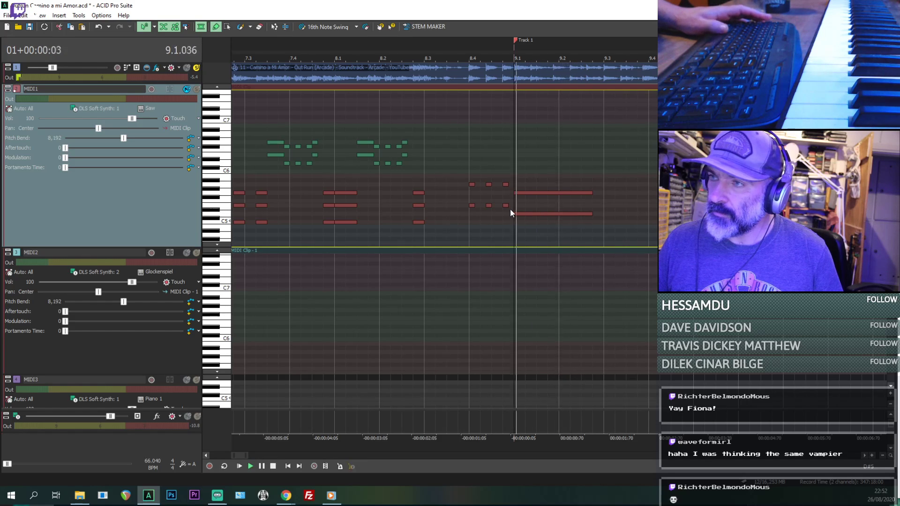
- Audition the two notes of the long chord at 9.1 and draw a two-note chord, E5 and A5, starting at 9.4.000
{"action": "key", "text": "space"}
{"action": "key", "text": "space"}
{"action": "key", "text": "space"}
{"action": "key", "text": "space"}
{"action": "key", "text": "space"}
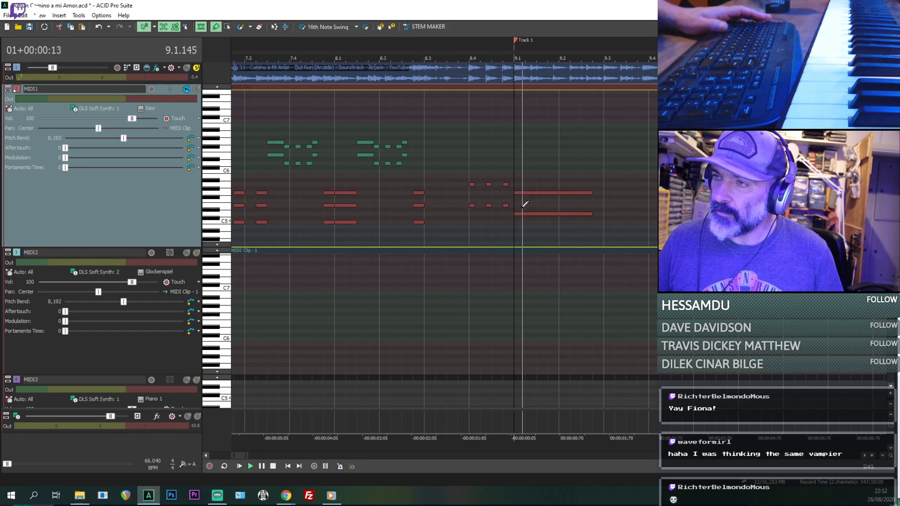
{"action": "left_click", "coordinate": [519, 193]}
{"action": "left_click", "coordinate": [517, 213]}
{"action": "key", "text": "space"}
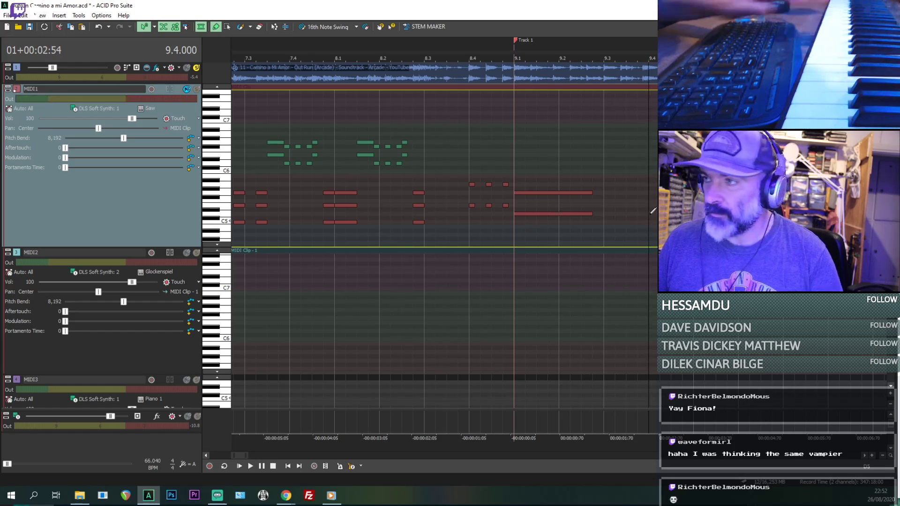
{"action": "mouse_move", "coordinate": [660, 205]}
{"action": "left_mouse_down"}
{"action": "mouse_move", "coordinate": [661, 184]}
{"action": "mouse_move", "coordinate": [660, 205]}
{"action": "left_mouse_up"}
{"action": "left_click", "coordinate": [660, 201]}
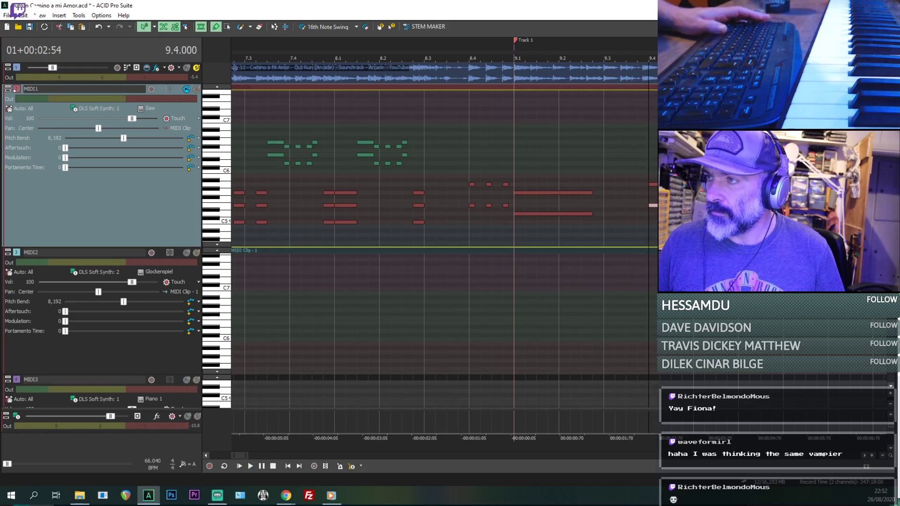
- Replay the passage around 9.3 several times to compare the timing of the two-note chord at 9.4 with the audio
{"action": "key", "text": "space"}
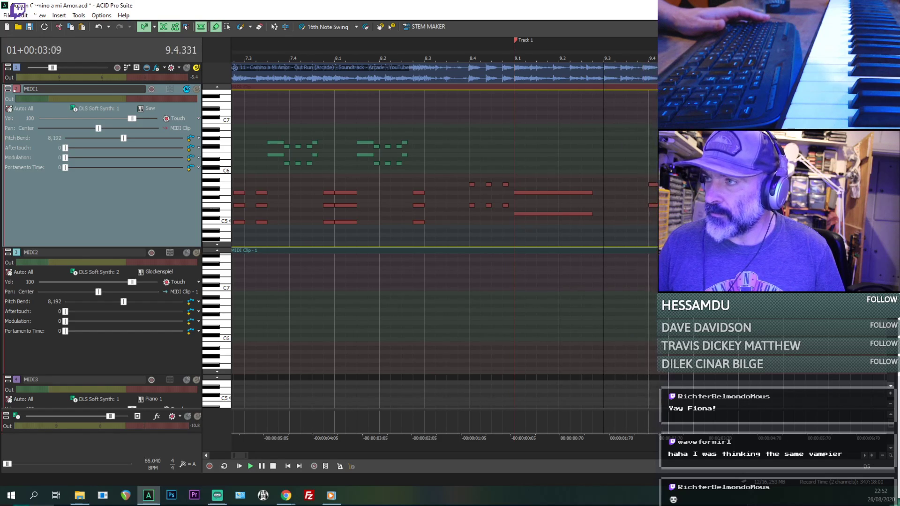
{"action": "key", "text": "space"}
{"action": "key", "text": "space"}
{"action": "key", "text": "space"}
{"action": "key", "text": "space"}
{"action": "scroll", "coordinate": [660, 222], "scroll_direction": "up", "scroll_amount": 1}
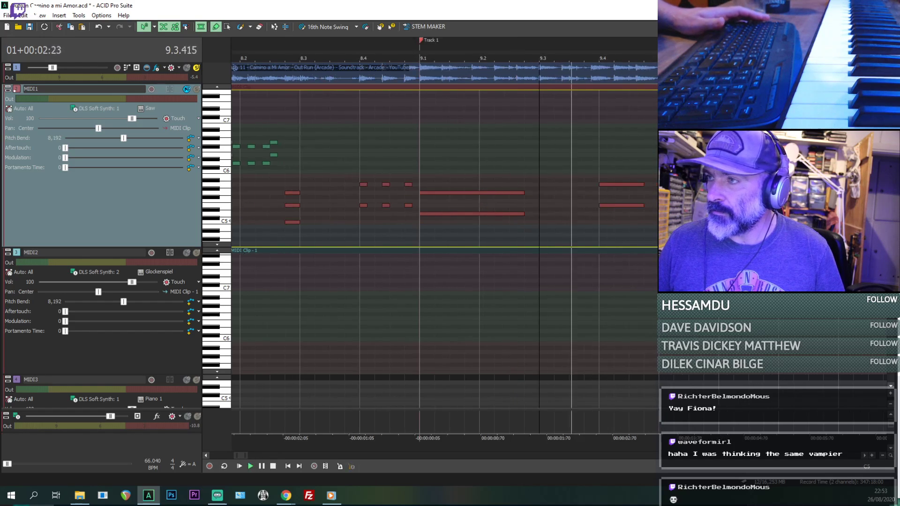
{"action": "key", "text": "space"}
{"action": "key", "text": "space"}
{"action": "scroll", "coordinate": [602, 219], "scroll_direction": "up", "scroll_amount": 1}
{"action": "key", "text": "space"}
{"action": "key", "text": "space"}
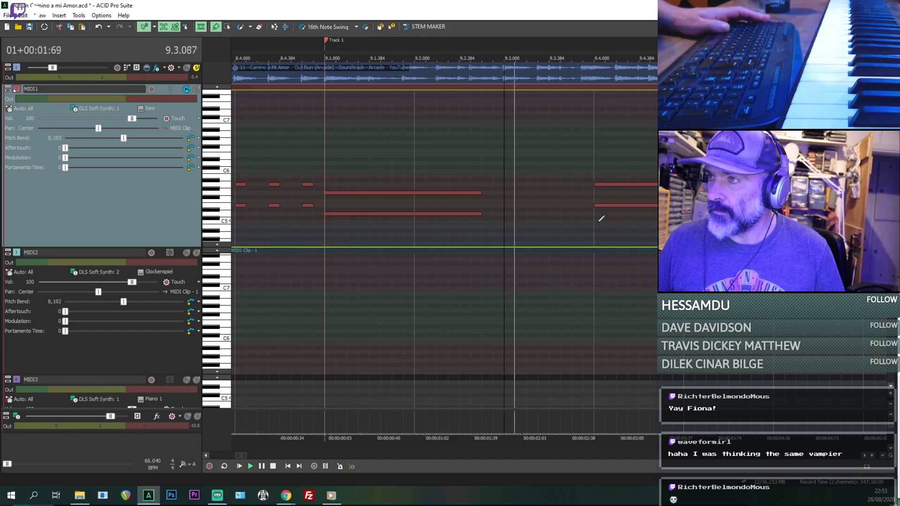
- Move both notes of the 9.4 chord earlier so they start at 9.3.672, playing from 9.3 to check
{"action": "key", "text": "space"}
{"action": "left_click_drag", "start_coordinate": [607, 205], "coordinate": [595, 205]}
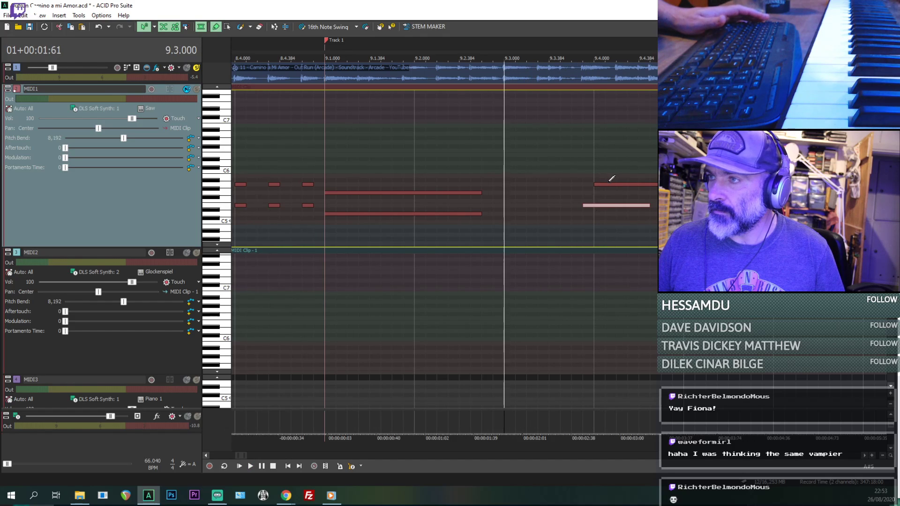
{"action": "key", "text": "space"}
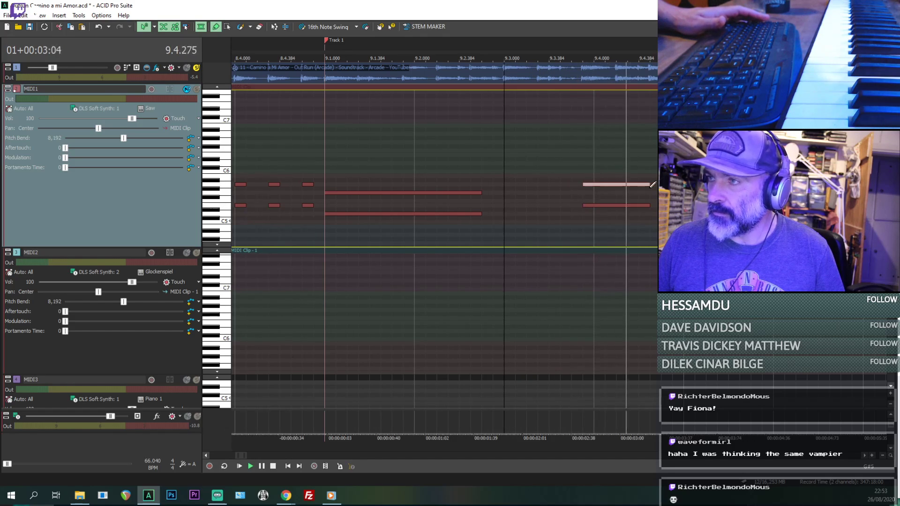
- Replay the chord repeatedly from 9.3.672 to hear which notes follow in the audio
{"action": "key", "text": "space"}
{"action": "key", "text": "space"}
{"action": "key", "text": "space"}
{"action": "left_click", "coordinate": [582, 196]}
{"action": "key", "text": "space"}
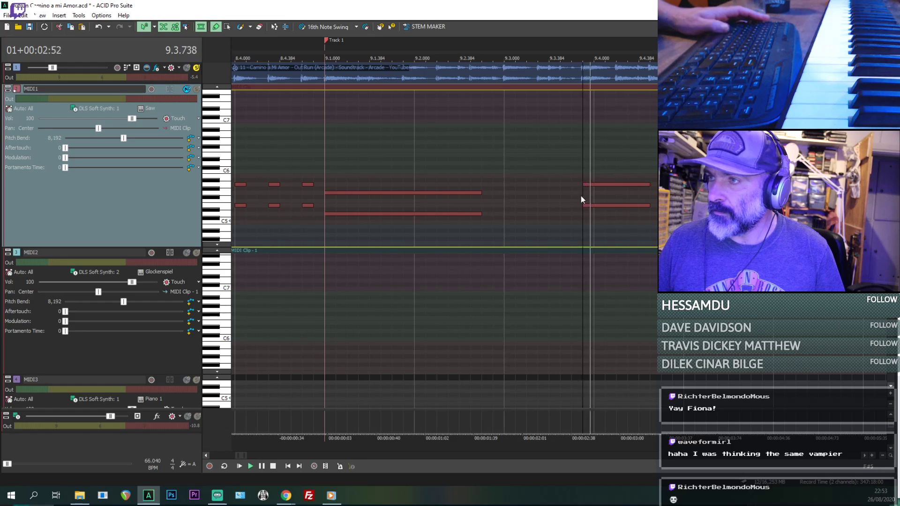
{"action": "key", "text": "space"}
{"action": "key", "text": "space"}
{"action": "key", "text": "space"}
{"action": "key", "text": "space"}
{"action": "key", "text": "space"}
- Shorten both notes at 9.3.672 to end at 9.4.192 and add a B5 note from there to 9.4.480
{"action": "left_click", "coordinate": [618, 190]}
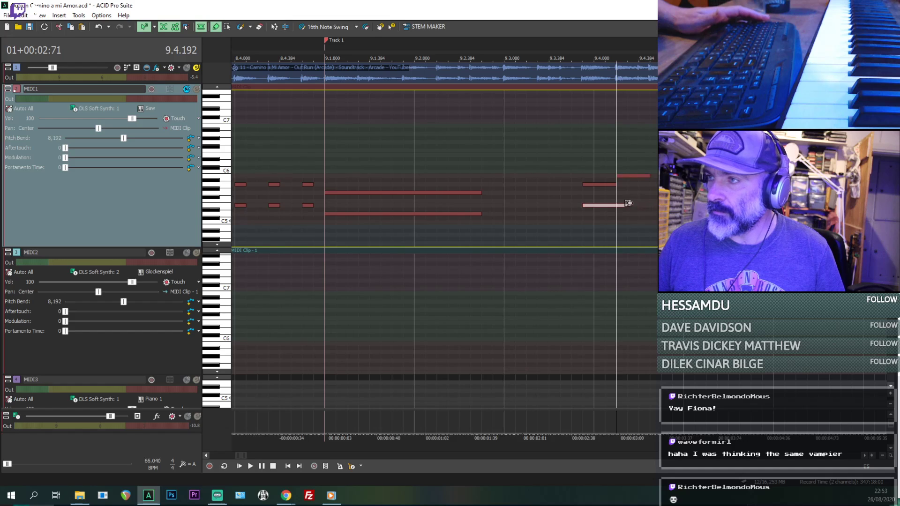
{"action": "left_click", "coordinate": [587, 221]}
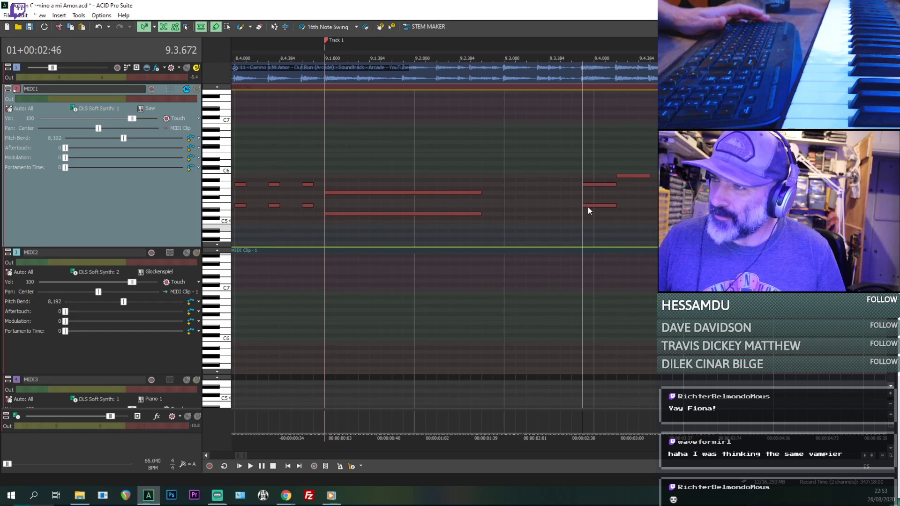
{"action": "left_click", "coordinate": [587, 185]}
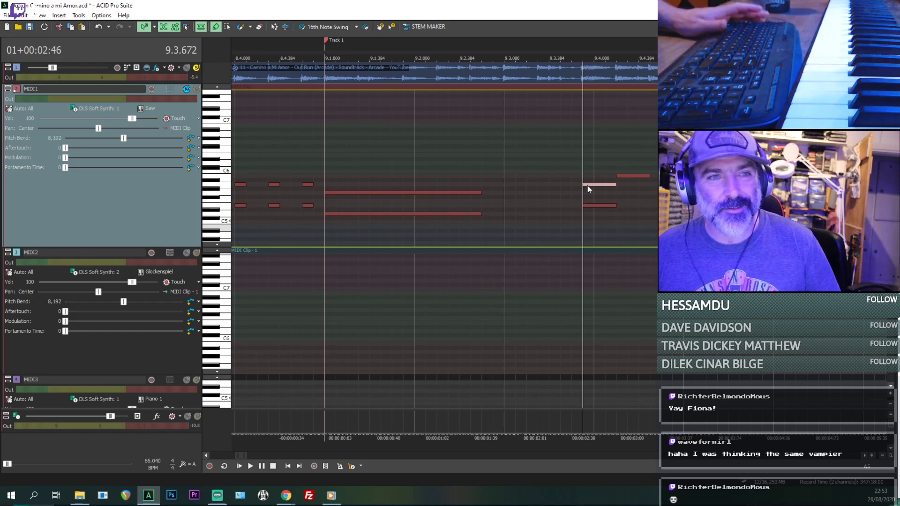
- Add an F#5 note from 9.4.192 to 9.4.480 beneath the B5 and play the result from 9.3.672
{"action": "left_click", "coordinate": [623, 189]}
{"action": "key", "text": "Up"}
{"action": "key", "text": "Up"}
{"action": "key", "text": "Up"}
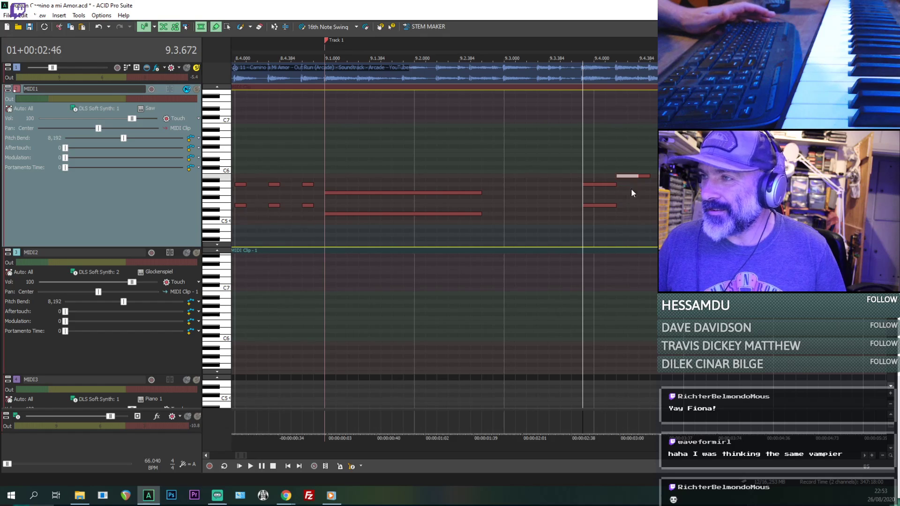
{"action": "left_click_drag", "start_coordinate": [634, 207], "coordinate": [631, 199]}
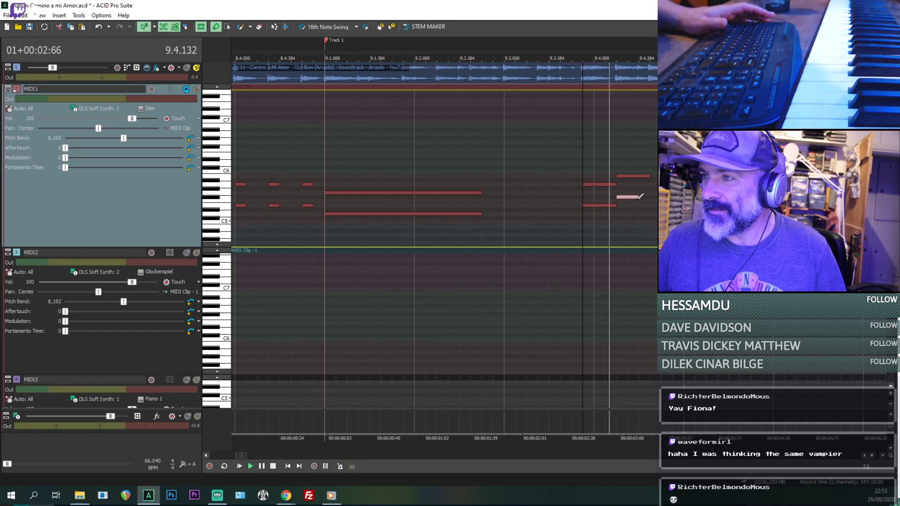
{"action": "key", "text": "space"}
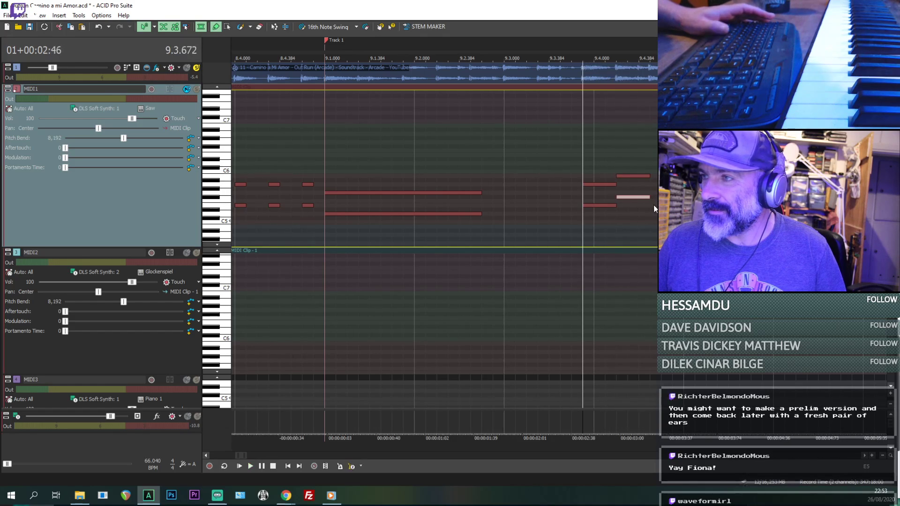
{"action": "key", "text": "space"}
- Add a third two-note chord, E5 and A5, at 9.4.480
{"action": "left_click_drag", "start_coordinate": [652, 205], "coordinate": [680, 205]}
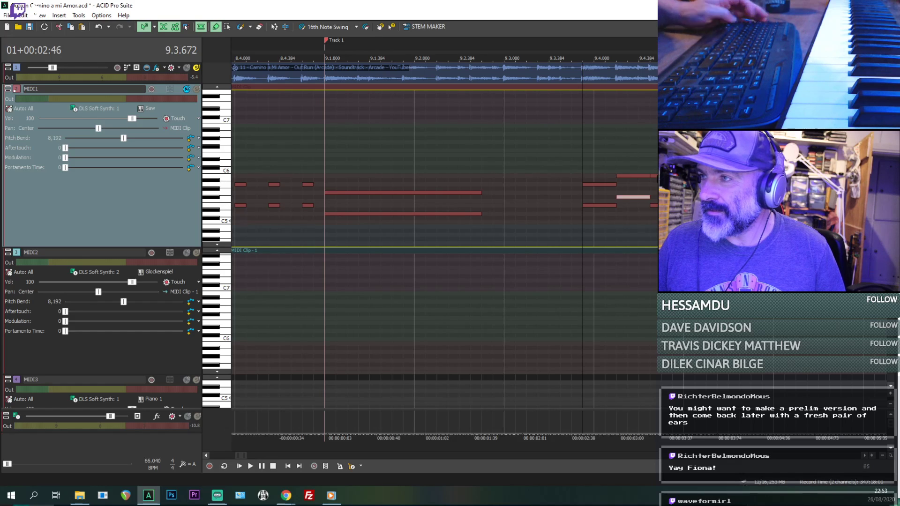
{"action": "key", "text": "space"}
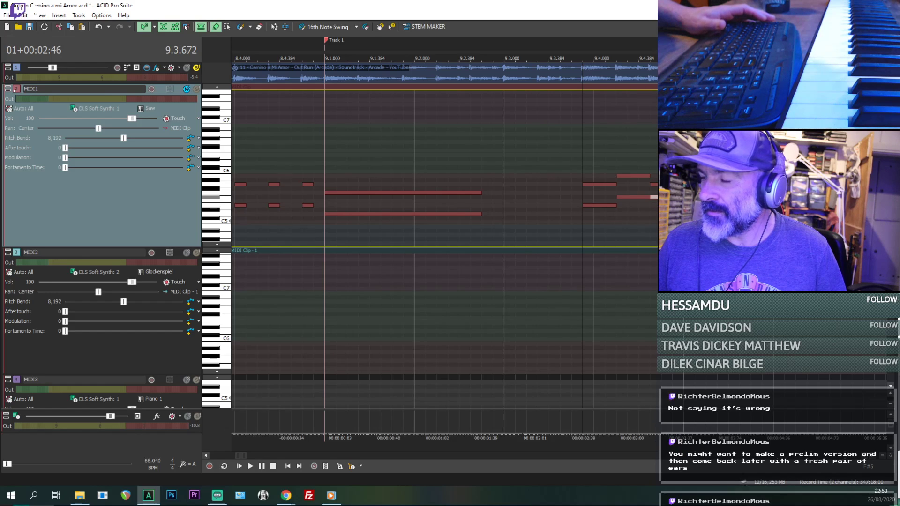
{"action": "left_click", "coordinate": [668, 206]}
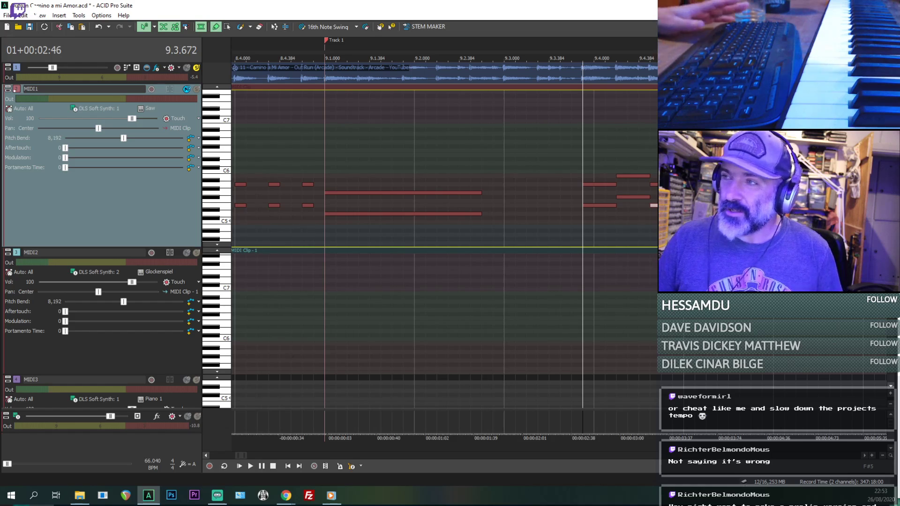
- Examine the note positions around the bar 9 marker, placing the cursor at 8.4.576, 8.4.672, 9.1 and 9.3
{"action": "left_click", "coordinate": [535, 176]}
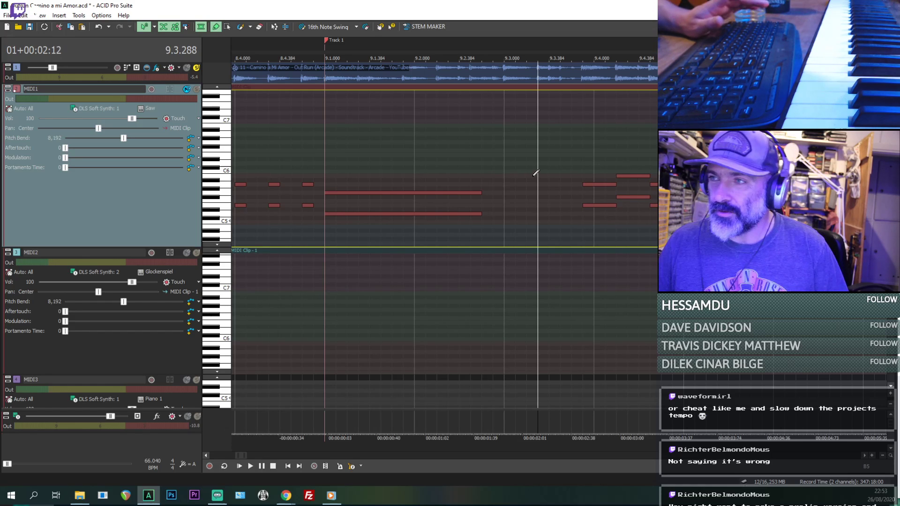
{"action": "left_click", "coordinate": [505, 180]}
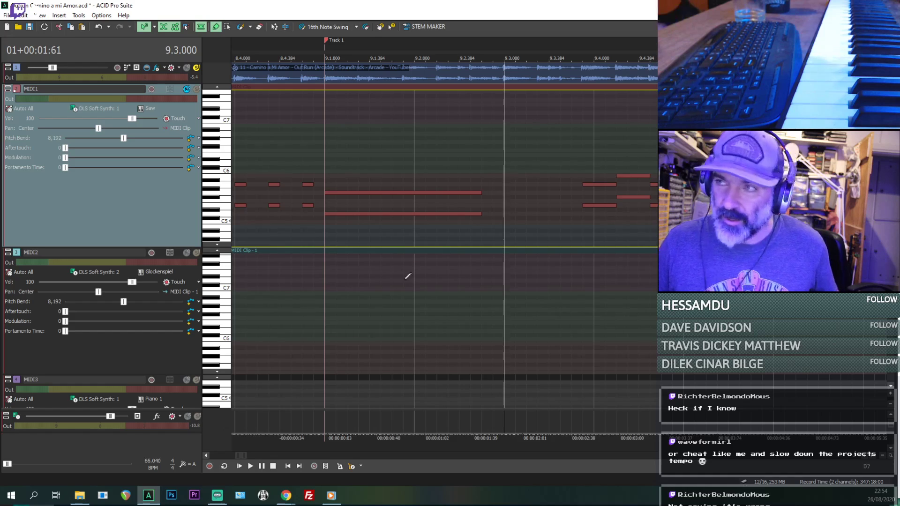
{"action": "left_click", "coordinate": [310, 153]}
{"action": "scroll", "coordinate": [359, 186], "scroll_direction": "left", "scroll_amount": 3}
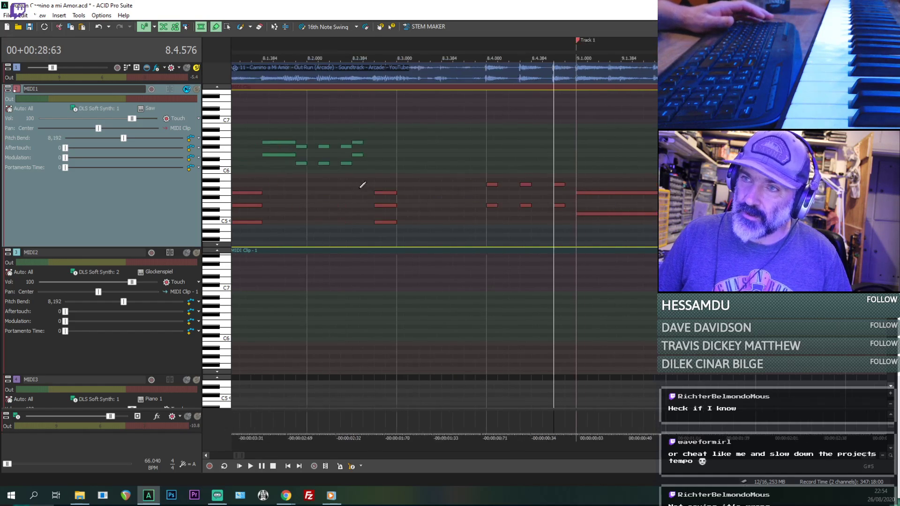
{"action": "scroll", "coordinate": [571, 154], "scroll_direction": "up", "scroll_amount": 2}
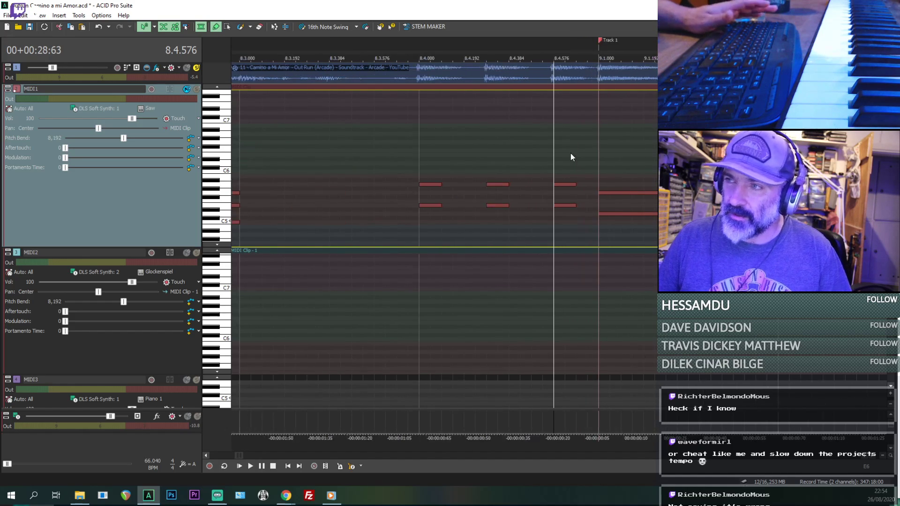
{"action": "scroll", "coordinate": [576, 156], "scroll_direction": "down", "scroll_amount": 1}
{"action": "left_click", "coordinate": [566, 157]}
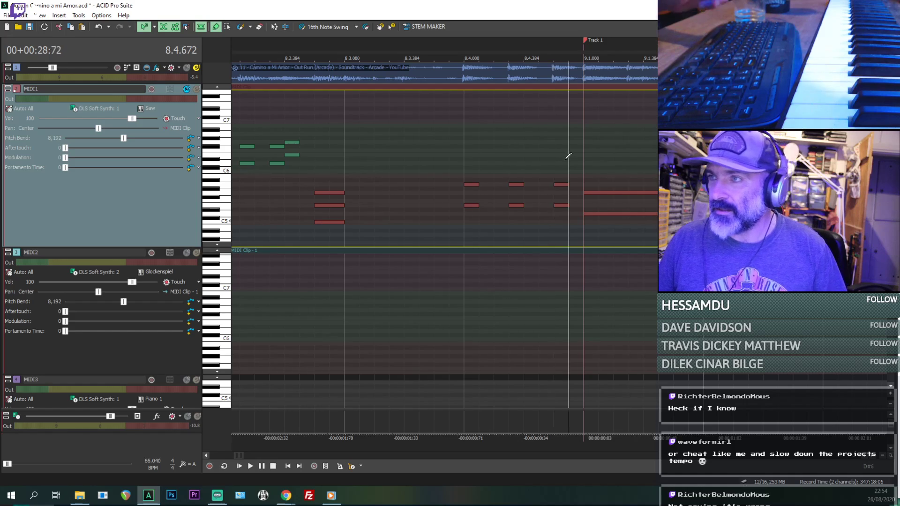
{"action": "left_click", "coordinate": [584, 163]}
{"action": "scroll", "coordinate": [583, 165], "scroll_direction": "down", "scroll_amount": 1}
{"action": "scroll", "coordinate": [586, 164], "scroll_direction": "down", "scroll_amount": 1}
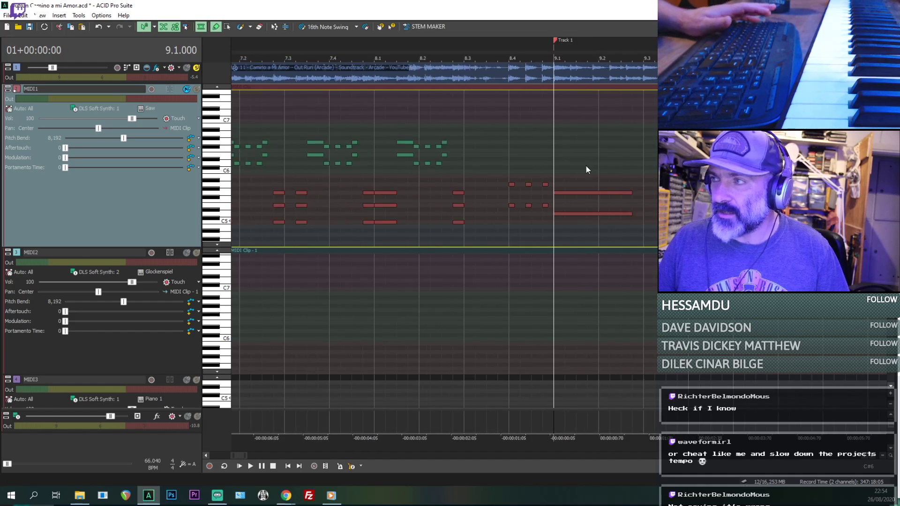
{"action": "left_click", "coordinate": [647, 160]}
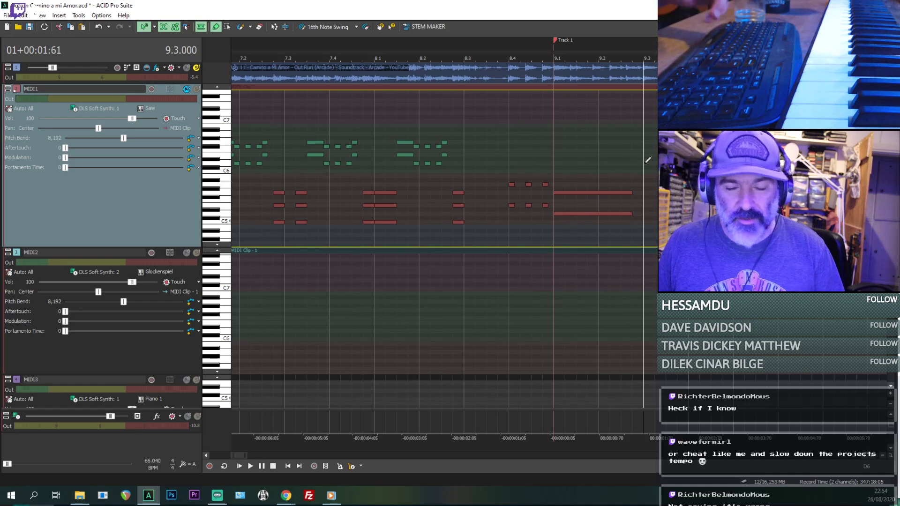
{"action": "scroll", "coordinate": [645, 161], "scroll_direction": "up", "scroll_amount": 1}
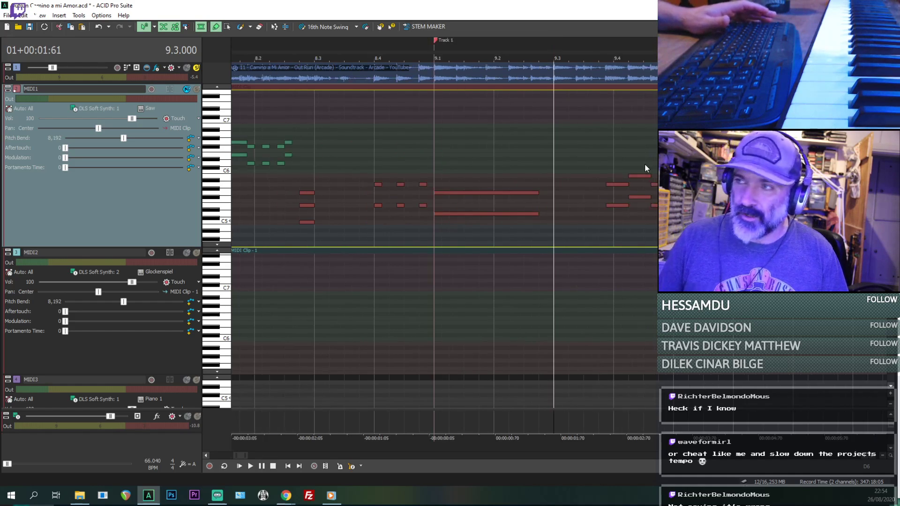
- Solo MIDI1 alongside the audio track and play the new chords from 9.3
{"action": "key", "text": "space"}
{"action": "key", "text": "space"}
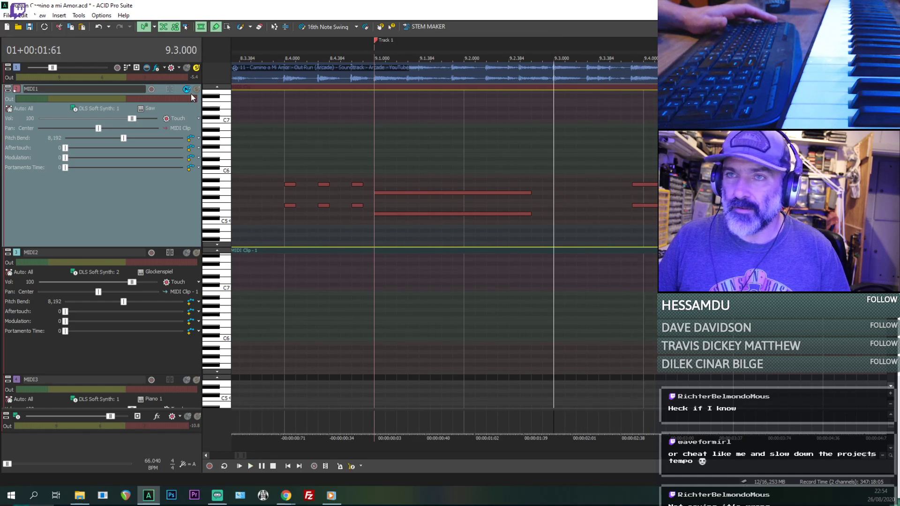
{"action": "key", "text": "space"}
{"action": "left_click", "coordinate": [196, 89]}
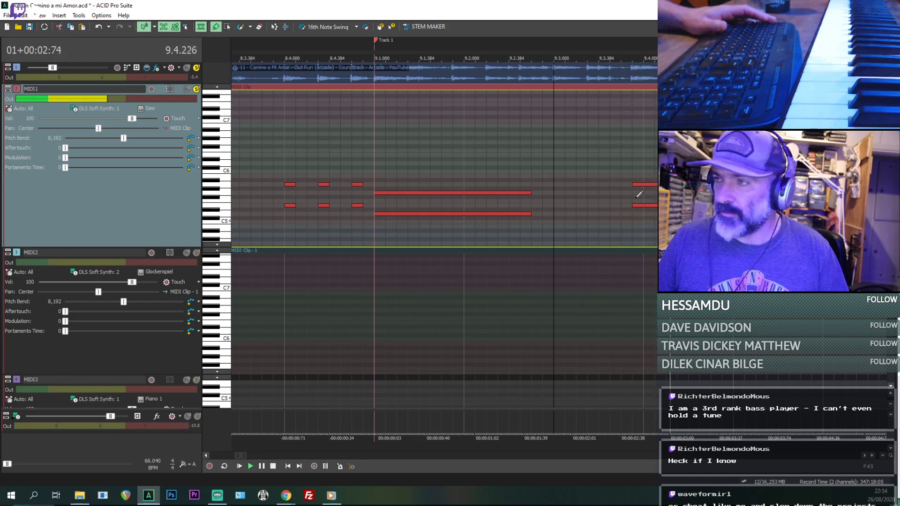
{"action": "key", "text": "space"}
{"action": "key", "text": "space"}
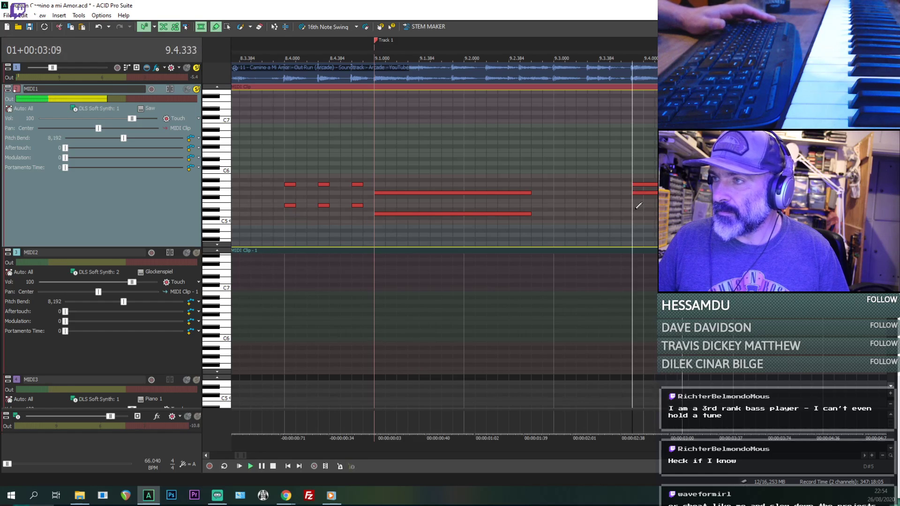
- Take the audio track out of solo, undo the pitch change on the lower note at 9.3.672, and play
{"action": "left_click", "coordinate": [197, 69]}
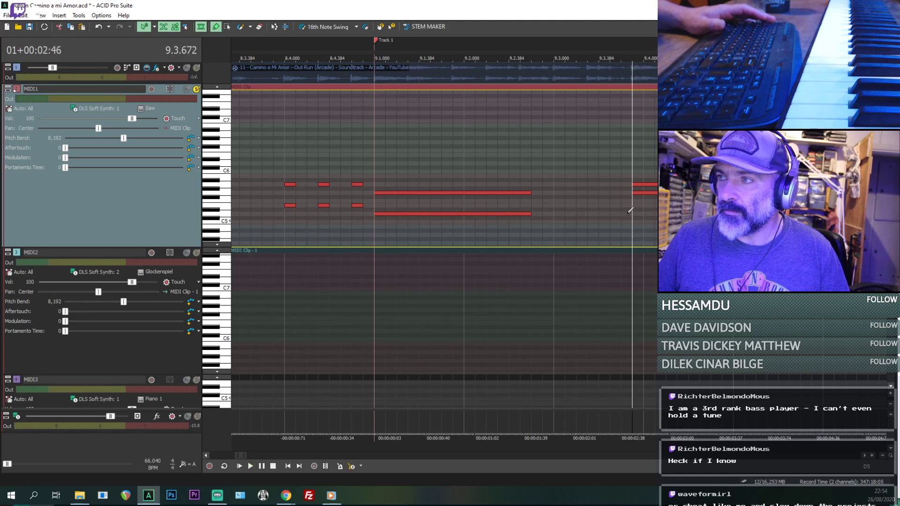
{"action": "key", "text": "ctrl+z"}
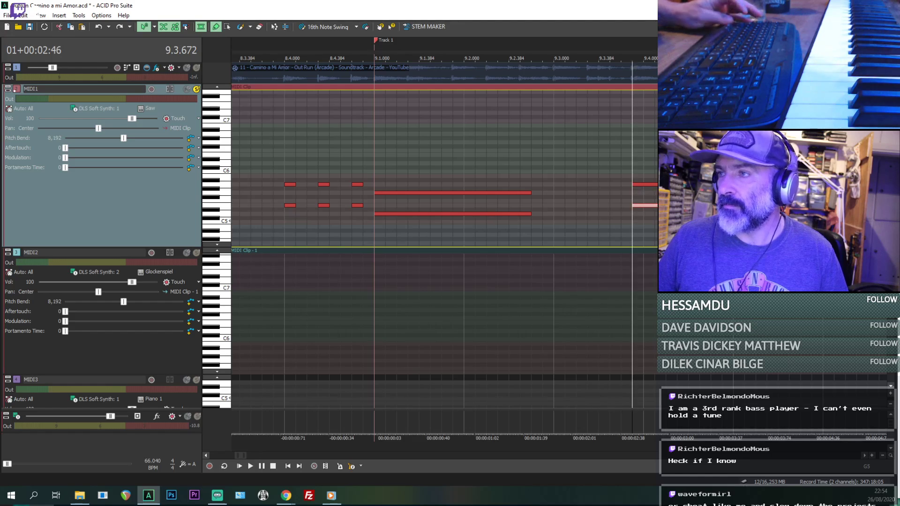
{"action": "key", "text": "space"}
{"action": "key", "text": "space"}
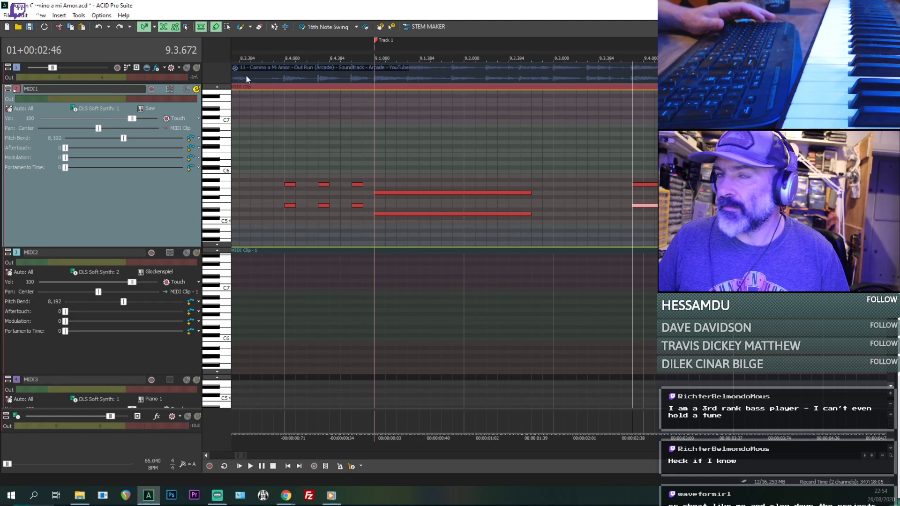
- Mute MIDI1 and replay the song from 9.3.672, from 6.3 and from late in bar 4
{"action": "left_click", "coordinate": [187, 90]}
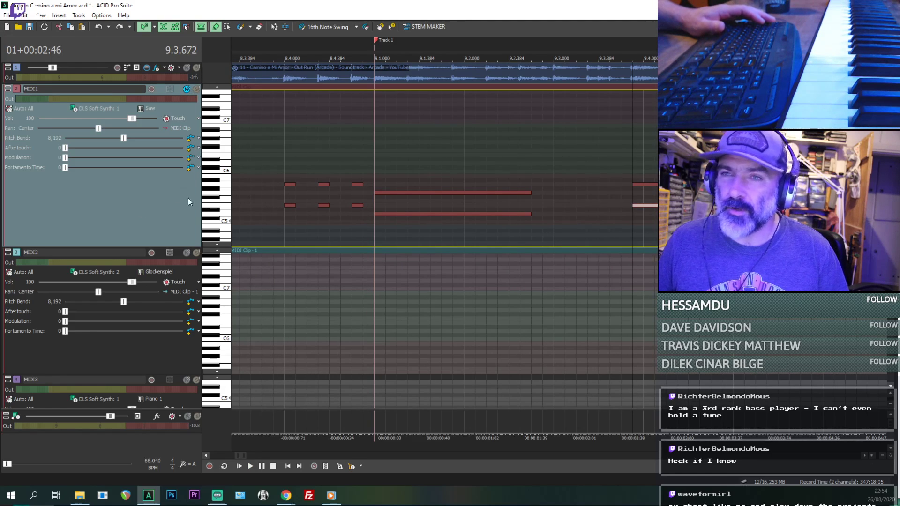
{"action": "key", "text": "space"}
{"action": "scroll", "coordinate": [398, 221], "scroll_direction": "down", "scroll_amount": 4}
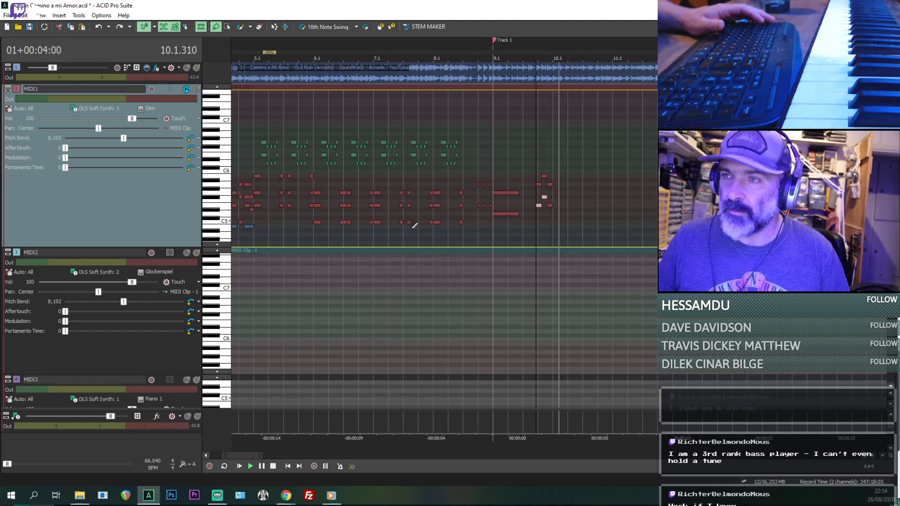
{"action": "left_click", "coordinate": [335, 231]}
{"action": "key", "text": "space"}
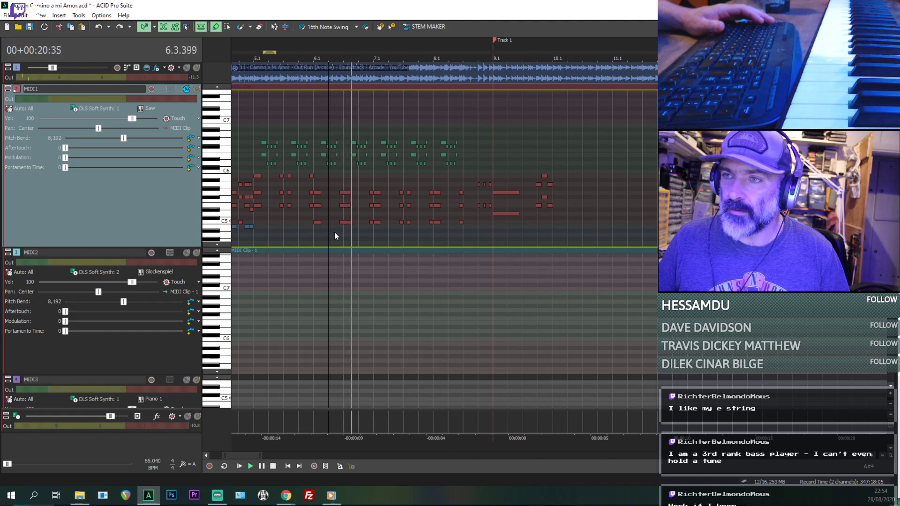
{"action": "scroll", "coordinate": [334, 232], "scroll_direction": "down", "scroll_amount": 1}
{"action": "key", "text": "space"}
{"action": "key", "text": "space"}
{"action": "left_click", "coordinate": [400, 197]}
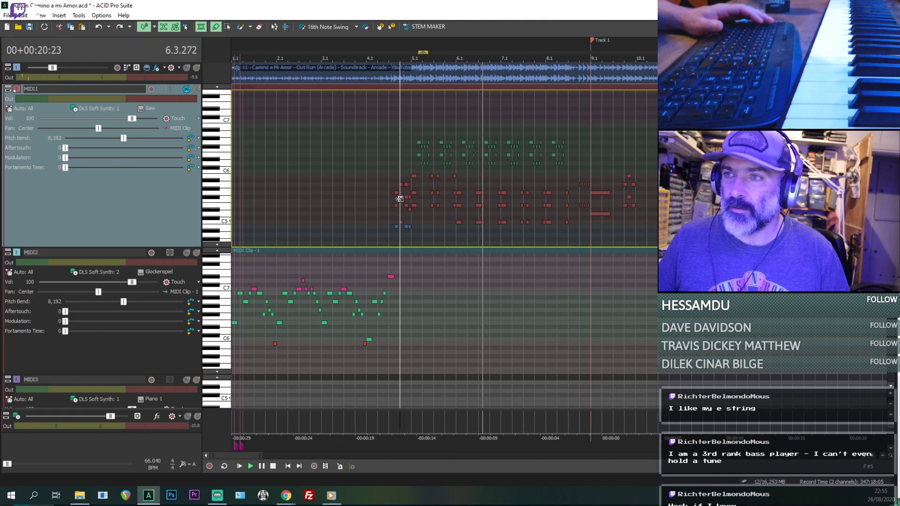
- Replay the song from the entry of the MIDI1 chords in bar 4, starting at 4.3.192
{"action": "key", "text": "space"}
{"action": "key", "text": "space"}
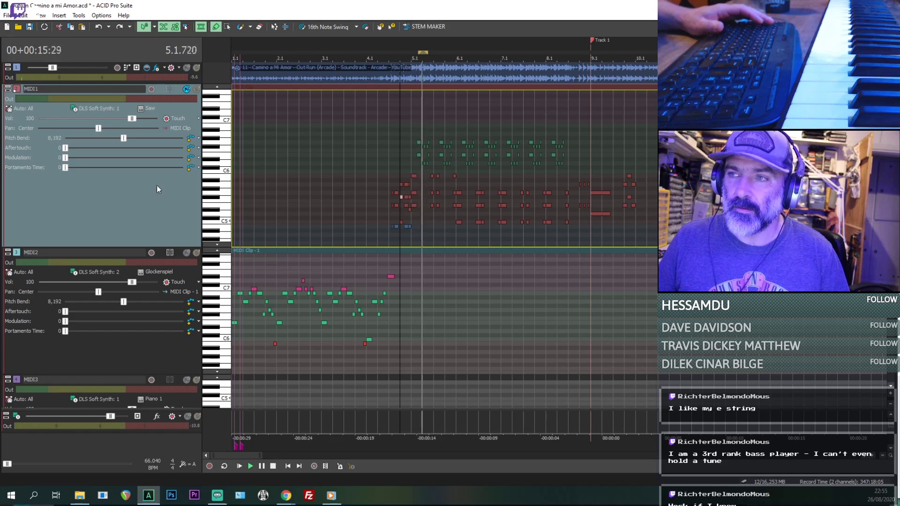
{"action": "scroll", "coordinate": [387, 215], "scroll_direction": "down", "scroll_amount": 3}
{"action": "left_click", "coordinate": [285, 206]}
{"action": "key", "text": "space"}
{"action": "key", "text": "space"}
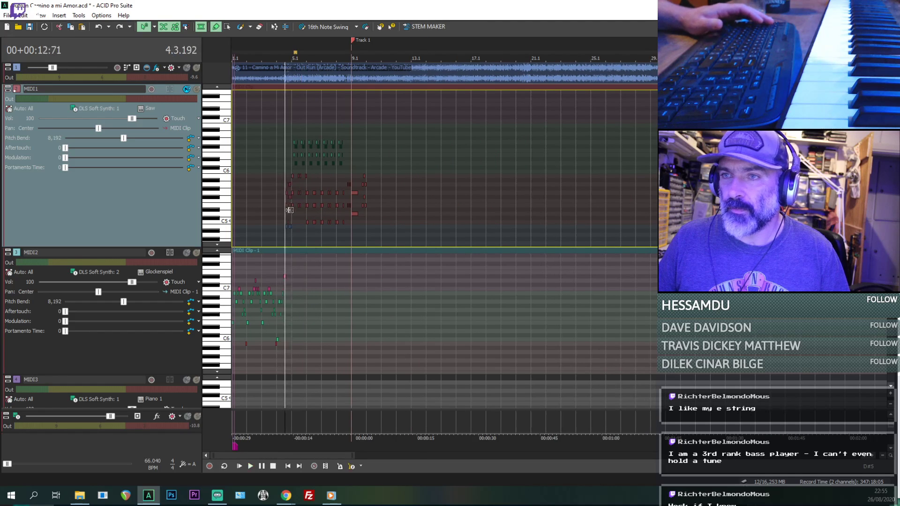
{"action": "scroll", "coordinate": [290, 210], "scroll_direction": "up", "scroll_amount": 4}
{"action": "key", "text": "space"}
- Set the MIDI1 track's instrument to the synth lead sound Doctor Solo
{"action": "left_click", "coordinate": [84, 106]}
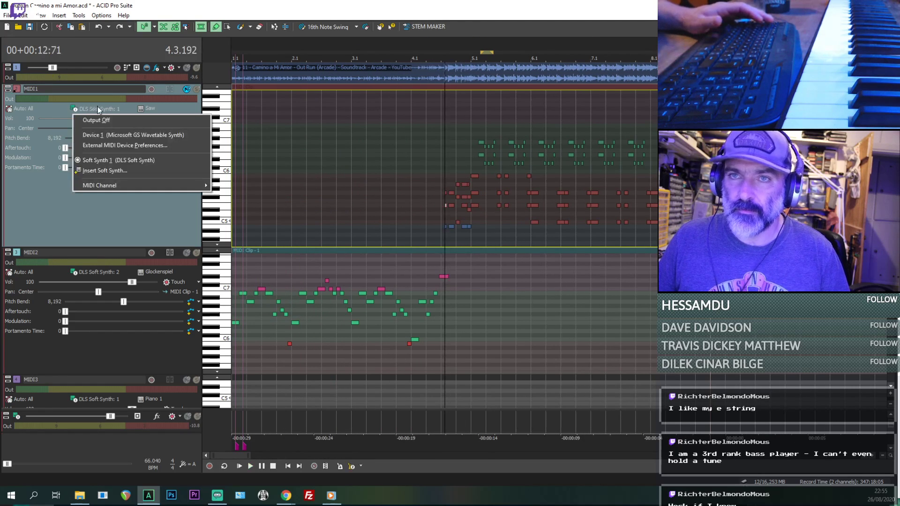
{"action": "left_click", "coordinate": [153, 107]}
{"action": "left_click", "coordinate": [153, 107]}
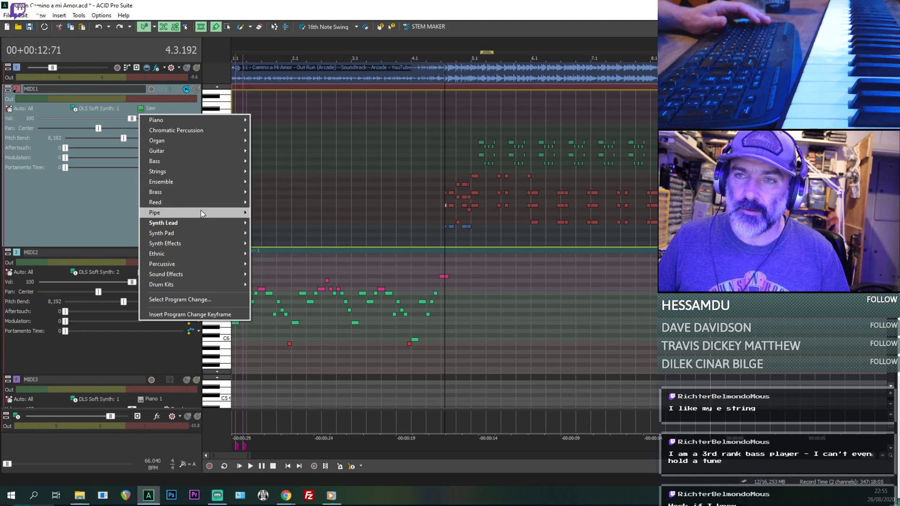
{"action": "mouse_move", "coordinate": [206, 222]}
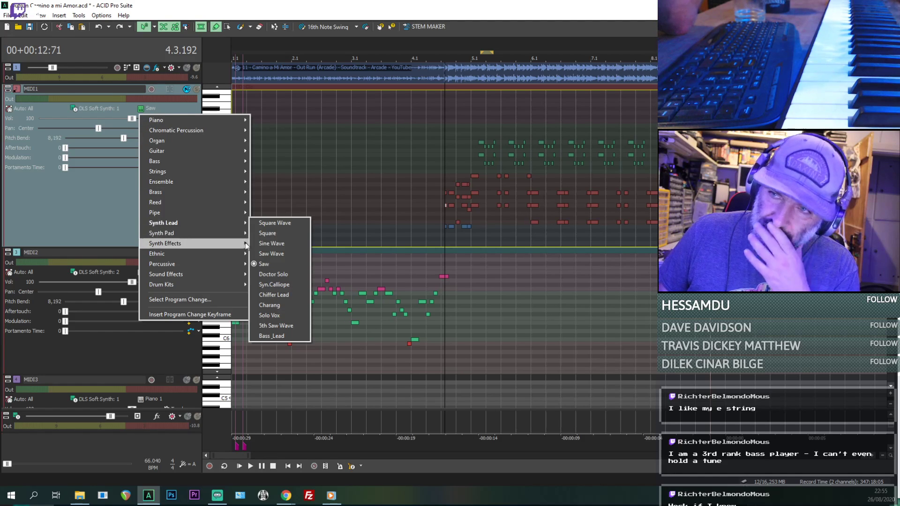
{"action": "left_click", "coordinate": [280, 274]}
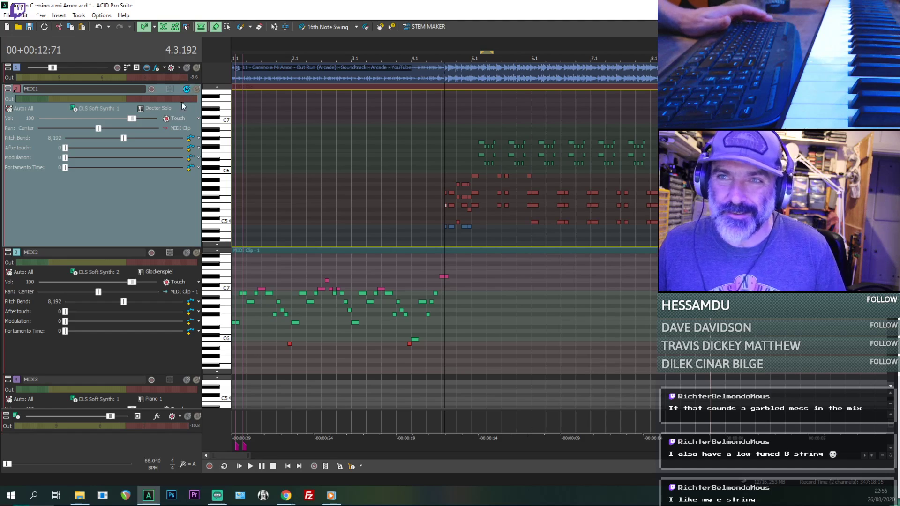
- Set the MIDI1 track's instrument to the reed sound English Horn
{"action": "left_click", "coordinate": [146, 108]}
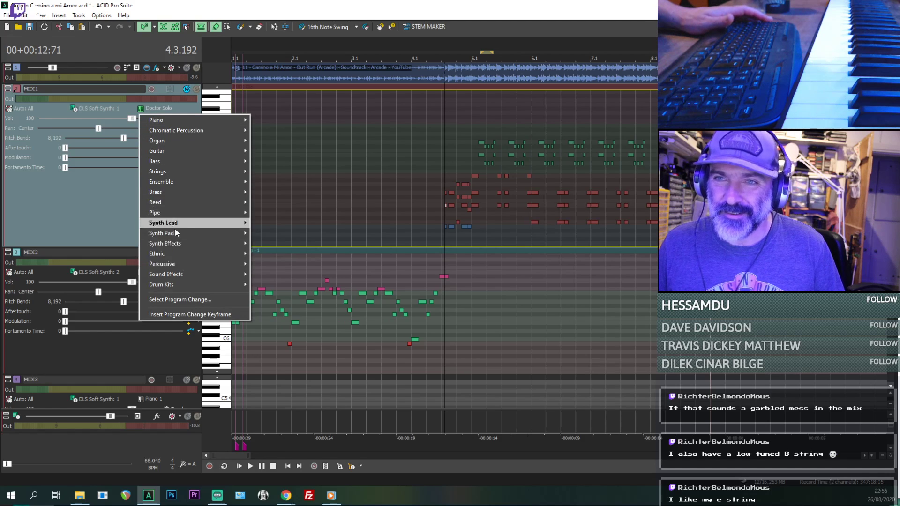
{"action": "mouse_move", "coordinate": [173, 225]}
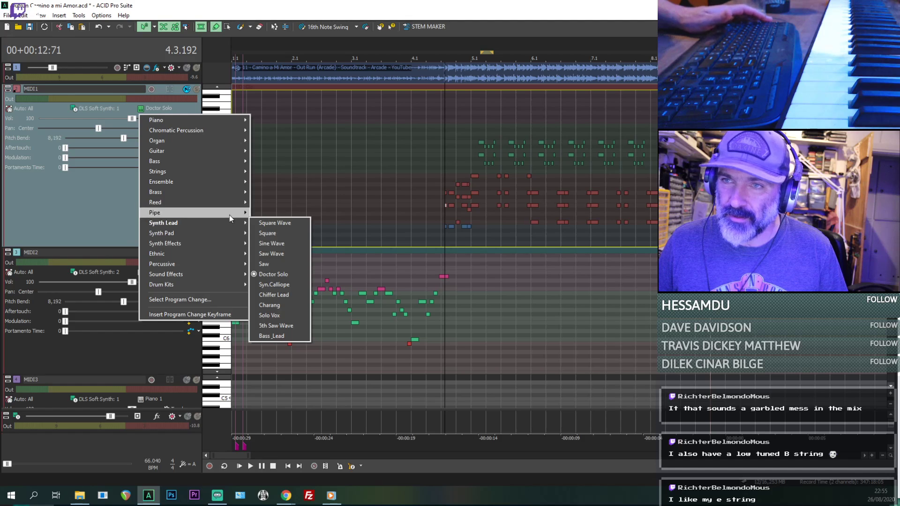
{"action": "mouse_move", "coordinate": [200, 204]}
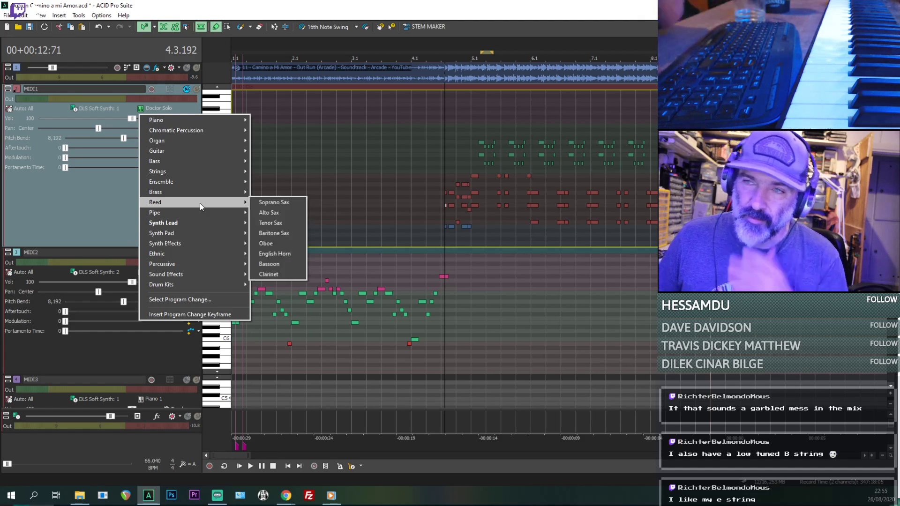
{"action": "left_click", "coordinate": [266, 252]}
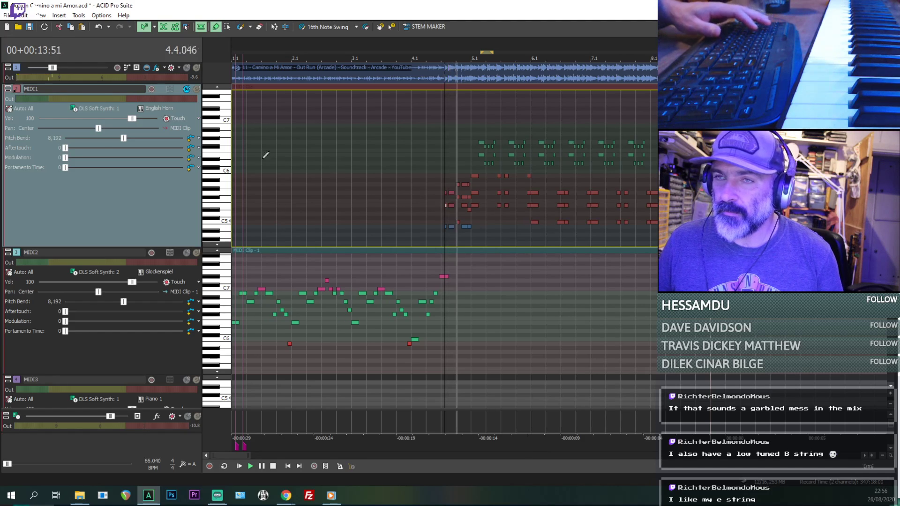
- Solo MIDI1 and the audio track alternately during playback to compare the English Horn with the song
{"action": "left_click", "coordinate": [197, 90]}
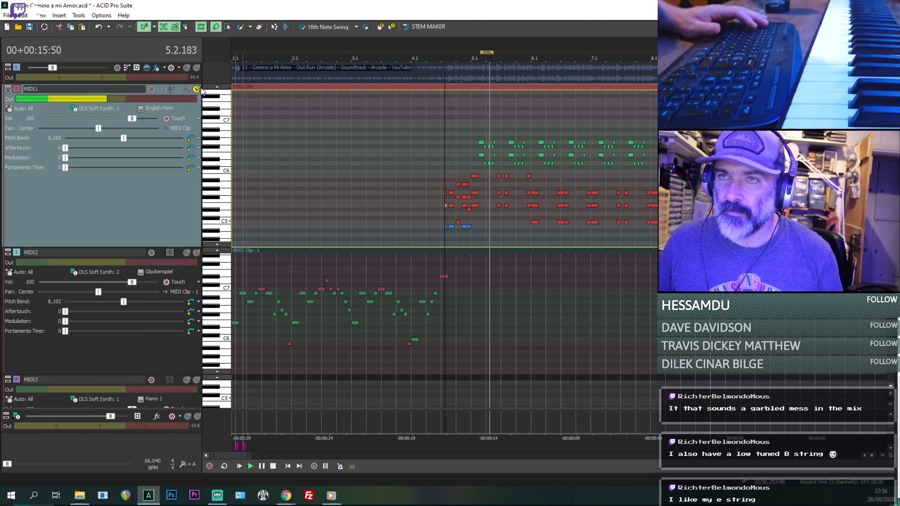
{"action": "left_click", "coordinate": [196, 90]}
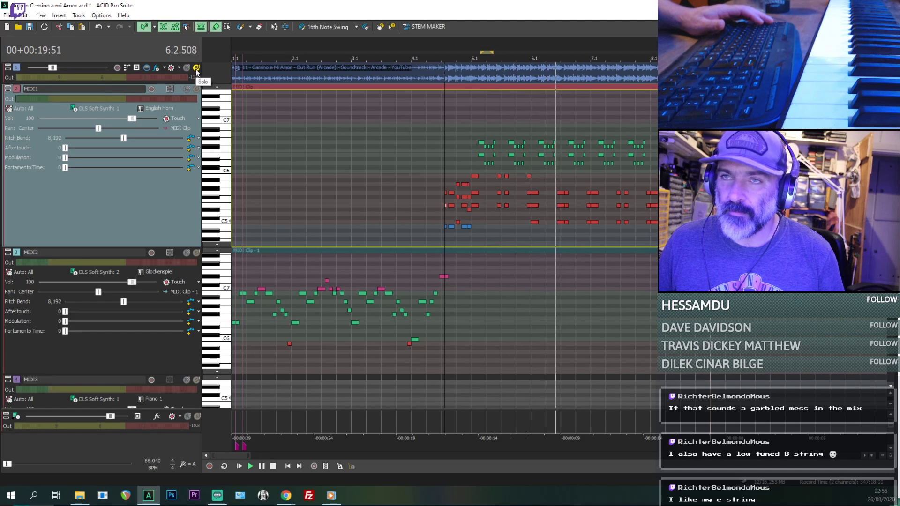
{"action": "left_click", "coordinate": [196, 68]}
{"action": "left_click", "coordinate": [195, 68]}
{"action": "left_click", "coordinate": [197, 90]}
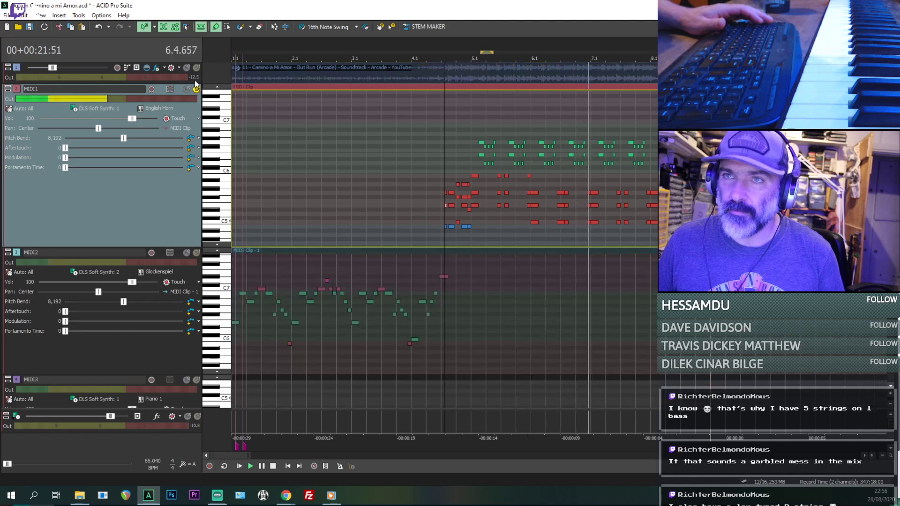
{"action": "left_click", "coordinate": [197, 90]}
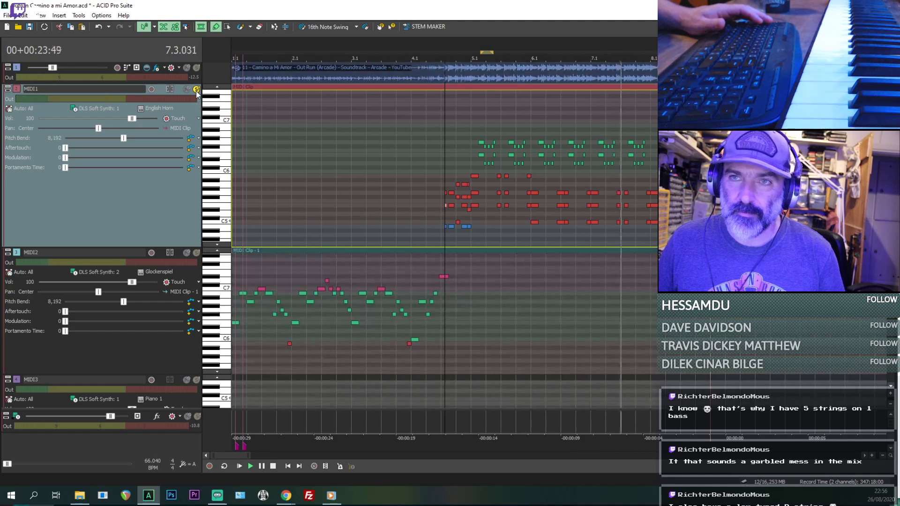
- Switch the MIDI1 track's instrument to Oboe
{"action": "left_click", "coordinate": [170, 108]}
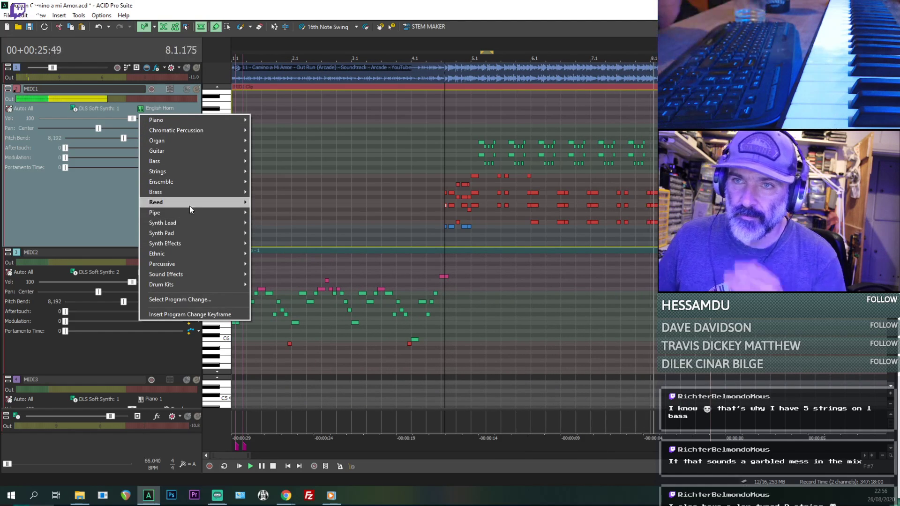
{"action": "mouse_move", "coordinate": [189, 207]}
{"action": "left_click", "coordinate": [277, 245]}
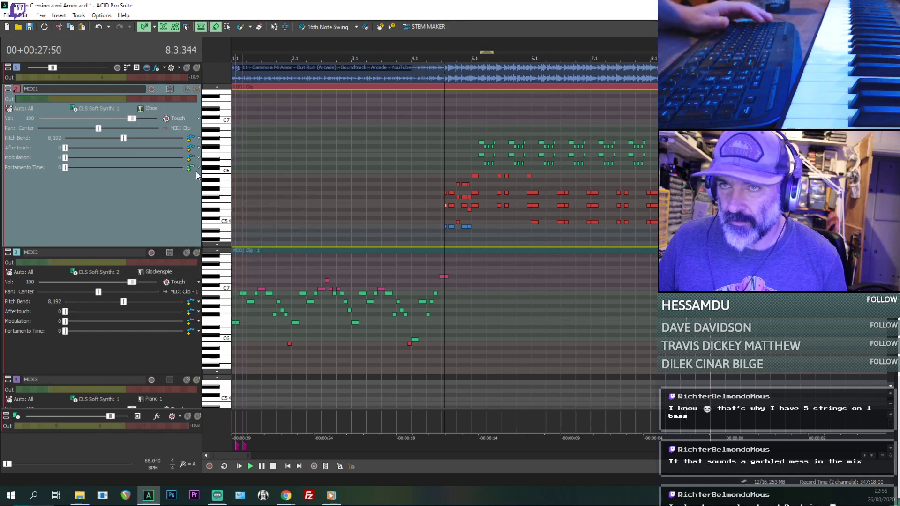
- Replay from 4.3 and toggle solo on MIDI1 to compare the Oboe with the song
{"action": "left_click", "coordinate": [437, 214]}
{"action": "key", "text": "space"}
{"action": "key", "text": "space"}
{"action": "scroll", "coordinate": [438, 214], "scroll_direction": "up", "scroll_amount": 3}
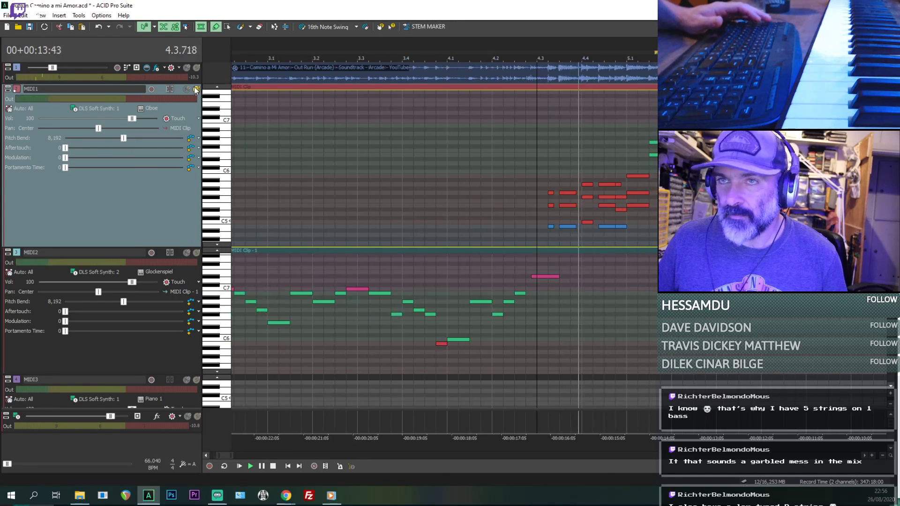
{"action": "left_click", "coordinate": [197, 89]}
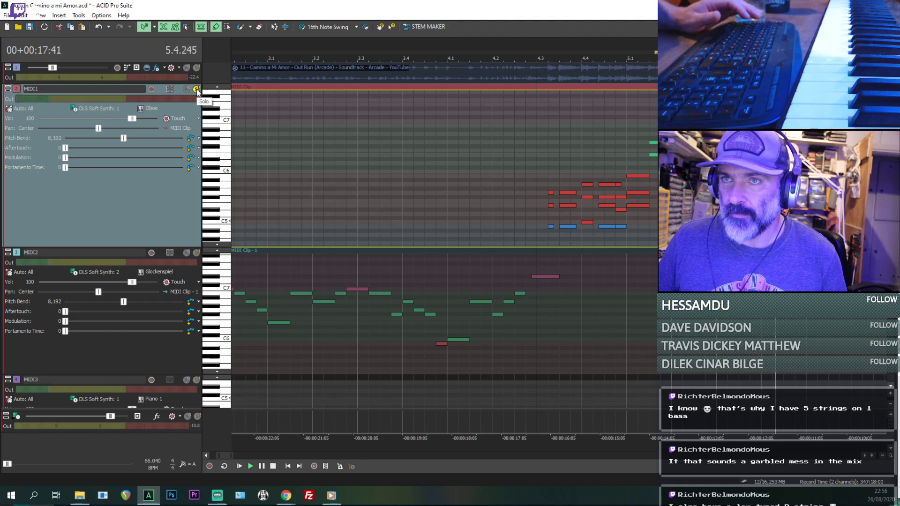
{"action": "left_click", "coordinate": [197, 89]}
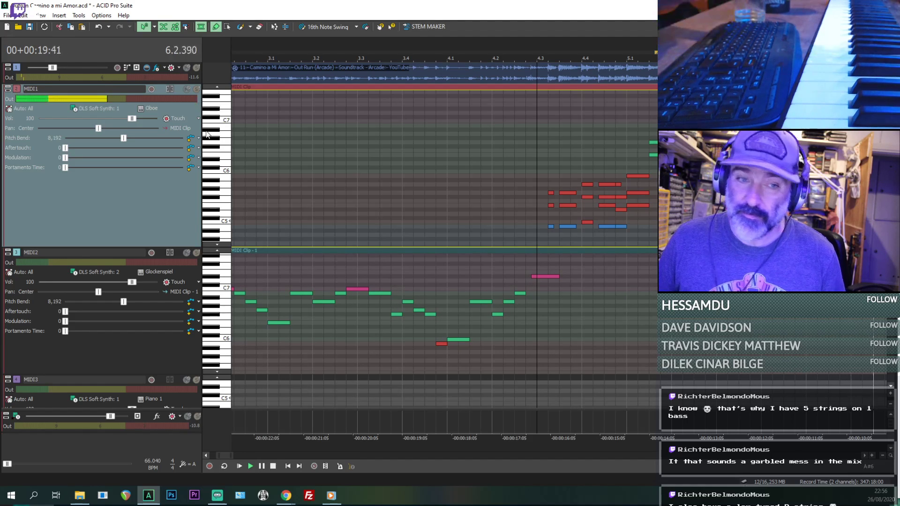
- Play the song from the beginning, muting and unmuting the audio track, and replay from 4.1
{"action": "scroll", "coordinate": [432, 171], "scroll_direction": "down", "scroll_amount": 4}
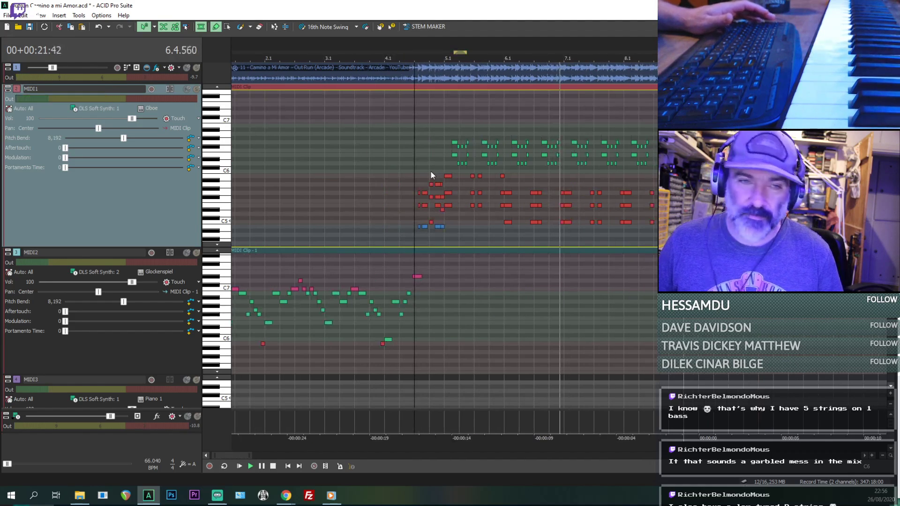
{"action": "left_click", "coordinate": [234, 212]}
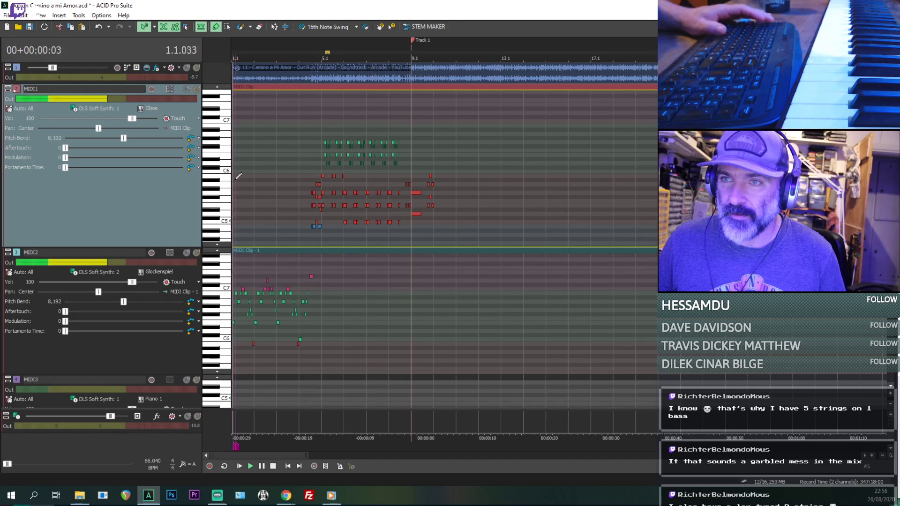
{"action": "left_click", "coordinate": [186, 69]}
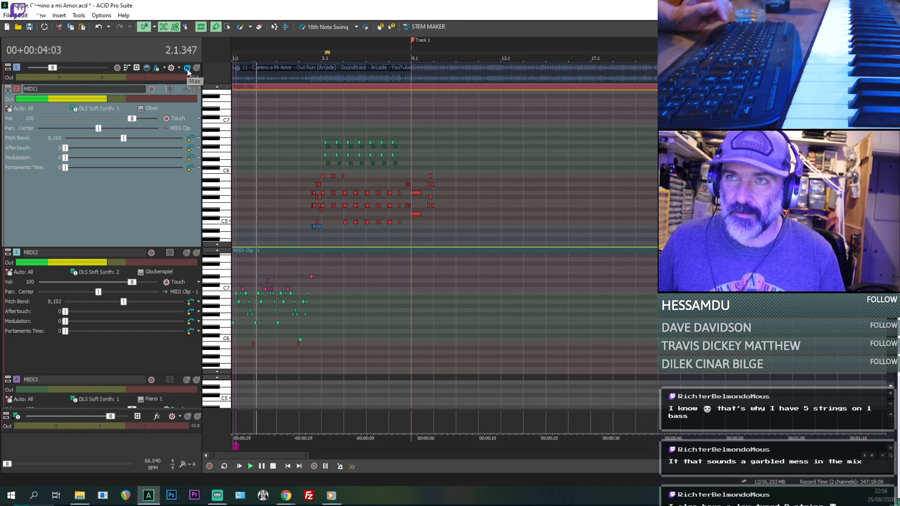
{"action": "left_click", "coordinate": [187, 68]}
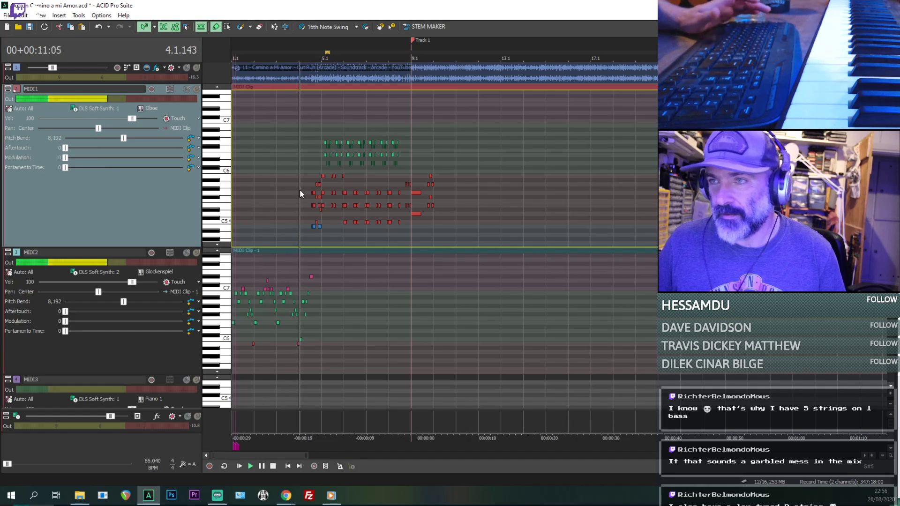
{"action": "scroll", "coordinate": [300, 190], "scroll_direction": "up", "scroll_amount": 5}
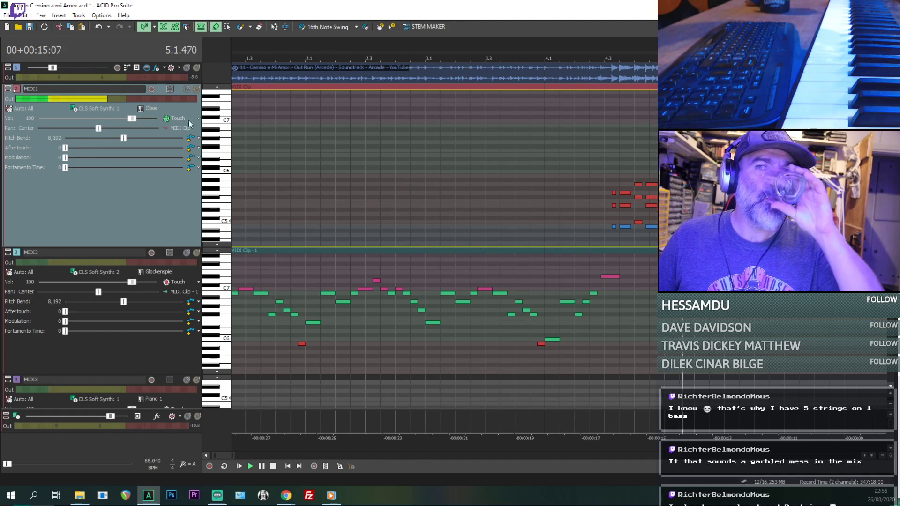
- Change the MIDI1 track's instrument to Baritone Sax
{"action": "left_click", "coordinate": [150, 111]}
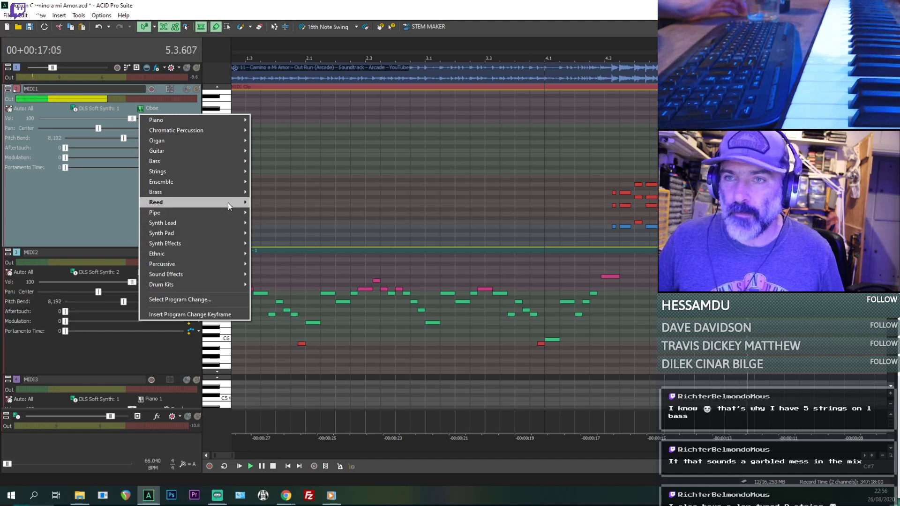
{"action": "mouse_move", "coordinate": [231, 202]}
{"action": "left_click", "coordinate": [274, 233]}
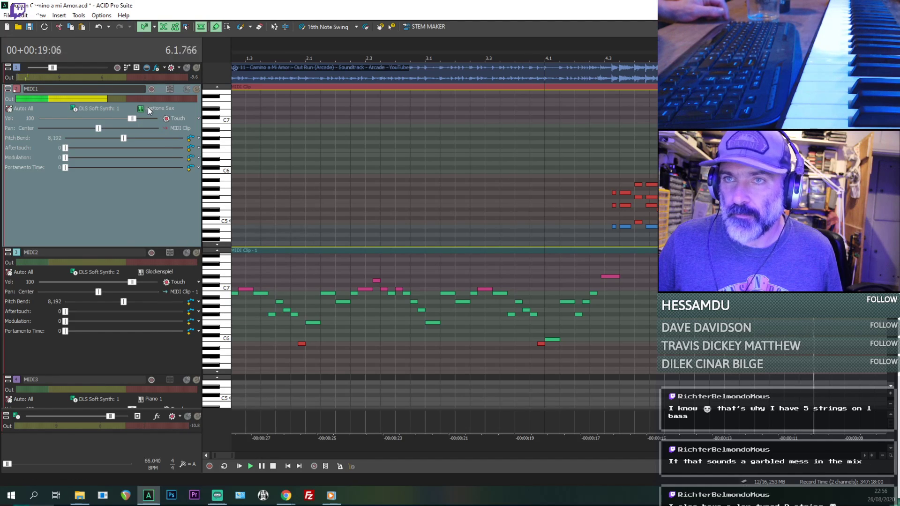
- Solo the audio track during playback, take it out of solo, and listen through to bar 9
{"action": "scroll", "coordinate": [589, 184], "scroll_direction": "down", "scroll_amount": 2}
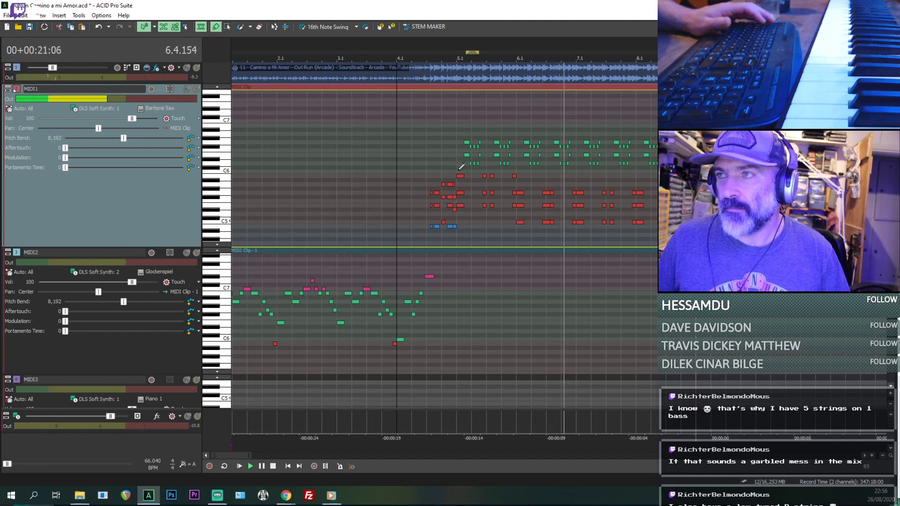
{"action": "left_click", "coordinate": [197, 68]}
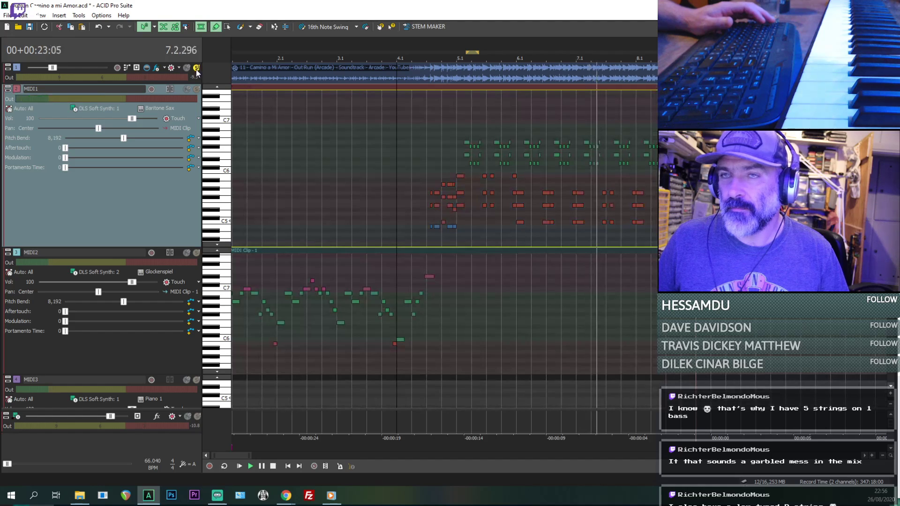
{"action": "left_click", "coordinate": [196, 68]}
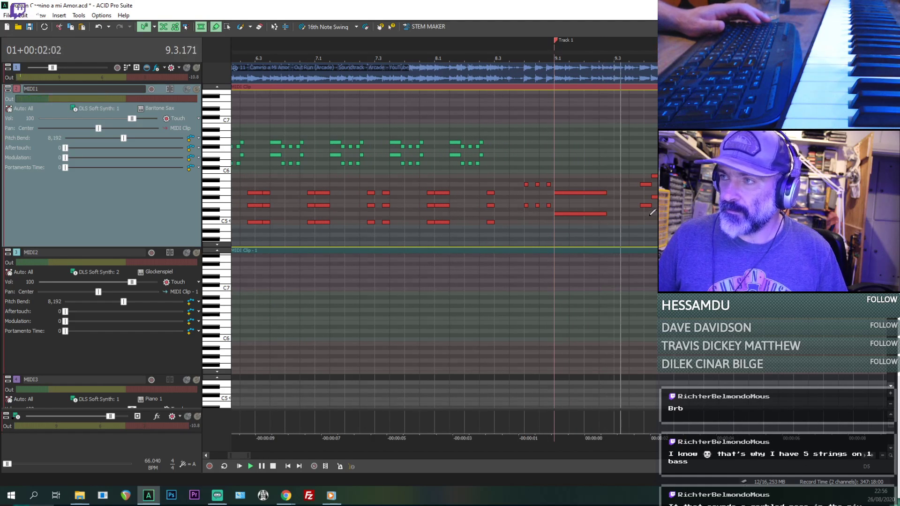
{"action": "key", "text": "space"}
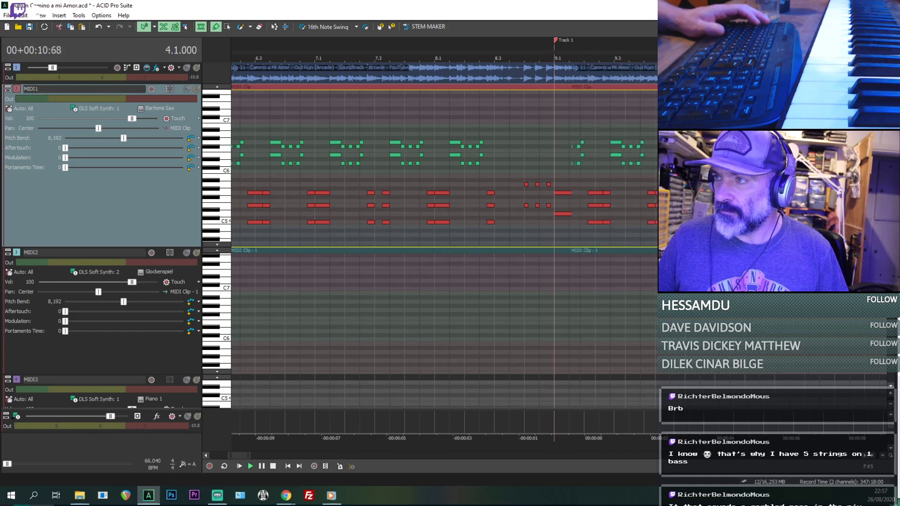
- Play the bar 9 chords from 9.3.192 and from the last chord at 9.4.576
{"action": "scroll", "coordinate": [653, 205], "scroll_direction": "down", "scroll_amount": 3}
{"action": "left_click", "coordinate": [627, 222]}
{"action": "scroll", "coordinate": [596, 217], "scroll_direction": "up", "scroll_amount": 3}
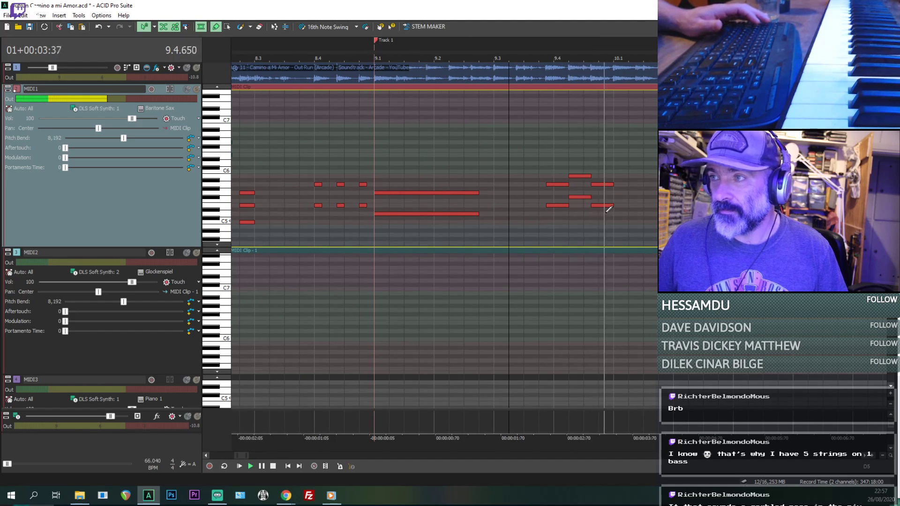
{"action": "key", "text": "space"}
{"action": "left_click", "coordinate": [558, 184]}
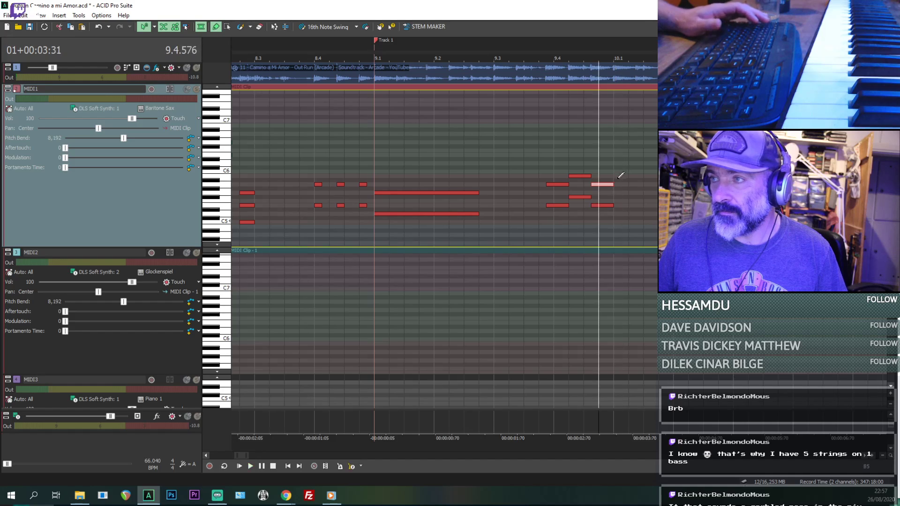
{"action": "key", "text": "space"}
- Draw a three-note chord of B5, G5 and E5 at 10.1 in MIDI1, play it, and lengthen its notes
{"action": "key", "text": "space"}
{"action": "left_click", "coordinate": [615, 174]}
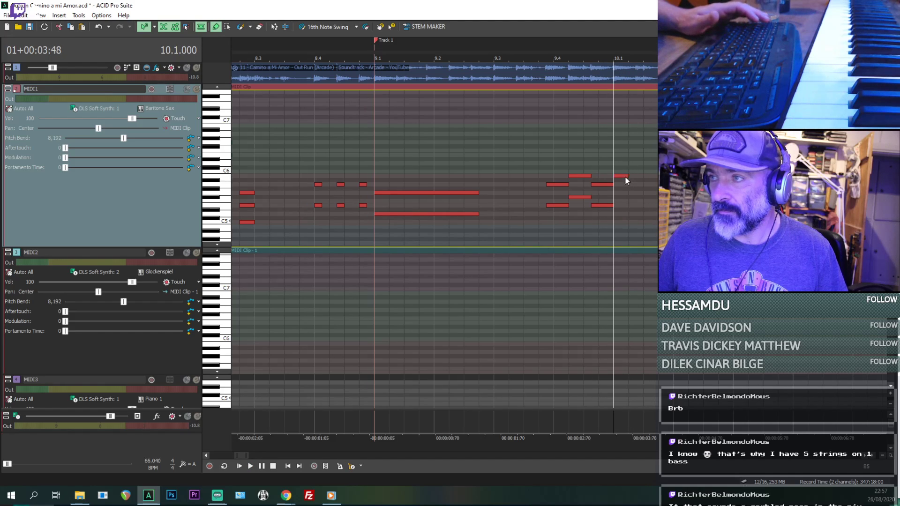
{"action": "key", "text": "space"}
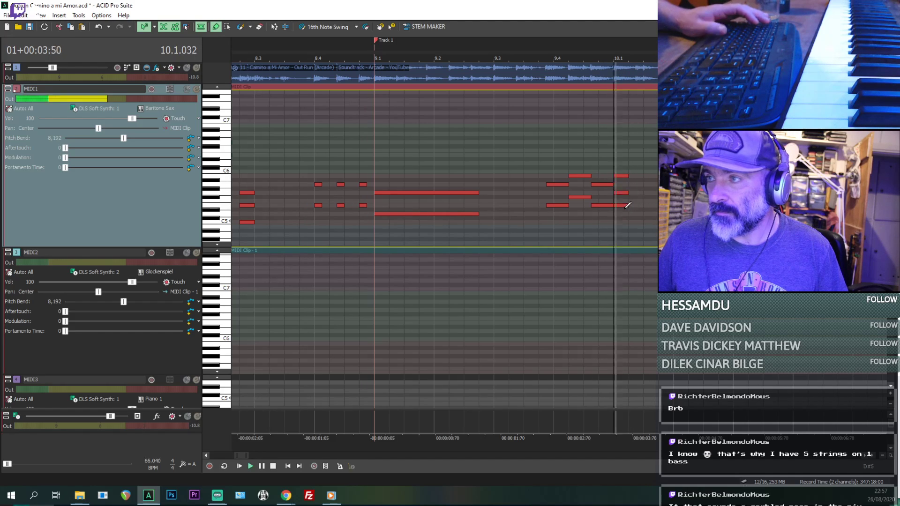
{"action": "key", "text": "space"}
{"action": "left_click", "coordinate": [622, 177]}
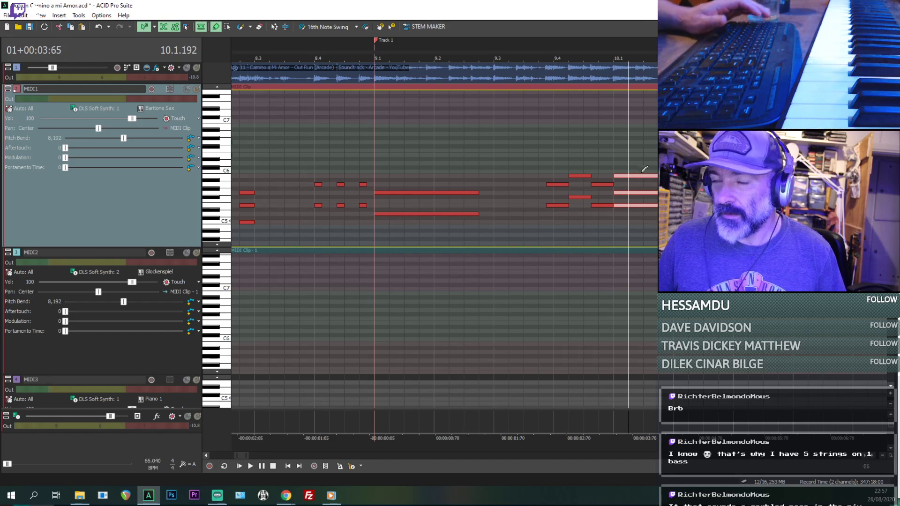
- Play the long three-note MIDI1 chord repeatedly from 10.1
{"action": "left_click", "coordinate": [618, 161]}
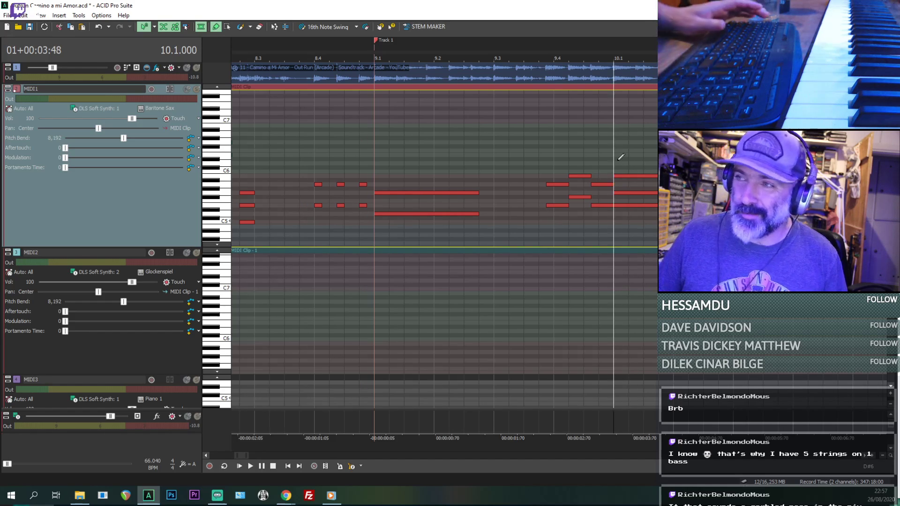
{"action": "key", "text": "space"}
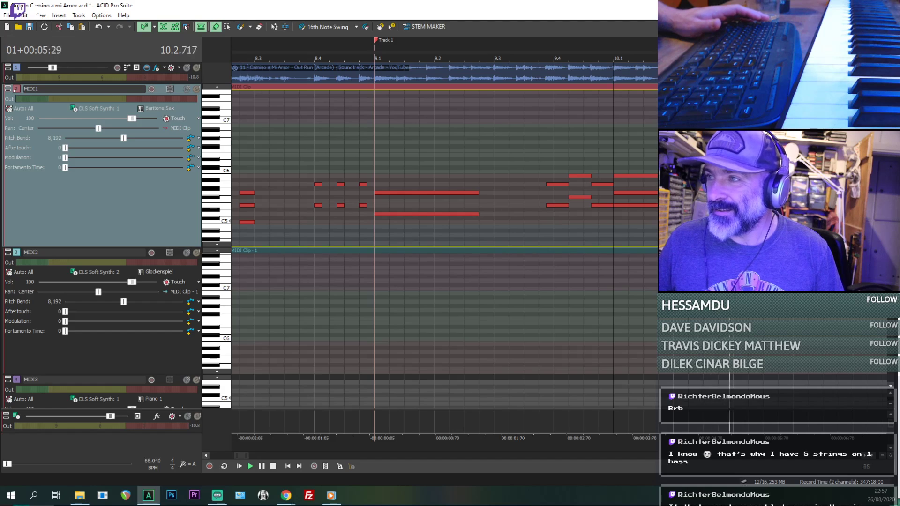
{"action": "key", "text": "space"}
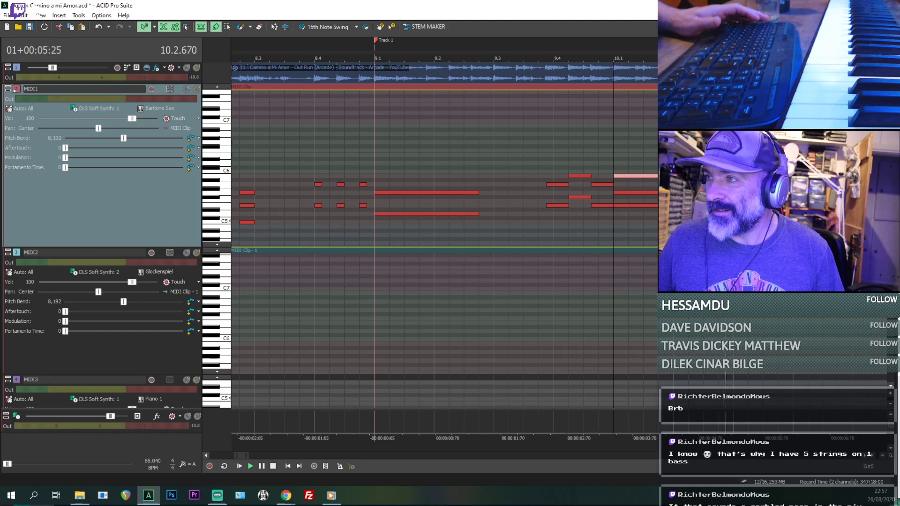
{"action": "key", "text": "space"}
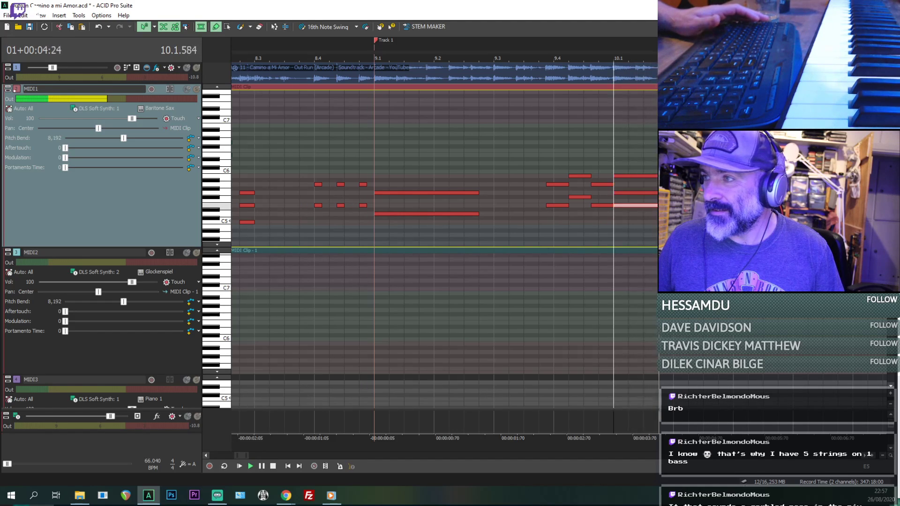
{"action": "scroll", "coordinate": [640, 189], "scroll_direction": "down", "scroll_amount": 3}
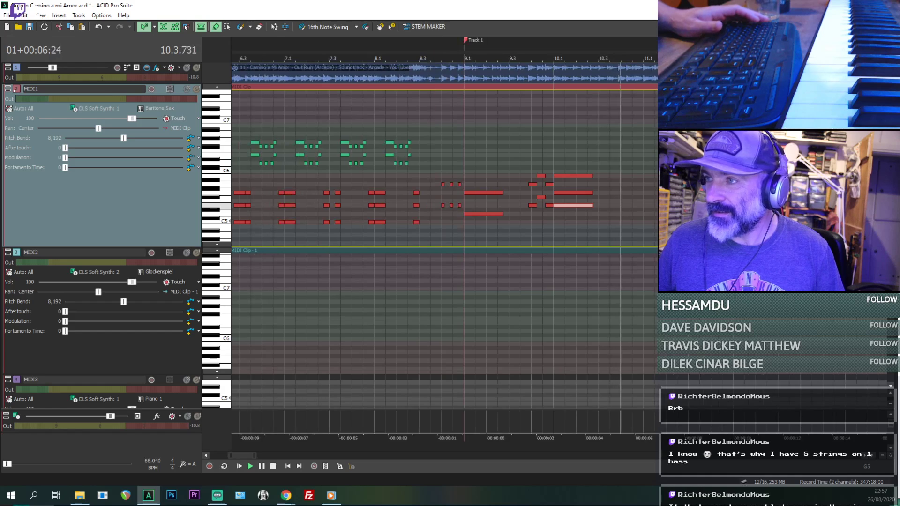
- Play the final MIDI1 chords from the two-note chord just before 9.4 through the long chord at 10.1
{"action": "left_click", "coordinate": [531, 184]}
{"action": "left_click", "coordinate": [570, 206], "text": "shift"}
{"action": "key", "text": "space"}
{"action": "scroll", "coordinate": [628, 193], "scroll_direction": "up", "scroll_amount": 3}
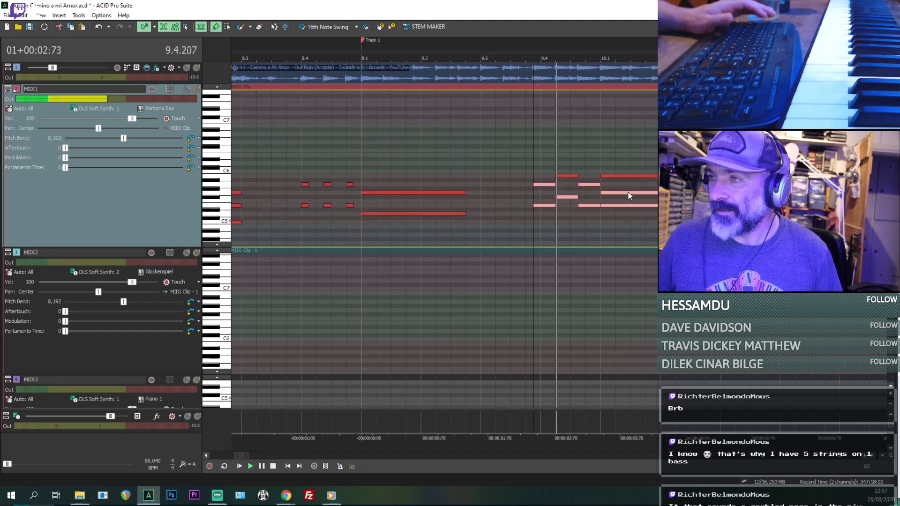
{"action": "scroll", "coordinate": [330, 165], "scroll_direction": "down", "scroll_amount": 5}
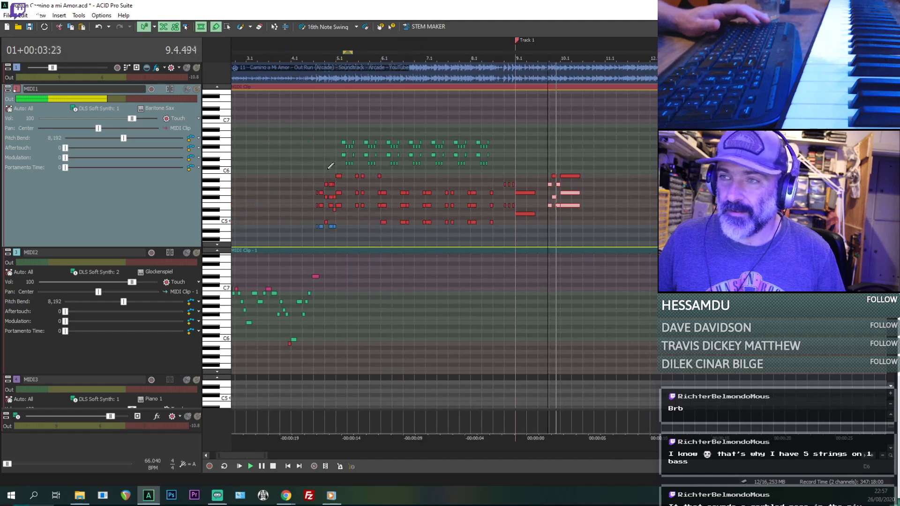
- Change the MIDI1 instrument to Tenor Sax and briefly solo the track during playback
{"action": "left_click", "coordinate": [157, 108]}
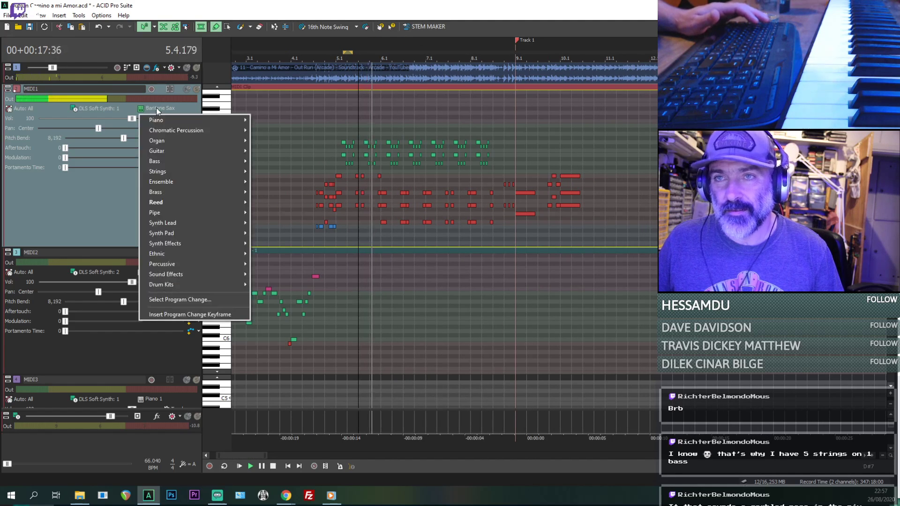
{"action": "mouse_move", "coordinate": [181, 202]}
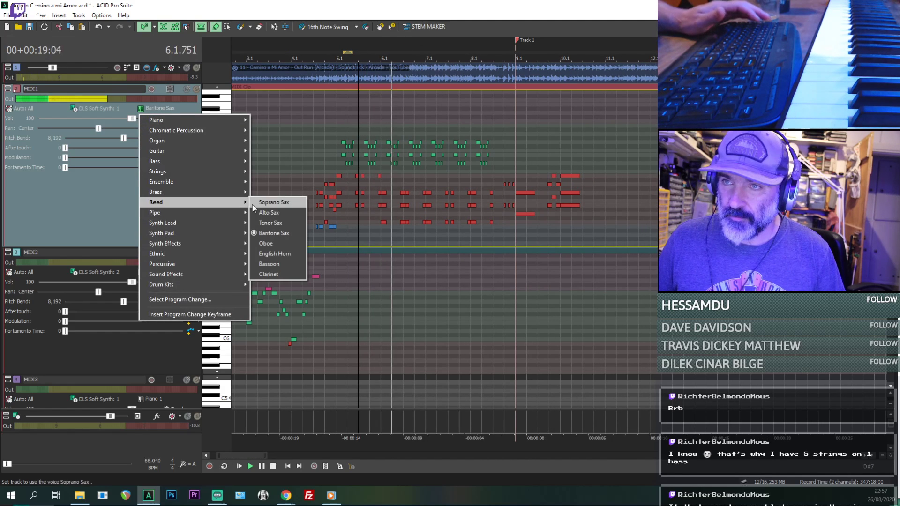
{"action": "left_click", "coordinate": [268, 223]}
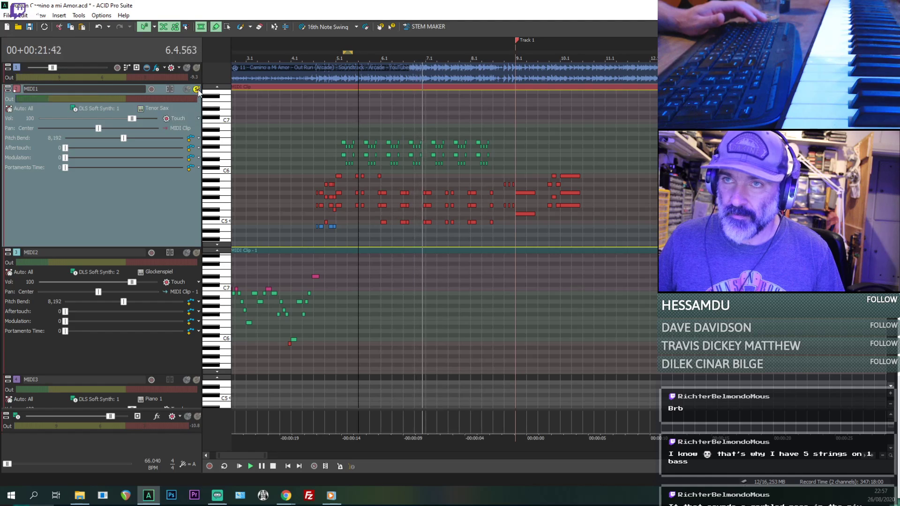
{"action": "left_click", "coordinate": [198, 89]}
{"action": "left_click", "coordinate": [198, 90]}
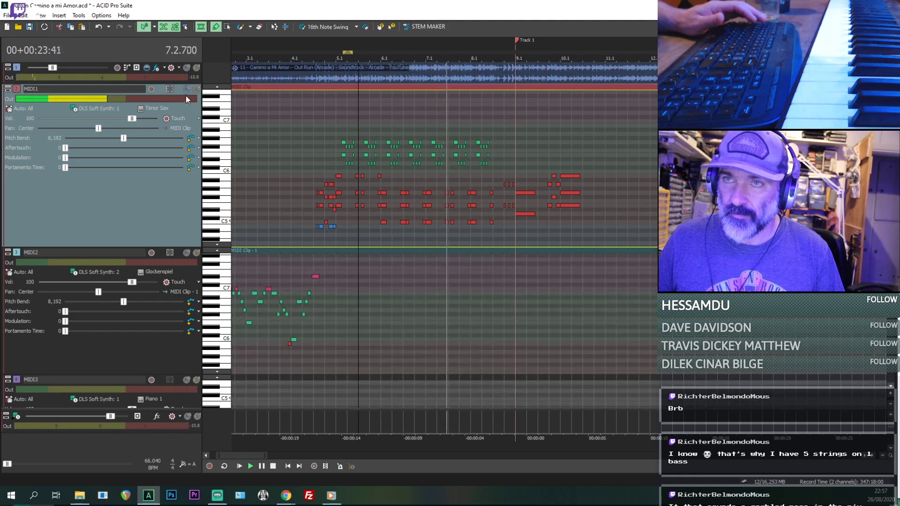
- Switch the MIDI1 instrument to Alto Sax and listen through bar 9
{"action": "left_click", "coordinate": [155, 108]}
{"action": "mouse_move", "coordinate": [195, 214]}
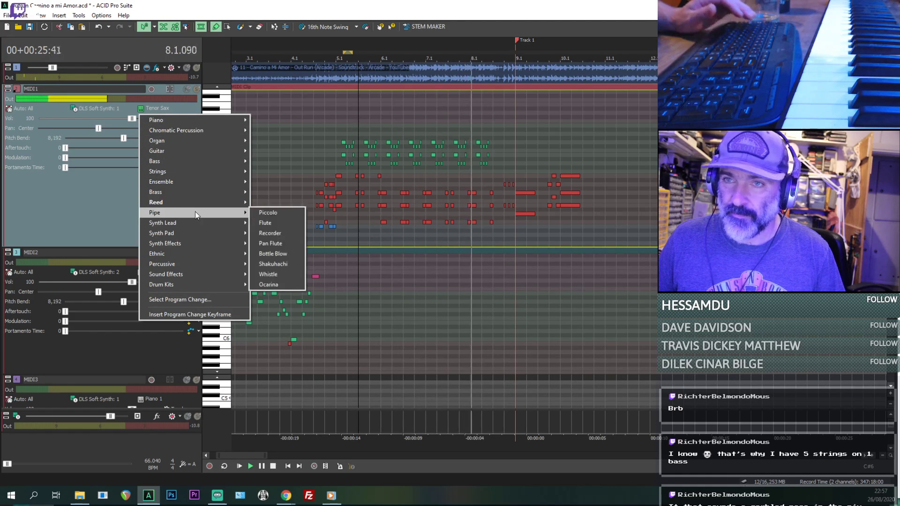
{"action": "mouse_move", "coordinate": [212, 199]}
{"action": "left_click", "coordinate": [269, 212]}
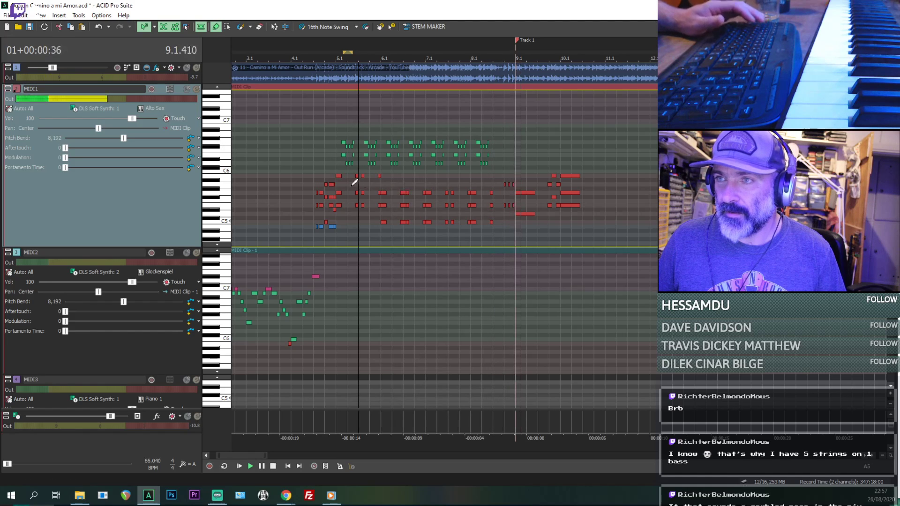
- Set the MIDI1 instrument back to Tenor Sax and play from the start of its chord part before bar 5
{"action": "left_click", "coordinate": [144, 112]}
{"action": "mouse_move", "coordinate": [227, 202]}
{"action": "left_click", "coordinate": [268, 221]}
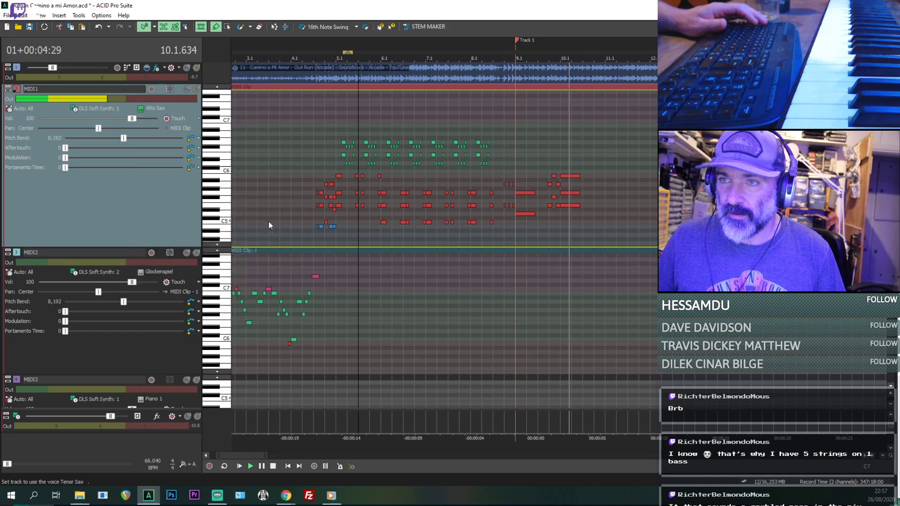
{"action": "key", "text": "space"}
{"action": "left_click", "coordinate": [335, 173]}
{"action": "key", "text": "space"}
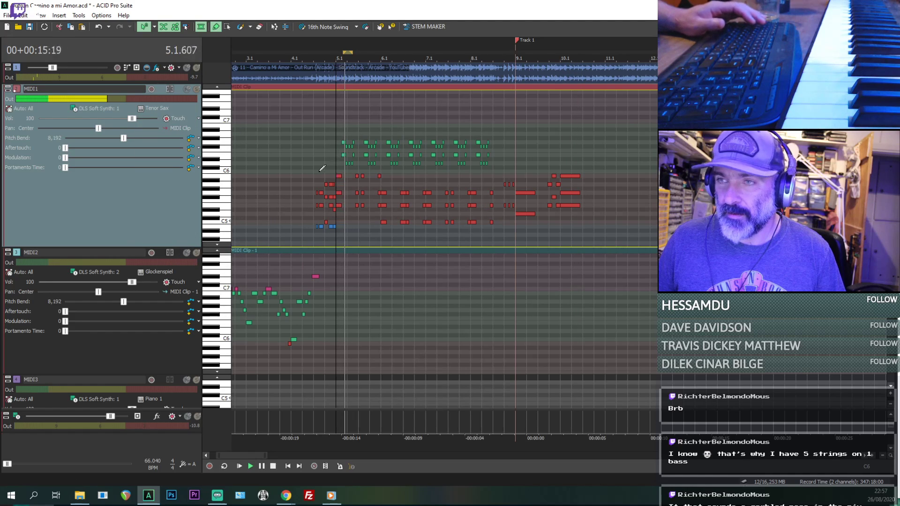
{"action": "key", "text": "space"}
{"action": "left_click", "coordinate": [311, 176]}
{"action": "key", "text": "space"}
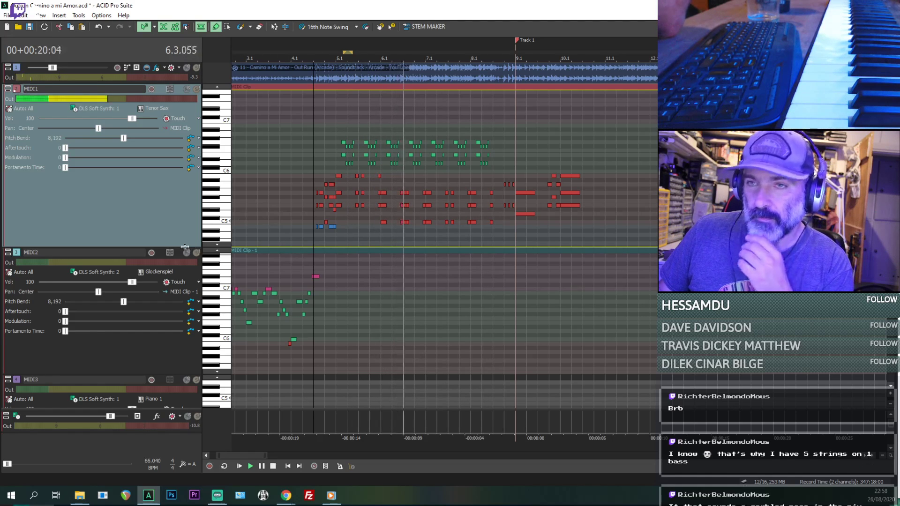
- Reduce the MIDI1 track height and briefly solo the audio track while bar 9 plays
{"action": "left_click_drag", "start_coordinate": [166, 247], "coordinate": [166, 196]}
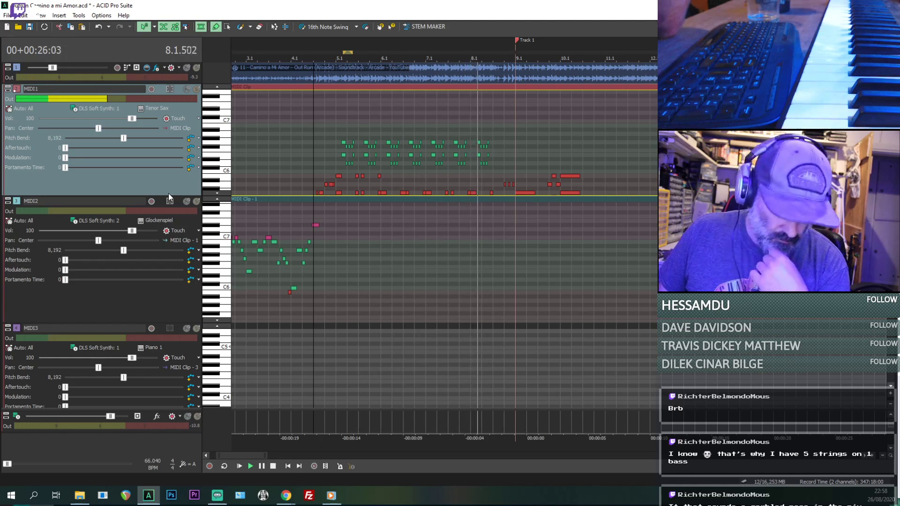
{"action": "scroll", "coordinate": [525, 184], "scroll_direction": "up", "scroll_amount": 3}
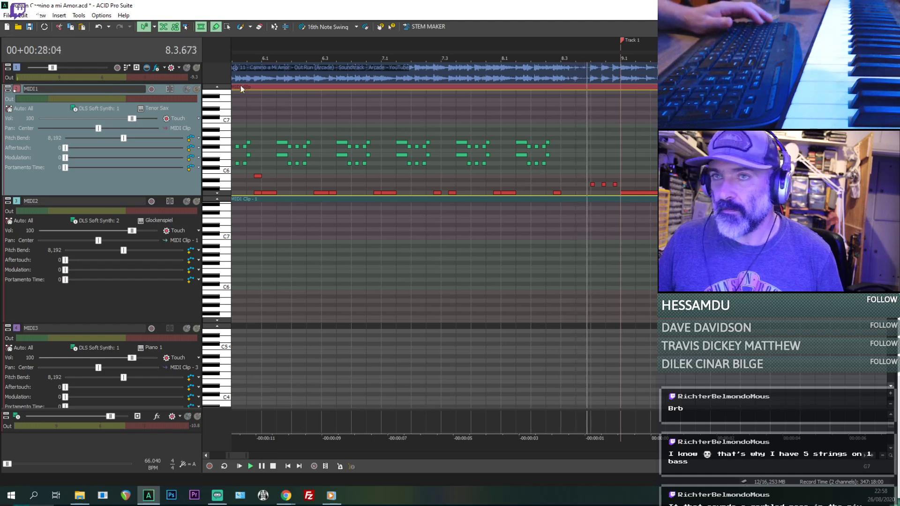
{"action": "left_click", "coordinate": [196, 68]}
{"action": "left_click", "coordinate": [196, 67]}
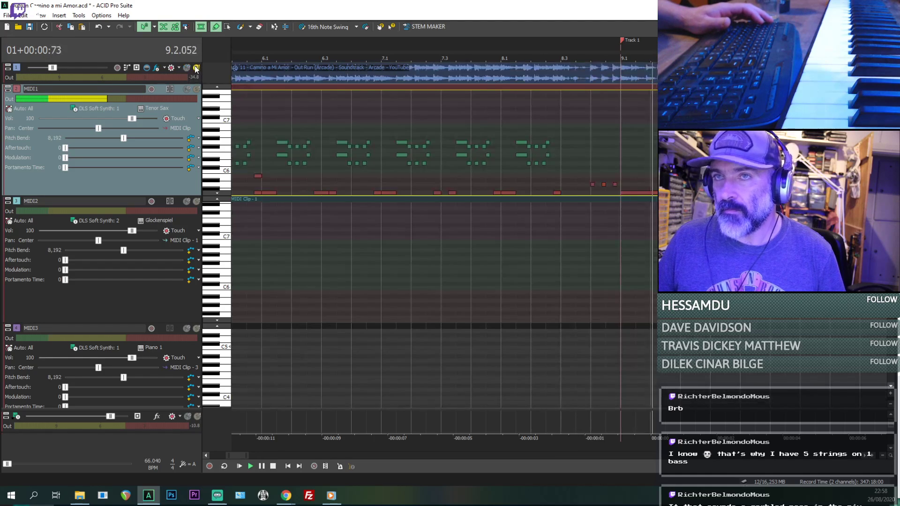
{"action": "left_click", "coordinate": [196, 69]}
{"action": "scroll", "coordinate": [597, 177], "scroll_direction": "down", "scroll_amount": 1}
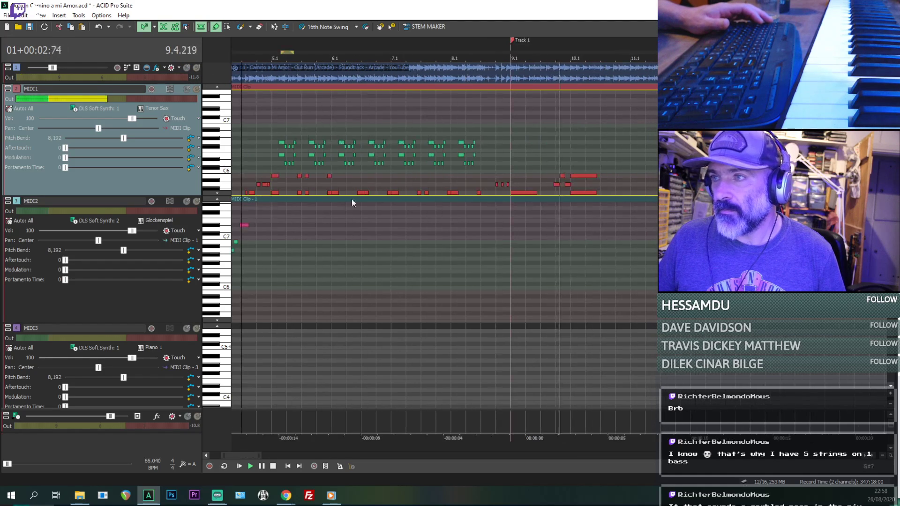
- Enlarge the MIDI1 track height until its piano roll reaches down to C4, checking the final chord by ear
{"action": "left_click_drag", "start_coordinate": [194, 199], "coordinate": [194, 283]}
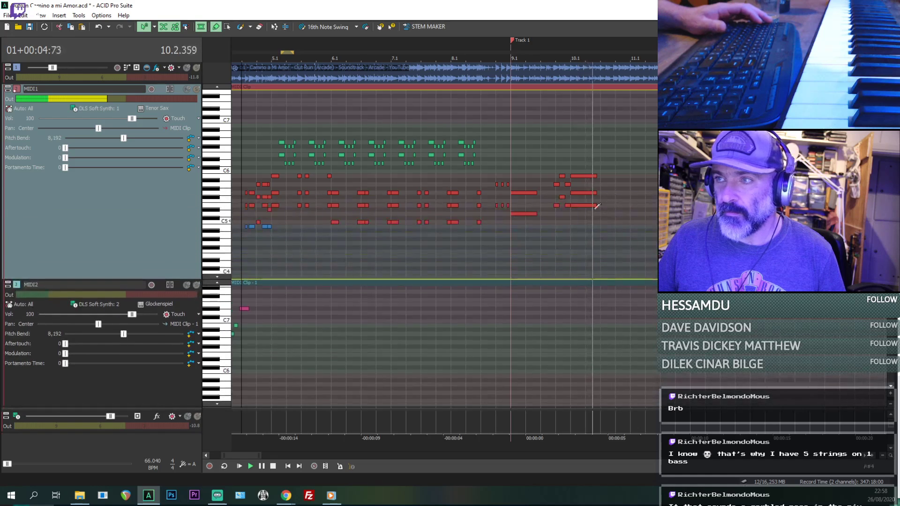
{"action": "key", "text": "space"}
{"action": "key", "text": "space"}
{"action": "scroll", "coordinate": [603, 201], "scroll_direction": "up", "scroll_amount": 2}
{"action": "key", "text": "space"}
{"action": "scroll", "coordinate": [603, 234], "scroll_direction": "down", "scroll_amount": 3}
- Play the two-note MIDI1 chord from 9.1
{"action": "left_click", "coordinate": [592, 244]}
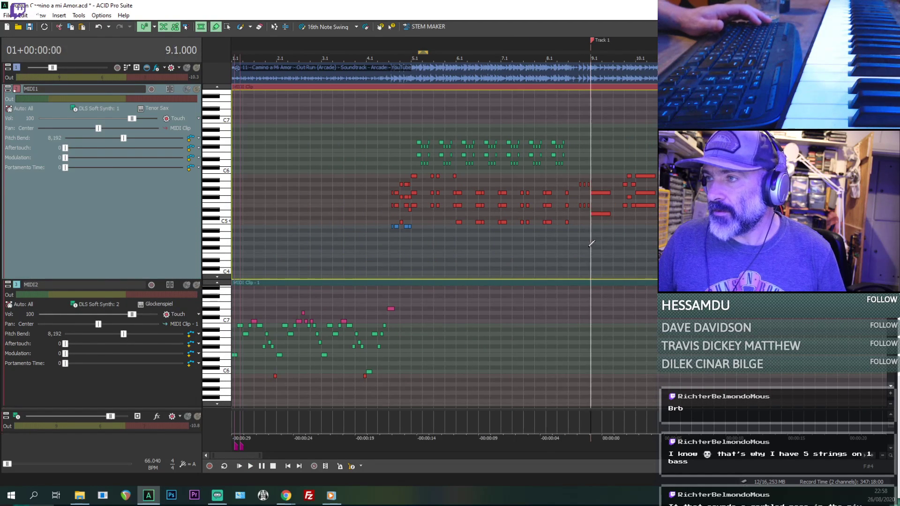
{"action": "key", "text": "space"}
{"action": "scroll", "coordinate": [590, 244], "scroll_direction": "up", "scroll_amount": 2}
{"action": "key", "text": "space"}
- Raise the two-note MIDI1 chord at 9.1 by one octave to G6 and D6, and play it
{"action": "left_click", "coordinate": [562, 213]}
{"action": "key", "text": "space"}
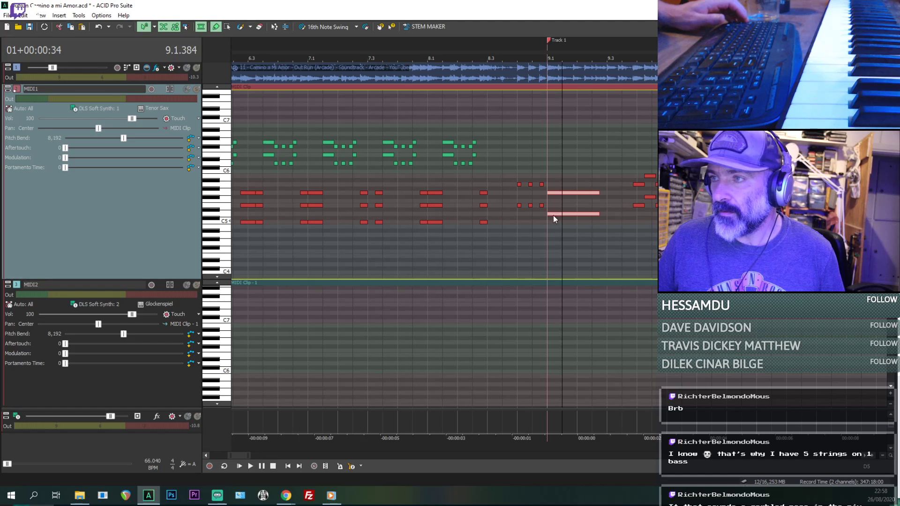
{"action": "left_click_drag", "start_coordinate": [553, 215], "coordinate": [550, 163]}
{"action": "key", "text": "space"}
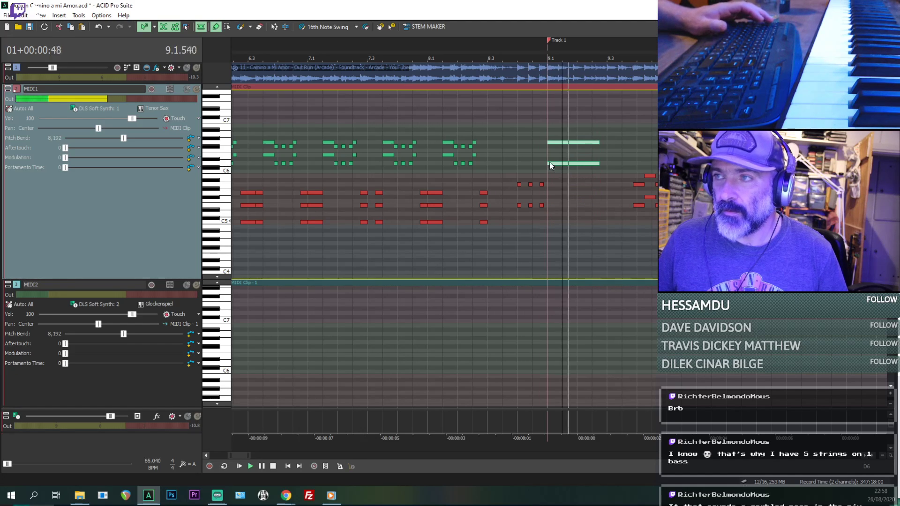
{"action": "left_click", "coordinate": [550, 172]}
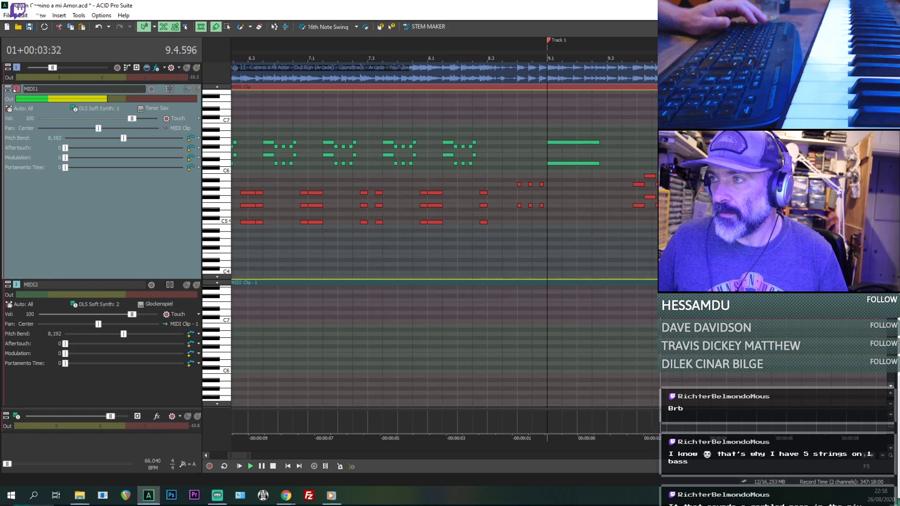
{"action": "key", "text": "space"}
- Raise all MIDI1 chord notes from 9.3.672 through the long chord at 10.1 by one octave
{"action": "left_click", "coordinate": [638, 185]}
{"action": "scroll", "coordinate": [639, 186], "scroll_direction": "up", "scroll_amount": 2}
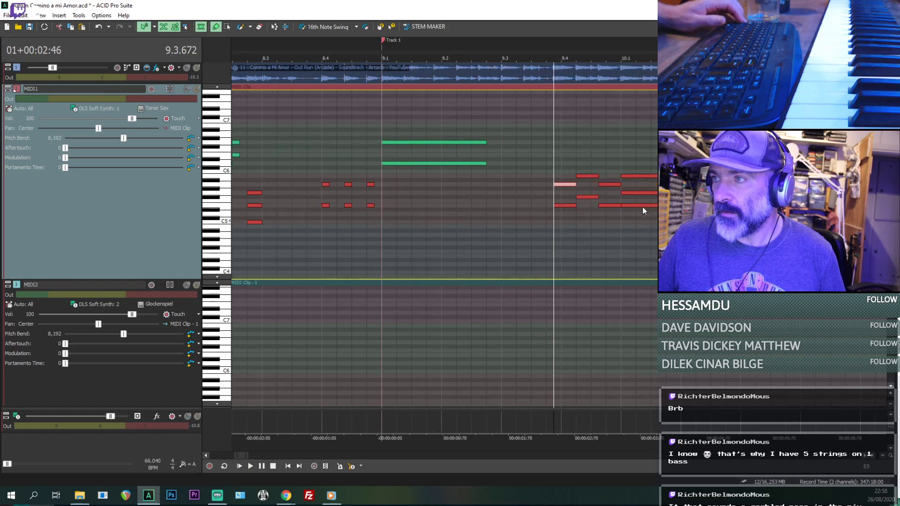
{"action": "scroll", "coordinate": [653, 200], "scroll_direction": "up", "scroll_amount": 1}
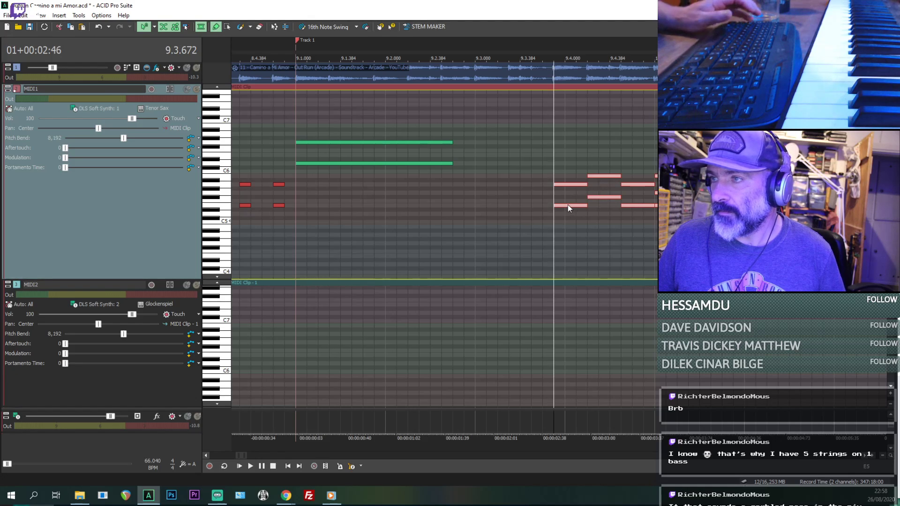
{"action": "left_click_drag", "start_coordinate": [567, 204], "coordinate": [567, 155]}
- Play the raised MIDI1 chords from 9.3.672 through bar 10 and repeat the passage
{"action": "key", "text": "space"}
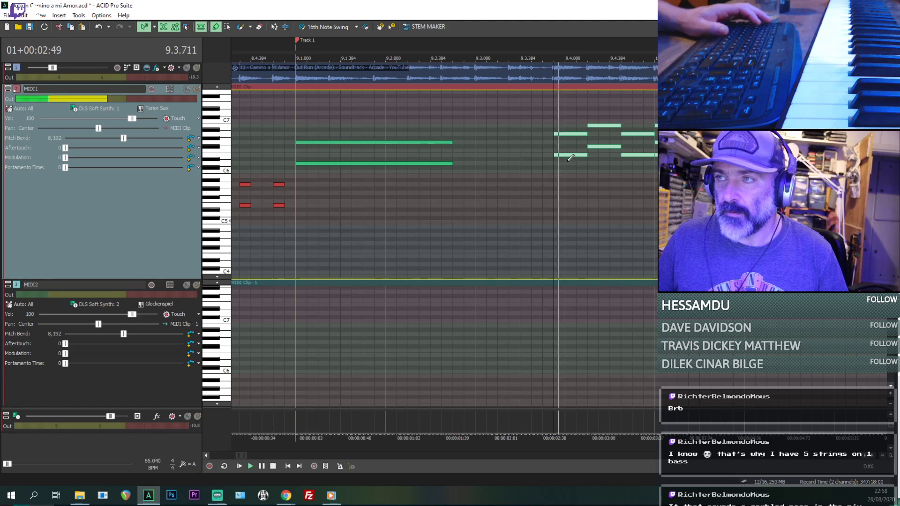
{"action": "scroll", "coordinate": [452, 199], "scroll_direction": "down", "scroll_amount": 2}
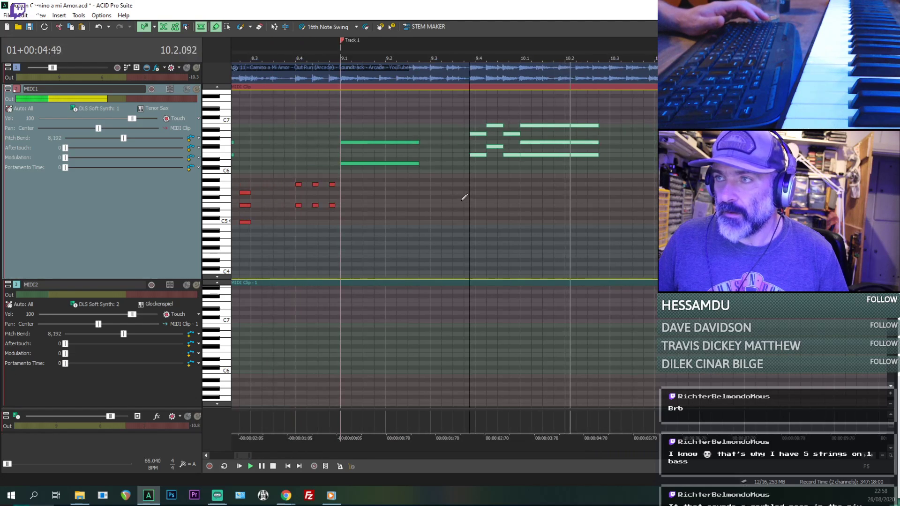
{"action": "scroll", "coordinate": [567, 180], "scroll_direction": "down", "scroll_amount": 2}
{"action": "scroll", "coordinate": [562, 157], "scroll_direction": "up", "scroll_amount": 2}
{"action": "scroll", "coordinate": [562, 157], "scroll_direction": "down", "scroll_amount": 1}
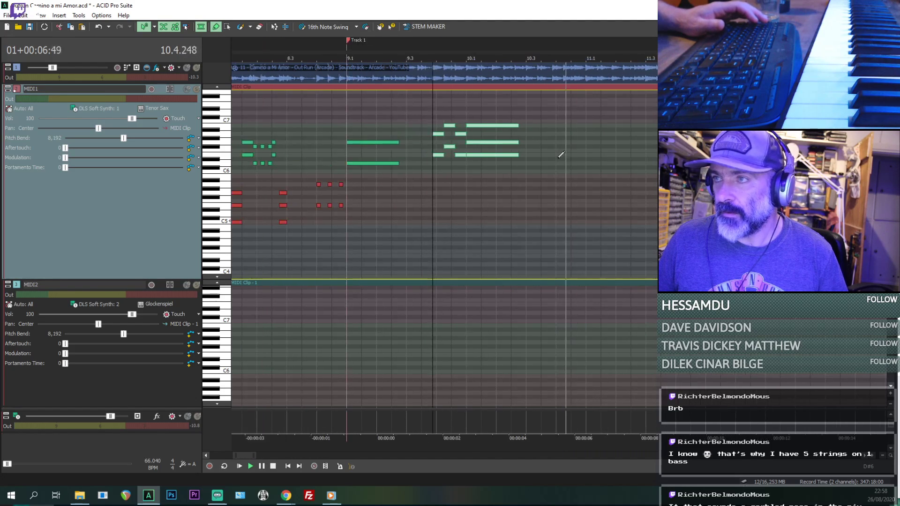
{"action": "key", "text": "space"}
{"action": "key", "text": "space"}
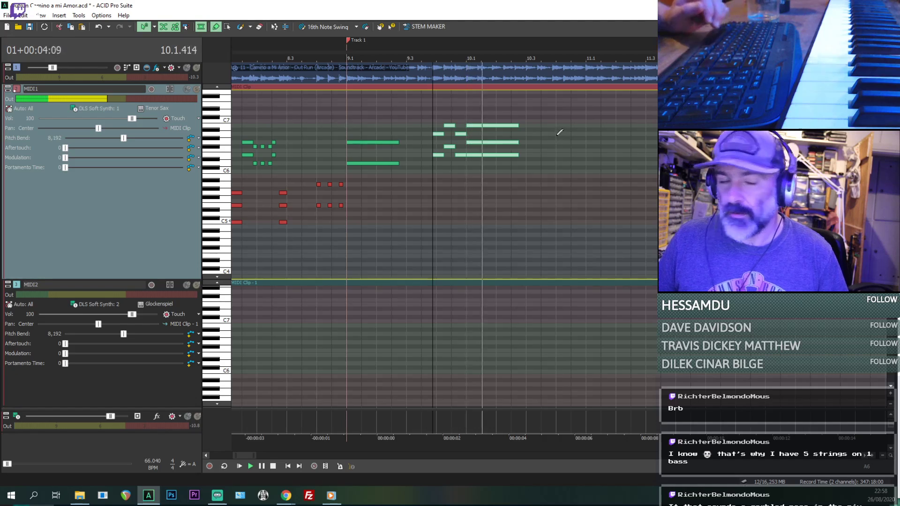
- Change the MIDI1 instrument to Baritone Sax and play the passage from the end of bar 8
{"action": "left_click", "coordinate": [156, 108]}
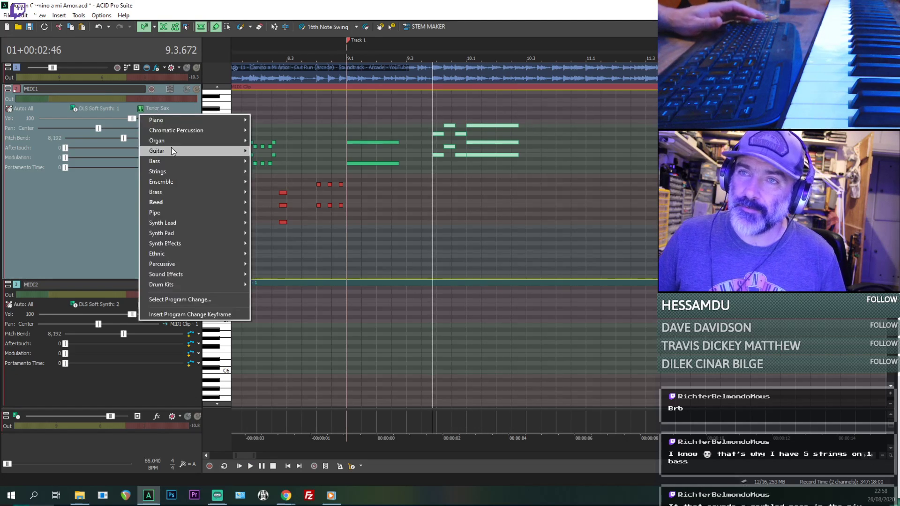
{"action": "mouse_move", "coordinate": [225, 202]}
{"action": "left_click", "coordinate": [274, 233]}
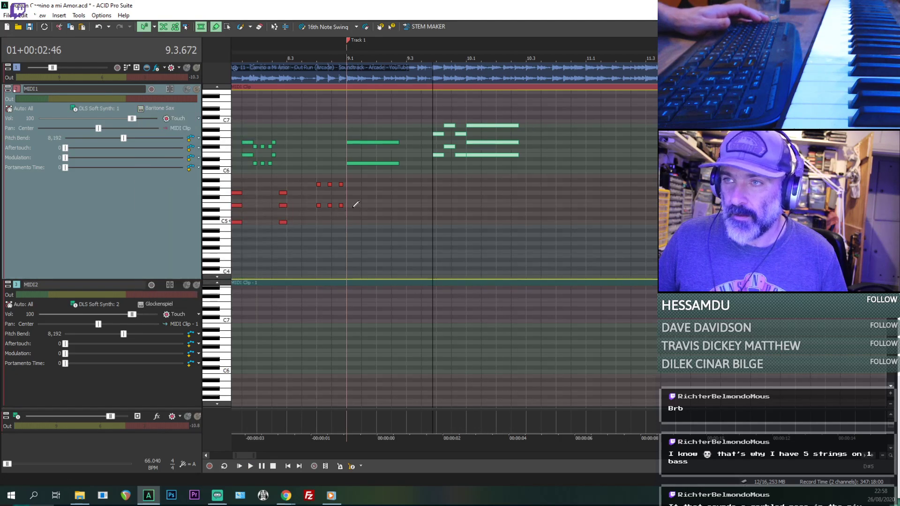
{"action": "key", "text": "space"}
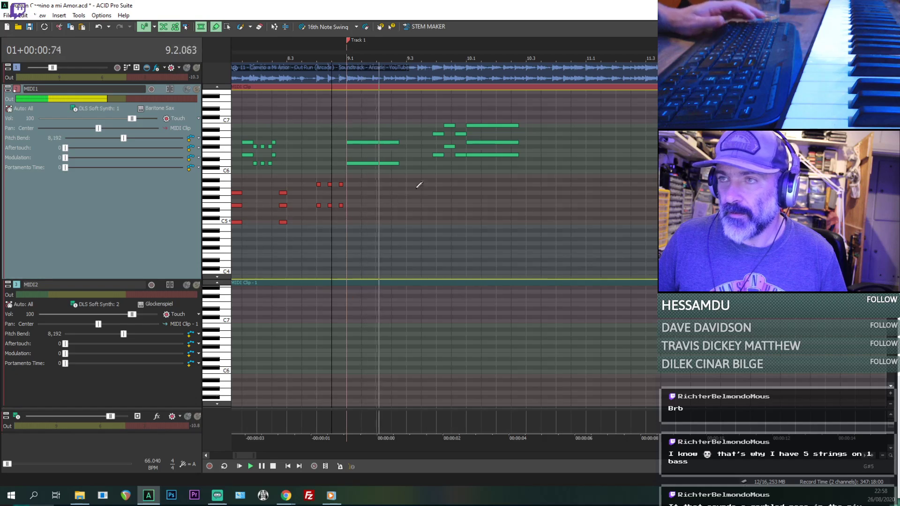
- Change the MIDI1 instrument to Tenor Sax and play the chords from the end of bar 8
{"action": "left_click", "coordinate": [154, 108]}
{"action": "mouse_move", "coordinate": [184, 206]}
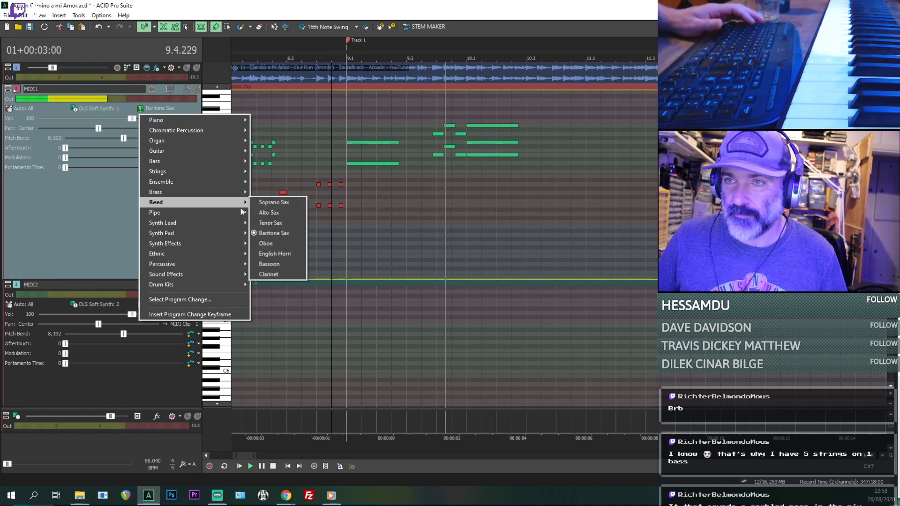
{"action": "left_click", "coordinate": [272, 223]}
{"action": "scroll", "coordinate": [421, 221], "scroll_direction": "down", "scroll_amount": 1}
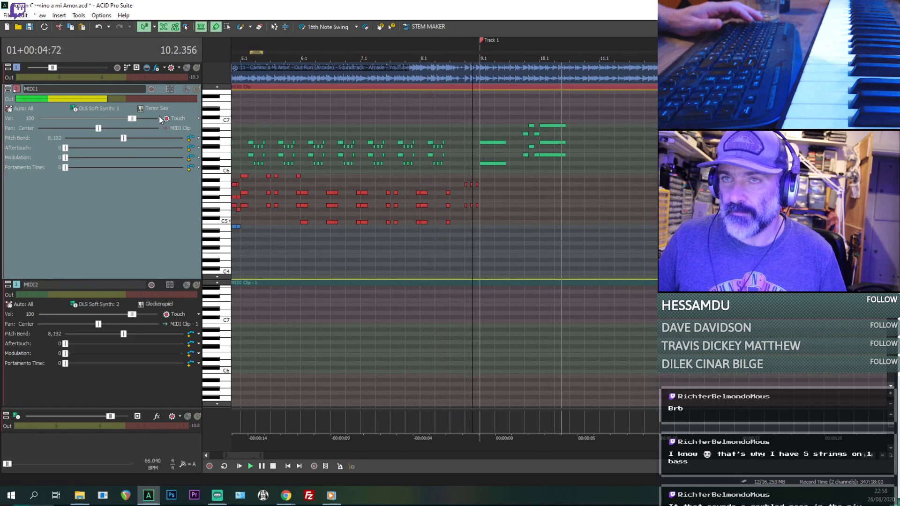
{"action": "key", "text": "space"}
{"action": "key", "text": "space"}
- Play the arrangement from 5.1 through bar 10, toggling MIDI1's solo to compare its sax part with the original audio
{"action": "scroll", "coordinate": [359, 242], "scroll_direction": "down", "scroll_amount": 1}
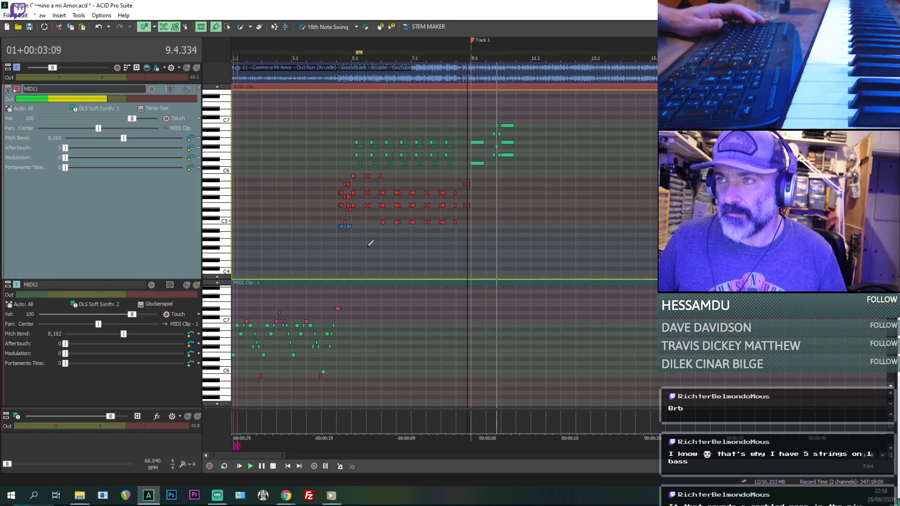
{"action": "left_click", "coordinate": [353, 255]}
{"action": "key", "text": "space"}
{"action": "key", "text": "space"}
{"action": "scroll", "coordinate": [588, 240], "scroll_direction": "up", "scroll_amount": 2}
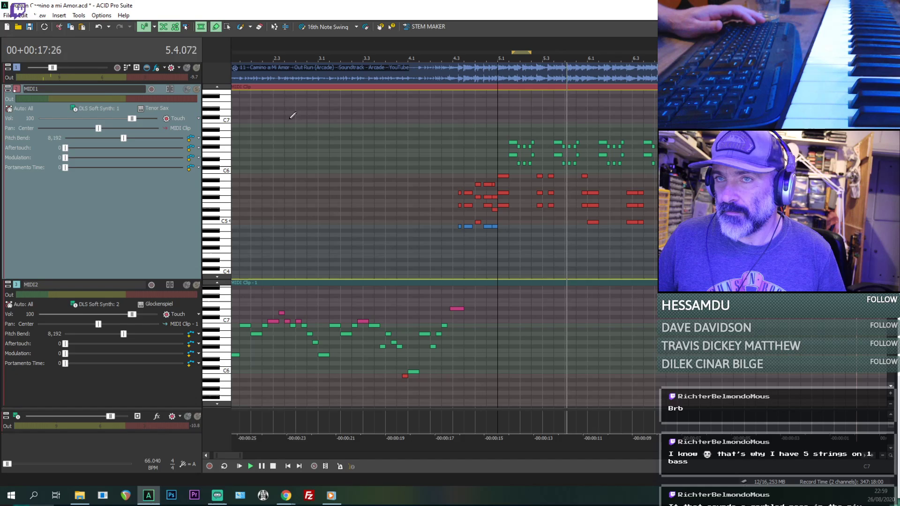
{"action": "left_click", "coordinate": [197, 89]}
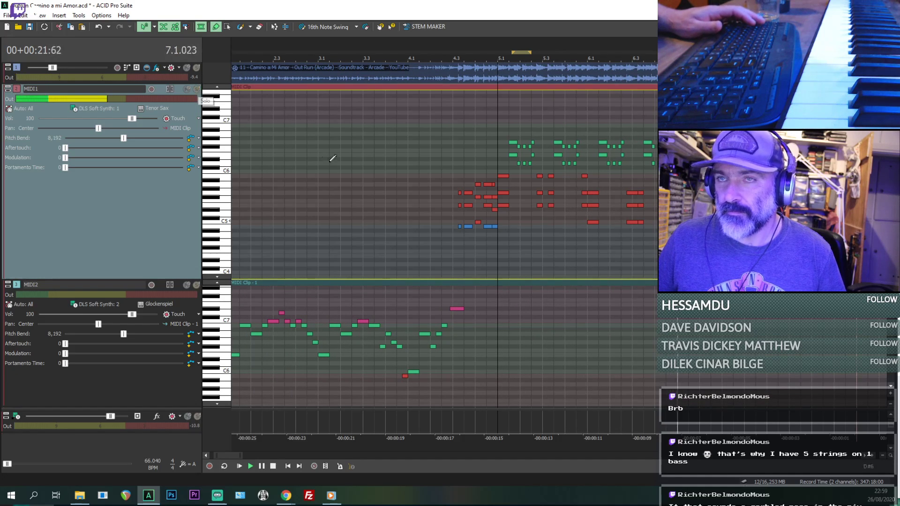
{"action": "scroll", "coordinate": [333, 158], "scroll_direction": "down", "scroll_amount": 1}
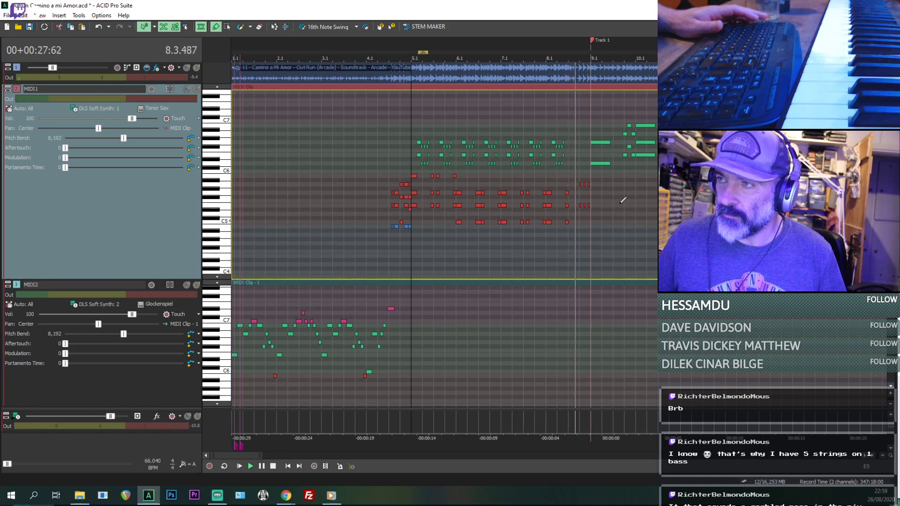
{"action": "scroll", "coordinate": [614, 201], "scroll_direction": "down", "scroll_amount": 1}
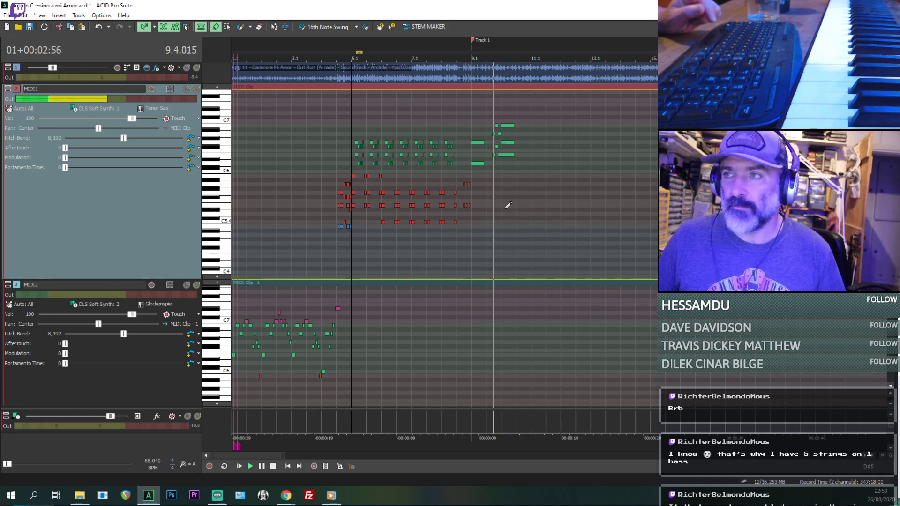
{"action": "scroll", "coordinate": [508, 205], "scroll_direction": "up", "scroll_amount": 2}
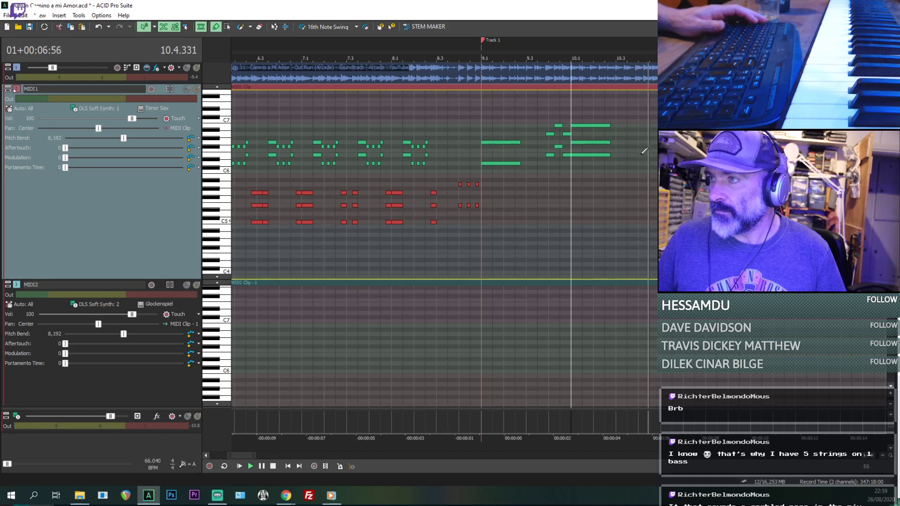
- Add a short two-note MIDI1 chord of F#6 and A6 at 10.3.672, after the long chord in bar 10
{"action": "scroll", "coordinate": [603, 160], "scroll_direction": "up", "scroll_amount": 2}
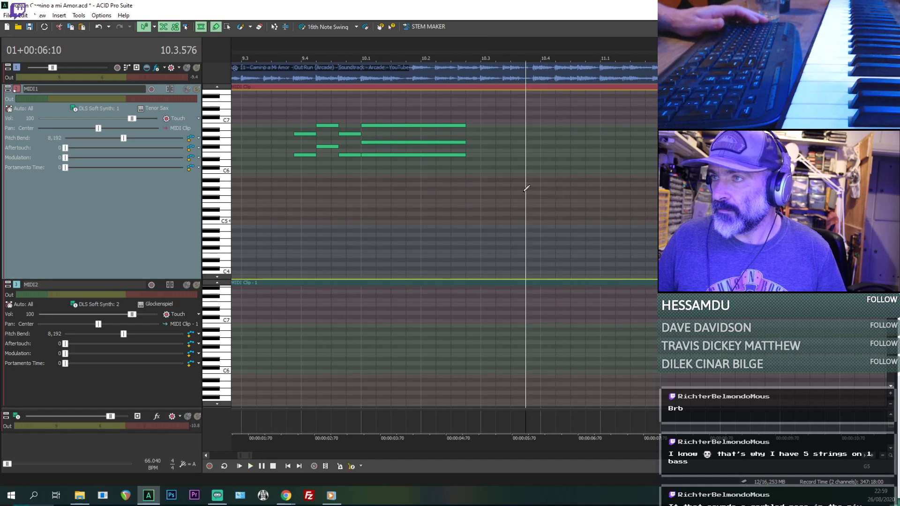
{"action": "scroll", "coordinate": [523, 192], "scroll_direction": "up", "scroll_amount": 2}
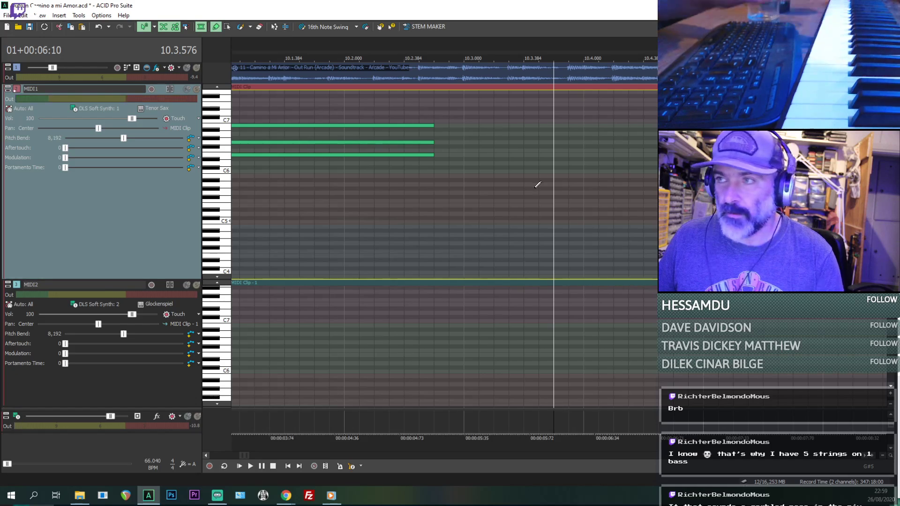
{"action": "key", "text": "space"}
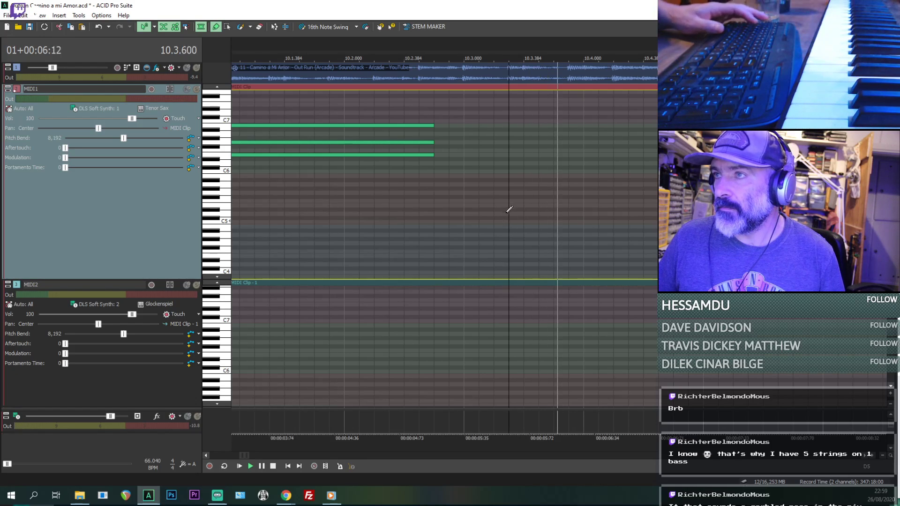
{"action": "left_click", "coordinate": [573, 125]}
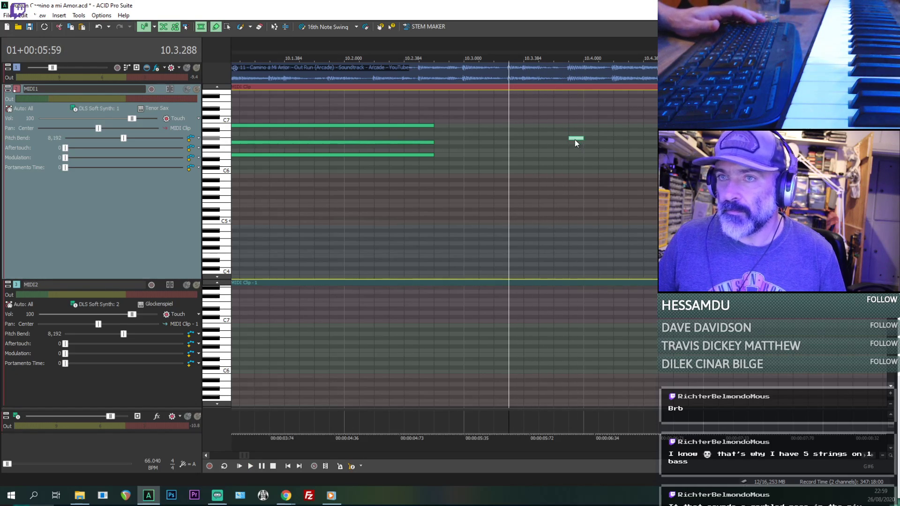
{"action": "left_click_drag", "start_coordinate": [574, 140], "coordinate": [574, 133]}
{"action": "left_click", "coordinate": [577, 150]}
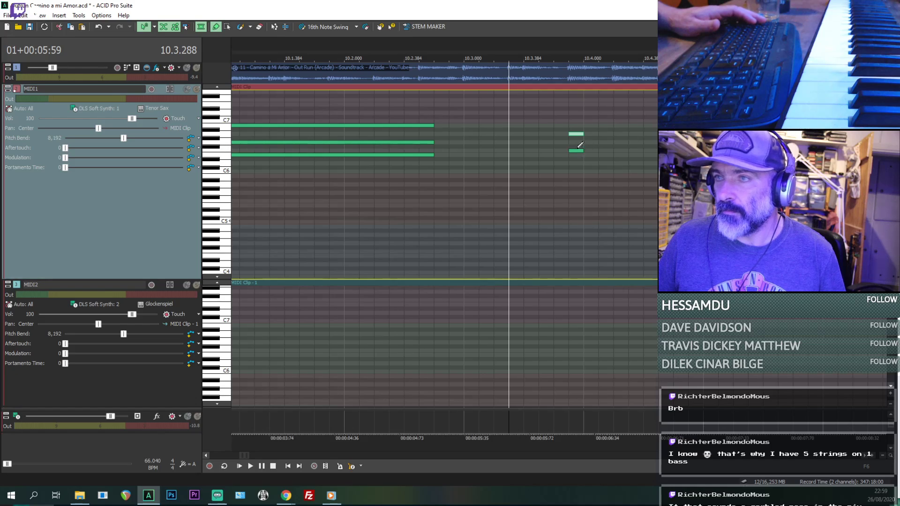
{"action": "left_click", "coordinate": [586, 147]}
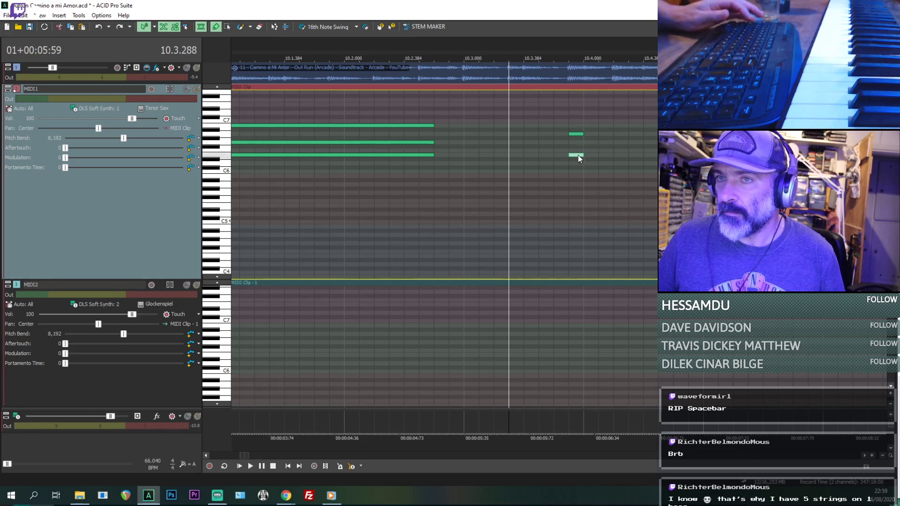
{"action": "left_click_drag", "start_coordinate": [578, 157], "coordinate": [575, 154]}
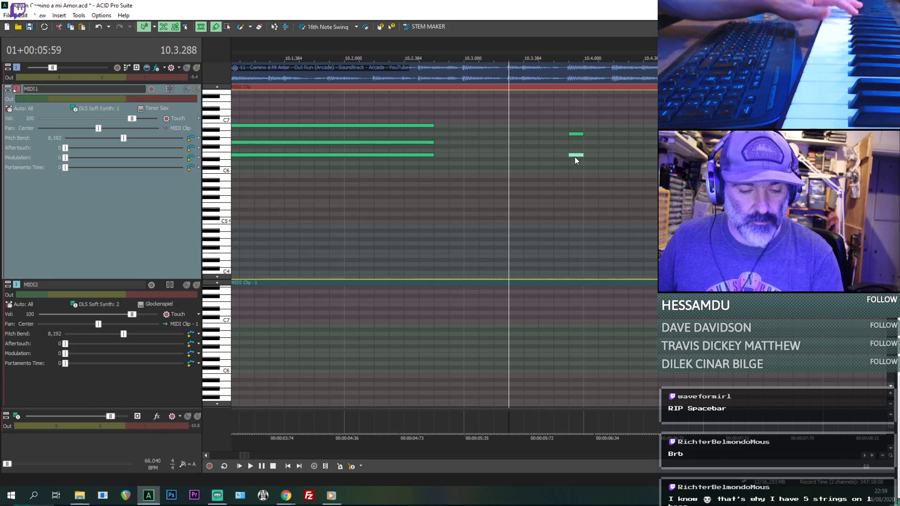
{"action": "left_click_drag", "start_coordinate": [575, 156], "coordinate": [574, 148]}
- Add short MIDI1 notes G6 at 10.4.192 and F#6 at 10.4.480, and play them against the audio
{"action": "key", "text": "space"}
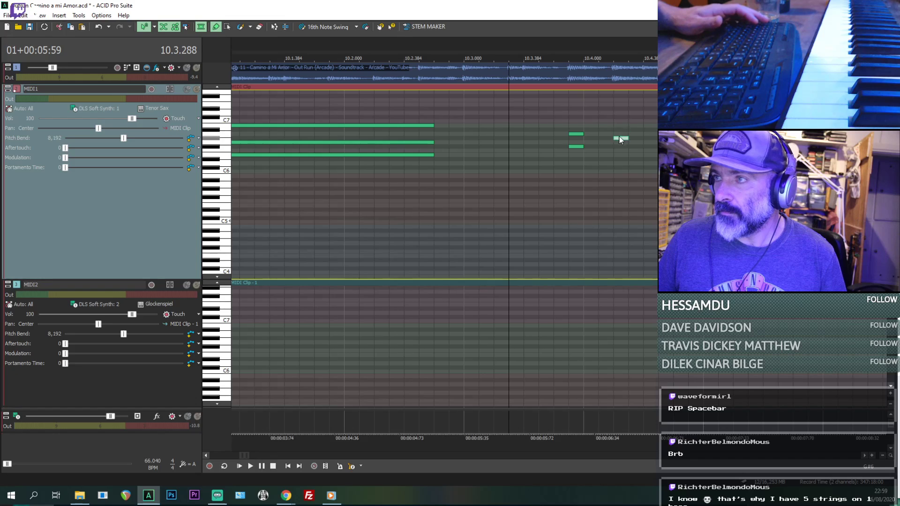
{"action": "left_click_drag", "start_coordinate": [620, 136], "coordinate": [615, 141]}
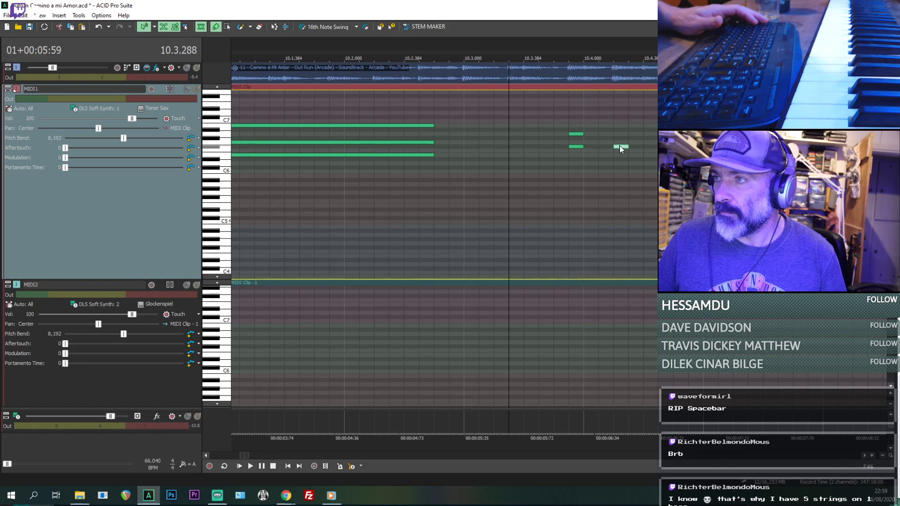
{"action": "left_click", "coordinate": [646, 147]}
{"action": "key", "text": "space"}
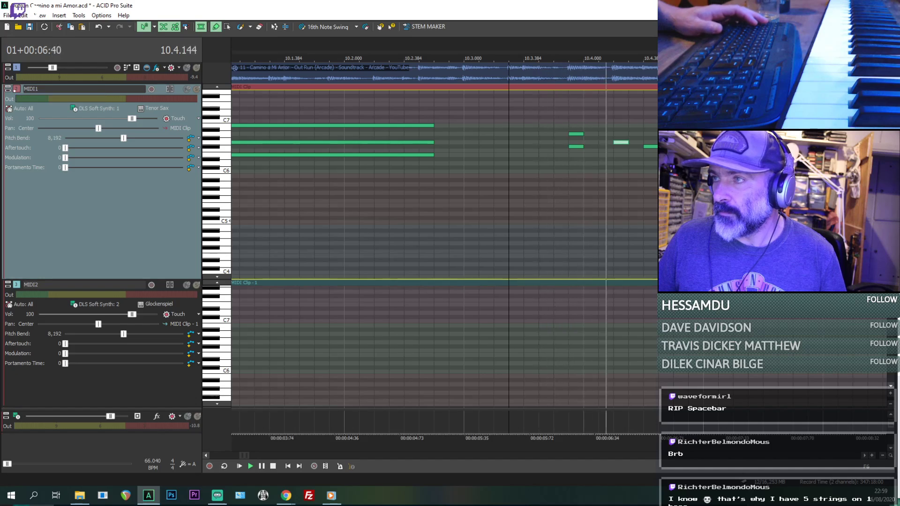
{"action": "key", "text": "space"}
{"action": "left_click_drag", "start_coordinate": [652, 148], "coordinate": [666, 148]}
{"action": "key", "text": "space"}
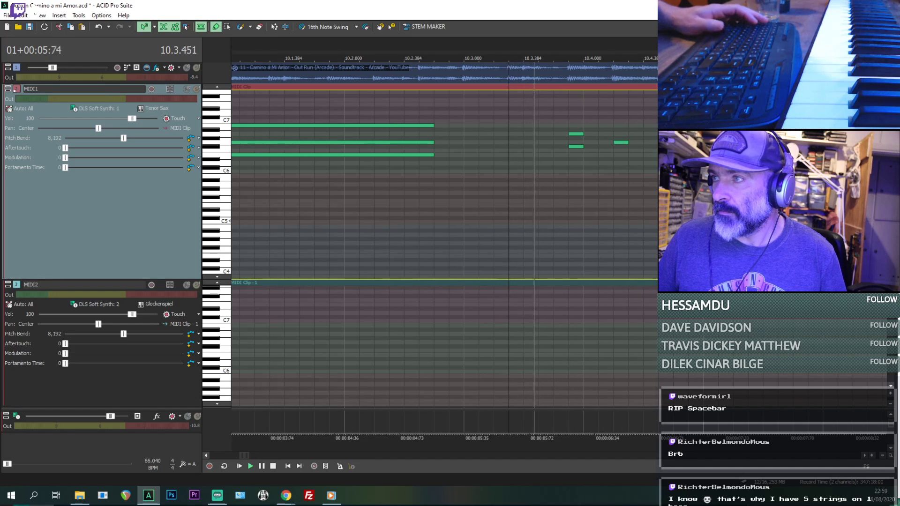
{"action": "key", "text": "space"}
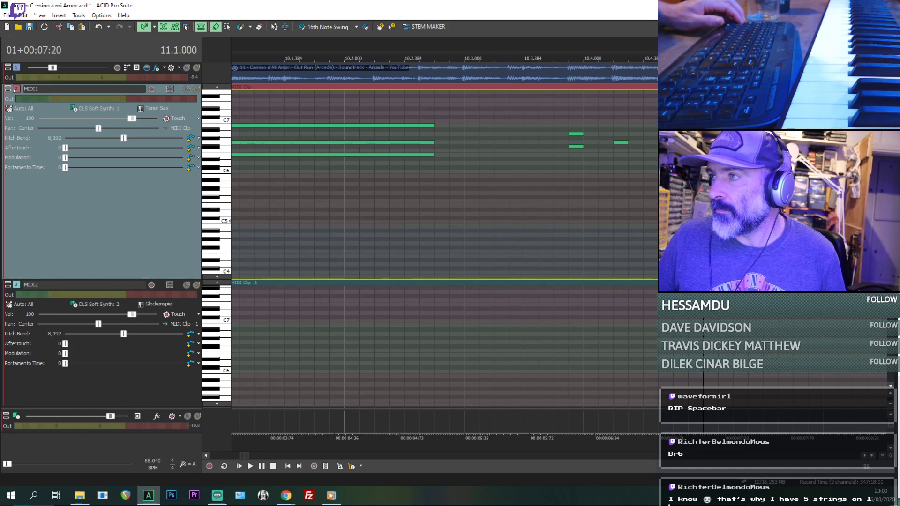
- Add a sustained MIDI1 chord of E6, G6 and B6 at 11.1, about one and a half beats long, and play it
{"action": "key", "text": "space"}
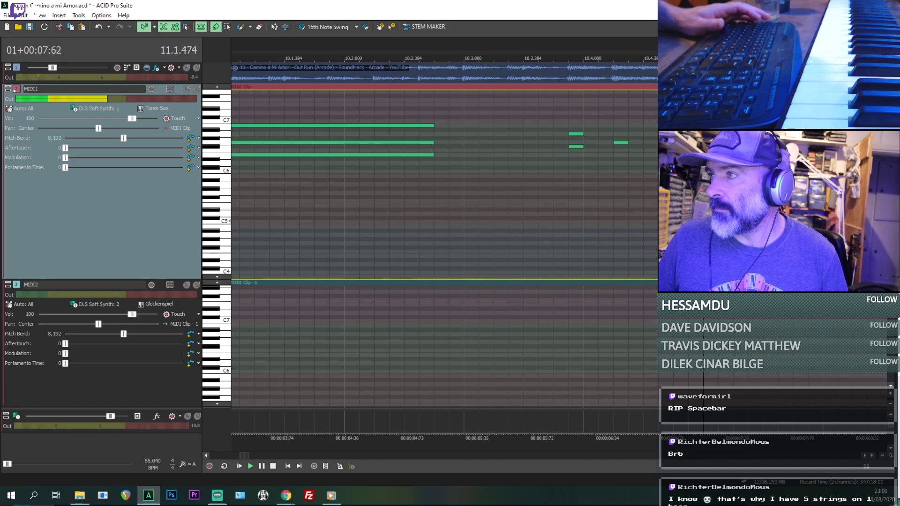
{"action": "key", "text": "space"}
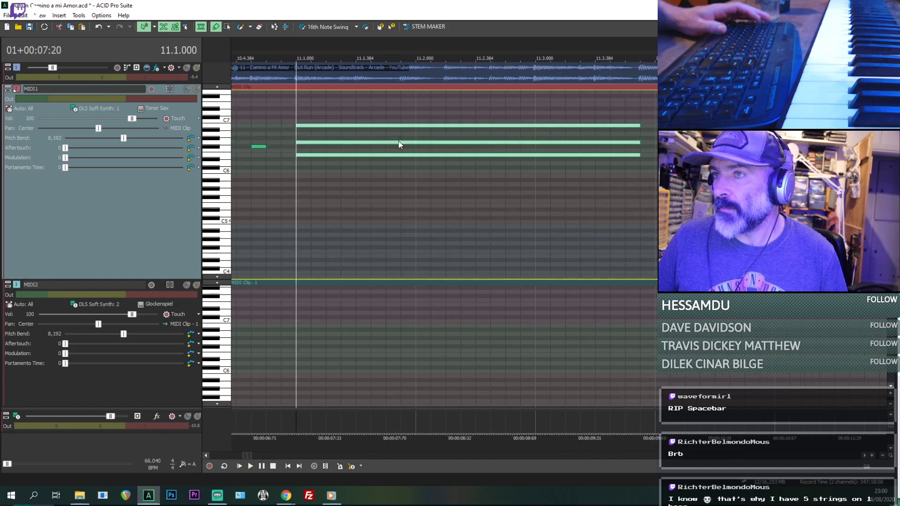
{"action": "scroll", "coordinate": [398, 141], "scroll_direction": "down", "scroll_amount": 1}
{"action": "key", "text": "ctrl+z"}
{"action": "key", "text": "space"}
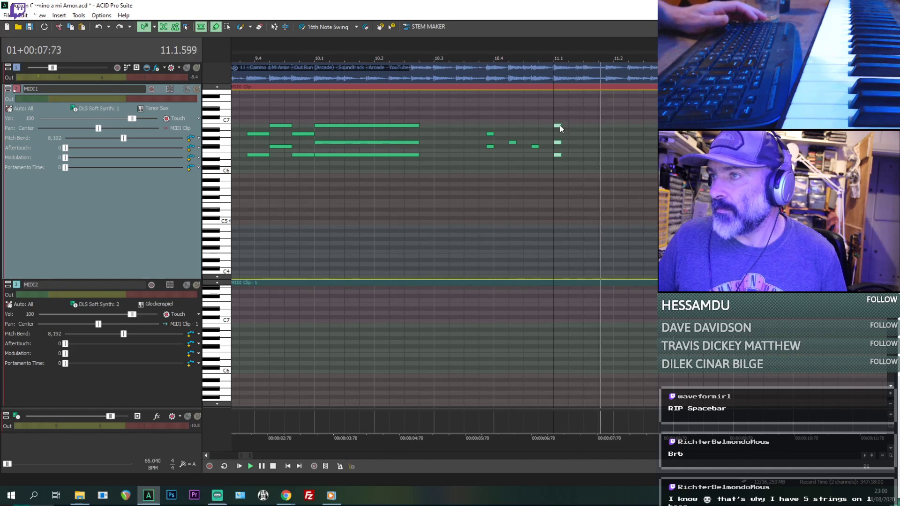
{"action": "left_click_drag", "start_coordinate": [560, 125], "coordinate": [655, 130]}
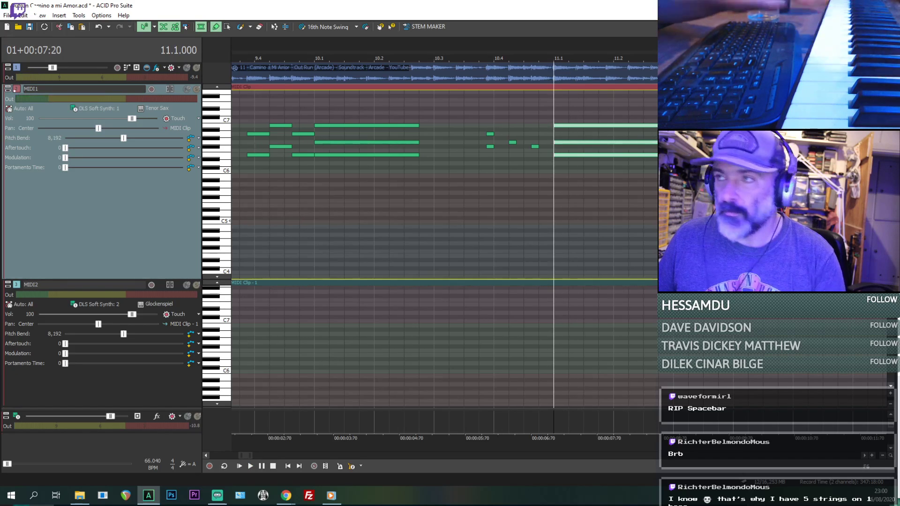
{"action": "key", "text": "space"}
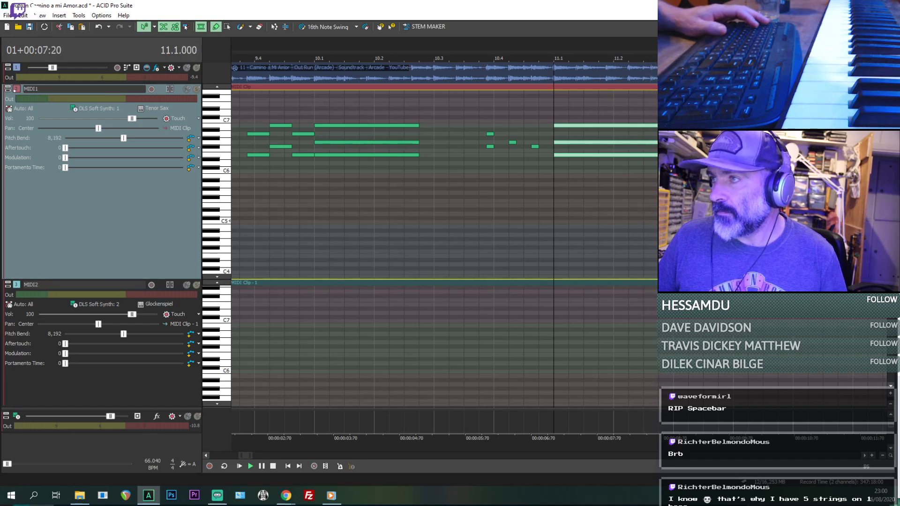
{"action": "key", "text": "space"}
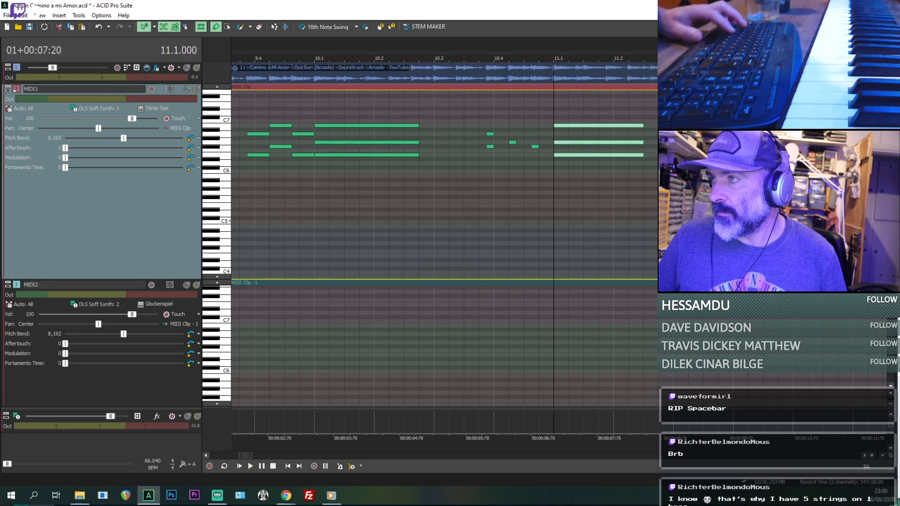
{"action": "key", "text": "space"}
- Add a three-note MIDI1 chord of D6, F#6 and A6 at 11.3, as long as the chord at 11.1
{"action": "key", "text": "ctrl+z"}
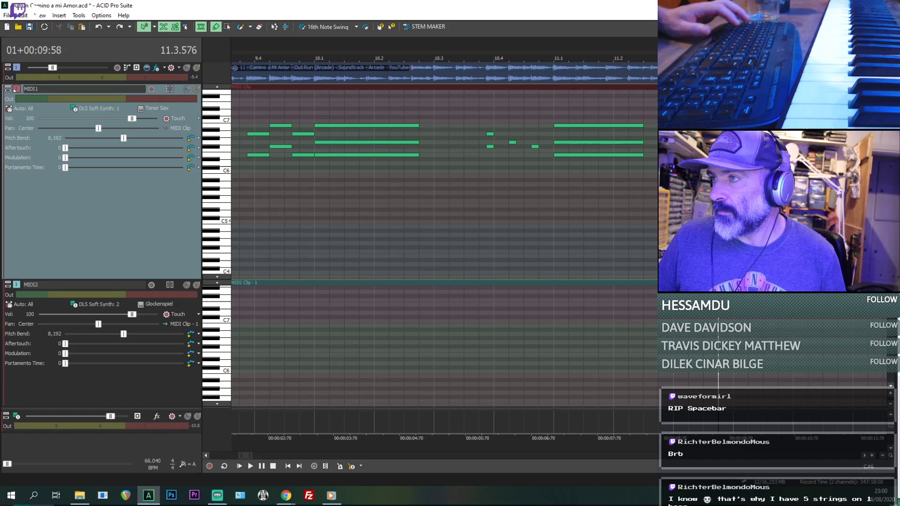
{"action": "left_click", "coordinate": [604, 126]}
{"action": "left_click", "coordinate": [608, 142], "text": "ctrl"}
{"action": "left_click", "coordinate": [604, 155], "text": "ctrl"}
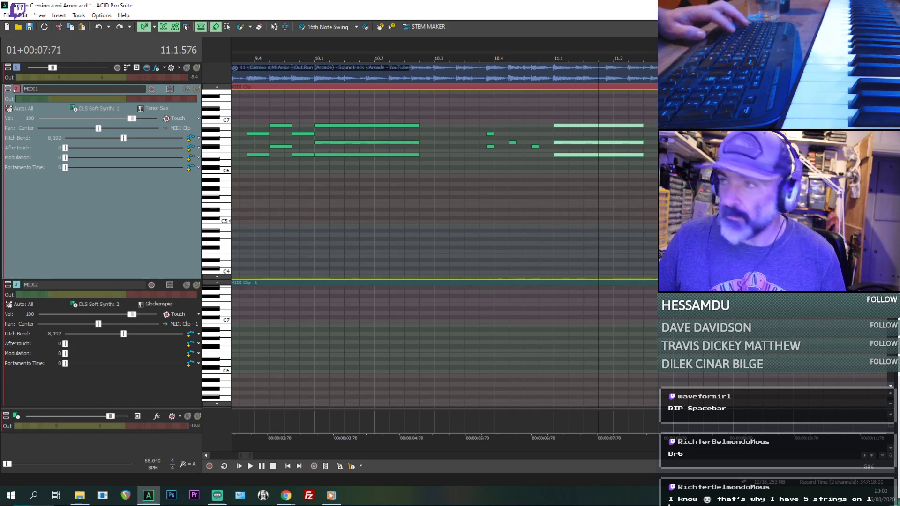
{"action": "key", "text": "space"}
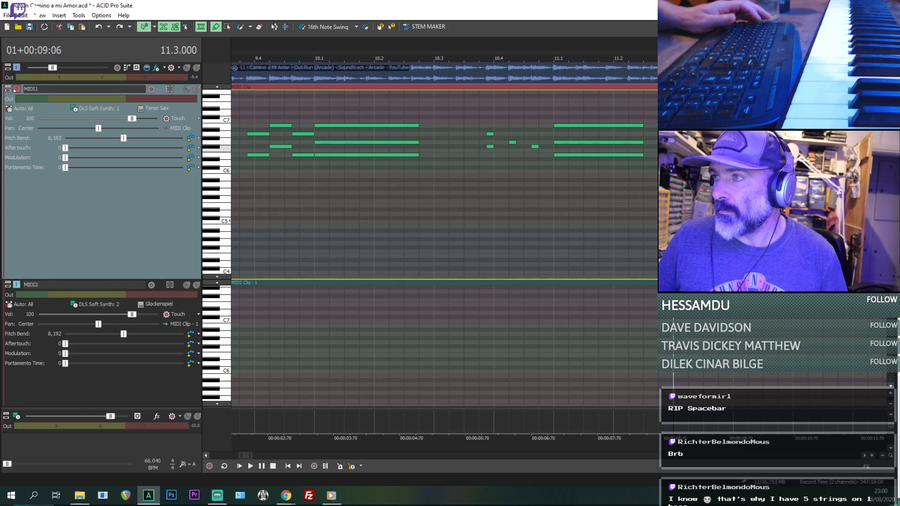
{"action": "key", "text": "space"}
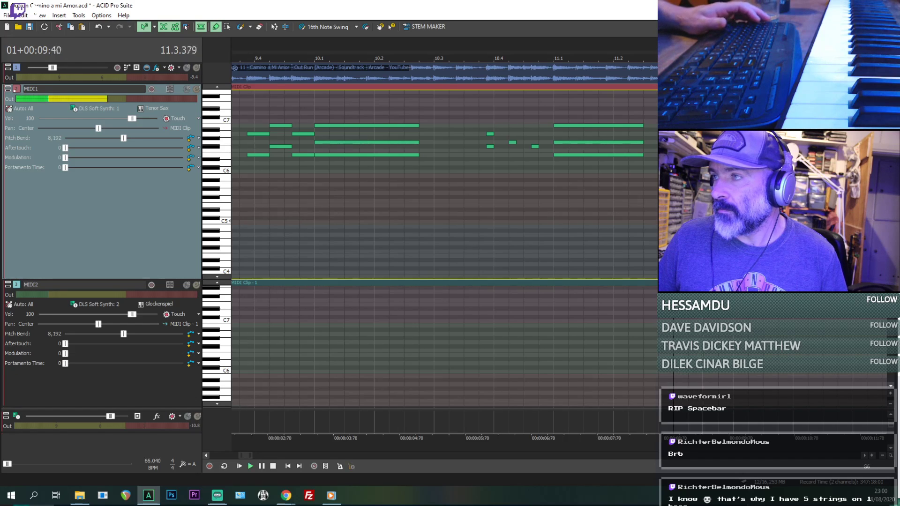
{"action": "scroll", "coordinate": [674, 135], "scroll_direction": "down", "scroll_amount": 2}
{"action": "key", "text": "space"}
{"action": "scroll", "coordinate": [609, 147], "scroll_direction": "up", "scroll_amount": 2}
{"action": "key", "text": "space"}
{"action": "key", "text": "space"}
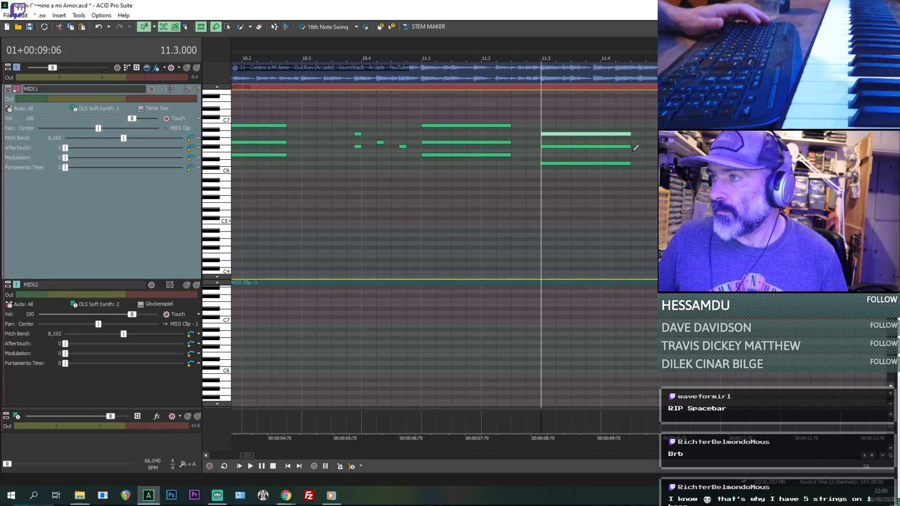
- Shorten all three notes of the MIDI1 chord at 11.3 to a quarter beat and play the passage repeatedly
{"action": "left_click", "coordinate": [592, 164]}
{"action": "left_click", "coordinate": [615, 134], "text": "shift"}
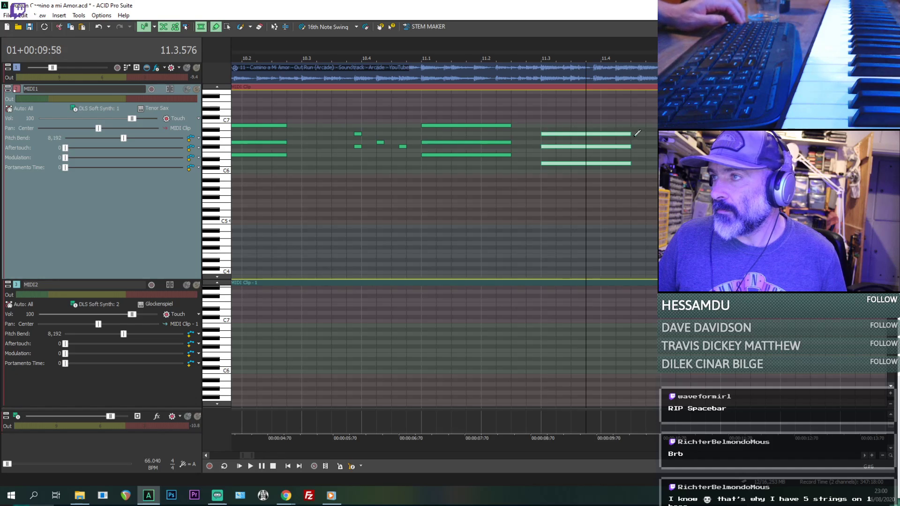
{"action": "left_click_drag", "start_coordinate": [629, 134], "coordinate": [550, 137]}
{"action": "left_click", "coordinate": [540, 123]}
{"action": "key", "text": "space"}
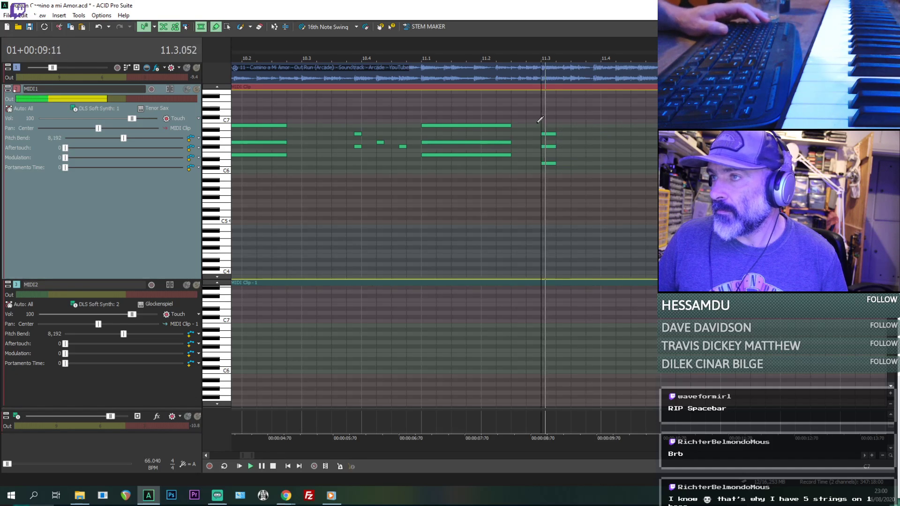
{"action": "key", "text": "space"}
{"action": "key", "text": "space"}
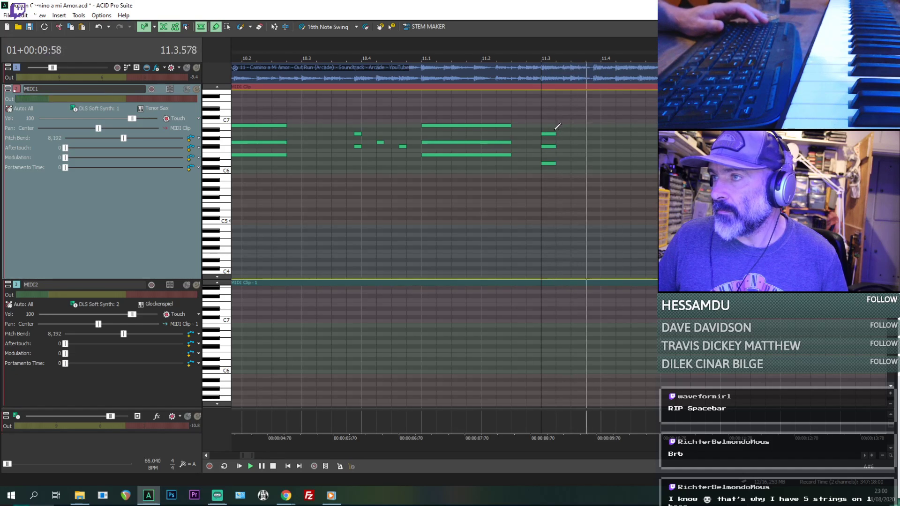
{"action": "key", "text": "space"}
{"action": "key", "text": "space"}
{"action": "scroll", "coordinate": [609, 148], "scroll_direction": "up", "scroll_amount": 1}
- Add a short MIDI1 chord of C6, E6 and G6 at 11.3.672 and play it against the audio
{"action": "key", "text": "space"}
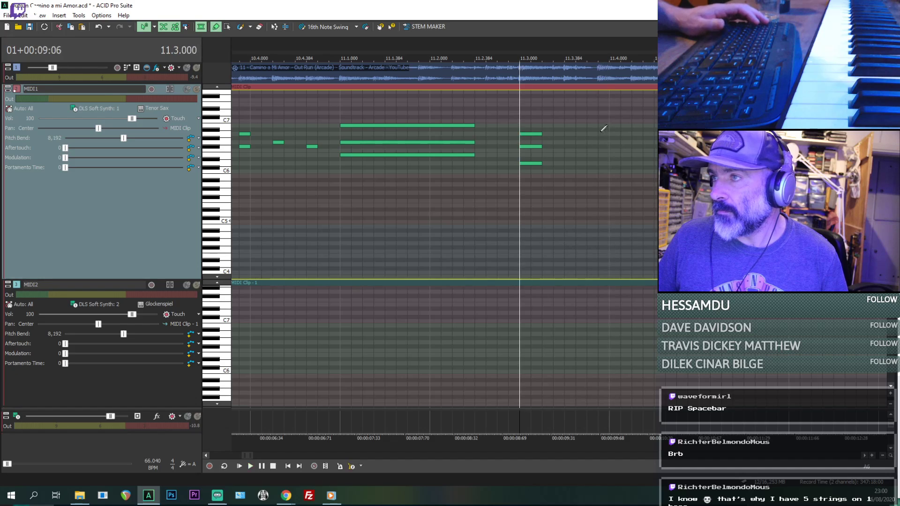
{"action": "key", "text": "space"}
{"action": "key", "text": "space"}
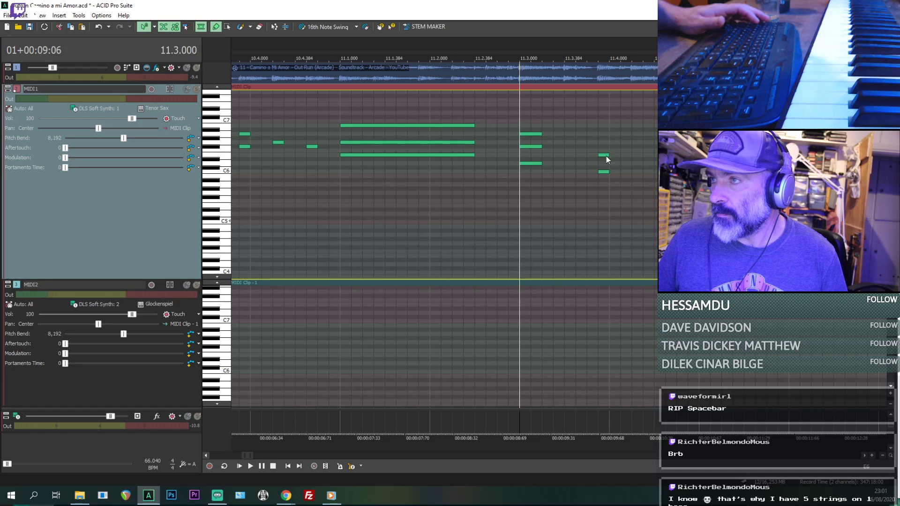
{"action": "left_click_drag", "start_coordinate": [606, 141], "coordinate": [608, 144]}
{"action": "key", "text": "space"}
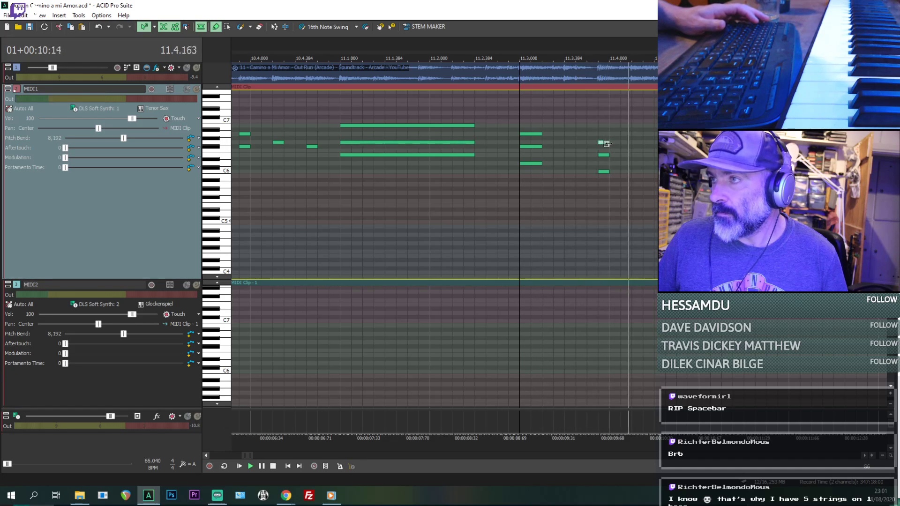
{"action": "key", "text": "space"}
- Add a short MIDI1 chord of D6, F#6 and A6 at 11.4.192, playing the passage from 11.3.672
{"action": "key", "text": "space"}
{"action": "key", "text": "space"}
{"action": "left_click", "coordinate": [601, 153]}
{"action": "key", "text": "space"}
{"action": "key", "text": "space"}
{"action": "key", "text": "space"}
{"action": "key", "text": "space"}
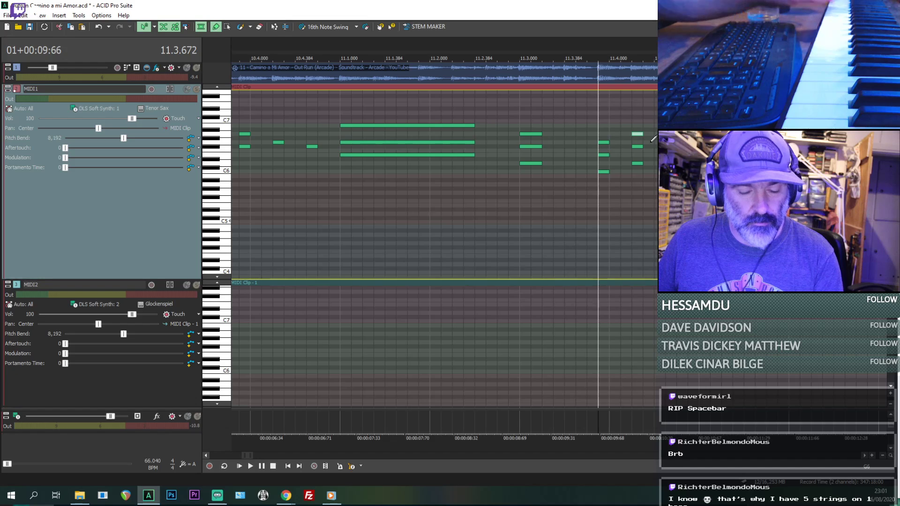
{"action": "key", "text": "space"}
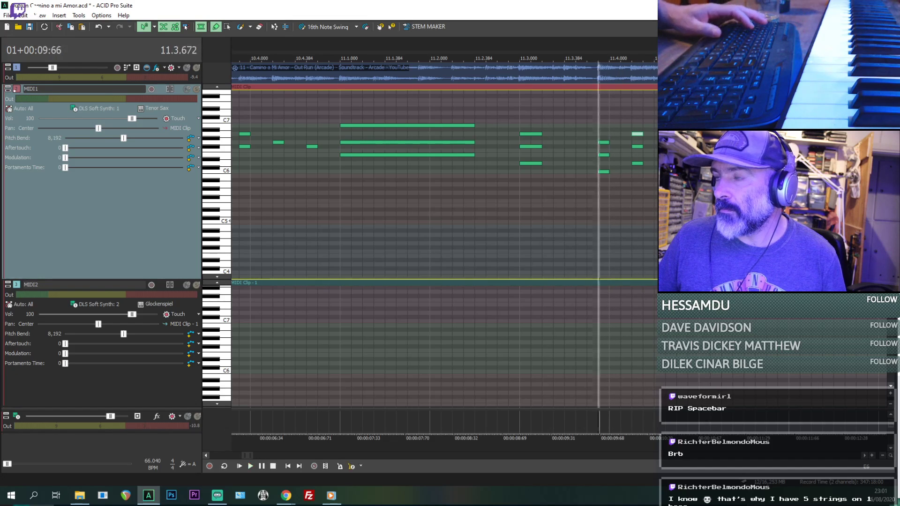
- Add short MIDI1 notes B6 at 10.4.192 and A6 at 10.4.480 above the existing notes, and play them
{"action": "scroll", "coordinate": [483, 217], "scroll_direction": "down", "scroll_amount": 3}
{"action": "left_click", "coordinate": [421, 219]}
{"action": "key", "text": "space"}
{"action": "scroll", "coordinate": [432, 216], "scroll_direction": "up", "scroll_amount": 3}
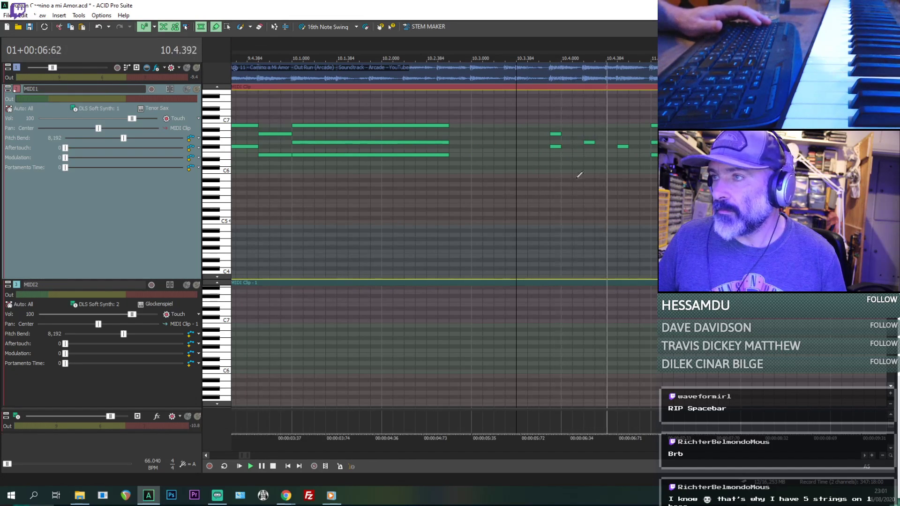
{"action": "key", "text": "space"}
{"action": "left_click", "coordinate": [557, 136]}
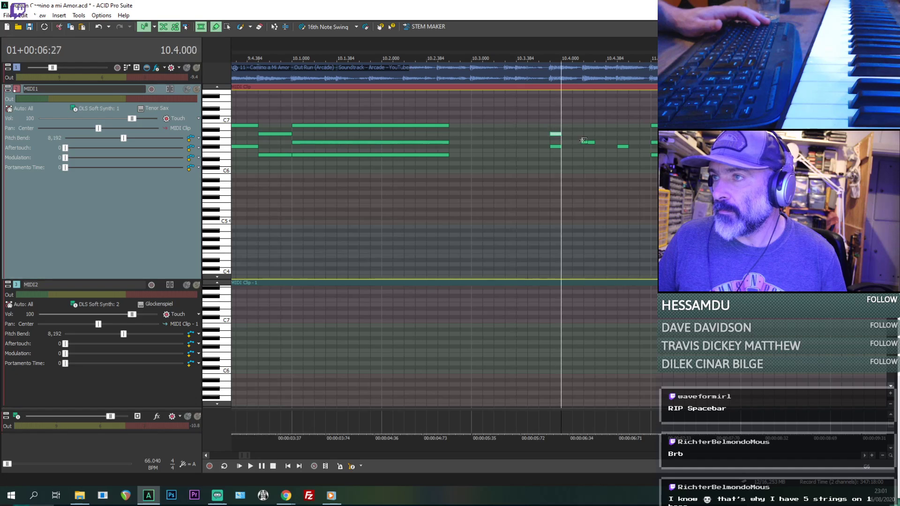
{"action": "left_click", "coordinate": [589, 130]}
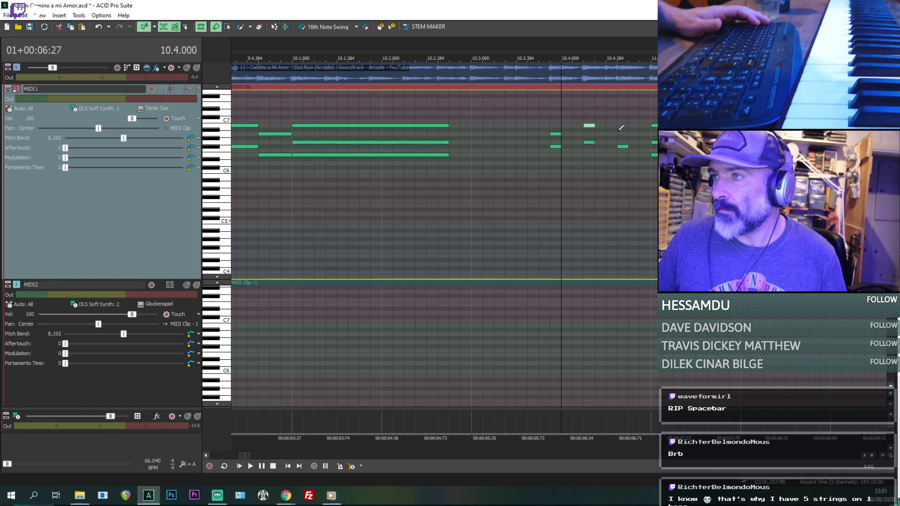
{"action": "key", "text": "space"}
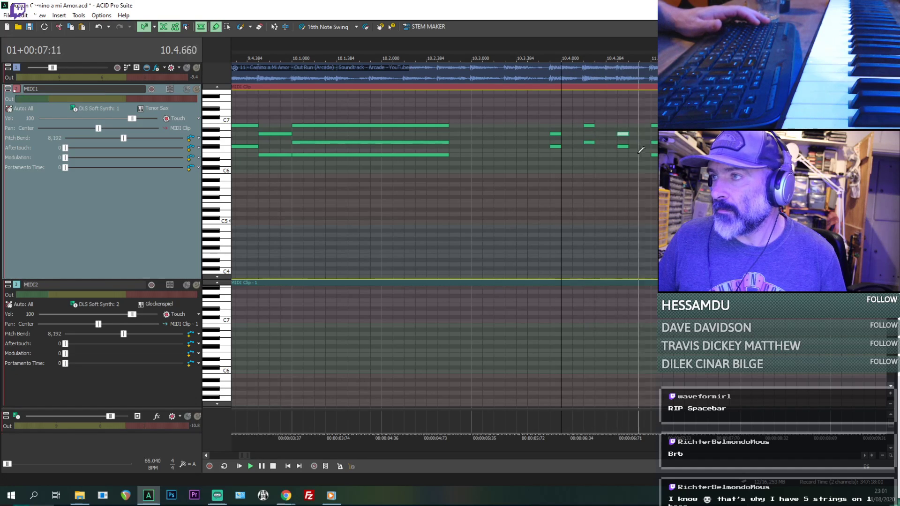
{"action": "key", "text": "space"}
- Lengthen the MIDI1 note pairs at 10.3.672 and 10.4.192 to a quarter beat each
{"action": "left_click", "coordinate": [560, 164]}
{"action": "key", "text": "space"}
{"action": "key", "text": "space"}
{"action": "left_click_drag", "start_coordinate": [561, 134], "coordinate": [568, 136]}
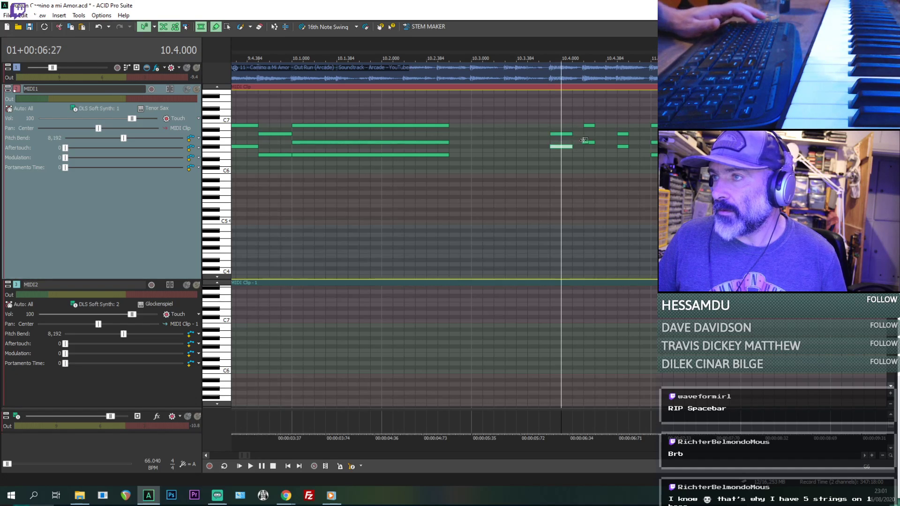
{"action": "left_click_drag", "start_coordinate": [594, 125], "coordinate": [605, 142]}
{"action": "key", "text": "ctrl+z"}
{"action": "scroll", "coordinate": [550, 173], "scroll_direction": "down", "scroll_amount": 3}
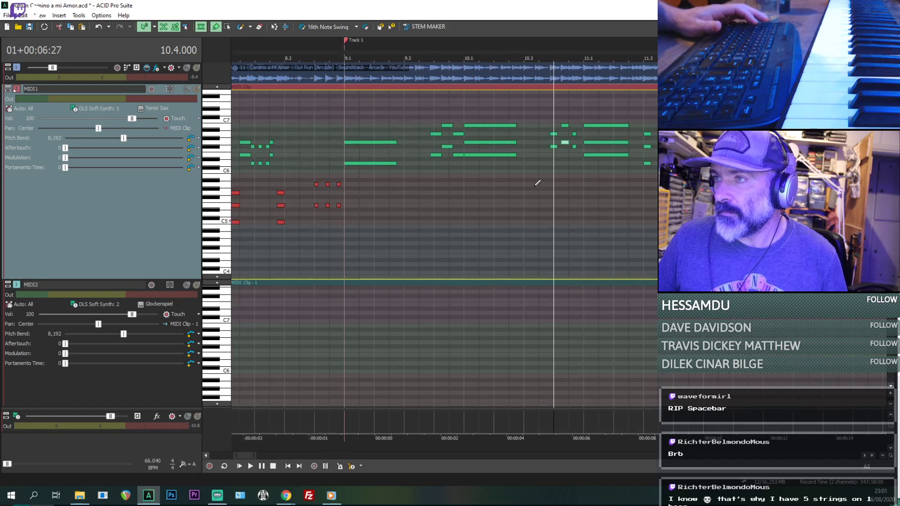
- Lengthen the F#6 and A6 notes at 10.4.480 to a quarter beat and play the passage into bar 11
{"action": "scroll", "coordinate": [537, 183], "scroll_direction": "up", "scroll_amount": 5}
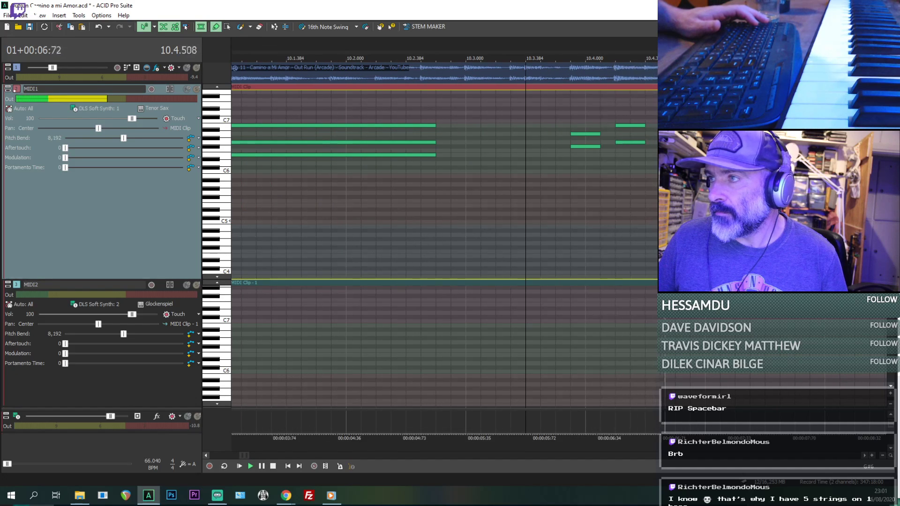
{"action": "key", "text": "space"}
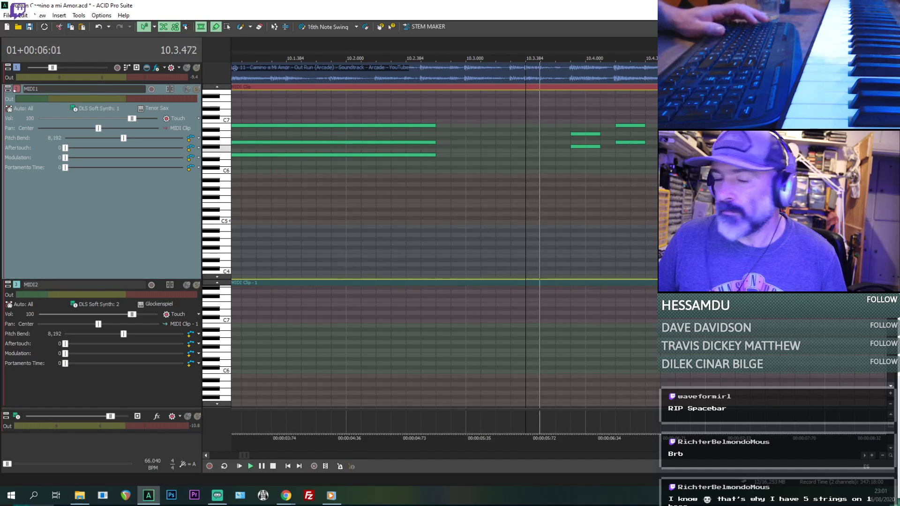
{"action": "key", "text": "Down"}
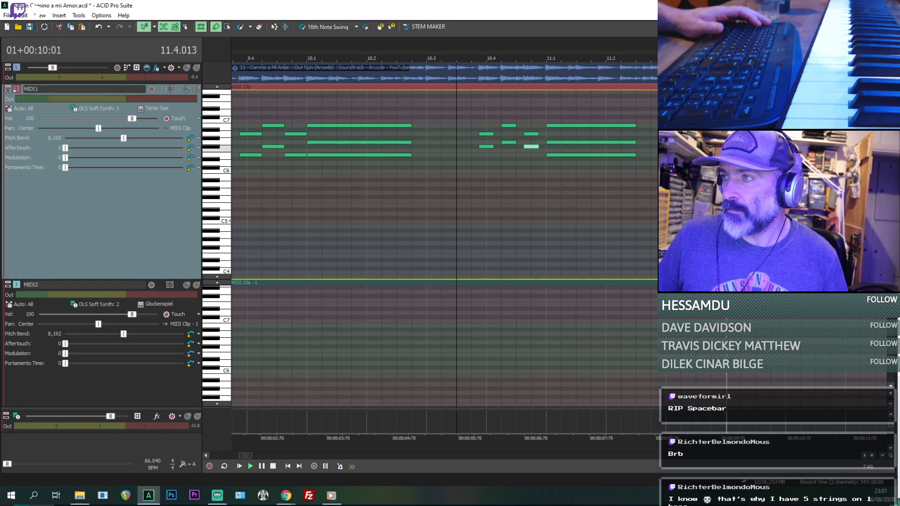
{"action": "key", "text": "space"}
{"action": "key", "text": "space"}
{"action": "key", "text": "space"}
{"action": "key", "text": "space"}
{"action": "key", "text": "space"}
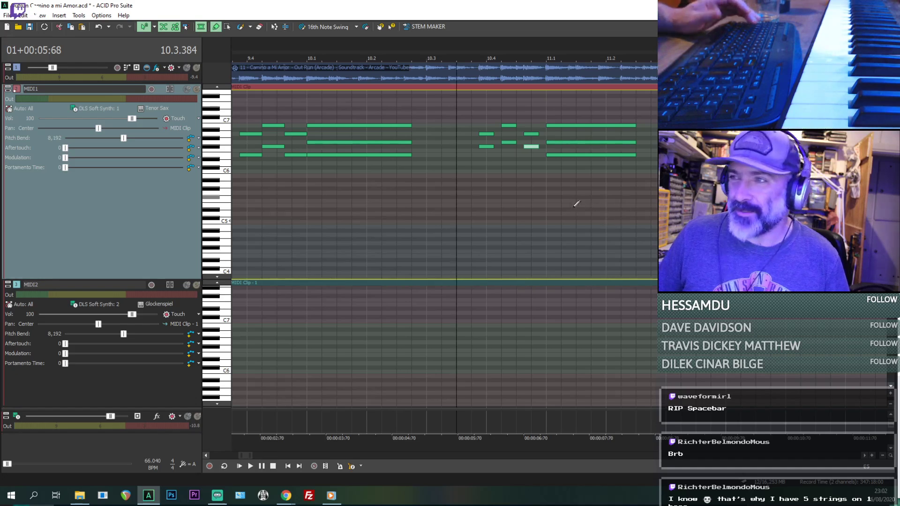
{"action": "scroll", "coordinate": [534, 198], "scroll_direction": "up", "scroll_amount": 3}
{"action": "key", "text": "space"}
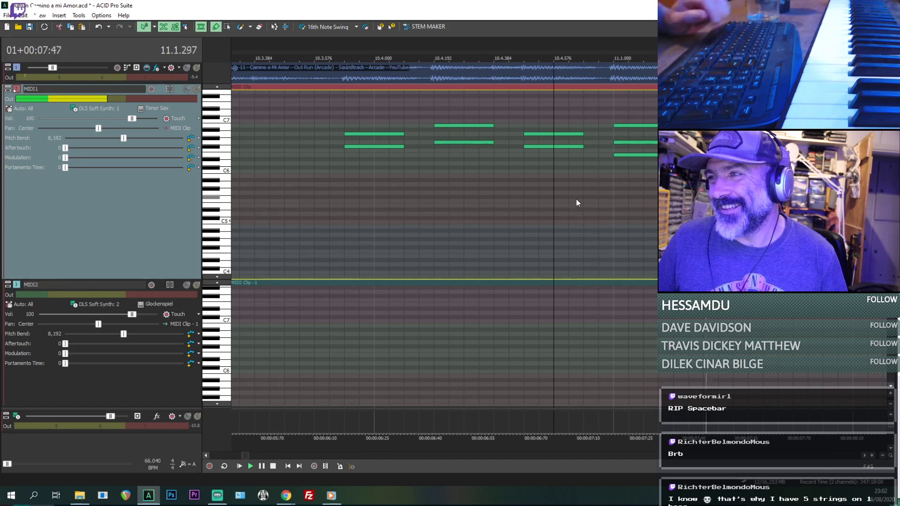
{"action": "scroll", "coordinate": [576, 202], "scroll_direction": "down", "scroll_amount": 3}
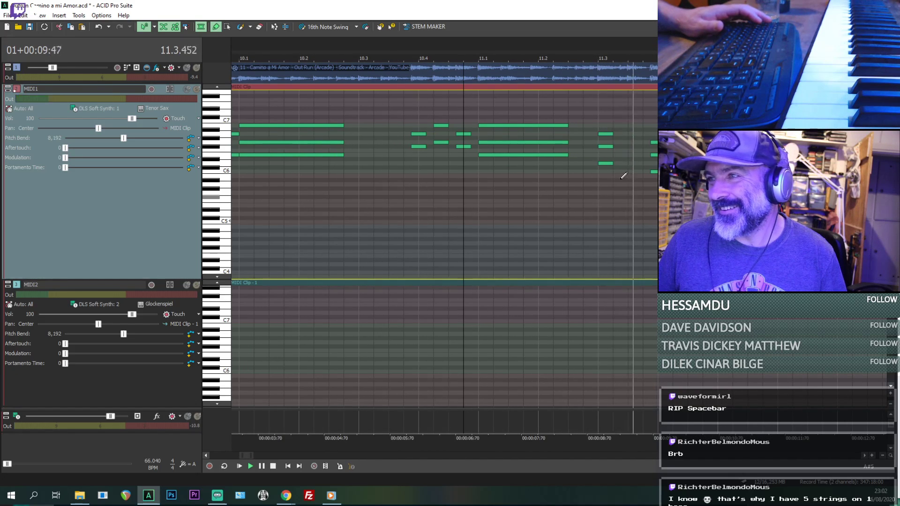
- Lengthen all three notes of the MIDI1 chord at 11.3 to half a beat and play it
{"action": "key", "text": "space"}
{"action": "left_click", "coordinate": [611, 164]}
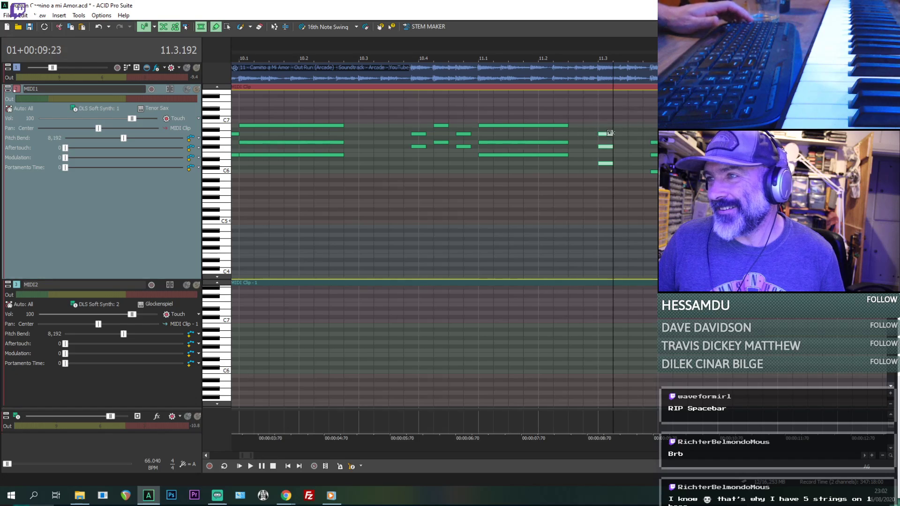
{"action": "key", "text": "space"}
{"action": "key", "text": "space"}
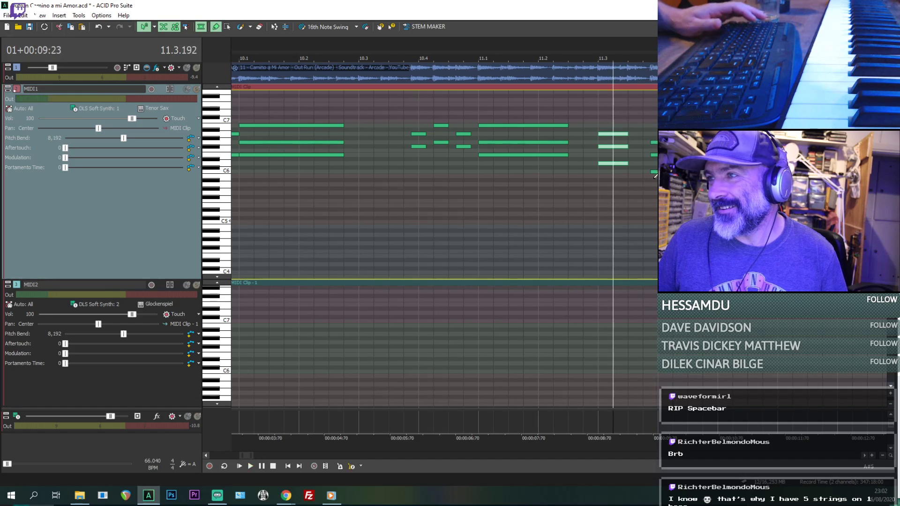
- Lengthen the C6, E6 and G6 notes of the MIDI1 chord at 11.3.672 to a quarter beat
{"action": "left_click", "coordinate": [654, 172]}
{"action": "scroll", "coordinate": [654, 146], "scroll_direction": "up", "scroll_amount": 3}
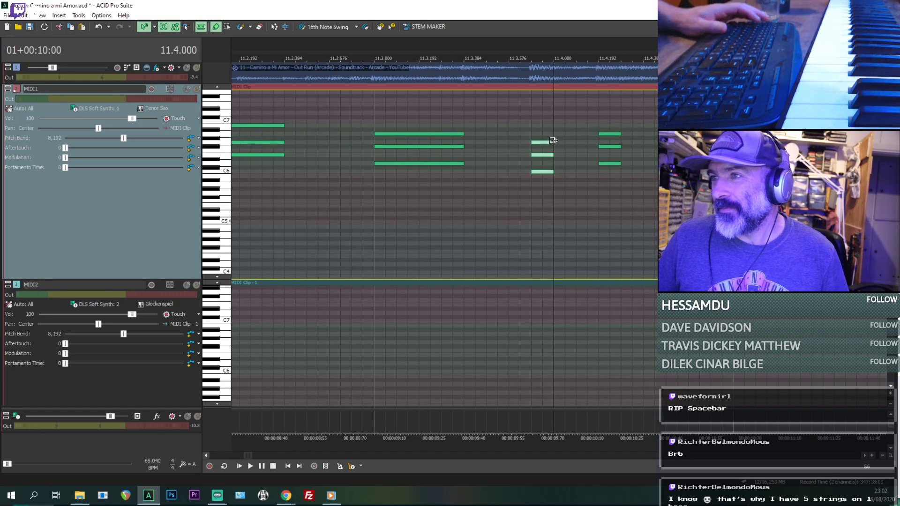
{"action": "key", "text": "space"}
{"action": "key", "text": "space"}
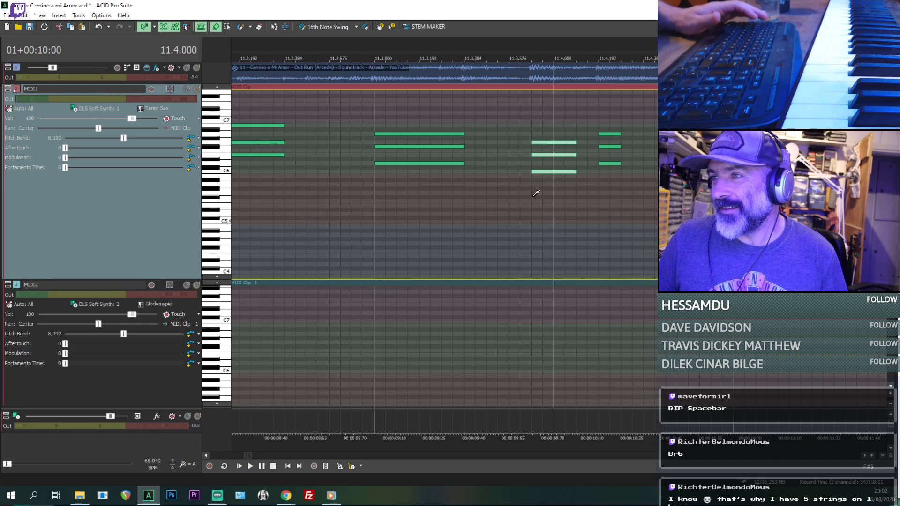
{"action": "left_click", "coordinate": [536, 193]}
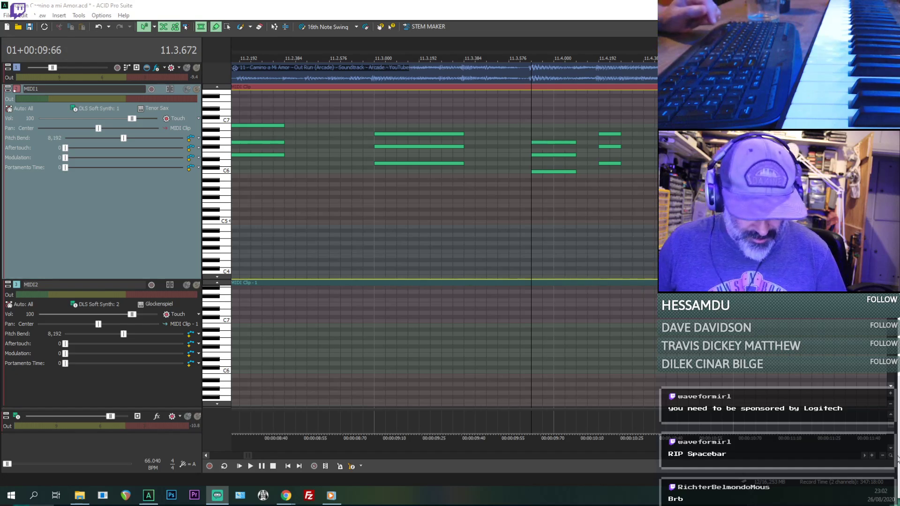
- Lengthen the three notes of the MIDI1 chord at 11.4.192 and play the passage against the audio
{"action": "left_click", "coordinate": [468, 181]}
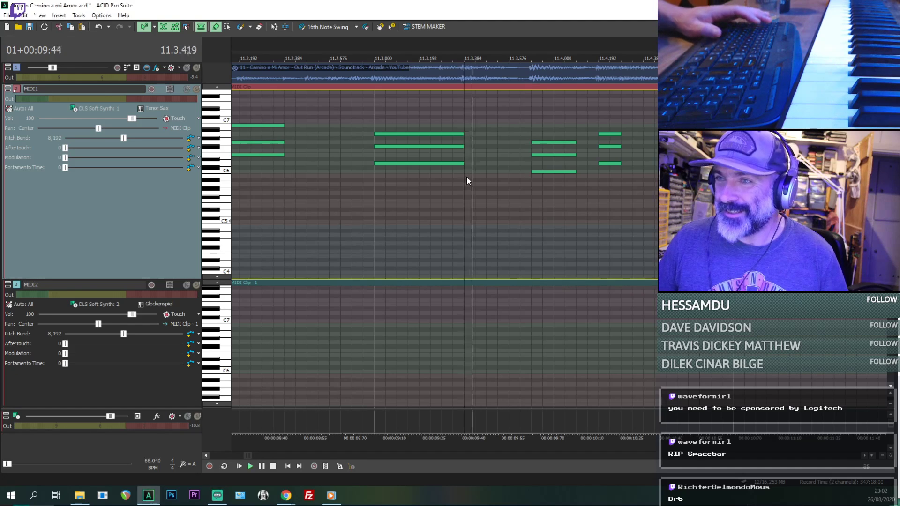
{"action": "scroll", "coordinate": [467, 178], "scroll_direction": "down", "scroll_amount": 4}
{"action": "key", "text": "space"}
{"action": "scroll", "coordinate": [579, 177], "scroll_direction": "up", "scroll_amount": 3}
{"action": "key", "text": "space"}
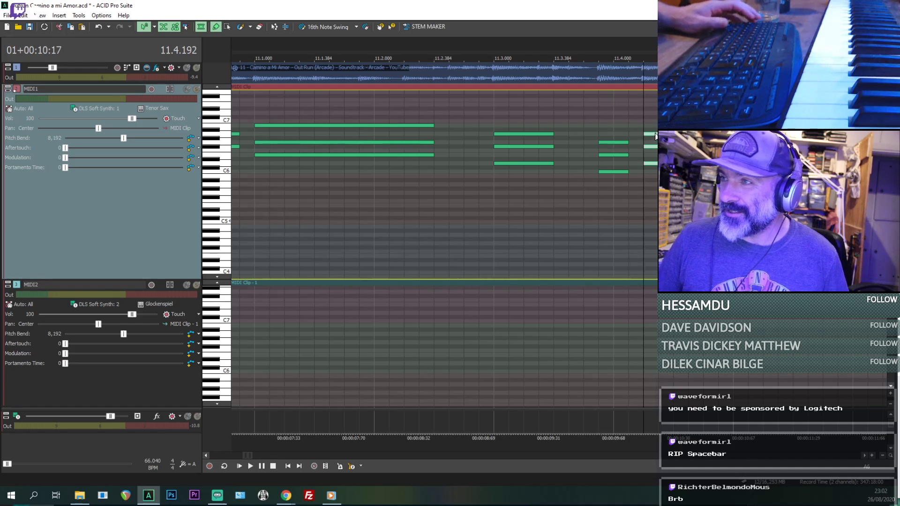
{"action": "key", "text": "space"}
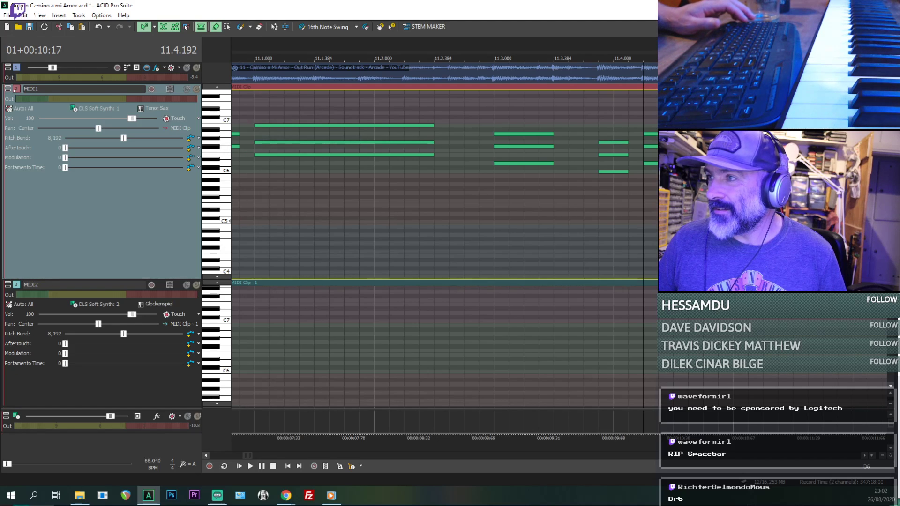
{"action": "key", "text": "space"}
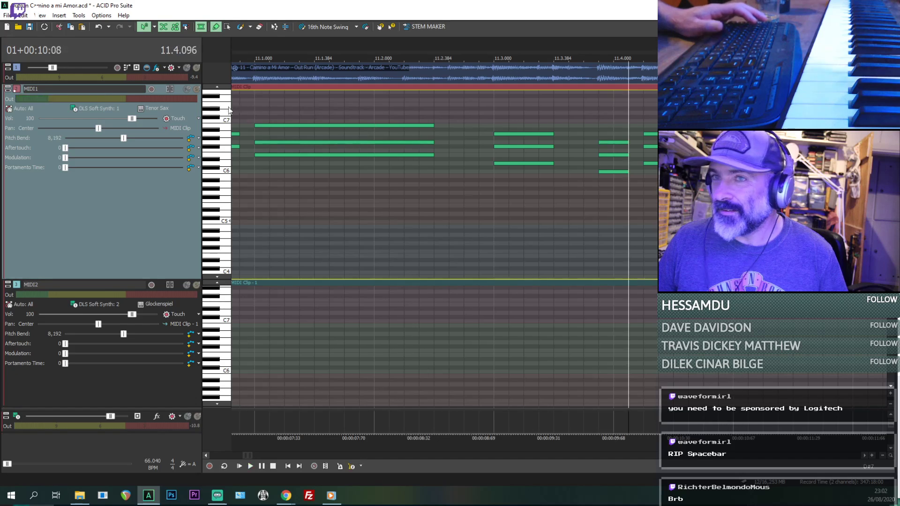
- Solo the MIDI1 track, play it alone from 11.4.096, and turn the solo off again
{"action": "left_click", "coordinate": [196, 89]}
{"action": "key", "text": "space"}
{"action": "key", "text": "space"}
{"action": "left_click", "coordinate": [199, 91]}
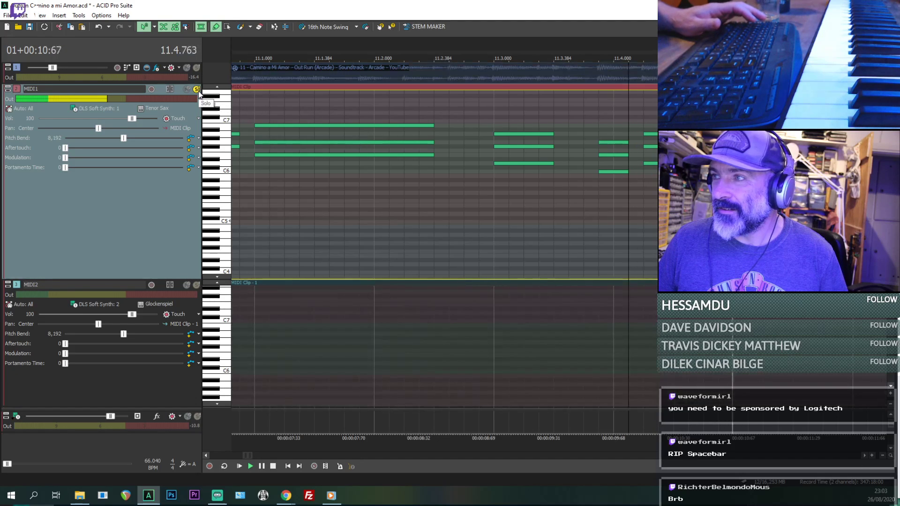
{"action": "key", "text": "space"}
{"action": "key", "text": "space"}
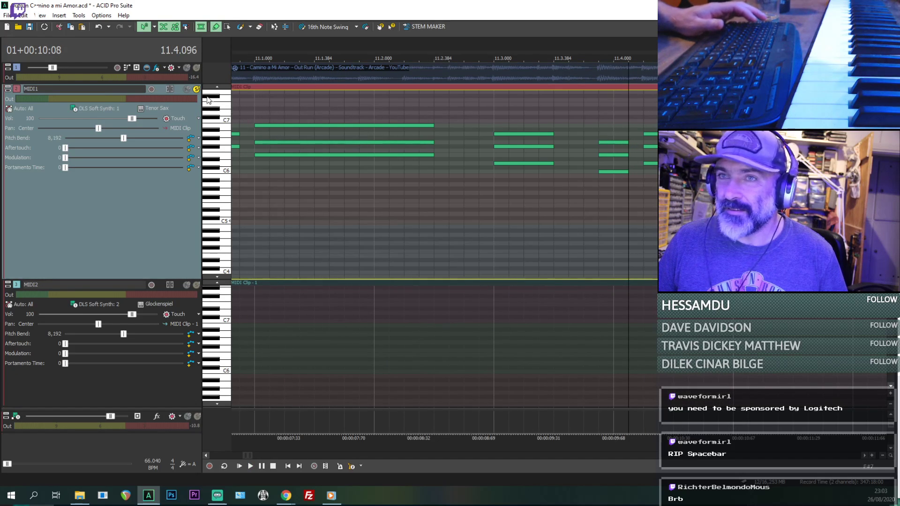
{"action": "left_click", "coordinate": [197, 90]}
- Add a short MIDI1 chord at 11.4.480 and another of C6, E6 and G6 at 12.1, and play them
{"action": "key", "text": "space"}
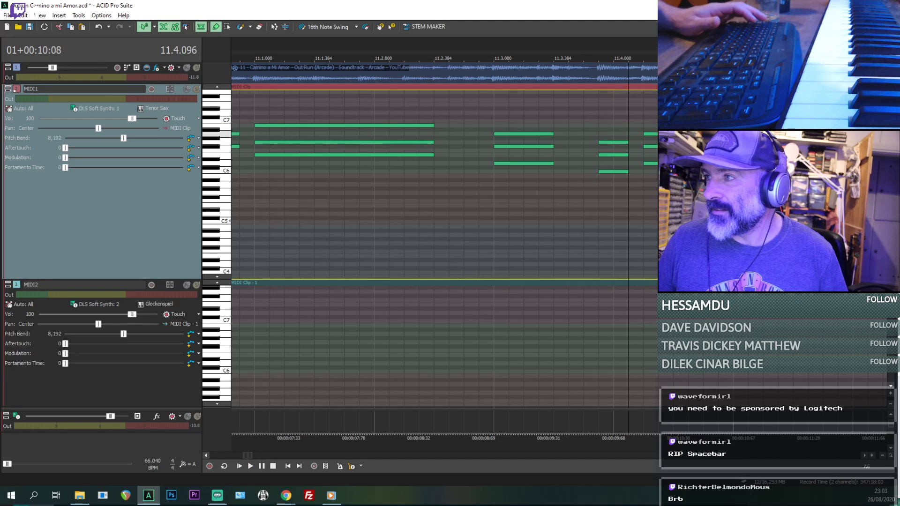
{"action": "key", "text": "space"}
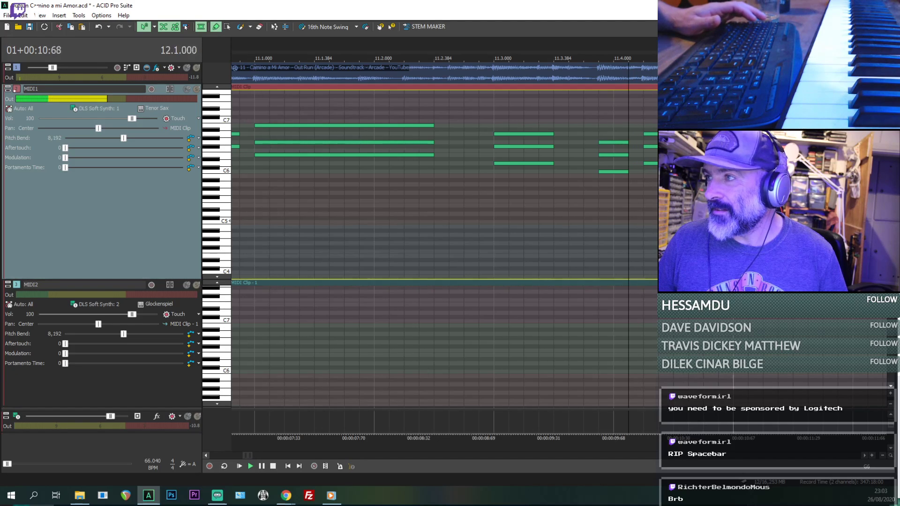
{"action": "scroll", "coordinate": [480, 142], "scroll_direction": "down", "scroll_amount": 3}
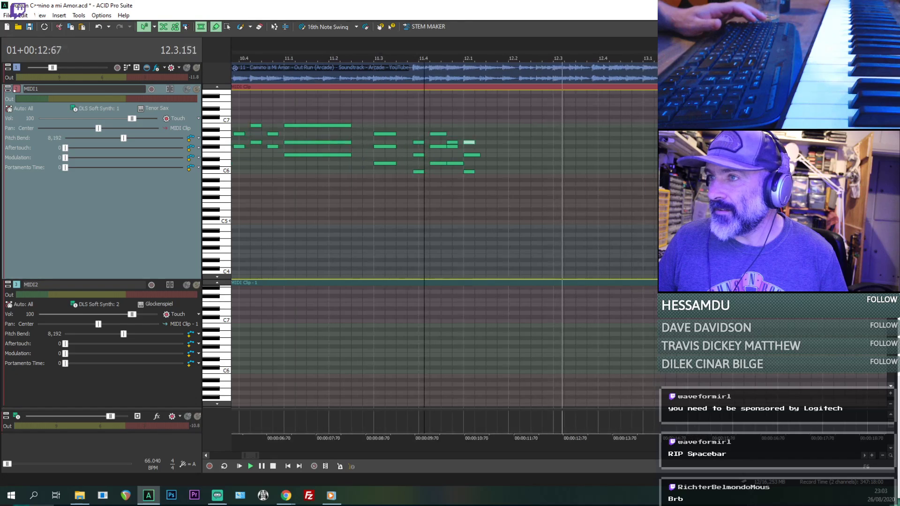
{"action": "key", "text": "space"}
{"action": "key", "text": "space"}
- Lengthen the three notes of the MIDI1 chord at 12.1 to about one and a half beats and play it
{"action": "left_click", "coordinate": [470, 173], "text": "shift"}
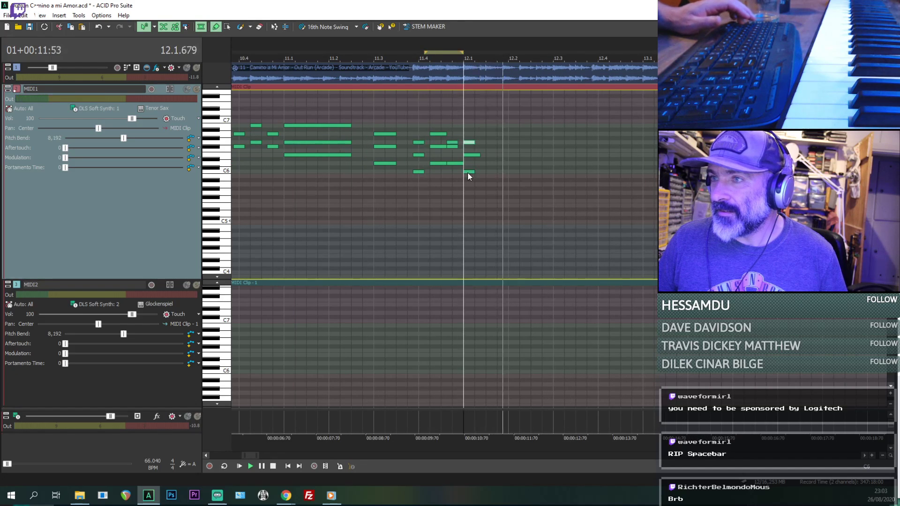
{"action": "left_click", "coordinate": [473, 155], "text": "shift"}
{"action": "key", "text": "space"}
{"action": "left_click_drag", "start_coordinate": [474, 140], "coordinate": [531, 140]}
{"action": "key", "text": "space"}
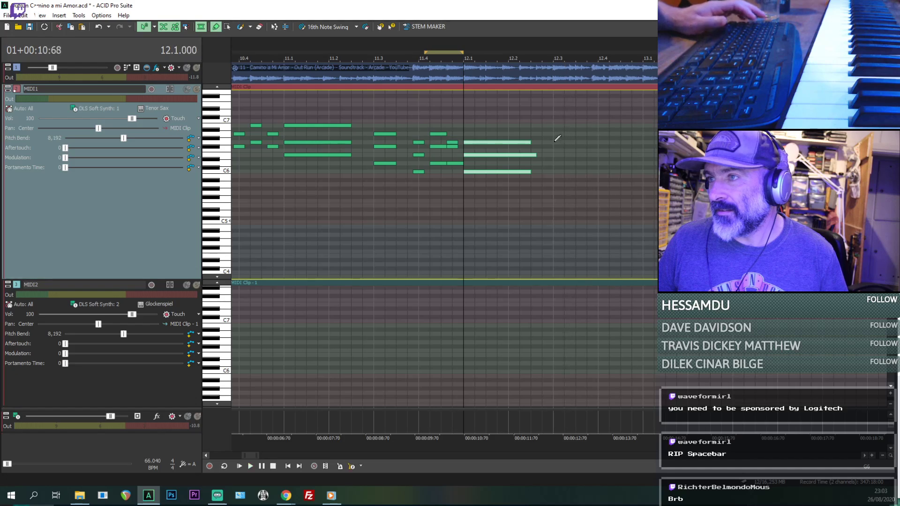
- Add a MIDI1 chord of D6, F#6 and A6 at 12.3 and play it against the audio
{"action": "mouse_move", "coordinate": [566, 168]}
{"action": "left_mouse_down"}
{"action": "mouse_move", "coordinate": [597, 163]}
{"action": "mouse_move", "coordinate": [563, 147]}
{"action": "mouse_move", "coordinate": [625, 143]}
{"action": "left_mouse_up"}
{"action": "left_click", "coordinate": [568, 150]}
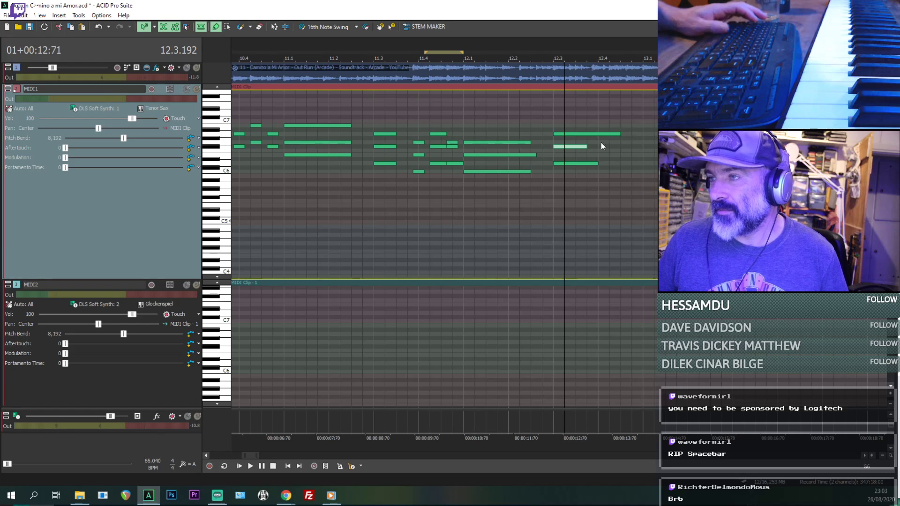
{"action": "key", "text": "space"}
- Shorten the A6 note of the MIDI1 chord at 12.3 to half a beat and play it
{"action": "key", "text": "space"}
{"action": "key", "text": "space"}
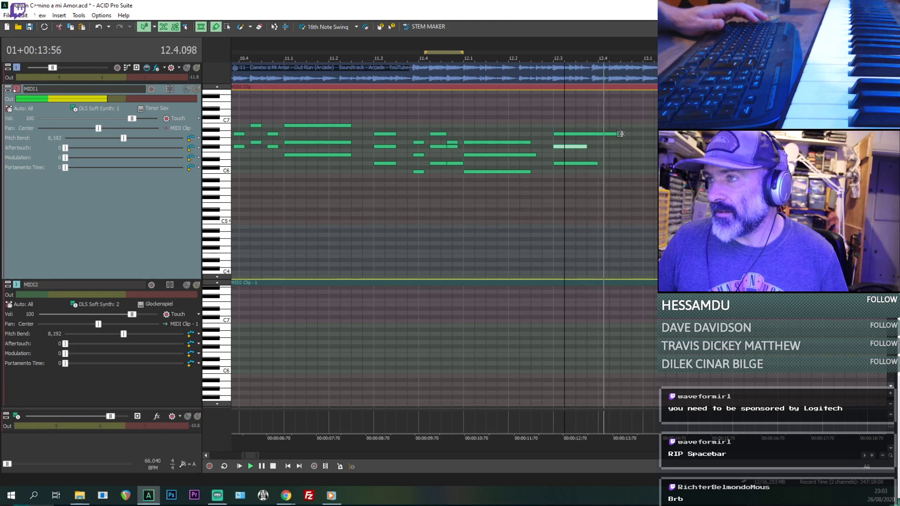
{"action": "key", "text": "space"}
{"action": "left_click_drag", "start_coordinate": [579, 135], "coordinate": [576, 135]}
- Shorten the D6 and F#6 notes of the MIDI1 chord at 12.3 to half a beat and play it
{"action": "key", "text": "space"}
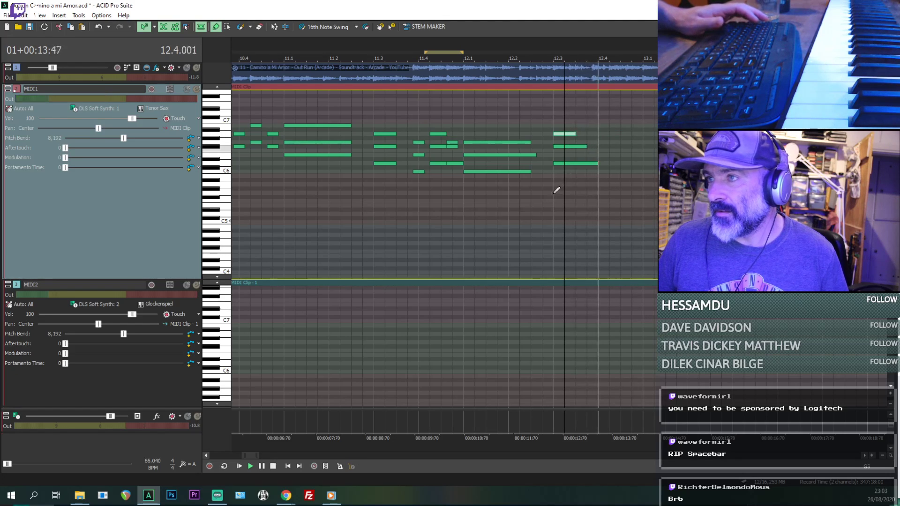
{"action": "key", "text": "space"}
{"action": "key", "text": "space"}
{"action": "left_click", "coordinate": [555, 195]}
{"action": "key", "text": "space"}
{"action": "key", "text": "space"}
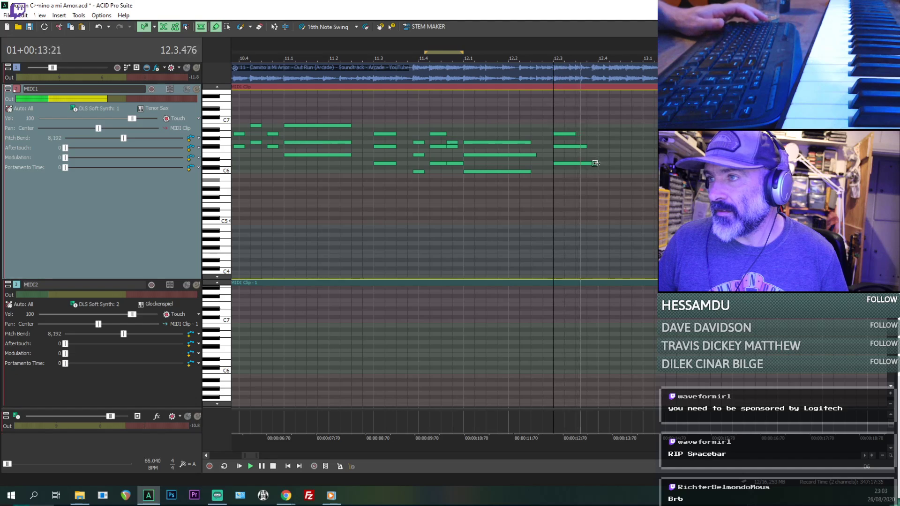
{"action": "left_click_drag", "start_coordinate": [597, 163], "coordinate": [576, 147]}
{"action": "key", "text": "space"}
{"action": "key", "text": "space"}
{"action": "key", "text": "space"}
{"action": "key", "text": "space"}
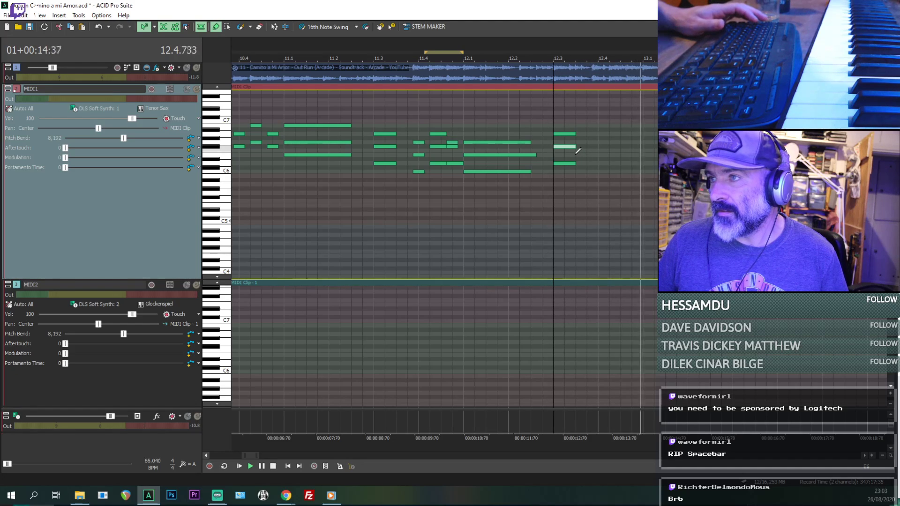
{"action": "key", "text": "space"}
{"action": "key", "text": "space"}
- Shorten all three notes of the MIDI1 chord at 12.3 to a quarter beat and play it
{"action": "key", "text": "space"}
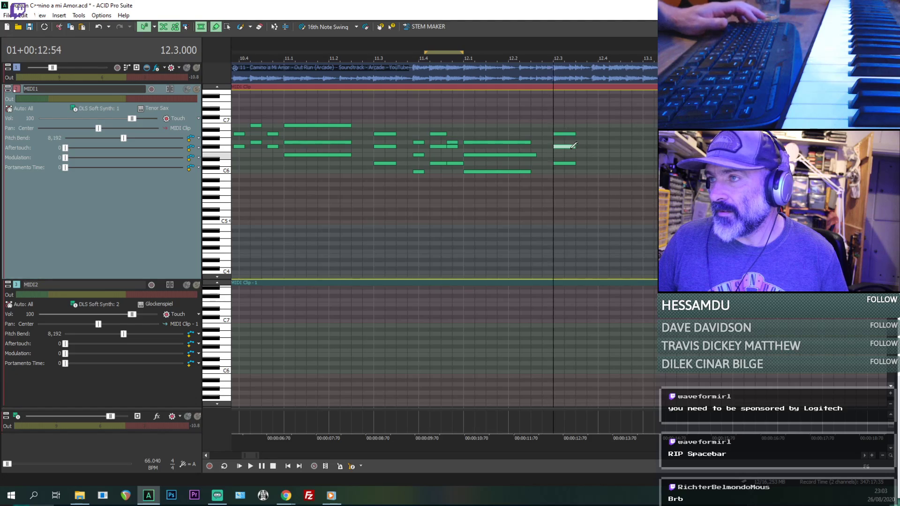
{"action": "key", "text": "space"}
{"action": "left_click_drag", "start_coordinate": [558, 147], "coordinate": [558, 134]}
{"action": "key", "text": "space"}
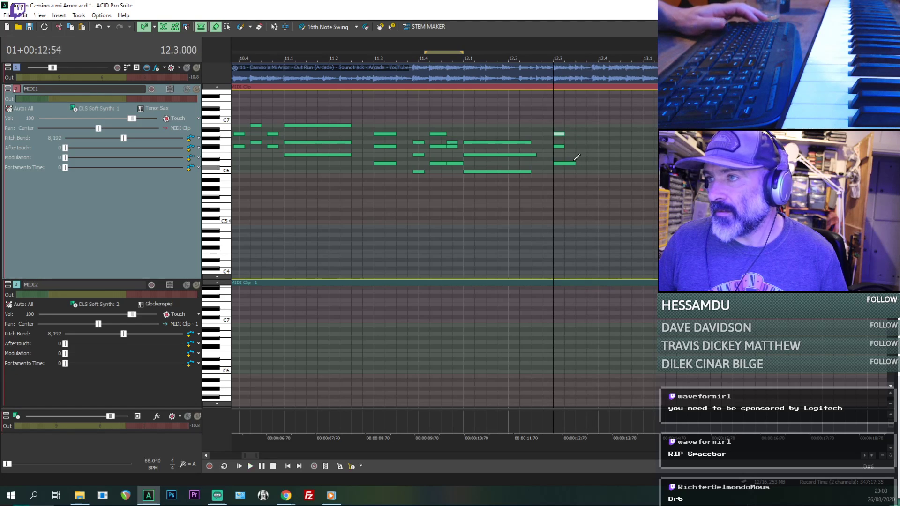
{"action": "key", "text": "space"}
{"action": "key", "text": "space"}
{"action": "key", "text": "space"}
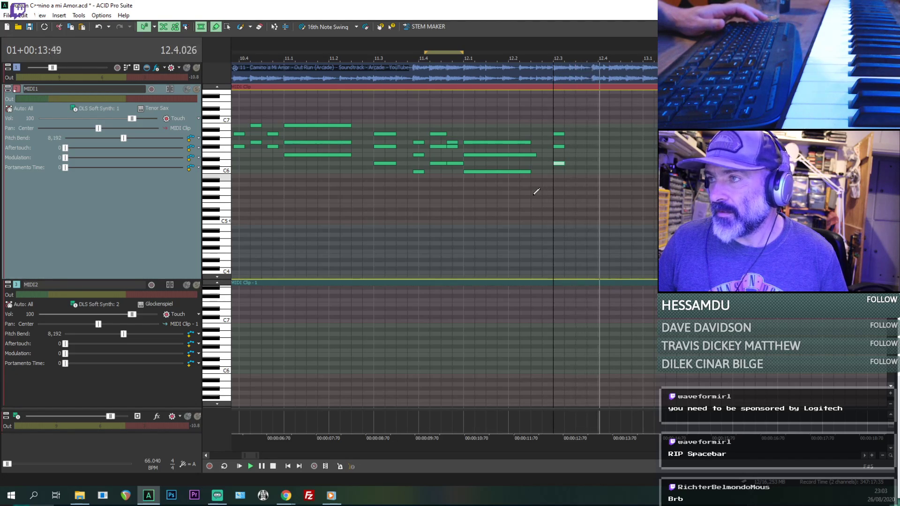
- Play the MIDI1 chords from 10.4 and again from 9.1 through bar 12 against the audio
{"action": "left_click", "coordinate": [239, 232]}
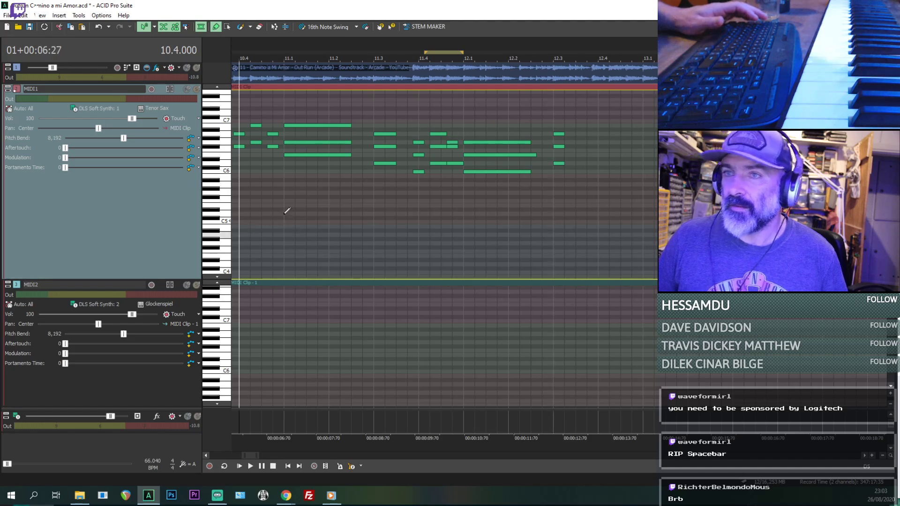
{"action": "scroll", "coordinate": [287, 213], "scroll_direction": "down", "scroll_amount": 2}
{"action": "key", "text": "space"}
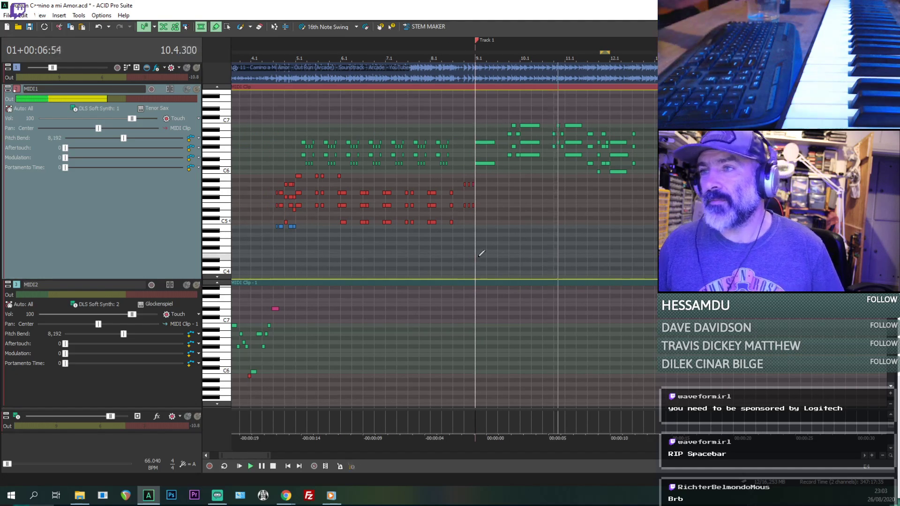
{"action": "key", "text": "space"}
{"action": "left_click", "coordinate": [478, 257]}
{"action": "key", "text": "space"}
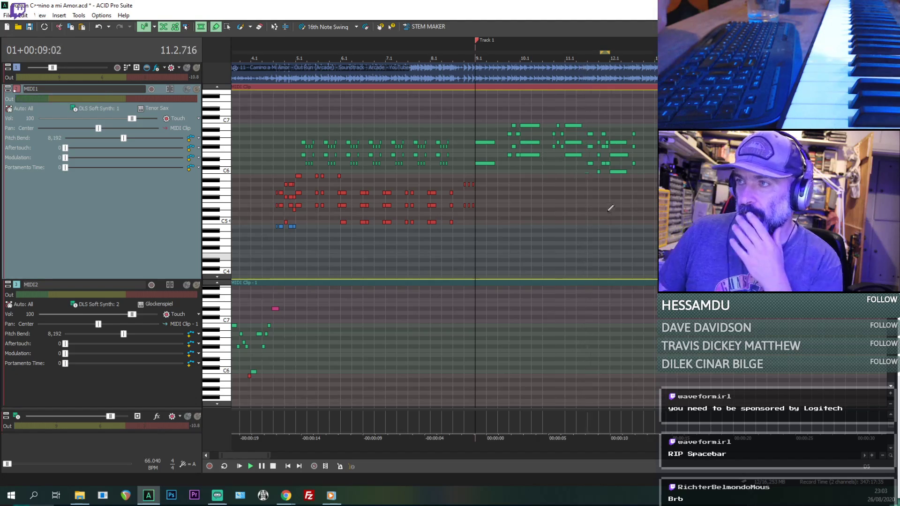
{"action": "scroll", "coordinate": [612, 207], "scroll_direction": "up", "scroll_amount": 1}
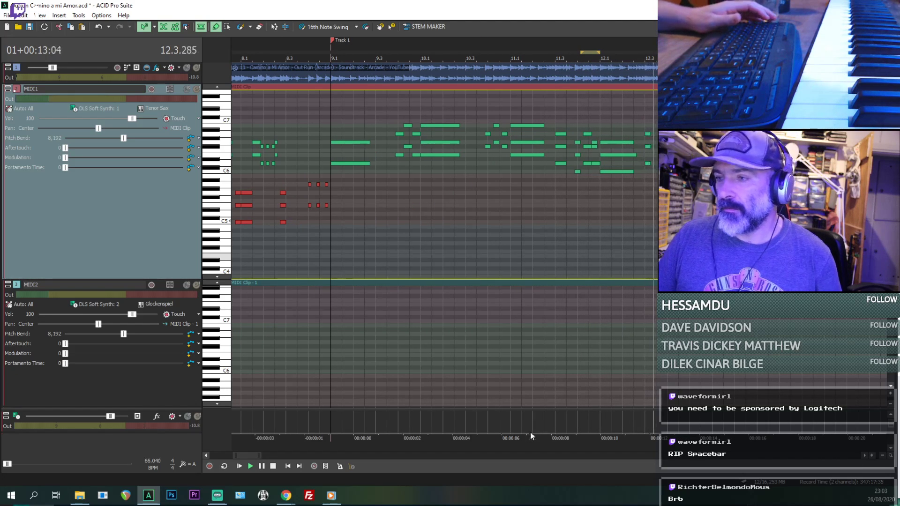
{"action": "key", "text": "space"}
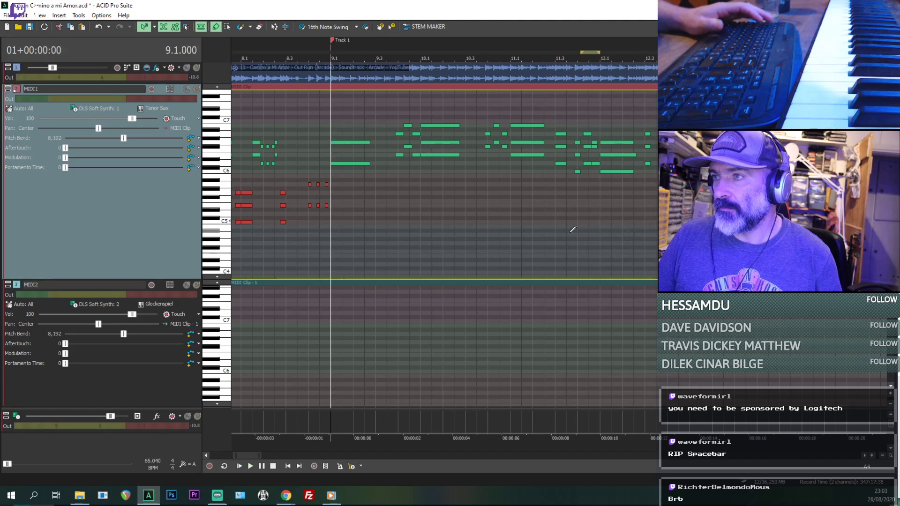
- Compare the MIDI1 chords just before 11.4 with the audio after 12.3 by playing both spots
{"action": "left_click", "coordinate": [570, 233]}
{"action": "scroll", "coordinate": [570, 235], "scroll_direction": "up", "scroll_amount": 4}
{"action": "scroll", "coordinate": [570, 235], "scroll_direction": "down", "scroll_amount": 3}
{"action": "key", "text": "space"}
{"action": "scroll", "coordinate": [569, 194], "scroll_direction": "up", "scroll_amount": 2}
{"action": "scroll", "coordinate": [572, 194], "scroll_direction": "down", "scroll_amount": 3}
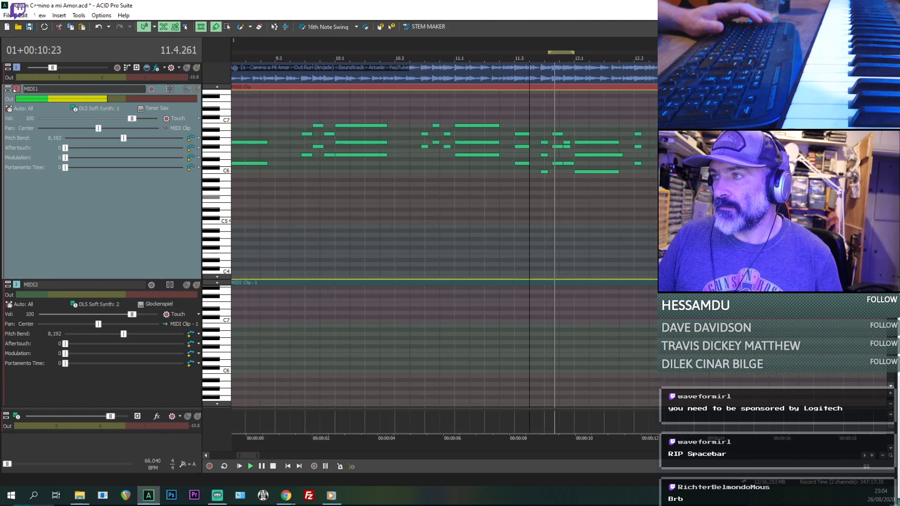
{"action": "left_click", "coordinate": [615, 199]}
{"action": "scroll", "coordinate": [615, 199], "scroll_direction": "up", "scroll_amount": 2}
{"action": "key", "text": "space"}
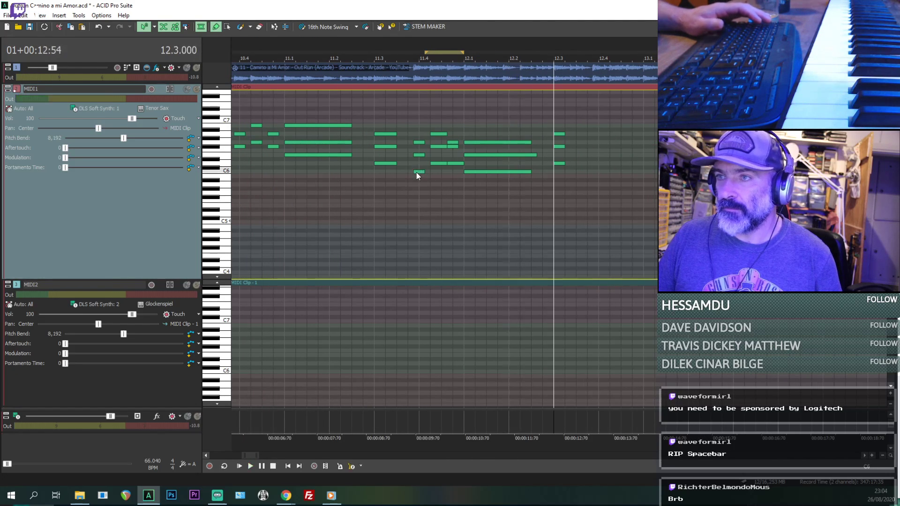
{"action": "left_click", "coordinate": [417, 172]}
{"action": "key", "text": "space"}
{"action": "key", "text": "space"}
{"action": "left_click", "coordinate": [415, 171]}
{"action": "key", "text": "space"}
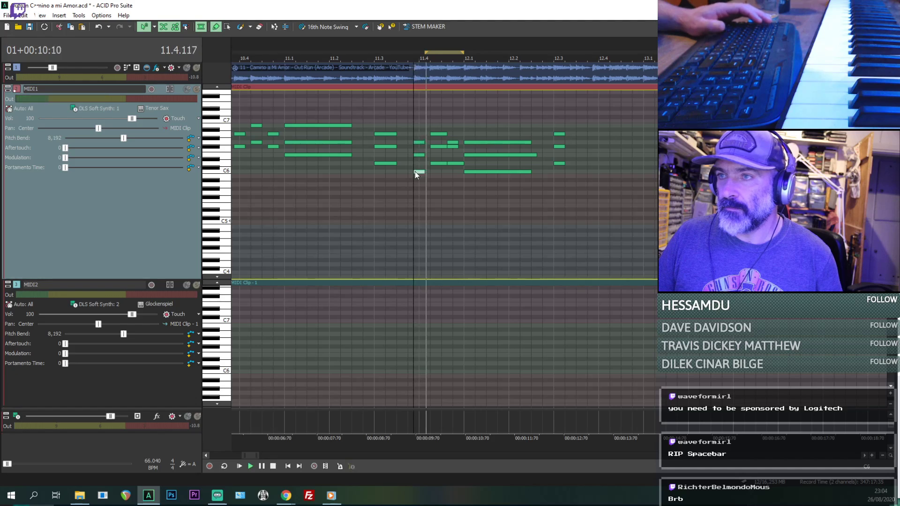
- Copy the short MIDI1 chords between 11.3.672 and 12.1, paste them at 12.3.672 and play the result
{"action": "key", "text": "space"}
{"action": "left_click", "coordinate": [455, 164], "text": "ctrl"}
{"action": "left_click", "coordinate": [439, 163], "text": "ctrl"}
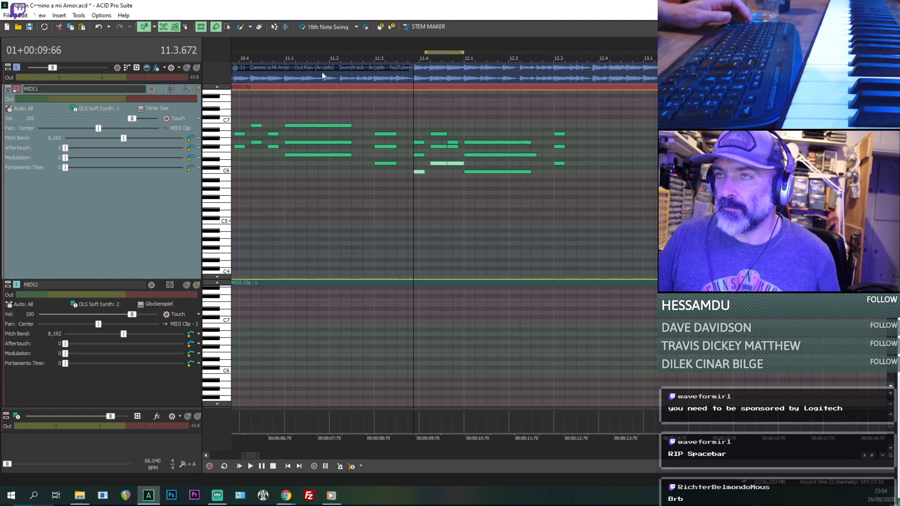
{"action": "left_click", "coordinate": [459, 192]}
{"action": "key", "text": "space"}
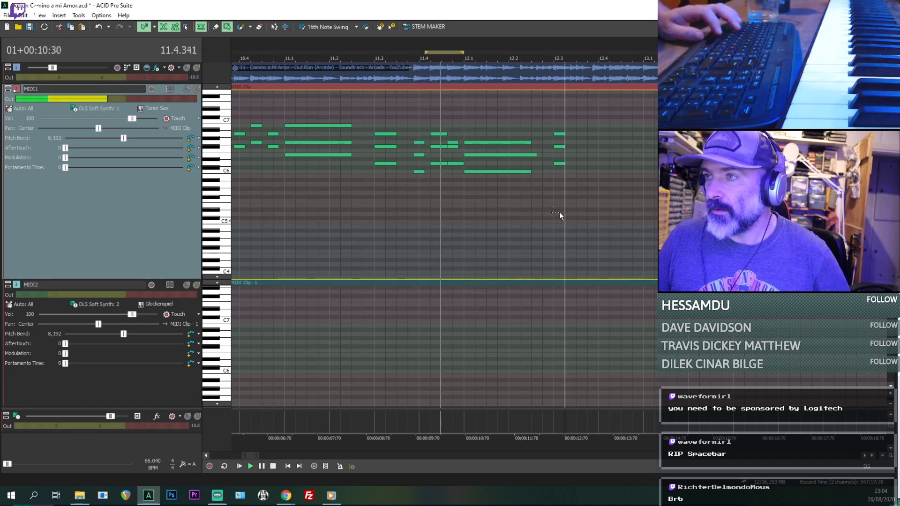
{"action": "key", "text": "space"}
{"action": "key", "text": "space"}
{"action": "scroll", "coordinate": [593, 200], "scroll_direction": "up", "scroll_amount": 1}
{"action": "key", "text": "space"}
{"action": "key", "text": "space"}
{"action": "scroll", "coordinate": [579, 192], "scroll_direction": "up", "scroll_amount": 1}
{"action": "key", "text": "space"}
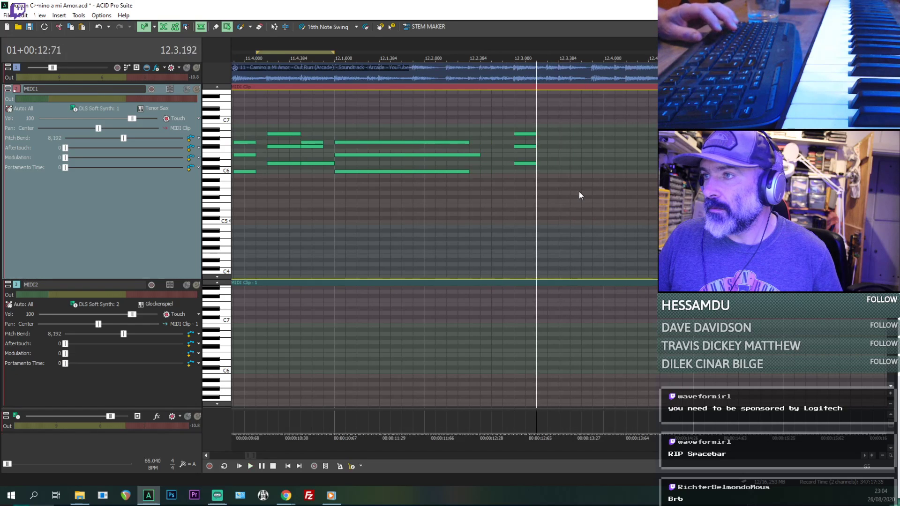
{"action": "key", "text": "space"}
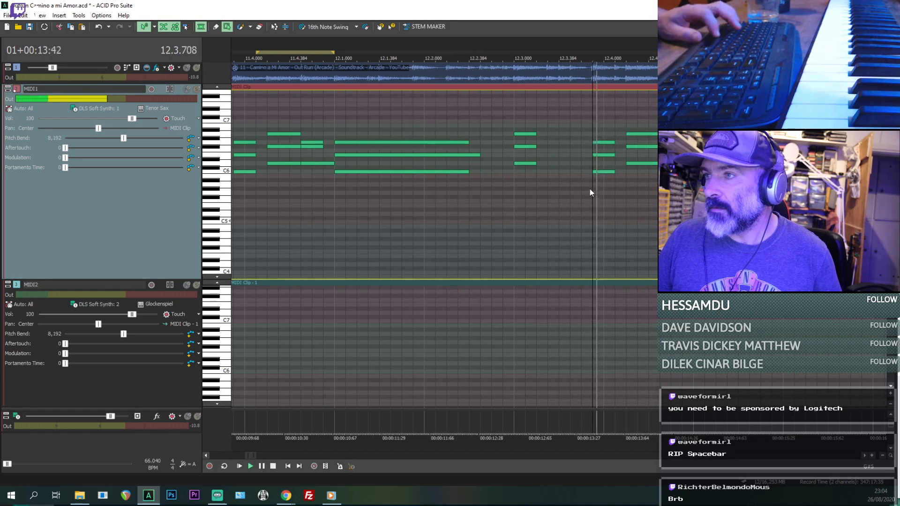
- Duplicate the MIDI1 notes of bars 9–12 to start at 13.1 and play them through to 17.1
{"action": "scroll", "coordinate": [604, 187], "scroll_direction": "down", "scroll_amount": 3}
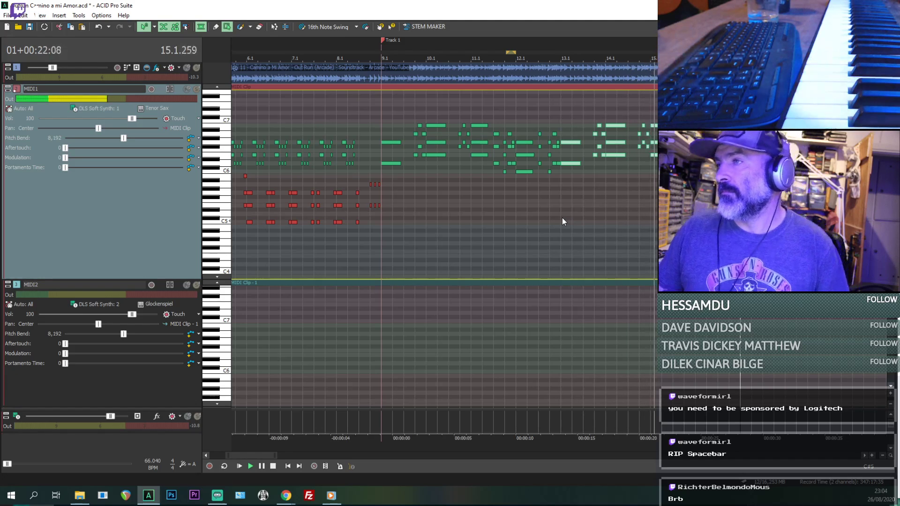
{"action": "left_click_drag", "start_coordinate": [384, 98], "coordinate": [393, 105]}
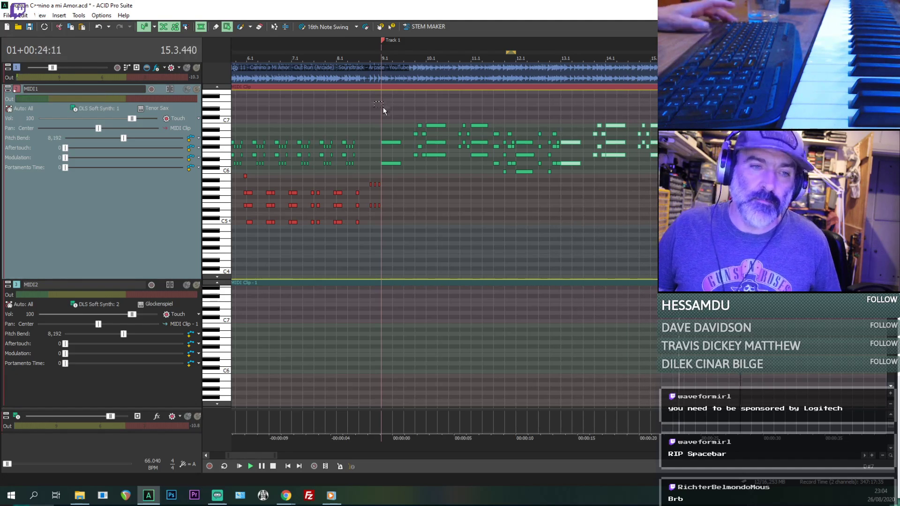
{"action": "scroll", "coordinate": [410, 103], "scroll_direction": "down", "scroll_amount": 1}
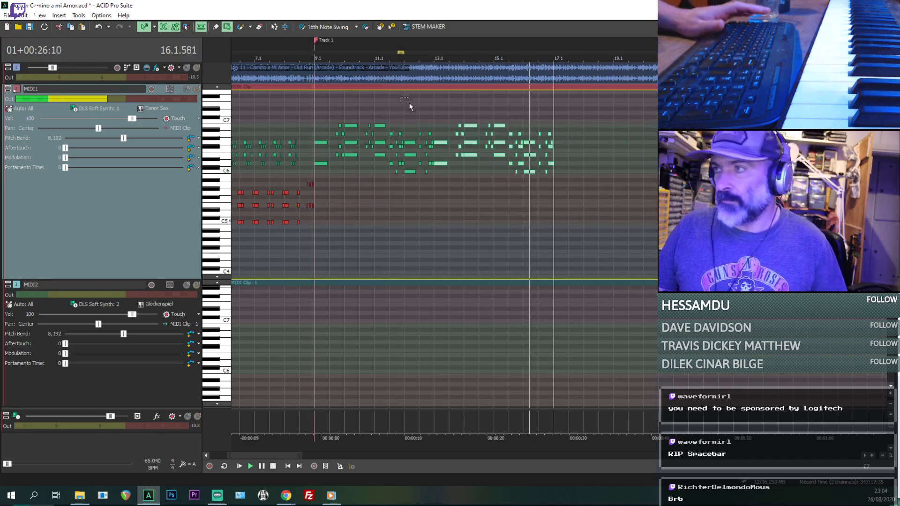
{"action": "scroll", "coordinate": [530, 162], "scroll_direction": "up", "scroll_amount": 4}
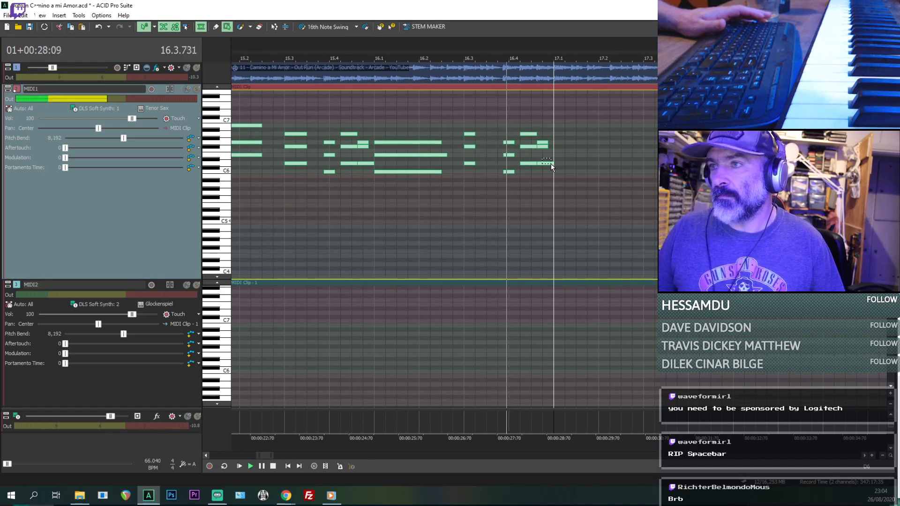
{"action": "key", "text": "space"}
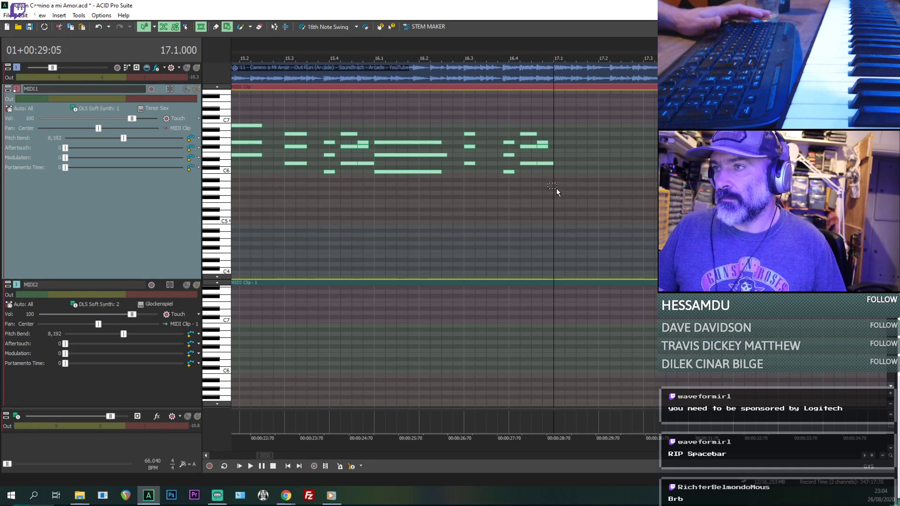
- Return to the Draw tool, try Soprano Sax as MIDI1's voice and play the chords from bar 10
{"action": "left_click", "coordinate": [216, 27]}
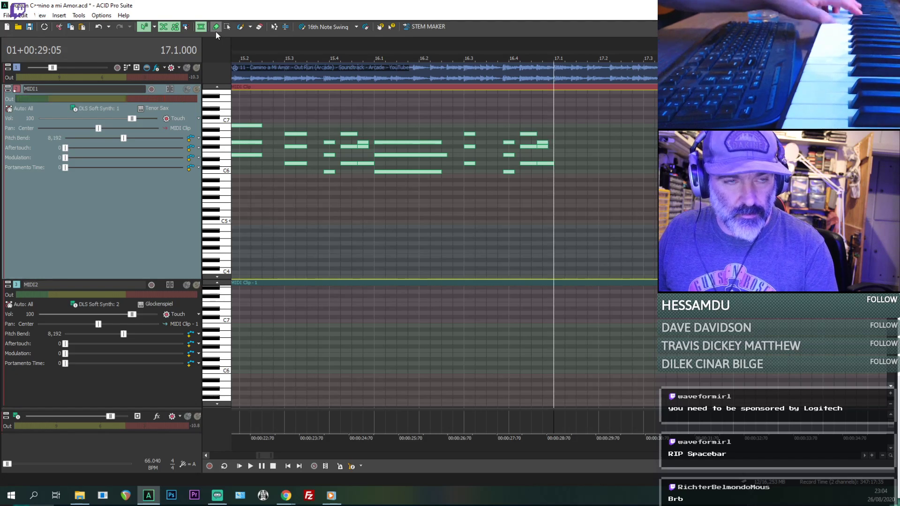
{"action": "left_click", "coordinate": [150, 109]}
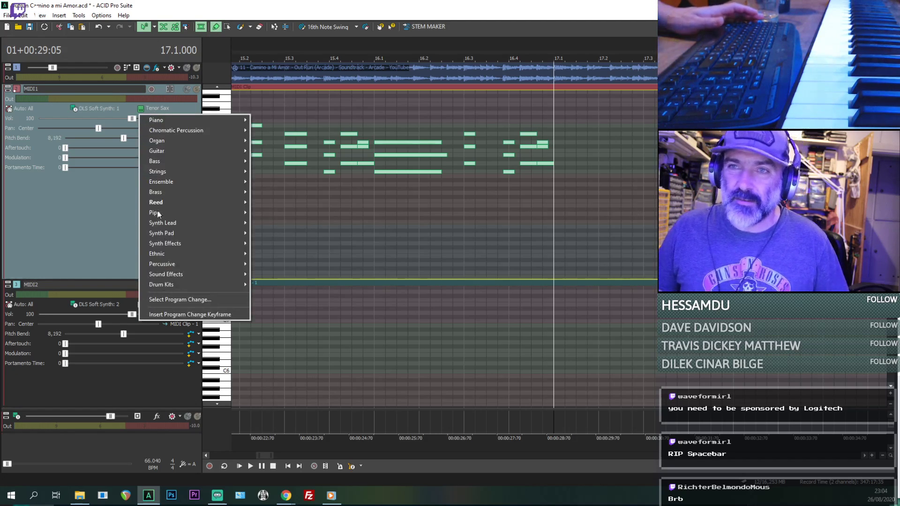
{"action": "mouse_move", "coordinate": [175, 205]}
{"action": "left_click", "coordinate": [274, 204]}
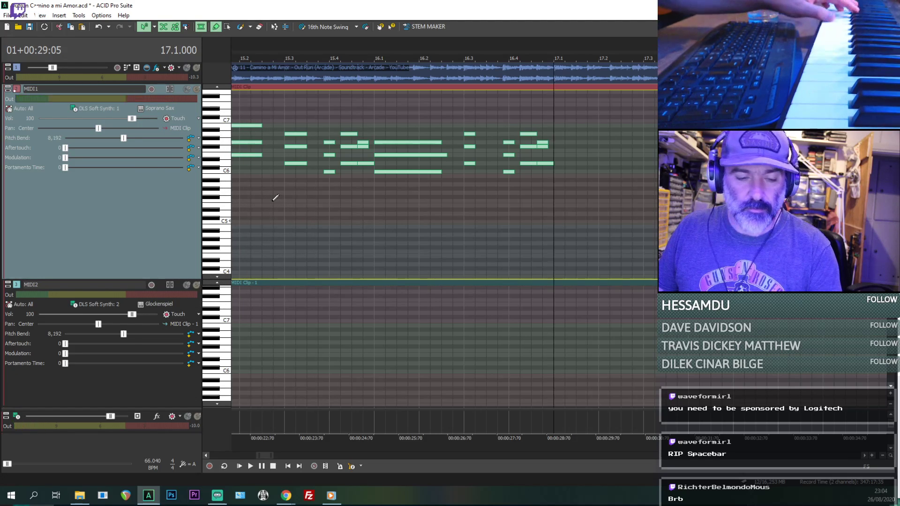
{"action": "scroll", "coordinate": [311, 216], "scroll_direction": "down", "scroll_amount": 6}
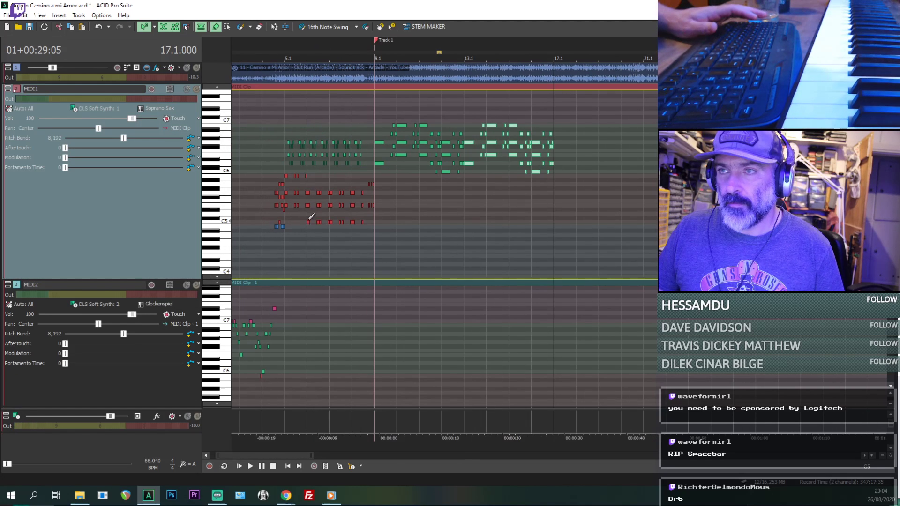
{"action": "left_click", "coordinate": [402, 223]}
{"action": "key", "text": "space"}
{"action": "scroll", "coordinate": [402, 223], "scroll_direction": "up", "scroll_amount": 3}
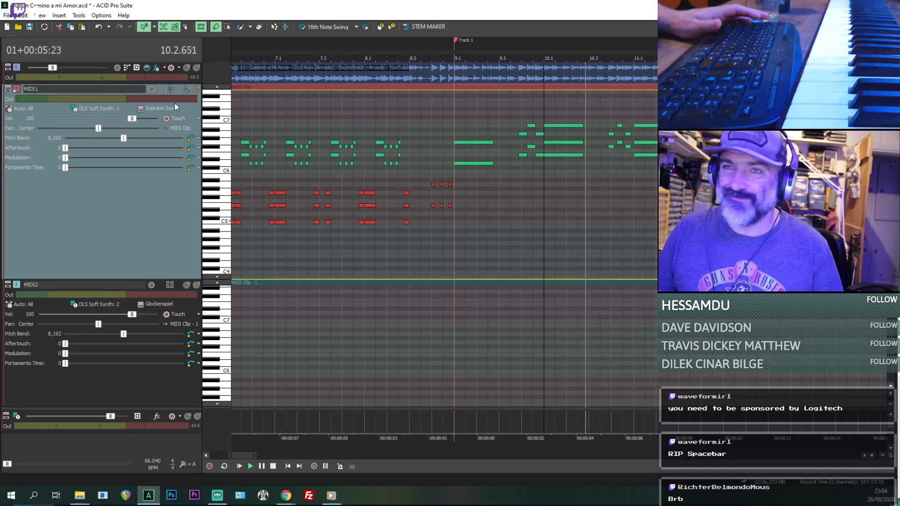
- Set MIDI1's voice to English Horn and listen to the chords through bar 13
{"action": "left_click", "coordinate": [156, 108]}
{"action": "mouse_move", "coordinate": [165, 202]}
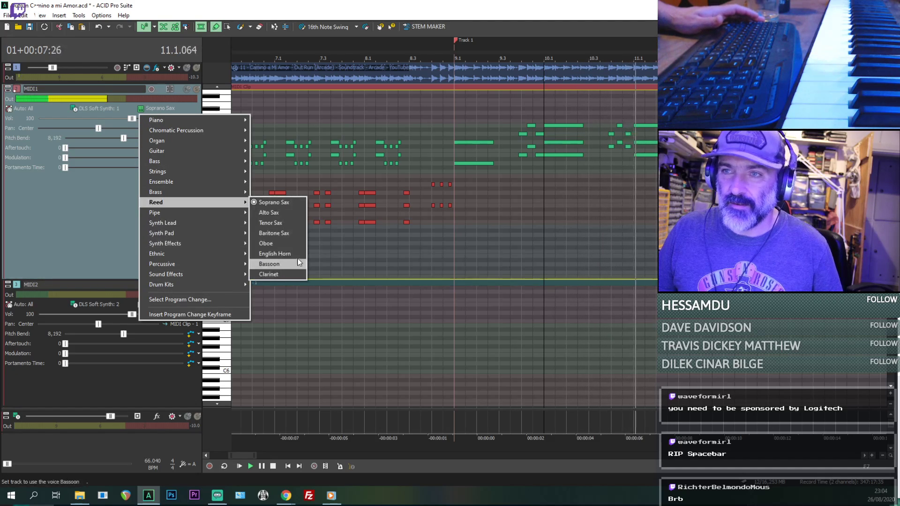
{"action": "left_click", "coordinate": [295, 254]}
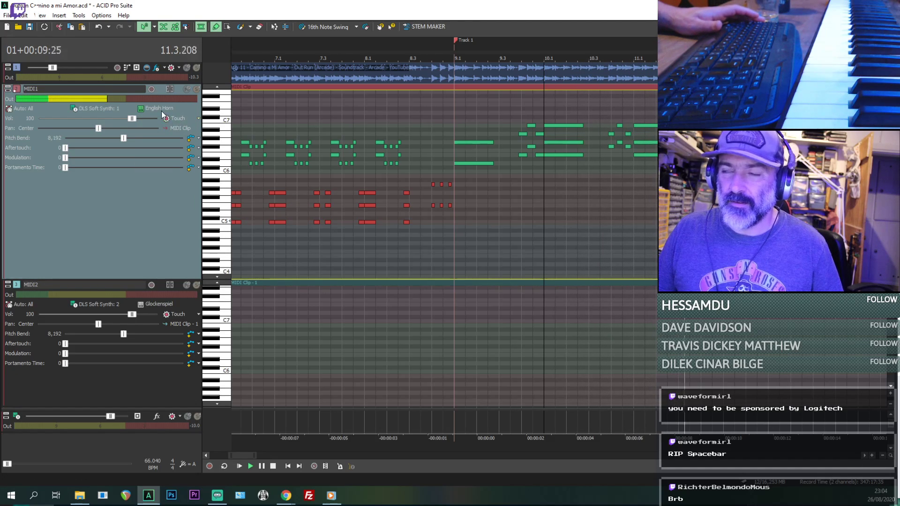
{"action": "scroll", "coordinate": [651, 192], "scroll_direction": "down", "scroll_amount": 3}
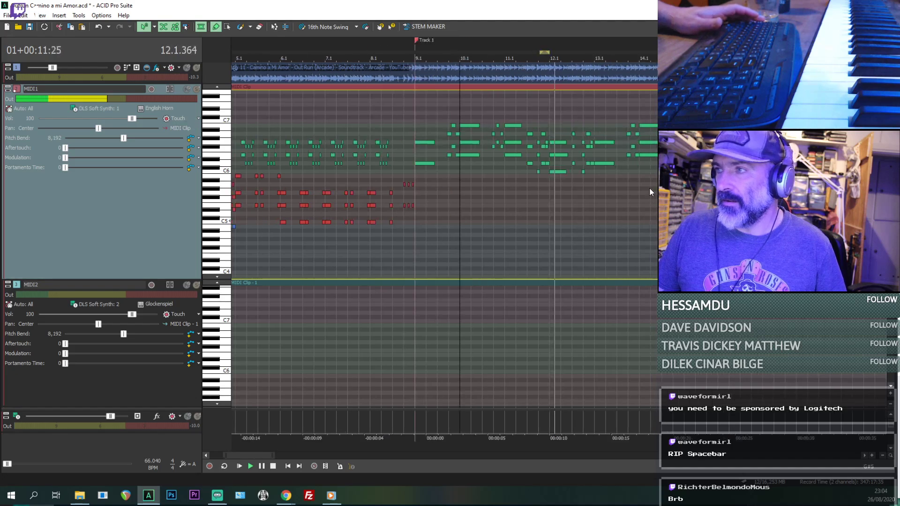
{"action": "scroll", "coordinate": [653, 193], "scroll_direction": "up", "scroll_amount": 1}
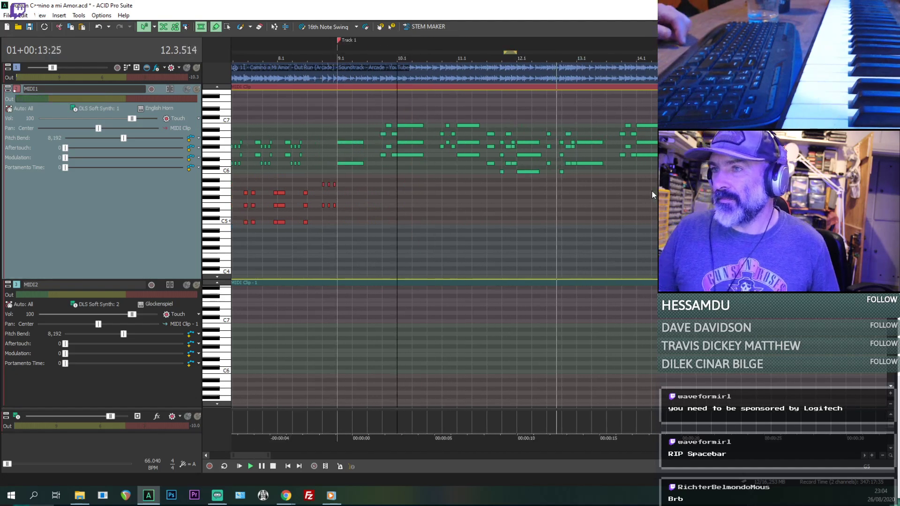
{"action": "scroll", "coordinate": [619, 199], "scroll_direction": "up", "scroll_amount": 1}
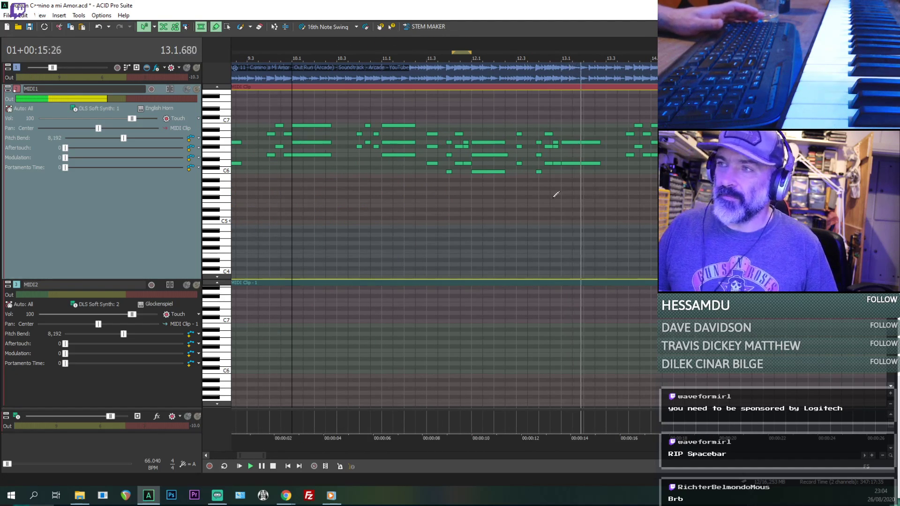
{"action": "key", "text": "space"}
- Show the DLS Soft Synth bus, open its effects chain and add the kHs Distortion plug-in
{"action": "scroll", "coordinate": [556, 194], "scroll_direction": "down", "scroll_amount": 3}
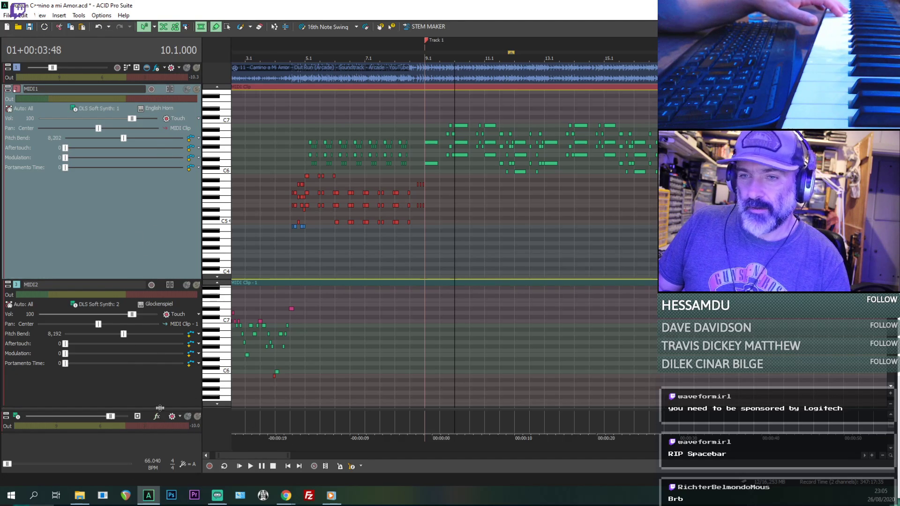
{"action": "left_click_drag", "start_coordinate": [160, 407], "coordinate": [155, 381]}
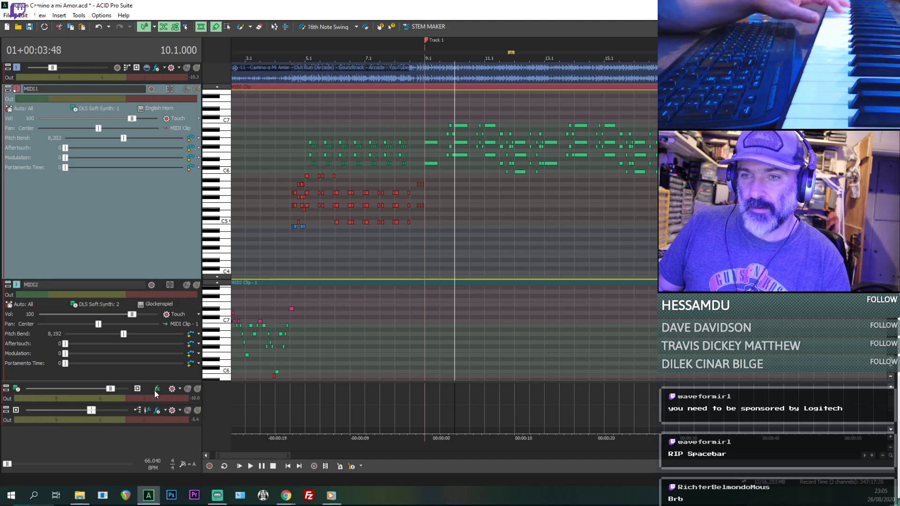
{"action": "left_click", "coordinate": [157, 390]}
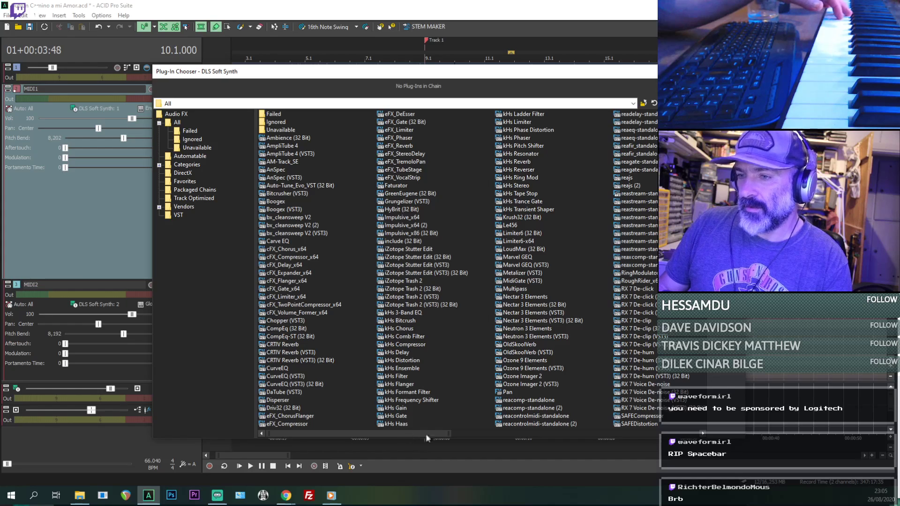
{"action": "left_click_drag", "start_coordinate": [426, 435], "coordinate": [694, 430]}
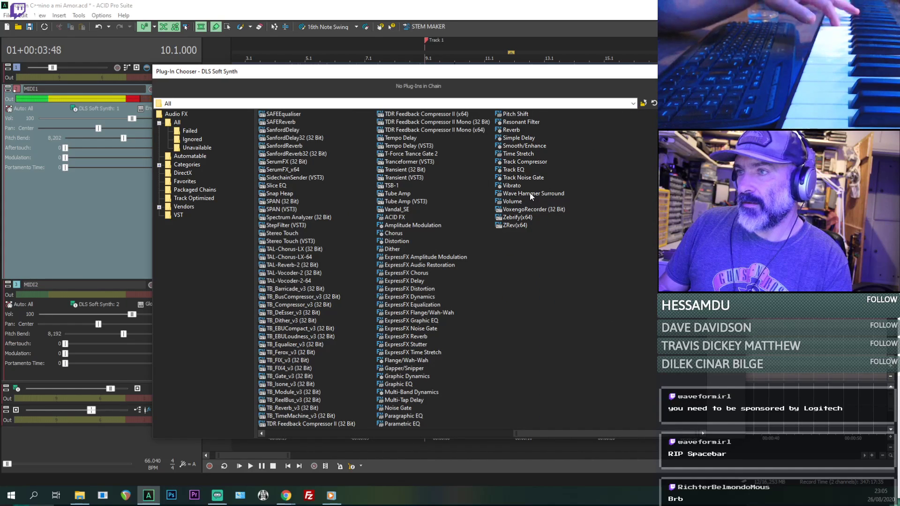
{"action": "left_click", "coordinate": [520, 138]}
{"action": "left_click", "coordinate": [515, 130], "text": "ctrl"}
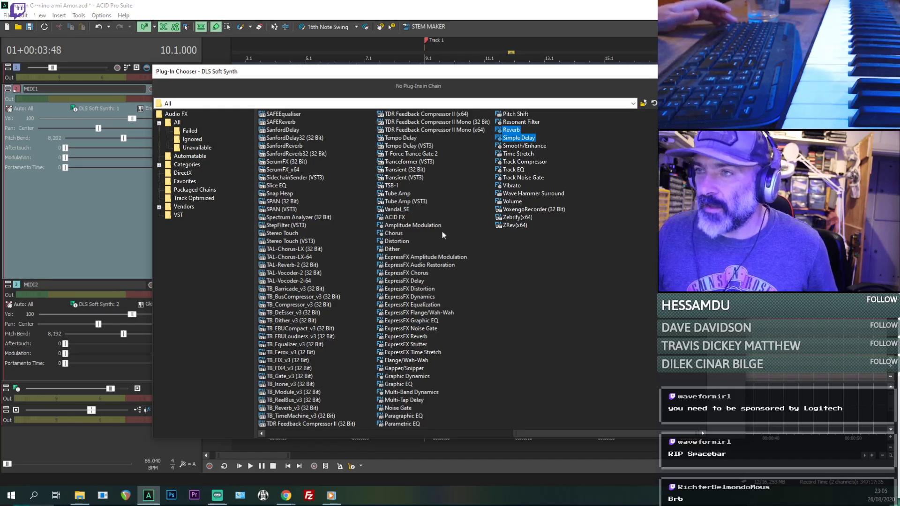
{"action": "left_click_drag", "start_coordinate": [533, 433], "coordinate": [261, 441]}
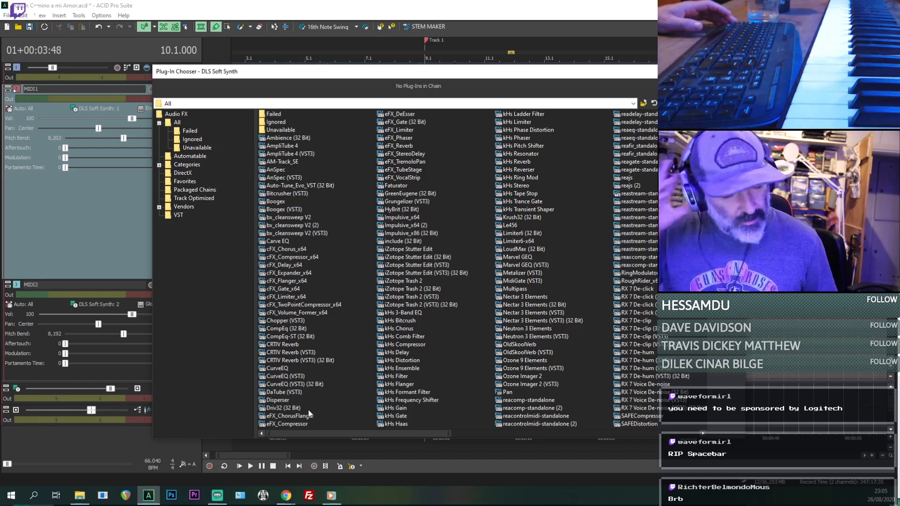
{"action": "left_click_drag", "start_coordinate": [353, 432], "coordinate": [406, 428]}
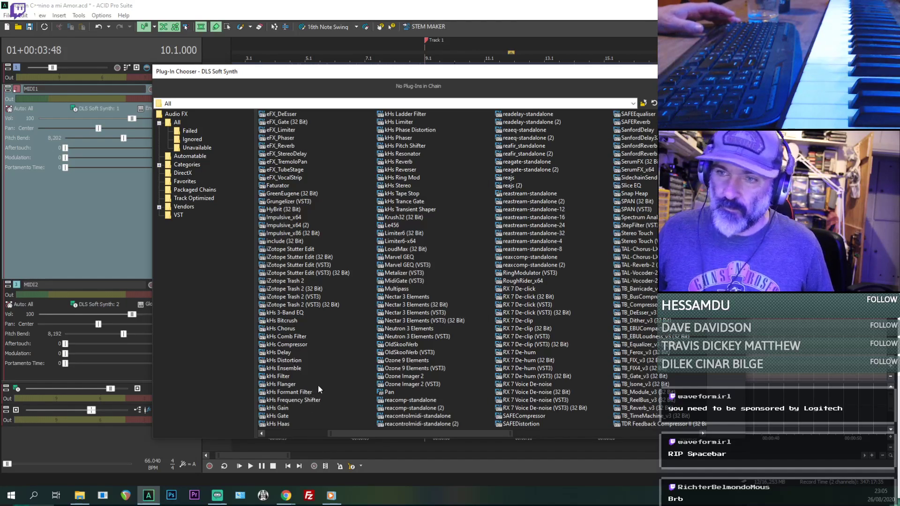
{"action": "left_click", "coordinate": [287, 360]}
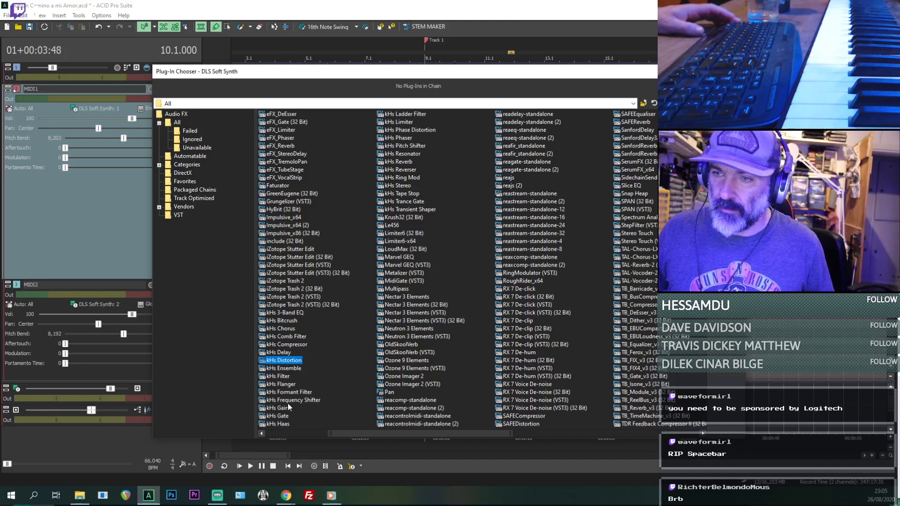
{"action": "double_click", "coordinate": [281, 361]}
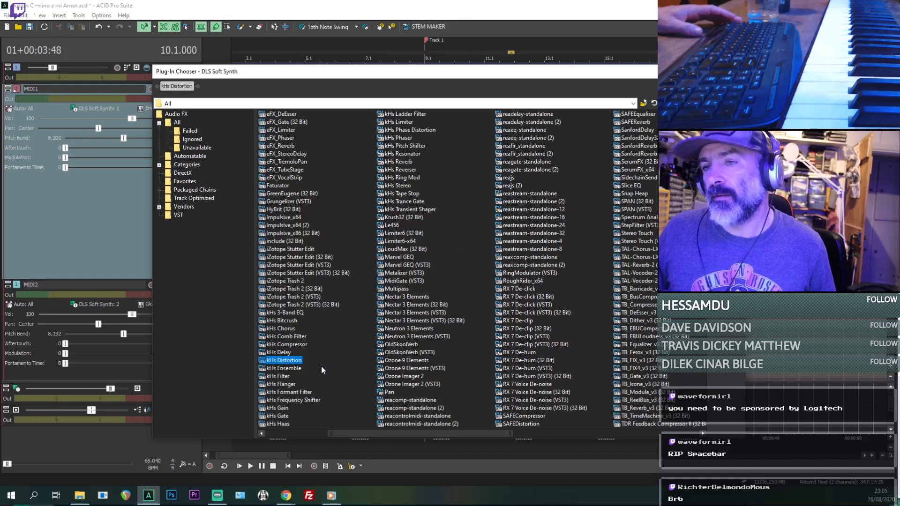
- Add kHs Chorus after kHs Distortion in the DLS Soft Synth effects chain
{"action": "left_click", "coordinate": [283, 393]}
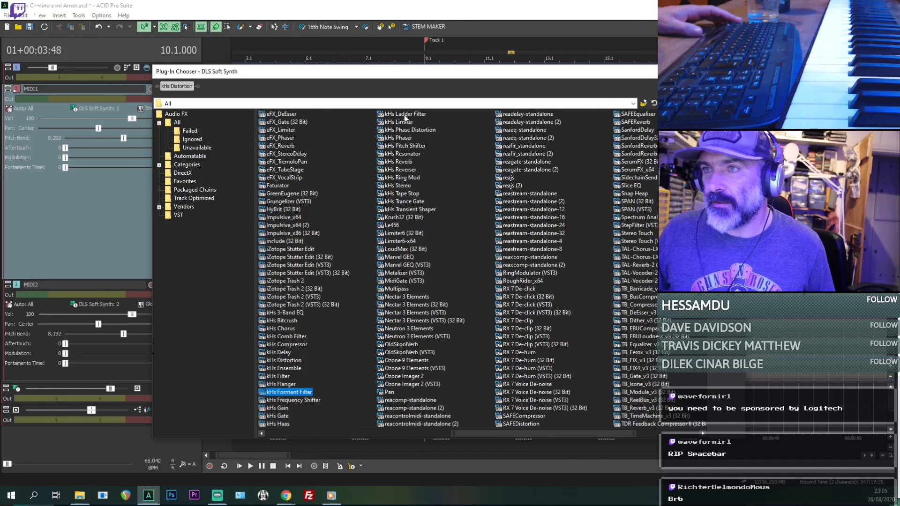
{"action": "scroll", "coordinate": [289, 367], "scroll_direction": "down", "scroll_amount": 3}
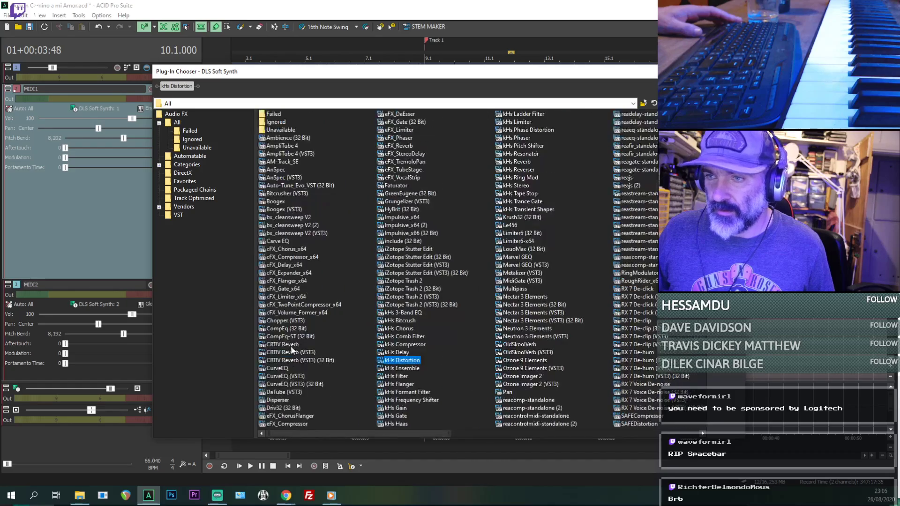
{"action": "scroll", "coordinate": [299, 355], "scroll_direction": "up", "scroll_amount": 6}
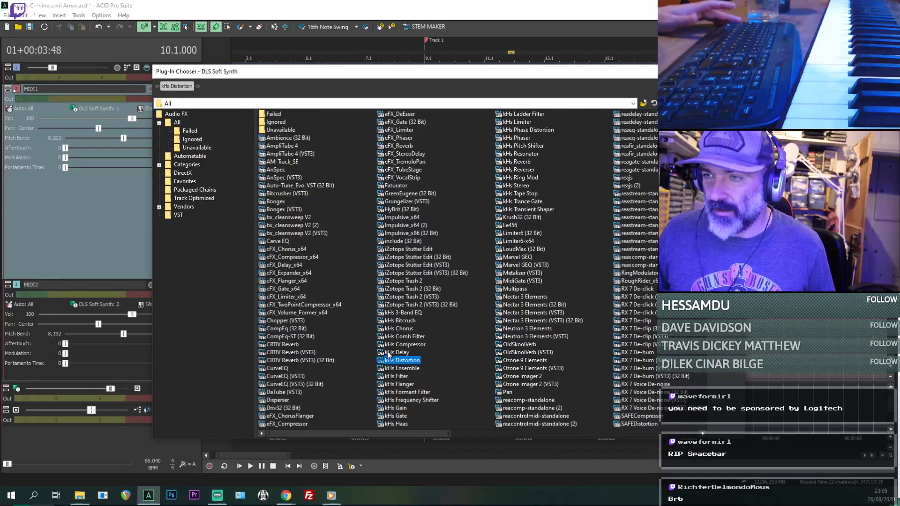
{"action": "left_click", "coordinate": [399, 329]}
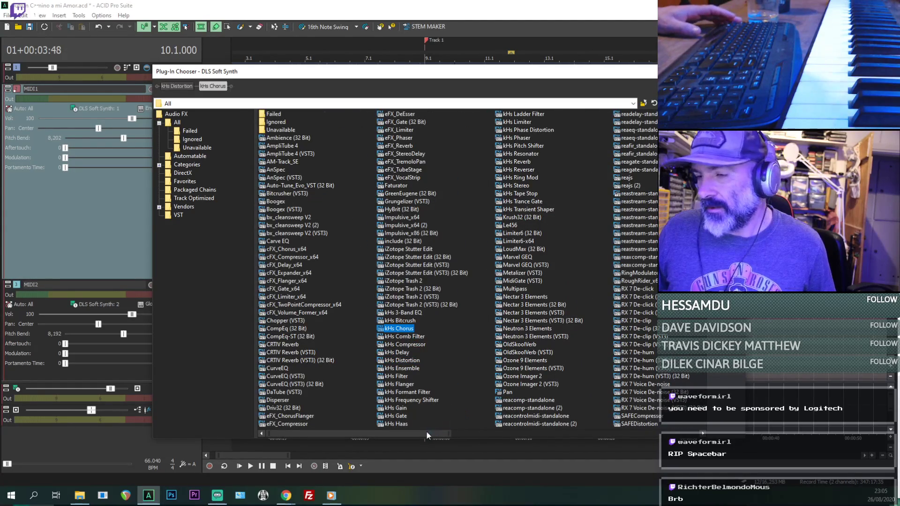
- Add Reverb and Simple Delay after kHs Chorus and confirm the DLS Soft Synth effects chain
{"action": "left_click_drag", "start_coordinate": [425, 433], "coordinate": [634, 417]}
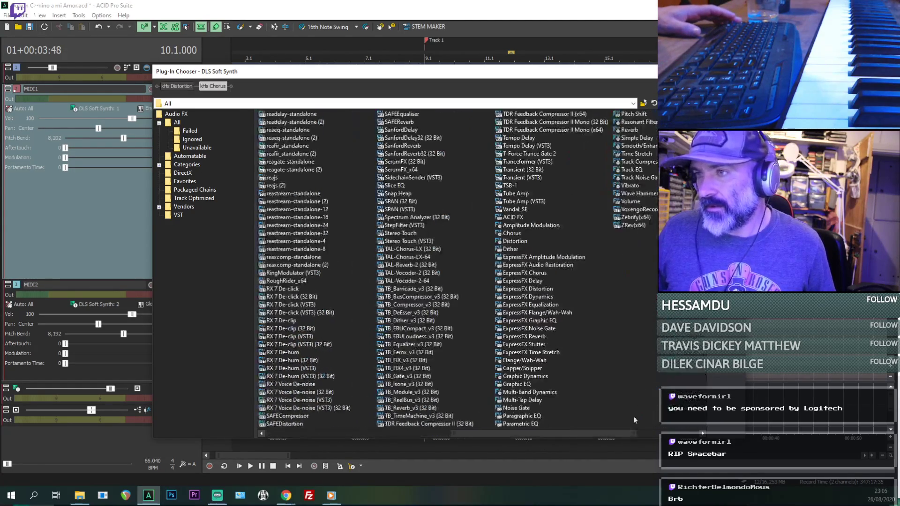
{"action": "left_click", "coordinate": [634, 138]}
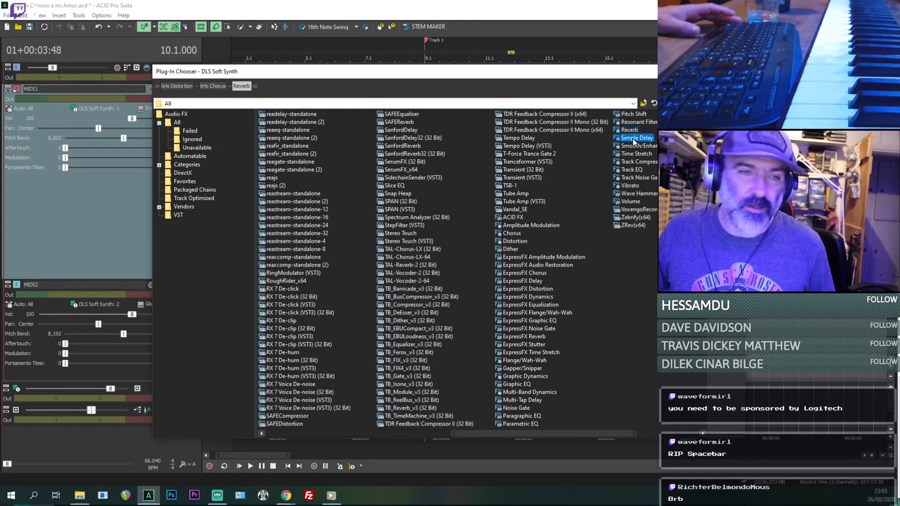
{"action": "double_click", "coordinate": [632, 138]}
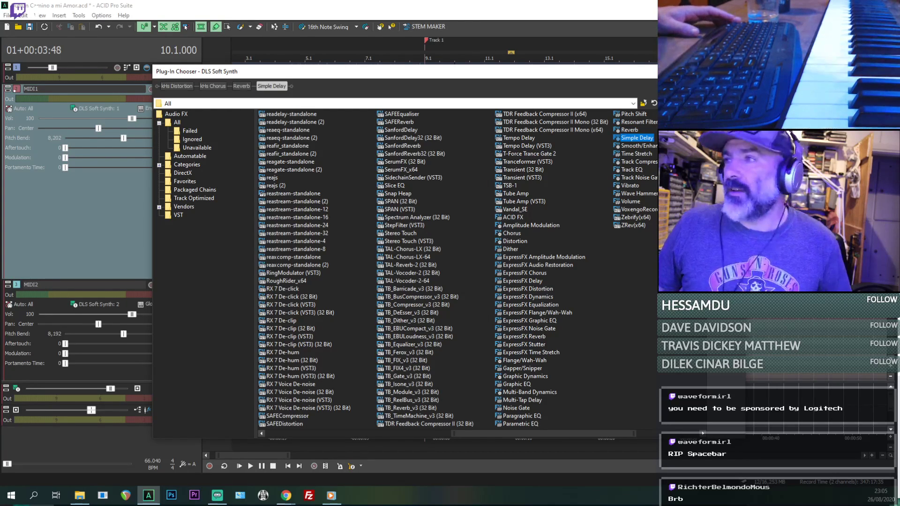
{"action": "left_click", "coordinate": [725, 86]}
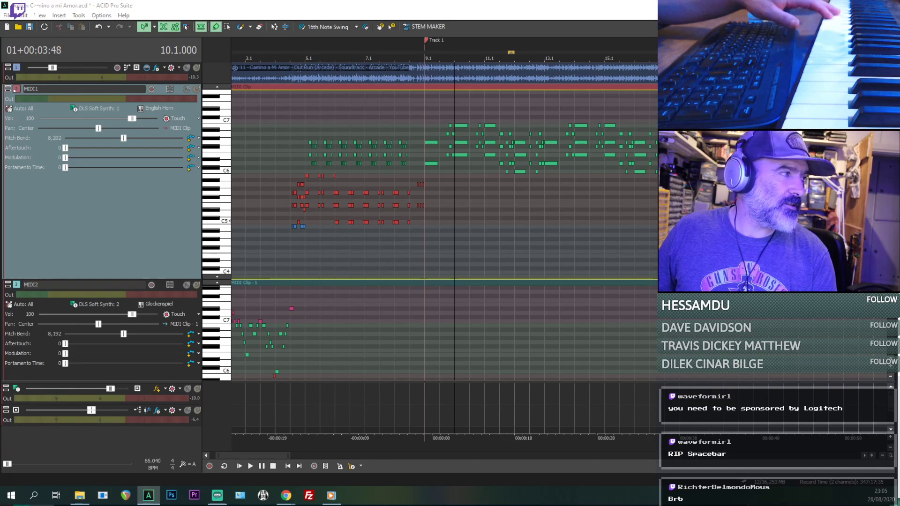
- Bypass kHs Distortion, kHs Chorus and Reverb on the DLS Soft Synth bus and place the playback position at 8.4.672
{"action": "left_click_drag", "start_coordinate": [0, 89], "coordinate": [491, 56]}
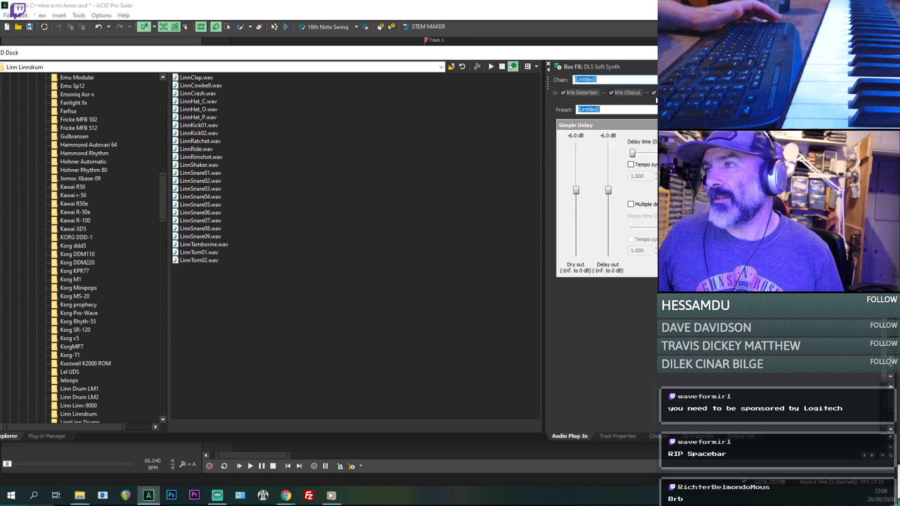
{"action": "left_click", "coordinate": [628, 93]}
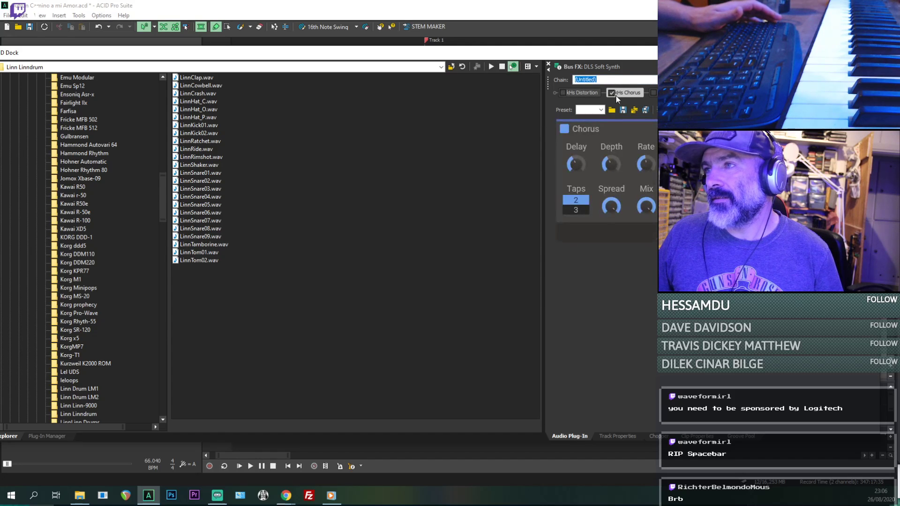
{"action": "left_click", "coordinate": [611, 95]}
{"action": "left_click", "coordinate": [553, 14]}
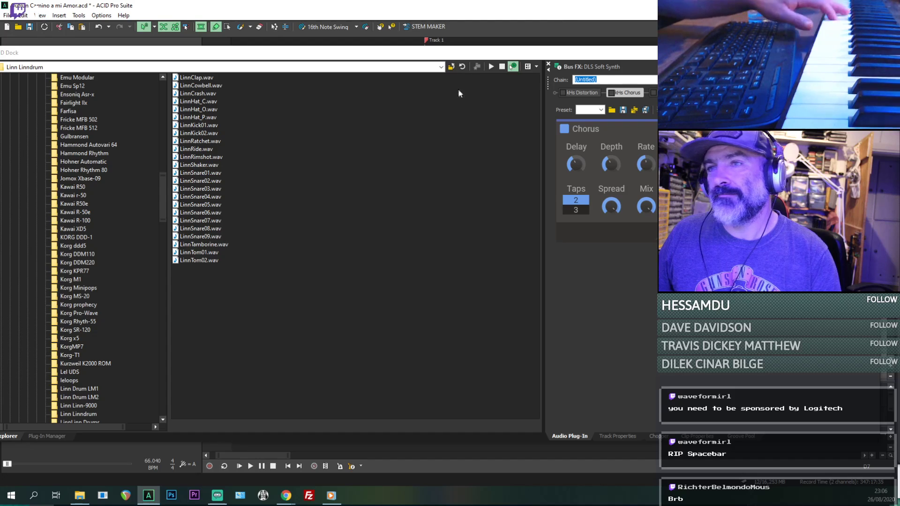
{"action": "left_click", "coordinate": [871, 53]}
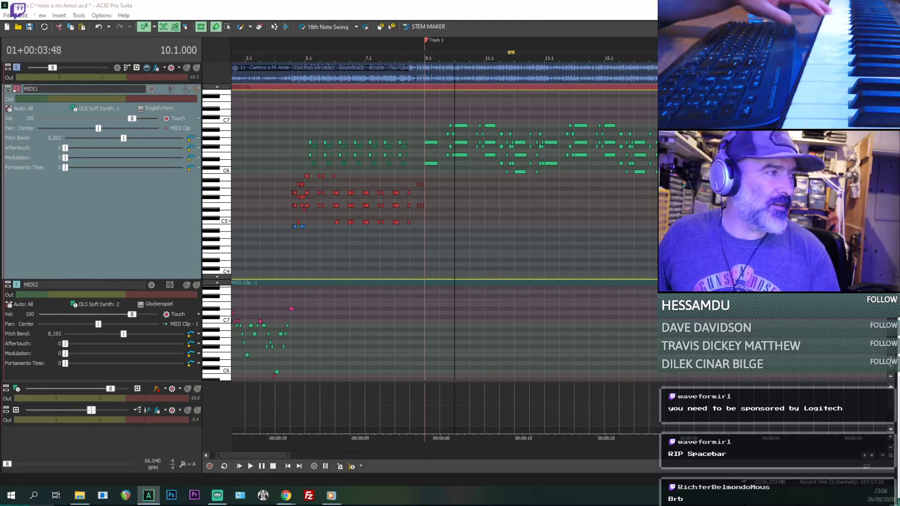
{"action": "left_click", "coordinate": [410, 185]}
{"action": "key", "text": "space"}
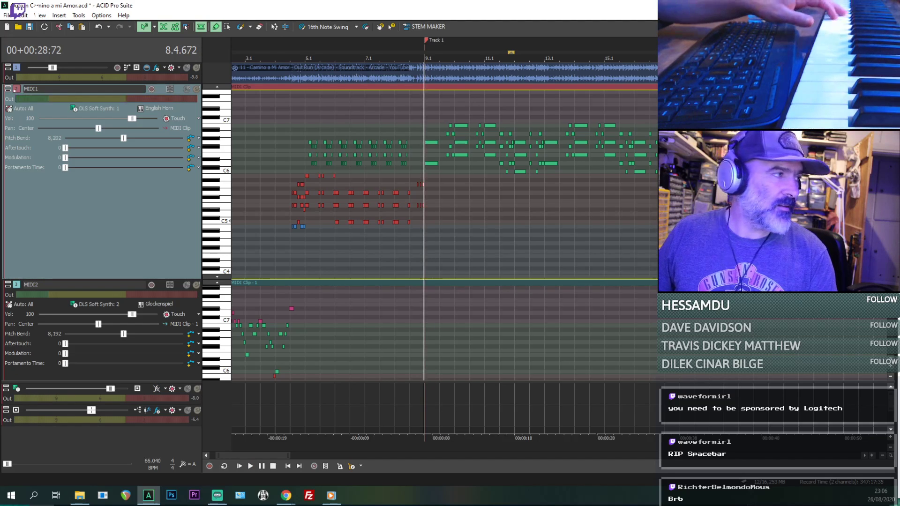
- Re-enable kHs Chorus and kHs Distortion on the DLS Soft Synth bus, play the result and clear the effects window away
{"action": "left_click_drag", "start_coordinate": [0, 146], "coordinate": [550, 38]}
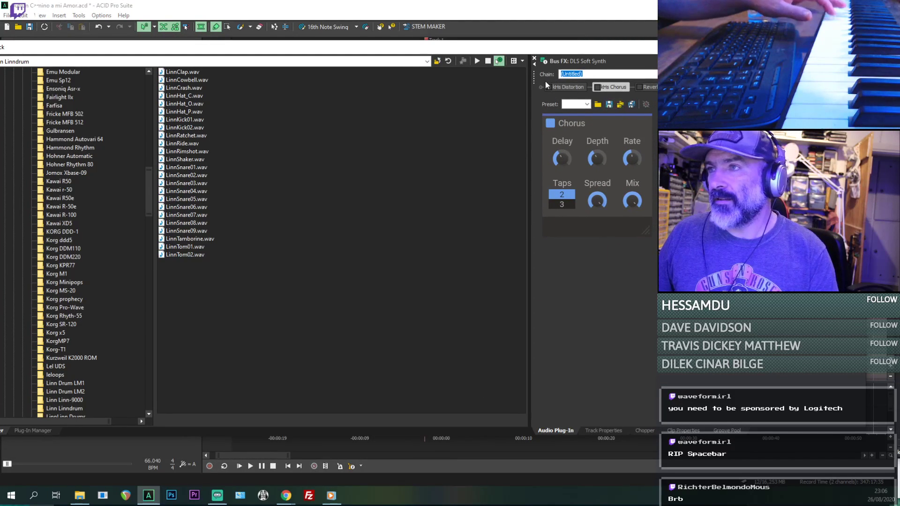
{"action": "left_click", "coordinate": [597, 87]}
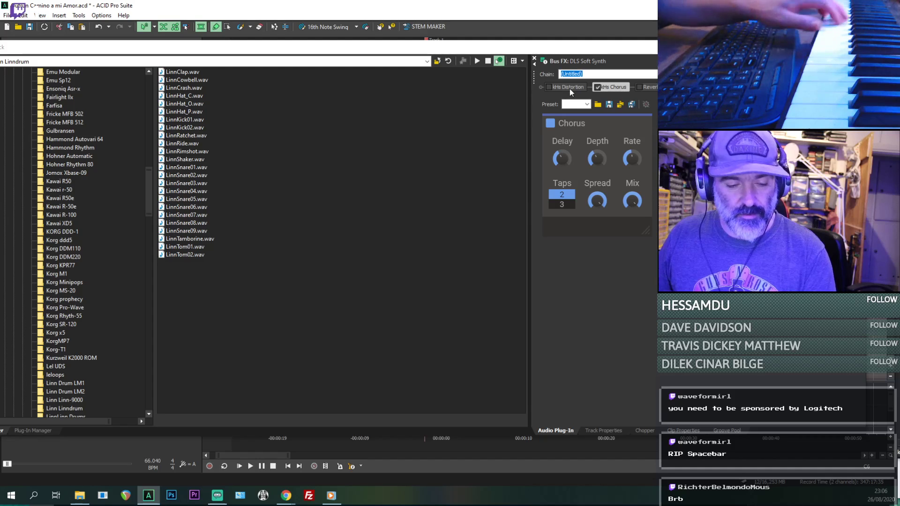
{"action": "left_click", "coordinate": [549, 87]}
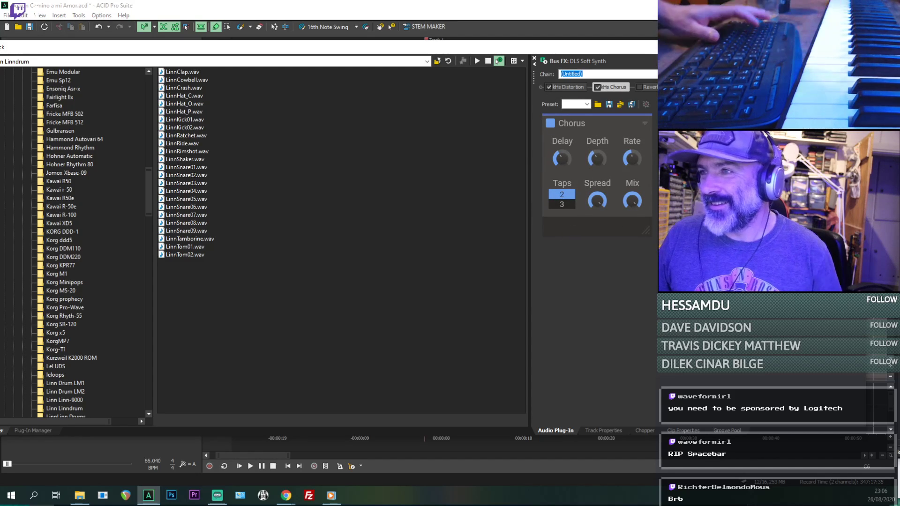
{"action": "left_click", "coordinate": [551, 5]}
{"action": "key", "text": "space"}
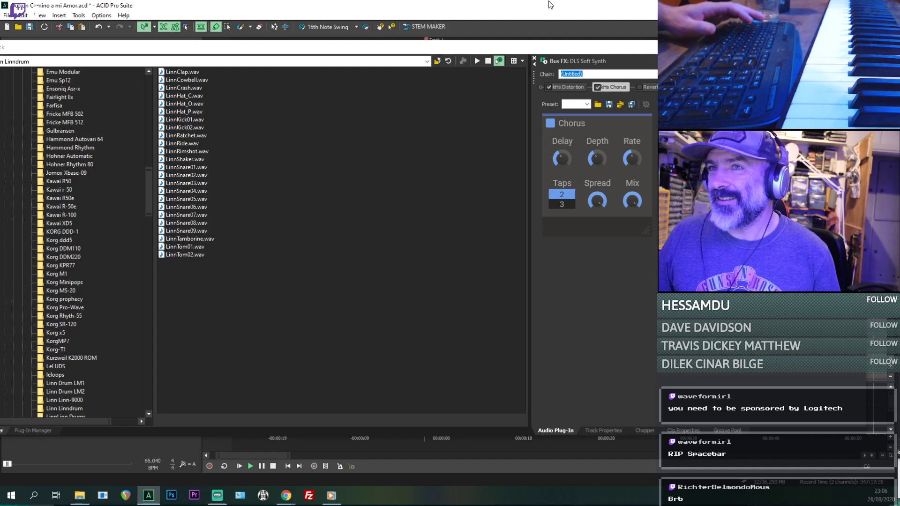
{"action": "left_click", "coordinate": [557, 49]}
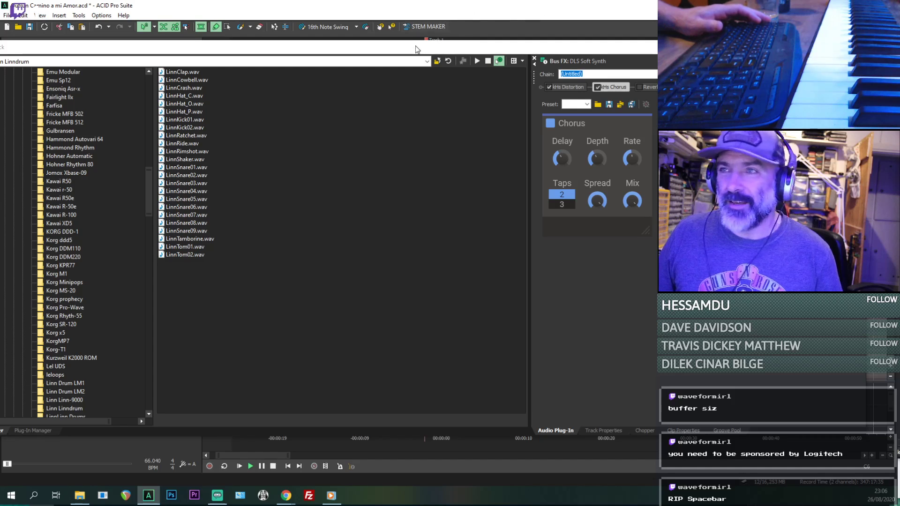
{"action": "left_click", "coordinate": [423, 4]}
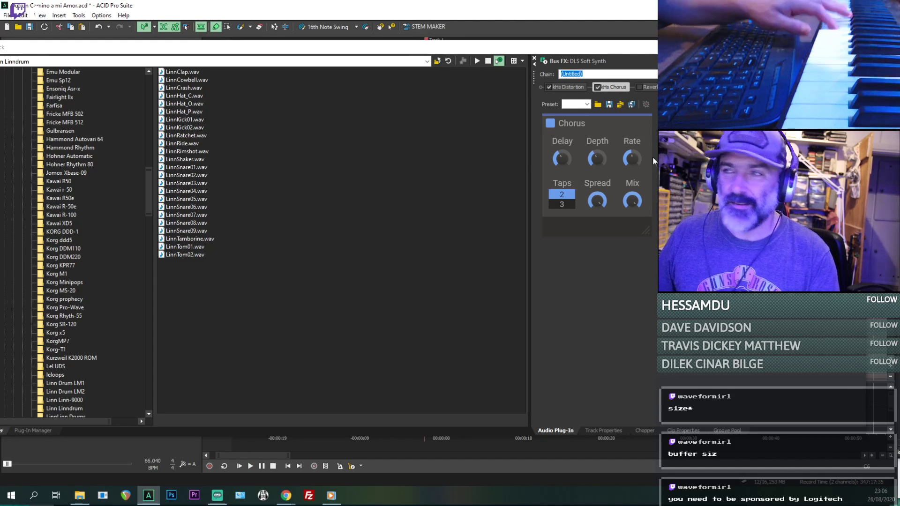
{"action": "left_click_drag", "start_coordinate": [553, 48], "coordinate": [0, 56]}
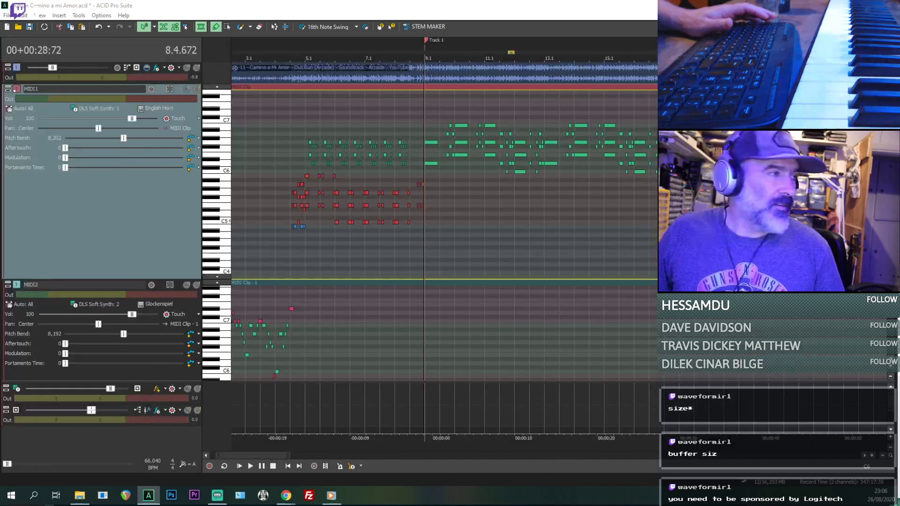
- Examine the audio, audio device and MIDI preferences for the playback and track buffering settings, leaving them as they are
{"action": "left_click", "coordinate": [78, 15]}
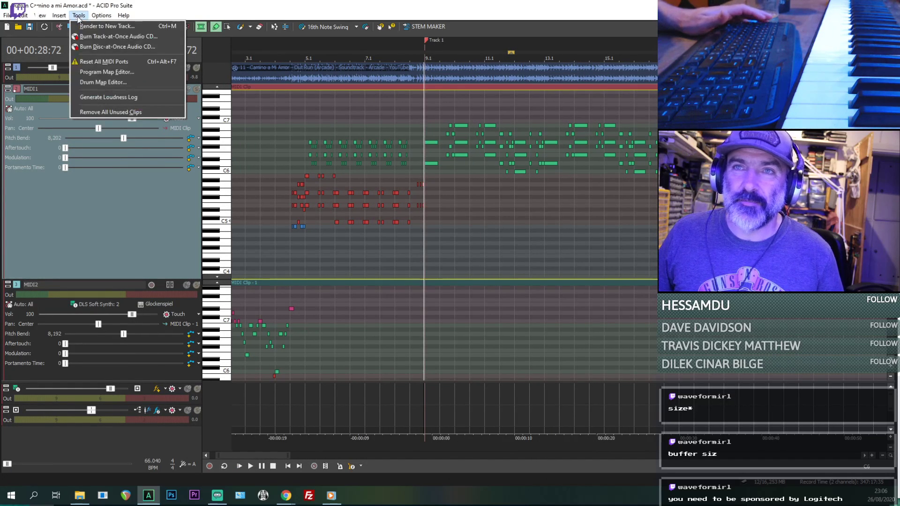
{"action": "mouse_move", "coordinate": [101, 16]}
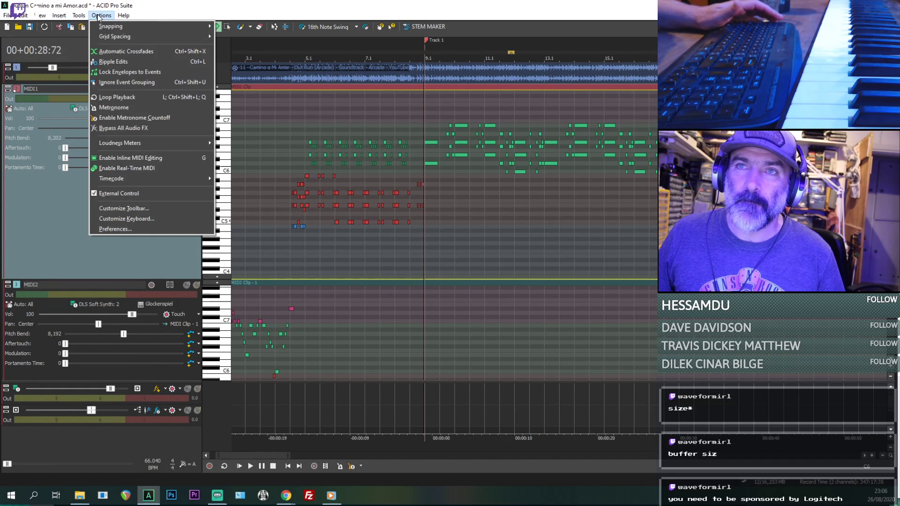
{"action": "left_click", "coordinate": [116, 229]}
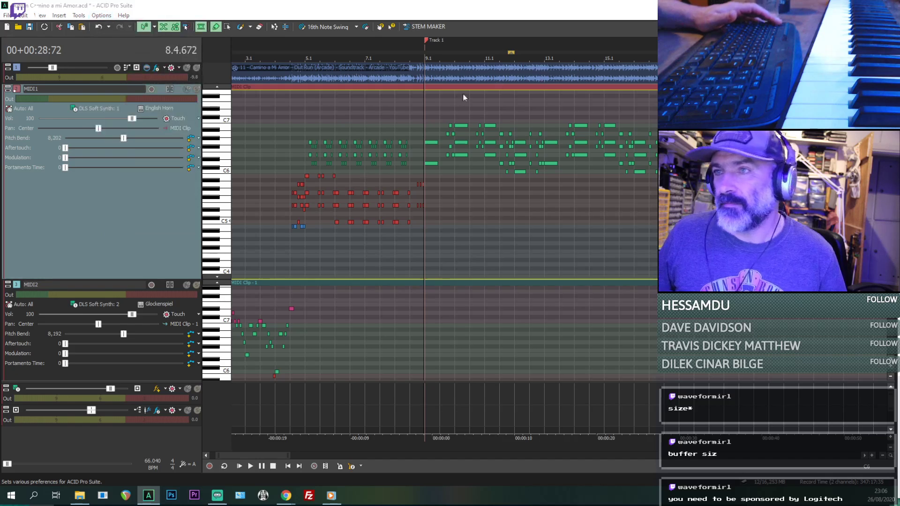
{"action": "left_click", "coordinate": [456, 96]}
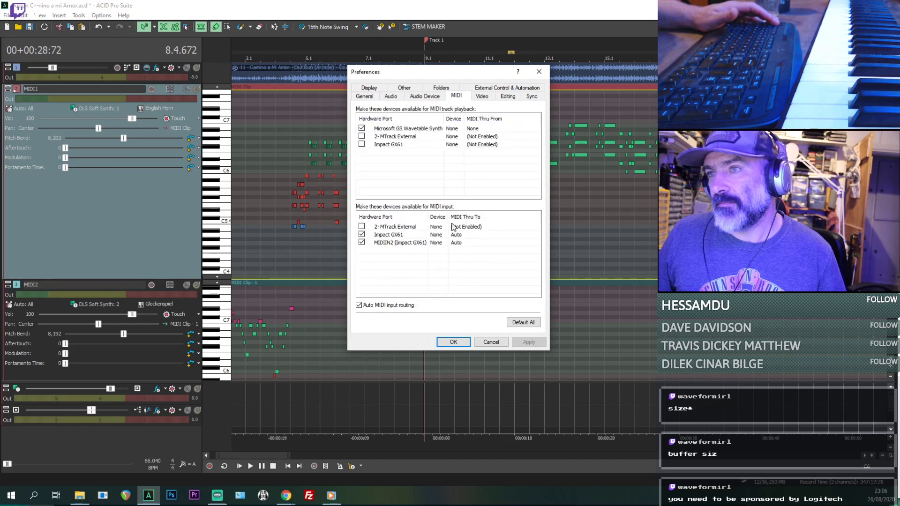
{"action": "left_click", "coordinate": [424, 96]}
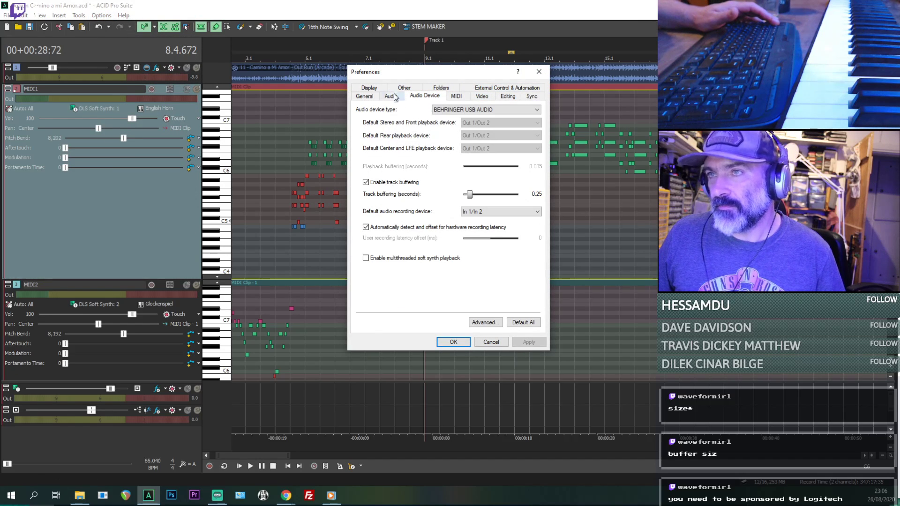
{"action": "left_click", "coordinate": [370, 89]}
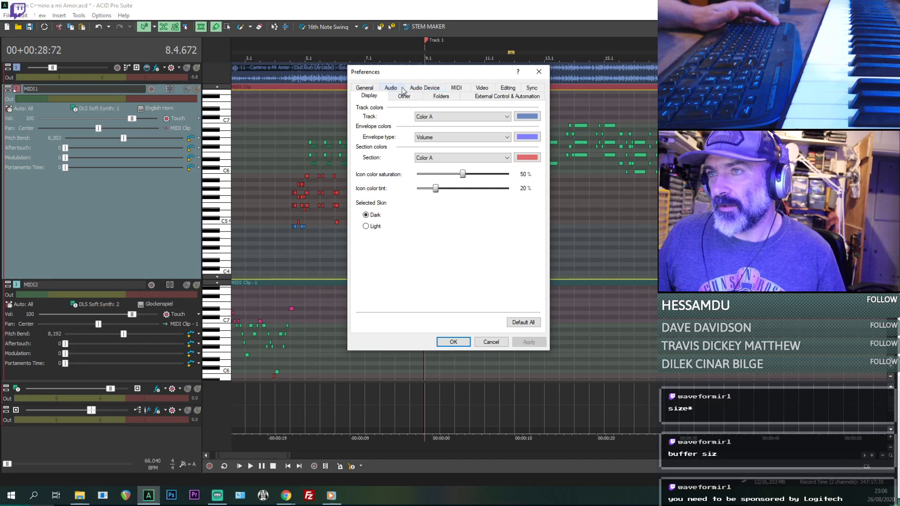
{"action": "left_click", "coordinate": [397, 88]}
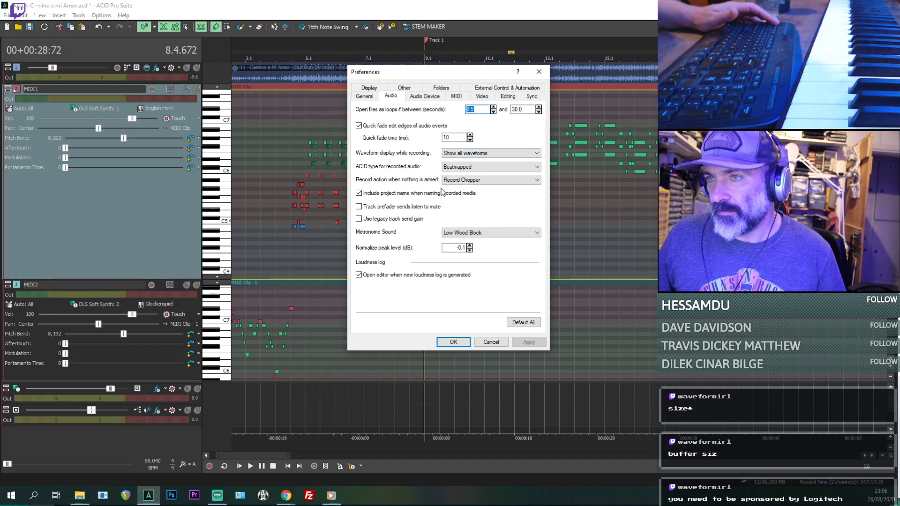
{"action": "left_click", "coordinate": [425, 96]}
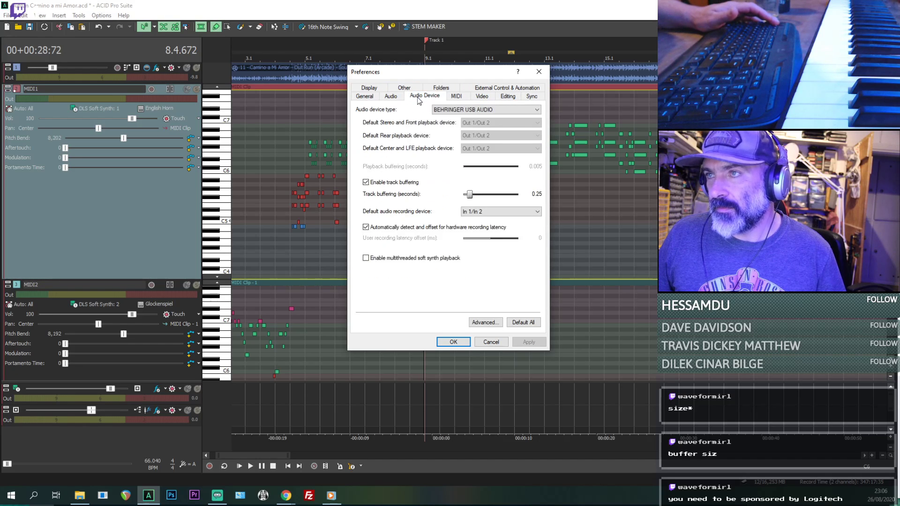
{"action": "left_click", "coordinate": [456, 97]}
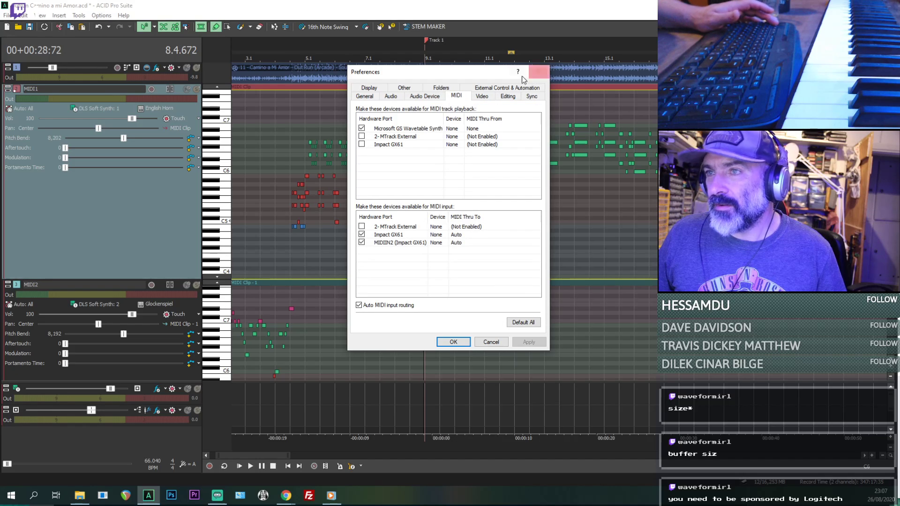
{"action": "left_click", "coordinate": [538, 72]}
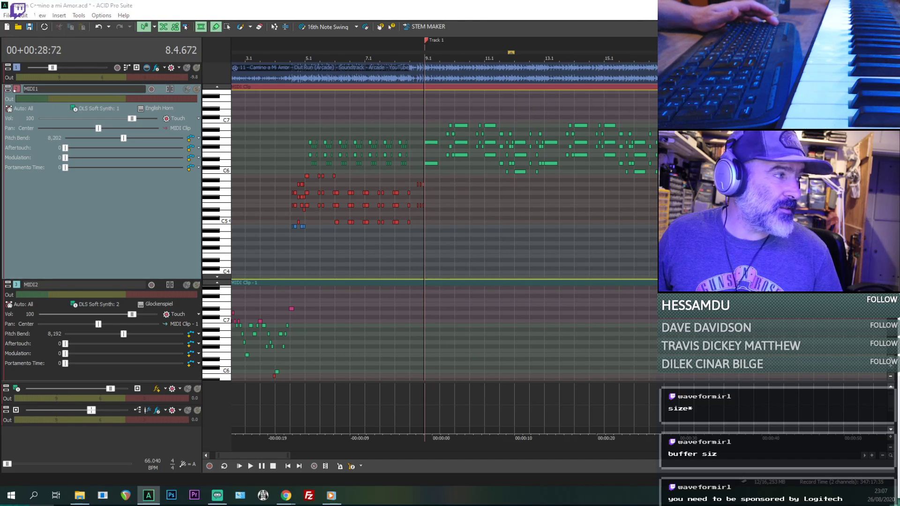
- Bring back the effects window, remove kHs Distortion from the DLS Soft Synth chain and toggle playback
{"action": "left_click_drag", "start_coordinate": [0, 66], "coordinate": [551, 52]}
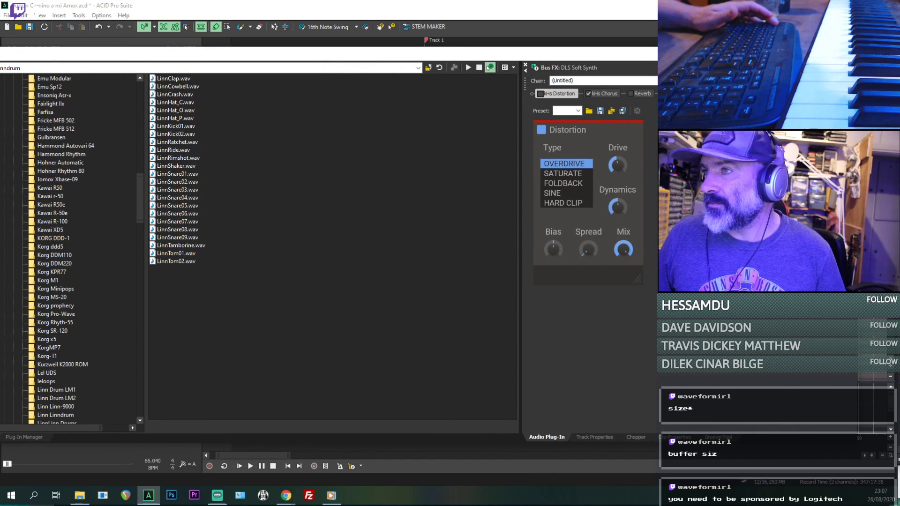
{"action": "left_click", "coordinate": [839, 81]}
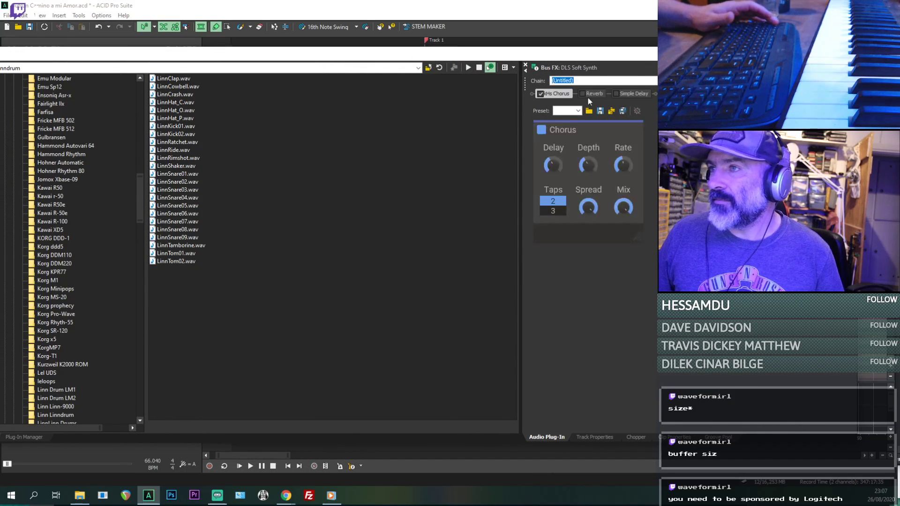
{"action": "key", "text": "space"}
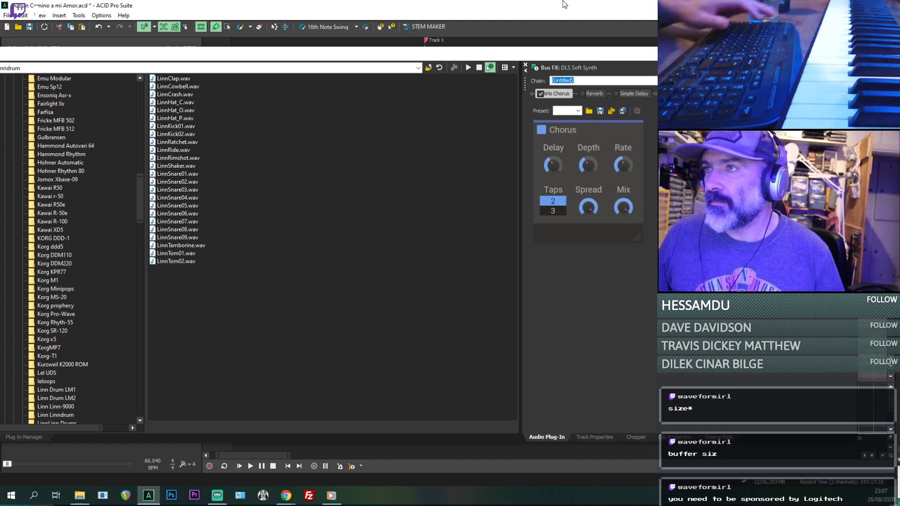
{"action": "key", "text": "space"}
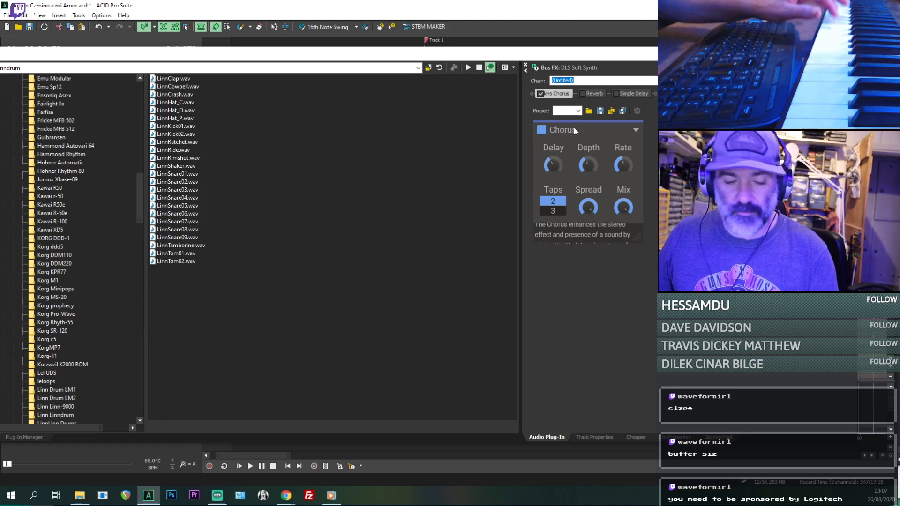
- Enable Reverb and Simple Delay on the DLS Soft Synth bus, with tempo-synced multiple delays and delay output at -19.1 dB
{"action": "left_click", "coordinate": [583, 94]}
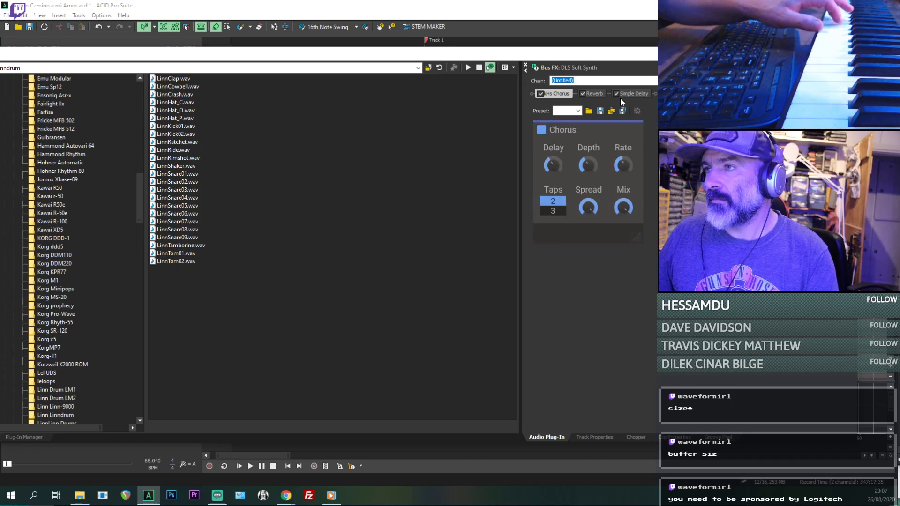
{"action": "left_click", "coordinate": [634, 94]}
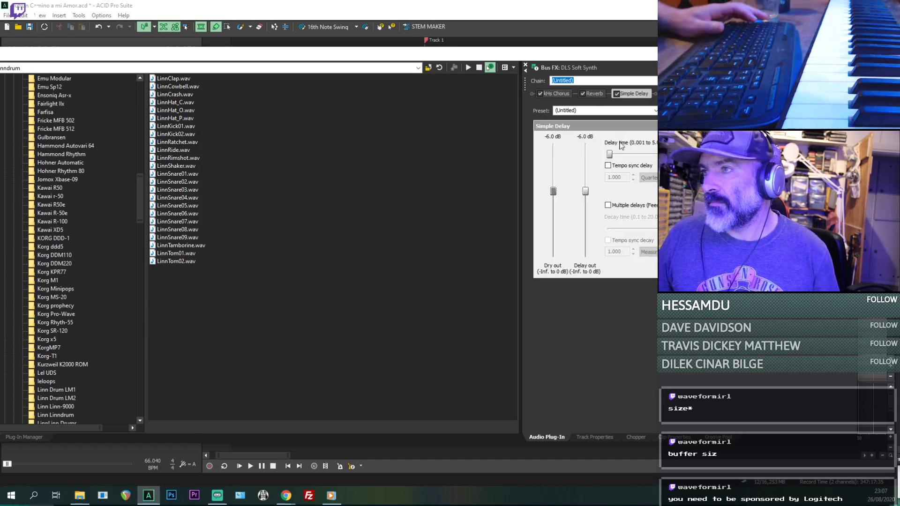
{"action": "left_click", "coordinate": [608, 166]}
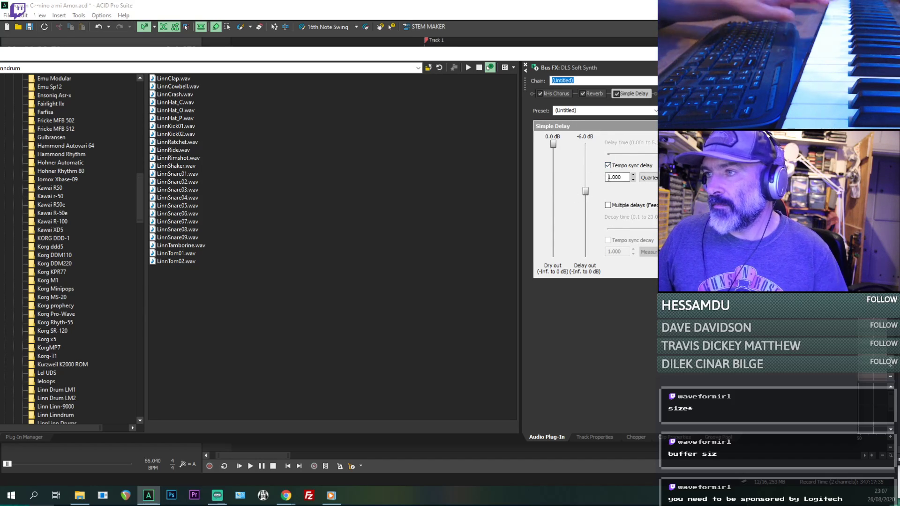
{"action": "left_click", "coordinate": [608, 205]}
- Set Simple Delay's synced delay to 16th notes, lower its delay output to -26.4 dB and enable tempo-synced decay
{"action": "left_click", "coordinate": [650, 178]}
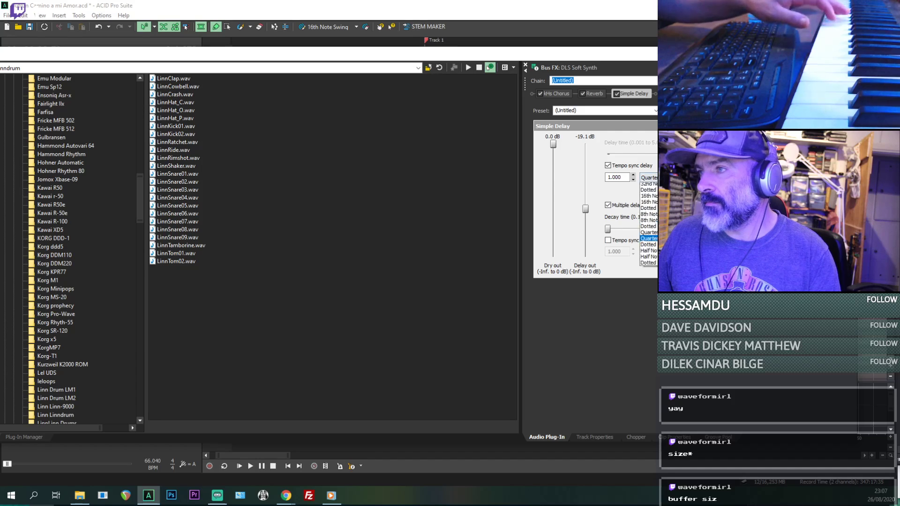
{"action": "left_click", "coordinate": [650, 247]}
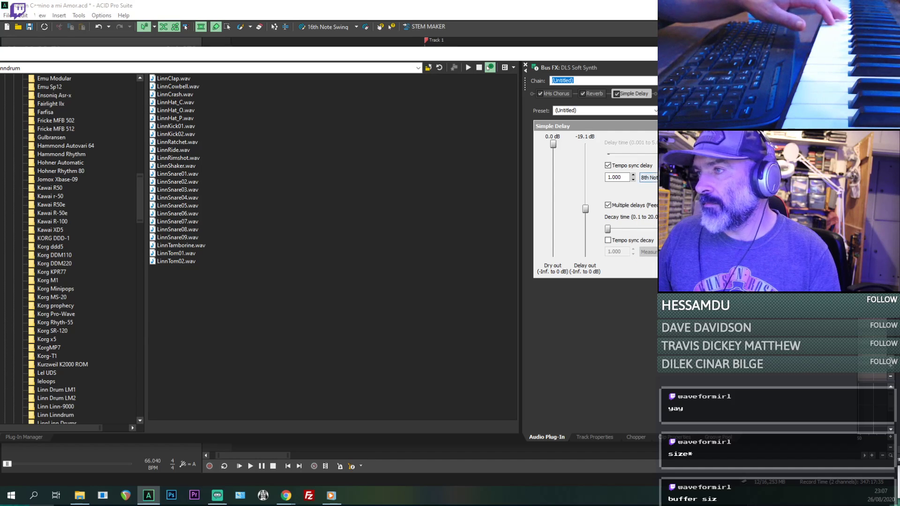
{"action": "left_click", "coordinate": [650, 178]}
{"action": "left_click", "coordinate": [649, 229]}
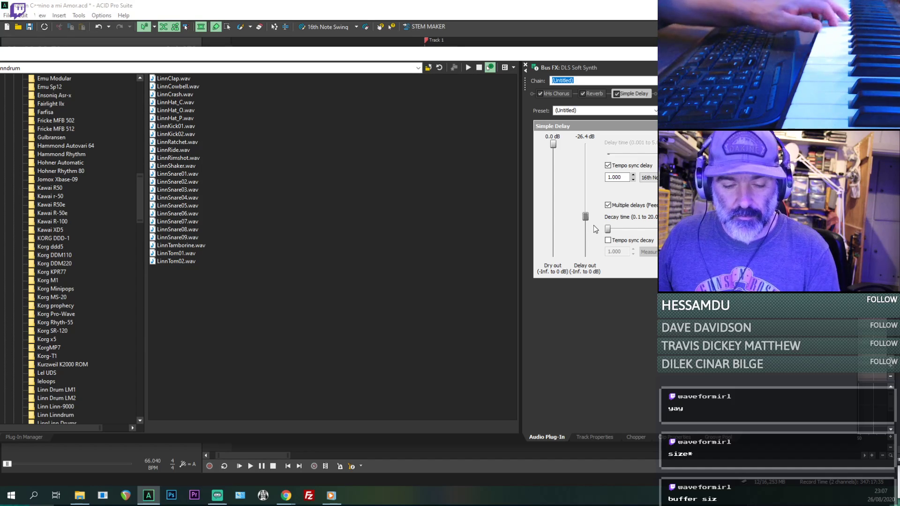
{"action": "left_click", "coordinate": [611, 242]}
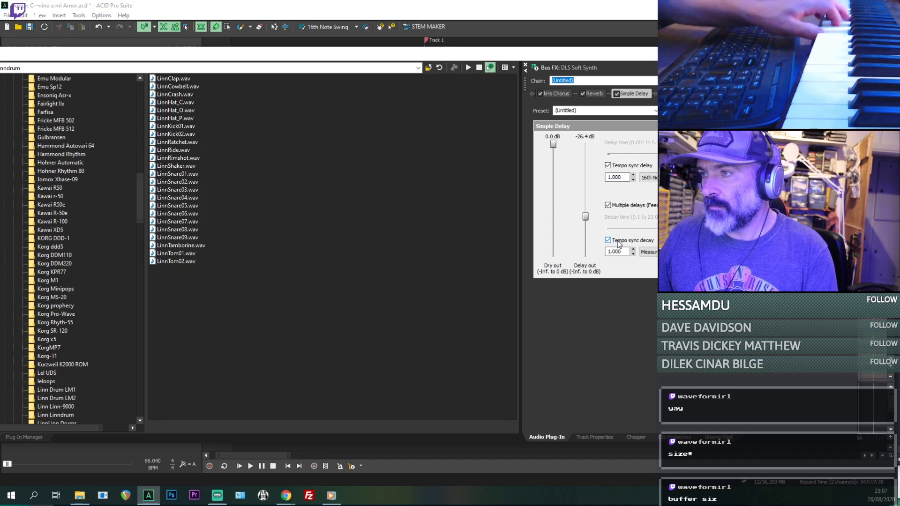
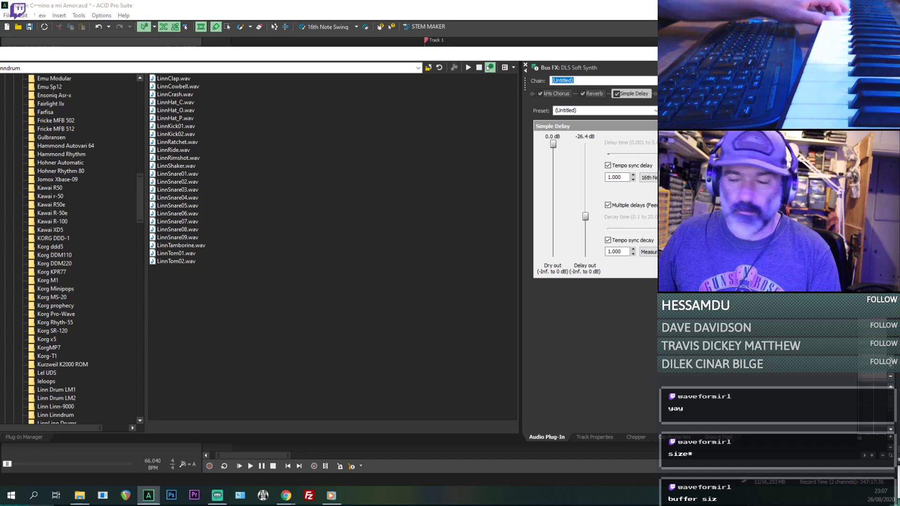
- Set the Reverb effect on the DLS Soft Synth bus to Wide open hall and return to the track timeline
{"action": "left_click", "coordinate": [594, 94]}
{"action": "left_click", "coordinate": [610, 138]}
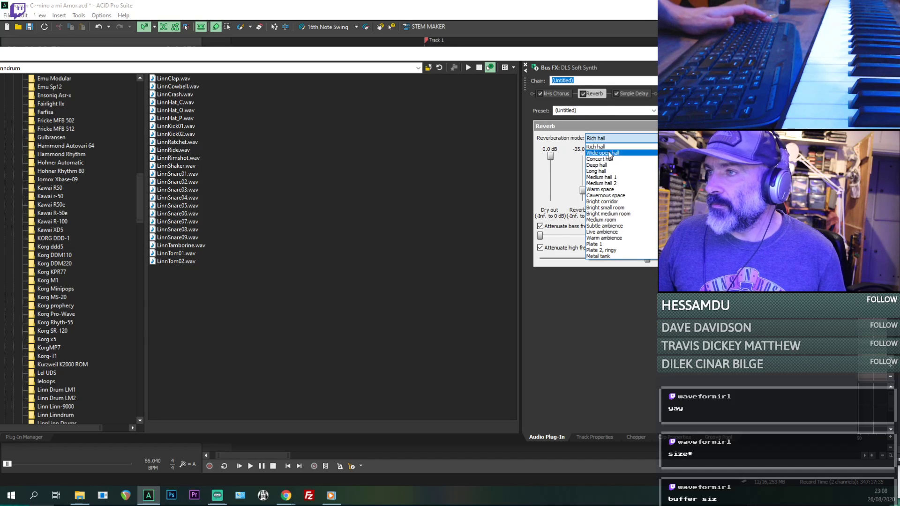
{"action": "left_click", "coordinate": [609, 153]}
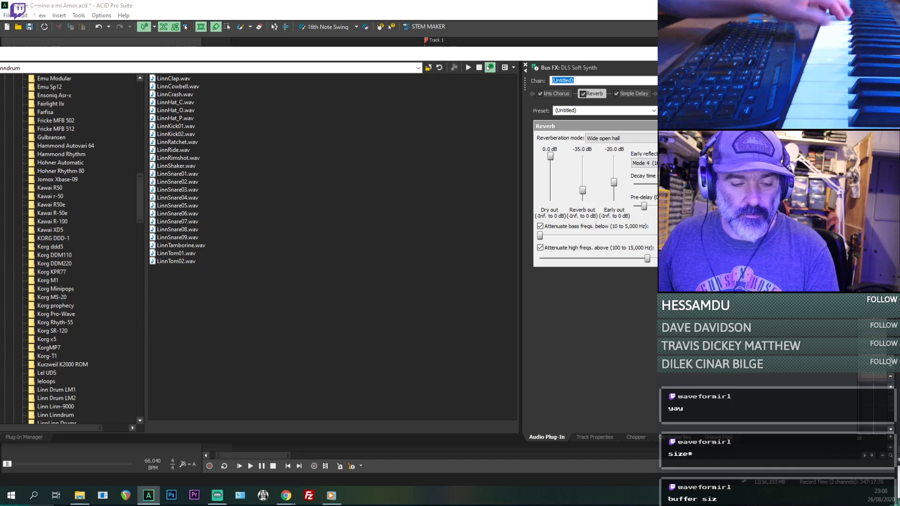
{"action": "left_click", "coordinate": [533, 44]}
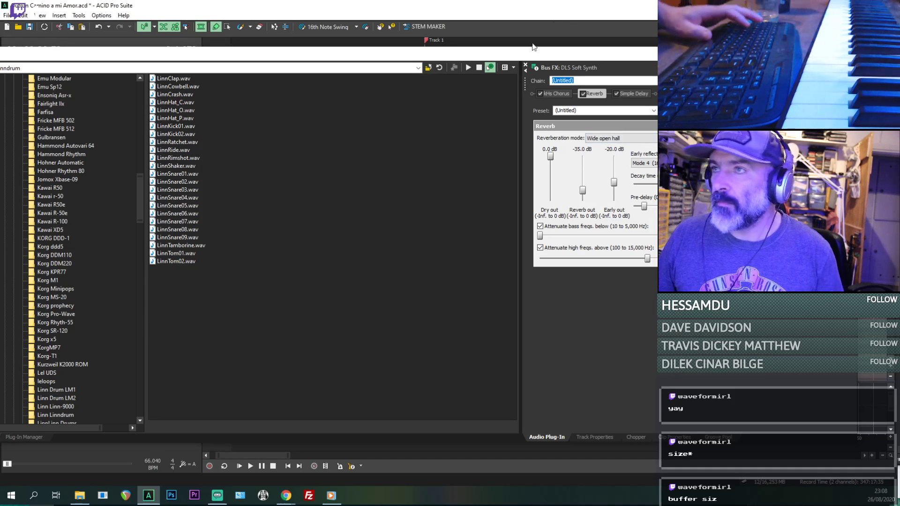
{"action": "left_click", "coordinate": [848, 54]}
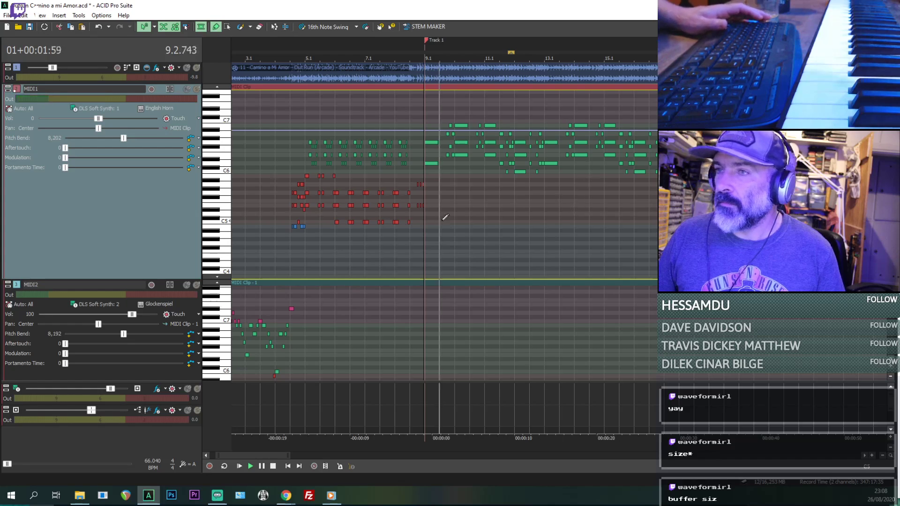
- Shorten both long MIDI1 notes starting at 9.1 so they end just before beat 9.2, and play them back
{"action": "scroll", "coordinate": [430, 188], "scroll_direction": "up", "scroll_amount": 3}
{"action": "scroll", "coordinate": [430, 188], "scroll_direction": "up", "scroll_amount": 2}
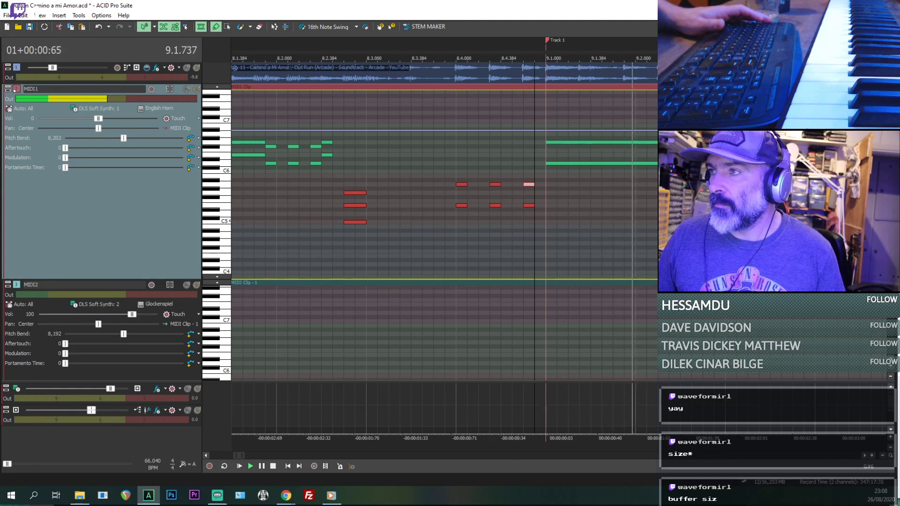
{"action": "left_click_drag", "start_coordinate": [703, 142], "coordinate": [627, 138]}
{"action": "key", "text": "ctrl+z"}
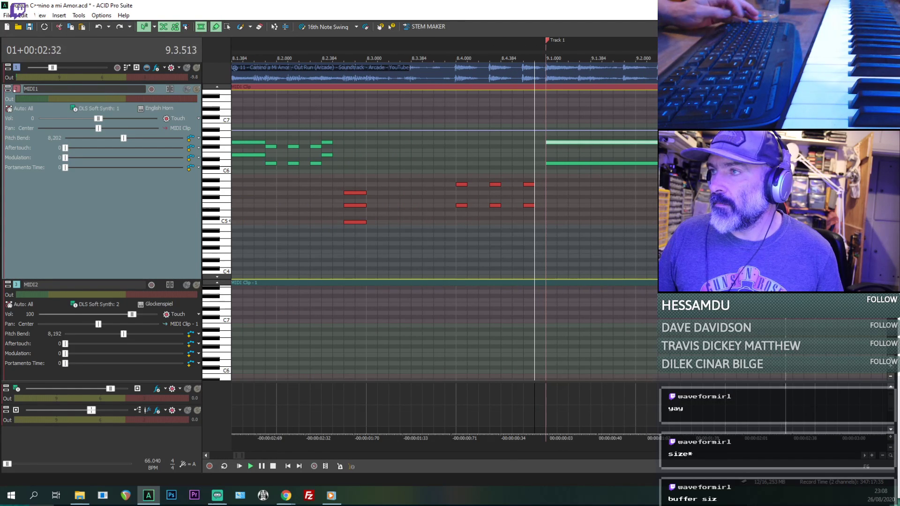
{"action": "key", "text": "space"}
{"action": "left_click", "coordinate": [591, 167]}
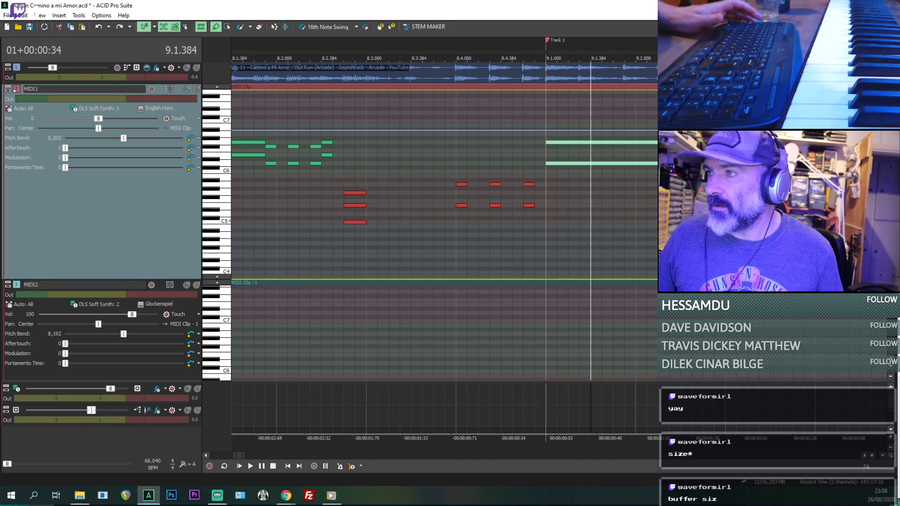
{"action": "left_click_drag", "start_coordinate": [704, 143], "coordinate": [636, 143]}
{"action": "key", "text": "space"}
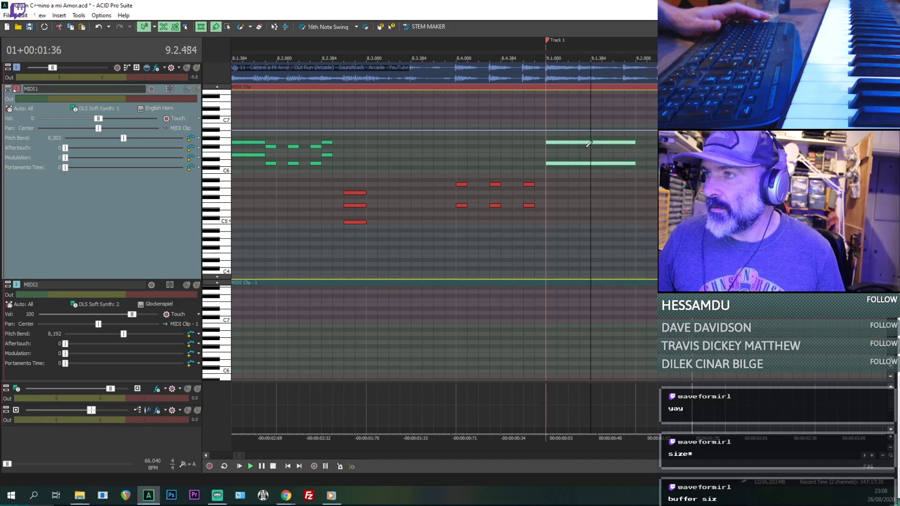
{"action": "left_click", "coordinate": [547, 164]}
{"action": "key", "text": "space"}
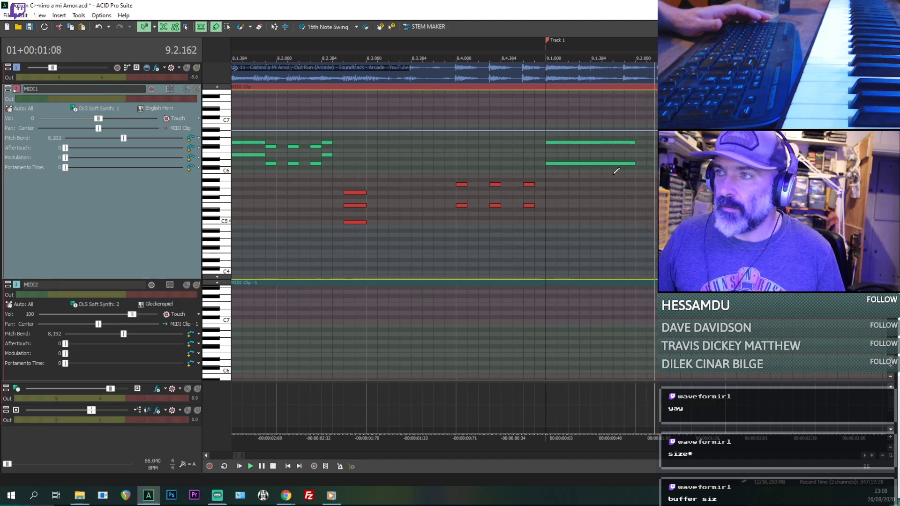
- Lower the upper of the two MIDI1 notes at 9.1 by one octave and audition the chord
{"action": "key", "text": "space"}
{"action": "left_click_drag", "start_coordinate": [564, 142], "coordinate": [564, 190]}
{"action": "left_click", "coordinate": [557, 163]}
{"action": "key", "text": "space"}
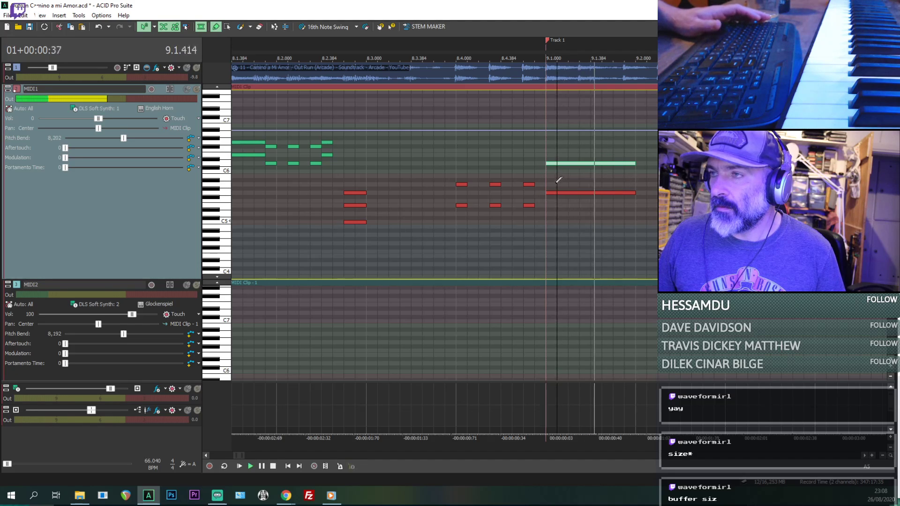
{"action": "left_click", "coordinate": [545, 179]}
{"action": "key", "text": "space"}
{"action": "key", "text": "space"}
{"action": "mouse_move", "coordinate": [546, 177]}
{"action": "left_mouse_down"}
{"action": "mouse_move", "coordinate": [590, 178]}
{"action": "mouse_move", "coordinate": [576, 182]}
{"action": "left_mouse_up"}
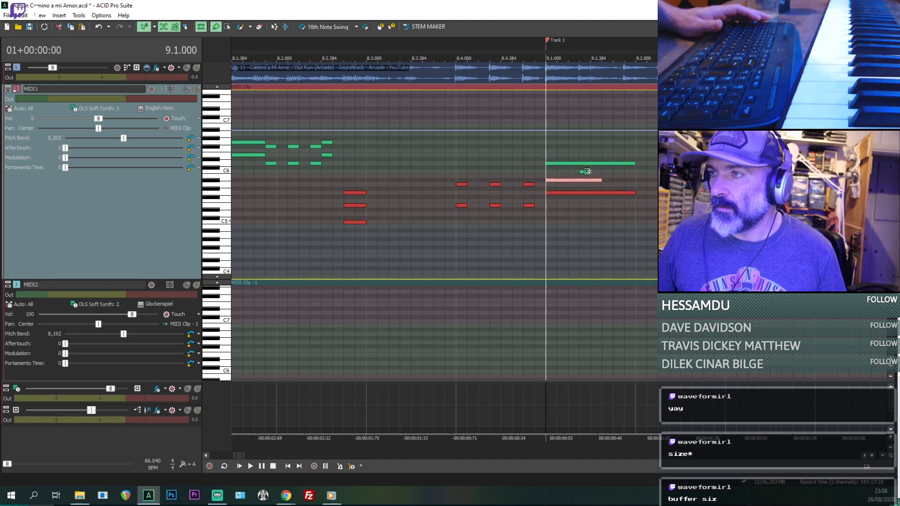
{"action": "left_click", "coordinate": [586, 172]}
{"action": "key", "text": "Delete"}
{"action": "key", "text": "space"}
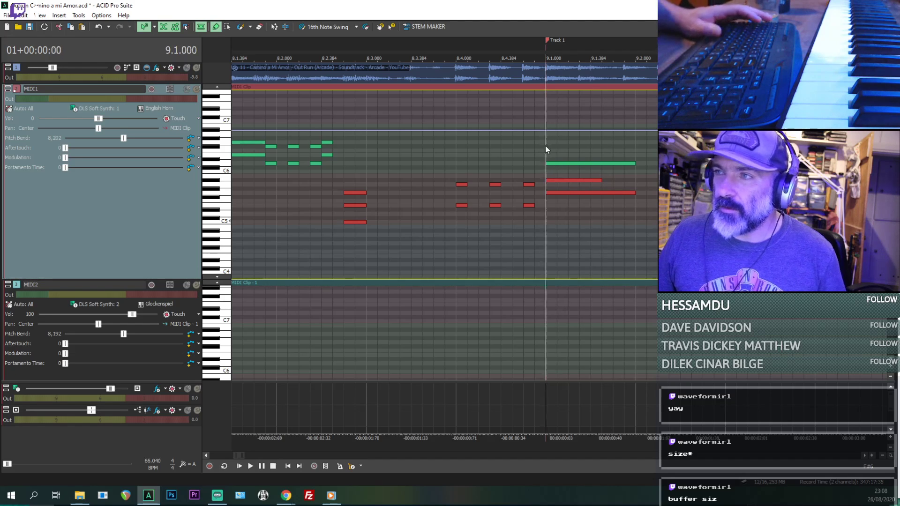
{"action": "key", "text": "space"}
{"action": "left_click", "coordinate": [555, 181]}
{"action": "key", "text": "Delete"}
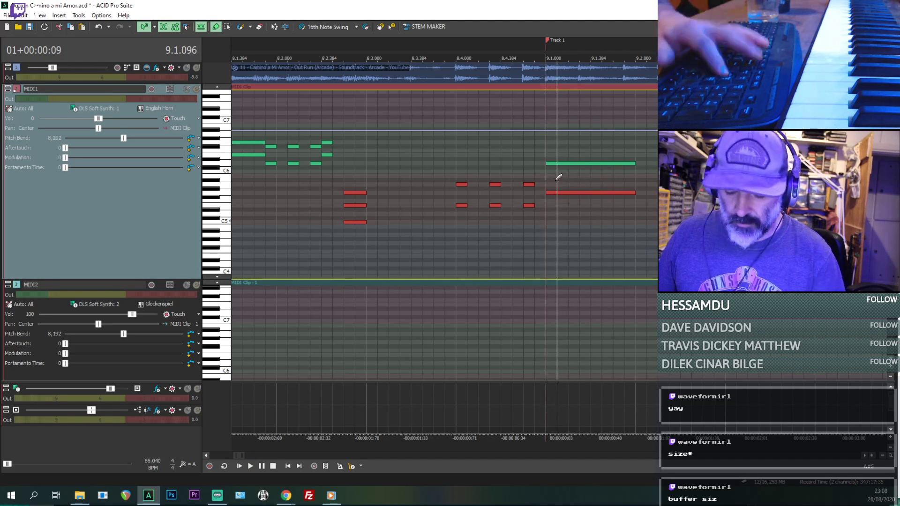
- Mute the MIDI1 track to hear the reference, and draw a middle note between the two chord notes at 9.1
{"action": "key", "text": "space"}
{"action": "key", "text": "space"}
{"action": "left_click", "coordinate": [186, 89]}
{"action": "key", "text": "space"}
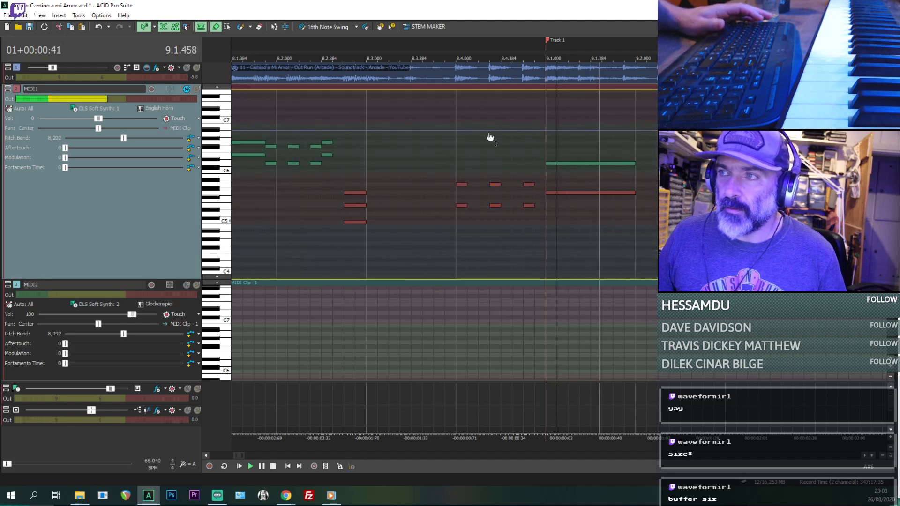
{"action": "key", "text": "space"}
{"action": "left_click_drag", "start_coordinate": [552, 176], "coordinate": [592, 176]}
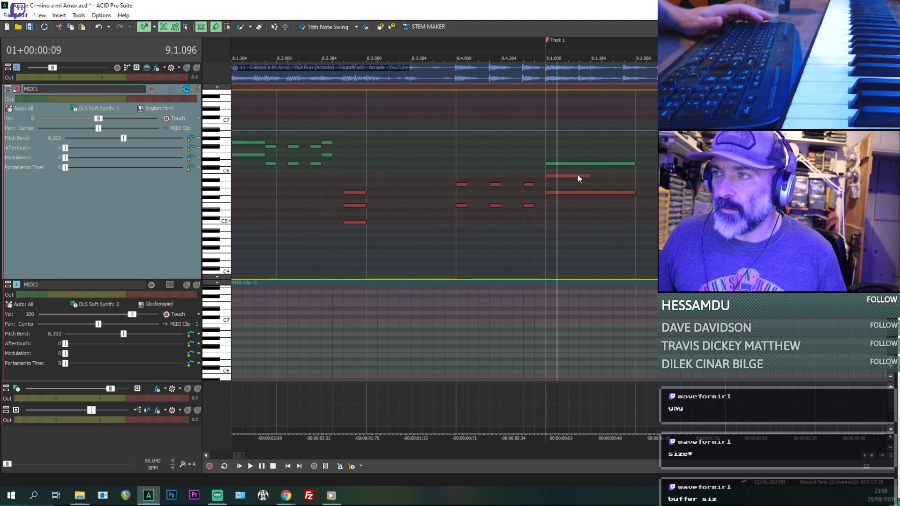
- Play the reference audio from 9.1 and unmute the MIDI1 track to compare the chord with it
{"action": "key", "text": "space"}
{"action": "key", "text": "space"}
{"action": "left_click", "coordinate": [546, 171]}
{"action": "key", "text": "space"}
{"action": "key", "text": "space"}
{"action": "key", "text": "space"}
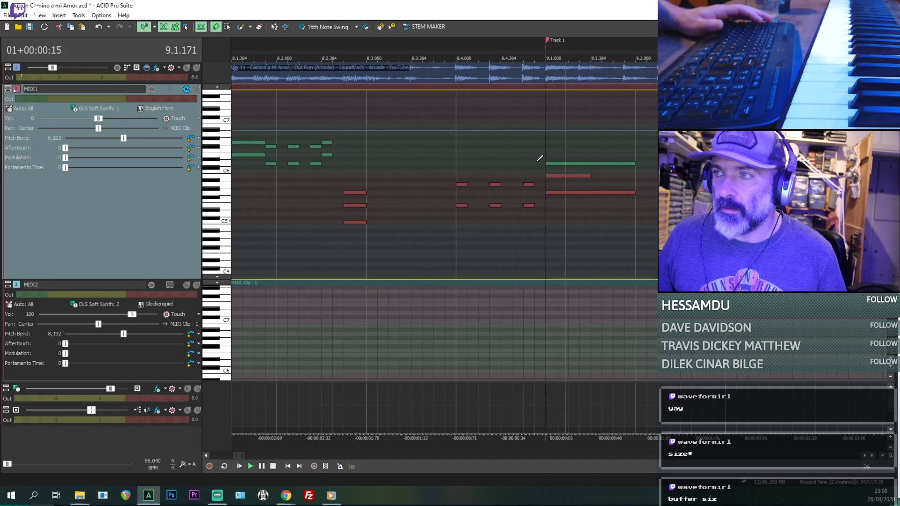
{"action": "left_click", "coordinate": [187, 89]}
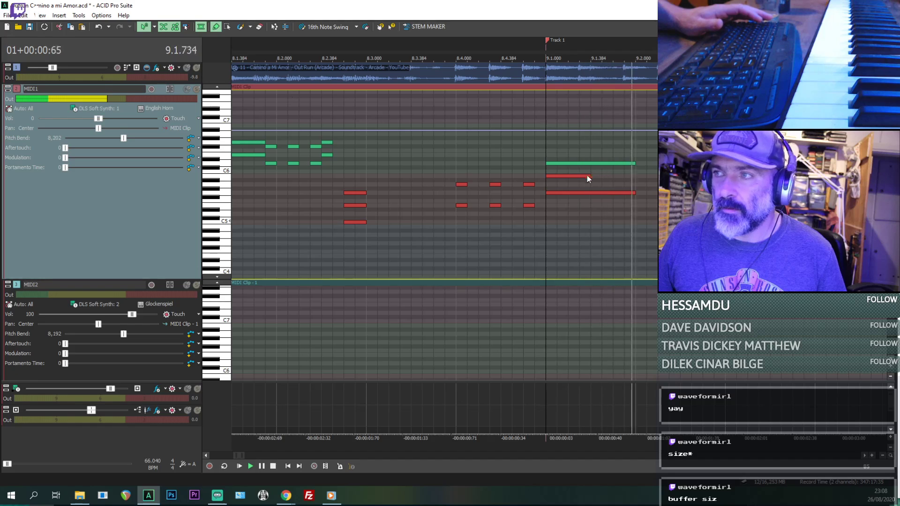
- Lengthen the chord's middle note to just past beat 9.2 and extend its highest note slightly further
{"action": "left_click_drag", "start_coordinate": [589, 178], "coordinate": [648, 188]}
{"action": "key", "text": "space"}
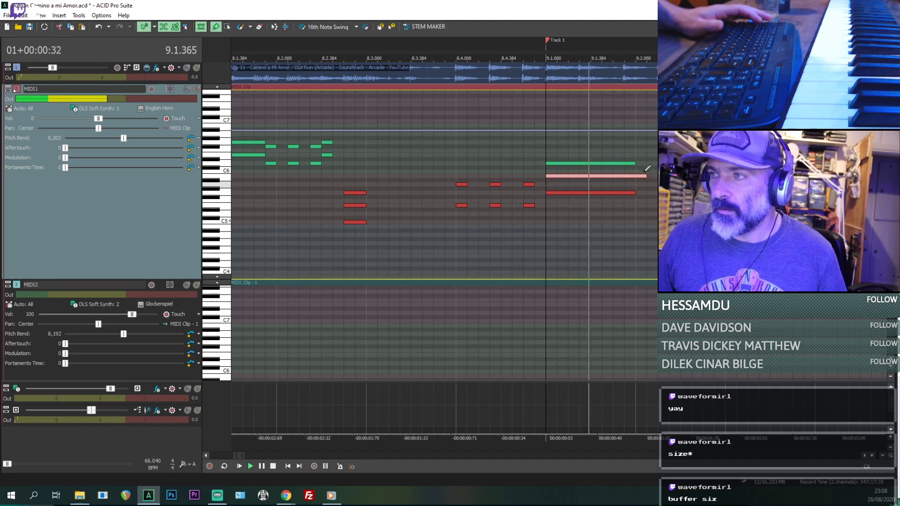
{"action": "left_click_drag", "start_coordinate": [636, 165], "coordinate": [658, 164]}
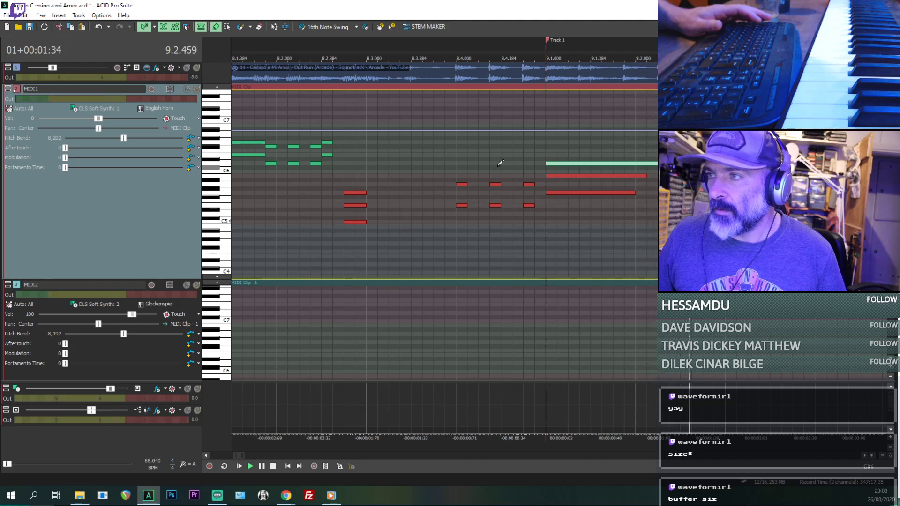
- Play the MIDI1 passage from beat 9.4 to check how it follows the chord
{"action": "scroll", "coordinate": [588, 161], "scroll_direction": "down", "scroll_amount": 1}
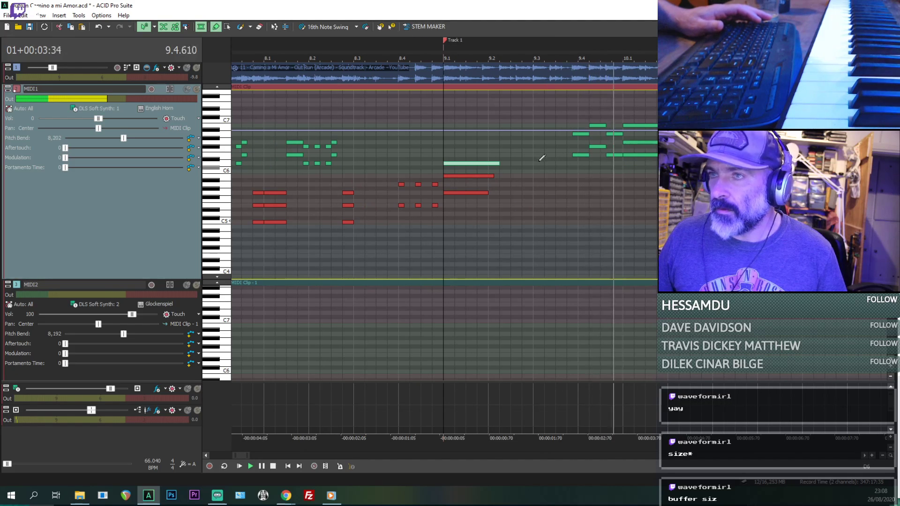
{"action": "key", "text": "space"}
{"action": "left_click", "coordinate": [577, 135]}
{"action": "scroll", "coordinate": [576, 147], "scroll_direction": "down", "scroll_amount": 3}
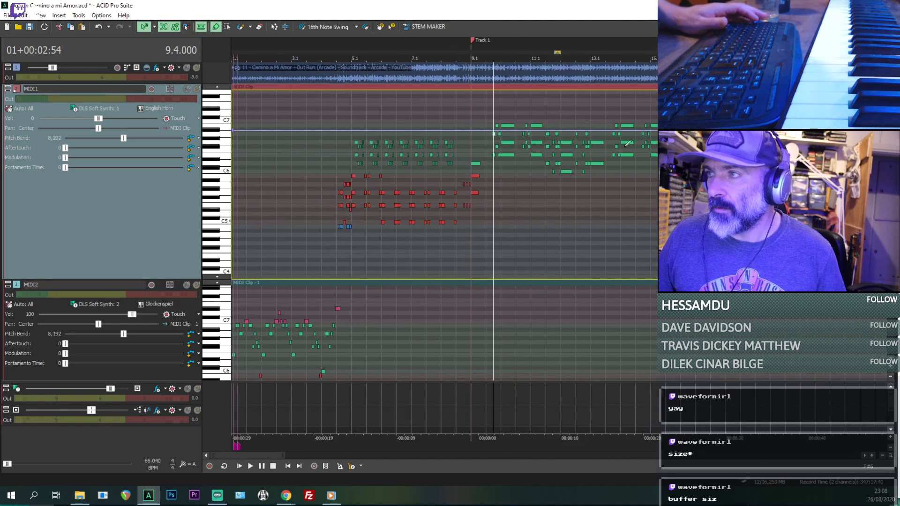
{"action": "scroll", "coordinate": [576, 147], "scroll_direction": "up", "scroll_amount": 2}
{"action": "key", "text": "space"}
{"action": "scroll", "coordinate": [576, 146], "scroll_direction": "down", "scroll_amount": 1}
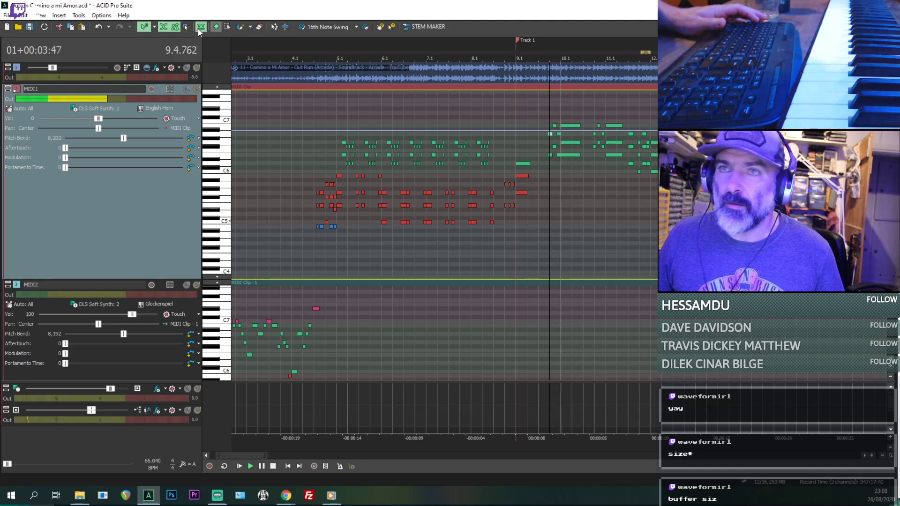
- Select the MIDI1 notes from just before beat 9.4 onward with the selection tool and lower them one octave
{"action": "left_click", "coordinate": [227, 27]}
{"action": "scroll", "coordinate": [492, 117], "scroll_direction": "down", "scroll_amount": 1}
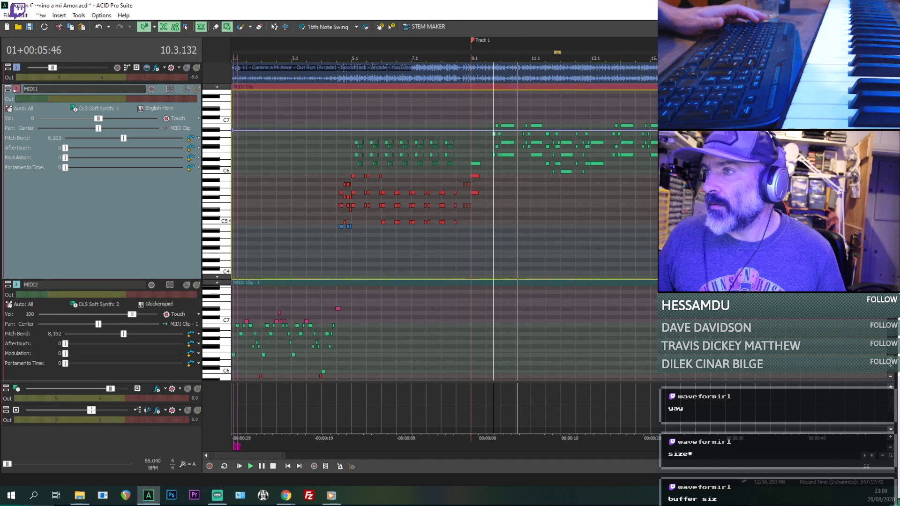
{"action": "scroll", "coordinate": [562, 146], "scroll_direction": "up", "scroll_amount": 4}
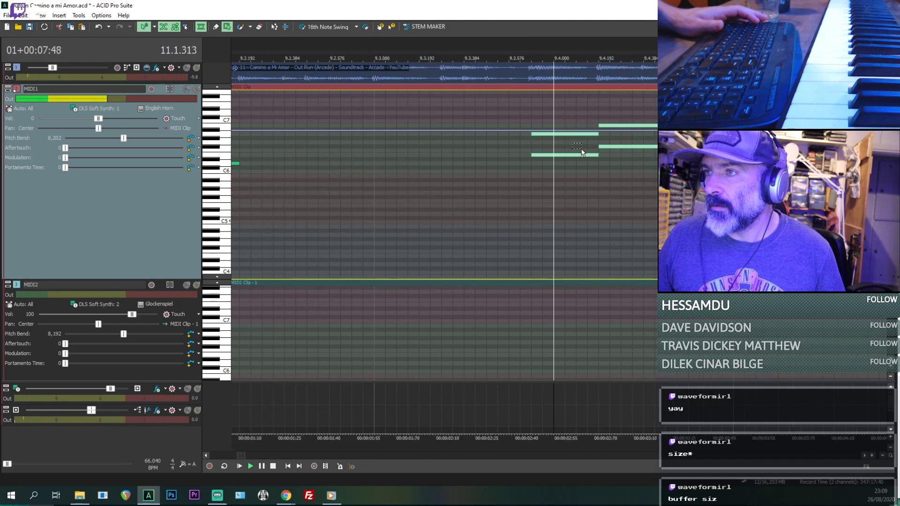
{"action": "scroll", "coordinate": [541, 154], "scroll_direction": "down", "scroll_amount": 1}
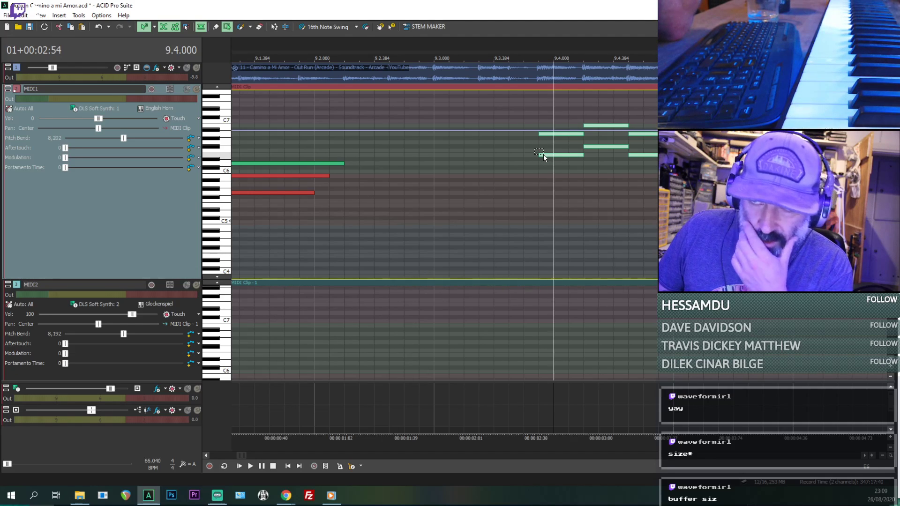
{"action": "left_click_drag", "start_coordinate": [544, 156], "coordinate": [535, 179]}
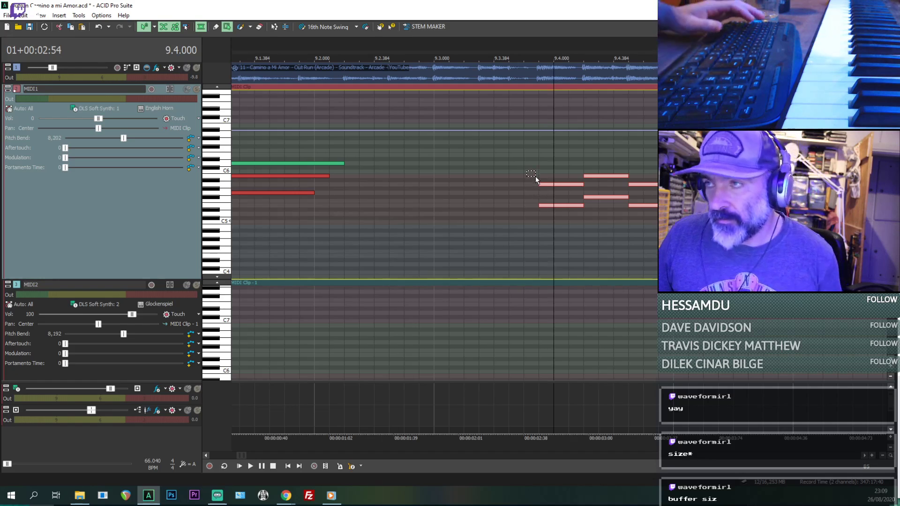
{"action": "left_click", "coordinate": [535, 177]}
- Play back the lowered MIDI1 passage, restarting from the Track 1 marker at 9.1
{"action": "key", "text": "space"}
{"action": "scroll", "coordinate": [536, 177], "scroll_direction": "down", "scroll_amount": 2}
{"action": "key", "text": "space"}
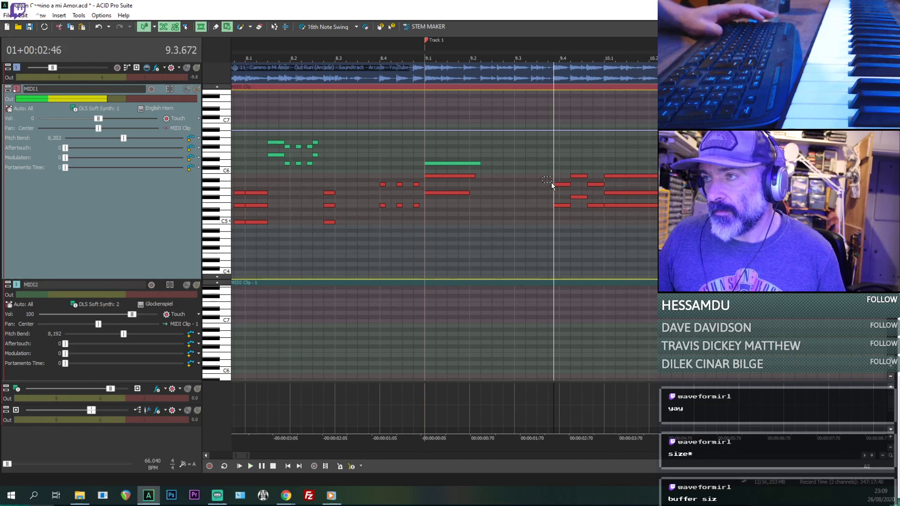
{"action": "left_click", "coordinate": [524, 181]}
{"action": "left_click", "coordinate": [427, 223]}
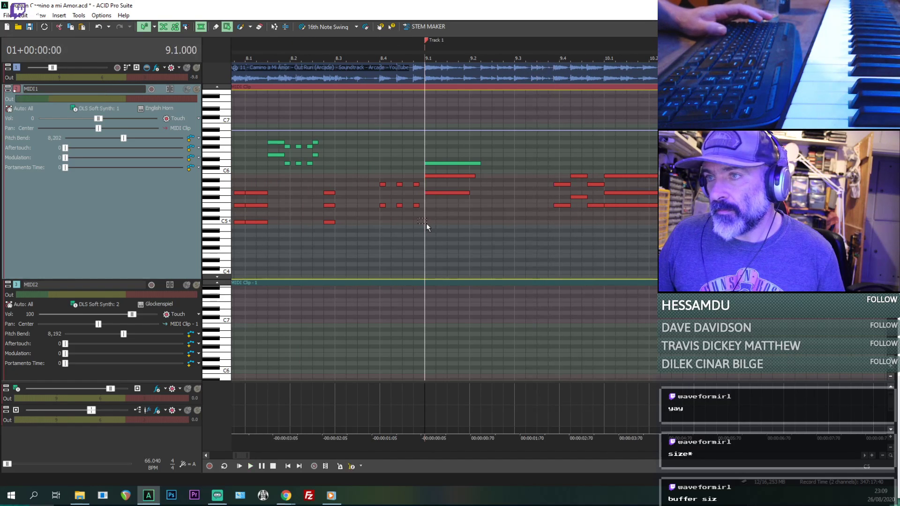
{"action": "key", "text": "space"}
{"action": "scroll", "coordinate": [588, 215], "scroll_direction": "down", "scroll_amount": 2}
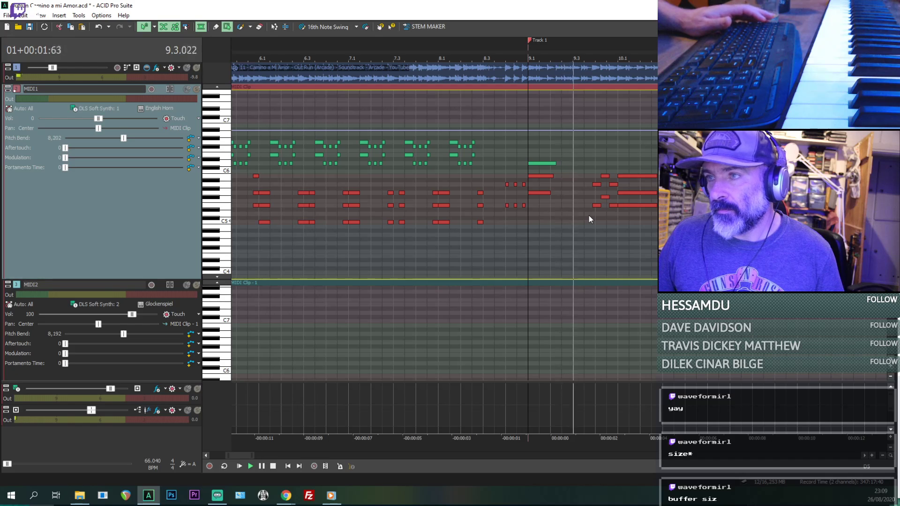
{"action": "key", "text": "space"}
- Play the arrangement from 7.3.384 through the lowered notes to check the transition
{"action": "left_click_drag", "start_coordinate": [396, 241], "coordinate": [405, 246]}
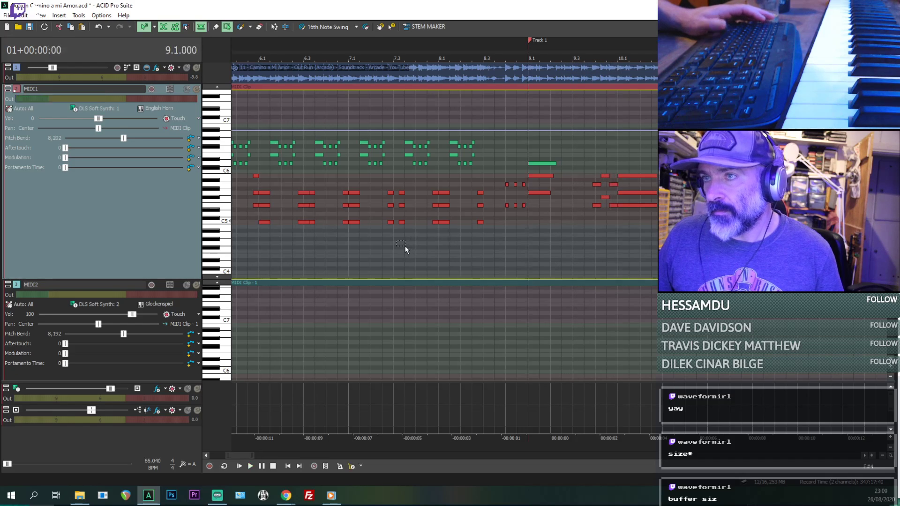
{"action": "left_click", "coordinate": [405, 246]}
{"action": "key", "text": "space"}
{"action": "key", "text": "space"}
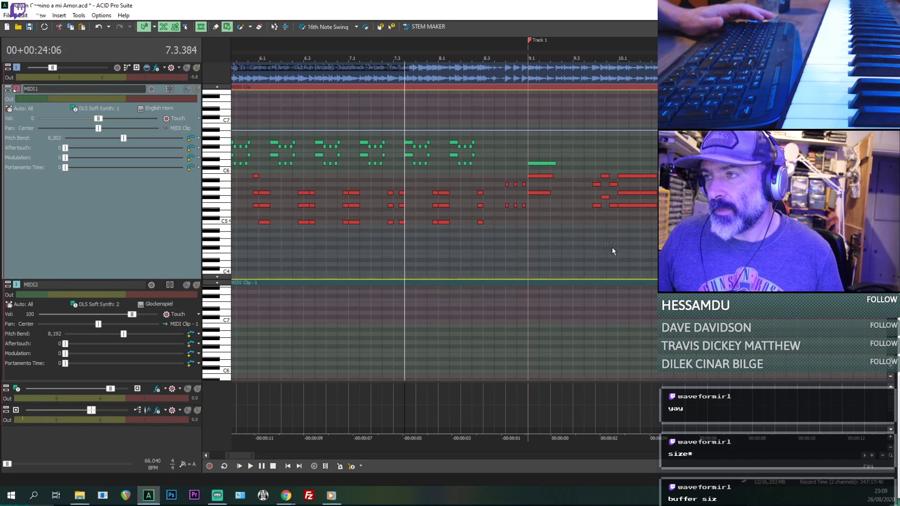
{"action": "key", "text": "space"}
{"action": "scroll", "coordinate": [599, 246], "scroll_direction": "up", "scroll_amount": 2}
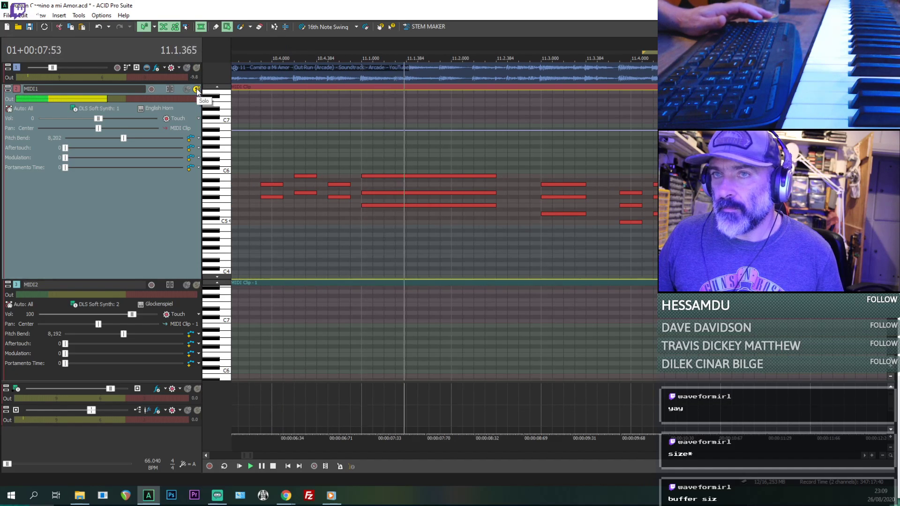
- Set the reference audio track's volume to -15.6 dB while listening to the lowered MIDI1 passage
{"action": "left_click_drag", "start_coordinate": [54, 68], "coordinate": [51, 68]}
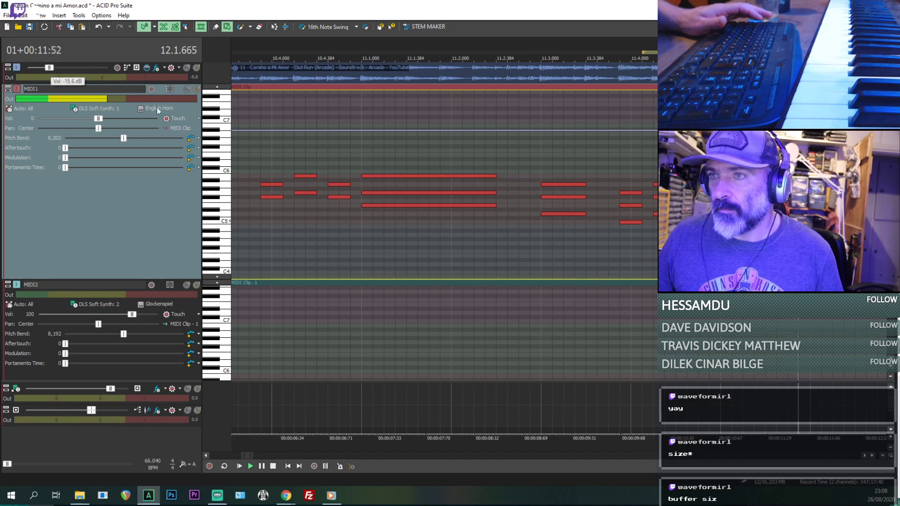
{"action": "scroll", "coordinate": [533, 159], "scroll_direction": "down", "scroll_amount": 2}
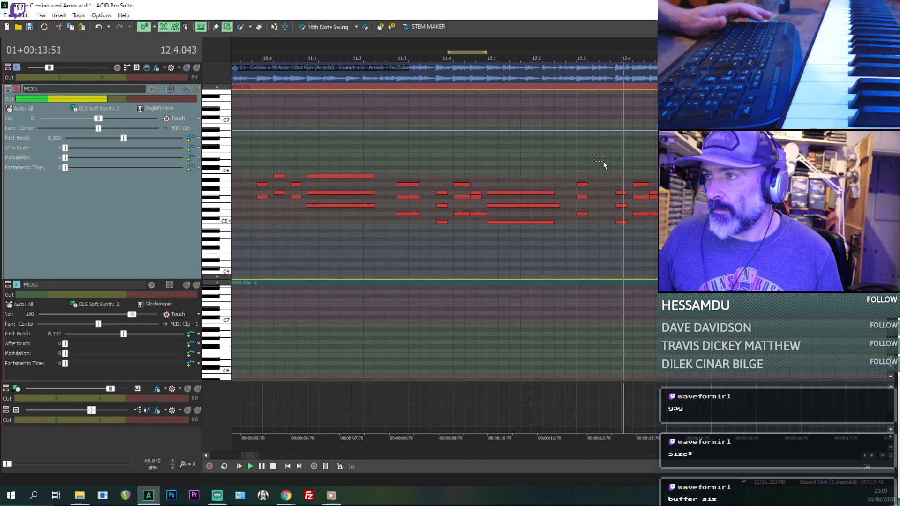
{"action": "scroll", "coordinate": [603, 162], "scroll_direction": "down", "scroll_amount": 2}
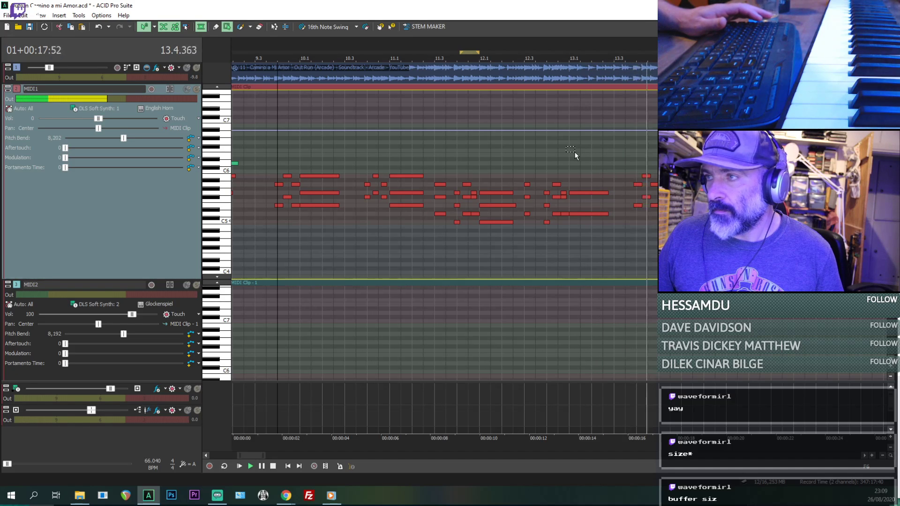
- Play the lowered MIDI1 passage through to its last notes before 17.1 and compare them with the reference audio
{"action": "scroll", "coordinate": [578, 151], "scroll_direction": "down", "scroll_amount": 1}
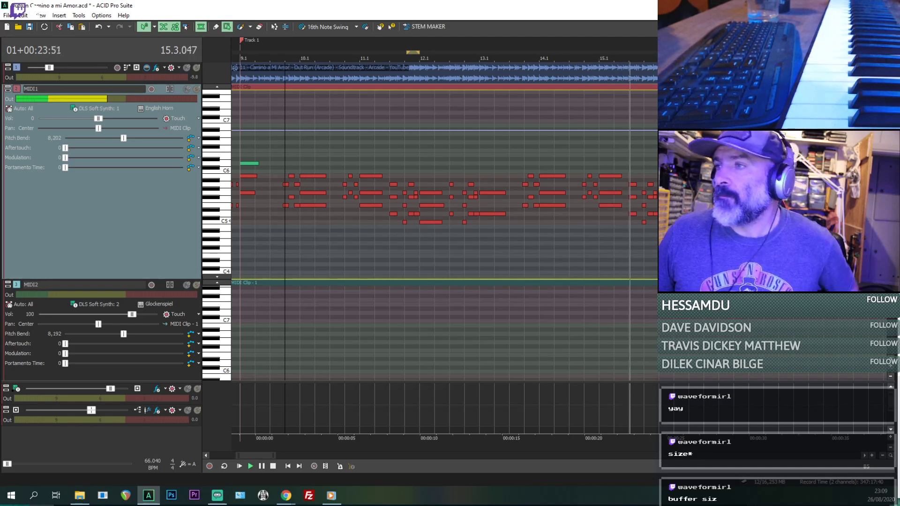
{"action": "scroll", "coordinate": [577, 152], "scroll_direction": "up", "scroll_amount": 3}
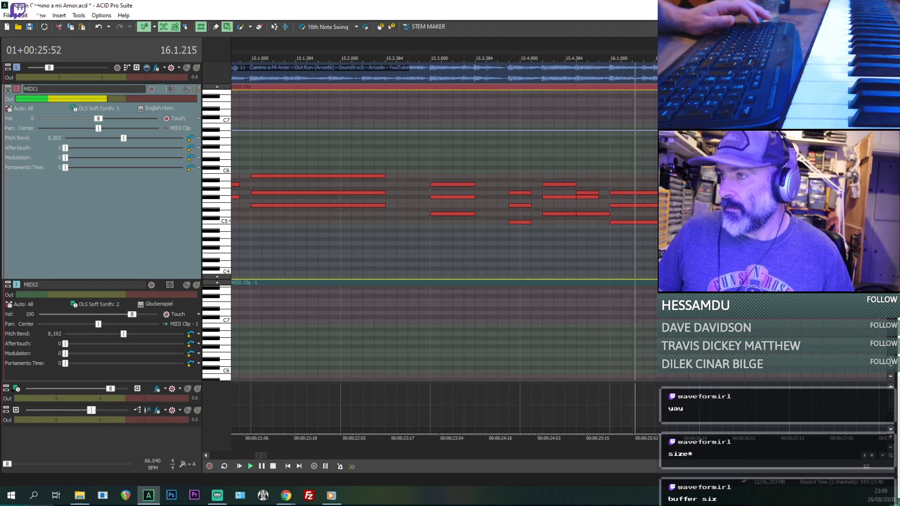
{"action": "scroll", "coordinate": [578, 173], "scroll_direction": "down", "scroll_amount": 1}
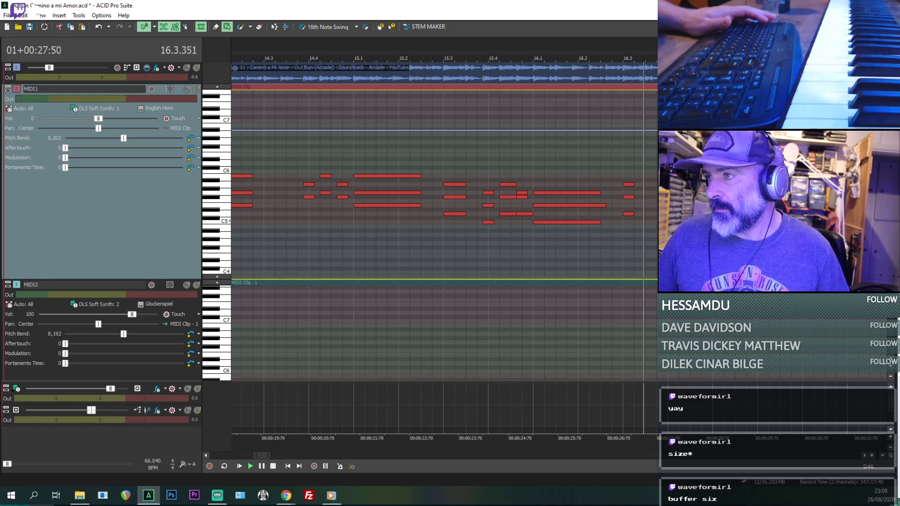
{"action": "key", "text": "space"}
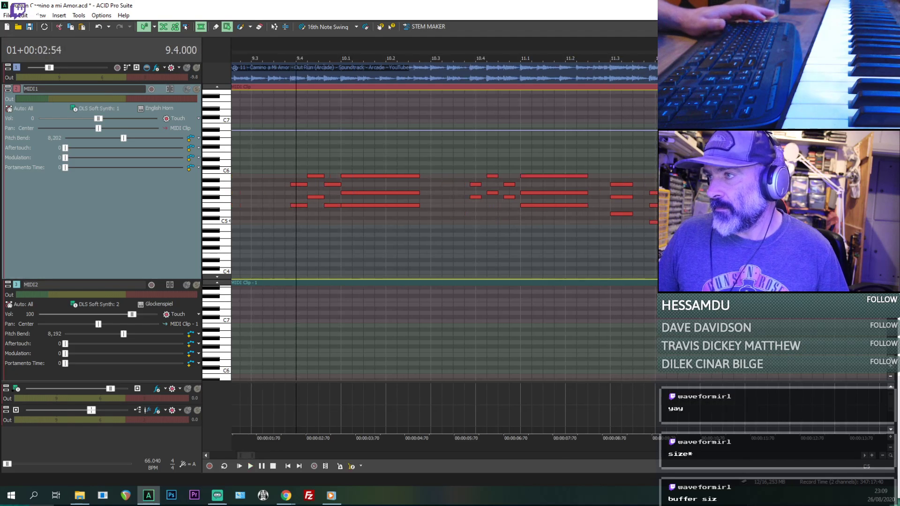
{"action": "scroll", "coordinate": [445, 229], "scroll_direction": "down", "scroll_amount": 5}
{"action": "scroll", "coordinate": [597, 251], "scroll_direction": "up", "scroll_amount": 4}
{"action": "key", "text": "space"}
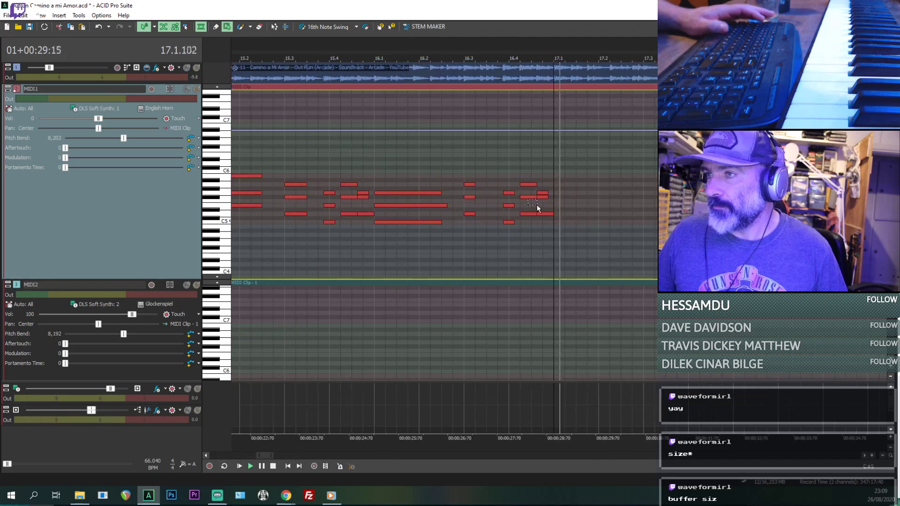
{"action": "key", "text": "space"}
- Draw a chord of G5, E5 and C5 notes at 17.1 in MIDI1, checking it by playback
{"action": "left_click", "coordinate": [216, 27]}
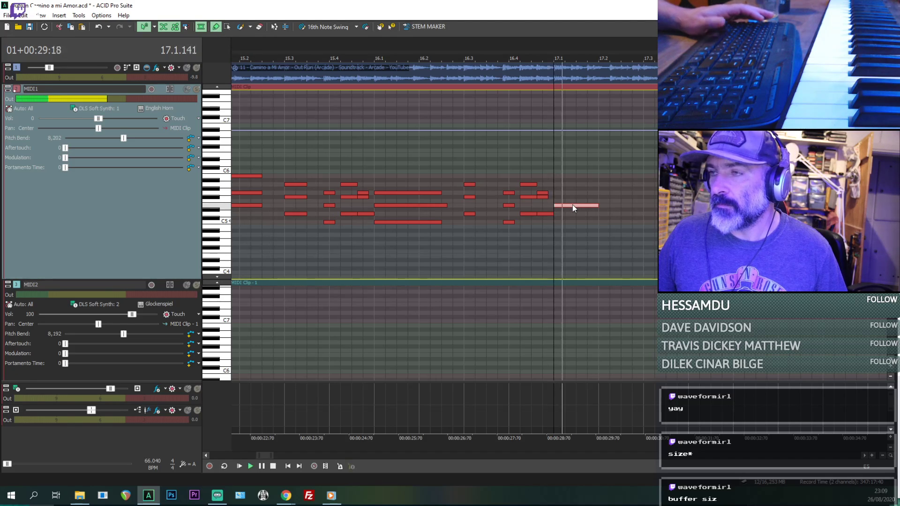
{"action": "left_click_drag", "start_coordinate": [573, 204], "coordinate": [572, 193]}
{"action": "key", "text": "space"}
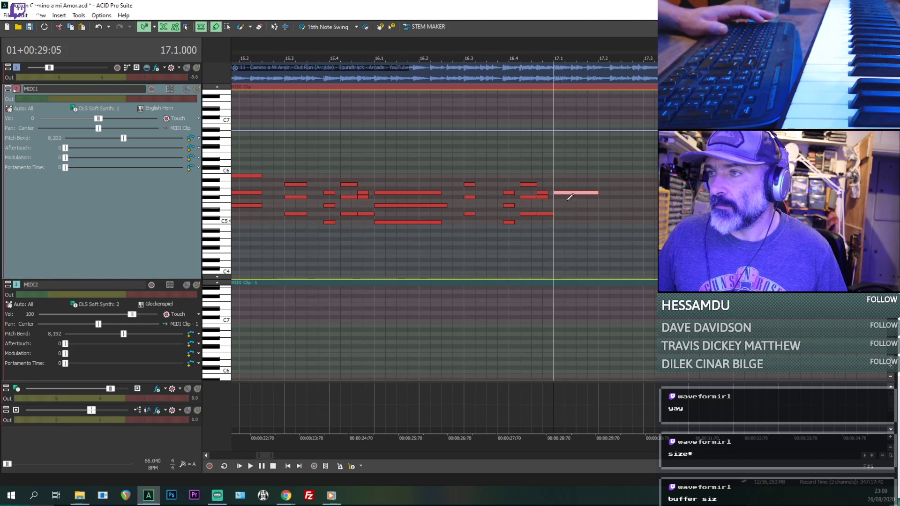
{"action": "key", "text": "space"}
{"action": "key", "text": "space"}
{"action": "left_click_drag", "start_coordinate": [592, 213], "coordinate": [592, 222]}
{"action": "left_click", "coordinate": [563, 206]}
{"action": "key", "text": "space"}
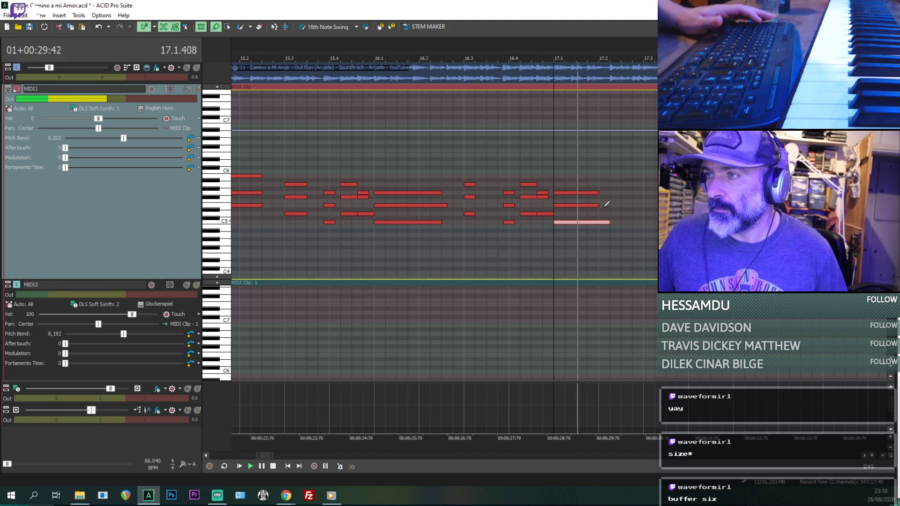
{"action": "key", "text": "space"}
{"action": "key", "text": "space"}
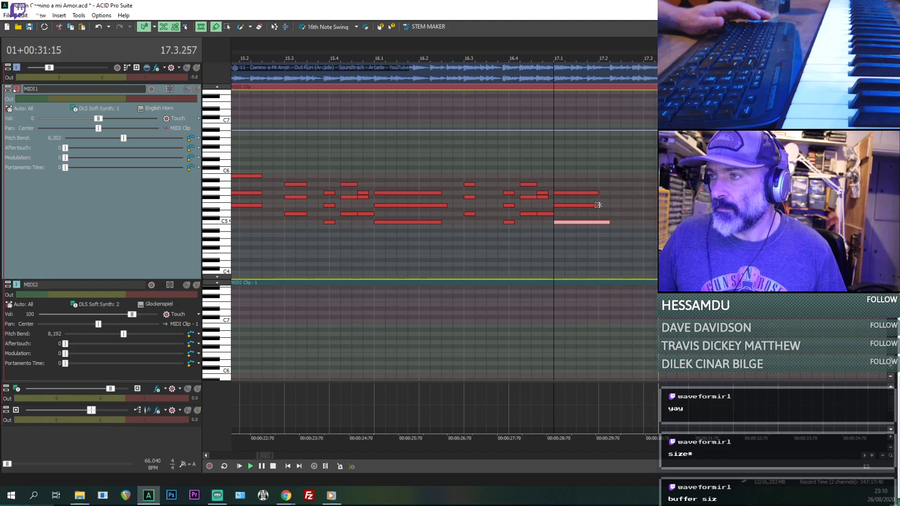
{"action": "key", "text": "space"}
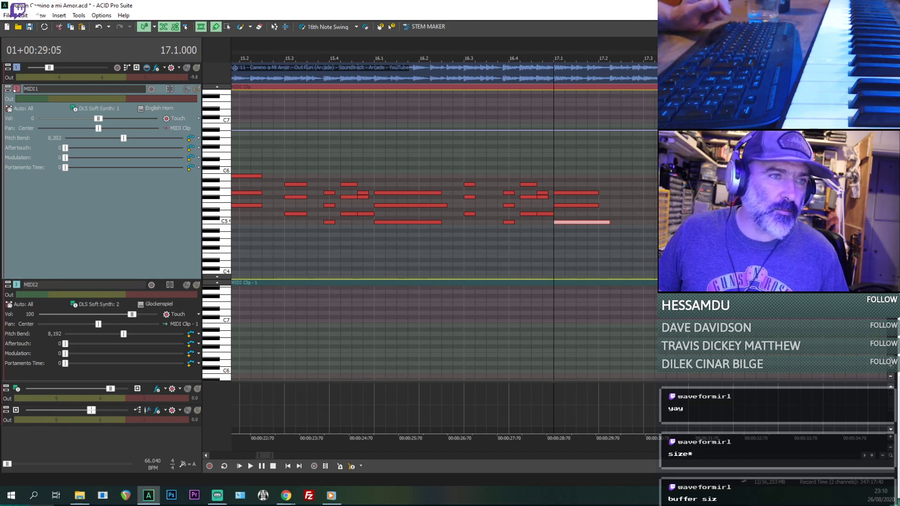
- Raise the reference audio track's volume and set the MIDI1 volume to 38 while playing the chord at 17.1
{"action": "left_click_drag", "start_coordinate": [59, 67], "coordinate": [57, 68]}
{"action": "key", "text": "space"}
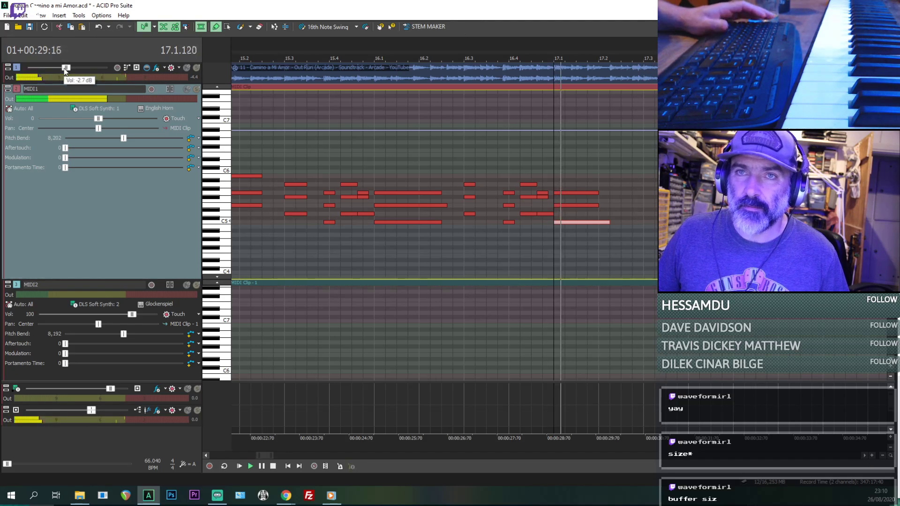
{"action": "left_click_drag", "start_coordinate": [98, 120], "coordinate": [116, 119]}
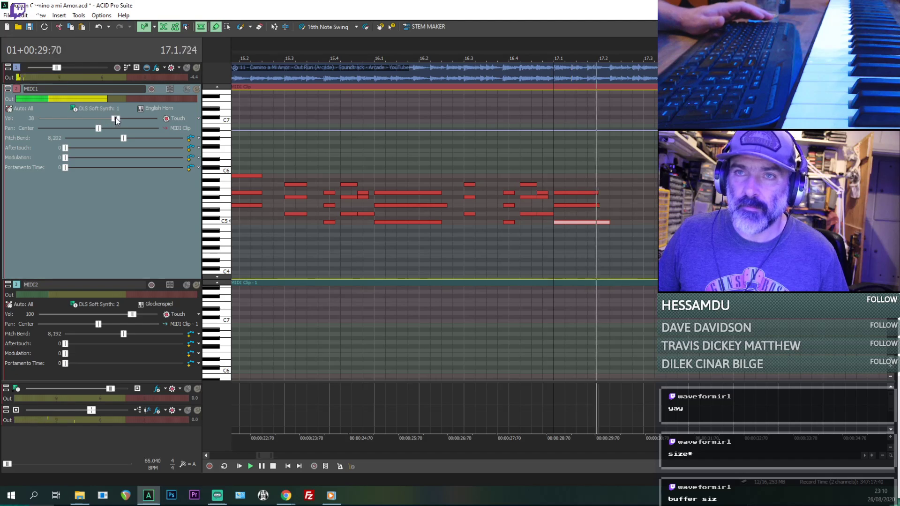
{"action": "key", "text": "space"}
- Trim the chord's C5 note to end at 17.2 and add a sixteenth-length G4 note at 17.2, checking by playback from 16.3.576
{"action": "left_click", "coordinate": [499, 229]}
{"action": "key", "text": "space"}
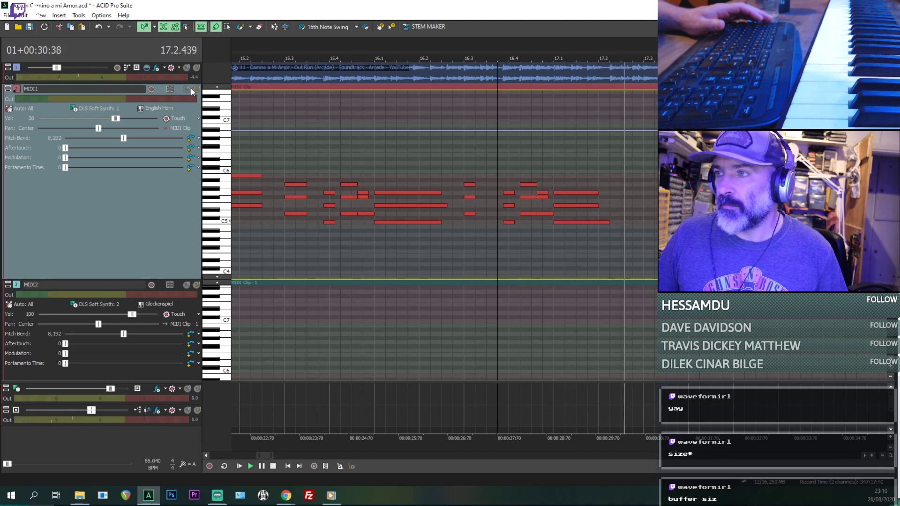
{"action": "key", "text": "space"}
{"action": "key", "text": "space"}
{"action": "left_click_drag", "start_coordinate": [609, 221], "coordinate": [620, 234]}
{"action": "key", "text": "space"}
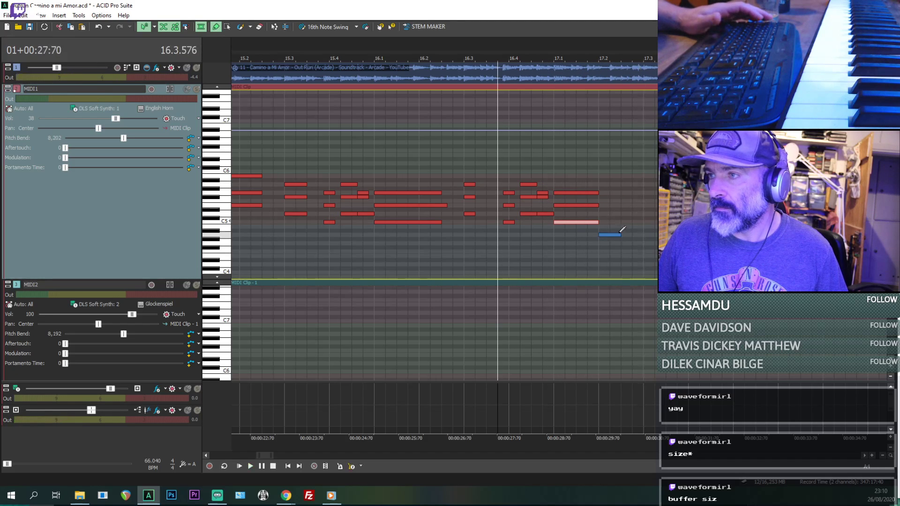
{"action": "key", "text": "space"}
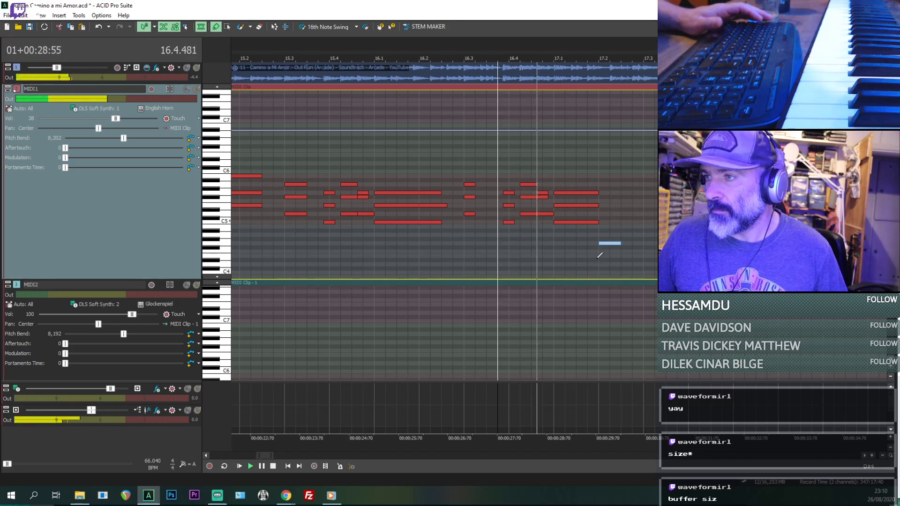
{"action": "left_click_drag", "start_coordinate": [621, 244], "coordinate": [610, 244]}
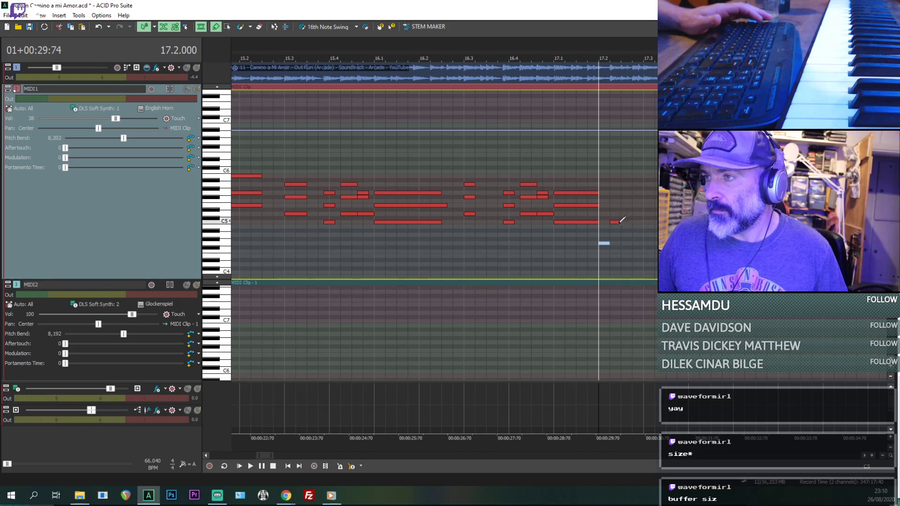
- Continue the MIDI1 melody after the G4 note with consecutive sixteenth notes C5, E5 and D5, playing them back from 17.2
{"action": "left_click", "coordinate": [619, 222]}
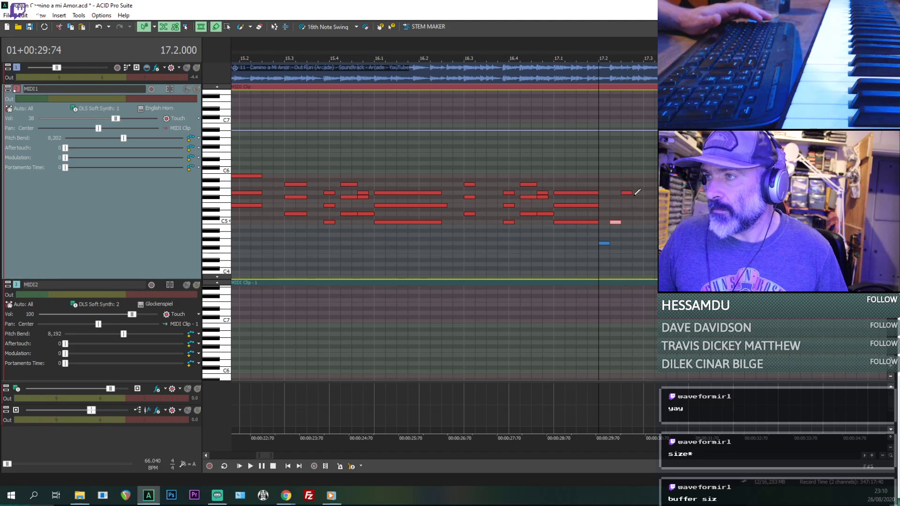
{"action": "left_click_drag", "start_coordinate": [625, 193], "coordinate": [624, 208]}
{"action": "key", "text": "space"}
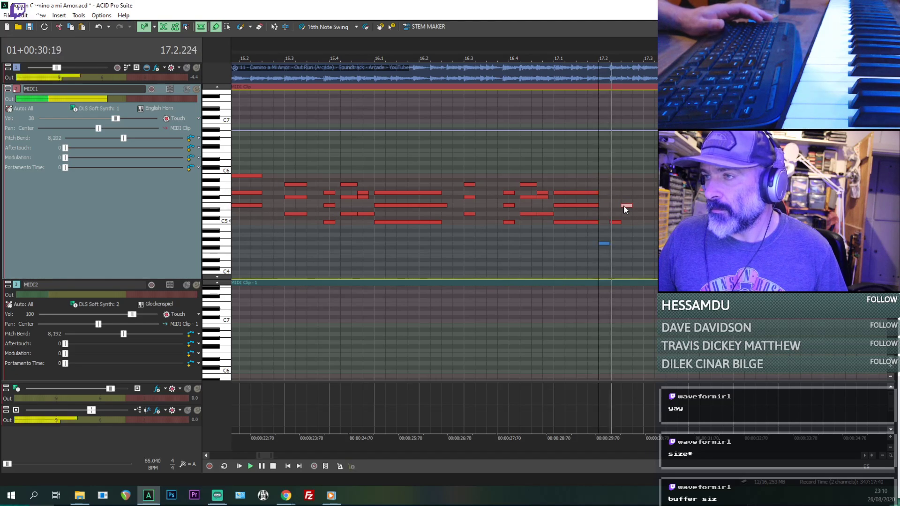
{"action": "key", "text": "space"}
{"action": "left_click_drag", "start_coordinate": [637, 192], "coordinate": [637, 215]}
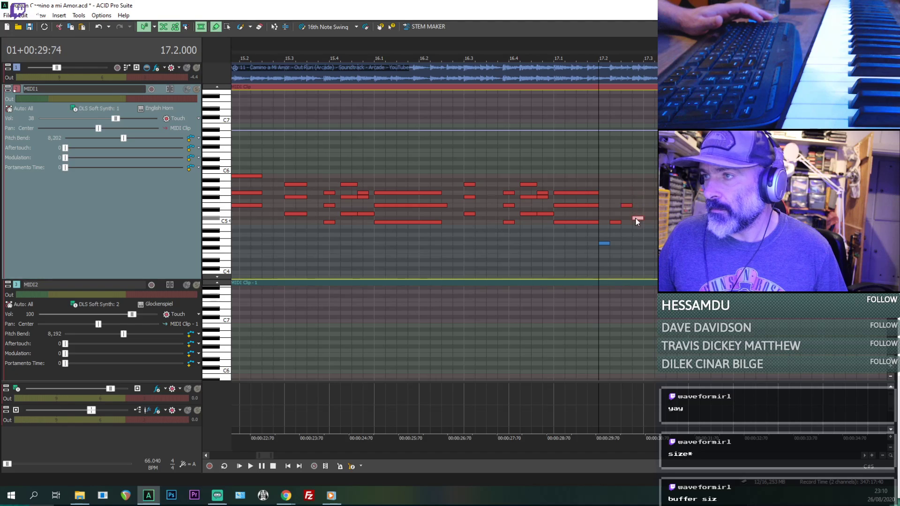
{"action": "key", "text": "space"}
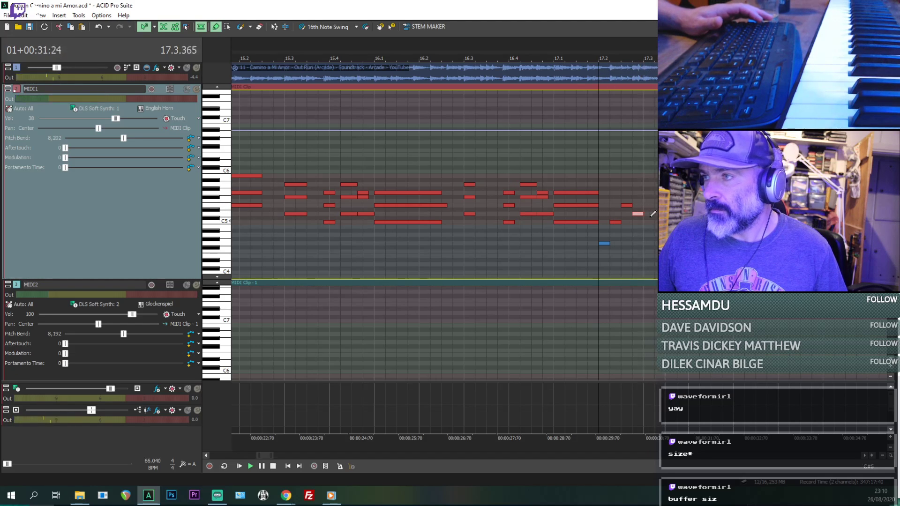
{"action": "key", "text": "space"}
{"action": "key", "text": "space"}
- Try extending the G4 note at 17.2 past beat 17.3 and listen to it beneath the melody
{"action": "left_click_drag", "start_coordinate": [609, 243], "coordinate": [676, 243]}
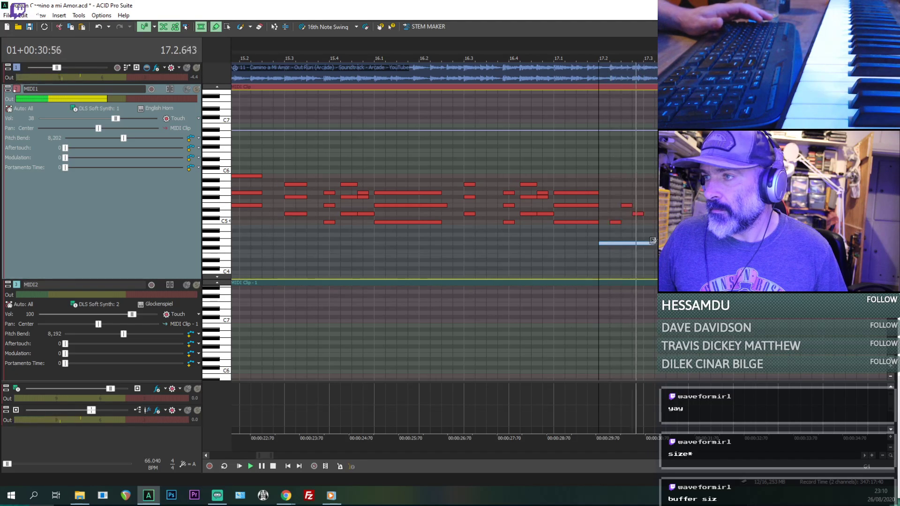
{"action": "key", "text": "space"}
{"action": "key", "text": "space"}
- Add a sixteenth-length G4 note beneath the D5 note at 17.2.576 and play it back
{"action": "key", "text": "space"}
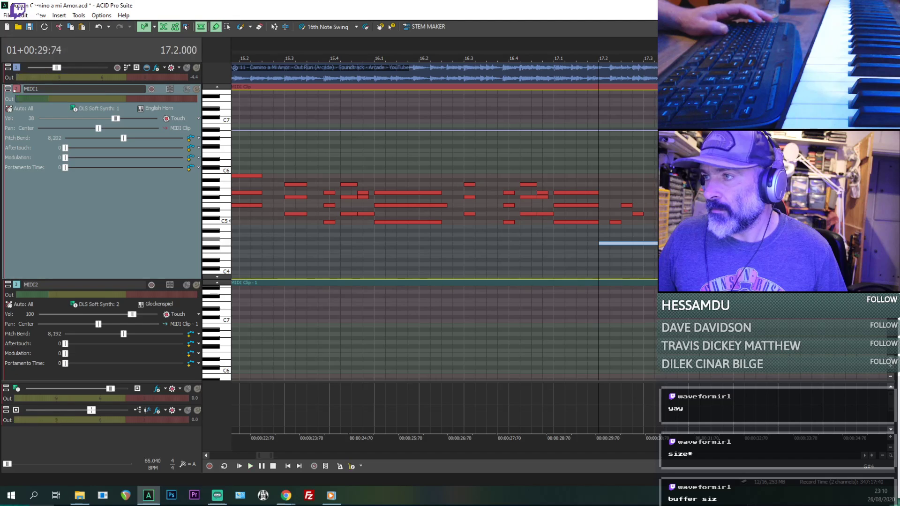
{"action": "key", "text": "space"}
{"action": "left_click_drag", "start_coordinate": [675, 244], "coordinate": [610, 243]}
{"action": "key", "text": "space"}
{"action": "key", "text": "space"}
{"action": "left_click", "coordinate": [634, 243]}
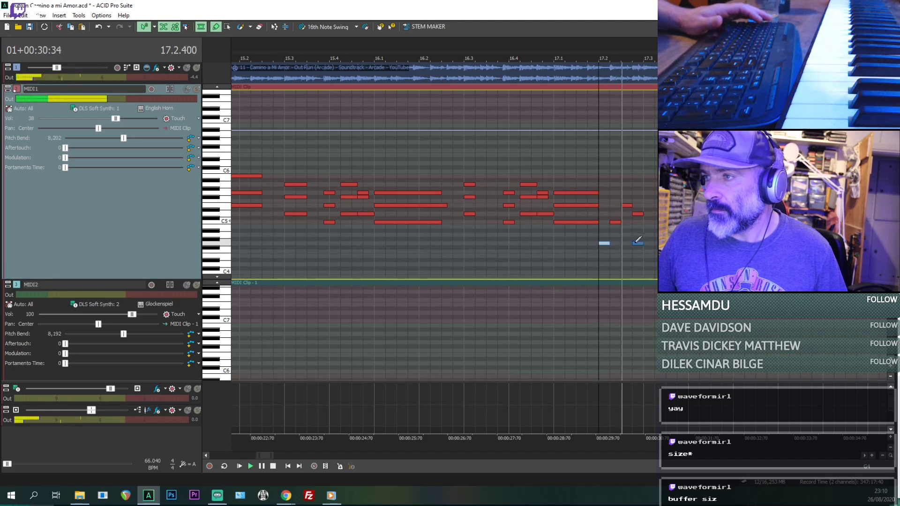
{"action": "left_click", "coordinate": [571, 257]}
{"action": "key", "text": "space"}
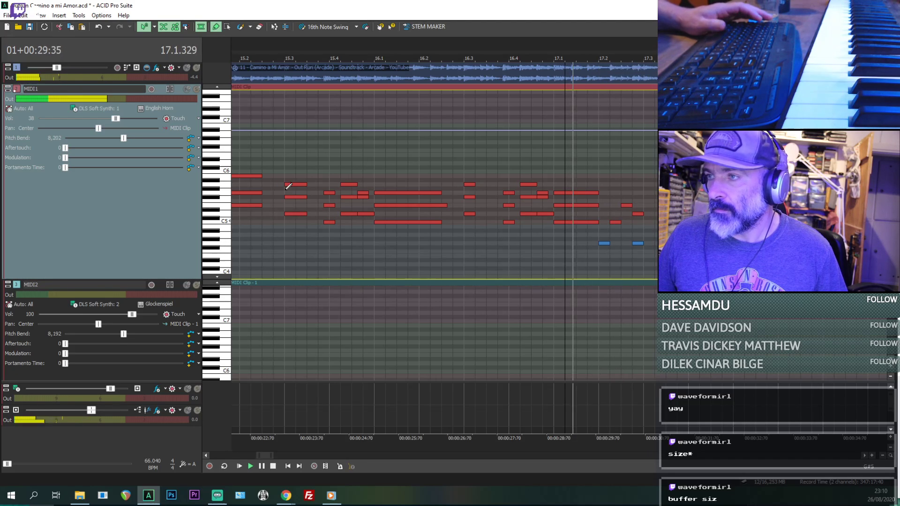
- Lengthen the D5 and G4 notes at 17.2.576 to an eighth, comparing MIDI1 soloed and with the reference audio
{"action": "left_click", "coordinate": [196, 91]}
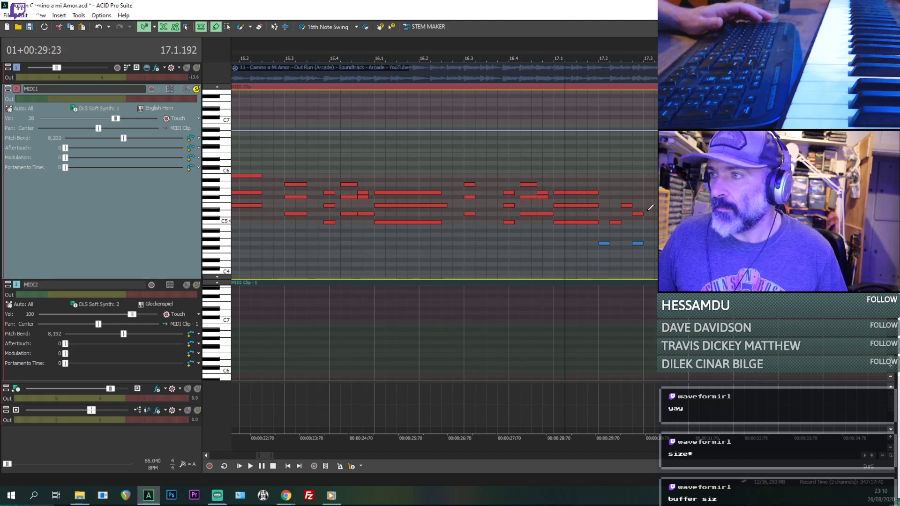
{"action": "key", "text": "space"}
{"action": "left_click_drag", "start_coordinate": [644, 243], "coordinate": [655, 243]}
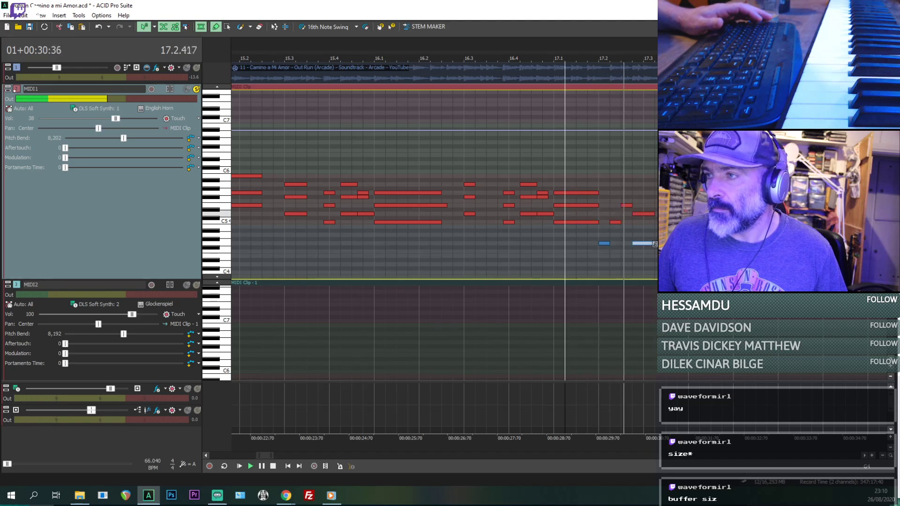
{"action": "left_click", "coordinate": [196, 90]}
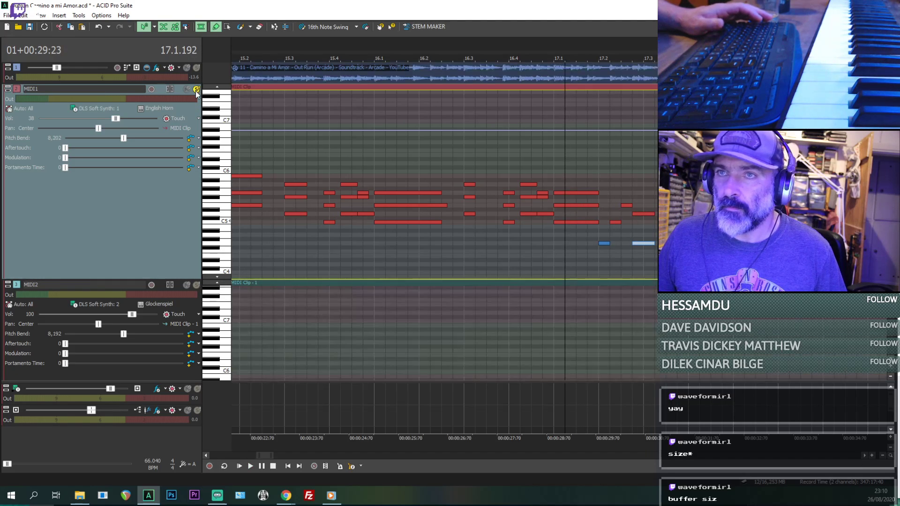
{"action": "key", "text": "space"}
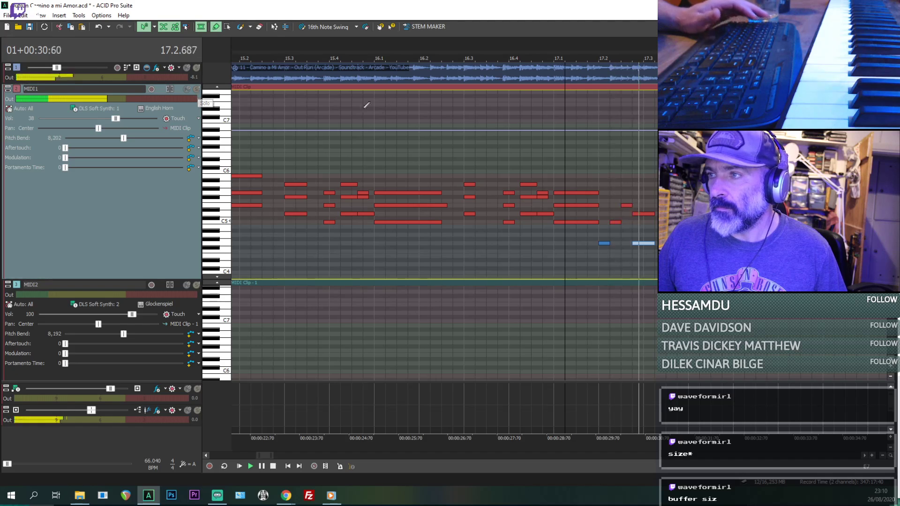
{"action": "key", "text": "space"}
{"action": "key", "text": "space"}
- Replace the G4 note at 17.2.576 with an eighth-length F#5 note above the D5, and play onward from there
{"action": "left_click", "coordinate": [643, 243]}
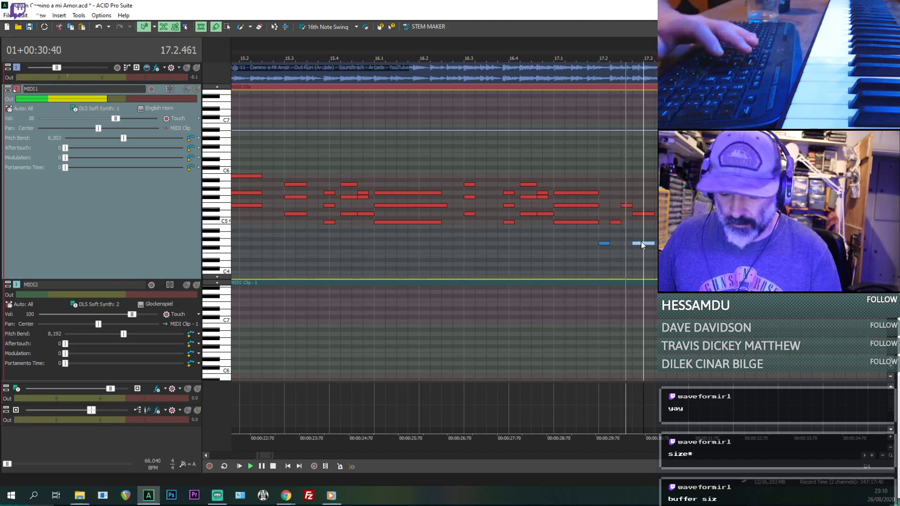
{"action": "key", "text": "Delete"}
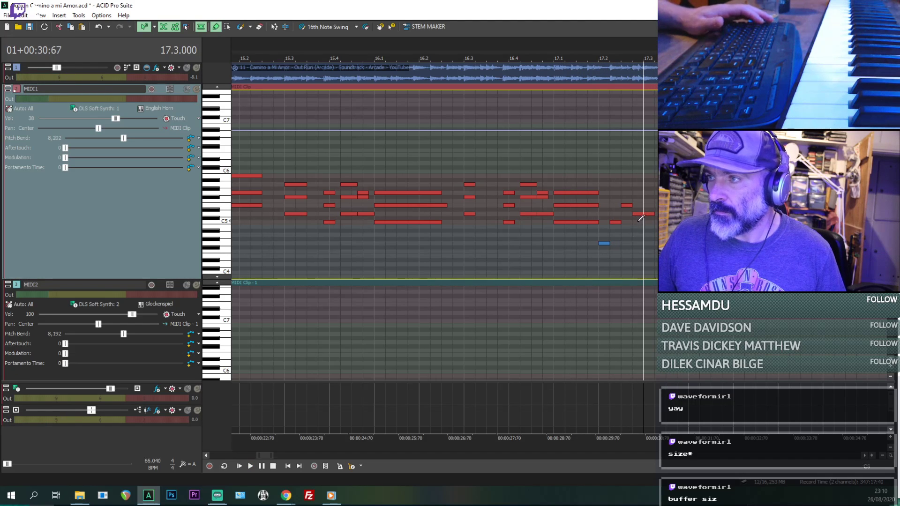
{"action": "left_click", "coordinate": [634, 198]}
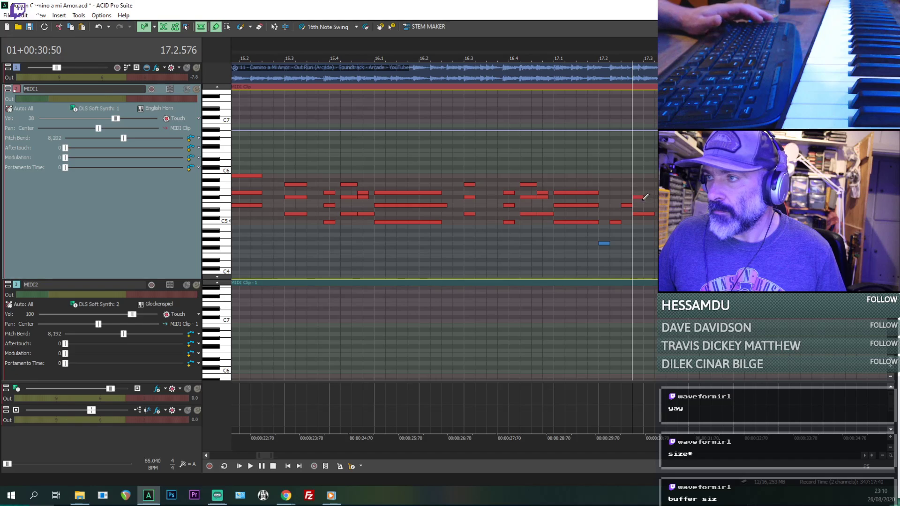
{"action": "left_click", "coordinate": [643, 198]}
{"action": "key", "text": "space"}
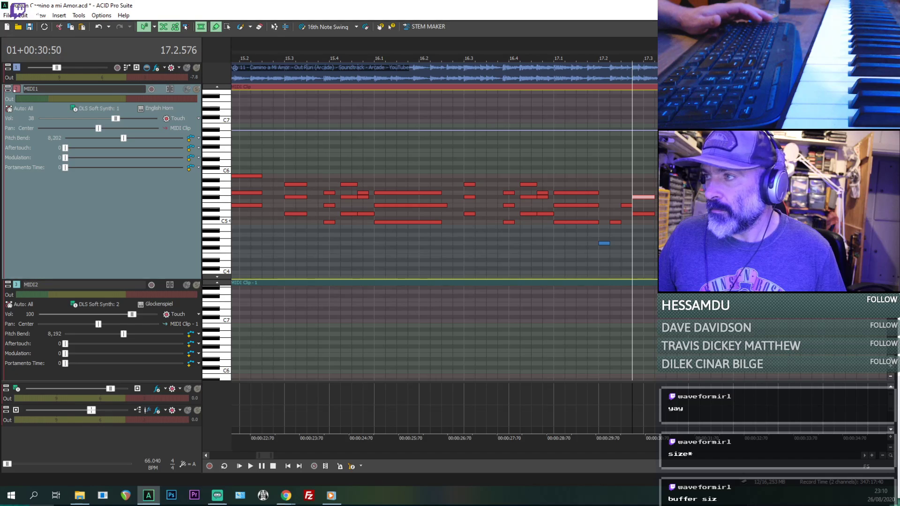
{"action": "key", "text": "space"}
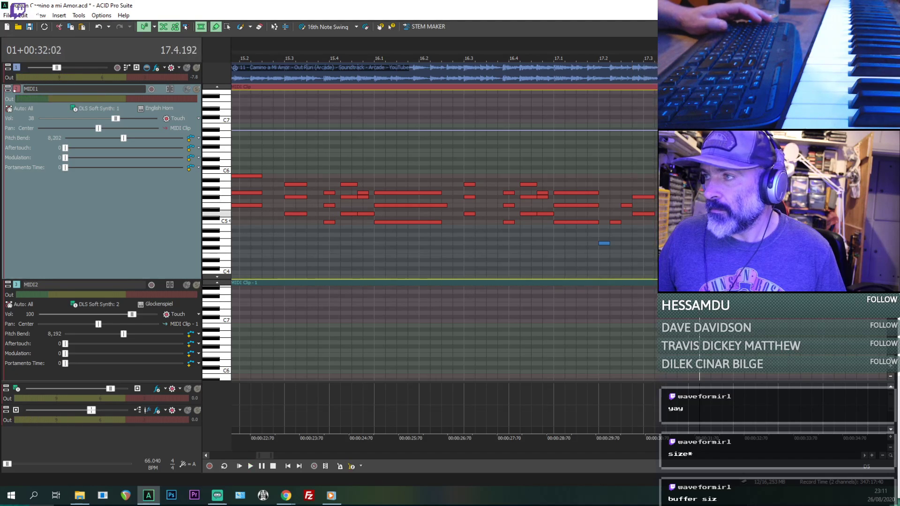
- Add a sixteenth-length A5 note at 17.4.192 and an F#5 note shortly after it, and play them back
{"action": "key", "text": "space"}
{"action": "scroll", "coordinate": [572, 203], "scroll_direction": "up", "scroll_amount": 2}
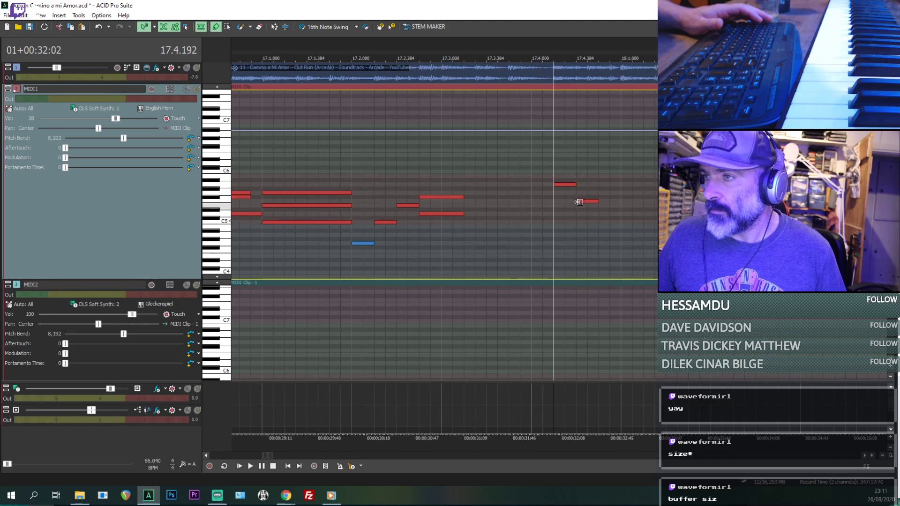
{"action": "left_click_drag", "start_coordinate": [584, 200], "coordinate": [592, 198]}
{"action": "key", "text": "space"}
- Play back from 17.4.192 and move the F#5 note to 17.4.384 so it directly follows the A5
{"action": "key", "text": "space"}
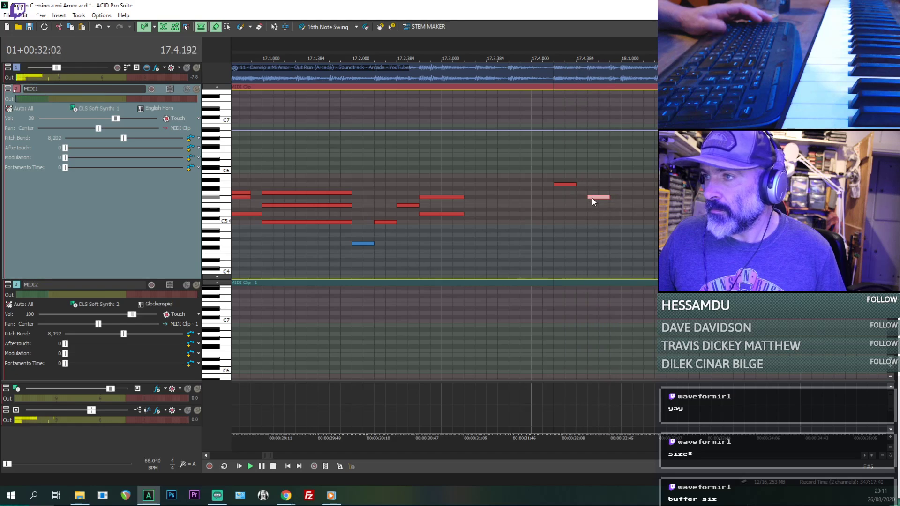
{"action": "key", "text": "space"}
{"action": "key", "text": "space"}
{"action": "key", "text": "space"}
{"action": "key", "text": "space"}
{"action": "key", "text": "space"}
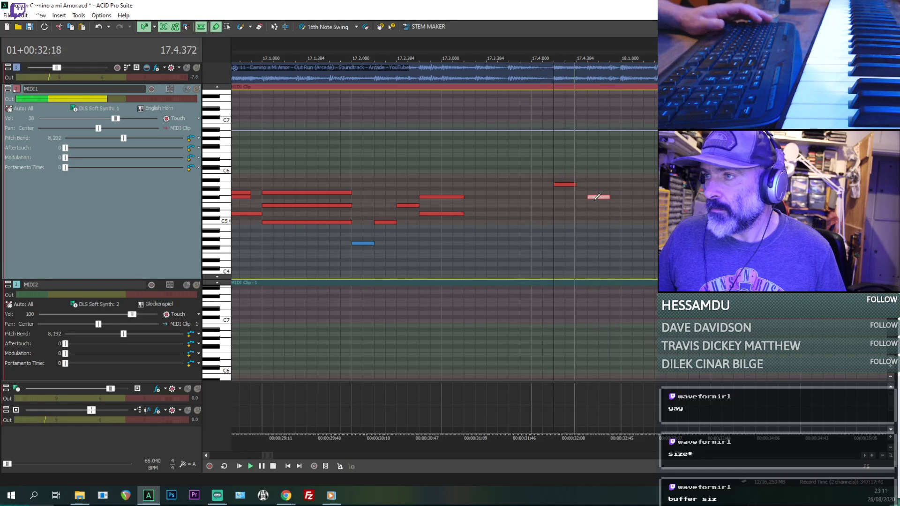
{"action": "key", "text": "space"}
{"action": "key", "text": "space"}
{"action": "key", "text": "space"}
{"action": "left_click_drag", "start_coordinate": [594, 198], "coordinate": [584, 197]}
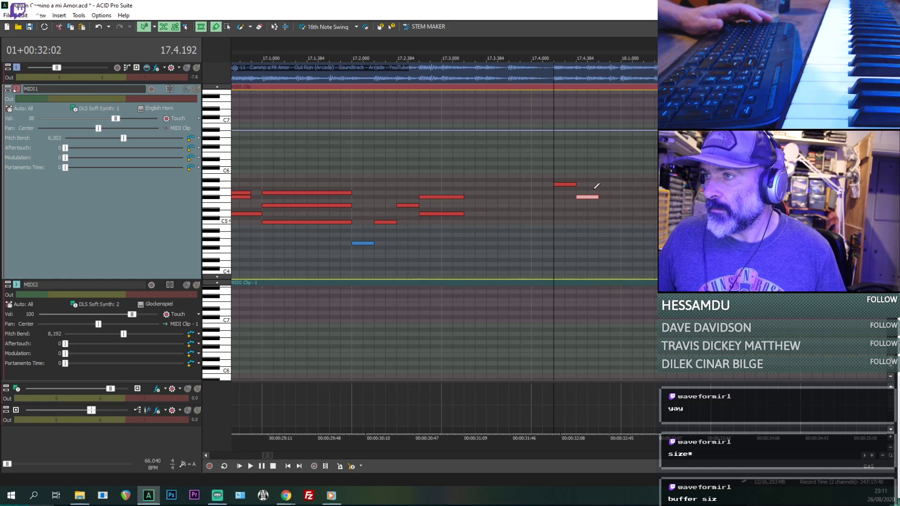
{"action": "left_click", "coordinate": [600, 188]}
{"action": "left_click", "coordinate": [603, 189]}
{"action": "key", "text": "Delete"}
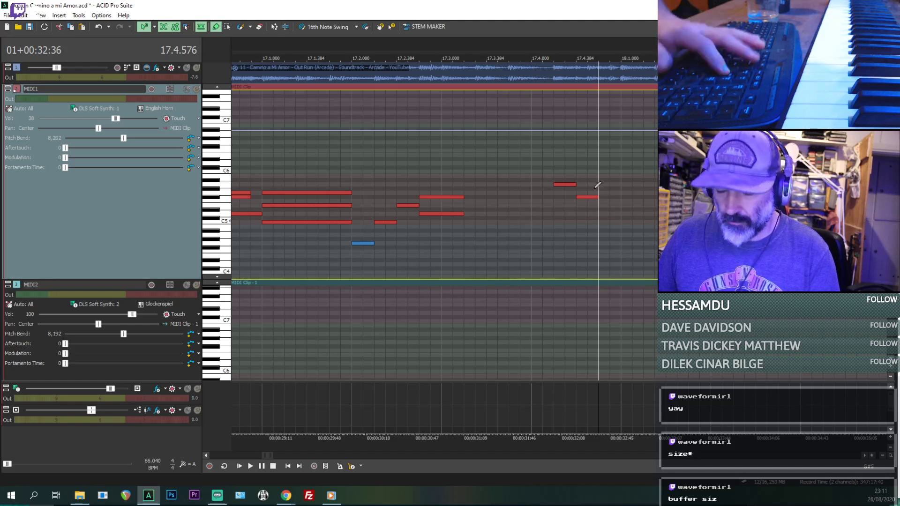
- Play the phrase from 17.4.000 and add a sixteenth-length D5 note at 17.4.576, directly after the F#5
{"action": "left_click", "coordinate": [533, 237]}
{"action": "key", "text": "space"}
{"action": "key", "text": "space"}
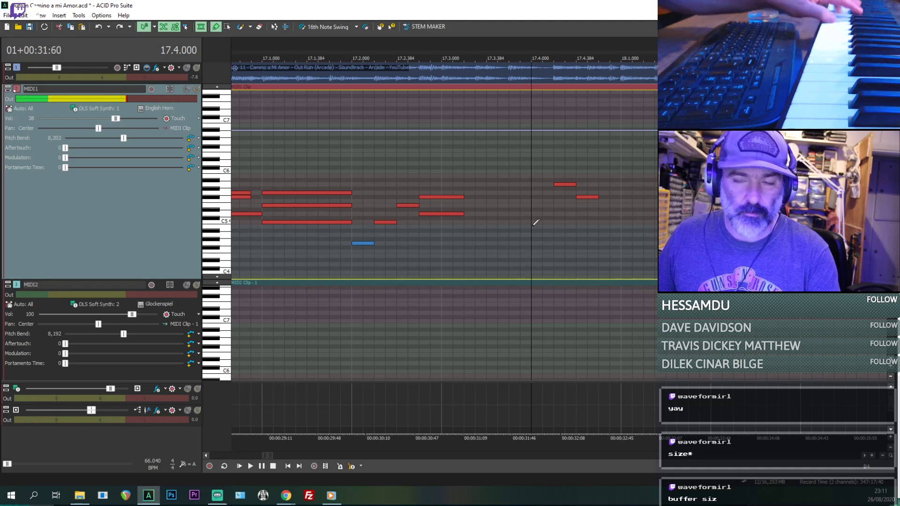
{"action": "key", "text": "space"}
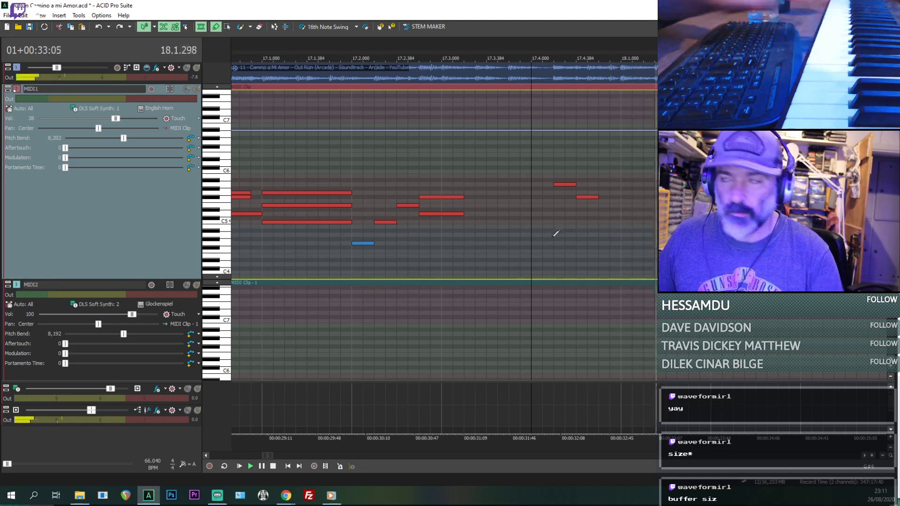
{"action": "key", "text": "space"}
- Try a sixteenth-length E5 note at 18.1.000 and play the phrase from 17.4.000
{"action": "key", "text": "space"}
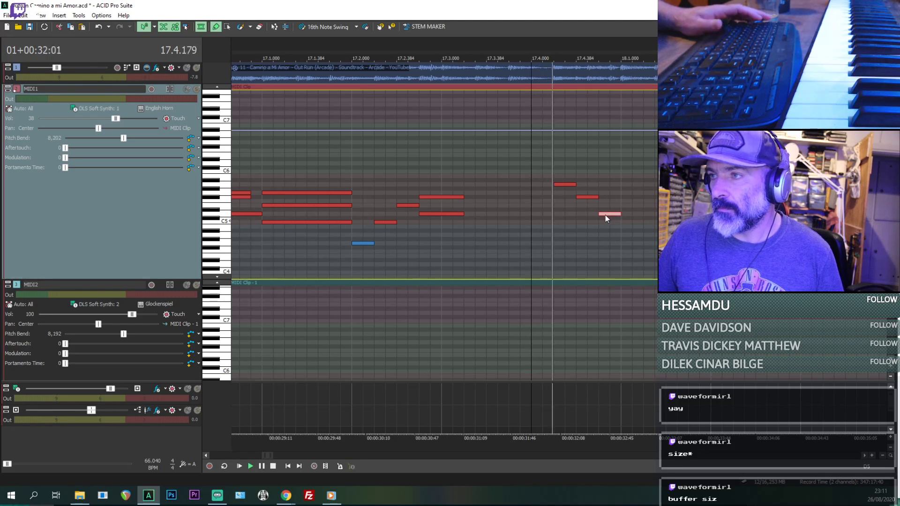
{"action": "key", "text": "space"}
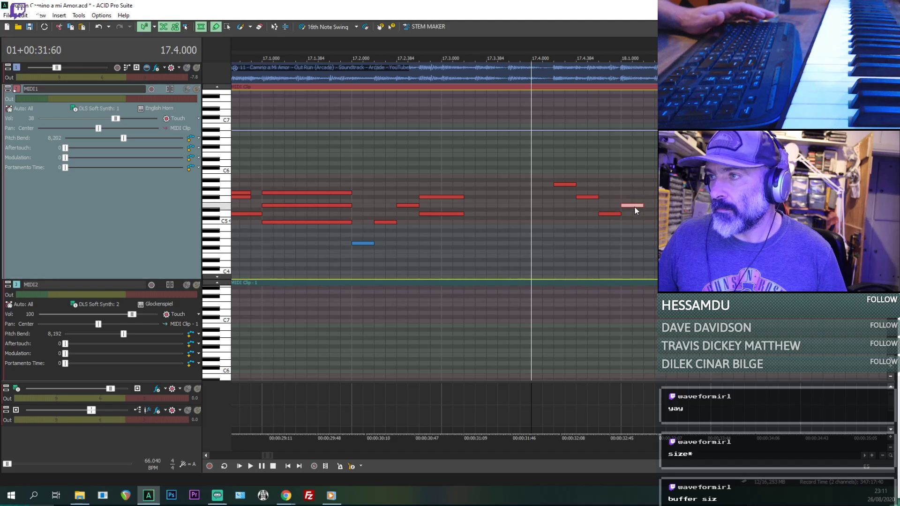
{"action": "key", "text": "space"}
{"action": "scroll", "coordinate": [635, 207], "scroll_direction": "down", "scroll_amount": 1}
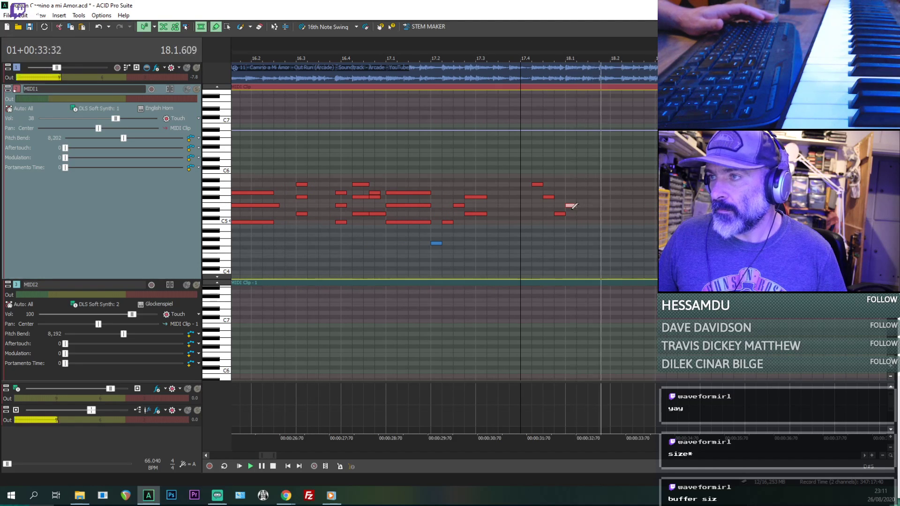
{"action": "key", "text": "space"}
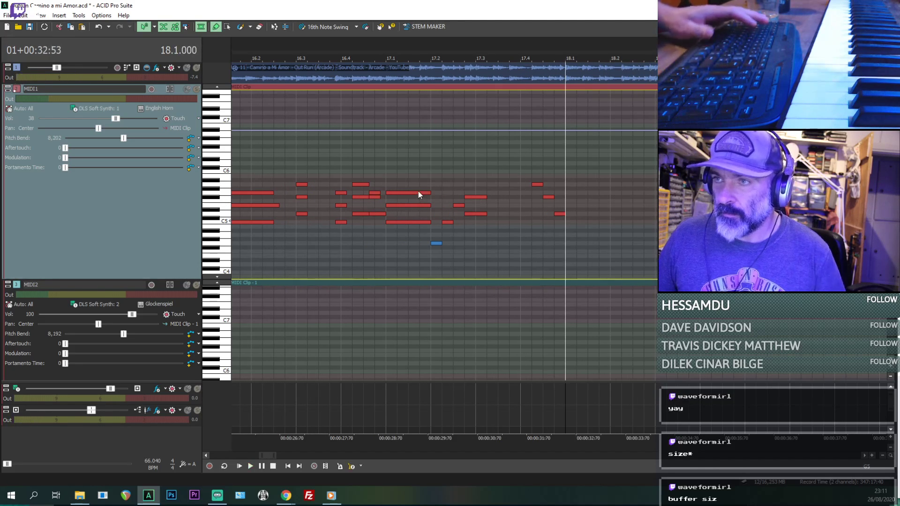
- Copy the bar 17 notes, from the long chord through the D5 at 17.4.576, and place the copy starting at 18.1.000
{"action": "left_click", "coordinate": [416, 194]}
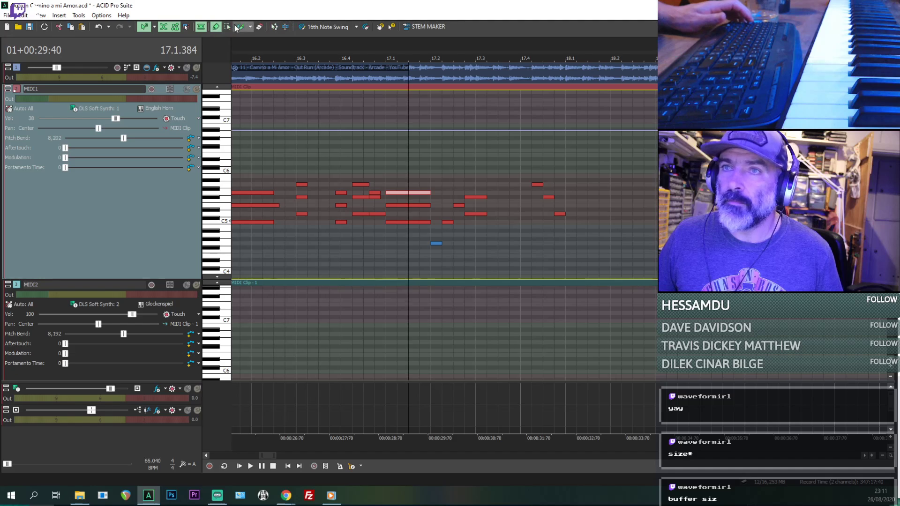
{"action": "left_click_drag", "start_coordinate": [537, 228], "coordinate": [418, 161]}
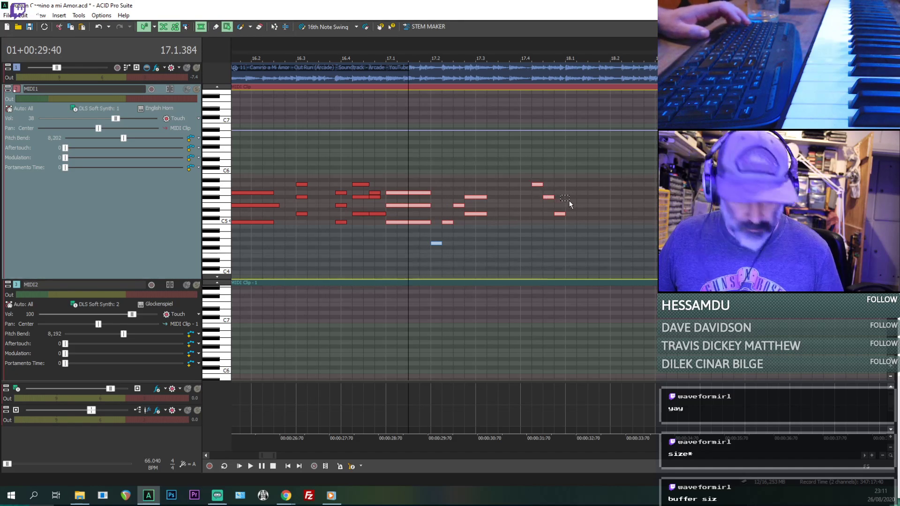
{"action": "key", "text": "ctrl+c"}
{"action": "left_click", "coordinate": [575, 248]}
{"action": "key", "text": "ctrl+v"}
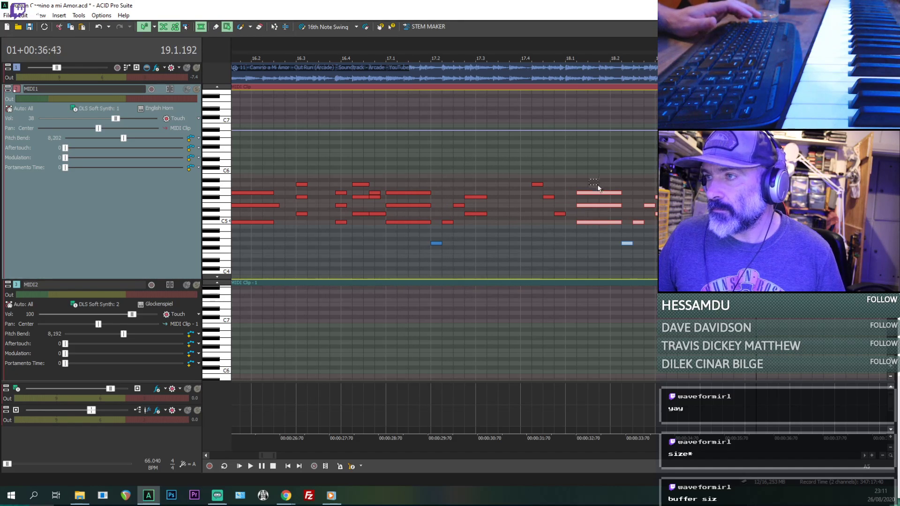
{"action": "left_click_drag", "start_coordinate": [595, 193], "coordinate": [583, 193]}
{"action": "left_click", "coordinate": [565, 173]}
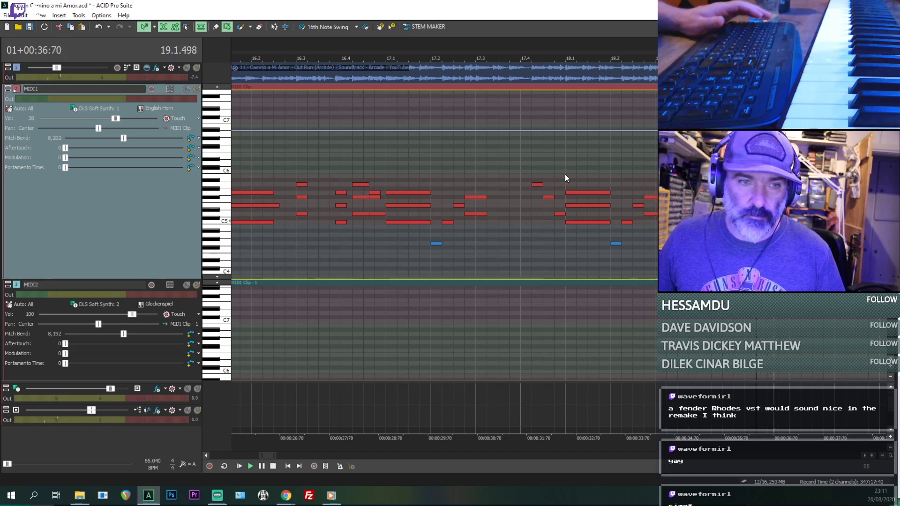
- Examine the phrases of the MIDI1 melody from bar 5 through bar 18
{"action": "scroll", "coordinate": [469, 158], "scroll_direction": "down", "scroll_amount": 2}
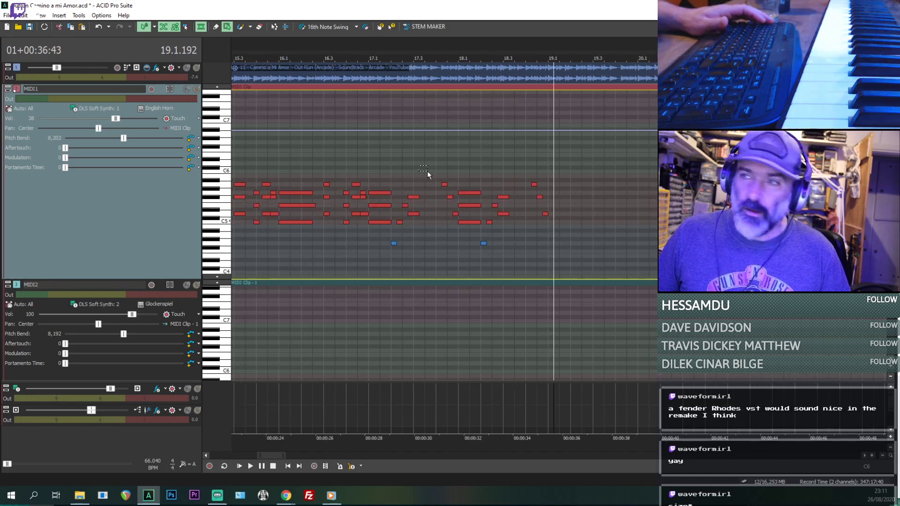
{"action": "left_click_drag", "start_coordinate": [372, 158], "coordinate": [381, 164]}
{"action": "scroll", "coordinate": [381, 164], "scroll_direction": "down", "scroll_amount": 2}
{"action": "left_click", "coordinate": [334, 153]}
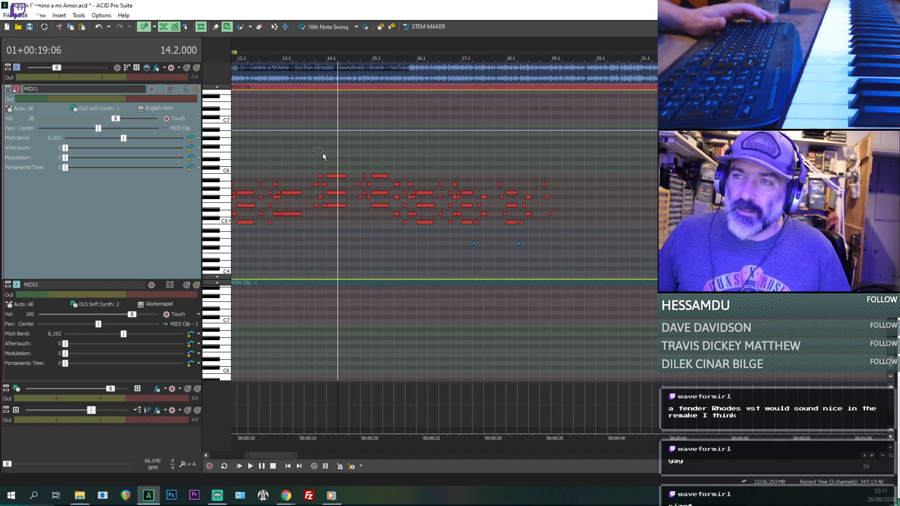
{"action": "left_click", "coordinate": [322, 153]}
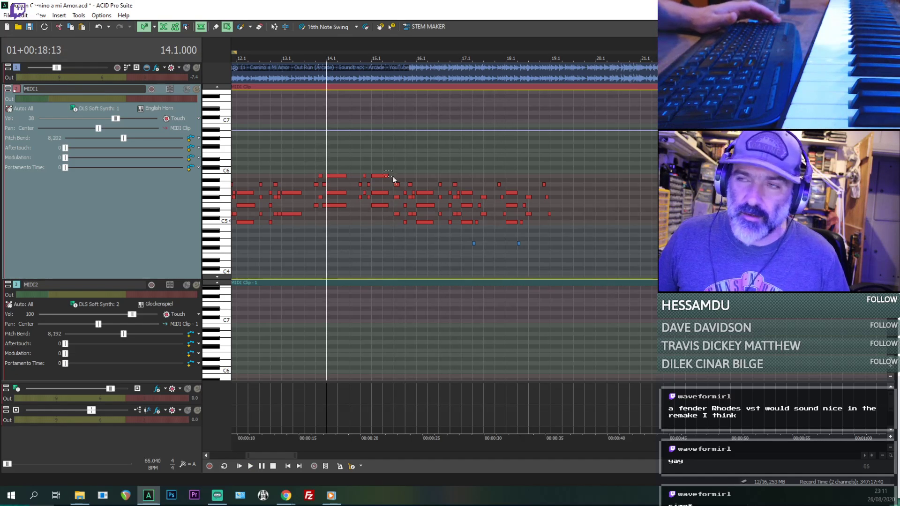
{"action": "left_click_drag", "start_coordinate": [444, 167], "coordinate": [453, 172]}
{"action": "scroll", "coordinate": [462, 171], "scroll_direction": "down", "scroll_amount": 1}
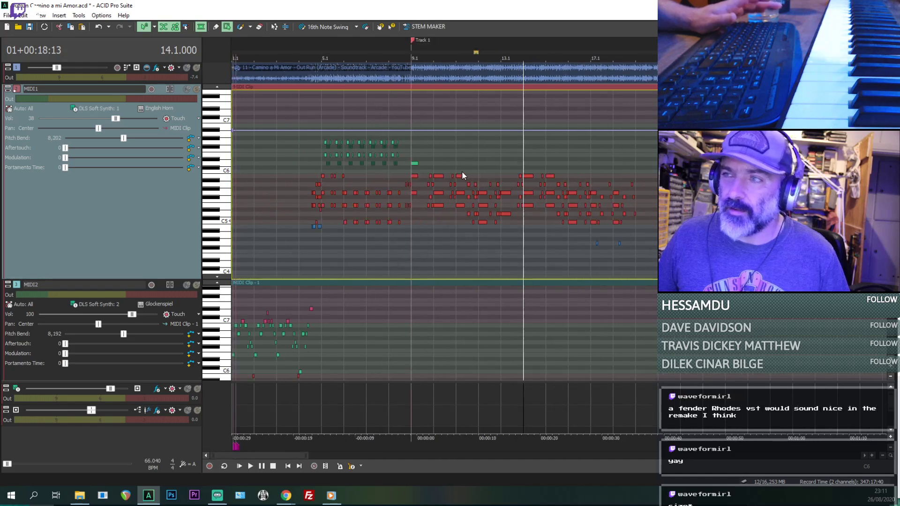
{"action": "left_click", "coordinate": [320, 162]}
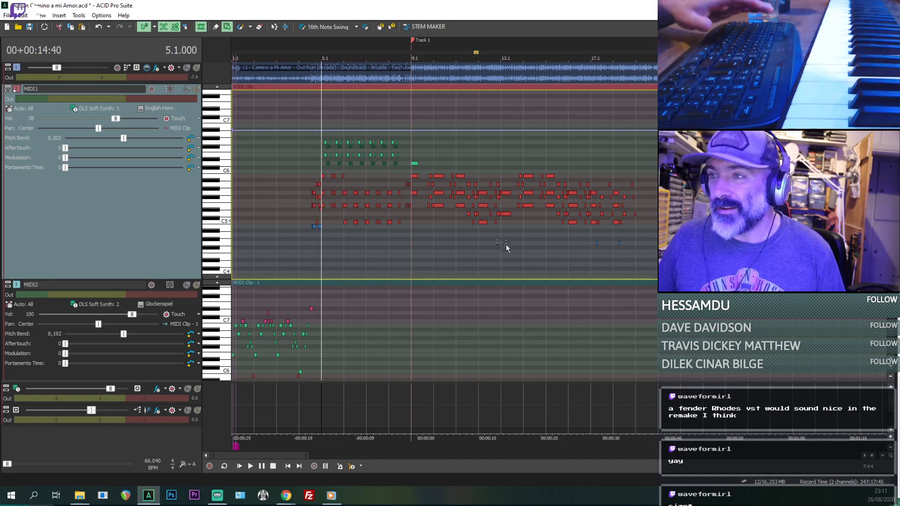
- Play the arrangement from 14.1.000 to hear the bar 14 phrase
{"action": "left_click", "coordinate": [526, 238]}
{"action": "scroll", "coordinate": [526, 238], "scroll_direction": "up", "scroll_amount": 5}
{"action": "scroll", "coordinate": [526, 238], "scroll_direction": "down", "scroll_amount": 3}
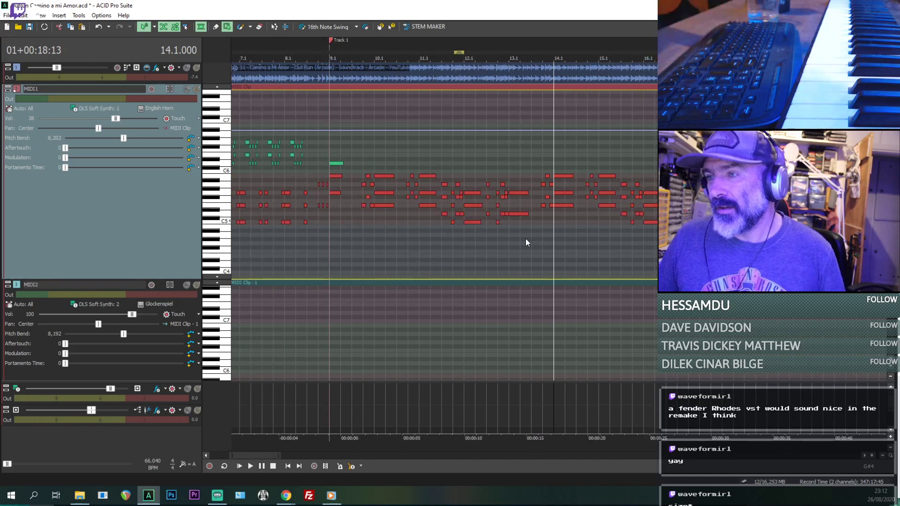
{"action": "scroll", "coordinate": [525, 238], "scroll_direction": "down", "scroll_amount": 2}
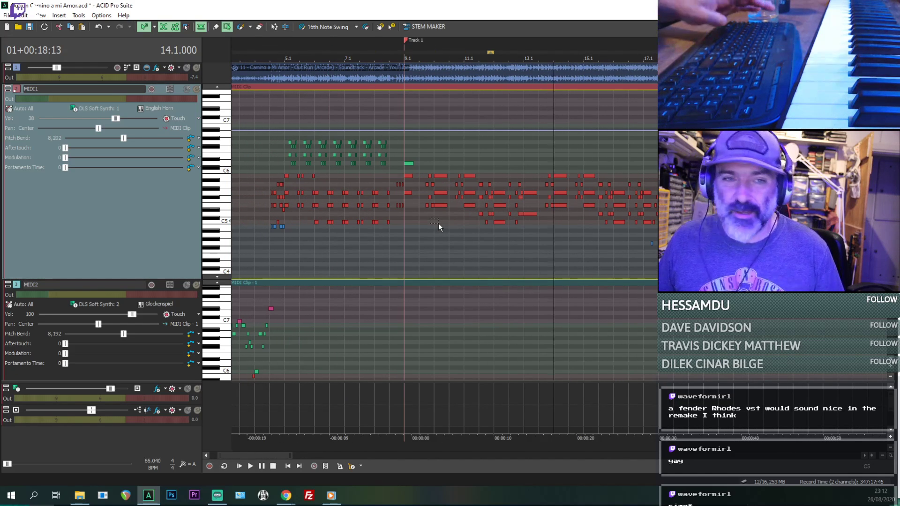
{"action": "key", "text": "space"}
{"action": "scroll", "coordinate": [438, 223], "scroll_direction": "up", "scroll_amount": 3}
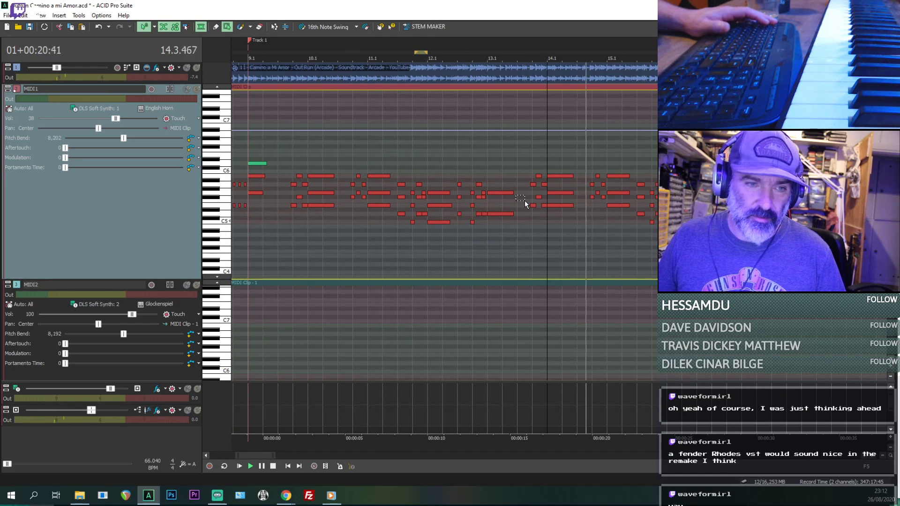
{"action": "key", "text": "space"}
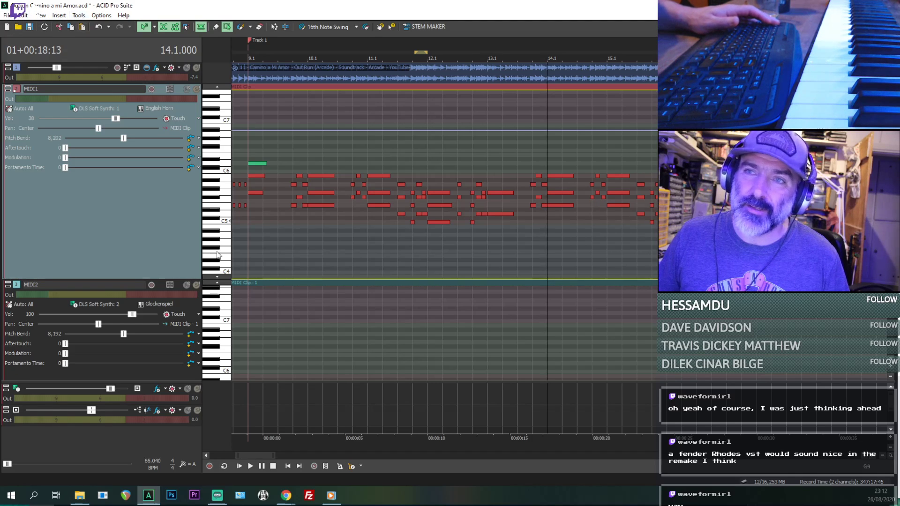
- Browse the available soft synths for the MIDI1 track and close the list without inserting one
{"action": "left_click", "coordinate": [98, 112]}
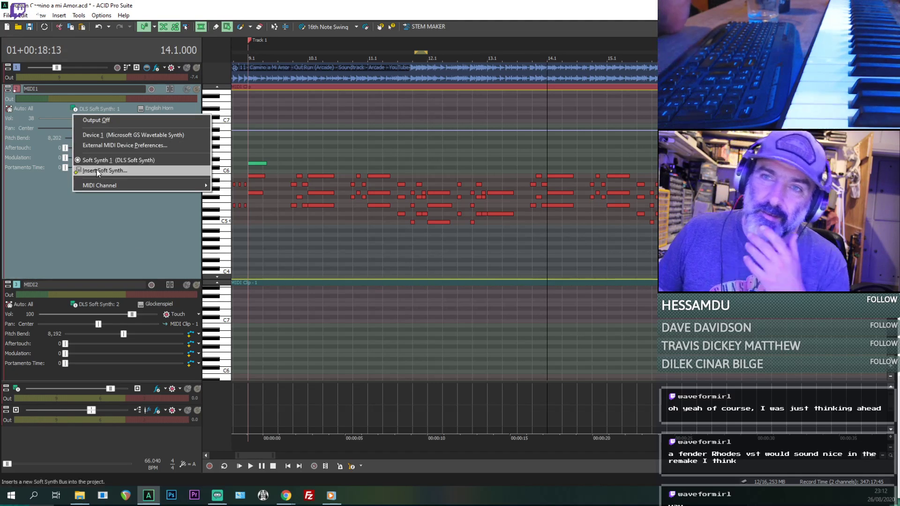
{"action": "left_click", "coordinate": [136, 170]}
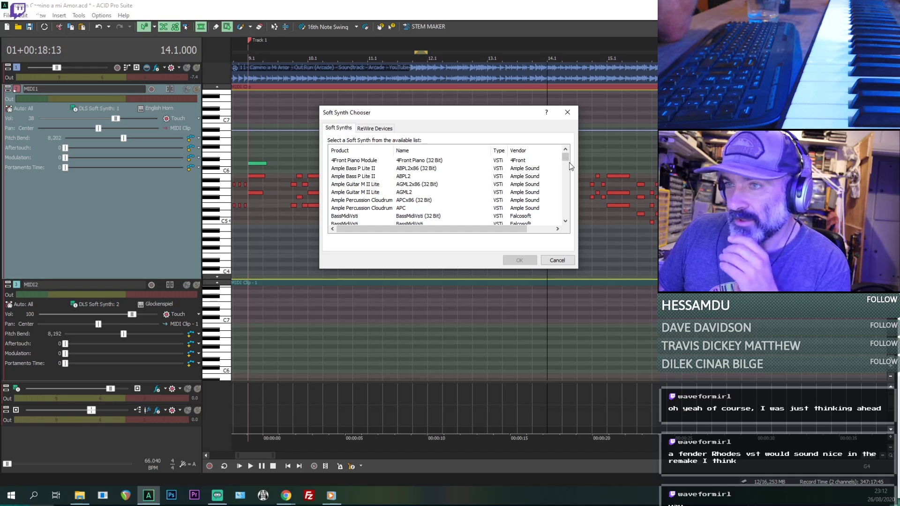
{"action": "left_click_drag", "start_coordinate": [566, 157], "coordinate": [571, 200]}
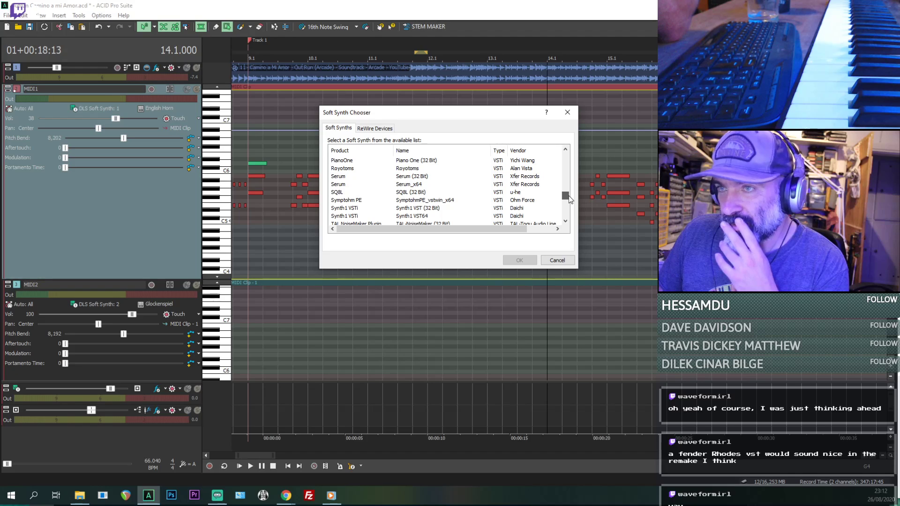
{"action": "left_click_drag", "start_coordinate": [568, 195], "coordinate": [565, 159]}
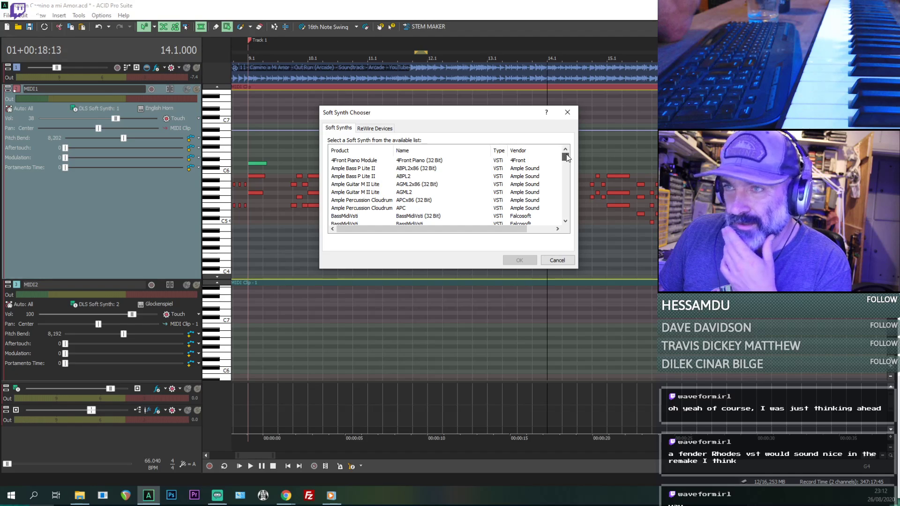
{"action": "left_click_drag", "start_coordinate": [574, 159], "coordinate": [572, 187]}
{"action": "left_click", "coordinate": [549, 265]}
- Play the MIDI1 melody with its current voice from 12.4.000
{"action": "left_click", "coordinate": [469, 227]}
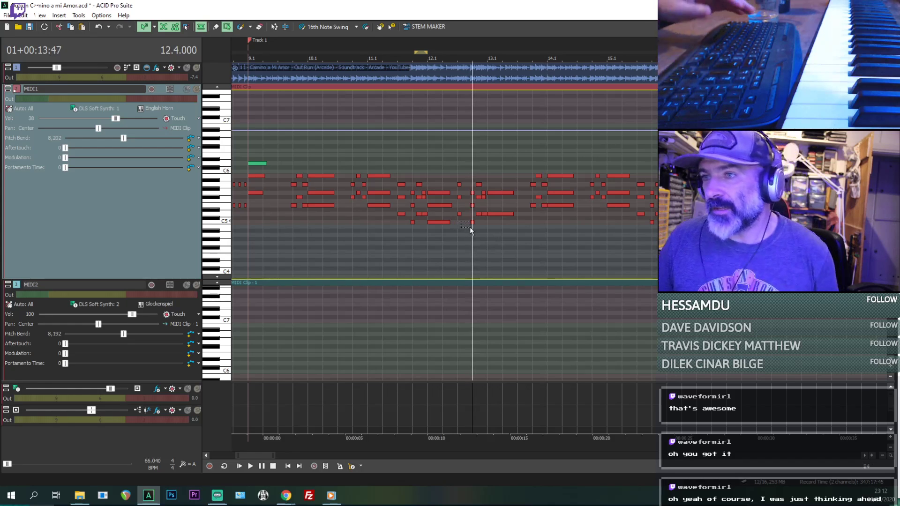
{"action": "key", "text": "space"}
{"action": "scroll", "coordinate": [469, 227], "scroll_direction": "down", "scroll_amount": 1}
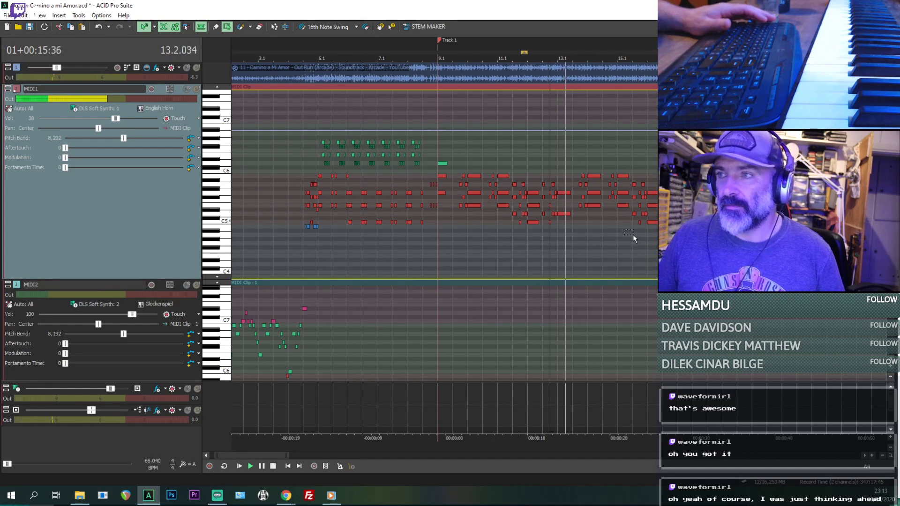
{"action": "scroll", "coordinate": [632, 234], "scroll_direction": "up", "scroll_amount": 1}
{"action": "key", "text": "space"}
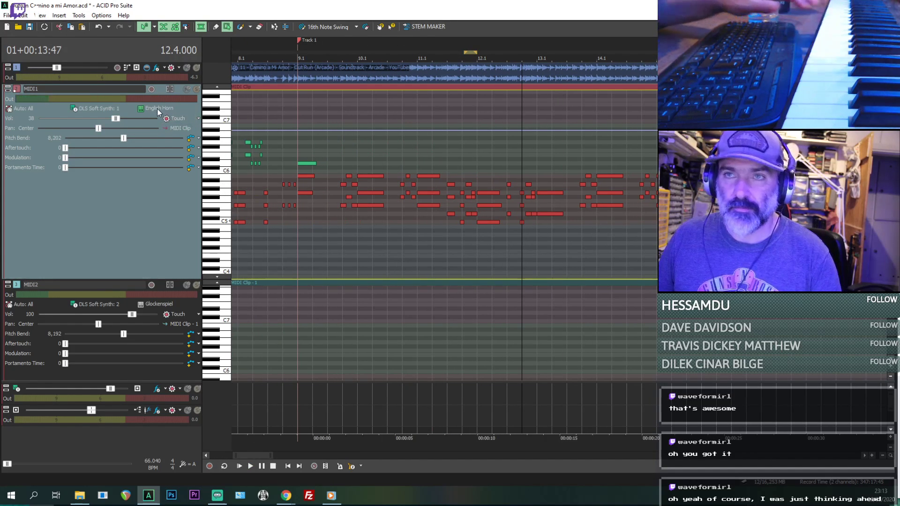
- Try the Organ 1 voice on the MIDI1 track and play it from 12.4.000
{"action": "left_click", "coordinate": [155, 109]}
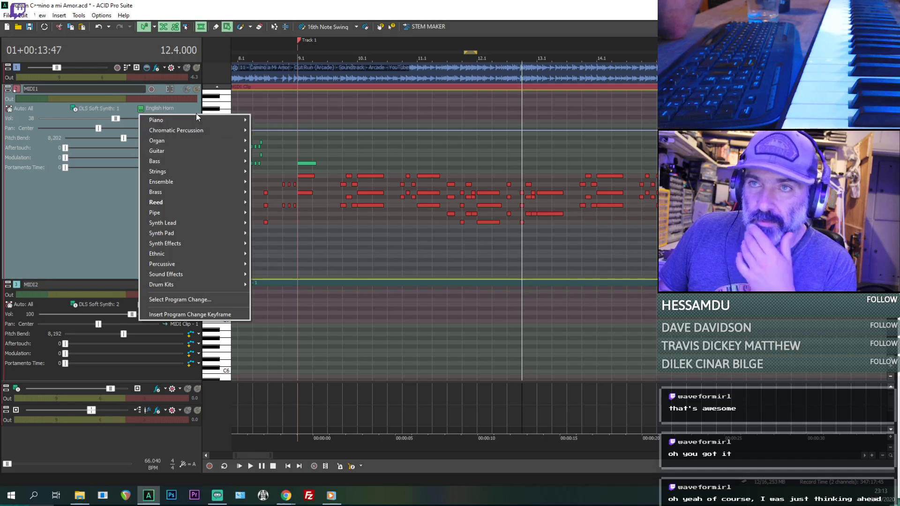
{"action": "mouse_move", "coordinate": [200, 141]}
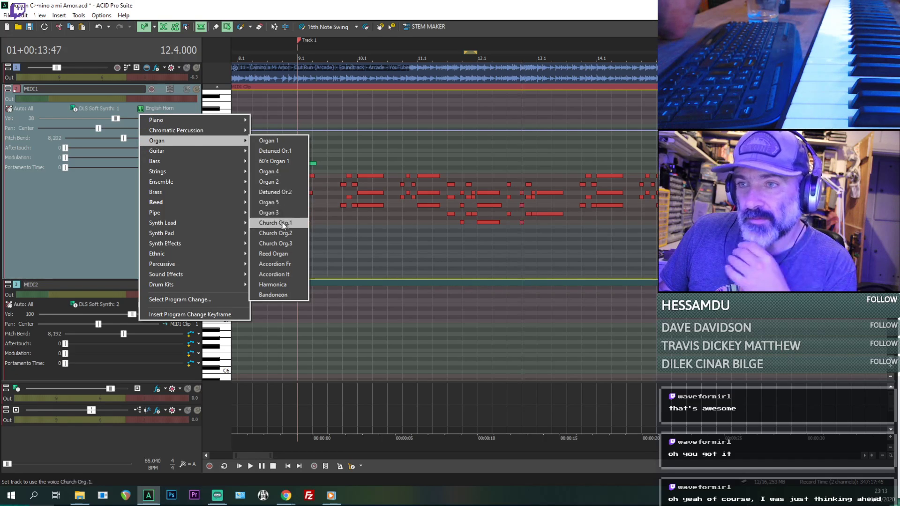
{"action": "left_click", "coordinate": [272, 142]}
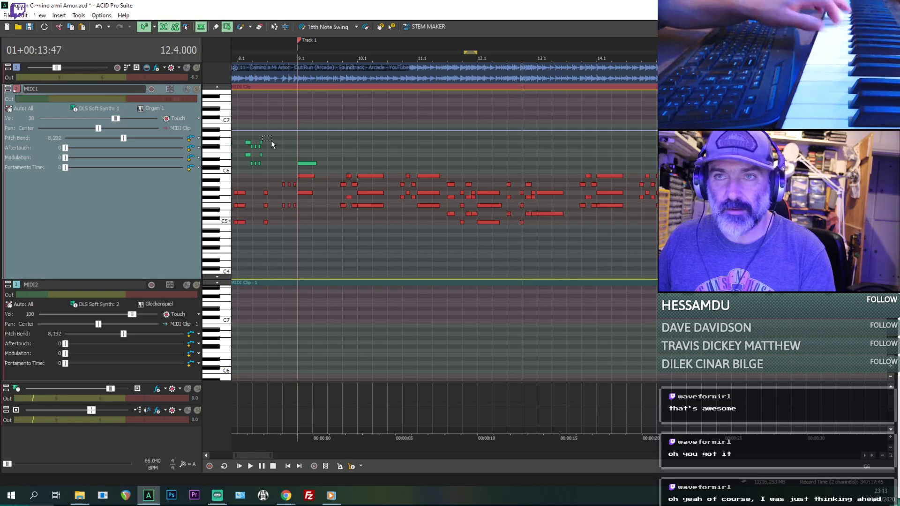
{"action": "key", "text": "space"}
- Set the MIDI1 track's voice to Detuned Or.1
{"action": "left_click", "coordinate": [151, 107]}
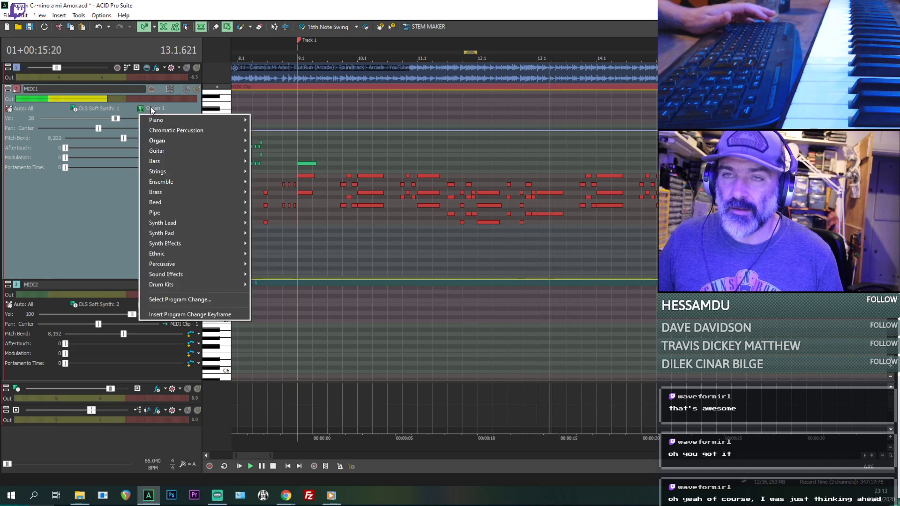
{"action": "mouse_move", "coordinate": [250, 141]}
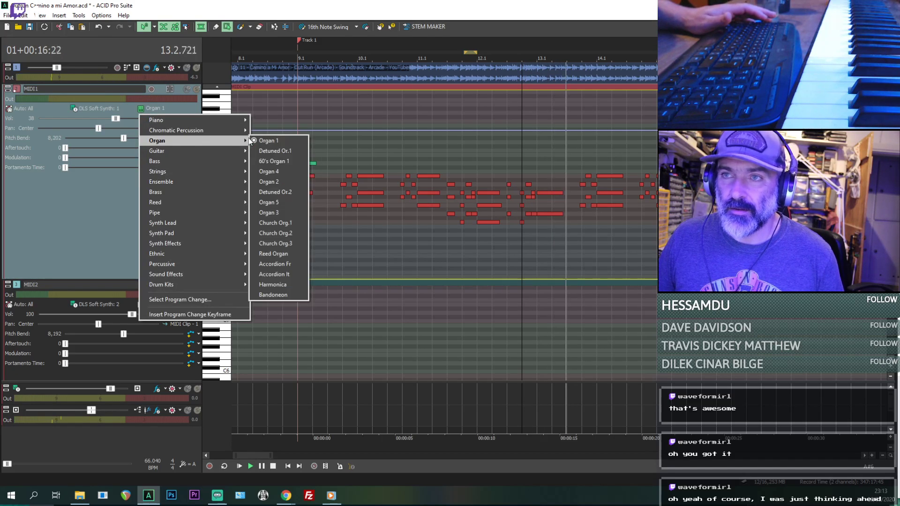
{"action": "left_click", "coordinate": [274, 151]}
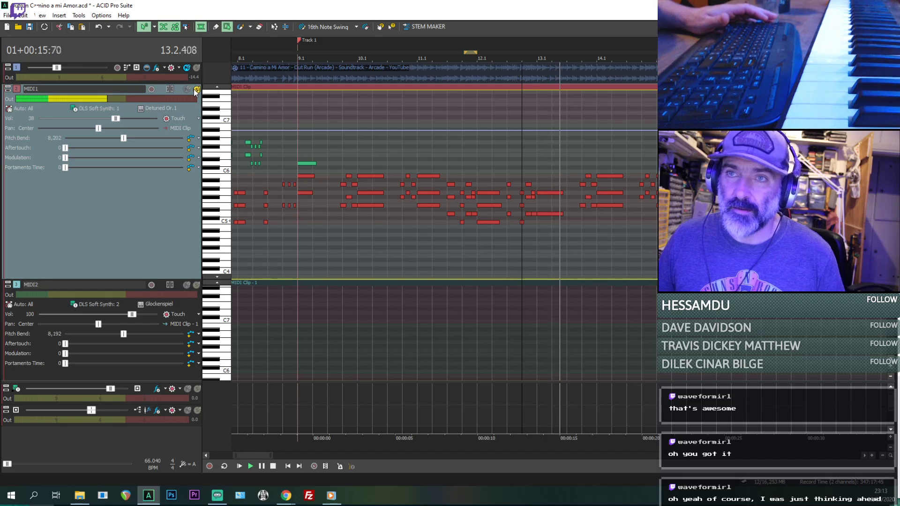
- Try the 60's Organ 1 voice on the MIDI1 track while the song plays
{"action": "left_click", "coordinate": [145, 108]}
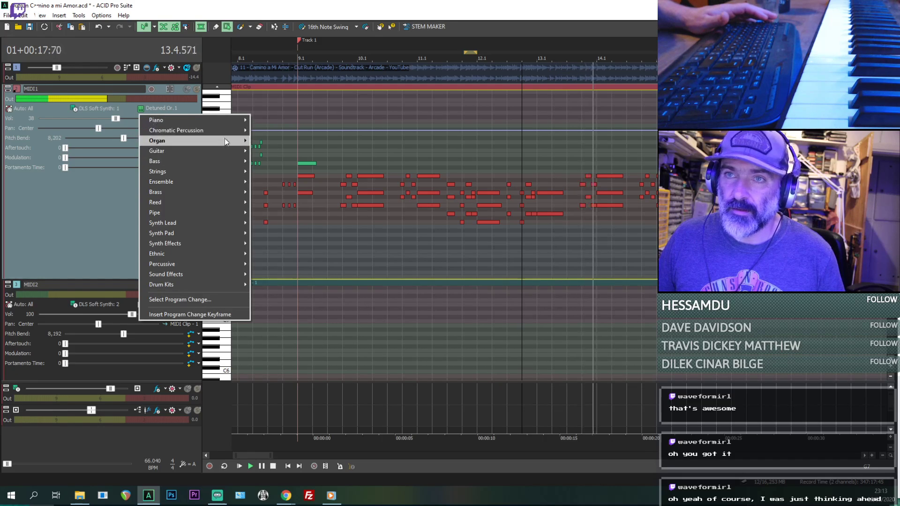
{"action": "mouse_move", "coordinate": [224, 139]}
{"action": "left_click", "coordinate": [272, 162]}
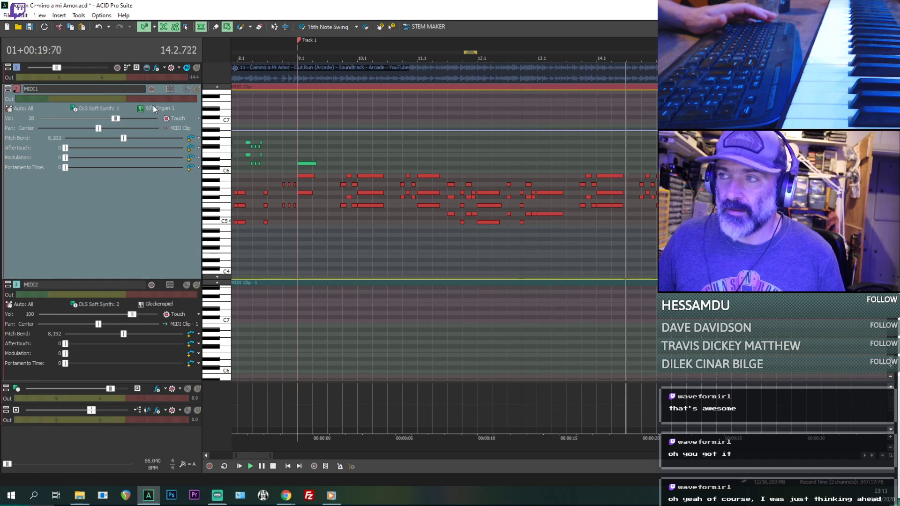
{"action": "scroll", "coordinate": [452, 247], "scroll_direction": "down", "scroll_amount": 1}
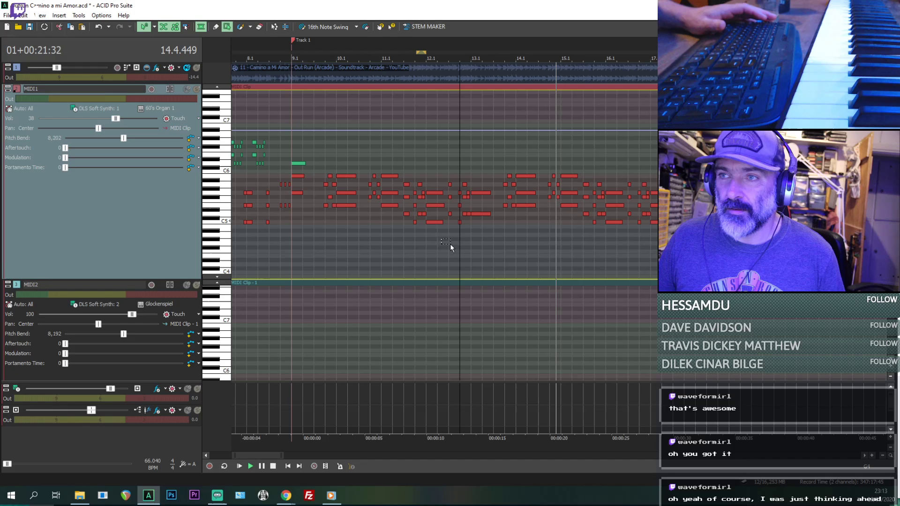
- Compare the reference audio with the MIDI1 melody by soloing each track in turn, and stop playback
{"action": "left_click", "coordinate": [197, 70]}
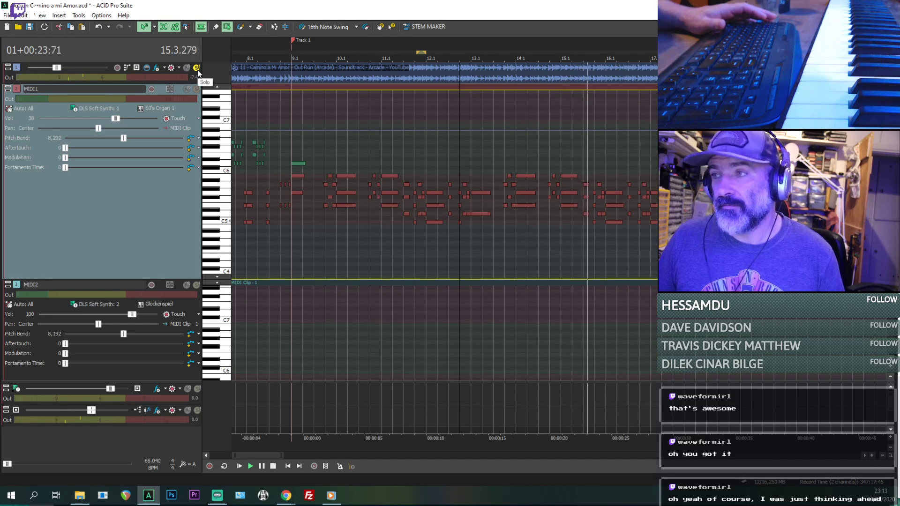
{"action": "left_click", "coordinate": [198, 69]}
{"action": "left_click", "coordinate": [196, 89]}
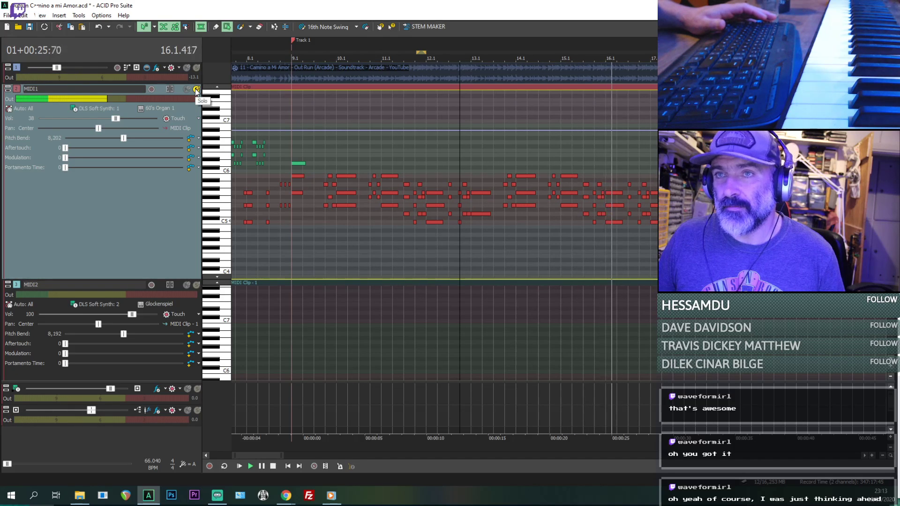
{"action": "left_click", "coordinate": [196, 89]}
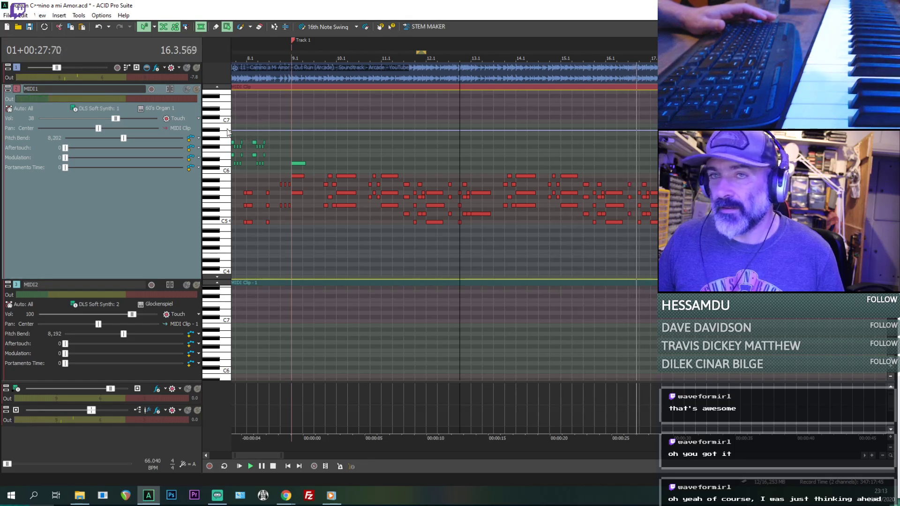
{"action": "left_click_drag", "start_coordinate": [247, 131], "coordinate": [256, 136]}
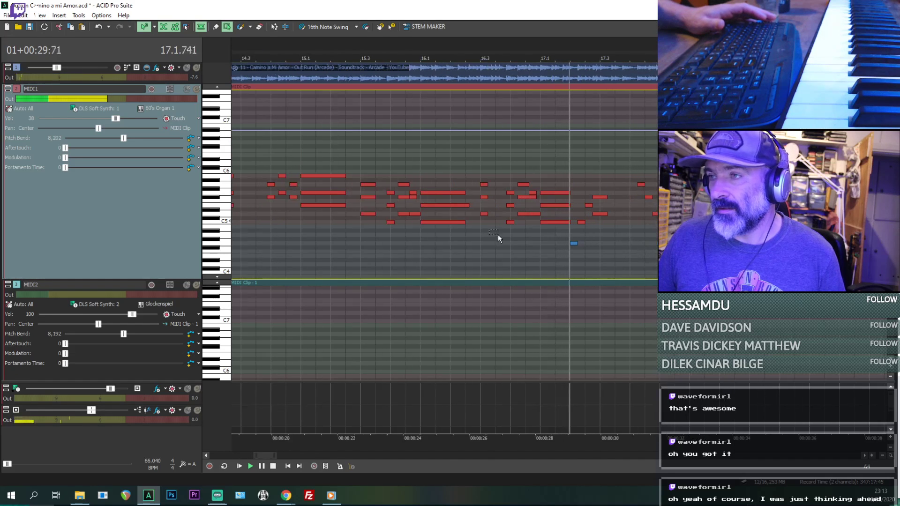
{"action": "key", "text": "space"}
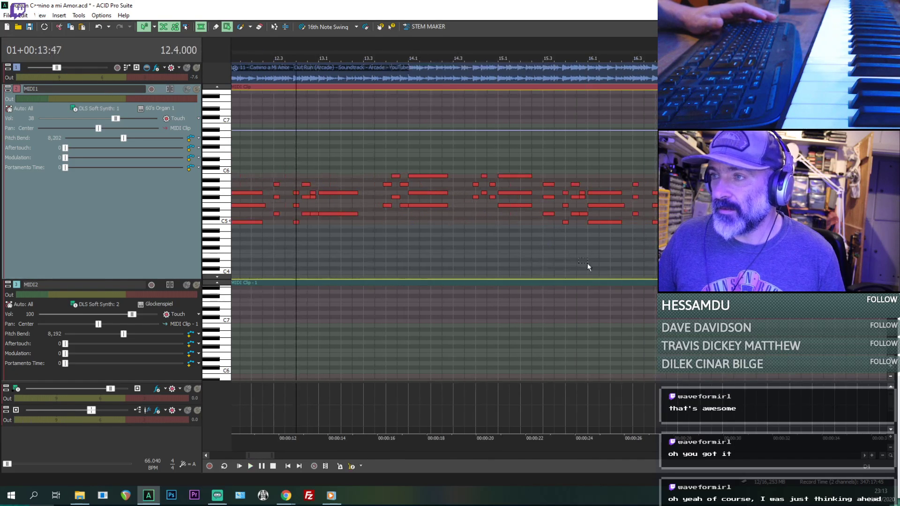
- Try the Organ 4 and Reed Organ voices on the MIDI1 track
{"action": "scroll", "coordinate": [587, 262], "scroll_direction": "down", "scroll_amount": 3}
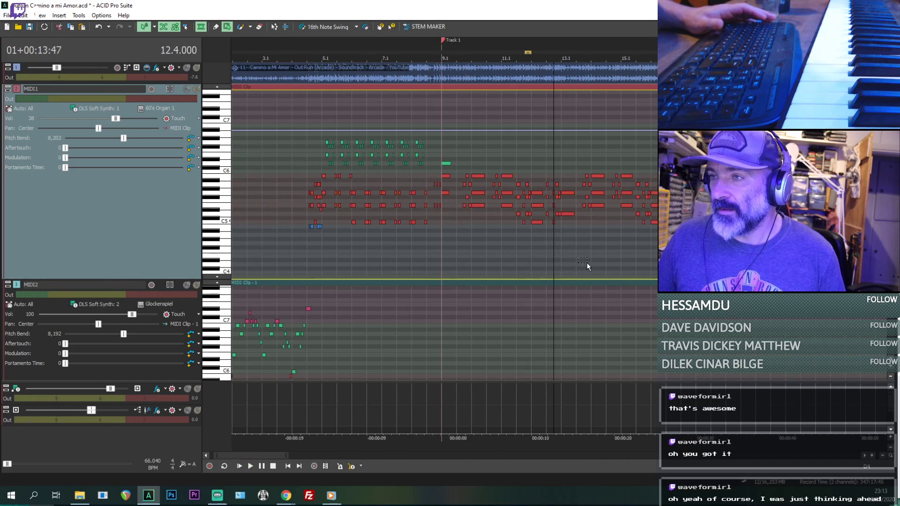
{"action": "left_click", "coordinate": [163, 110]}
{"action": "mouse_move", "coordinate": [182, 139]}
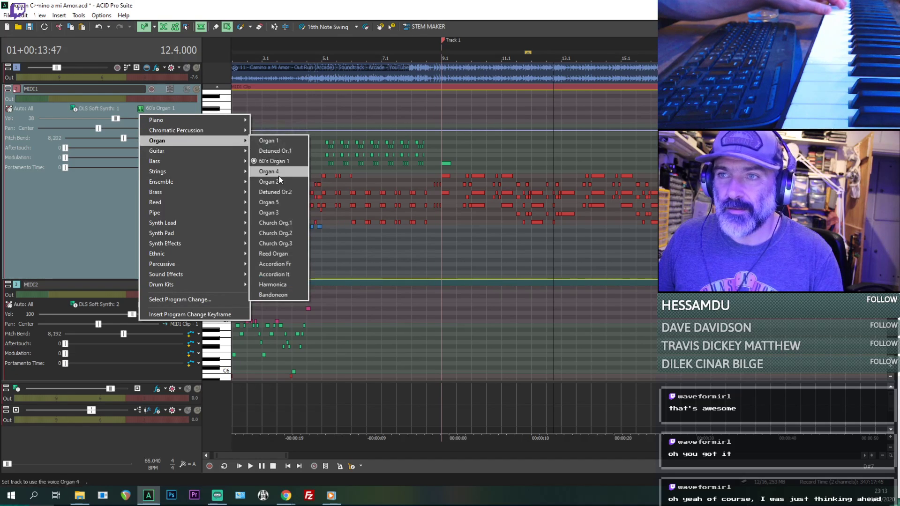
{"action": "left_click", "coordinate": [276, 173]}
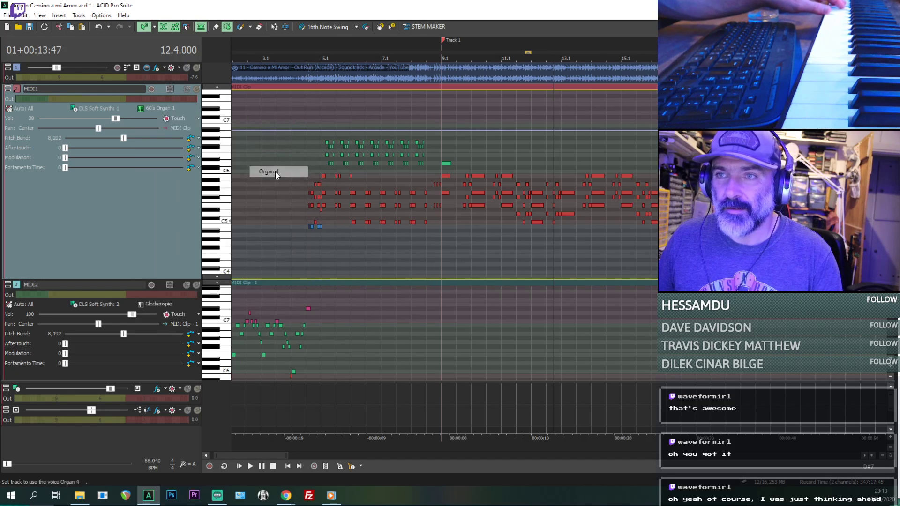
{"action": "left_click", "coordinate": [154, 108]}
{"action": "mouse_move", "coordinate": [229, 141]}
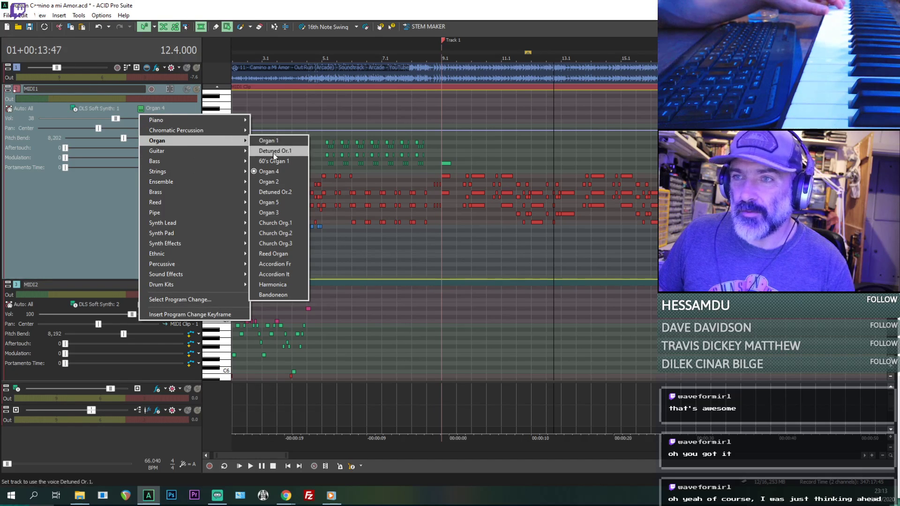
{"action": "left_click", "coordinate": [277, 255]}
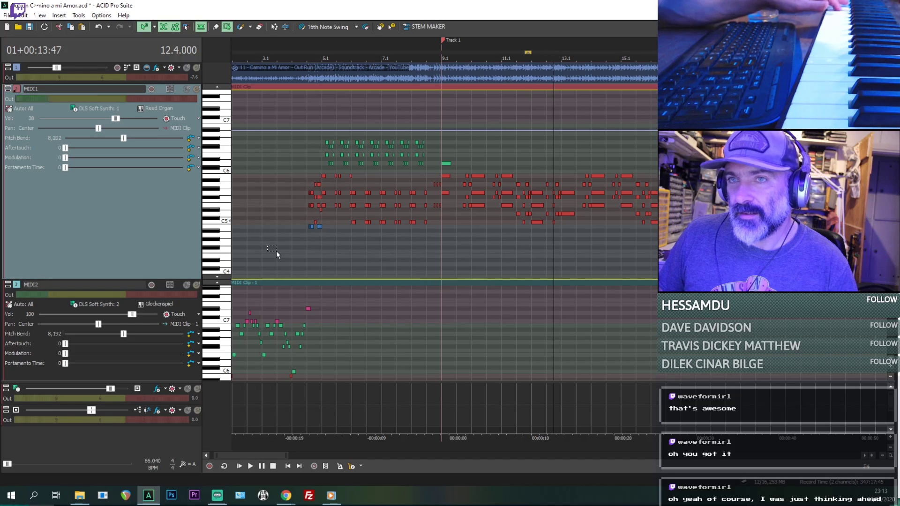
- Try the E.Piano 1 voice on the MIDI1 track, playing it from 12.4.000 both soloed and with the other tracks
{"action": "left_click", "coordinate": [151, 107]}
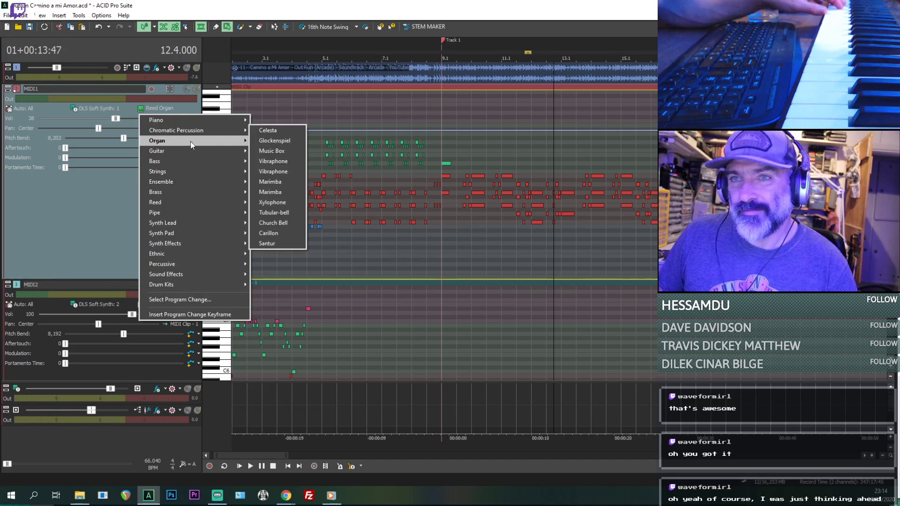
{"action": "mouse_move", "coordinate": [203, 119]}
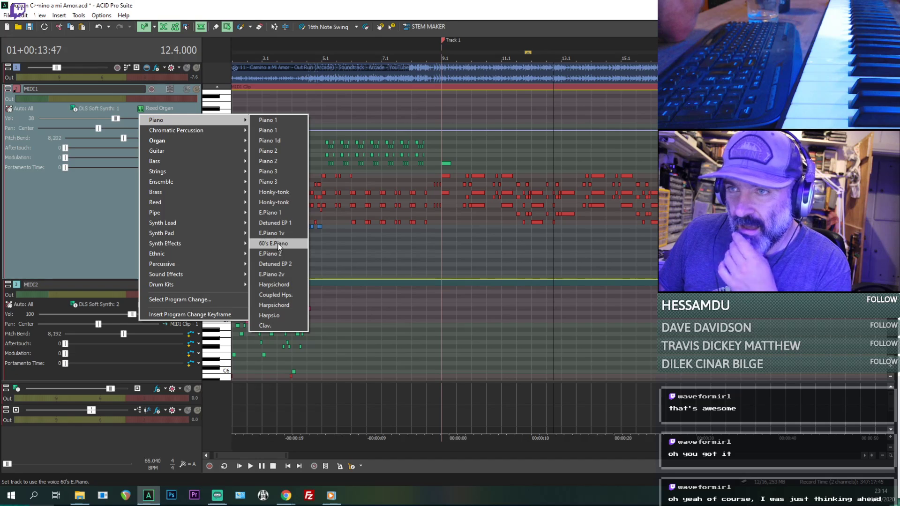
{"action": "left_click", "coordinate": [271, 217]}
{"action": "key", "text": "space"}
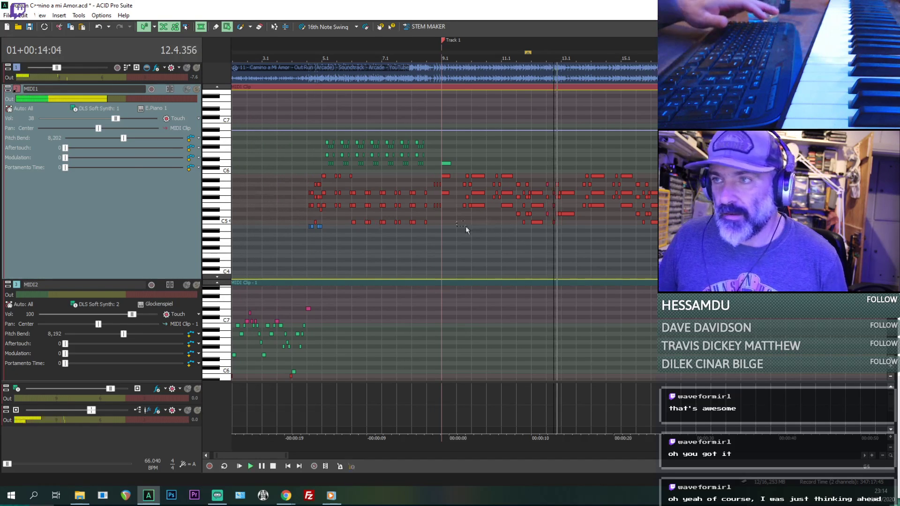
{"action": "left_click", "coordinate": [197, 90]}
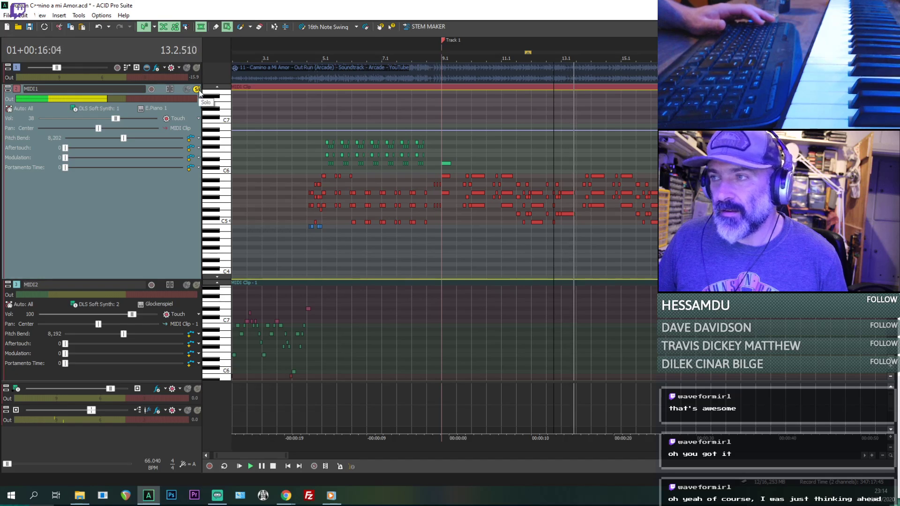
{"action": "left_click", "coordinate": [198, 90]}
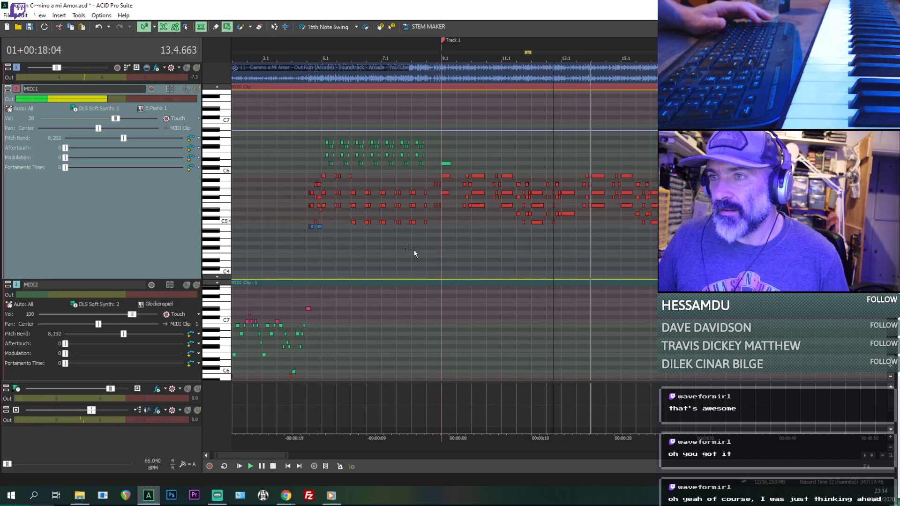
- Play the arrangement from about bar 5 and compare the MIDI1 track soloed and in the full mix
{"action": "left_click", "coordinate": [319, 270]}
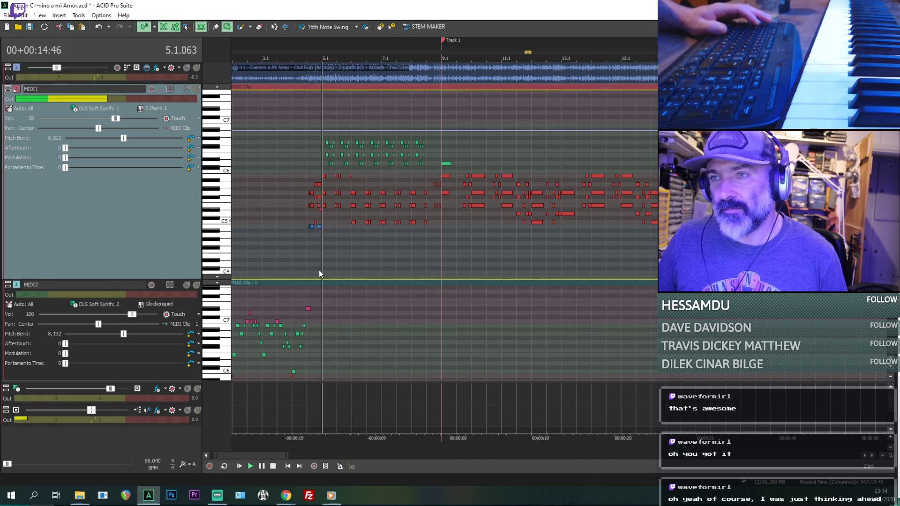
{"action": "scroll", "coordinate": [319, 270], "scroll_direction": "up", "scroll_amount": 3}
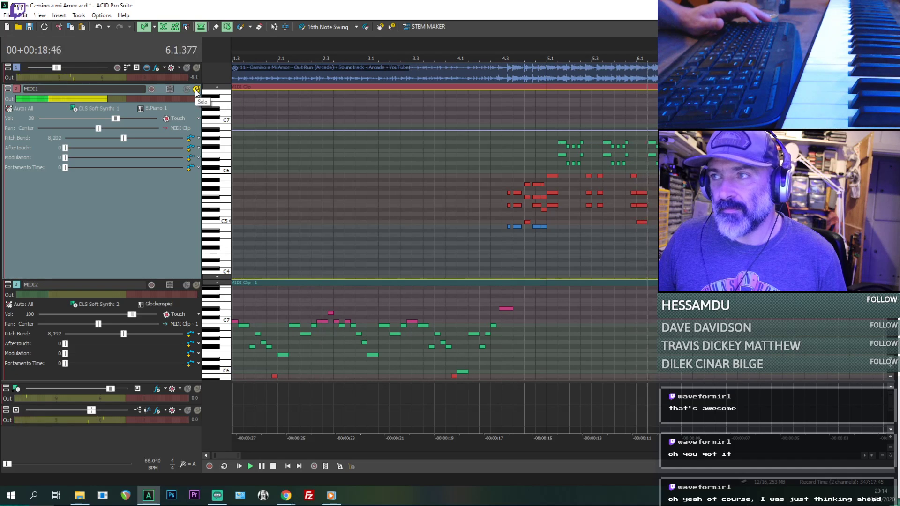
{"action": "left_click", "coordinate": [197, 90]}
{"action": "left_click", "coordinate": [196, 90]}
{"action": "scroll", "coordinate": [599, 179], "scroll_direction": "down", "scroll_amount": 3}
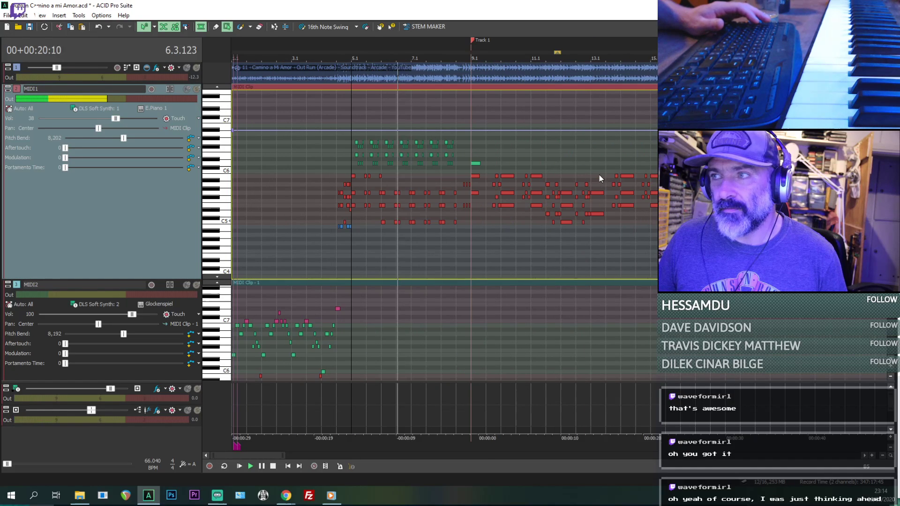
- Play from about bar 9 with MIDI1 soloed and try the Detuned EP 1 and E.Piano 1v voices on it
{"action": "left_click", "coordinate": [482, 244]}
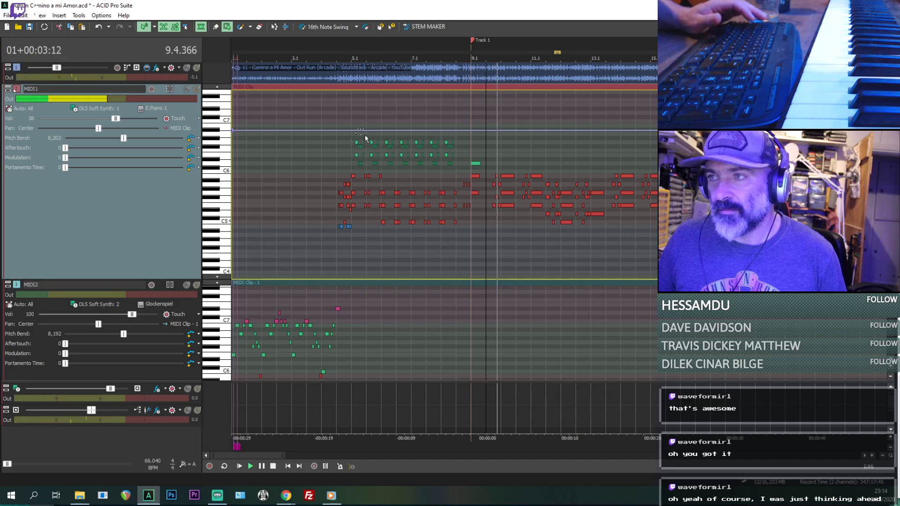
{"action": "left_click", "coordinate": [197, 90]}
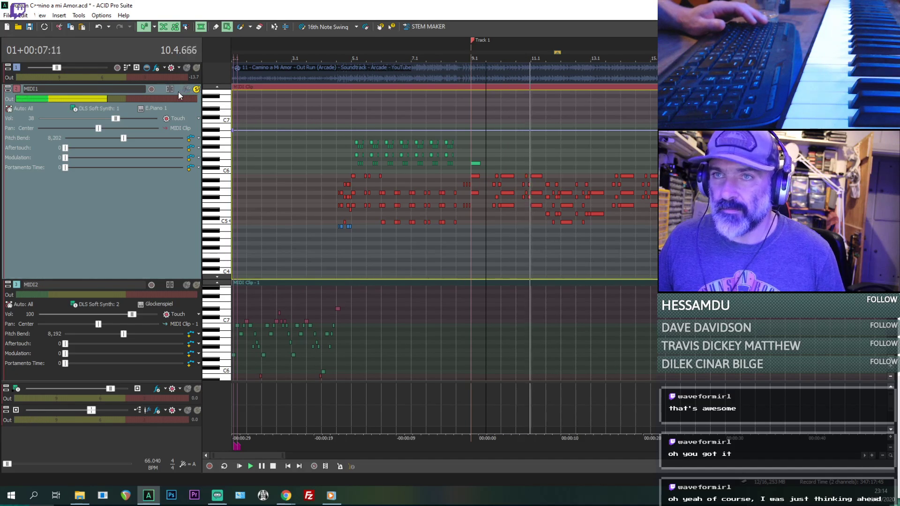
{"action": "left_click", "coordinate": [151, 108]}
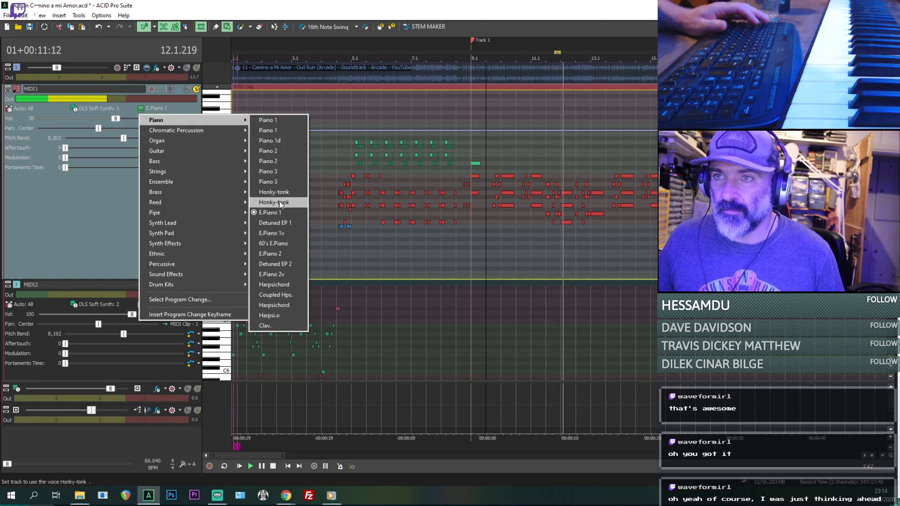
{"action": "left_click", "coordinate": [276, 223]}
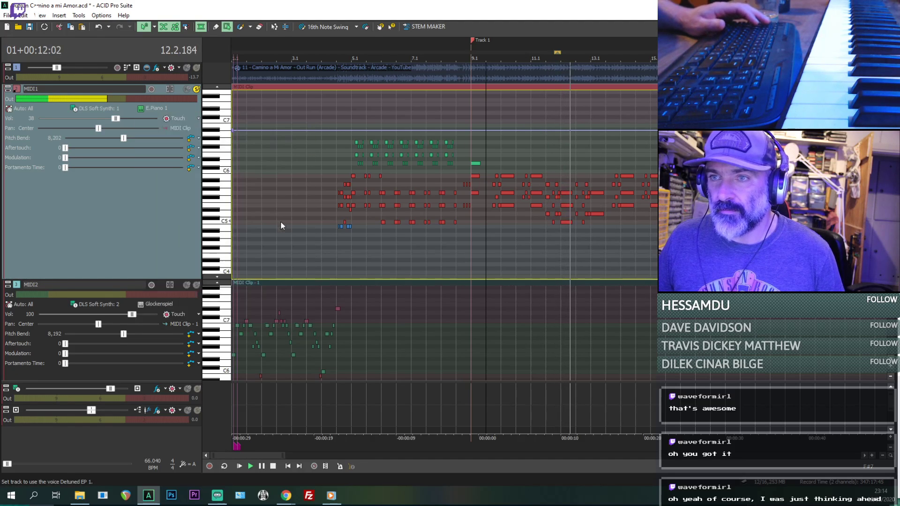
{"action": "left_click", "coordinate": [152, 108]}
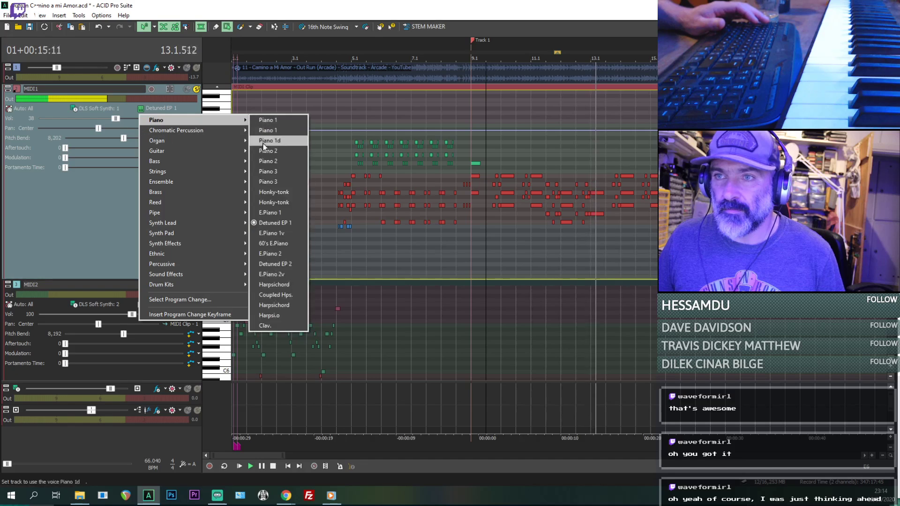
{"action": "left_click", "coordinate": [276, 233]}
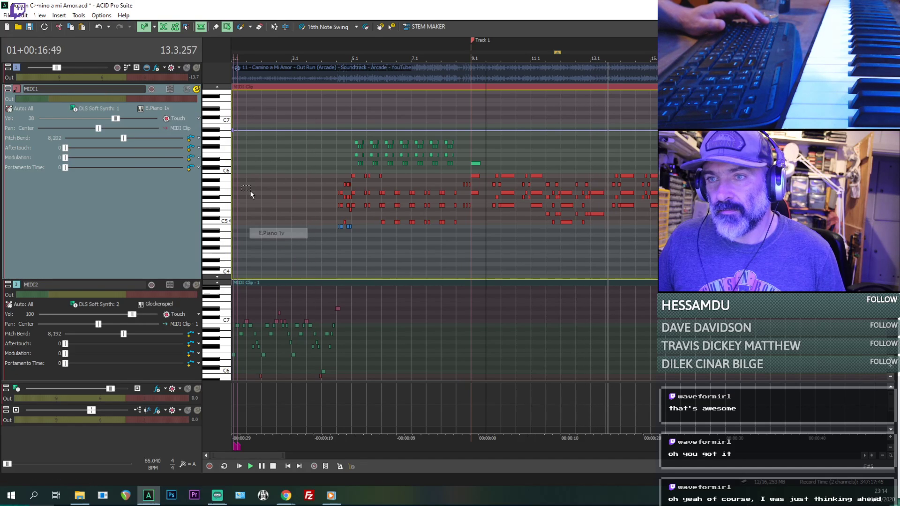
- Try the Harpsichord voice on the soloed MIDI1 track
{"action": "left_click", "coordinate": [155, 108]}
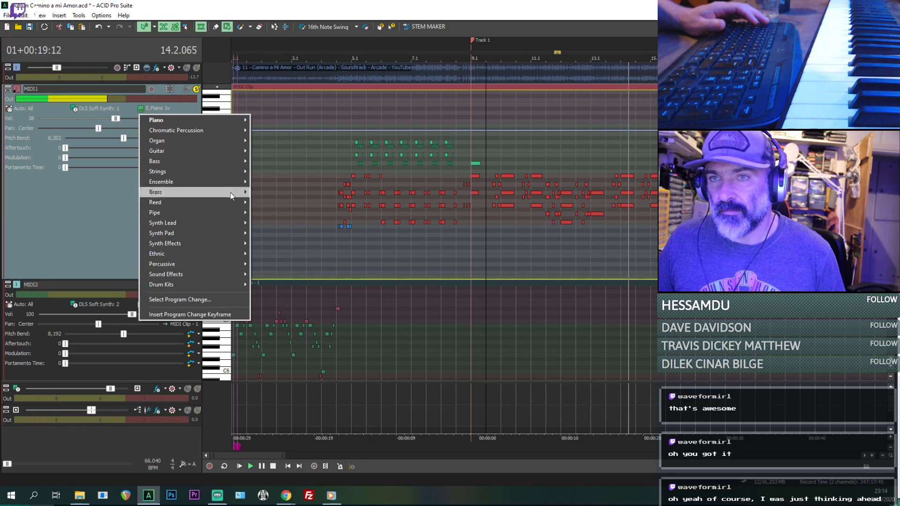
{"action": "mouse_move", "coordinate": [229, 122]}
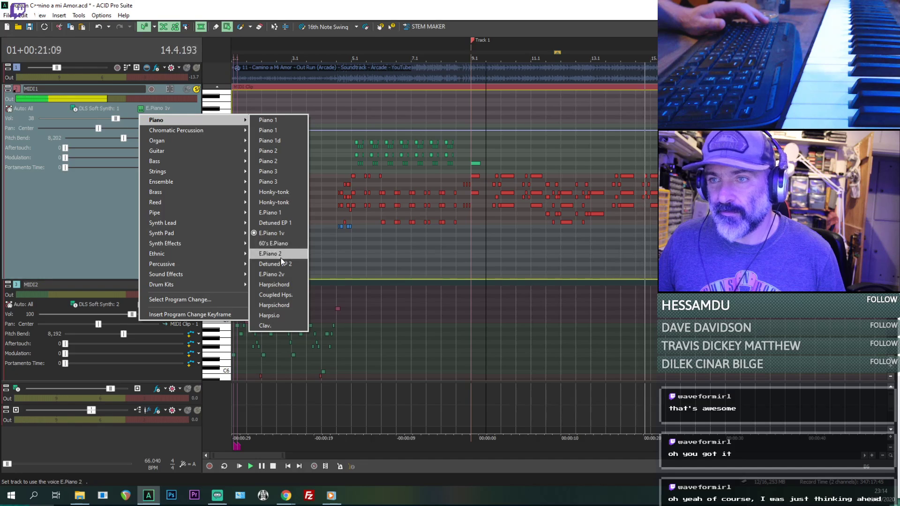
{"action": "left_click", "coordinate": [280, 285]}
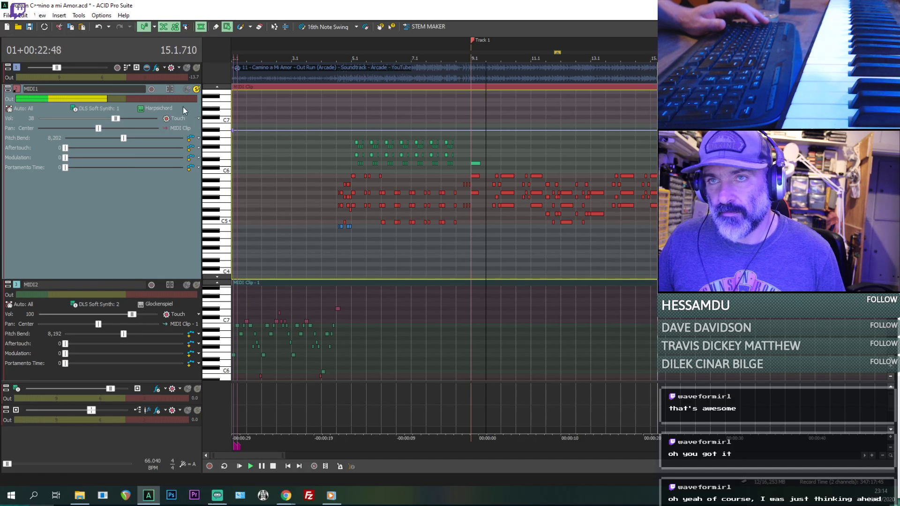
- Set the MIDI1 track's voice to Clav
{"action": "left_click", "coordinate": [149, 108]}
{"action": "mouse_move", "coordinate": [218, 193]}
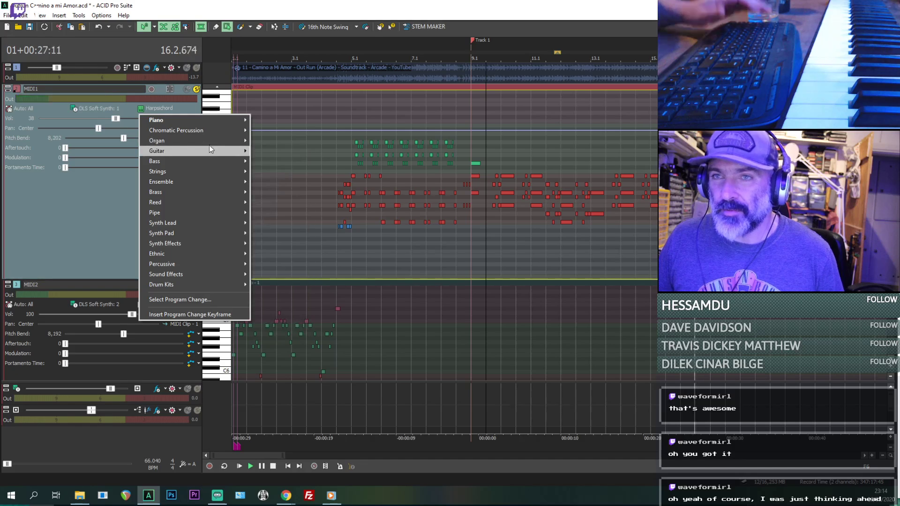
{"action": "mouse_move", "coordinate": [217, 125]}
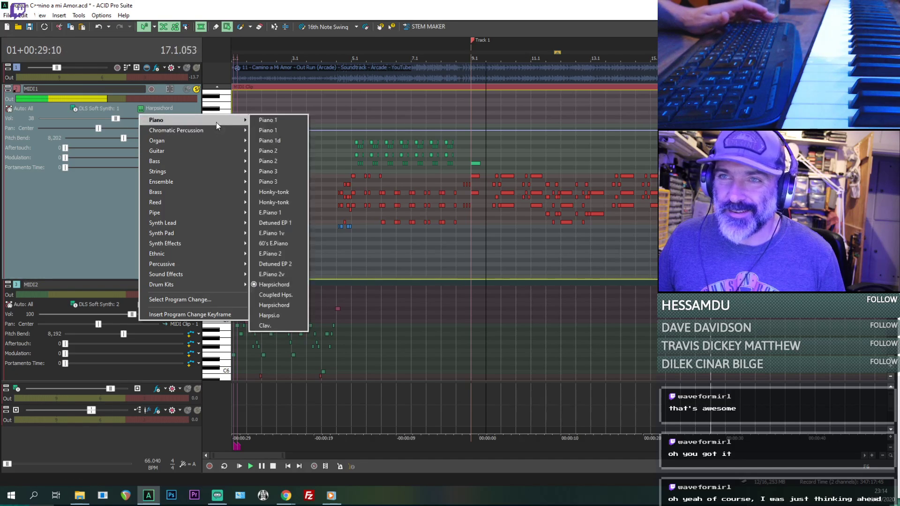
{"action": "left_click", "coordinate": [279, 327]}
- Play the song from 10.1.000 and lower the volume of the Out Run reference audio track
{"action": "left_click", "coordinate": [495, 237]}
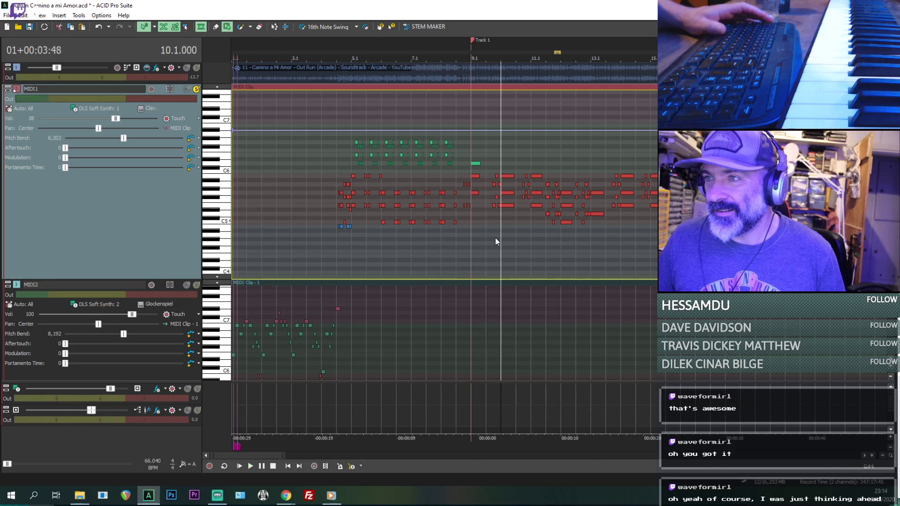
{"action": "scroll", "coordinate": [495, 238], "scroll_direction": "up", "scroll_amount": 2}
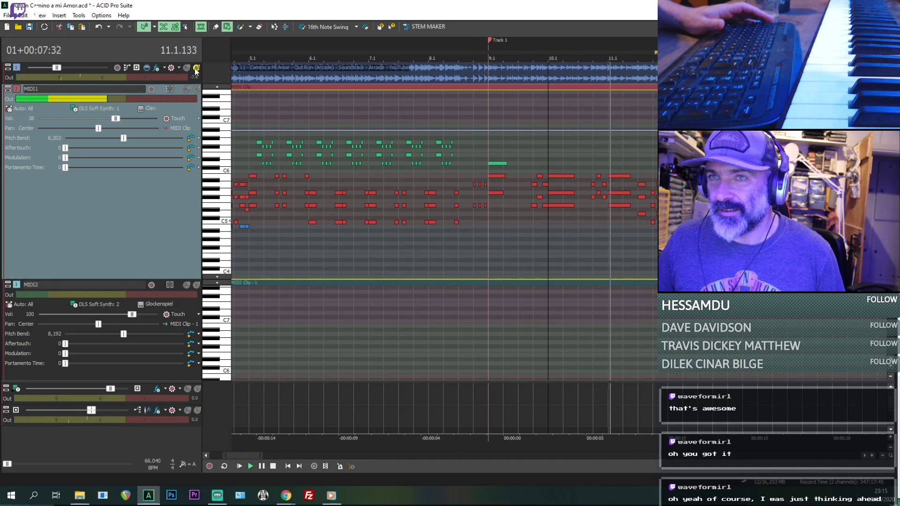
{"action": "left_click_drag", "start_coordinate": [57, 68], "coordinate": [48, 71]}
- Try the Piano 2 voice on the MIDI1 track during playback
{"action": "left_click", "coordinate": [149, 109]}
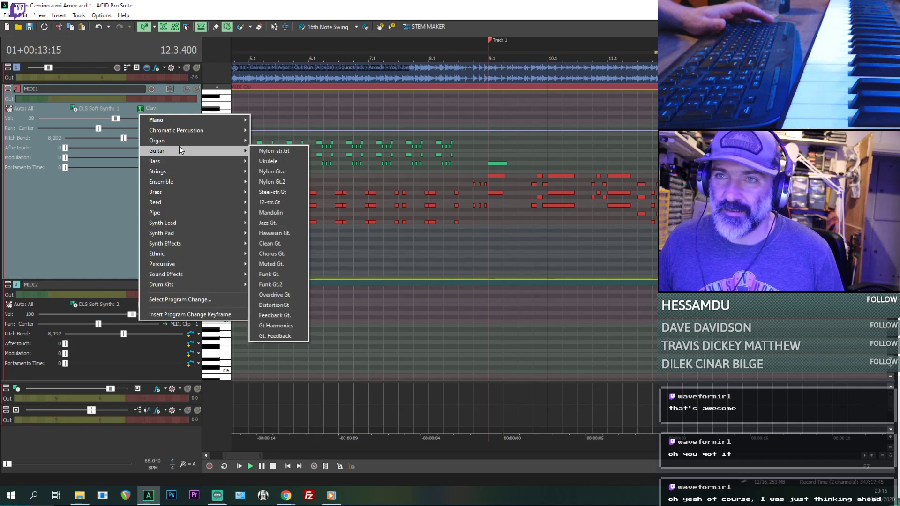
{"action": "mouse_move", "coordinate": [205, 121]}
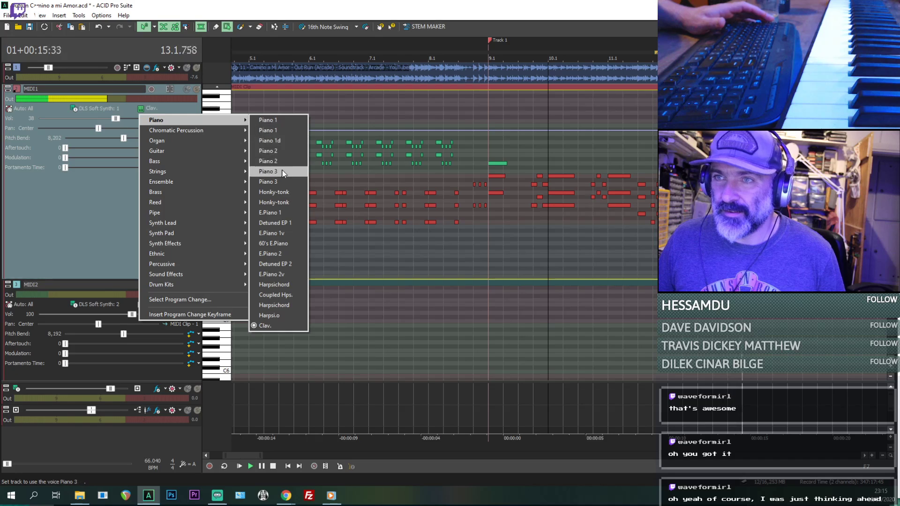
{"action": "left_click", "coordinate": [277, 151]}
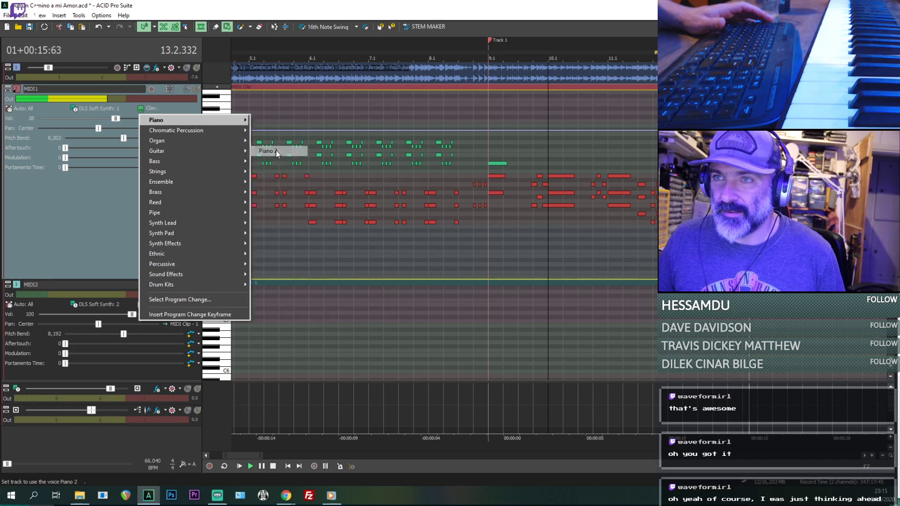
- Try the Organ 1 voice on the MIDI1 track during playback
{"action": "left_click", "coordinate": [95, 113]}
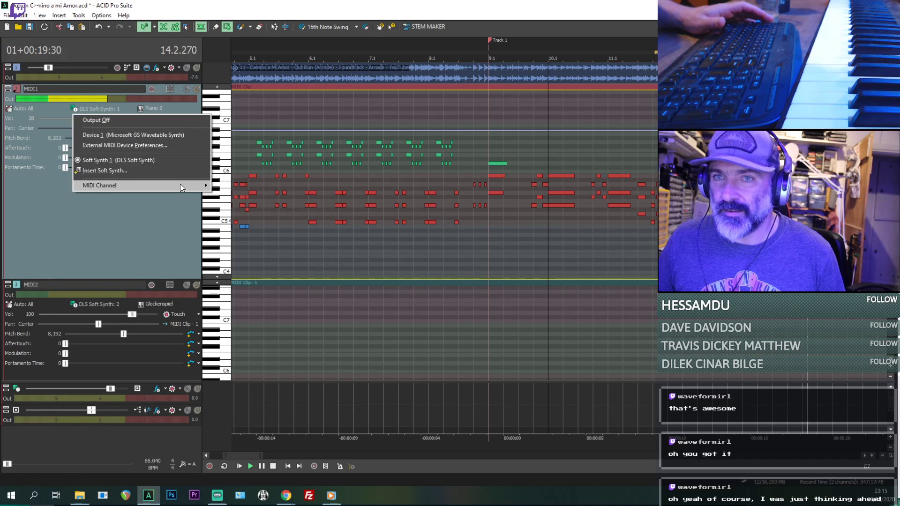
{"action": "left_click", "coordinate": [159, 109]}
{"action": "mouse_move", "coordinate": [209, 121]}
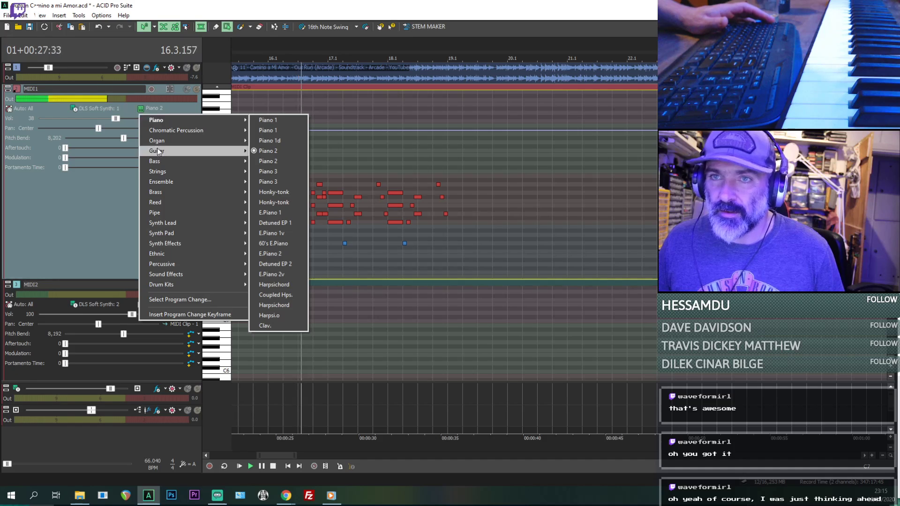
{"action": "mouse_move", "coordinate": [235, 139]}
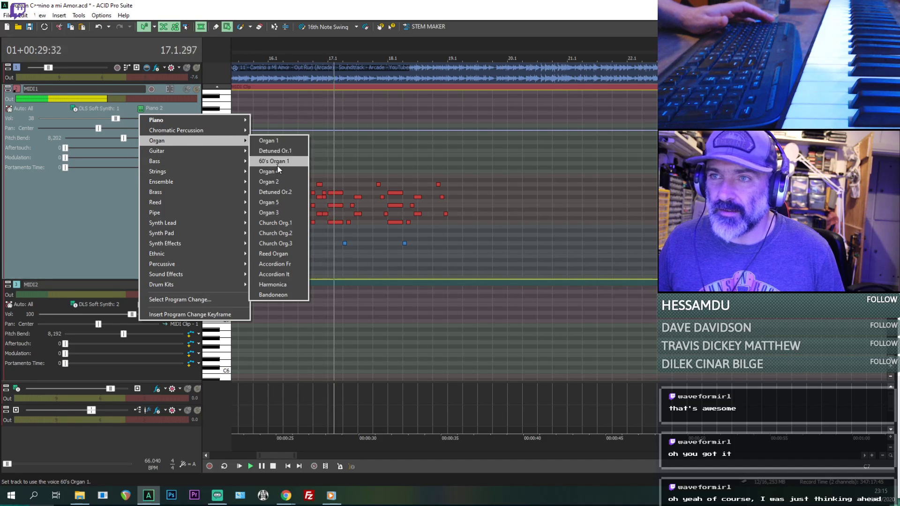
{"action": "left_click", "coordinate": [274, 141]}
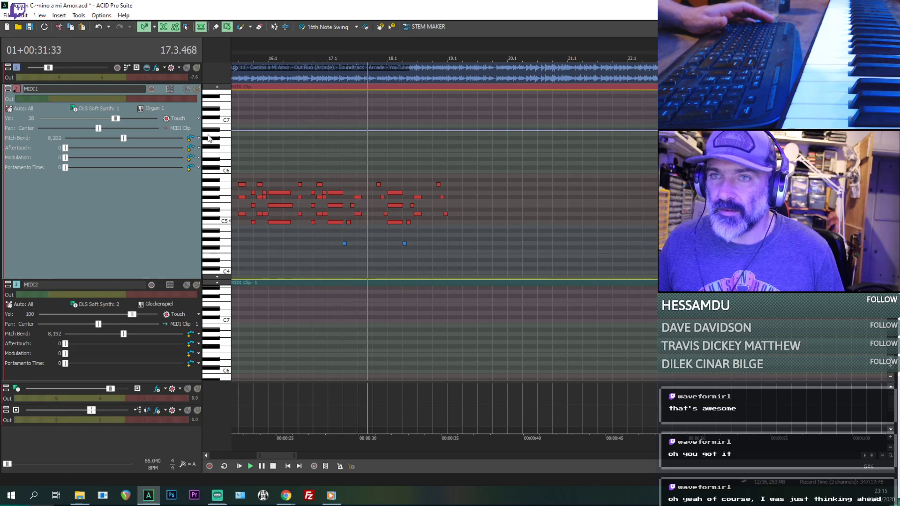
- Try the Reed Organ voice on MIDI1 and replay the melody from around bar 16
{"action": "left_click", "coordinate": [149, 112]}
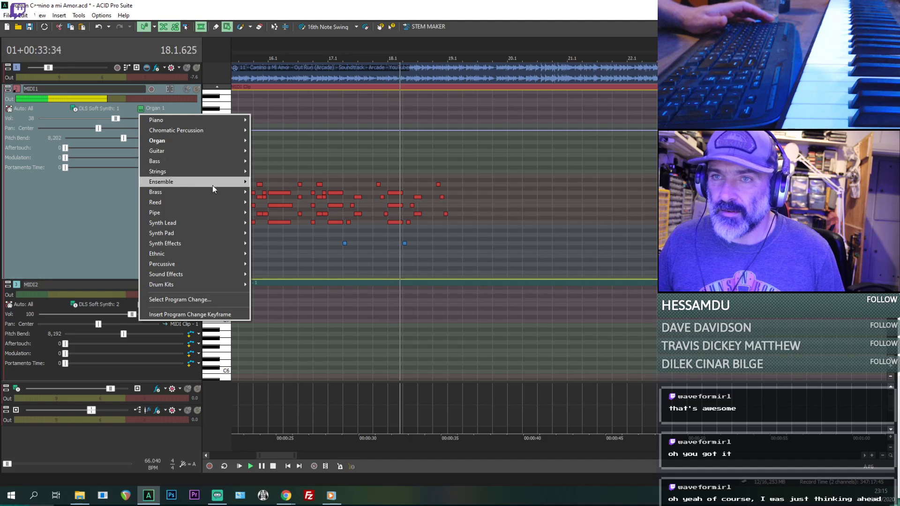
{"action": "mouse_move", "coordinate": [203, 144]}
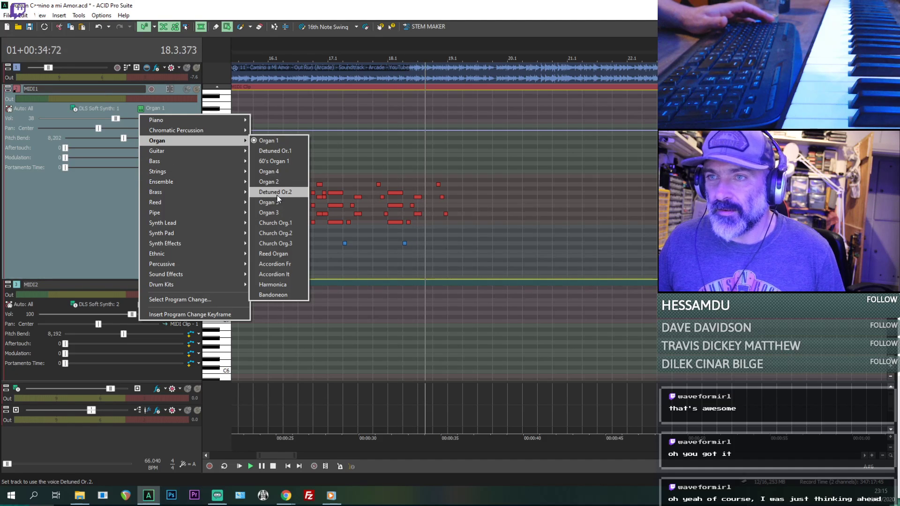
{"action": "left_click", "coordinate": [276, 254]}
{"action": "key", "text": "space"}
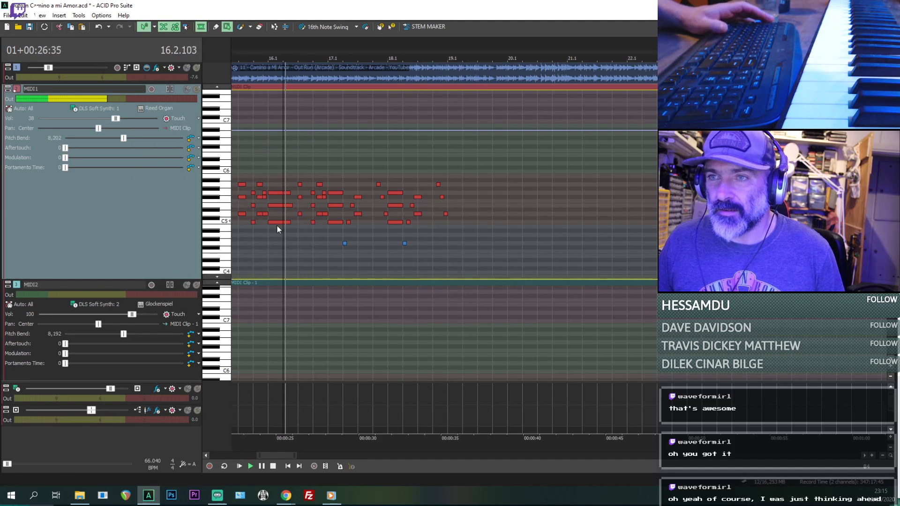
- Try the 60's Organ 1 voice on the MIDI1 track during playback
{"action": "left_click", "coordinate": [156, 108]}
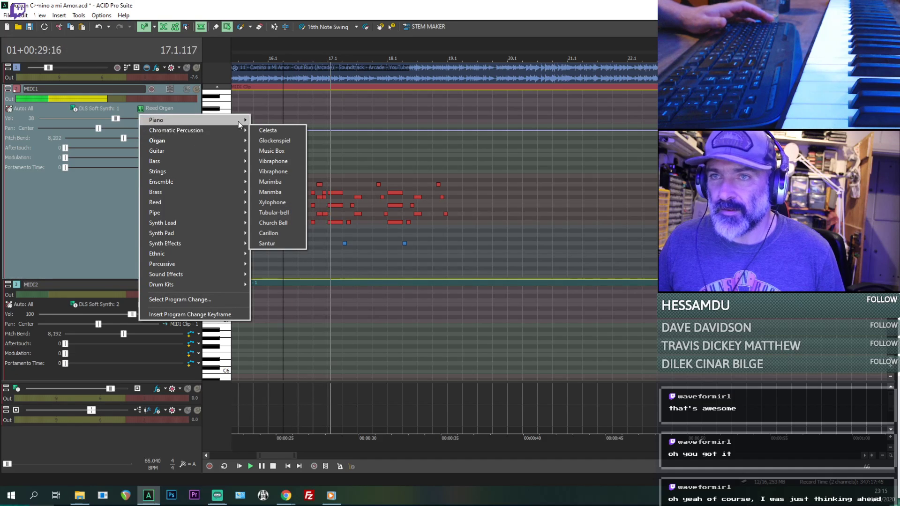
{"action": "mouse_move", "coordinate": [239, 121]}
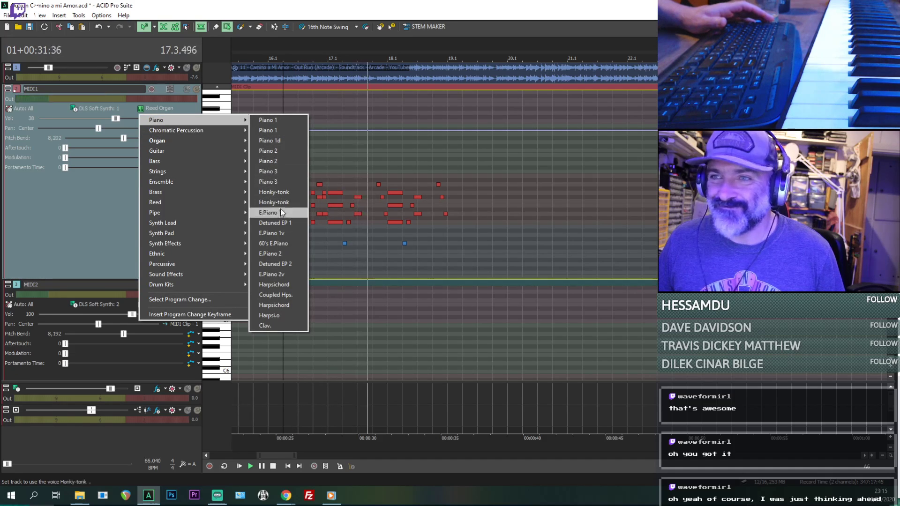
{"action": "mouse_move", "coordinate": [212, 151]}
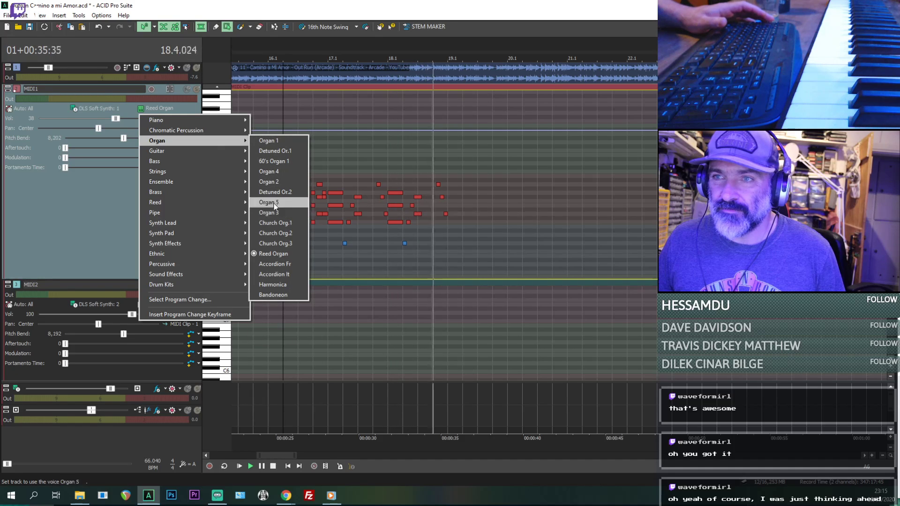
{"action": "left_click", "coordinate": [273, 161]}
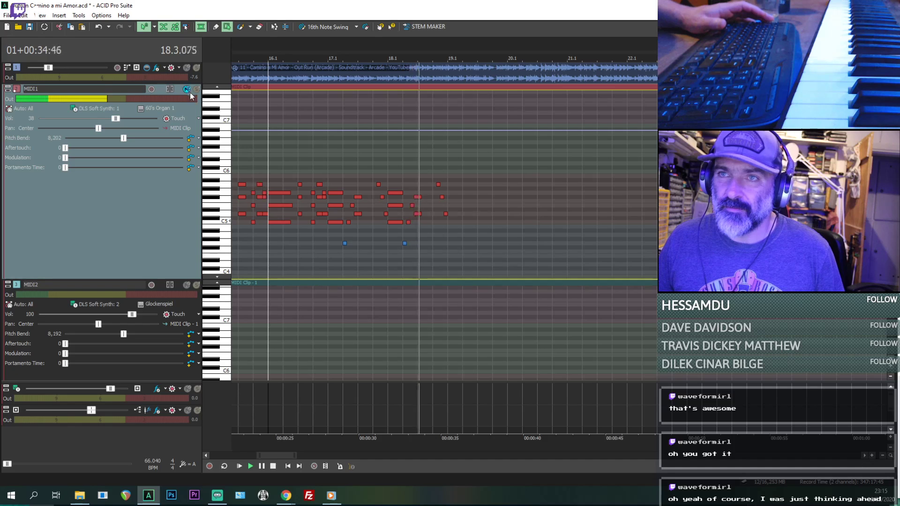
- Restart playback near bar 16 and set the MIDI1 track's voice to E.Piano 1
{"action": "key", "text": "space"}
{"action": "scroll", "coordinate": [255, 150], "scroll_direction": "down", "scroll_amount": 4}
{"action": "key", "text": "space"}
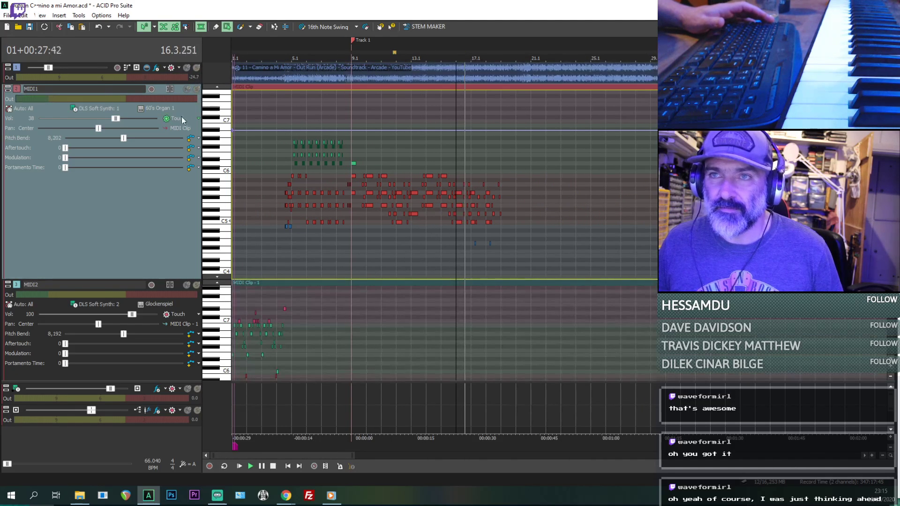
{"action": "left_click", "coordinate": [161, 108]}
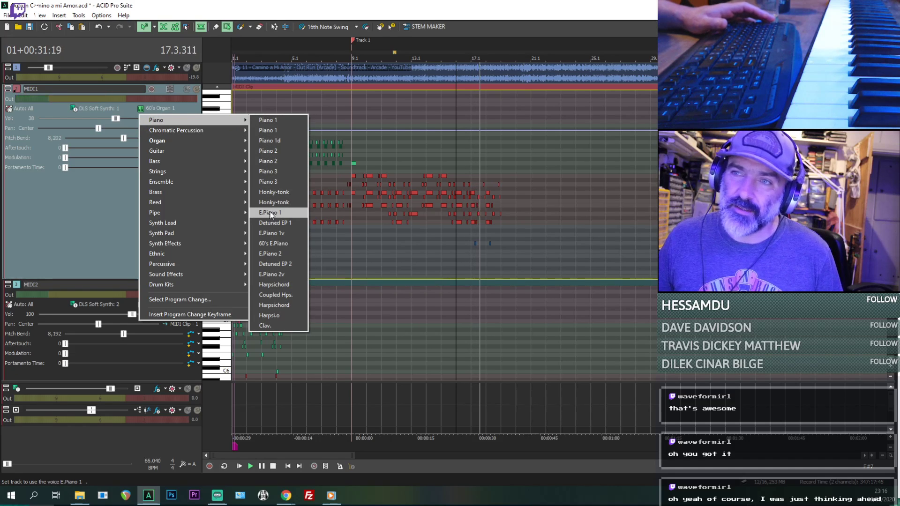
{"action": "left_click", "coordinate": [271, 213]}
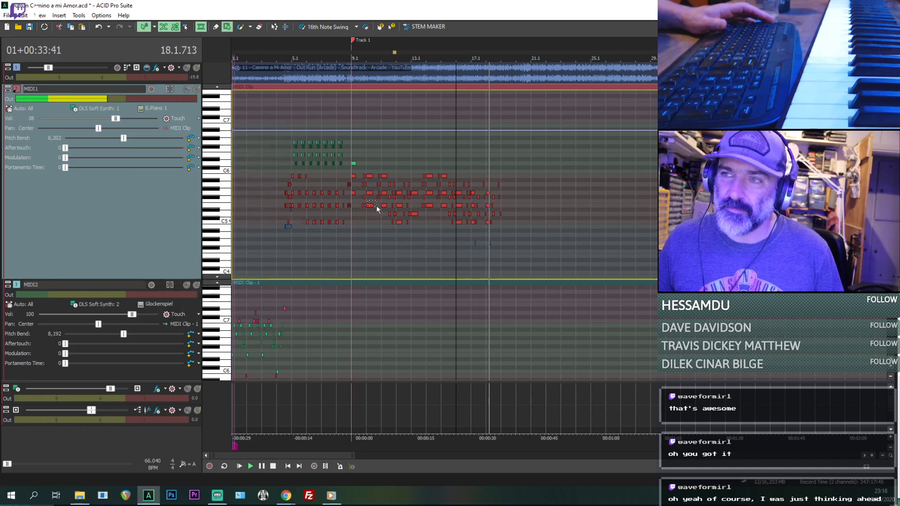
- Play from bar 10 and briefly solo MIDI1 and the Out Run reference audio track in turn to compare them
{"action": "left_click_drag", "start_coordinate": [362, 193], "coordinate": [363, 193]}
{"action": "scroll", "coordinate": [414, 189], "scroll_direction": "up", "scroll_amount": 3}
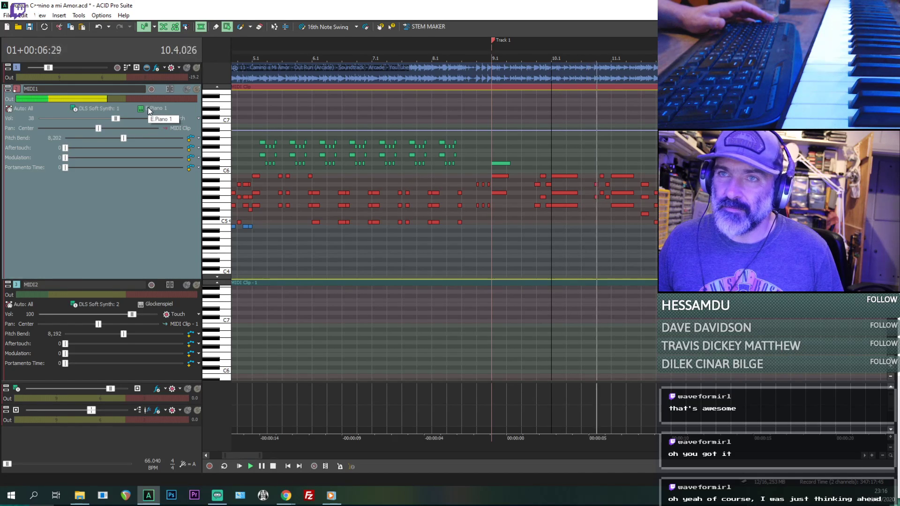
{"action": "left_click", "coordinate": [196, 89]}
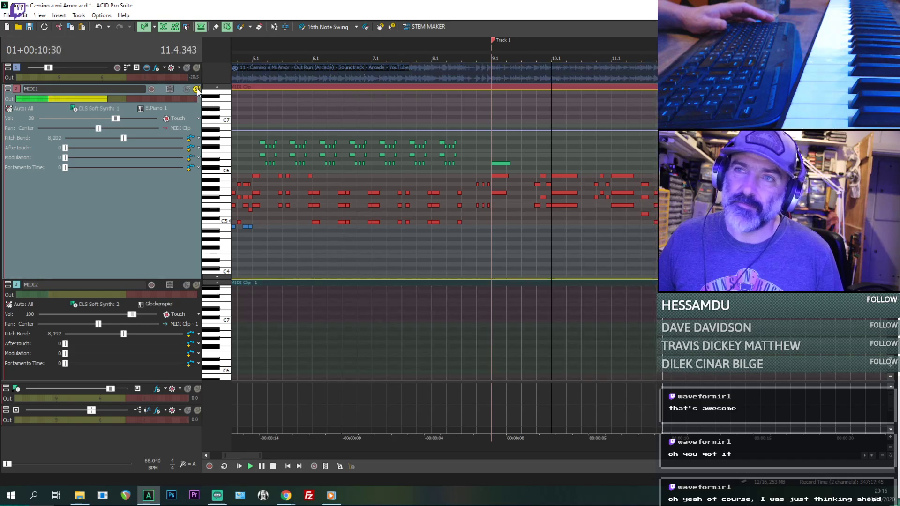
{"action": "left_click", "coordinate": [196, 90]}
{"action": "left_click", "coordinate": [197, 68]}
{"action": "left_click", "coordinate": [197, 68]}
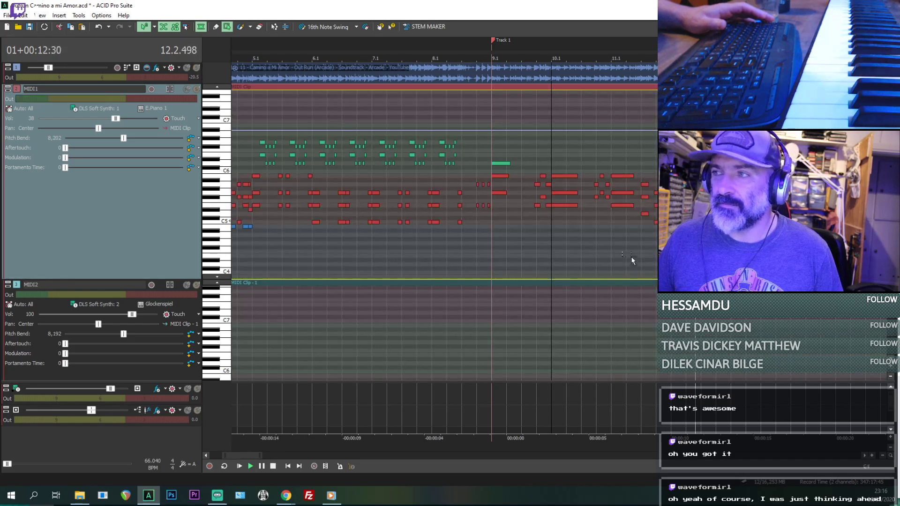
- Raise the volume of the Out Run reference audio track slightly during playback and stop near bar 19
{"action": "scroll", "coordinate": [520, 217], "scroll_direction": "down", "scroll_amount": 4}
{"action": "left_click_drag", "start_coordinate": [517, 214], "coordinate": [526, 219]}
{"action": "left_click_drag", "start_coordinate": [49, 71], "coordinate": [52, 69]}
{"action": "scroll", "coordinate": [618, 246], "scroll_direction": "up", "scroll_amount": 4}
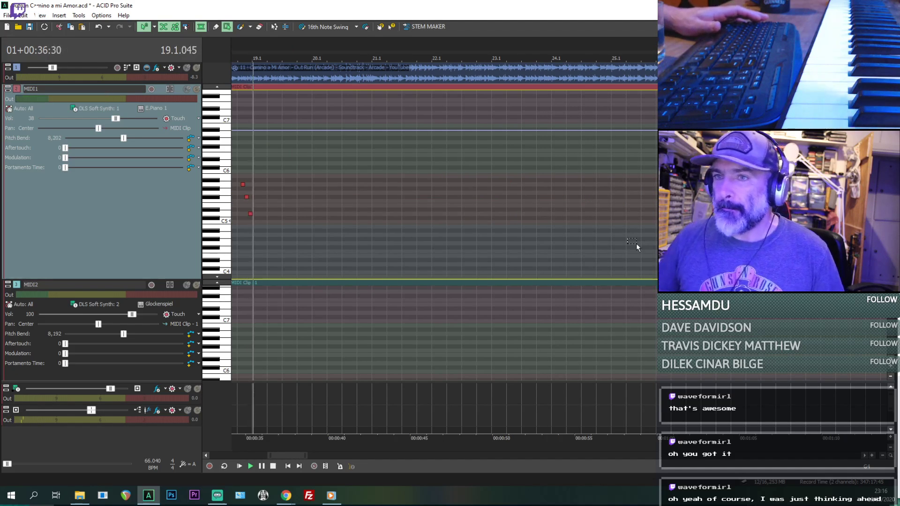
{"action": "key", "text": "space"}
- Place the cursor at 18.2.000 and play the end of the MIDI1 melody against the reference
{"action": "scroll", "coordinate": [632, 245], "scroll_direction": "down", "scroll_amount": 5}
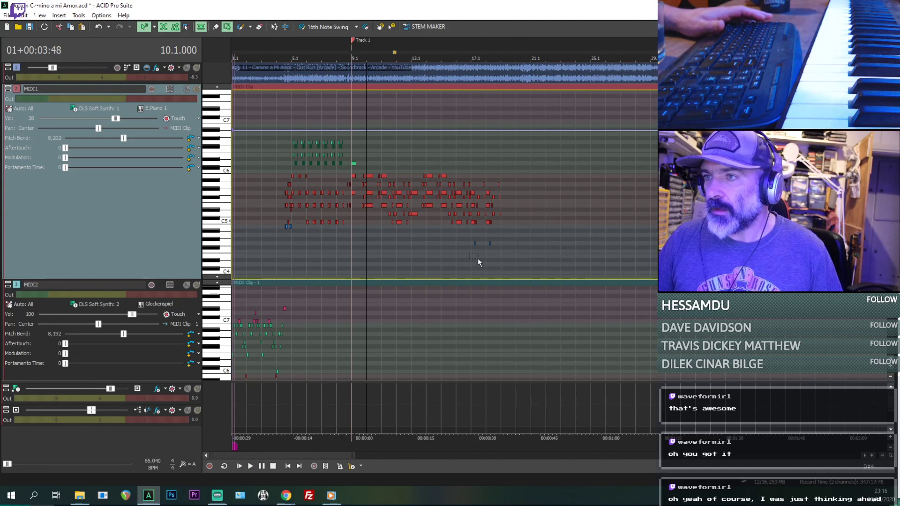
{"action": "left_click_drag", "start_coordinate": [469, 253], "coordinate": [478, 259]}
{"action": "scroll", "coordinate": [567, 240], "scroll_direction": "up", "scroll_amount": 4}
{"action": "scroll", "coordinate": [568, 241], "scroll_direction": "down", "scroll_amount": 2}
{"action": "left_click", "coordinate": [631, 256]}
{"action": "scroll", "coordinate": [631, 257], "scroll_direction": "up", "scroll_amount": 2}
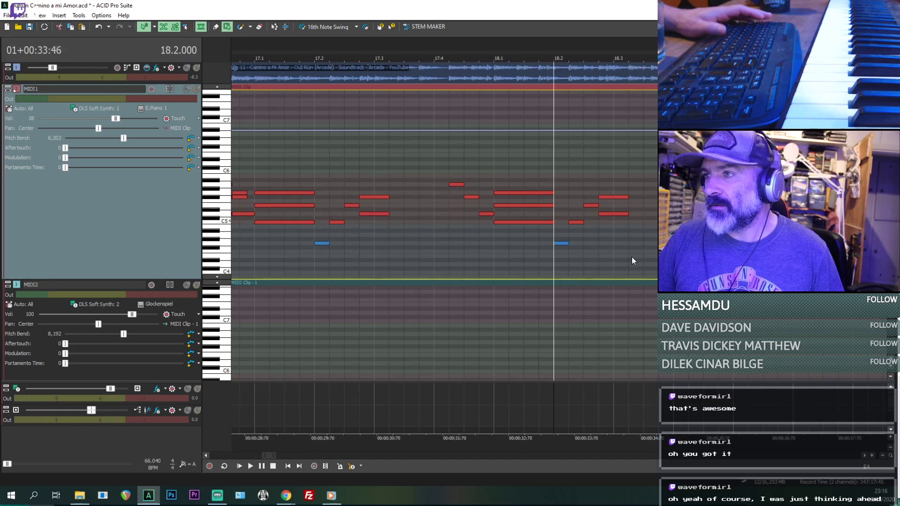
{"action": "key", "text": "space"}
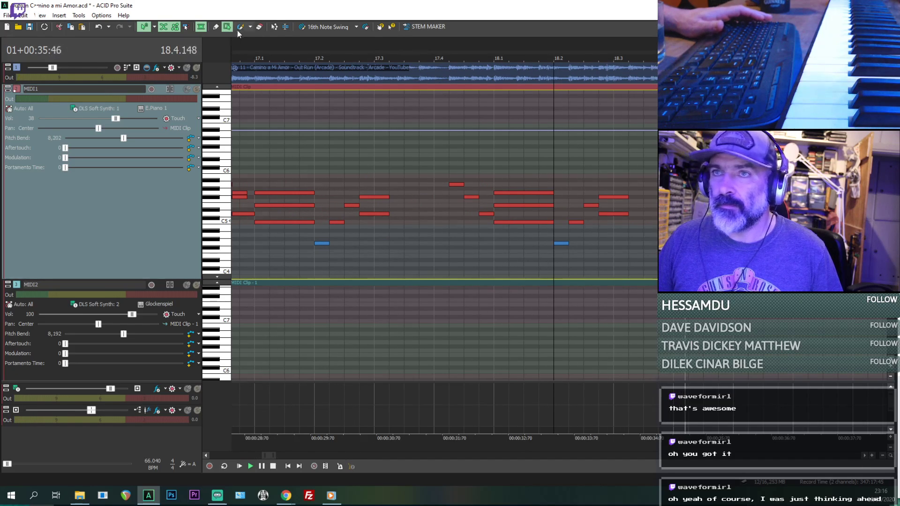
- Switch to the Draw tool and replay the passage from 18.2.000
{"action": "key", "text": "space"}
{"action": "left_click", "coordinate": [214, 27]}
{"action": "key", "text": "space"}
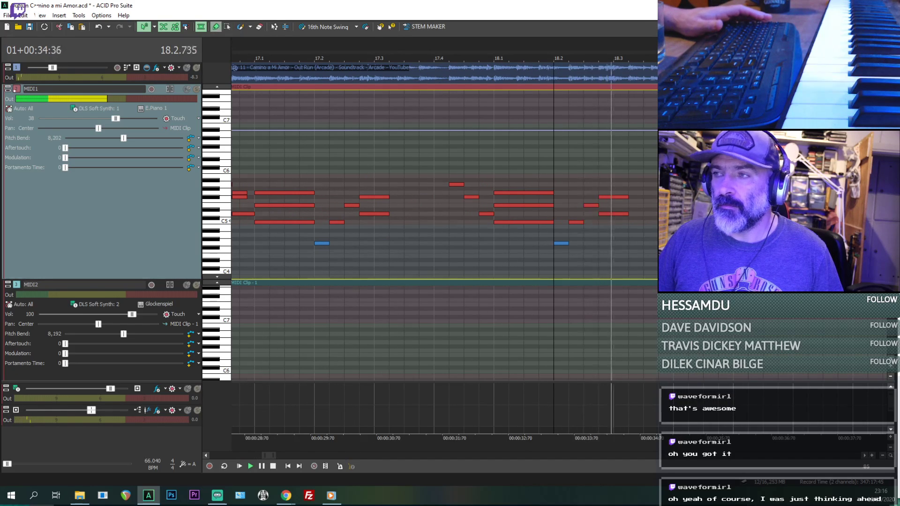
{"action": "key", "text": "space"}
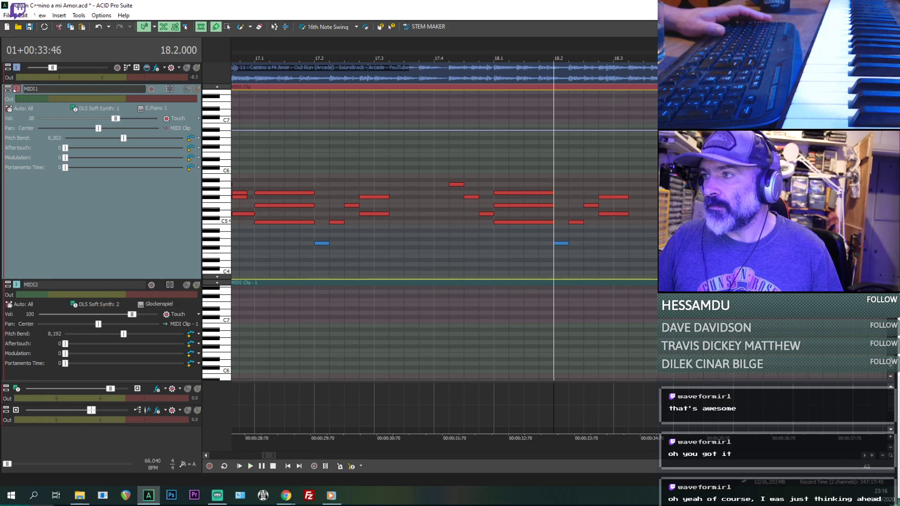
{"action": "key", "text": "space"}
{"action": "scroll", "coordinate": [412, 155], "scroll_direction": "down", "scroll_amount": 1}
- Mute the MIDI1 track and replay the reference audio from 18.2.000
{"action": "left_click", "coordinate": [187, 91]}
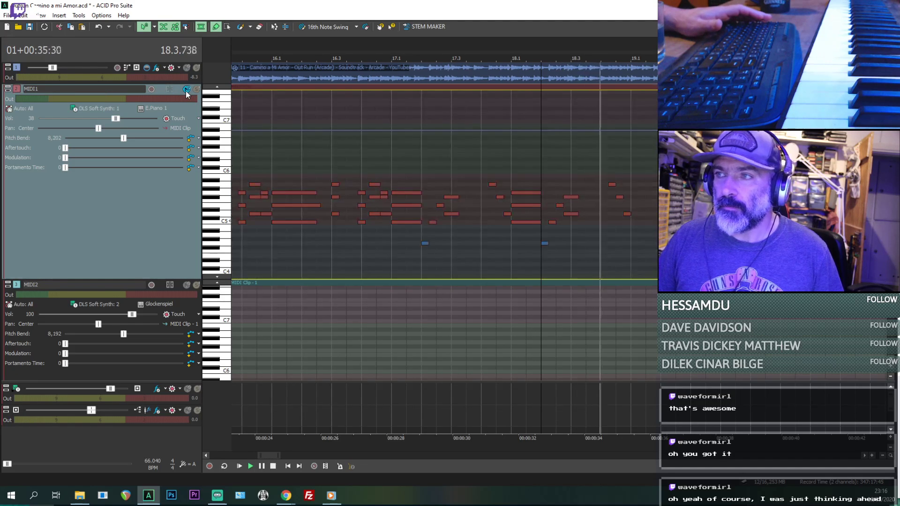
{"action": "key", "text": "space"}
{"action": "key", "text": "space"}
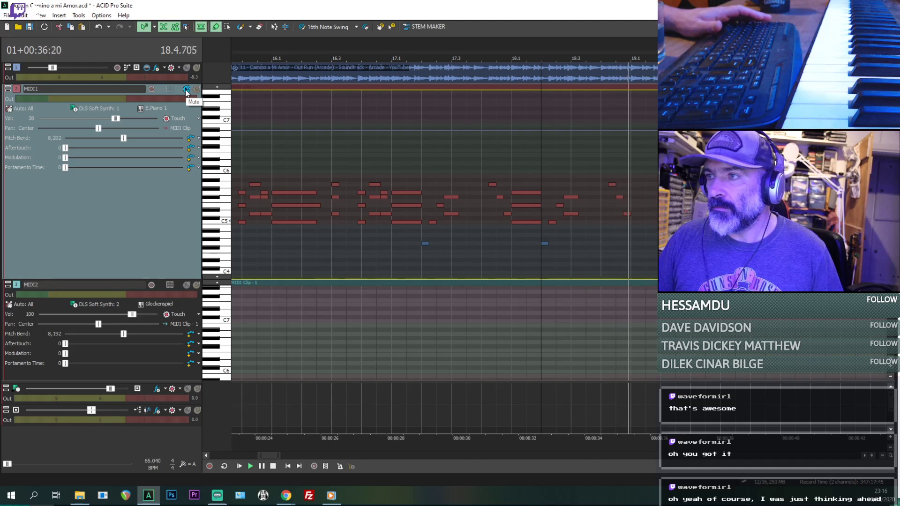
{"action": "key", "text": "space"}
{"action": "key", "text": "space"}
- Play the reference audio repeatedly from 17.4.384 to check the note timing around 18.2 with MIDI1 muted
{"action": "scroll", "coordinate": [524, 158], "scroll_direction": "up", "scroll_amount": 1}
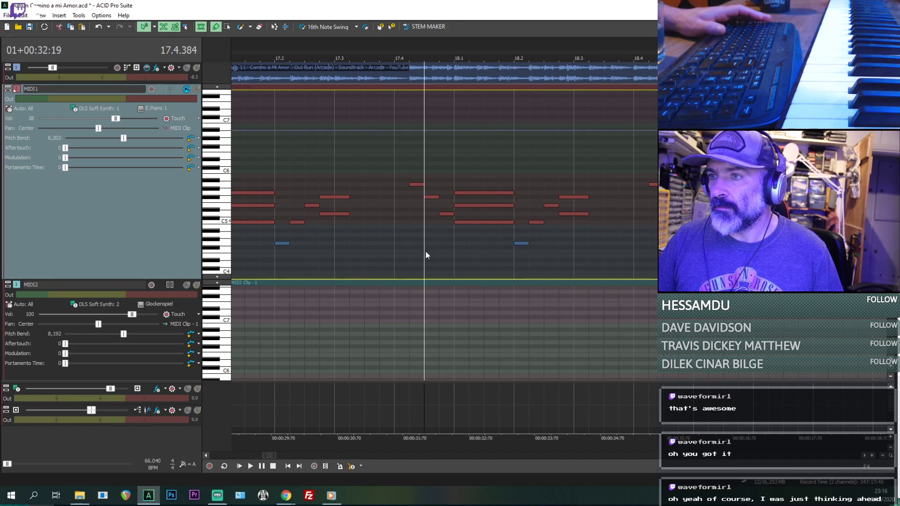
{"action": "key", "text": "space"}
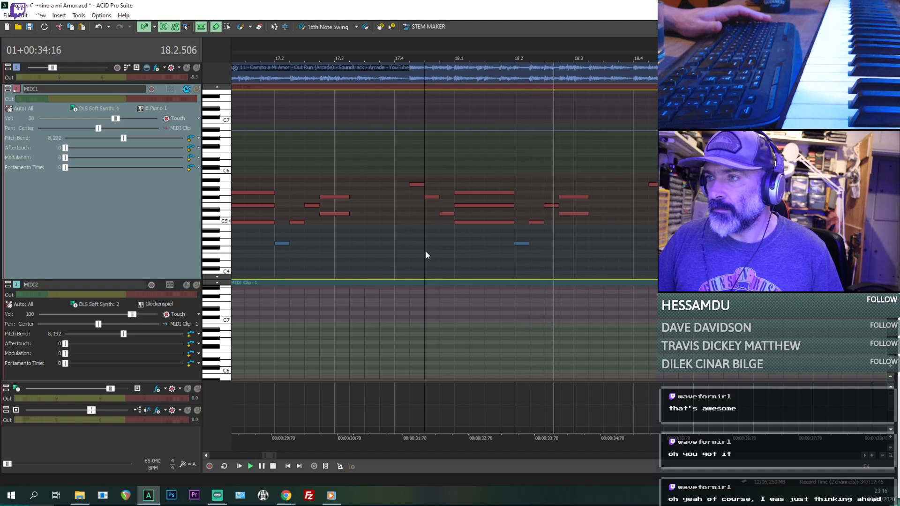
{"action": "key", "text": "space"}
{"action": "key", "text": "space"}
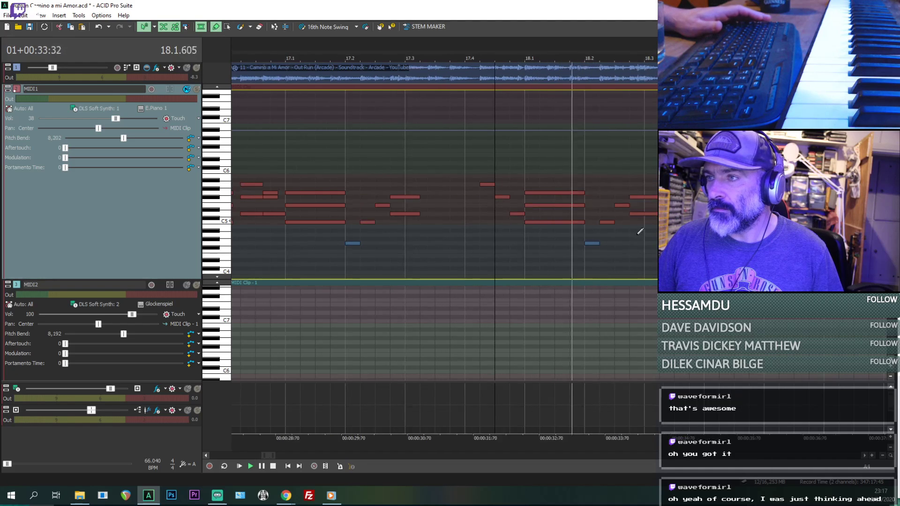
- Move the two stacked MIDI1 notes just before 18.3 a sixteenth later so they start at 18.3.000
{"action": "key", "text": "space"}
{"action": "left_click", "coordinate": [640, 214]}
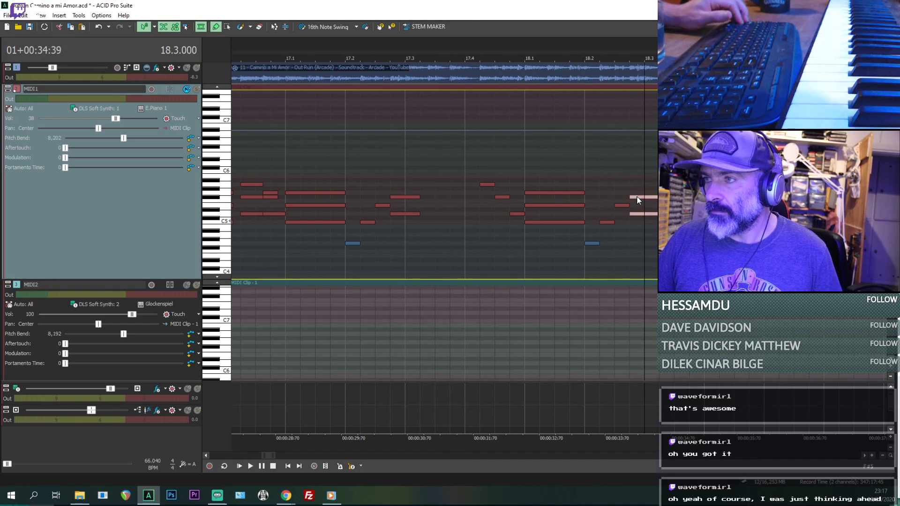
{"action": "key", "text": "space"}
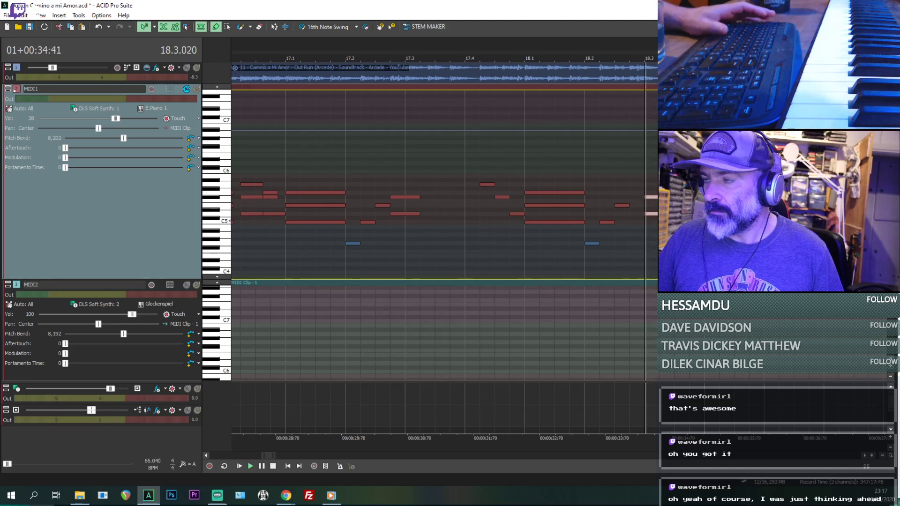
- Play the reference audio from just before 18.3 and from just after 18.2 to check the moved notes' timing
{"action": "left_click", "coordinate": [627, 245]}
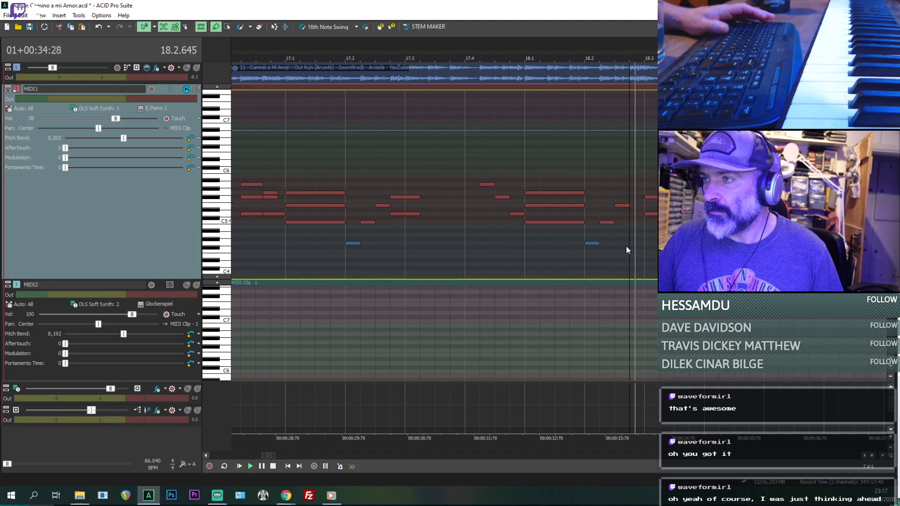
{"action": "left_click", "coordinate": [604, 258]}
{"action": "key", "text": "space"}
{"action": "key", "text": "space"}
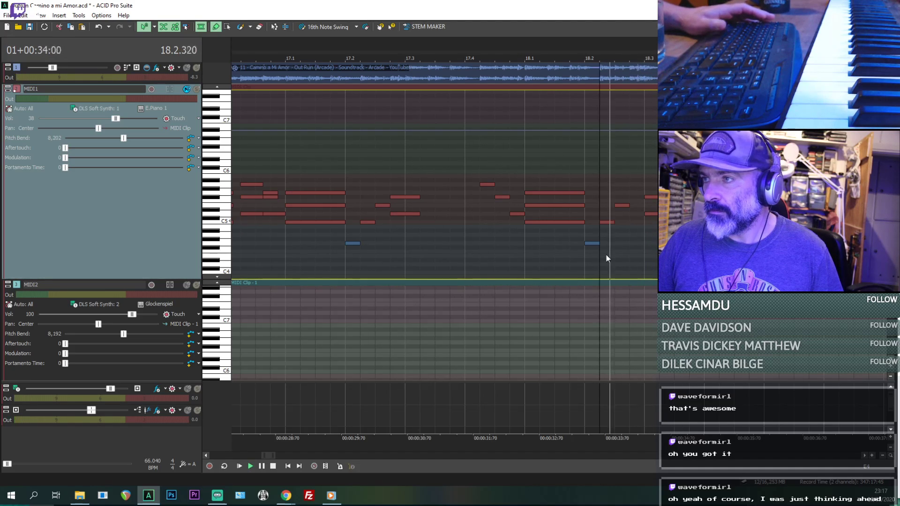
- Play the reference audio from 18.2.192 to check the timing of the stacked MIDI1 notes at 18.3.000
{"action": "key", "text": "space"}
{"action": "key", "text": "space"}
{"action": "key", "text": "space"}
{"action": "scroll", "coordinate": [647, 241], "scroll_direction": "up", "scroll_amount": 1}
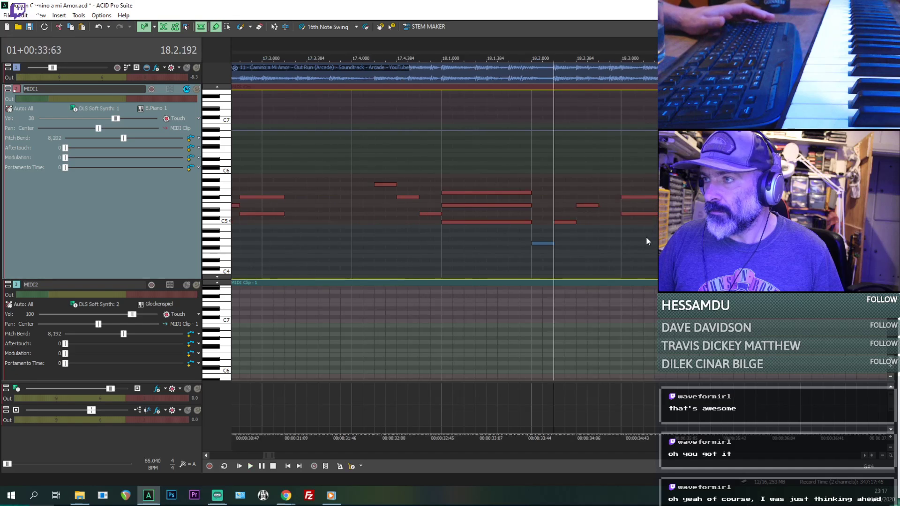
{"action": "key", "text": "space"}
{"action": "key", "text": "space"}
- Move the two stacked MIDI1 notes at 18.3.000 a thirty-second earlier so they start at 18.2.672
{"action": "left_click", "coordinate": [630, 197], "text": "ctrl"}
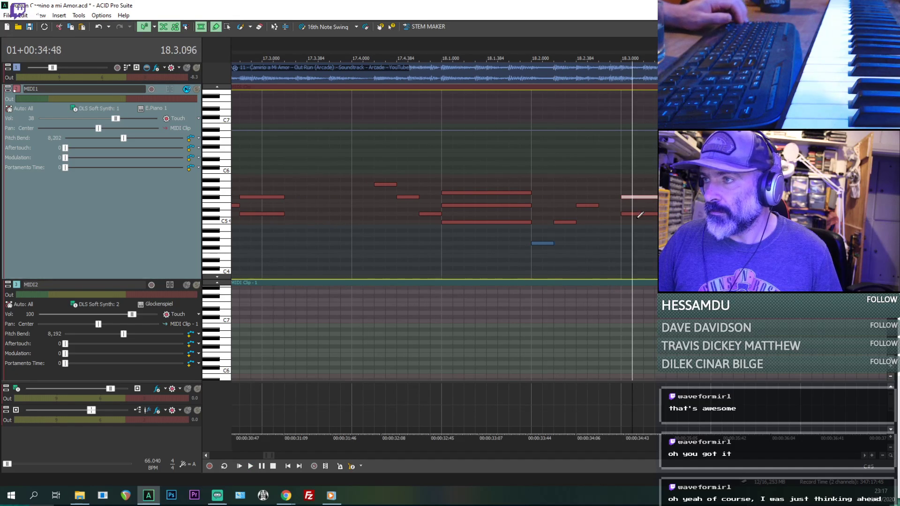
{"action": "left_click", "coordinate": [631, 213], "text": "ctrl"}
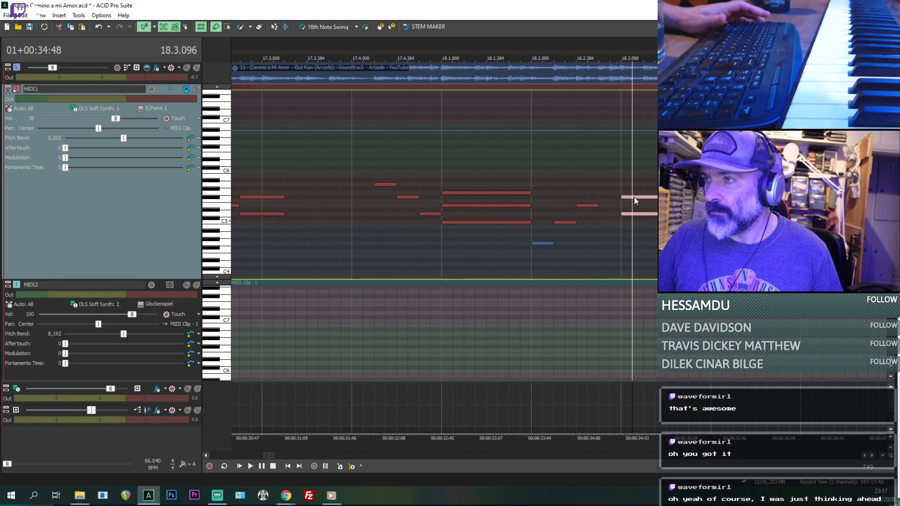
{"action": "key", "text": "space"}
- Add a descending run of single sixteenth notes, A5, G5, F#5, D5 and A4, from 18.3.192 to the end of bar 18 in MIDI1
{"action": "left_click", "coordinate": [580, 184]}
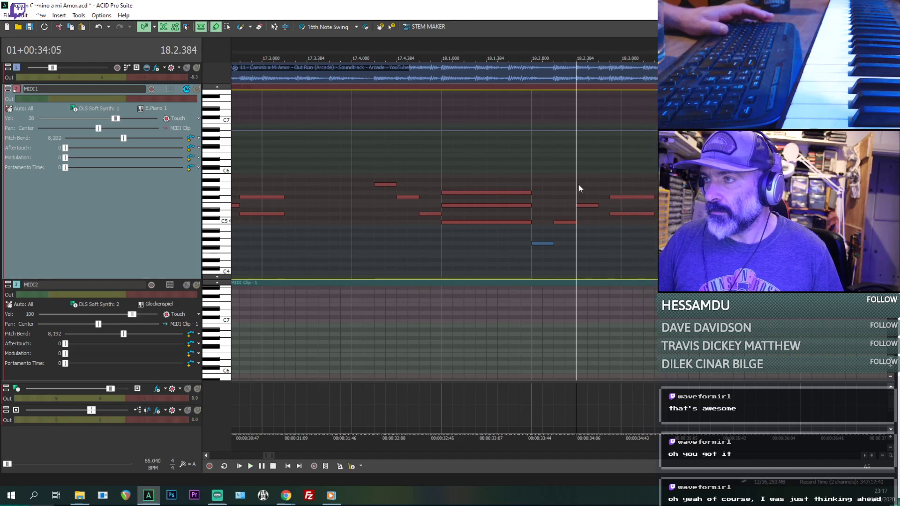
{"action": "key", "text": "space"}
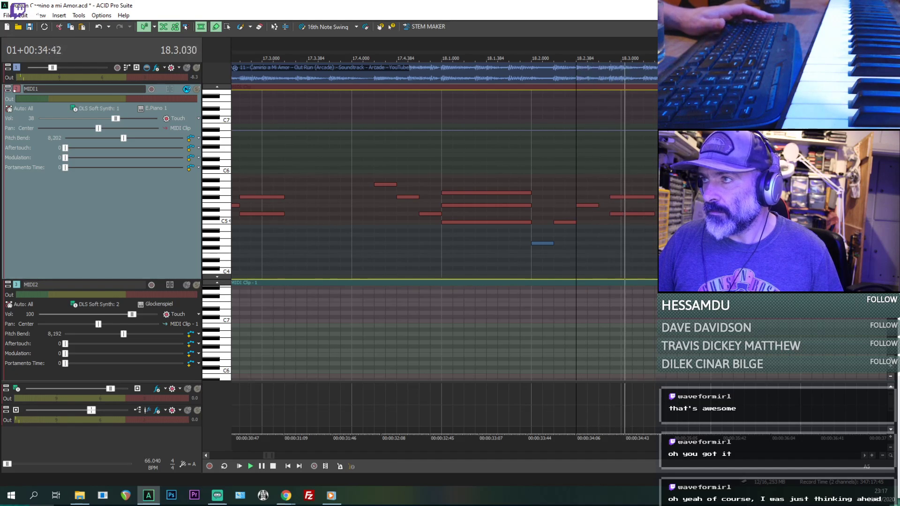
{"action": "key", "text": "space"}
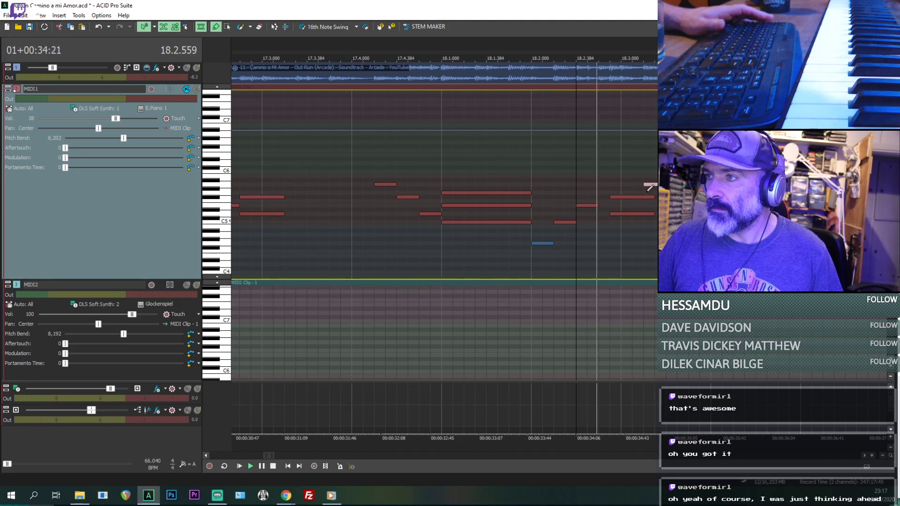
{"action": "key", "text": "space"}
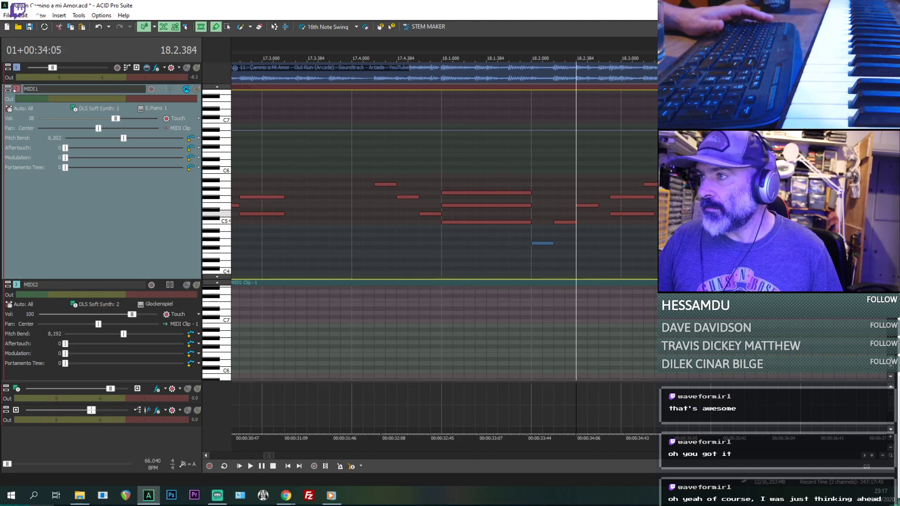
{"action": "key", "text": "space"}
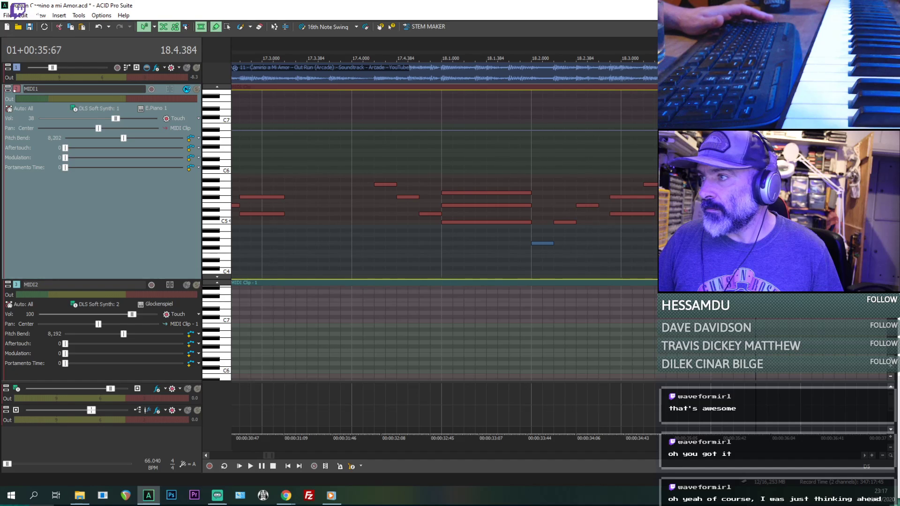
{"action": "left_click", "coordinate": [767, 191]}
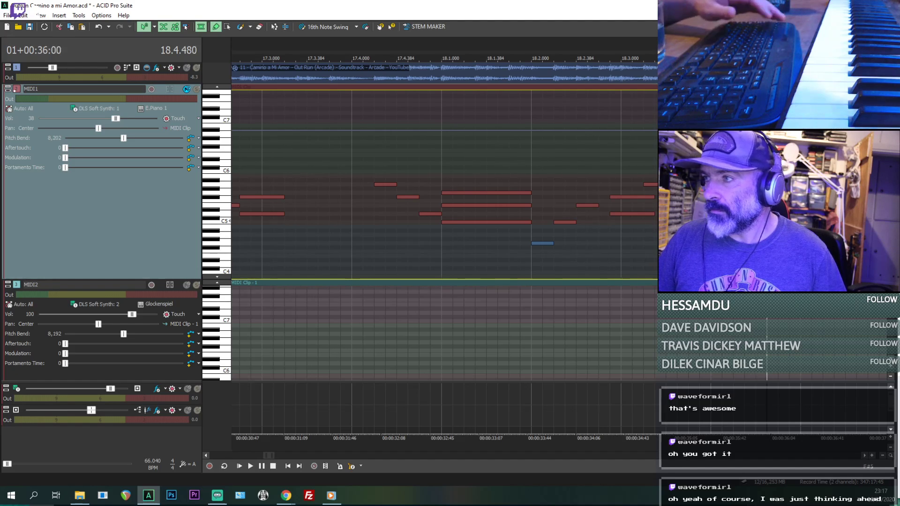
- Play the phrase from 18.2.672 with MIDI1 muted, and again with MIDI1 soloed, to compare the new run with the original
{"action": "left_click", "coordinate": [611, 263]}
{"action": "key", "text": "space"}
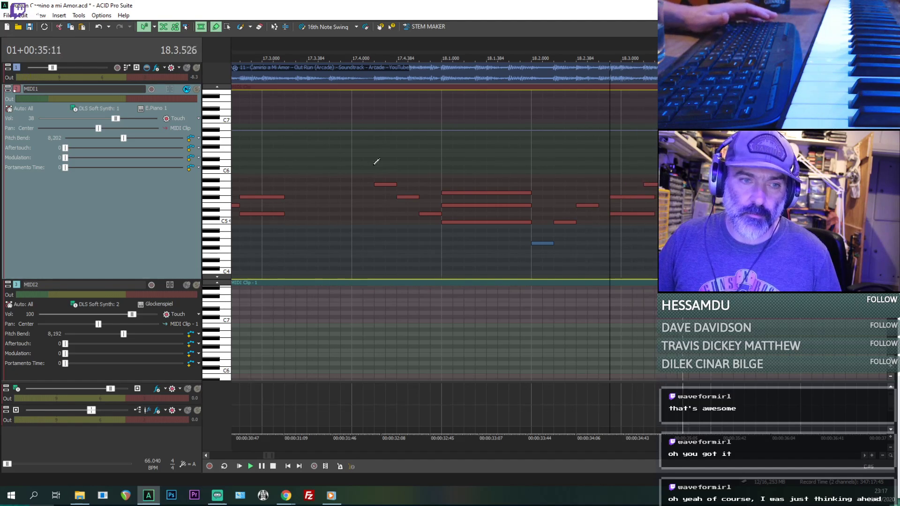
{"action": "key", "text": "space"}
{"action": "left_click", "coordinate": [195, 90]}
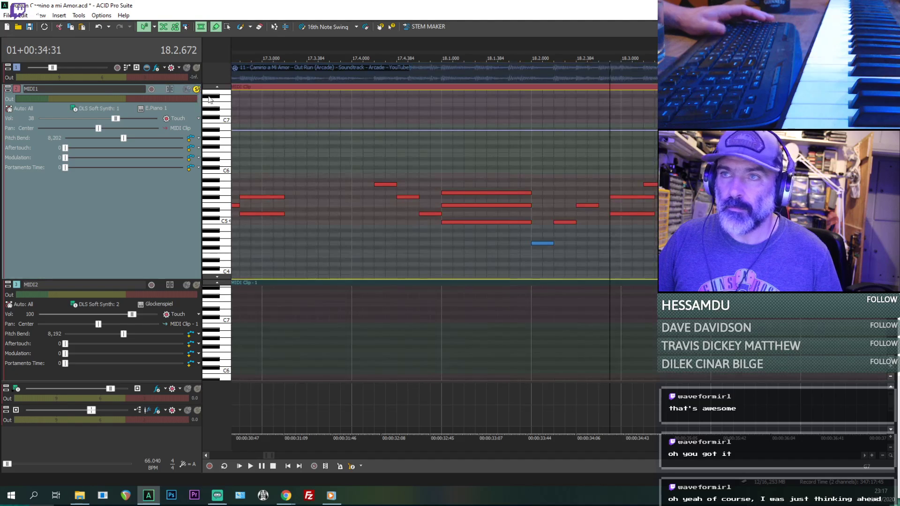
{"action": "key", "text": "space"}
{"action": "scroll", "coordinate": [396, 163], "scroll_direction": "down", "scroll_amount": 1}
{"action": "scroll", "coordinate": [403, 165], "scroll_direction": "up", "scroll_amount": 1}
{"action": "key", "text": "space"}
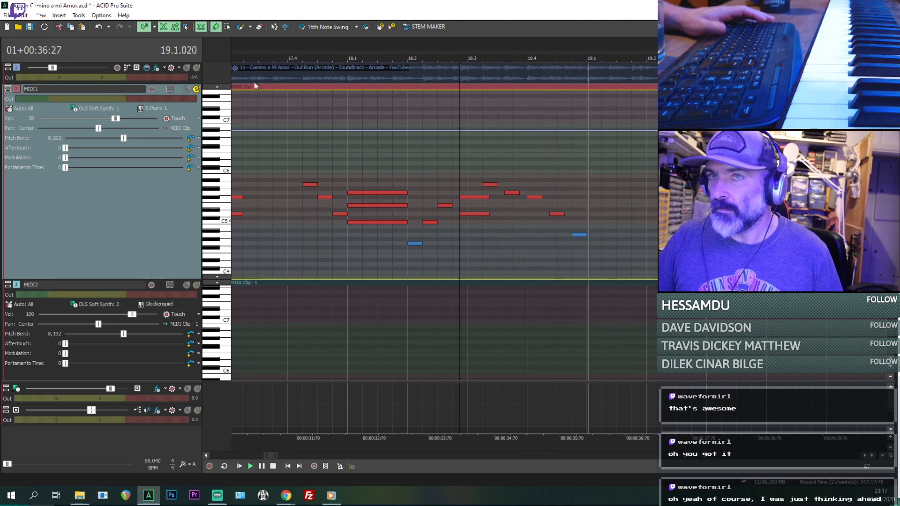
- Play MIDI1 together with the reference audio from 18.2.672, with mute and solo off, to check the descending run
{"action": "key", "text": "space"}
{"action": "scroll", "coordinate": [591, 177], "scroll_direction": "up", "scroll_amount": 1}
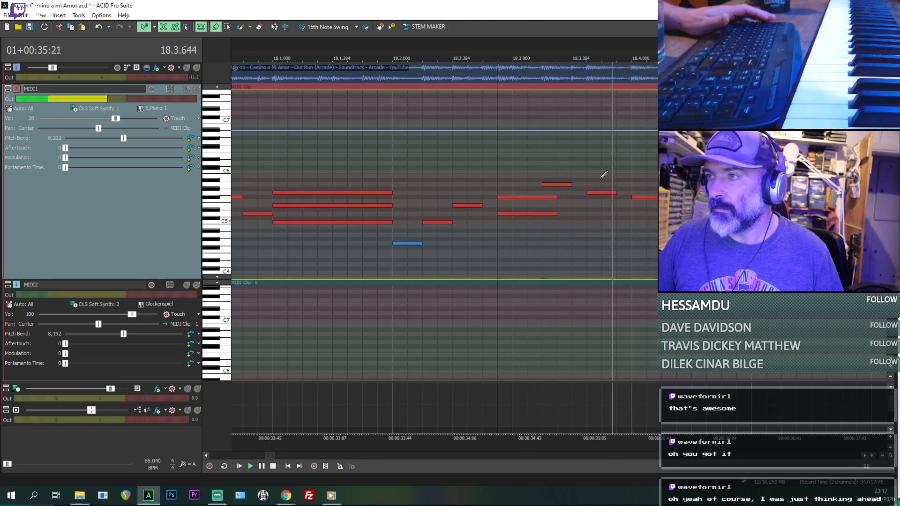
{"action": "key", "text": "space"}
{"action": "scroll", "coordinate": [517, 200], "scroll_direction": "down", "scroll_amount": 1}
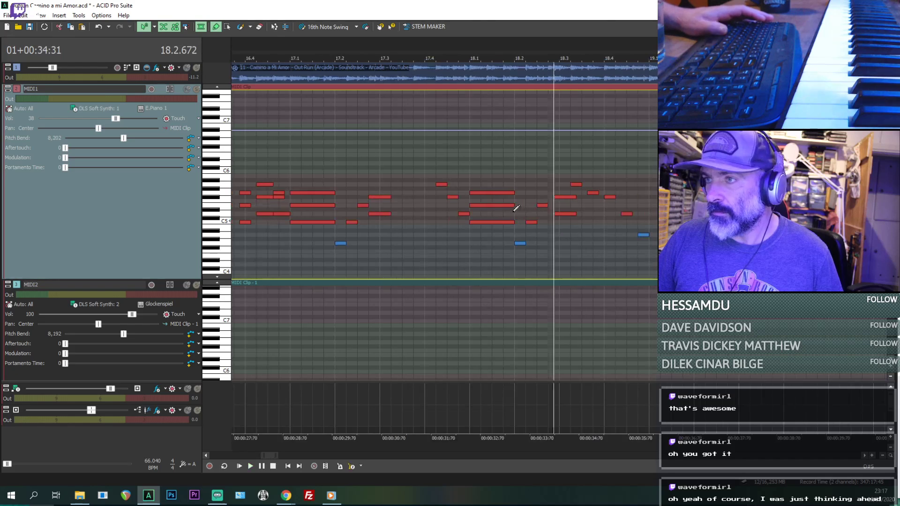
{"action": "key", "text": "space"}
{"action": "scroll", "coordinate": [516, 211], "scroll_direction": "down", "scroll_amount": 1}
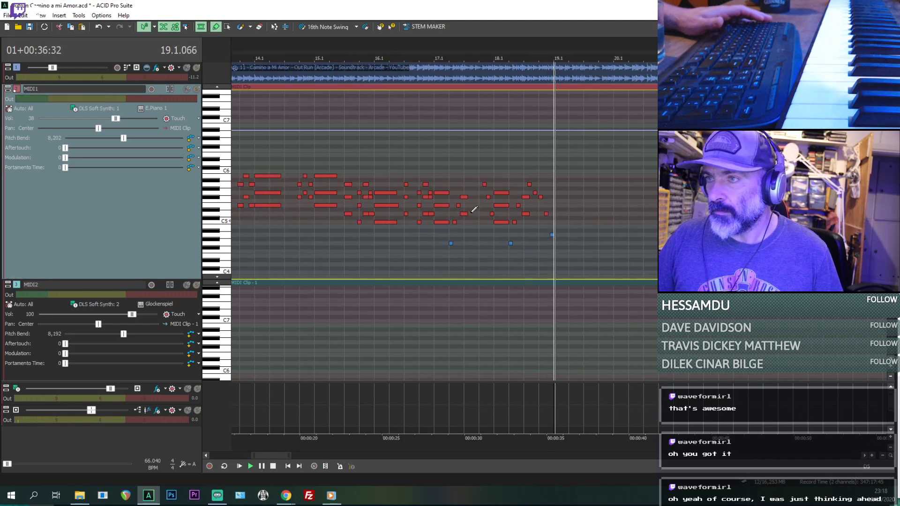
- Copy all MIDI1 notes from 17.1 to the end of bar 18 and paste them at 19.1.000
{"action": "left_click", "coordinate": [227, 27]}
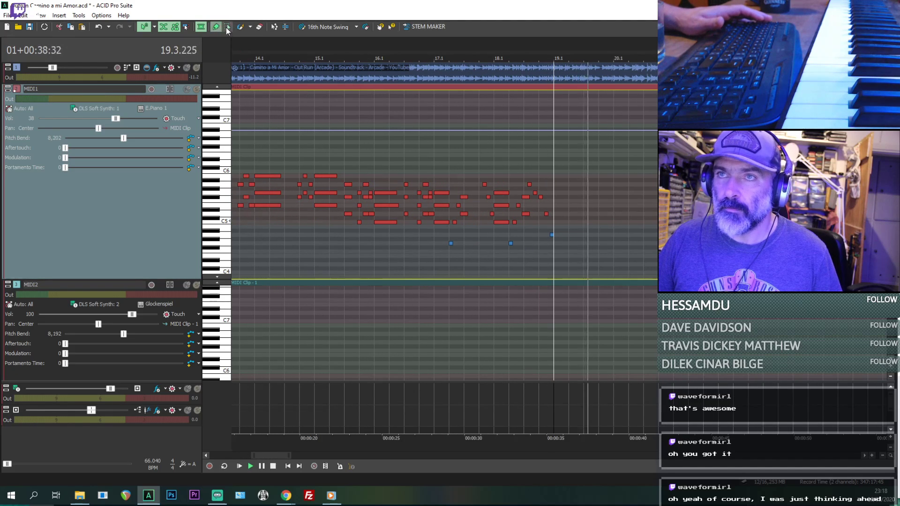
{"action": "left_click_drag", "start_coordinate": [599, 271], "coordinate": [430, 183]}
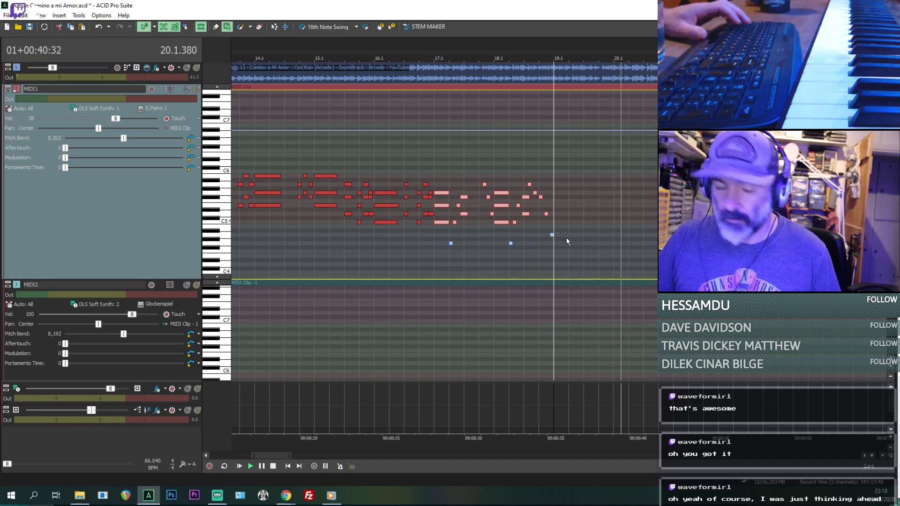
{"action": "key", "text": "ctrl+c"}
{"action": "key", "text": "ctrl+v"}
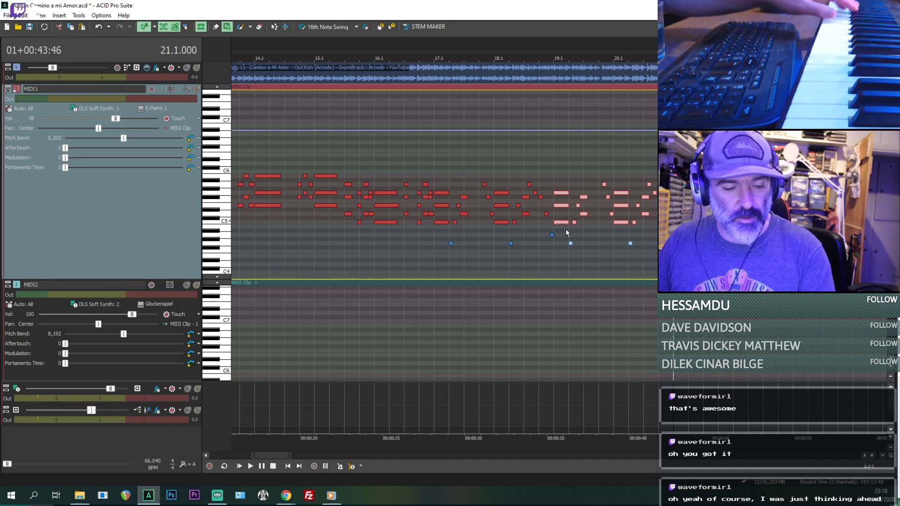
- Play the pasted MIDI1 notes against the reference audio from 19.1.000 to find where they diverge
{"action": "left_click", "coordinate": [558, 258]}
{"action": "left_click_drag", "start_coordinate": [807, 270], "coordinate": [541, 168]}
{"action": "scroll", "coordinate": [629, 205], "scroll_direction": "up", "scroll_amount": 1}
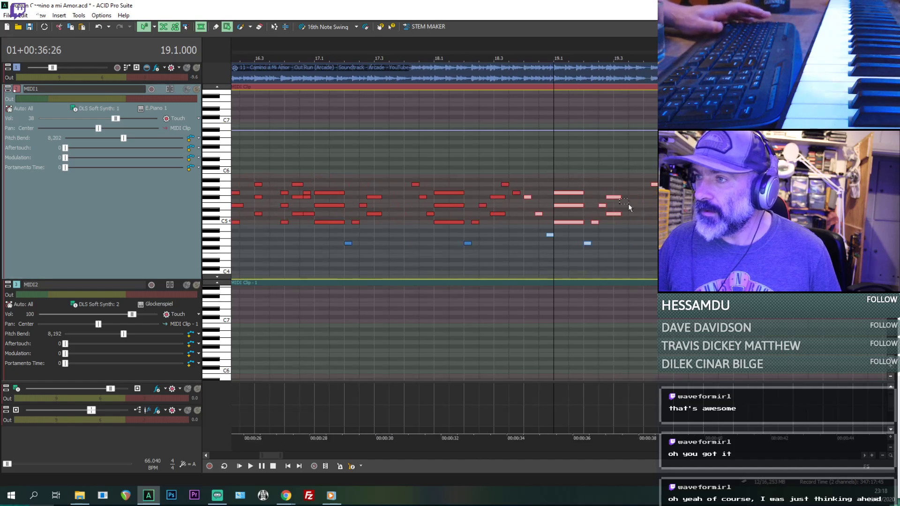
{"action": "key", "text": "space"}
{"action": "scroll", "coordinate": [628, 206], "scroll_direction": "down", "scroll_amount": 1}
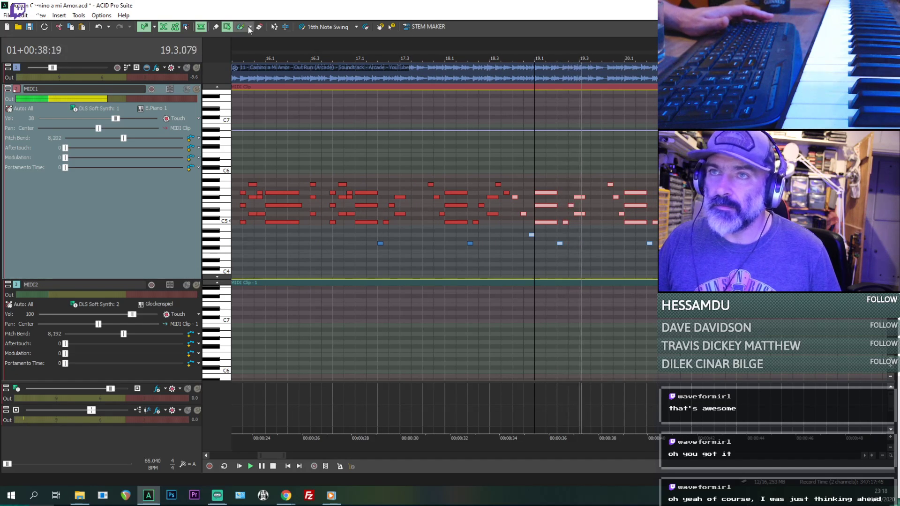
{"action": "left_click", "coordinate": [216, 27]}
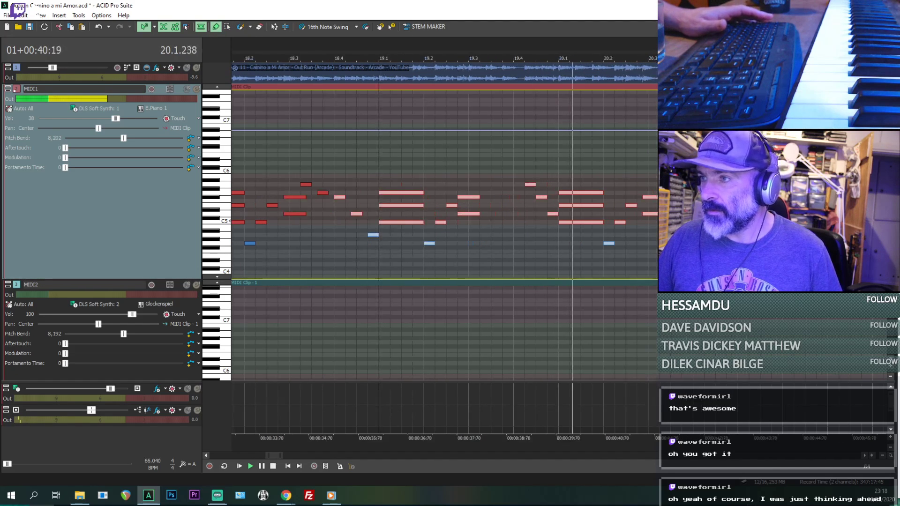
{"action": "key", "text": "space"}
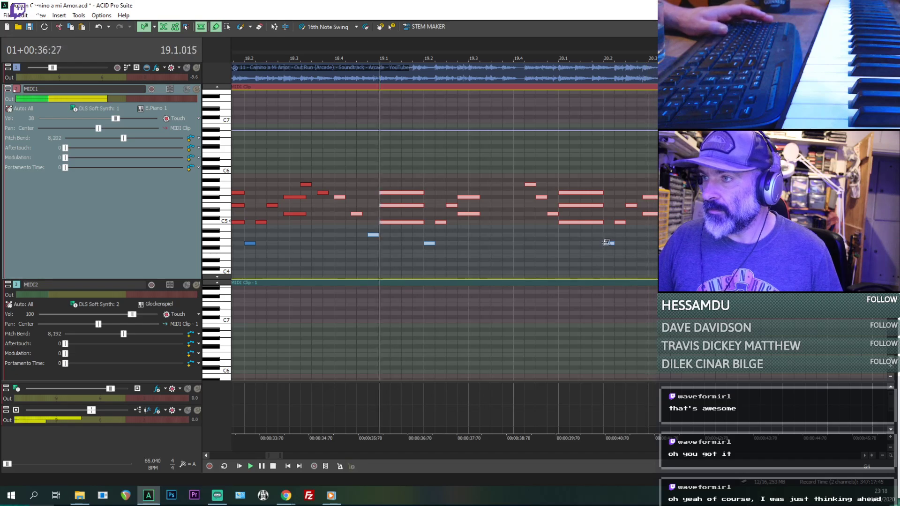
- Delete all pasted MIDI1 notes from 20.2.000 onward
{"action": "key", "text": "space"}
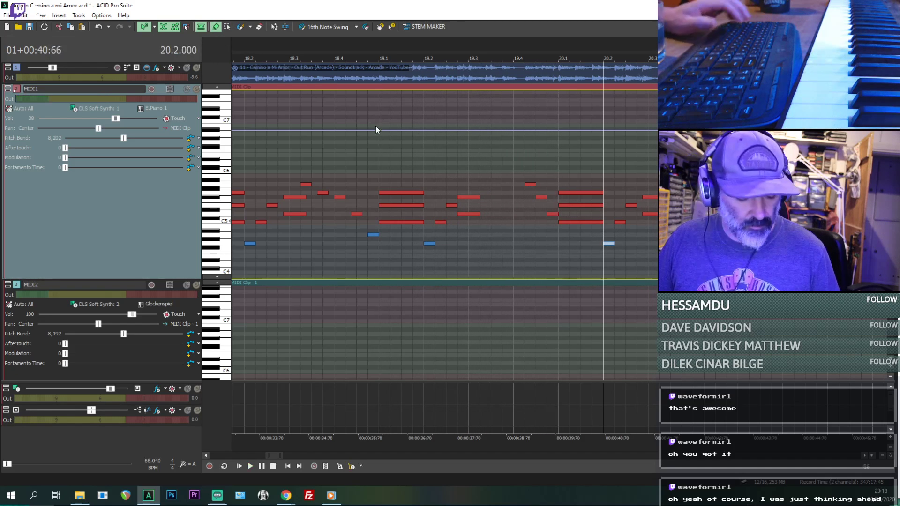
{"action": "key", "text": "ctrl+e"}
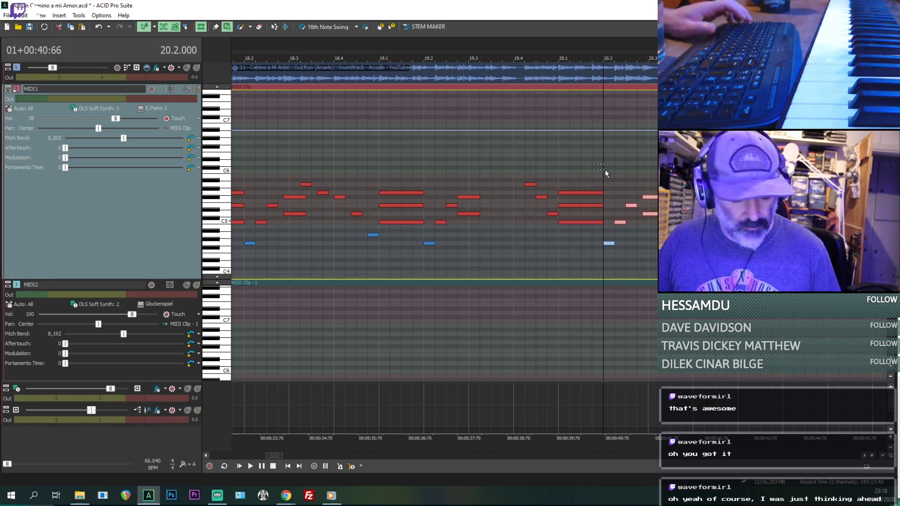
{"action": "key", "text": "Delete"}
{"action": "key", "text": "ctrl+d"}
- Listen from 19.4.384 and shorten the three stacked notes at 20.1.000 so they end at 20.1.576
{"action": "left_click", "coordinate": [538, 253]}
{"action": "key", "text": "space"}
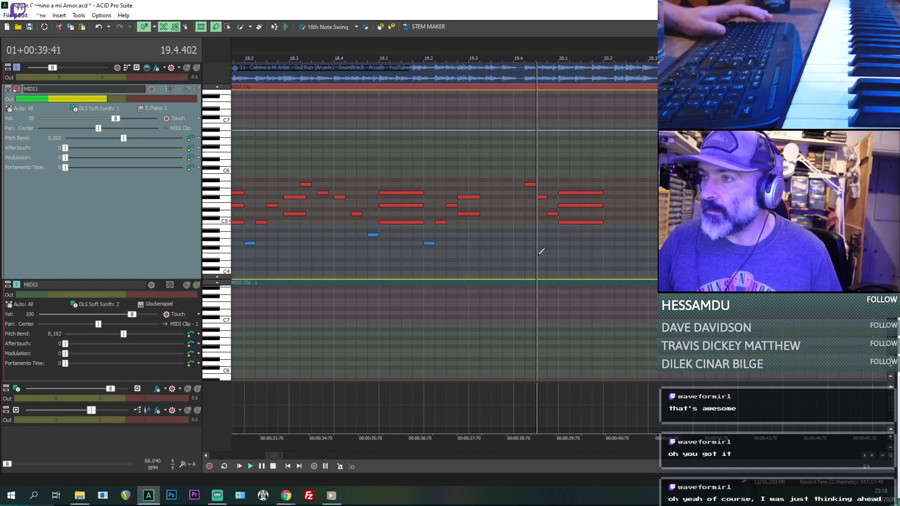
{"action": "key", "text": "space"}
{"action": "key", "text": "space"}
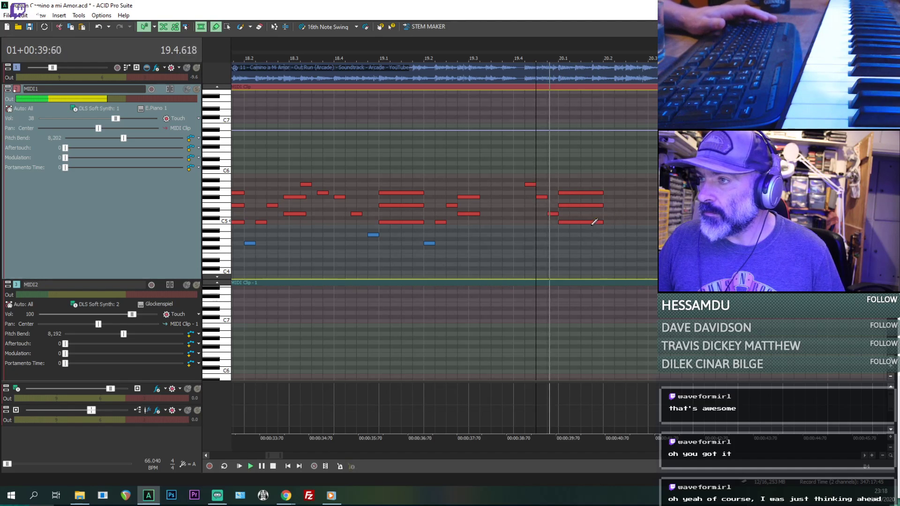
{"action": "key", "text": "space"}
{"action": "left_click", "coordinate": [594, 222]}
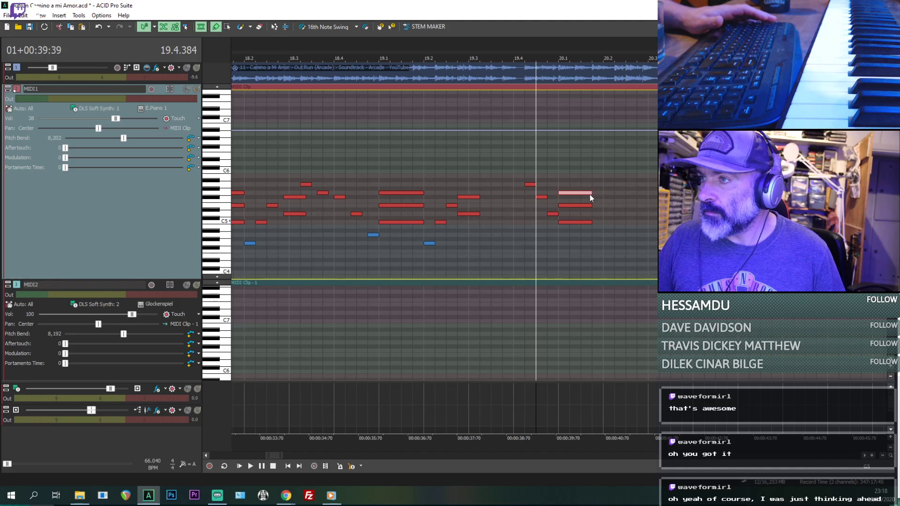
- Add a sixteenth G4 note at 20.1.576 and a sixteenth C5 note at 20.2.000, checking them against the audio
{"action": "left_click_drag", "start_coordinate": [600, 250], "coordinate": [600, 243]}
{"action": "key", "text": "space"}
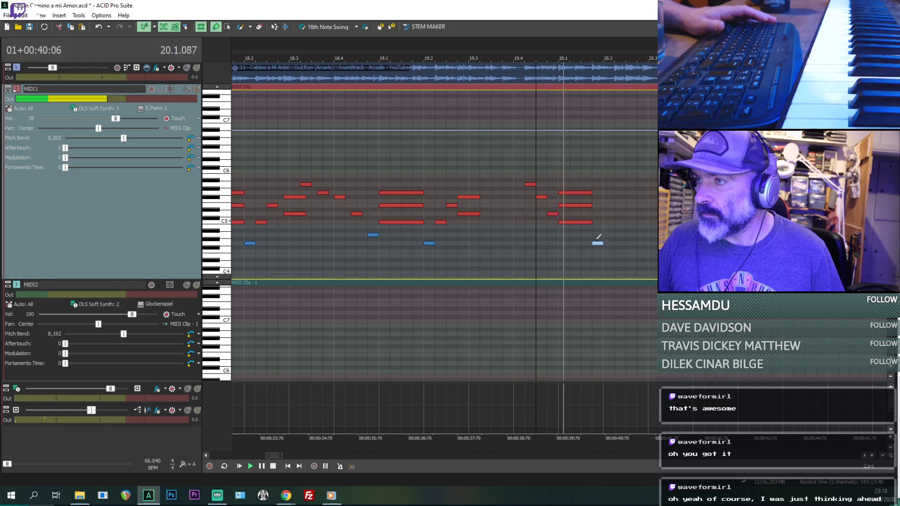
{"action": "key", "text": "space"}
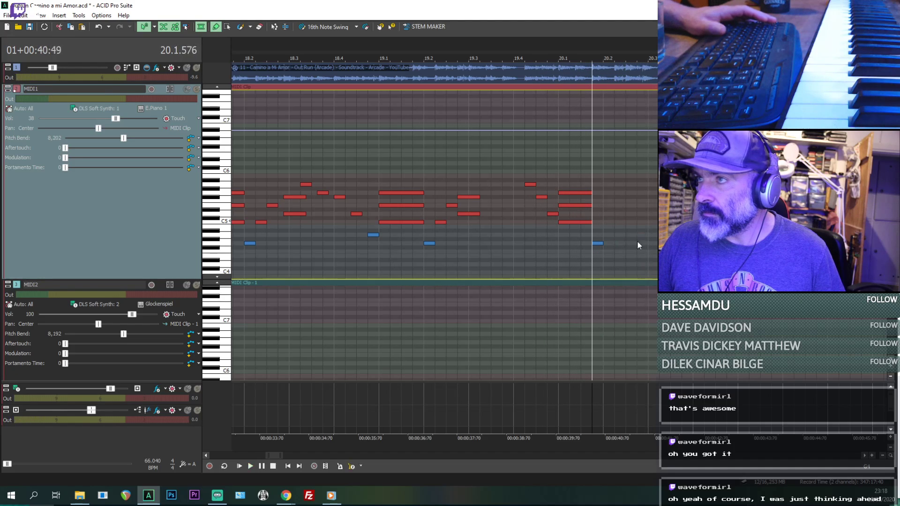
{"action": "key", "text": "space"}
{"action": "scroll", "coordinate": [637, 244], "scroll_direction": "up", "scroll_amount": 1}
{"action": "key", "text": "space"}
{"action": "key", "text": "space"}
- Add a sixteenth E5 note at 20.2.192 and a sixteenth F#5 note at 20.2.384, playing from 20.1.576 to check them
{"action": "key", "text": "space"}
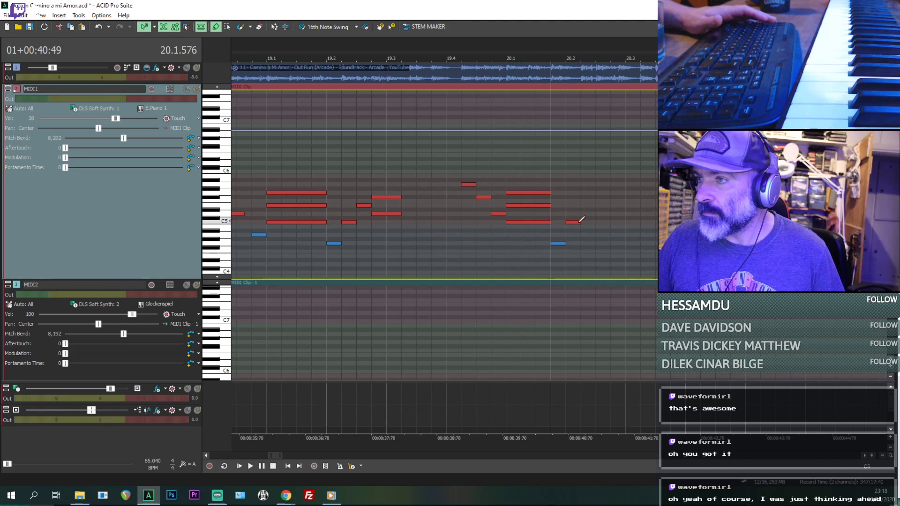
{"action": "left_click_drag", "start_coordinate": [588, 209], "coordinate": [587, 206]}
{"action": "key", "text": "space"}
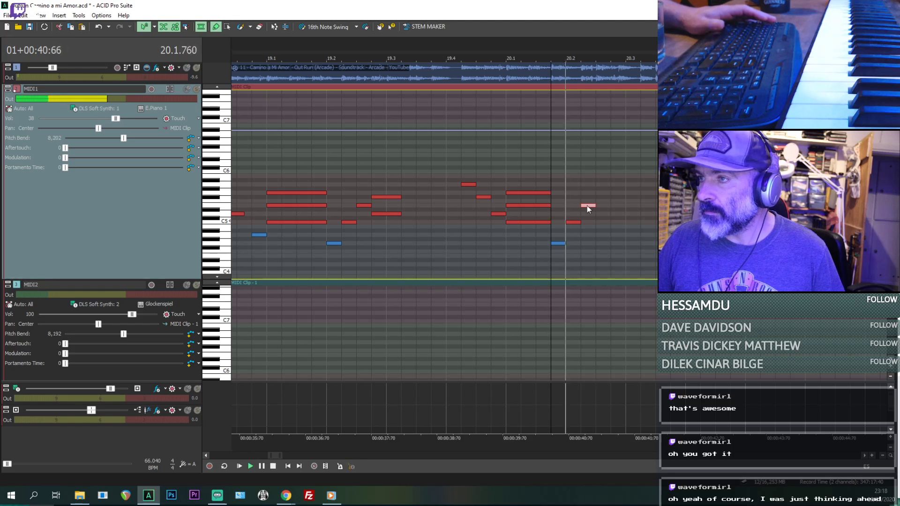
{"action": "key", "text": "space"}
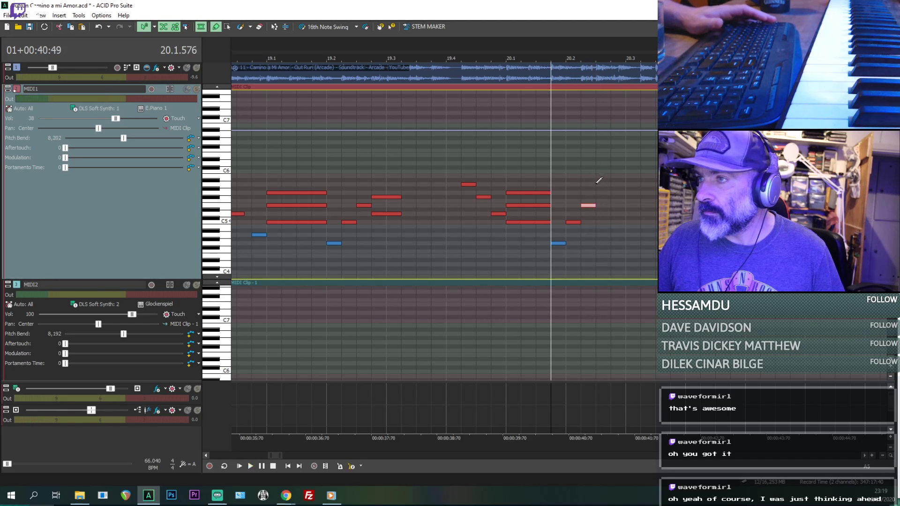
{"action": "left_click_drag", "start_coordinate": [612, 209], "coordinate": [610, 195]}
{"action": "key", "text": "space"}
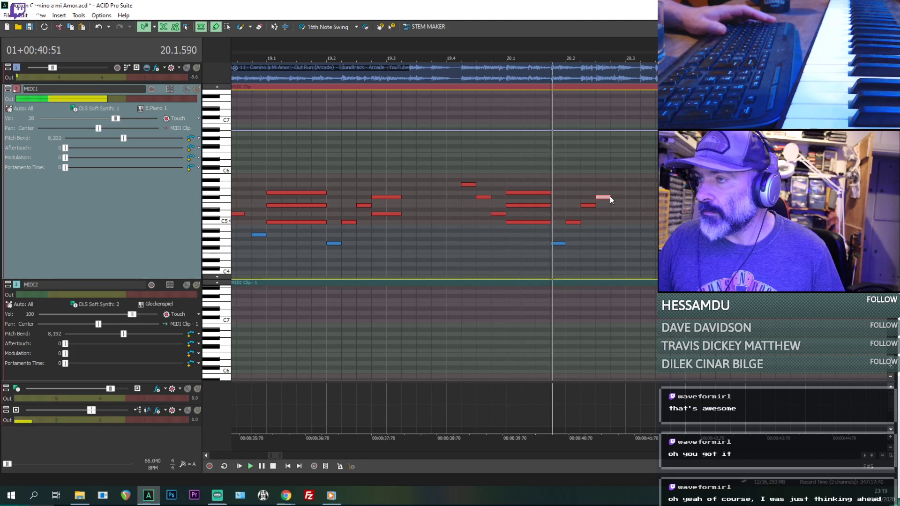
- Replay the rising notes from 20.1.576 and set the playback position to 20.2.576, where the run ends
{"action": "key", "text": "space"}
{"action": "key", "text": "space"}
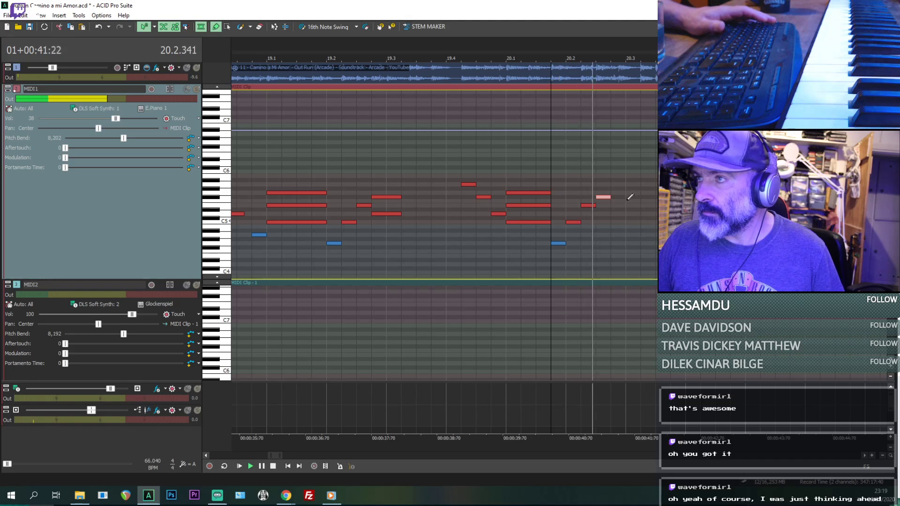
{"action": "key", "text": "space"}
{"action": "key", "text": "space"}
{"action": "key", "text": "space"}
{"action": "scroll", "coordinate": [615, 225], "scroll_direction": "up", "scroll_amount": 2}
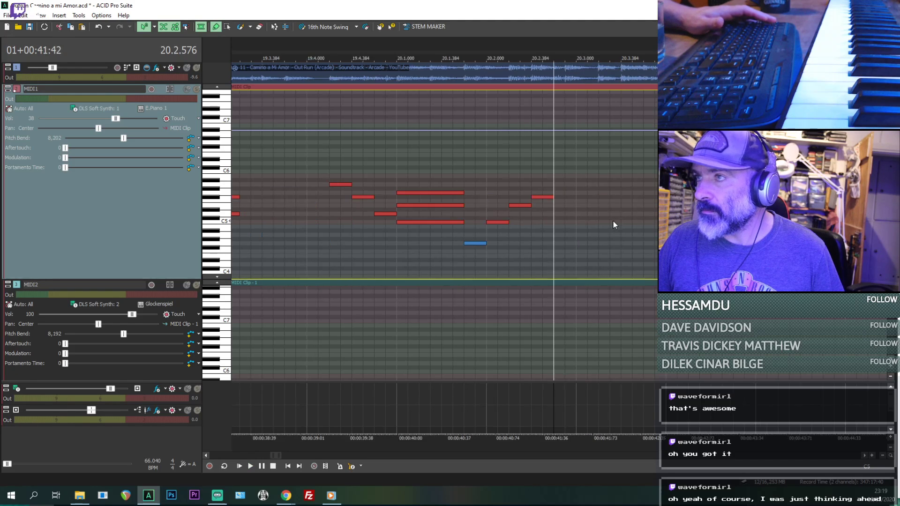
- Stack D#5, F#5 and A5 notes at 20.2.672 in MIDI1, checking them by ear, and lengthen all three to a sixteenth
{"action": "left_click_drag", "start_coordinate": [570, 201], "coordinate": [573, 209]}
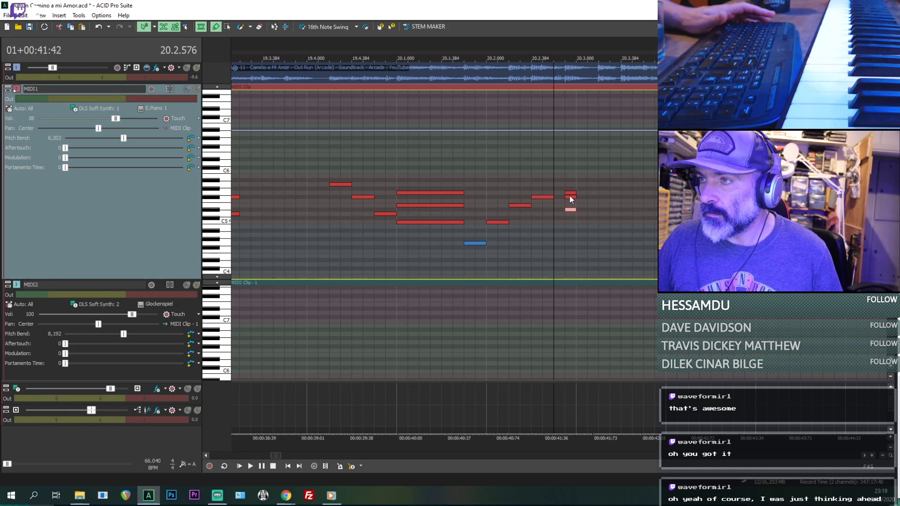
{"action": "key", "text": "space"}
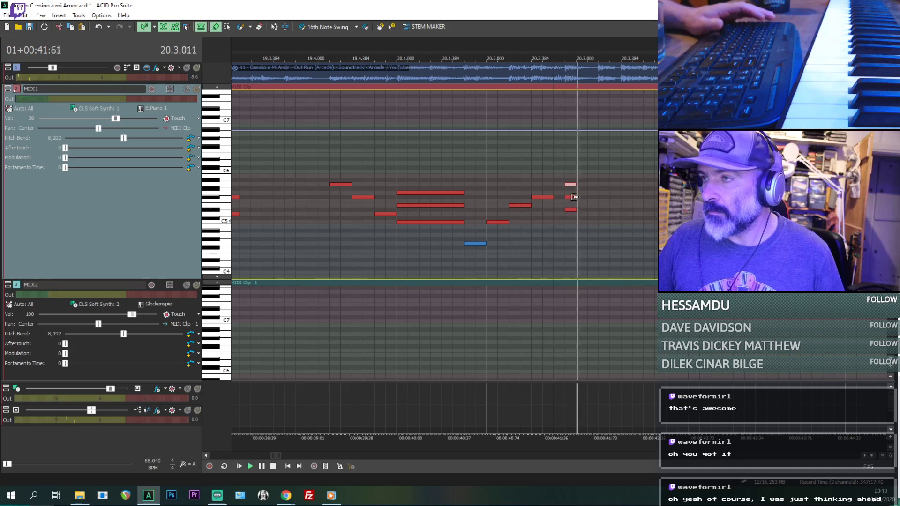
{"action": "key", "text": "space"}
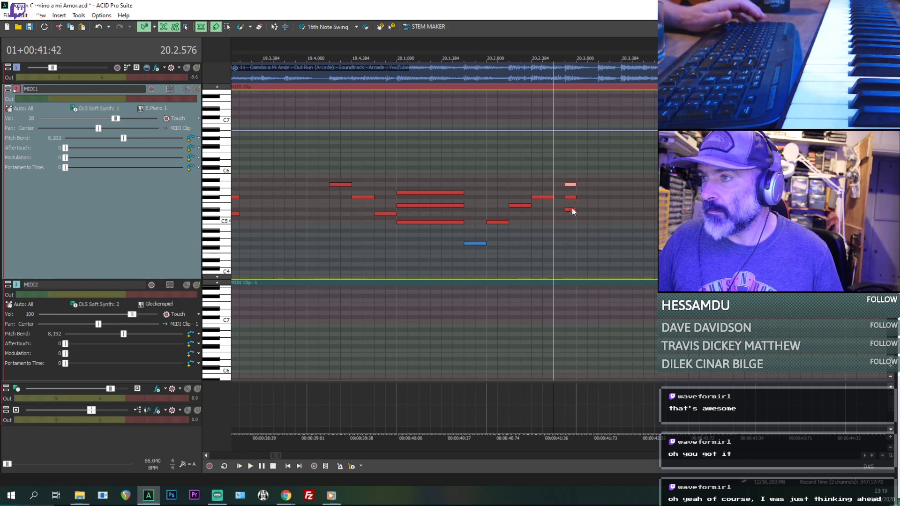
{"action": "left_click_drag", "start_coordinate": [569, 210], "coordinate": [570, 186]}
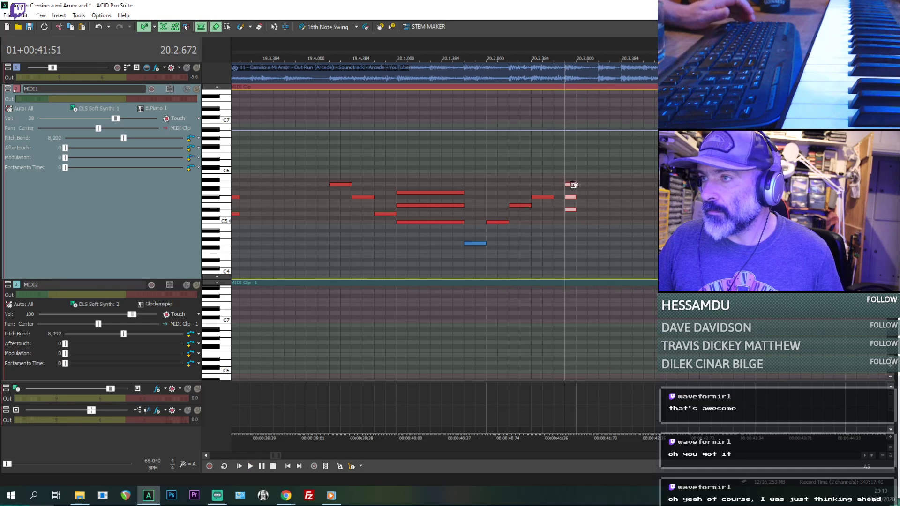
{"action": "key", "text": "space"}
{"action": "key", "text": "space"}
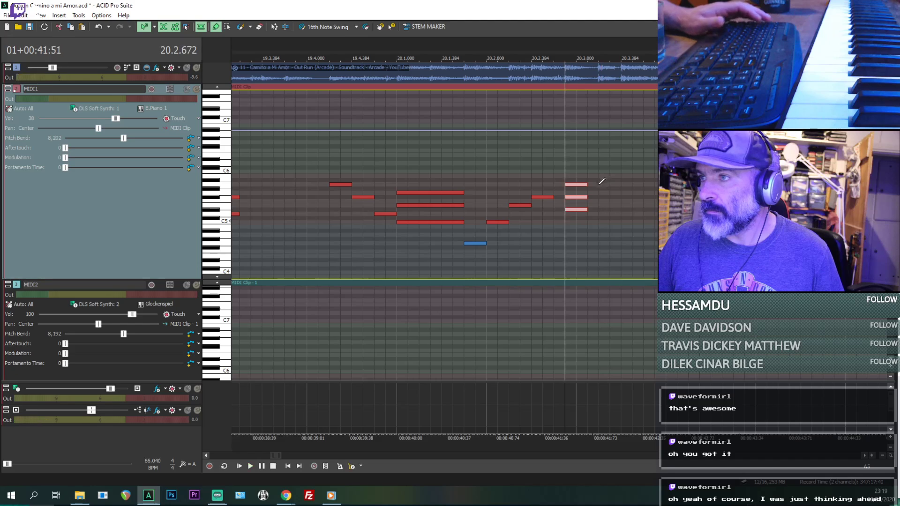
- Paste copies of the three-note chord at 20.3.192 and 20.3.384, and play them back from 20.2.672
{"action": "key", "text": "ctrl+v"}
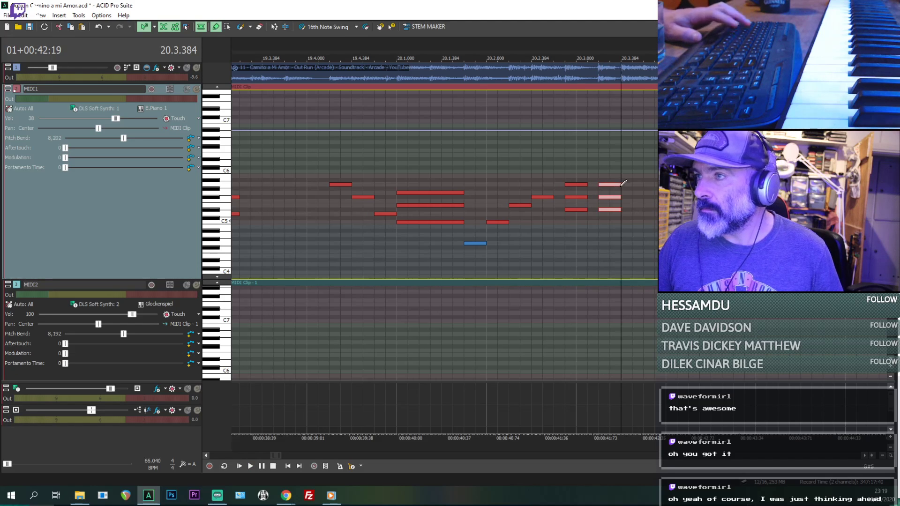
{"action": "key", "text": "ctrl+v"}
{"action": "left_click", "coordinate": [567, 237]}
{"action": "key", "text": "space"}
- Compare the repeated chords from 20.2.672 with the source audio, listening with MIDI1 muted and unmuted
{"action": "key", "text": "space"}
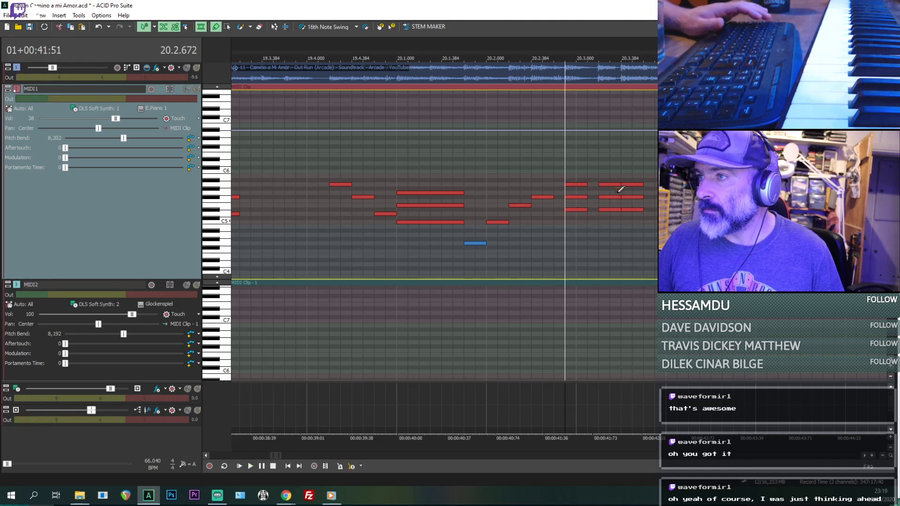
{"action": "key", "text": "space"}
{"action": "key", "text": "space"}
{"action": "key", "text": "space"}
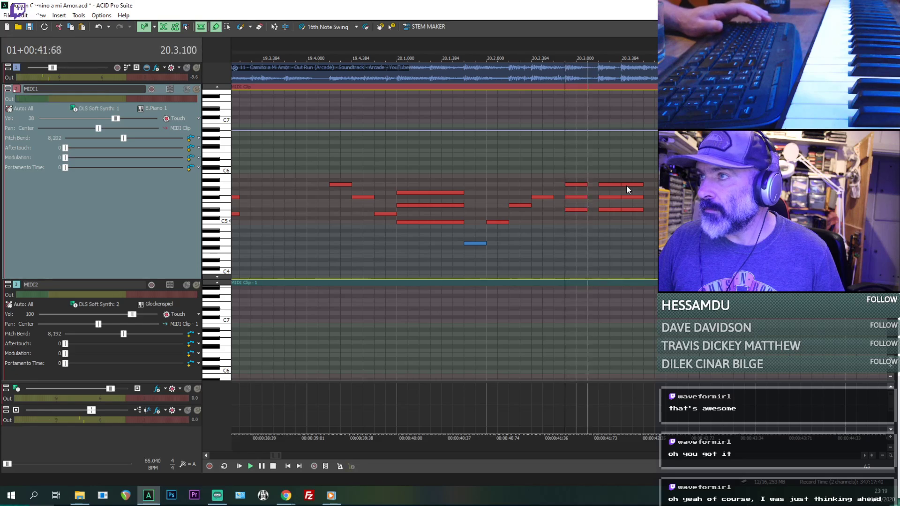
{"action": "key", "text": "space"}
{"action": "key", "text": "space"}
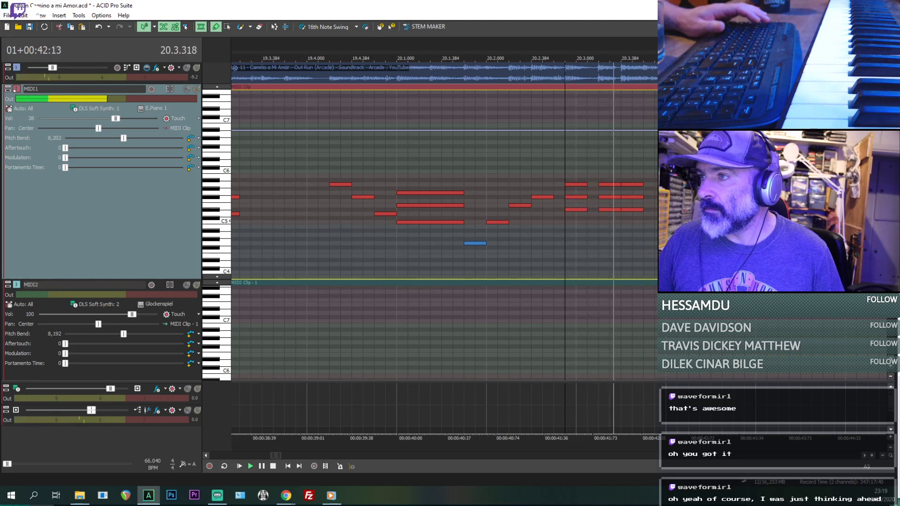
{"action": "key", "text": "space"}
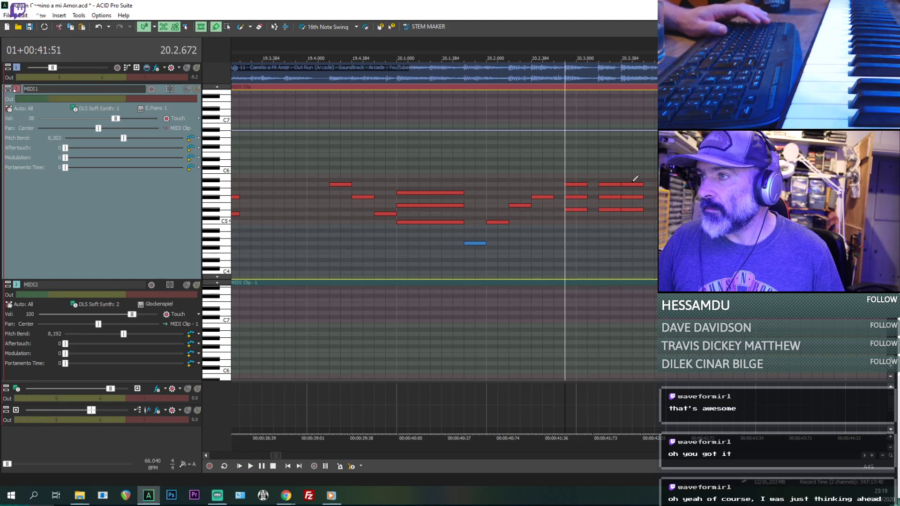
{"action": "left_click", "coordinate": [186, 89]}
{"action": "key", "text": "space"}
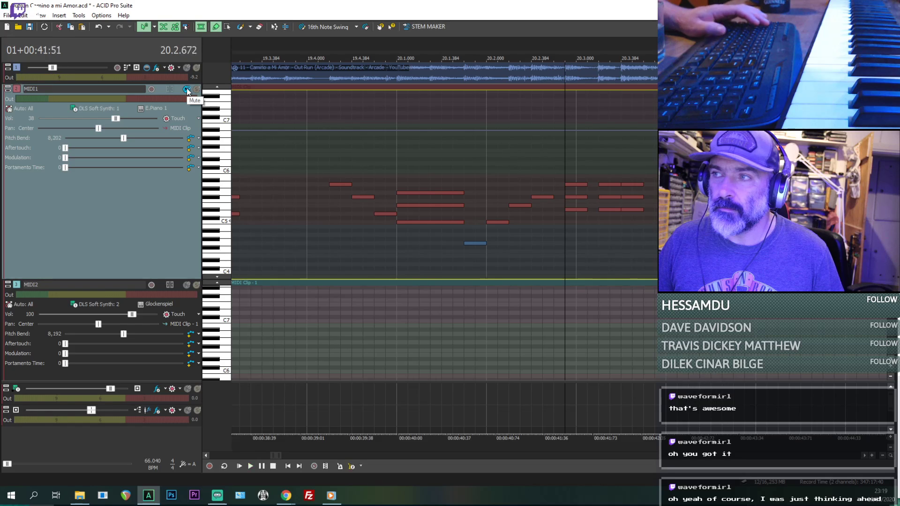
{"action": "left_click", "coordinate": [187, 89]}
{"action": "key", "text": "space"}
{"action": "key", "text": "space"}
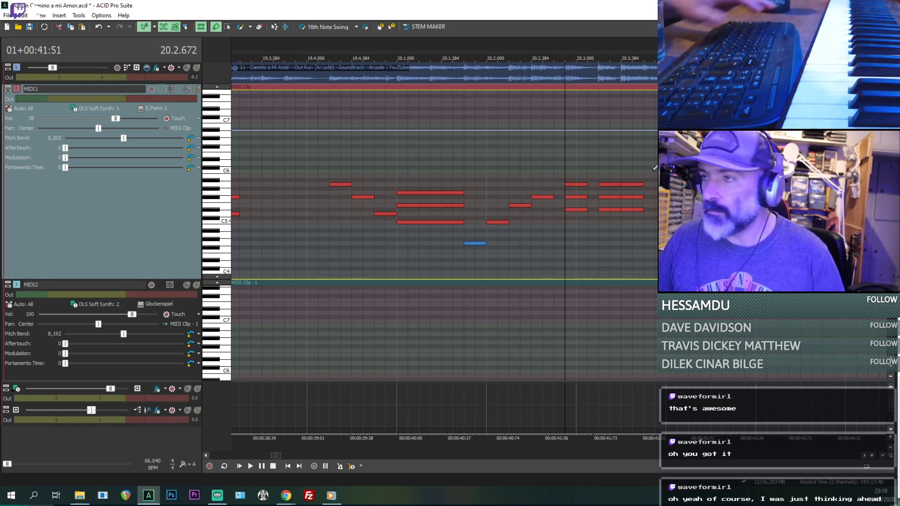
- Listen repeatedly from 20.3.384, 20.4.000 and 20.4.672 to check the closing chords of bar 20 by ear
{"action": "key", "text": "space"}
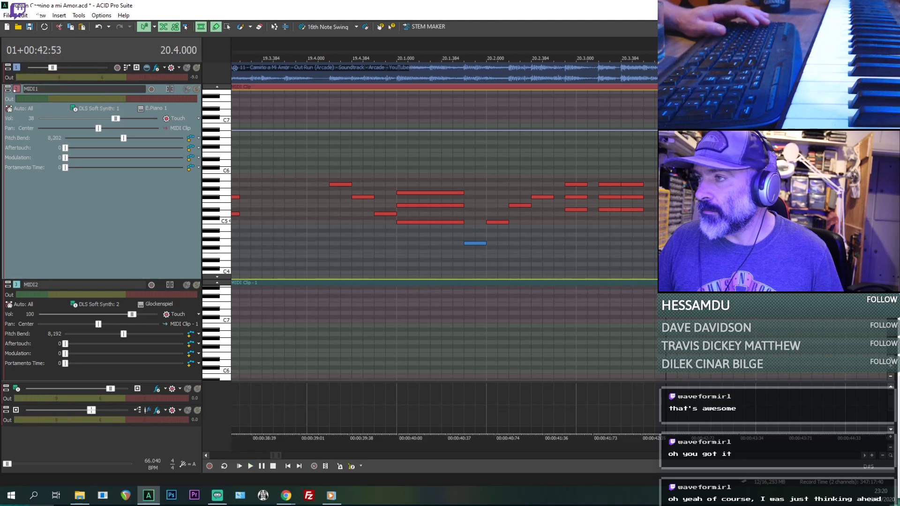
{"action": "key", "text": "space"}
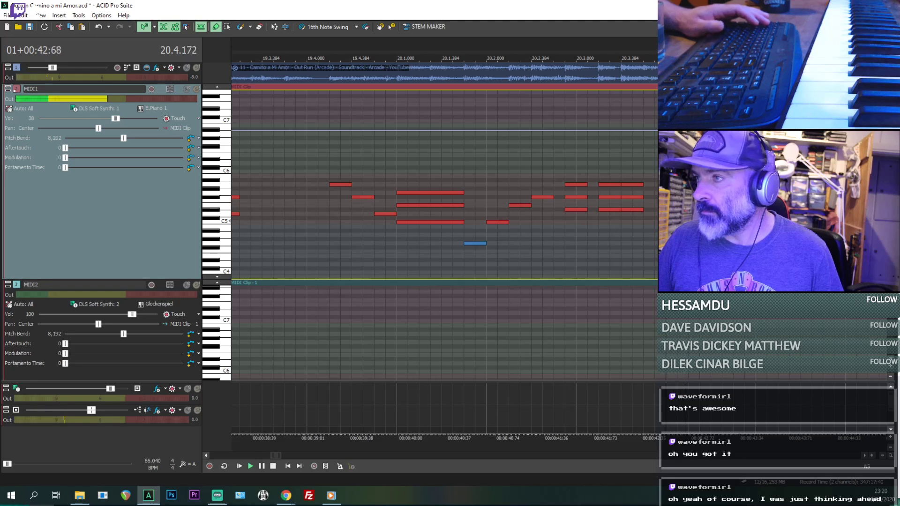
{"action": "key", "text": "space"}
{"action": "key", "text": "space"}
{"action": "key", "text": "space"}
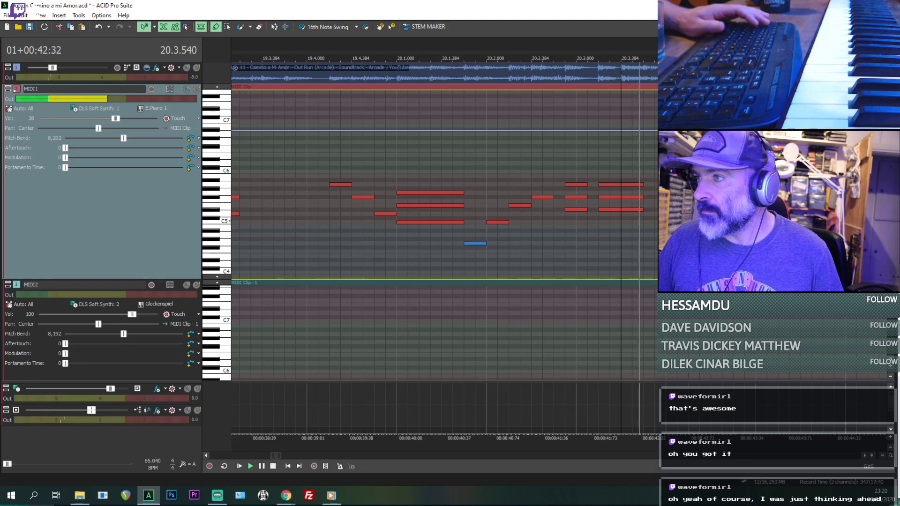
{"action": "key", "text": "space"}
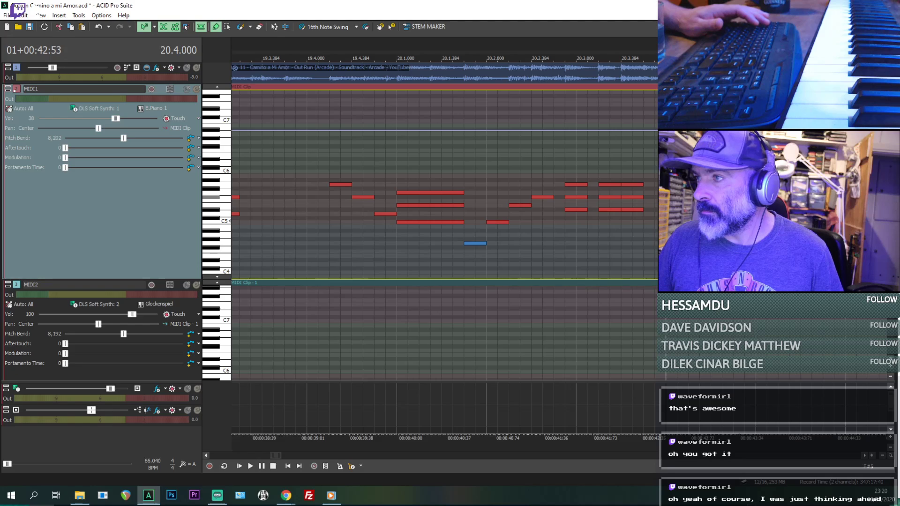
{"action": "key", "text": "space"}
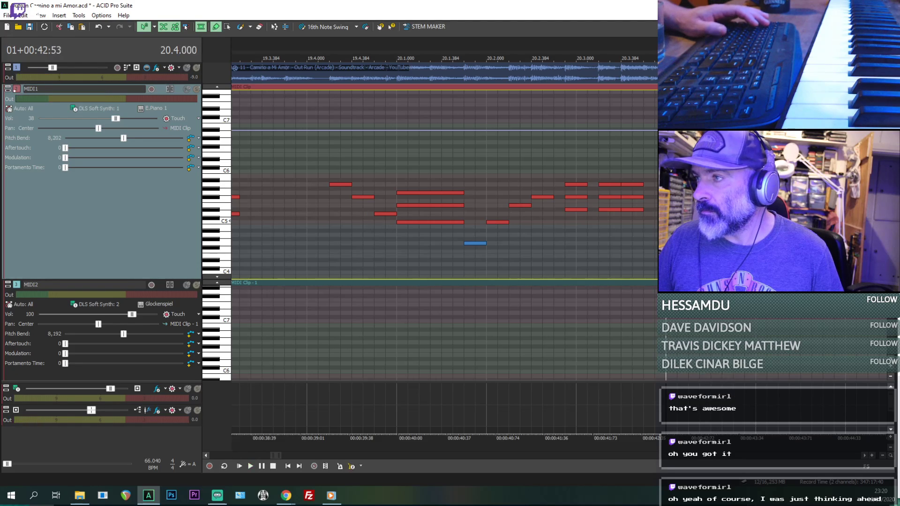
{"action": "key", "text": "space"}
{"action": "key", "text": "space"}
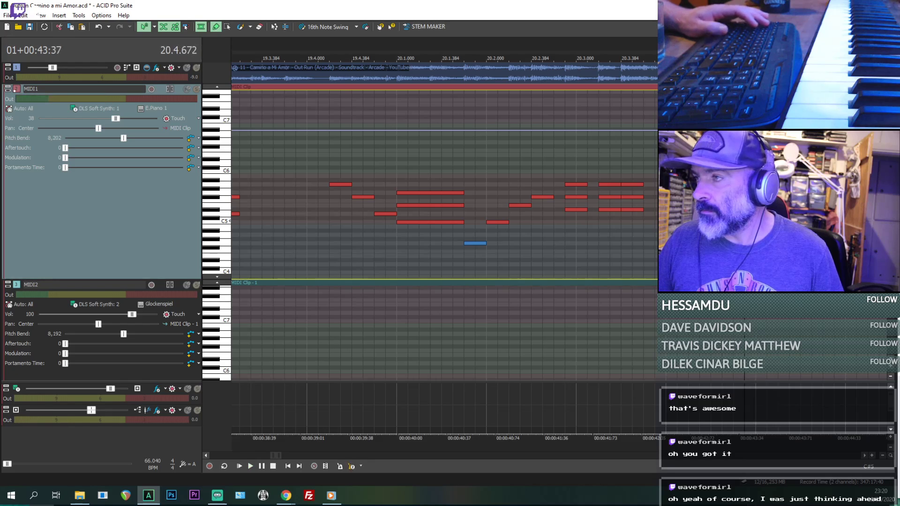
{"action": "key", "text": "space"}
- Replay the phrase from 20.1.480 and adjust the source audio track's volume to balance it against MIDI1
{"action": "left_click", "coordinate": [453, 73]}
{"action": "key", "text": "space"}
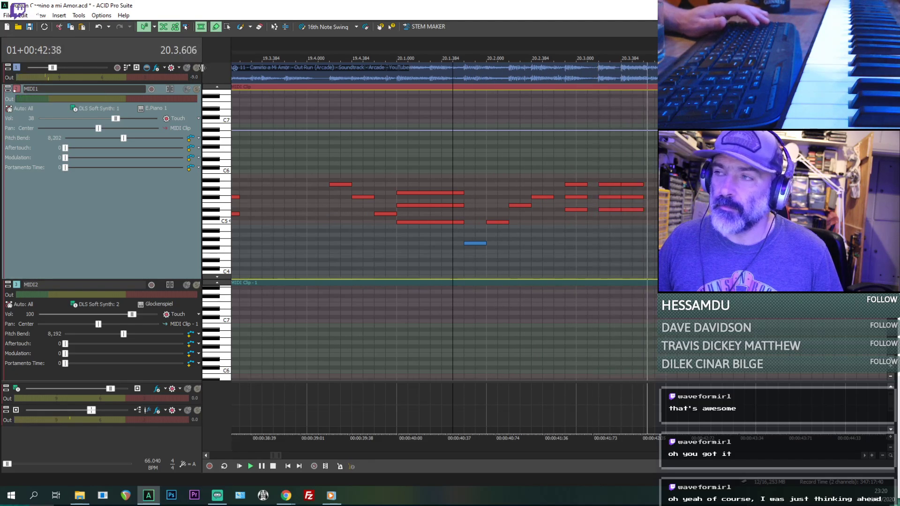
{"action": "key", "text": "space"}
{"action": "key", "text": "space"}
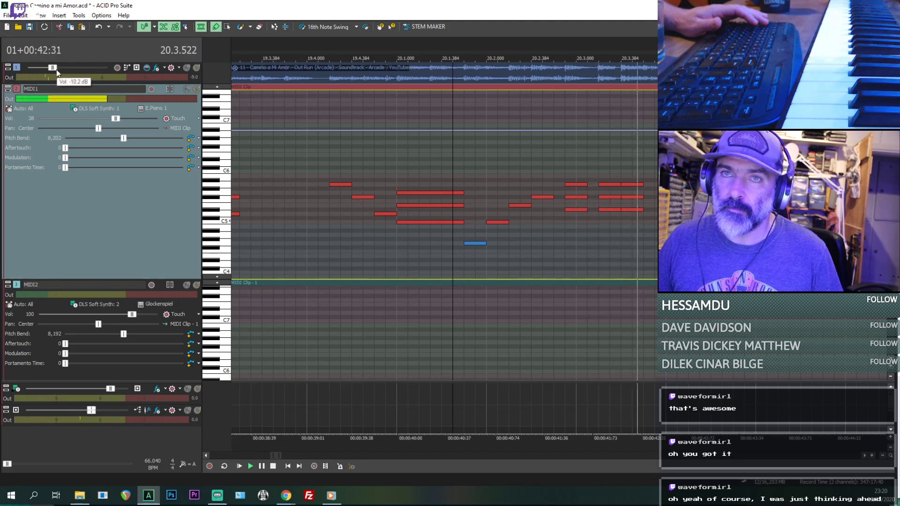
{"action": "left_click_drag", "start_coordinate": [52, 67], "coordinate": [53, 73]}
{"action": "key", "text": "space"}
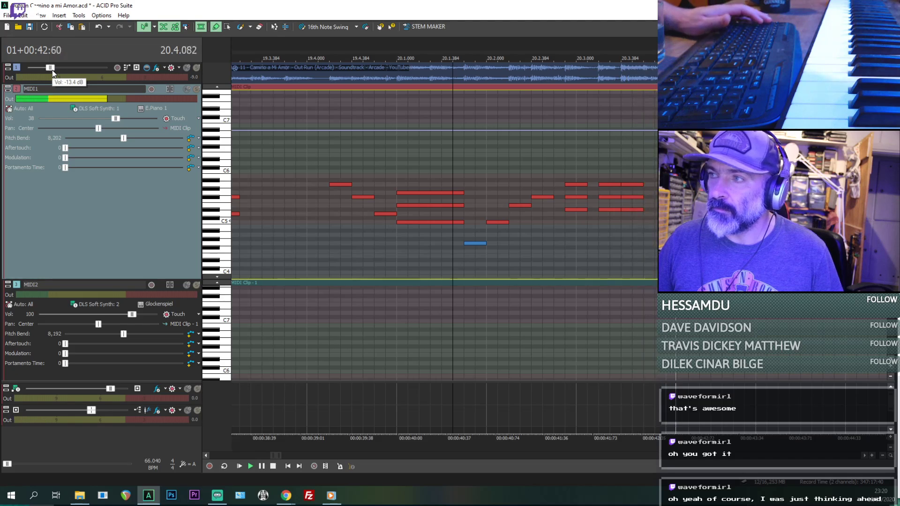
{"action": "key", "text": "space"}
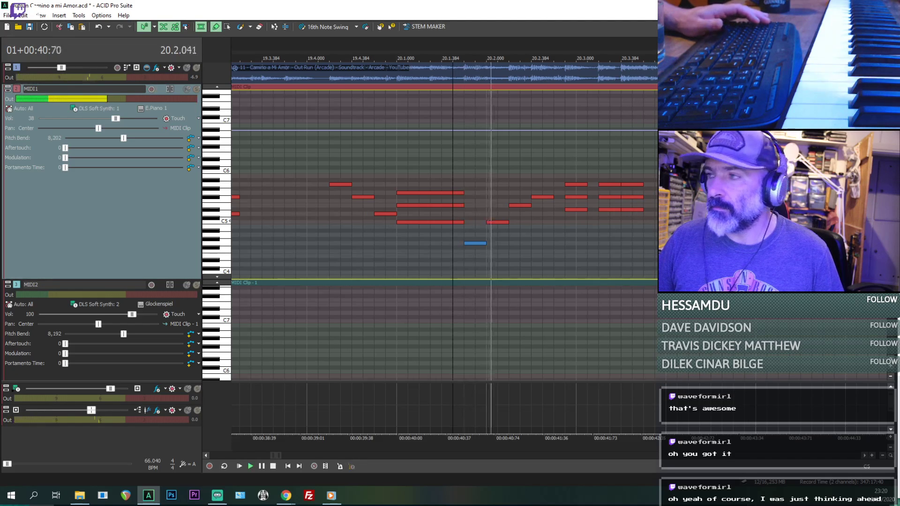
{"action": "scroll", "coordinate": [635, 222], "scroll_direction": "down", "scroll_amount": 1}
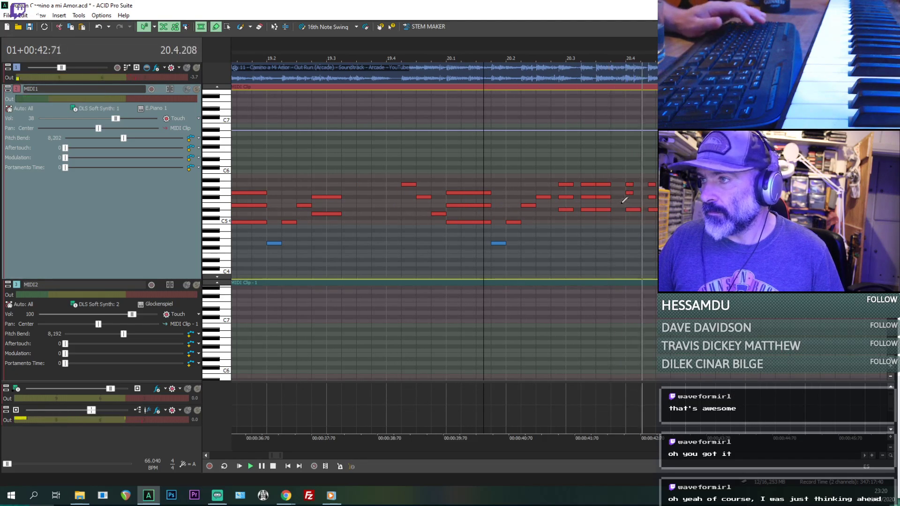
{"action": "key", "text": "space"}
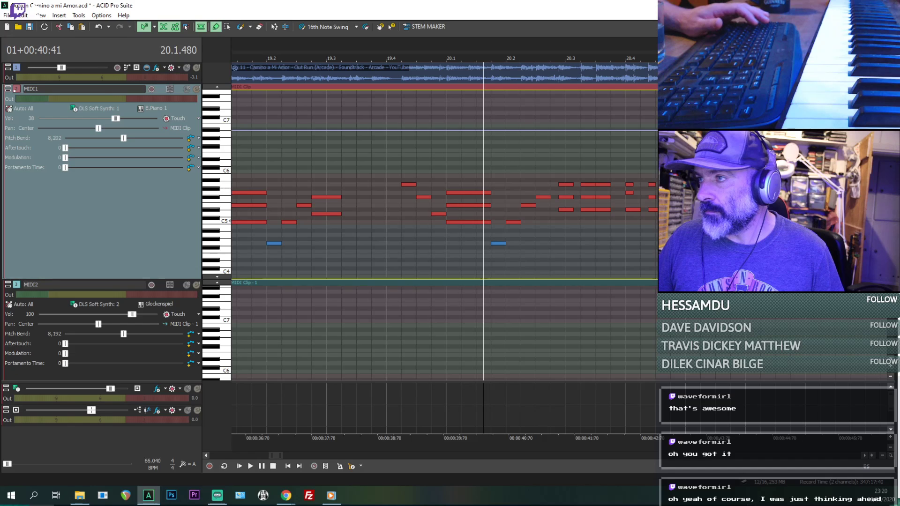
- Listen around the 21.1.000 chord and add a short G6 note at 21.1.384 in MIDI1
{"action": "key", "text": "space"}
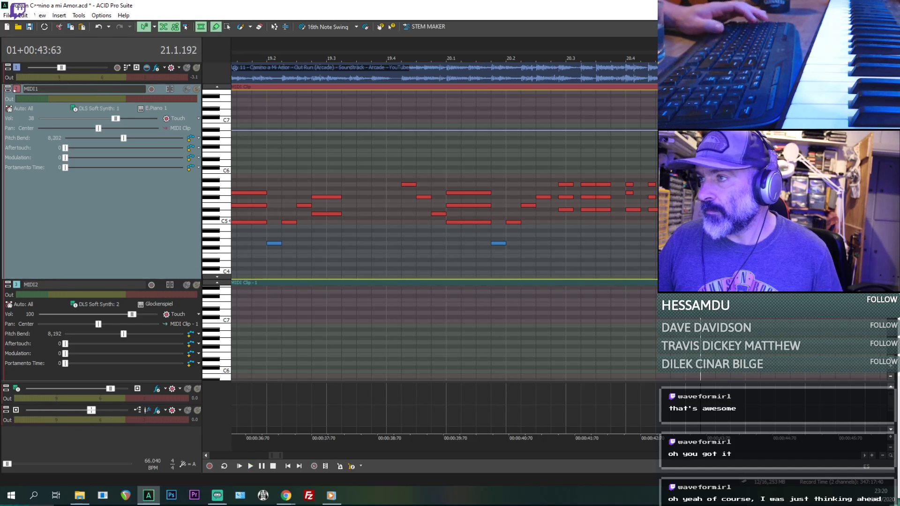
{"action": "scroll", "coordinate": [574, 203], "scroll_direction": "up", "scroll_amount": 2}
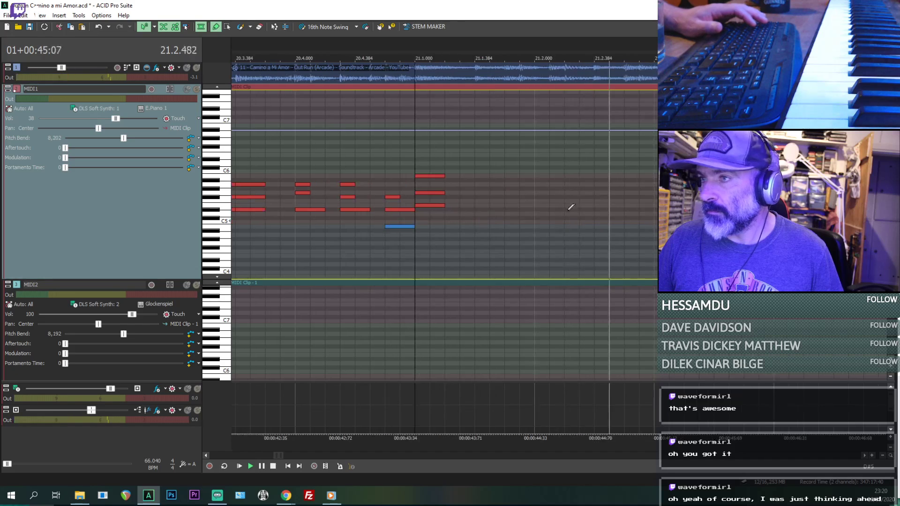
{"action": "key", "text": "space"}
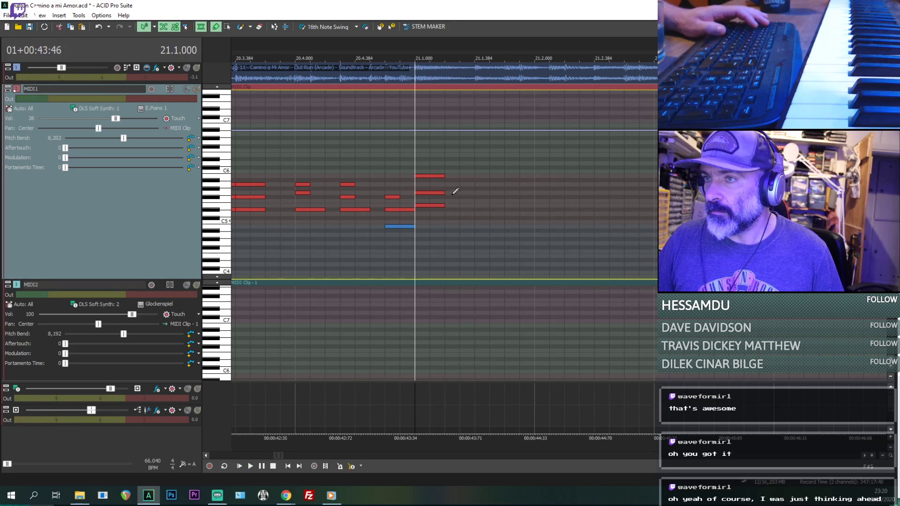
{"action": "left_click", "coordinate": [425, 206]}
{"action": "key", "text": "space"}
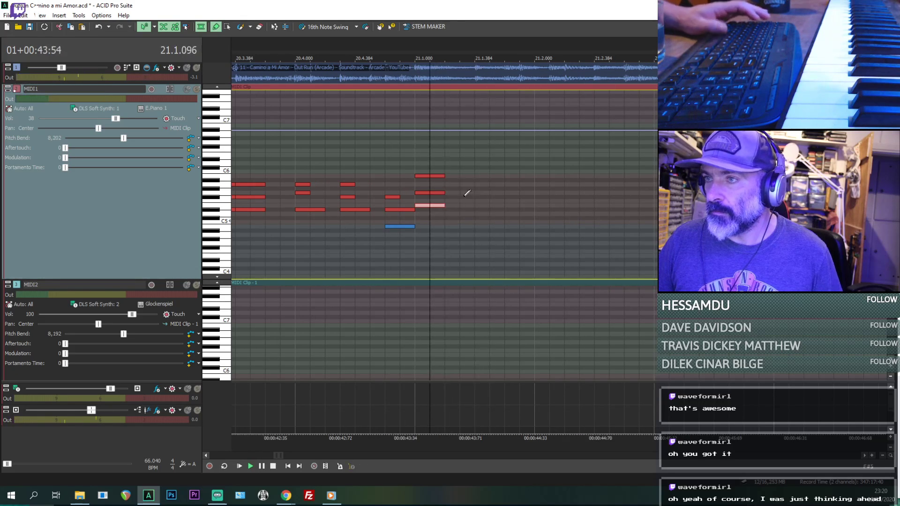
{"action": "key", "text": "space"}
{"action": "left_click", "coordinate": [480, 134]}
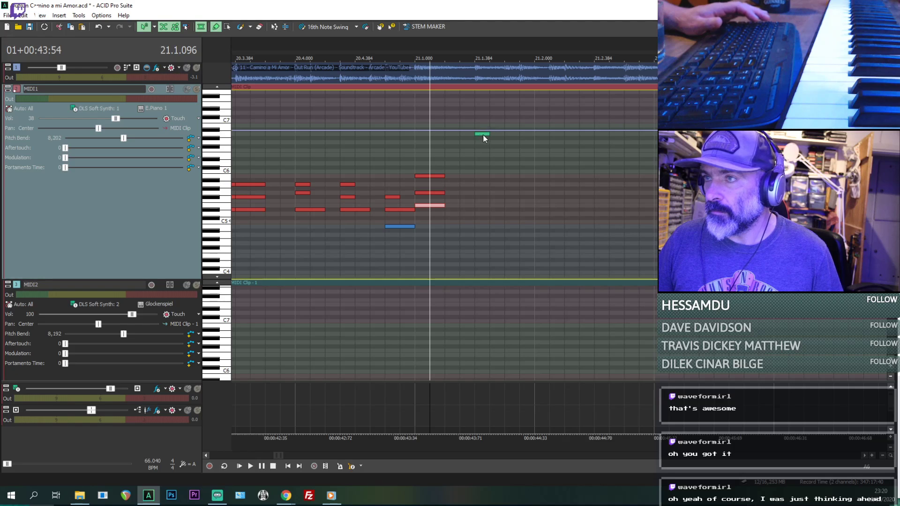
{"action": "key", "text": "space"}
- Select the MIDI1 chord pattern starting at 5.1.000, including the high notes above C6, while listening to it
{"action": "scroll", "coordinate": [488, 145], "scroll_direction": "down", "scroll_amount": 8}
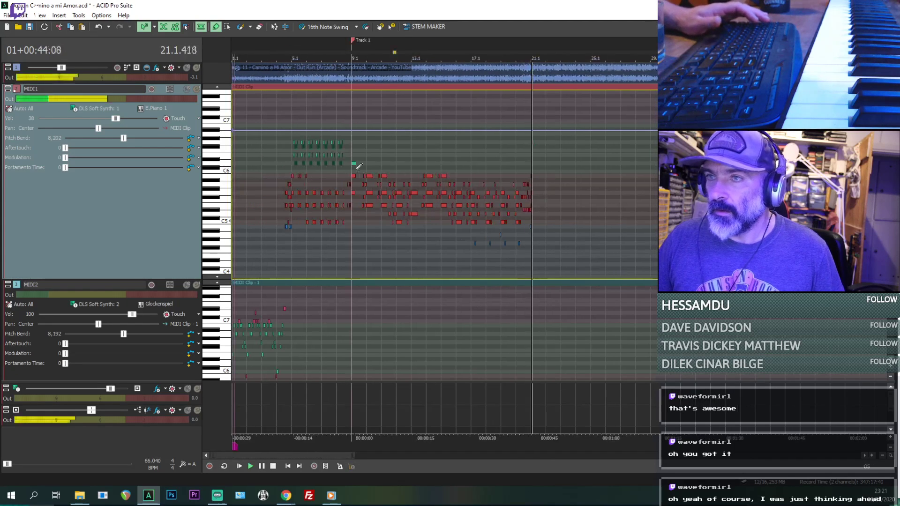
{"action": "scroll", "coordinate": [492, 136], "scroll_direction": "up", "scroll_amount": 8}
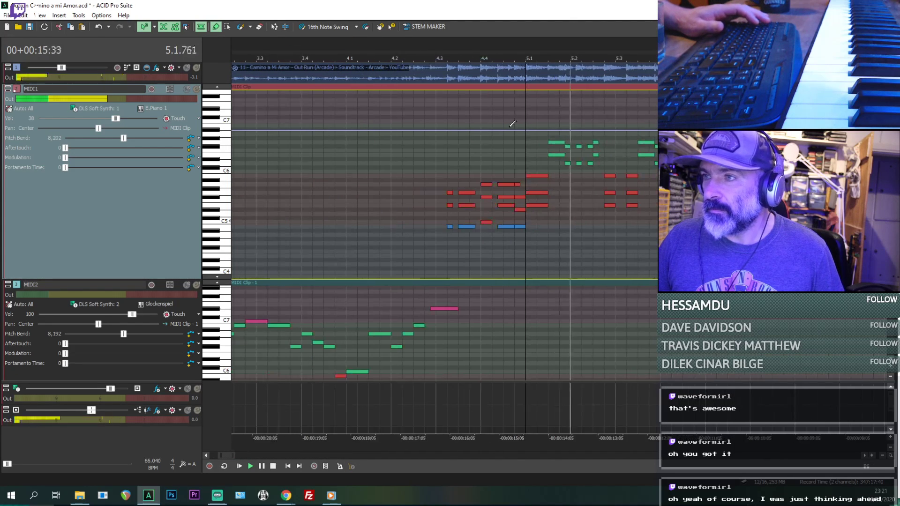
{"action": "left_click", "coordinate": [228, 27]}
{"action": "scroll", "coordinate": [454, 136], "scroll_direction": "down", "scroll_amount": 1}
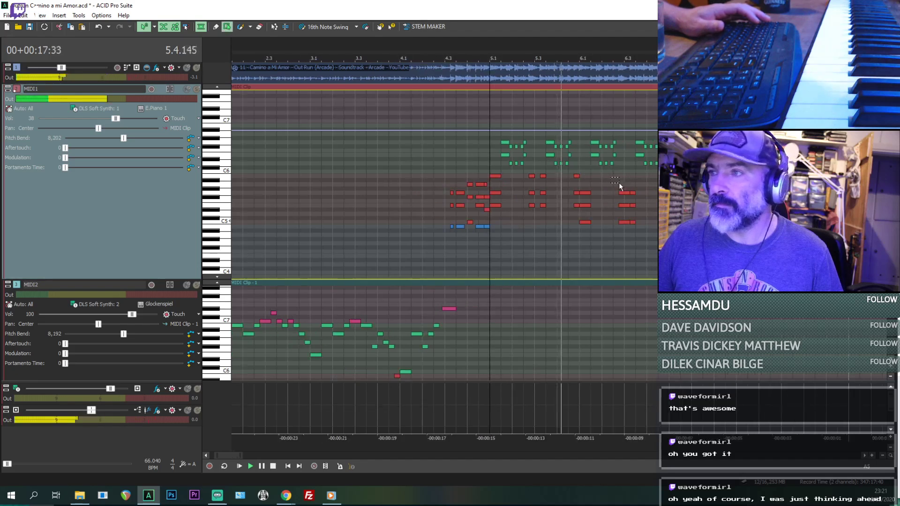
{"action": "left_click_drag", "start_coordinate": [494, 132], "coordinate": [665, 253]}
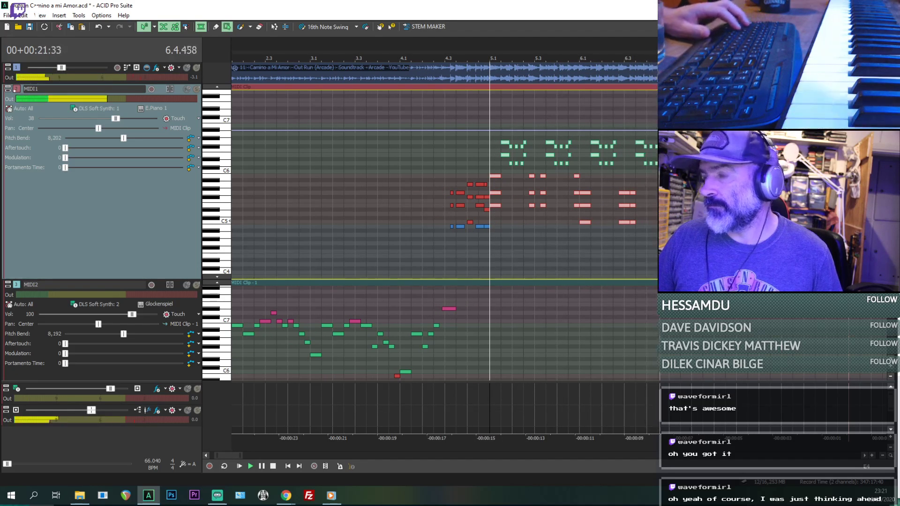
{"action": "scroll", "coordinate": [797, 253], "scroll_direction": "down", "scroll_amount": 3}
{"action": "key", "text": "space"}
- Delete the chord at 21.1.000 and the short G6 note after it in MIDI1
{"action": "scroll", "coordinate": [797, 246], "scroll_direction": "down", "scroll_amount": 3}
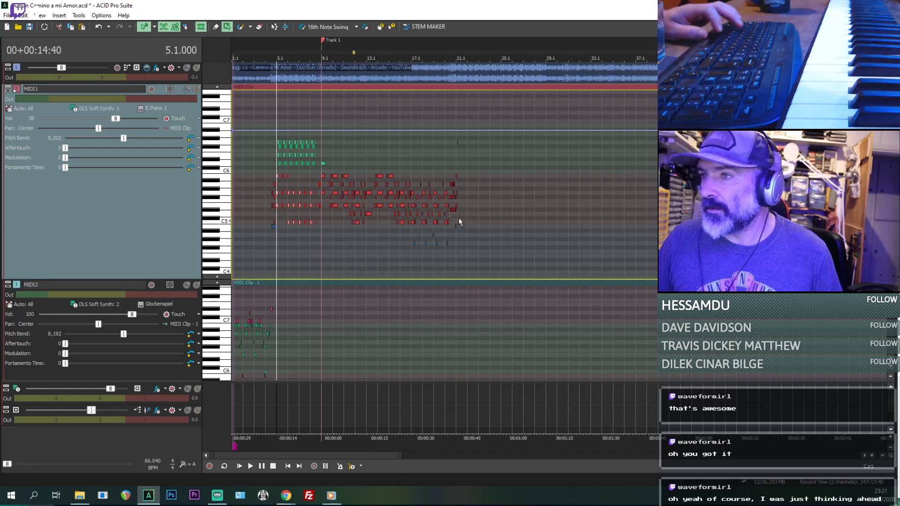
{"action": "left_click", "coordinate": [463, 240]}
{"action": "scroll", "coordinate": [464, 240], "scroll_direction": "up", "scroll_amount": 3}
{"action": "key", "text": "space"}
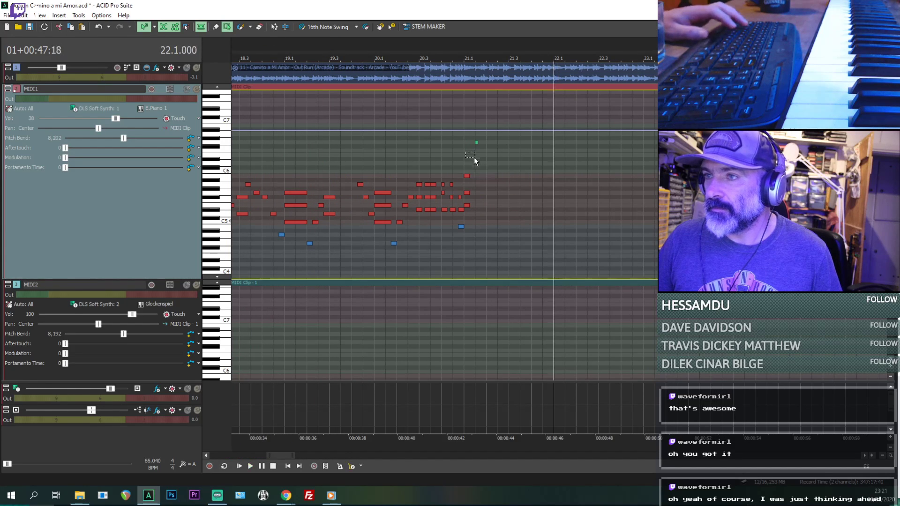
{"action": "key", "text": "space"}
{"action": "key", "text": "space"}
{"action": "scroll", "coordinate": [502, 204], "scroll_direction": "up", "scroll_amount": 2}
{"action": "scroll", "coordinate": [399, 226], "scroll_direction": "down", "scroll_amount": 1}
{"action": "left_click", "coordinate": [377, 238]}
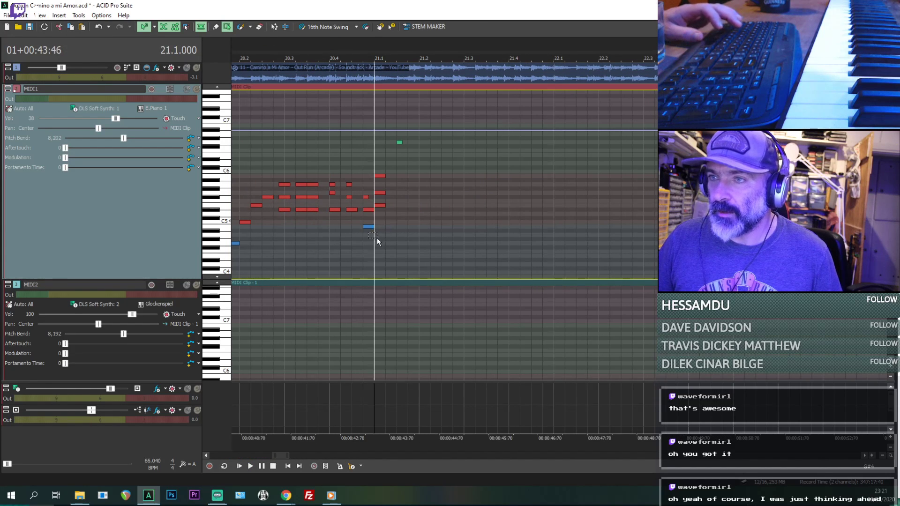
{"action": "scroll", "coordinate": [377, 238], "scroll_direction": "up", "scroll_amount": 2}
{"action": "left_click_drag", "start_coordinate": [575, 130], "coordinate": [575, 130]}
{"action": "key", "text": "Delete"}
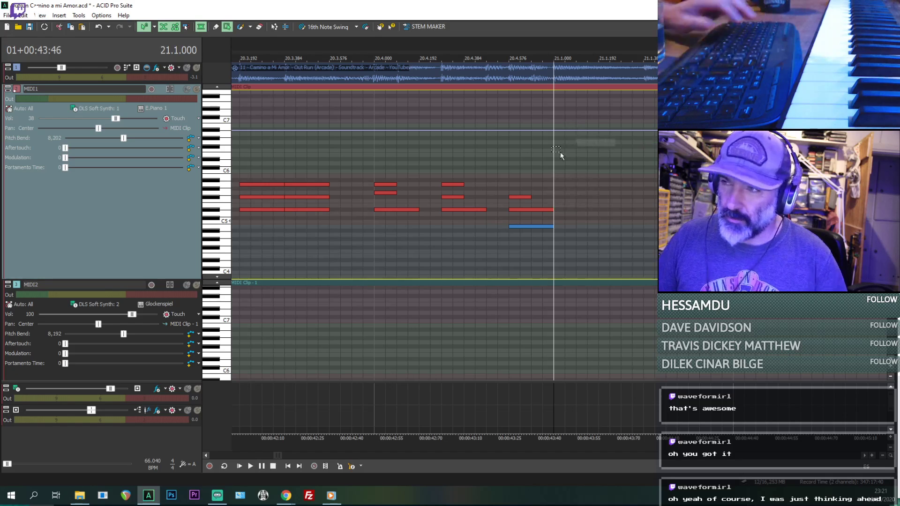
- Paste the copied bar 5 pattern into MIDI1 at 21.1.000 and play it back
{"action": "key", "text": "ctrl+v"}
{"action": "scroll", "coordinate": [515, 185], "scroll_direction": "down", "scroll_amount": 9}
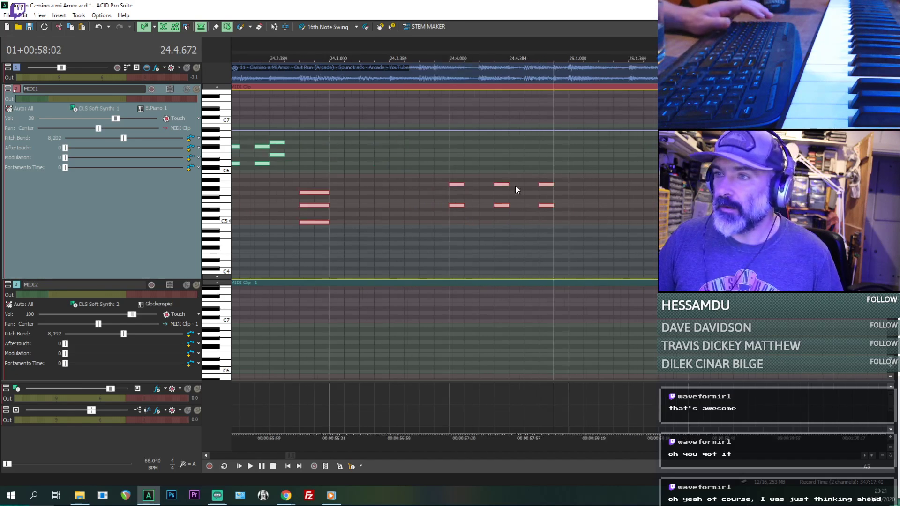
{"action": "left_click", "coordinate": [439, 257]}
{"action": "scroll", "coordinate": [440, 257], "scroll_direction": "up", "scroll_amount": 3}
{"action": "key", "text": "space"}
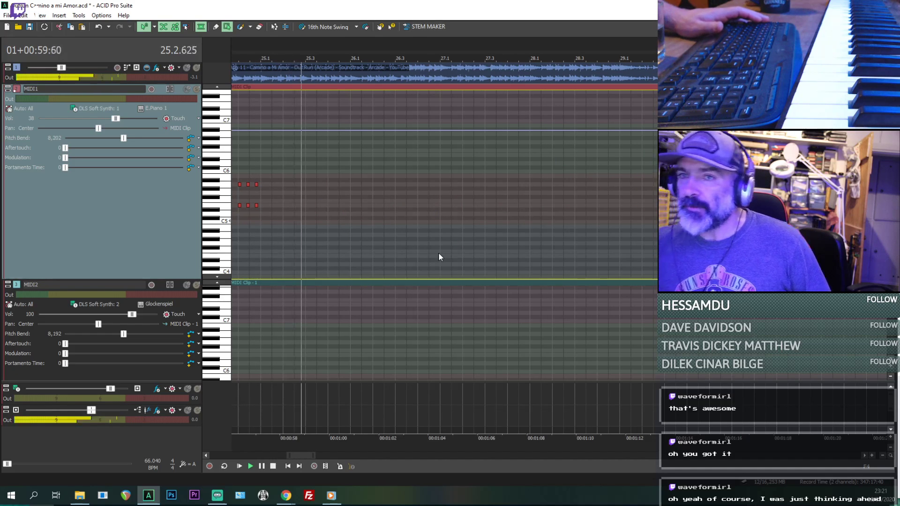
- Replay from 24.1.384 and remove the pasted MIDI1 notes after the high pattern in beat 24.2
{"action": "key", "text": "space"}
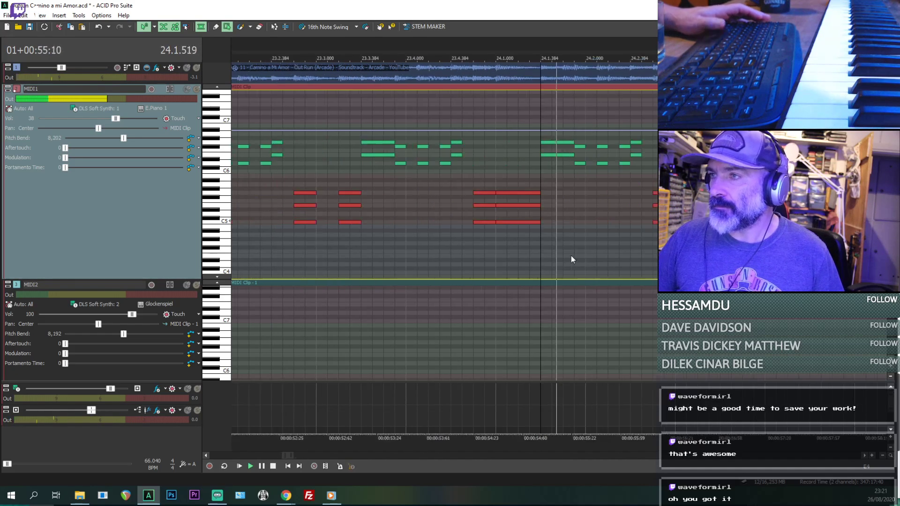
{"action": "key", "text": "space"}
{"action": "key", "text": "space"}
{"action": "key", "text": "space"}
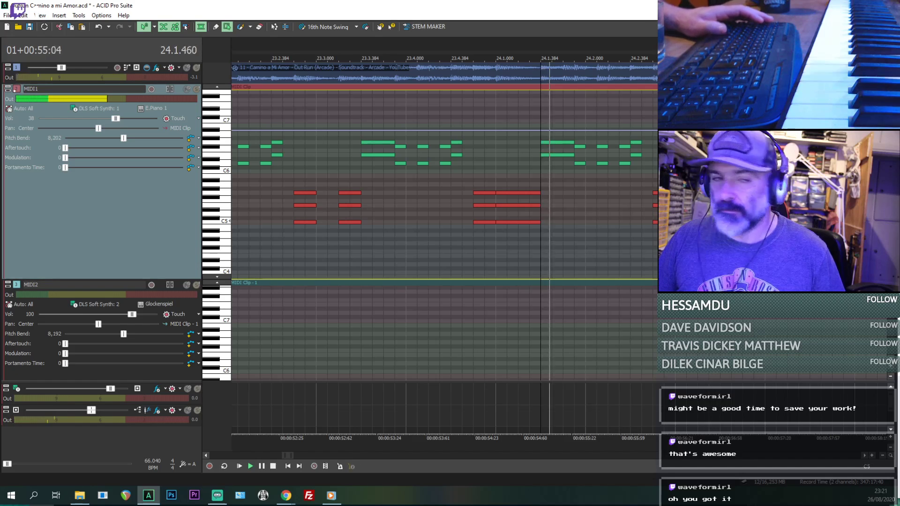
{"action": "scroll", "coordinate": [654, 250], "scroll_direction": "down", "scroll_amount": 1}
{"action": "key", "text": "space"}
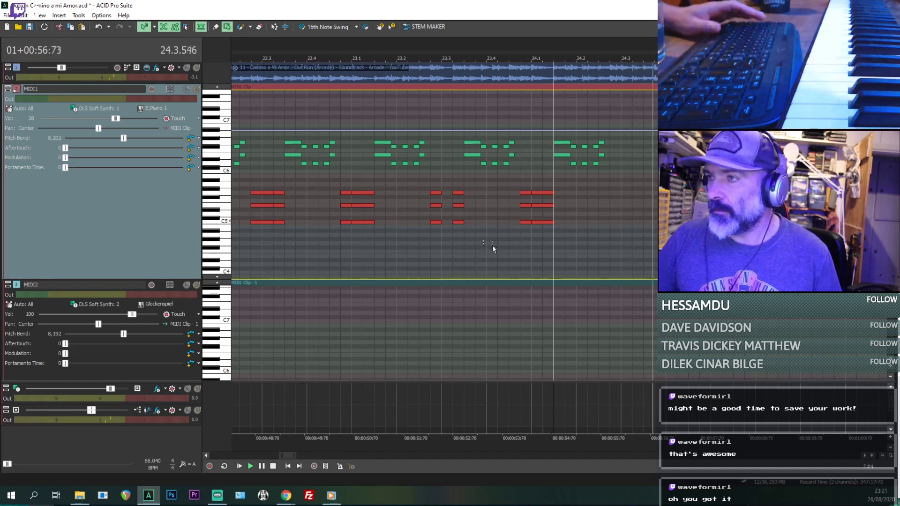
{"action": "key", "text": "space"}
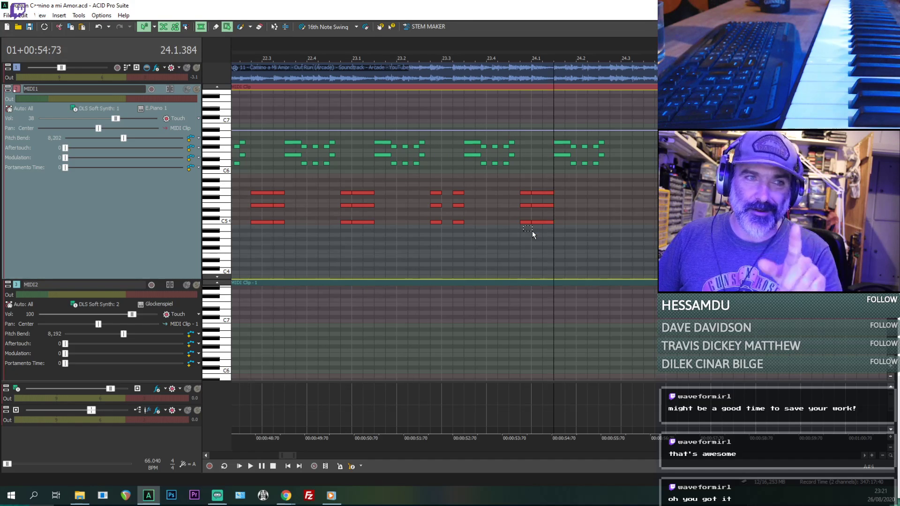
- Try to paste the copied pattern into MIDI1 at 24.1.384 and undo the paste
{"action": "scroll", "coordinate": [542, 267], "scroll_direction": "down", "scroll_amount": 5}
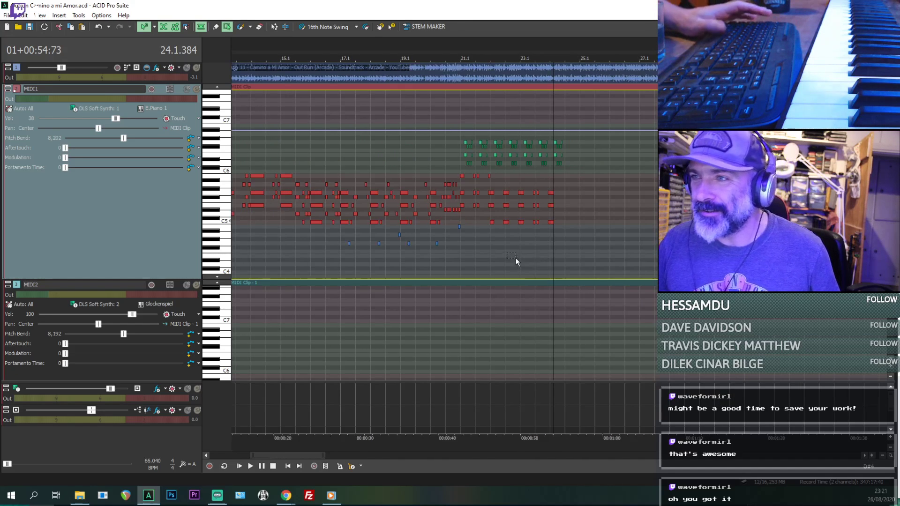
{"action": "key", "text": "space"}
{"action": "scroll", "coordinate": [516, 257], "scroll_direction": "up", "scroll_amount": 5}
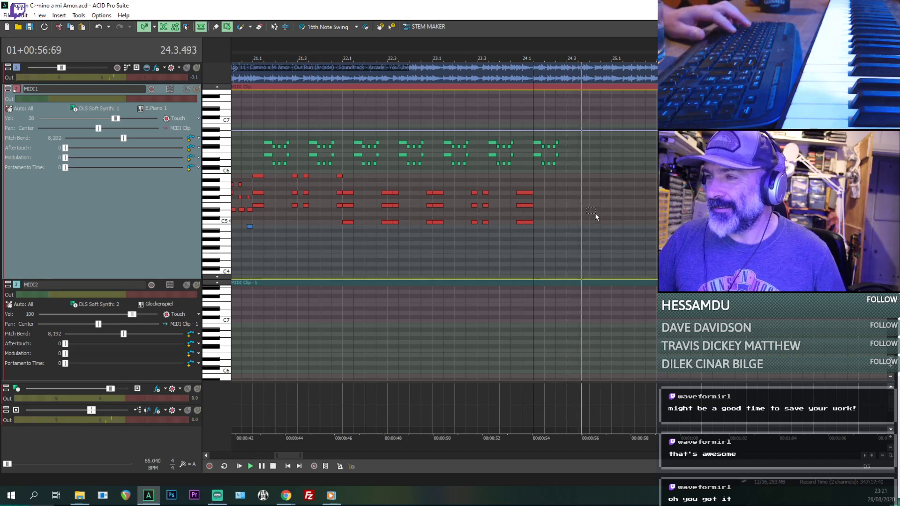
{"action": "key", "text": "space"}
{"action": "key", "text": "ctrl+v"}
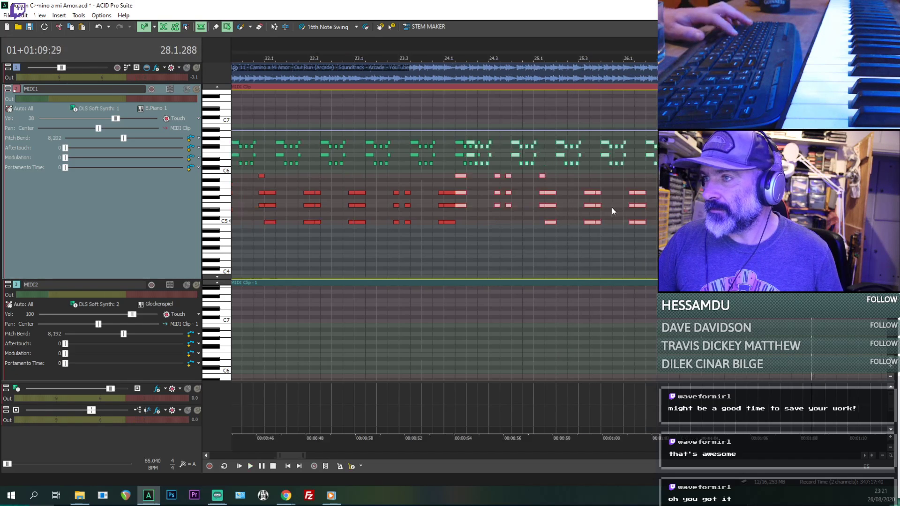
{"action": "scroll", "coordinate": [508, 237], "scroll_direction": "down", "scroll_amount": 4}
{"action": "scroll", "coordinate": [508, 239], "scroll_direction": "up", "scroll_amount": 3}
{"action": "left_click_drag", "start_coordinate": [475, 230], "coordinate": [484, 236]}
{"action": "key", "text": "ctrl+z"}
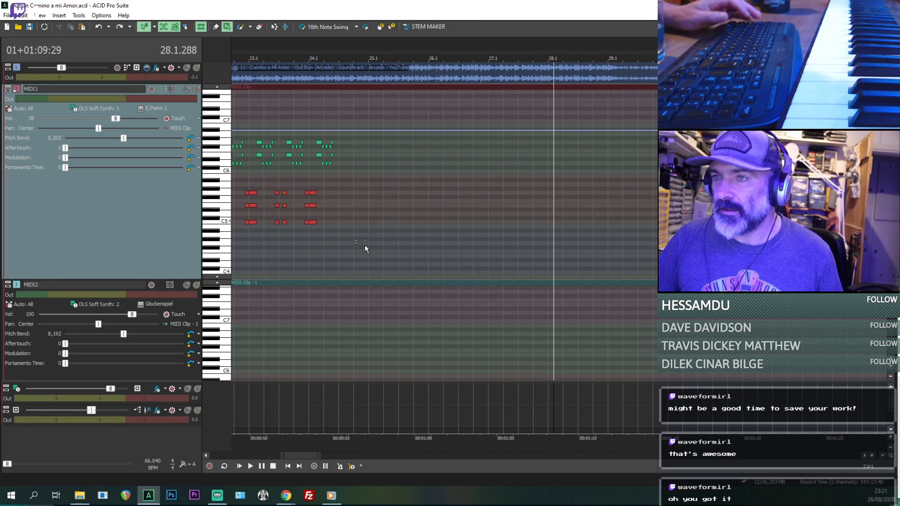
- Listen around 24.1.000 to compare the end of the pasted pattern with the source audio
{"action": "left_click_drag", "start_coordinate": [308, 254], "coordinate": [319, 258]}
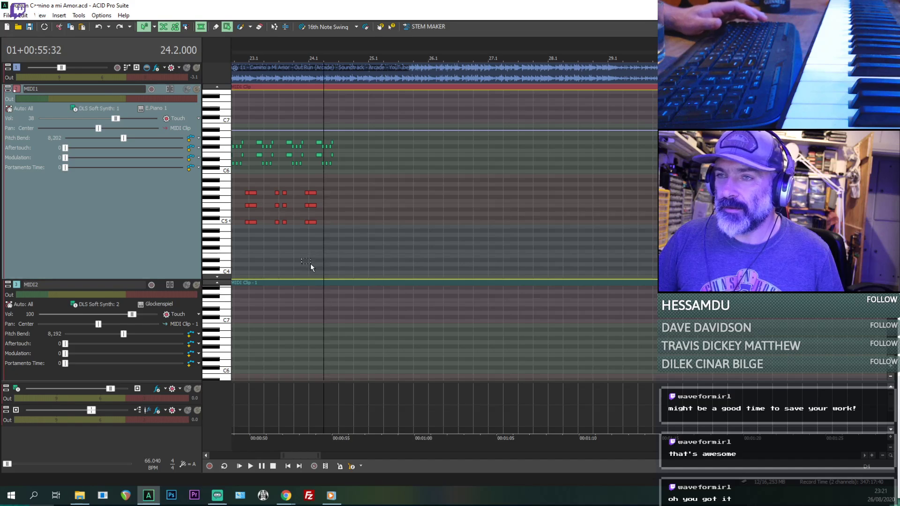
{"action": "left_click", "coordinate": [311, 264]}
{"action": "key", "text": "space"}
{"action": "scroll", "coordinate": [375, 261], "scroll_direction": "up", "scroll_amount": 1}
{"action": "key", "text": "space"}
{"action": "key", "text": "space"}
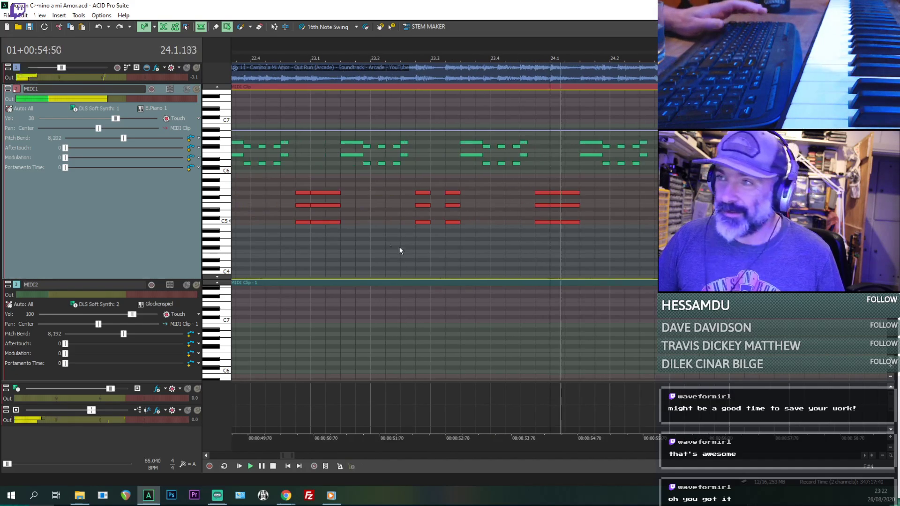
{"action": "scroll", "coordinate": [488, 229], "scroll_direction": "up", "scroll_amount": 1}
{"action": "scroll", "coordinate": [578, 210], "scroll_direction": "down", "scroll_amount": 1}
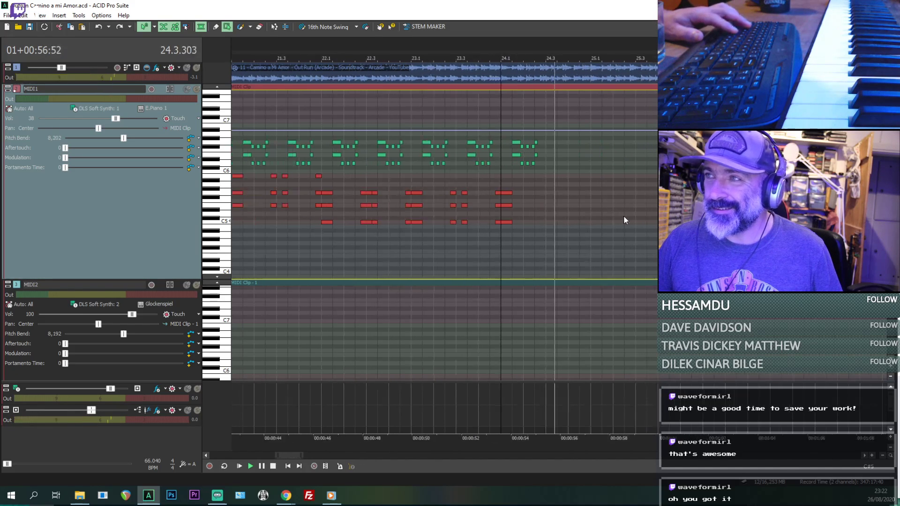
{"action": "key", "text": "space"}
- Paste the copied pattern into MIDI1 at 25.1.000 and replay the lead-in from 24.1.000
{"action": "left_click", "coordinate": [593, 196]}
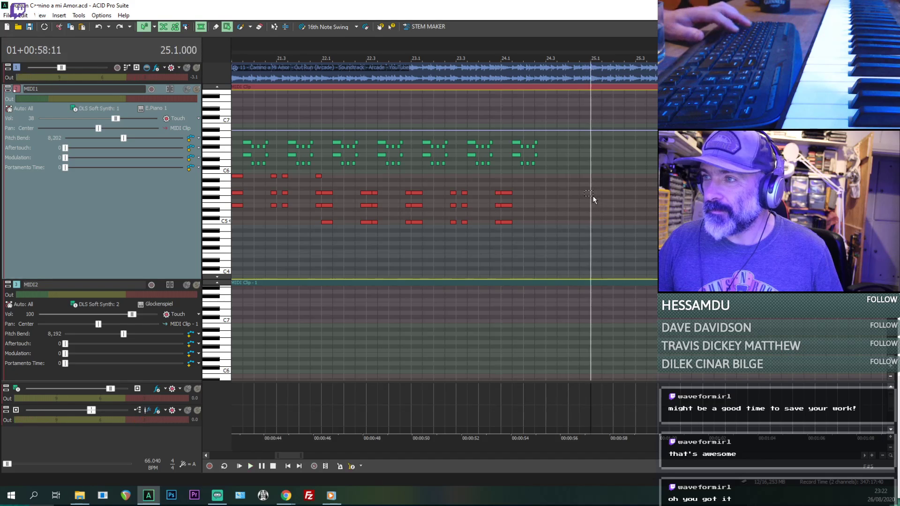
{"action": "key", "text": "ctrl+v"}
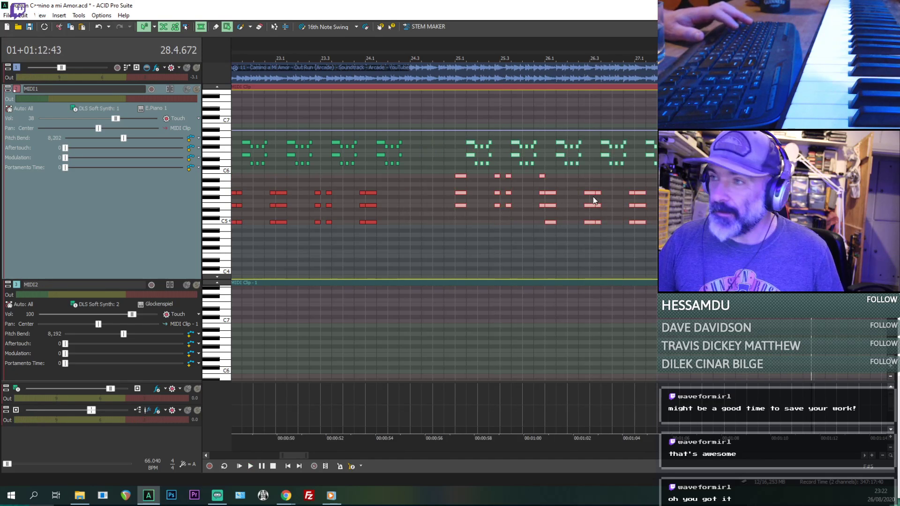
{"action": "left_click", "coordinate": [369, 249]}
{"action": "scroll", "coordinate": [469, 244], "scroll_direction": "up", "scroll_amount": 2}
{"action": "key", "text": "space"}
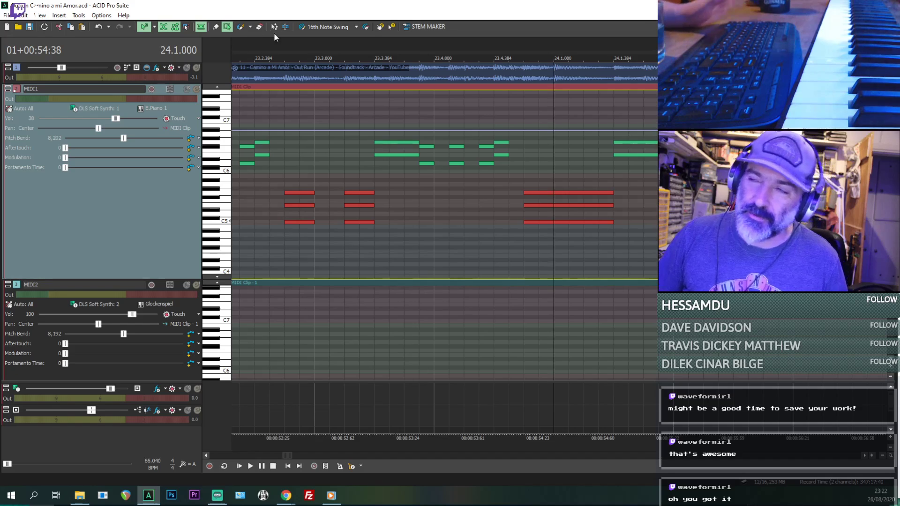
- Listen repeatedly through bar 24 from 24.1.000 to examine the gap before the pattern at 25.1.000
{"action": "scroll", "coordinate": [564, 234], "scroll_direction": "down", "scroll_amount": 4}
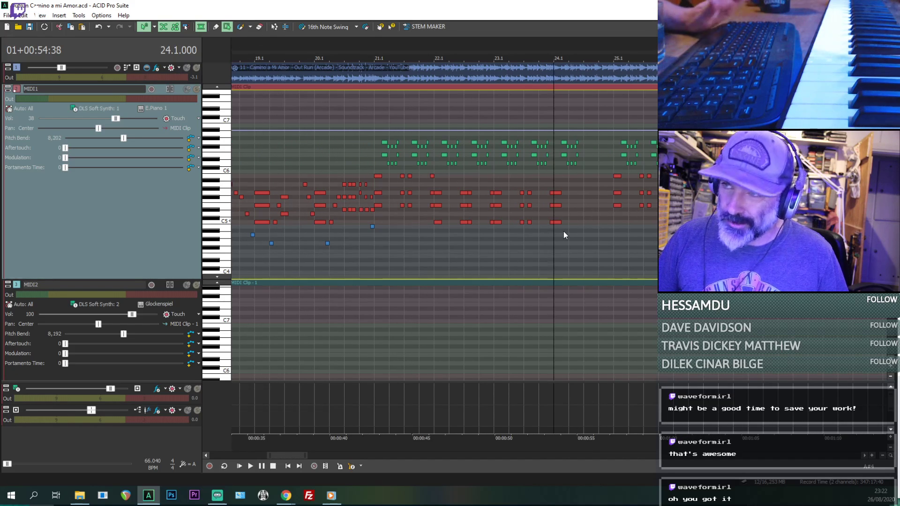
{"action": "left_click", "coordinate": [374, 153]}
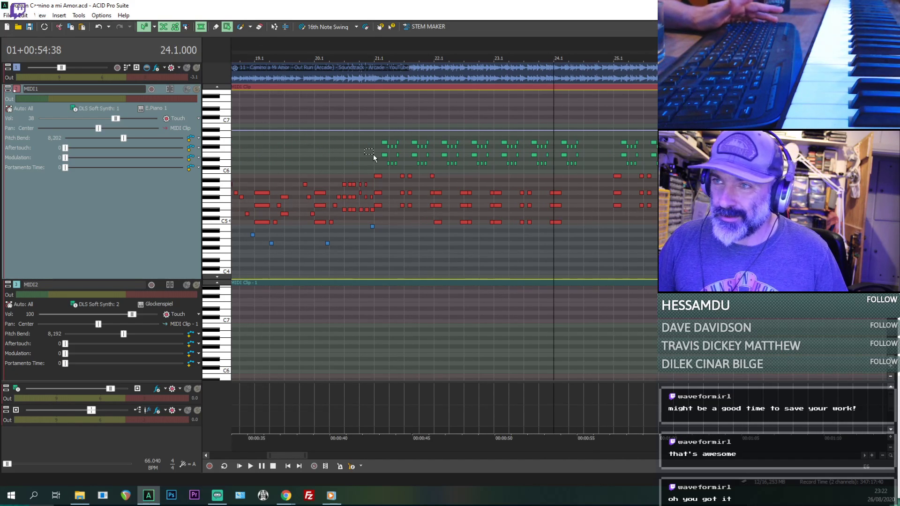
{"action": "left_click", "coordinate": [555, 194]}
{"action": "scroll", "coordinate": [555, 194], "scroll_direction": "down", "scroll_amount": 3}
{"action": "key", "text": "space"}
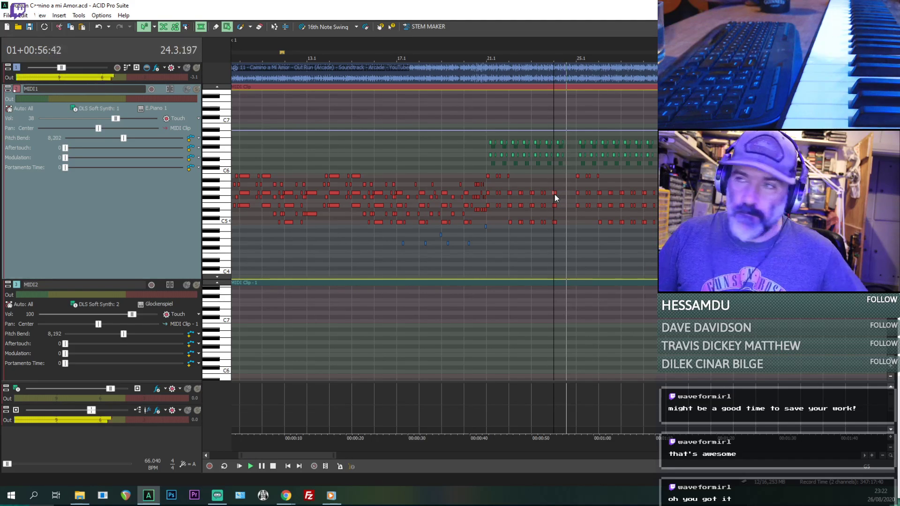
{"action": "scroll", "coordinate": [570, 192], "scroll_direction": "up", "scroll_amount": 4}
{"action": "key", "text": "space"}
{"action": "key", "text": "space"}
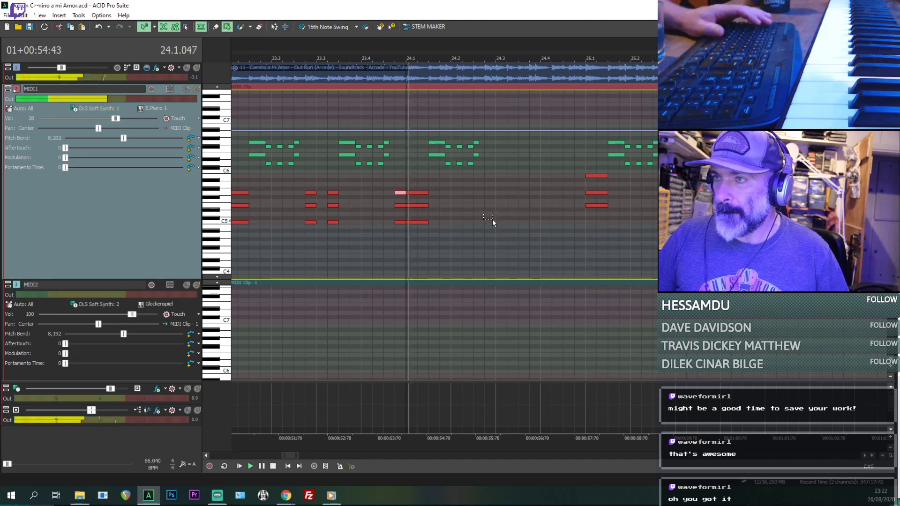
{"action": "scroll", "coordinate": [561, 216], "scroll_direction": "up", "scroll_amount": 2}
{"action": "scroll", "coordinate": [573, 243], "scroll_direction": "down", "scroll_amount": 3}
{"action": "key", "text": "space"}
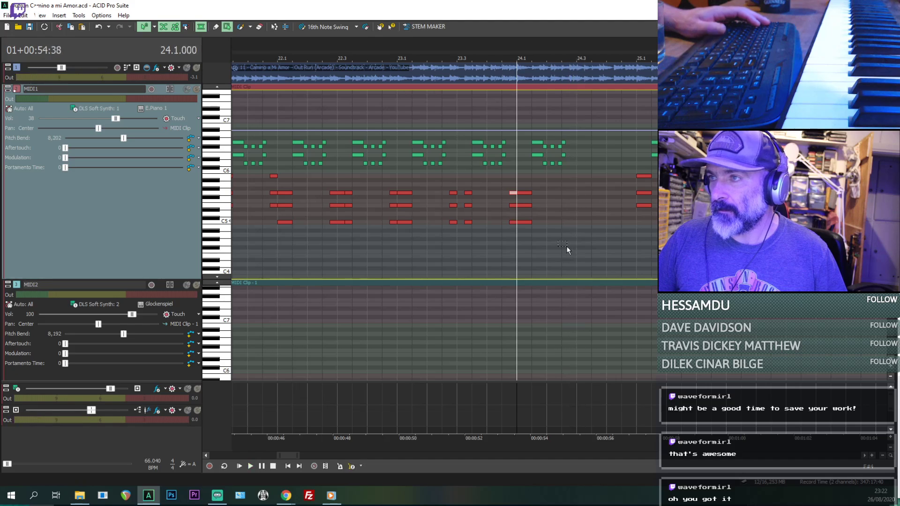
- Copy MIDI1's three-note chord pair starting at 23.4.576 and paste it at 24.2.576
{"action": "left_click_drag", "start_coordinate": [544, 249], "coordinate": [506, 188]}
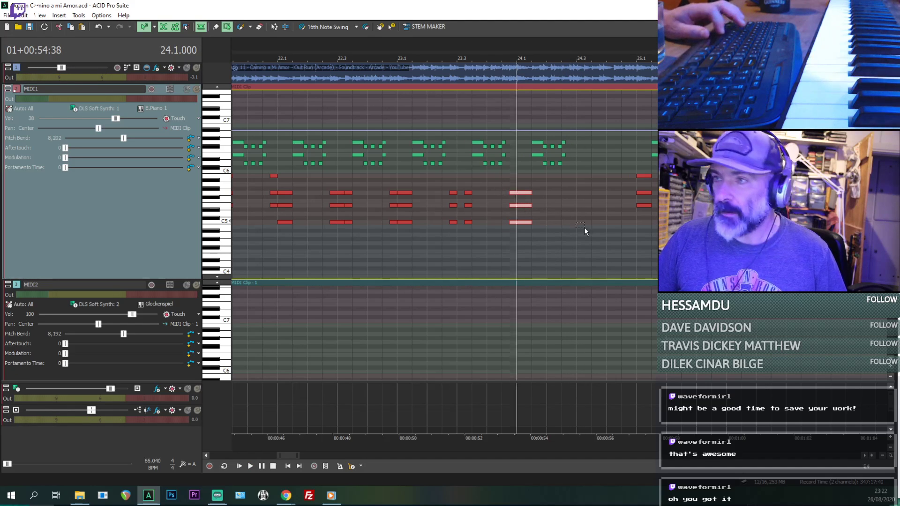
{"action": "key", "text": "space"}
{"action": "left_click", "coordinate": [563, 218]}
{"action": "scroll", "coordinate": [564, 221], "scroll_direction": "up", "scroll_amount": 2}
{"action": "key", "text": "space"}
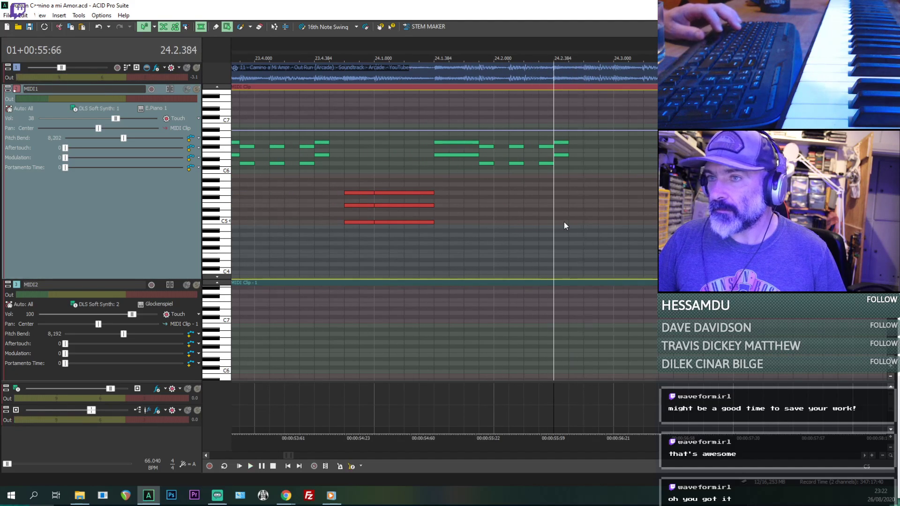
{"action": "left_click", "coordinate": [584, 219]}
{"action": "key", "text": "space"}
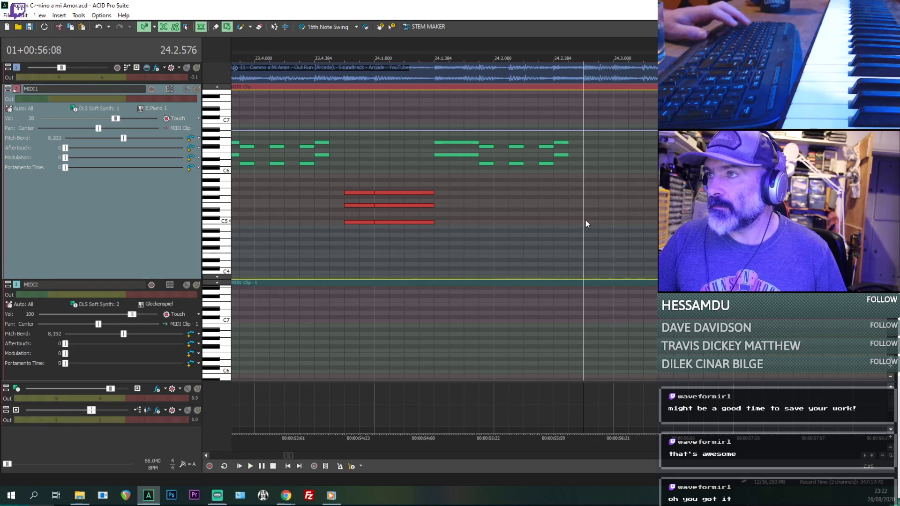
{"action": "key", "text": "ctrl+v"}
- Replay the pasted chord pair from 24.2.480 and 24.2.576 to check its pitches by ear
{"action": "left_click_drag", "start_coordinate": [571, 233], "coordinate": [580, 238]}
{"action": "key", "text": "space"}
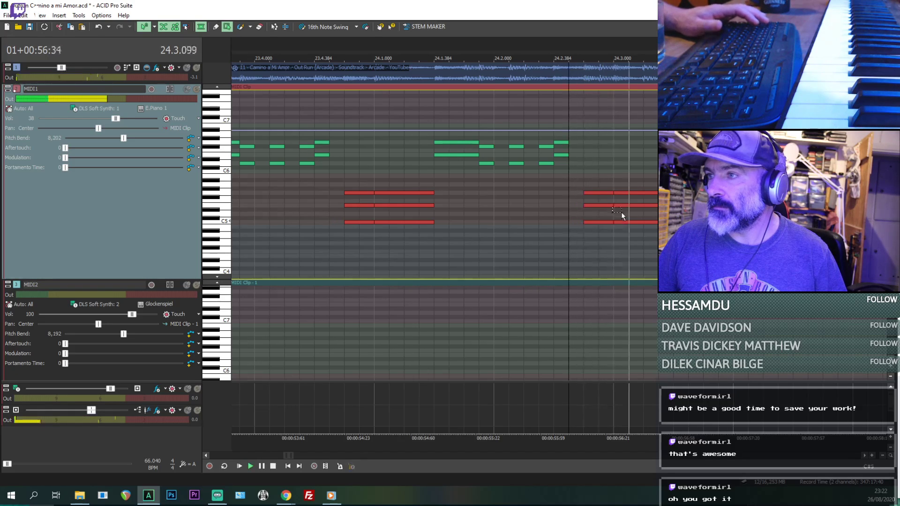
{"action": "key", "text": "space"}
{"action": "key", "text": "space"}
{"action": "key", "text": "space"}
{"action": "left_click_drag", "start_coordinate": [580, 186], "coordinate": [588, 194]}
{"action": "key", "text": "space"}
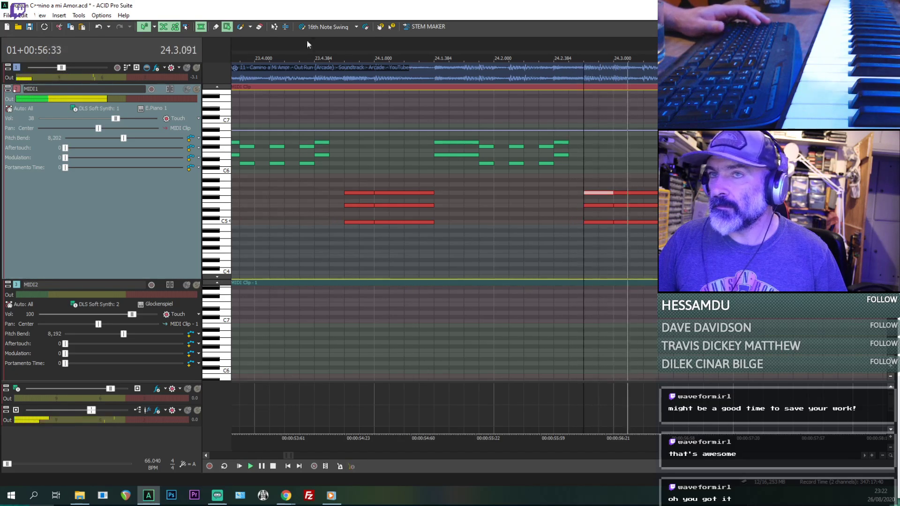
{"action": "key", "text": "space"}
{"action": "key", "text": "space"}
- Switch to the Draw tool and mute MIDI1 to hear the source audio alone from 24.2.576
{"action": "key", "text": "space"}
{"action": "left_click", "coordinate": [218, 27]}
{"action": "left_click", "coordinate": [194, 90]}
{"action": "left_click", "coordinate": [186, 89]}
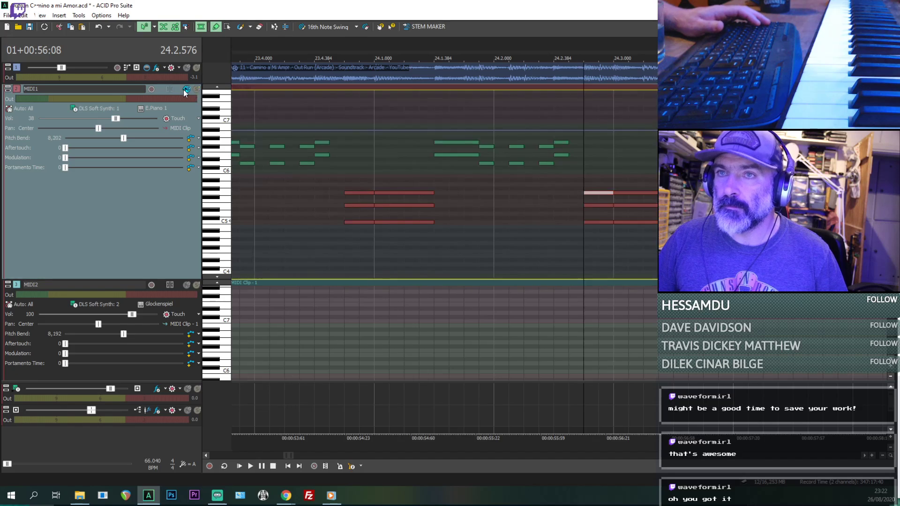
{"action": "key", "text": "space"}
- Lower the middle and bottom notes of MIDI1's chord at 24.3.000 by one semitone each
{"action": "left_click", "coordinate": [622, 193]}
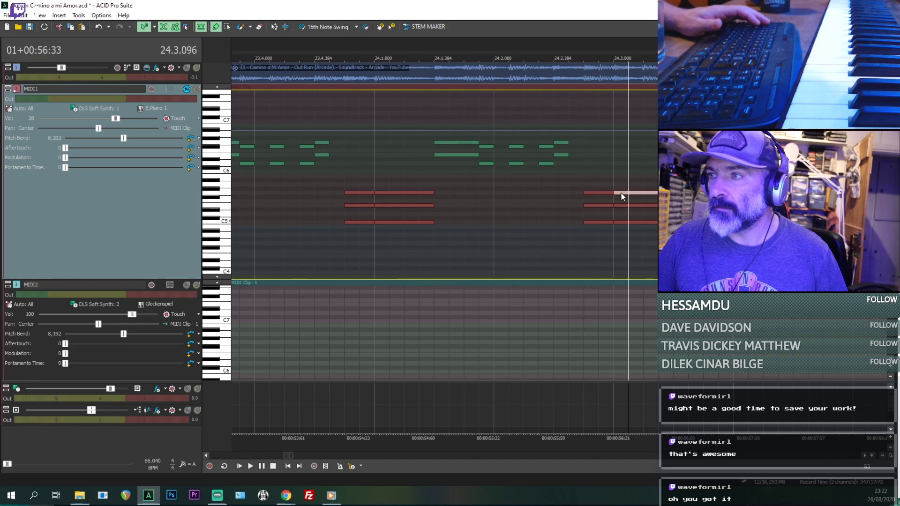
{"action": "key", "text": "space"}
{"action": "key", "text": "space"}
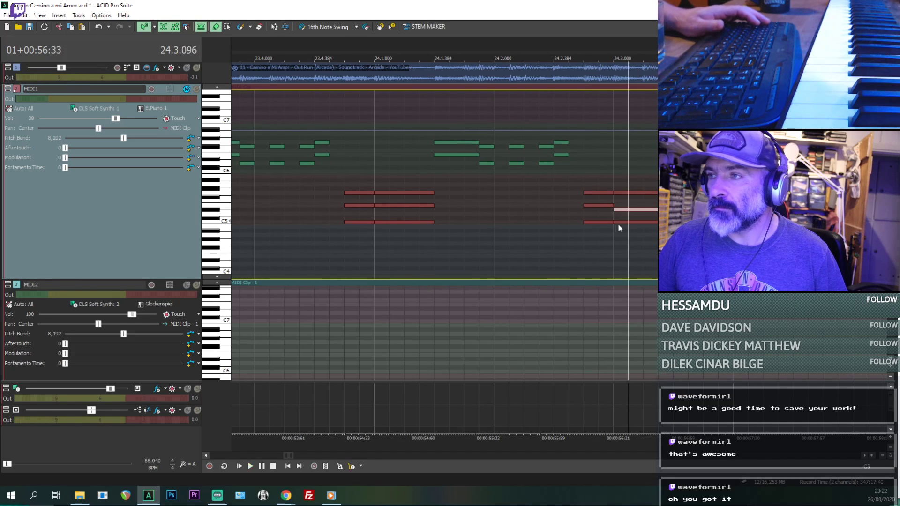
{"action": "left_click_drag", "start_coordinate": [621, 224], "coordinate": [621, 228]}
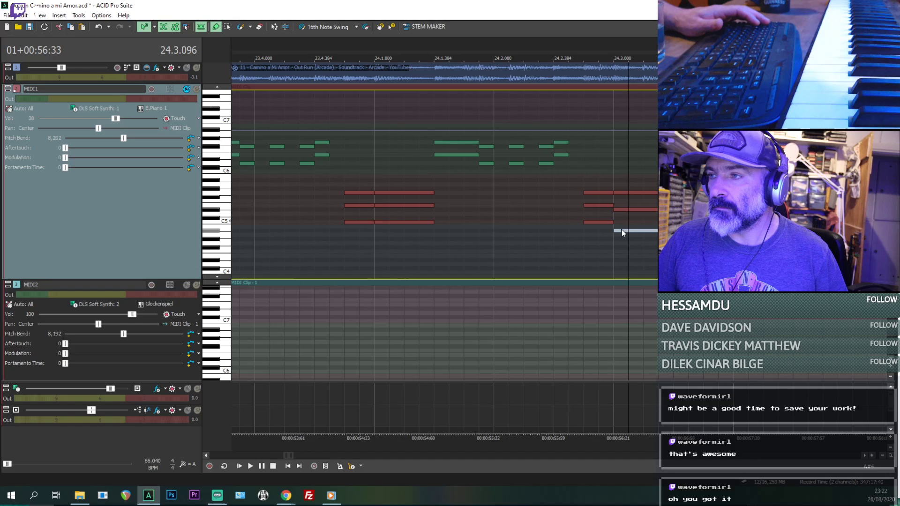
{"action": "left_click", "coordinate": [589, 233]}
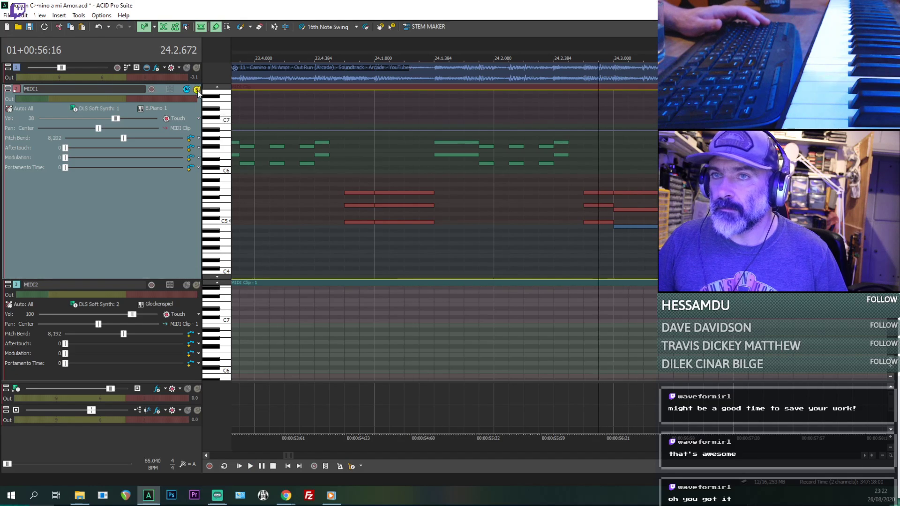
- Replay MIDI1's chord at 24.3.000 from 24.2.672, on its own and together with the source audio, to compare pitches
{"action": "key", "text": "space"}
{"action": "key", "text": "space"}
{"action": "key", "text": "space"}
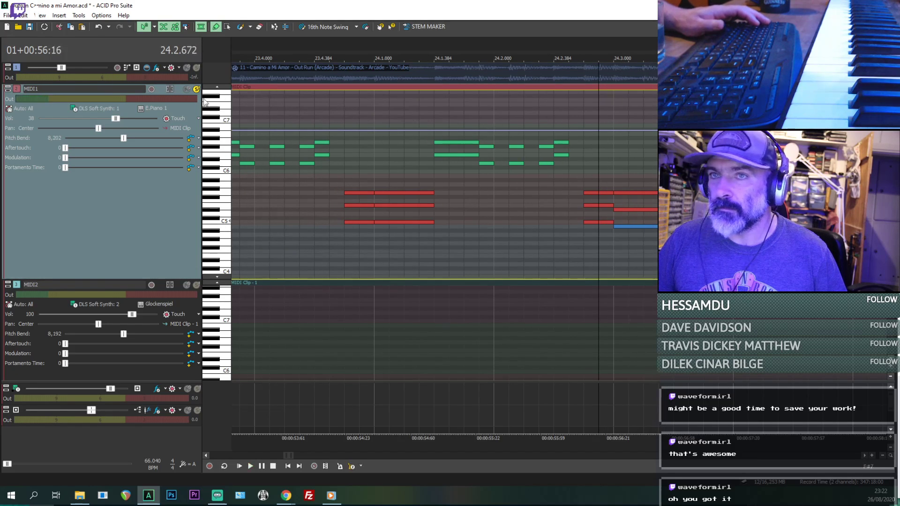
{"action": "key", "text": "space"}
- Lower the top note of MIDI1's chord at 24.3.000 by one semitone and replay it from 24.2.480
{"action": "key", "text": "space"}
{"action": "key", "text": "space"}
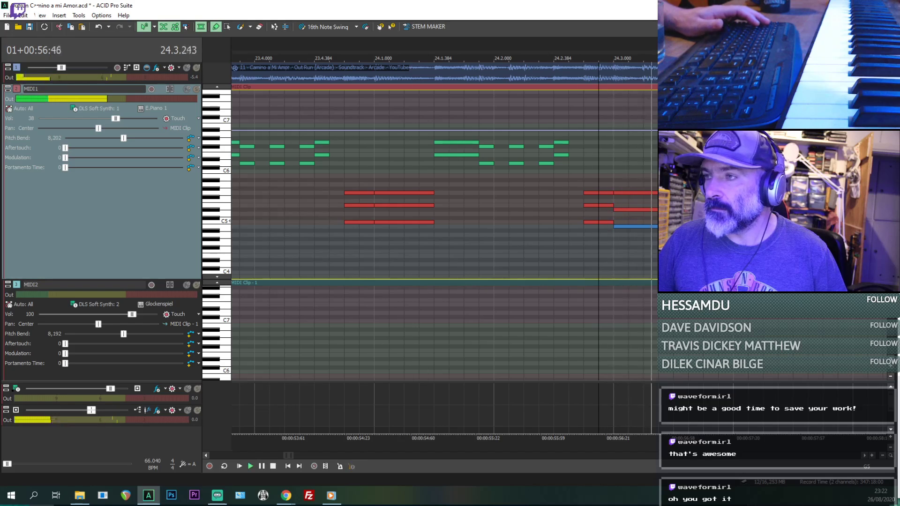
{"action": "key", "text": "space"}
{"action": "left_click", "coordinate": [642, 193]}
{"action": "key", "text": "space"}
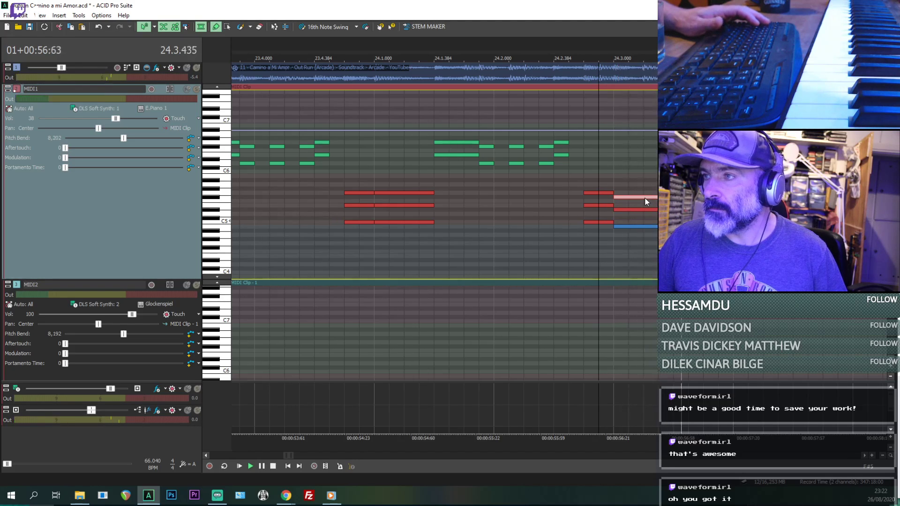
{"action": "left_click", "coordinate": [572, 172]}
- Replay the passage from just after 24.2.000 and slightly lower the source audio track's volume during playback
{"action": "key", "text": "space"}
{"action": "key", "text": "space"}
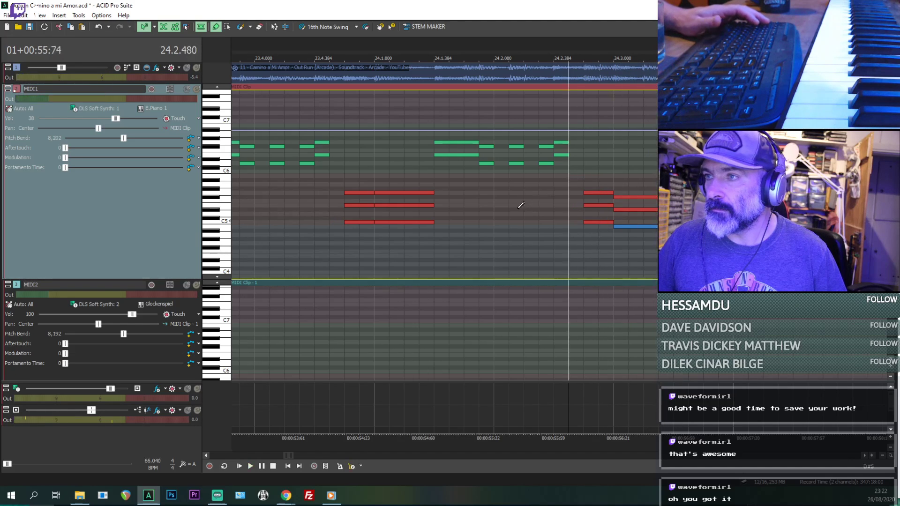
{"action": "left_click", "coordinate": [520, 205]}
{"action": "key", "text": "space"}
{"action": "key", "text": "space"}
{"action": "key", "text": "space"}
{"action": "key", "text": "space"}
{"action": "key", "text": "space"}
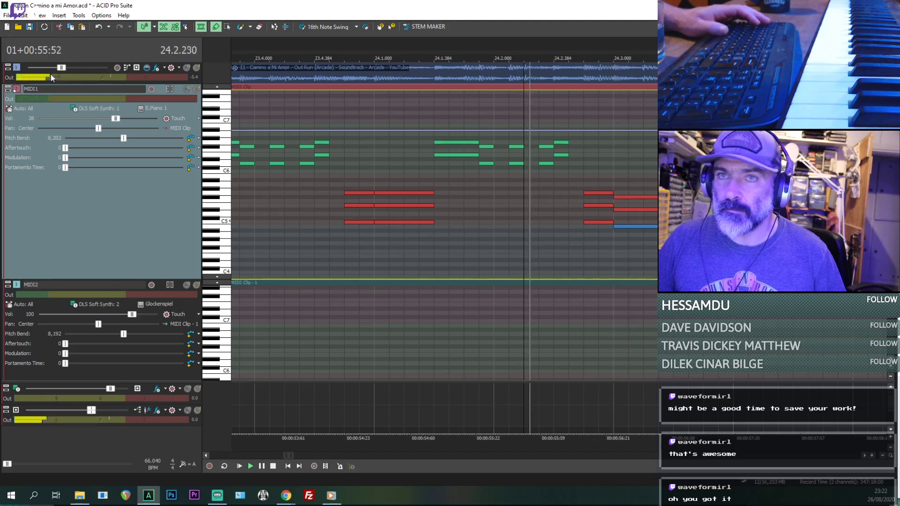
{"action": "left_click_drag", "start_coordinate": [57, 70], "coordinate": [51, 70]}
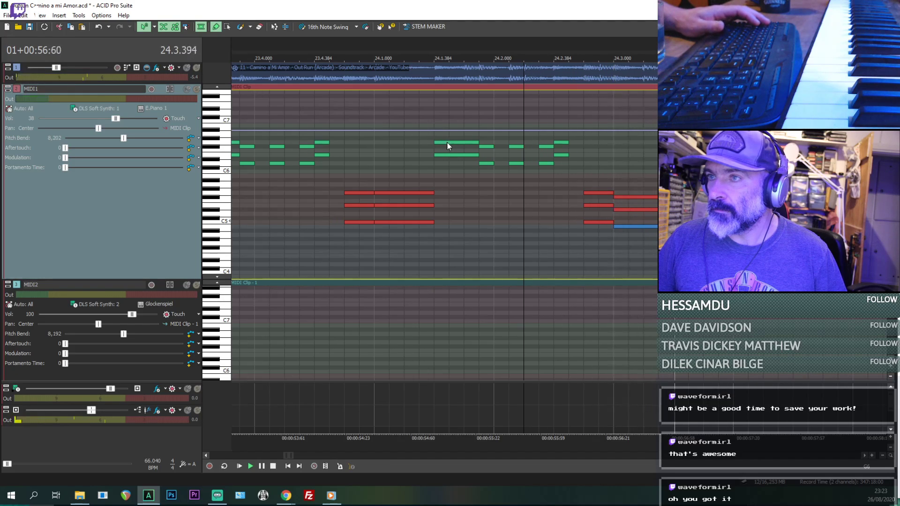
- Listen to the end of bar 24 from 24.3.384, 24.4.288 and 24.3.288 to check which notes follow the chord
{"action": "key", "text": "space"}
{"action": "left_click_drag", "start_coordinate": [448, 142], "coordinate": [491, 164]}
{"action": "key", "text": "space"}
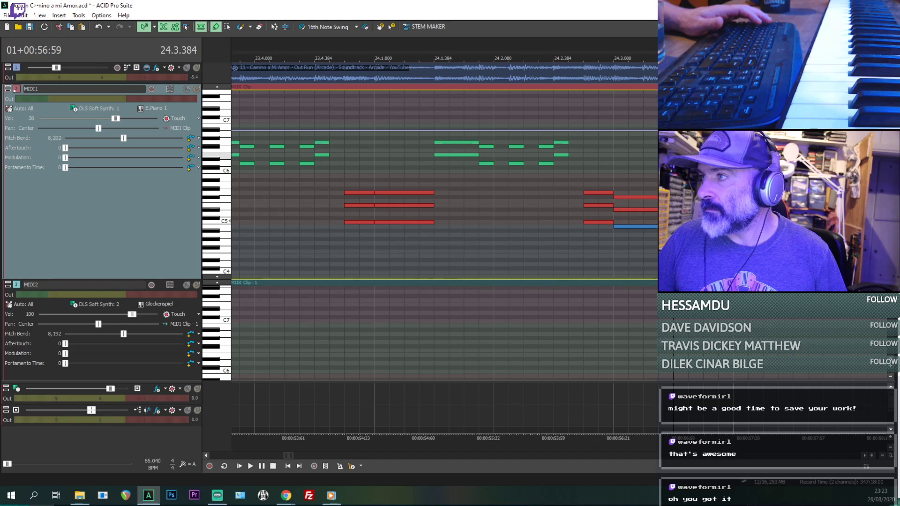
{"action": "key", "text": "space"}
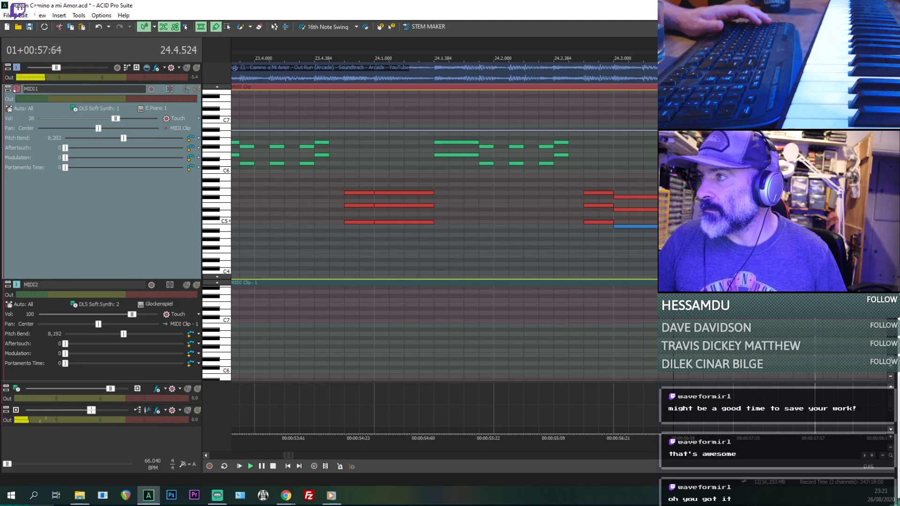
{"action": "key", "text": "space"}
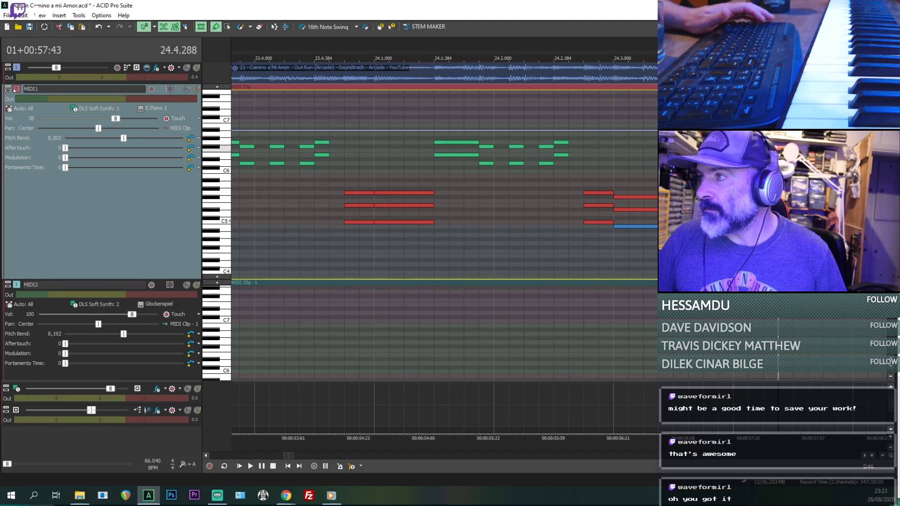
{"action": "key", "text": "space"}
- Replay bar 24 from 24.1.480 and 24.1.384 to compare the MIDI1 notes with the source audio
{"action": "key", "text": "space"}
{"action": "left_click", "coordinate": [657, 204]}
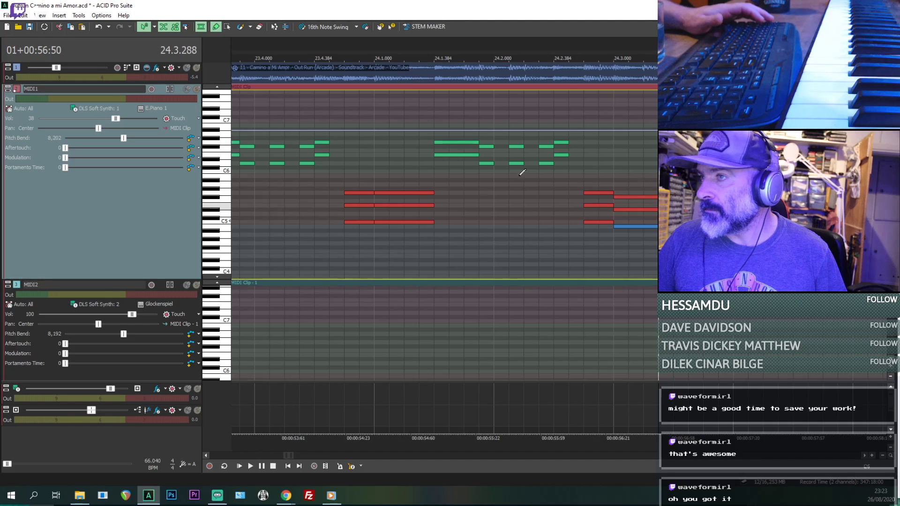
{"action": "left_click", "coordinate": [450, 186]}
{"action": "key", "text": "space"}
{"action": "key", "text": "space"}
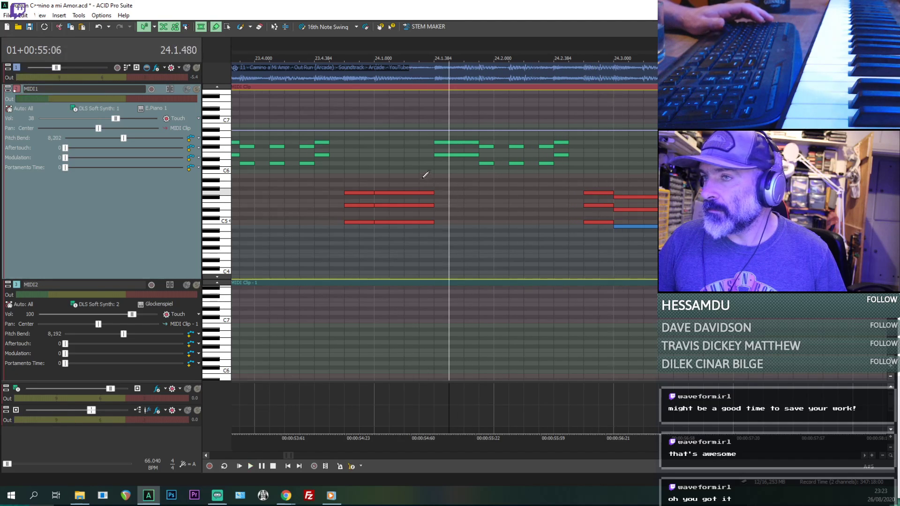
{"action": "left_click", "coordinate": [434, 176]}
{"action": "key", "text": "space"}
{"action": "key", "text": "space"}
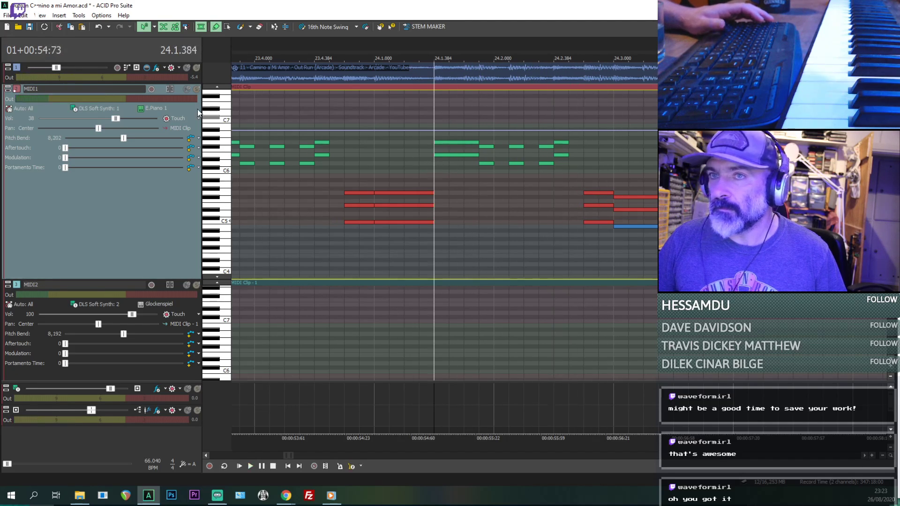
- Play the arrangement from 21.2.000, setting MIDI1's volume to 47 and the source audio track's volume to -5.0 dB
{"action": "scroll", "coordinate": [383, 175], "scroll_direction": "down", "scroll_amount": 3}
{"action": "left_click", "coordinate": [379, 237]}
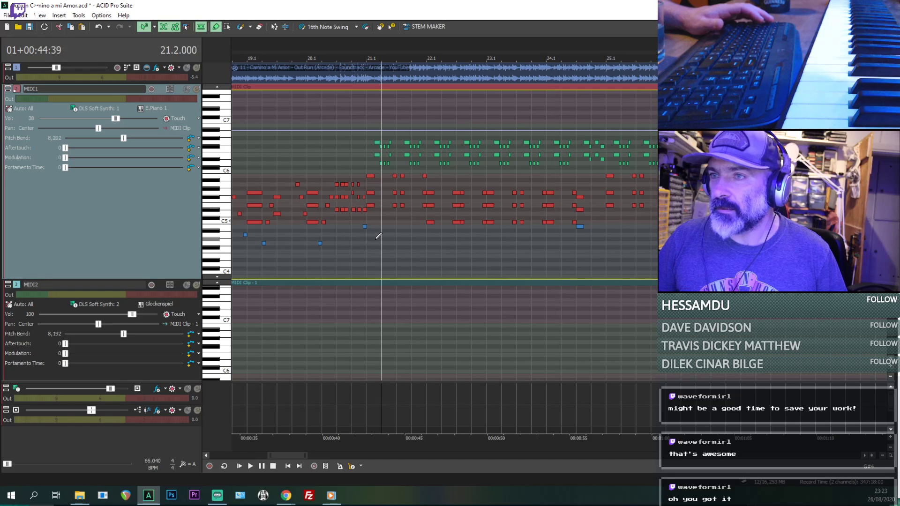
{"action": "scroll", "coordinate": [379, 237], "scroll_direction": "up", "scroll_amount": 3}
{"action": "key", "text": "space"}
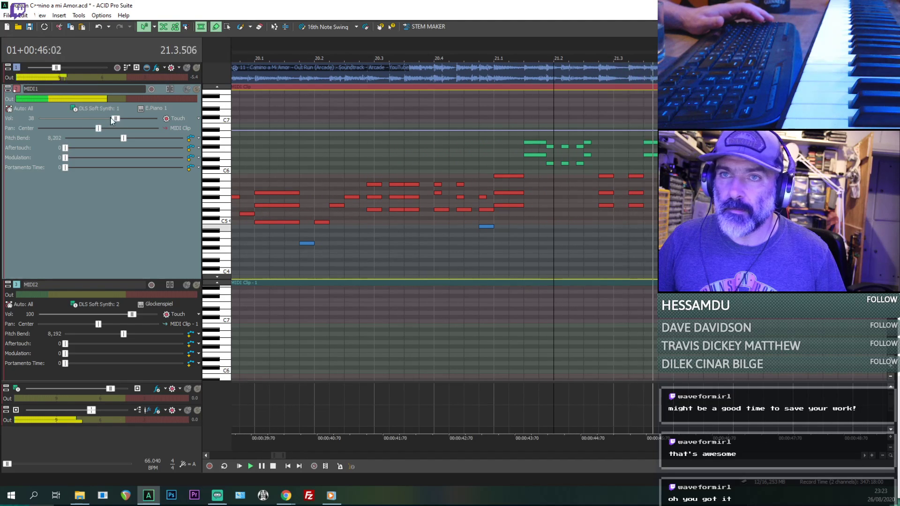
{"action": "mouse_move", "coordinate": [115, 118]}
{"action": "left_mouse_down"}
{"action": "mouse_move", "coordinate": [99, 120]}
{"action": "mouse_move", "coordinate": [121, 119]}
{"action": "left_mouse_up"}
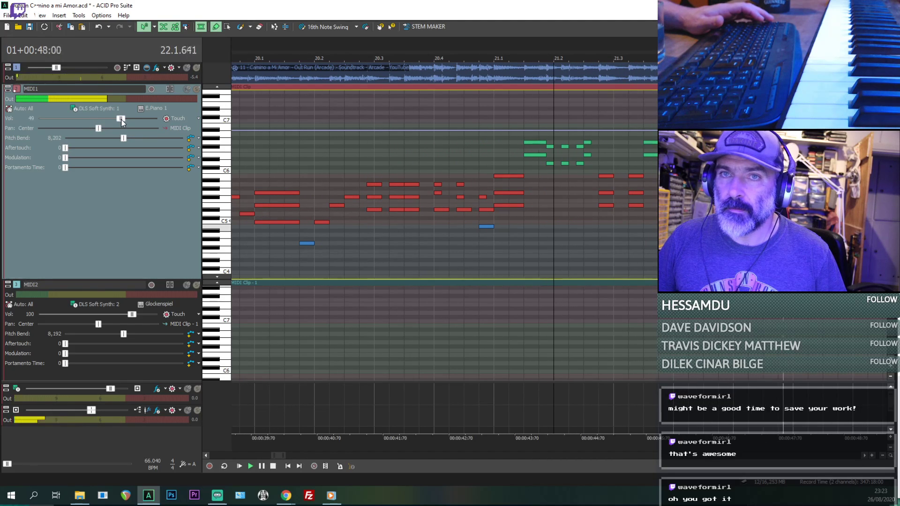
{"action": "left_click_drag", "start_coordinate": [54, 69], "coordinate": [59, 70]}
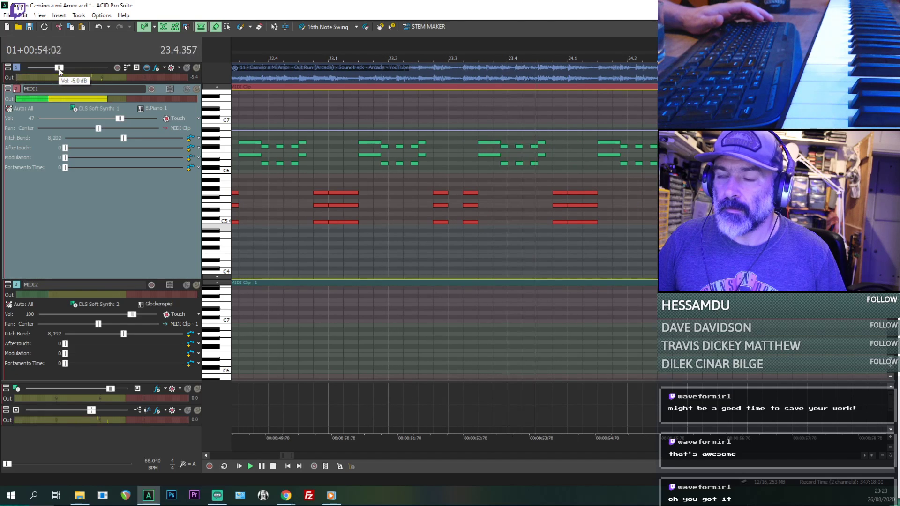
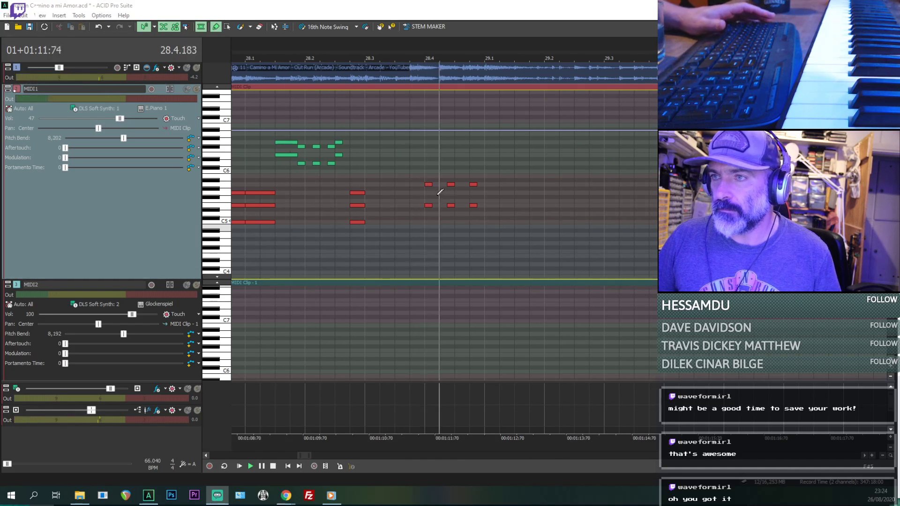
- Play the arrangement from bar 28 and from the start of bar 25 to check the chords
{"action": "left_click", "coordinate": [276, 243]}
{"action": "key", "text": "space"}
{"action": "scroll", "coordinate": [276, 243], "scroll_direction": "down", "scroll_amount": 3}
{"action": "key", "text": "space"}
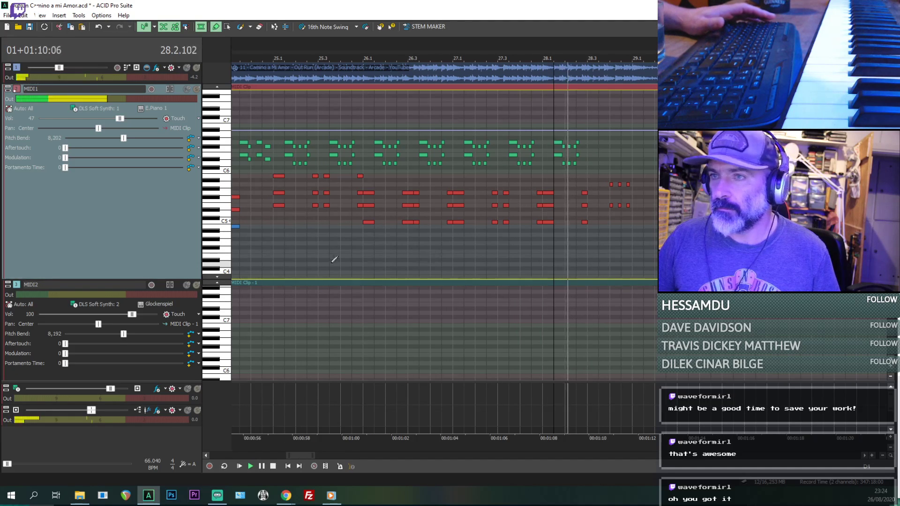
{"action": "left_click", "coordinate": [286, 244]}
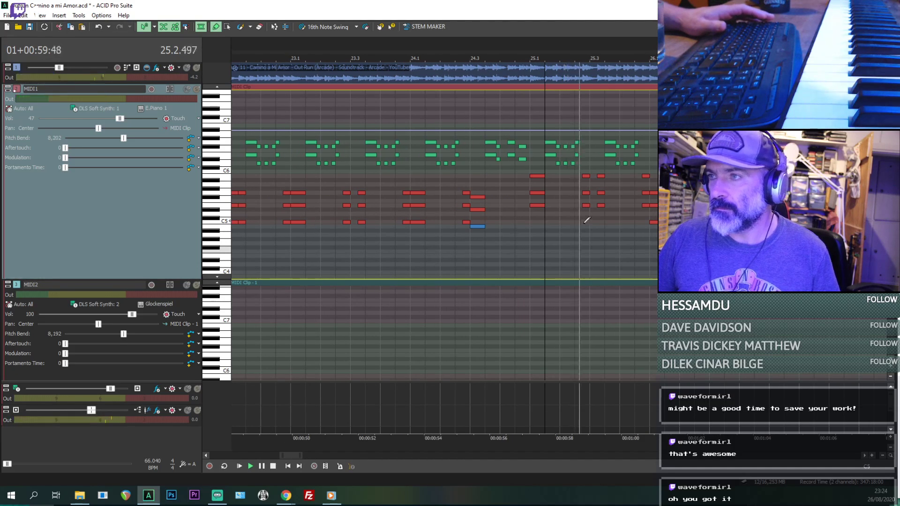
{"action": "scroll", "coordinate": [586, 208], "scroll_direction": "down", "scroll_amount": 1}
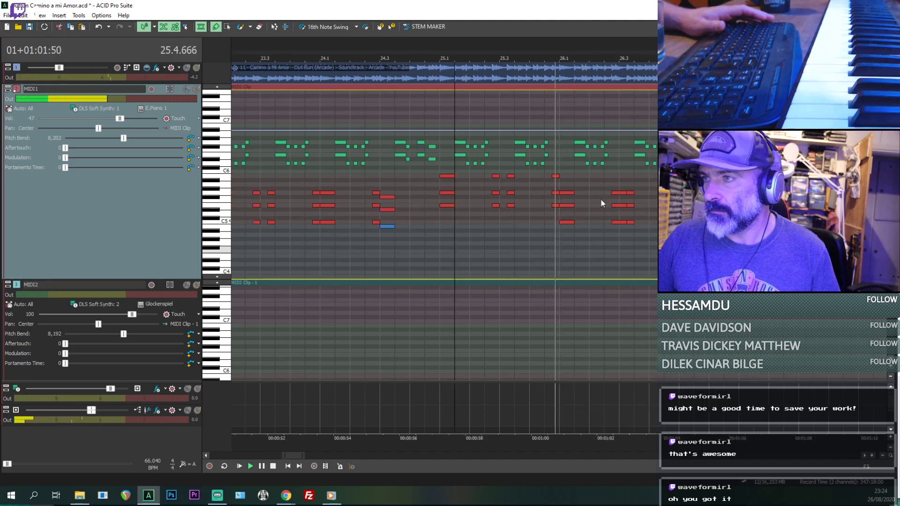
{"action": "scroll", "coordinate": [601, 199], "scroll_direction": "down", "scroll_amount": 2}
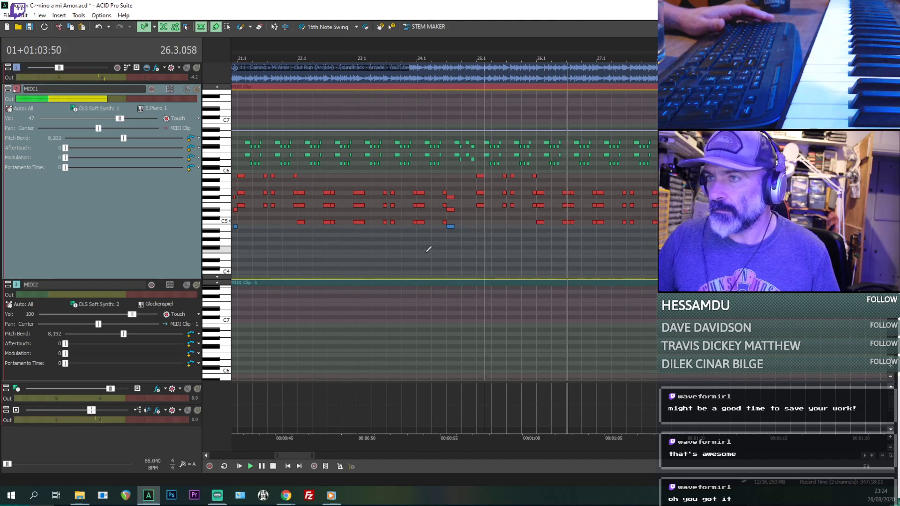
- Replay bar 24 from 24.2.000 and 24.3.000 to check its closing notes against the source audio
{"action": "left_click", "coordinate": [433, 226]}
{"action": "scroll", "coordinate": [523, 224], "scroll_direction": "up", "scroll_amount": 2}
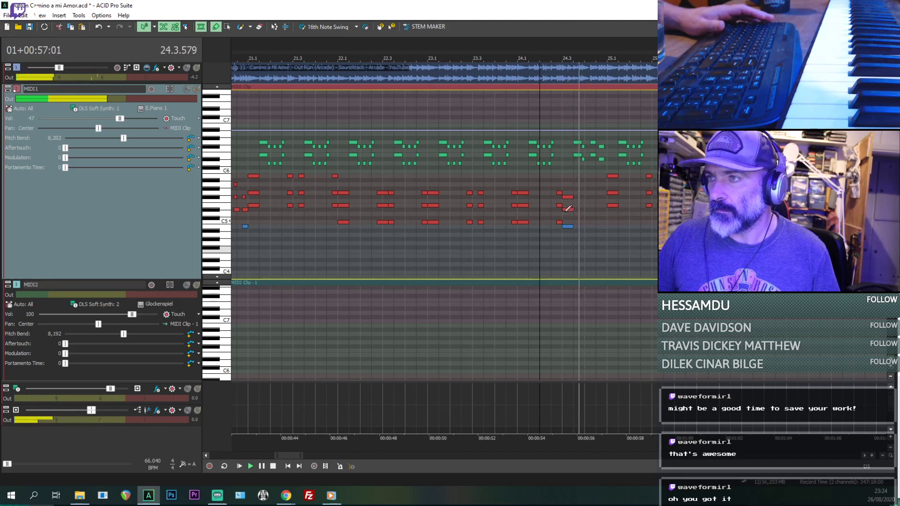
{"action": "scroll", "coordinate": [580, 212], "scroll_direction": "up", "scroll_amount": 1}
{"action": "key", "text": "space"}
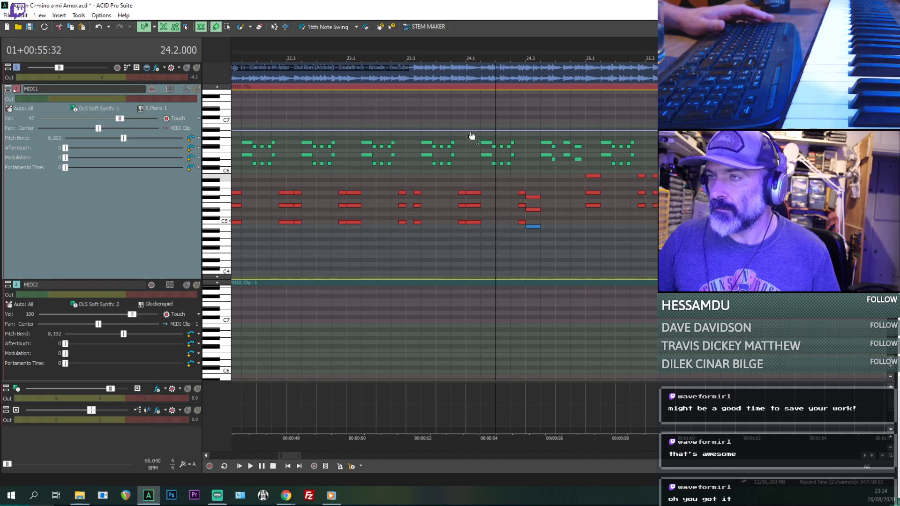
{"action": "key", "text": "space"}
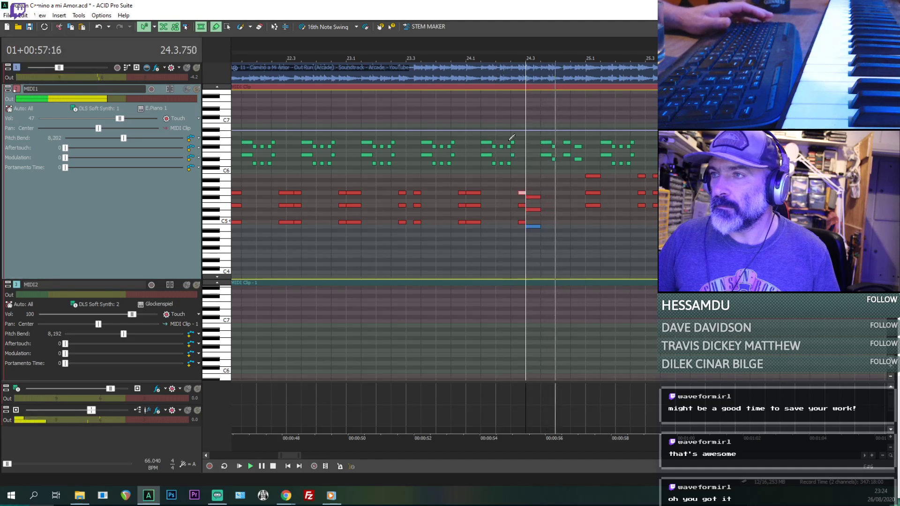
{"action": "key", "text": "space"}
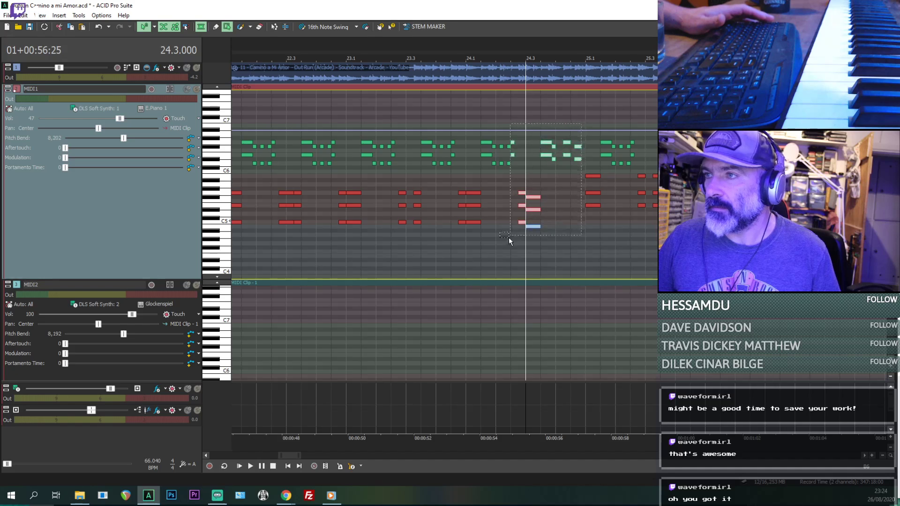
- Copy the MIDI1 notes at the end of bar 24, and delete bar 28's notes from 28.2.576 onward
{"action": "left_click_drag", "start_coordinate": [514, 249], "coordinate": [514, 248]}
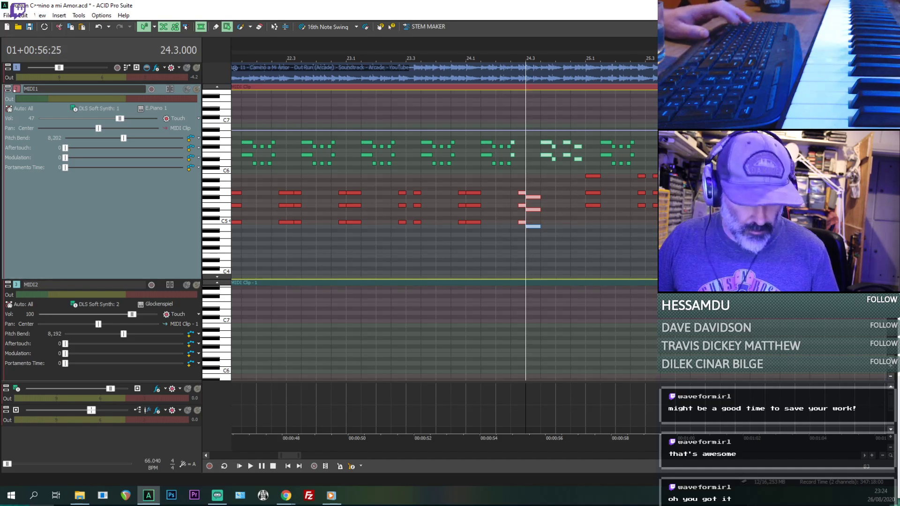
{"action": "key", "text": "space"}
{"action": "scroll", "coordinate": [575, 270], "scroll_direction": "down", "scroll_amount": 1}
{"action": "left_click", "coordinate": [775, 270]}
{"action": "scroll", "coordinate": [775, 270], "scroll_direction": "up", "scroll_amount": 2}
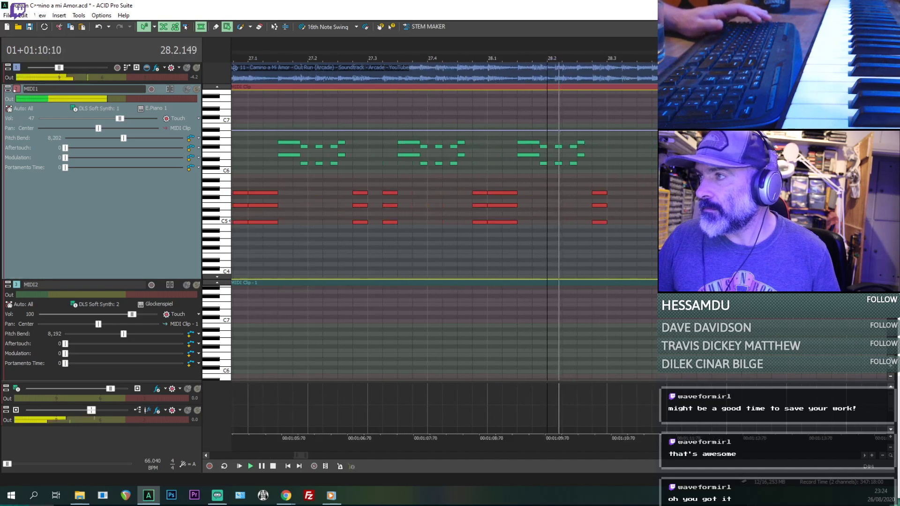
{"action": "left_click_drag", "start_coordinate": [592, 188], "coordinate": [600, 194]}
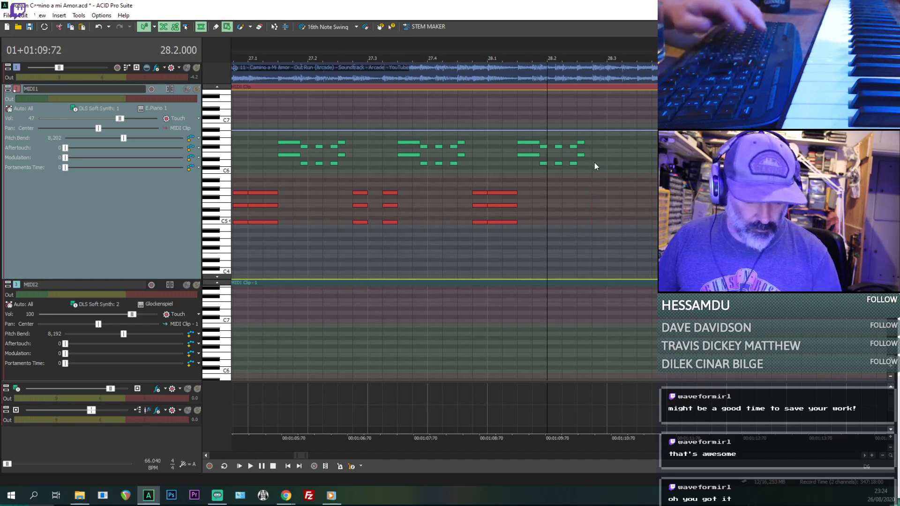
{"action": "key", "text": "Delete"}
- Try pasting the copied notes into MIDI1 at 28.2.576, and undo the paste
{"action": "key", "text": "space"}
{"action": "left_click_drag", "start_coordinate": [597, 222], "coordinate": [596, 223]}
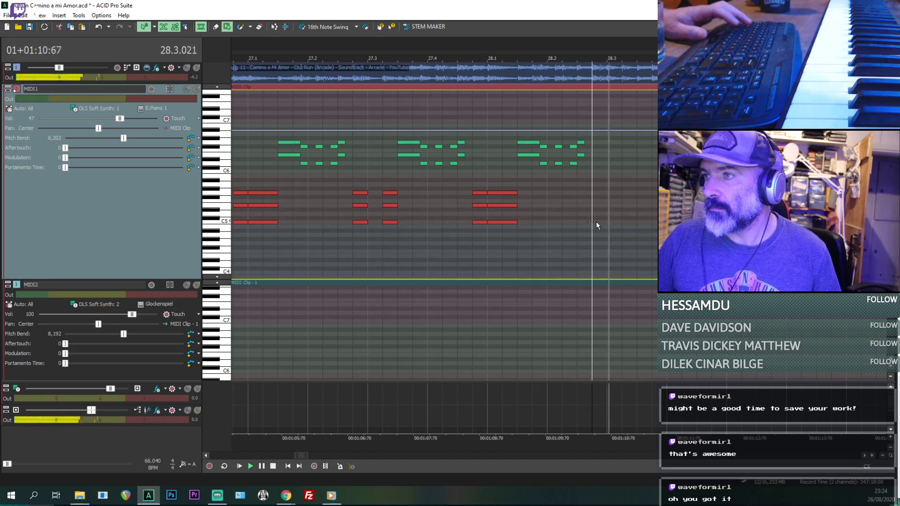
{"action": "key", "text": "ctrl+End"}
{"action": "scroll", "coordinate": [596, 222], "scroll_direction": "down", "scroll_amount": 10}
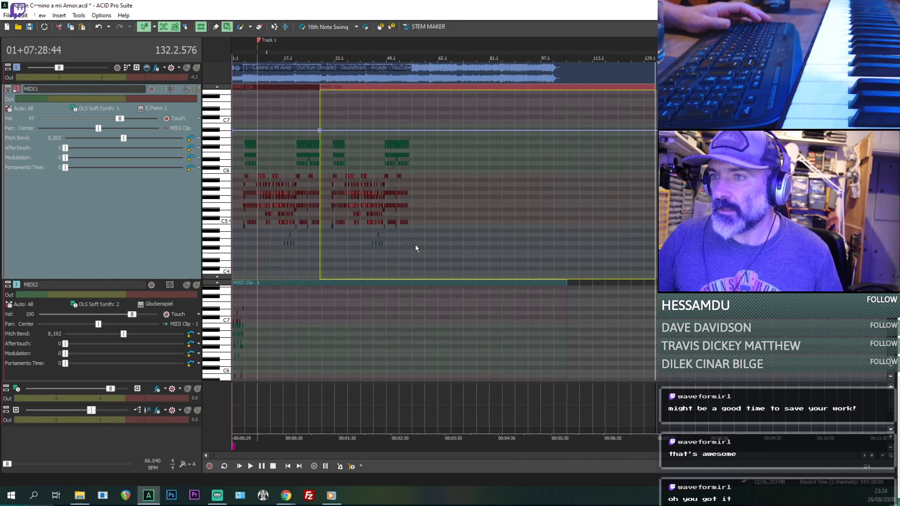
{"action": "left_click", "coordinate": [347, 243]}
{"action": "scroll", "coordinate": [347, 243], "scroll_direction": "up", "scroll_amount": 5}
{"action": "key", "text": "space"}
{"action": "key", "text": "space"}
{"action": "key", "text": "ctrl+z"}
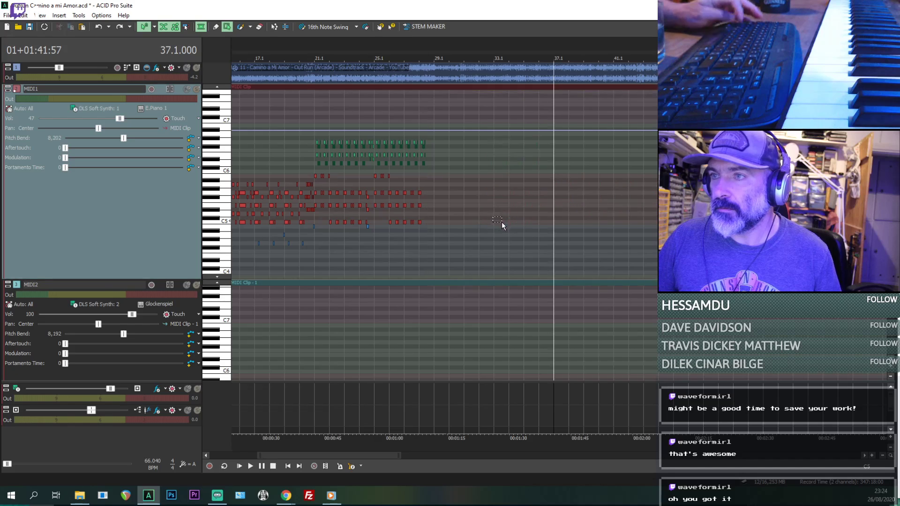
- Select and copy the MIDI1 notes from 24.2.576 to the end of bar 24
{"action": "left_click", "coordinate": [396, 240]}
{"action": "scroll", "coordinate": [396, 240], "scroll_direction": "up", "scroll_amount": 4}
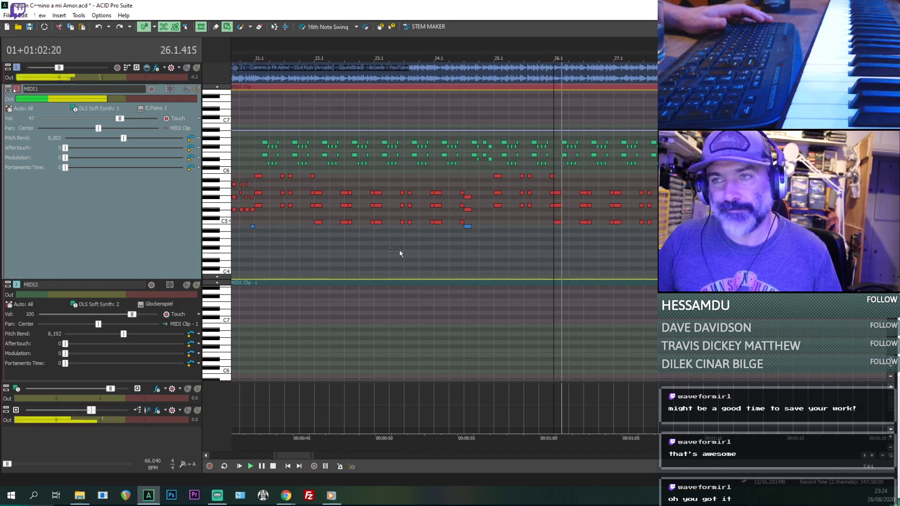
{"action": "left_click", "coordinate": [469, 246]}
{"action": "scroll", "coordinate": [468, 247], "scroll_direction": "up", "scroll_amount": 3}
{"action": "key", "text": "space"}
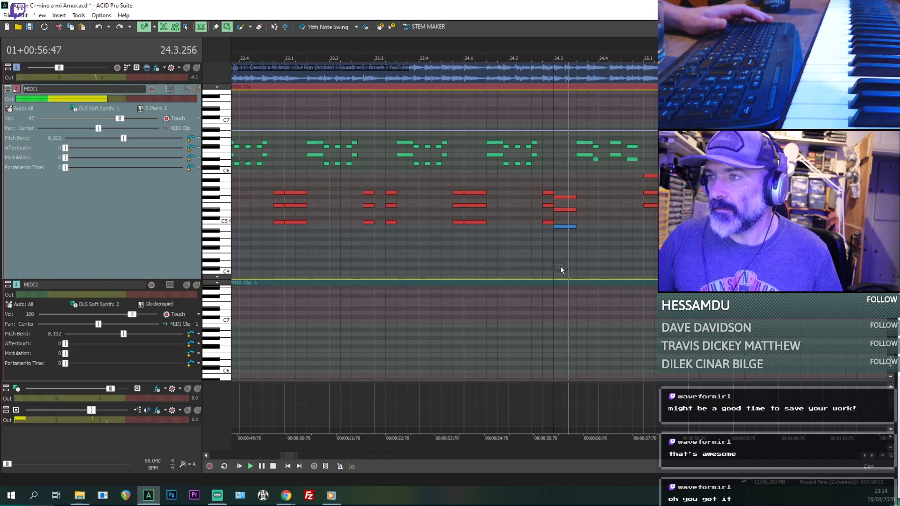
{"action": "left_click_drag", "start_coordinate": [541, 250], "coordinate": [635, 125]}
{"action": "scroll", "coordinate": [635, 125], "scroll_direction": "down", "scroll_amount": 3}
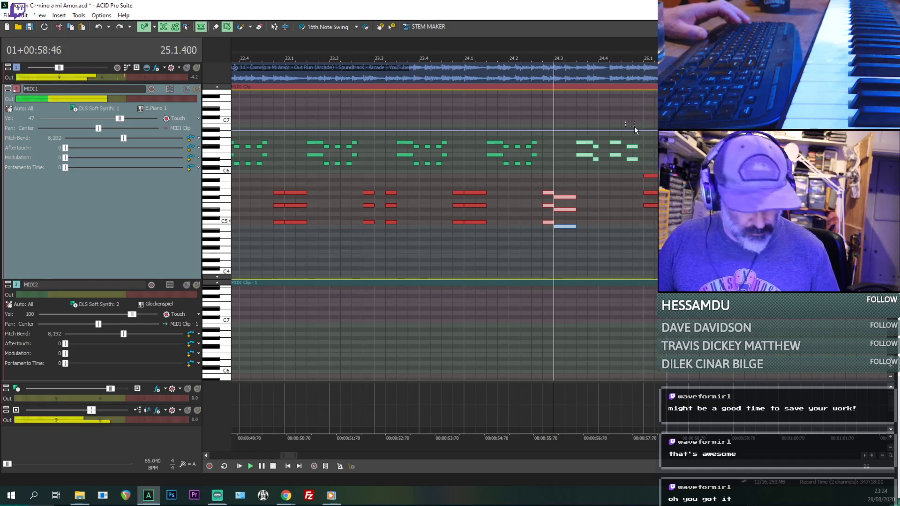
- Paste the copied notes into MIDI1 at 28.2.576 and play back the new ending of bar 28
{"action": "left_click", "coordinate": [783, 210]}
{"action": "scroll", "coordinate": [783, 210], "scroll_direction": "up", "scroll_amount": 3}
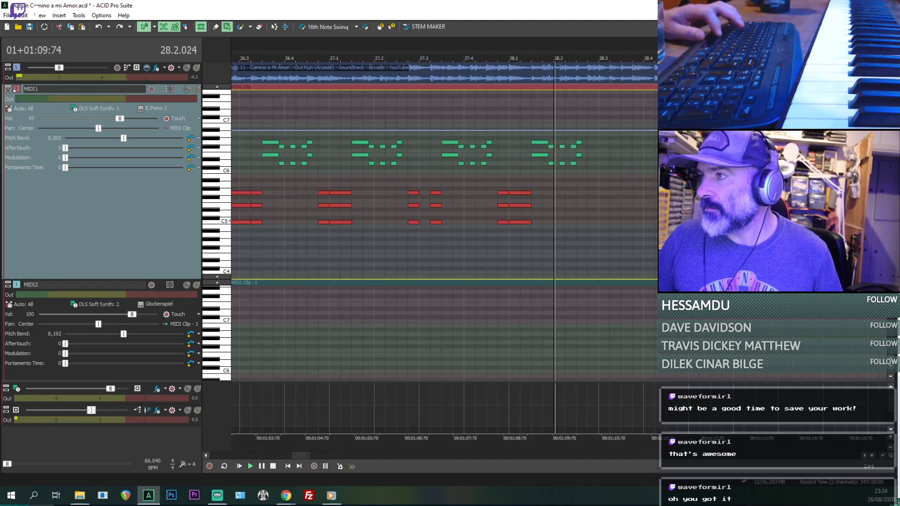
{"action": "key", "text": "space"}
{"action": "left_click", "coordinate": [607, 222]}
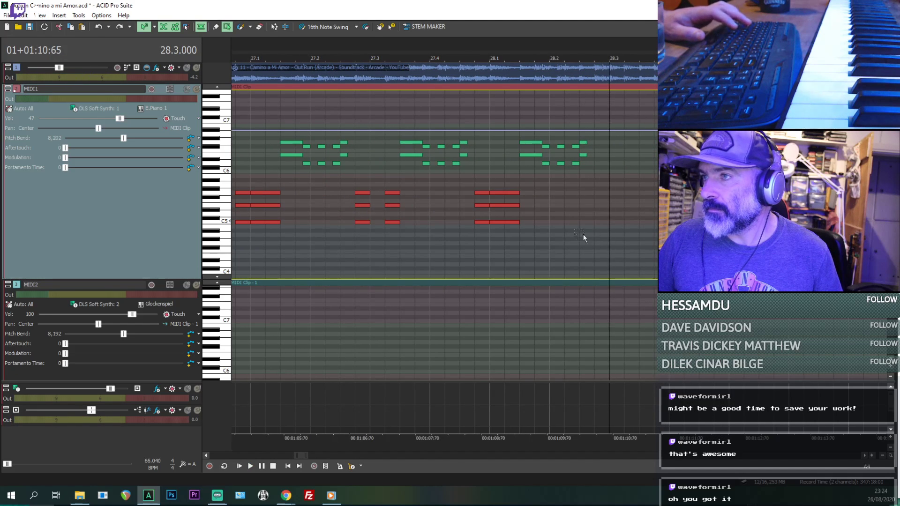
{"action": "scroll", "coordinate": [603, 244], "scroll_direction": "up", "scroll_amount": 3}
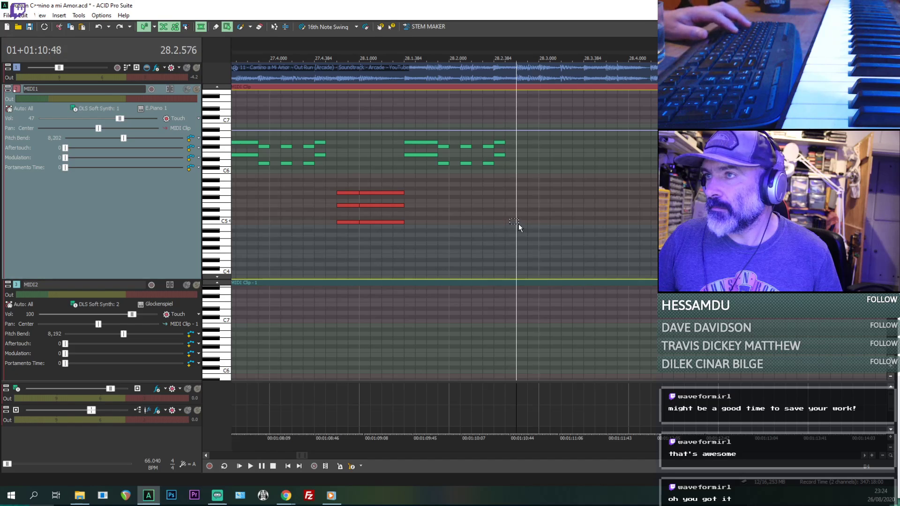
{"action": "key", "text": "ctrl+v"}
{"action": "left_click", "coordinate": [514, 249]}
{"action": "key", "text": "space"}
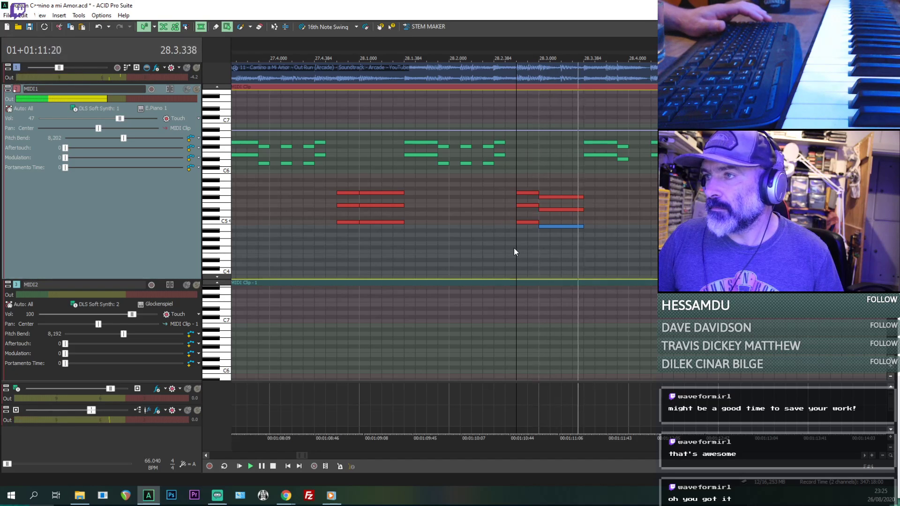
{"action": "scroll", "coordinate": [586, 221], "scroll_direction": "down", "scroll_amount": 3}
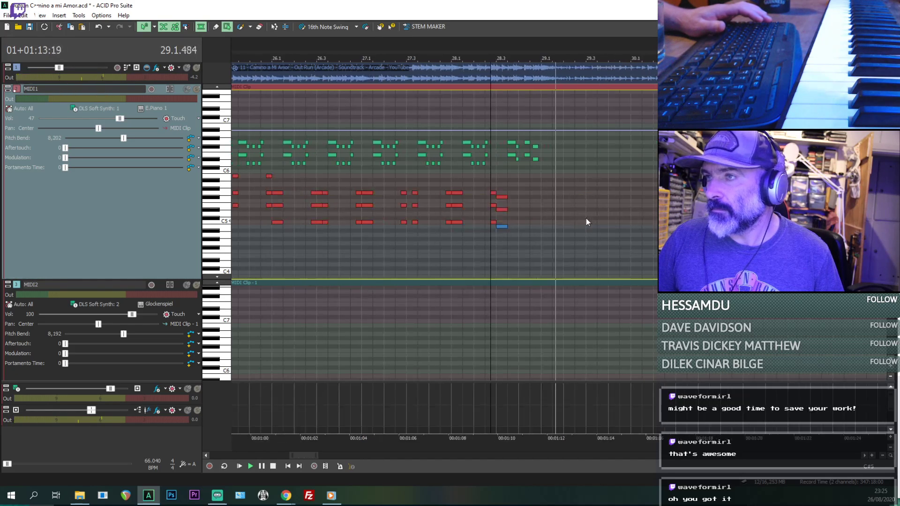
- Replay the source audio repeatedly from 29.1.000 to identify the first note of bar 29
{"action": "left_click", "coordinate": [544, 204]}
{"action": "scroll", "coordinate": [578, 182], "scroll_direction": "up", "scroll_amount": 2}
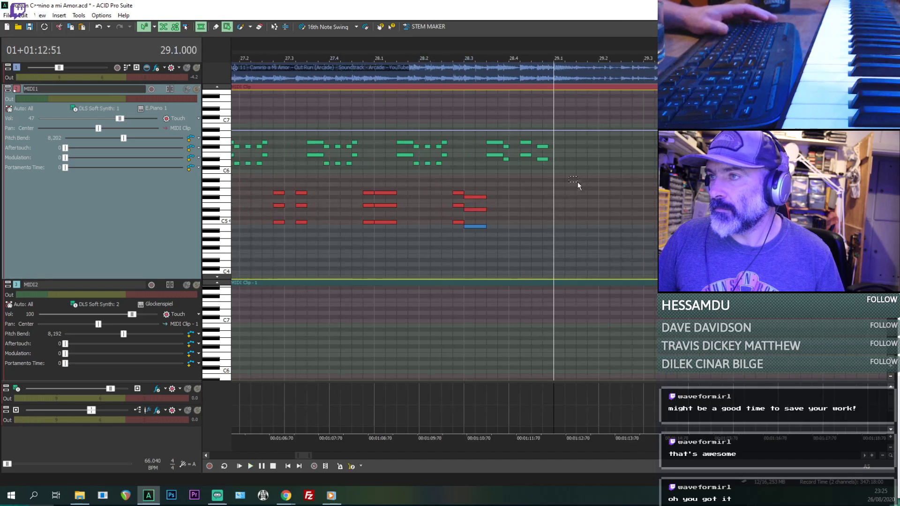
{"action": "key", "text": "space"}
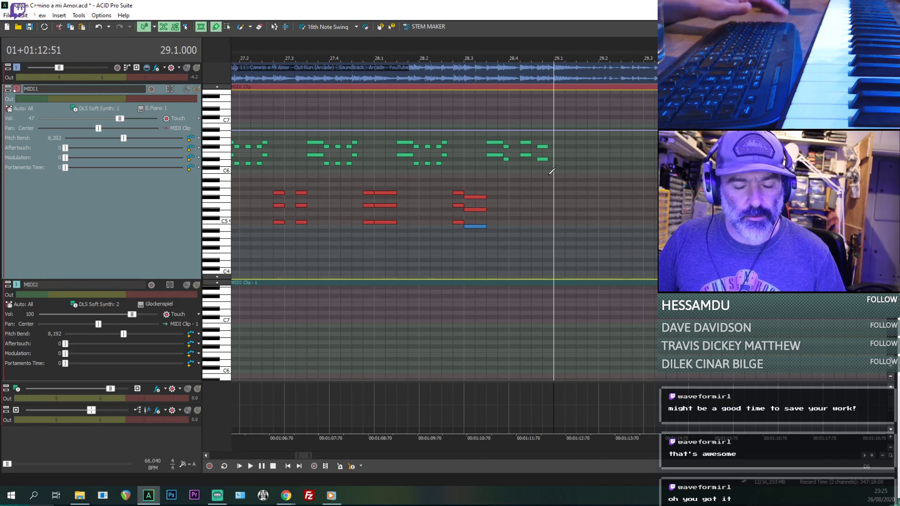
{"action": "key", "text": "space"}
{"action": "key", "text": "space"}
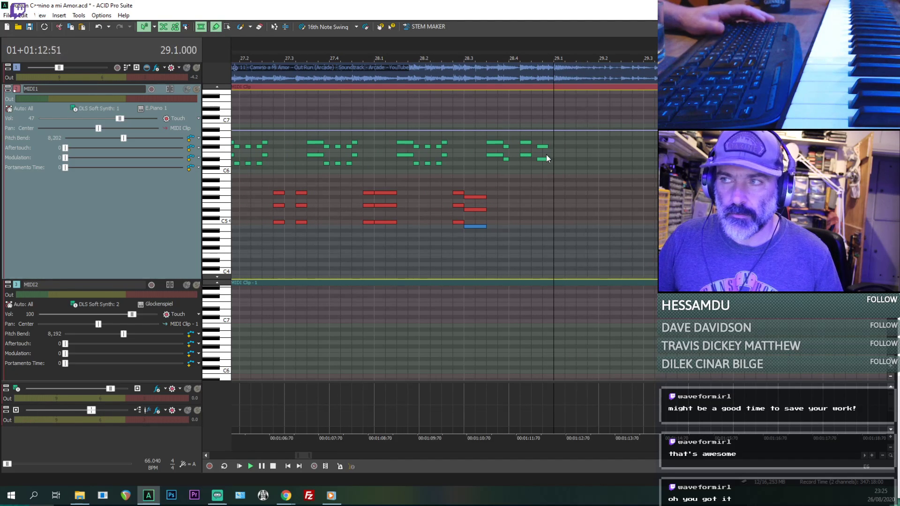
{"action": "key", "text": "space"}
{"action": "key", "text": "space"}
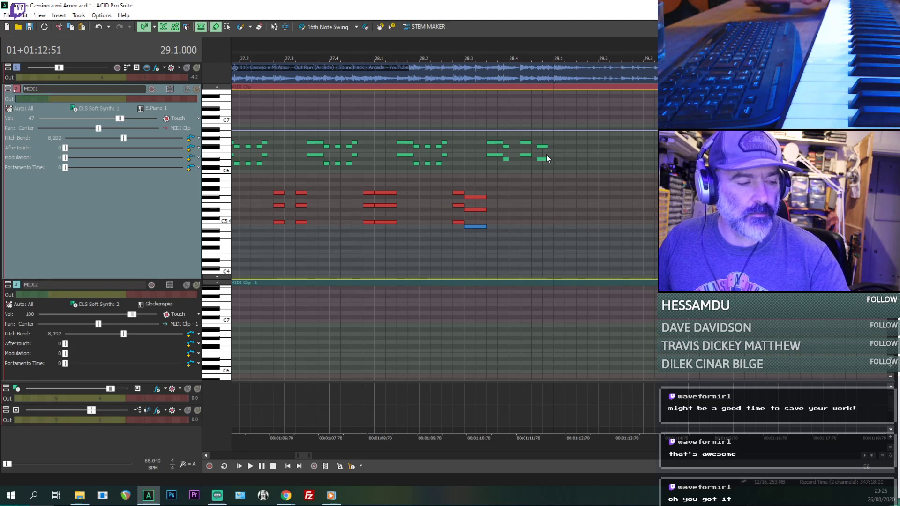
{"action": "key", "text": "space"}
{"action": "key", "text": "space"}
{"action": "key", "text": "space"}
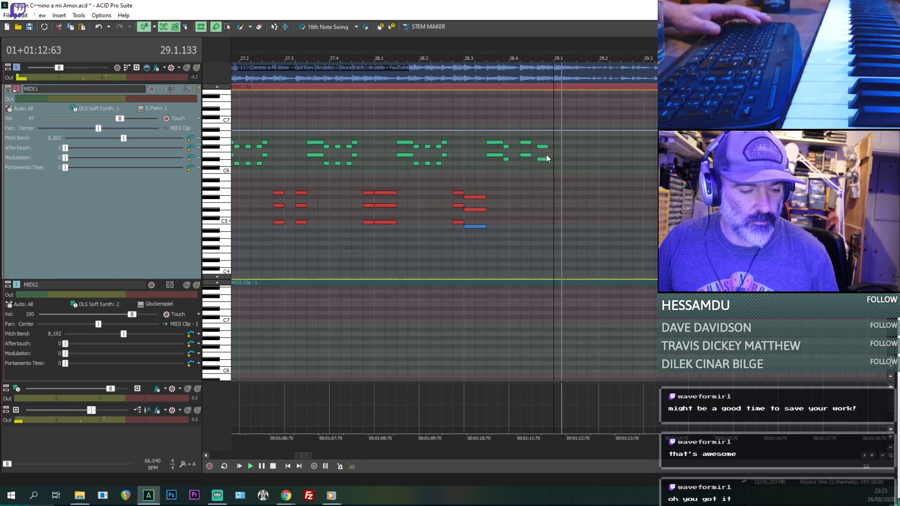
{"action": "key", "text": "space"}
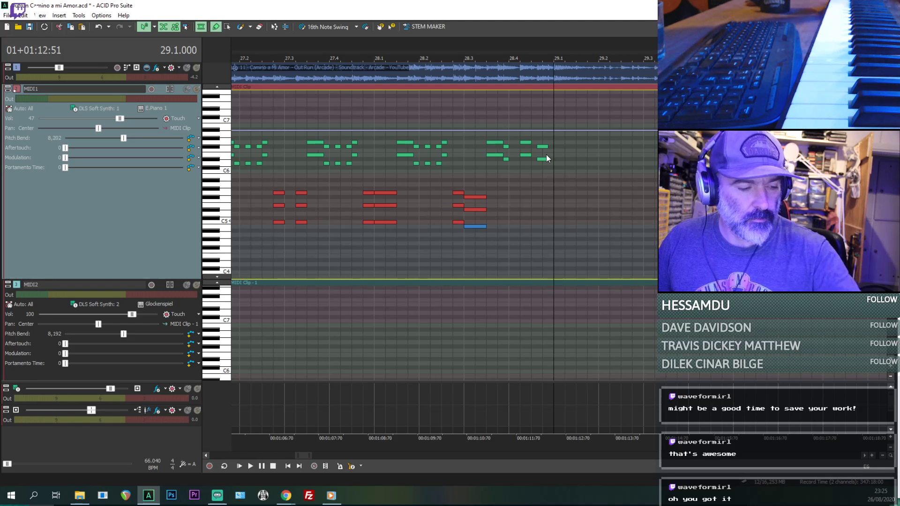
{"action": "key", "text": "space"}
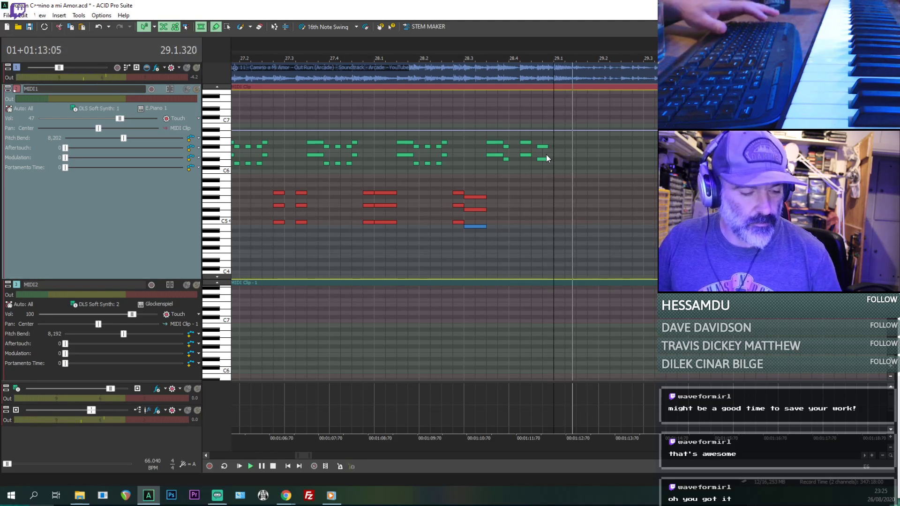
{"action": "key", "text": "space"}
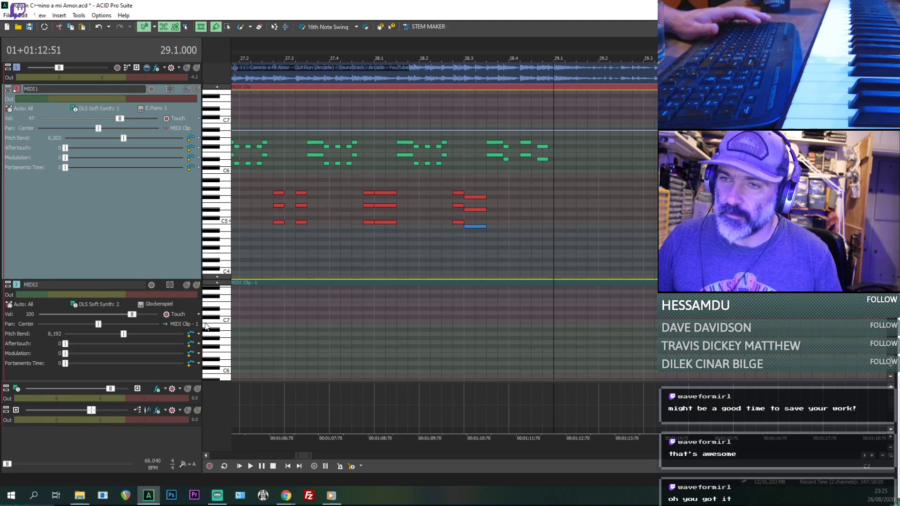
{"action": "key", "text": "space"}
{"action": "key", "text": "space"}
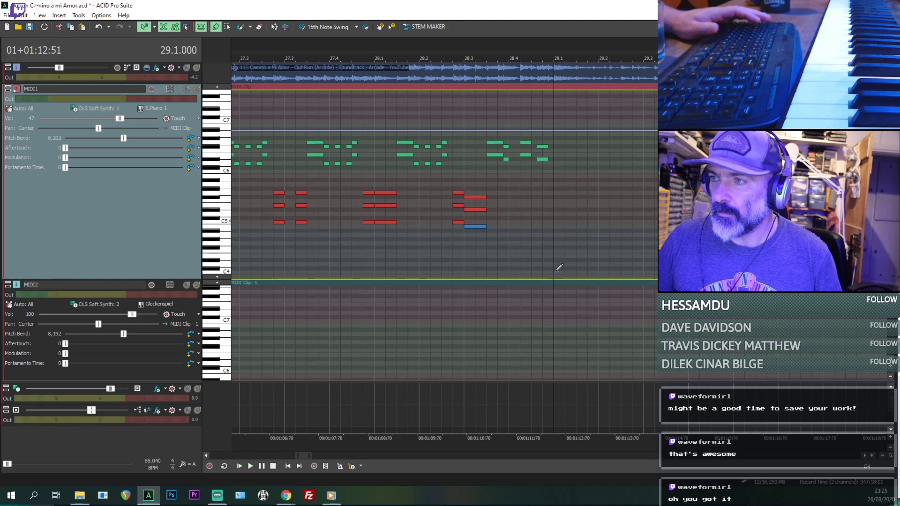
- Try short low notes on F2 and G2 in MIDI1 at 29.1.000 against the source audio, and remove them
{"action": "left_click_drag", "start_coordinate": [563, 272], "coordinate": [562, 330]}
{"action": "scroll", "coordinate": [561, 354], "scroll_direction": "down", "scroll_amount": 3}
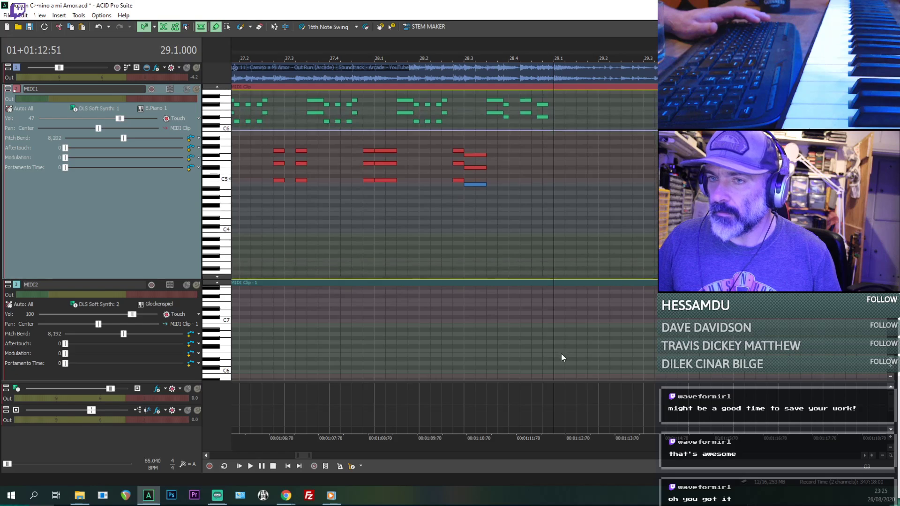
{"action": "left_click", "coordinate": [563, 260]}
{"action": "mouse_move", "coordinate": [562, 259]}
{"action": "left_mouse_down"}
{"action": "mouse_move", "coordinate": [563, 237]}
{"action": "mouse_move", "coordinate": [559, 280]}
{"action": "left_mouse_up"}
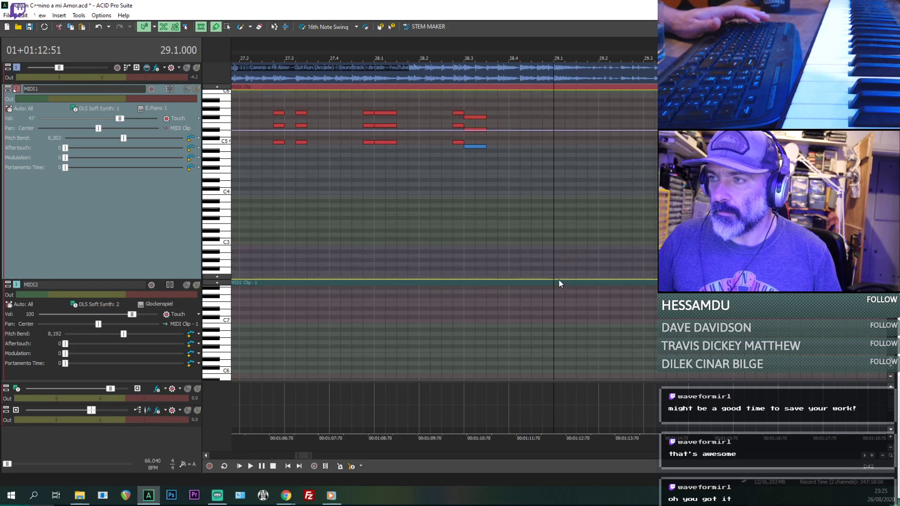
{"action": "key", "text": "space"}
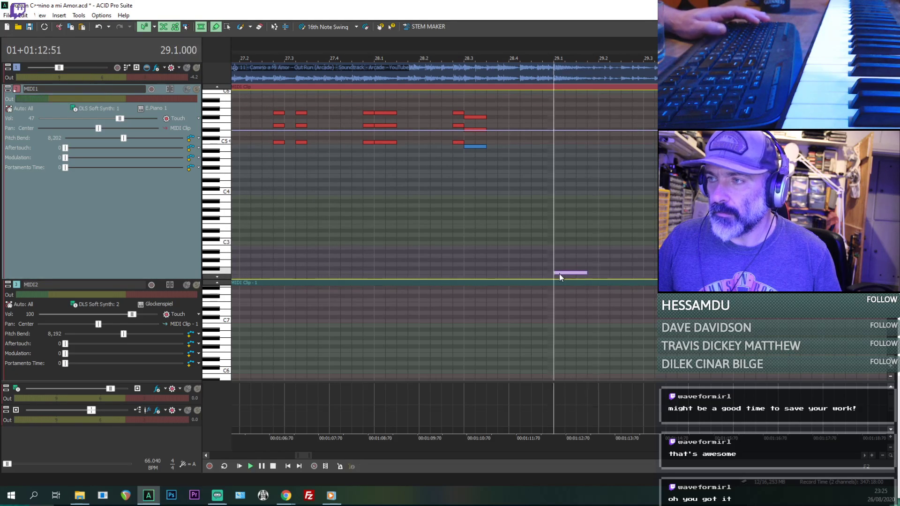
{"action": "key", "text": "space"}
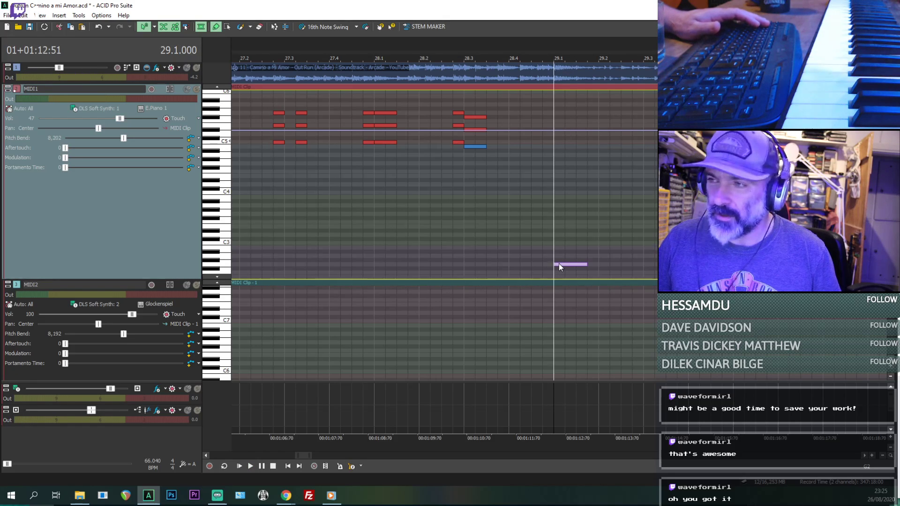
{"action": "key", "text": "space"}
{"action": "key", "text": "space"}
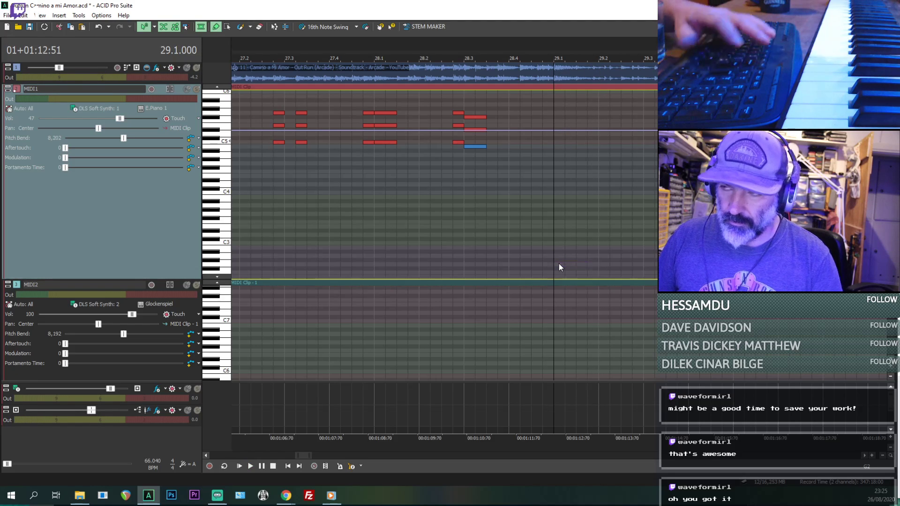
{"action": "key", "text": "space"}
- Try a note about 1.5 beats long at 29.1.000 in MIDI1 on G3 and G2, and delete it
{"action": "key", "text": "space"}
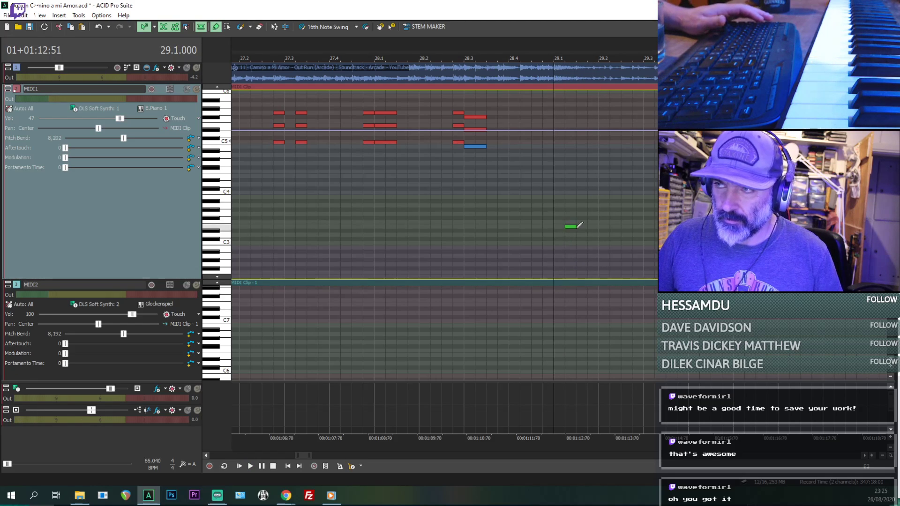
{"action": "mouse_move", "coordinate": [558, 226]}
{"action": "left_mouse_down"}
{"action": "mouse_move", "coordinate": [627, 229]}
{"action": "mouse_move", "coordinate": [588, 216]}
{"action": "mouse_move", "coordinate": [584, 198]}
{"action": "mouse_move", "coordinate": [587, 213]}
{"action": "left_mouse_up"}
{"action": "key", "text": "space"}
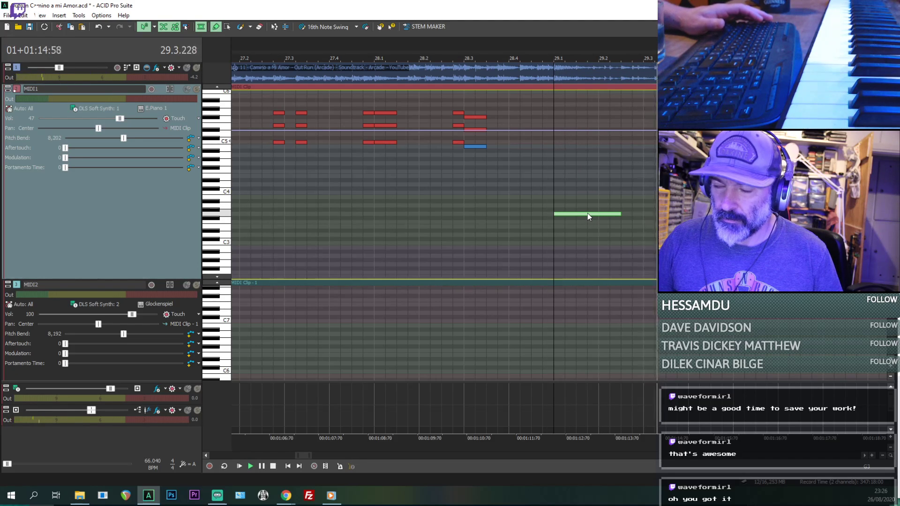
{"action": "left_click_drag", "start_coordinate": [587, 213], "coordinate": [586, 248]}
{"action": "key", "text": "space"}
{"action": "key", "text": "space"}
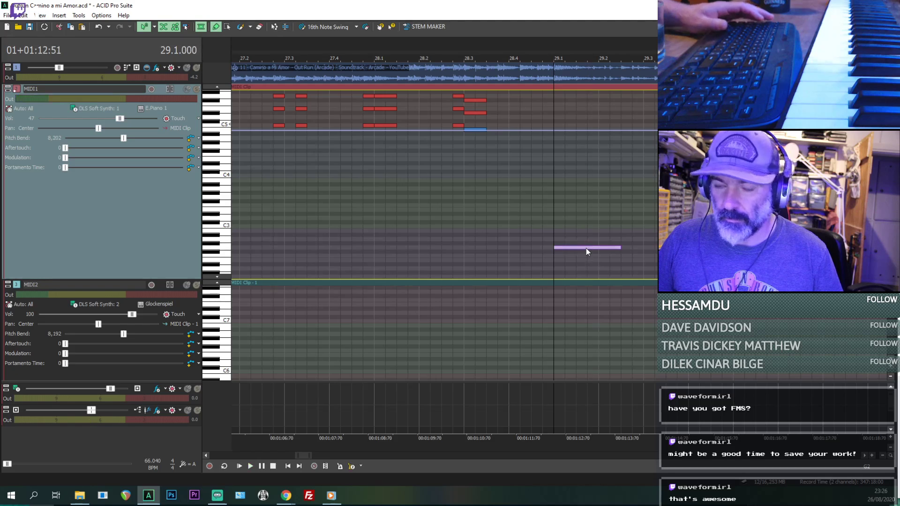
{"action": "key", "text": "Delete"}
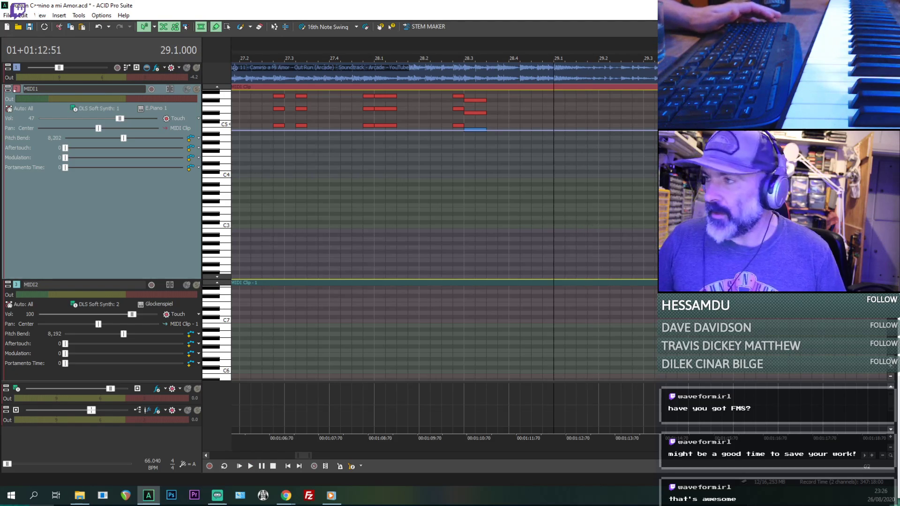
- Replay from 28.3.192 and draw E5, about three quarters of a beat, and G5, about one beat, in MIDI1 at 29.1.000
{"action": "scroll", "coordinate": [630, 133], "scroll_direction": "down", "scroll_amount": 1}
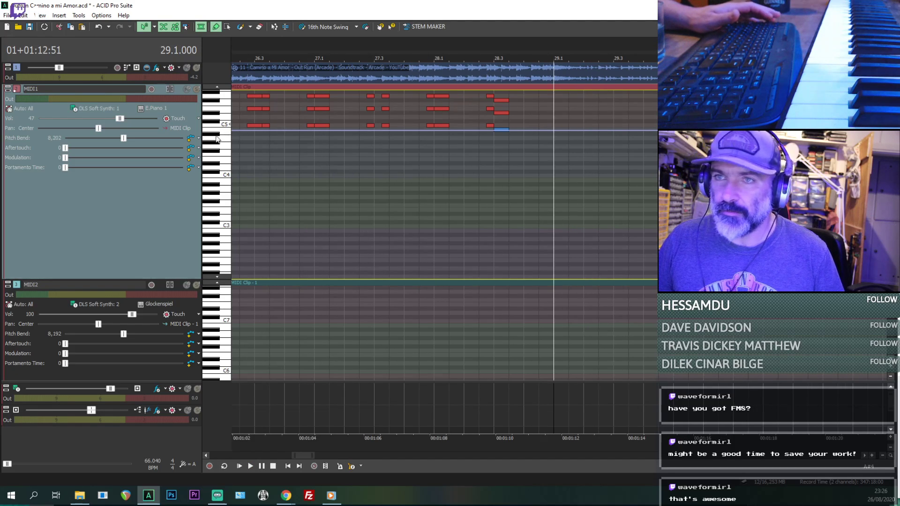
{"action": "scroll", "coordinate": [217, 141], "scroll_direction": "up", "scroll_amount": 3}
{"action": "scroll", "coordinate": [353, 212], "scroll_direction": "up", "scroll_amount": 2}
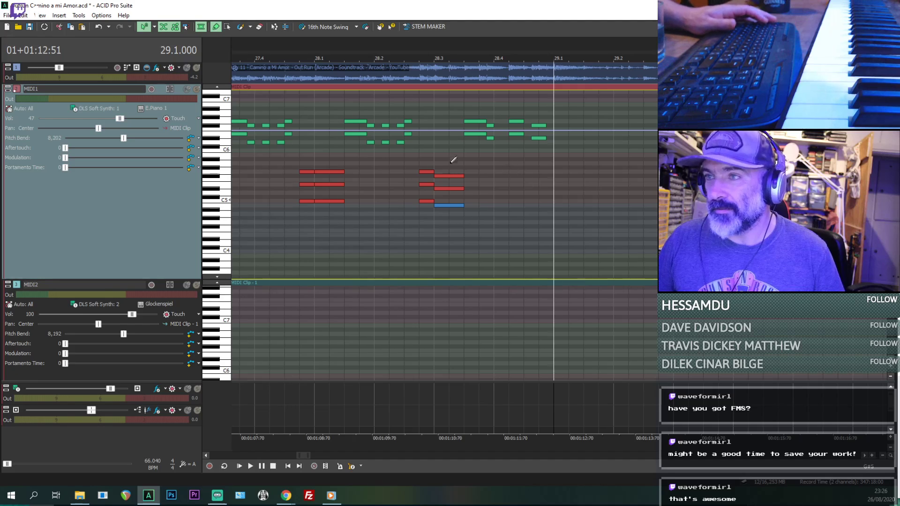
{"action": "left_click", "coordinate": [450, 160]}
{"action": "key", "text": "space"}
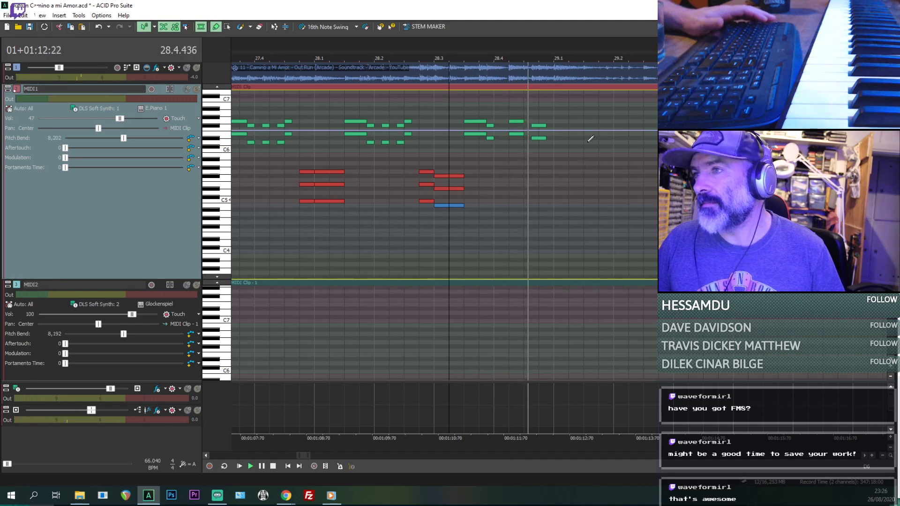
{"action": "key", "text": "space"}
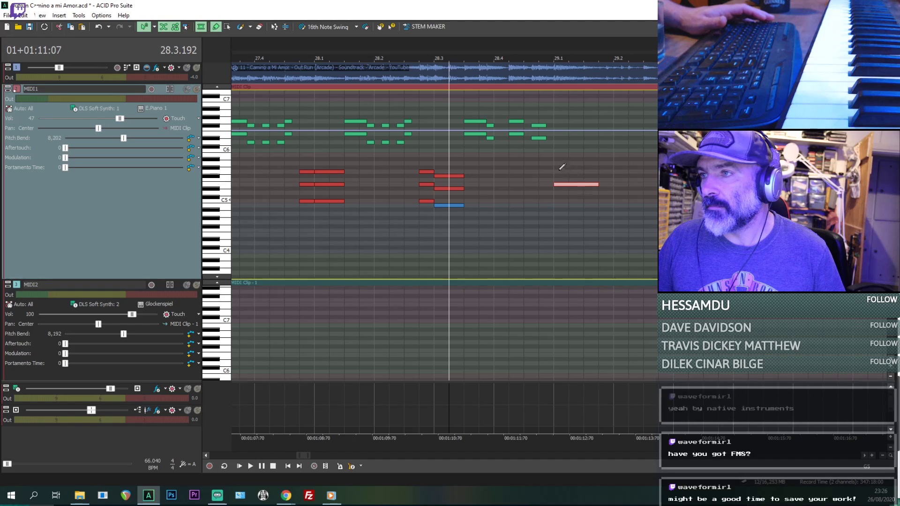
{"action": "left_click_drag", "start_coordinate": [590, 168], "coordinate": [592, 172]}
{"action": "key", "text": "space"}
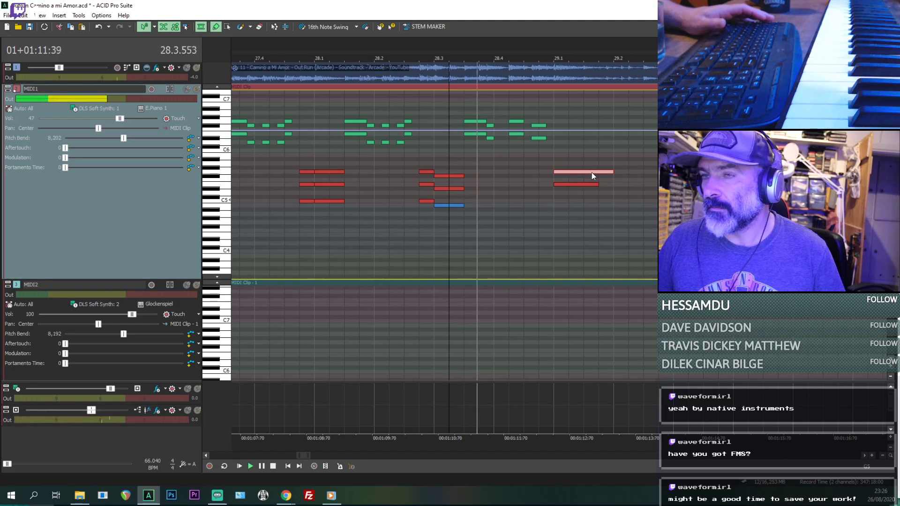
{"action": "left_click", "coordinate": [563, 185]}
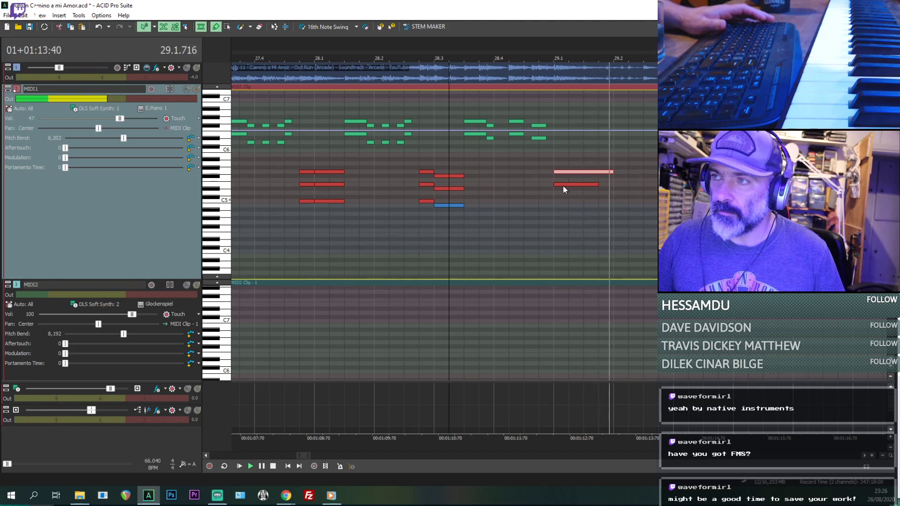
{"action": "key", "text": "space"}
- Shorten the G5 at 29.1.000 to match the E5, and add a one-beat B4 beneath them, checking by playback
{"action": "left_click_drag", "start_coordinate": [565, 172], "coordinate": [587, 174]}
{"action": "left_click", "coordinate": [563, 193]}
{"action": "key", "text": "space"}
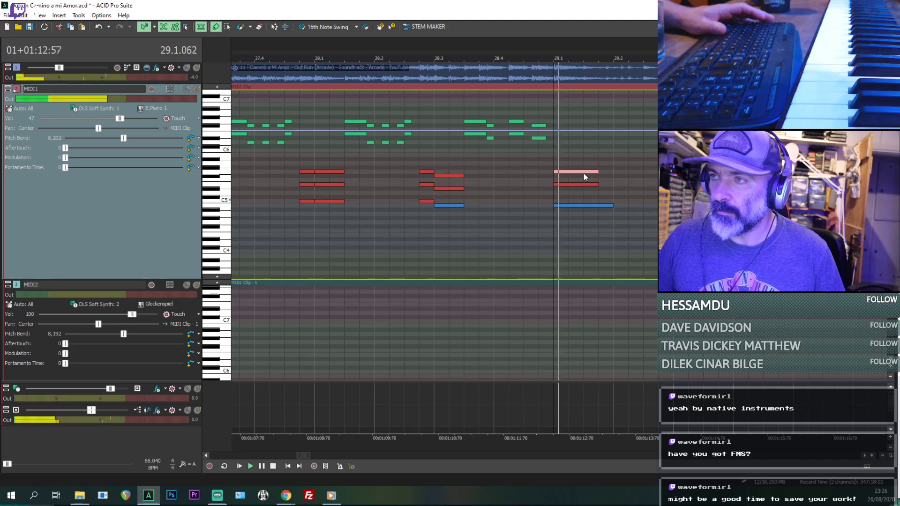
{"action": "left_click", "coordinate": [524, 230]}
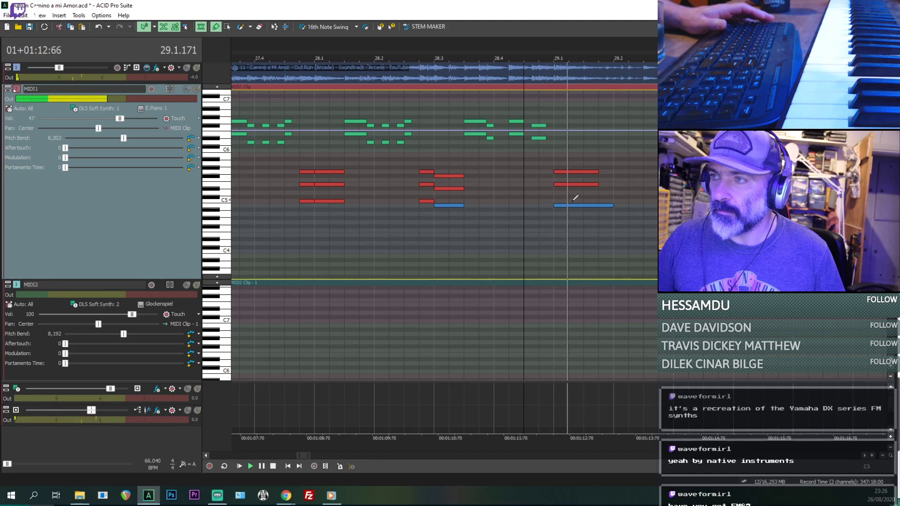
{"action": "key", "text": "space"}
- Audition the chord notes at 29.1.000 one by one and add a one-beat G4 below the B4
{"action": "left_click", "coordinate": [565, 206]}
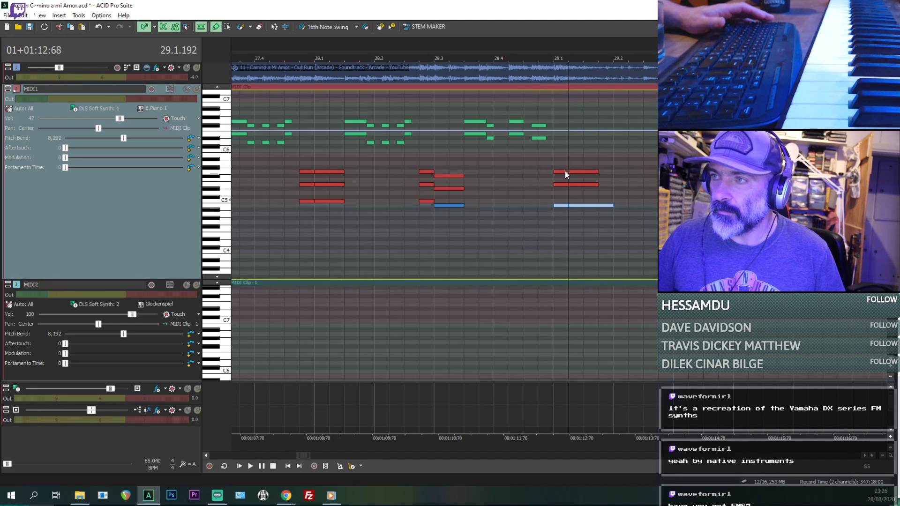
{"action": "left_click", "coordinate": [565, 172]}
{"action": "left_click", "coordinate": [568, 184]}
{"action": "left_click", "coordinate": [564, 206]}
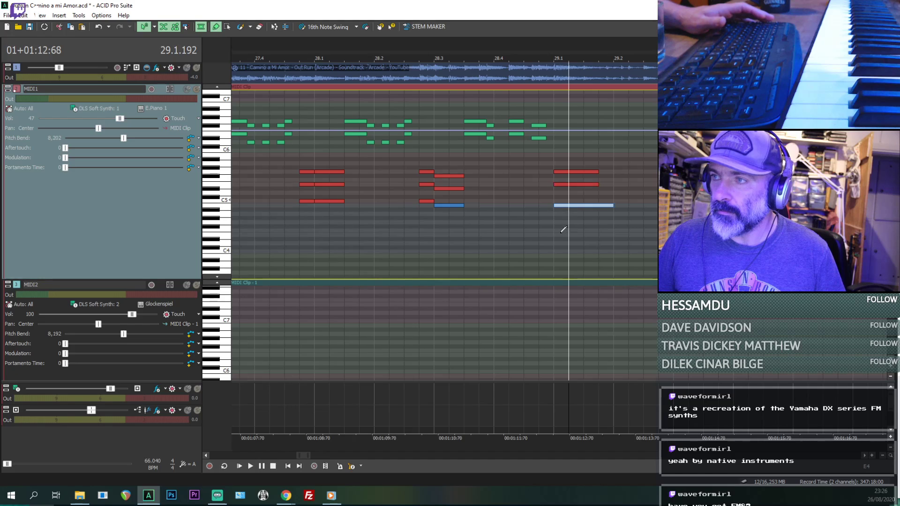
{"action": "key", "text": "space"}
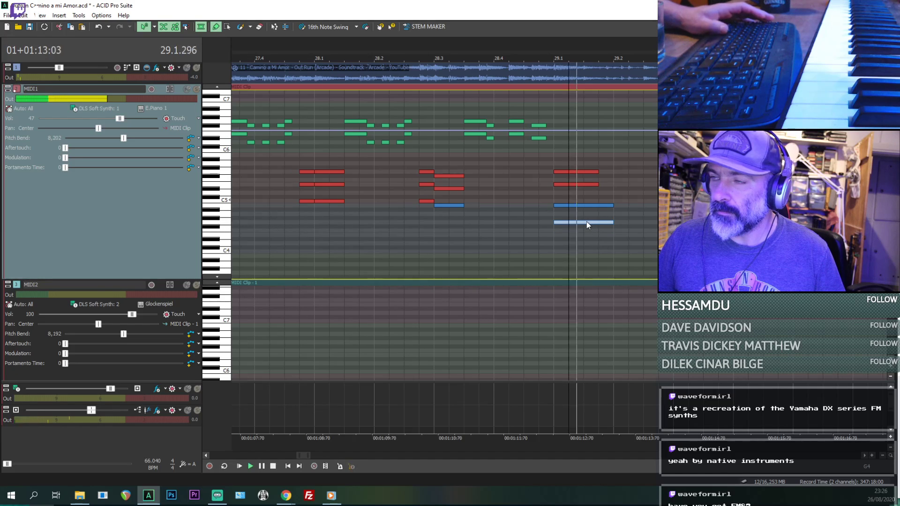
- Replay the end of bar 28 into the new chord and raise the source audio track's volume slightly
{"action": "left_click", "coordinate": [538, 242]}
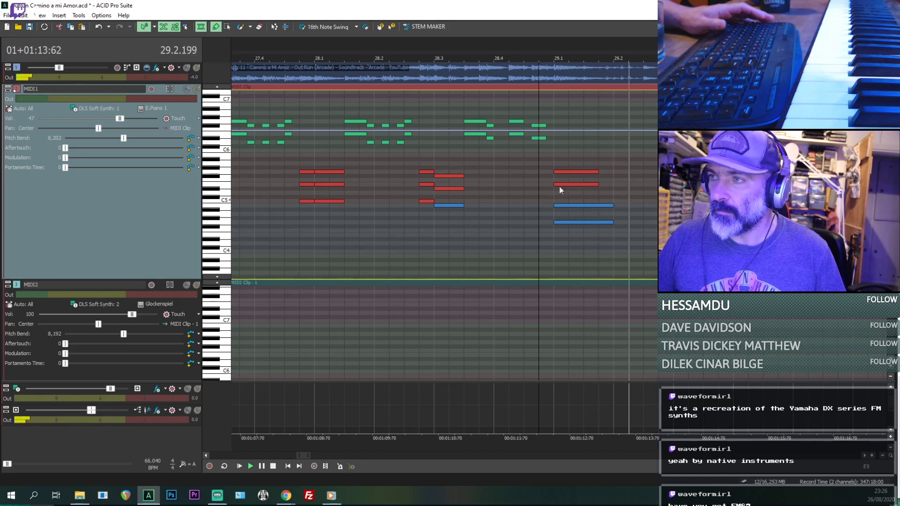
{"action": "left_click", "coordinate": [464, 215]}
{"action": "mouse_move", "coordinate": [58, 67]}
{"action": "left_mouse_down"}
{"action": "mouse_move", "coordinate": [49, 73]}
{"action": "mouse_move", "coordinate": [65, 70]}
{"action": "left_mouse_up"}
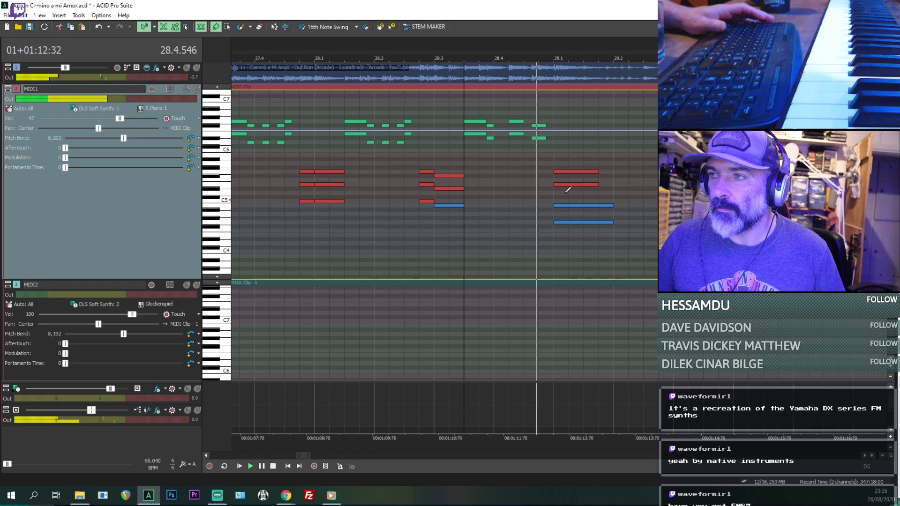
- Try a short extra note at 29.1.000 on A5, G#4 and G4, comparing it with the source audio, and remove it
{"action": "left_click", "coordinate": [560, 164]}
{"action": "left_click", "coordinate": [560, 172]}
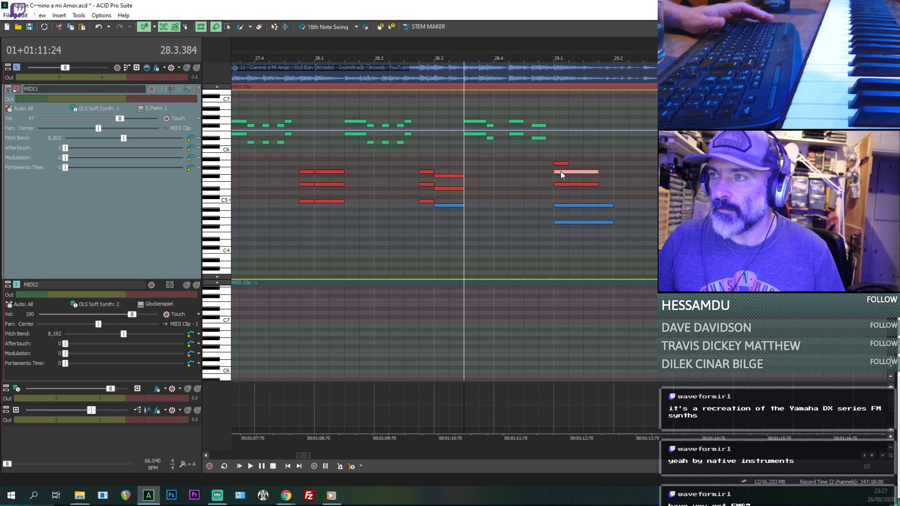
{"action": "left_click", "coordinate": [560, 174]}
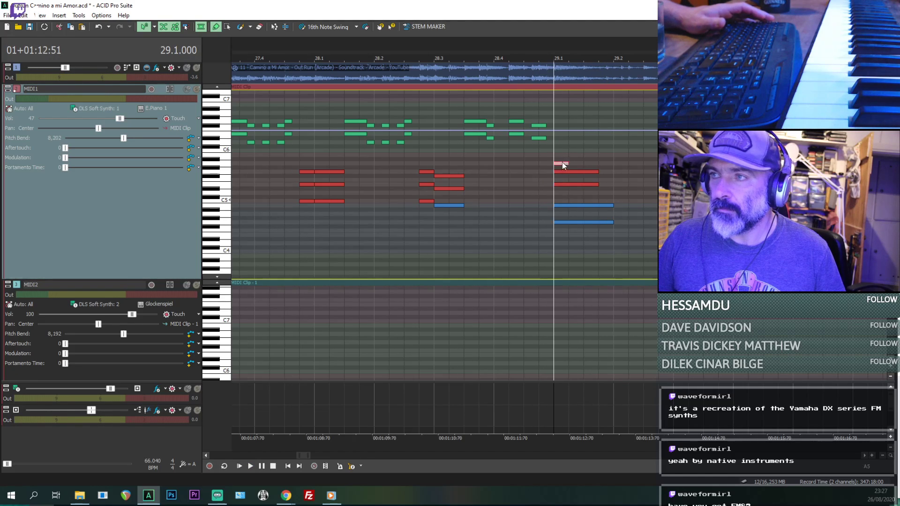
{"action": "left_click_drag", "start_coordinate": [566, 180], "coordinate": [566, 177]}
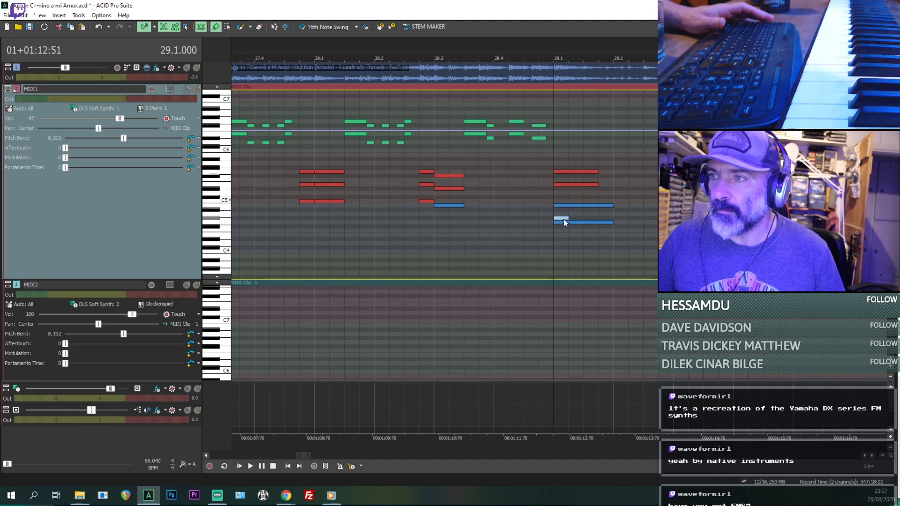
{"action": "left_click_drag", "start_coordinate": [564, 218], "coordinate": [565, 223]}
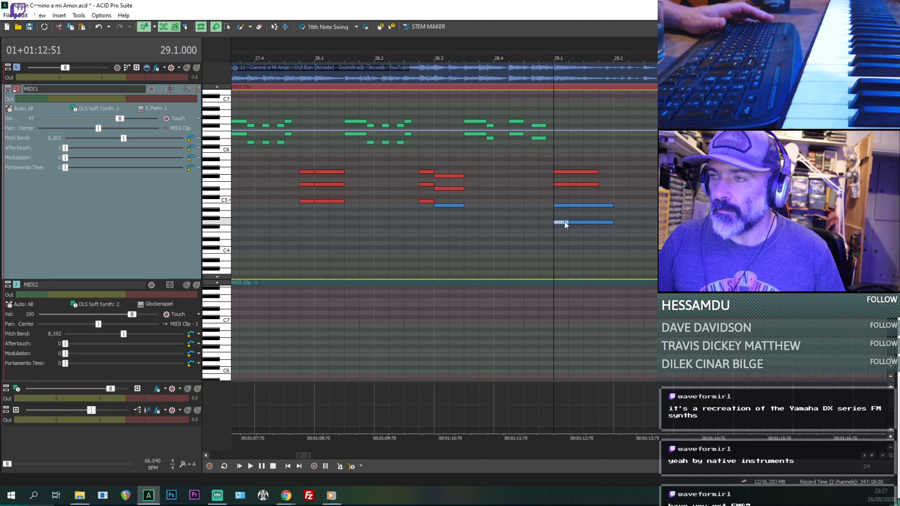
{"action": "key", "text": "space"}
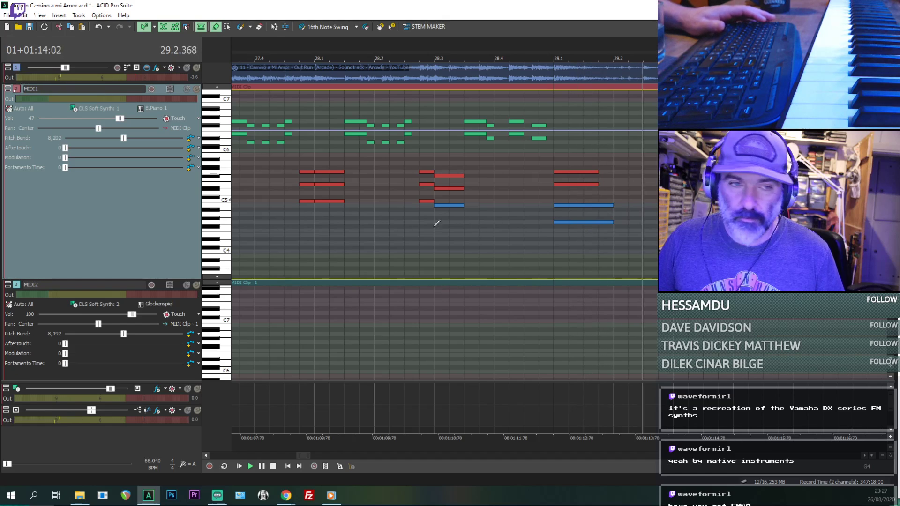
{"action": "key", "text": "space"}
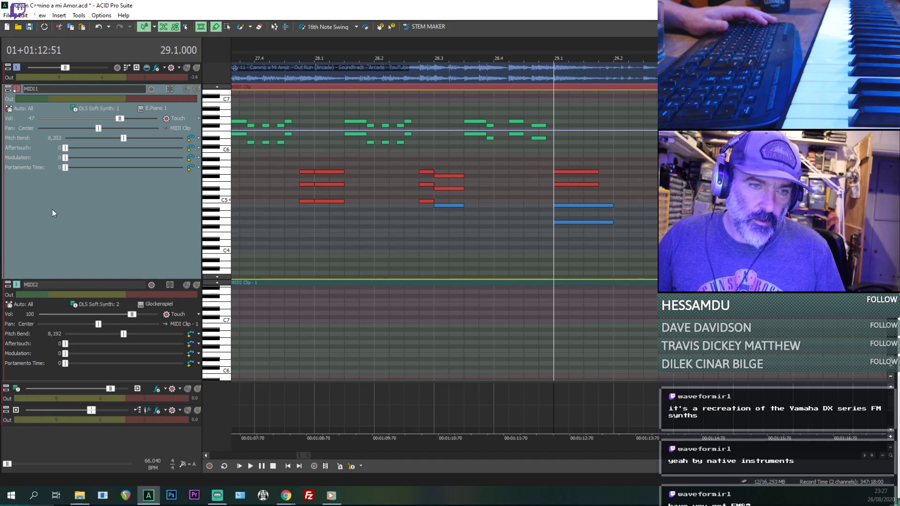
- Browse the available soft synths for the MIDI1 track's output and close the chooser without selecting one
{"action": "left_click", "coordinate": [97, 109]}
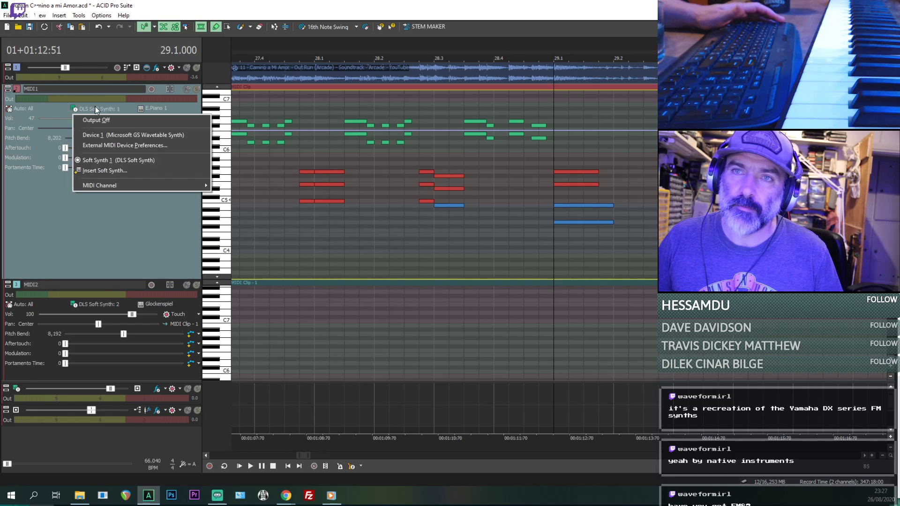
{"action": "left_click", "coordinate": [105, 171]}
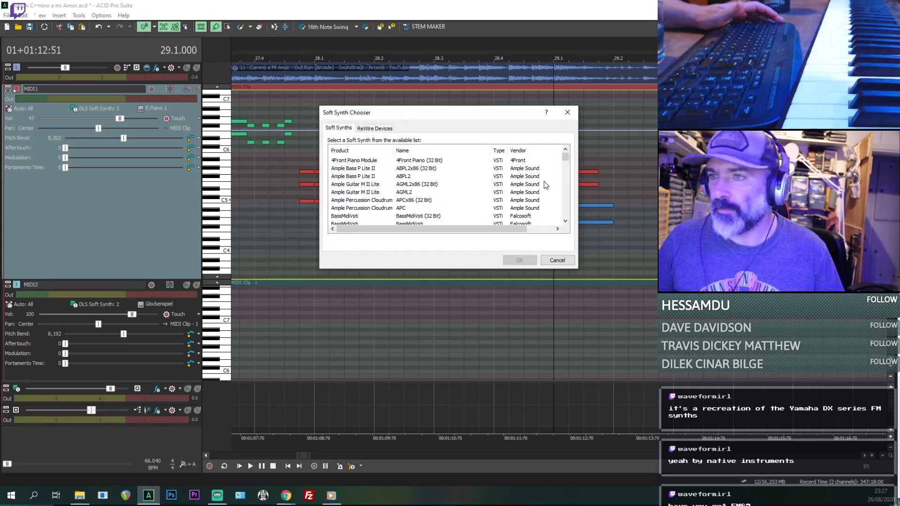
{"action": "left_click_drag", "start_coordinate": [569, 160], "coordinate": [577, 203]}
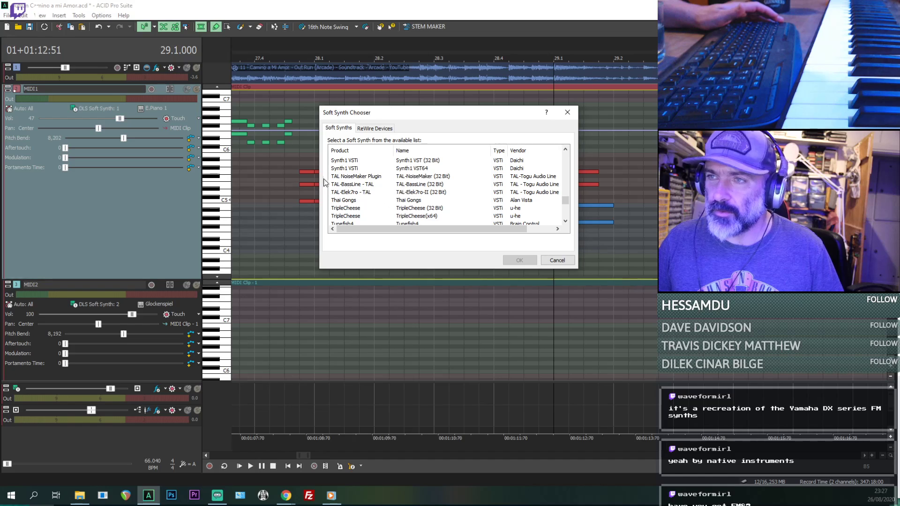
{"action": "left_click_drag", "start_coordinate": [567, 203], "coordinate": [565, 118]}
{"action": "left_click", "coordinate": [567, 113]}
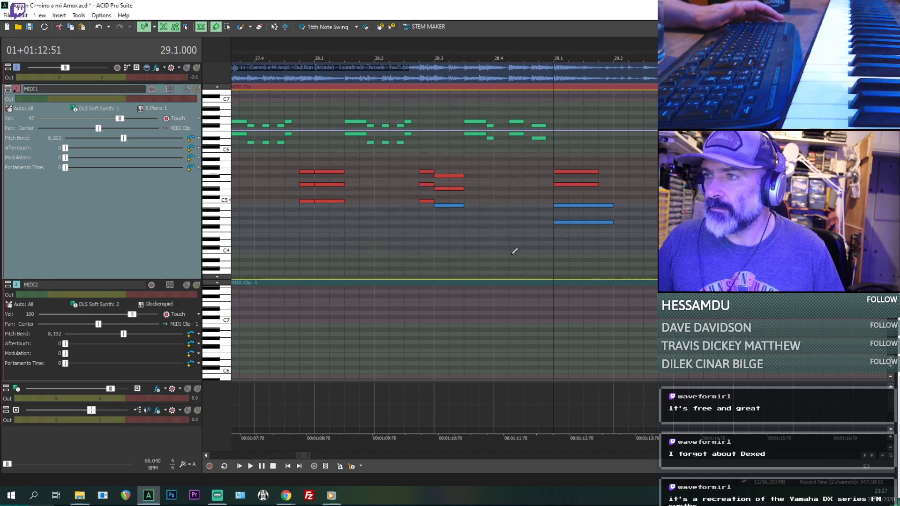
- Play back the second half of bar 28 into the new chord at 29.1.000
{"action": "left_click", "coordinate": [523, 232]}
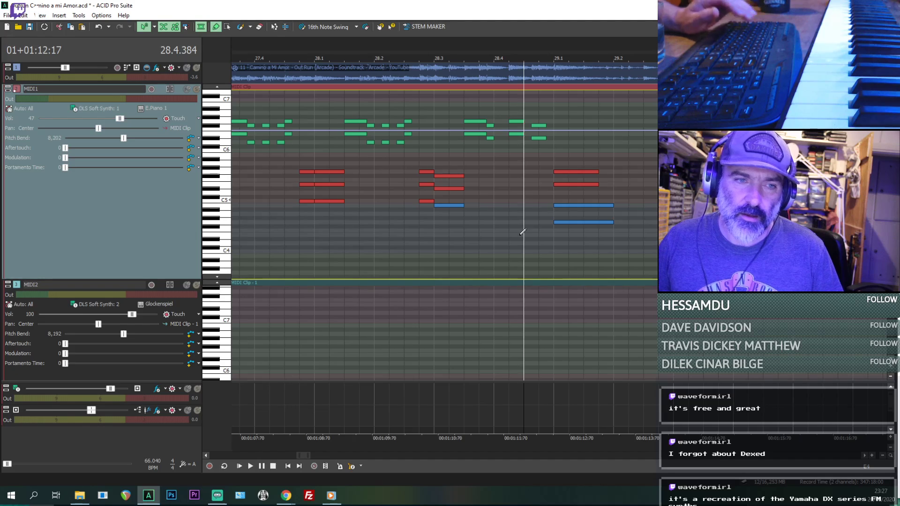
{"action": "left_click", "coordinate": [477, 242]}
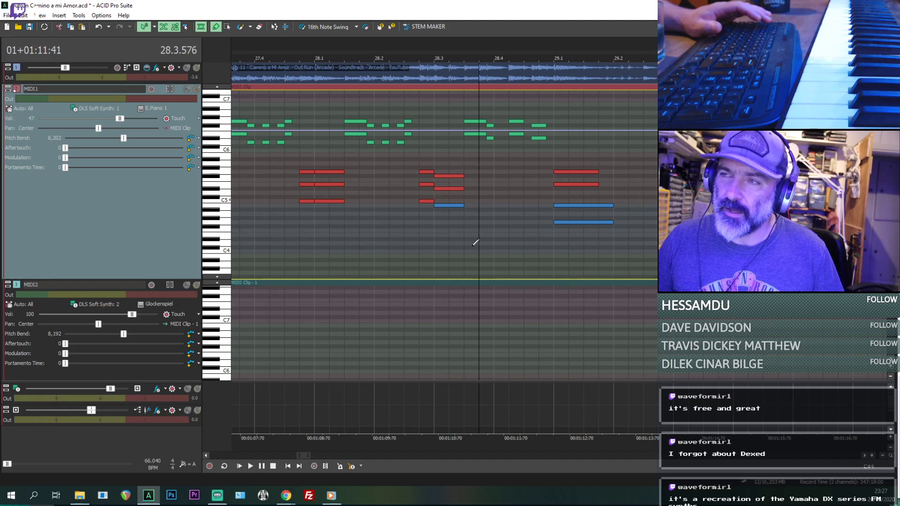
{"action": "key", "text": "space"}
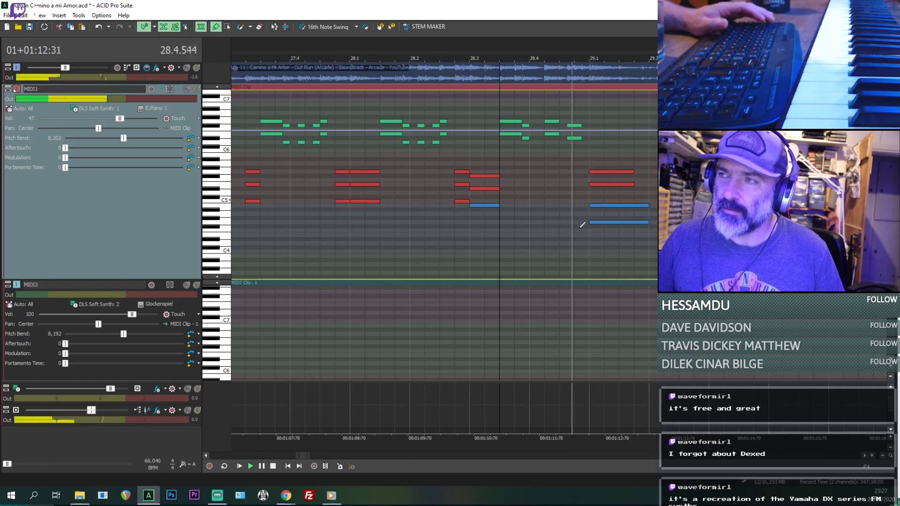
- Audition the notes of the chord at 29.1.000 and try a short extra note on B5 above it, removing it again
{"action": "key", "text": "space"}
{"action": "left_click", "coordinate": [605, 205]}
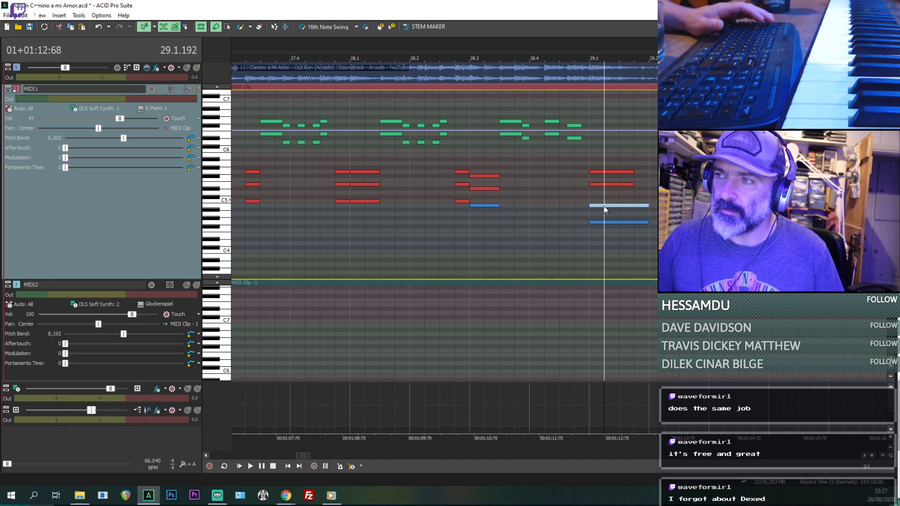
{"action": "left_click", "coordinate": [604, 223]}
{"action": "left_click", "coordinate": [605, 205]}
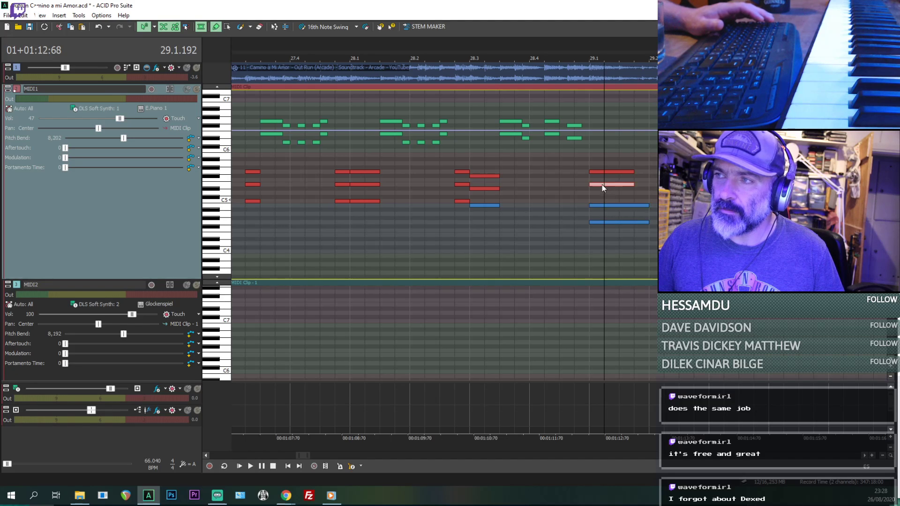
{"action": "left_click", "coordinate": [599, 172]}
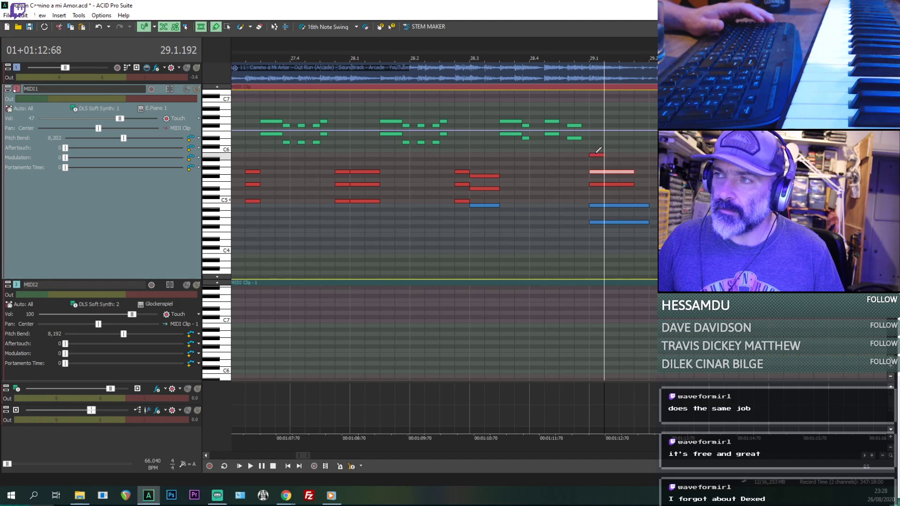
{"action": "left_click", "coordinate": [595, 155]}
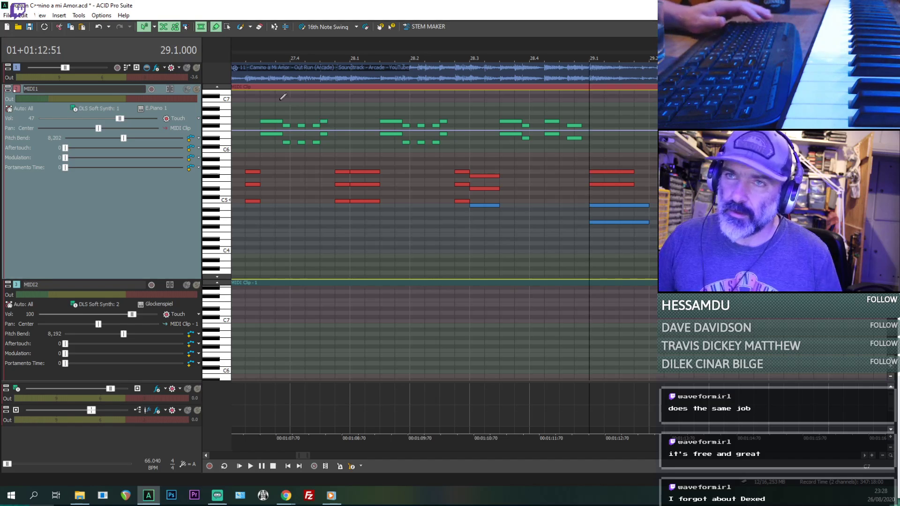
- Mute the MIDI1 track and compare the source audio at 29.1.000 with the chord's E5 and B4 notes
{"action": "left_click", "coordinate": [189, 90]}
{"action": "key", "text": "space"}
{"action": "key", "text": "space"}
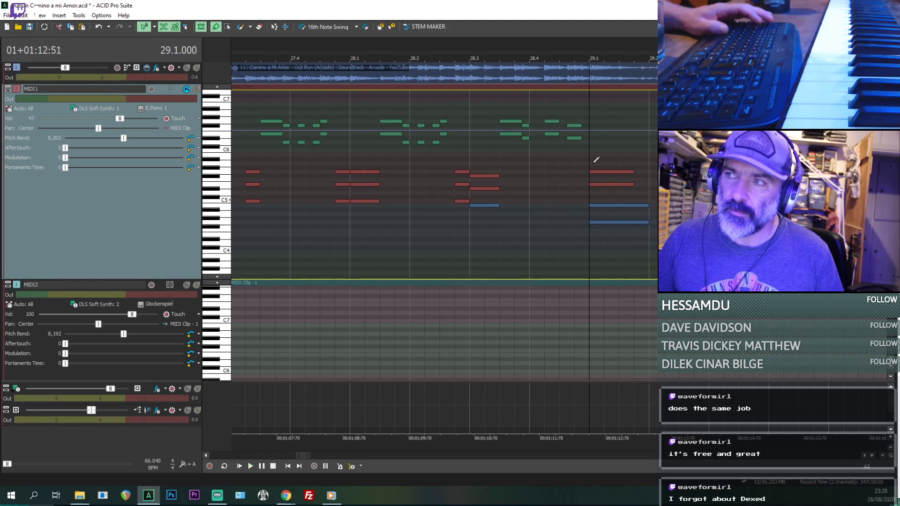
{"action": "key", "text": "space"}
{"action": "key", "text": "space"}
{"action": "left_click", "coordinate": [593, 185]}
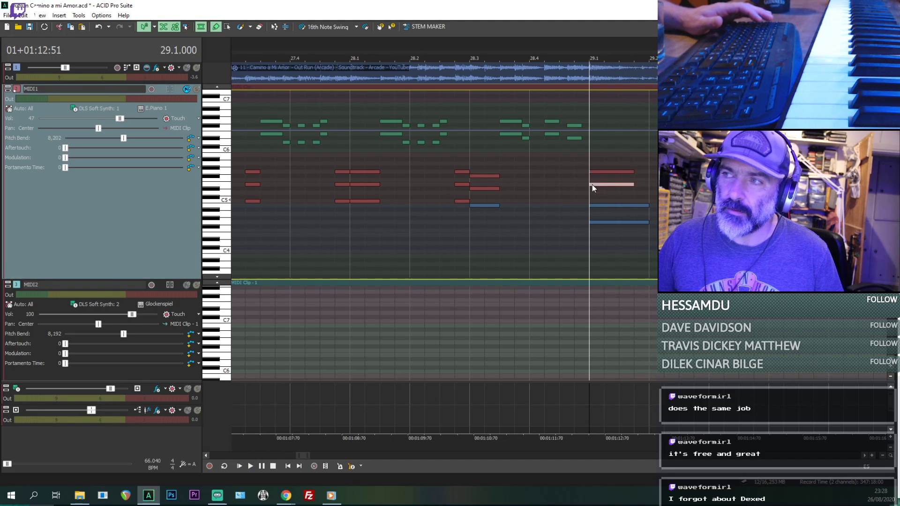
{"action": "key", "text": "space"}
{"action": "key", "text": "space"}
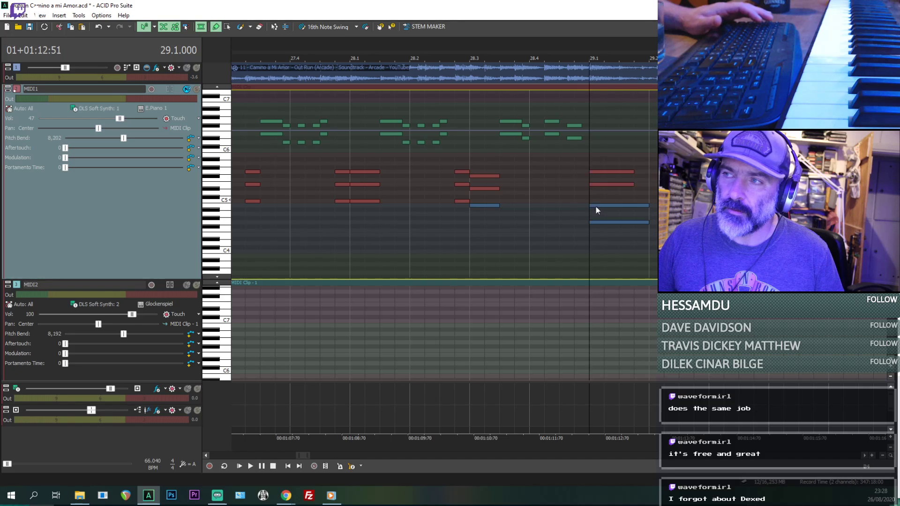
{"action": "mouse_move", "coordinate": [597, 208]}
{"action": "left_mouse_down"}
{"action": "mouse_move", "coordinate": [597, 190]}
{"action": "mouse_move", "coordinate": [597, 207]}
{"action": "left_mouse_up"}
{"action": "key", "text": "space"}
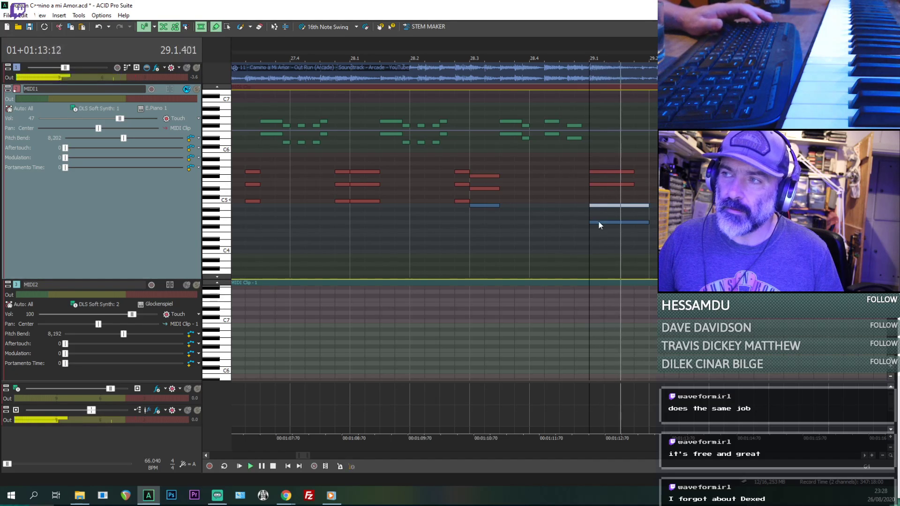
- Move the lowest note of the bar 29 chord from G4 up to F#5 as a trial, and delete it
{"action": "left_click", "coordinate": [599, 222]}
{"action": "left_click_drag", "start_coordinate": [599, 222], "coordinate": [598, 174]}
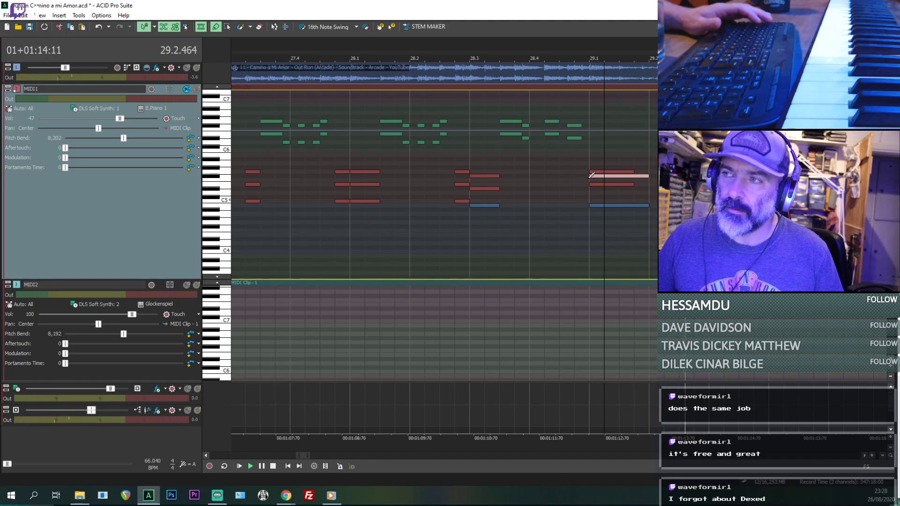
{"action": "key", "text": "space"}
{"action": "left_click", "coordinate": [589, 179]}
{"action": "key", "text": "space"}
{"action": "left_click", "coordinate": [604, 177]}
{"action": "key", "text": "Delete"}
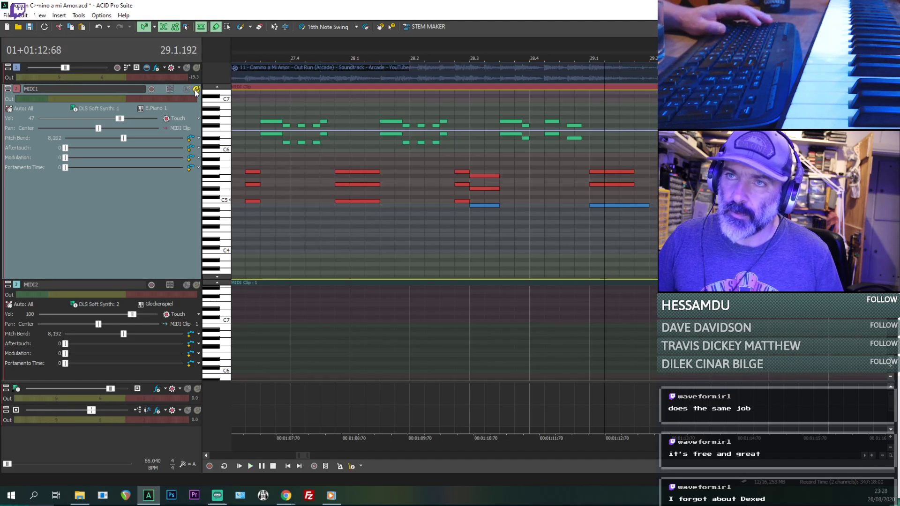
- Compare the reduced chord with the recording by soloing MIDI1 and the source audio in turn, leaving both tracks audible
{"action": "left_click", "coordinate": [197, 89]}
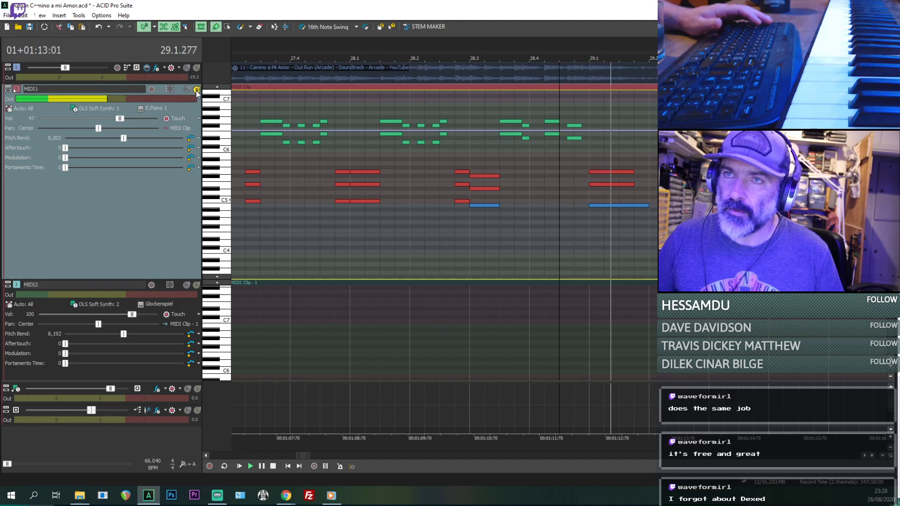
{"action": "left_click", "coordinate": [197, 68]}
{"action": "left_click", "coordinate": [197, 67]}
{"action": "left_click", "coordinate": [196, 68]}
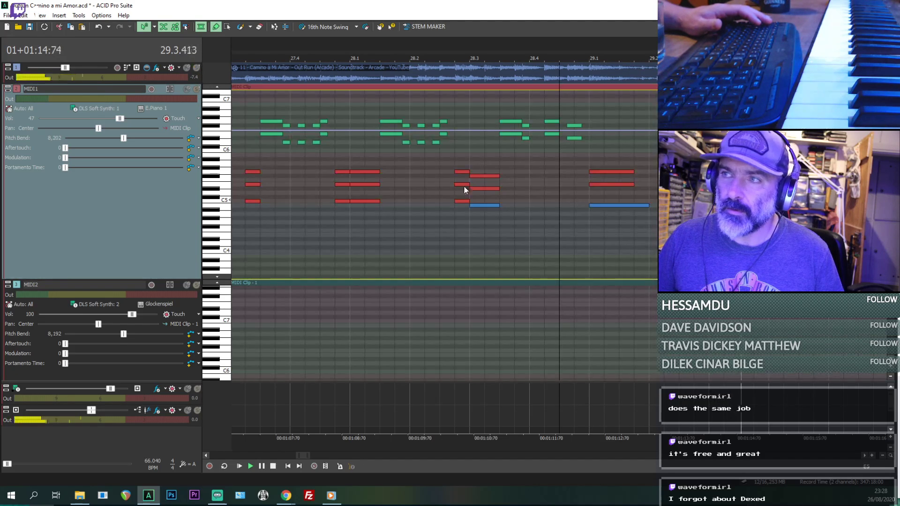
{"action": "key", "text": "space"}
{"action": "key", "text": "space"}
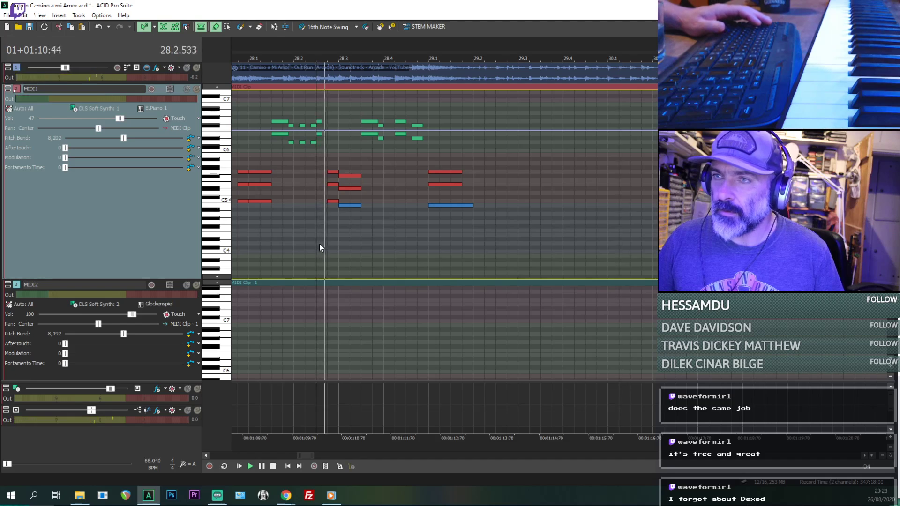
- Add a rising run of short notes on B4, E5 and F#5 starting at 29.3.192 and play it back
{"action": "scroll", "coordinate": [408, 231], "scroll_direction": "up", "scroll_amount": 1}
{"action": "scroll", "coordinate": [563, 219], "scroll_direction": "down", "scroll_amount": 2}
{"action": "scroll", "coordinate": [656, 187], "scroll_direction": "up", "scroll_amount": 2}
{"action": "scroll", "coordinate": [689, 175], "scroll_direction": "up", "scroll_amount": 1}
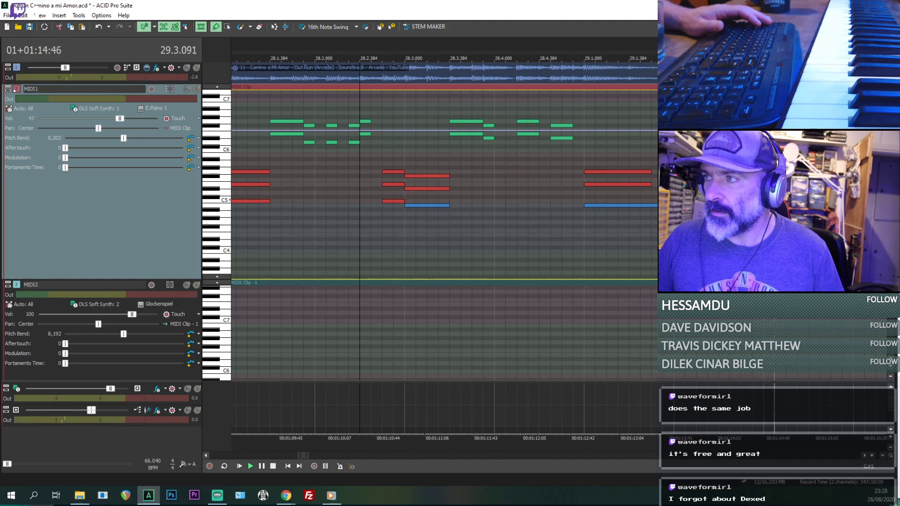
{"action": "scroll", "coordinate": [633, 187], "scroll_direction": "down", "scroll_amount": 1}
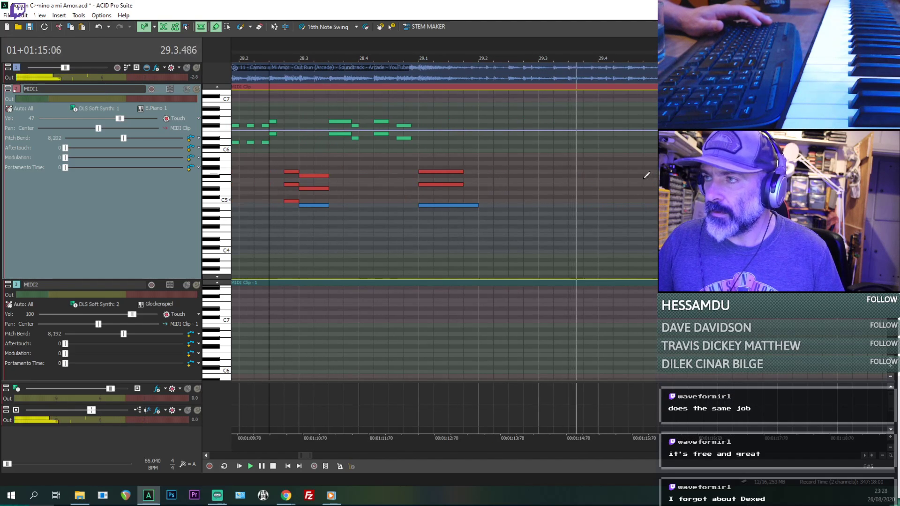
{"action": "left_click", "coordinate": [539, 205]}
{"action": "key", "text": "space"}
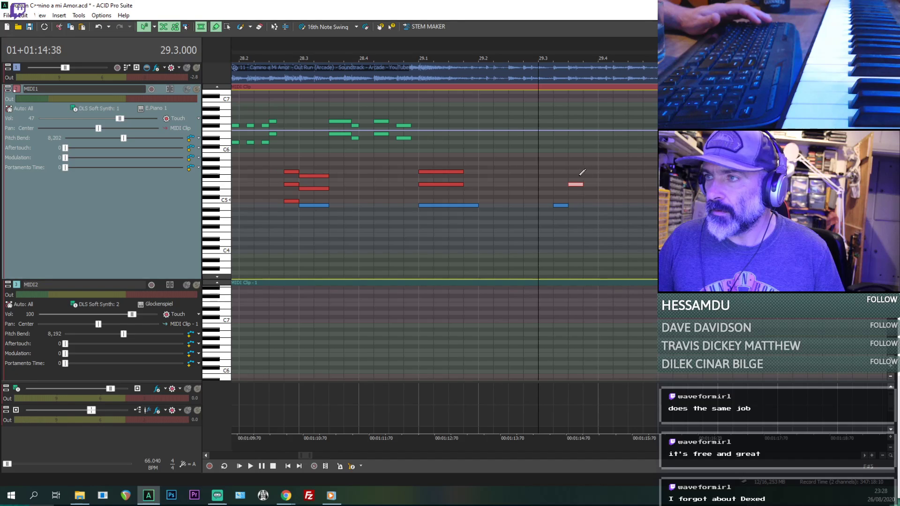
{"action": "left_click", "coordinate": [594, 176]}
{"action": "key", "text": "space"}
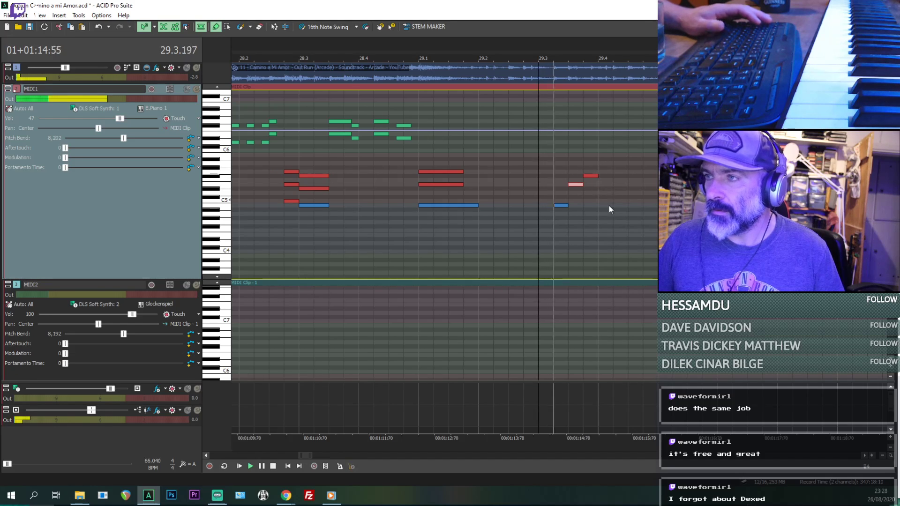
{"action": "key", "text": "space"}
- Replay the passage from 29.3.000 repeatedly to check the new run against the source audio
{"action": "scroll", "coordinate": [619, 197], "scroll_direction": "up", "scroll_amount": 1}
{"action": "key", "text": "space"}
{"action": "key", "text": "space"}
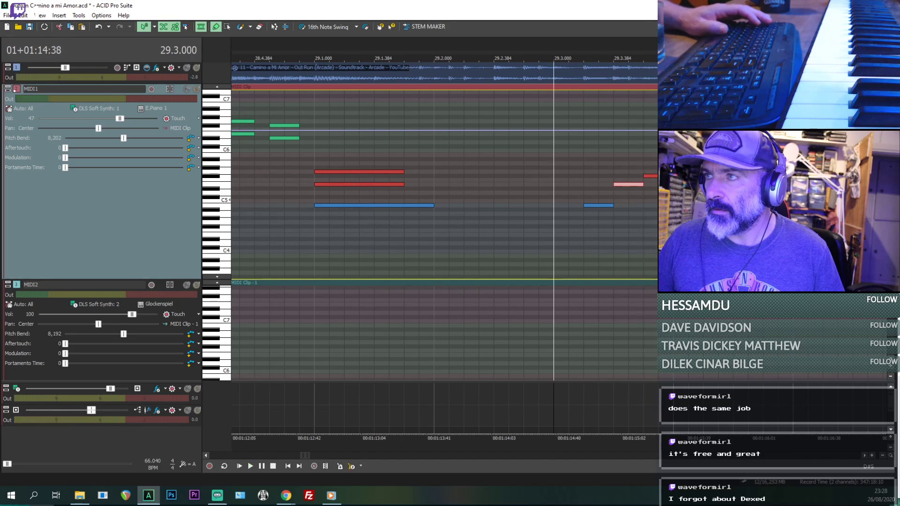
{"action": "key", "text": "space"}
{"action": "key", "text": "space"}
{"action": "key", "text": "space"}
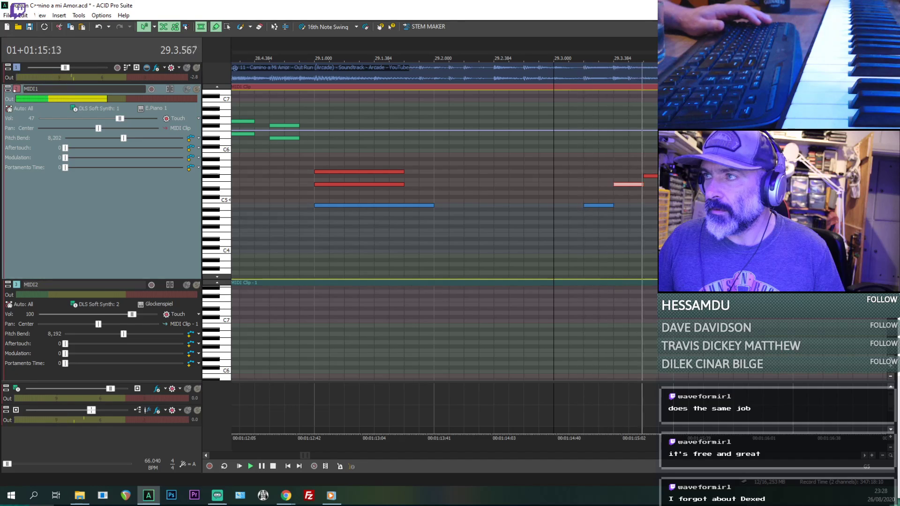
{"action": "key", "text": "space"}
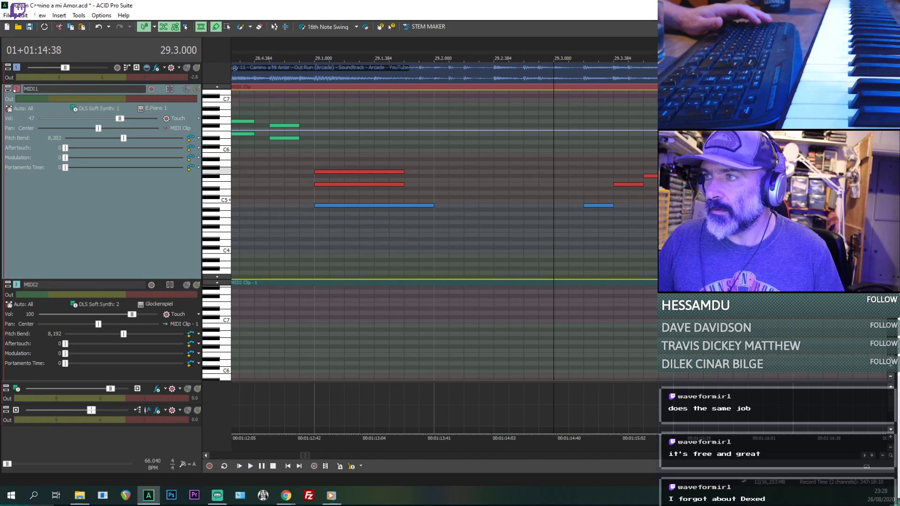
{"action": "key", "text": "space"}
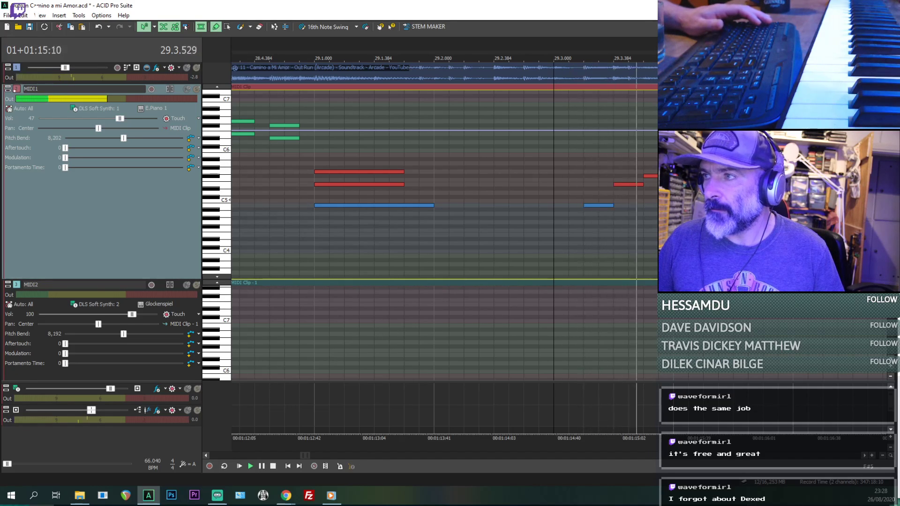
{"action": "key", "text": "space"}
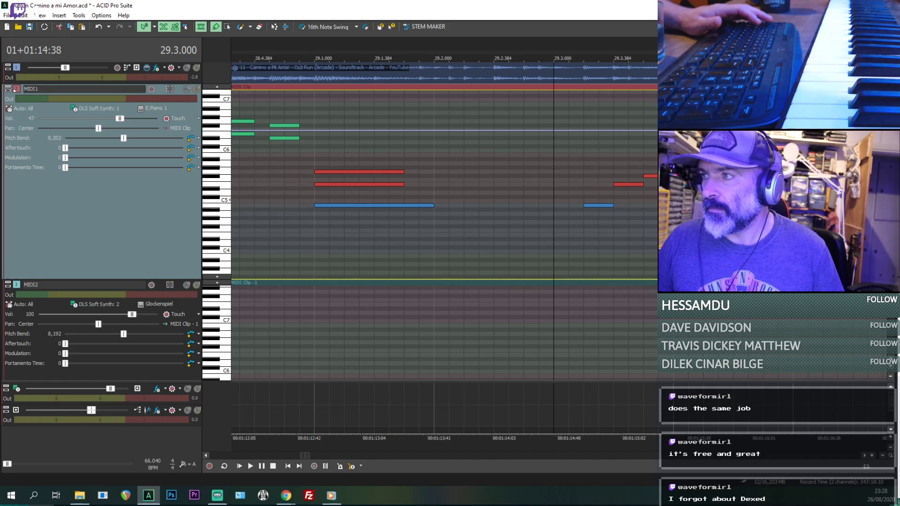
{"action": "key", "text": "space"}
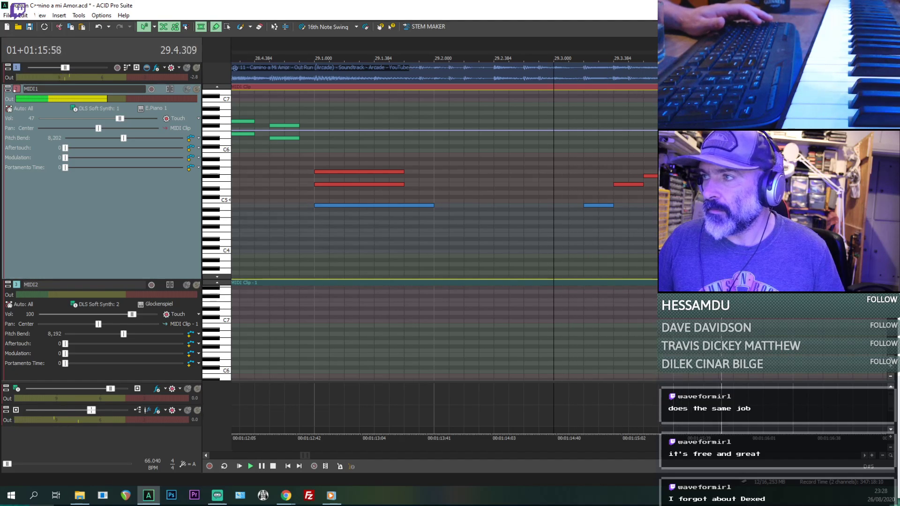
- Continue the run with short notes on G5, F#5 and E5 starting at 29.4.000
{"action": "scroll", "coordinate": [638, 198], "scroll_direction": "down", "scroll_amount": 1}
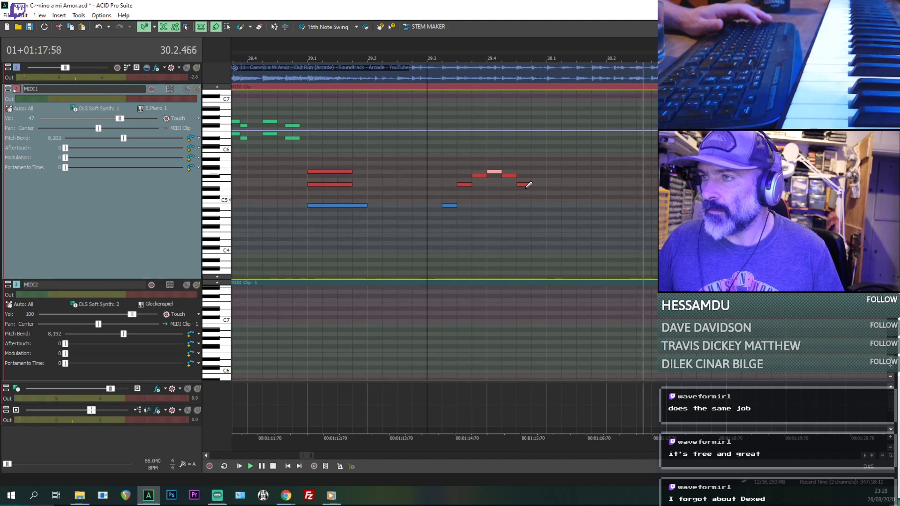
{"action": "scroll", "coordinate": [536, 187], "scroll_direction": "down", "scroll_amount": 1}
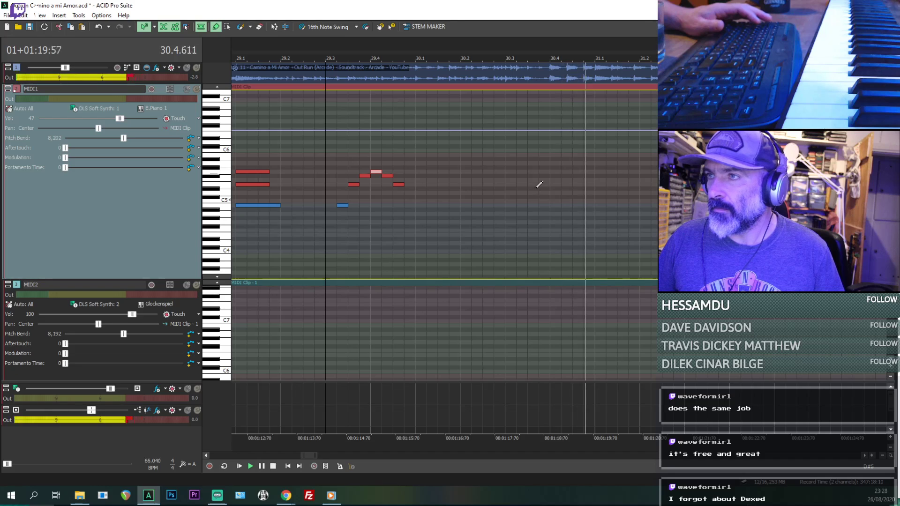
{"action": "key", "text": "space"}
- Place three short repeated A5 notes from 30.4.000, lining them up with the hits in the source audio
{"action": "left_click_drag", "start_coordinate": [557, 168], "coordinate": [563, 188]}
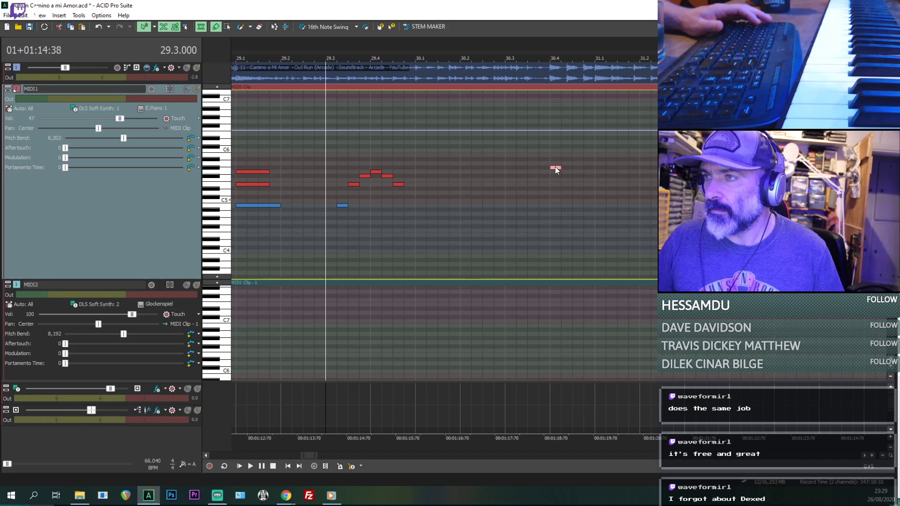
{"action": "key", "text": "space"}
{"action": "scroll", "coordinate": [552, 178], "scroll_direction": "up", "scroll_amount": 1}
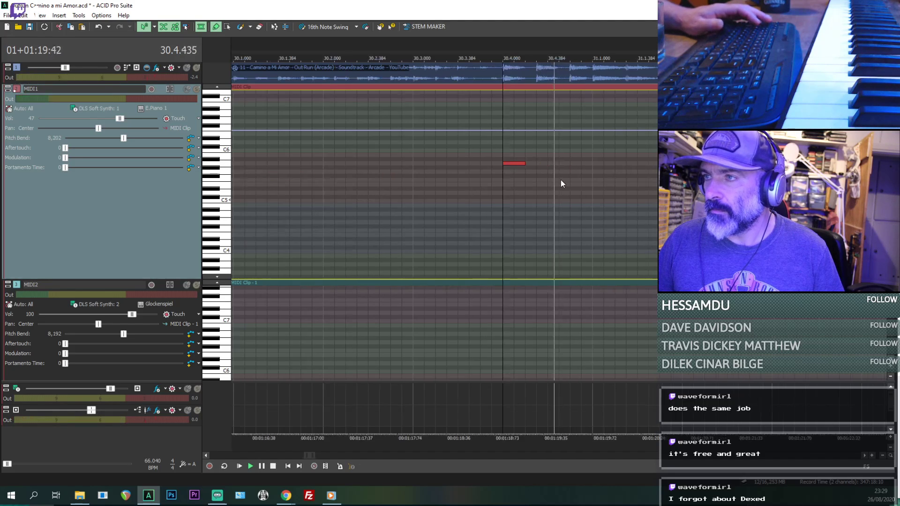
{"action": "key", "text": "space"}
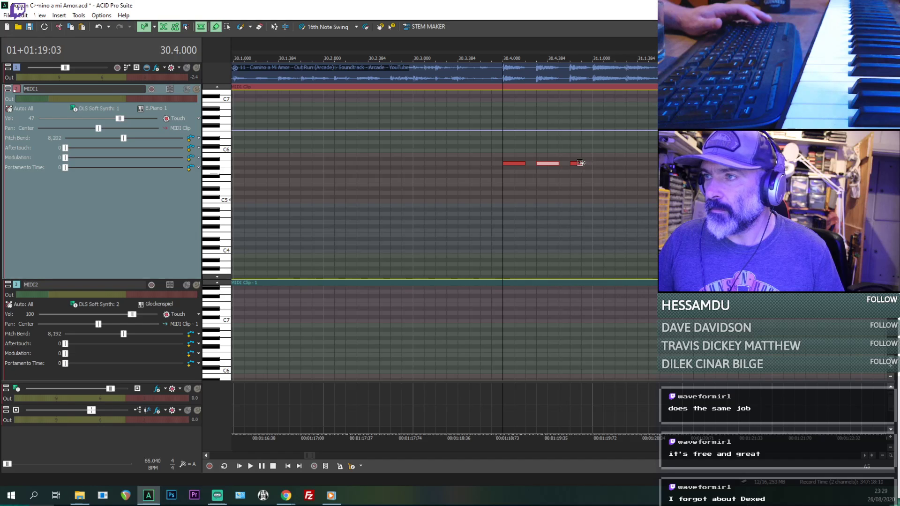
{"action": "left_click", "coordinate": [581, 163]}
- Add D5 and F#5 under each of the three A5 notes to form repeated chords, and play them back
{"action": "left_click_drag", "start_coordinate": [515, 180], "coordinate": [518, 184]}
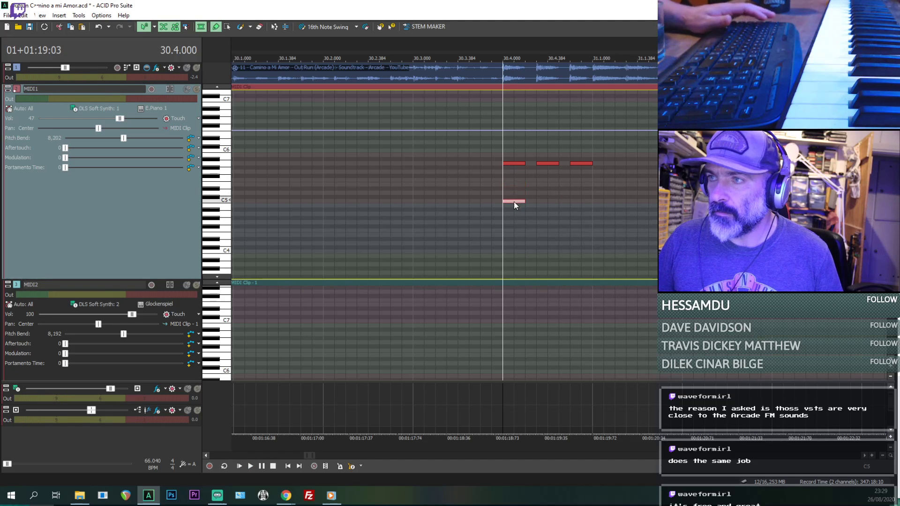
{"action": "left_click_drag", "start_coordinate": [511, 197], "coordinate": [591, 193]}
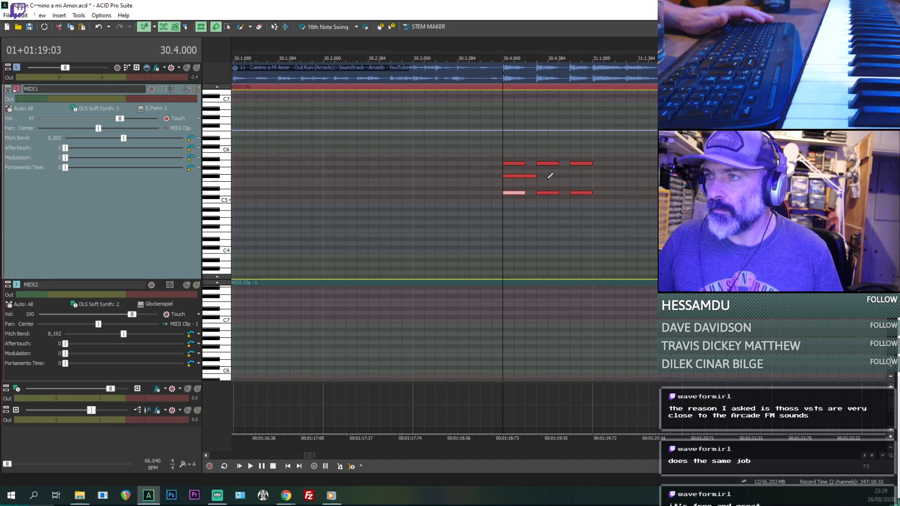
{"action": "left_click_drag", "start_coordinate": [532, 177], "coordinate": [591, 176]}
{"action": "left_click", "coordinate": [498, 206]}
{"action": "key", "text": "space"}
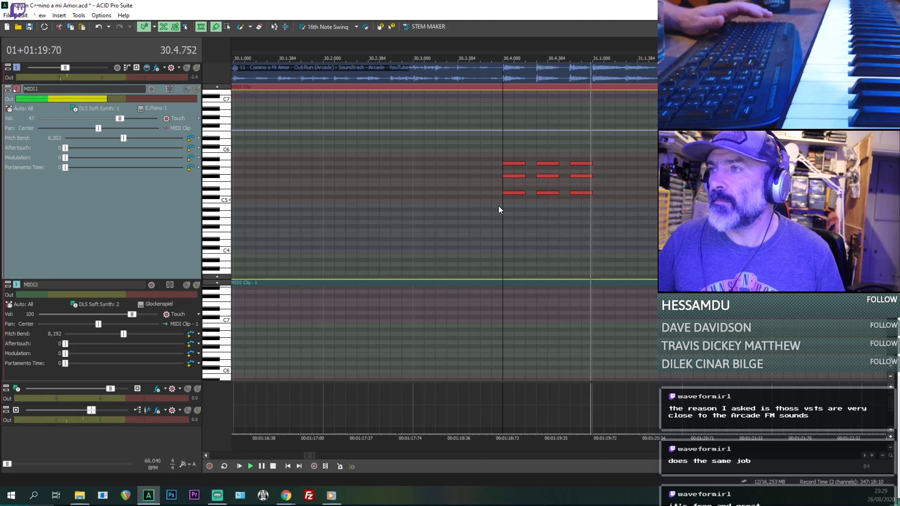
{"action": "key", "text": "space"}
- Play back from 29.1.000 through the run and the repeated chords, and place the cursor at the start of bar 30
{"action": "scroll", "coordinate": [499, 206], "scroll_direction": "down", "scroll_amount": 5}
{"action": "key", "text": "space"}
{"action": "left_click", "coordinate": [505, 229]}
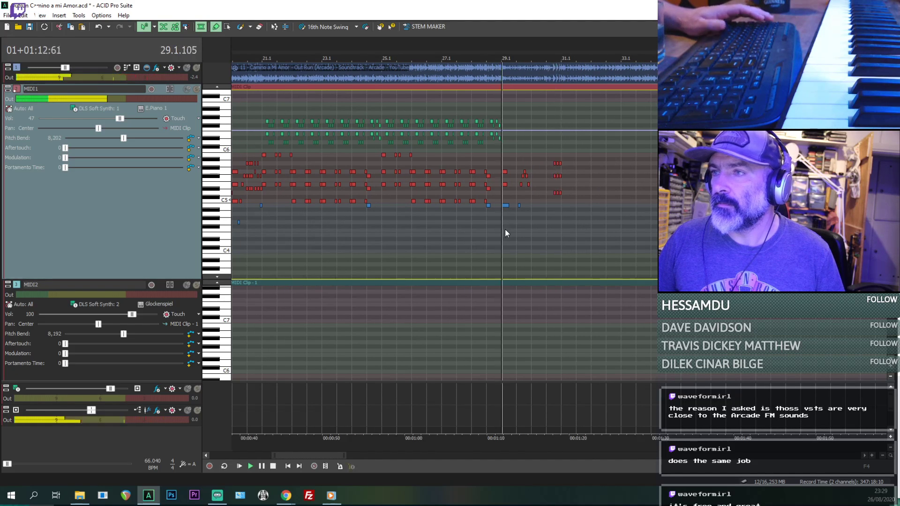
{"action": "scroll", "coordinate": [505, 229], "scroll_direction": "up", "scroll_amount": 2}
{"action": "scroll", "coordinate": [609, 207], "scroll_direction": "up", "scroll_amount": 2}
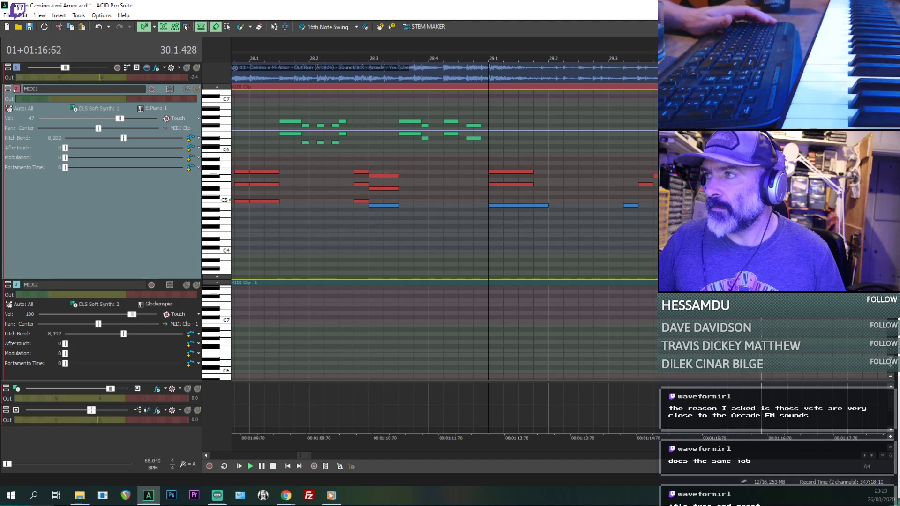
{"action": "scroll", "coordinate": [666, 212], "scroll_direction": "down", "scroll_amount": 2}
{"action": "key", "text": "space"}
{"action": "key", "text": "space"}
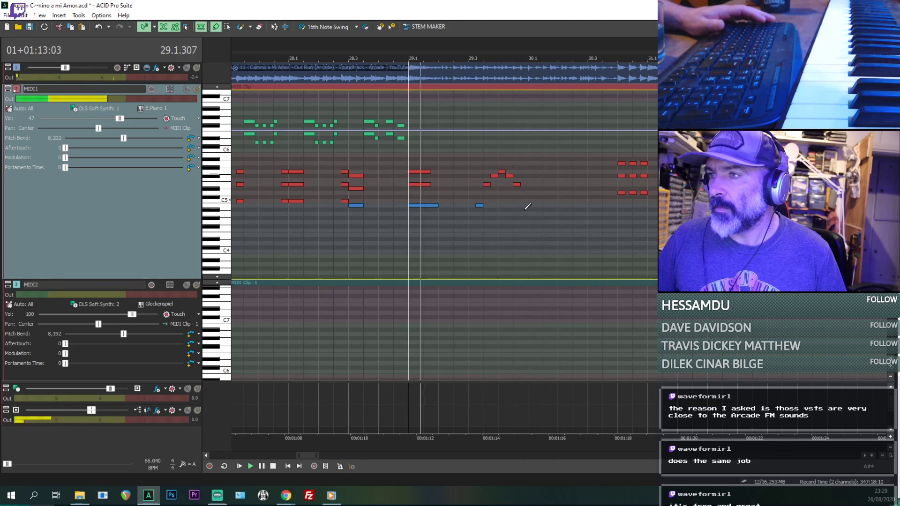
{"action": "left_click", "coordinate": [525, 210]}
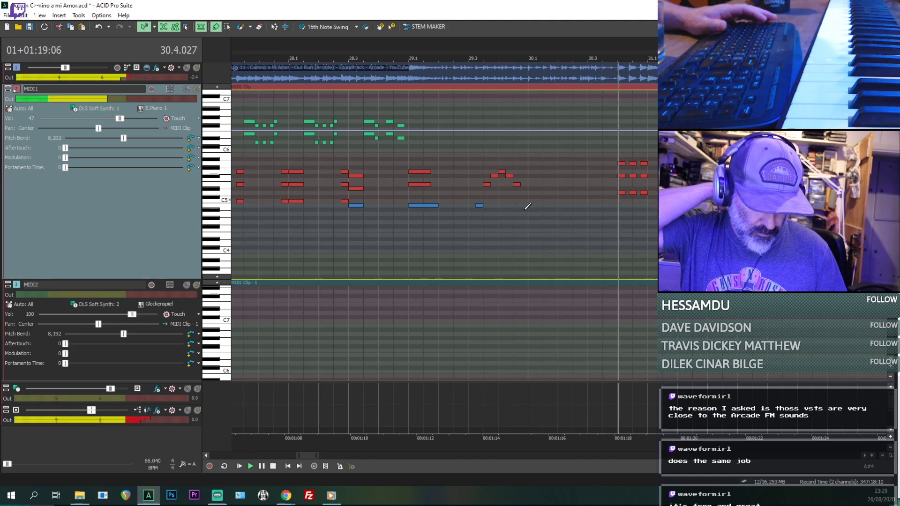
- Stop playback, switch to Chrome and search Google for "fm8 VST" in a new tab
{"action": "key", "text": "space"}
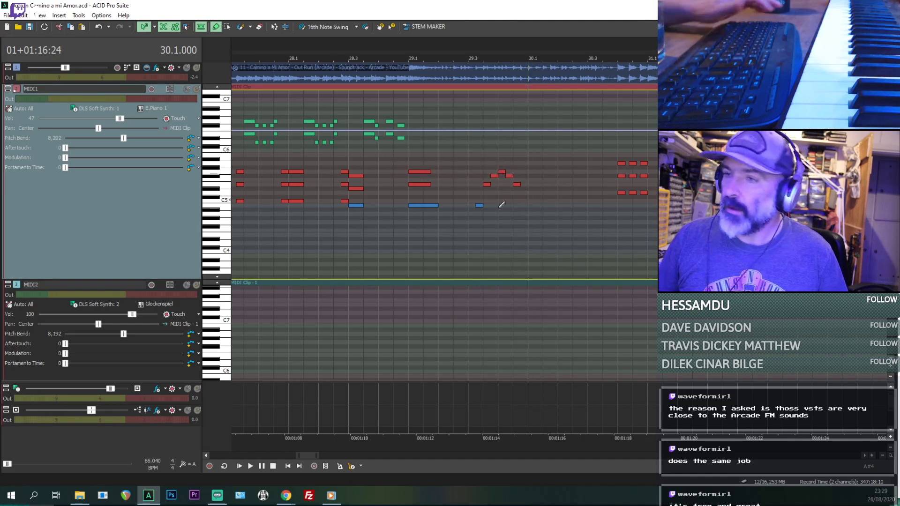
{"action": "right_click", "coordinate": [286, 495]}
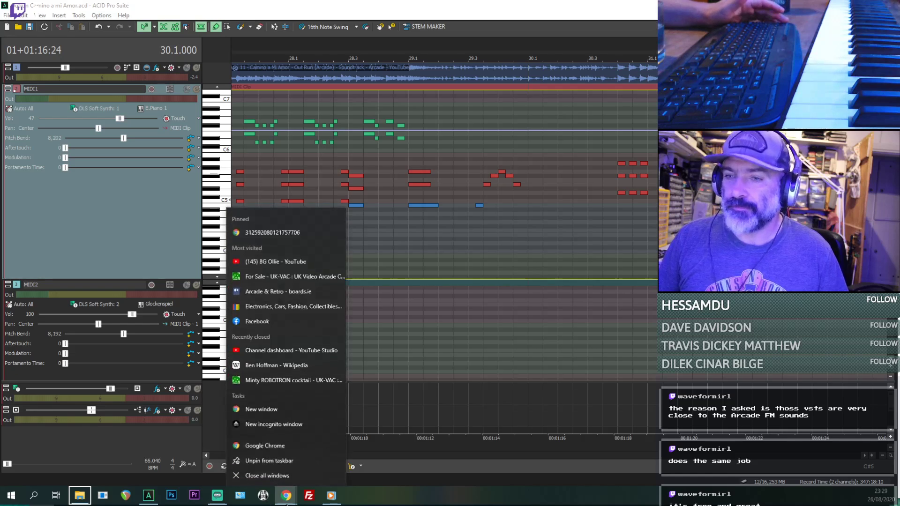
{"action": "left_click", "coordinate": [412, 482]}
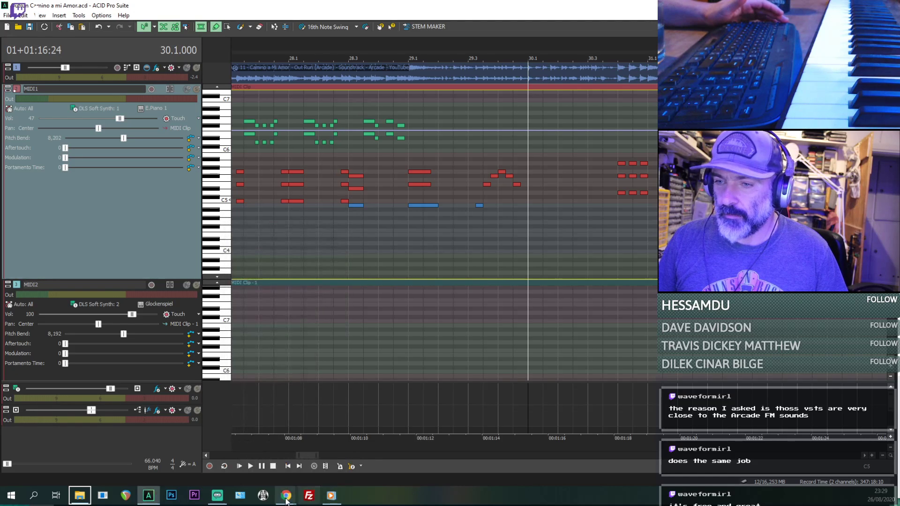
{"action": "mouse_move", "coordinate": [286, 496]}
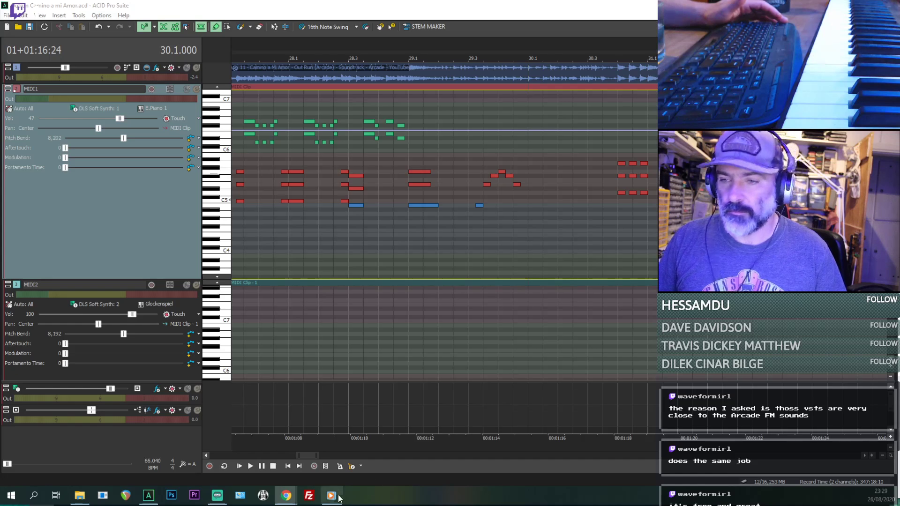
{"action": "left_click", "coordinate": [331, 455]}
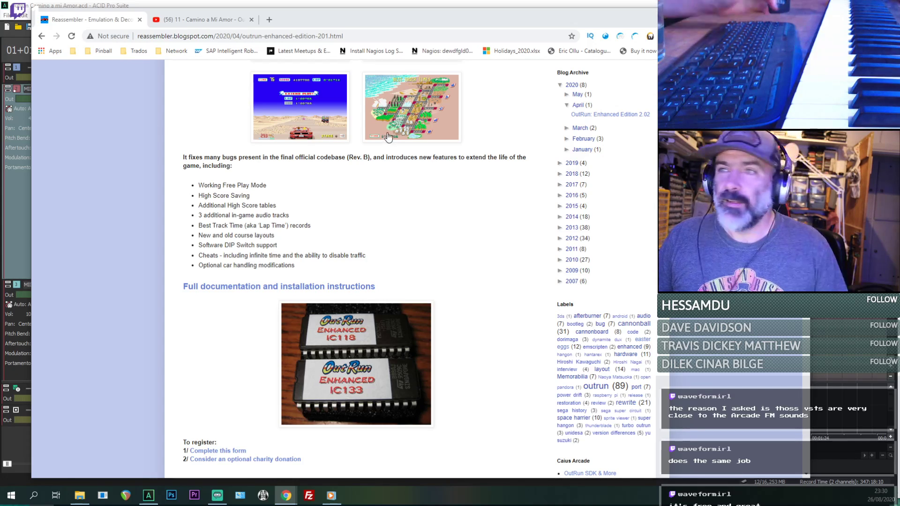
{"action": "left_click", "coordinate": [270, 19]}
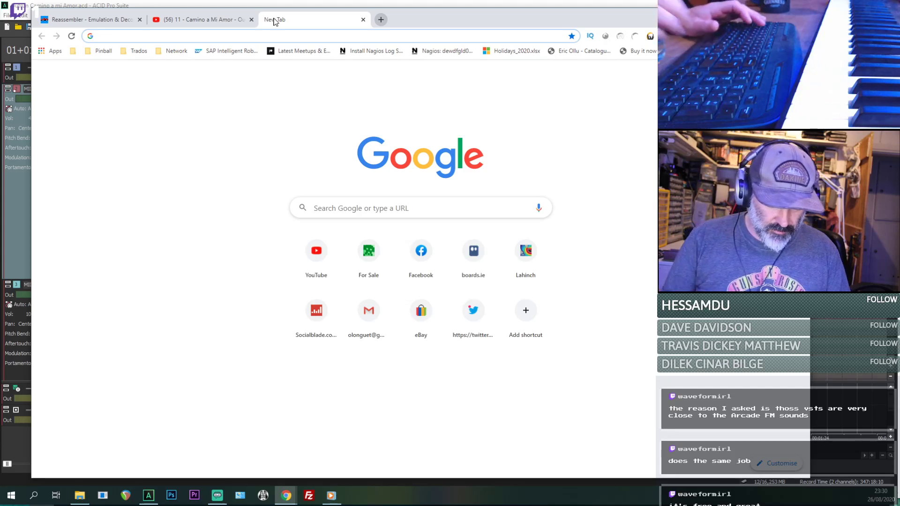
{"action": "type", "text": "fm8 VST"}
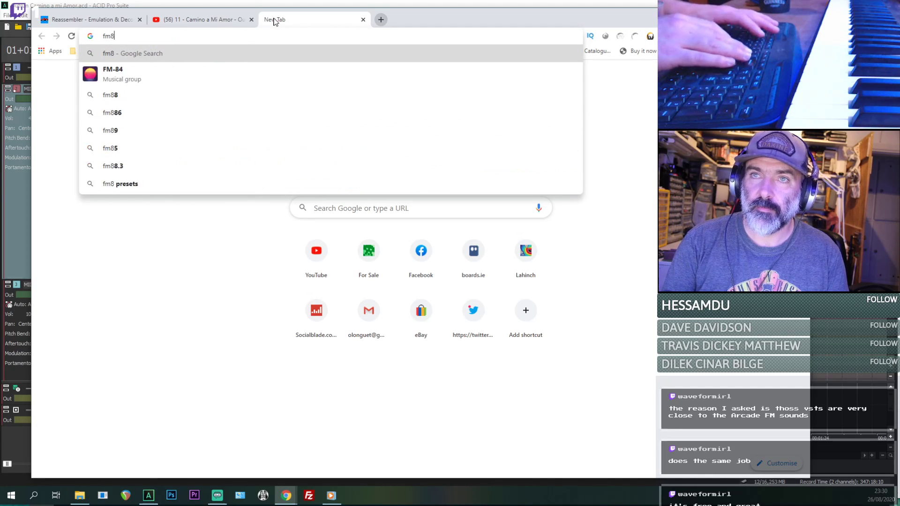
{"action": "key", "text": "Return"}
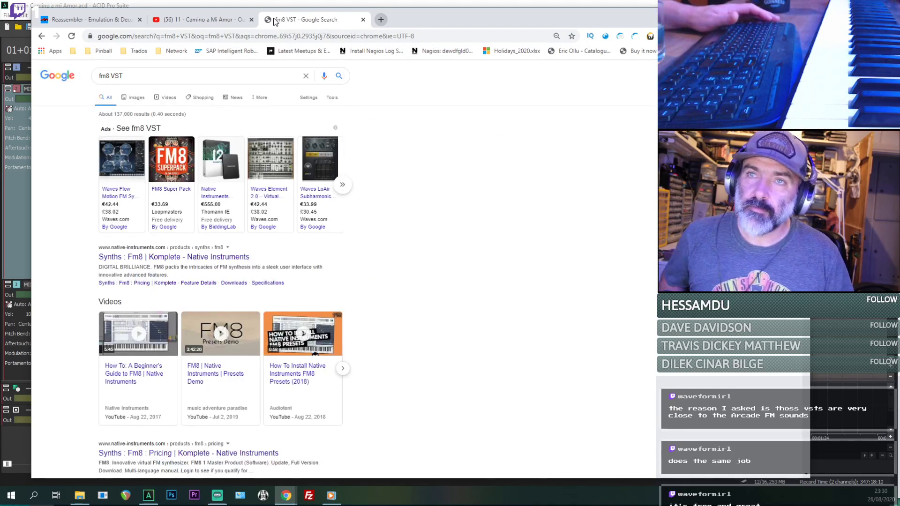
- Open the Native Instruments FM8 pricing page from the search results and accept all of its cookies
{"action": "scroll", "coordinate": [161, 349], "scroll_direction": "down", "scroll_amount": 1}
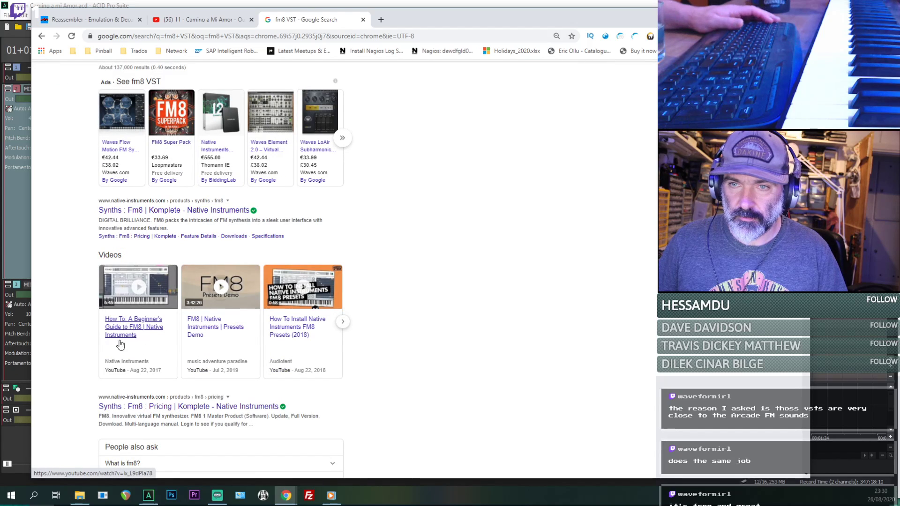
{"action": "scroll", "coordinate": [130, 333], "scroll_direction": "down", "scroll_amount": 2}
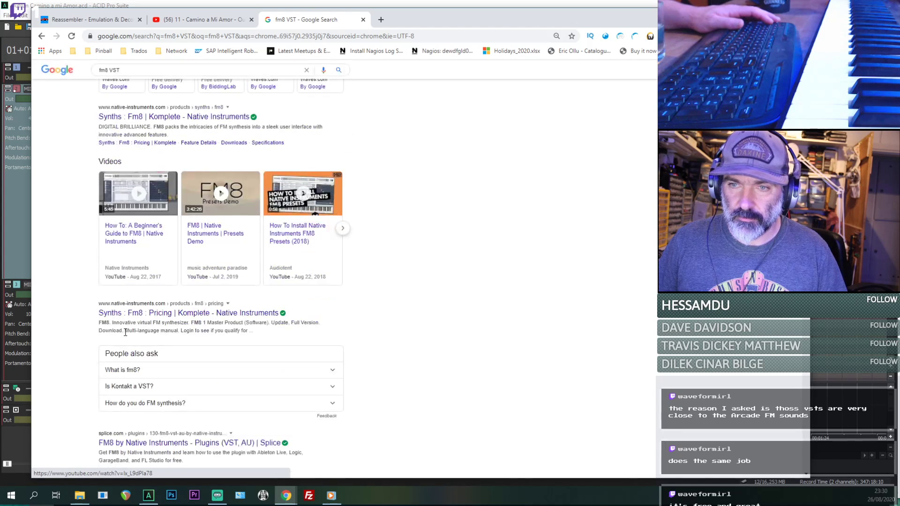
{"action": "scroll", "coordinate": [166, 317], "scroll_direction": "down", "scroll_amount": 2}
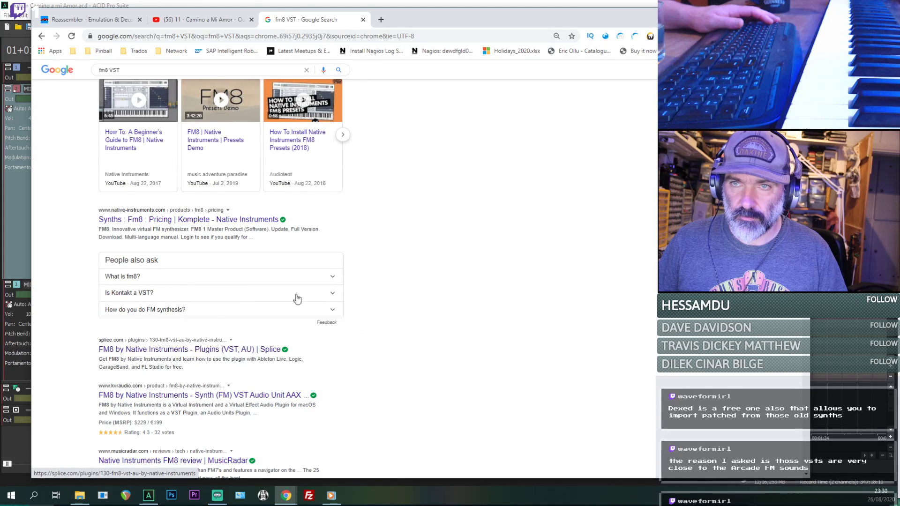
{"action": "left_click", "coordinate": [212, 219]}
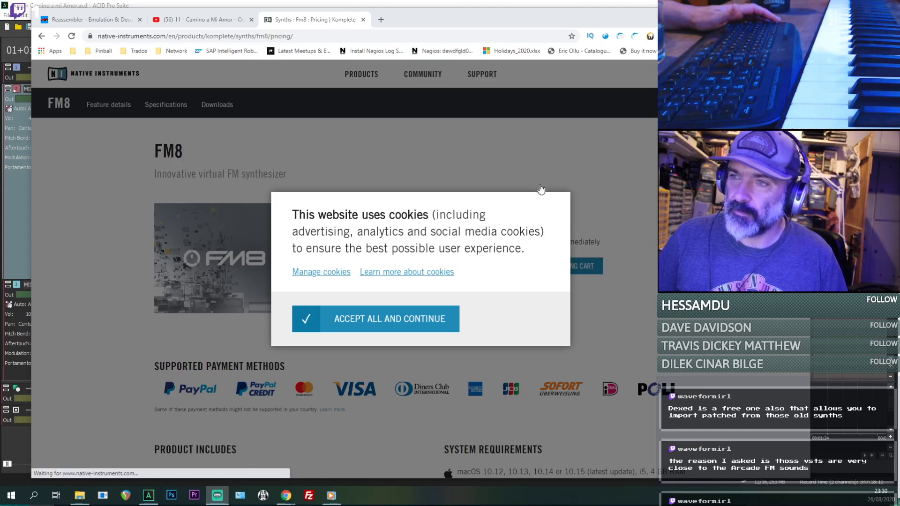
{"action": "left_click", "coordinate": [363, 324]}
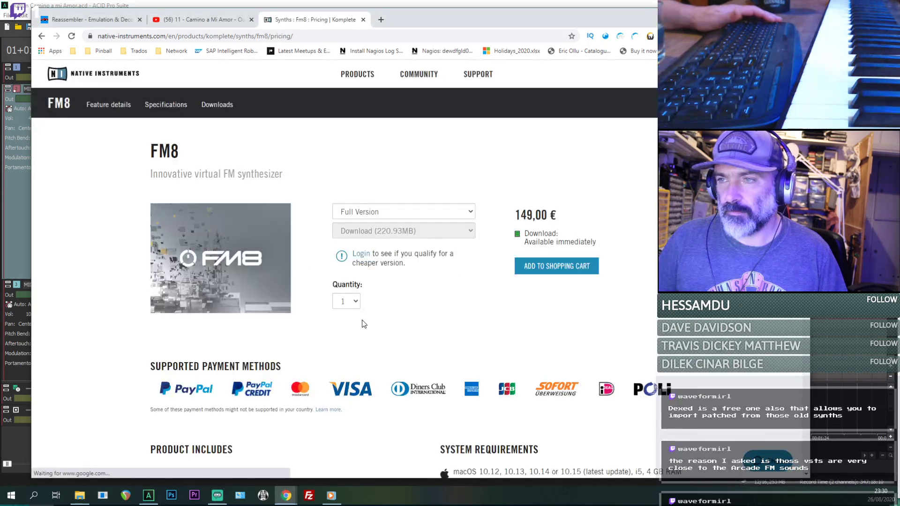
- Examine the FM8 page's product description, version options, price and system requirements
{"action": "scroll", "coordinate": [443, 251], "scroll_direction": "down", "scroll_amount": 1}
{"action": "scroll", "coordinate": [198, 209], "scroll_direction": "down", "scroll_amount": 1}
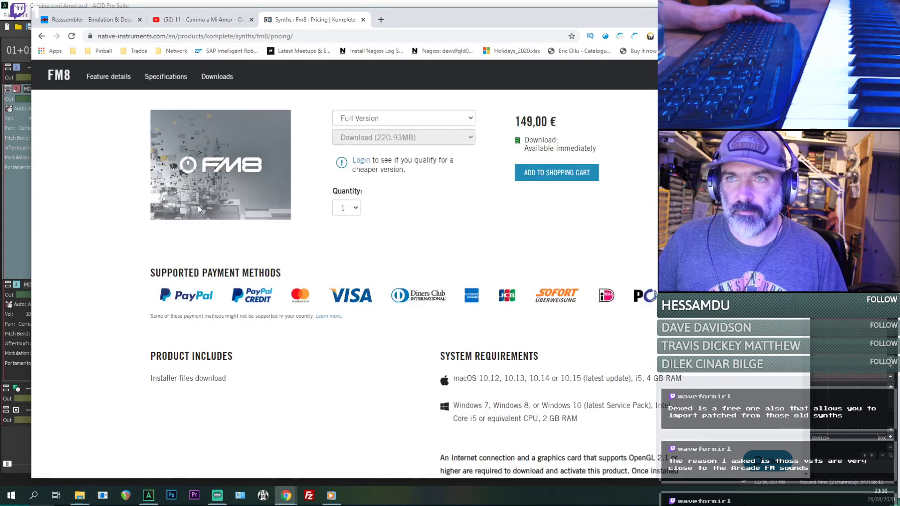
{"action": "scroll", "coordinate": [198, 208], "scroll_direction": "up", "scroll_amount": 2}
{"action": "scroll", "coordinate": [198, 208], "scroll_direction": "down", "scroll_amount": 2}
{"action": "scroll", "coordinate": [198, 206], "scroll_direction": "up", "scroll_amount": 2}
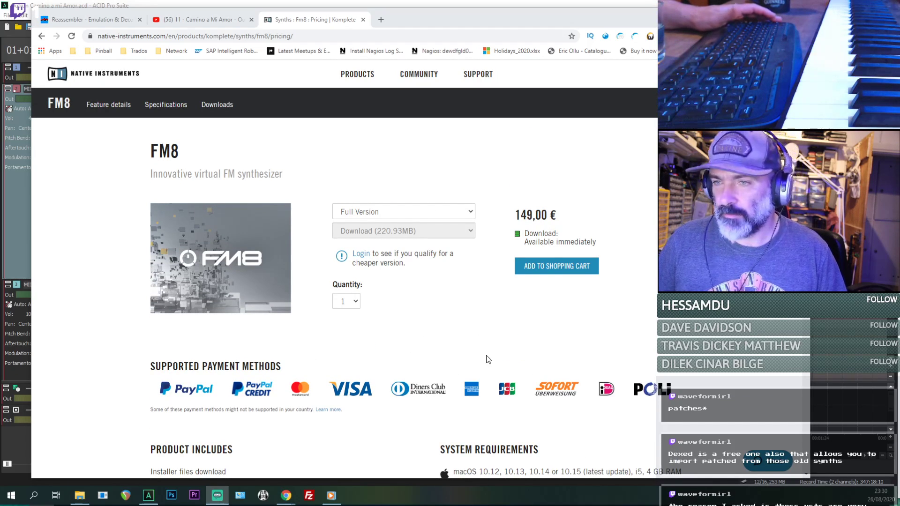
{"action": "left_click", "coordinate": [635, 338]}
{"action": "scroll", "coordinate": [635, 338], "scroll_direction": "down", "scroll_amount": 4}
{"action": "scroll", "coordinate": [635, 339], "scroll_direction": "up", "scroll_amount": 4}
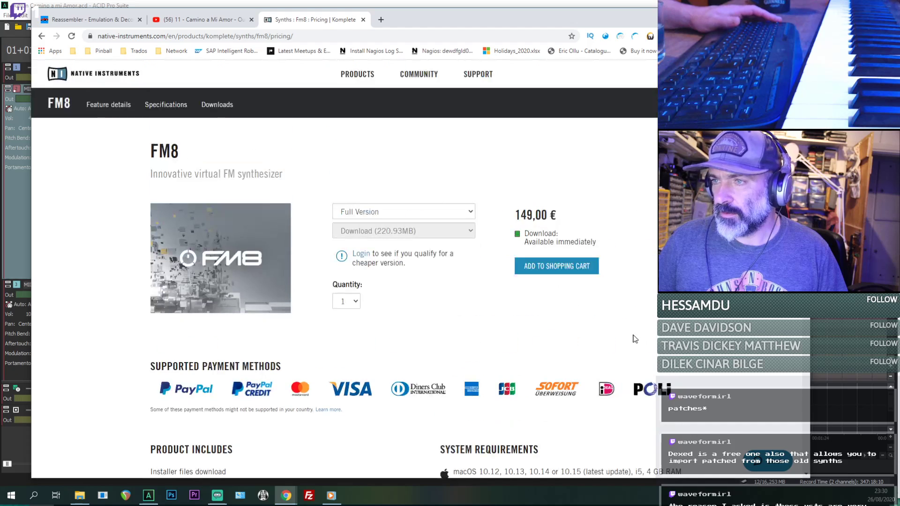
{"action": "left_click", "coordinate": [399, 206]}
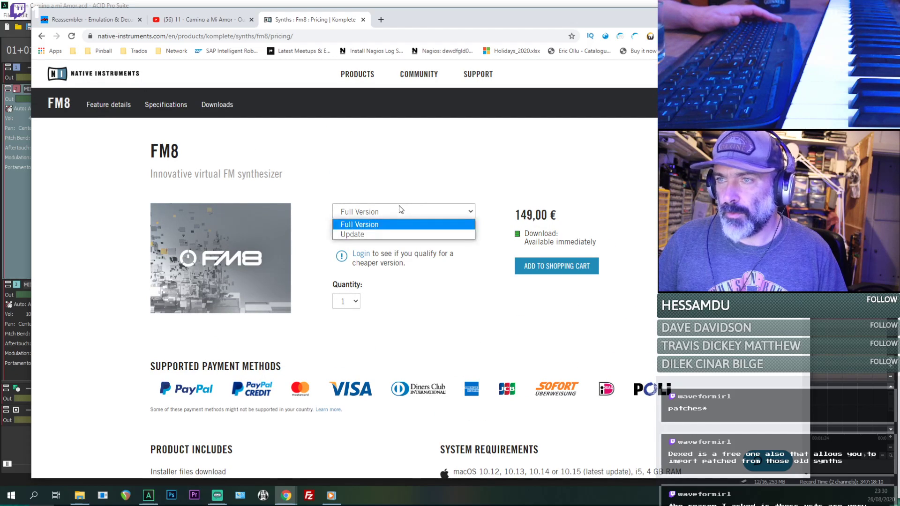
{"action": "left_click", "coordinate": [399, 207]}
{"action": "left_click_drag", "start_coordinate": [163, 174], "coordinate": [374, 182]}
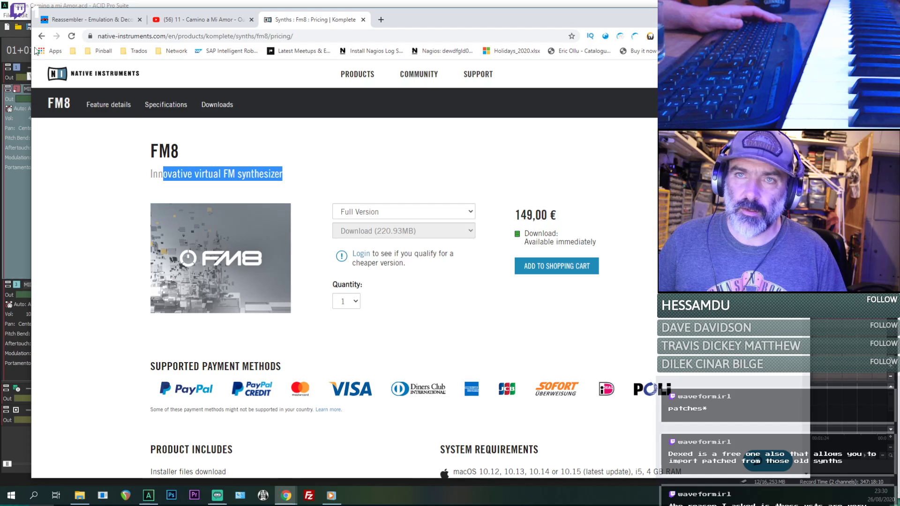
{"action": "left_click_drag", "start_coordinate": [519, 215], "coordinate": [567, 195]}
{"action": "left_click", "coordinate": [557, 182]}
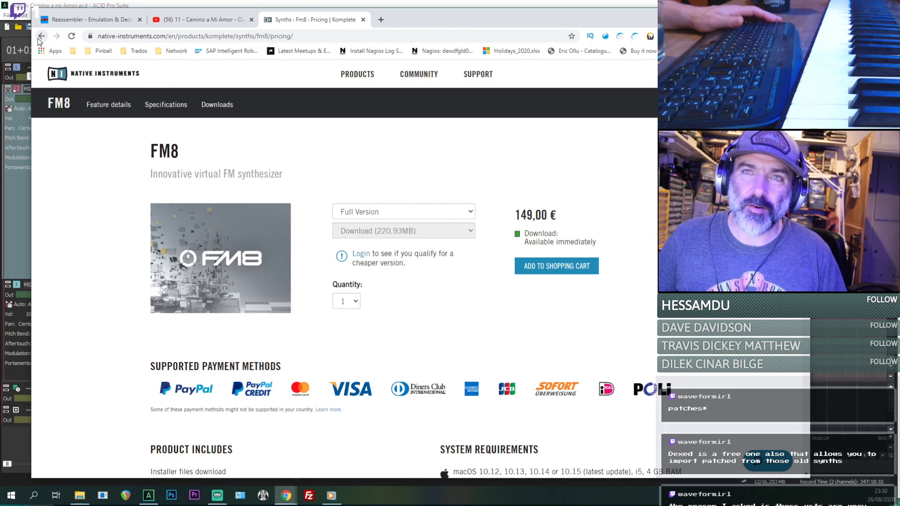
- Switch back to ACID Pro, start inserting a soft synth on the MIDI1 track and select Dexed (32 Bit) in the chooser
{"action": "left_click", "coordinate": [608, 4]}
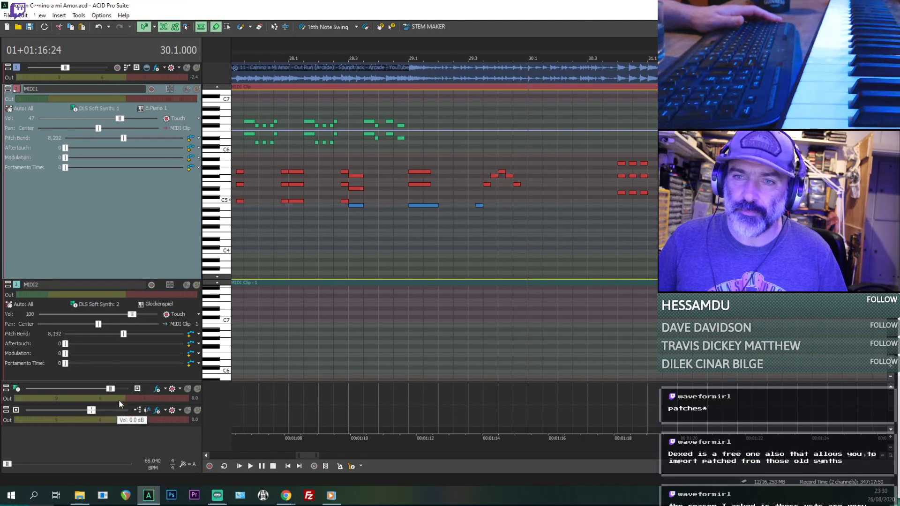
{"action": "left_click", "coordinate": [85, 111]}
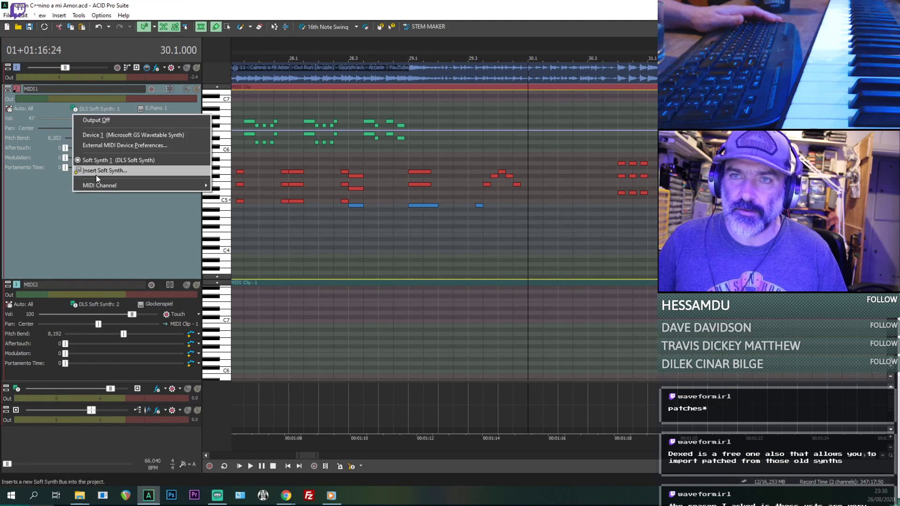
{"action": "left_click", "coordinate": [109, 177]}
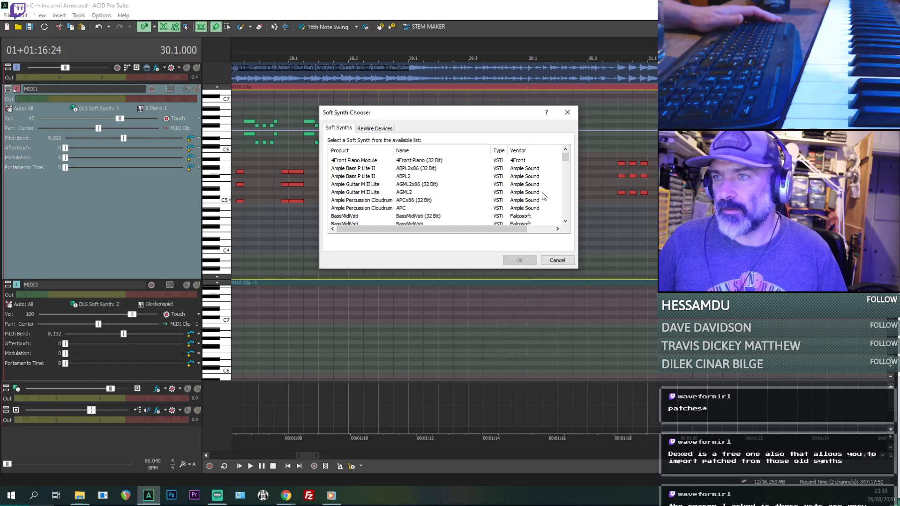
{"action": "left_click", "coordinate": [565, 220]}
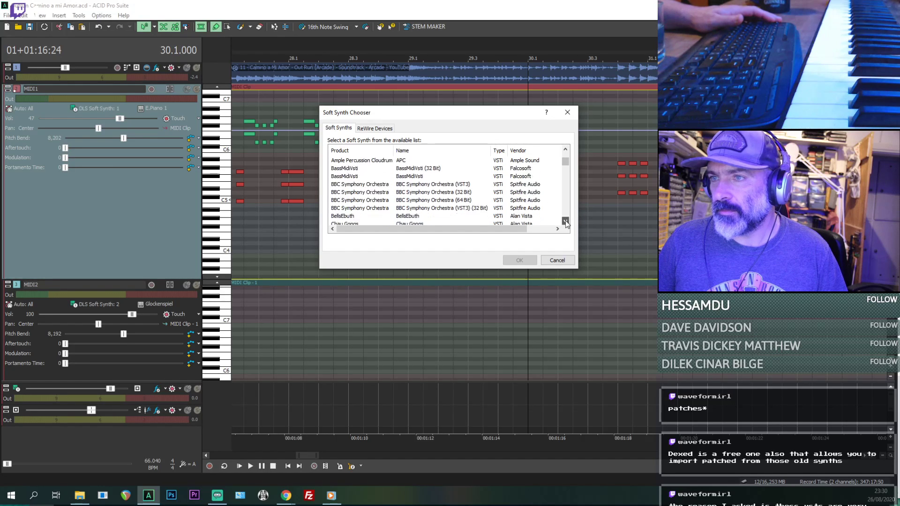
{"action": "left_click", "coordinate": [565, 221]}
{"action": "left_click", "coordinate": [565, 221]}
{"action": "left_click", "coordinate": [565, 221]}
{"action": "left_click", "coordinate": [566, 221]}
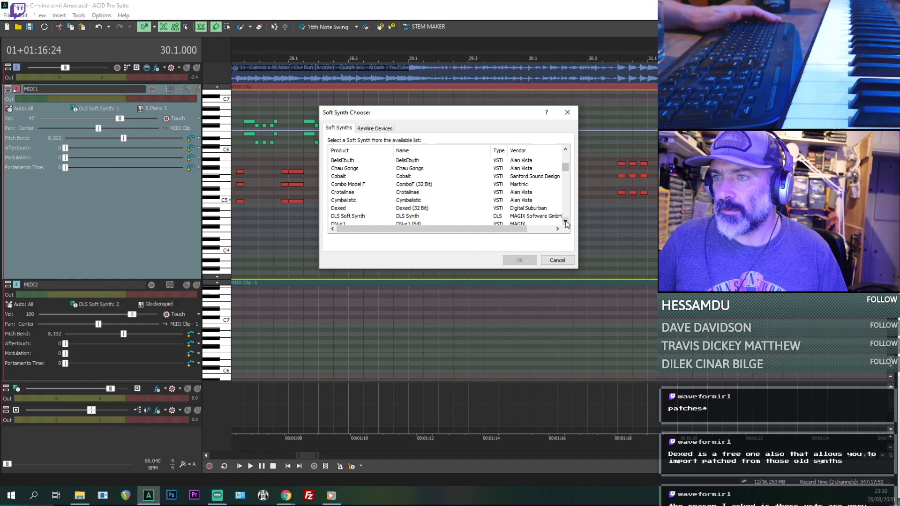
{"action": "left_click", "coordinate": [436, 208]}
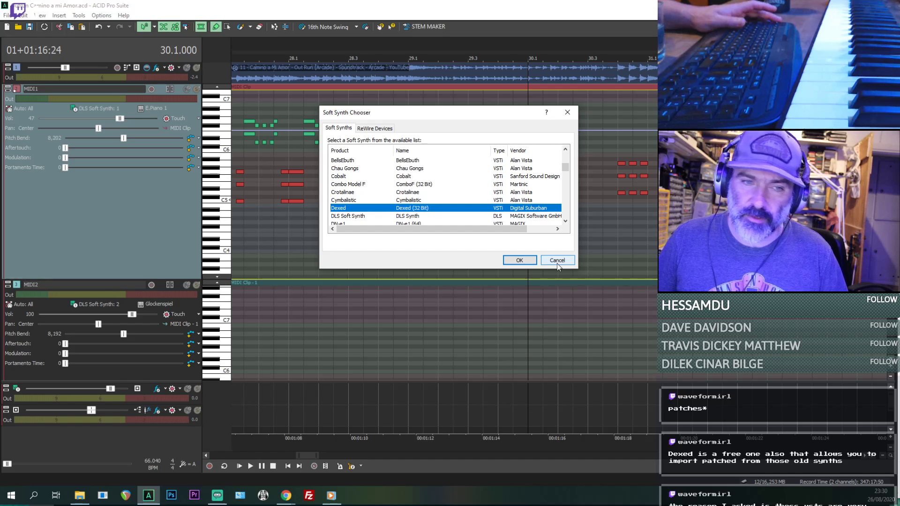
- Look through the whole list of available soft synths, from the u-he entries at its end back to the Ample Sound instruments
{"action": "left_click_drag", "start_coordinate": [565, 168], "coordinate": [566, 213]}
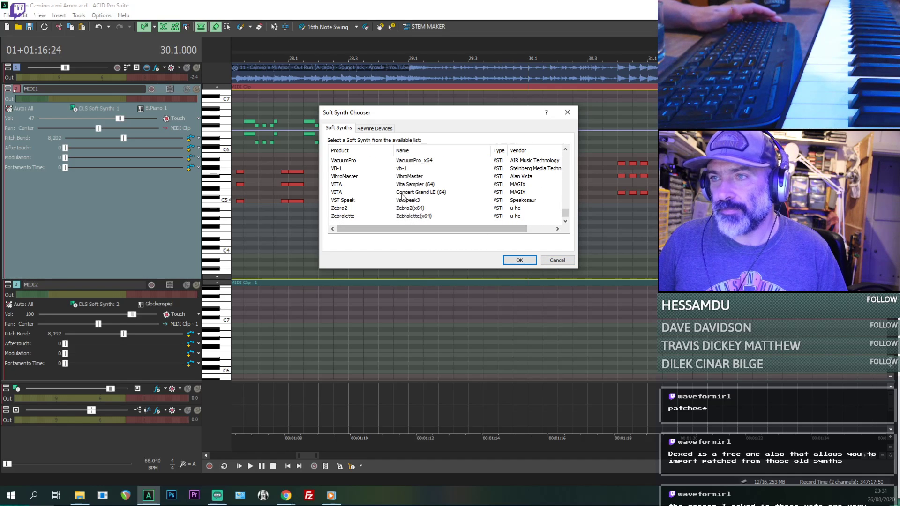
{"action": "scroll", "coordinate": [404, 197], "scroll_direction": "up", "scroll_amount": 1}
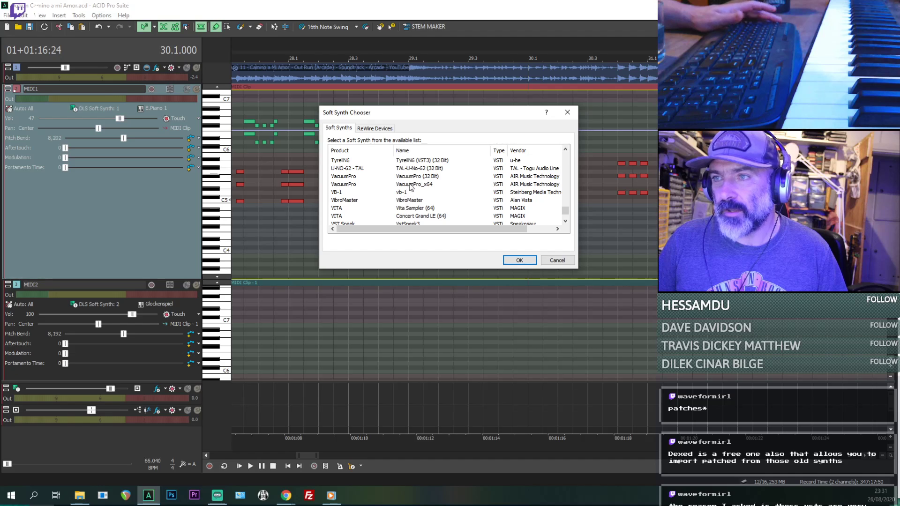
{"action": "left_click", "coordinate": [409, 161]}
{"action": "scroll", "coordinate": [410, 169], "scroll_direction": "up", "scroll_amount": 1}
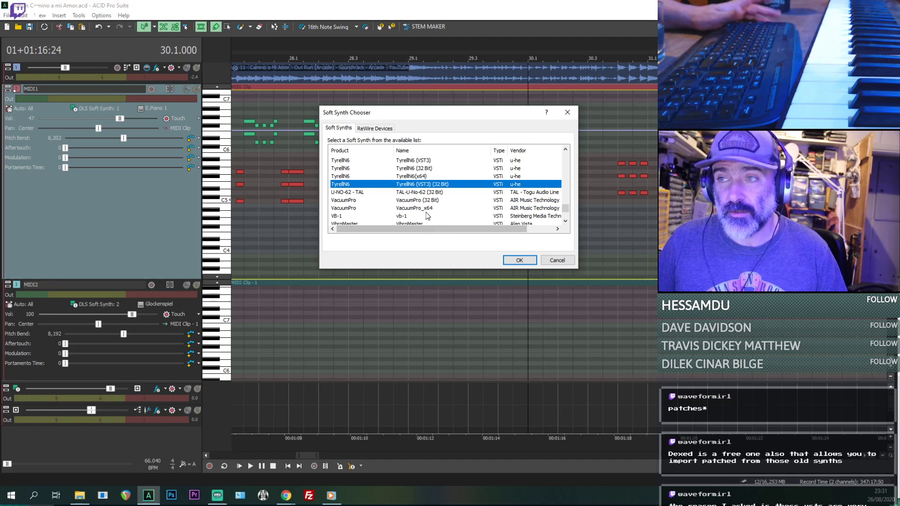
{"action": "scroll", "coordinate": [427, 213], "scroll_direction": "up", "scroll_amount": 3}
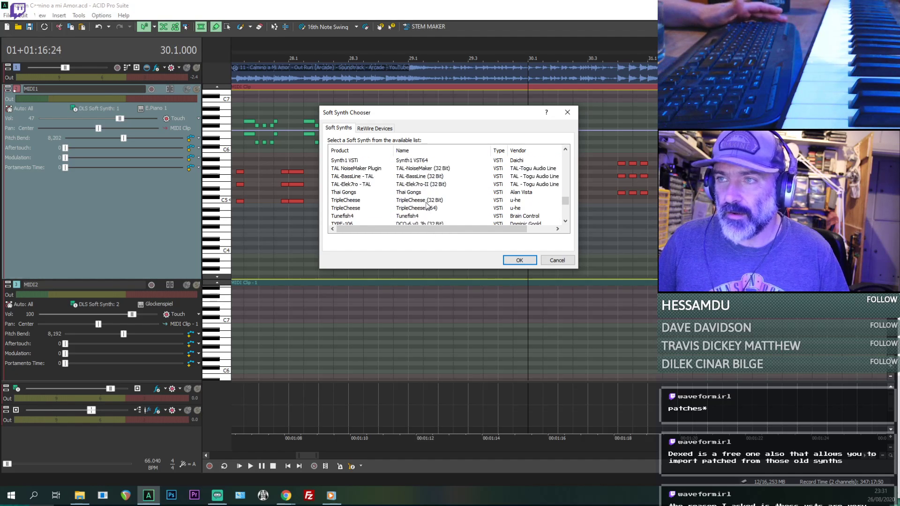
{"action": "scroll", "coordinate": [423, 211], "scroll_direction": "down", "scroll_amount": 2}
{"action": "scroll", "coordinate": [422, 206], "scroll_direction": "up", "scroll_amount": 2}
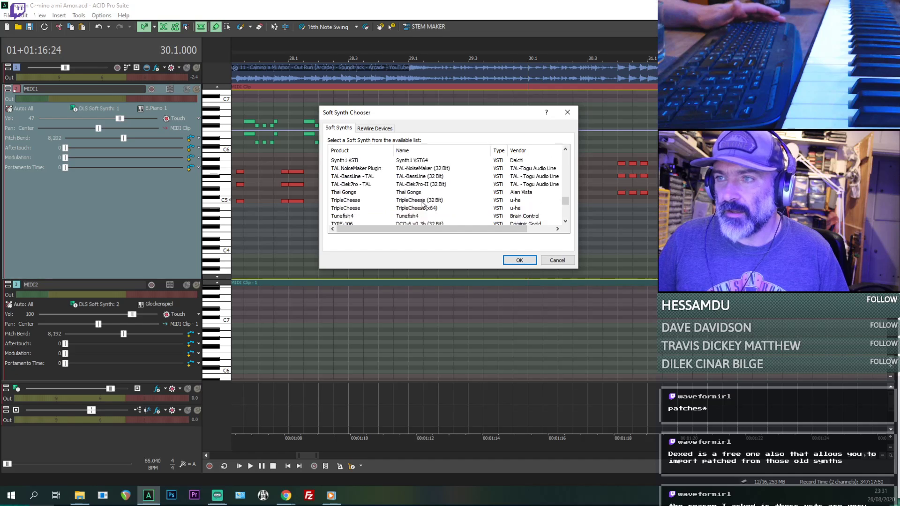
{"action": "scroll", "coordinate": [422, 206], "scroll_direction": "up", "scroll_amount": 10}
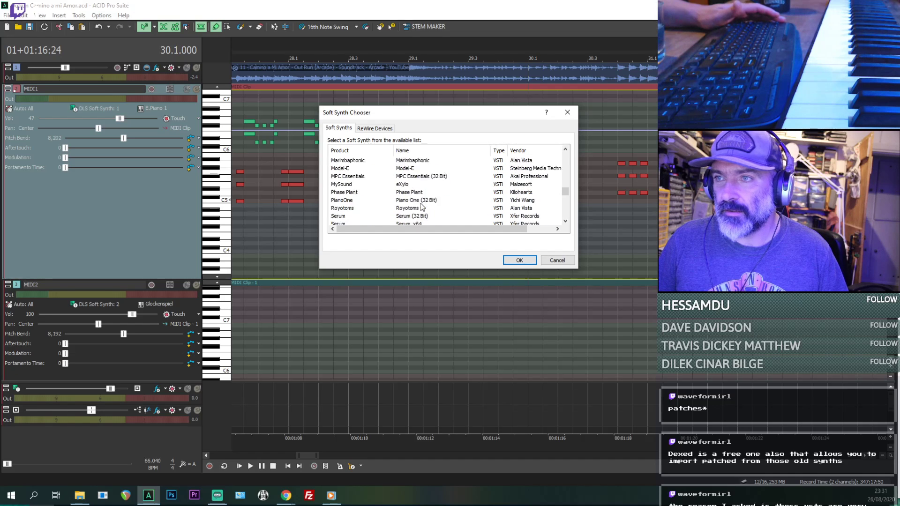
{"action": "scroll", "coordinate": [422, 206], "scroll_direction": "down", "scroll_amount": 15}
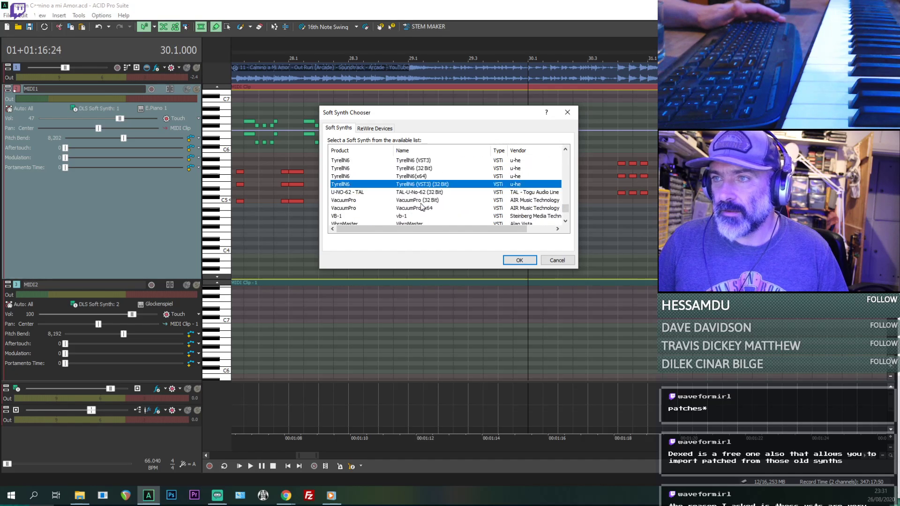
{"action": "scroll", "coordinate": [422, 207], "scroll_direction": "up", "scroll_amount": 20}
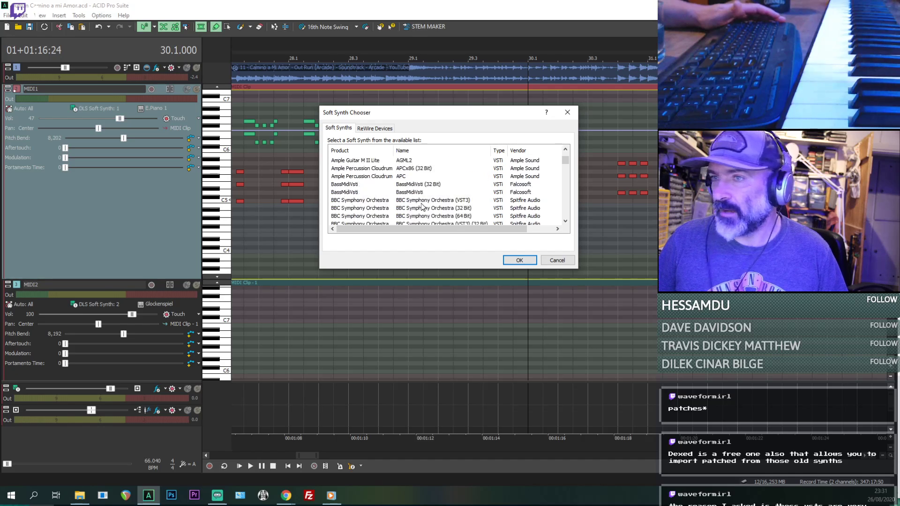
{"action": "scroll", "coordinate": [423, 206], "scroll_direction": "down", "scroll_amount": 4}
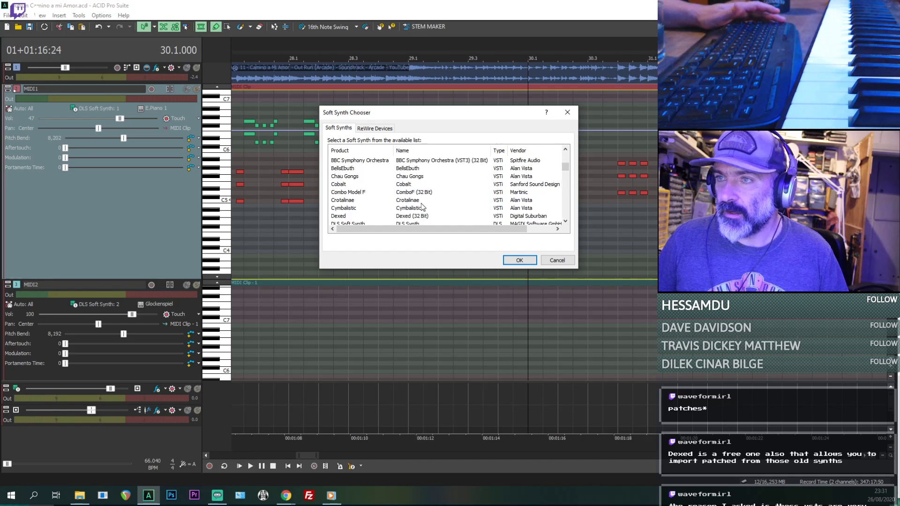
{"action": "scroll", "coordinate": [423, 207], "scroll_direction": "up", "scroll_amount": 3}
{"action": "scroll", "coordinate": [422, 206], "scroll_direction": "down", "scroll_amount": 3}
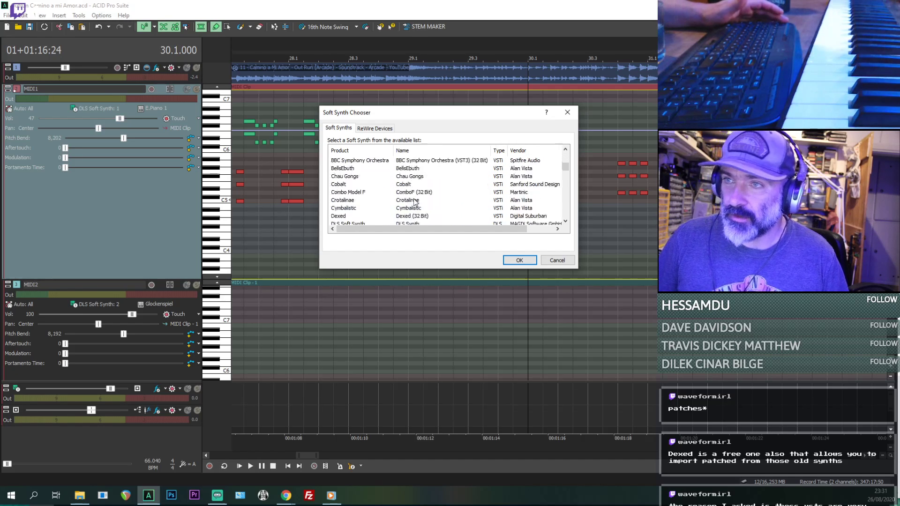
{"action": "scroll", "coordinate": [414, 202], "scroll_direction": "down", "scroll_amount": 1}
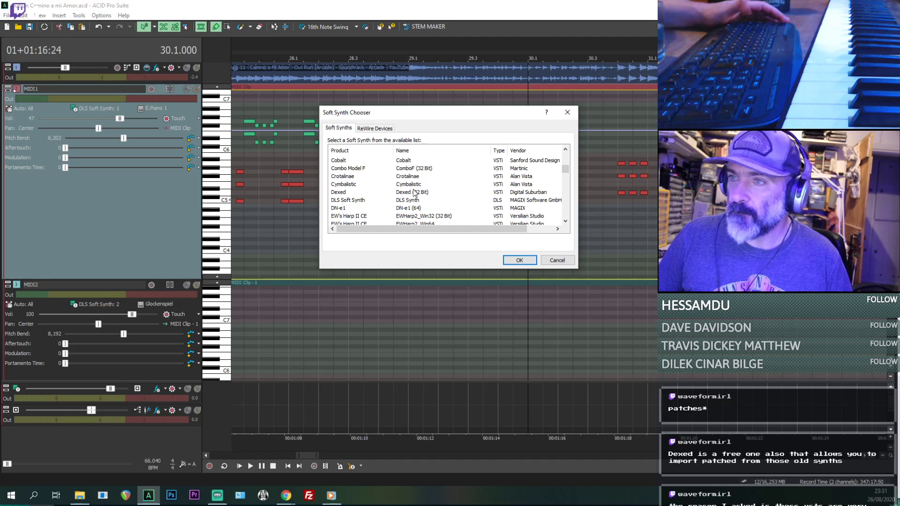
- Examine the listed synths from Dexed onward, including Hybrid, kHs ONE, Kontakt, Model-E and Phase Plant
{"action": "left_click", "coordinate": [415, 192]}
{"action": "scroll", "coordinate": [415, 195], "scroll_direction": "down", "scroll_amount": 2}
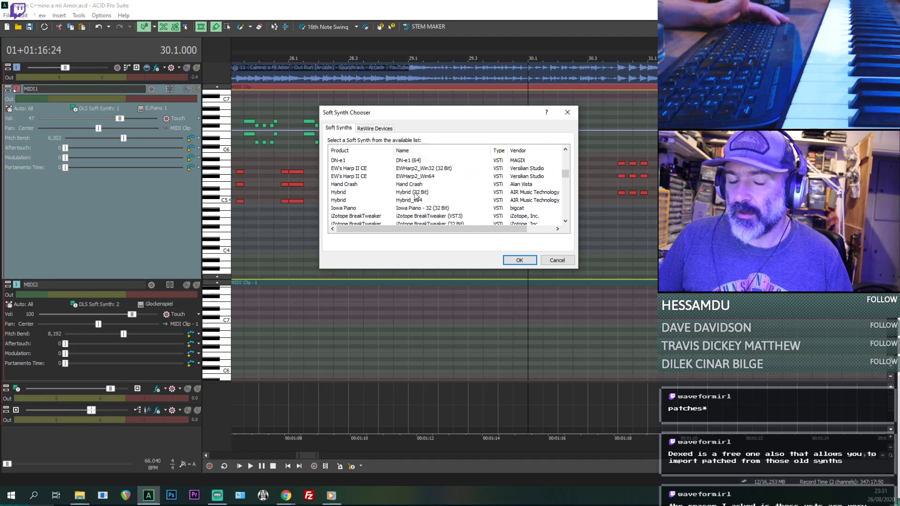
{"action": "left_click", "coordinate": [415, 193]}
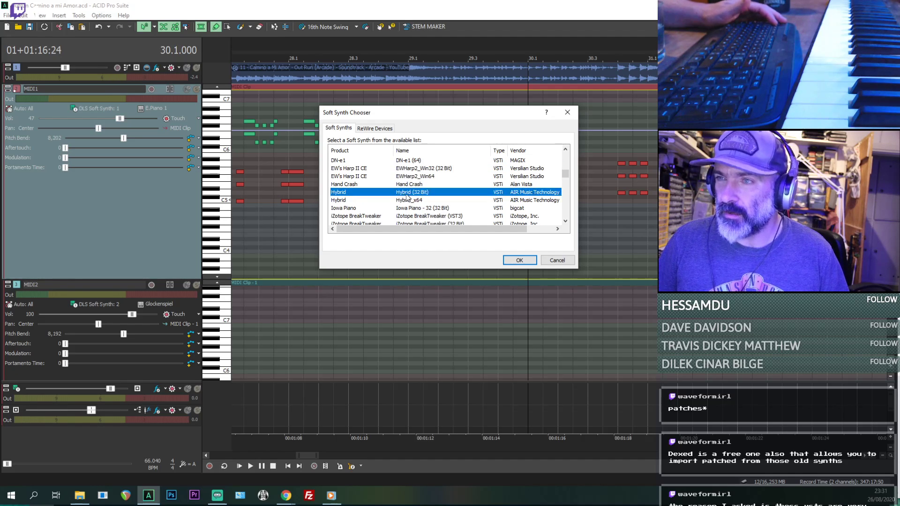
{"action": "scroll", "coordinate": [411, 203], "scroll_direction": "down", "scroll_amount": 1}
{"action": "scroll", "coordinate": [410, 193], "scroll_direction": "down", "scroll_amount": 3}
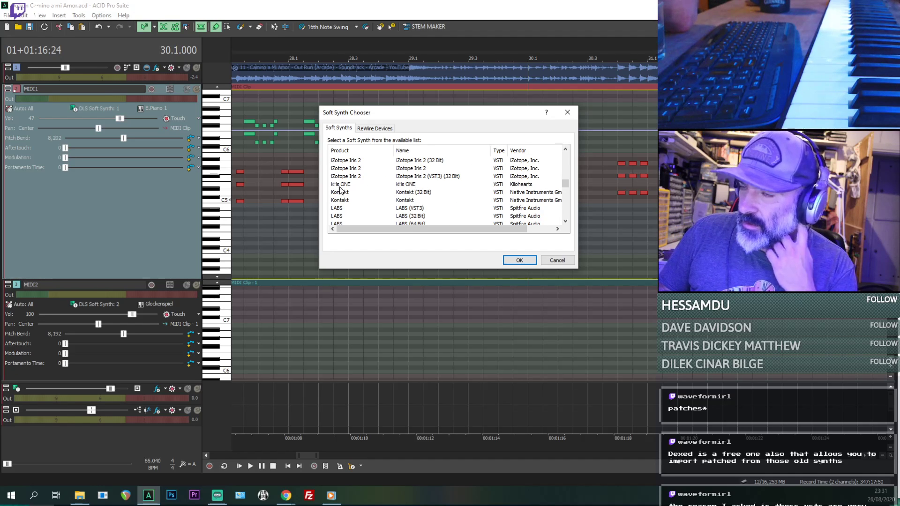
{"action": "left_click", "coordinate": [408, 186]}
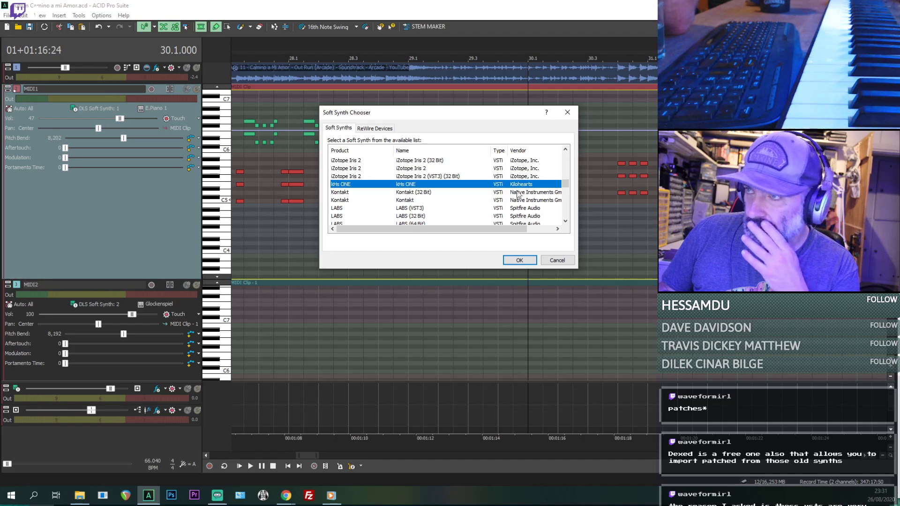
{"action": "left_click", "coordinate": [410, 200]}
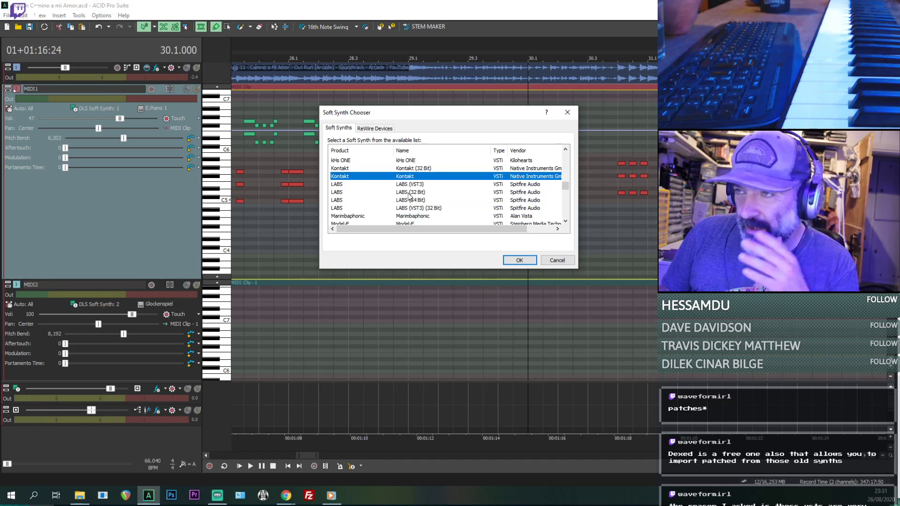
{"action": "scroll", "coordinate": [436, 188], "scroll_direction": "down", "scroll_amount": 1}
{"action": "scroll", "coordinate": [412, 190], "scroll_direction": "down", "scroll_amount": 1}
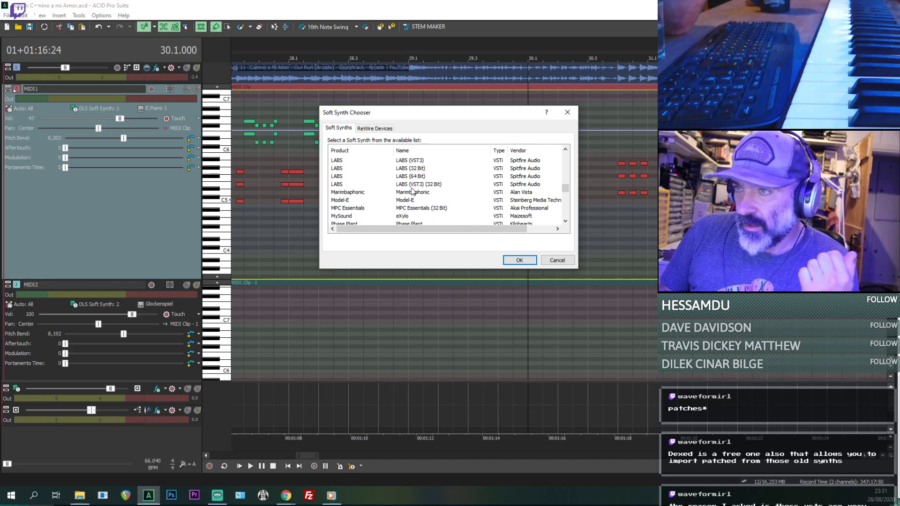
{"action": "left_click", "coordinate": [388, 202]}
{"action": "scroll", "coordinate": [375, 202], "scroll_direction": "down", "scroll_amount": 1}
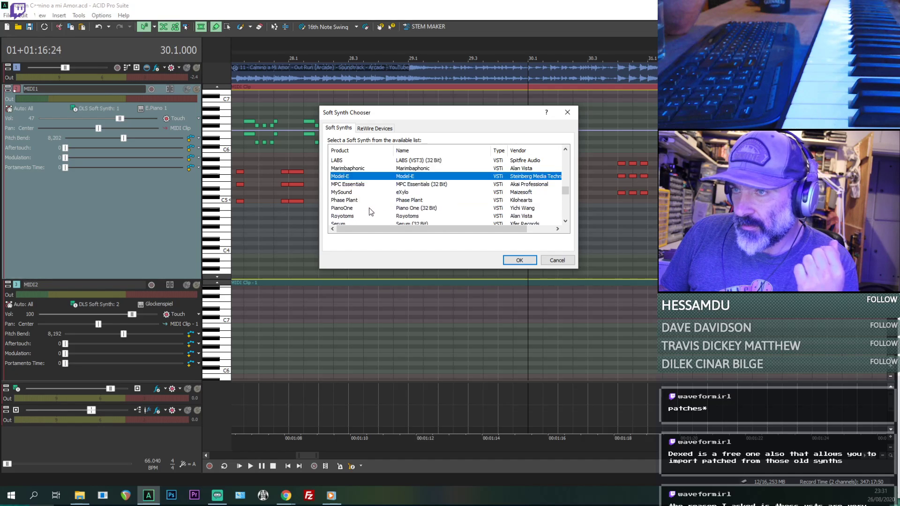
{"action": "left_click", "coordinate": [368, 192]}
{"action": "left_click", "coordinate": [390, 201]}
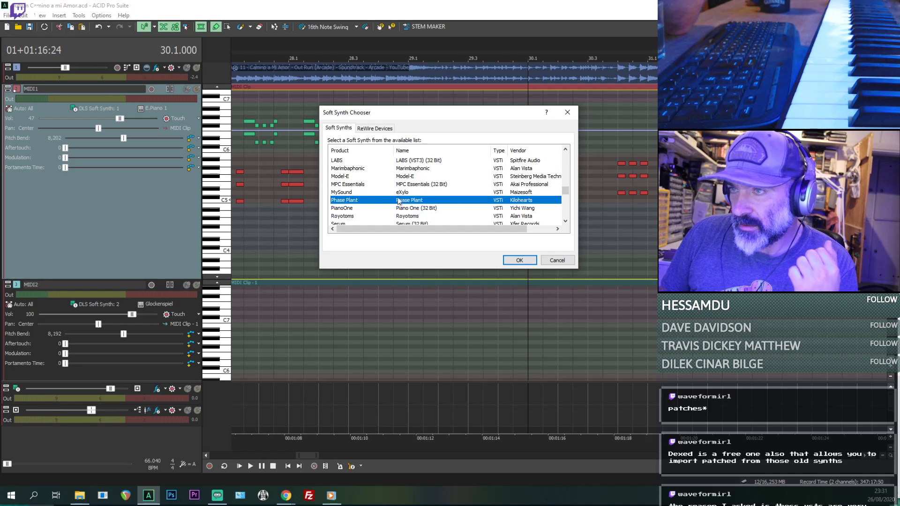
- Examine the remaining synths, including Serum, SQ8L, TripleCheese, DCO-6 and Tunefish4, and close the chooser without assigning one to MIDI1
{"action": "left_click", "coordinate": [401, 177]}
{"action": "scroll", "coordinate": [431, 216], "scroll_direction": "down", "scroll_amount": 1}
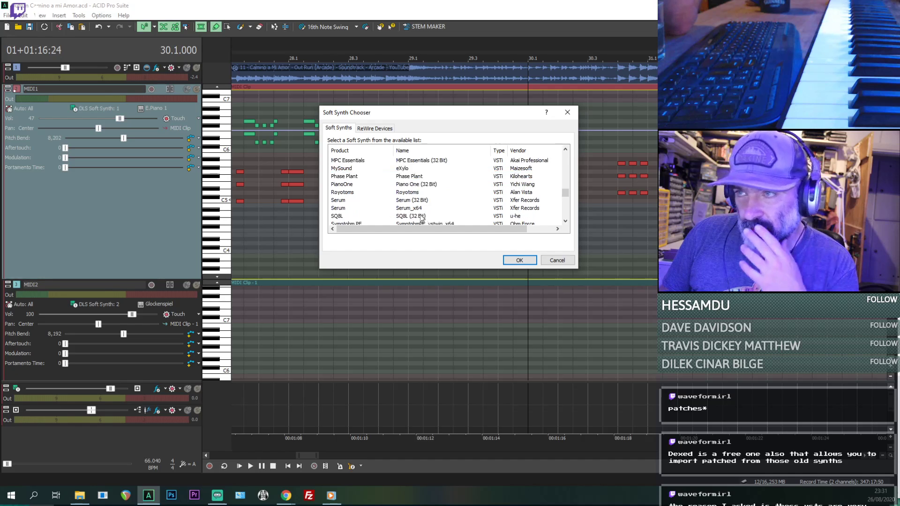
{"action": "left_click", "coordinate": [404, 194]}
{"action": "scroll", "coordinate": [404, 195], "scroll_direction": "down", "scroll_amount": 1}
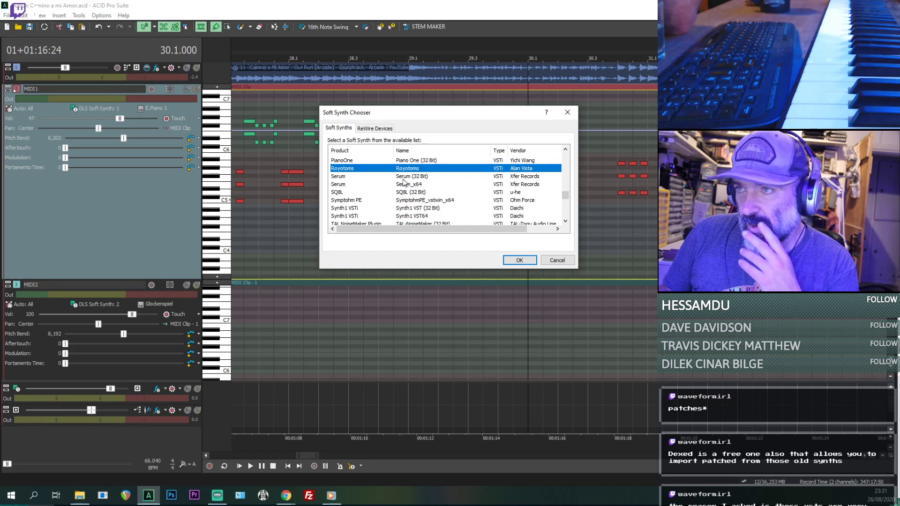
{"action": "left_click", "coordinate": [404, 177]}
{"action": "left_click", "coordinate": [403, 185]}
{"action": "left_click", "coordinate": [404, 193]}
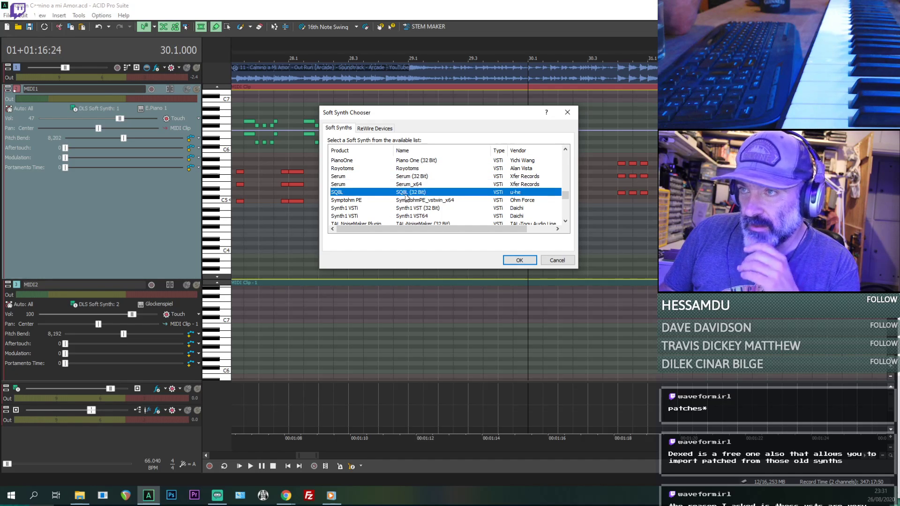
{"action": "scroll", "coordinate": [434, 212], "scroll_direction": "down", "scroll_amount": 1}
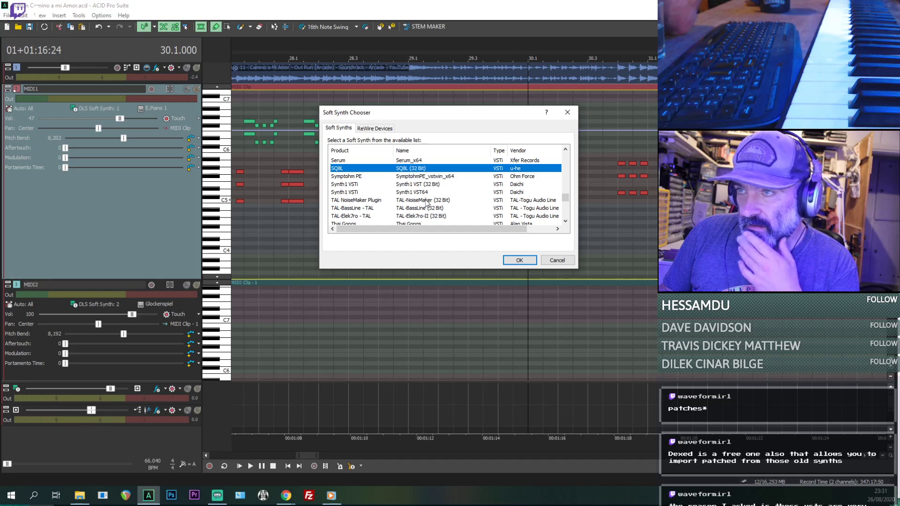
{"action": "left_click", "coordinate": [397, 192]}
{"action": "scroll", "coordinate": [403, 193], "scroll_direction": "down", "scroll_amount": 5}
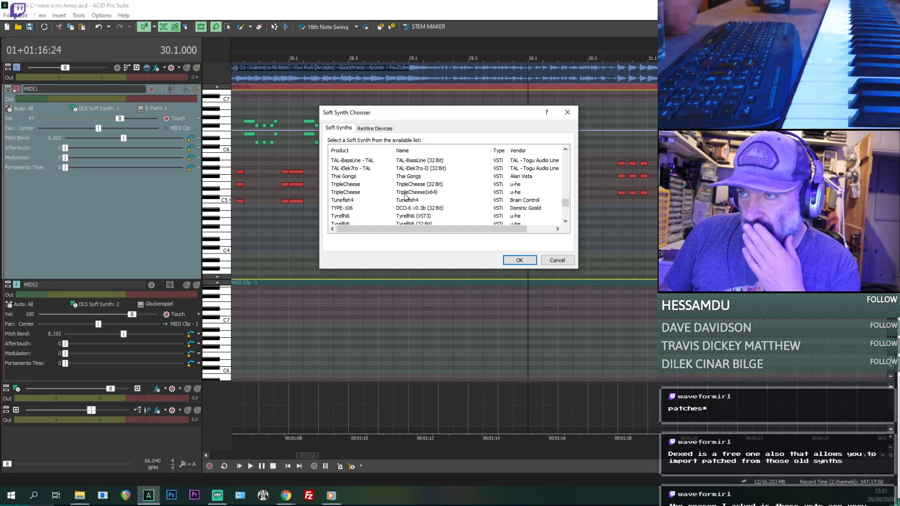
{"action": "left_click", "coordinate": [407, 168]}
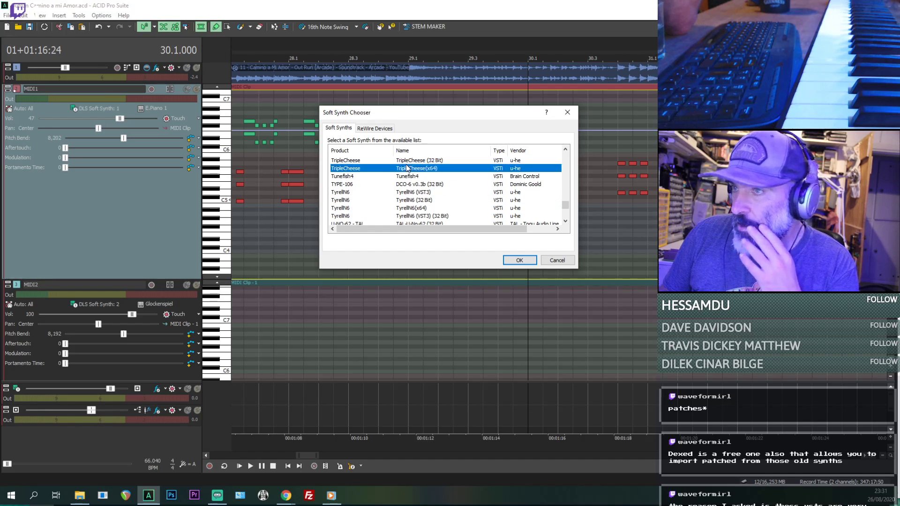
{"action": "left_click", "coordinate": [406, 184]}
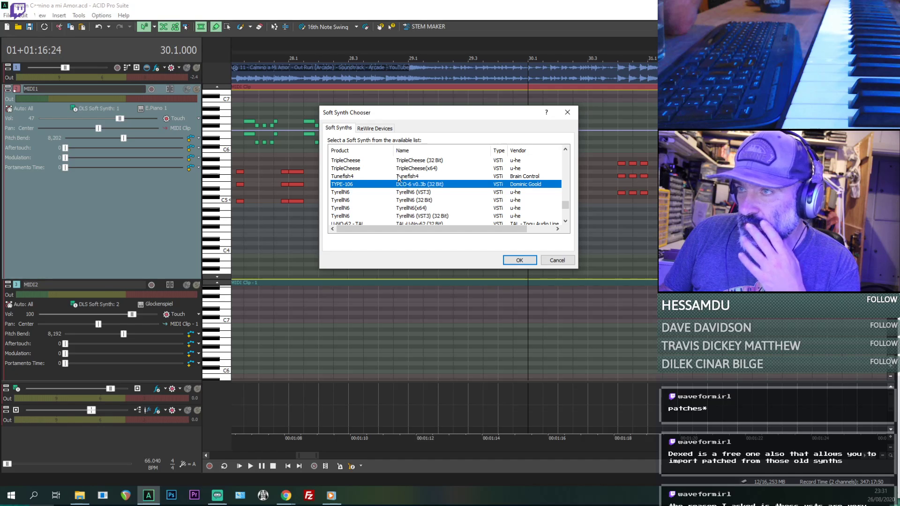
{"action": "left_click", "coordinate": [398, 176]}
{"action": "left_click", "coordinate": [557, 260]}
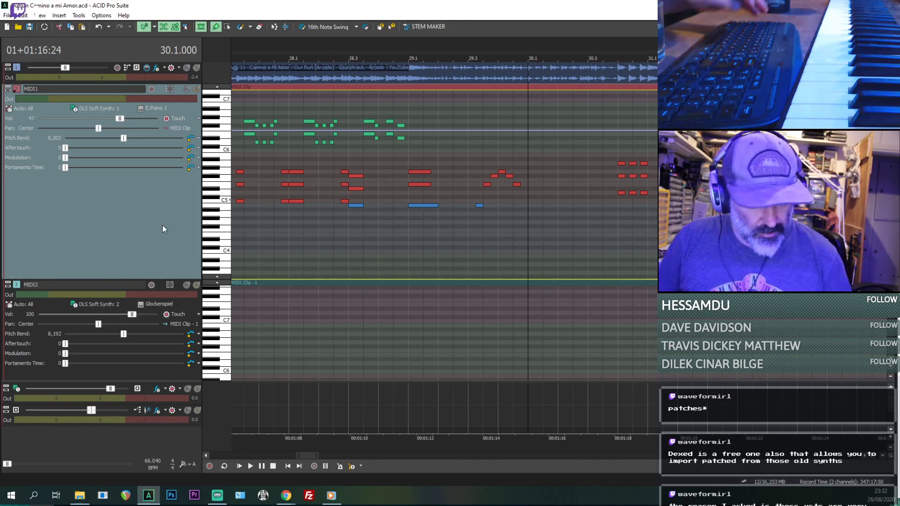
- Reduce the MIDI1 track's height and start inserting a new soft synth on the MIDI3 track
{"action": "left_click_drag", "start_coordinate": [152, 280], "coordinate": [152, 176]}
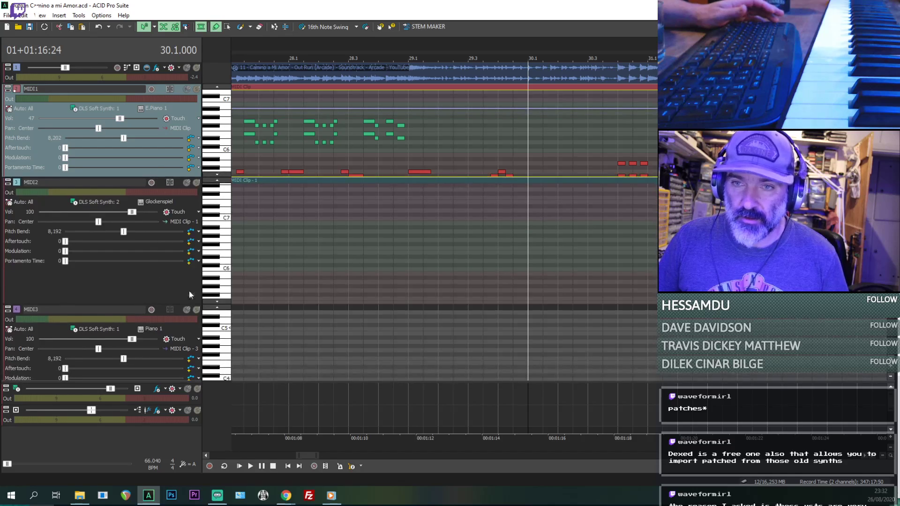
{"action": "scroll", "coordinate": [189, 244], "scroll_direction": "down", "scroll_amount": 3}
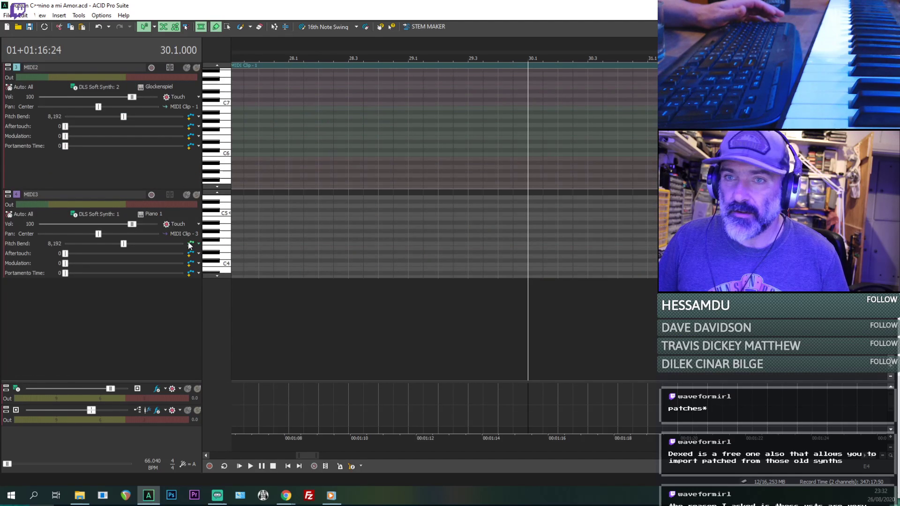
{"action": "left_click", "coordinate": [104, 214]}
{"action": "left_click", "coordinate": [105, 277]}
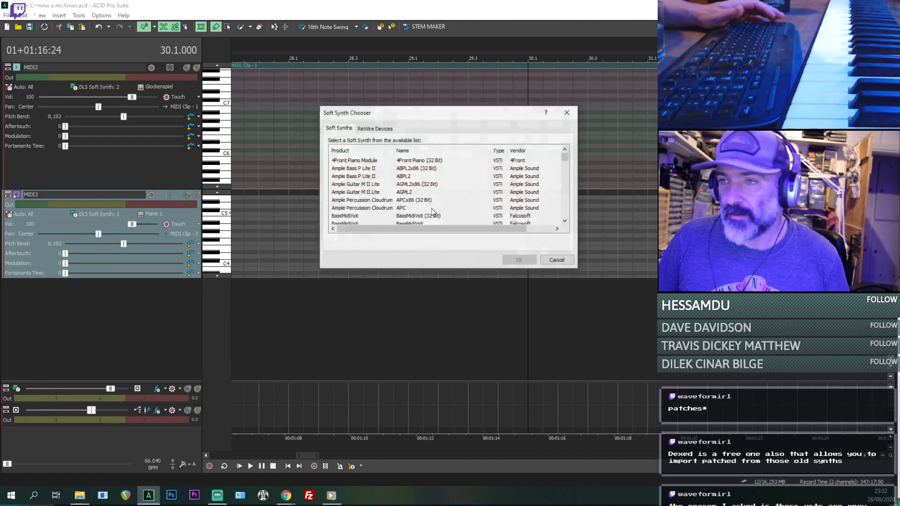
- Find Dexed (32 Bit) in the soft synth list and insert it as the MIDI3 track's synth
{"action": "left_click", "coordinate": [422, 168]}
{"action": "left_click", "coordinate": [450, 192]}
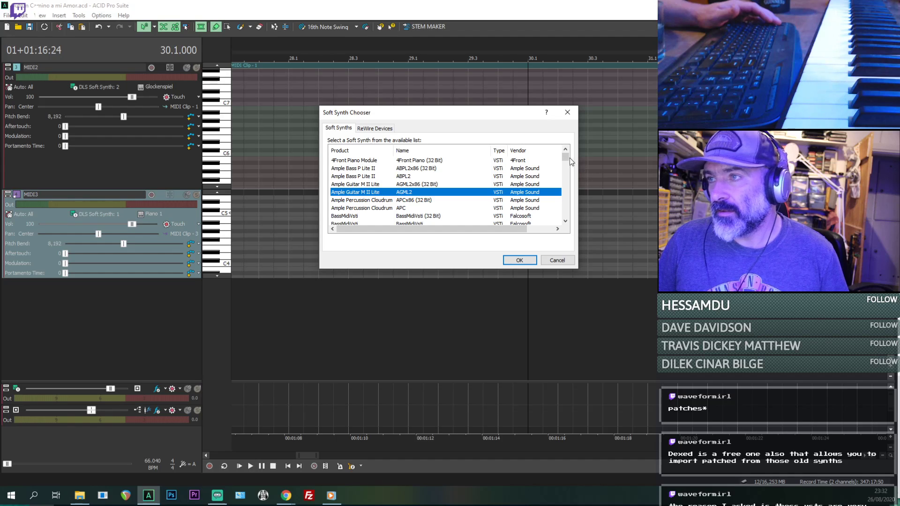
{"action": "left_click_drag", "start_coordinate": [567, 156], "coordinate": [568, 157]}
{"action": "left_click", "coordinate": [386, 216]}
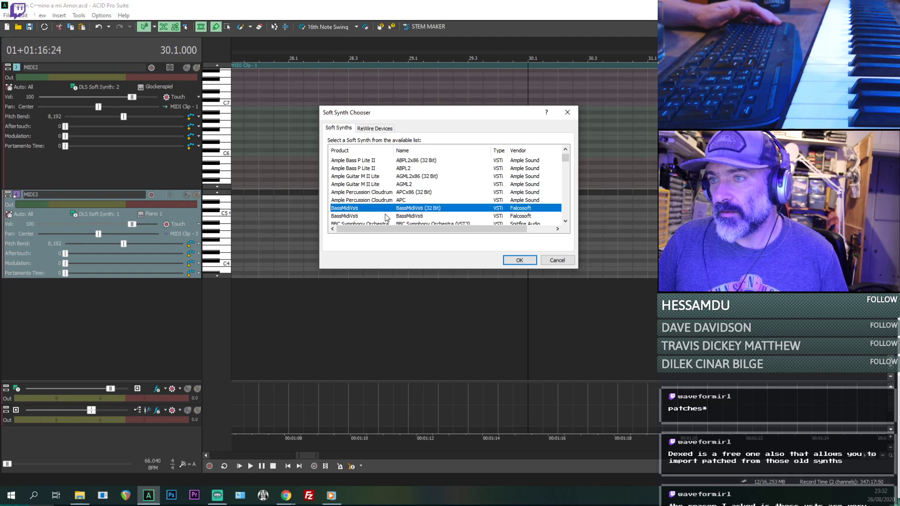
{"action": "scroll", "coordinate": [385, 212], "scroll_direction": "down", "scroll_amount": 3}
{"action": "left_click", "coordinate": [412, 194]}
{"action": "left_click", "coordinate": [412, 185]}
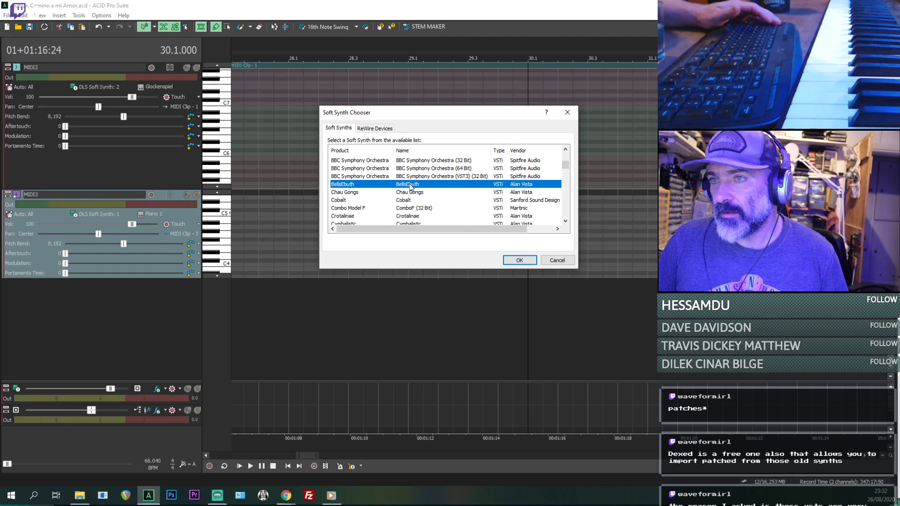
{"action": "scroll", "coordinate": [424, 215], "scroll_direction": "down", "scroll_amount": 1}
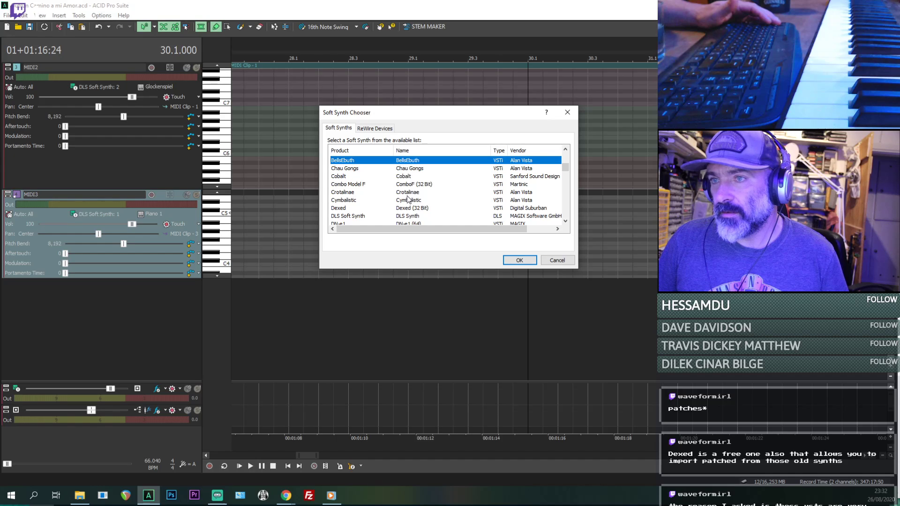
{"action": "left_click", "coordinate": [345, 211]}
{"action": "double_click", "coordinate": [340, 210]}
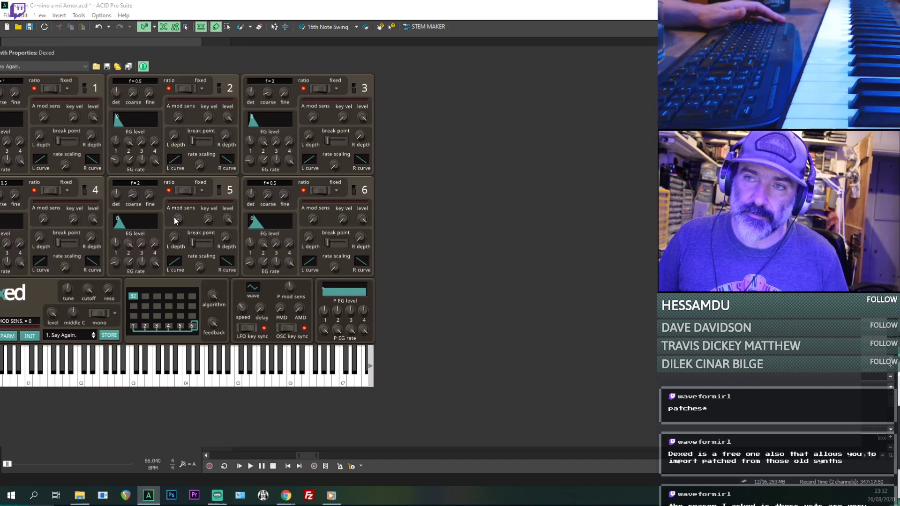
{"action": "mouse_move", "coordinate": [112, 376]}
{"action": "left_mouse_down"}
{"action": "mouse_move", "coordinate": [208, 377]}
{"action": "mouse_move", "coordinate": [120, 382]}
{"action": "left_mouse_up"}
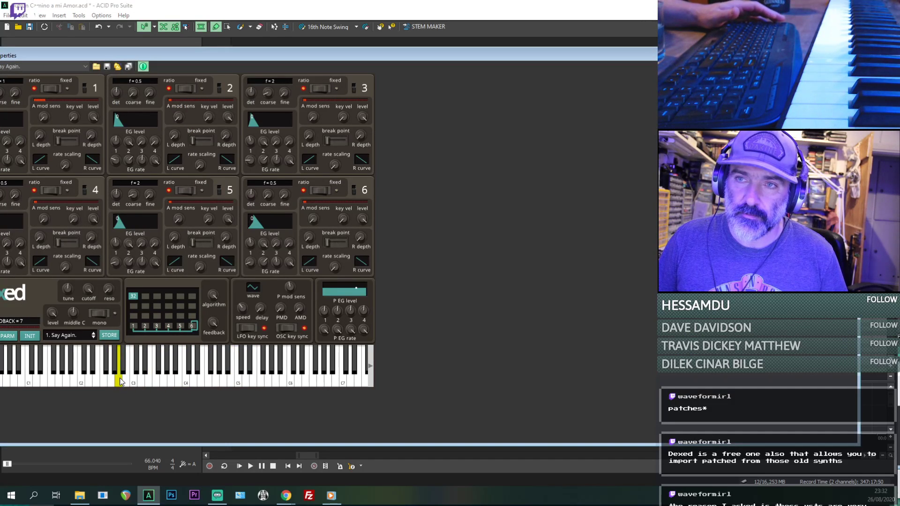
{"action": "left_click", "coordinate": [96, 66]}
{"action": "key", "text": "Escape"}
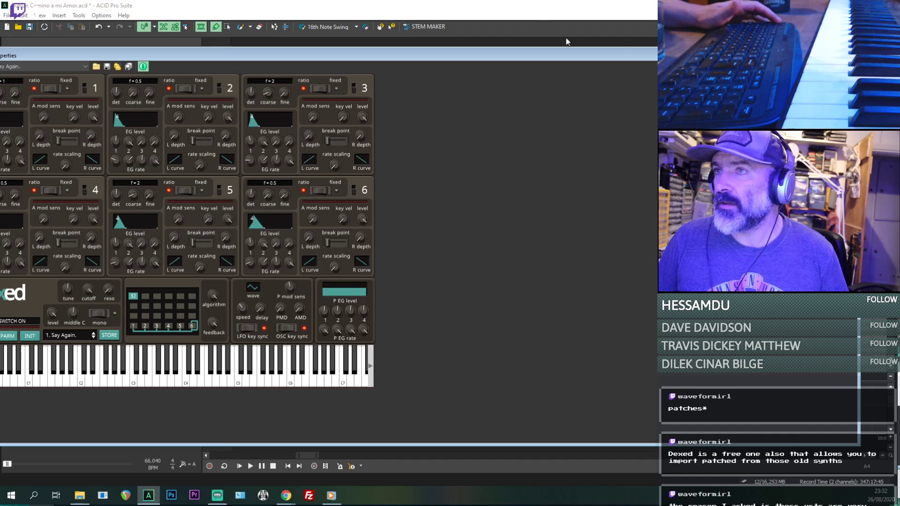
{"action": "left_click", "coordinate": [538, 14]}
{"action": "left_click", "coordinate": [209, 49]}
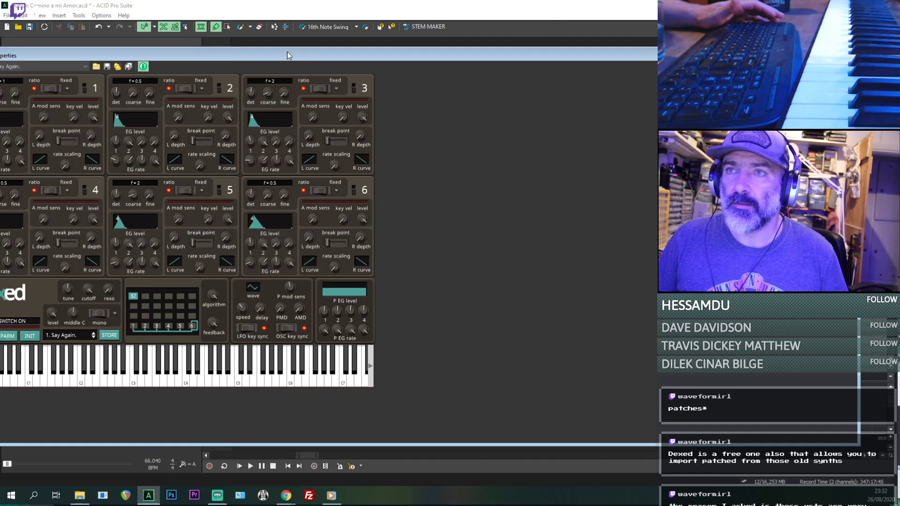
{"action": "left_click", "coordinate": [211, 15]}
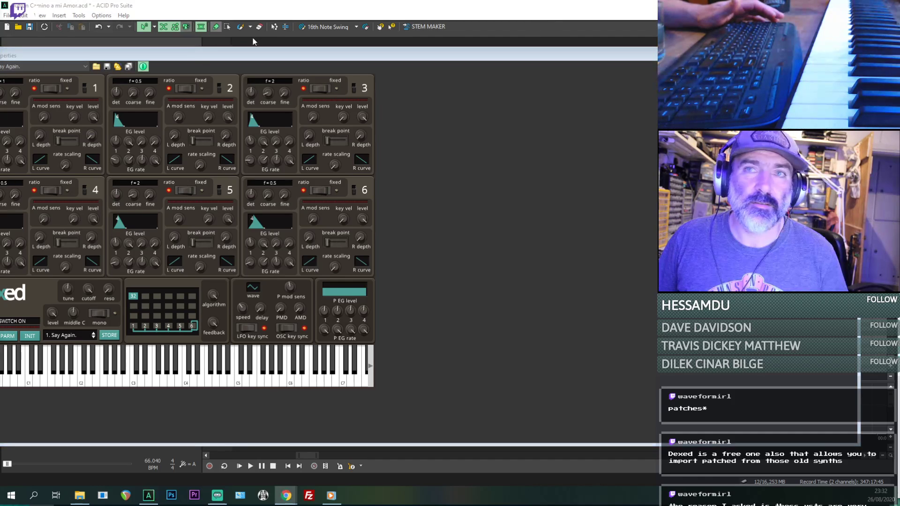
{"action": "left_click", "coordinate": [195, 56]}
{"action": "left_click", "coordinate": [199, 16]}
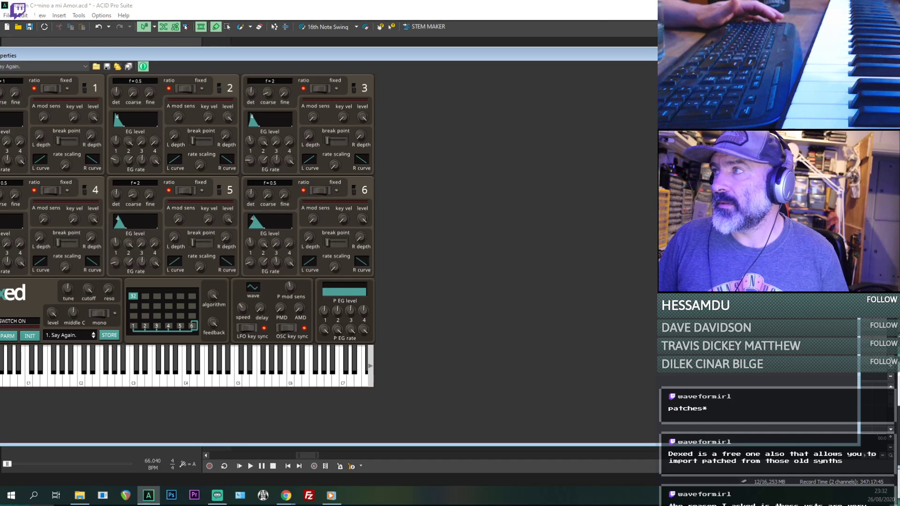
{"action": "left_click", "coordinate": [602, 6]}
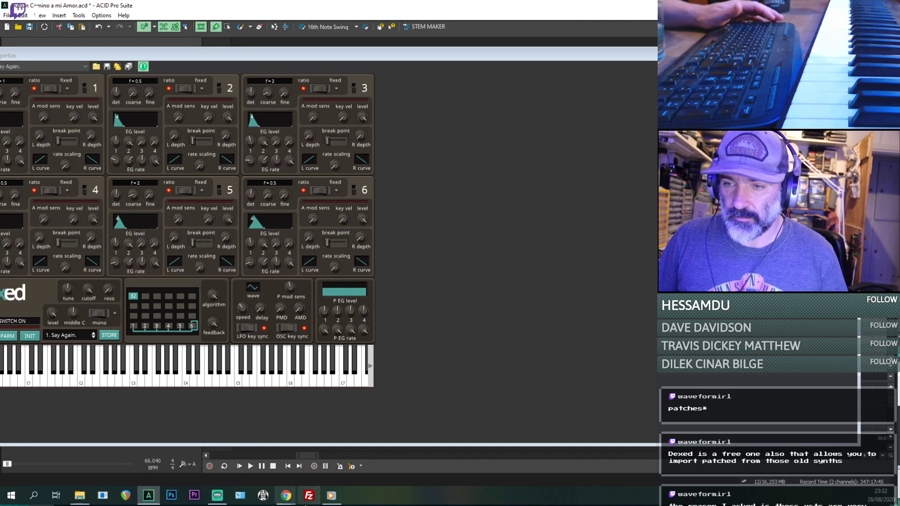
{"action": "left_click", "coordinate": [150, 498]}
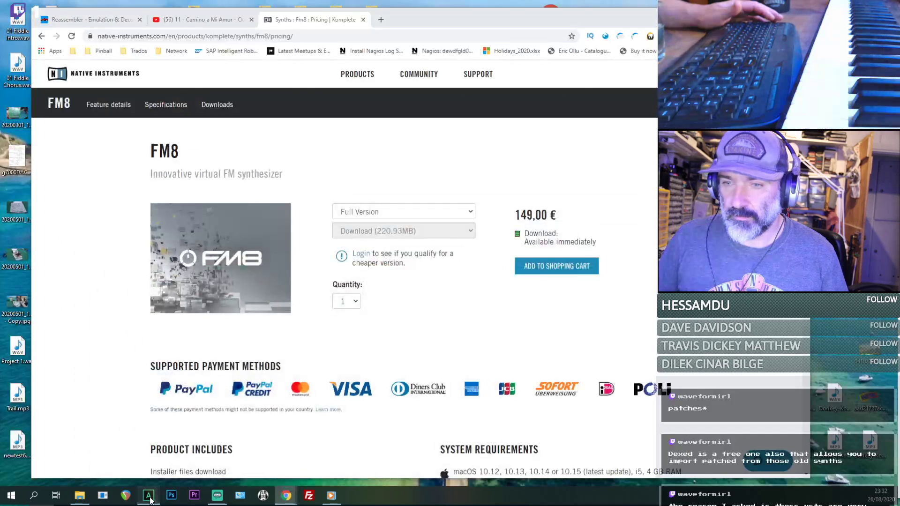
{"action": "left_click", "coordinate": [150, 500]}
- Audition notes with Dexed's Say Again. preset and close the synth's window
{"action": "left_click", "coordinate": [185, 376]}
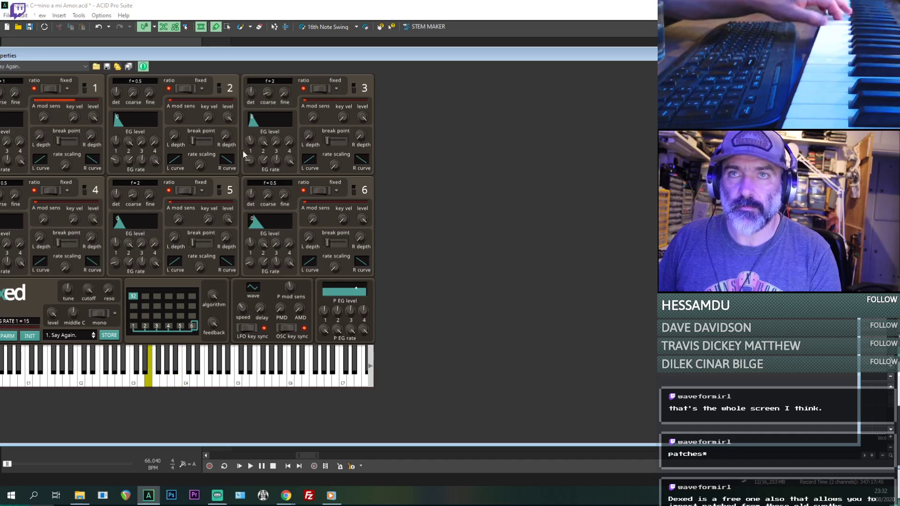
{"action": "left_click", "coordinate": [188, 3]}
{"action": "left_click", "coordinate": [147, 86]}
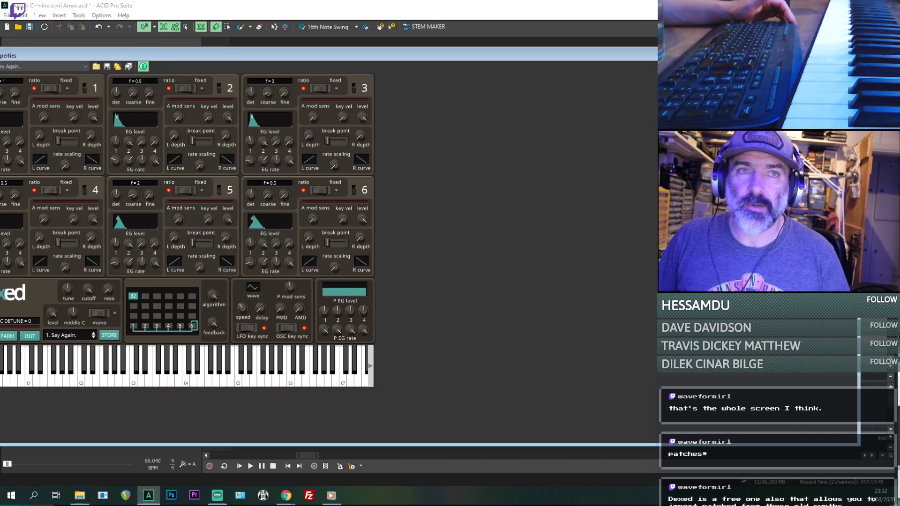
{"action": "left_click", "coordinate": [850, 55]}
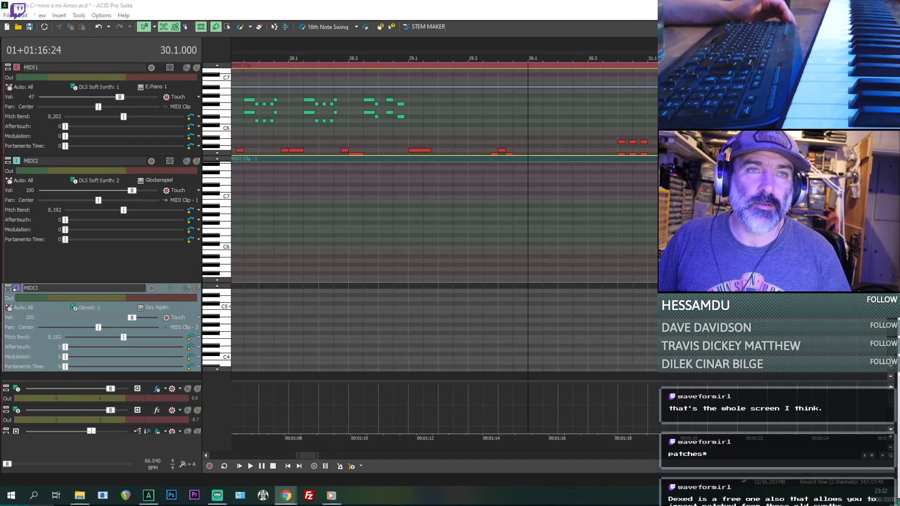
{"action": "left_click", "coordinate": [318, 14]}
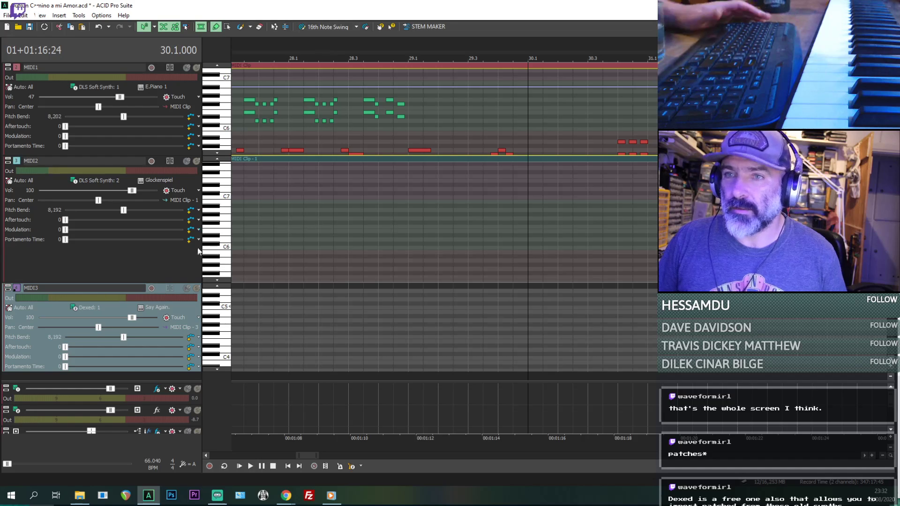
- Open the properties of MIDI3's Dexed synth, and reposition and enlarge the window to show the full synth interface
{"action": "left_click", "coordinate": [83, 310]}
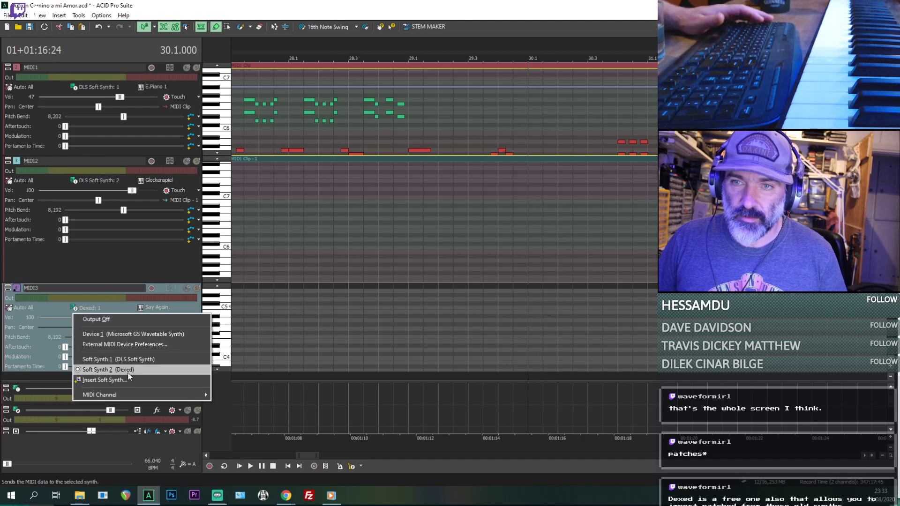
{"action": "left_click", "coordinate": [45, 16]}
{"action": "left_click", "coordinate": [43, 16]}
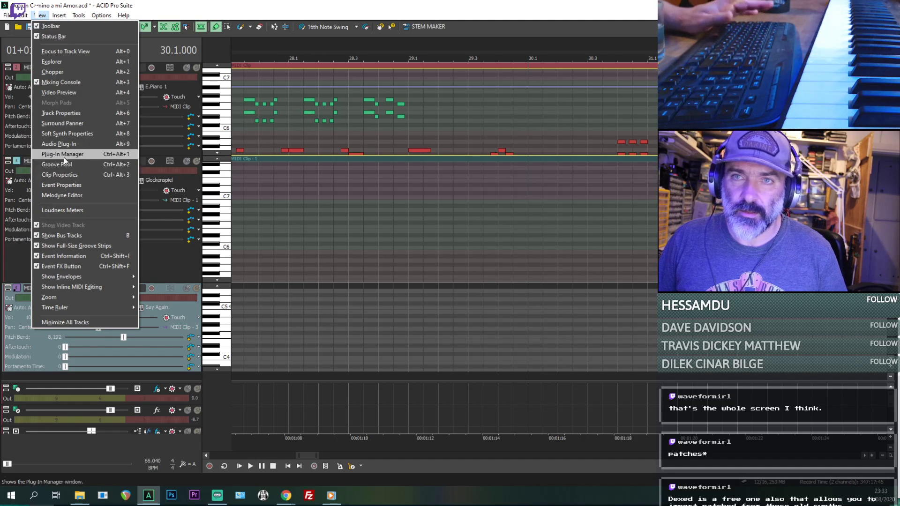
{"action": "left_click", "coordinate": [61, 133]}
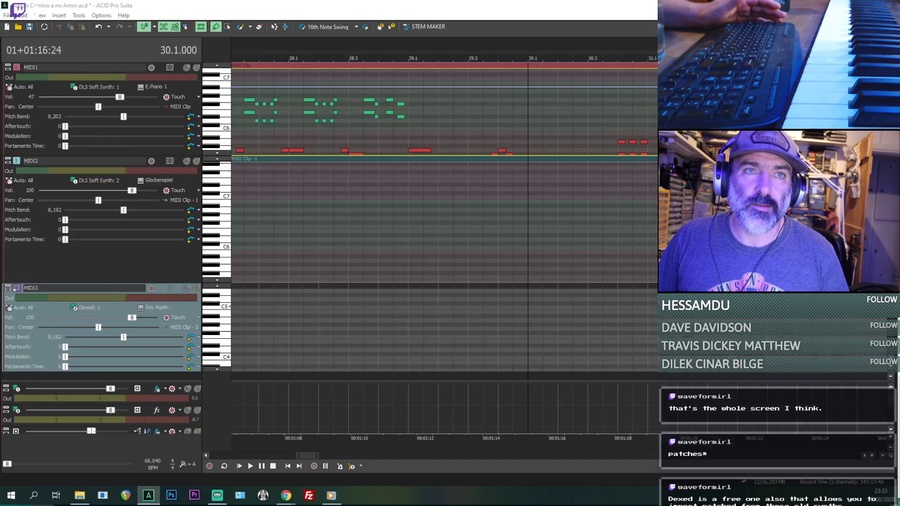
{"action": "left_click_drag", "start_coordinate": [69, 52], "coordinate": [262, 47]}
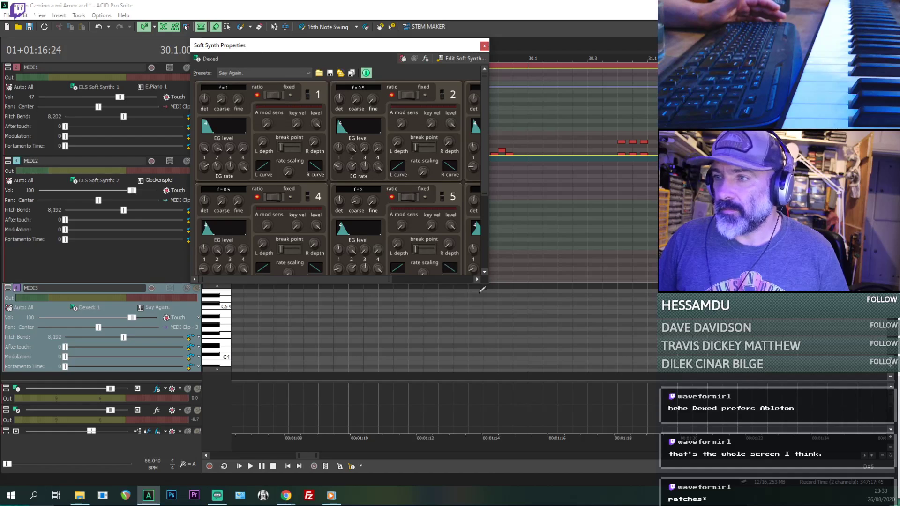
{"action": "left_click_drag", "start_coordinate": [486, 283], "coordinate": [656, 440]}
- Audition the Dexed presets Beatmehrdr and Chroma 5 Y on the MIDI3 track
{"action": "left_click", "coordinate": [300, 74]}
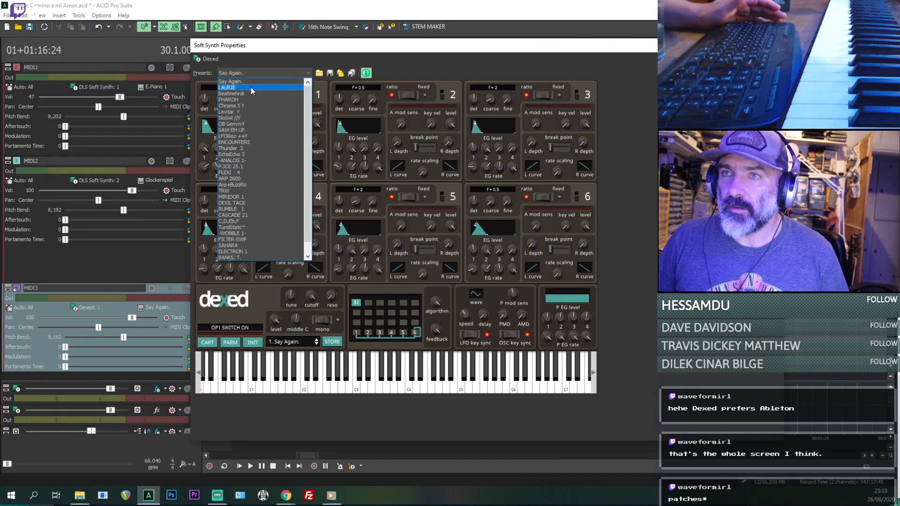
{"action": "left_click", "coordinate": [246, 94]}
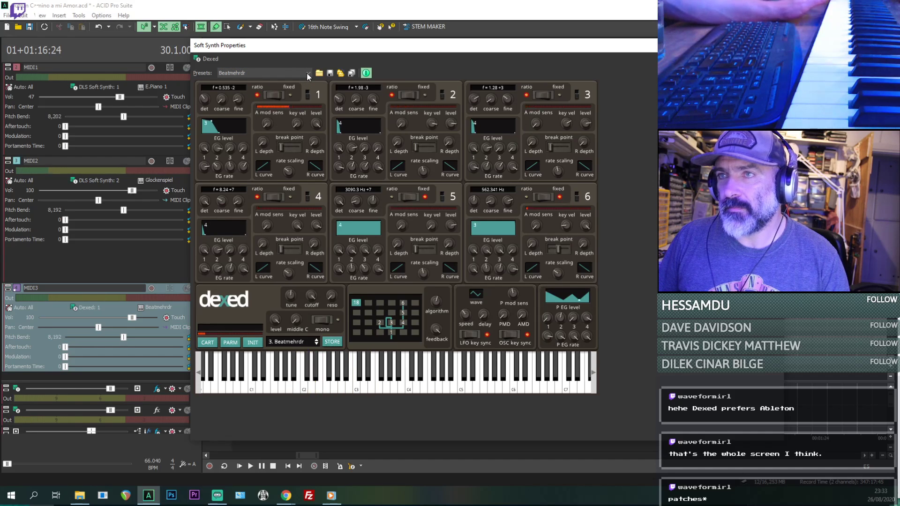
{"action": "left_click", "coordinate": [307, 74]}
{"action": "left_click", "coordinate": [266, 94]}
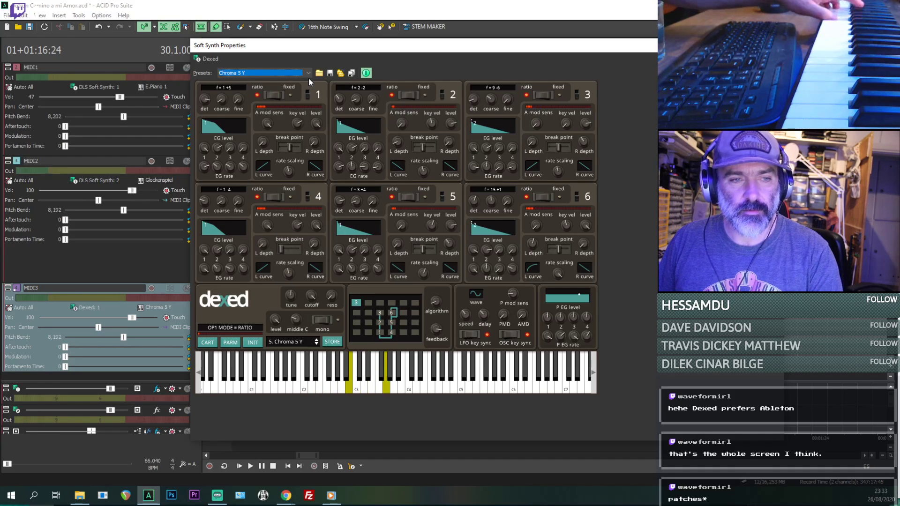
{"action": "left_click", "coordinate": [270, 89]}
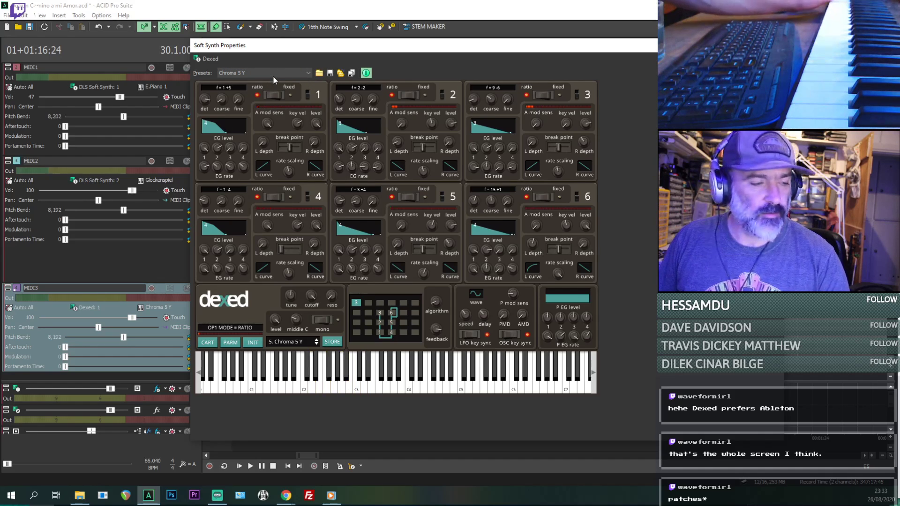
- Try the Dexed presets OB GenvivY and EchoEcho 3, load DEVIL TACK, and move the synth window clear of the track controls
{"action": "left_click", "coordinate": [278, 71]}
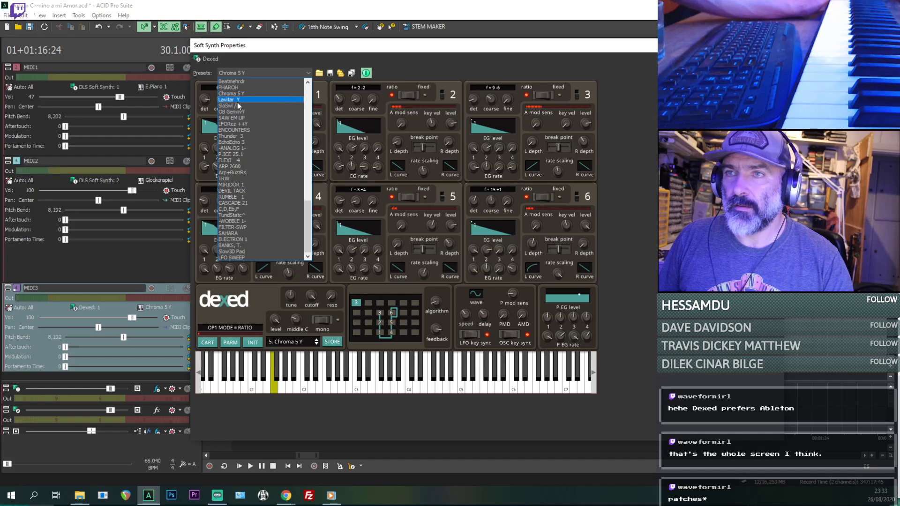
{"action": "left_click", "coordinate": [237, 112]}
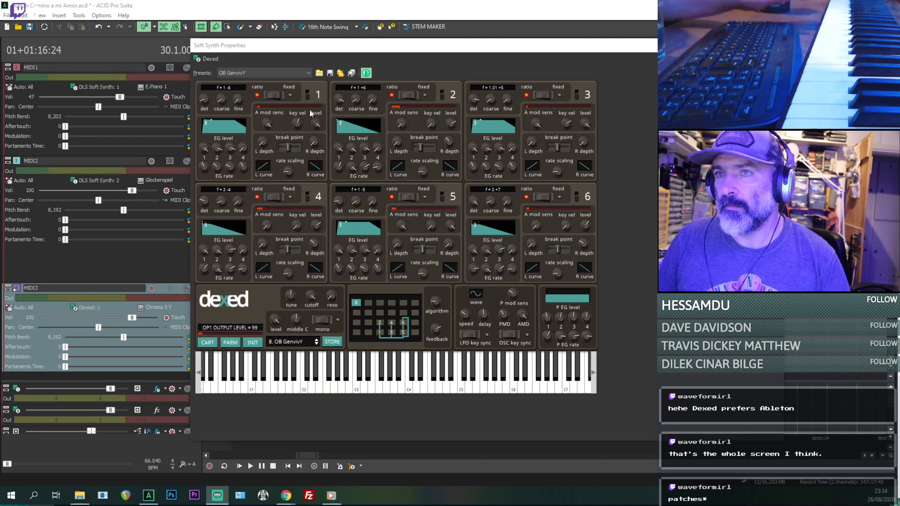
{"action": "left_click", "coordinate": [290, 73]}
{"action": "left_click", "coordinate": [236, 143]}
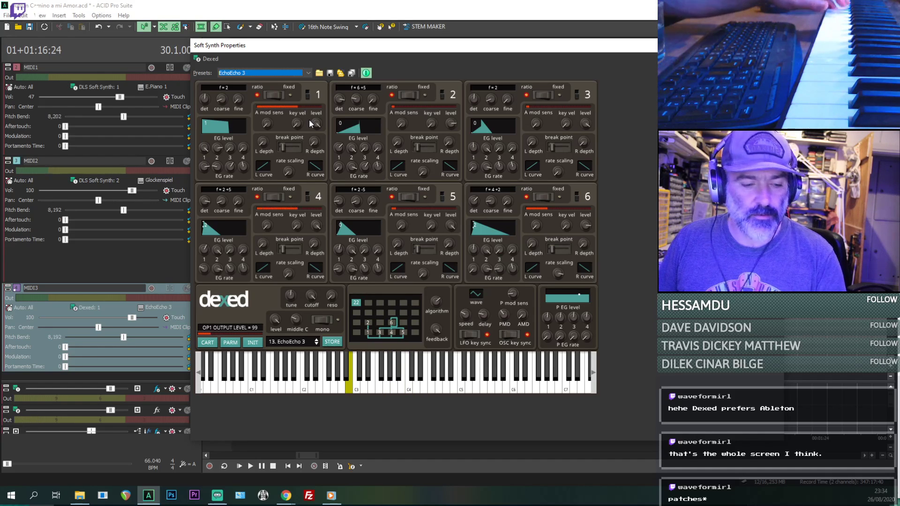
{"action": "left_click", "coordinate": [305, 73]}
{"action": "left_click", "coordinate": [238, 191]}
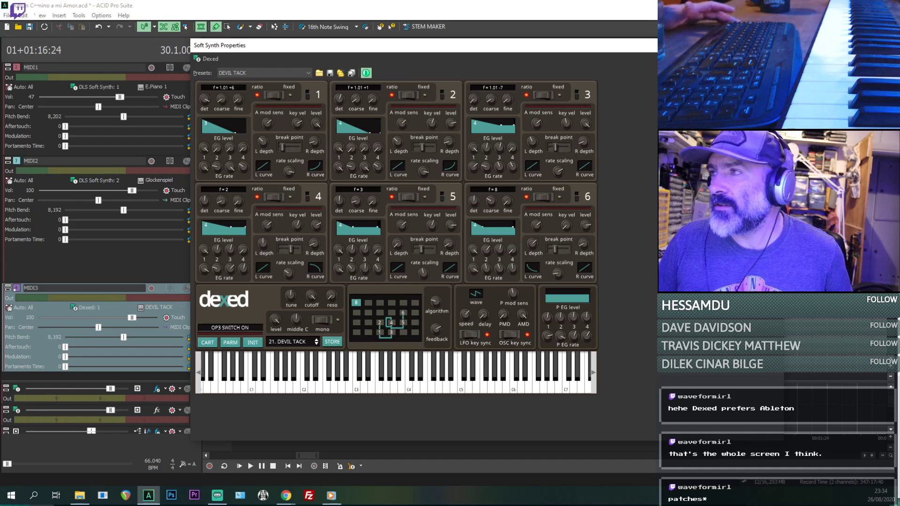
{"action": "left_click_drag", "start_coordinate": [316, 50], "coordinate": [391, 46]}
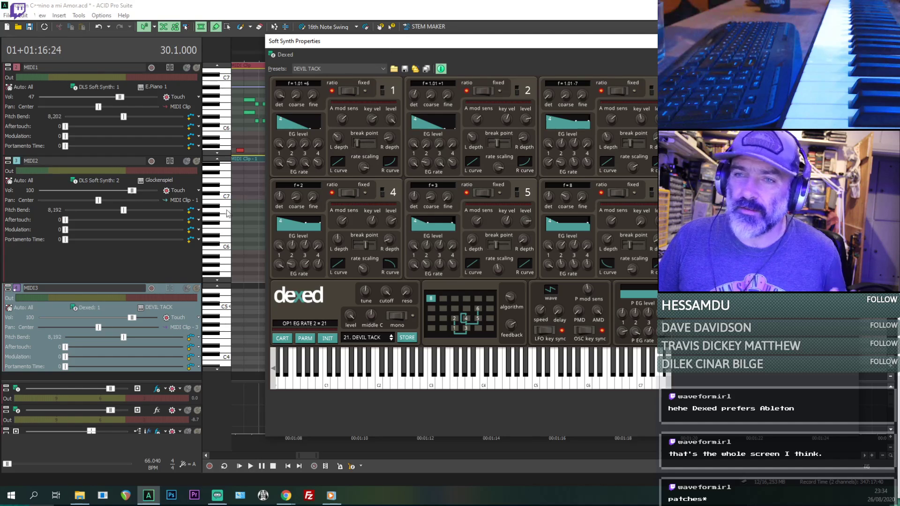
- Insert the DN-e1 (64) soft synth on the MIDI3 track in place of Dexed
{"action": "left_click", "coordinate": [89, 307]}
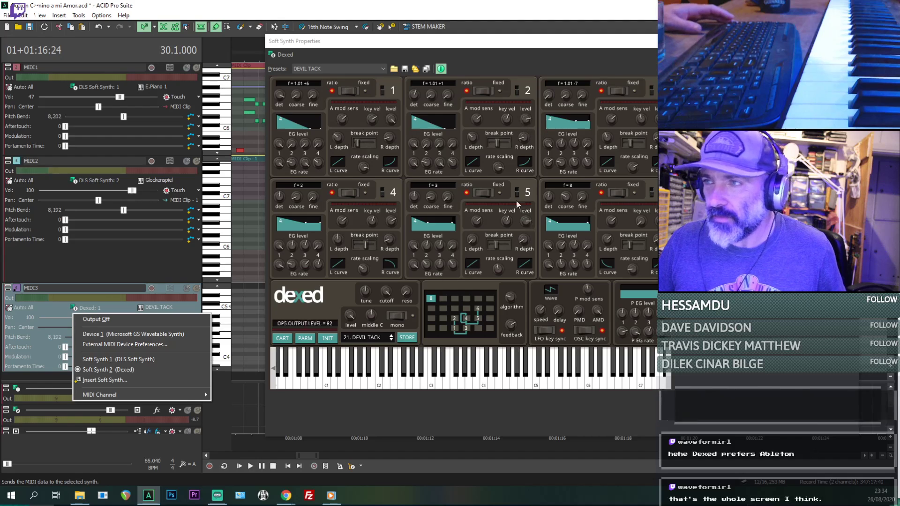
{"action": "left_click", "coordinate": [127, 379]}
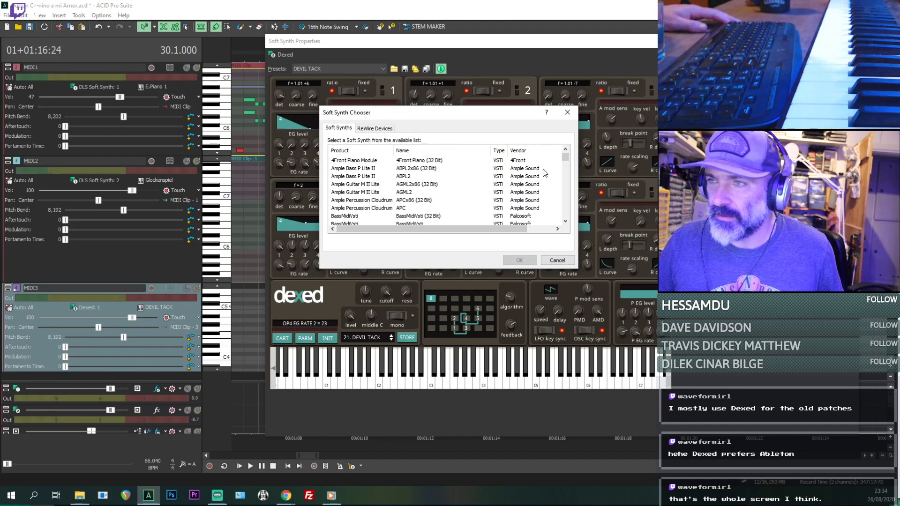
{"action": "left_click_drag", "start_coordinate": [566, 161], "coordinate": [577, 175]}
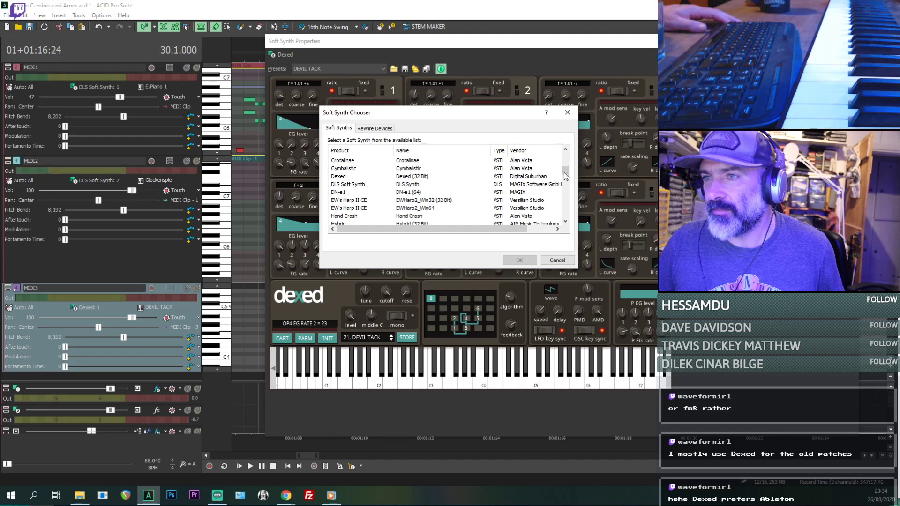
{"action": "double_click", "coordinate": [404, 191]}
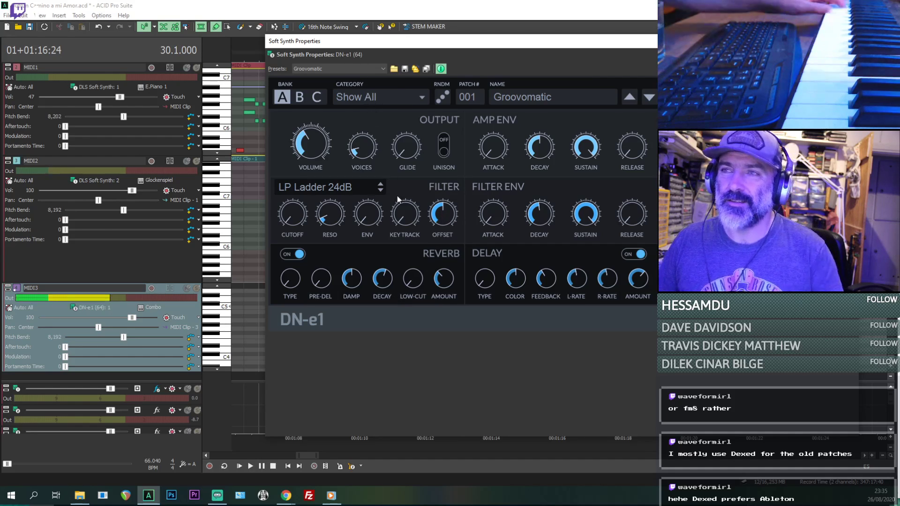
- Audition DN-e1's bank A patches Groovomatic, Guitar Hero, Haunting and High Strings
{"action": "left_click", "coordinate": [650, 97]}
{"action": "left_click", "coordinate": [649, 97]}
{"action": "left_click", "coordinate": [634, 97]}
{"action": "left_click", "coordinate": [633, 97]}
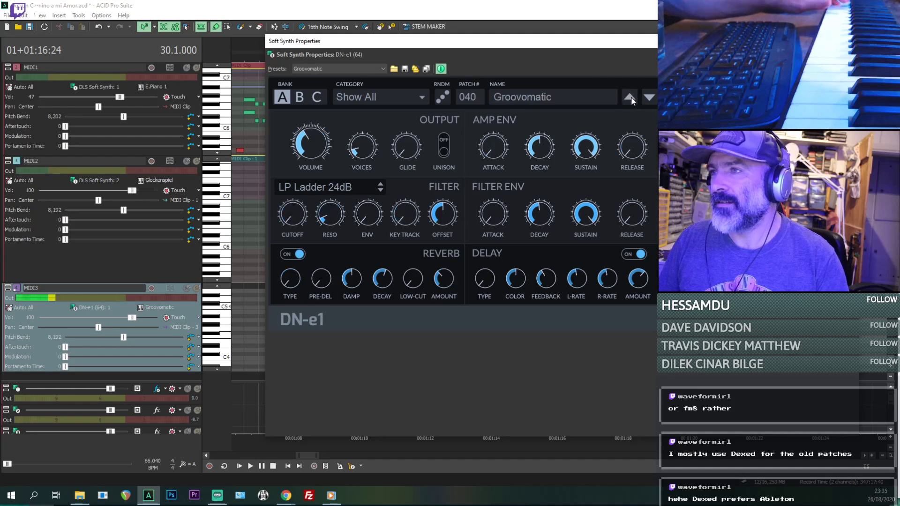
{"action": "left_click", "coordinate": [652, 98]}
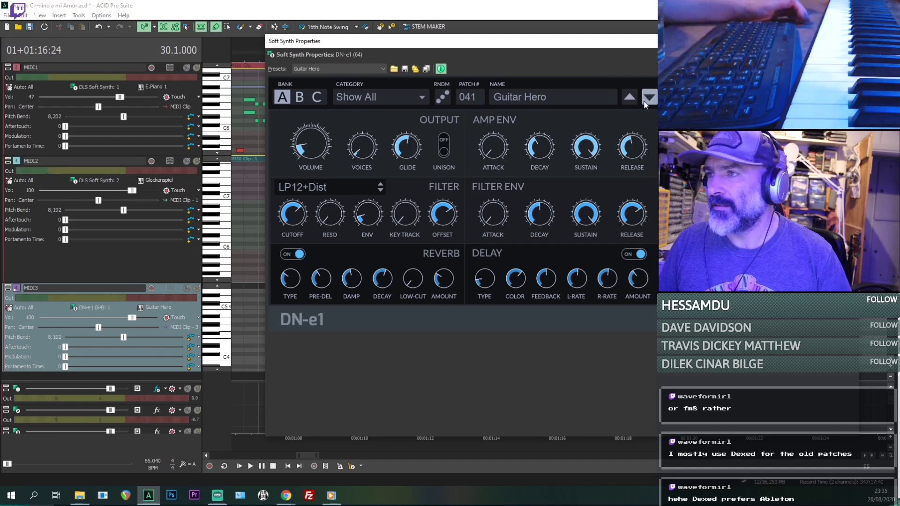
{"action": "left_click", "coordinate": [648, 97]}
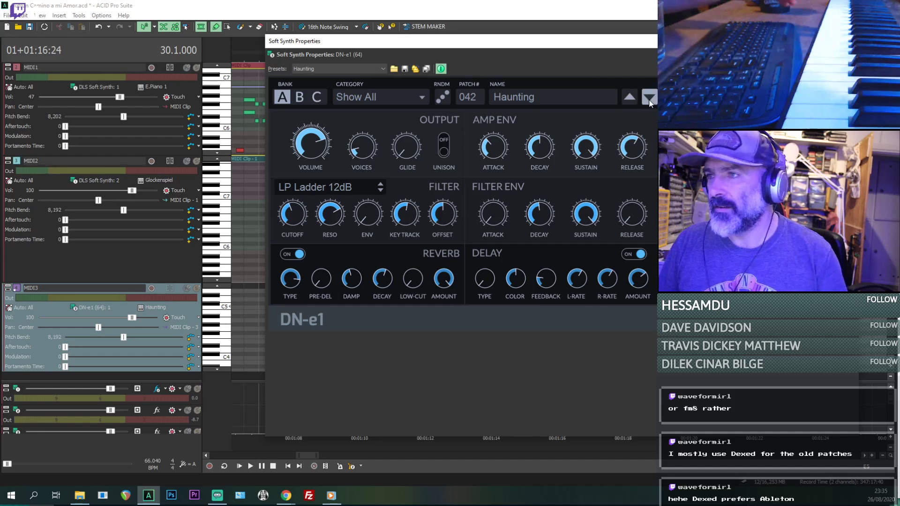
{"action": "left_click", "coordinate": [649, 99]}
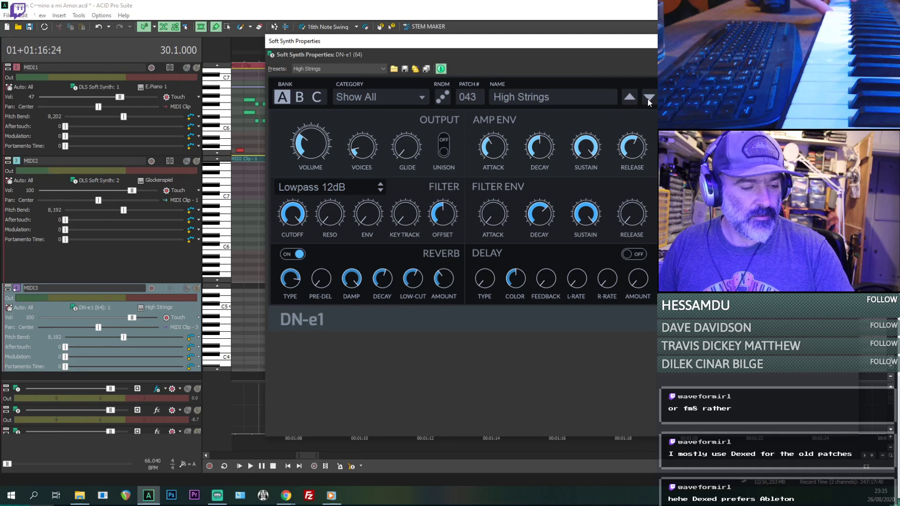
- Continue through DN-e1's bank A patches past Holy Organ and select patch 046, Ice Age
{"action": "left_click", "coordinate": [648, 98]}
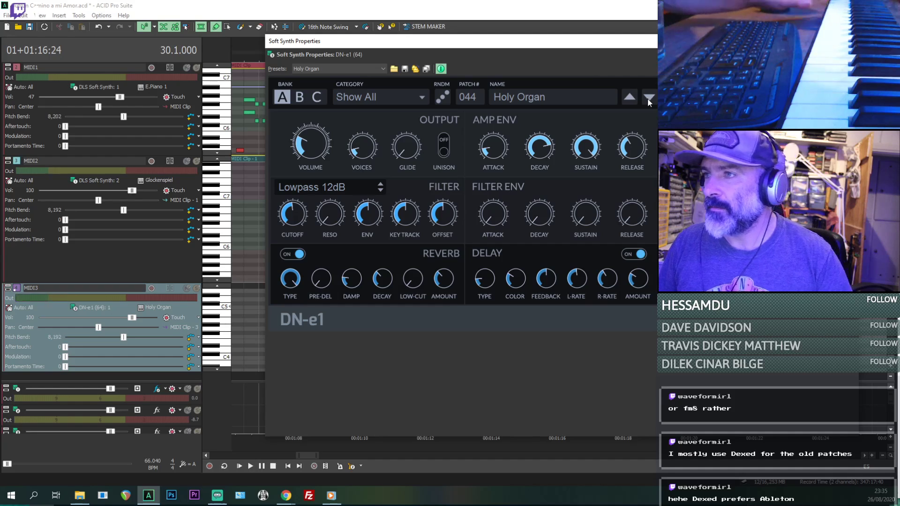
{"action": "double_click", "coordinate": [648, 97]}
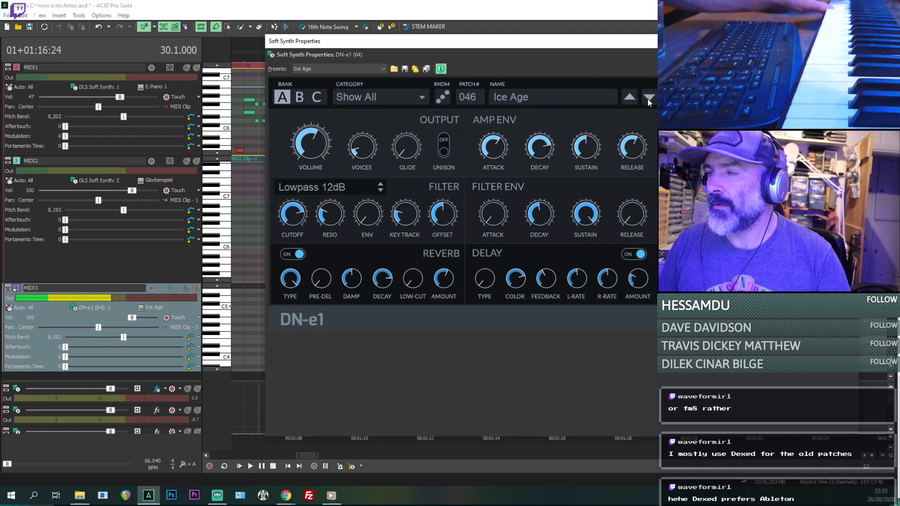
{"action": "left_click", "coordinate": [647, 98]}
{"action": "left_click", "coordinate": [631, 100]}
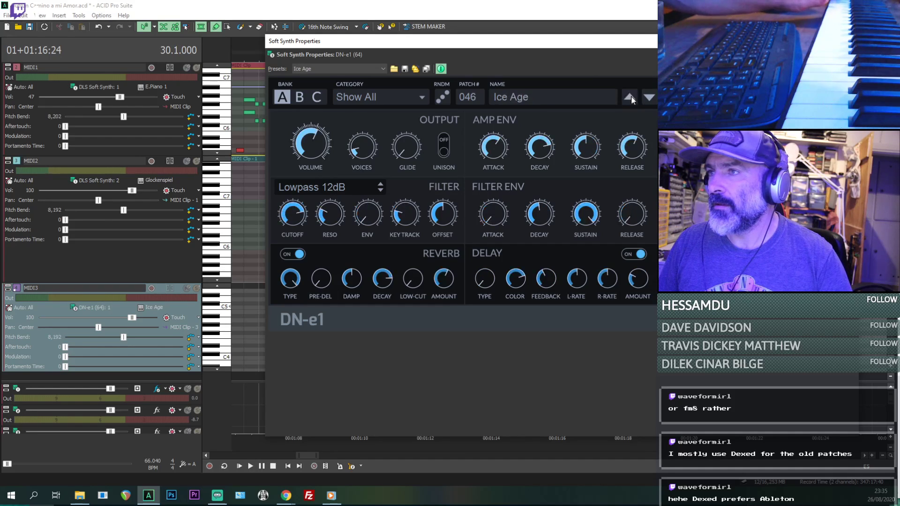
- Step DN-e1's bank A patches back from Ice Age to patch 044, Holy Organ
{"action": "left_click", "coordinate": [631, 100]}
{"action": "left_click", "coordinate": [631, 100]}
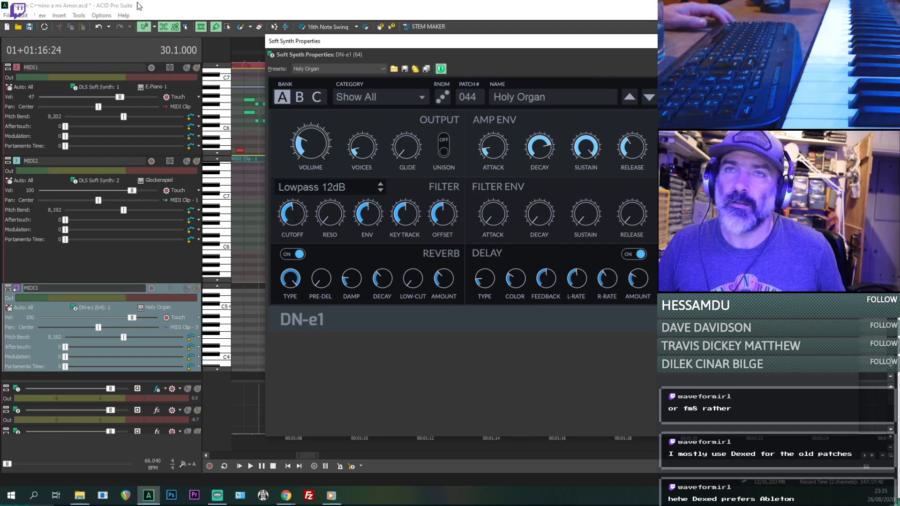
{"action": "key", "text": "alt+Tab"}
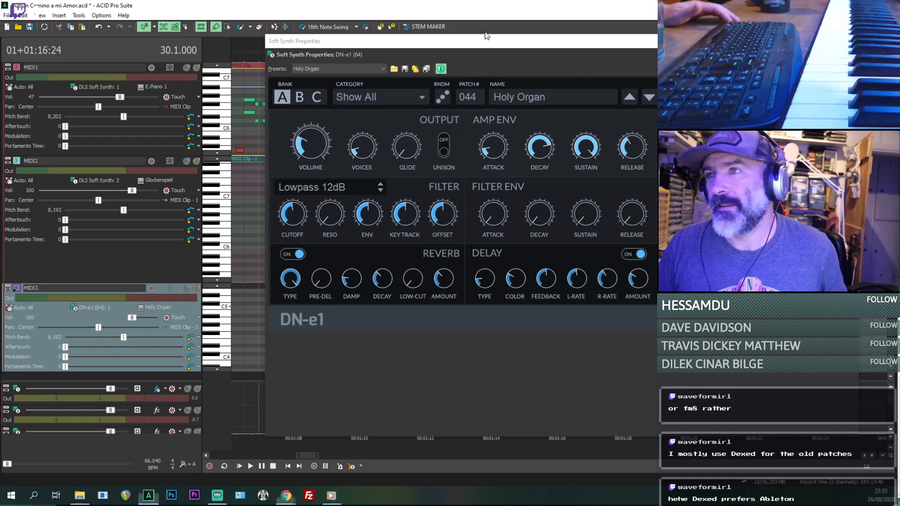
{"action": "key", "text": "alt+Tab"}
- Close the DN-e1 window and undo the synth change so the MIDI3 track uses DLS Soft Synth 1 again
{"action": "left_click_drag", "start_coordinate": [400, 44], "coordinate": [304, 77]}
{"action": "left_click", "coordinate": [462, 76]}
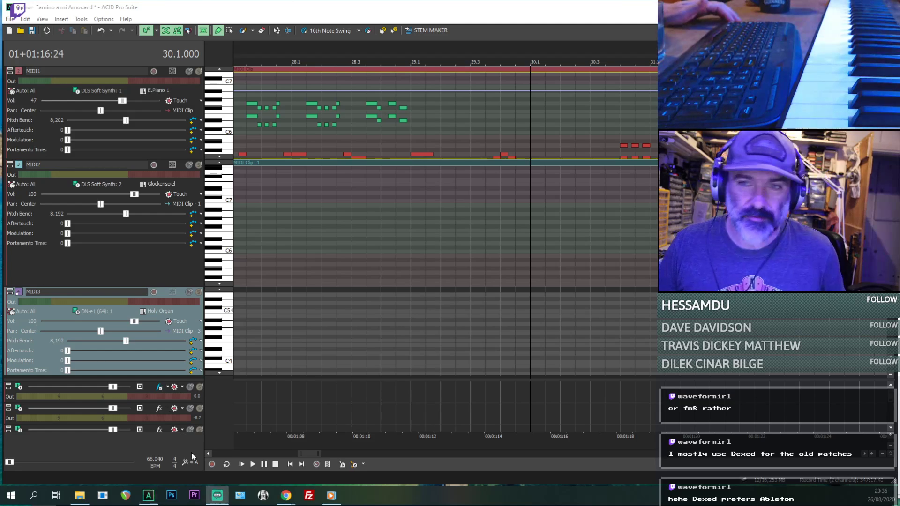
{"action": "left_click", "coordinate": [55, 319]}
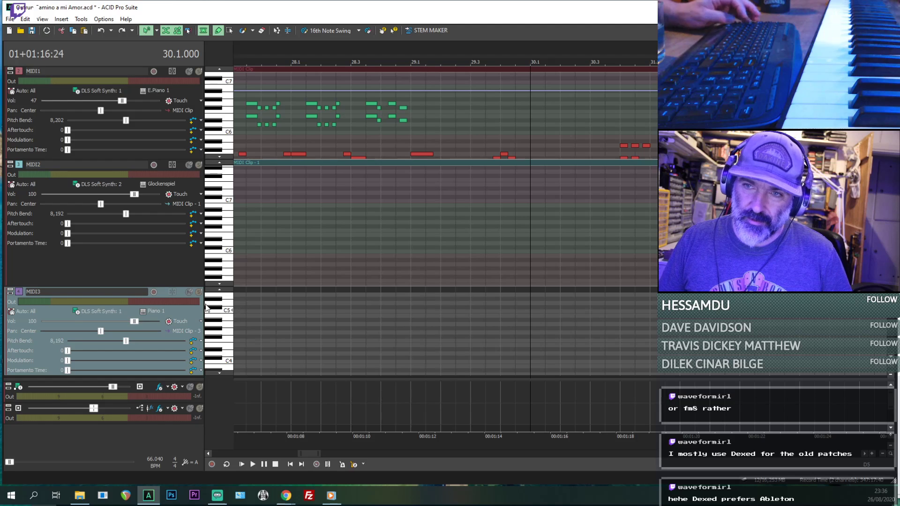
{"action": "key", "text": "ctrl+z"}
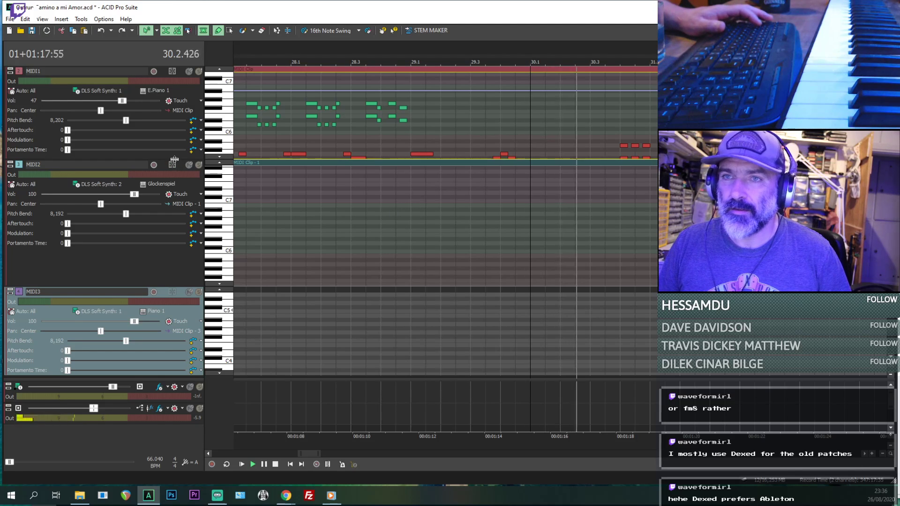
- Enlarge the MIDI1 track's height and listen to the three-hit chord at bar 30.4
{"action": "left_click_drag", "start_coordinate": [185, 160], "coordinate": [184, 234]}
{"action": "scroll", "coordinate": [643, 183], "scroll_direction": "up", "scroll_amount": 1}
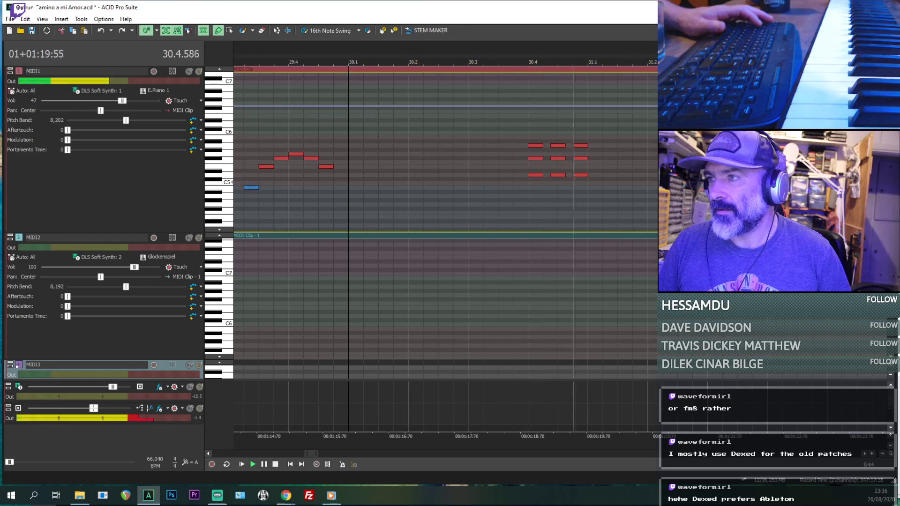
{"action": "key", "text": "space"}
- Play the MIDI1 arrangement from bar 21.1 and switch from the Draw tool to the Selection tool
{"action": "scroll", "coordinate": [643, 183], "scroll_direction": "down", "scroll_amount": 3}
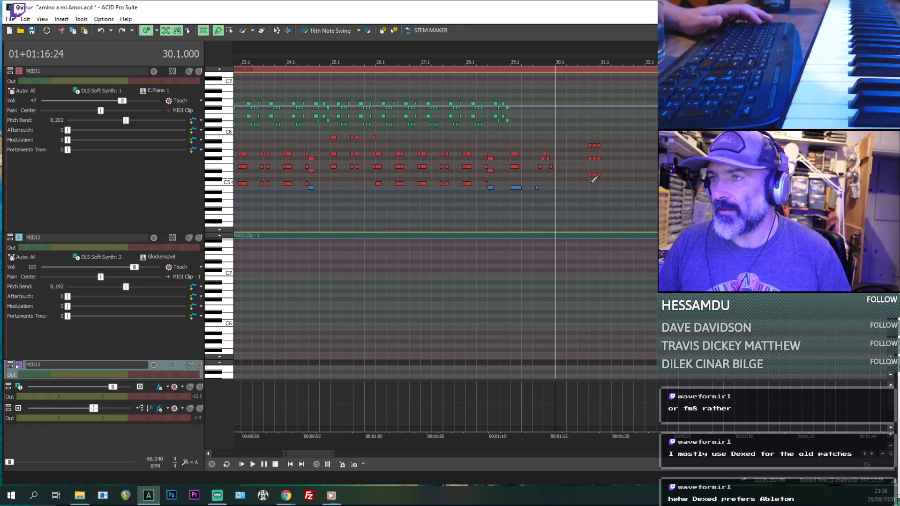
{"action": "left_click", "coordinate": [355, 213]}
{"action": "key", "text": "space"}
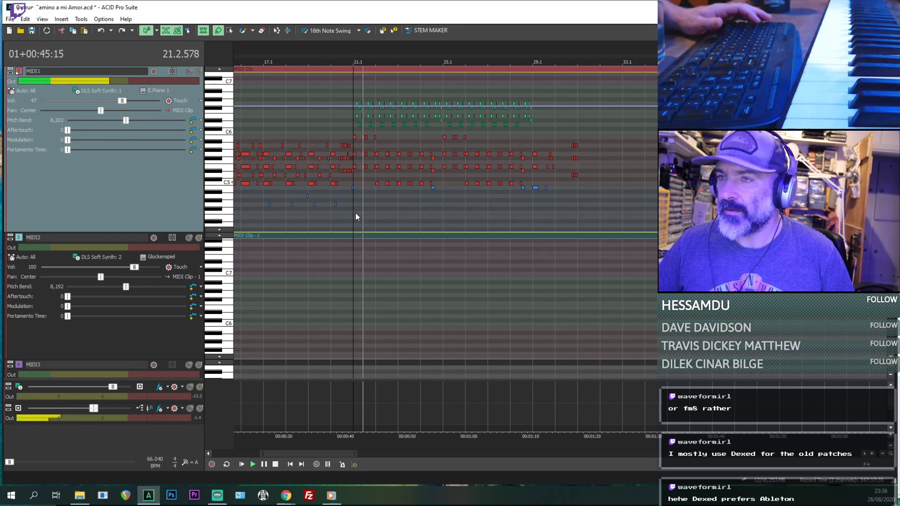
{"action": "scroll", "coordinate": [371, 213], "scroll_direction": "up", "scroll_amount": 3}
{"action": "scroll", "coordinate": [440, 188], "scroll_direction": "down", "scroll_amount": 2}
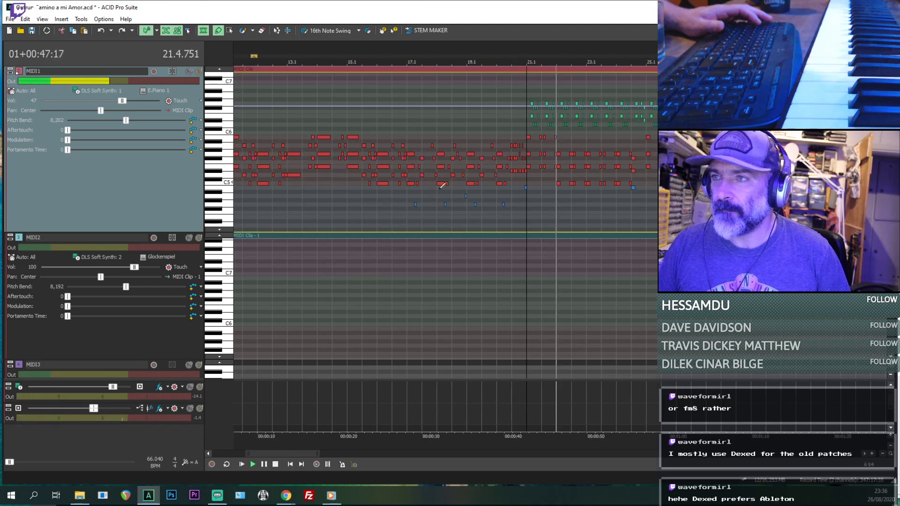
{"action": "scroll", "coordinate": [570, 134], "scroll_direction": "up", "scroll_amount": 1}
{"action": "key", "text": "d"}
{"action": "key", "text": "space"}
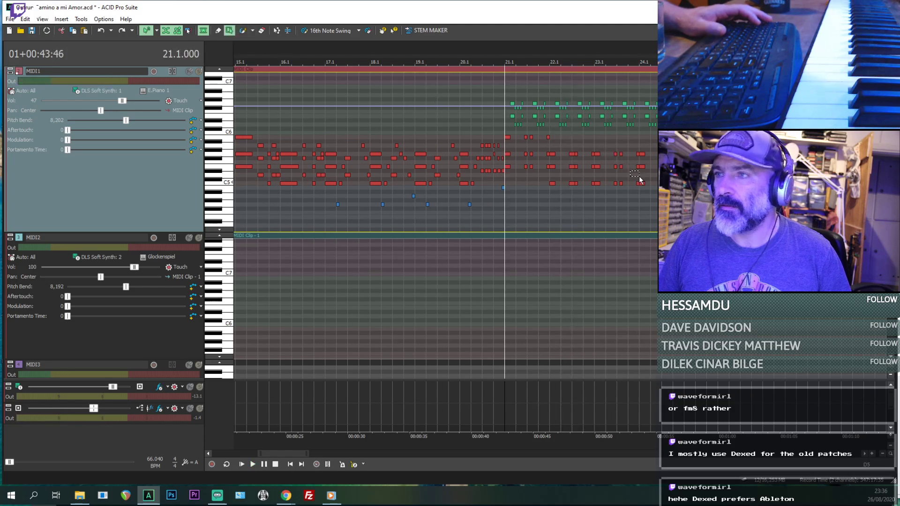
{"action": "scroll", "coordinate": [583, 188], "scroll_direction": "down", "scroll_amount": 1}
{"action": "key", "text": "space"}
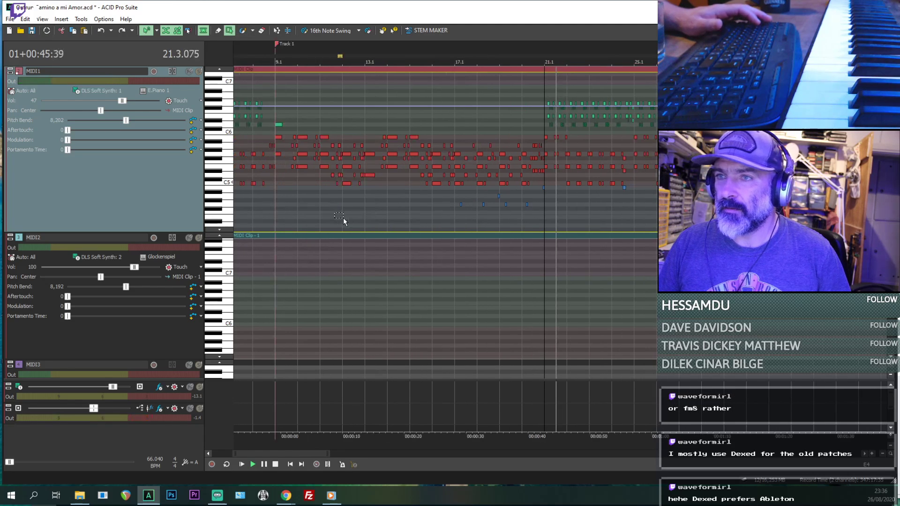
- Copy all MIDI1 notes from bar 9.1 to the end of the arrangement and paste them at bar 31.1
{"action": "left_click", "coordinate": [276, 215]}
{"action": "scroll", "coordinate": [604, 201], "scroll_direction": "down", "scroll_amount": 1}
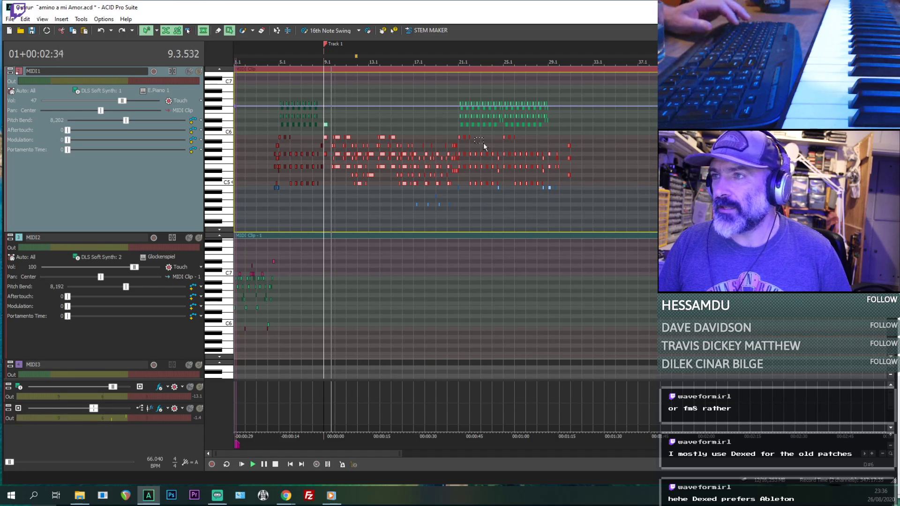
{"action": "left_click_drag", "start_coordinate": [591, 98], "coordinate": [325, 204]}
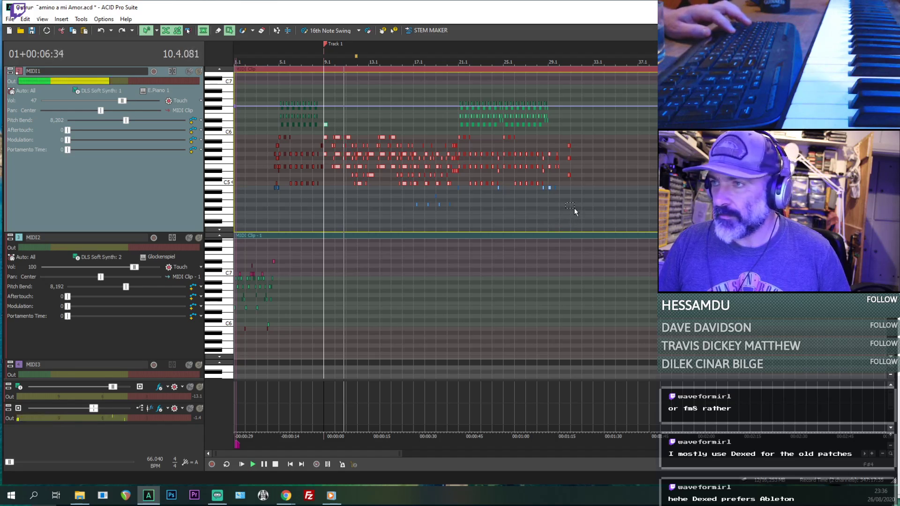
{"action": "scroll", "coordinate": [570, 215], "scroll_direction": "up", "scroll_amount": 8}
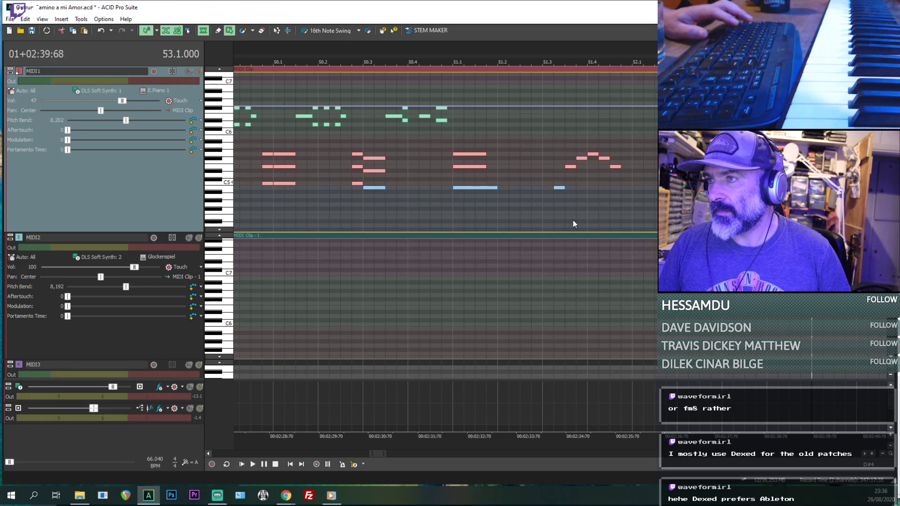
{"action": "left_click_drag", "start_coordinate": [477, 218], "coordinate": [485, 223]}
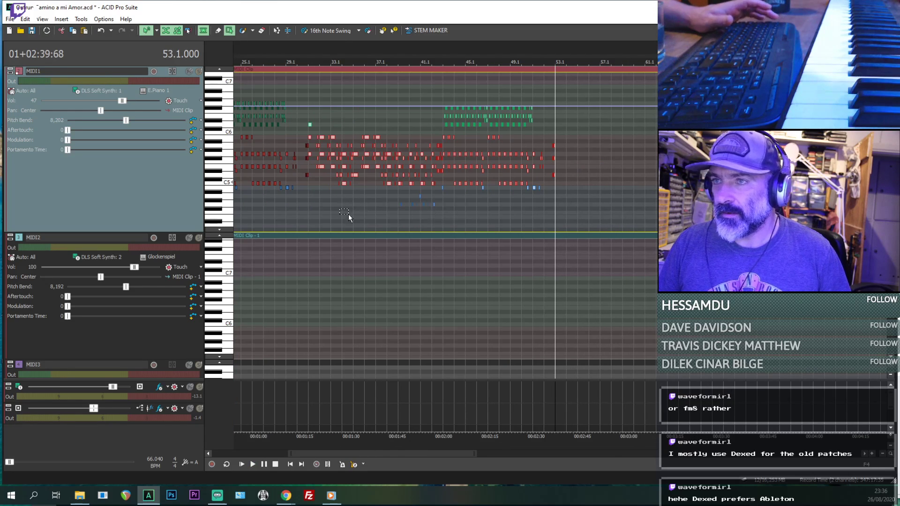
- Play the pasted section from just before bar 31 and set the MIDI2 track's volume to 105
{"action": "left_click", "coordinate": [305, 214]}
{"action": "key", "text": "space"}
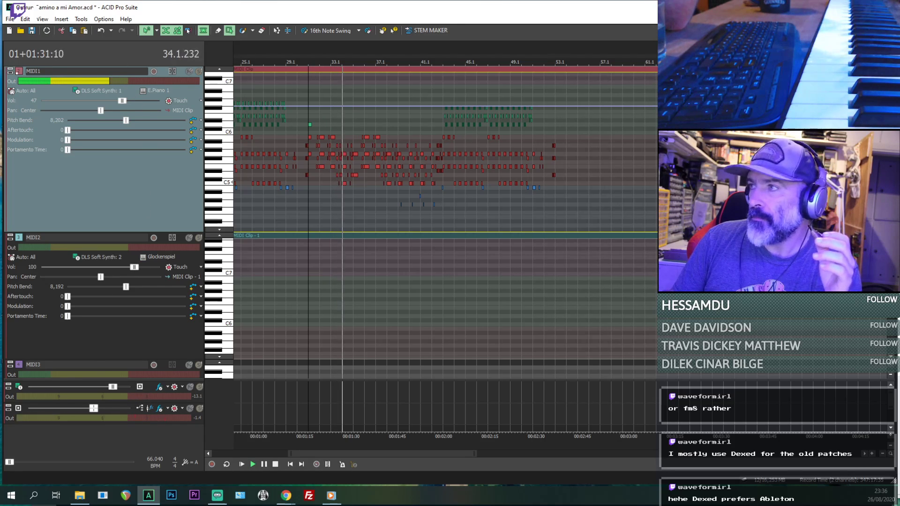
{"action": "scroll", "coordinate": [104, 220], "scroll_direction": "up", "scroll_amount": 1}
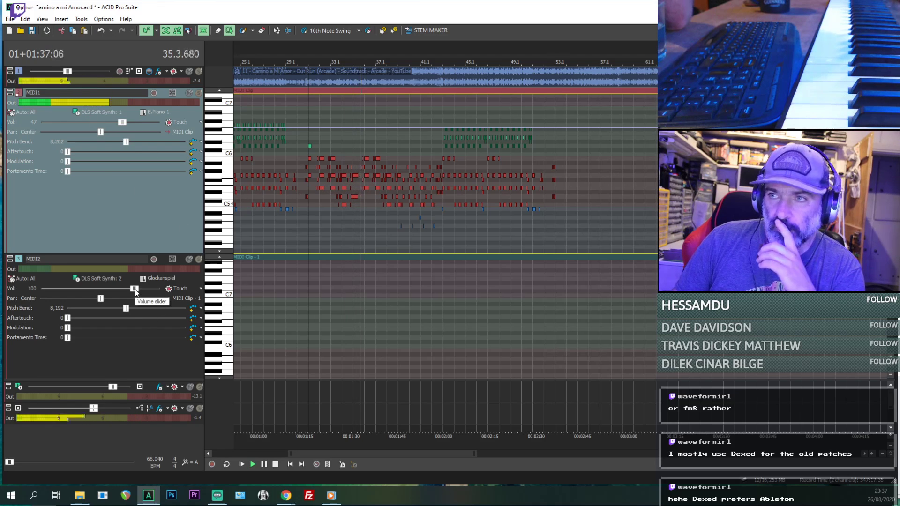
{"action": "left_click_drag", "start_coordinate": [137, 292], "coordinate": [142, 292]}
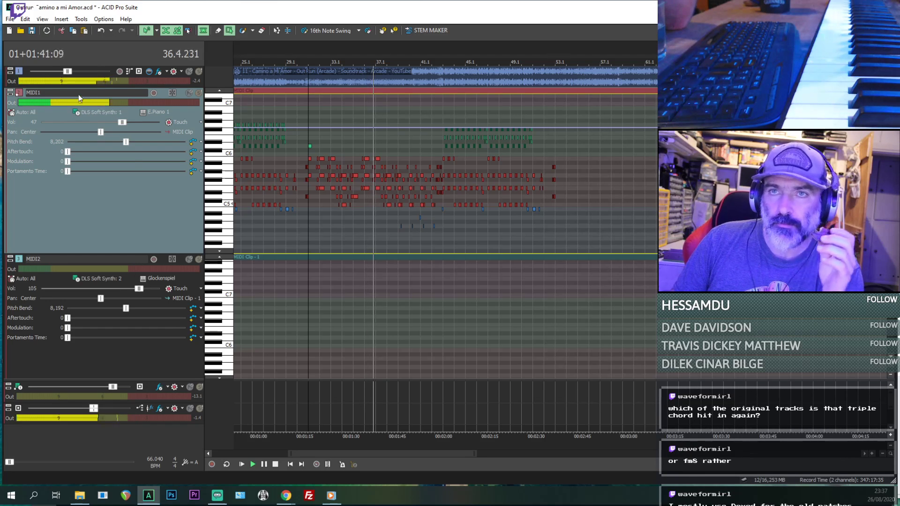
- Set the MIDI1 track's volume to 89 and lower the reference audio track's volume
{"action": "mouse_move", "coordinate": [68, 71]}
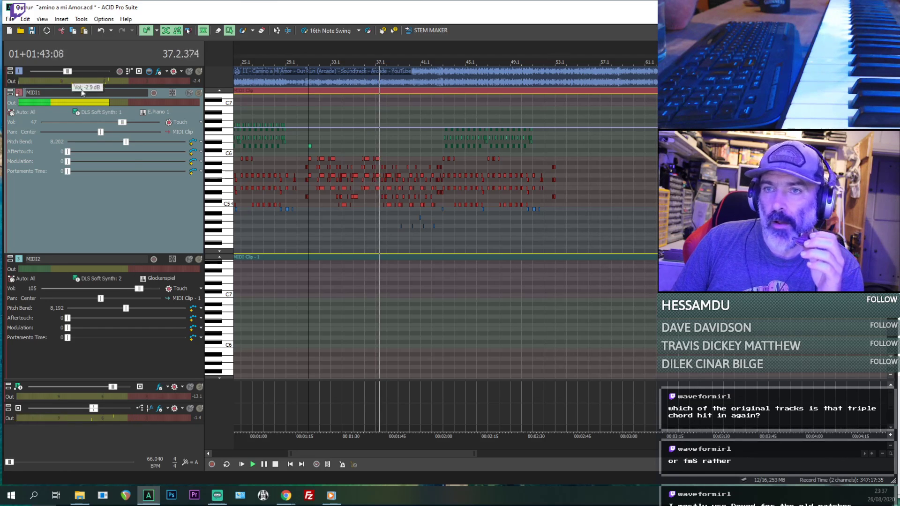
{"action": "left_click_drag", "start_coordinate": [121, 122], "coordinate": [127, 122]}
{"action": "left_click_drag", "start_coordinate": [68, 72], "coordinate": [64, 72]}
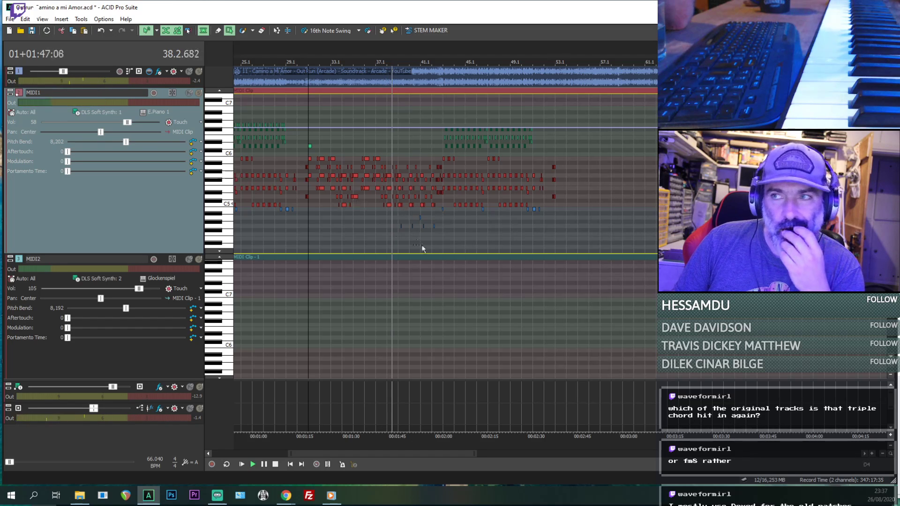
{"action": "scroll", "coordinate": [392, 235], "scroll_direction": "up", "scroll_amount": 3}
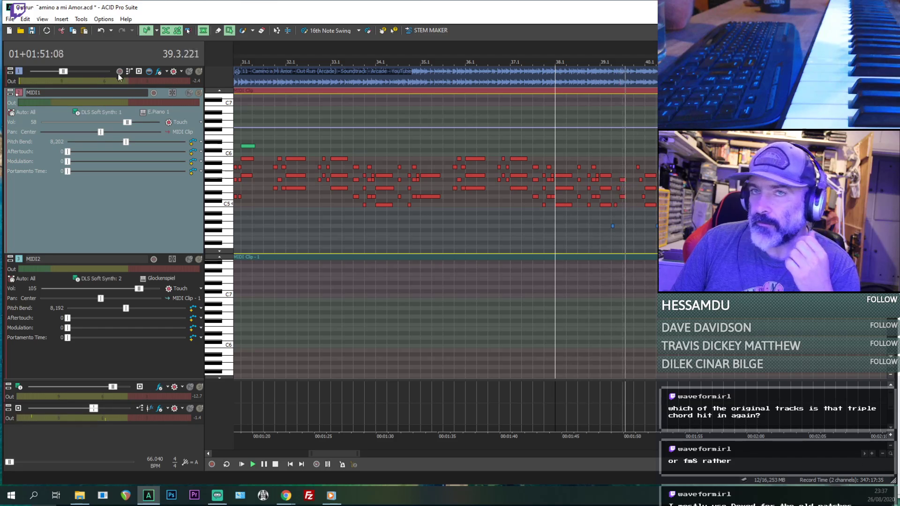
{"action": "left_click_drag", "start_coordinate": [128, 120], "coordinate": [148, 123]}
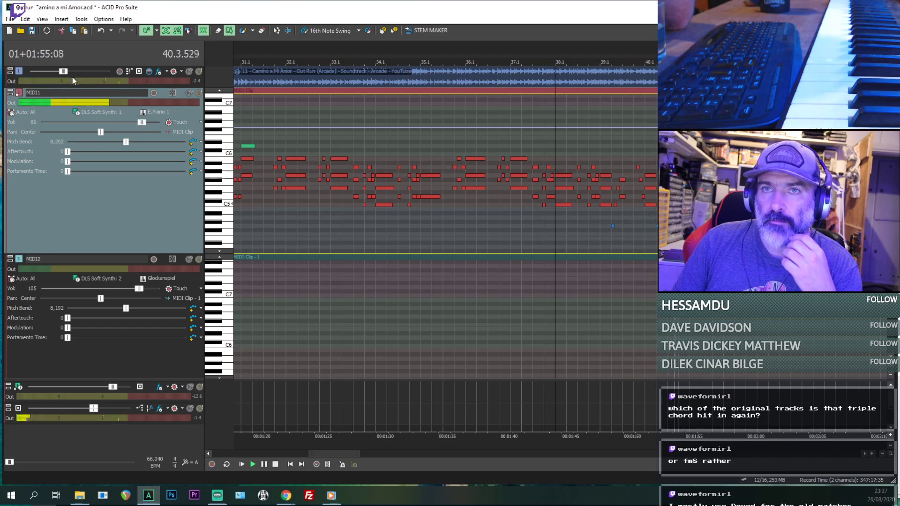
{"action": "mouse_move", "coordinate": [65, 72]}
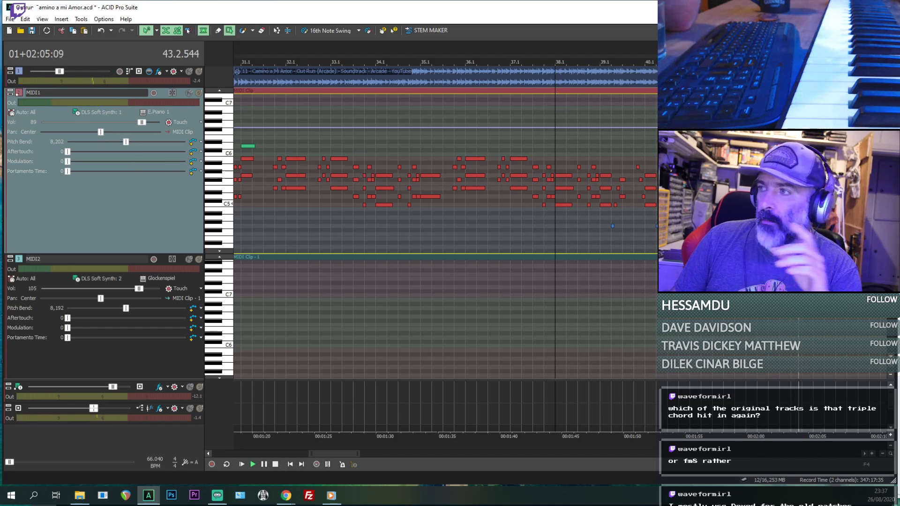
- Listen to the pasted MIDI1 section against the reference audio and inspect its notes around bar 43.1
{"action": "left_click", "coordinate": [791, 217]}
{"action": "scroll", "coordinate": [790, 216], "scroll_direction": "down", "scroll_amount": 3}
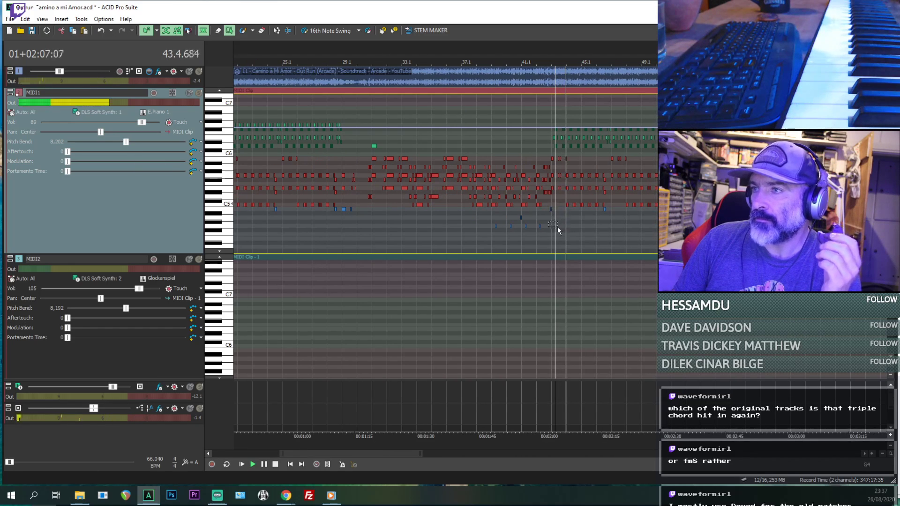
{"action": "scroll", "coordinate": [598, 220], "scroll_direction": "down", "scroll_amount": 1}
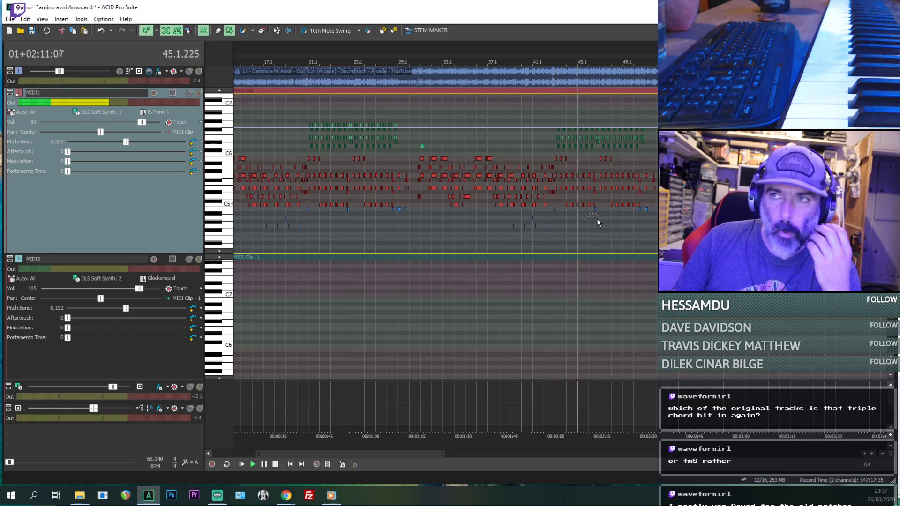
{"action": "scroll", "coordinate": [629, 215], "scroll_direction": "down", "scroll_amount": 2}
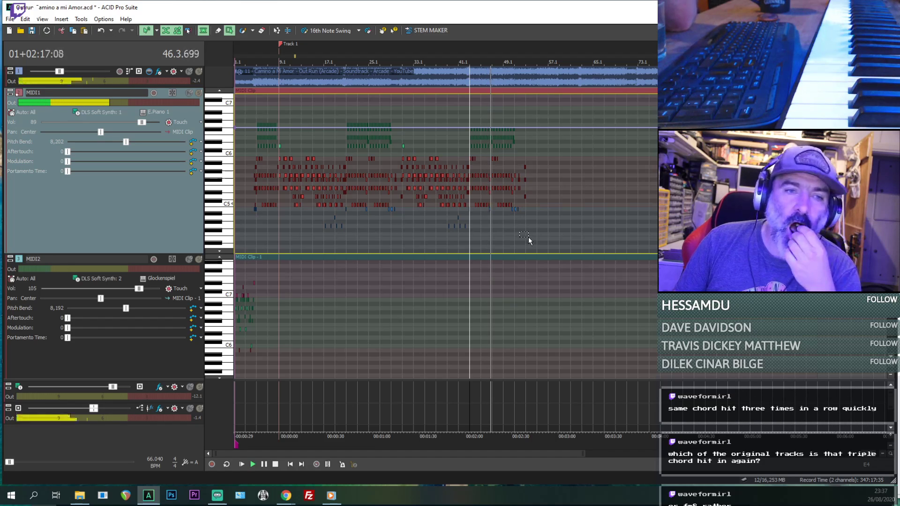
{"action": "scroll", "coordinate": [537, 242], "scroll_direction": "up", "scroll_amount": 1}
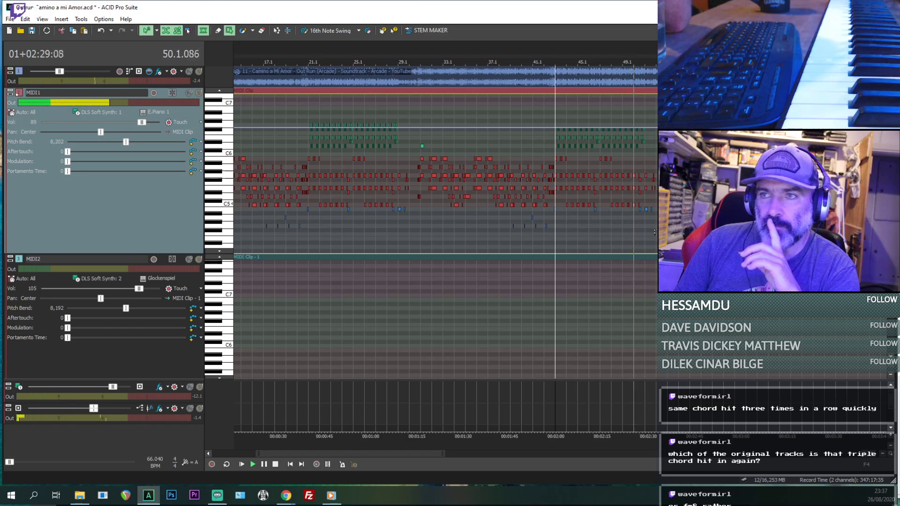
{"action": "scroll", "coordinate": [552, 239], "scroll_direction": "up", "scroll_amount": 8}
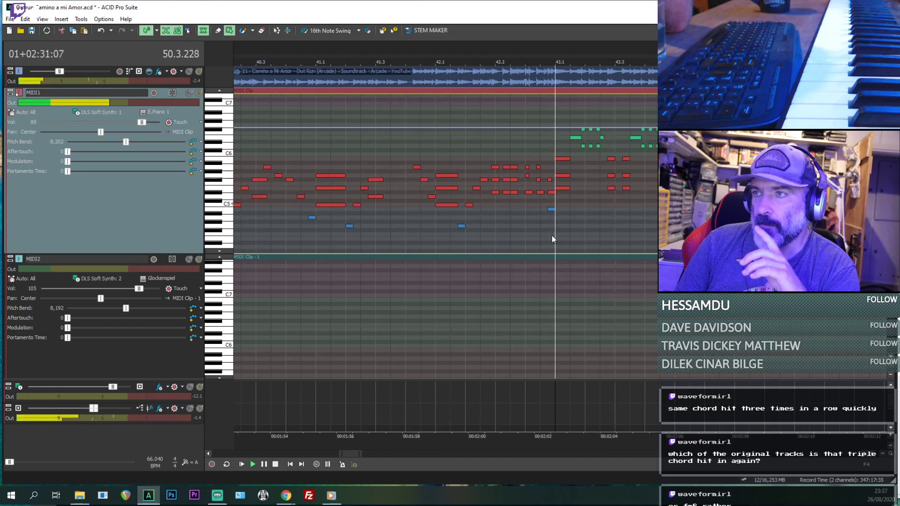
{"action": "scroll", "coordinate": [552, 239], "scroll_direction": "down", "scroll_amount": 5}
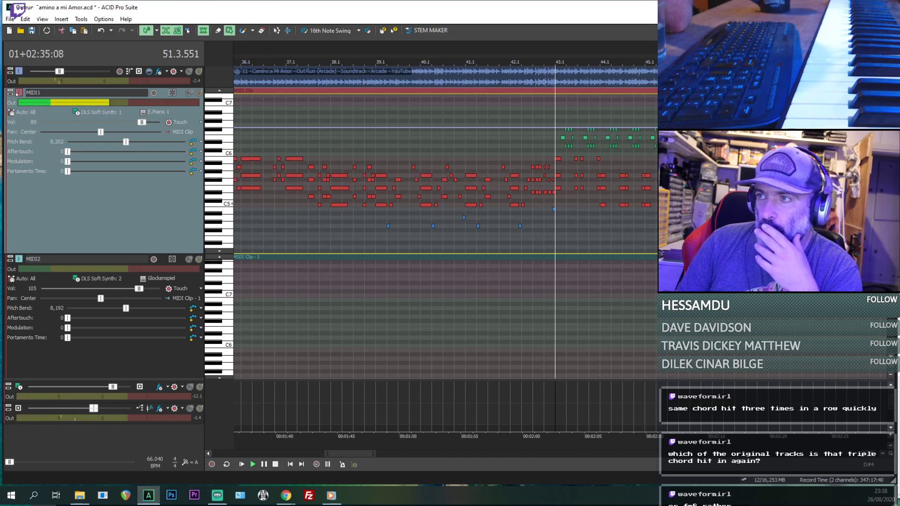
{"action": "scroll", "coordinate": [553, 239], "scroll_direction": "down", "scroll_amount": 3}
{"action": "scroll", "coordinate": [552, 239], "scroll_direction": "down", "scroll_amount": 2}
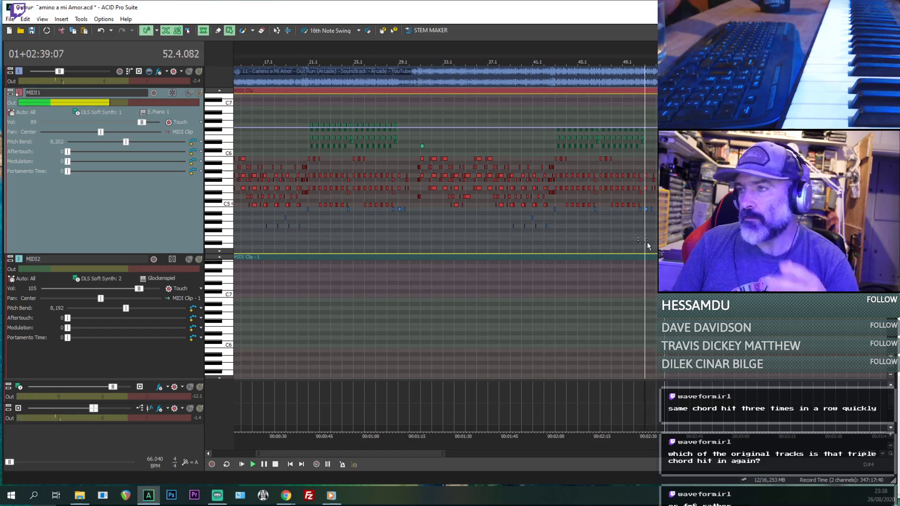
- Delete the MIDI1 notes that follow the bar 51.1 chord and replay the ending from bar 50.1
{"action": "scroll", "coordinate": [647, 242], "scroll_direction": "up", "scroll_amount": 5}
{"action": "key", "text": "space"}
{"action": "key", "text": "space"}
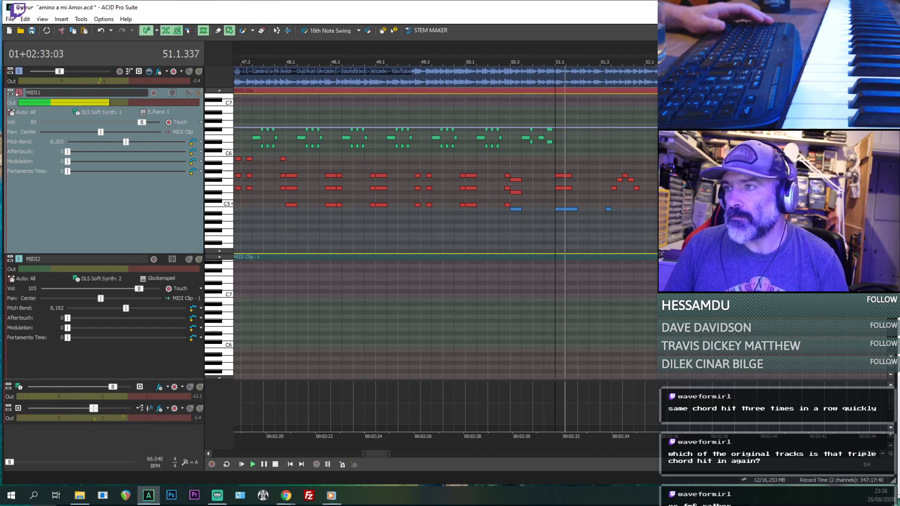
{"action": "left_click", "coordinate": [464, 233]}
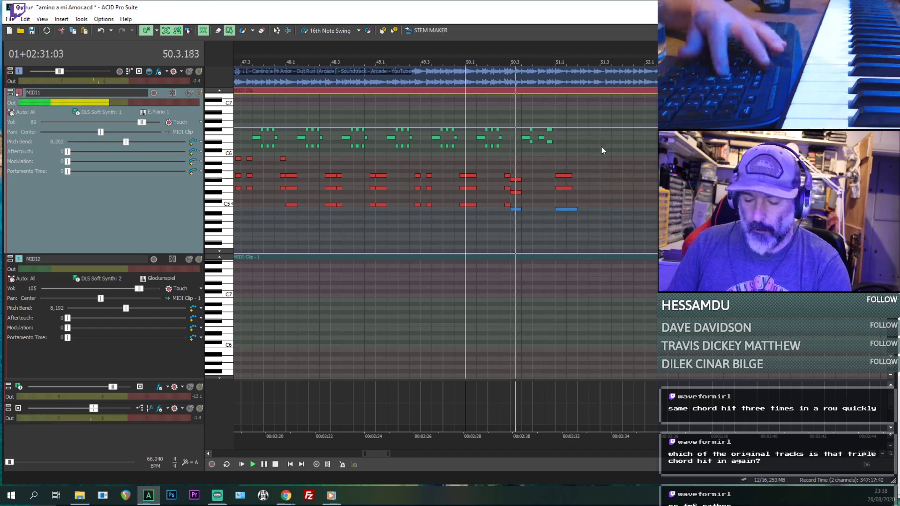
{"action": "scroll", "coordinate": [604, 164], "scroll_direction": "up", "scroll_amount": 3}
{"action": "scroll", "coordinate": [619, 172], "scroll_direction": "down", "scroll_amount": 2}
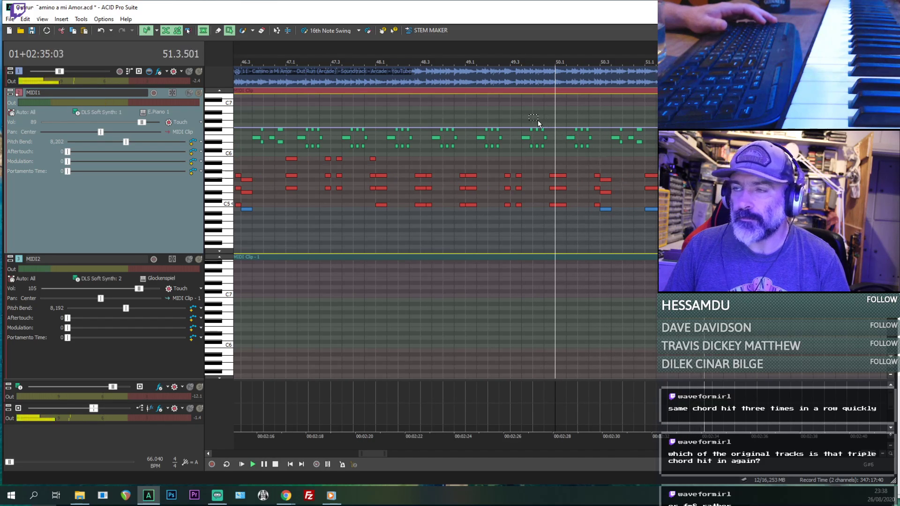
{"action": "key", "text": "space"}
- Return to bar 31 and check the three-hit chord at bar 30.4 against the reference audio from bar 30.3
{"action": "scroll", "coordinate": [417, 186], "scroll_direction": "down", "scroll_amount": 5}
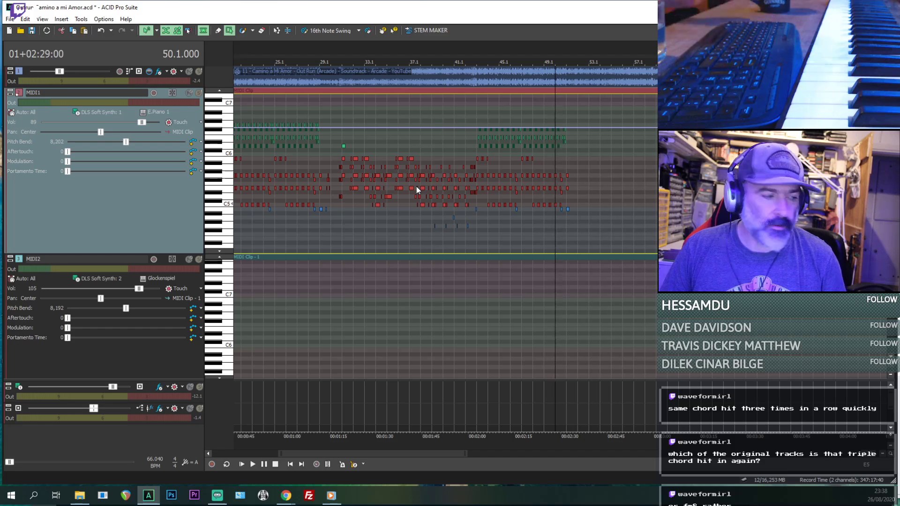
{"action": "left_click", "coordinate": [414, 177]}
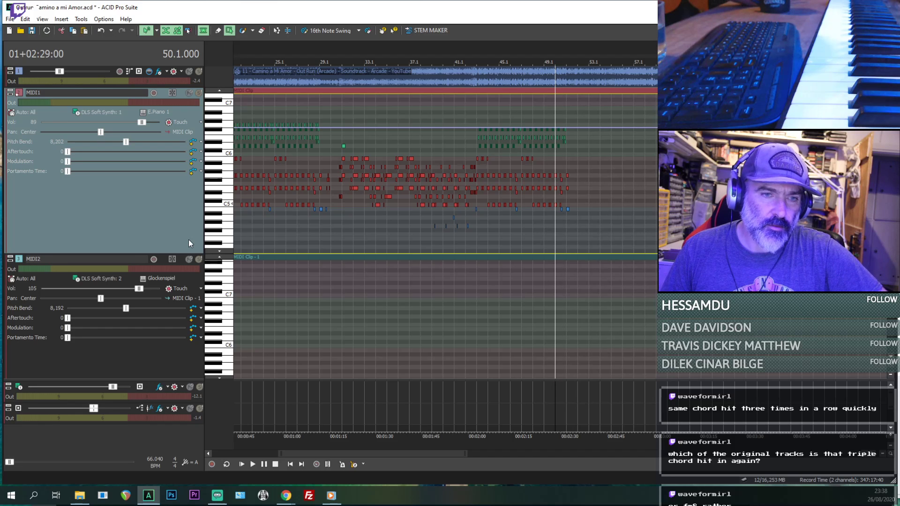
{"action": "left_click", "coordinate": [474, 237]}
{"action": "left_click", "coordinate": [339, 232]}
{"action": "scroll", "coordinate": [339, 231], "scroll_direction": "up", "scroll_amount": 5}
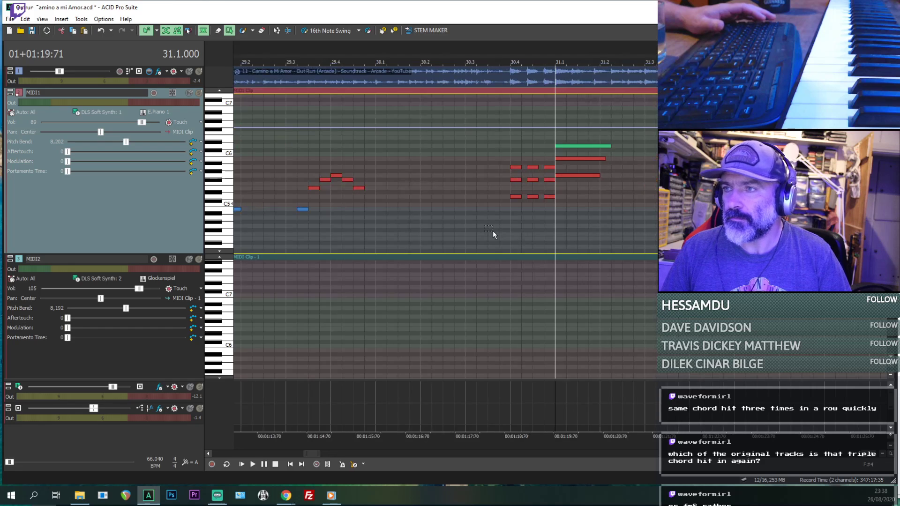
{"action": "left_click", "coordinate": [493, 231]}
{"action": "key", "text": "space"}
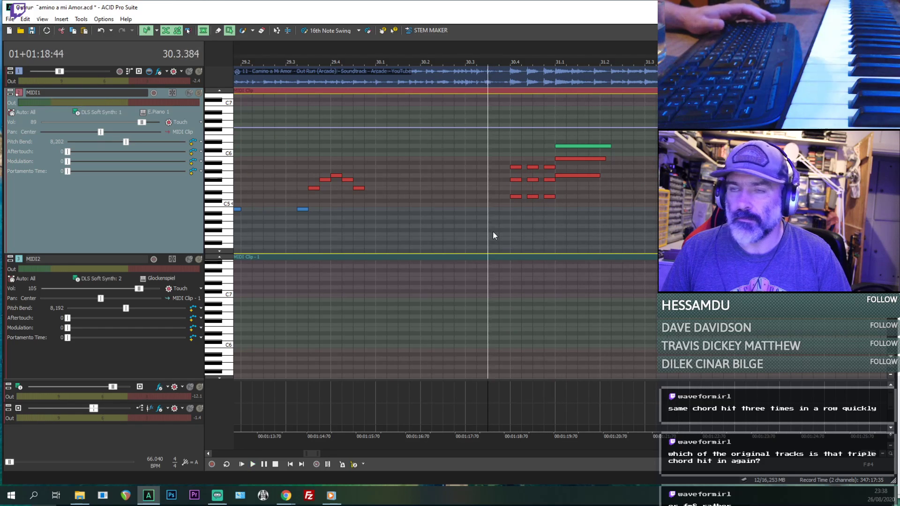
{"action": "left_click_drag", "start_coordinate": [483, 225], "coordinate": [492, 229]}
{"action": "key", "text": "space"}
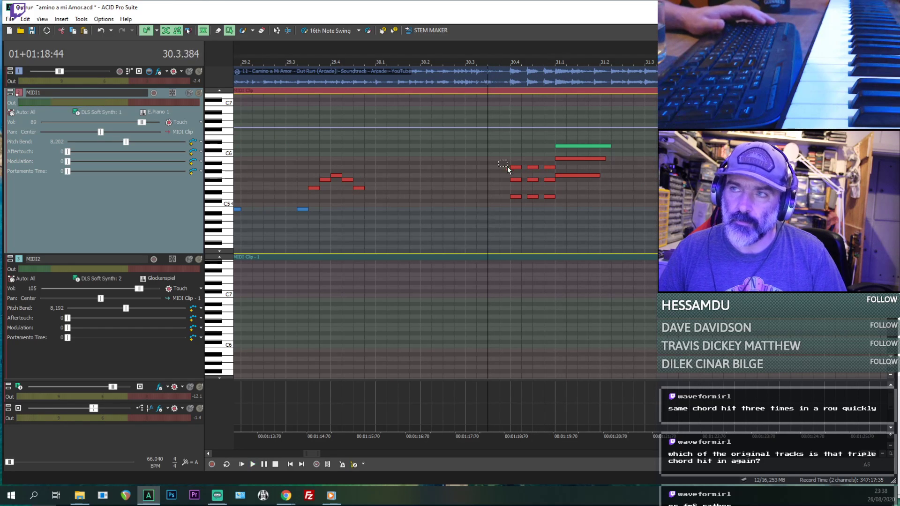
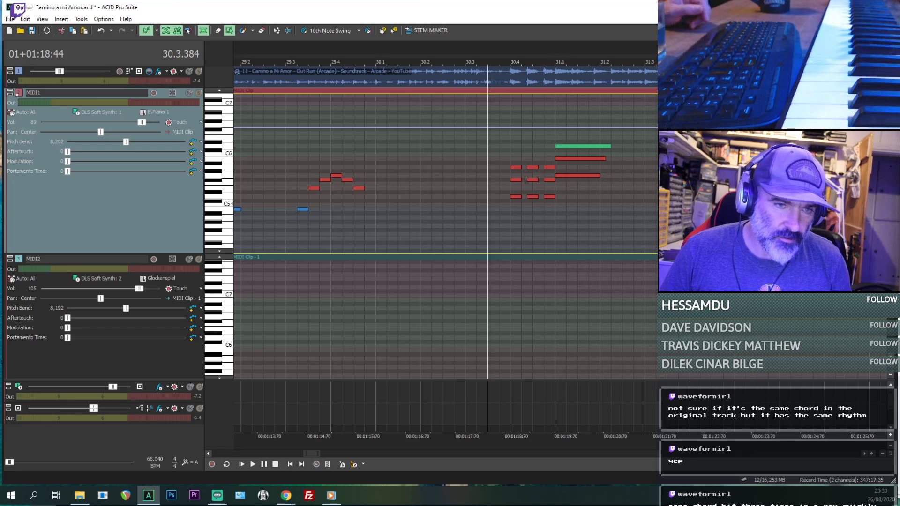
- Survey the MIDI1 arrangement from the section starting at bar 5.1 through the repeated sections
{"action": "key", "text": "alt+Tab"}
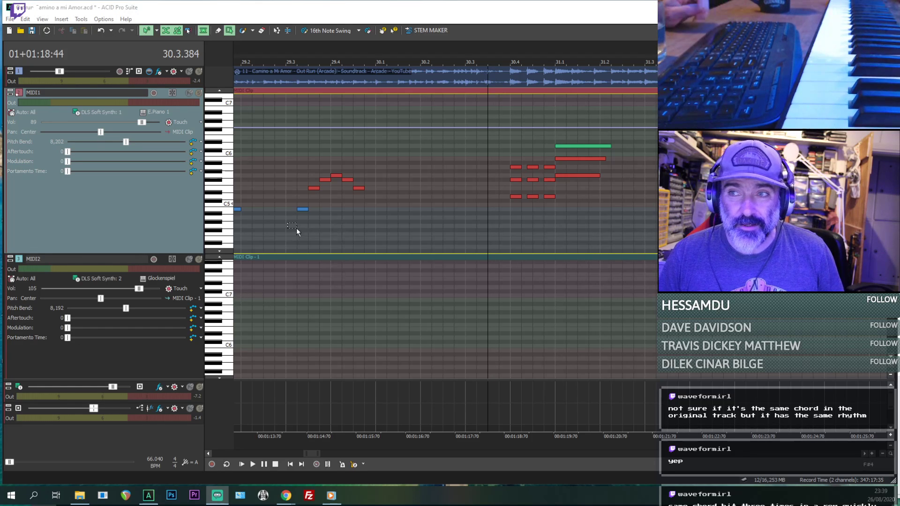
{"action": "scroll", "coordinate": [311, 231], "scroll_direction": "down", "scroll_amount": 4}
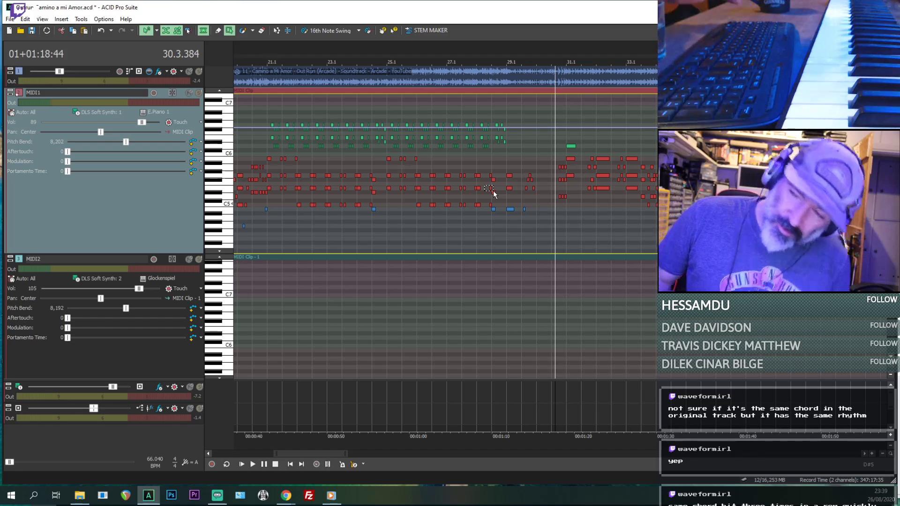
{"action": "scroll", "coordinate": [493, 192], "scroll_direction": "down", "scroll_amount": 4}
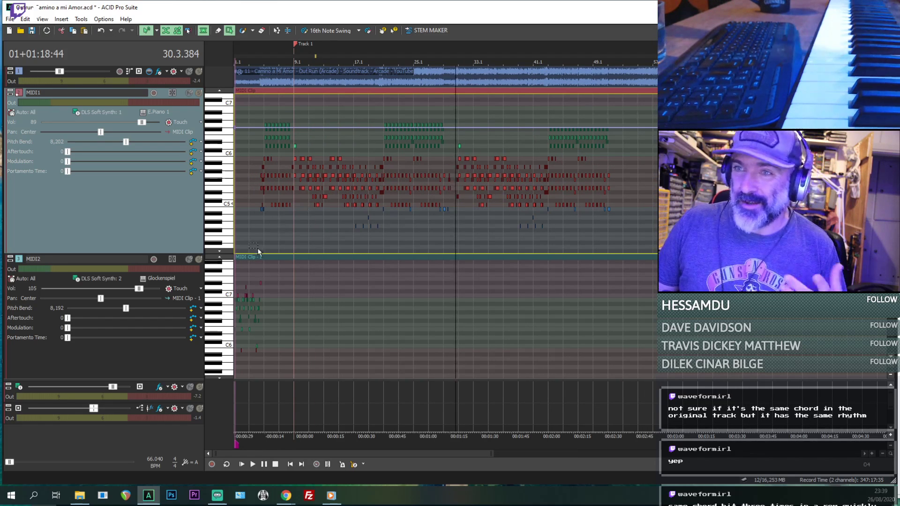
{"action": "left_click_drag", "start_coordinate": [258, 225], "coordinate": [266, 231]}
{"action": "left_click", "coordinate": [266, 230]}
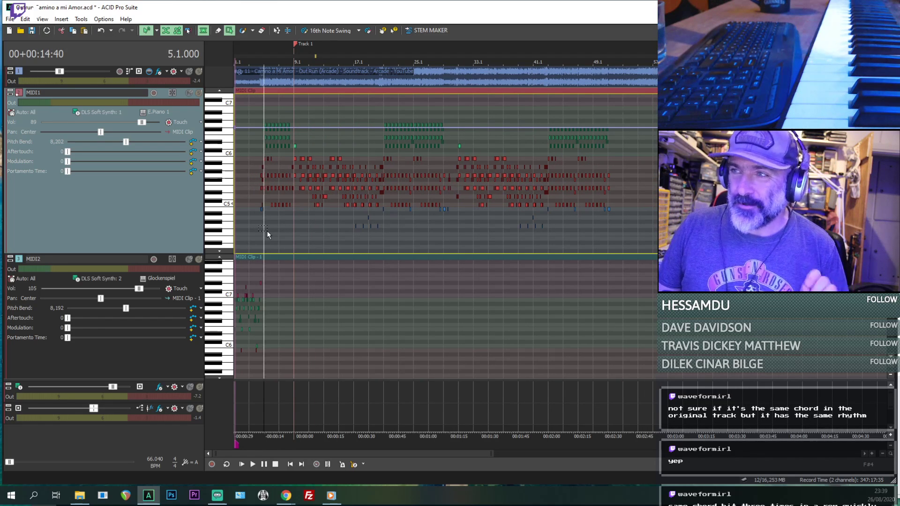
{"action": "scroll", "coordinate": [266, 231], "scroll_direction": "up", "scroll_amount": 4}
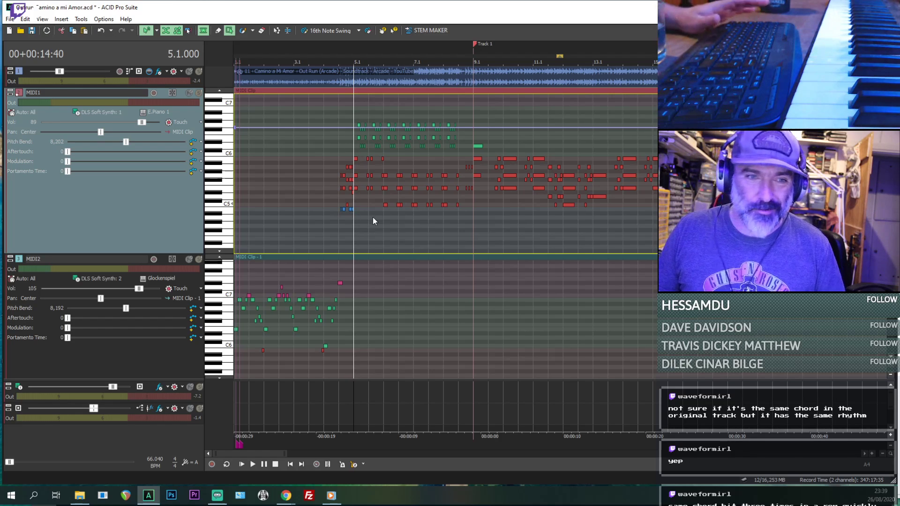
{"action": "scroll", "coordinate": [393, 178], "scroll_direction": "down", "scroll_amount": 4}
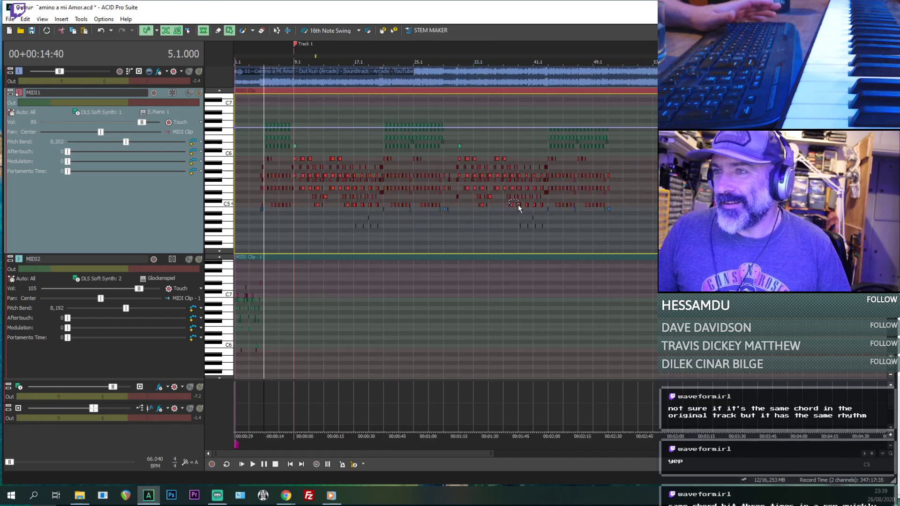
- Play the current MIDI1 ending around bar 51.1 against the reference audio and return to bar 50.4
{"action": "left_click", "coordinate": [606, 241]}
{"action": "scroll", "coordinate": [607, 243], "scroll_direction": "up", "scroll_amount": 5}
{"action": "key", "text": "space"}
{"action": "left_click", "coordinate": [468, 244]}
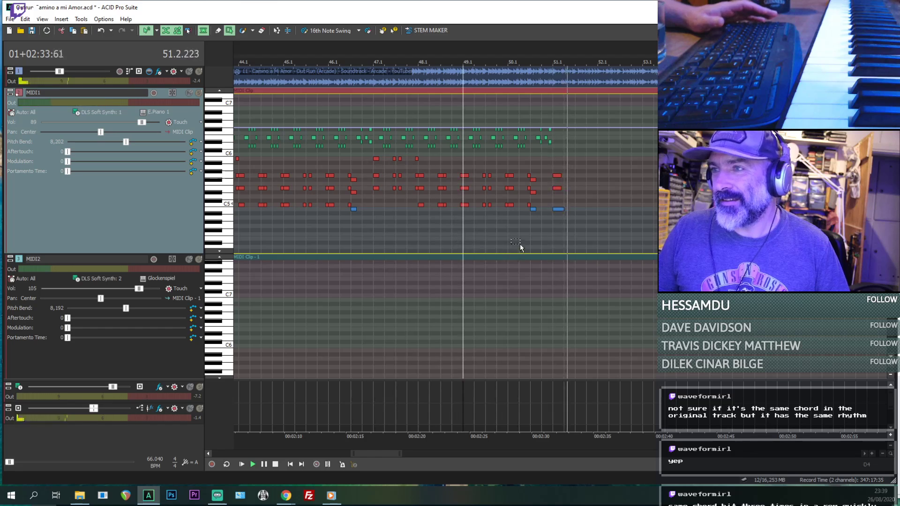
{"action": "left_click", "coordinate": [544, 235]}
{"action": "key", "text": "space"}
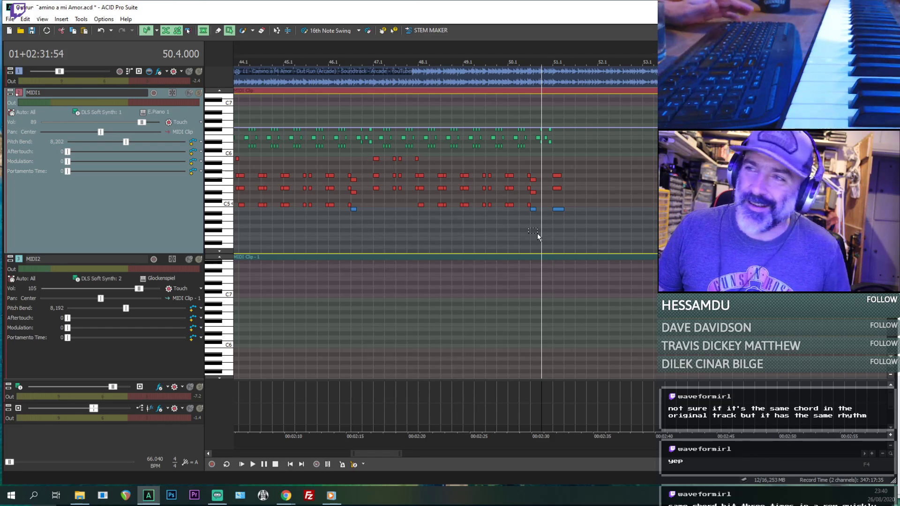
- Compare the section starts at bars 43.1 and 31.1 by playing a short passage from each
{"action": "scroll", "coordinate": [537, 234], "scroll_direction": "down", "scroll_amount": 2}
{"action": "left_click", "coordinate": [392, 231]}
{"action": "key", "text": "space"}
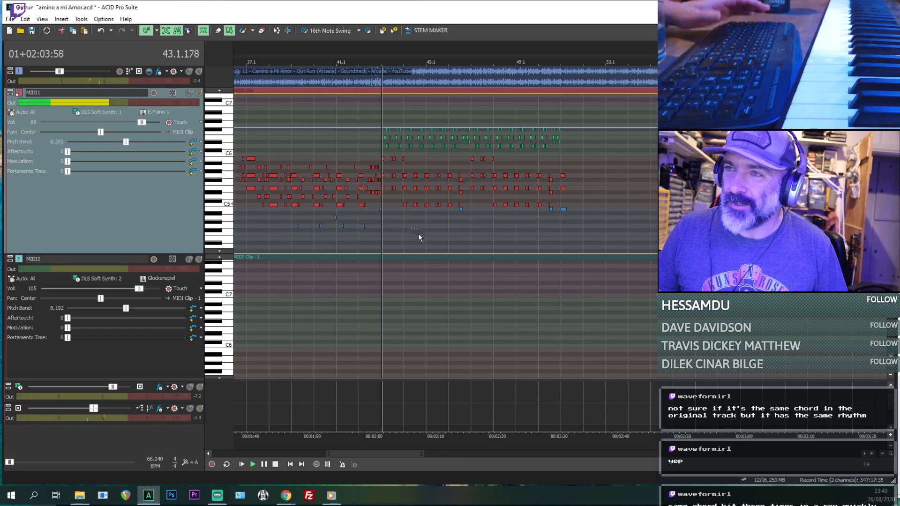
{"action": "key", "text": "space"}
{"action": "key", "text": "space"}
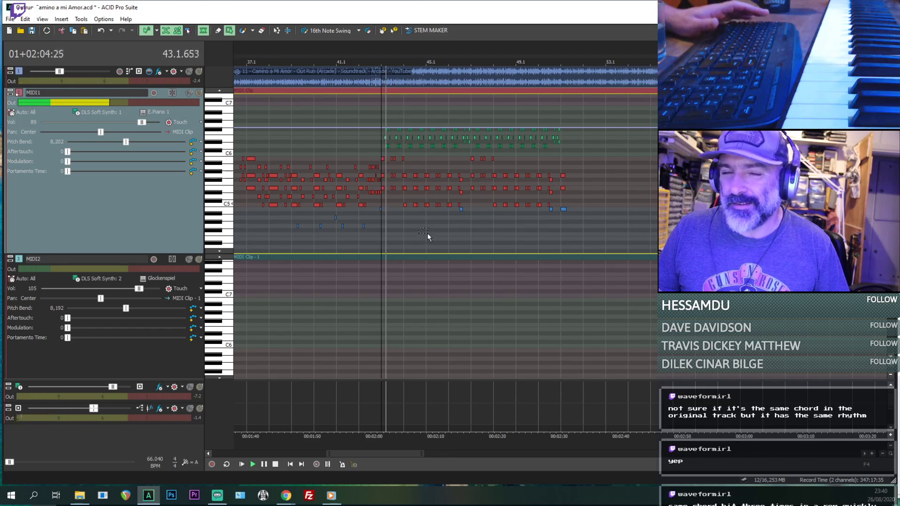
{"action": "key", "text": "space"}
{"action": "scroll", "coordinate": [392, 257], "scroll_direction": "down", "scroll_amount": 2}
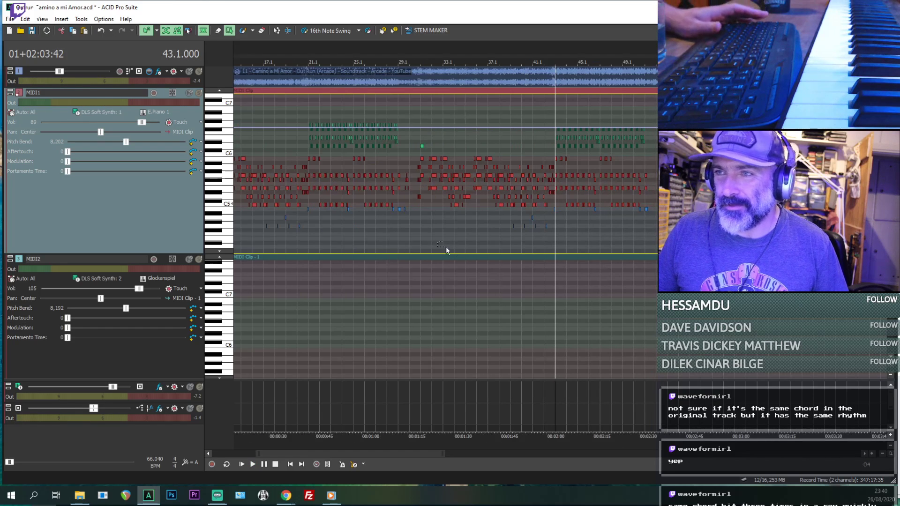
{"action": "left_click", "coordinate": [420, 240]}
{"action": "key", "text": "space"}
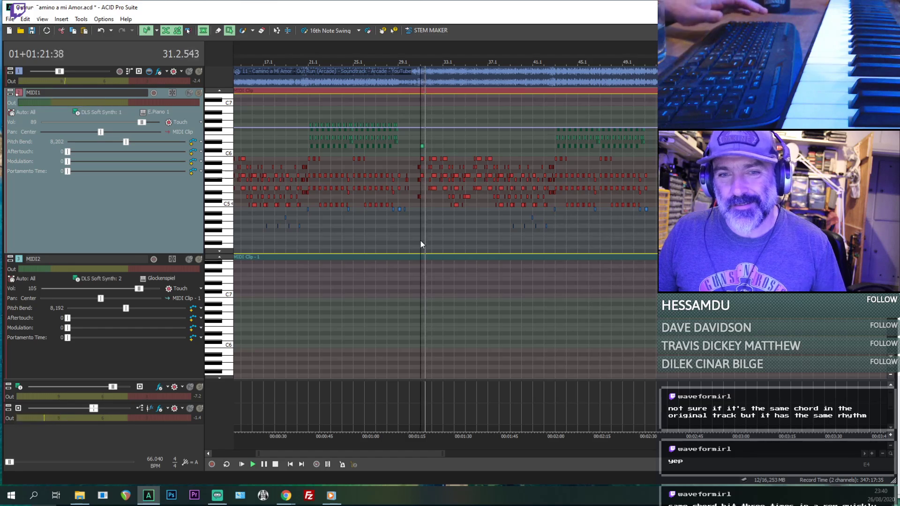
{"action": "key", "text": "space"}
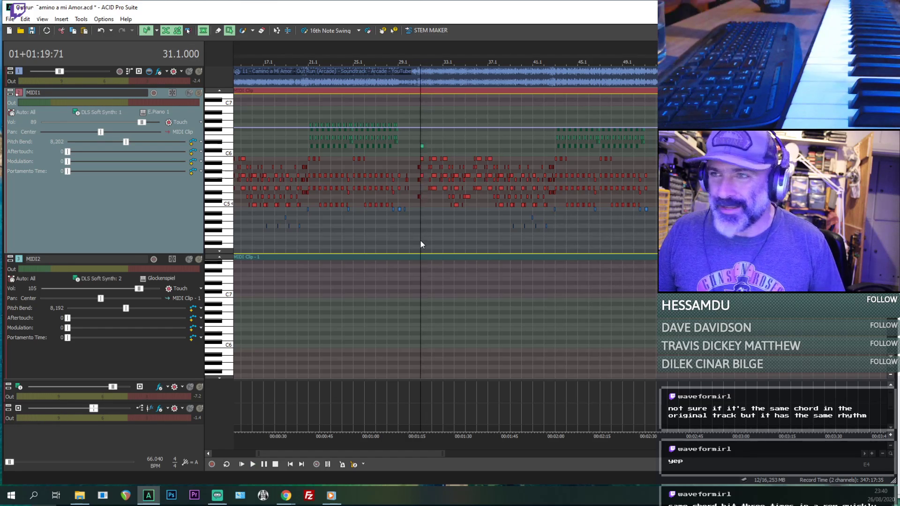
- Play from bar 20.1 to hear how the earlier section leads into bar 21
{"action": "left_click_drag", "start_coordinate": [301, 238], "coordinate": [310, 243]}
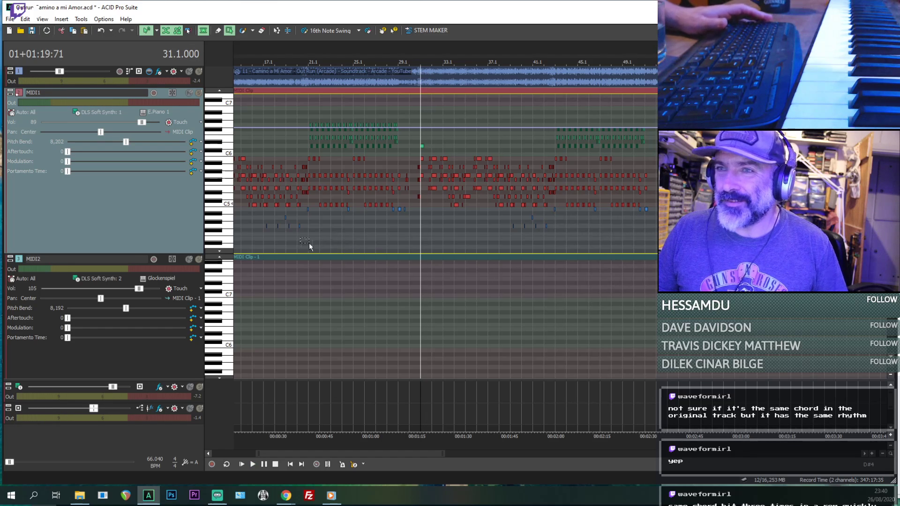
{"action": "left_click", "coordinate": [272, 241]}
{"action": "scroll", "coordinate": [281, 241], "scroll_direction": "down", "scroll_amount": 3}
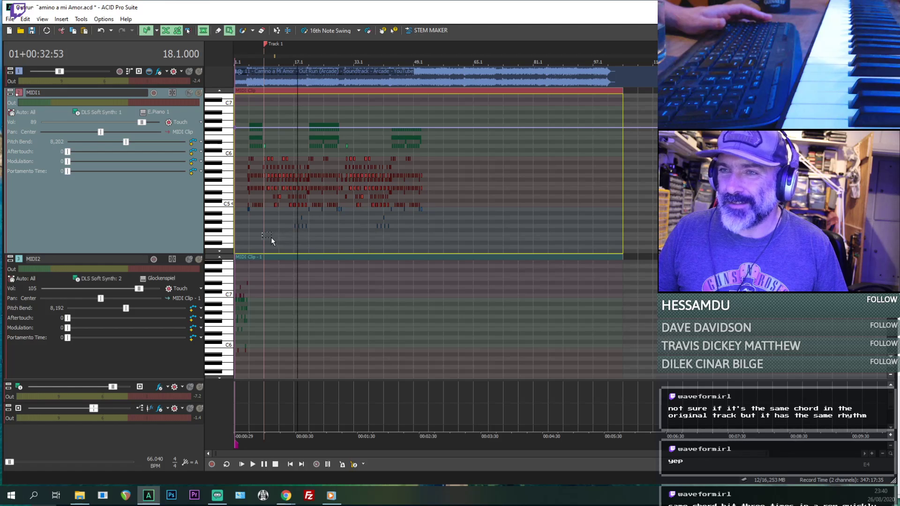
{"action": "scroll", "coordinate": [265, 237], "scroll_direction": "up", "scroll_amount": 3}
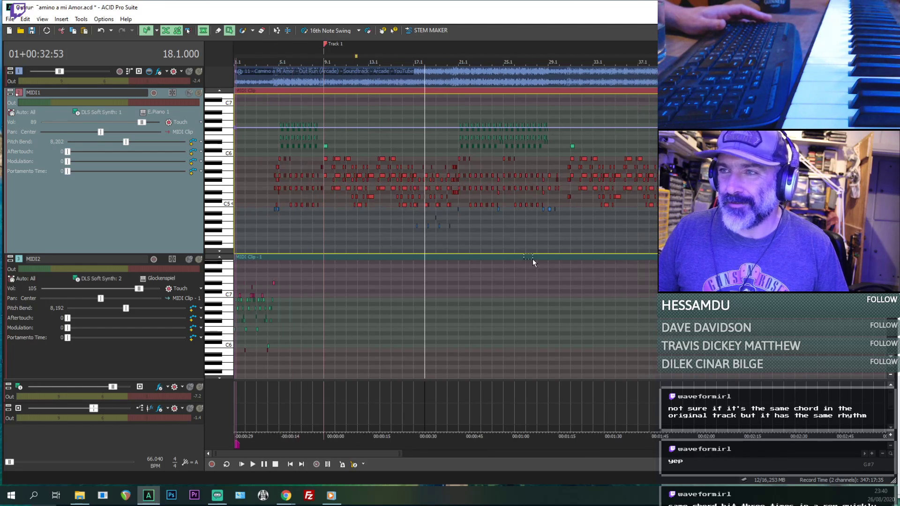
{"action": "left_click", "coordinate": [442, 244]}
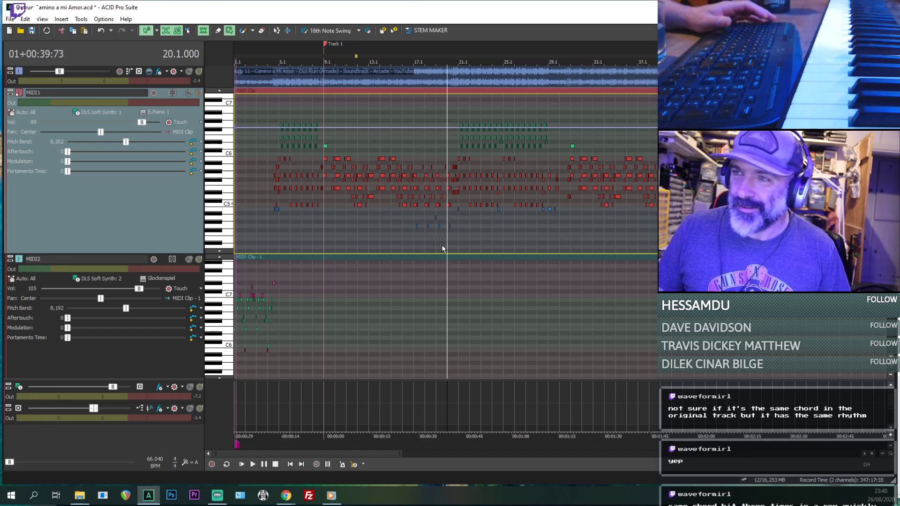
{"action": "scroll", "coordinate": [442, 245], "scroll_direction": "up", "scroll_amount": 3}
{"action": "key", "text": "space"}
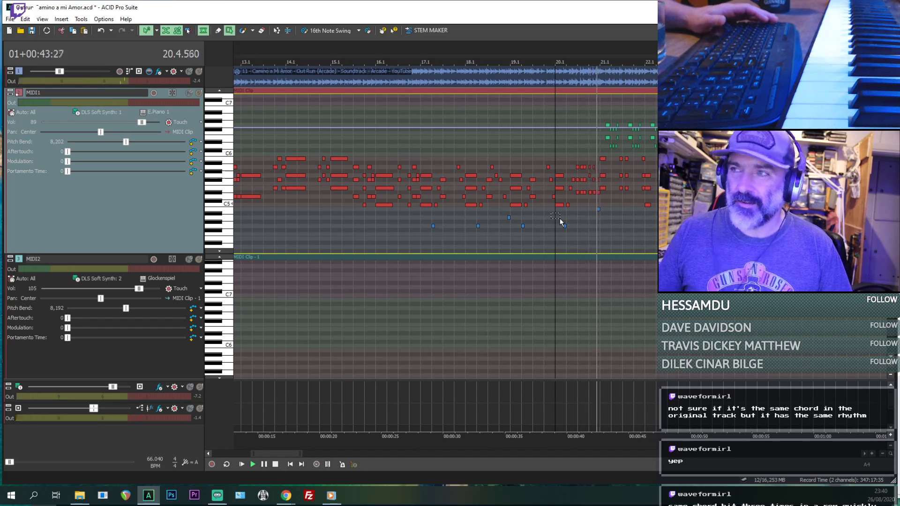
{"action": "key", "text": "space"}
- Return to the last chord at bar 51.1 and listen to the reference audio from there
{"action": "scroll", "coordinate": [560, 218], "scroll_direction": "down", "scroll_amount": 4}
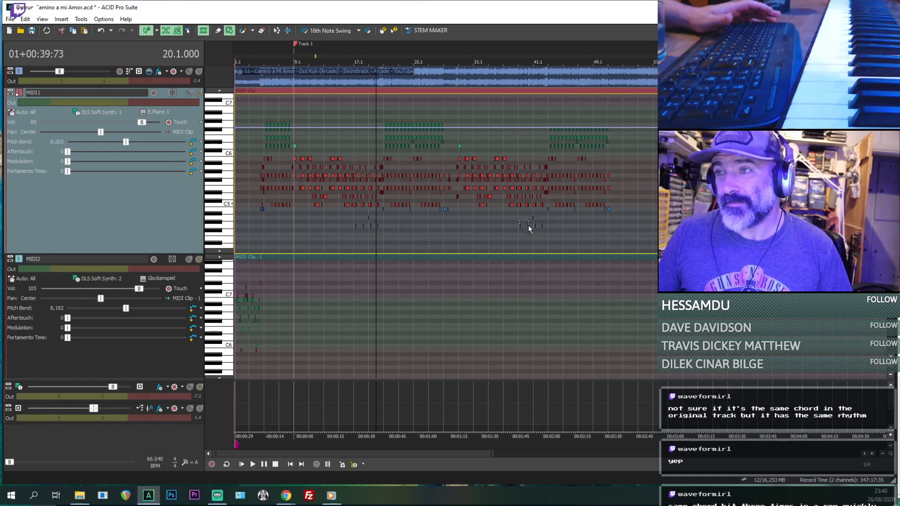
{"action": "left_click", "coordinate": [608, 229]}
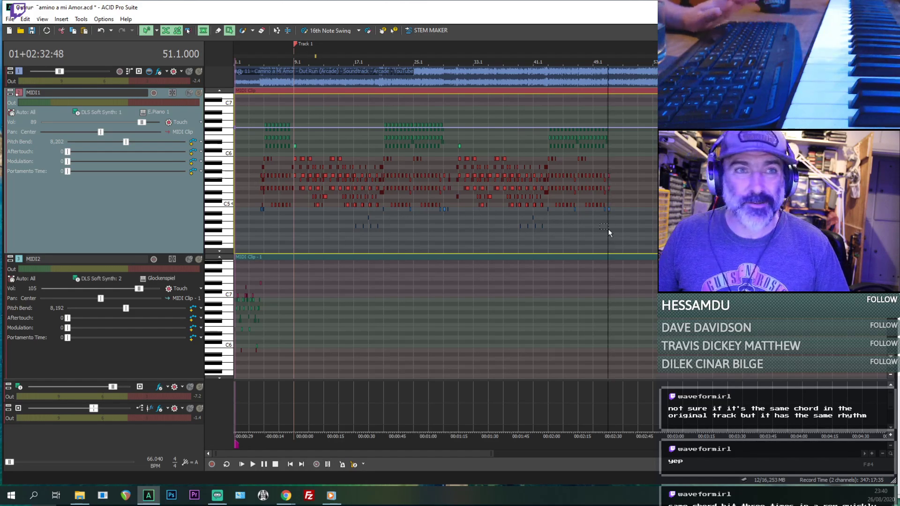
{"action": "key", "text": "space"}
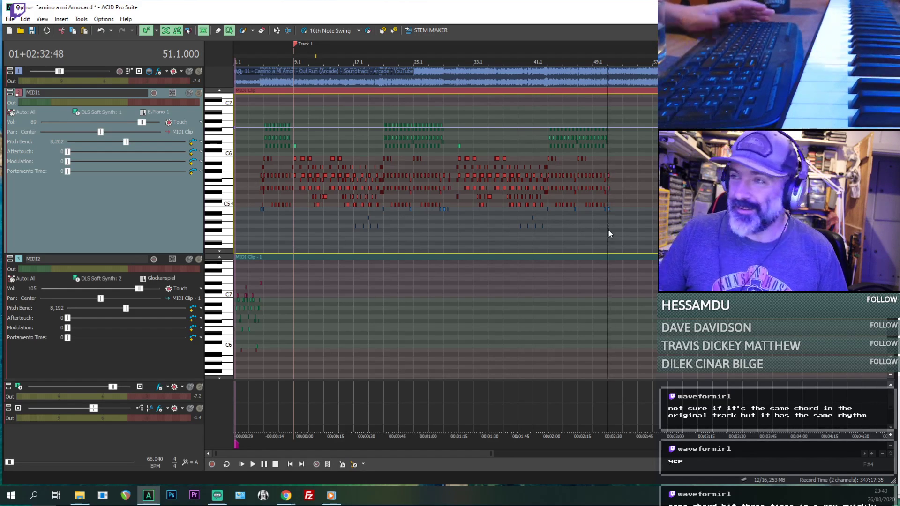
{"action": "scroll", "coordinate": [609, 230], "scroll_direction": "up", "scroll_amount": 4}
{"action": "scroll", "coordinate": [605, 230], "scroll_direction": "up", "scroll_amount": 3}
{"action": "key", "text": "space"}
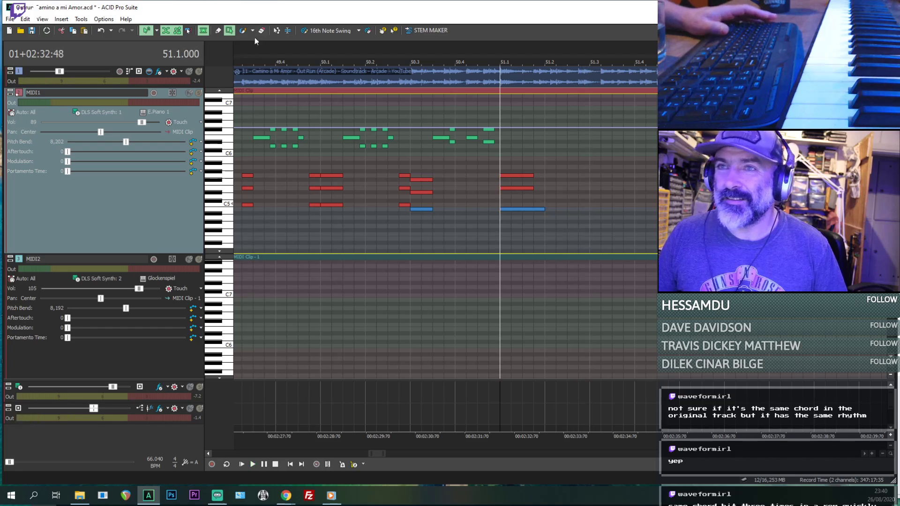
- With the Draw tool, shorten the lowest note of the bar 51.1 chord to match the chord's upper notes
{"action": "left_click", "coordinate": [218, 31]}
{"action": "key", "text": "space"}
{"action": "scroll", "coordinate": [604, 210], "scroll_direction": "up", "scroll_amount": 2}
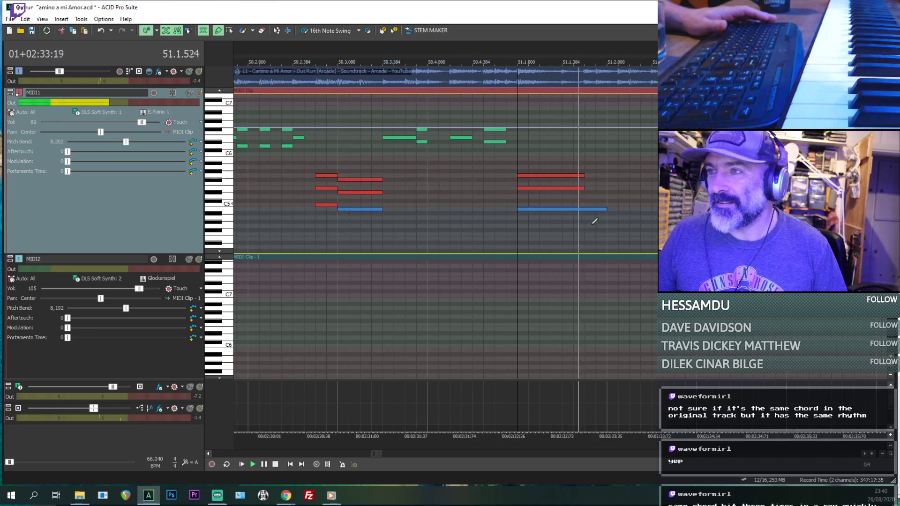
{"action": "key", "text": "space"}
{"action": "left_click_drag", "start_coordinate": [605, 210], "coordinate": [583, 214]}
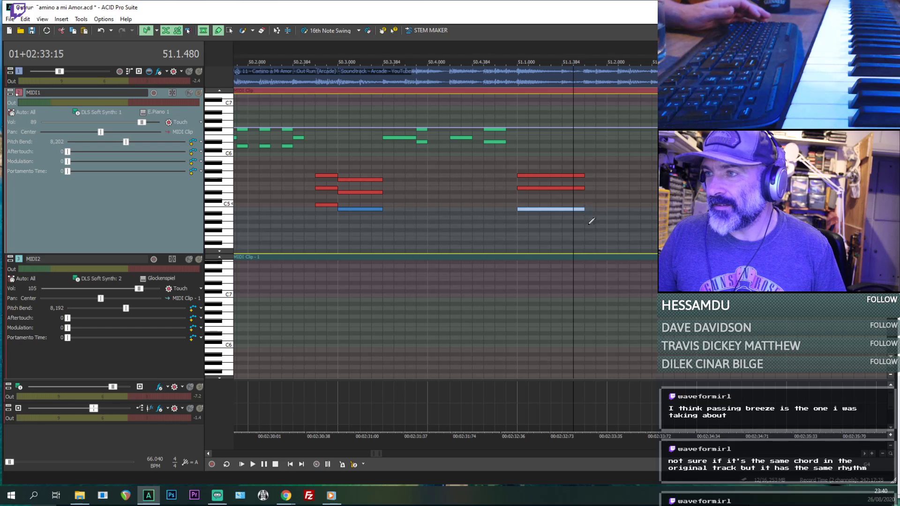
- Draw sixteenth notes B4, E5, B4 and F#5 following the bar 51.1 chord, starting at 51.1.576, checking them against the reference audio
{"action": "left_click_drag", "start_coordinate": [588, 222], "coordinate": [604, 210]}
{"action": "key", "text": "space"}
{"action": "key", "text": "space"}
{"action": "key", "text": "space"}
{"action": "key", "text": "space"}
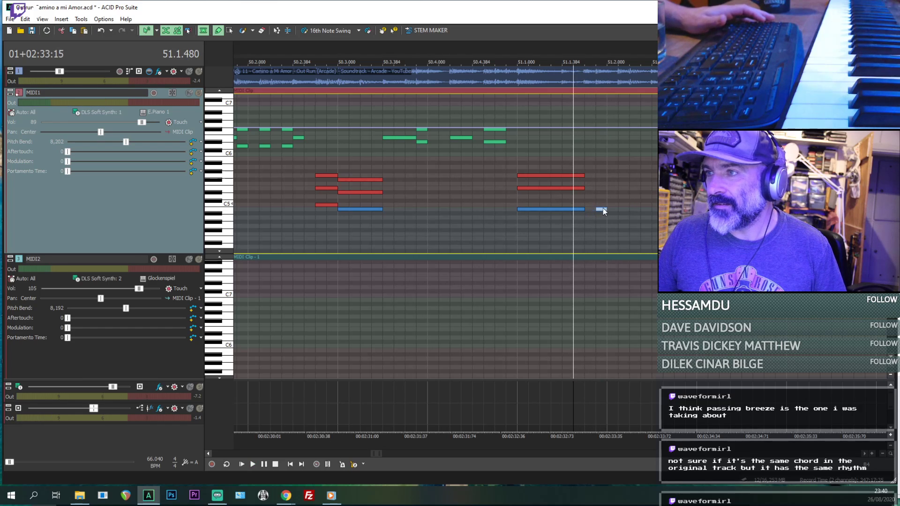
{"action": "key", "text": "ctrl+z"}
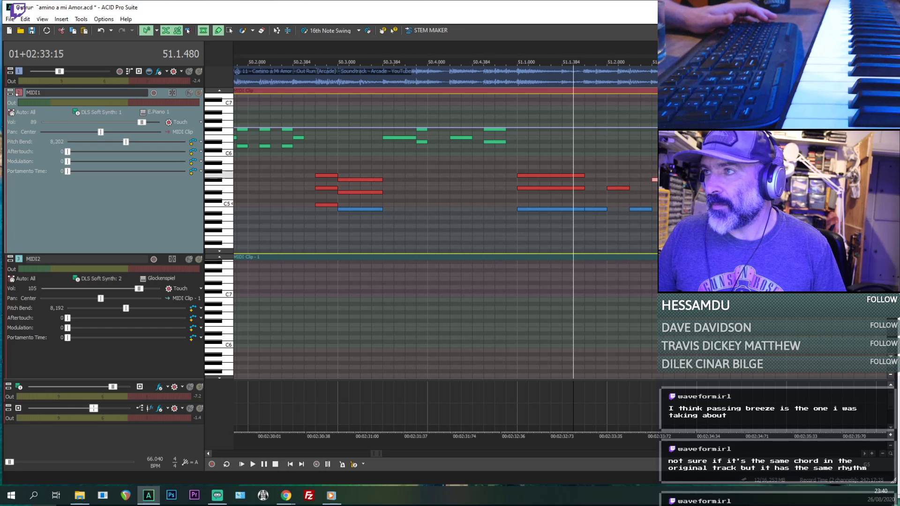
- Extend the run with a G5 sixteenth at 51.2.576 and place a longer F#5 note at bar 51.3.192
{"action": "key", "text": "space"}
{"action": "key", "text": "Down"}
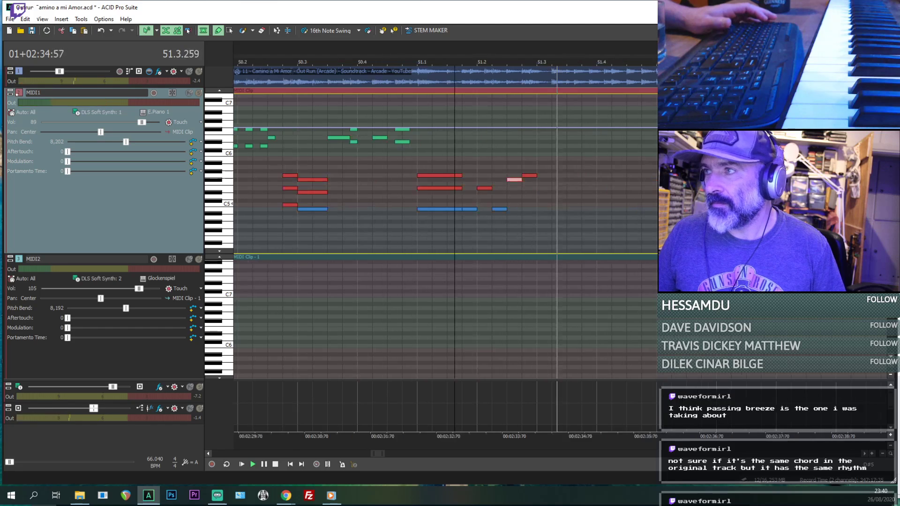
{"action": "key", "text": "space"}
{"action": "key", "text": "space"}
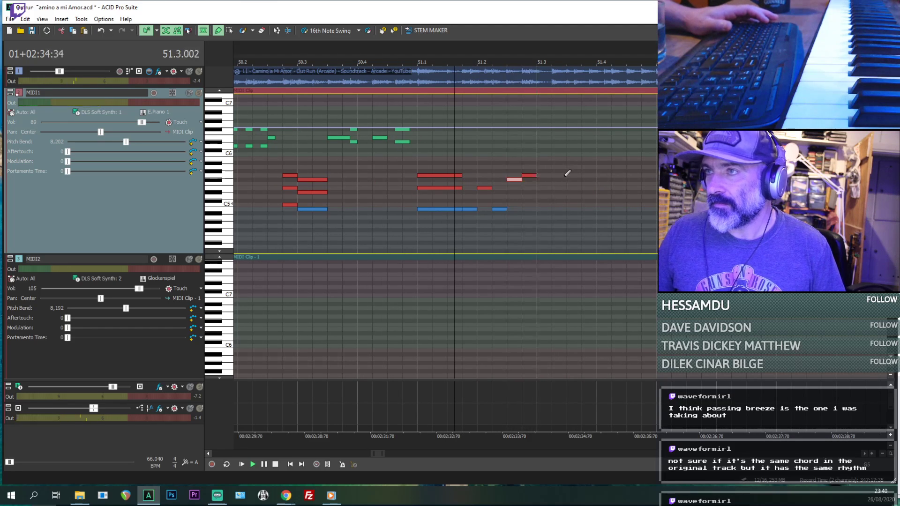
{"action": "key", "text": "space"}
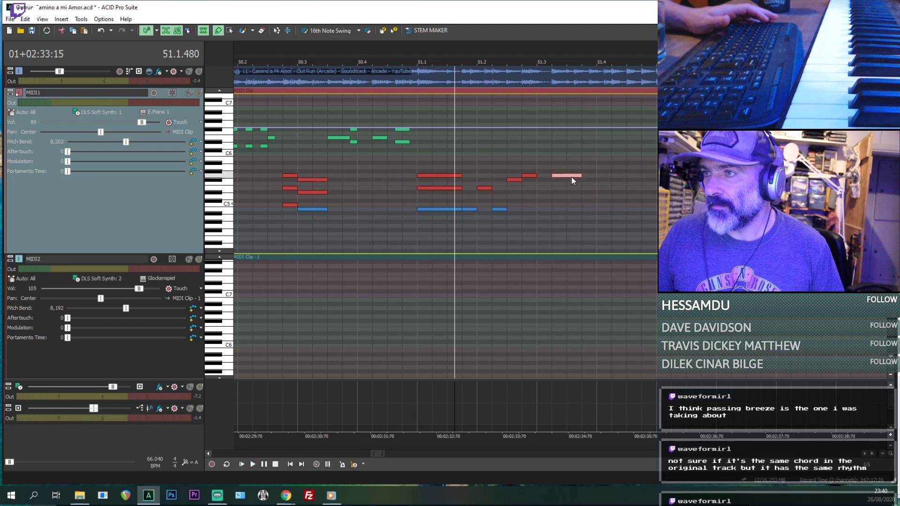
{"action": "left_click_drag", "start_coordinate": [580, 177], "coordinate": [579, 180]}
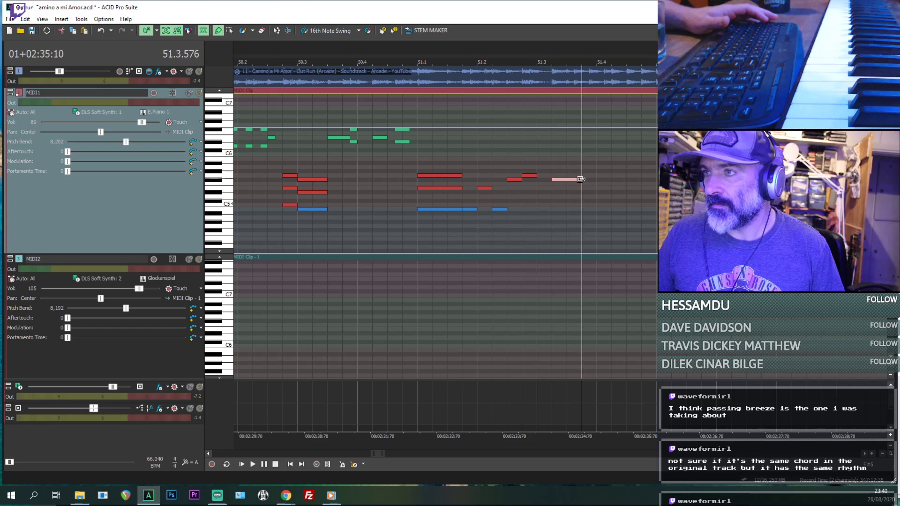
- Play repeatedly from bar 51.3.192 to judge the F#5 note's pitch and length against the reference audio
{"action": "left_click", "coordinate": [556, 200]}
{"action": "key", "text": "space"}
{"action": "scroll", "coordinate": [577, 200], "scroll_direction": "up", "scroll_amount": 1}
{"action": "key", "text": "space"}
{"action": "key", "text": "space"}
{"action": "key", "text": "space"}
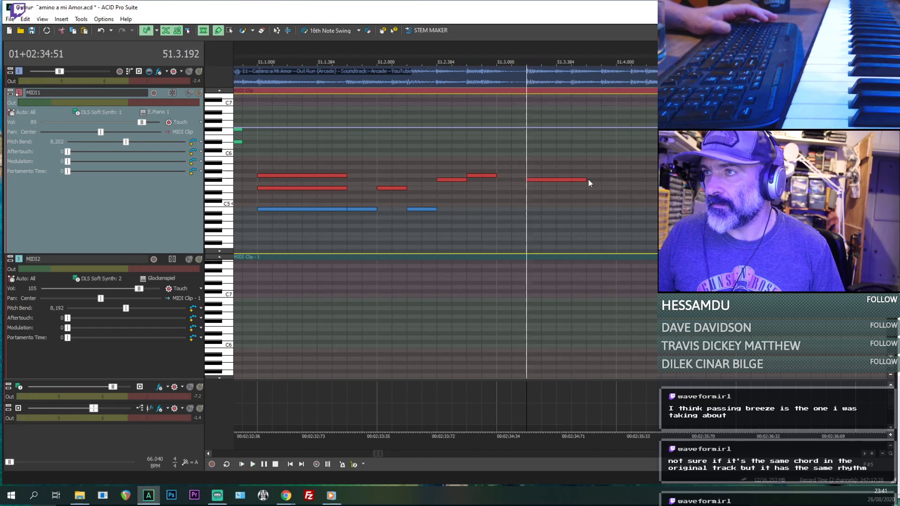
{"action": "key", "text": "space"}
- Shorten the F#5 note at 51.3.192 to end at about 51.3.480 and draw an E5 sixteenth at 51.3.576
{"action": "key", "text": "space"}
{"action": "left_click", "coordinate": [585, 180]}
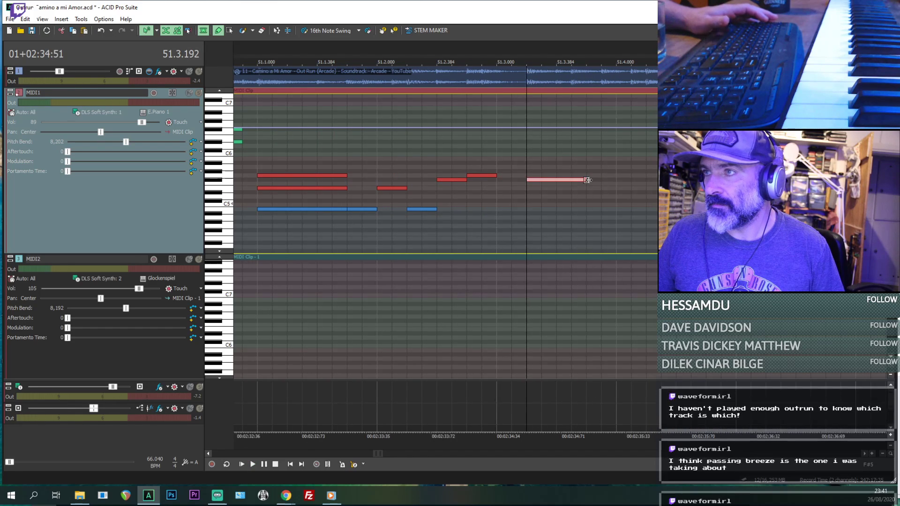
{"action": "key", "text": "space"}
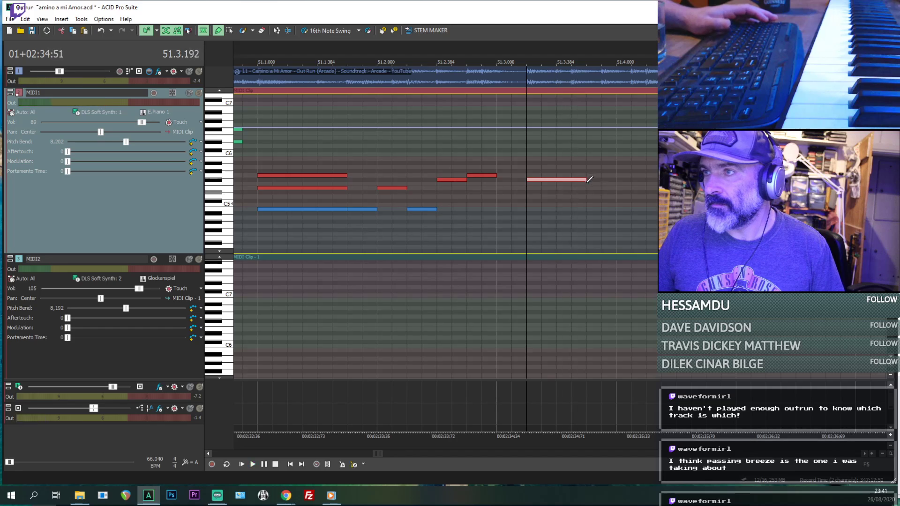
{"action": "key", "text": "space"}
{"action": "key", "text": "space"}
{"action": "key", "text": "space"}
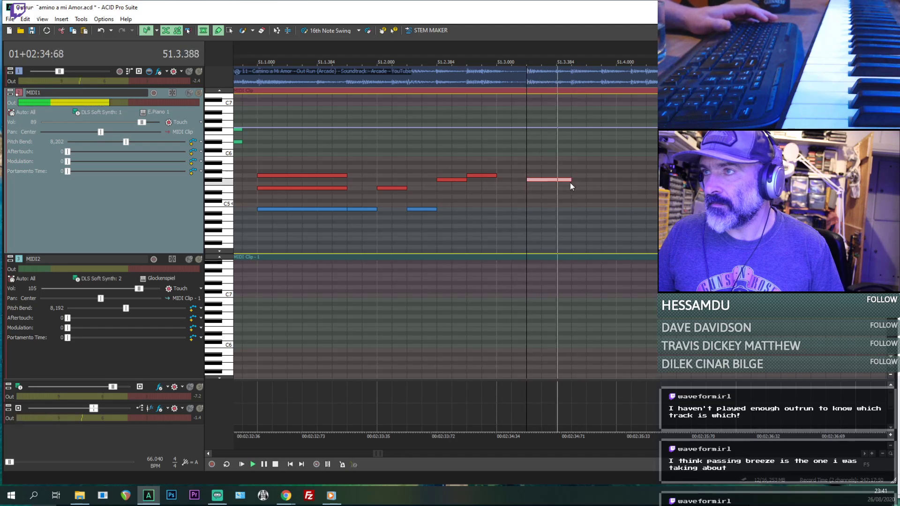
{"action": "key", "text": "space"}
{"action": "left_click_drag", "start_coordinate": [592, 180], "coordinate": [609, 187]}
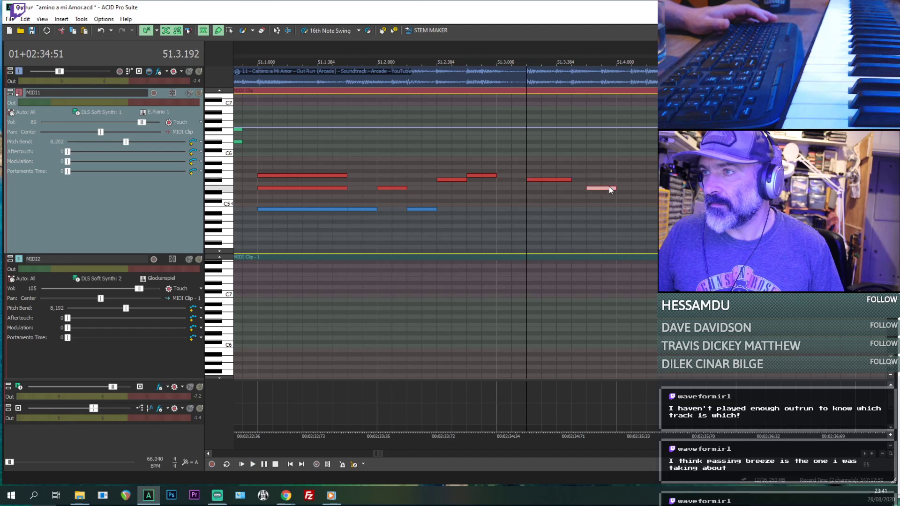
- Draw a G5 sixteenth note at 51.4.192, trying F5 first and checking it against playback from 51.3.192
{"action": "key", "text": "space"}
{"action": "key", "text": "space"}
{"action": "key", "text": "space"}
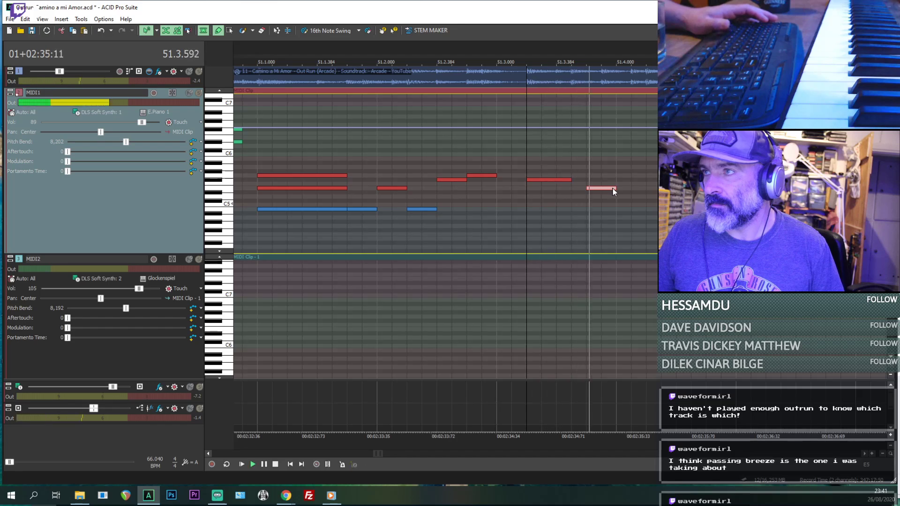
{"action": "key", "text": "space"}
{"action": "left_click_drag", "start_coordinate": [647, 184], "coordinate": [655, 184]}
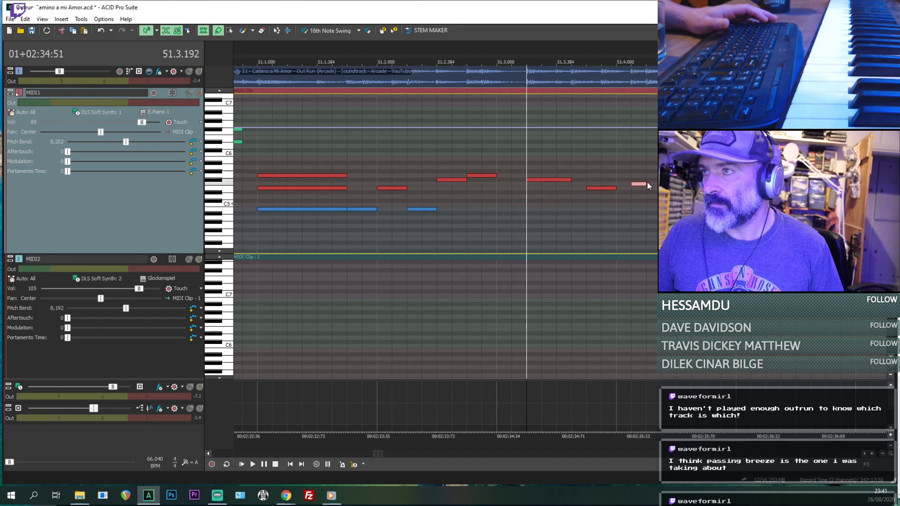
{"action": "key", "text": "space"}
{"action": "key", "text": "space"}
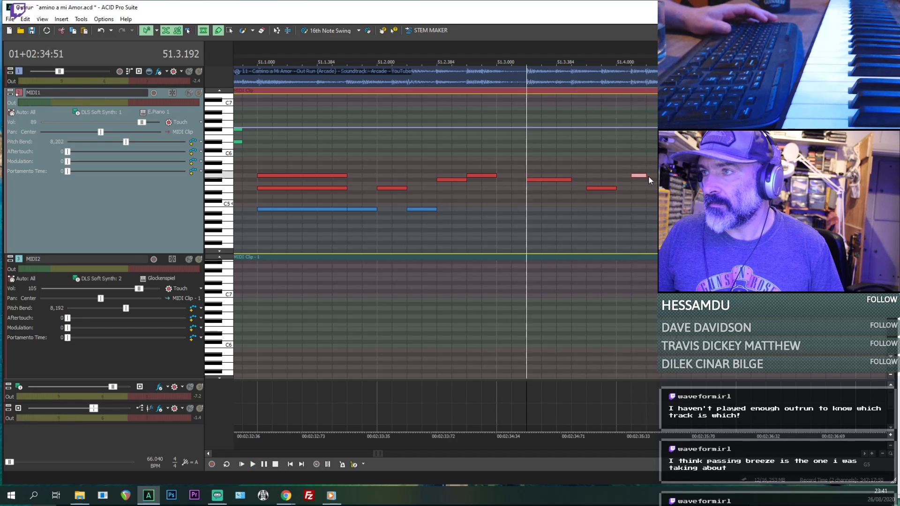
- Continue the melody with an F#5 sixteenth at 51.4.384 and a B4 sixteenth at 51.4.576, replaying from 51.3.192
{"action": "key", "text": "space"}
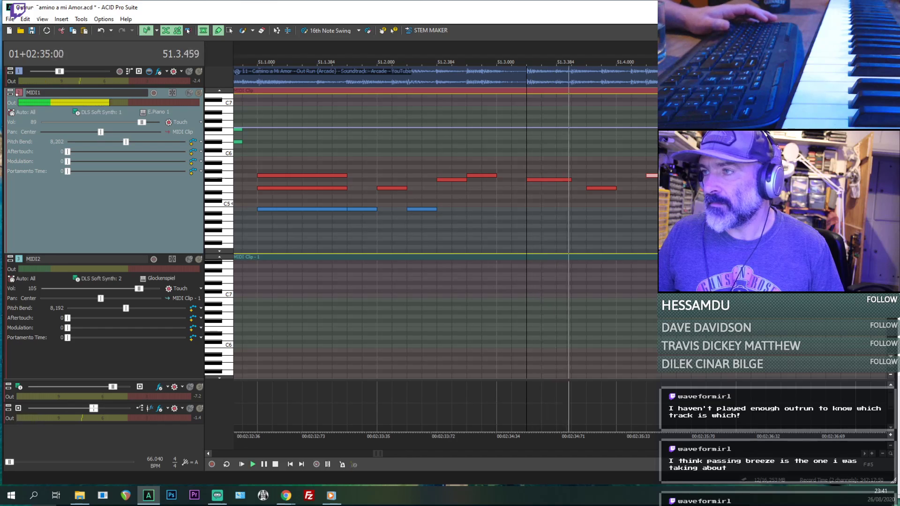
{"action": "key", "text": "space"}
{"action": "key", "text": "space"}
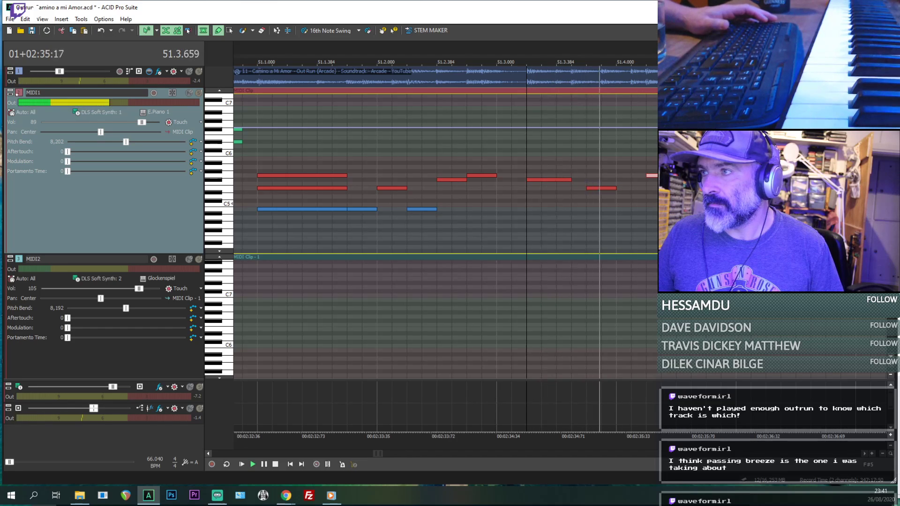
{"action": "key", "text": "space"}
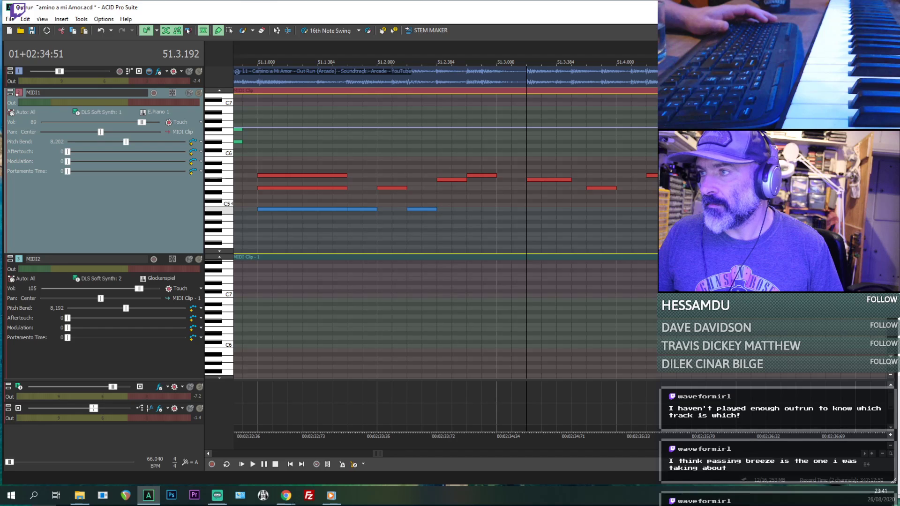
{"action": "key", "text": "space"}
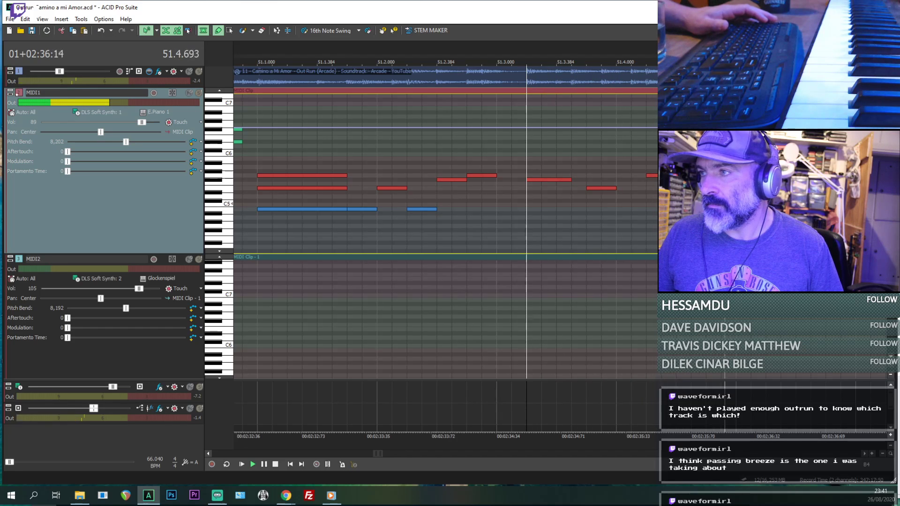
{"action": "key", "text": "space"}
{"action": "key", "text": "space"}
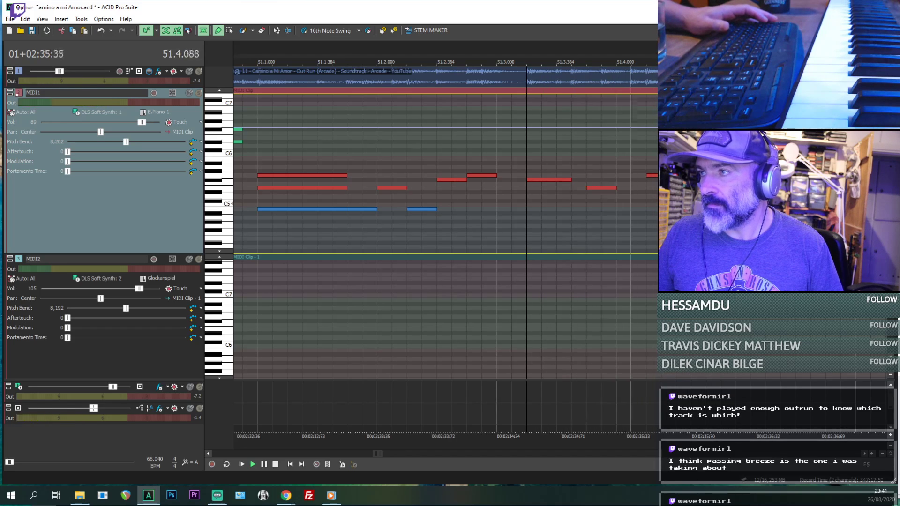
{"action": "scroll", "coordinate": [568, 202], "scroll_direction": "down", "scroll_amount": 1}
- Replace the note at 51.4.384 with an E5 sixteenth, trying C#5 first and comparing with the reference audio
{"action": "key", "text": "space"}
{"action": "key", "text": "space"}
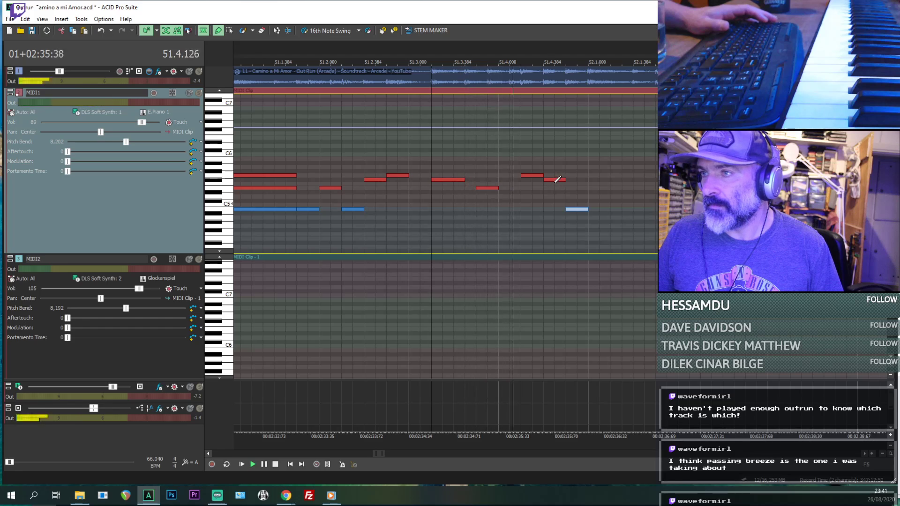
{"action": "key", "text": "space"}
{"action": "key", "text": "space"}
{"action": "left_click", "coordinate": [551, 180]}
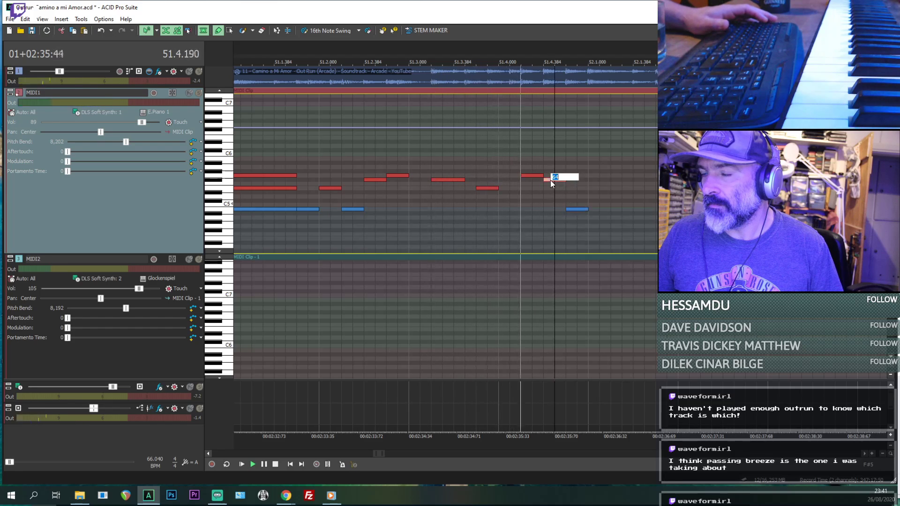
{"action": "key", "text": "space"}
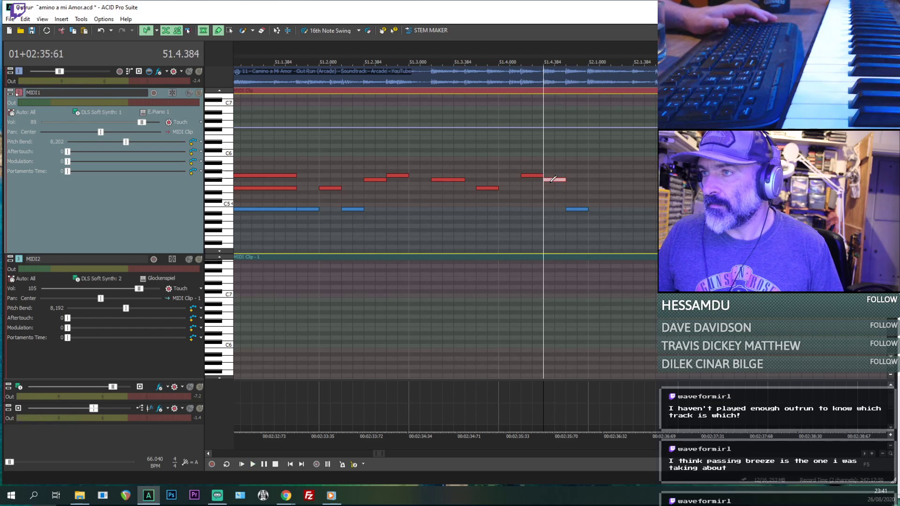
{"action": "left_click_drag", "start_coordinate": [554, 185], "coordinate": [553, 201]}
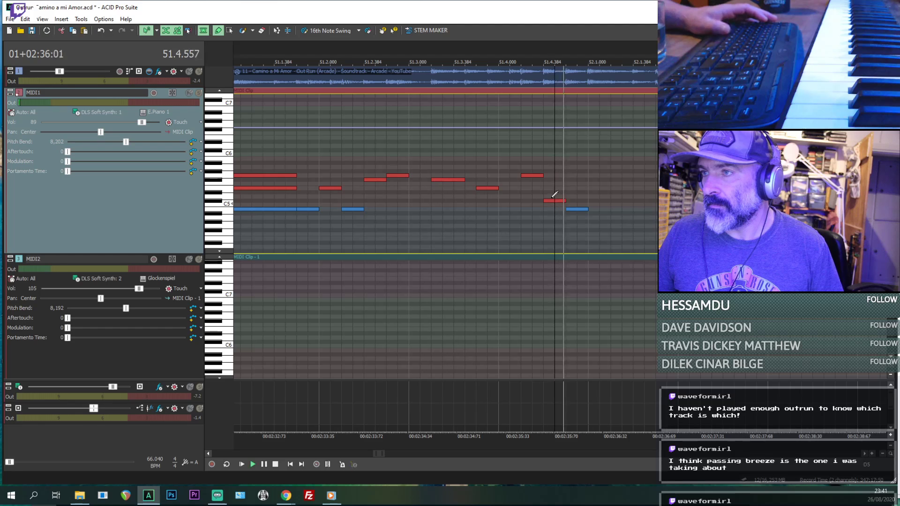
{"action": "key", "text": "space"}
{"action": "key", "text": "space"}
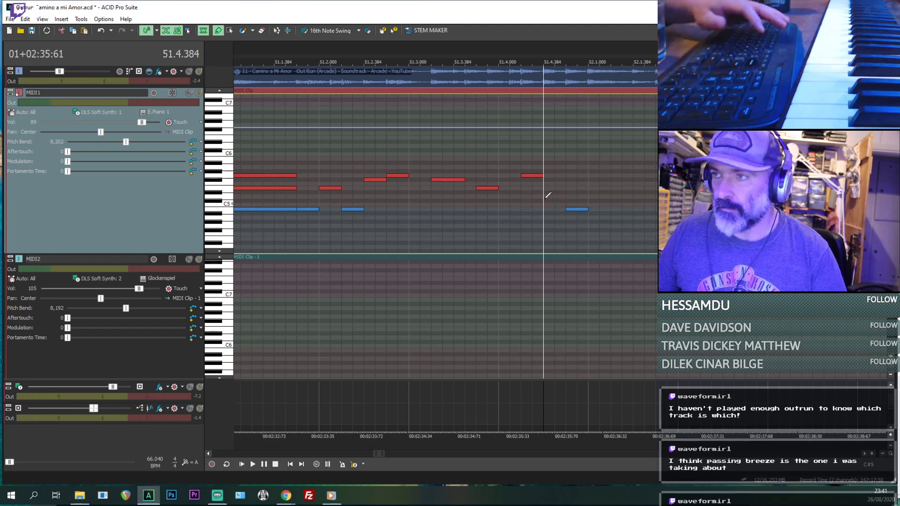
{"action": "left_click_drag", "start_coordinate": [558, 201], "coordinate": [555, 190]}
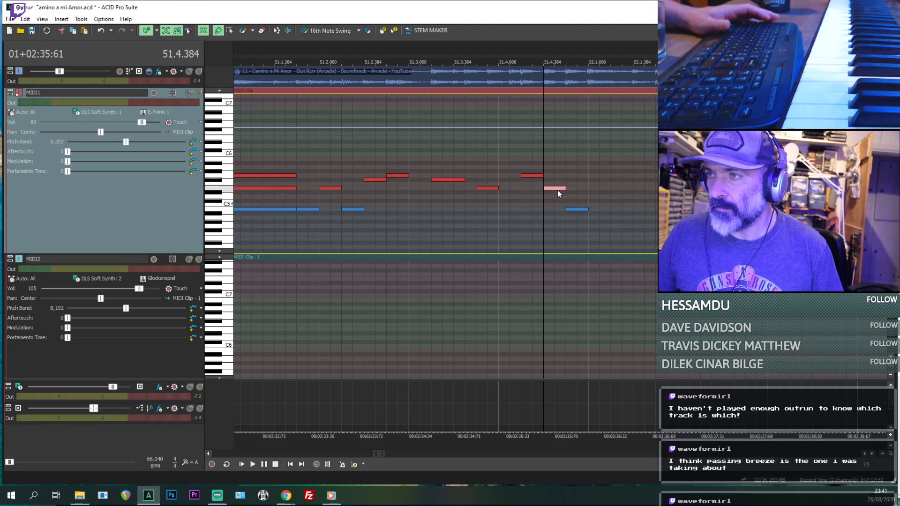
{"action": "key", "text": "space"}
- Play the phrase up to 52.1.000 and draw a sixteenth-note chord of C5, E5 and G5 there
{"action": "key", "text": "space"}
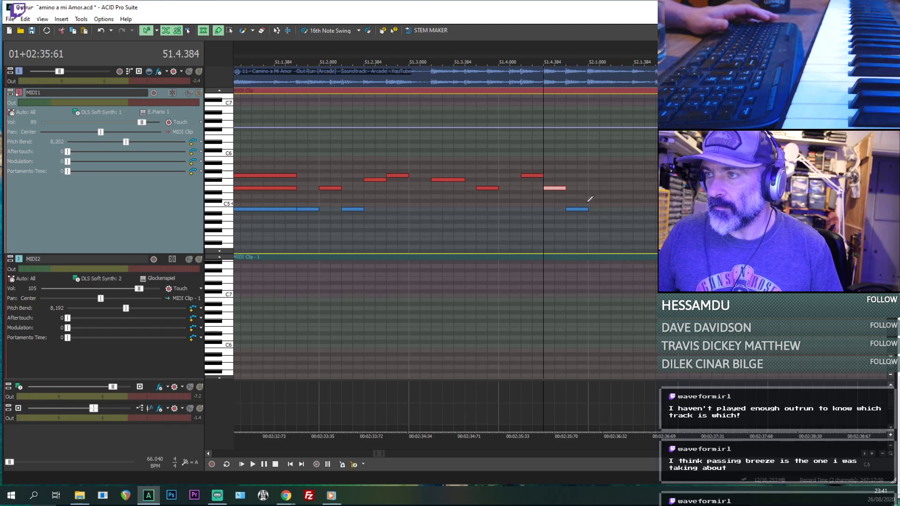
{"action": "key", "text": "space"}
{"action": "scroll", "coordinate": [565, 211], "scroll_direction": "down", "scroll_amount": 2}
{"action": "key", "text": "space"}
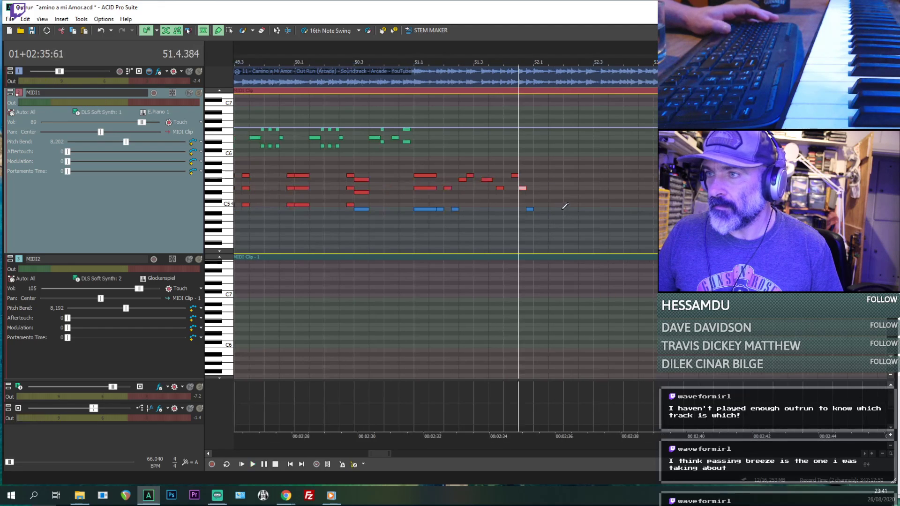
{"action": "key", "text": "space"}
{"action": "key", "text": "space"}
{"action": "left_click", "coordinate": [538, 209]}
{"action": "scroll", "coordinate": [538, 209], "scroll_direction": "up", "scroll_amount": 2}
{"action": "key", "text": "space"}
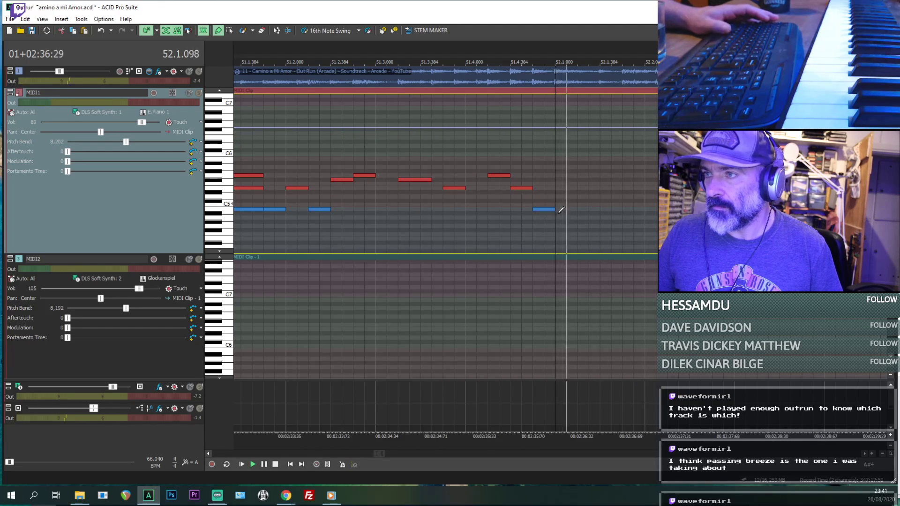
{"action": "key", "text": "space"}
{"action": "left_click_drag", "start_coordinate": [558, 217], "coordinate": [578, 217]}
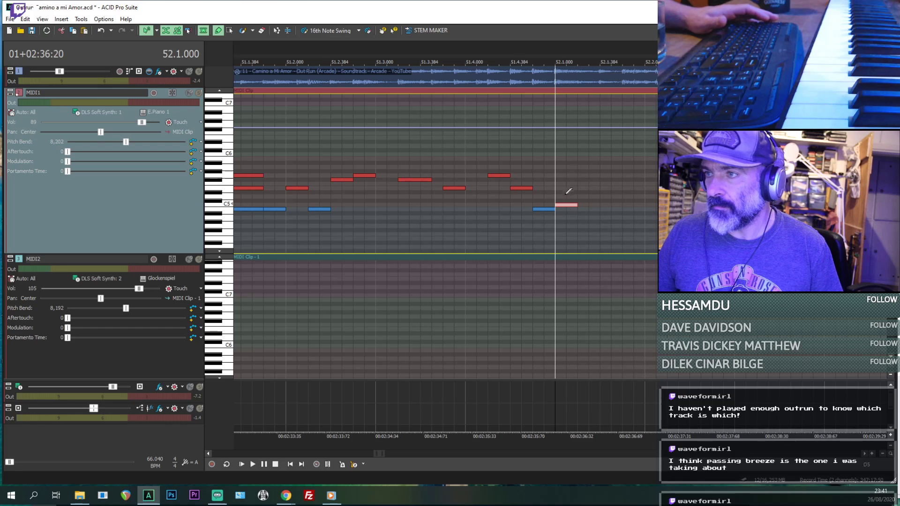
{"action": "left_click_drag", "start_coordinate": [558, 188], "coordinate": [571, 176]}
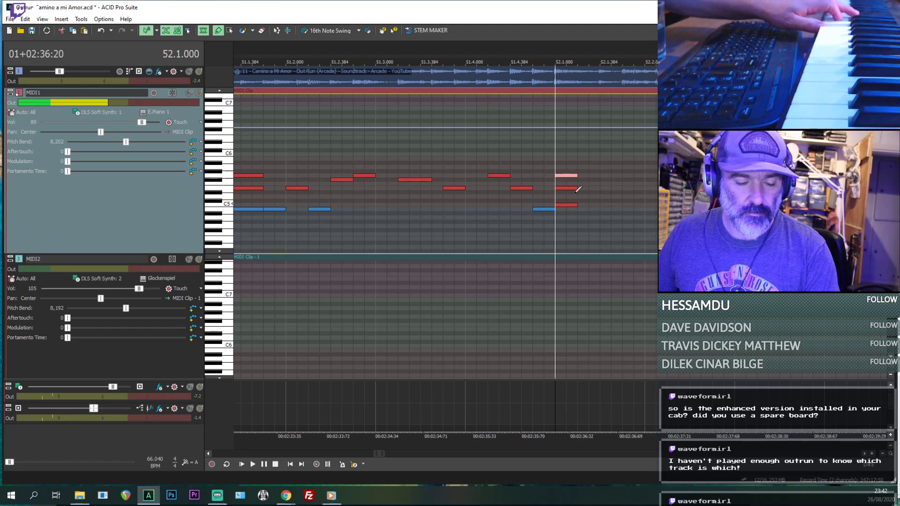
- Replay the passage from 50.4.384 and add an F#5 note to the bar 51.1.000 chord, matching the chord's length
{"action": "scroll", "coordinate": [452, 225], "scroll_direction": "down", "scroll_amount": 3}
{"action": "key", "text": "space"}
{"action": "scroll", "coordinate": [414, 231], "scroll_direction": "down", "scroll_amount": 2}
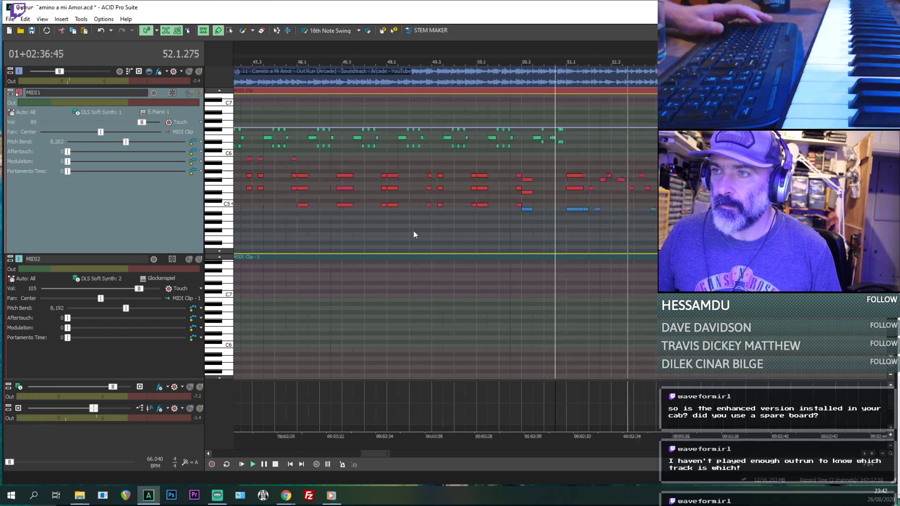
{"action": "left_click", "coordinate": [542, 235]}
{"action": "scroll", "coordinate": [609, 225], "scroll_direction": "up", "scroll_amount": 3}
{"action": "key", "text": "space"}
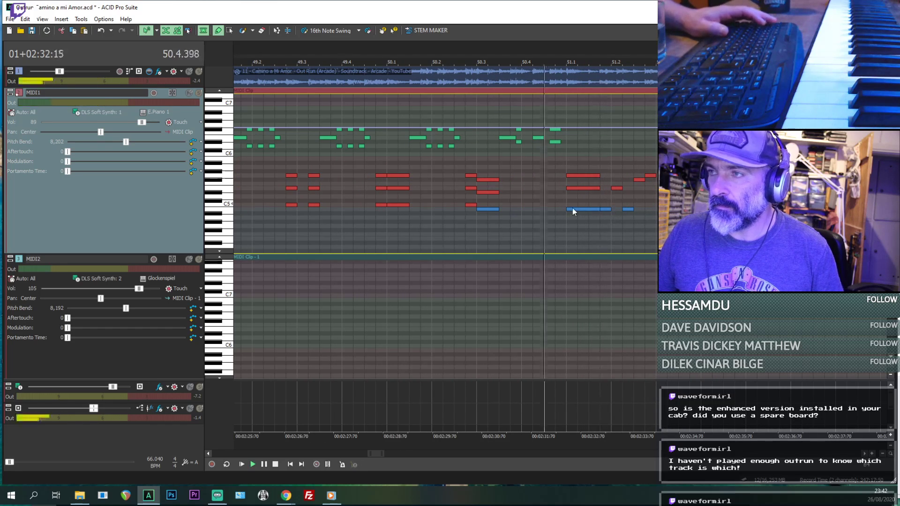
{"action": "key", "text": "space"}
{"action": "key", "text": "space"}
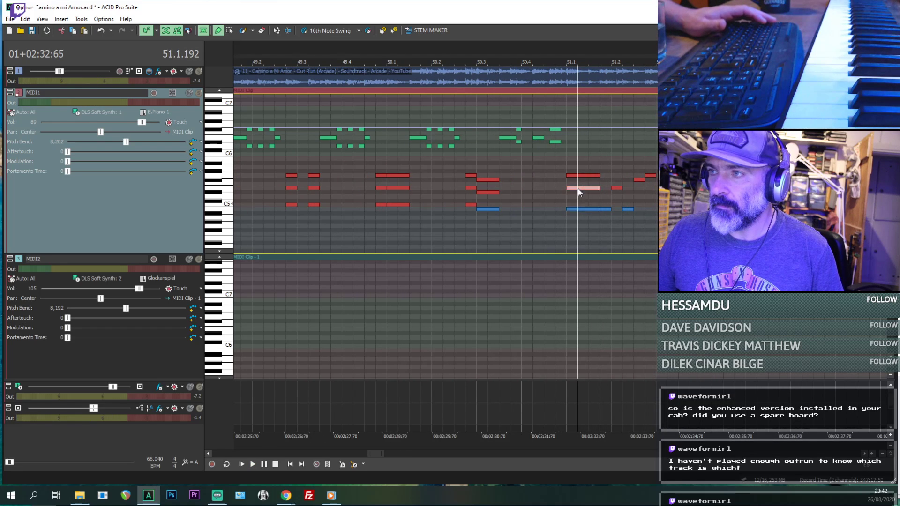
{"action": "left_click", "coordinate": [579, 175]}
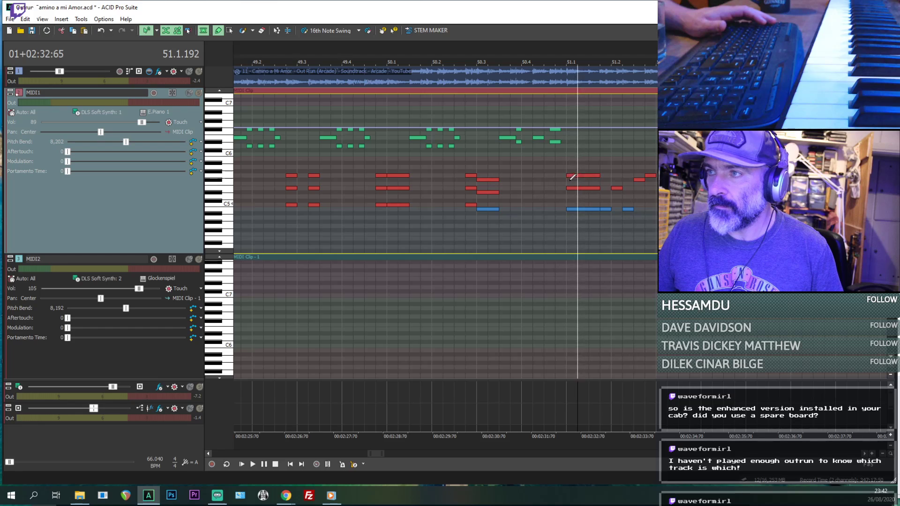
{"action": "left_click", "coordinate": [580, 209]}
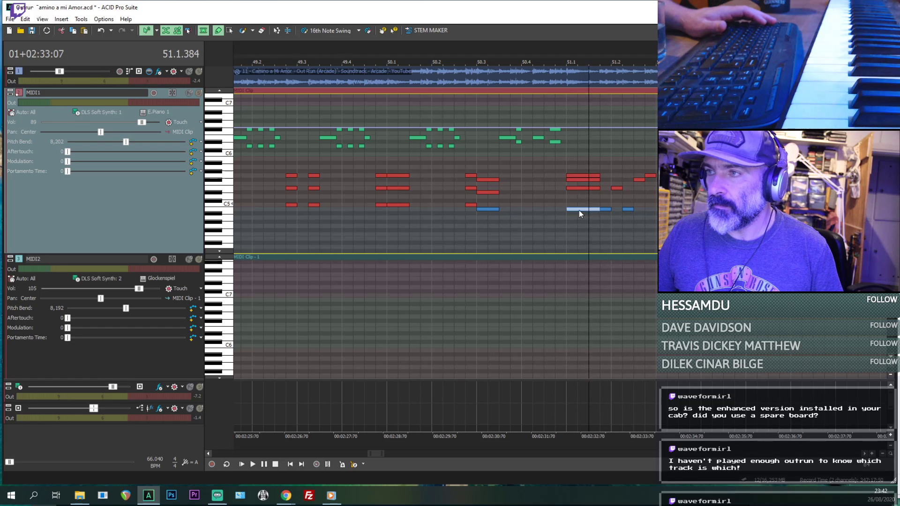
- Play repeatedly from 51.1.000 while toggling solo and mute on MIDI1 to compare the chord with the reference audio
{"action": "left_click", "coordinate": [565, 204]}
{"action": "key", "text": "space"}
{"action": "key", "text": "space"}
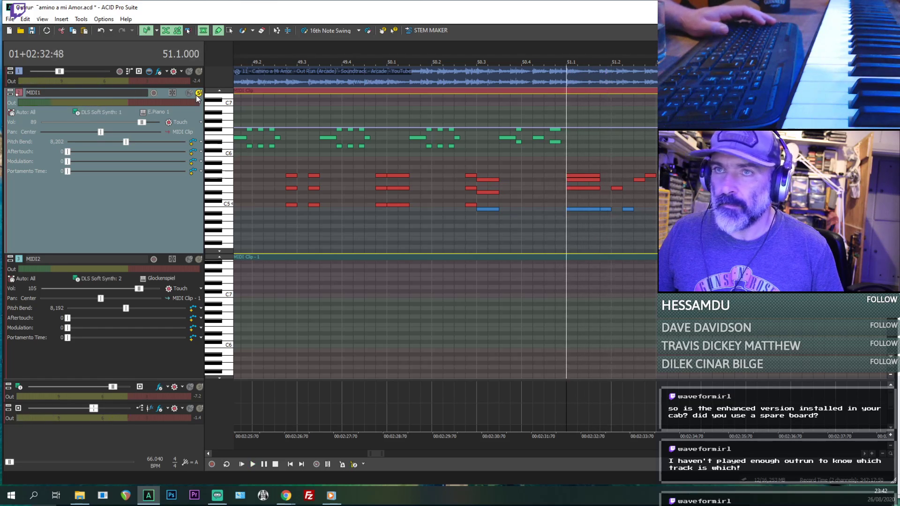
{"action": "key", "text": "space"}
{"action": "key", "text": "space"}
{"action": "key", "text": "space"}
{"action": "key", "text": "space"}
{"action": "key", "text": "space"}
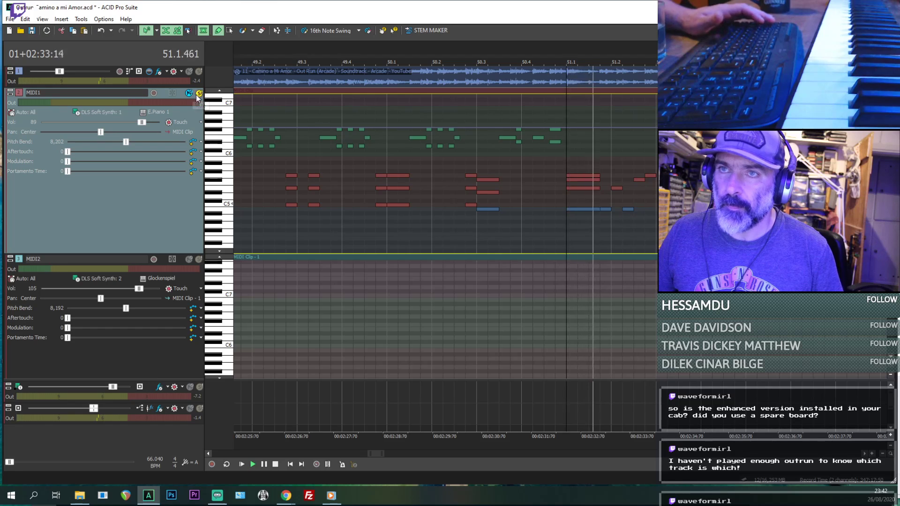
{"action": "left_click", "coordinate": [199, 93]}
{"action": "key", "text": "space"}
{"action": "key", "text": "space"}
{"action": "left_click", "coordinate": [197, 72]}
{"action": "key", "text": "space"}
{"action": "key", "text": "space"}
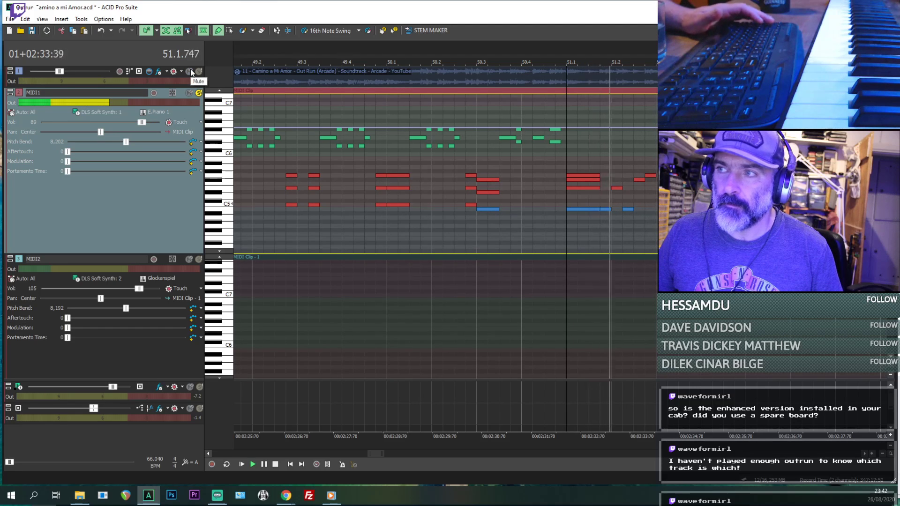
{"action": "key", "text": "space"}
{"action": "key", "text": "space"}
{"action": "key", "text": "space"}
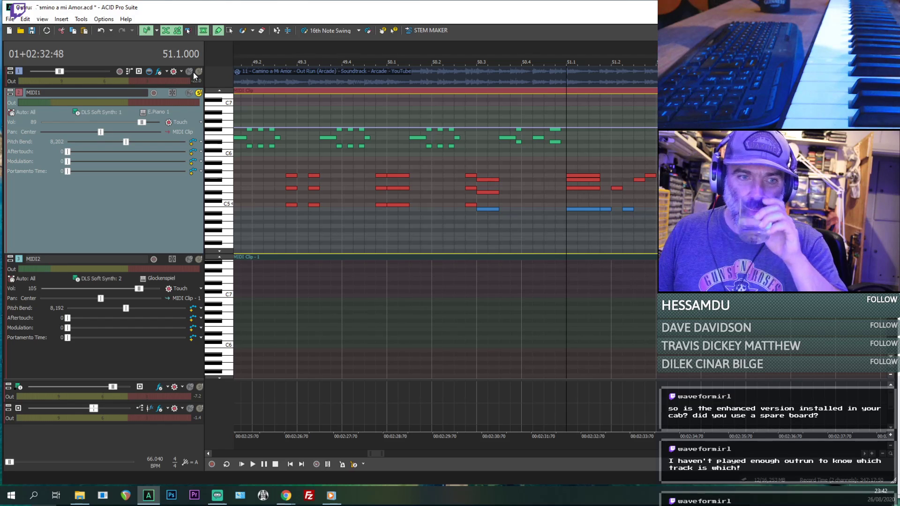
- Switch to the media player, play a stretch of the GOPR0647 arcade cabinet video, pause it and close the player
{"action": "left_click", "coordinate": [331, 495]}
{"action": "left_click", "coordinate": [457, 474]}
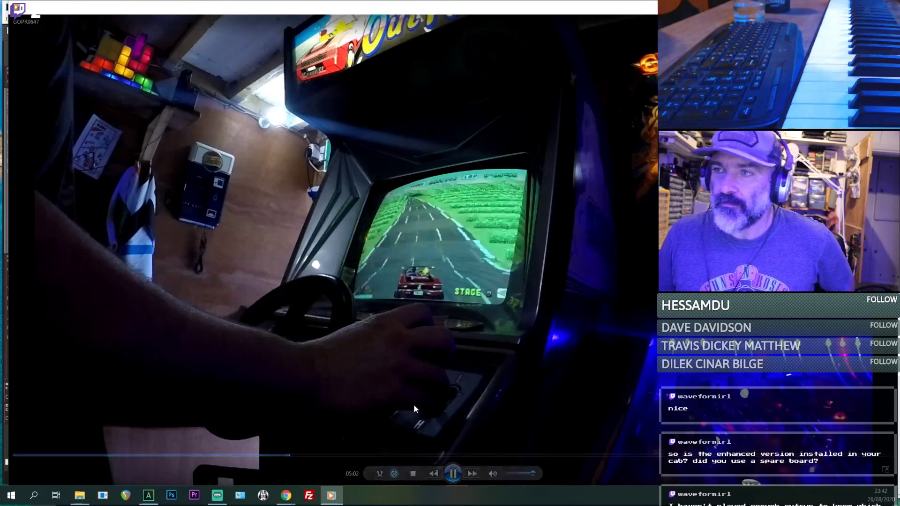
{"action": "left_click", "coordinate": [453, 473]}
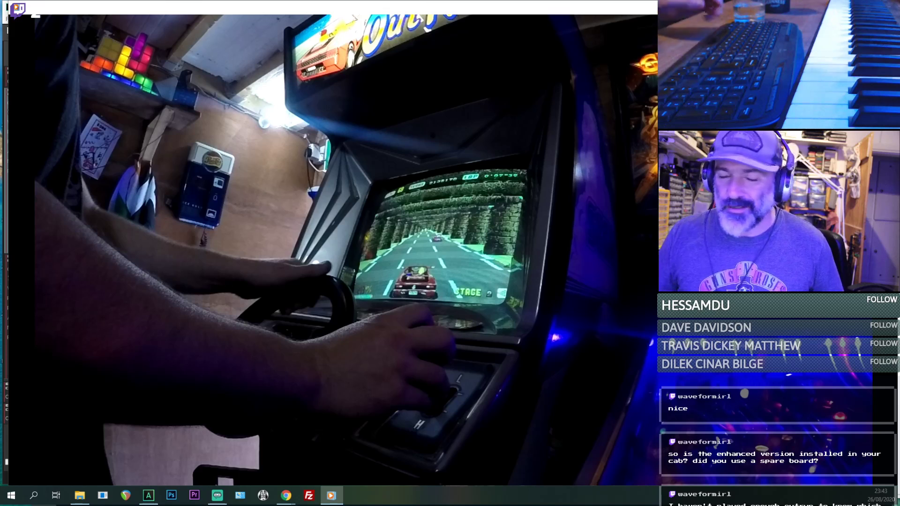
{"action": "left_click", "coordinate": [888, 7]}
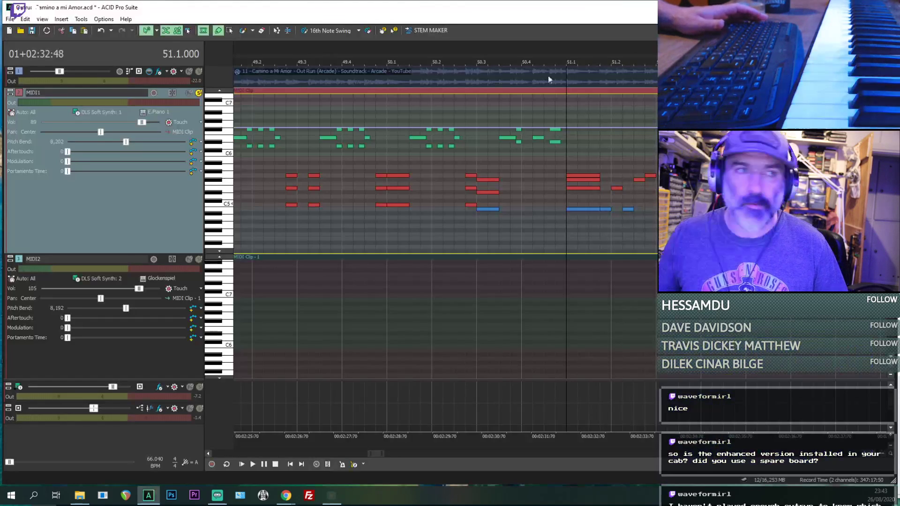
- Play the soloed MIDI1 track from 50.1.384 through bar 51 to judge the transcribed chords and melody
{"action": "left_click", "coordinate": [410, 219]}
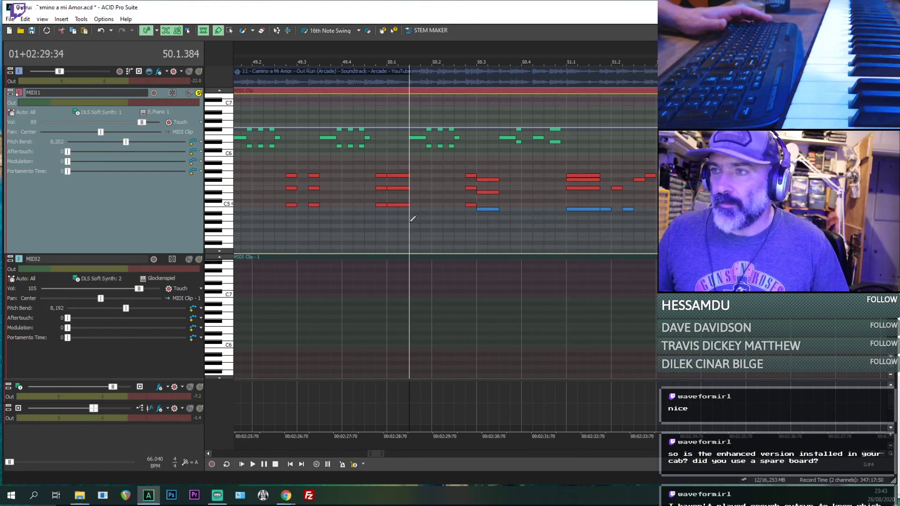
{"action": "key", "text": "space"}
{"action": "scroll", "coordinate": [639, 201], "scroll_direction": "down", "scroll_amount": 4}
{"action": "scroll", "coordinate": [638, 204], "scroll_direction": "up", "scroll_amount": 5}
{"action": "scroll", "coordinate": [655, 212], "scroll_direction": "up", "scroll_amount": 1}
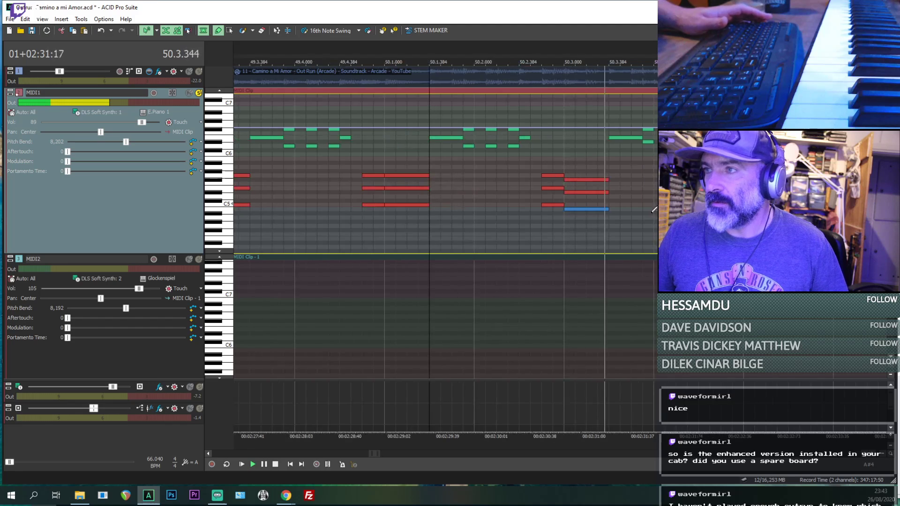
{"action": "scroll", "coordinate": [675, 214], "scroll_direction": "down", "scroll_amount": 1}
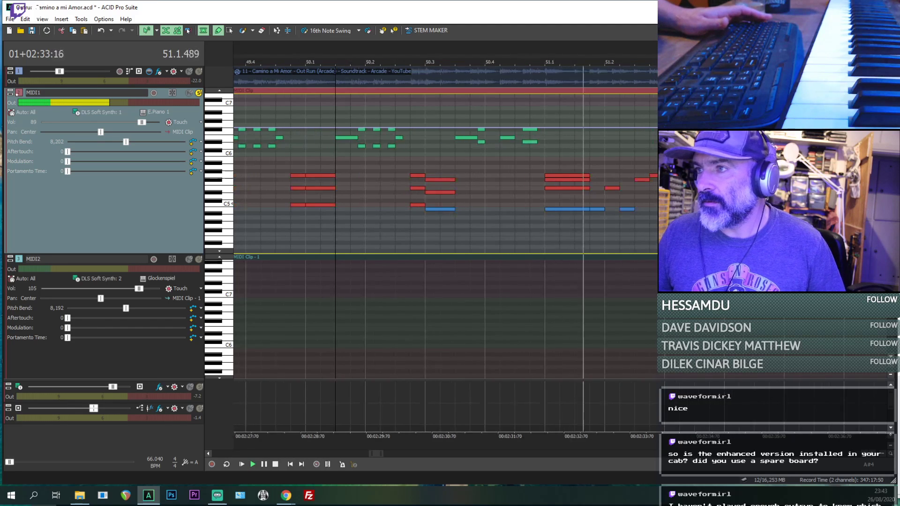
{"action": "scroll", "coordinate": [675, 209], "scroll_direction": "down", "scroll_amount": 1}
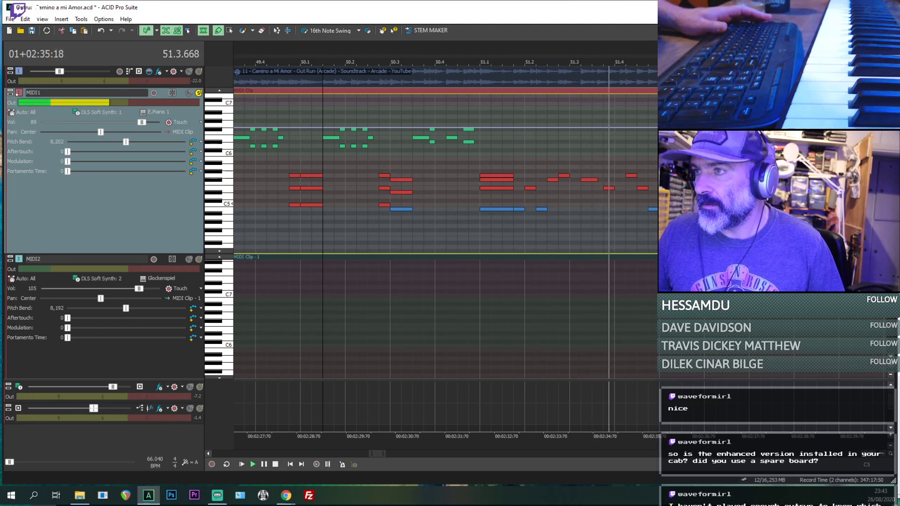
- Play the soloed MIDI1 track, release its solo and play it together with the reference audio from 50.1.384
{"action": "key", "text": "space"}
{"action": "key", "text": "space"}
{"action": "key", "text": "space"}
{"action": "key", "text": "space"}
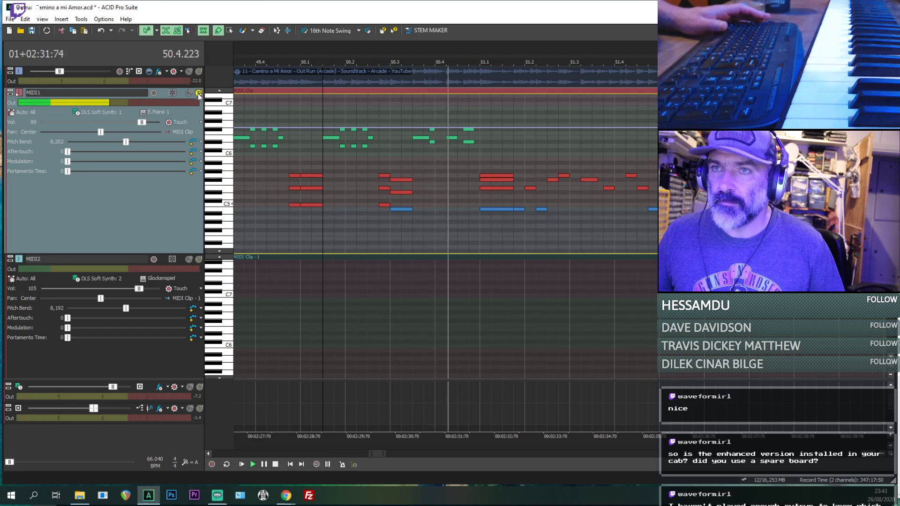
{"action": "key", "text": "space"}
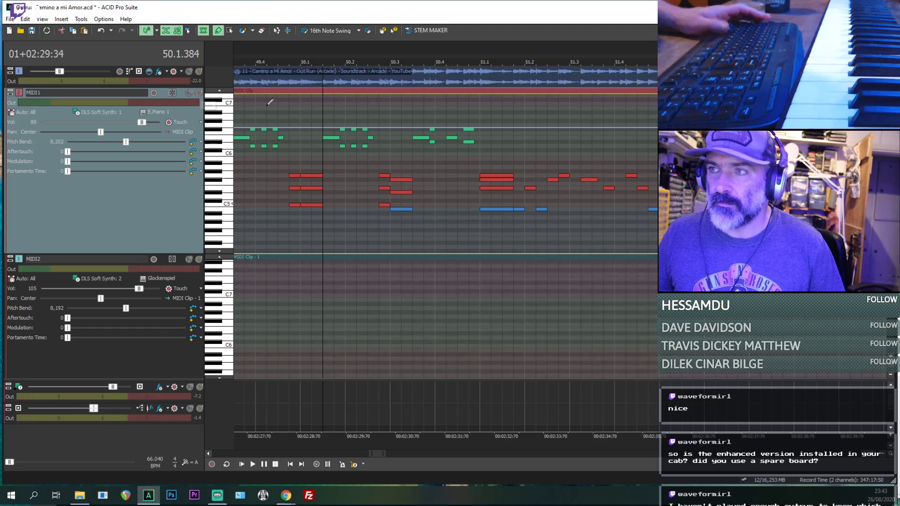
{"action": "key", "text": "space"}
- Play repeatedly from 51.1.000 with MIDI1 and the reference audio together to compare the chord
{"action": "left_click", "coordinate": [480, 236]}
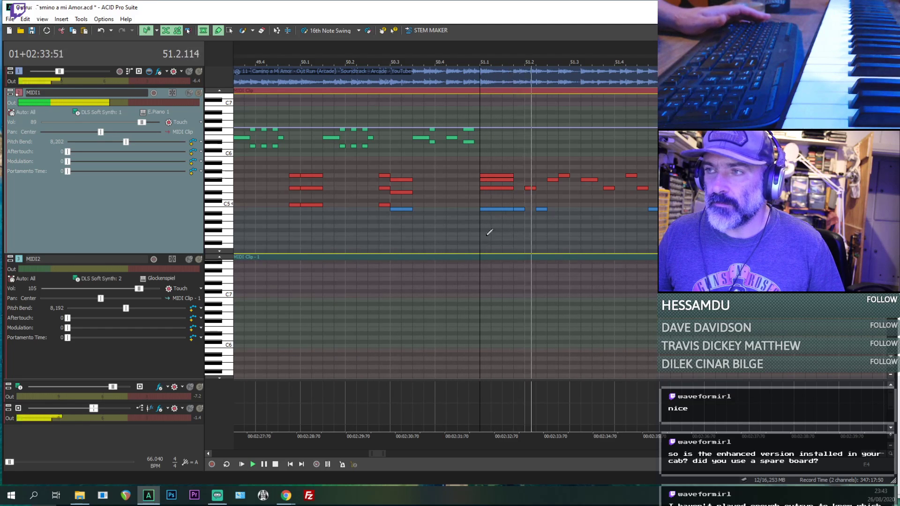
{"action": "scroll", "coordinate": [582, 192], "scroll_direction": "down", "scroll_amount": 1}
{"action": "key", "text": "space"}
{"action": "key", "text": "space"}
{"action": "key", "text": "space"}
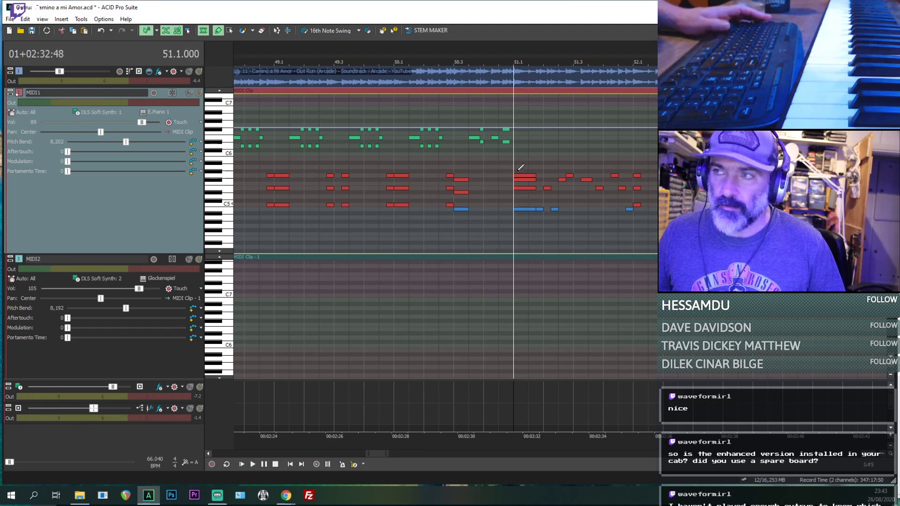
- Sound the F#5 and B4 notes of the 51.1.000 chord individually between replays of the passage
{"action": "left_click", "coordinate": [519, 179]}
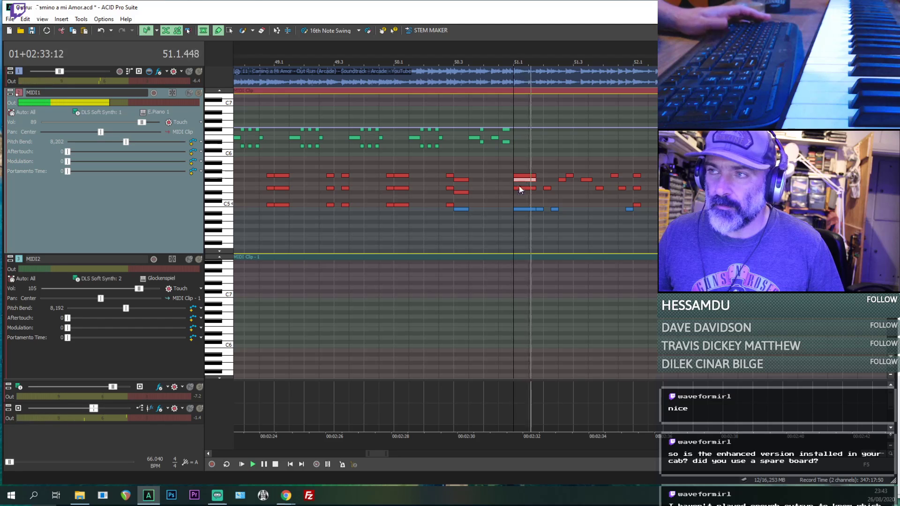
{"action": "key", "text": "space"}
{"action": "key", "text": "space"}
{"action": "left_click", "coordinate": [519, 208]}
{"action": "key", "text": "space"}
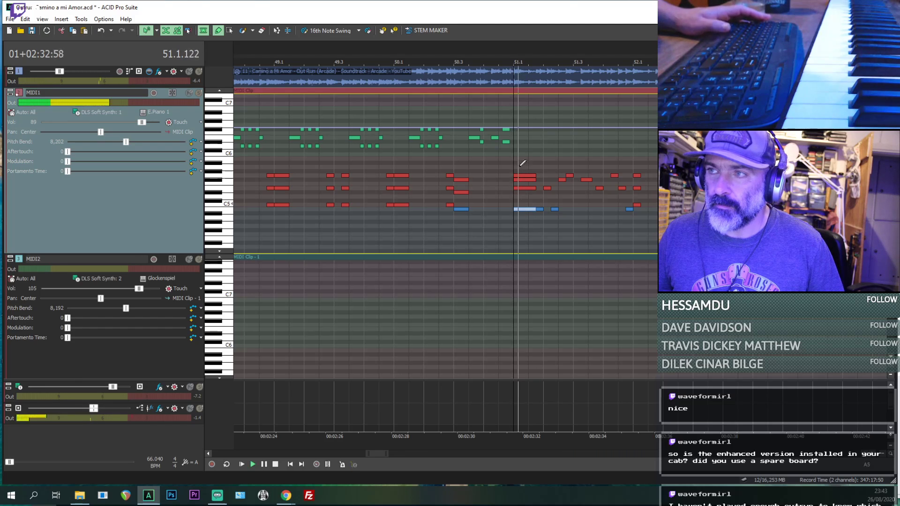
{"action": "key", "text": "space"}
{"action": "key", "text": "space"}
{"action": "key", "text": "space"}
- Try an extra D#5 note in the 51.1.000 chord, raise it to E5 and delete it
{"action": "left_click", "coordinate": [519, 163]}
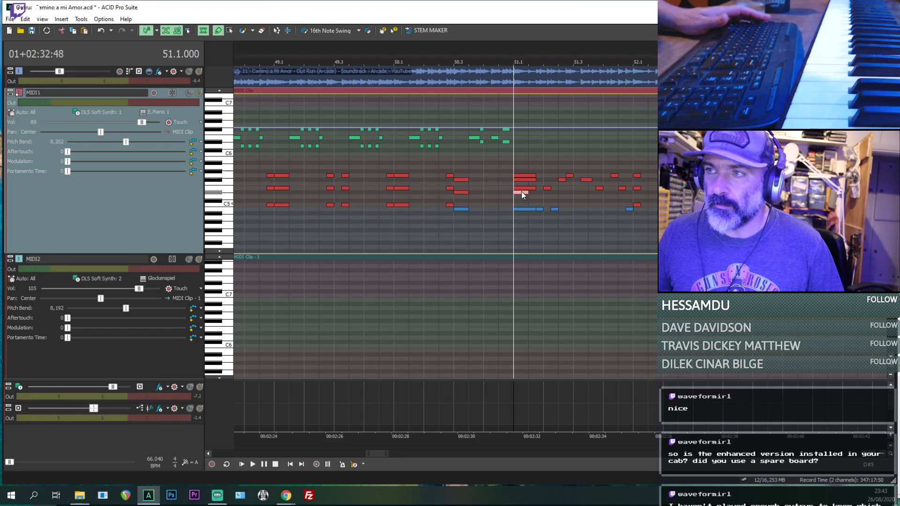
{"action": "left_click_drag", "start_coordinate": [521, 191], "coordinate": [521, 189]}
{"action": "key", "text": "space"}
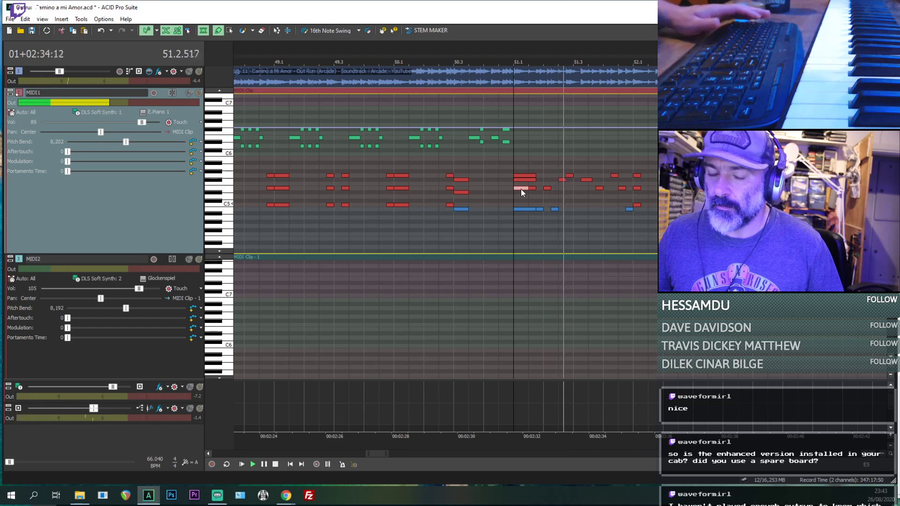
{"action": "key", "text": "Delete"}
- Play through bar 51 and lengthen the C5, E5 and G5 notes at 52.1.000 to match the 51.1.000 chord's length
{"action": "scroll", "coordinate": [562, 196], "scroll_direction": "up", "scroll_amount": 1}
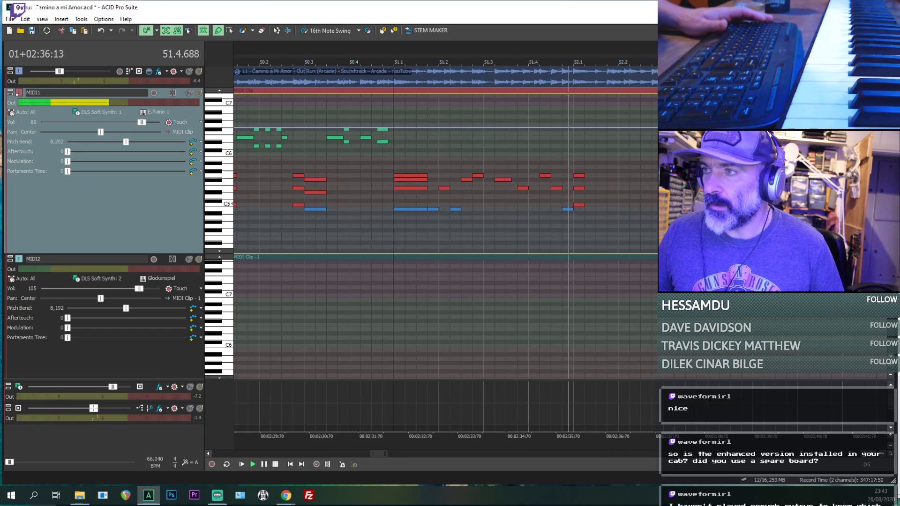
{"action": "scroll", "coordinate": [562, 195], "scroll_direction": "up", "scroll_amount": 1}
{"action": "key", "text": "space"}
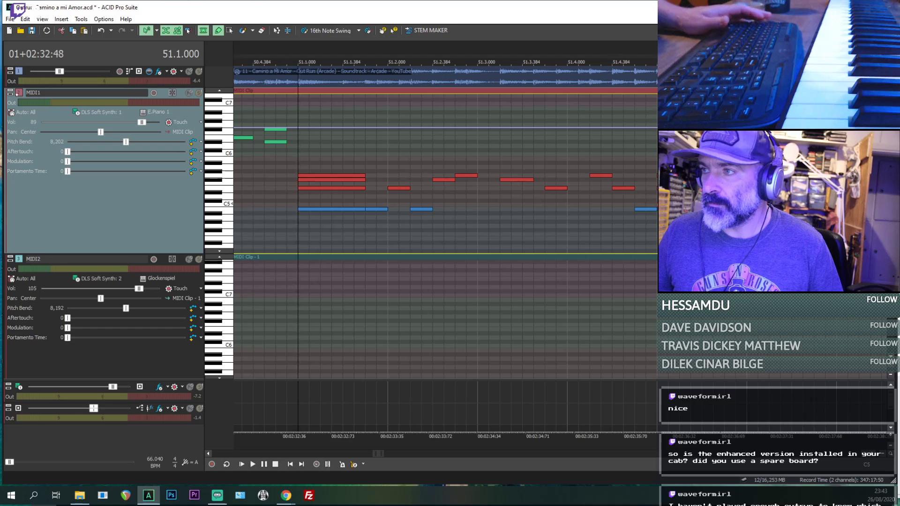
{"action": "key", "text": "space"}
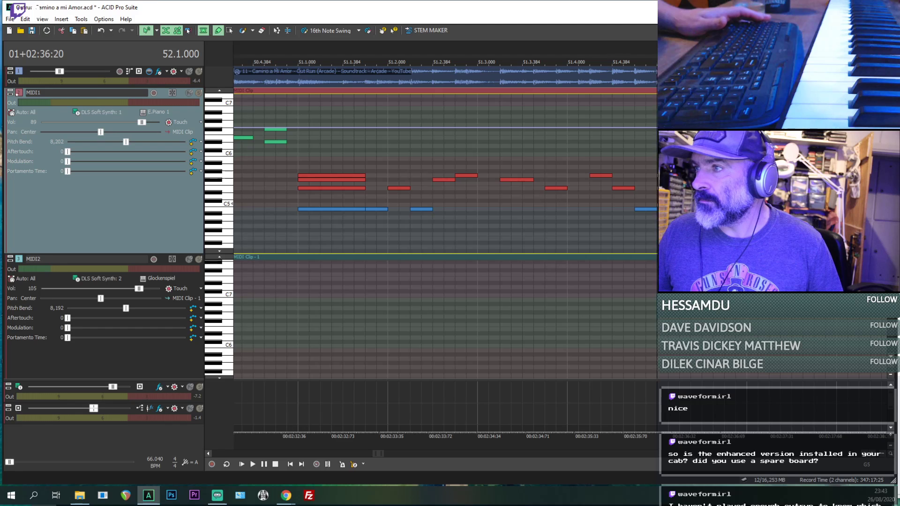
{"action": "key", "text": "space"}
{"action": "scroll", "coordinate": [338, 213], "scroll_direction": "down", "scroll_amount": 2}
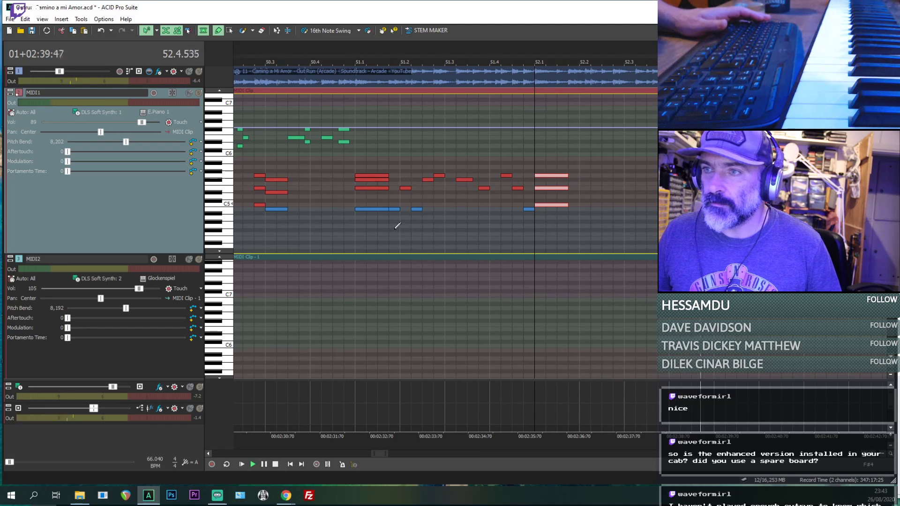
{"action": "key", "text": "space"}
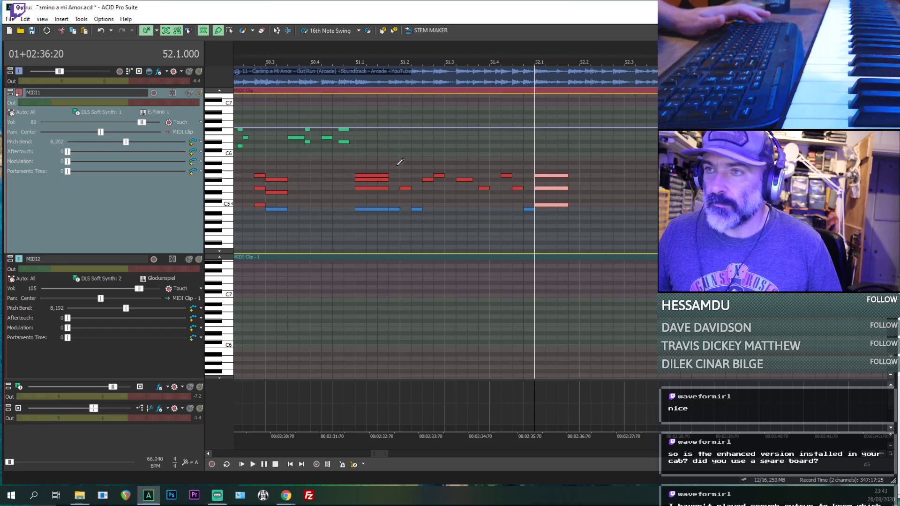
- Copy the bar 51 melody notes that follow the 51.1.000 chord and paste them directly after the 52.1.000 chord
{"action": "left_click_drag", "start_coordinate": [397, 165], "coordinate": [498, 239]}
{"action": "key", "text": "ctrl+z"}
{"action": "key", "text": "d"}
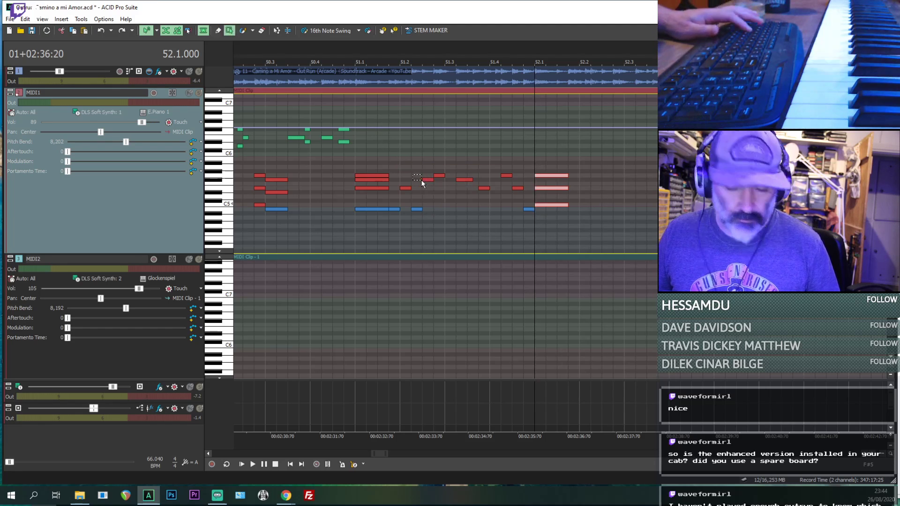
{"action": "left_click_drag", "start_coordinate": [397, 156], "coordinate": [530, 254]}
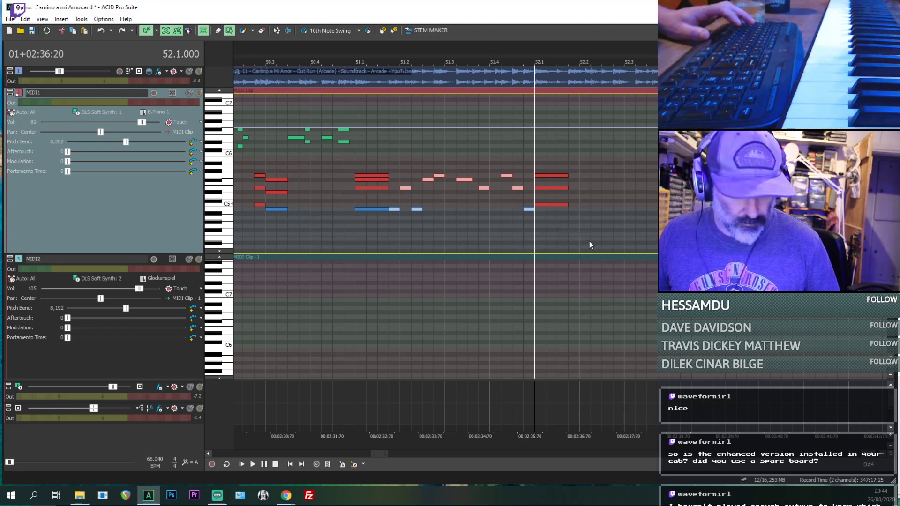
{"action": "left_click", "coordinate": [573, 232]}
- Play the pasted bar 52 phrase against the reference audio up to 53.1.000 and return to the Draw tool
{"action": "key", "text": "space"}
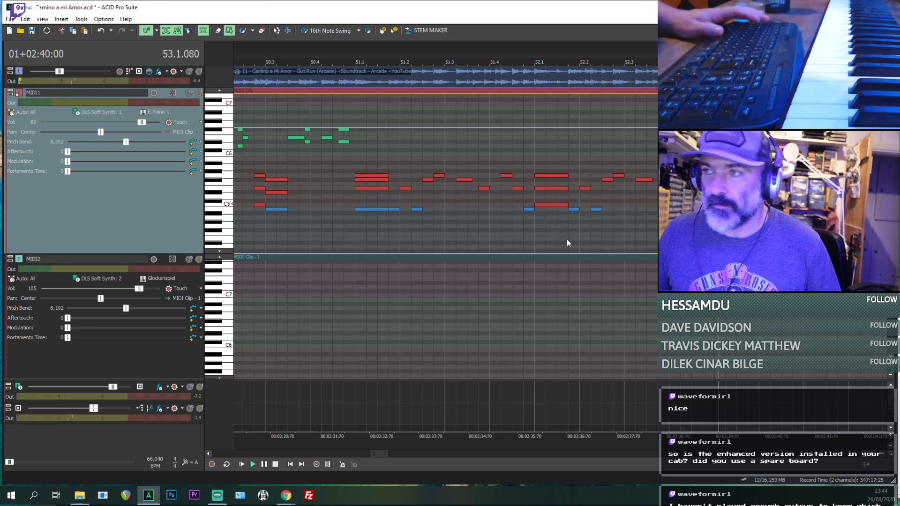
{"action": "scroll", "coordinate": [566, 239], "scroll_direction": "down", "scroll_amount": 1}
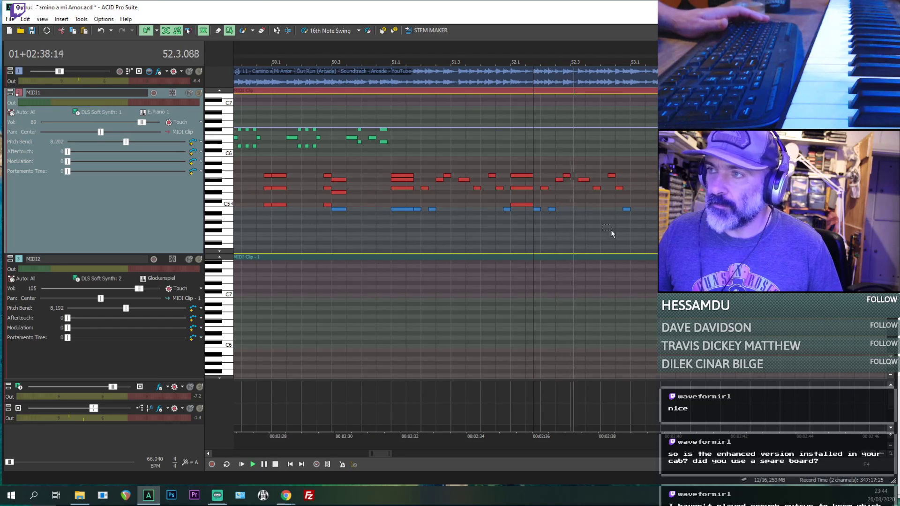
{"action": "scroll", "coordinate": [611, 229], "scroll_direction": "up", "scroll_amount": 1}
{"action": "left_click_drag", "start_coordinate": [615, 228], "coordinate": [625, 233]}
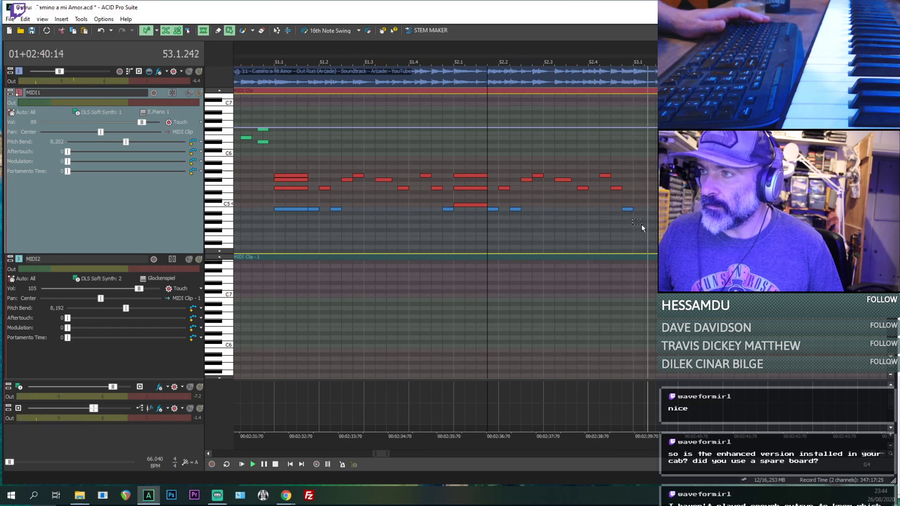
{"action": "key", "text": "space"}
{"action": "key", "text": "space"}
{"action": "left_click", "coordinate": [218, 31]}
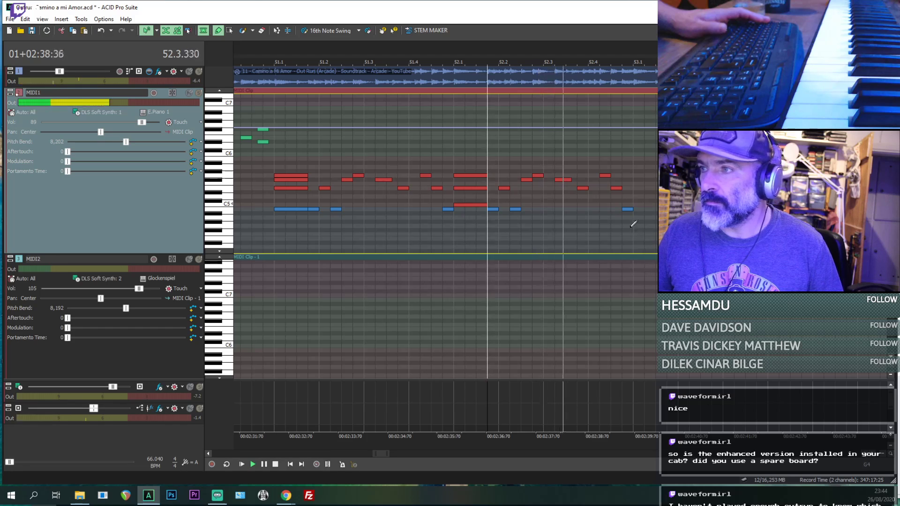
{"action": "key", "text": "space"}
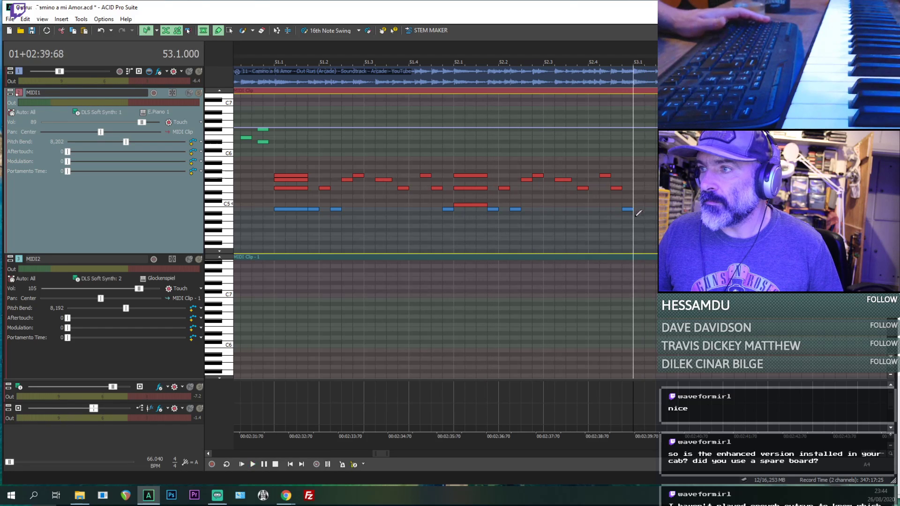
- Build a chord at 53.1.000 from E5 and C5 notes plus an A#4 raised to B4, replaying to check it
{"action": "key", "text": "space"}
{"action": "key", "text": "space"}
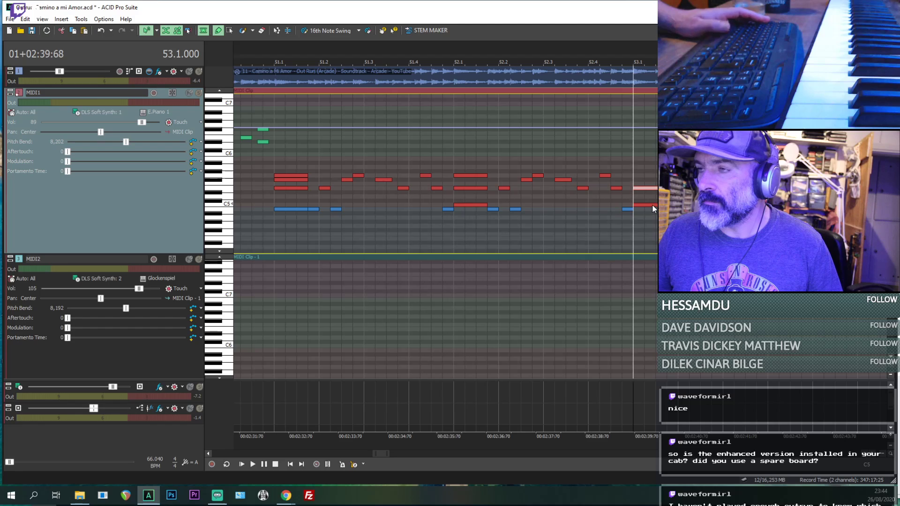
{"action": "left_click", "coordinate": [647, 217]}
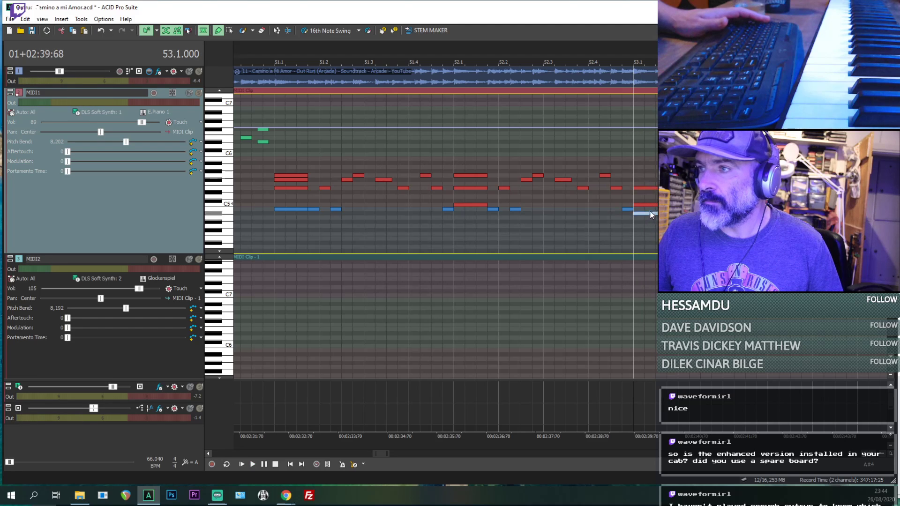
{"action": "key", "text": "space"}
{"action": "key", "text": "space"}
{"action": "key", "text": "space"}
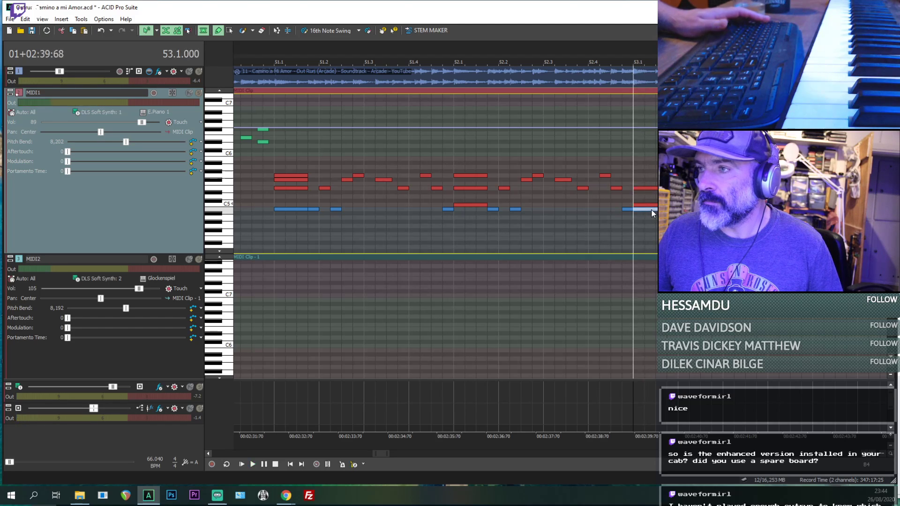
- Mute MIDI1, listen to the reference audio from 53.1.000 and add an A4 note to the chord there
{"action": "left_click", "coordinate": [189, 92]}
{"action": "key", "text": "space"}
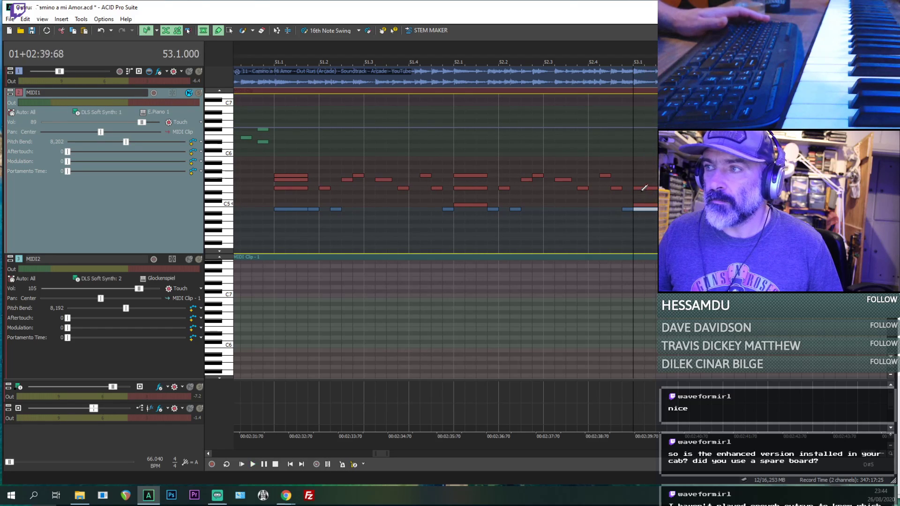
{"action": "left_click", "coordinate": [641, 204]}
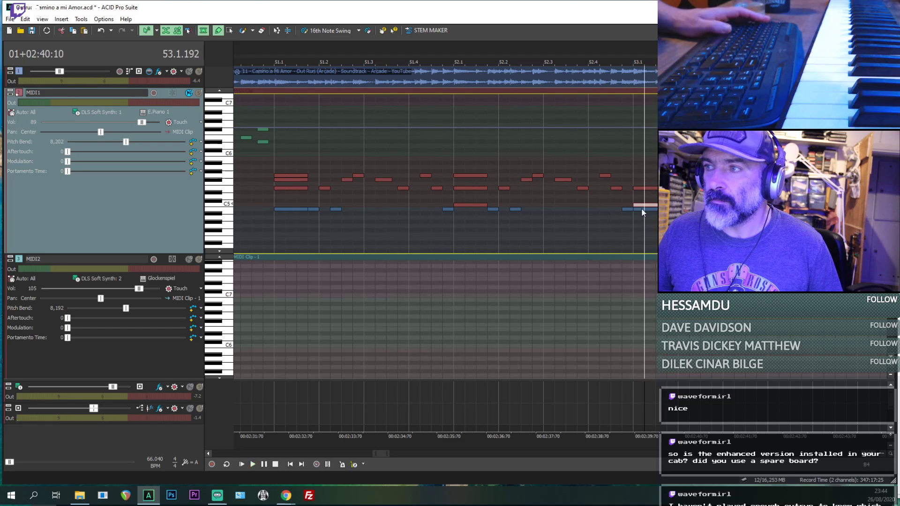
{"action": "left_click", "coordinate": [638, 222]}
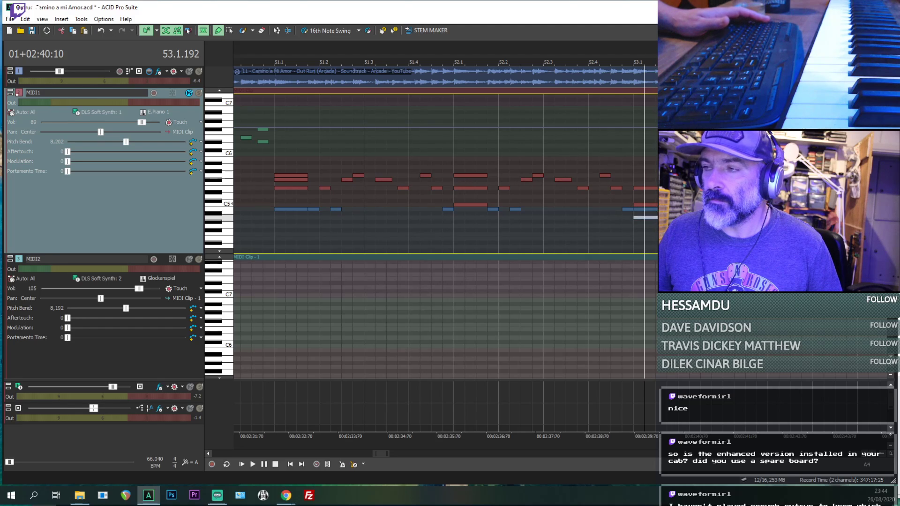
{"action": "left_click", "coordinate": [633, 231]}
{"action": "key", "text": "space"}
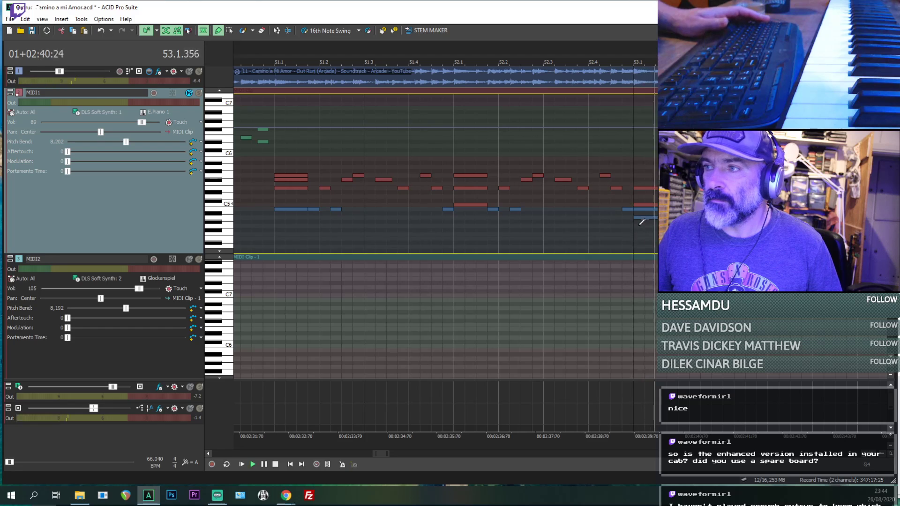
{"action": "key", "text": "space"}
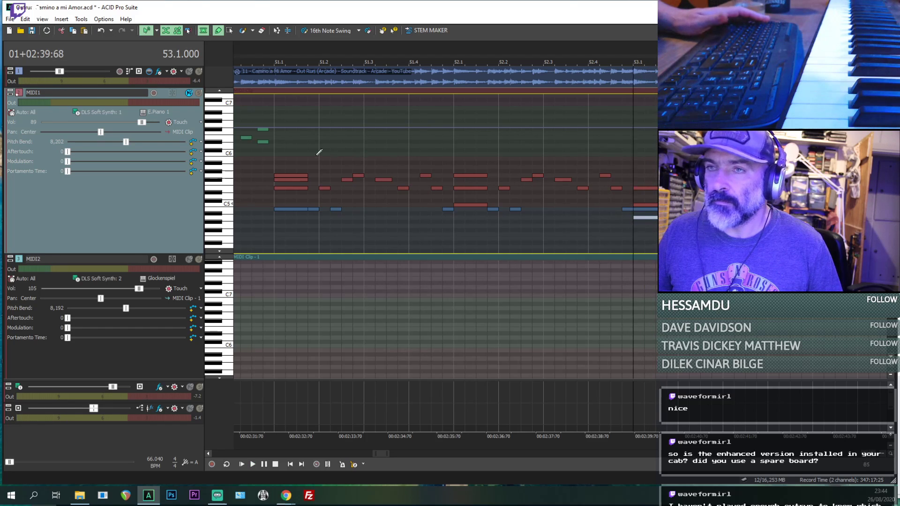
- Solo MIDI1 and play the 53.1.000 chord, followed by the whole phrase from 51.4.576
{"action": "left_click", "coordinate": [198, 93]}
{"action": "key", "text": "space"}
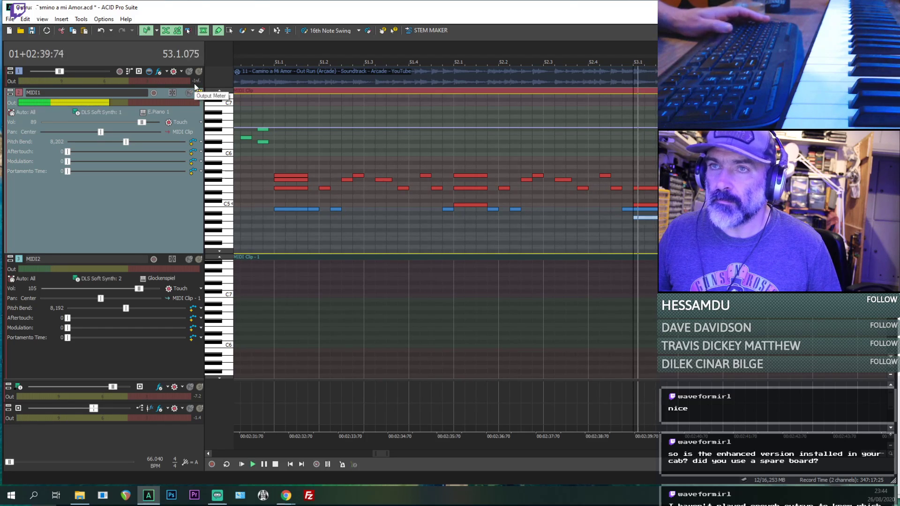
{"action": "key", "text": "space"}
{"action": "key", "text": "space"}
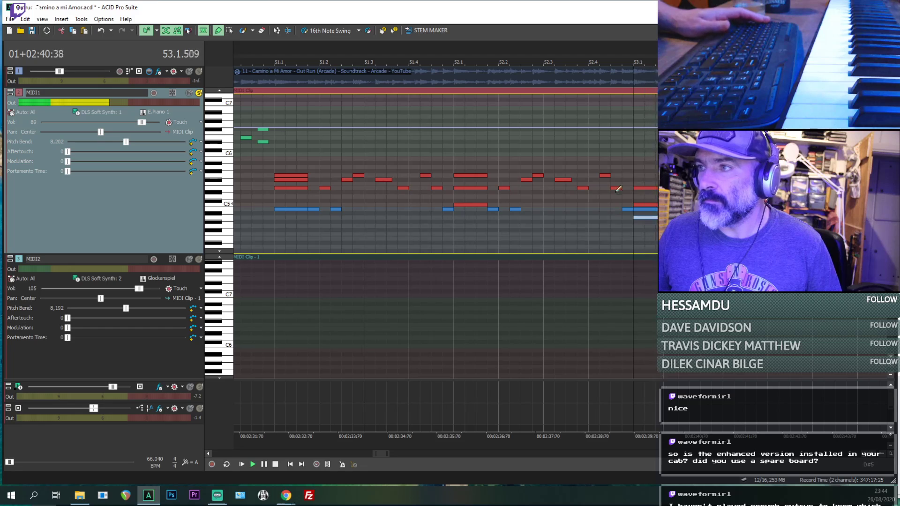
{"action": "key", "text": "space"}
{"action": "left_click", "coordinate": [445, 228]}
{"action": "key", "text": "space"}
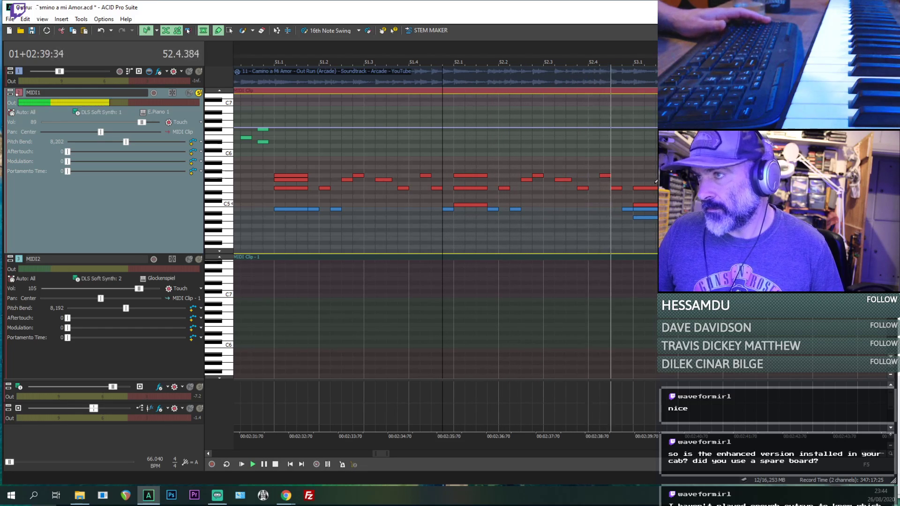
{"action": "key", "text": "space"}
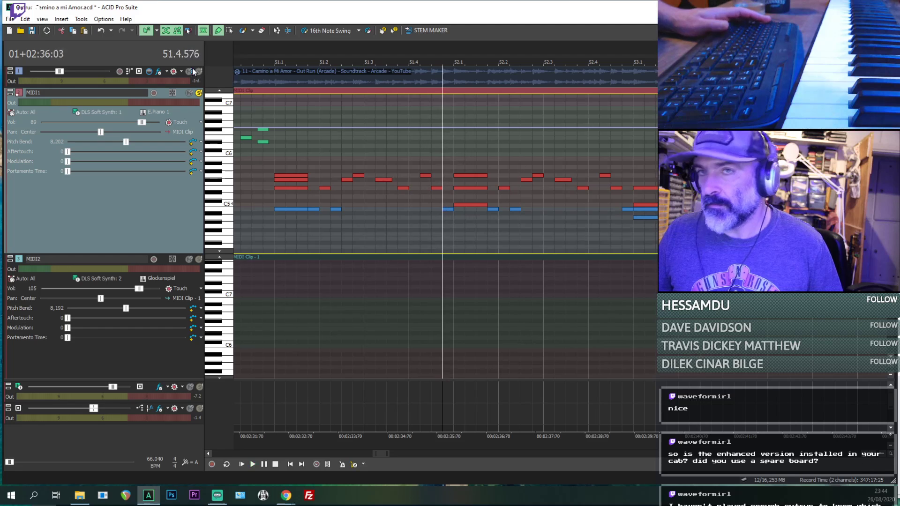
- Release the MIDI1 solo and play from 51.4.576 and 53.1.000 against the reference audio to check the new chord
{"action": "key", "text": "space"}
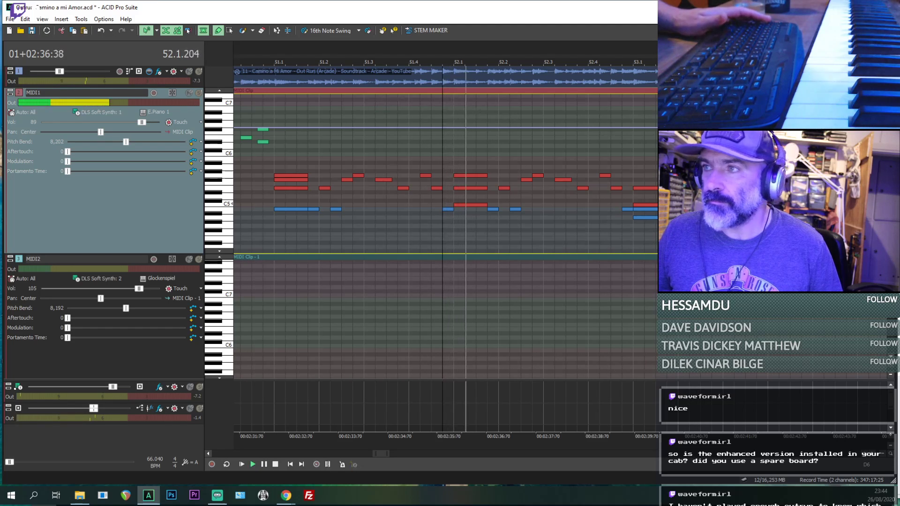
{"action": "left_click", "coordinate": [634, 156]}
{"action": "key", "text": "space"}
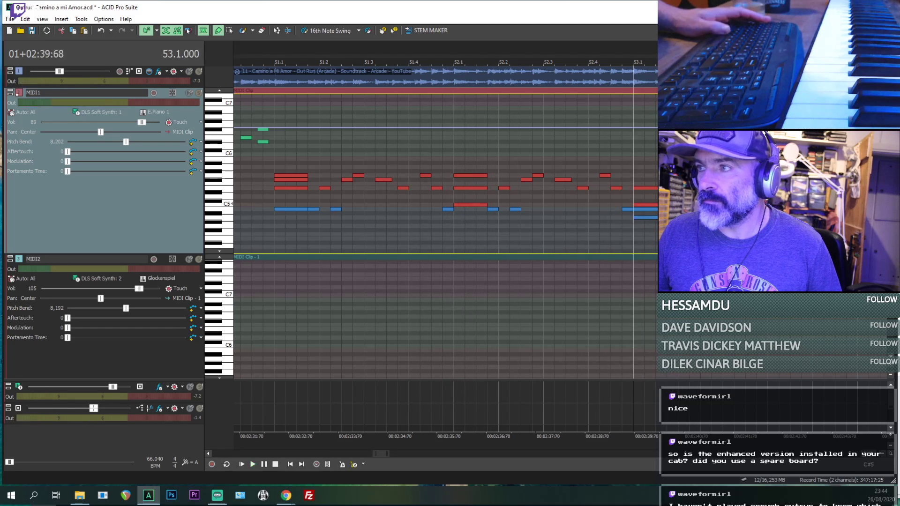
{"action": "key", "text": "space"}
{"action": "key", "text": "space"}
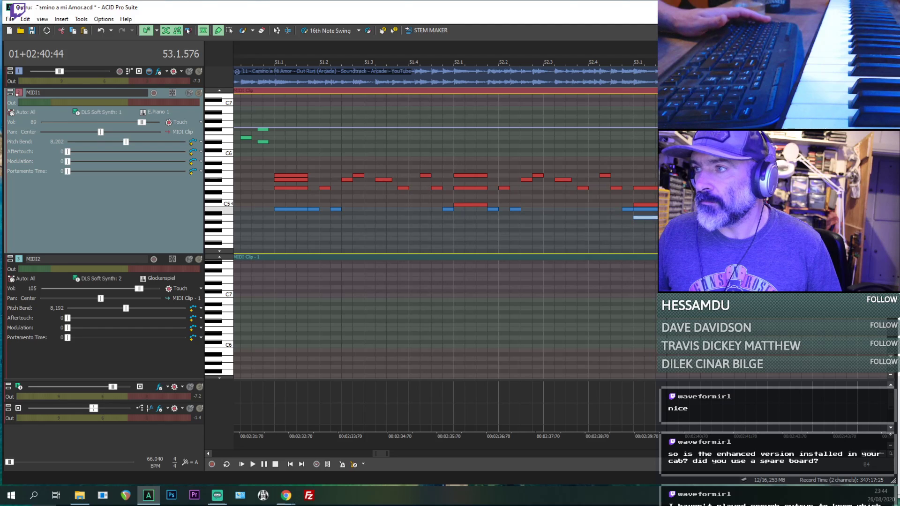
- Play from 53.1.576 and add a D5 note at 53.2.000, followed by a replay from there
{"action": "key", "text": "space"}
{"action": "scroll", "coordinate": [650, 199], "scroll_direction": "up", "scroll_amount": 1}
{"action": "key", "text": "space"}
{"action": "key", "text": "space"}
{"action": "key", "text": "space"}
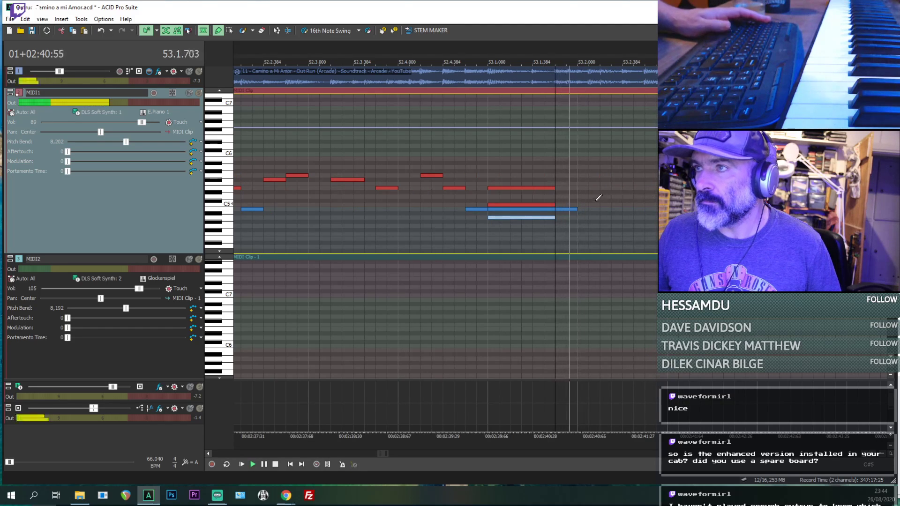
{"action": "key", "text": "space"}
{"action": "scroll", "coordinate": [589, 210], "scroll_direction": "down", "scroll_amount": 1}
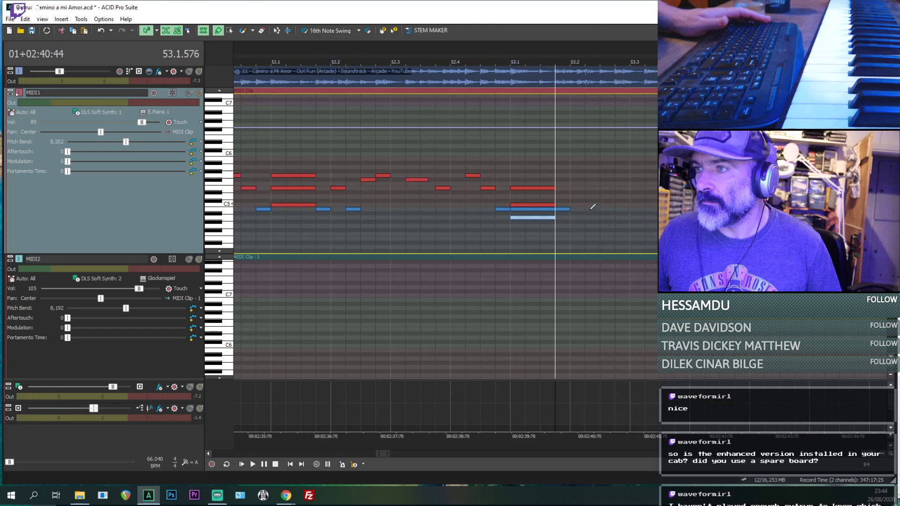
{"action": "double_click", "coordinate": [571, 208]}
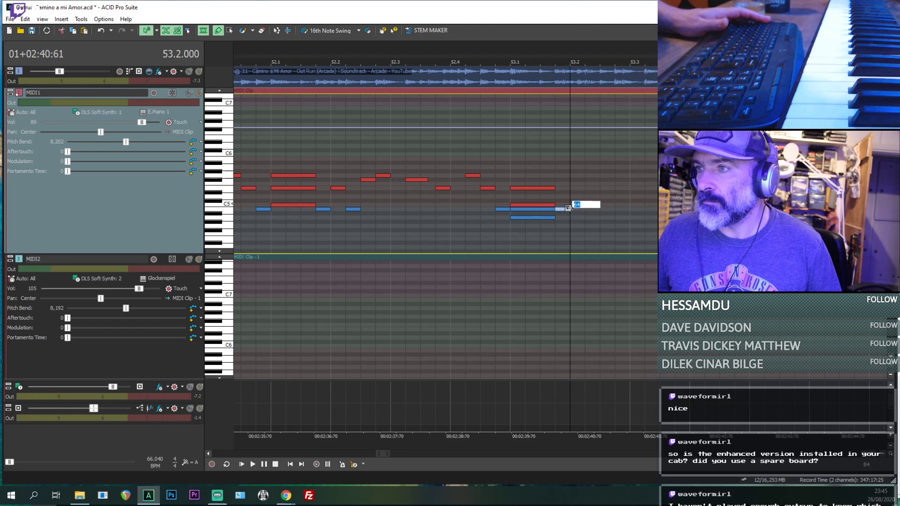
{"action": "left_click", "coordinate": [585, 197]}
{"action": "key", "text": "space"}
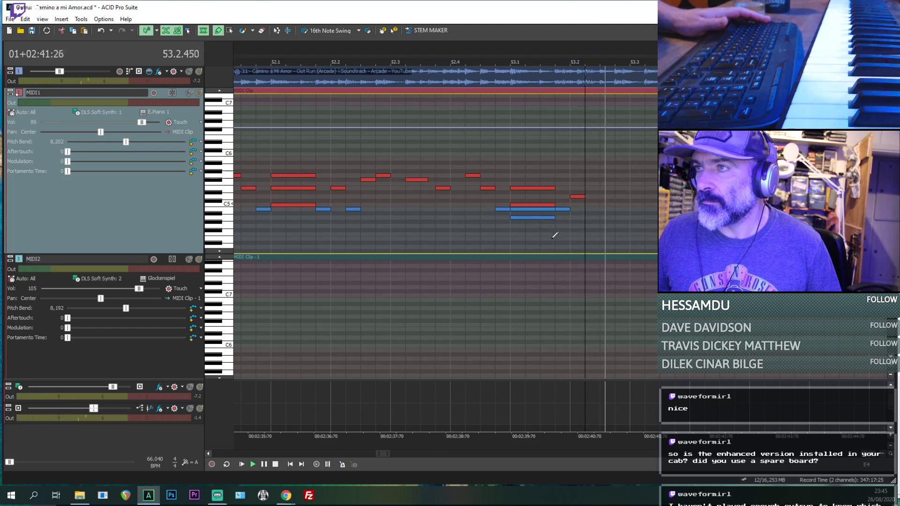
{"action": "key", "text": "space"}
- Lower the note at 53.2.000 to C5, replaying from 53.1.576 to check it against the reference audio
{"action": "left_click", "coordinate": [554, 238]}
{"action": "key", "text": "space"}
{"action": "key", "text": "space"}
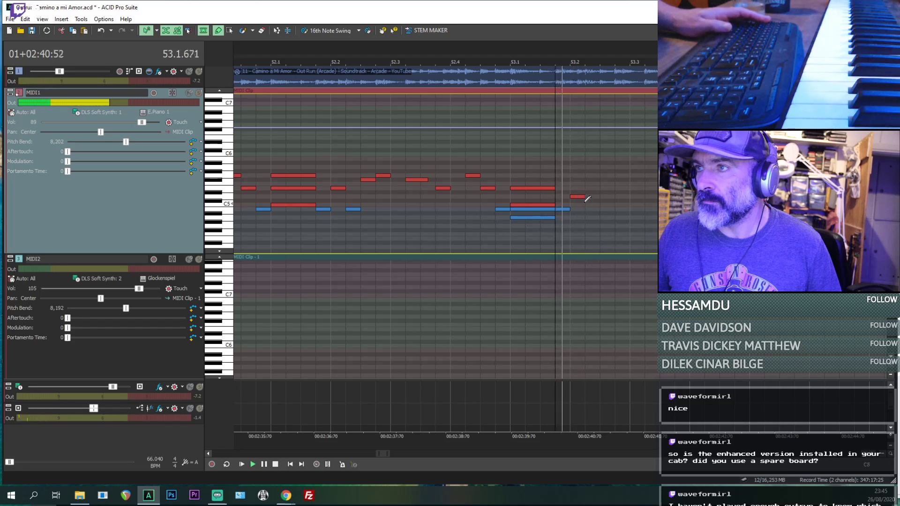
{"action": "left_click_drag", "start_coordinate": [578, 196], "coordinate": [582, 206]}
{"action": "key", "text": "space"}
{"action": "key", "text": "space"}
{"action": "key", "text": "space"}
{"action": "key", "text": "space"}
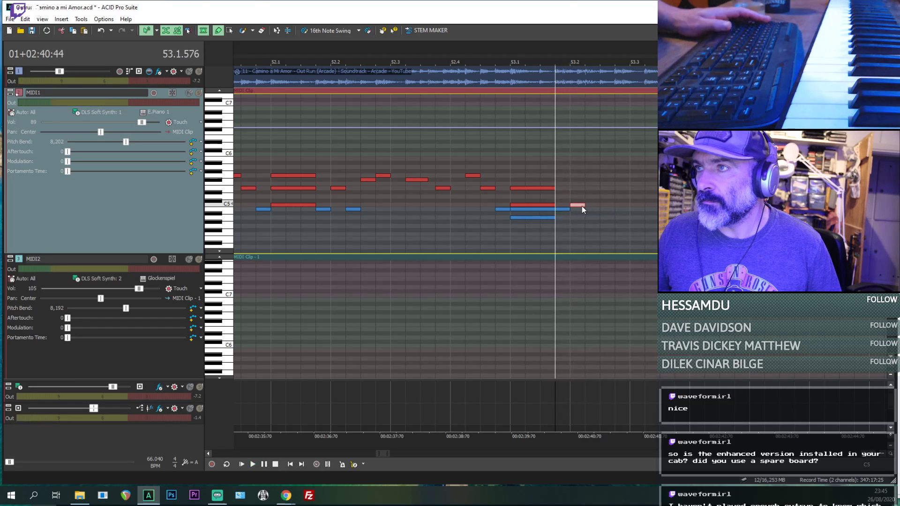
{"action": "key", "text": "space"}
{"action": "key", "text": "space"}
- Add B4, E5 and G5 notes at 53.2.192, 53.2.384 and 53.2.576, listening to the reference in between
{"action": "left_click_drag", "start_coordinate": [586, 209], "coordinate": [601, 209]}
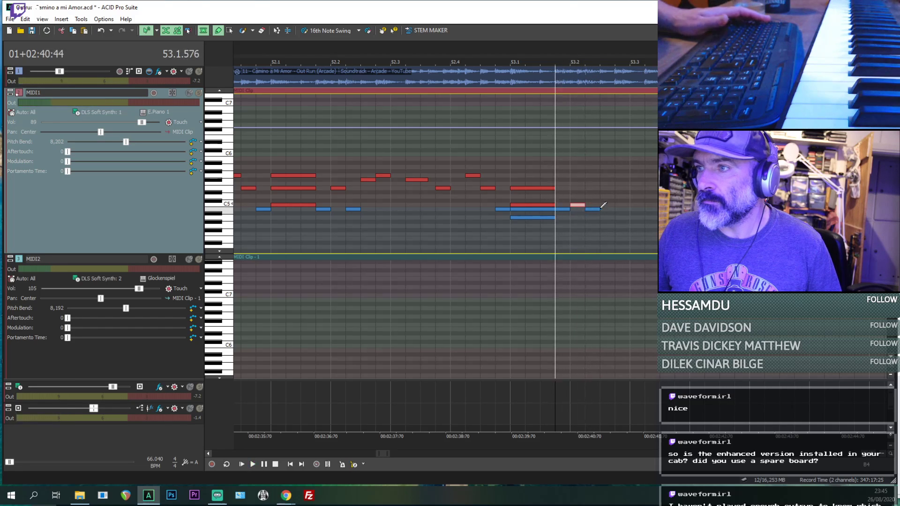
{"action": "left_click", "coordinate": [602, 188]}
{"action": "key", "text": "space"}
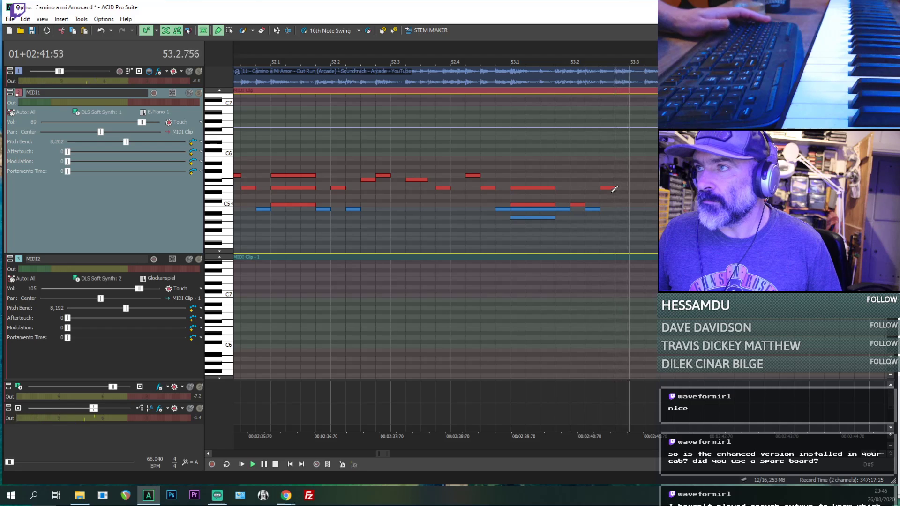
{"action": "left_click_drag", "start_coordinate": [623, 173], "coordinate": [623, 175]}
- Replay the melody from 53.1.576 and add an F#5 note at 53.3.192
{"action": "left_click", "coordinate": [568, 181]}
{"action": "key", "text": "space"}
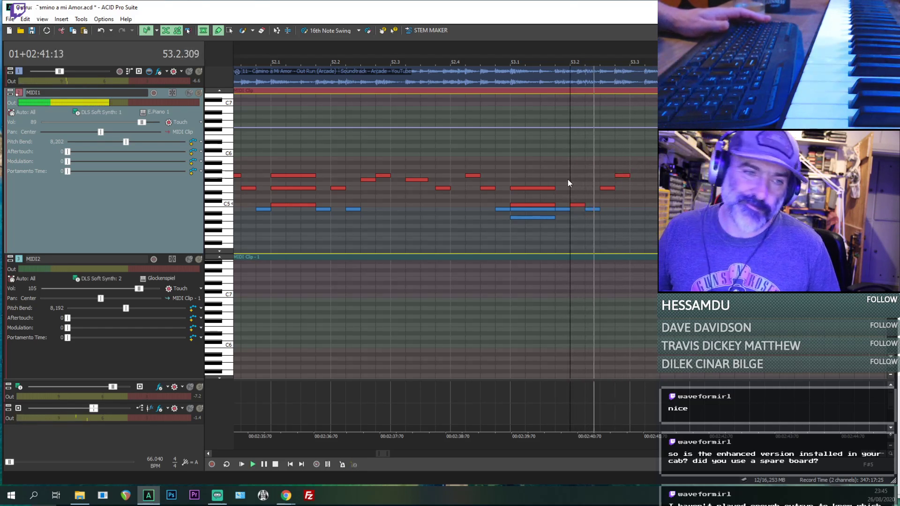
{"action": "left_click", "coordinate": [556, 170]}
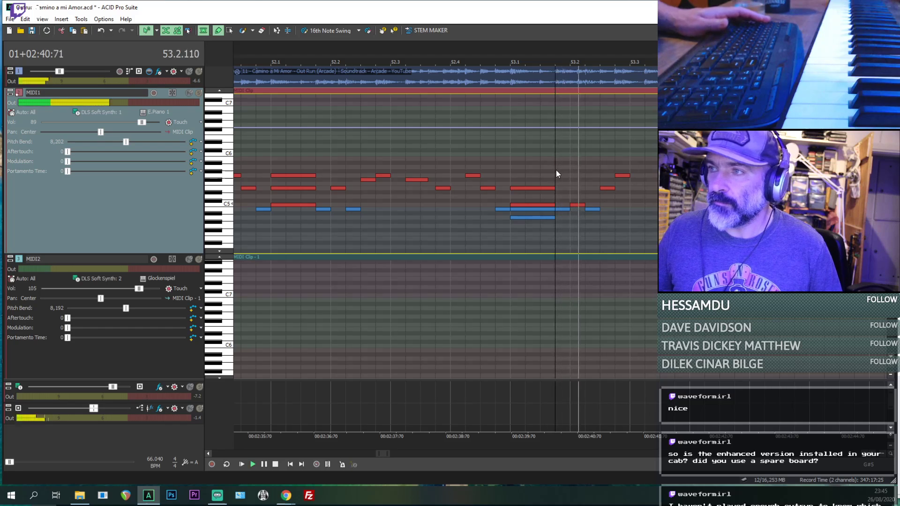
{"action": "key", "text": "space"}
{"action": "key", "text": "space"}
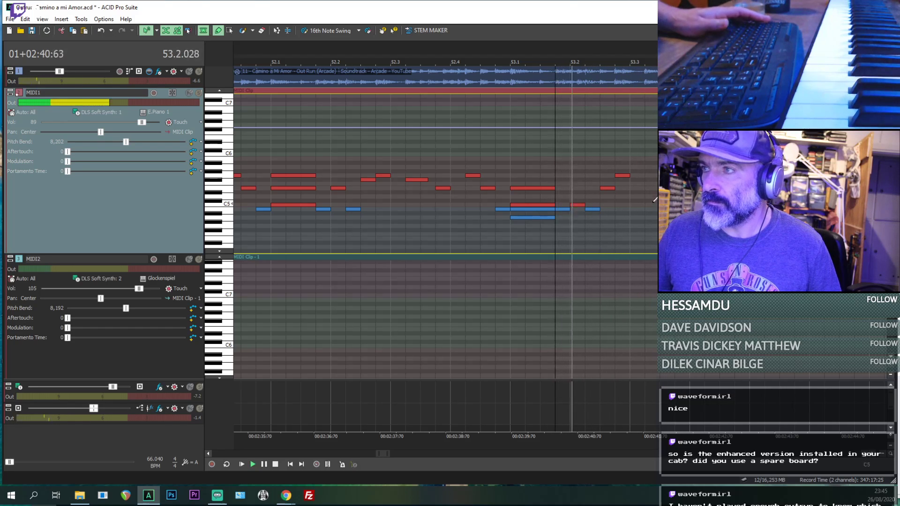
{"action": "key", "text": "space"}
{"action": "left_click", "coordinate": [658, 175]}
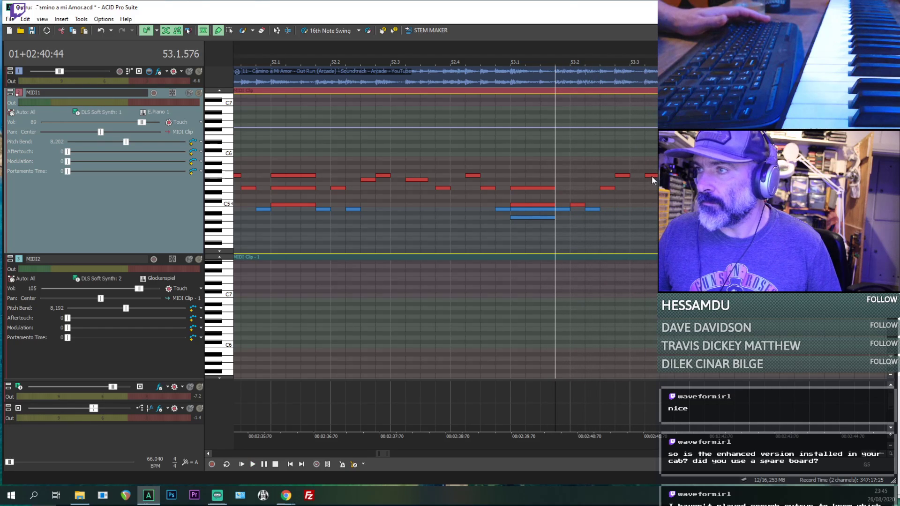
{"action": "key", "text": "space"}
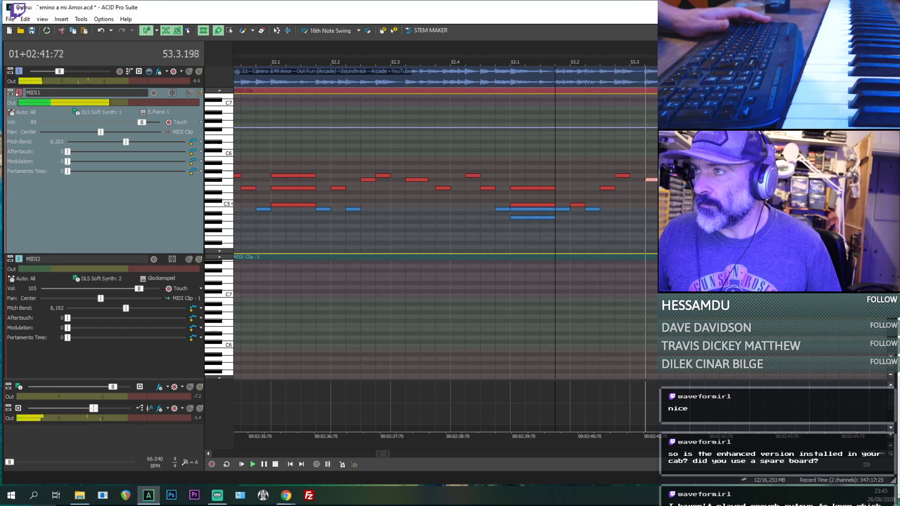
{"action": "key", "text": "space"}
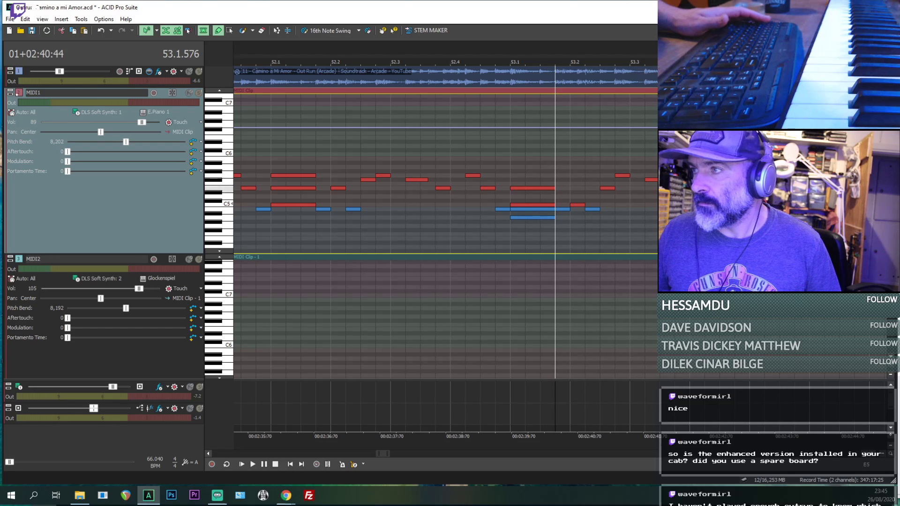
- Complete bar 53 with E5, G5, E5 and C5 notes from 53.3.576 onward, replaying from 53.4.192 and 53.4.576
{"action": "key", "text": "space"}
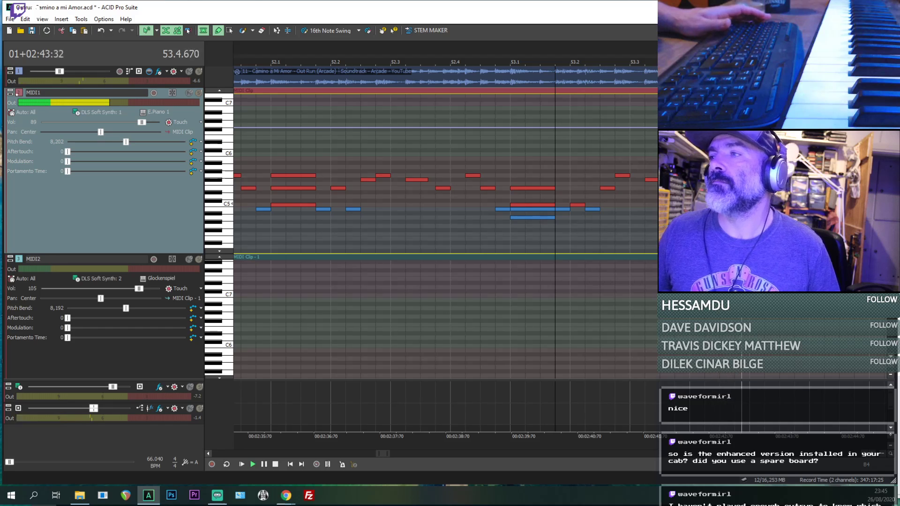
{"action": "key", "text": "space"}
{"action": "key", "text": "space"}
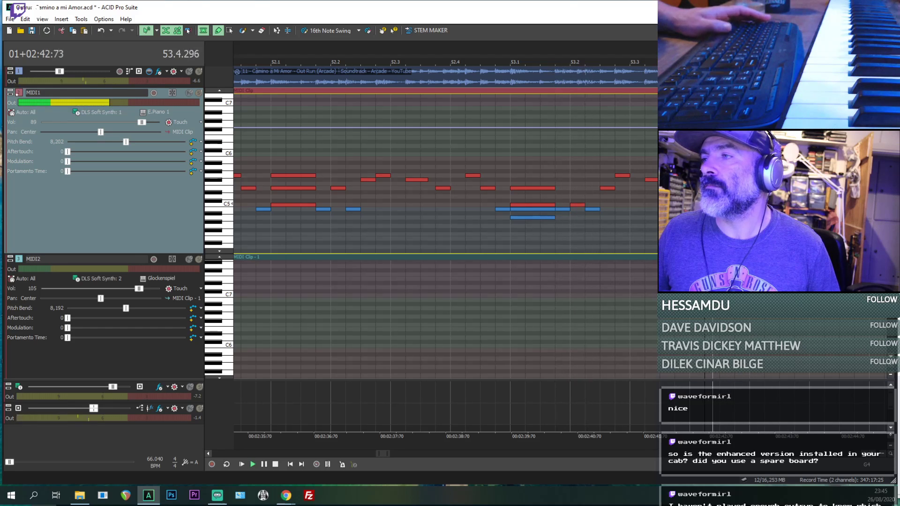
{"action": "key", "text": "space"}
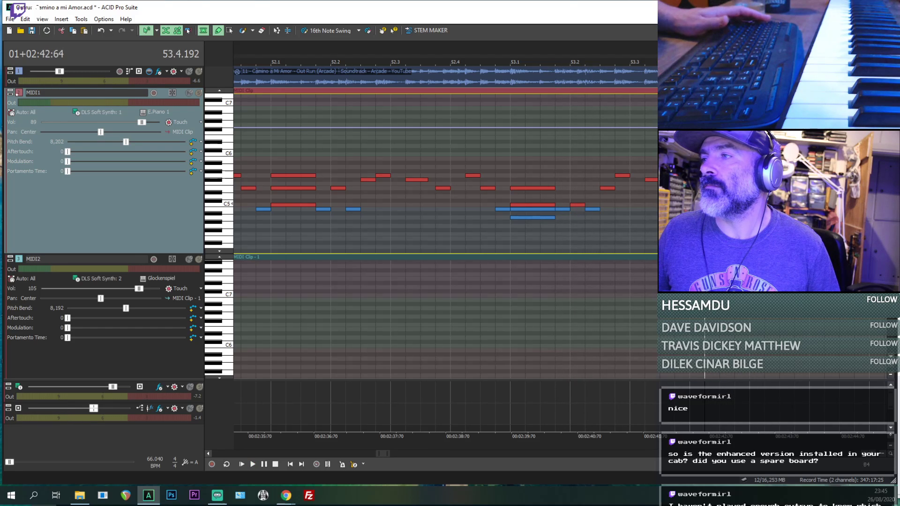
{"action": "key", "text": "space"}
{"action": "key", "text": "space"}
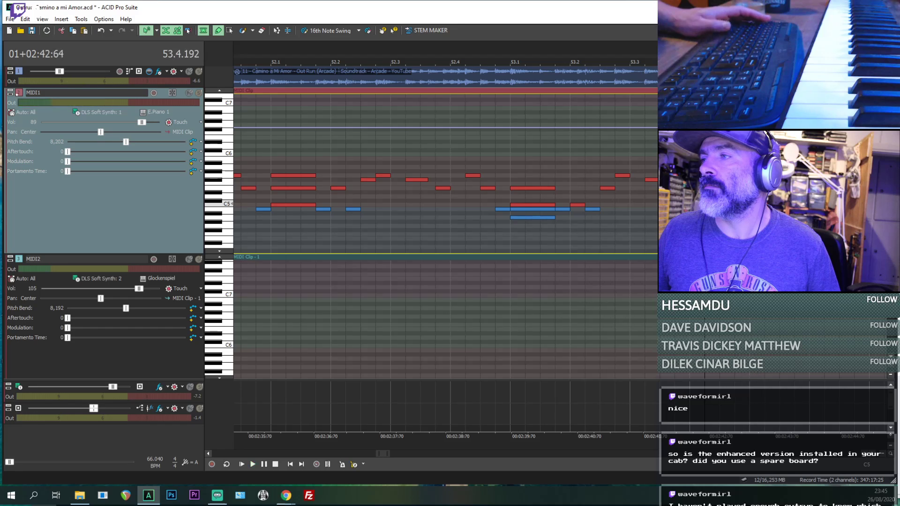
{"action": "key", "text": "space"}
{"action": "key", "text": "space"}
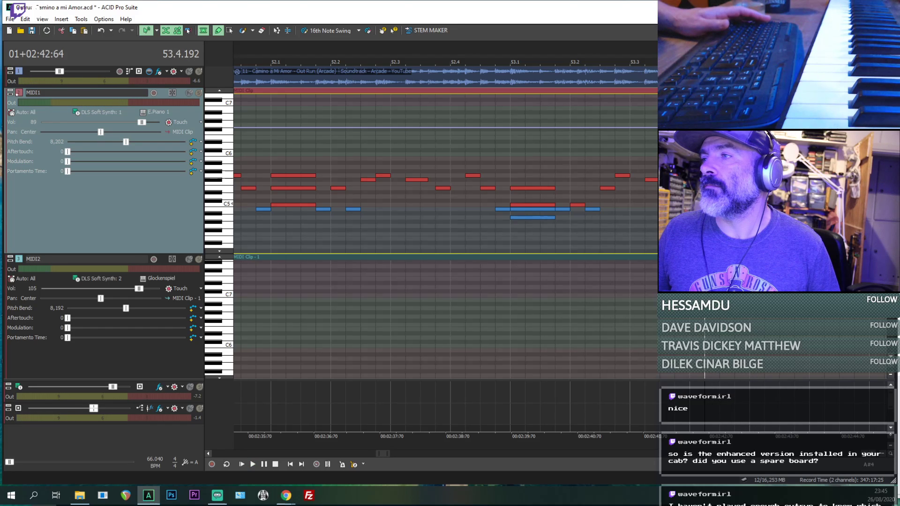
{"action": "key", "text": "space"}
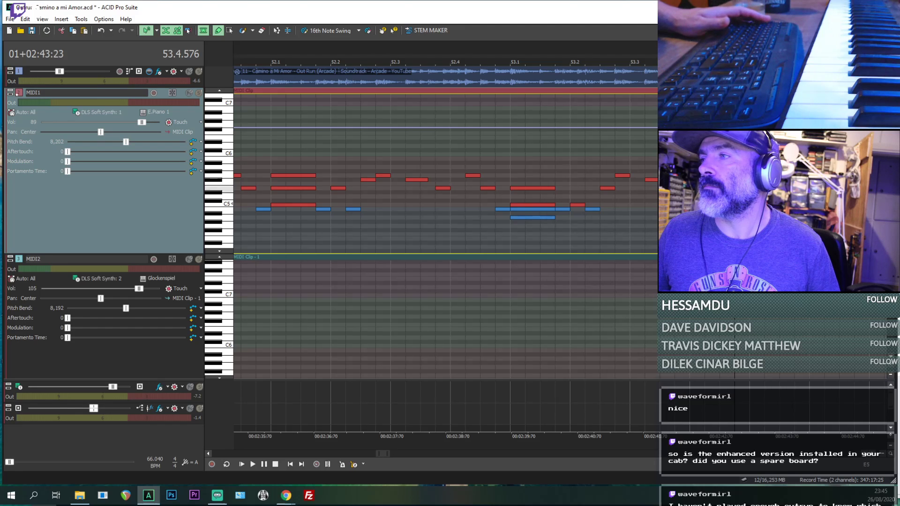
{"action": "key", "text": "space"}
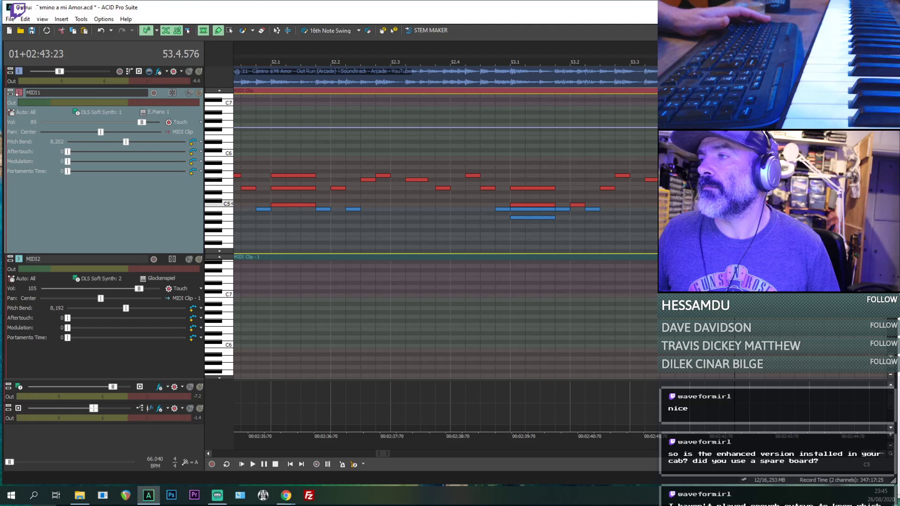
{"action": "key", "text": "space"}
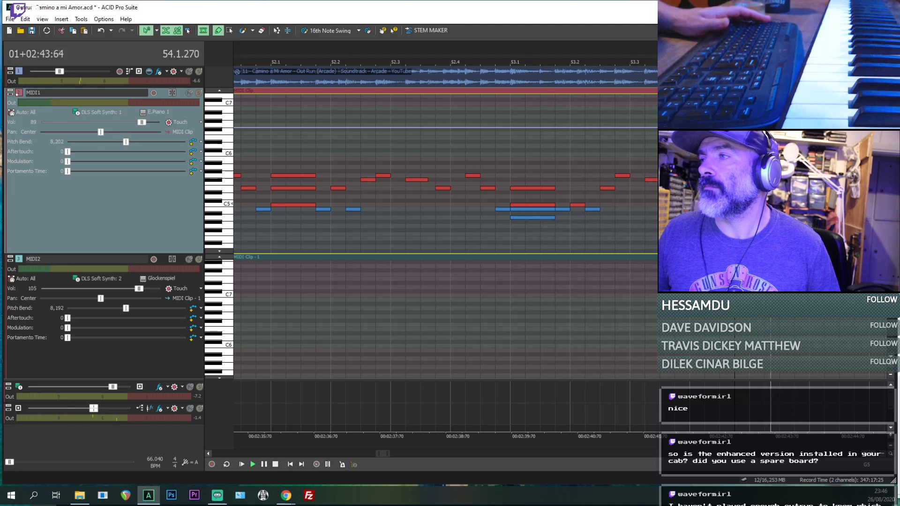
- Build a chord of B4, E5 and G5 at 54.1.000, playing that spot to check it
{"action": "key", "text": "space"}
{"action": "key", "text": "space"}
{"action": "key", "text": "space"}
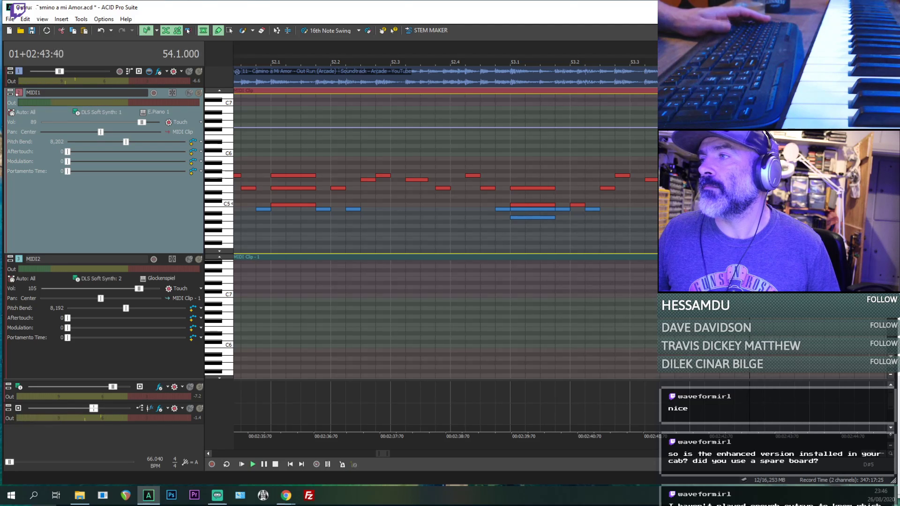
{"action": "scroll", "coordinate": [613, 202], "scroll_direction": "down", "scroll_amount": 1}
- Play the chords at 52.1.000, 53.1.000 and 54.1.000 in turn to compare them
{"action": "key", "text": "space"}
{"action": "key", "text": "space"}
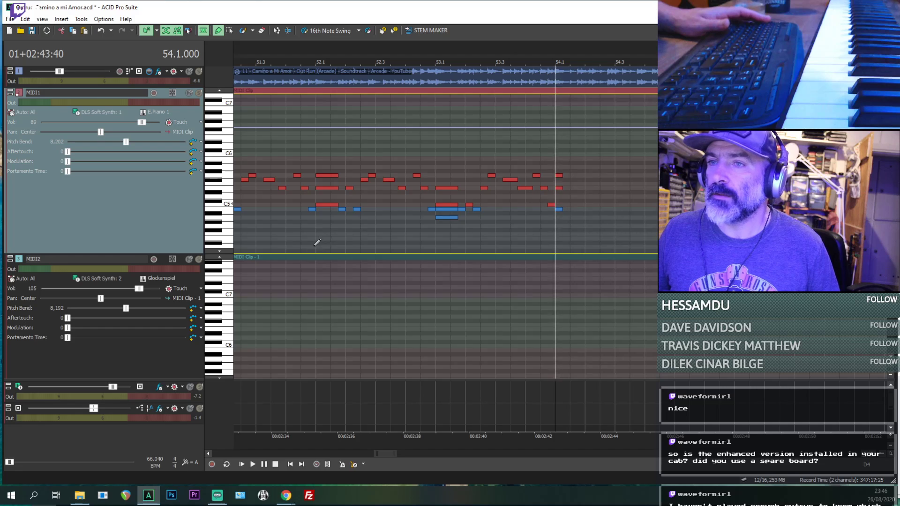
{"action": "left_click", "coordinate": [315, 251]}
{"action": "key", "text": "space"}
{"action": "key", "text": "space"}
{"action": "left_click", "coordinate": [435, 238]}
{"action": "key", "text": "space"}
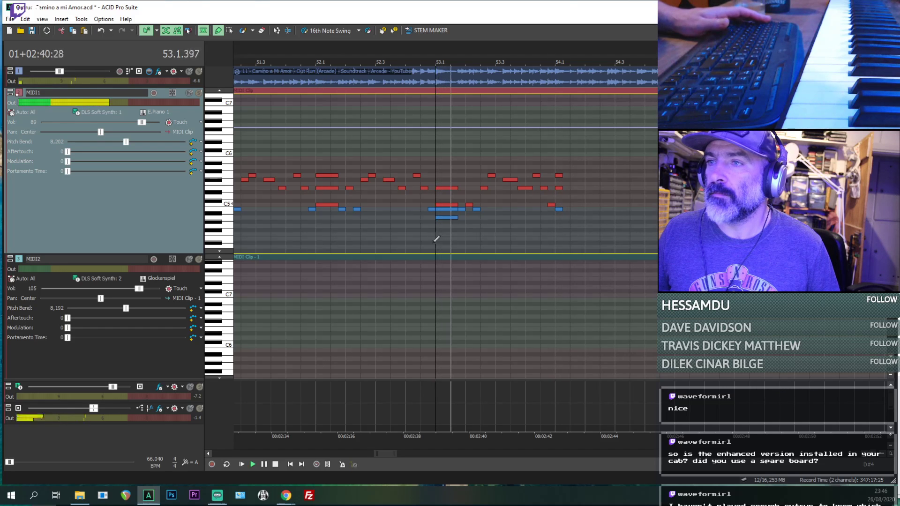
{"action": "key", "text": "space"}
{"action": "key", "text": "space"}
{"action": "left_click", "coordinate": [557, 233]}
- Play from 53.1.000 and from the chord at 51.1.000 to compare the earlier bars
{"action": "key", "text": "space"}
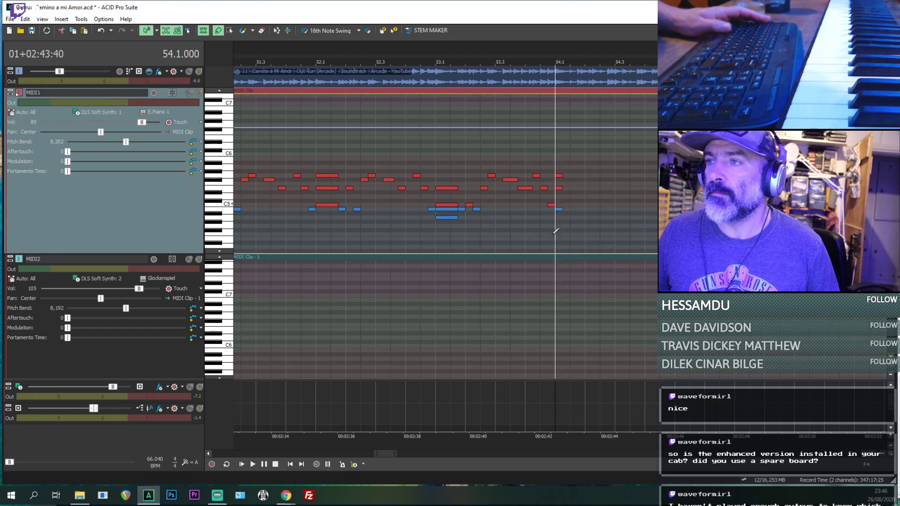
{"action": "key", "text": "space"}
{"action": "scroll", "coordinate": [435, 239], "scroll_direction": "down", "scroll_amount": 1}
{"action": "key", "text": "space"}
{"action": "key", "text": "space"}
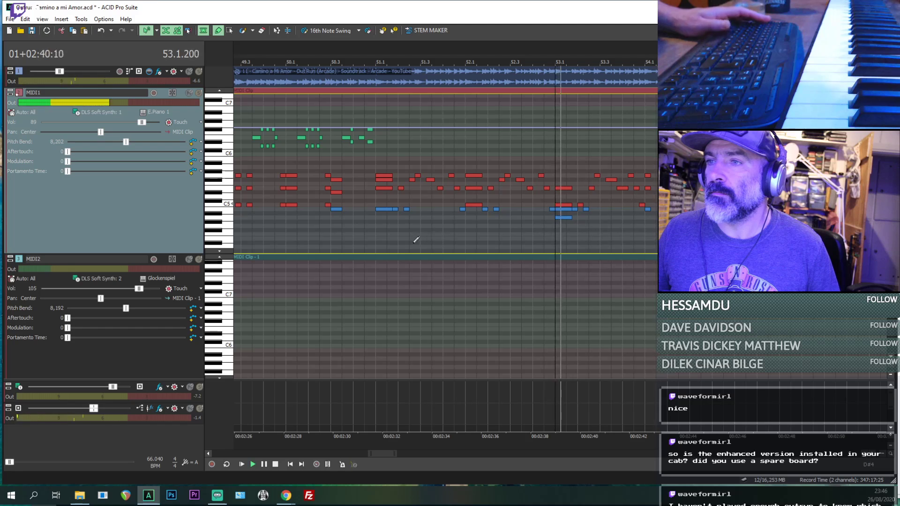
{"action": "left_click", "coordinate": [397, 238]}
{"action": "key", "text": "space"}
{"action": "left_click", "coordinate": [372, 241]}
{"action": "key", "text": "space"}
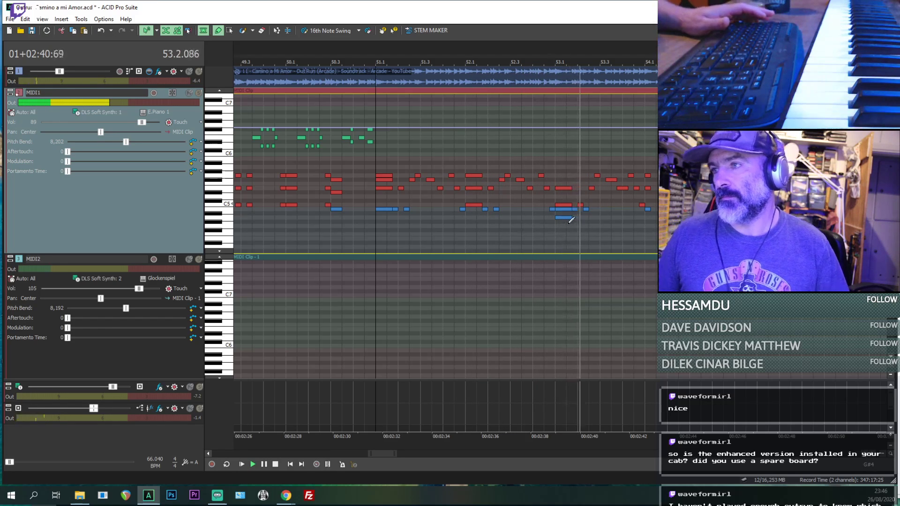
- Play from 53.1.000 and 53.1.576 through the rest of bar 53 to check the transcribed melody
{"action": "left_click", "coordinate": [557, 247]}
{"action": "scroll", "coordinate": [583, 266], "scroll_direction": "up", "scroll_amount": 2}
{"action": "key", "text": "space"}
{"action": "key", "text": "space"}
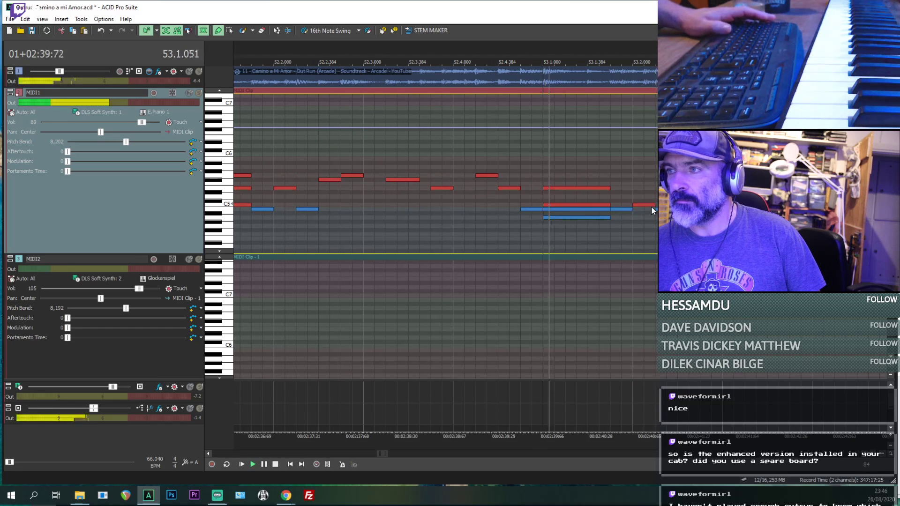
{"action": "left_click", "coordinate": [613, 233]}
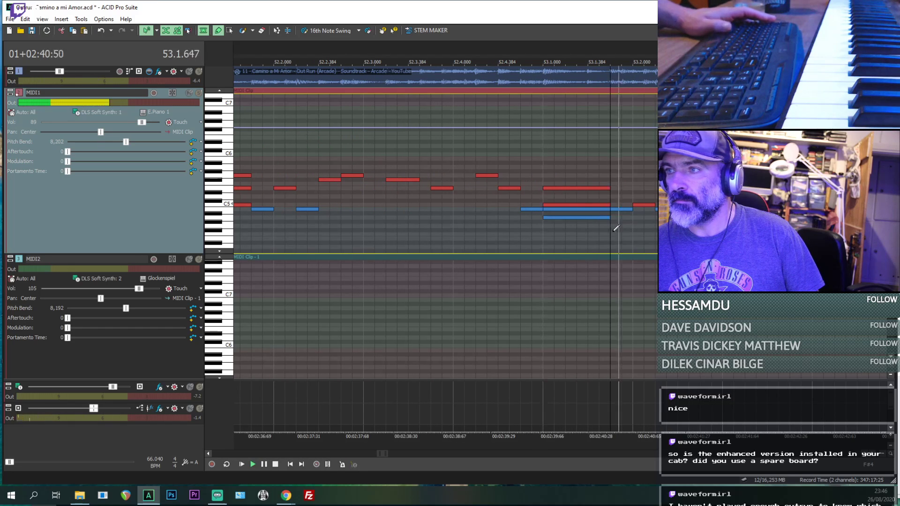
{"action": "scroll", "coordinate": [651, 222], "scroll_direction": "down", "scroll_amount": 2}
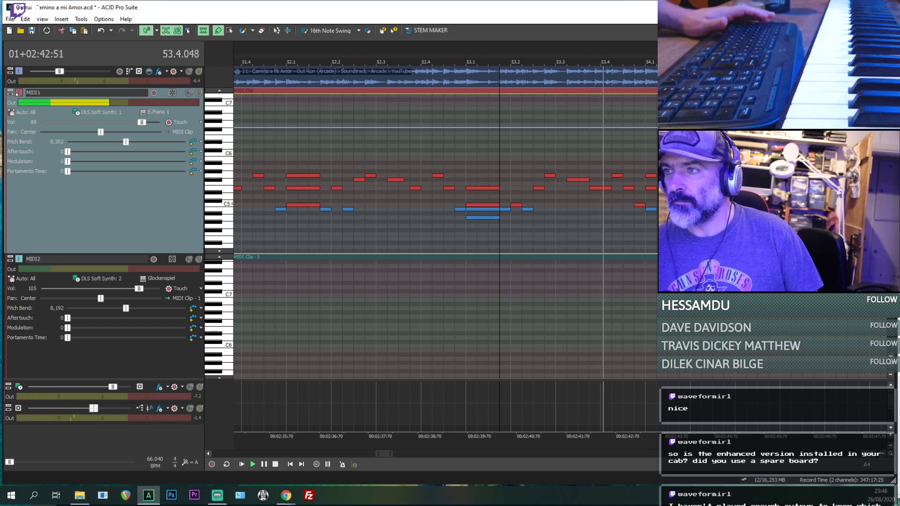
{"action": "key", "text": "space"}
- Replay the chord at 54.1.000 several times, selecting its notes to check their pitches against the reference audio
{"action": "left_click", "coordinate": [652, 211]}
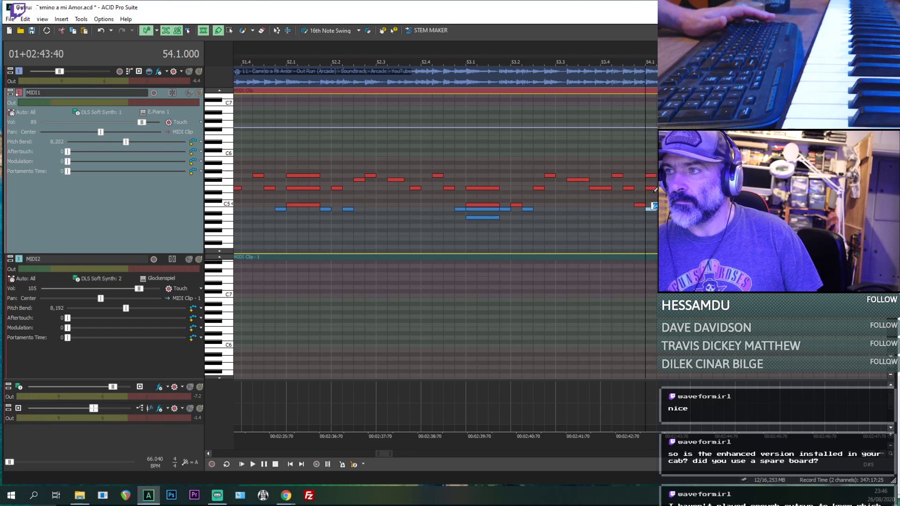
{"action": "left_click", "coordinate": [646, 221]}
{"action": "key", "text": "space"}
{"action": "key", "text": "space"}
{"action": "key", "text": "space"}
{"action": "key", "text": "space"}
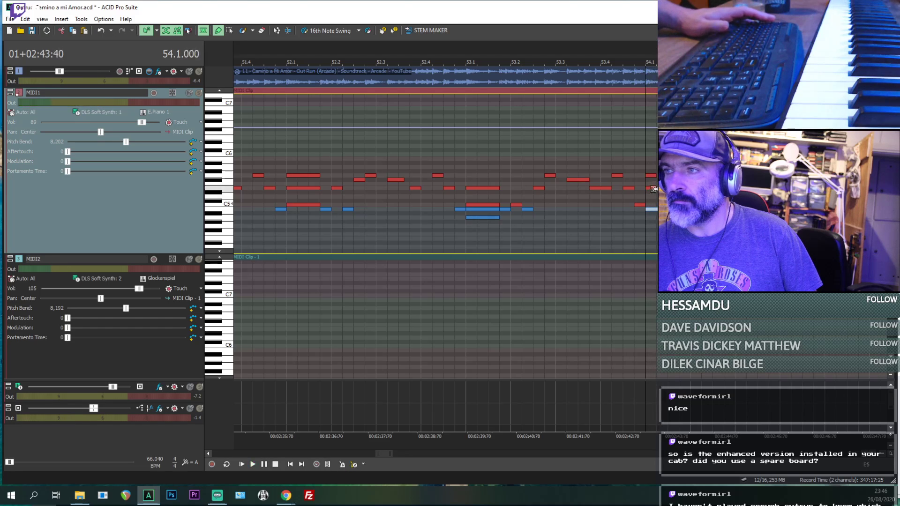
{"action": "left_click", "coordinate": [662, 196]}
{"action": "key", "text": "space"}
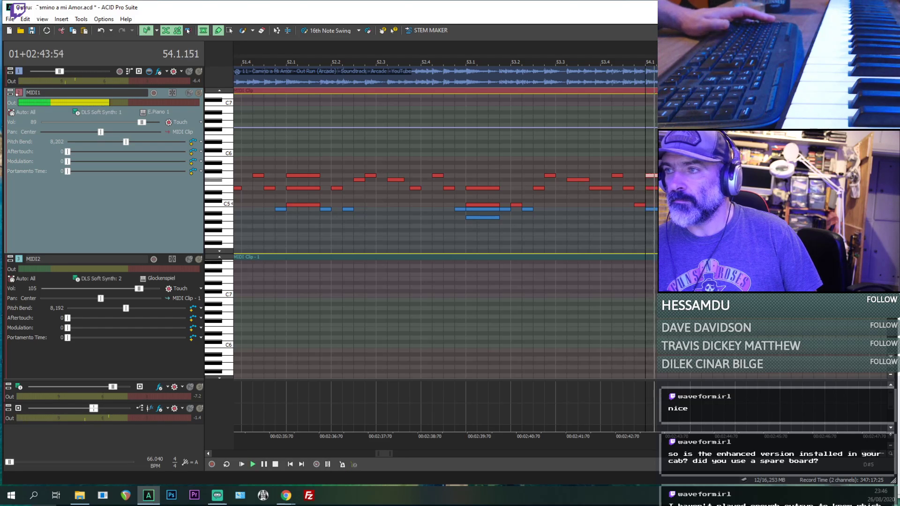
{"action": "key", "text": "space"}
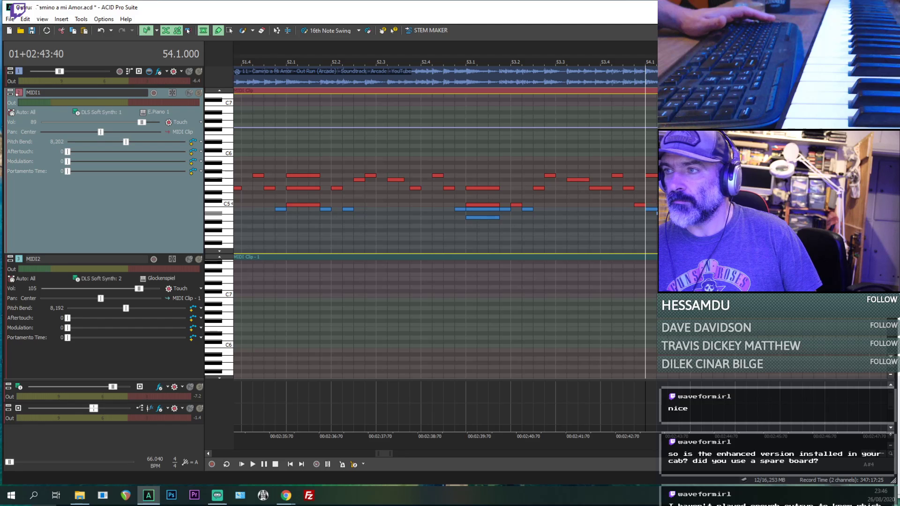
- Add a C5 note to the chord at 54.1.000 and replay it, checking B4 and hearing MIDI1 soloed
{"action": "left_click", "coordinate": [652, 205]}
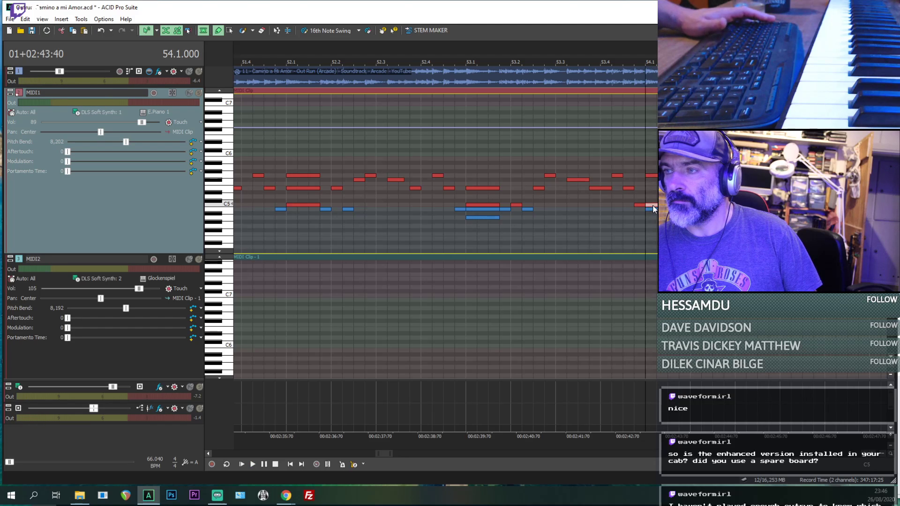
{"action": "key", "text": "space"}
{"action": "key", "text": "space"}
{"action": "key", "text": "space"}
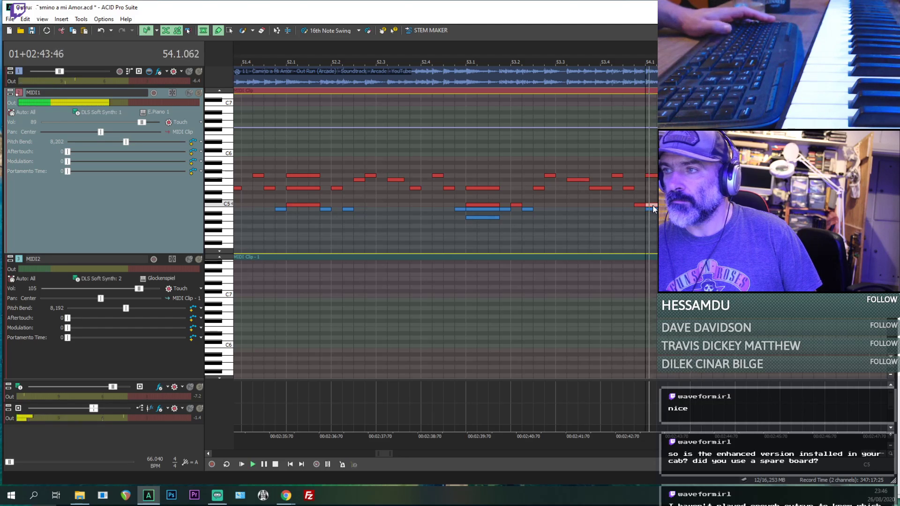
{"action": "key", "text": "space"}
{"action": "key", "text": "space"}
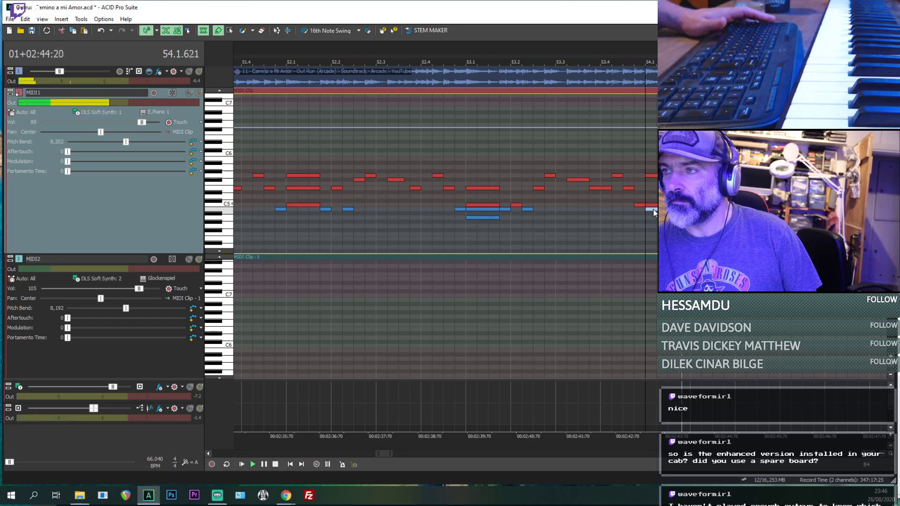
{"action": "mouse_move", "coordinate": [653, 210]}
{"action": "left_mouse_down"}
{"action": "mouse_move", "coordinate": [651, 189]}
{"action": "mouse_move", "coordinate": [655, 209]}
{"action": "left_mouse_up"}
{"action": "key", "text": "space"}
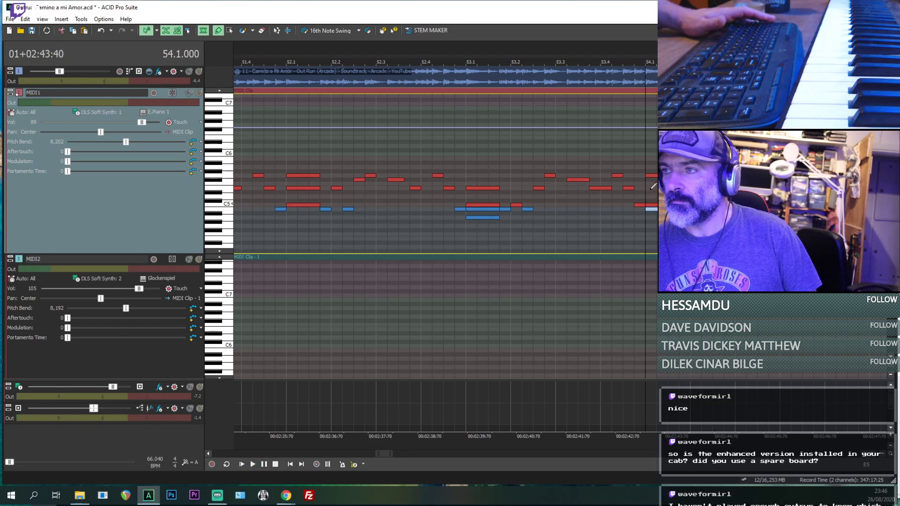
{"action": "key", "text": "space"}
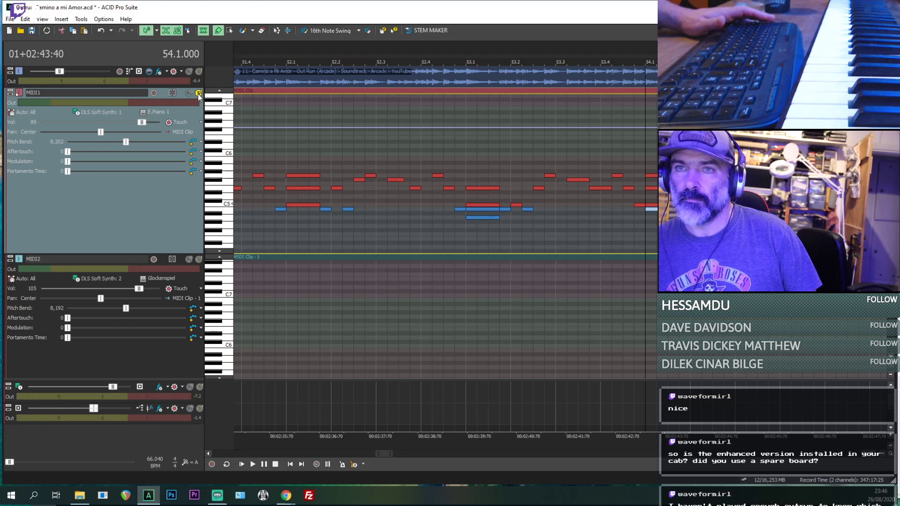
{"action": "left_click", "coordinate": [199, 93]}
{"action": "left_click", "coordinate": [199, 93]}
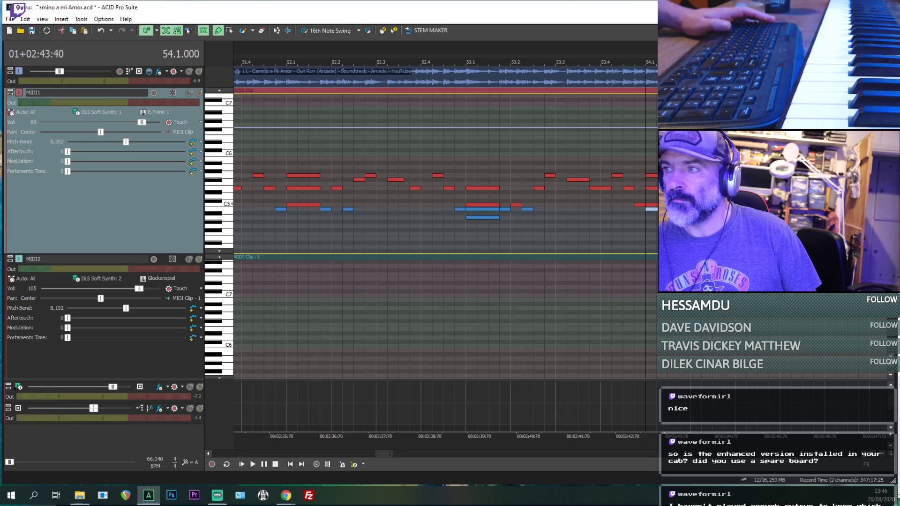
- Add an E5 note to the chord at 54.1.000 and replay it, checking the chord's G5 and B4 notes
{"action": "left_click", "coordinate": [652, 188]}
{"action": "key", "text": "space"}
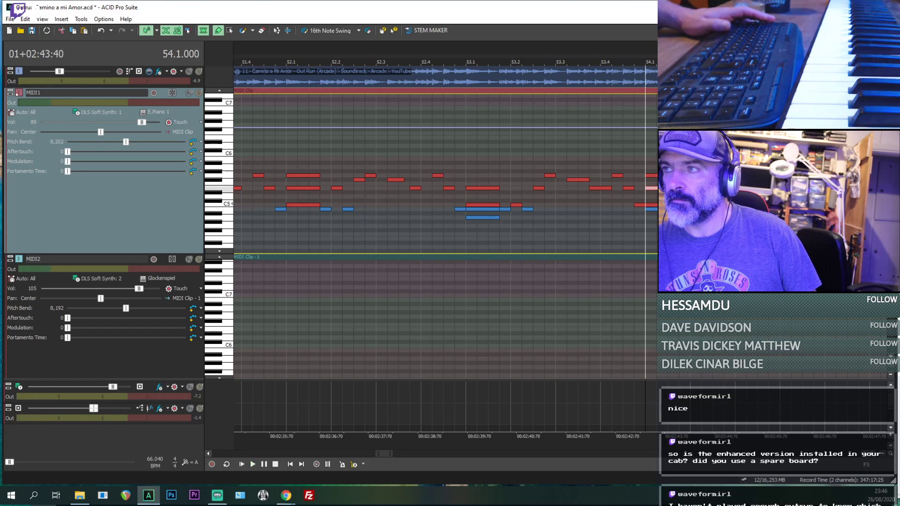
{"action": "key", "text": "space"}
{"action": "key", "text": "space"}
{"action": "left_click", "coordinate": [652, 176]}
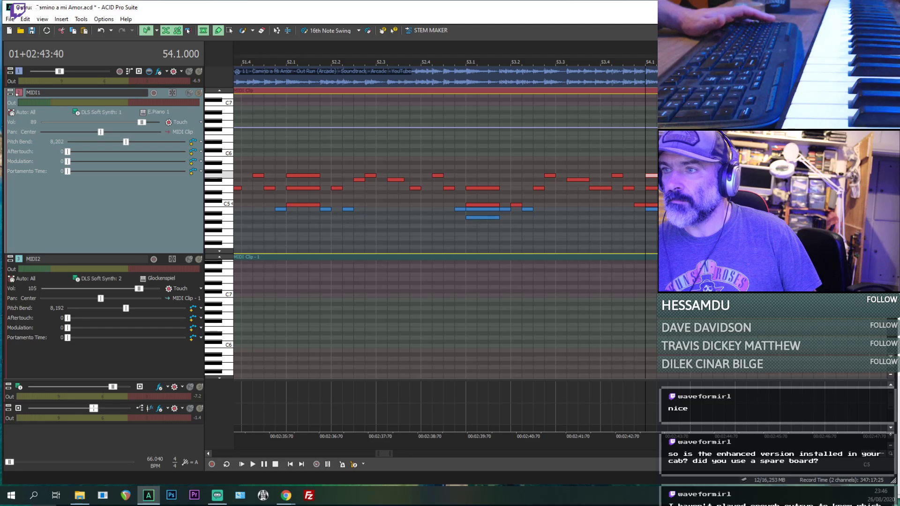
{"action": "left_click", "coordinate": [653, 209]}
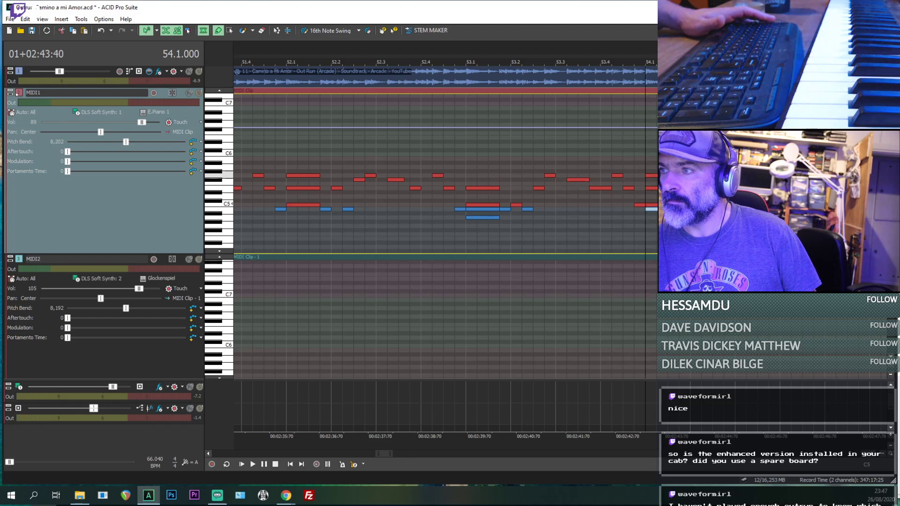
{"action": "key", "text": "space"}
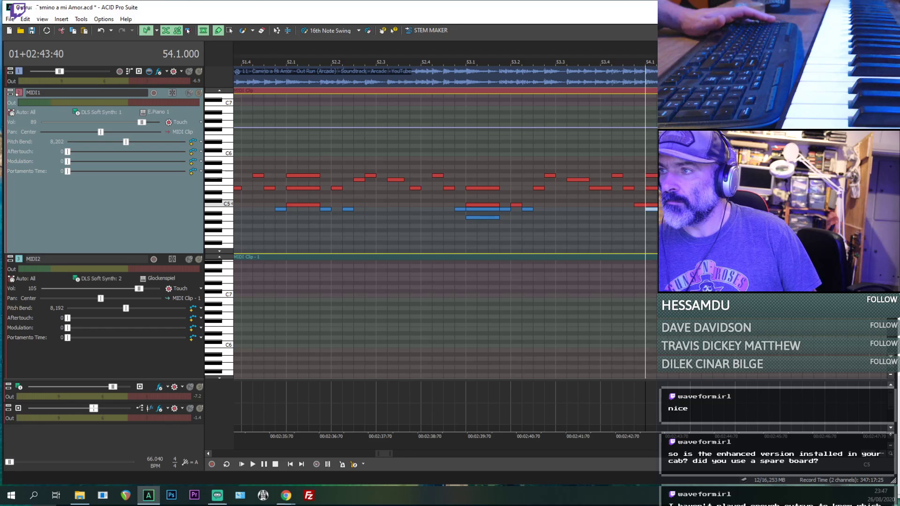
{"action": "left_click", "coordinate": [652, 176]}
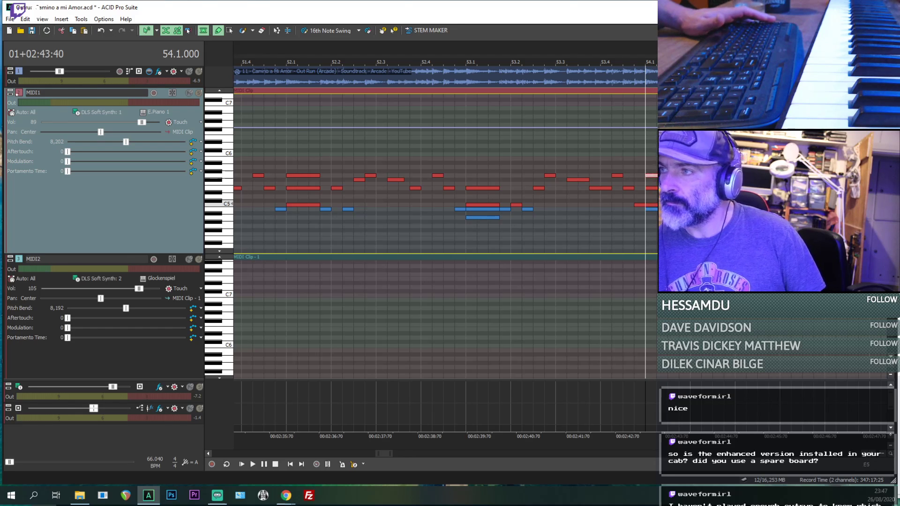
{"action": "key", "text": "space"}
- Play repeatedly from 54.1.576 and add a short B4 note there
{"action": "key", "text": "space"}
{"action": "left_click", "coordinate": [679, 222]}
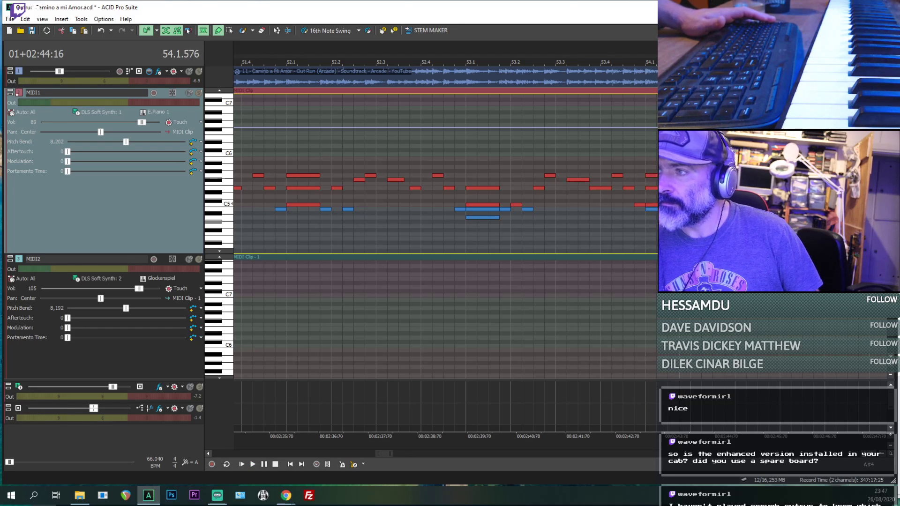
{"action": "key", "text": "space"}
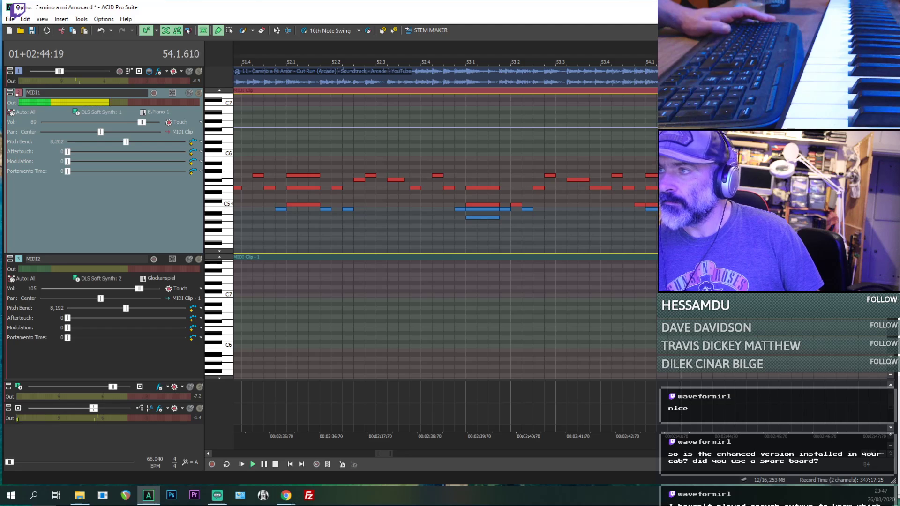
{"action": "key", "text": "space"}
{"action": "key", "text": "space"}
{"action": "key", "text": "space"}
{"action": "key", "text": "space"}
{"action": "scroll", "coordinate": [675, 209], "scroll_direction": "up", "scroll_amount": 1}
- Continue the melody with a C5 note at 54.2.000 and a B4 note directly after it, checking by playback
{"action": "key", "text": "space"}
{"action": "key", "text": "space"}
{"action": "key", "text": "space"}
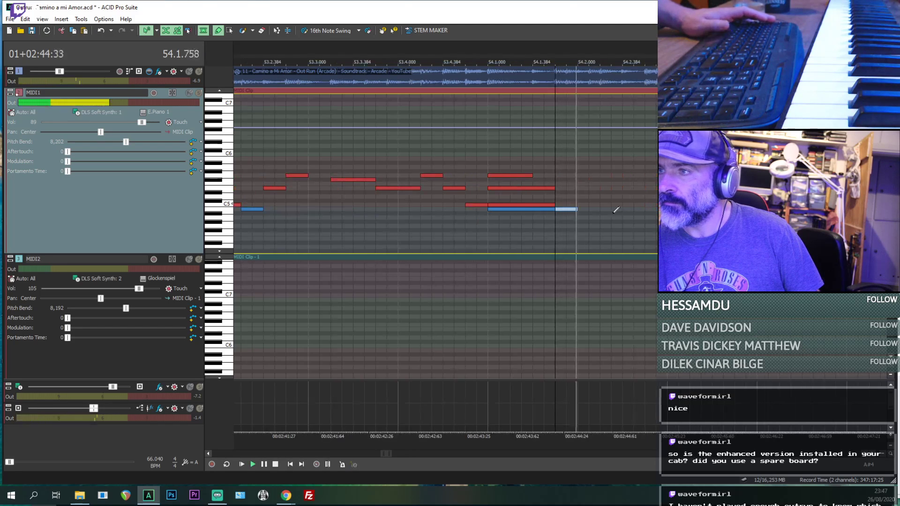
{"action": "key", "text": "space"}
{"action": "left_click_drag", "start_coordinate": [588, 198], "coordinate": [591, 204]}
{"action": "scroll", "coordinate": [605, 200], "scroll_direction": "down", "scroll_amount": 1}
{"action": "key", "text": "space"}
{"action": "key", "text": "space"}
{"action": "key", "text": "space"}
{"action": "key", "text": "space"}
{"action": "key", "text": "space"}
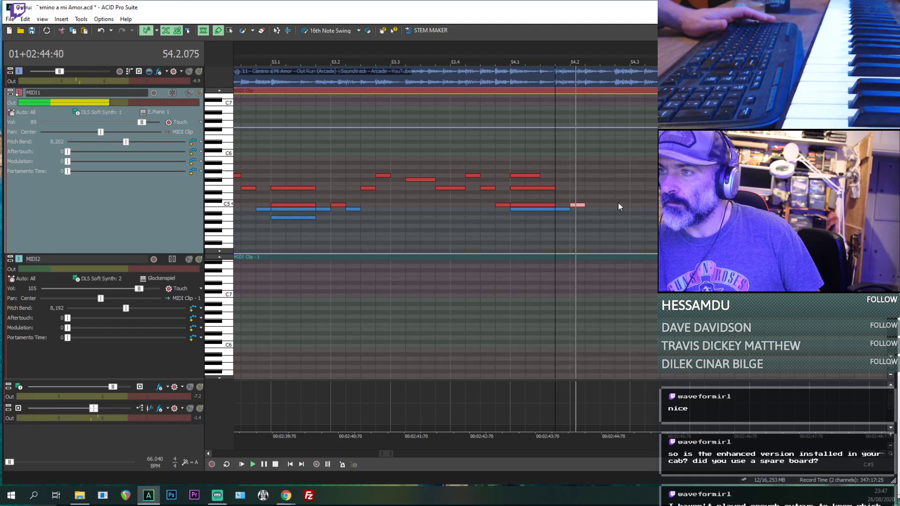
{"action": "left_click", "coordinate": [593, 209]}
{"action": "key", "text": "space"}
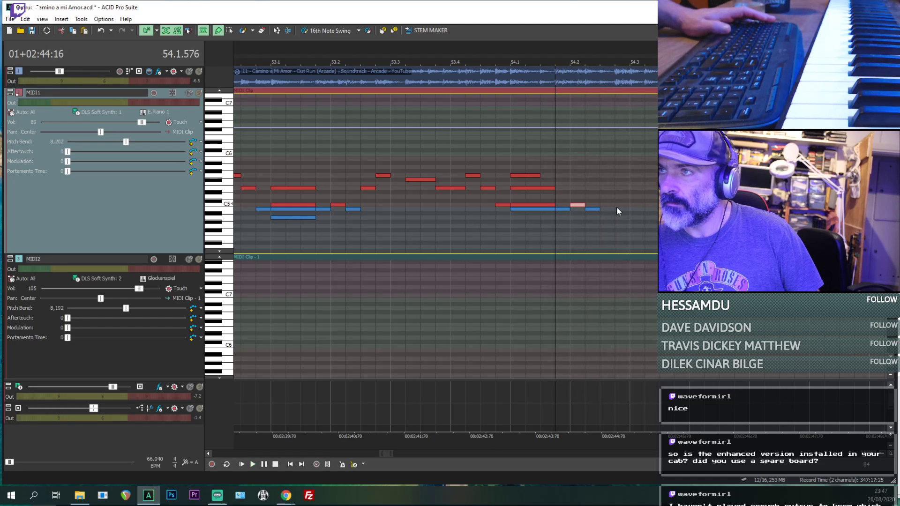
- Play the passage up to 54.2.576 and place a short B4, D#5 and E5 chord there
{"action": "key", "text": "space"}
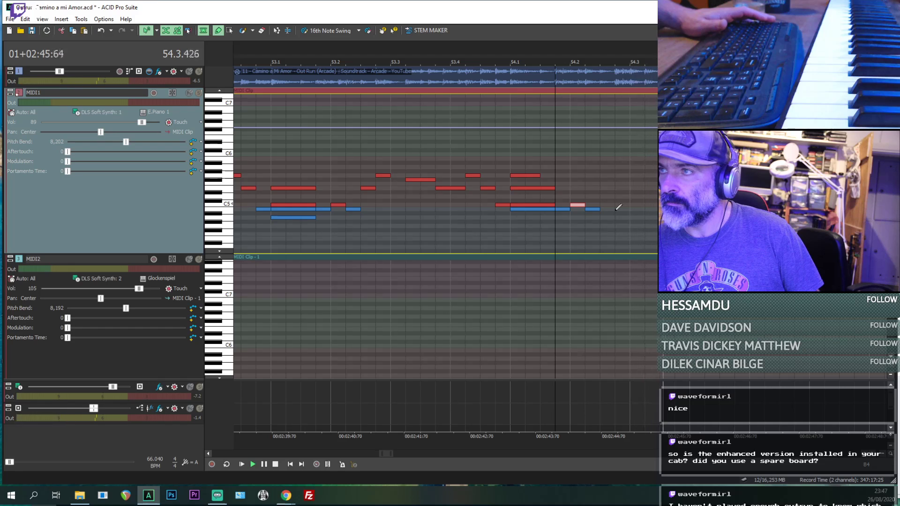
{"action": "key", "text": "space"}
{"action": "key", "text": "space"}
{"action": "left_click", "coordinate": [615, 211]}
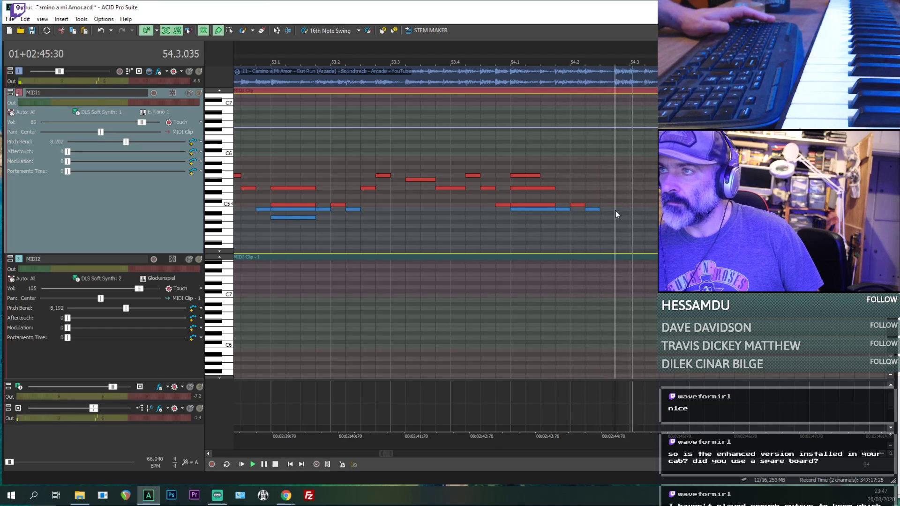
{"action": "key", "text": "space"}
{"action": "key", "text": "space"}
{"action": "key", "text": "space"}
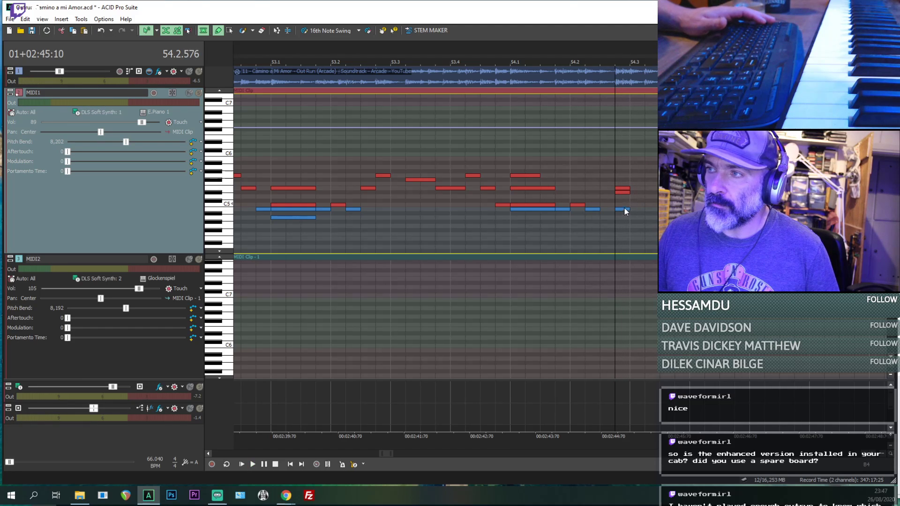
- Compare the chord at 54.2.576 with the reference audio by soloing MIDI1, muting it and unmuting it
{"action": "left_click", "coordinate": [199, 93]}
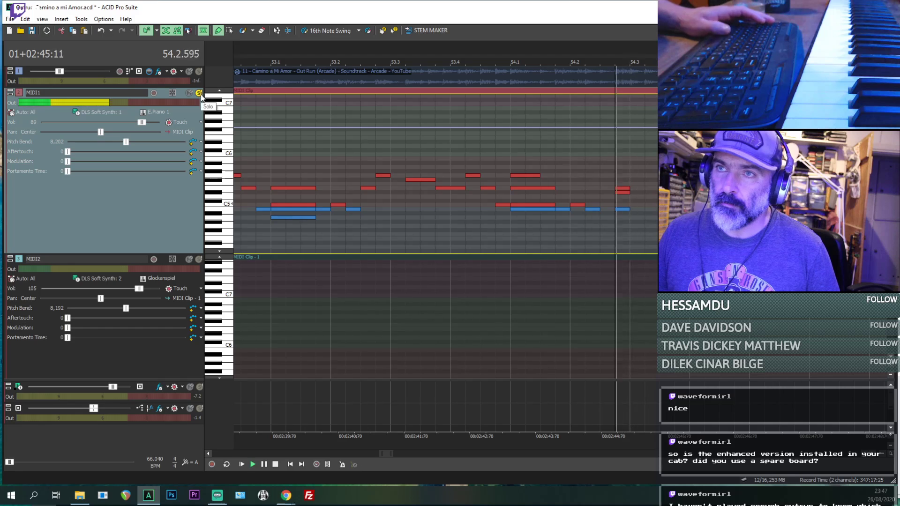
{"action": "left_click", "coordinate": [190, 93]}
{"action": "key", "text": "space"}
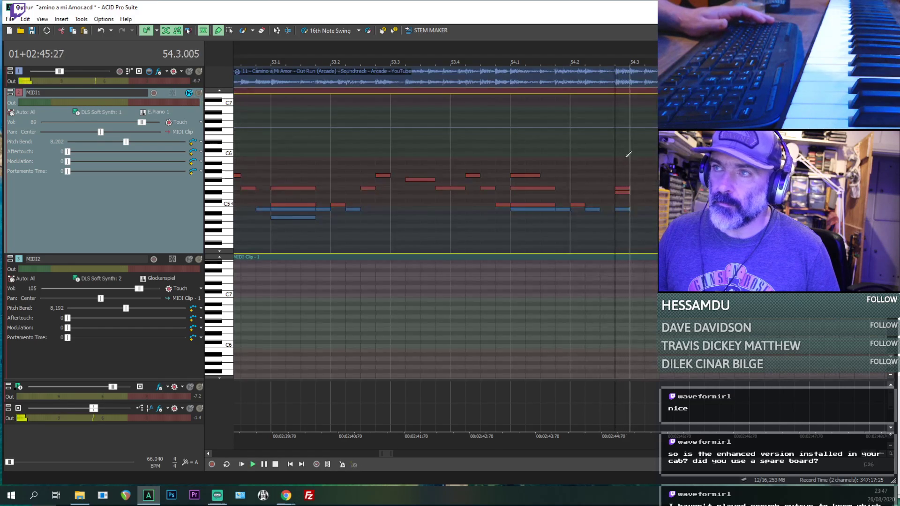
{"action": "key", "text": "space"}
{"action": "key", "text": "space"}
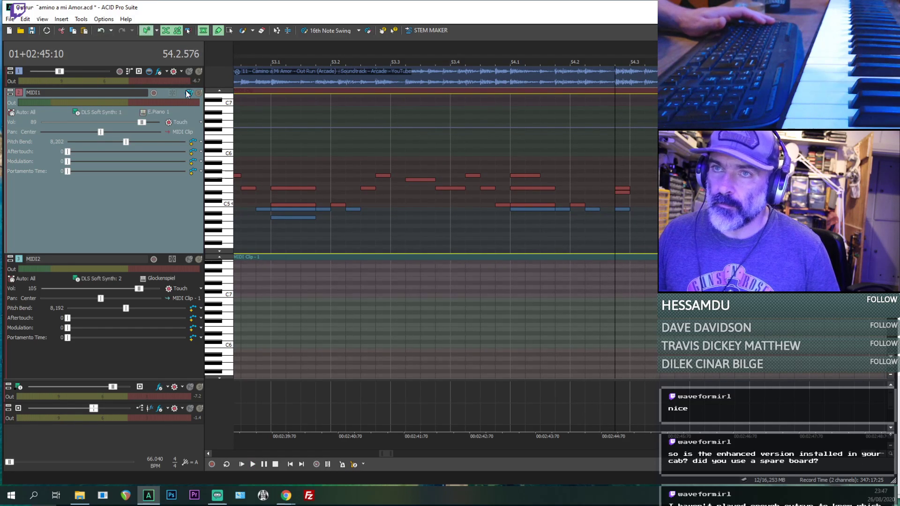
{"action": "left_click", "coordinate": [188, 93]}
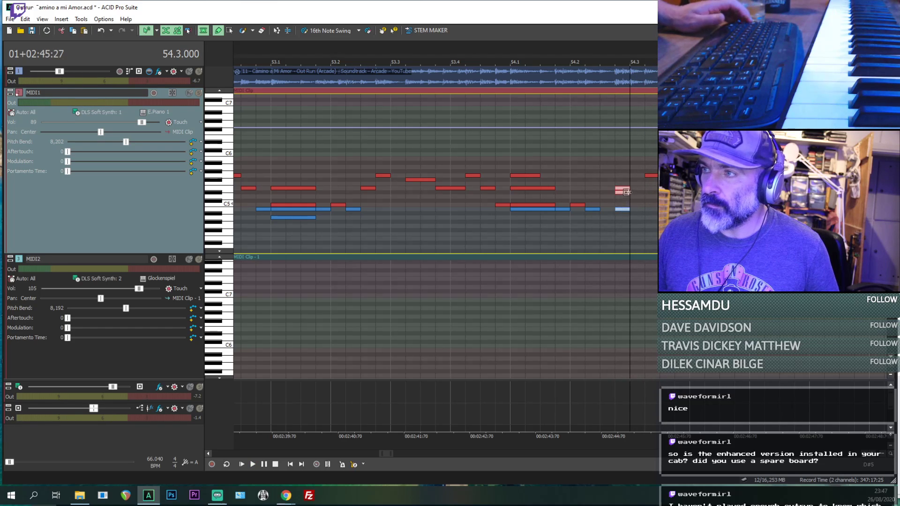
- Lengthen the three notes of the chord at 54.2.576 by a sixteenth and play from 54.3.000
{"action": "left_click_drag", "start_coordinate": [627, 192], "coordinate": [643, 190]}
{"action": "key", "text": "space"}
{"action": "key", "text": "space"}
{"action": "key", "text": "space"}
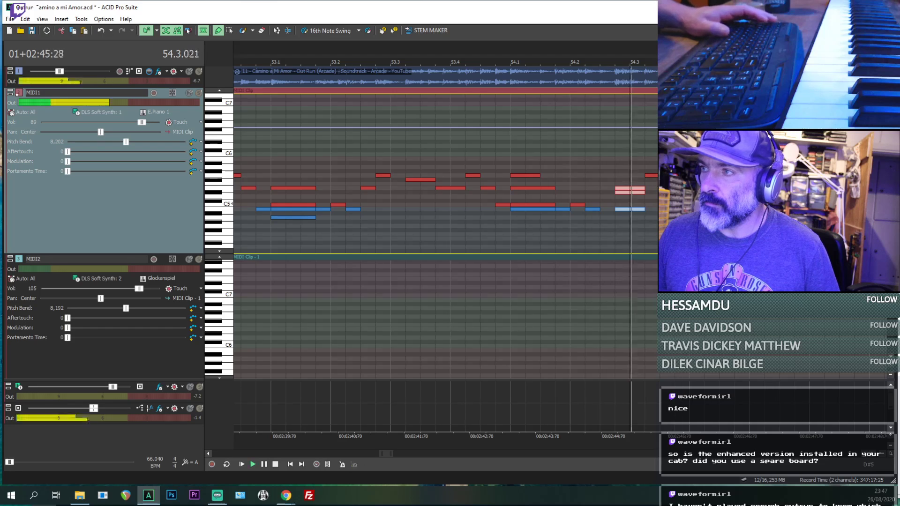
- Add a G5 note after the lengthened chord and a closing B4, D#5 and F#5 chord at 54.3.576, replaying from 54.3.000
{"action": "key", "text": "space"}
{"action": "left_click", "coordinate": [653, 176]}
{"action": "key", "text": "space"}
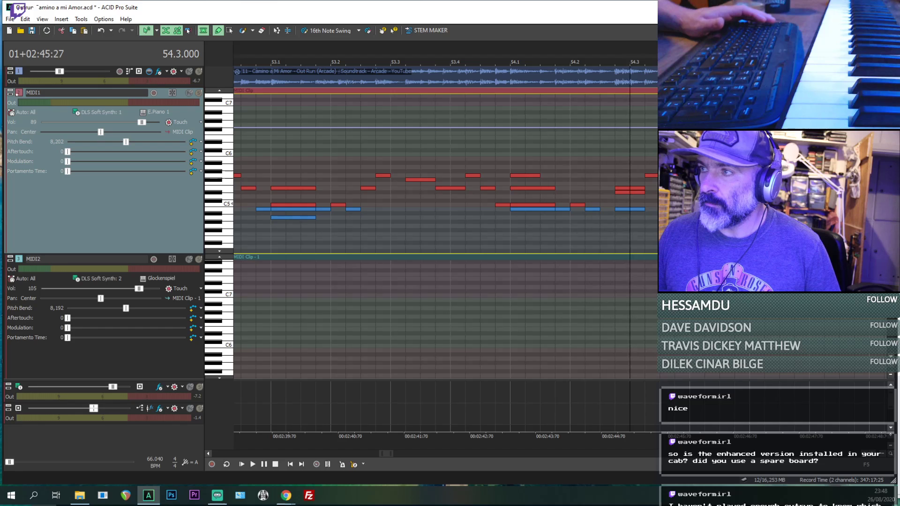
{"action": "key", "text": "space"}
{"action": "key", "text": "space"}
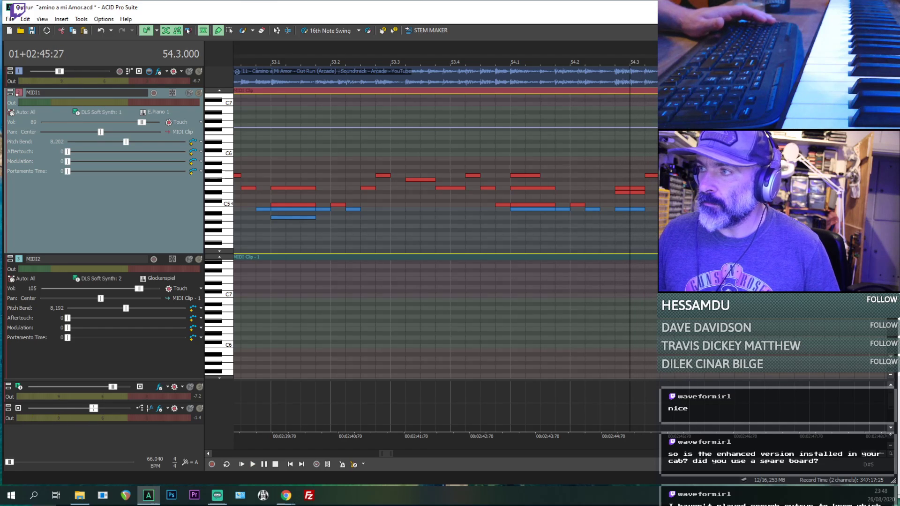
{"action": "key", "text": "space"}
{"action": "key", "text": "space"}
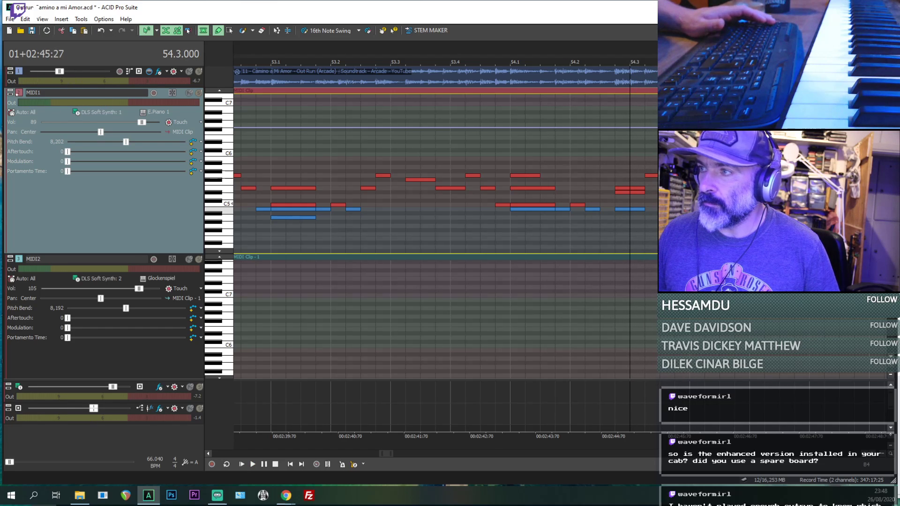
{"action": "key", "text": "space"}
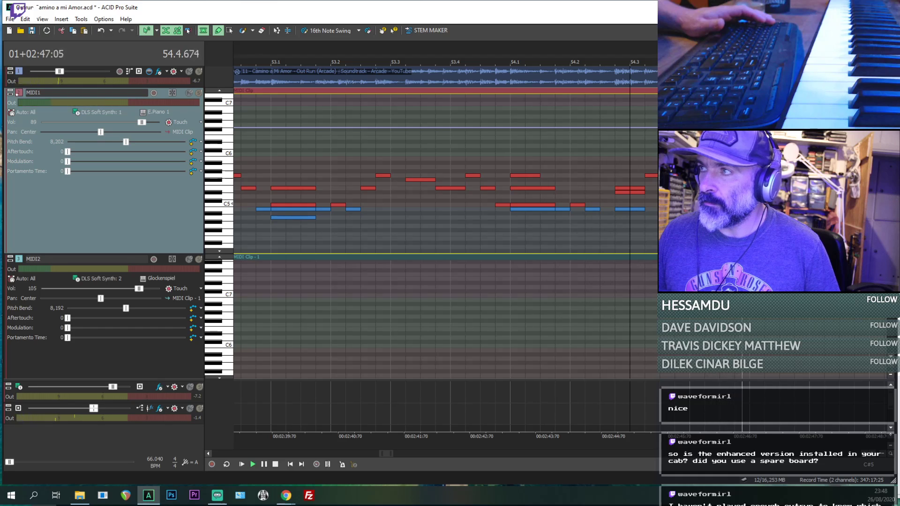
{"action": "key", "text": "space"}
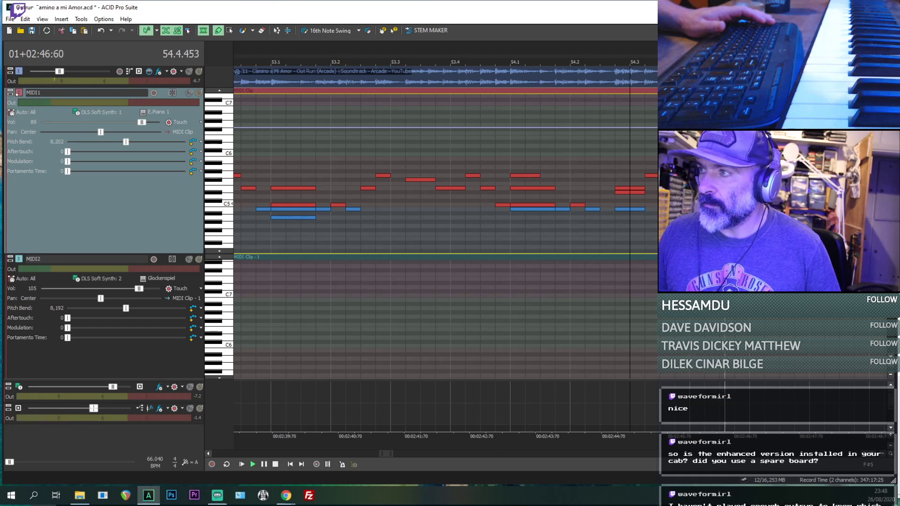
{"action": "key", "text": "space"}
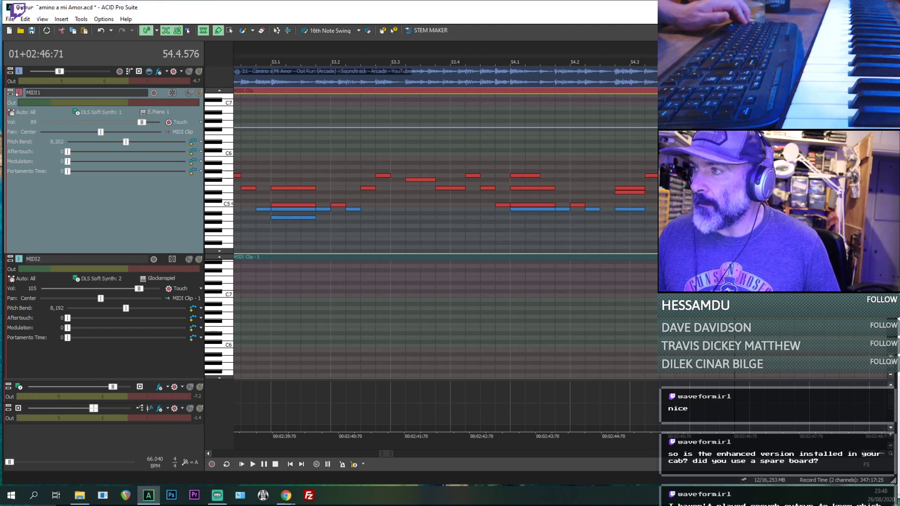
- Play from 54.4.576 and from 55.1.000 to hear how the reference continues into bar 55
{"action": "key", "text": "space"}
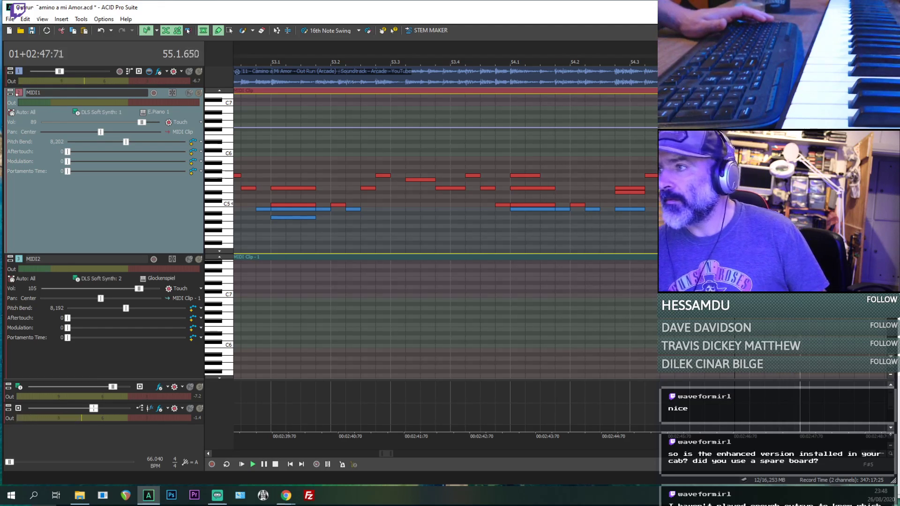
{"action": "key", "text": "space"}
{"action": "key", "text": "space"}
{"action": "scroll", "coordinate": [446, 197], "scroll_direction": "down", "scroll_amount": 3}
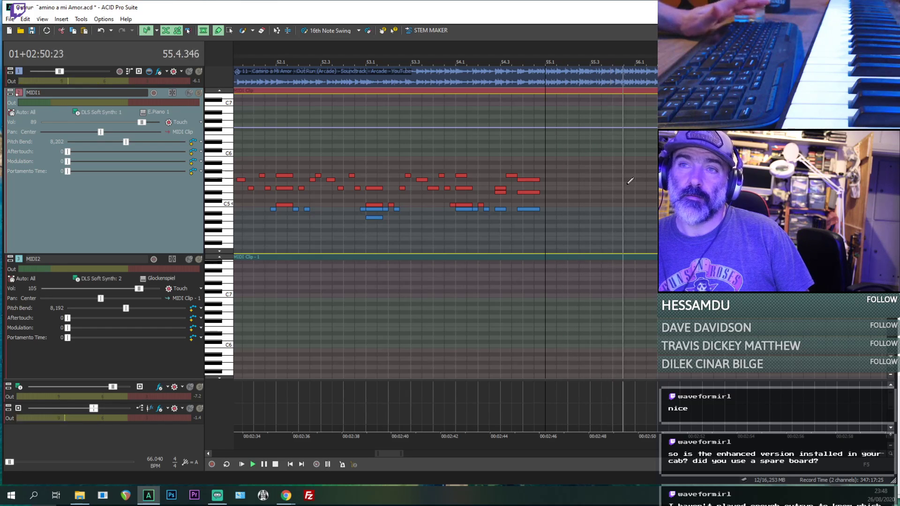
- Insert a marker on the timeline at the start of bar 55
{"action": "right_click", "coordinate": [548, 55]}
{"action": "mouse_move", "coordinate": [620, 116]}
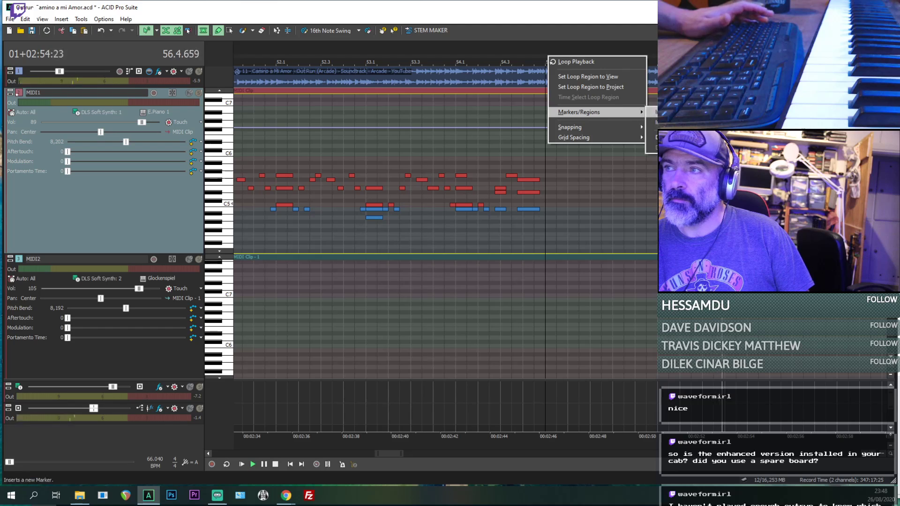
{"action": "left_click", "coordinate": [663, 113]}
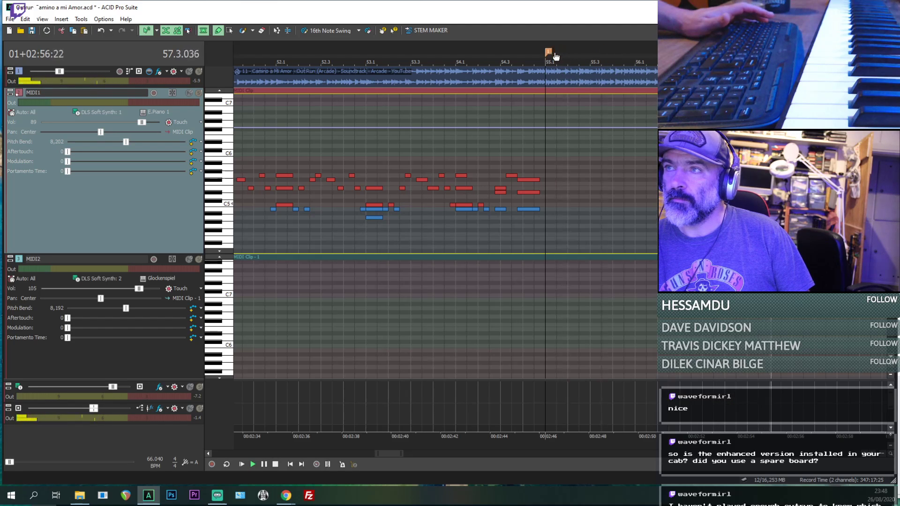
{"action": "scroll", "coordinate": [564, 73], "scroll_direction": "down", "scroll_amount": 3}
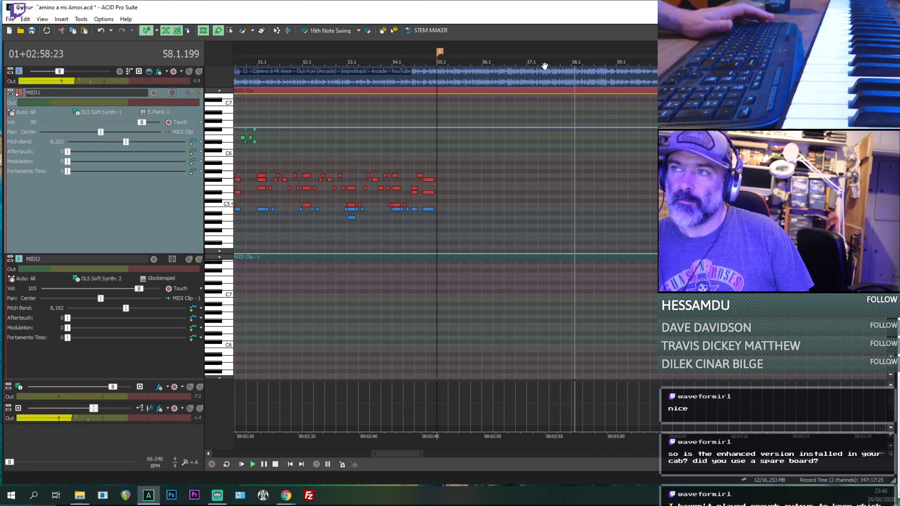
- Insert a second marker on the timeline at the start of bar 59
{"action": "key", "text": "space"}
{"action": "right_click", "coordinate": [617, 55]}
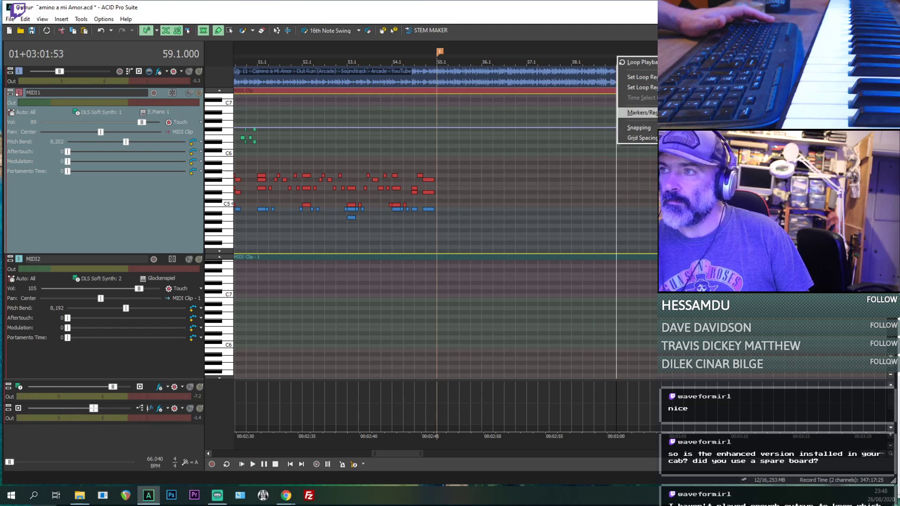
{"action": "left_click", "coordinate": [731, 112]}
{"action": "scroll", "coordinate": [478, 161], "scroll_direction": "down", "scroll_amount": 3}
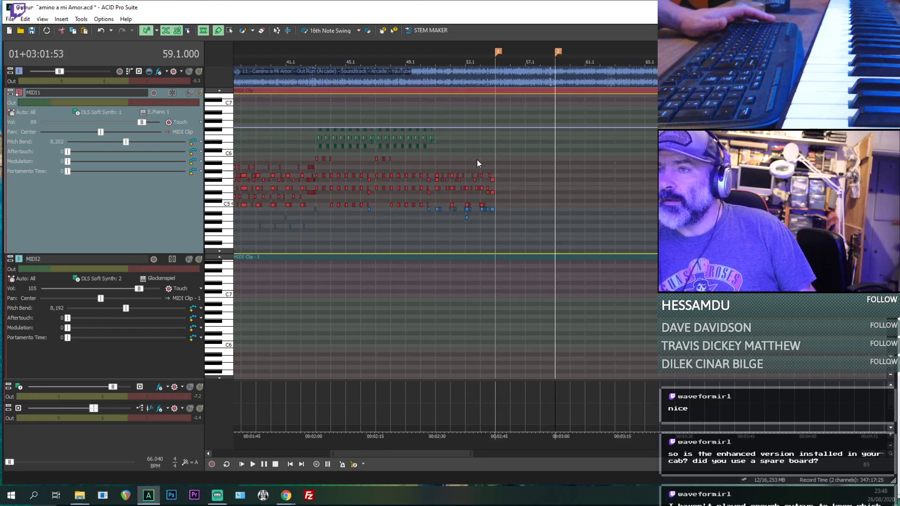
- Play from bars 59, 43, 38 and 39 to find the transcribed passage that matches the reference from bar 59
{"action": "key", "text": "space"}
{"action": "left_click", "coordinate": [316, 227]}
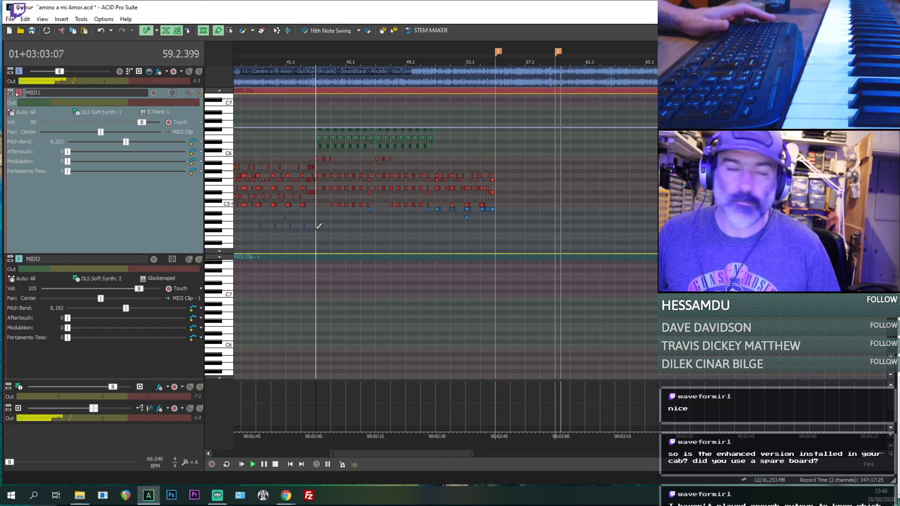
{"action": "key", "text": "space"}
{"action": "key", "text": "space"}
{"action": "scroll", "coordinate": [372, 257], "scroll_direction": "up", "scroll_amount": 1}
{"action": "key", "text": "space"}
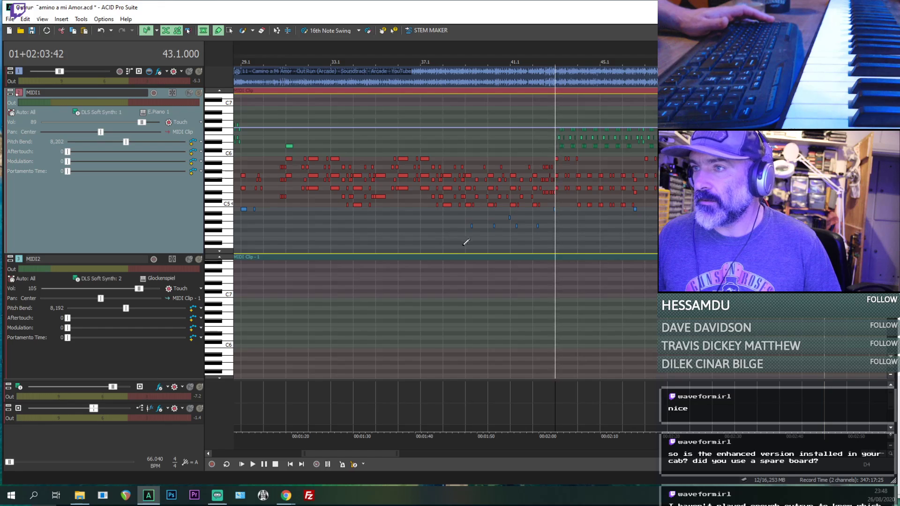
{"action": "left_click", "coordinate": [445, 241]}
{"action": "key", "text": "space"}
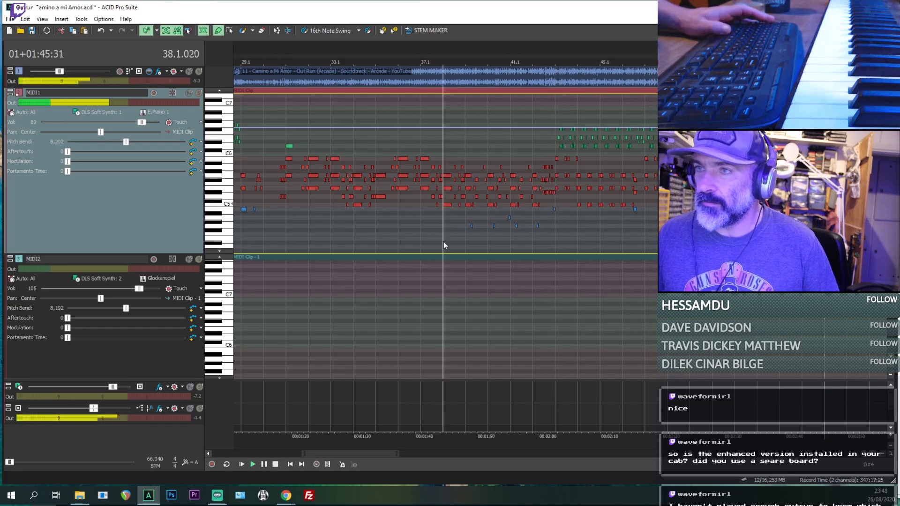
{"action": "scroll", "coordinate": [548, 233], "scroll_direction": "up", "scroll_amount": 1}
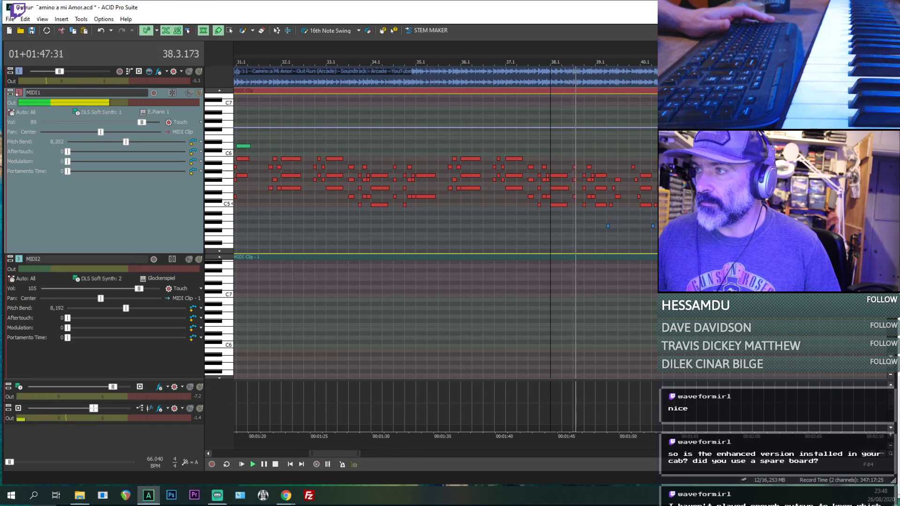
{"action": "scroll", "coordinate": [453, 225], "scroll_direction": "down", "scroll_amount": 1}
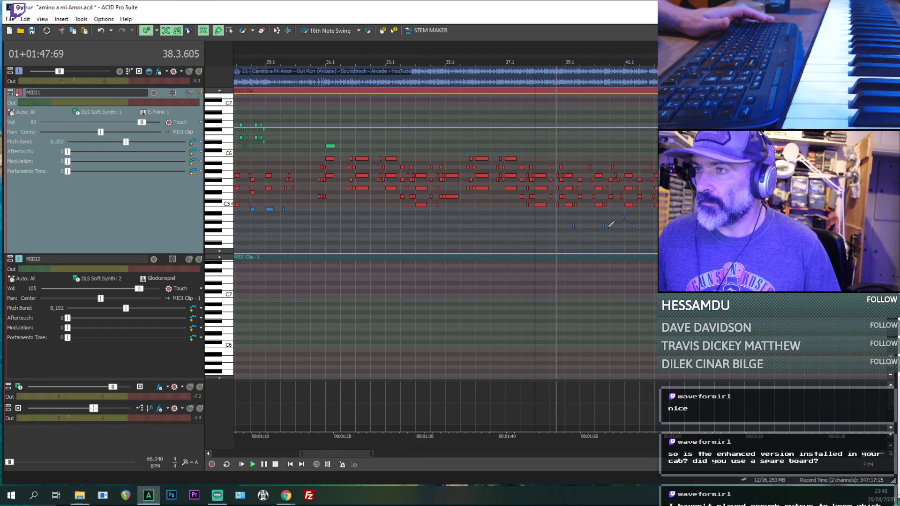
{"action": "left_click", "coordinate": [563, 237]}
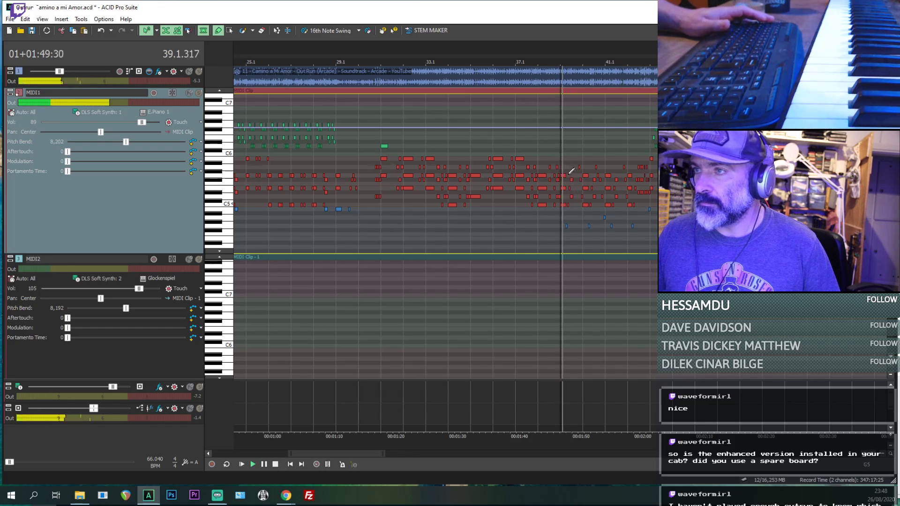
- Select the MIDI1 notes in bars 39 to 42 with the selection tool and paste a copy of them at bar 59
{"action": "left_click", "coordinate": [229, 31]}
{"action": "scroll", "coordinate": [645, 180], "scroll_direction": "up", "scroll_amount": 1}
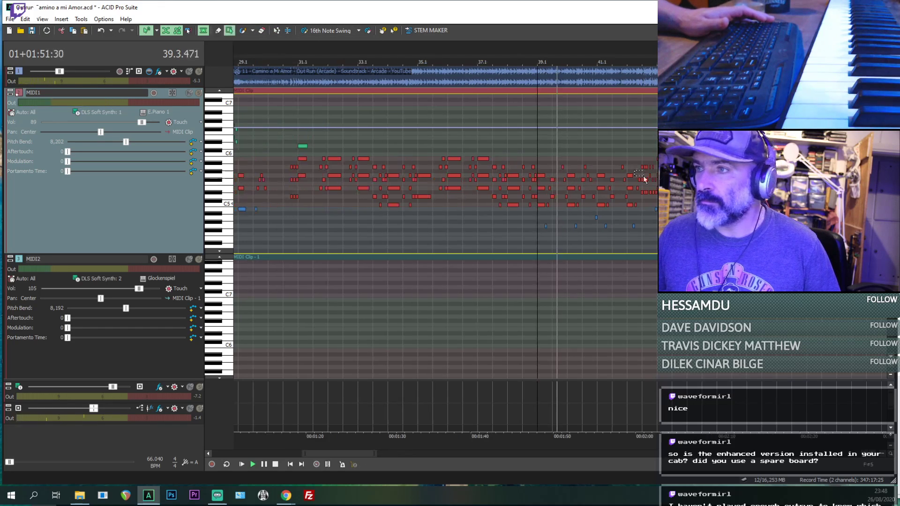
{"action": "left_click_drag", "start_coordinate": [544, 161], "coordinate": [650, 246]}
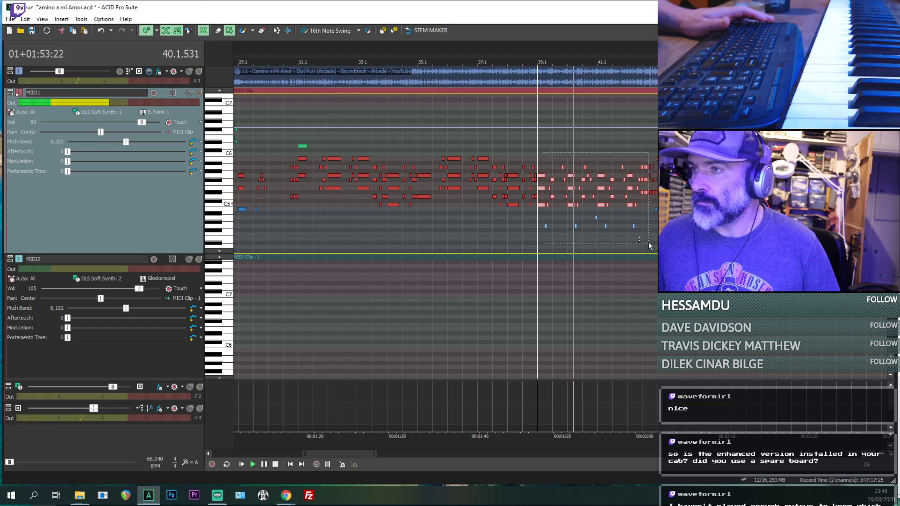
{"action": "scroll", "coordinate": [578, 149], "scroll_direction": "down", "scroll_amount": 2}
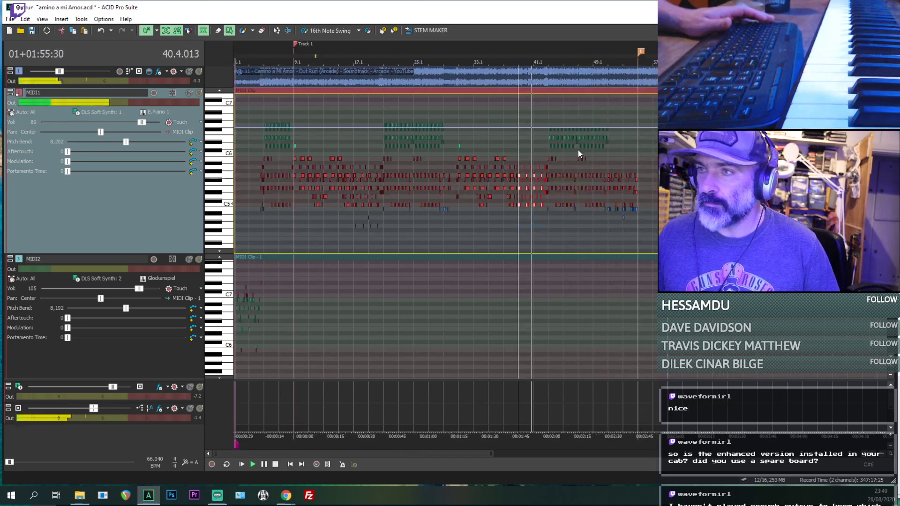
{"action": "scroll", "coordinate": [579, 150], "scroll_direction": "up", "scroll_amount": 2}
{"action": "left_click_drag", "start_coordinate": [556, 154], "coordinate": [565, 163]}
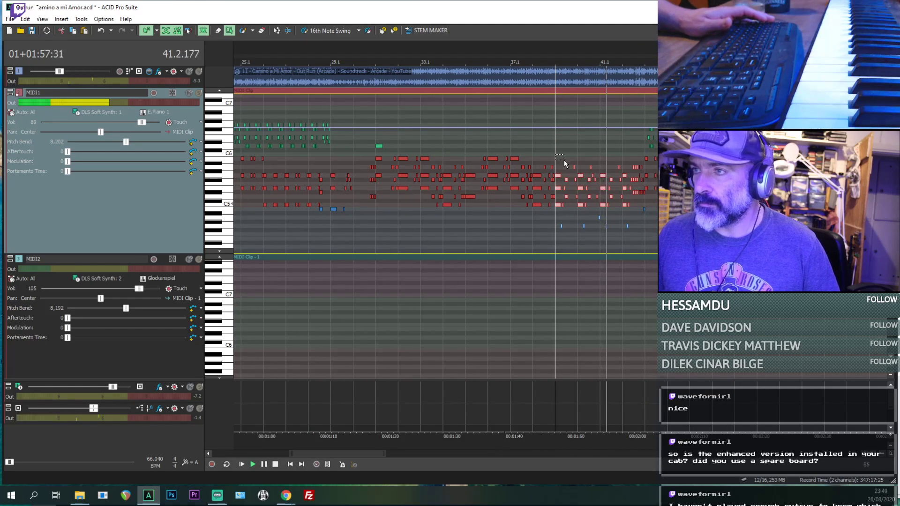
{"action": "left_click_drag", "start_coordinate": [575, 202], "coordinate": [643, 252]}
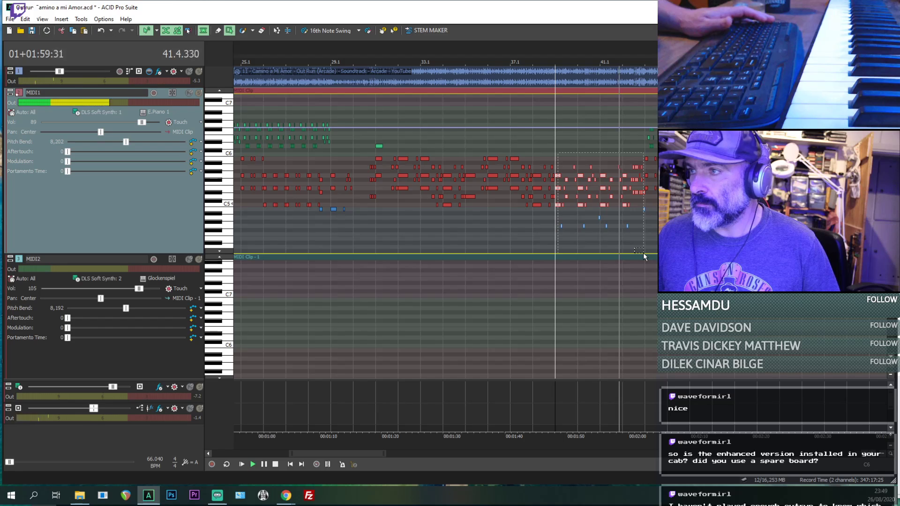
{"action": "scroll", "coordinate": [617, 190], "scroll_direction": "up", "scroll_amount": 2}
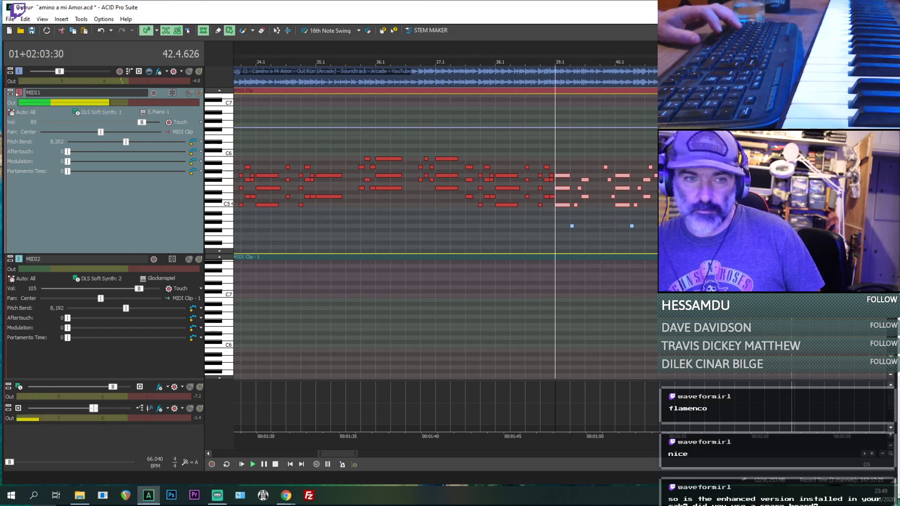
{"action": "scroll", "coordinate": [679, 196], "scroll_direction": "down", "scroll_amount": 4}
{"action": "left_click", "coordinate": [734, 217]}
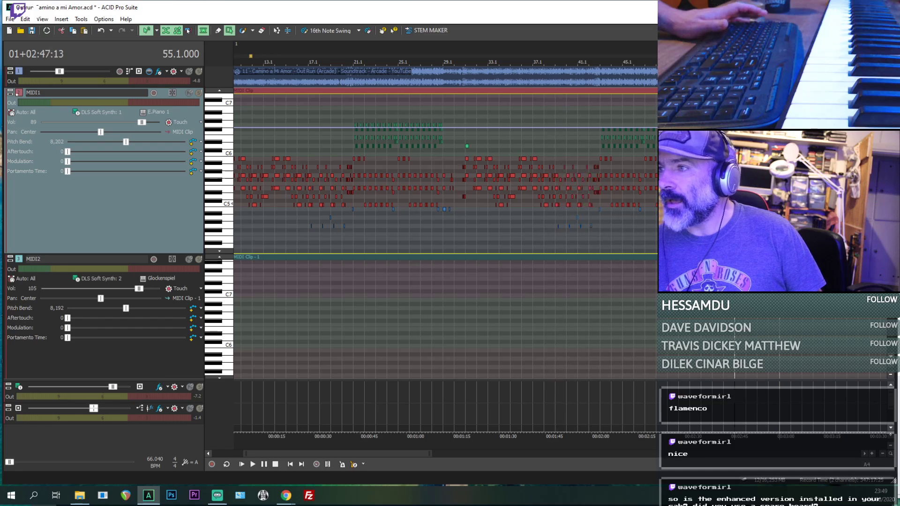
{"action": "scroll", "coordinate": [734, 217], "scroll_direction": "up", "scroll_amount": 2}
{"action": "key", "text": "space"}
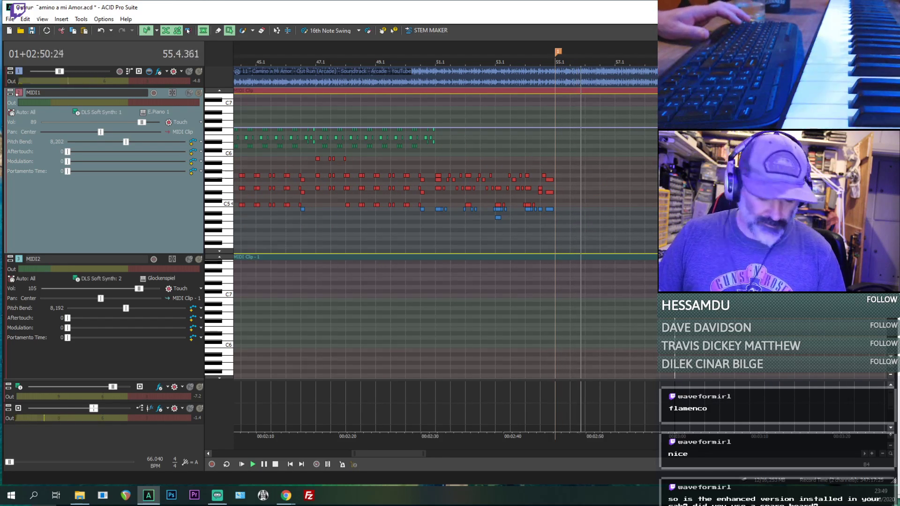
{"action": "key", "text": "ctrl+v"}
{"action": "scroll", "coordinate": [734, 213], "scroll_direction": "up", "scroll_amount": 3}
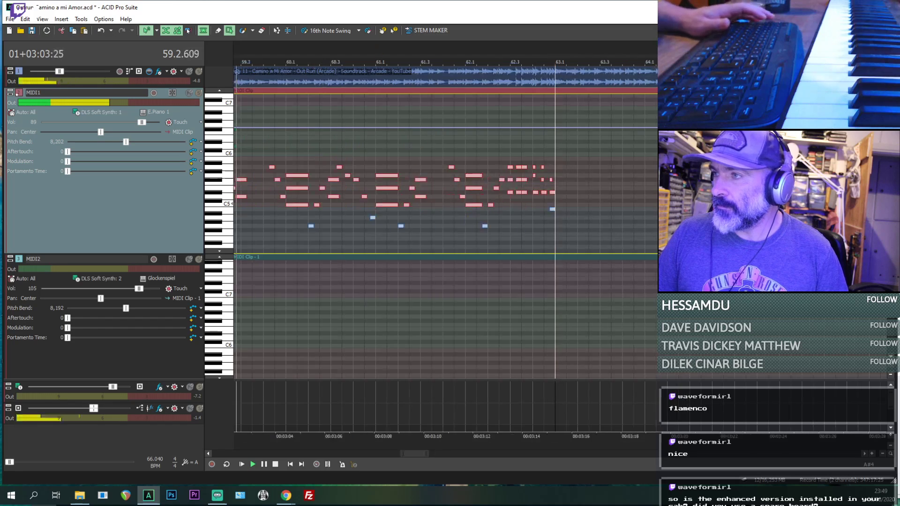
- Copy the MIDI1 notes of bars 43 to 50 to bar 63 and save the project
{"action": "scroll", "coordinate": [454, 201], "scroll_direction": "down", "scroll_amount": 2}
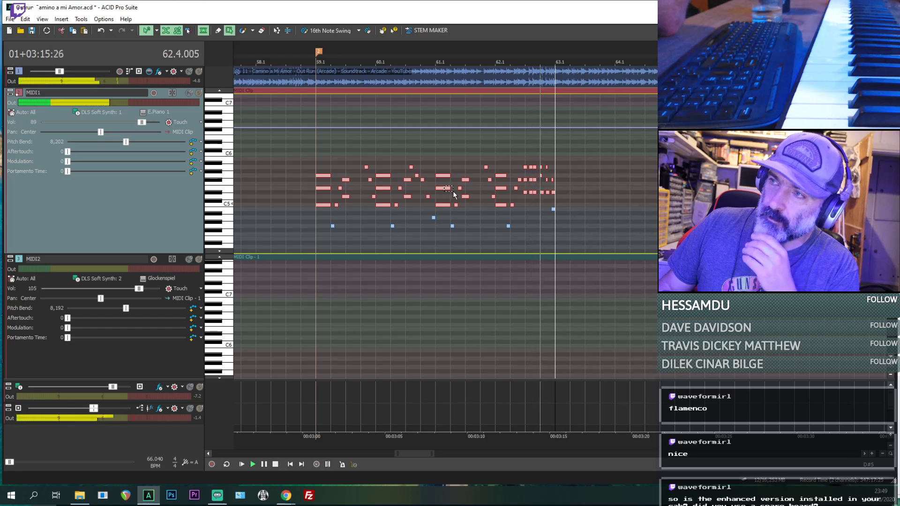
{"action": "scroll", "coordinate": [453, 192], "scroll_direction": "down", "scroll_amount": 5}
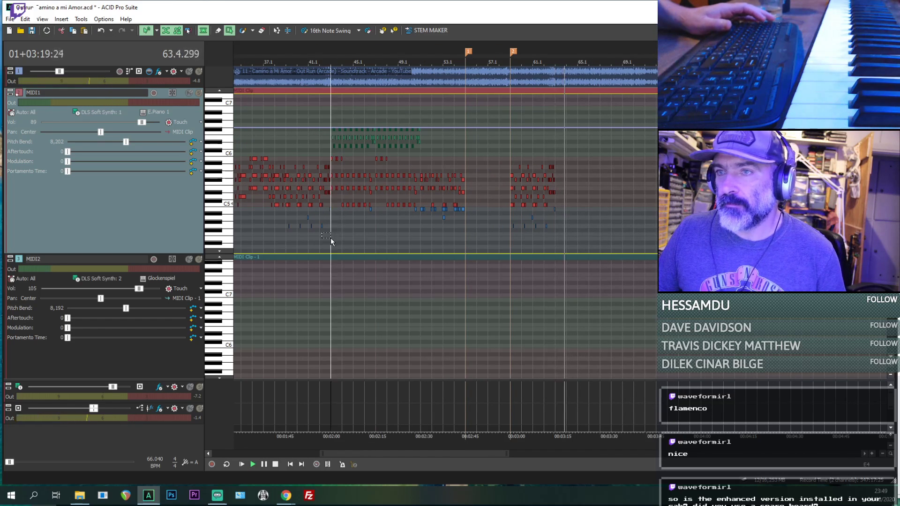
{"action": "scroll", "coordinate": [330, 237], "scroll_direction": "up", "scroll_amount": 3}
{"action": "left_click_drag", "start_coordinate": [560, 115], "coordinate": [890, 239]}
{"action": "scroll", "coordinate": [446, 221], "scroll_direction": "down", "scroll_amount": 3}
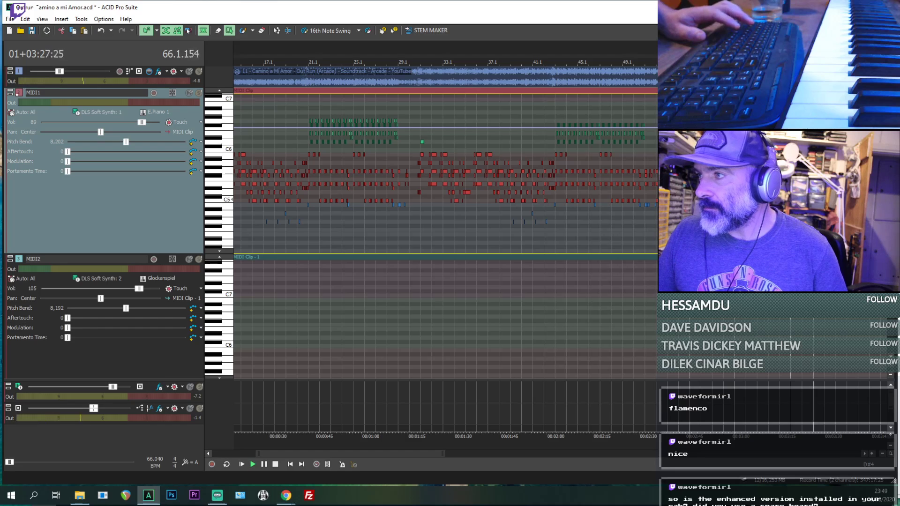
{"action": "scroll", "coordinate": [595, 202], "scroll_direction": "up", "scroll_amount": 3}
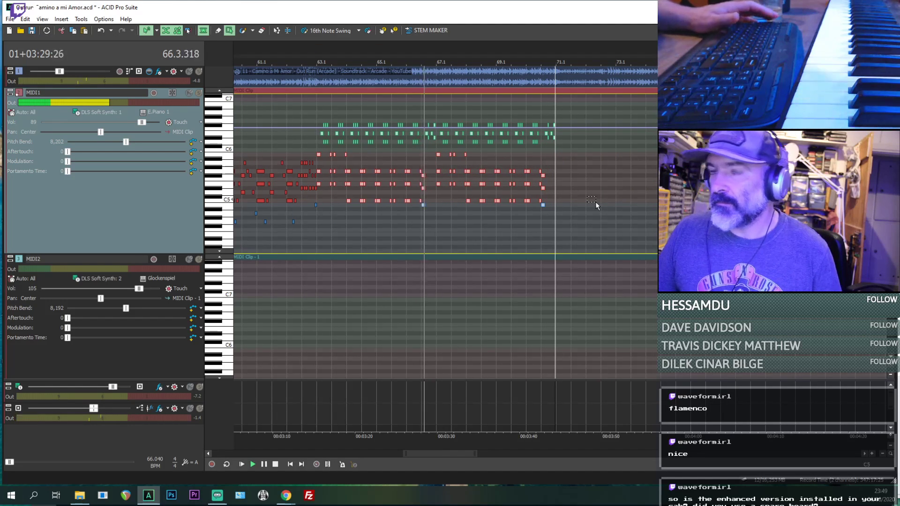
{"action": "key", "text": "ctrl+s"}
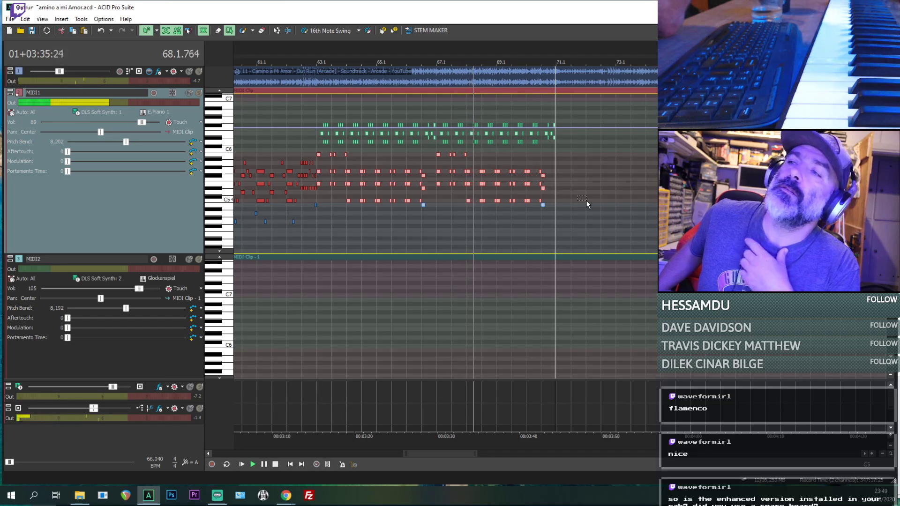
{"action": "scroll", "coordinate": [582, 176], "scroll_direction": "down", "scroll_amount": 4}
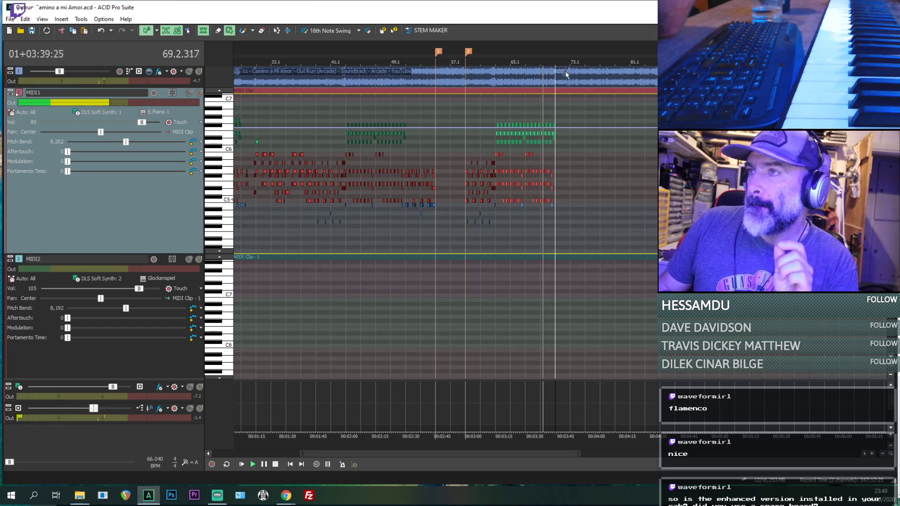
{"action": "left_click", "coordinate": [555, 77]}
{"action": "key", "text": "s"}
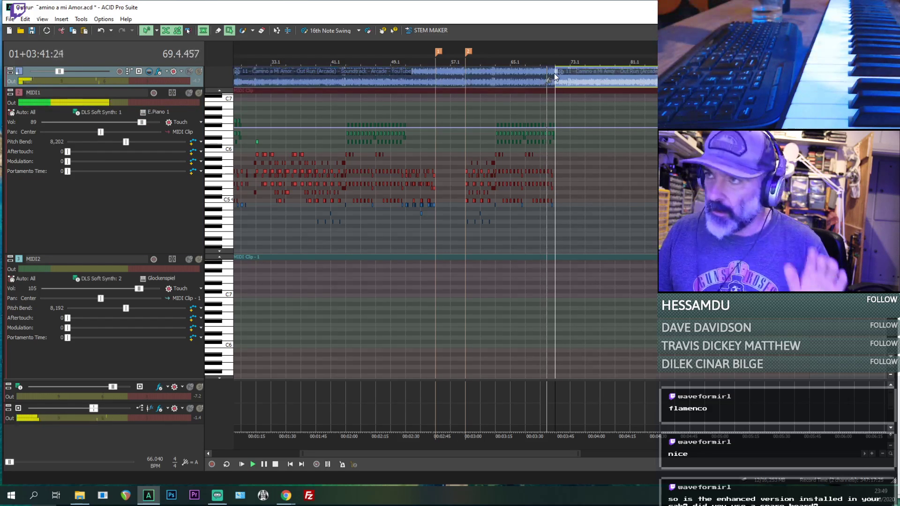
{"action": "scroll", "coordinate": [558, 83], "scroll_direction": "up", "scroll_amount": 4}
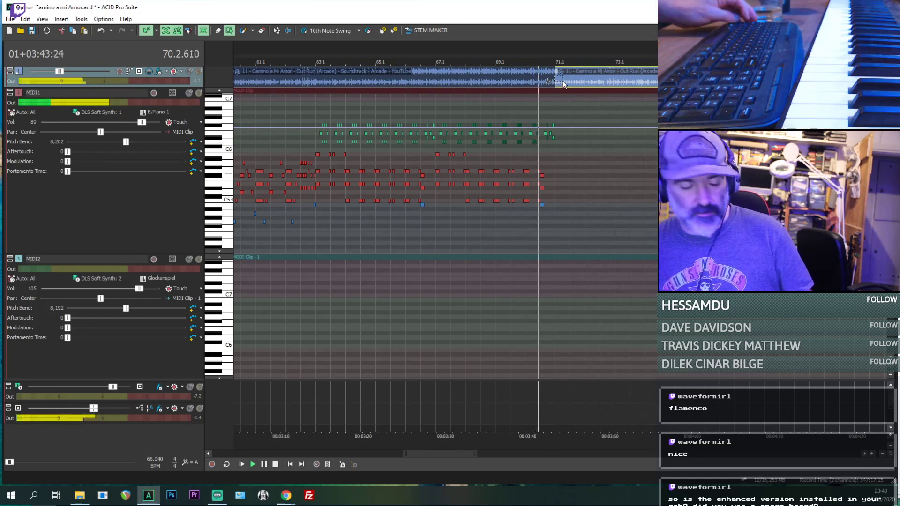
{"action": "key", "text": "ctrl+z"}
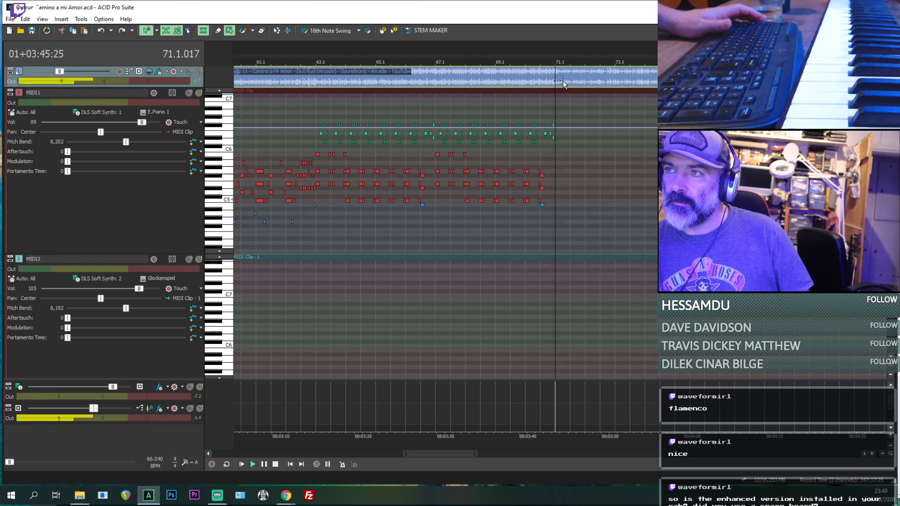
- Copy the MIDI1 notes of bars 29 and 30 and paste them at the start of bar 71
{"action": "scroll", "coordinate": [556, 76], "scroll_direction": "down", "scroll_amount": 4}
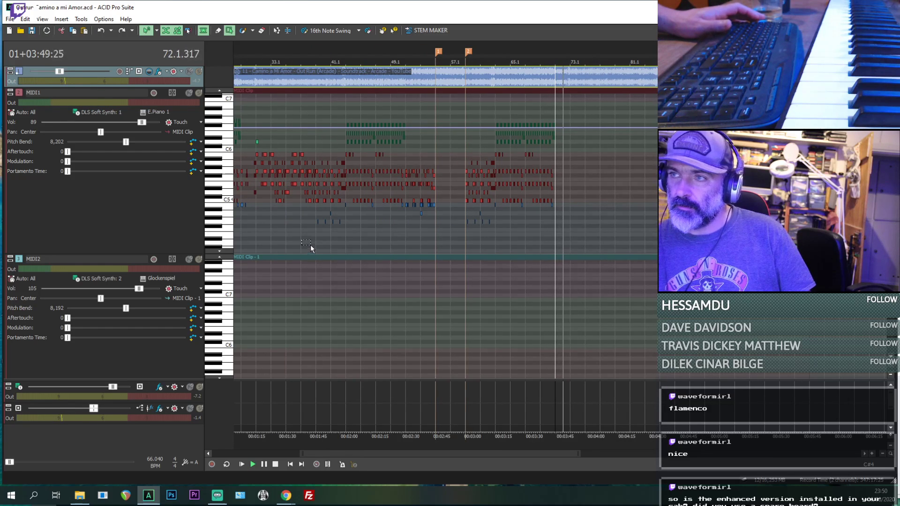
{"action": "scroll", "coordinate": [310, 245], "scroll_direction": "down", "scroll_amount": 1}
{"action": "left_click", "coordinate": [325, 238]}
{"action": "scroll", "coordinate": [325, 238], "scroll_direction": "up", "scroll_amount": 6}
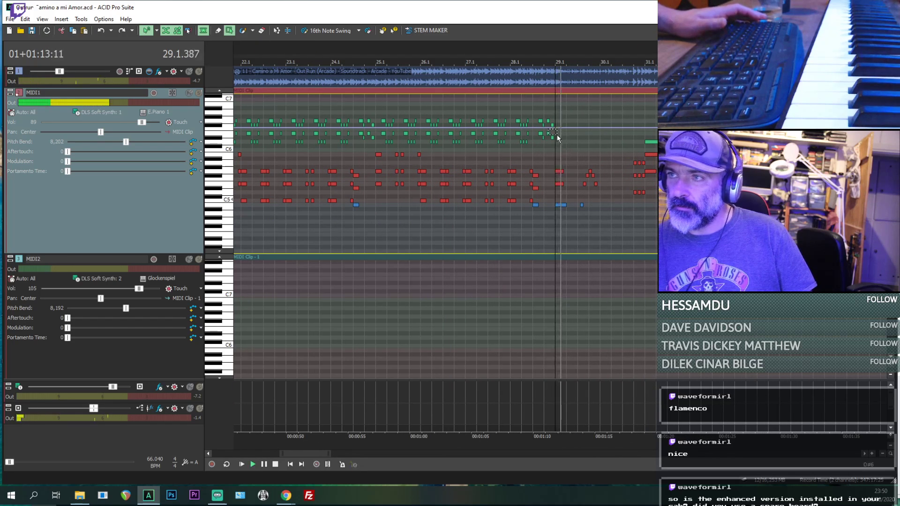
{"action": "left_click_drag", "start_coordinate": [560, 133], "coordinate": [641, 231]}
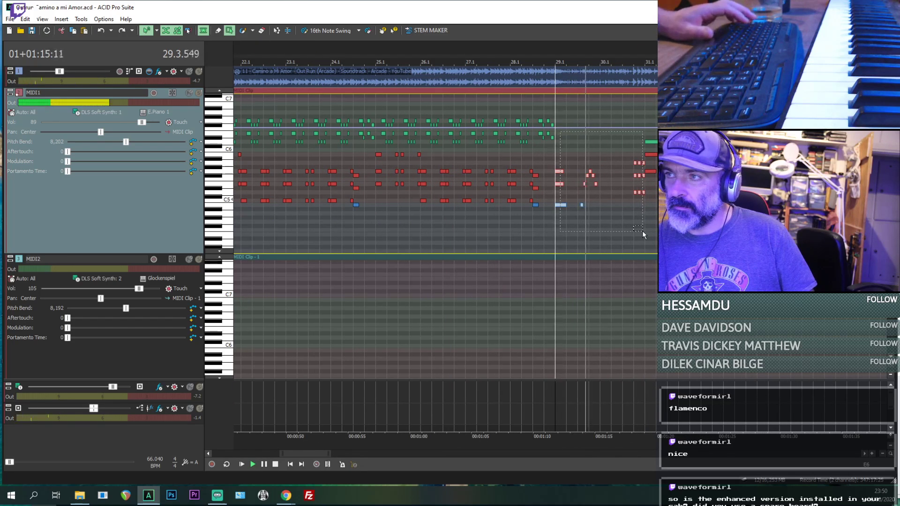
{"action": "scroll", "coordinate": [635, 219], "scroll_direction": "down", "scroll_amount": 8}
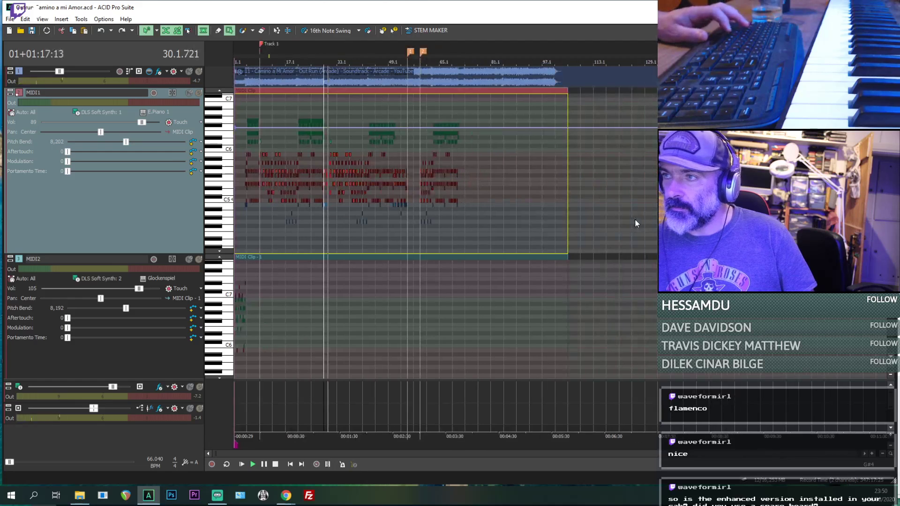
{"action": "left_click", "coordinate": [460, 230]}
{"action": "scroll", "coordinate": [479, 233], "scroll_direction": "up", "scroll_amount": 5}
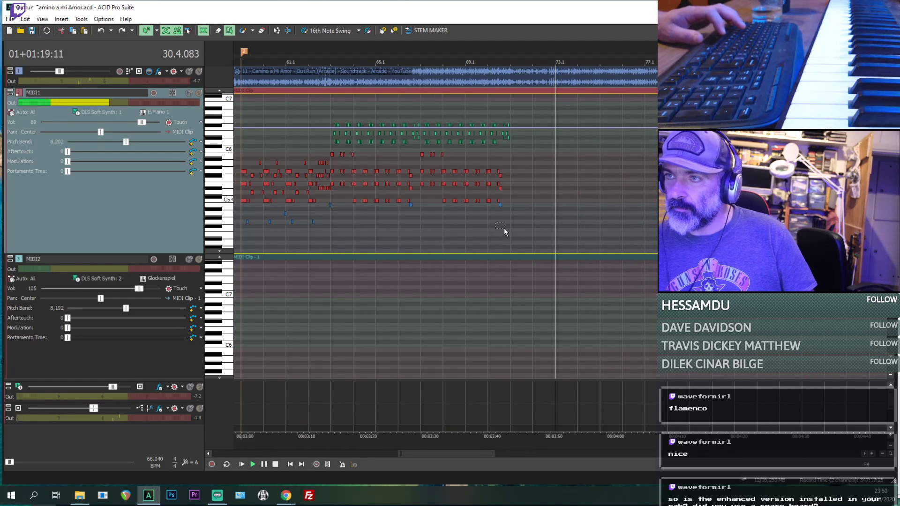
{"action": "key", "text": "space"}
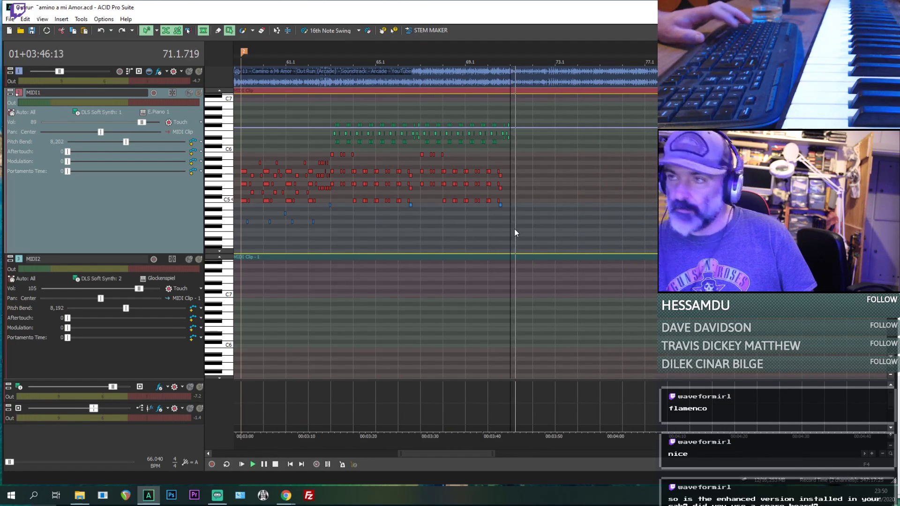
{"action": "key", "text": "ctrl+v"}
- Play from the start of bar 73 to hear how the reference continues after the pasted notes
{"action": "scroll", "coordinate": [553, 223], "scroll_direction": "down", "scroll_amount": 4}
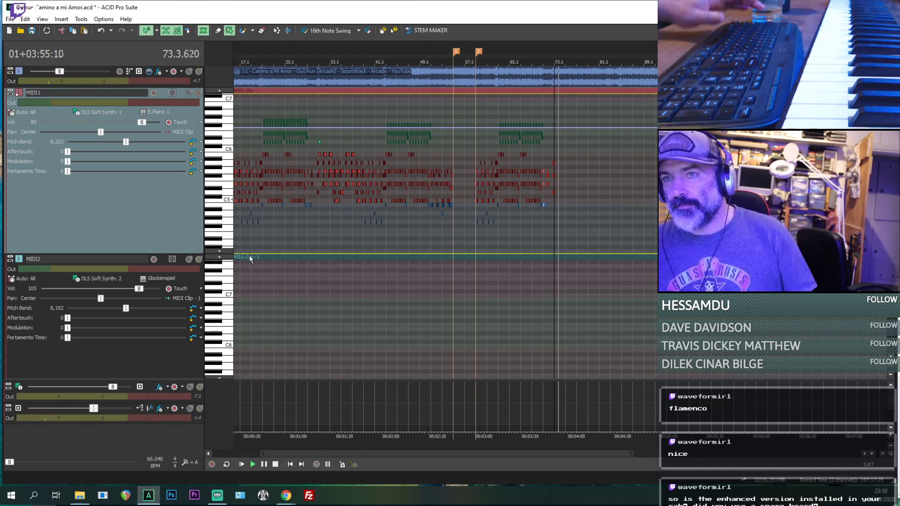
{"action": "left_click", "coordinate": [261, 238]}
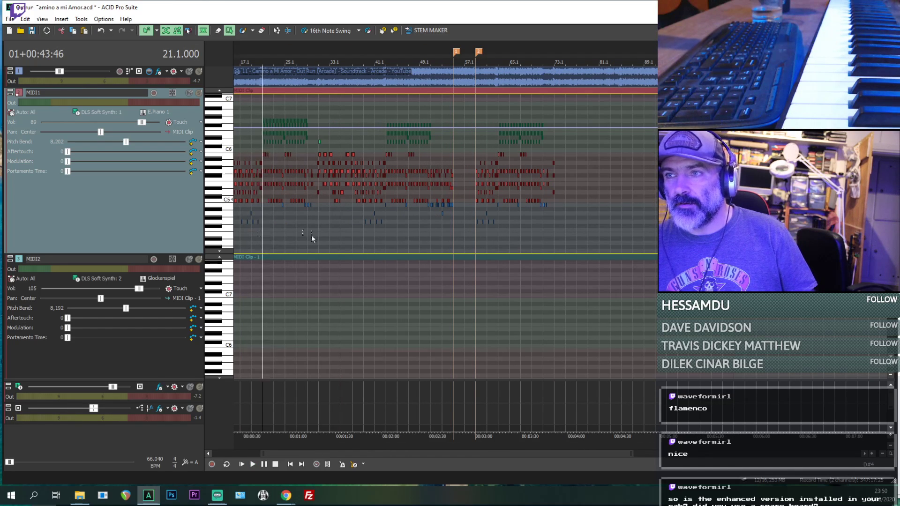
{"action": "left_click", "coordinate": [557, 211]}
{"action": "key", "text": "space"}
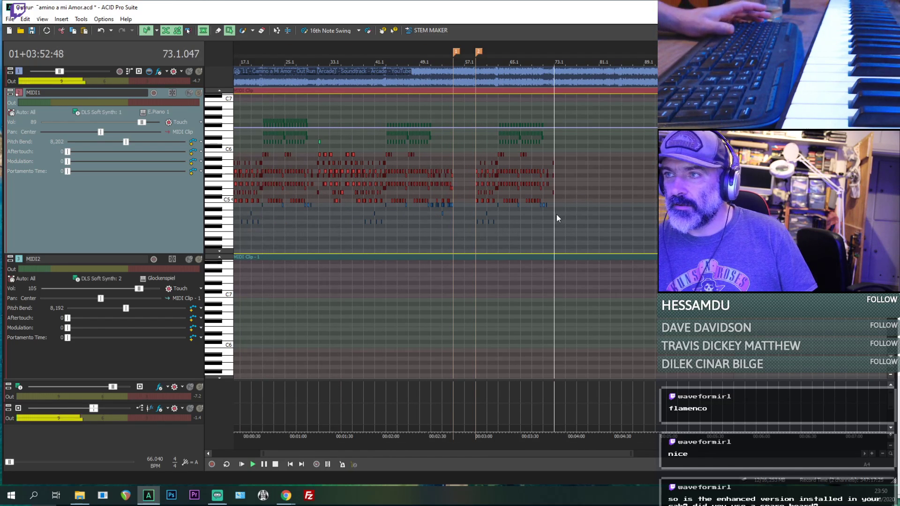
- Play the reference from about bars 83, 81, 79 and 73 to hear how the remaining section is structured
{"action": "left_click", "coordinate": [608, 210]}
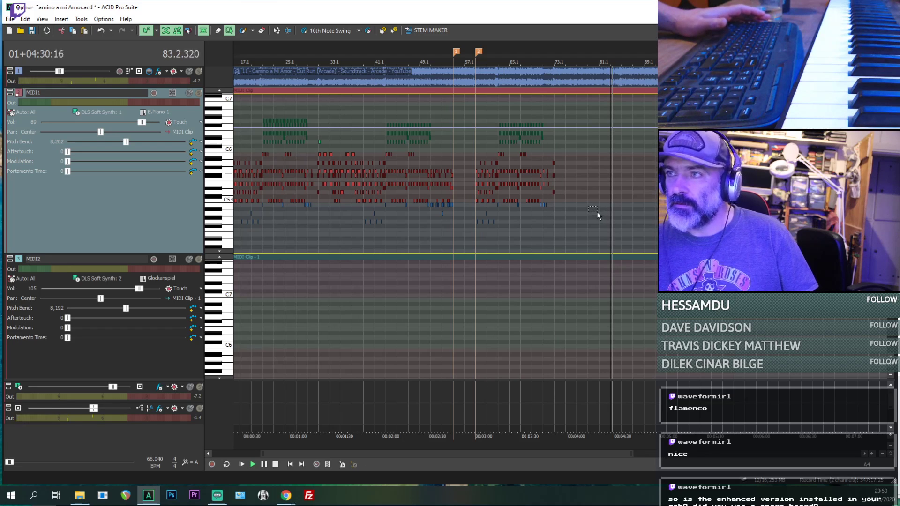
{"action": "left_click_drag", "start_coordinate": [597, 208], "coordinate": [604, 214]}
{"action": "left_click", "coordinate": [599, 214]}
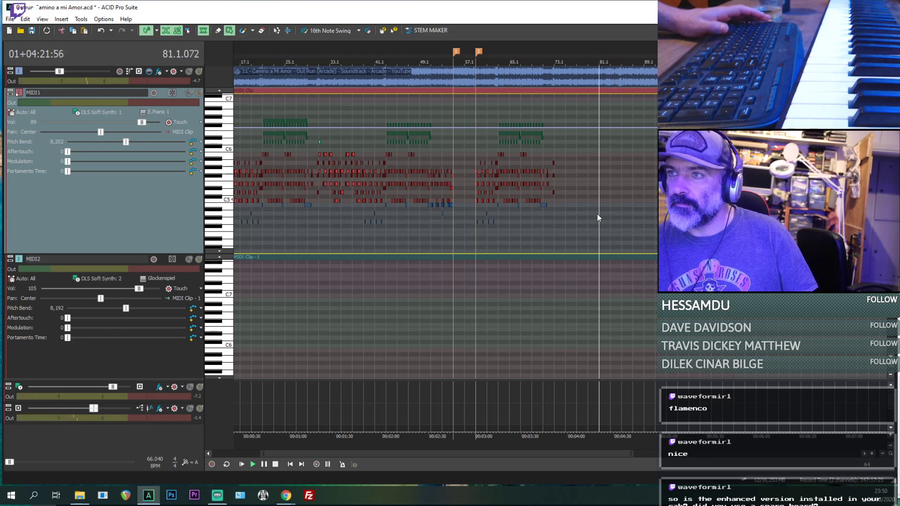
{"action": "left_click", "coordinate": [588, 217]}
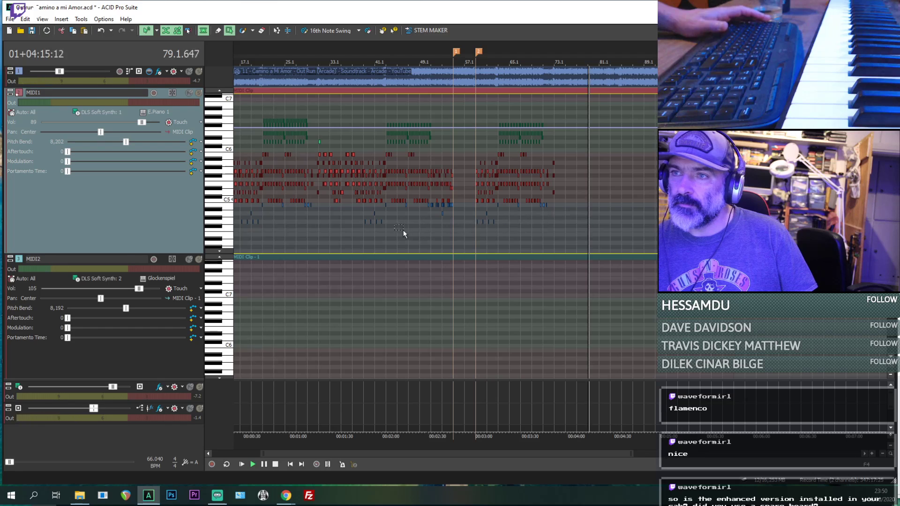
{"action": "left_click_drag", "start_coordinate": [313, 211], "coordinate": [322, 215]}
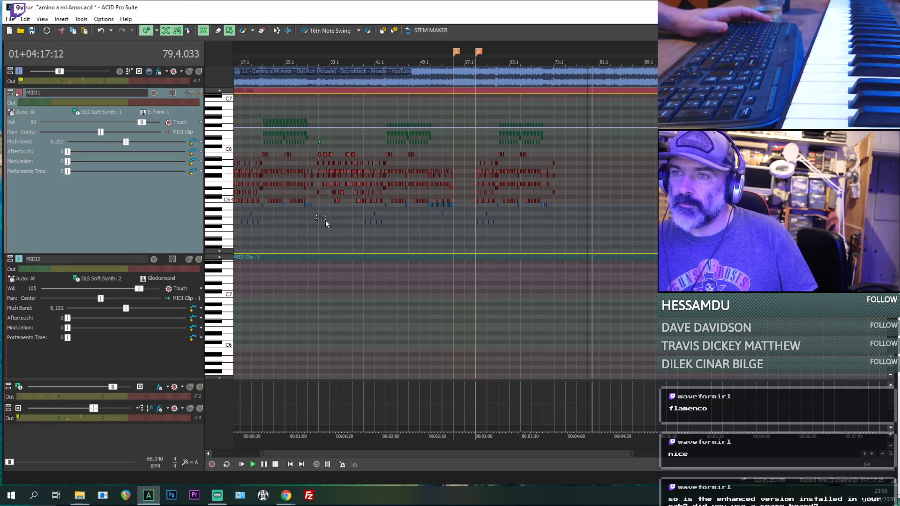
{"action": "left_click", "coordinate": [559, 217]}
- Examine the MIDI1 notes from bar 9 onward during playback to find a passage matching the reference after bar 73
{"action": "scroll", "coordinate": [561, 220], "scroll_direction": "up", "scroll_amount": 2}
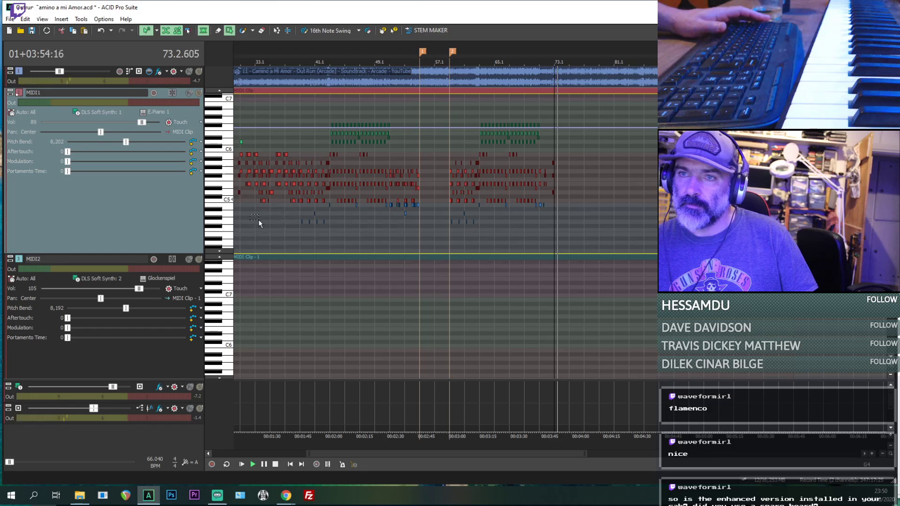
{"action": "scroll", "coordinate": [259, 220], "scroll_direction": "down", "scroll_amount": 1}
{"action": "scroll", "coordinate": [262, 221], "scroll_direction": "down", "scroll_amount": 1}
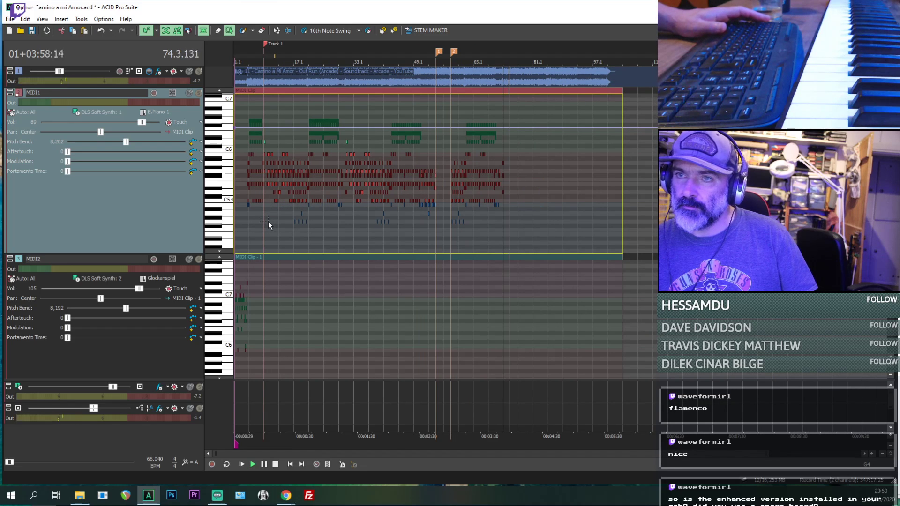
{"action": "scroll", "coordinate": [268, 221], "scroll_direction": "up", "scroll_amount": 2}
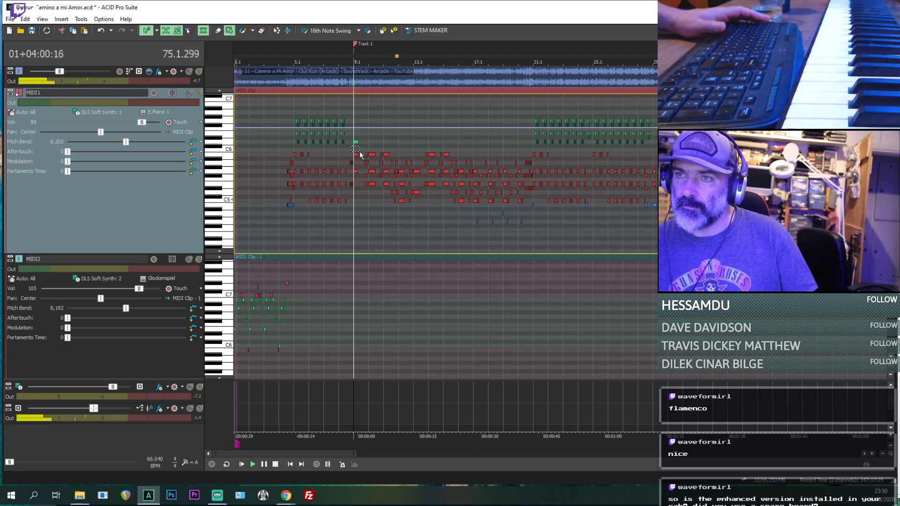
{"action": "scroll", "coordinate": [423, 181], "scroll_direction": "up", "scroll_amount": 1}
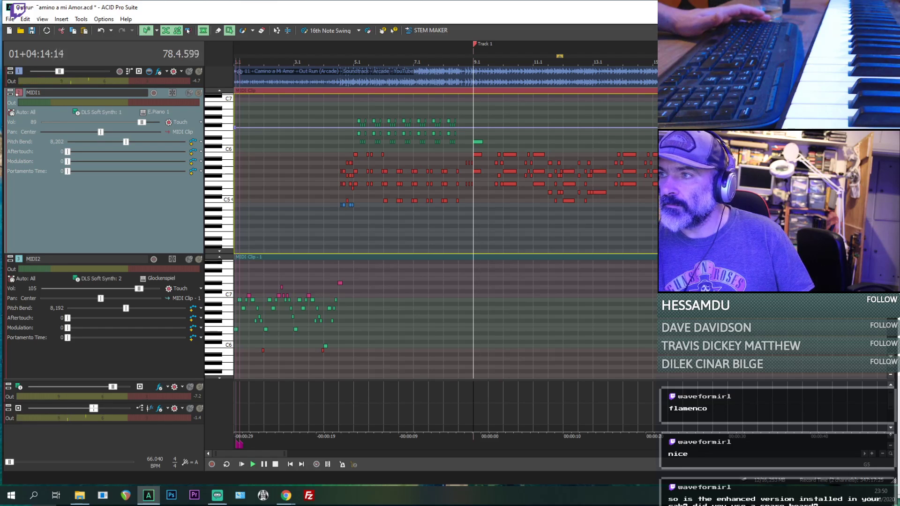
{"action": "scroll", "coordinate": [560, 164], "scroll_direction": "down", "scroll_amount": 1}
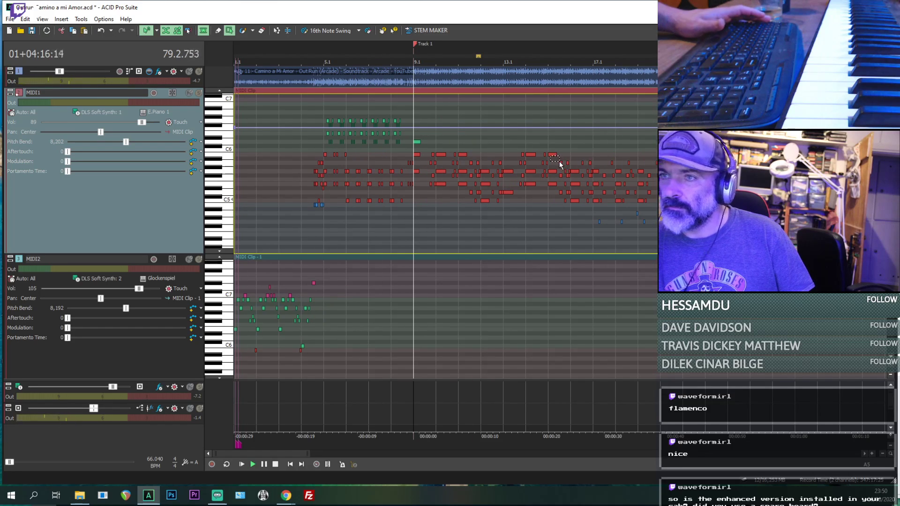
{"action": "scroll", "coordinate": [560, 163], "scroll_direction": "down", "scroll_amount": 3}
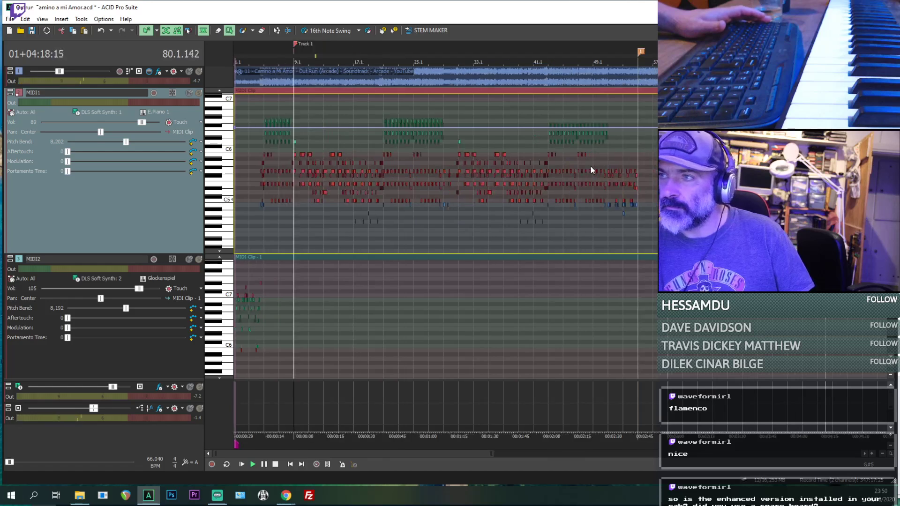
{"action": "scroll", "coordinate": [633, 172], "scroll_direction": "down", "scroll_amount": 1}
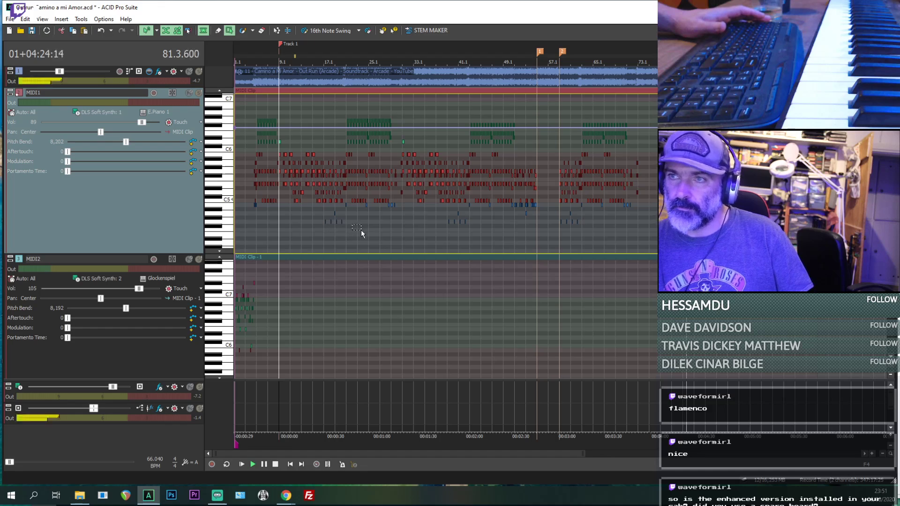
- Compare the passages from bars 31 and 39 with the reference at bar 73 by playing from each point
{"action": "left_click", "coordinate": [404, 226]}
{"action": "scroll", "coordinate": [404, 227], "scroll_direction": "up", "scroll_amount": 3}
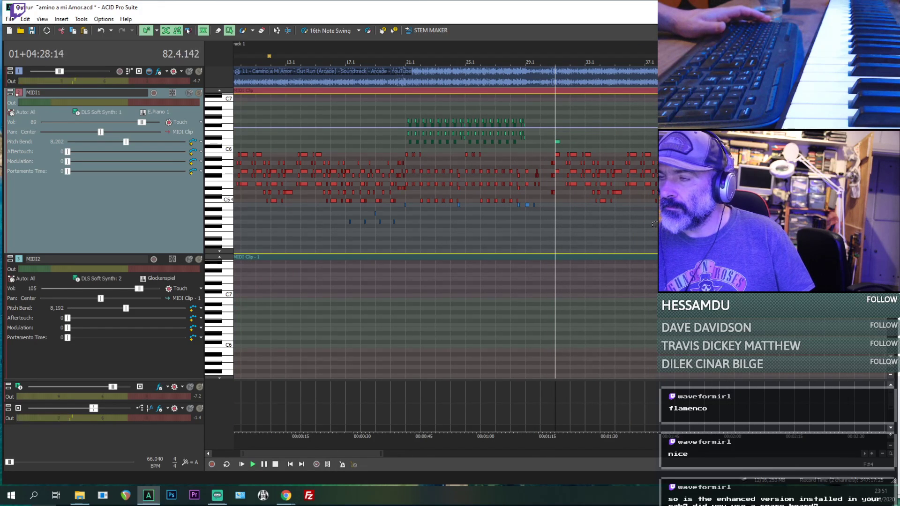
{"action": "scroll", "coordinate": [655, 224], "scroll_direction": "down", "scroll_amount": 3}
{"action": "scroll", "coordinate": [611, 230], "scroll_direction": "up", "scroll_amount": 3}
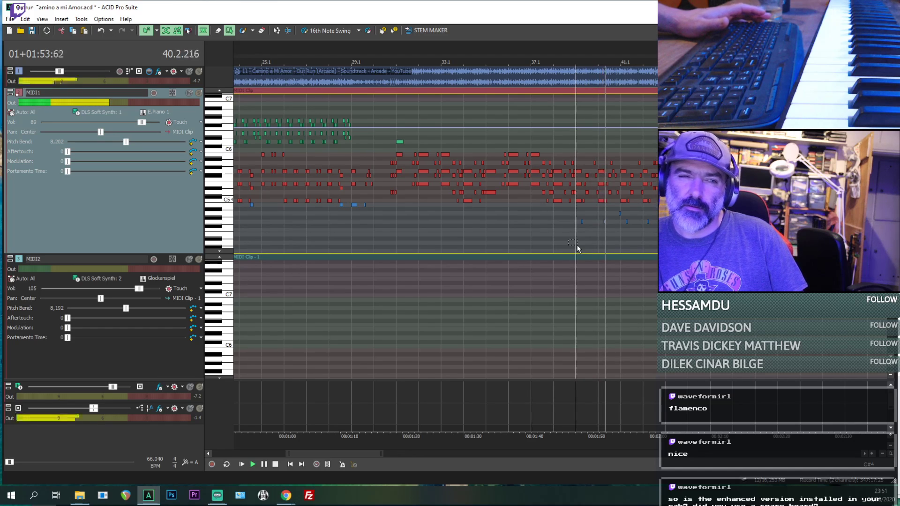
{"action": "scroll", "coordinate": [576, 245], "scroll_direction": "down", "scroll_amount": 5}
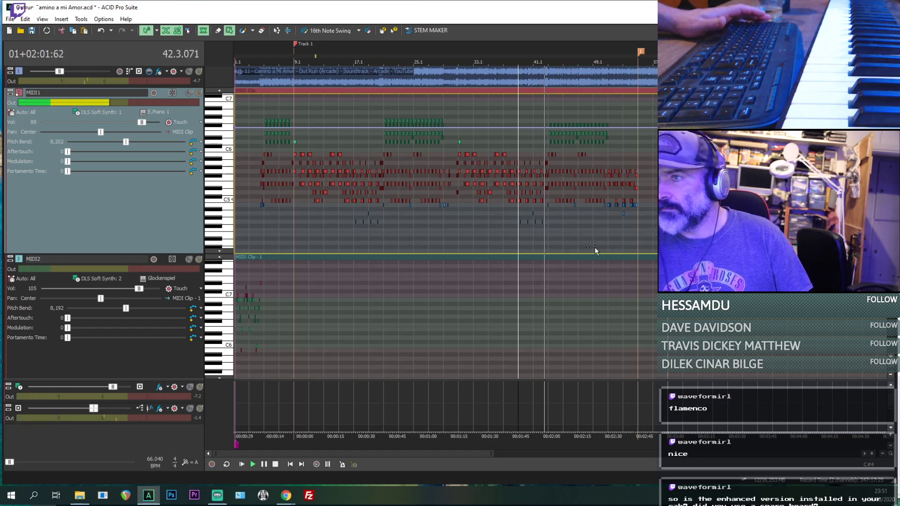
{"action": "scroll", "coordinate": [595, 247], "scroll_direction": "down", "scroll_amount": 3}
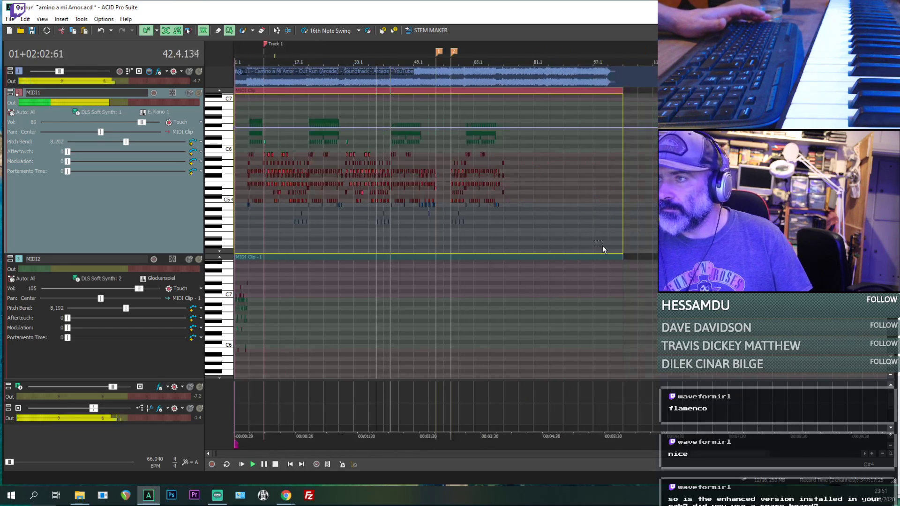
{"action": "left_click", "coordinate": [505, 216]}
{"action": "scroll", "coordinate": [506, 215], "scroll_direction": "up", "scroll_amount": 4}
{"action": "scroll", "coordinate": [584, 213], "scroll_direction": "down", "scroll_amount": 1}
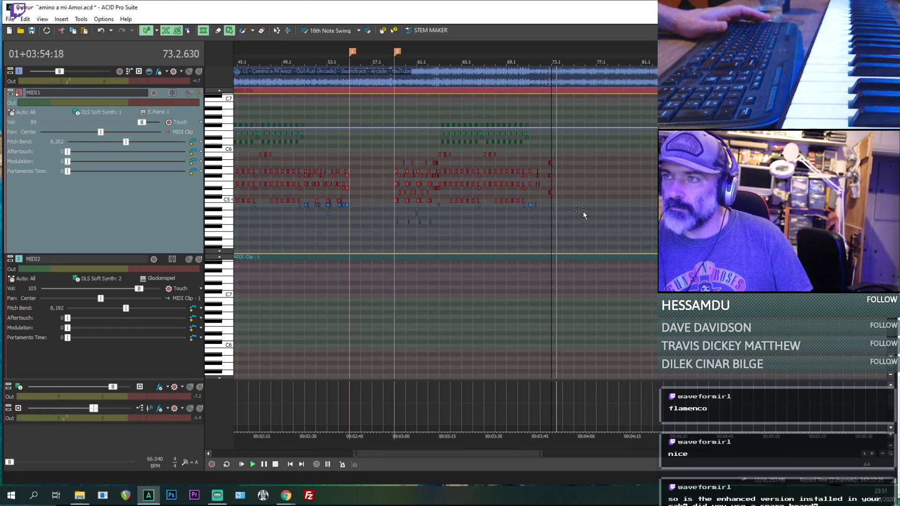
- Try splitting the reference audio event at bars 73 and 81, and undo both splits
{"action": "left_click", "coordinate": [553, 73]}
{"action": "key", "text": "s"}
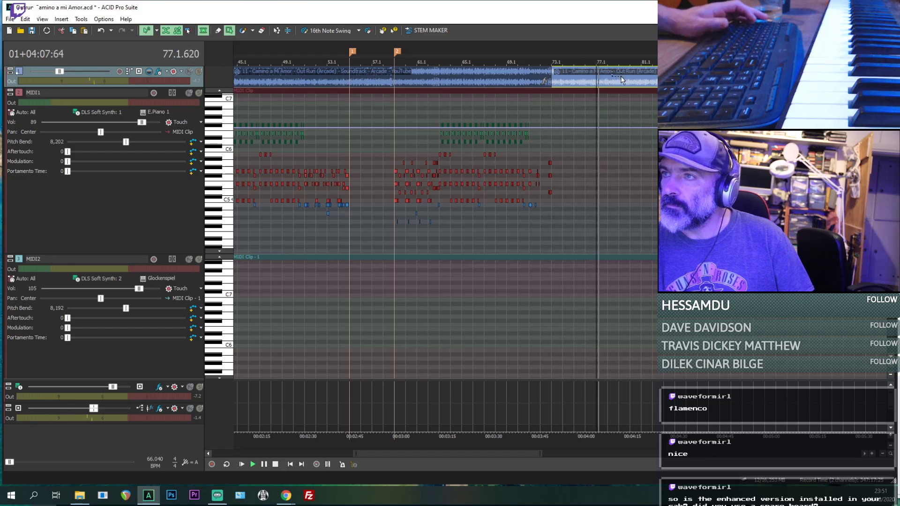
{"action": "key", "text": "s"}
{"action": "scroll", "coordinate": [578, 83], "scroll_direction": "down", "scroll_amount": 1}
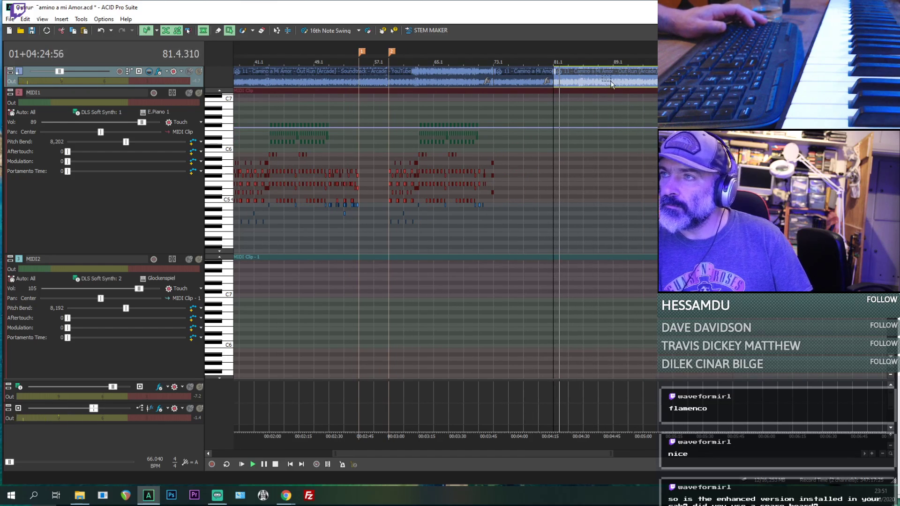
{"action": "scroll", "coordinate": [432, 199], "scroll_direction": "down", "scroll_amount": 3}
{"action": "key", "text": "space"}
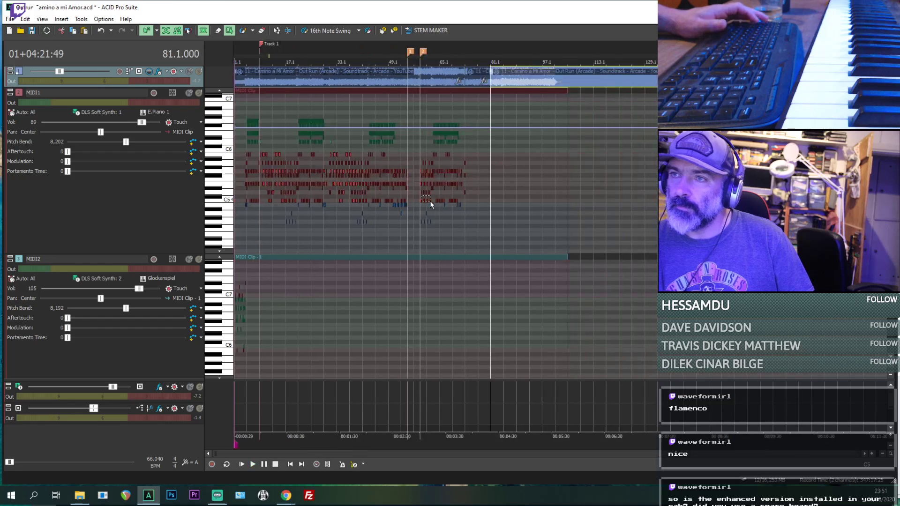
{"action": "key", "text": "ctrl+z"}
{"action": "key", "text": "ctrl+z"}
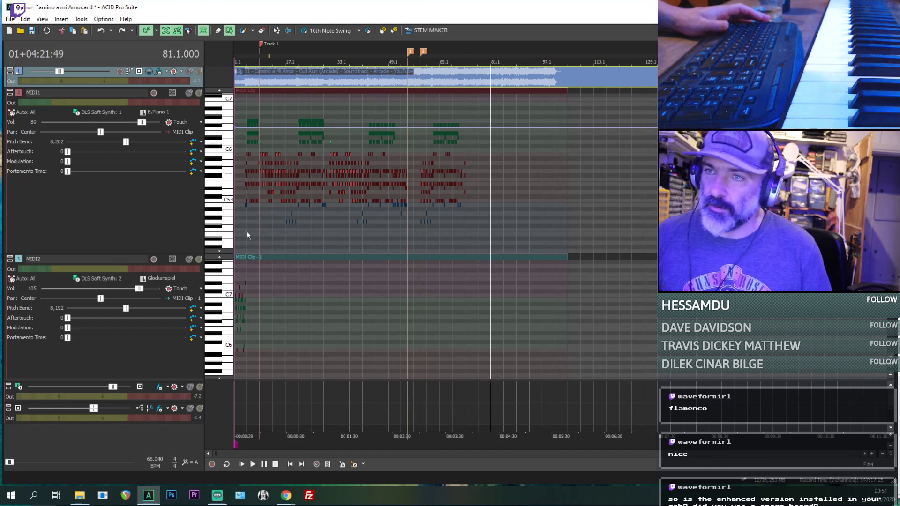
- Copy the MIDI1 notes of bars 9 to 20 and paste them at the start of bar 73
{"action": "left_click", "coordinate": [258, 237]}
{"action": "scroll", "coordinate": [424, 223], "scroll_direction": "up", "scroll_amount": 4}
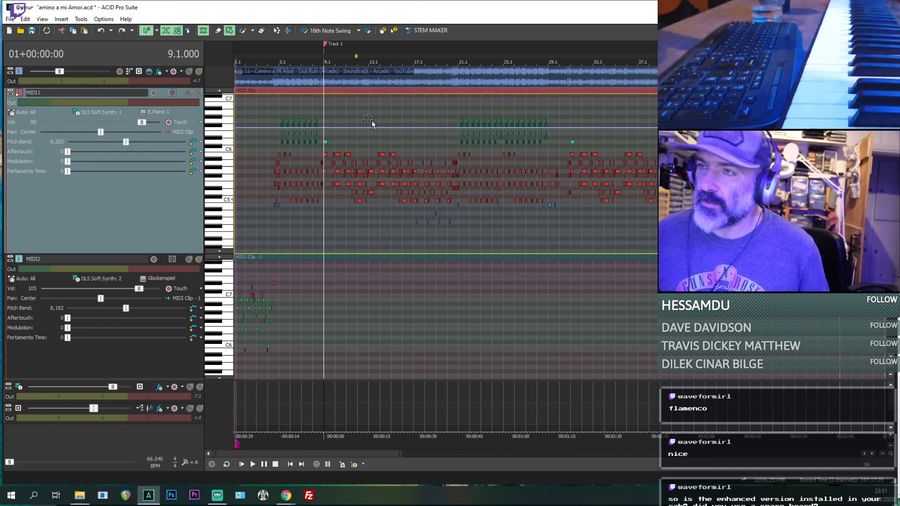
{"action": "scroll", "coordinate": [358, 186], "scroll_direction": "up", "scroll_amount": 3}
{"action": "key", "text": "space"}
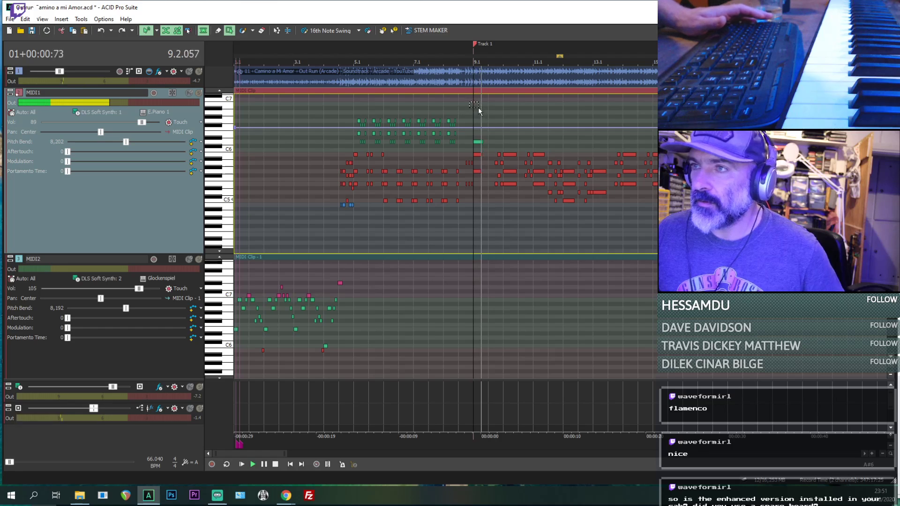
{"action": "left_click_drag", "start_coordinate": [477, 102], "coordinate": [820, 244]}
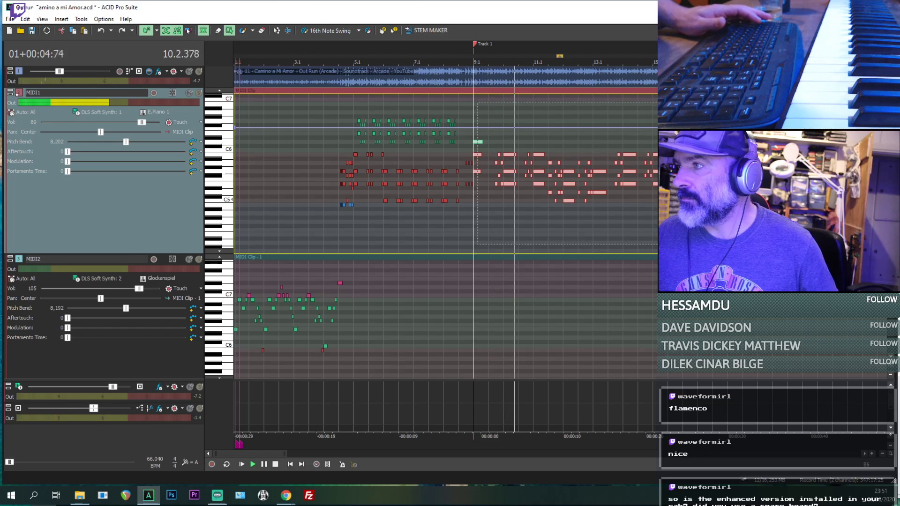
{"action": "scroll", "coordinate": [642, 238], "scroll_direction": "down", "scroll_amount": 5}
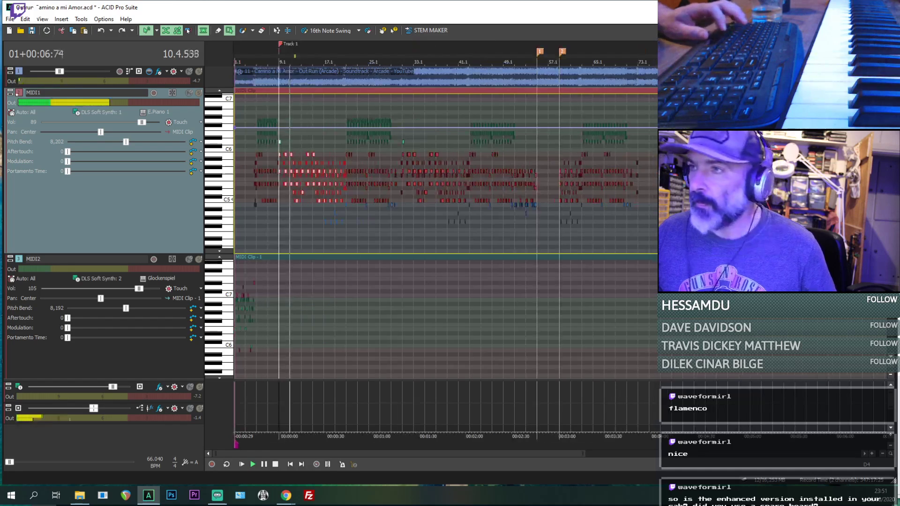
{"action": "left_click", "coordinate": [637, 237]}
{"action": "scroll", "coordinate": [639, 233], "scroll_direction": "up", "scroll_amount": 4}
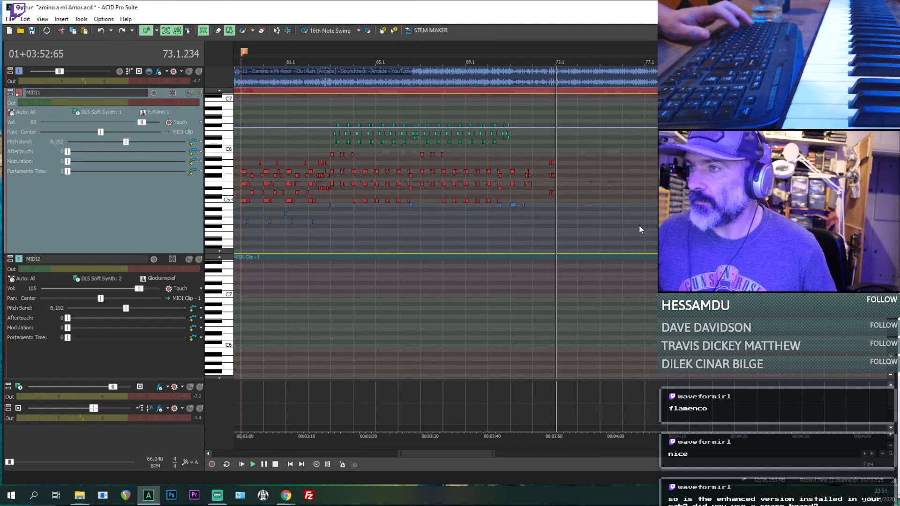
{"action": "key", "text": "ctrl+v"}
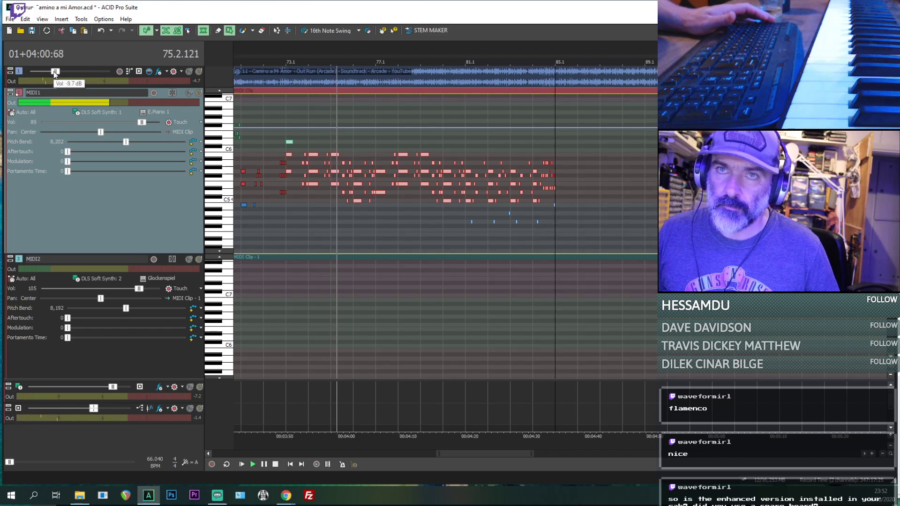
- Set the MIDI1 track volume to 102 and check the pasted notes in bars 73 to 76 against the reference
{"action": "left_click_drag", "start_coordinate": [144, 121], "coordinate": [151, 122]}
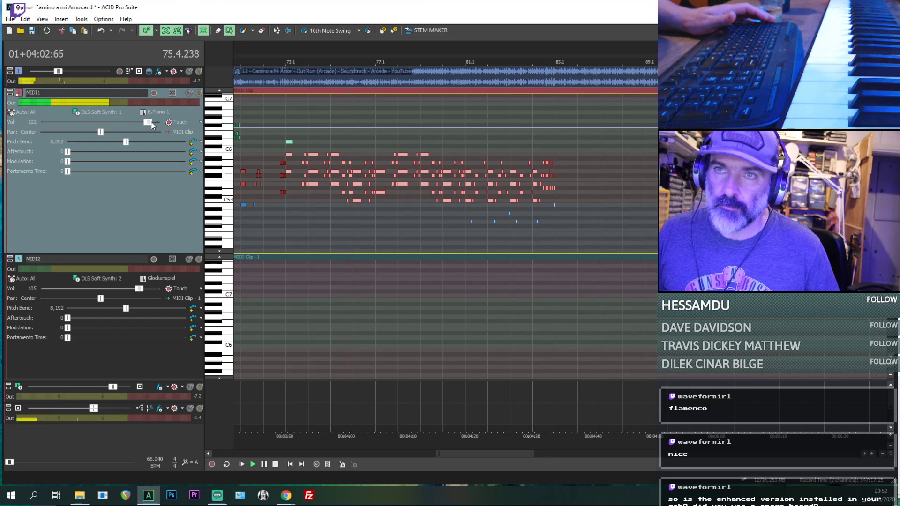
{"action": "scroll", "coordinate": [629, 224], "scroll_direction": "up", "scroll_amount": 3}
{"action": "scroll", "coordinate": [450, 229], "scroll_direction": "down", "scroll_amount": 3}
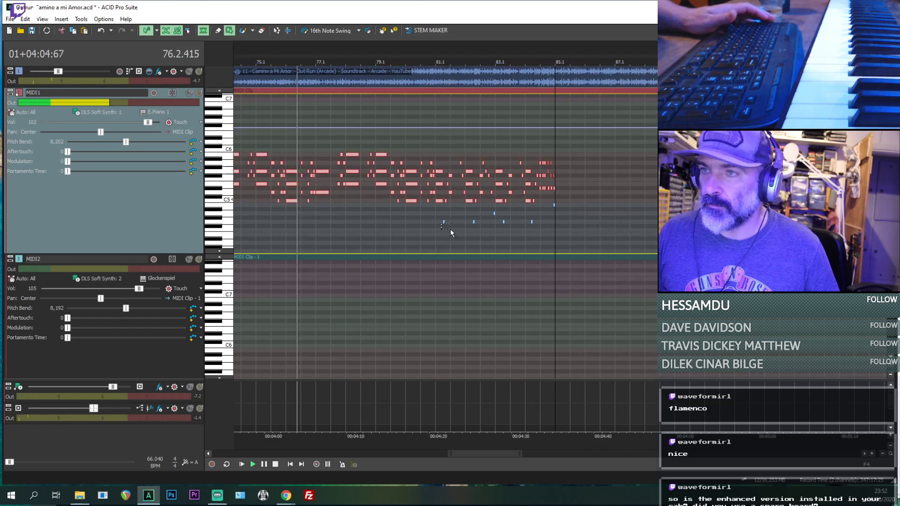
{"action": "scroll", "coordinate": [618, 248], "scroll_direction": "down", "scroll_amount": 6}
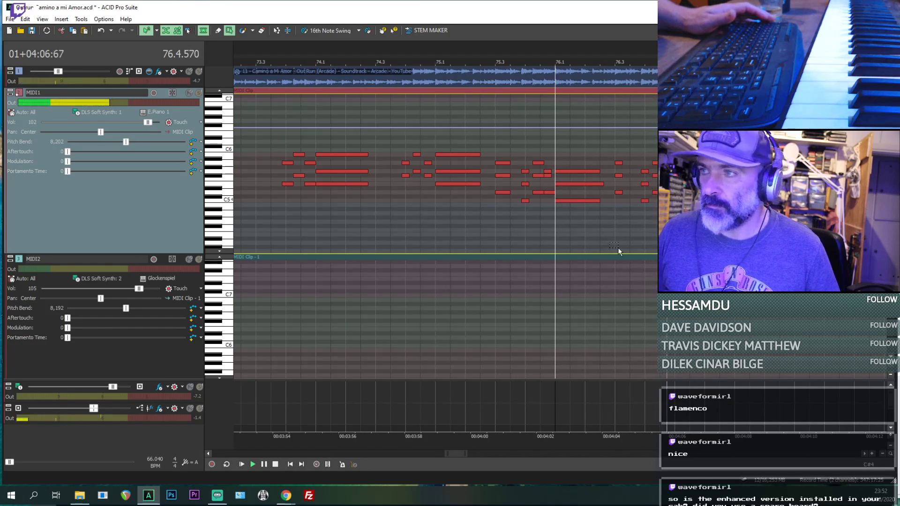
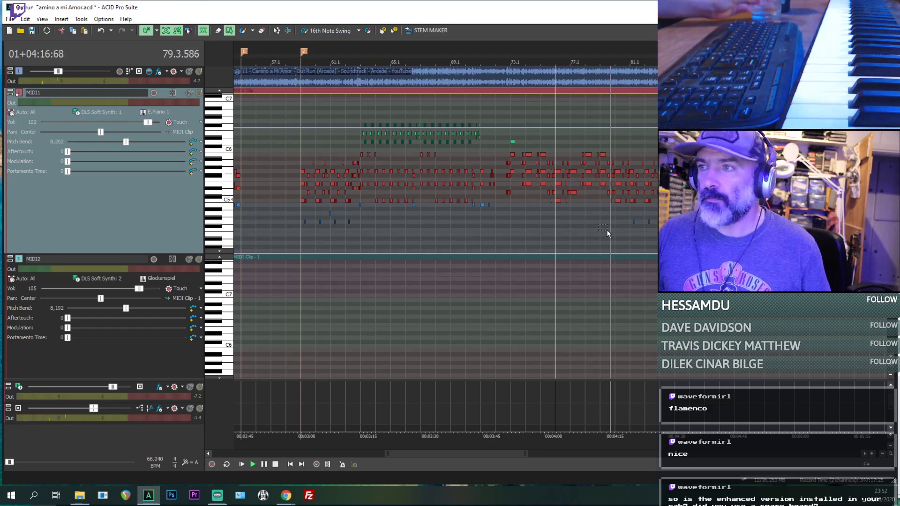
- Play the pasted MIDI1 notes against the reference through bars 79 to 83
{"action": "scroll", "coordinate": [610, 228], "scroll_direction": "up", "scroll_amount": 2}
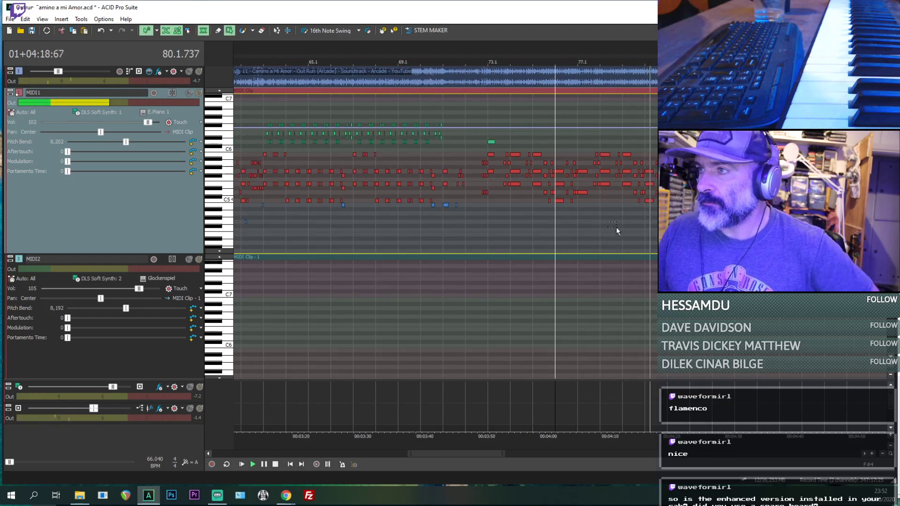
{"action": "scroll", "coordinate": [652, 225], "scroll_direction": "up", "scroll_amount": 2}
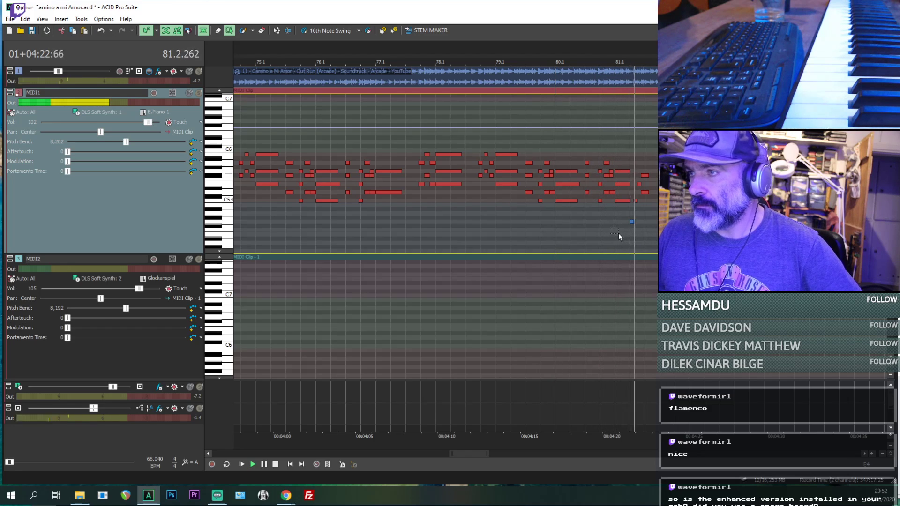
{"action": "scroll", "coordinate": [618, 232], "scroll_direction": "down", "scroll_amount": 1}
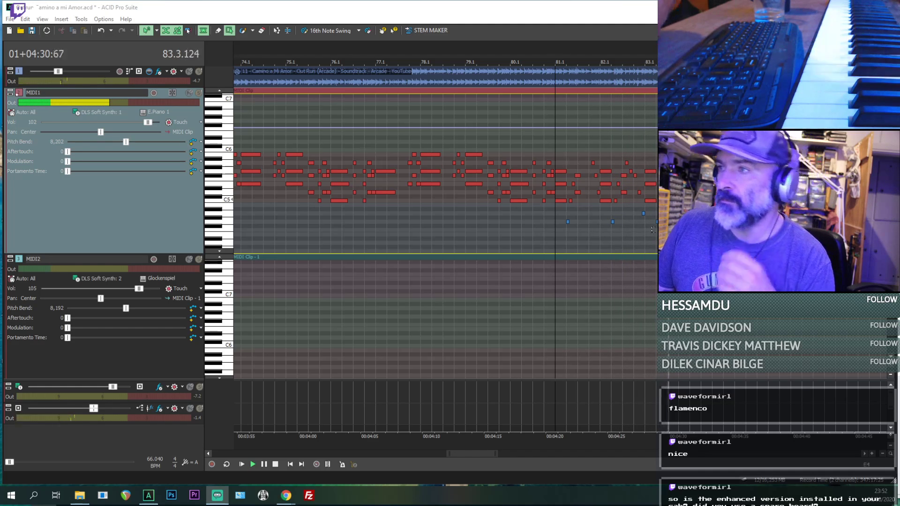
{"action": "left_click_drag", "start_coordinate": [618, 220], "coordinate": [628, 225]}
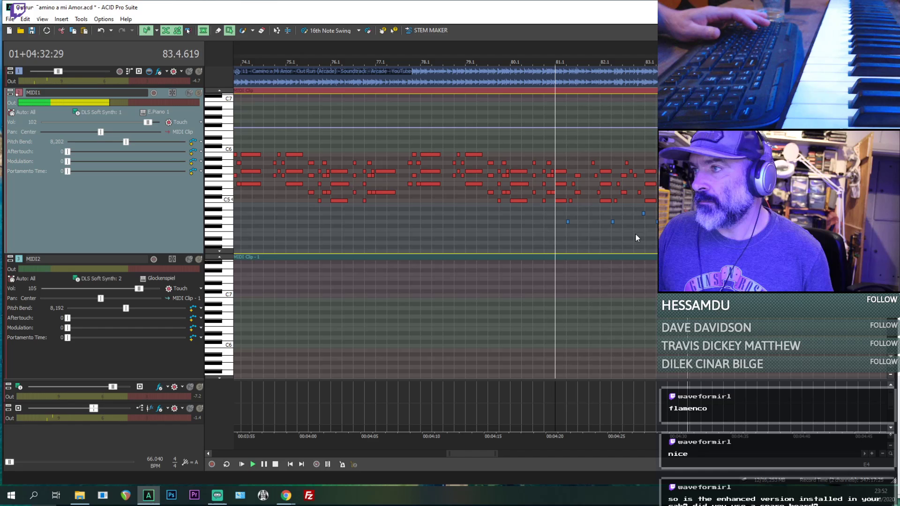
{"action": "key", "text": "space"}
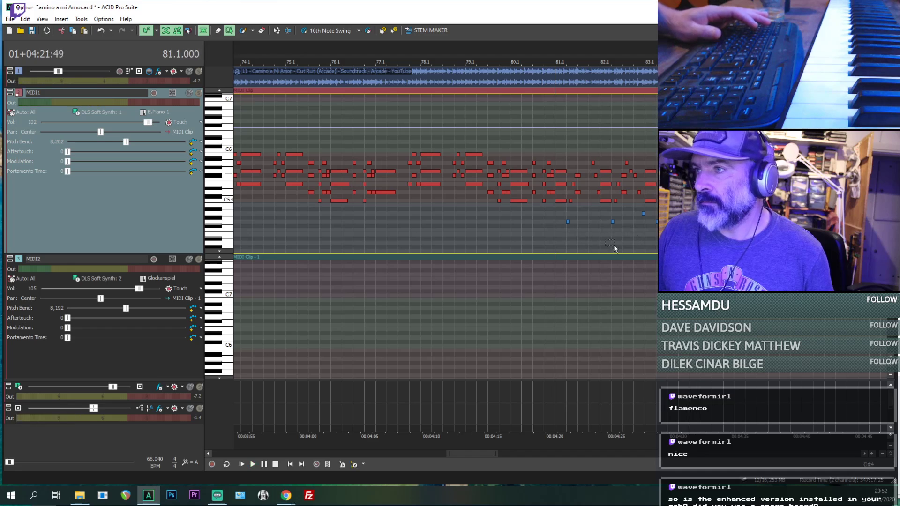
- Replay the passage from the start of bar 81 and compare the MIDI1 notes in bars 81 and 82 with the reference
{"action": "key", "text": "space"}
{"action": "scroll", "coordinate": [624, 243], "scroll_direction": "up", "scroll_amount": 2}
{"action": "key", "text": "space"}
{"action": "scroll", "coordinate": [624, 243], "scroll_direction": "down", "scroll_amount": 3}
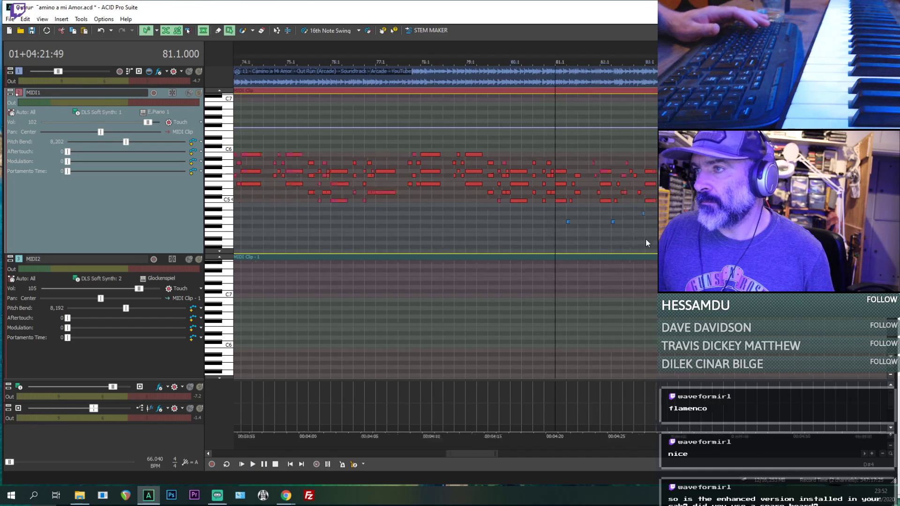
{"action": "key", "text": "space"}
{"action": "key", "text": "space"}
{"action": "key", "text": "space"}
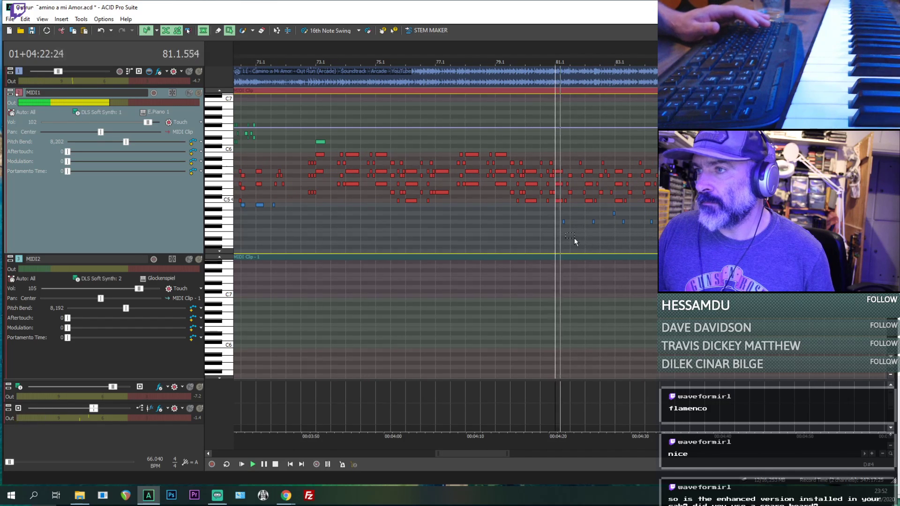
{"action": "key", "text": "ctrl+d"}
{"action": "scroll", "coordinate": [374, 215], "scroll_direction": "up", "scroll_amount": 3}
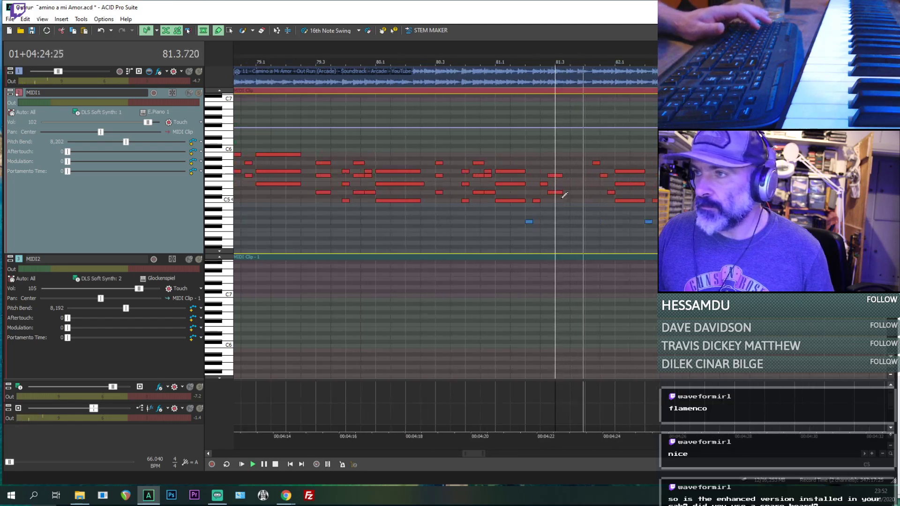
{"action": "scroll", "coordinate": [603, 207], "scroll_direction": "down", "scroll_amount": 2}
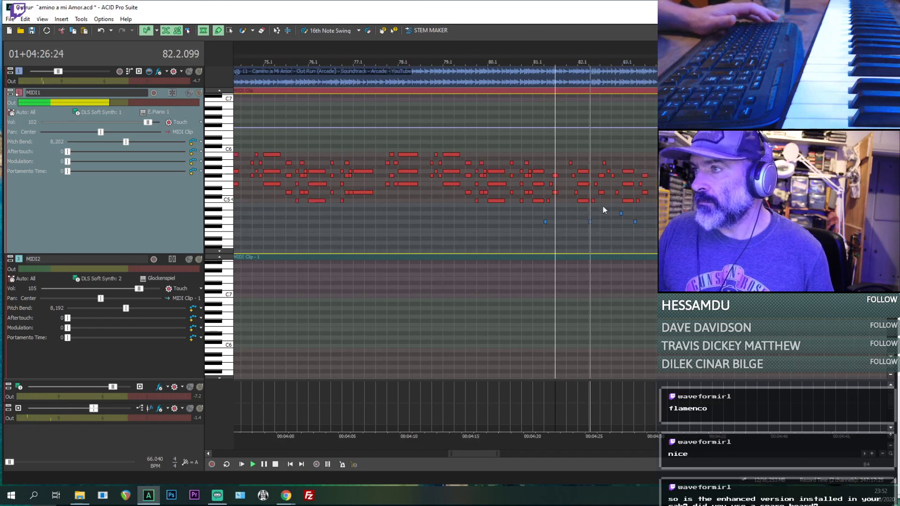
{"action": "scroll", "coordinate": [610, 212], "scroll_direction": "up", "scroll_amount": 3}
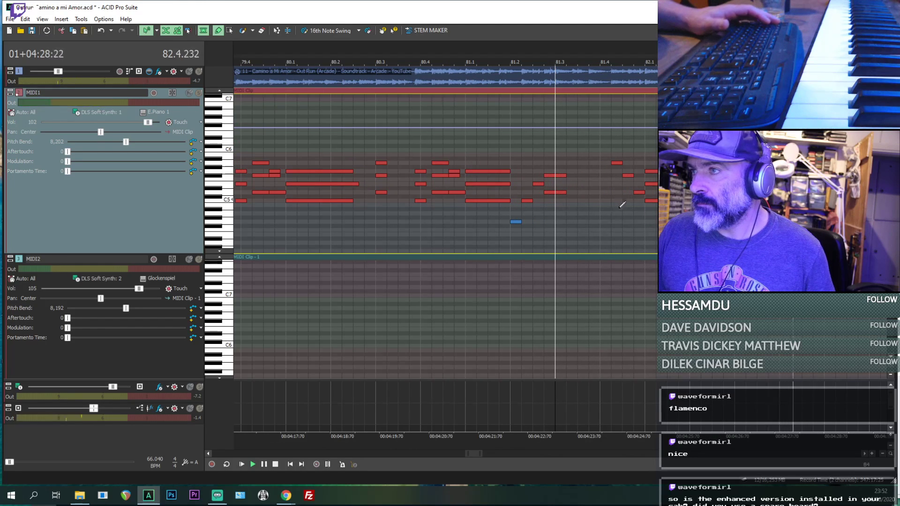
{"action": "scroll", "coordinate": [637, 188], "scroll_direction": "up", "scroll_amount": 3}
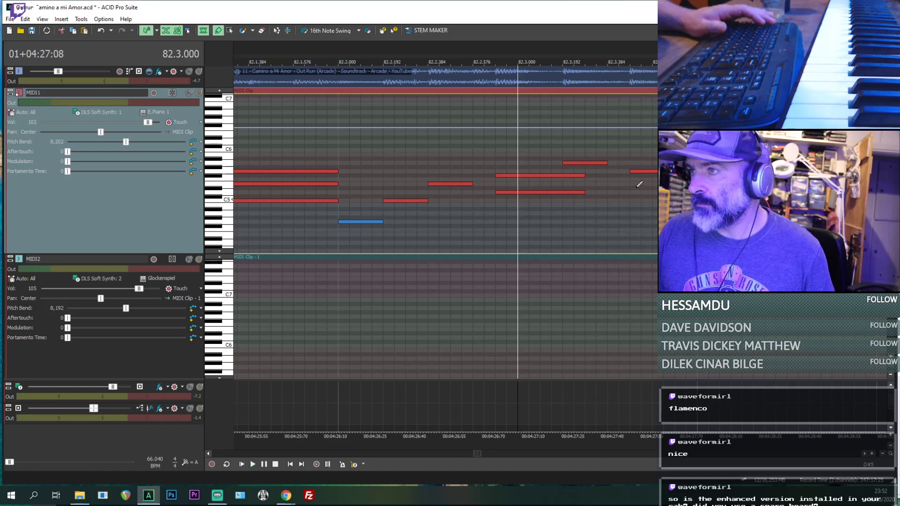
- Play from the MIDI1 note at 82.3.192 and from the note after it to check both against the reference
{"action": "left_click", "coordinate": [566, 163]}
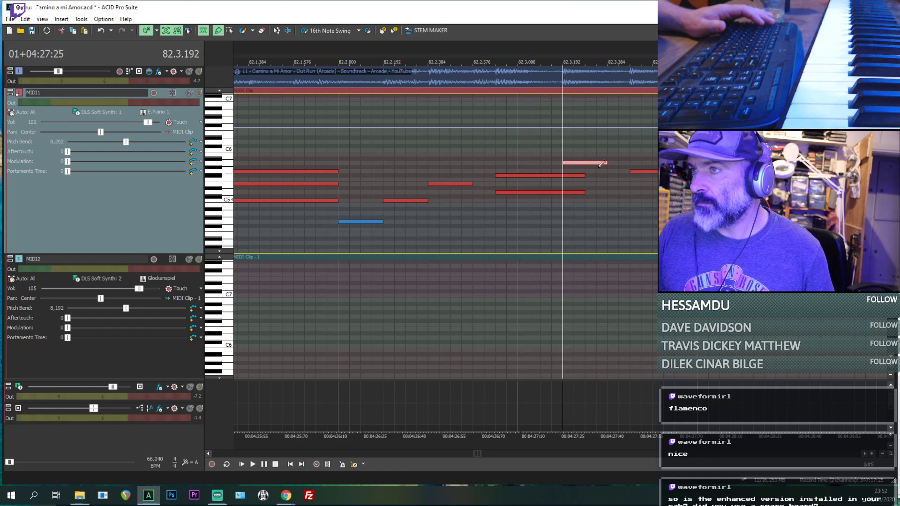
{"action": "scroll", "coordinate": [623, 174], "scroll_direction": "down", "scroll_amount": 2}
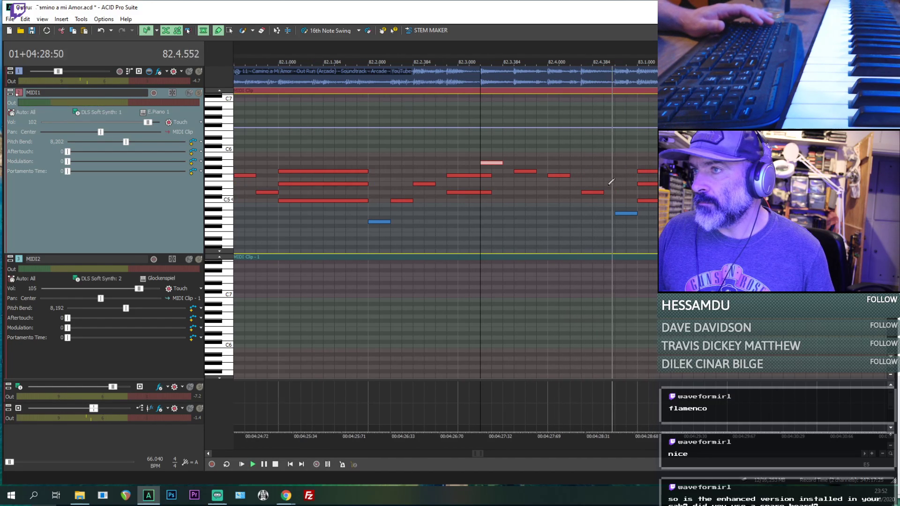
{"action": "key", "text": "space"}
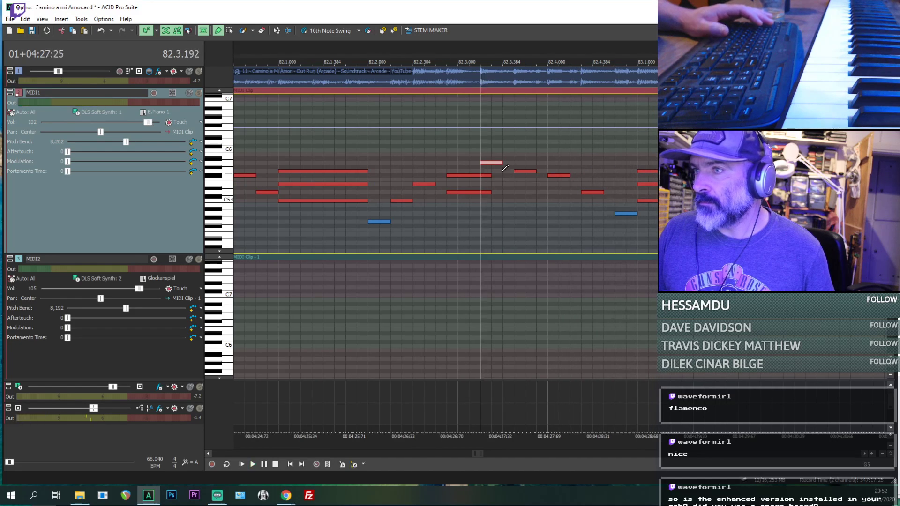
{"action": "left_click", "coordinate": [519, 171]}
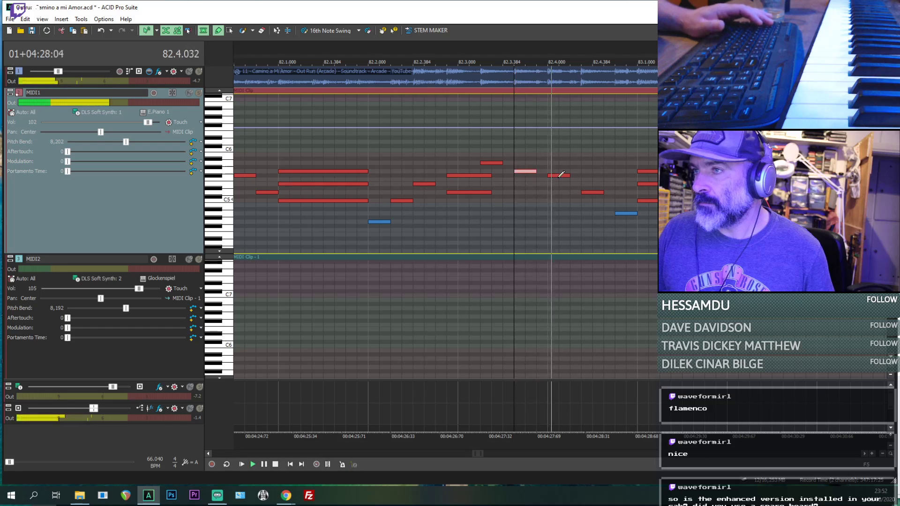
- Mute the MIDI1 track and play the reference alone from 82.3.192
{"action": "left_click", "coordinate": [190, 92]}
{"action": "key", "text": "space"}
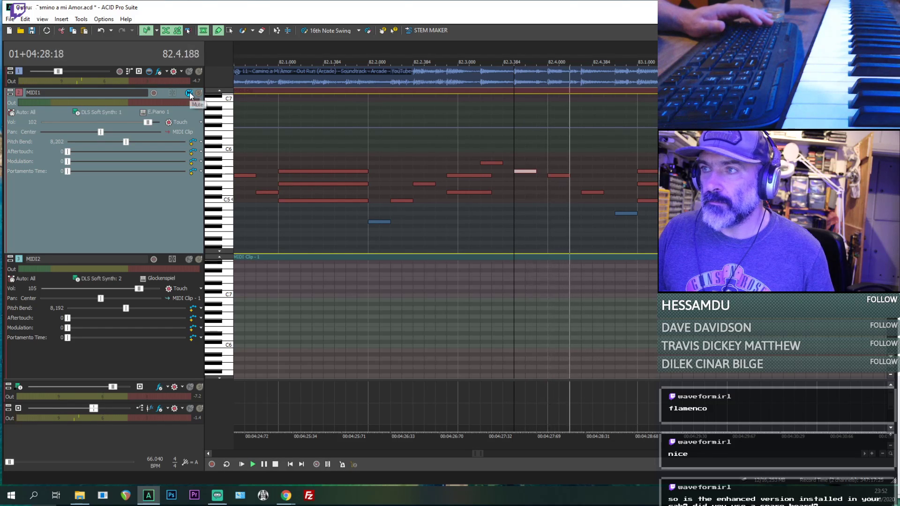
{"action": "left_click", "coordinate": [481, 243]}
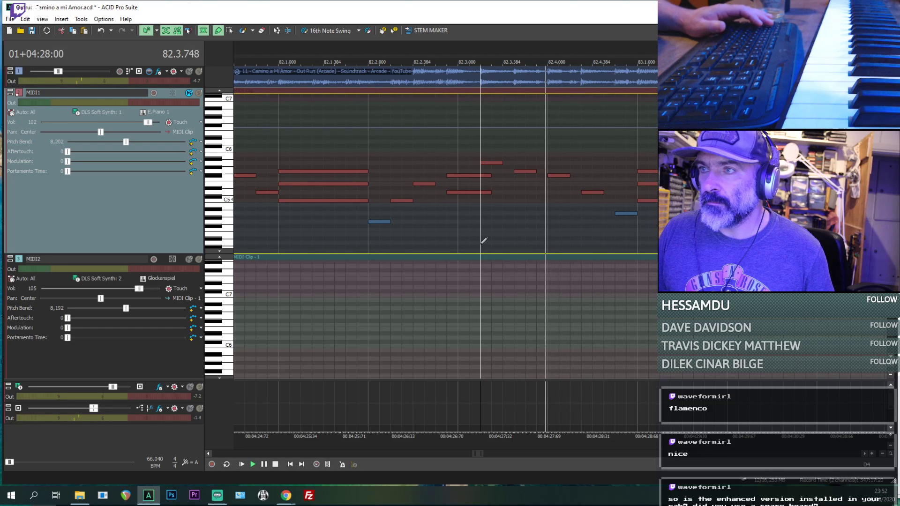
{"action": "left_click", "coordinate": [484, 164]}
{"action": "key", "text": "space"}
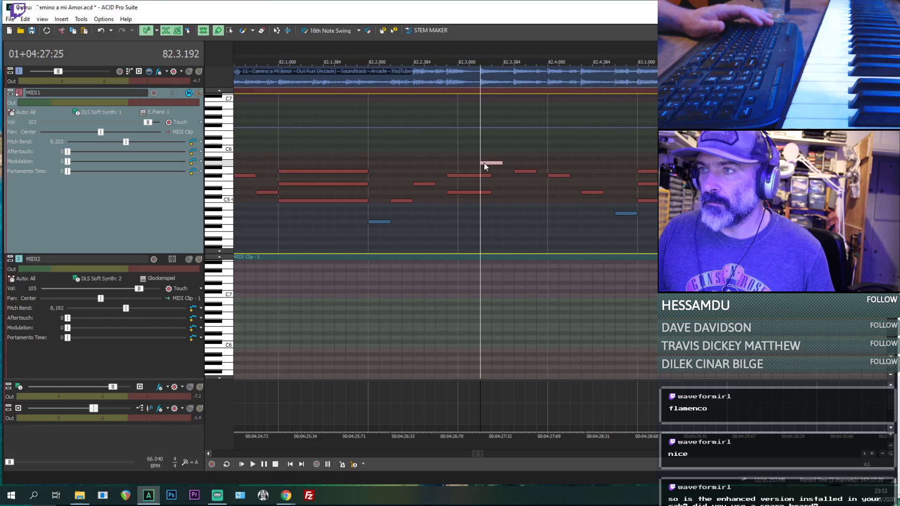
{"action": "key", "text": "space"}
- Play the reference alone through the matching earlier passage in bars 17 to 19
{"action": "scroll", "coordinate": [481, 172], "scroll_direction": "down", "scroll_amount": 9}
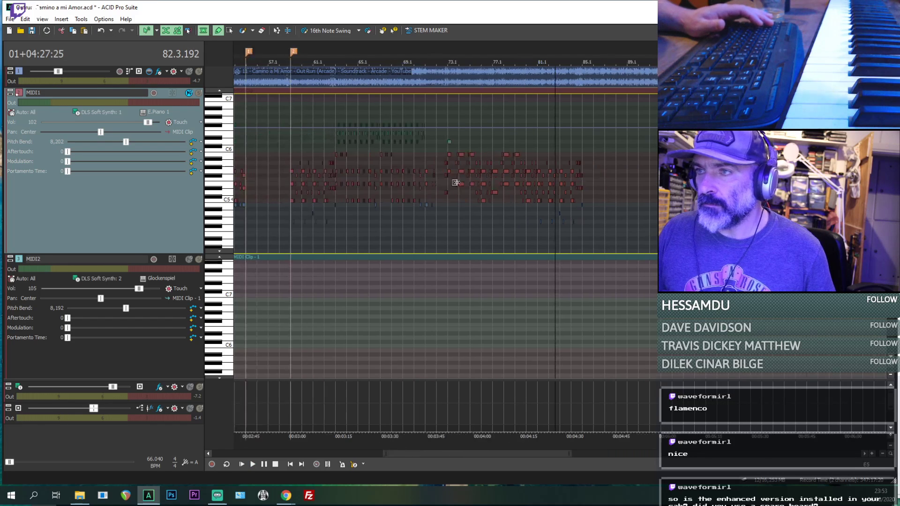
{"action": "left_click", "coordinate": [301, 228]}
{"action": "scroll", "coordinate": [301, 230], "scroll_direction": "up", "scroll_amount": 4}
{"action": "key", "text": "space"}
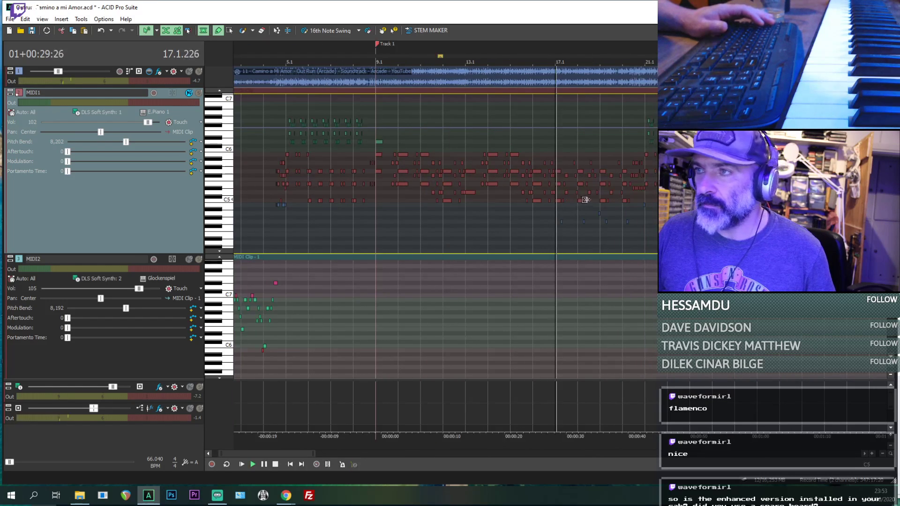
{"action": "scroll", "coordinate": [591, 201], "scroll_direction": "up", "scroll_amount": 2}
{"action": "left_click", "coordinate": [615, 233]}
{"action": "scroll", "coordinate": [615, 238], "scroll_direction": "up", "scroll_amount": 3}
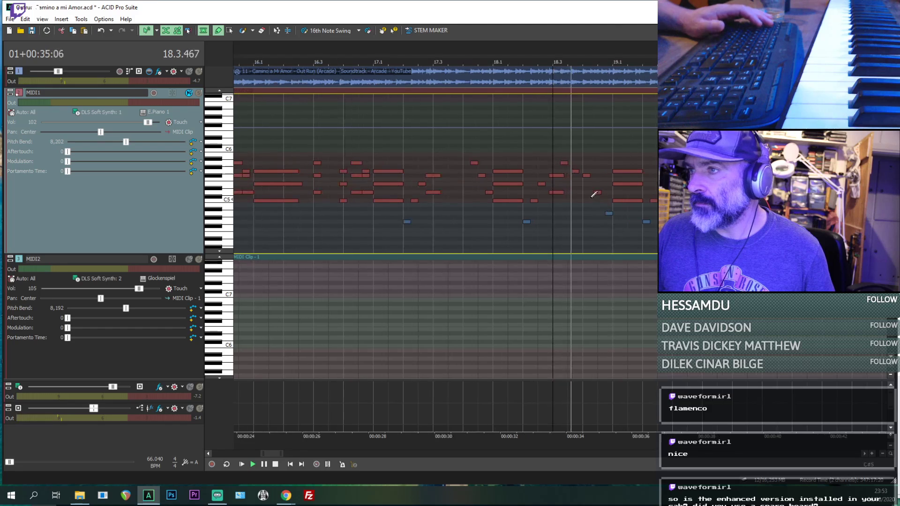
{"action": "scroll", "coordinate": [643, 212], "scroll_direction": "down", "scroll_amount": 1}
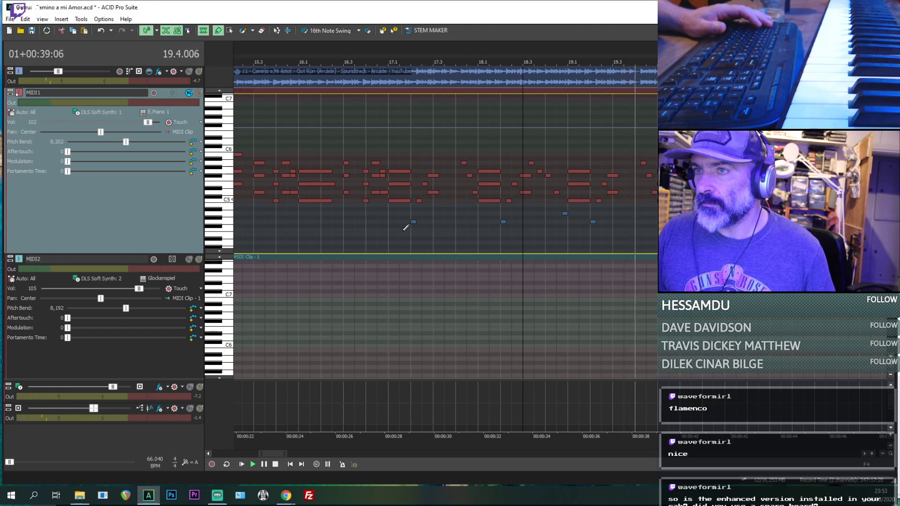
{"action": "left_click", "coordinate": [456, 230]}
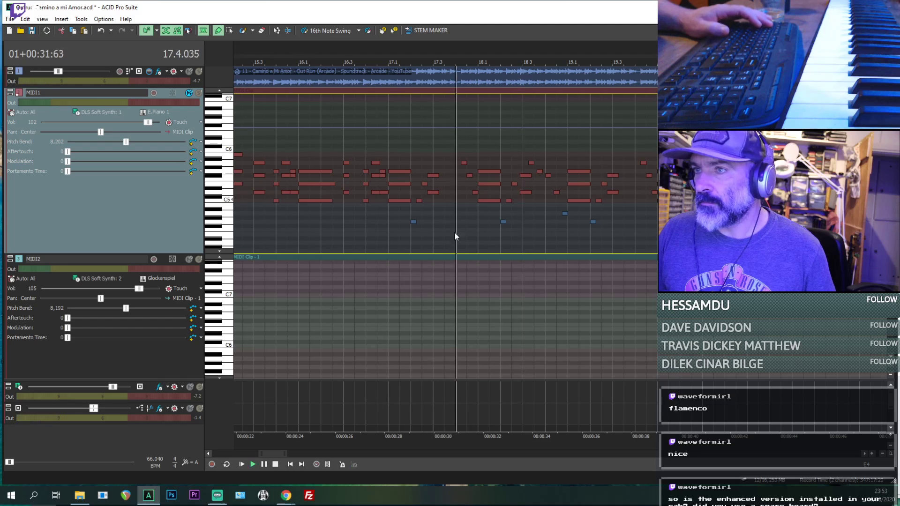
- Listen to the reference again from bar 15 through bar 19, examining the MIDI1 notes around bar 18
{"action": "scroll", "coordinate": [483, 225], "scroll_direction": "down", "scroll_amount": 2}
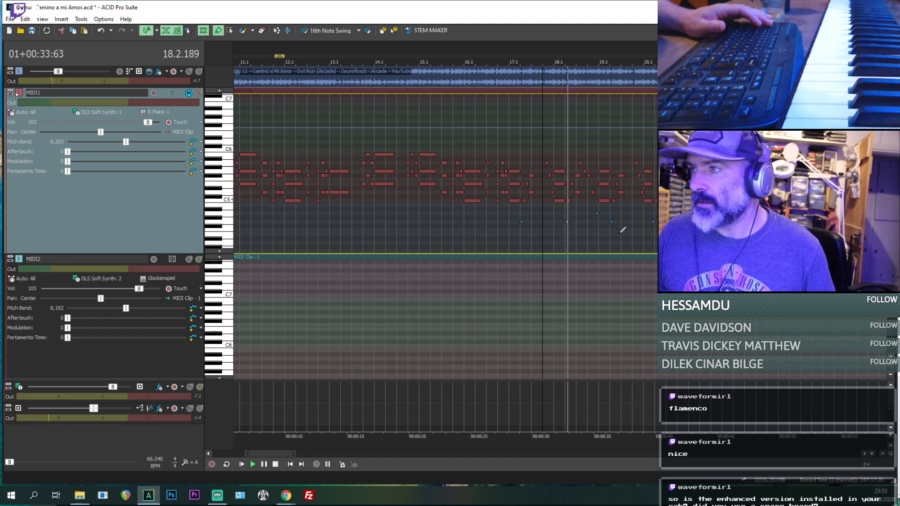
{"action": "scroll", "coordinate": [626, 232], "scroll_direction": "up", "scroll_amount": 2}
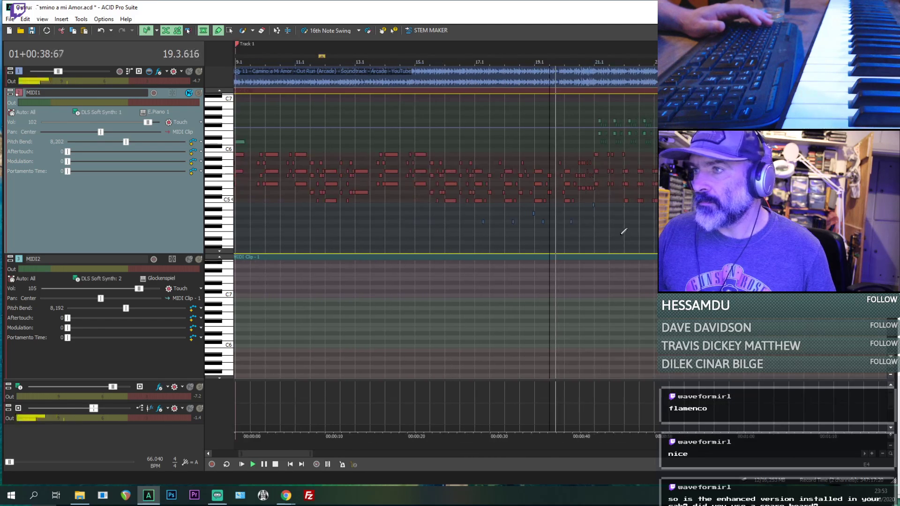
{"action": "scroll", "coordinate": [624, 233], "scroll_direction": "down", "scroll_amount": 4}
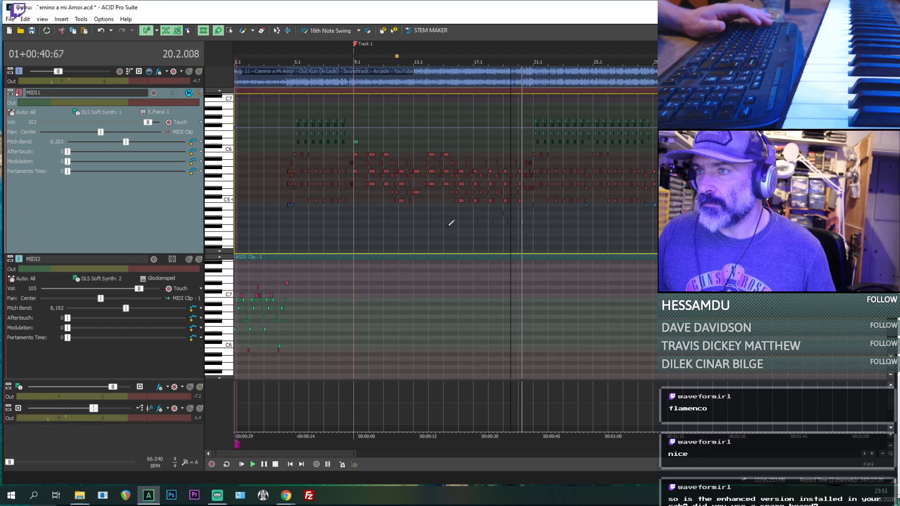
{"action": "scroll", "coordinate": [510, 237], "scroll_direction": "up", "scroll_amount": 2}
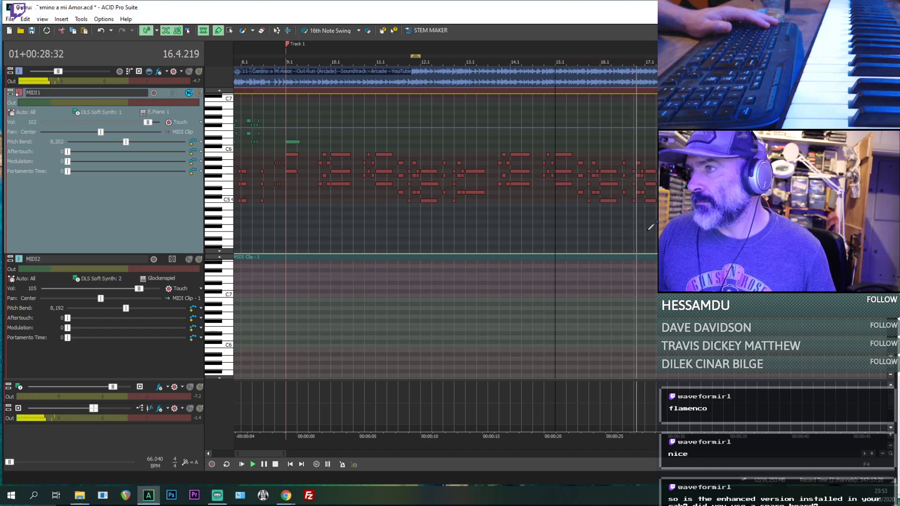
{"action": "scroll", "coordinate": [647, 231], "scroll_direction": "down", "scroll_amount": 1}
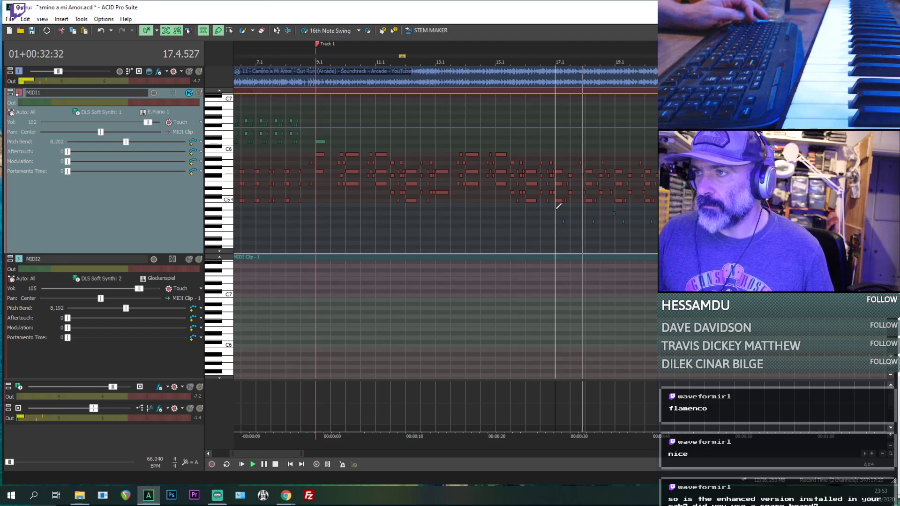
{"action": "scroll", "coordinate": [593, 210], "scroll_direction": "up", "scroll_amount": 2}
{"action": "scroll", "coordinate": [593, 209], "scroll_direction": "up", "scroll_amount": 2}
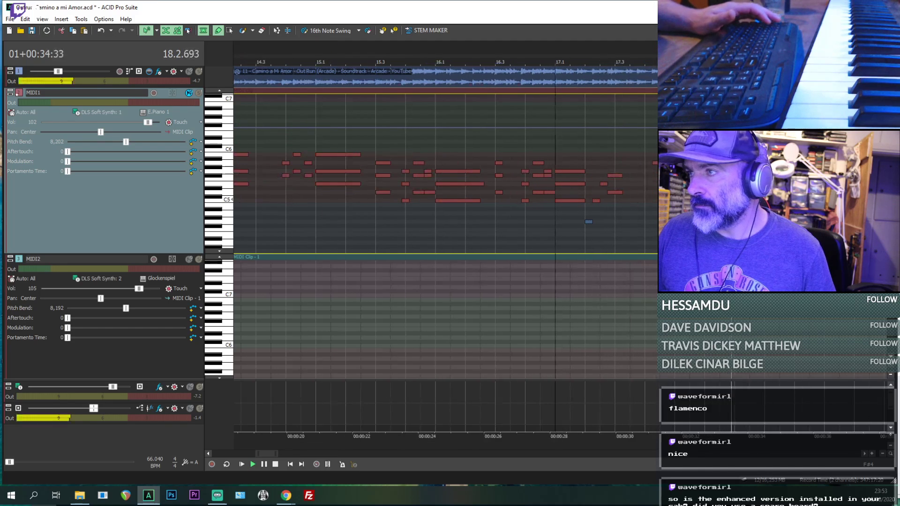
{"action": "scroll", "coordinate": [592, 209], "scroll_direction": "down", "scroll_amount": 3}
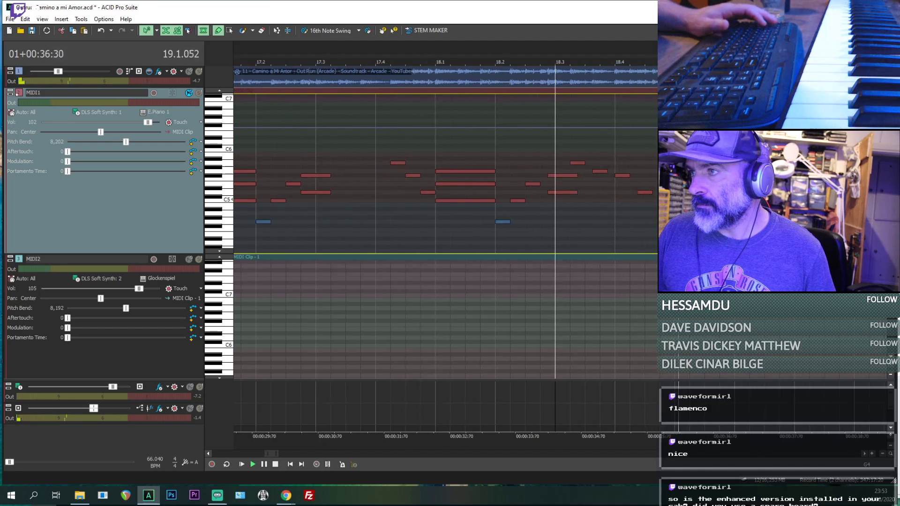
{"action": "scroll", "coordinate": [593, 209], "scroll_direction": "down", "scroll_amount": 3}
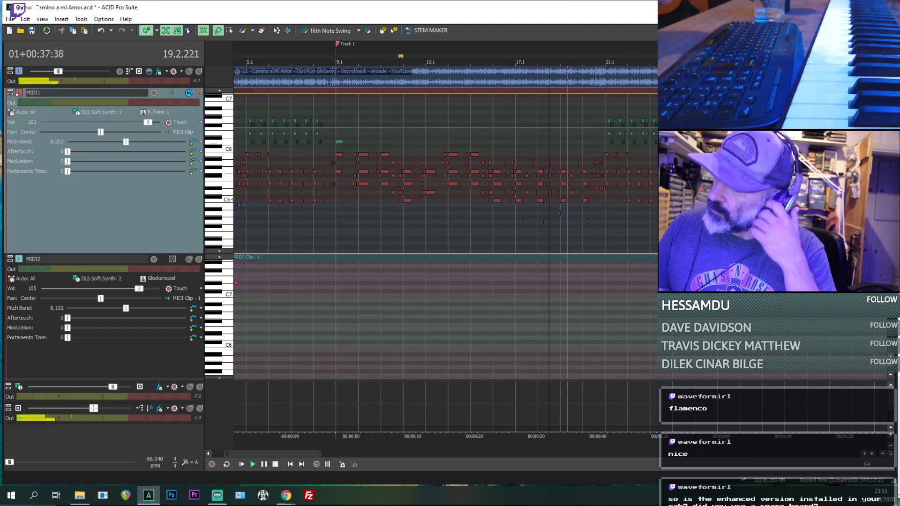
{"action": "scroll", "coordinate": [597, 222], "scroll_direction": "down", "scroll_amount": 6}
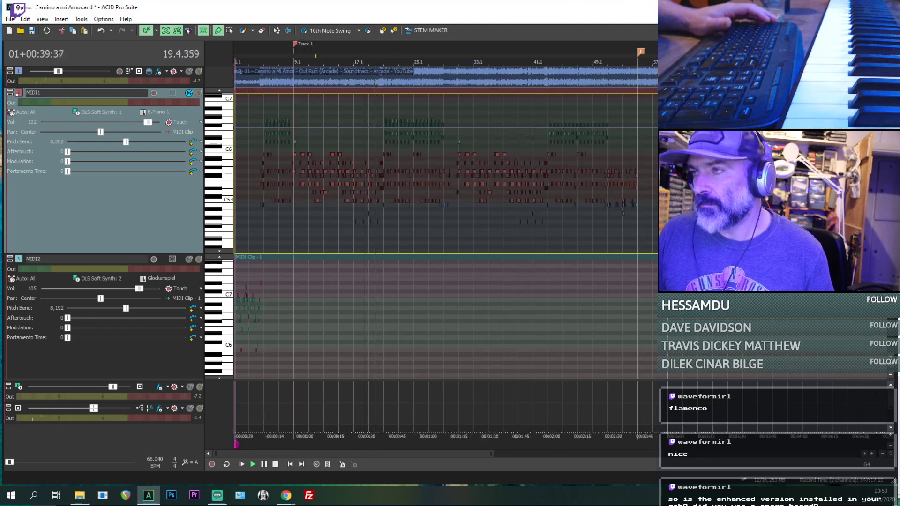
- Return to the pasted section and play the reference alone through bars 80 to 82
{"action": "key", "text": "space"}
{"action": "left_click", "coordinate": [549, 225]}
{"action": "scroll", "coordinate": [535, 227], "scroll_direction": "up", "scroll_amount": 3}
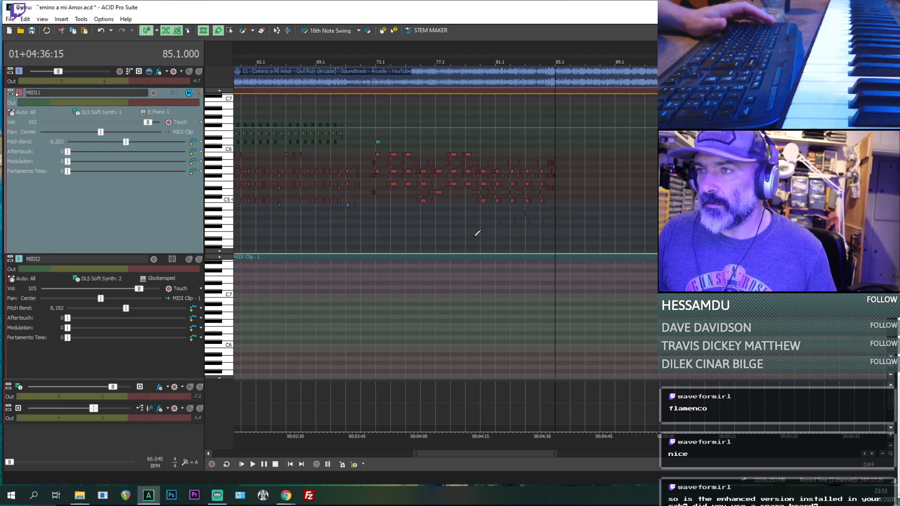
{"action": "left_click", "coordinate": [476, 236]}
{"action": "key", "text": "space"}
{"action": "scroll", "coordinate": [591, 220], "scroll_direction": "up", "scroll_amount": 3}
{"action": "scroll", "coordinate": [611, 230], "scroll_direction": "down", "scroll_amount": 2}
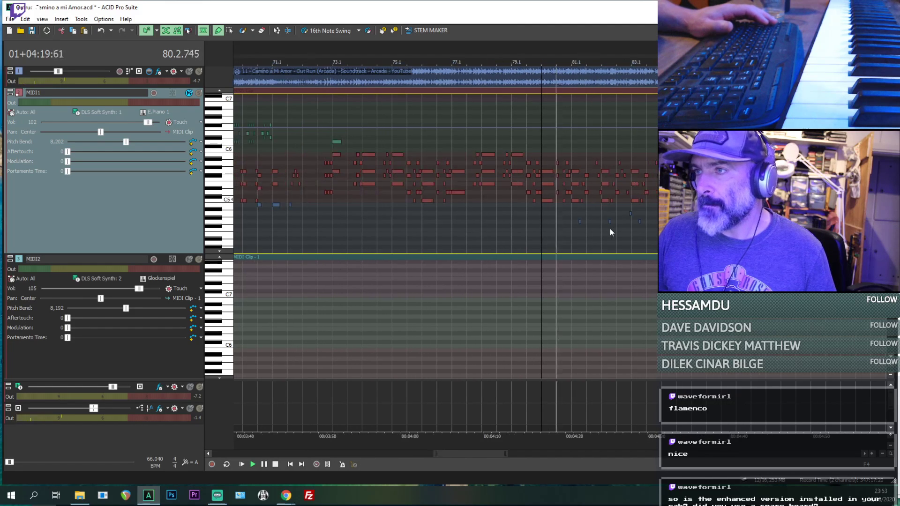
{"action": "scroll", "coordinate": [647, 238], "scroll_direction": "up", "scroll_amount": 3}
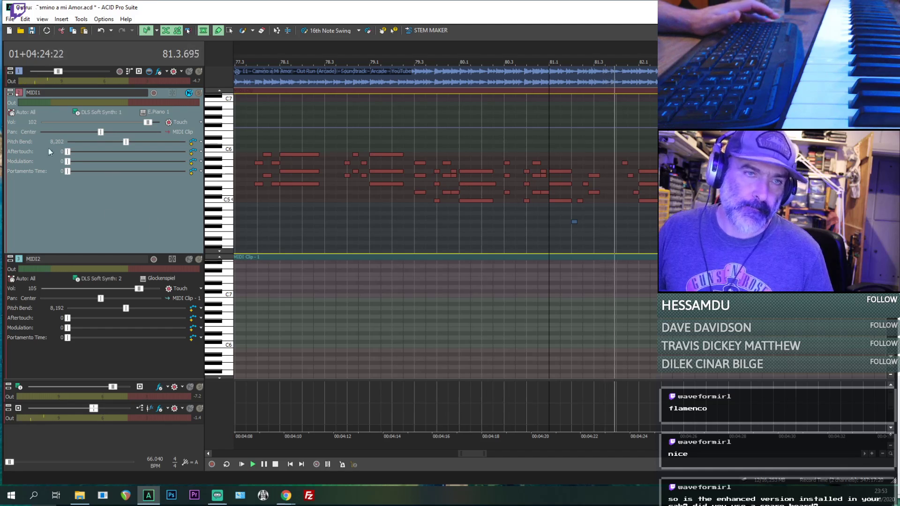
{"action": "key", "text": "alt+Tab"}
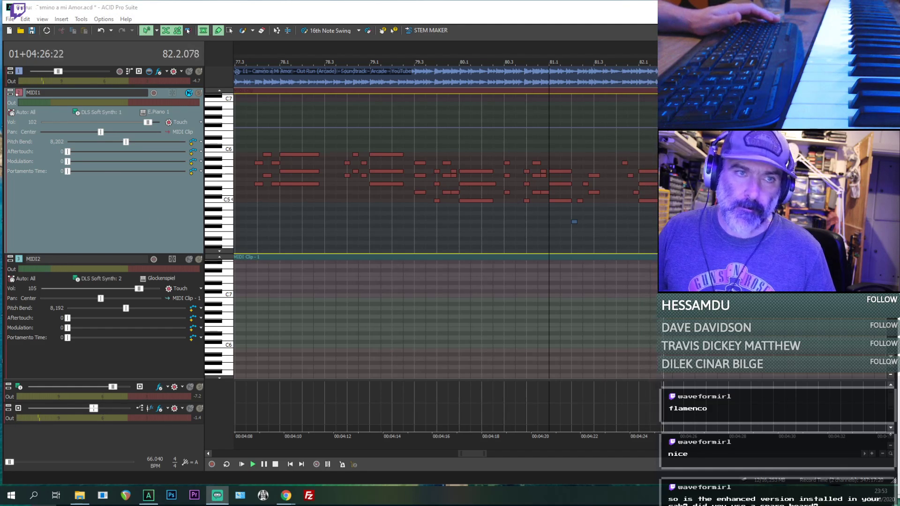
{"action": "key", "text": "alt+Tab"}
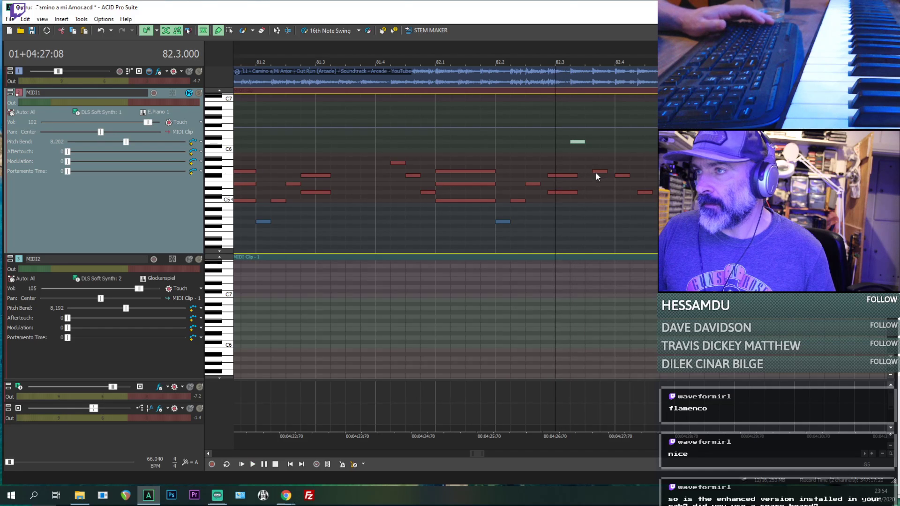
- Raise the MIDI1 note just after 82.3.384 to A5 and the following note to G5, checking them against the reference from 82.3.000
{"action": "scroll", "coordinate": [628, 217], "scroll_direction": "up", "scroll_amount": 1}
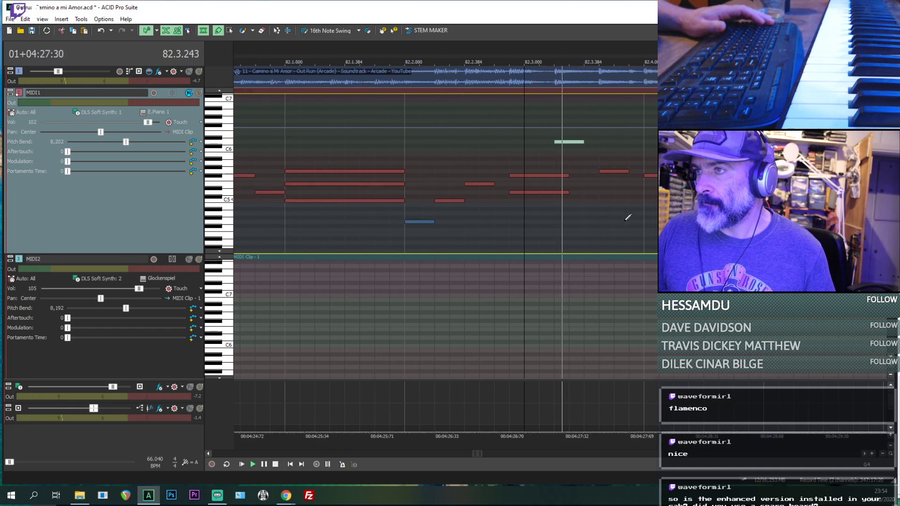
{"action": "left_click", "coordinate": [610, 172]}
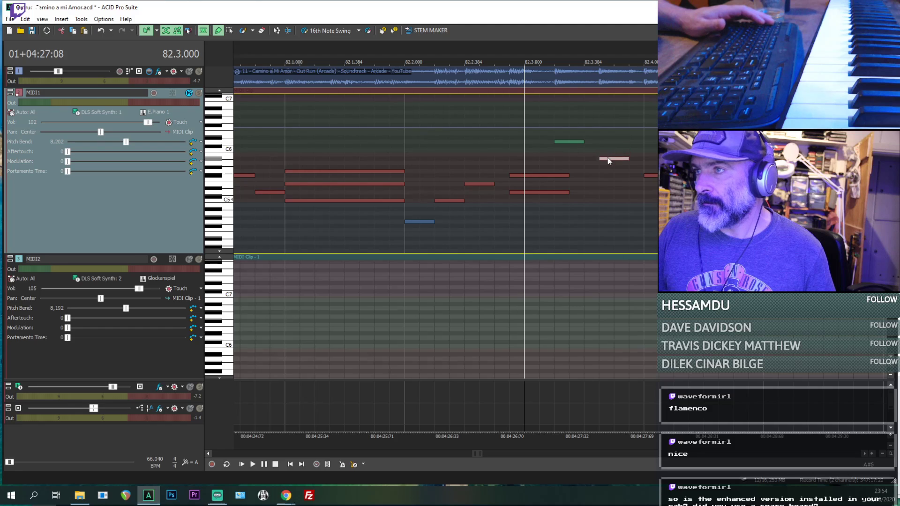
{"action": "left_click_drag", "start_coordinate": [608, 160], "coordinate": [609, 164]}
{"action": "key", "text": "space"}
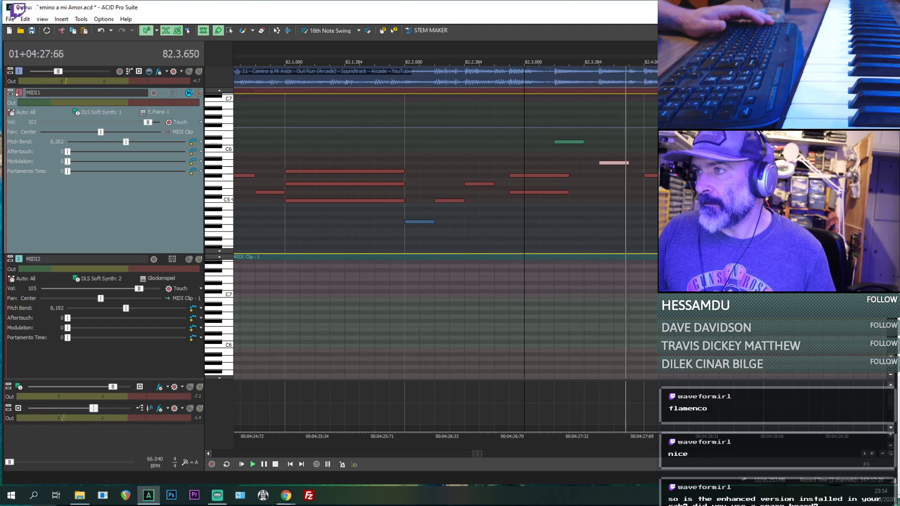
{"action": "key", "text": "space"}
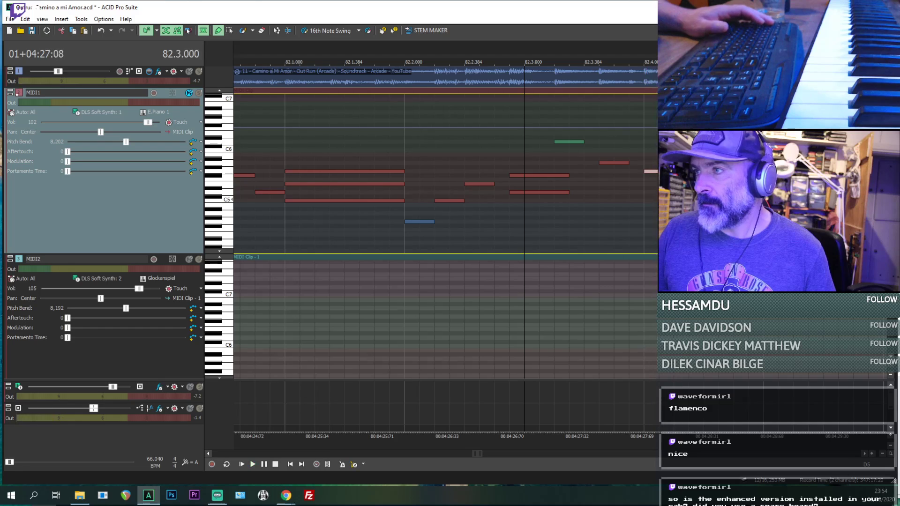
{"action": "key", "text": "space"}
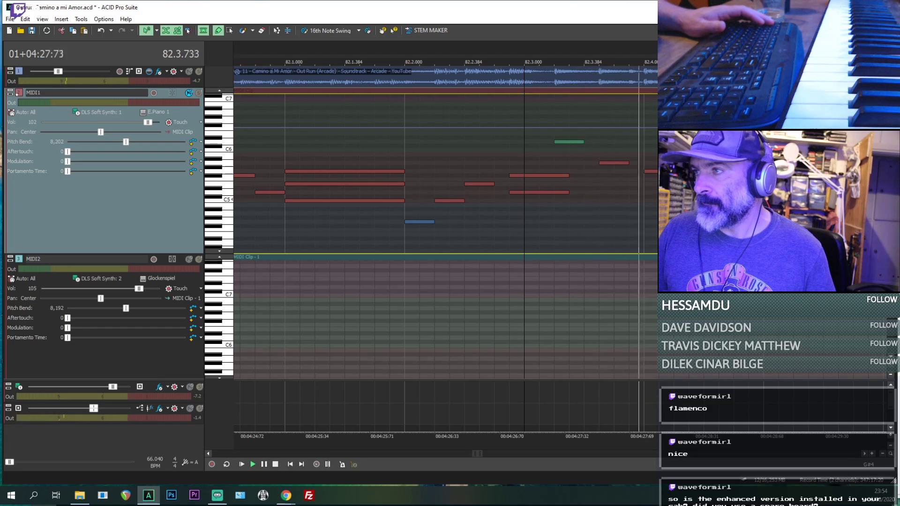
- Unmute the MIDI1 track and play the corrected phrase together with the reference from 82.3.000
{"action": "left_click", "coordinate": [189, 93]}
{"action": "key", "text": "space"}
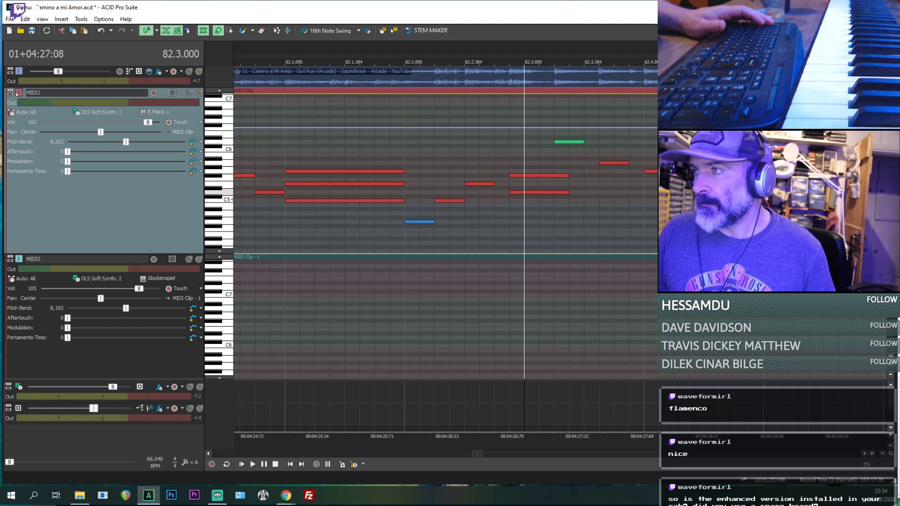
{"action": "key", "text": "space"}
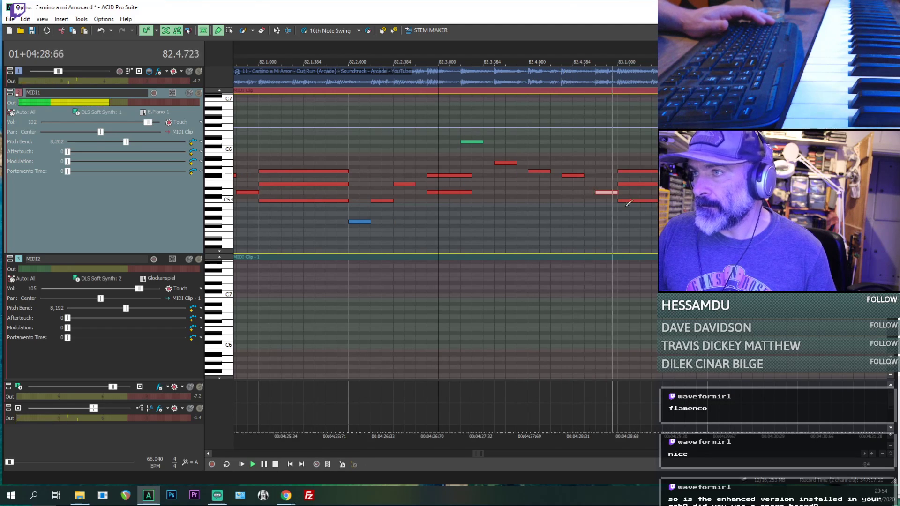
{"action": "key", "text": "space"}
- Play from the start of the high note at 82.3.192 and insert a timeline marker at that position
{"action": "right_click", "coordinate": [459, 49]}
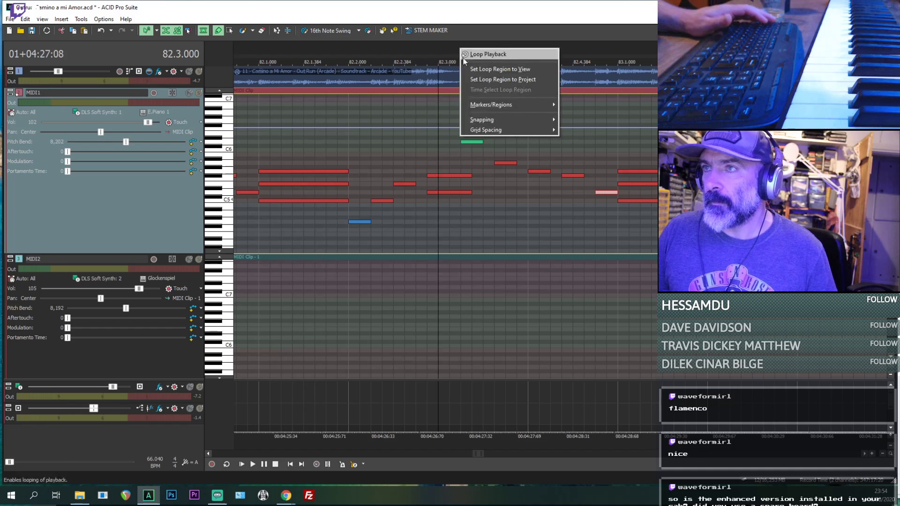
{"action": "mouse_move", "coordinate": [556, 105]}
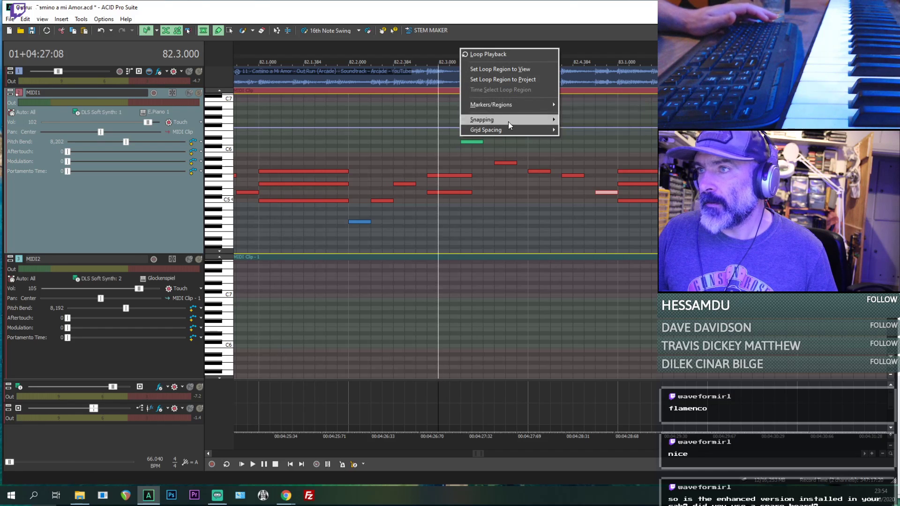
{"action": "left_click", "coordinate": [417, 49]}
{"action": "left_click", "coordinate": [460, 167]}
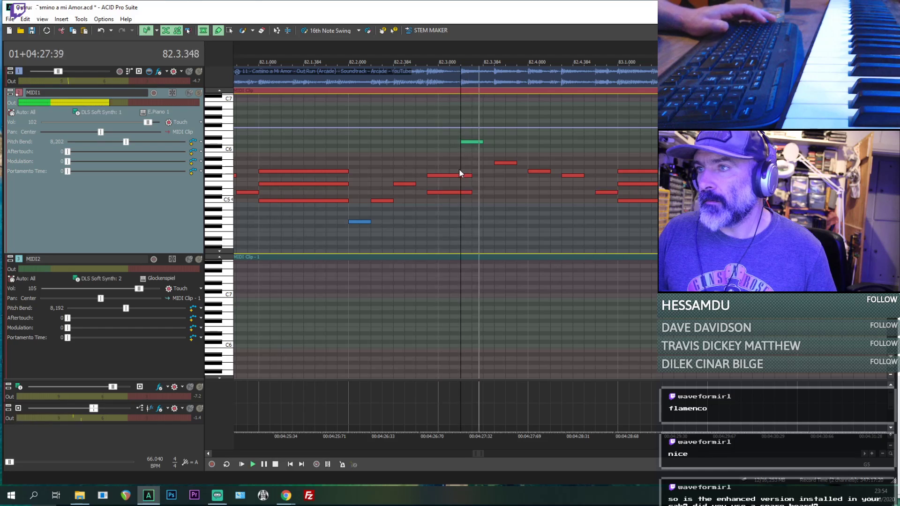
{"action": "right_click", "coordinate": [462, 57]}
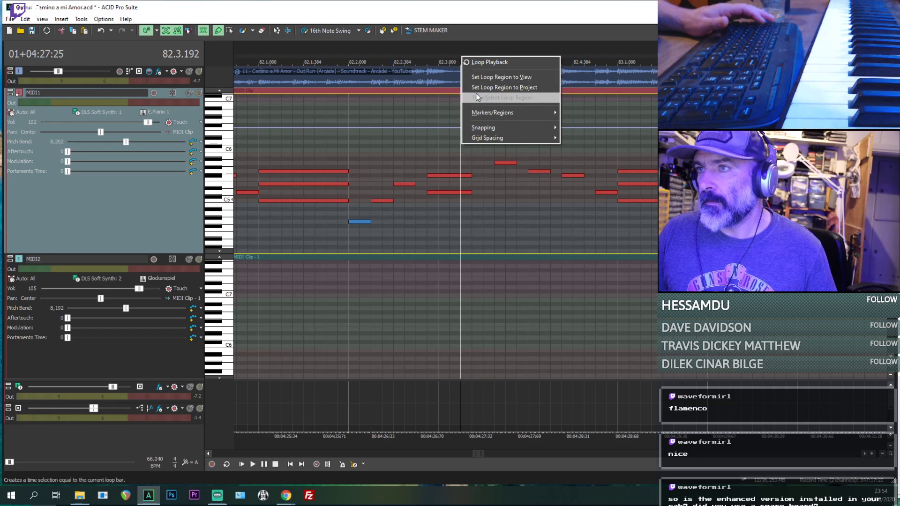
{"action": "mouse_move", "coordinate": [503, 111]}
{"action": "left_click", "coordinate": [599, 113]}
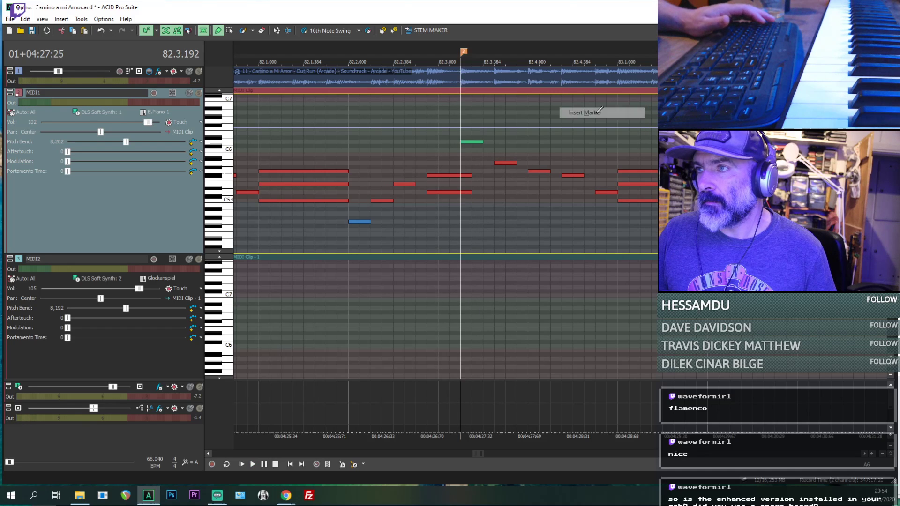
- Insert another timeline marker at the start of bar 83, at 83.1.000
{"action": "right_click", "coordinate": [618, 52]}
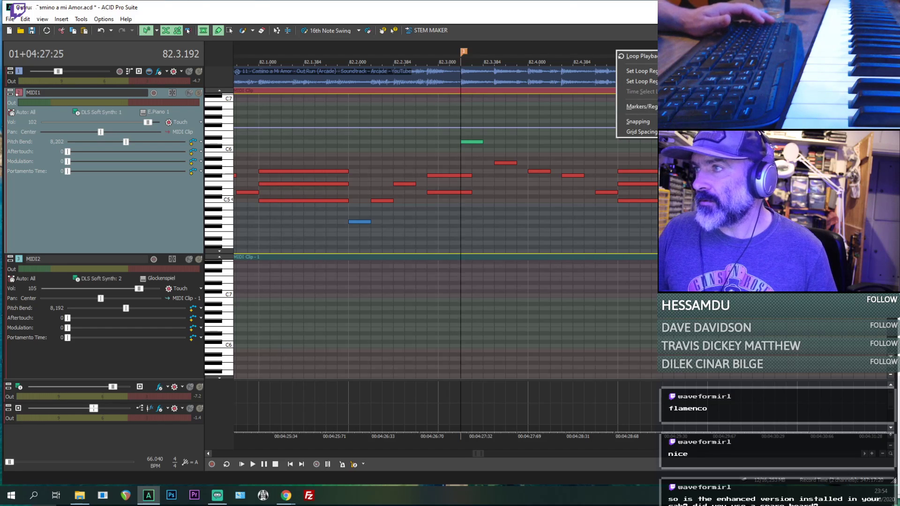
{"action": "left_click", "coordinate": [743, 107]}
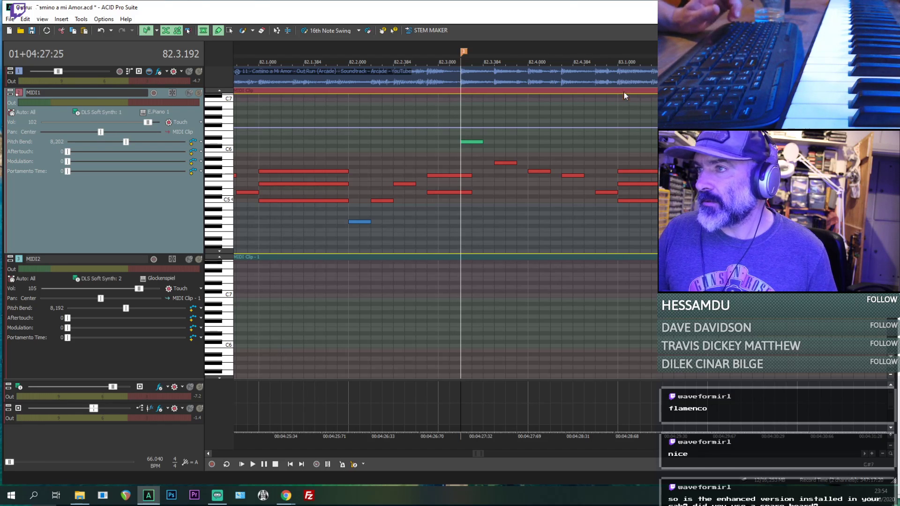
{"action": "right_click", "coordinate": [617, 61]}
{"action": "left_click", "coordinate": [731, 116]}
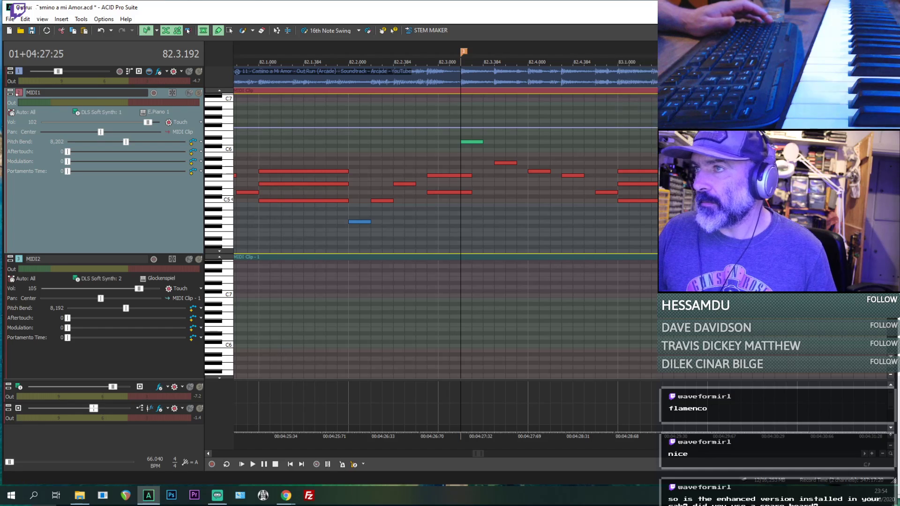
{"action": "left_click", "coordinate": [617, 58]}
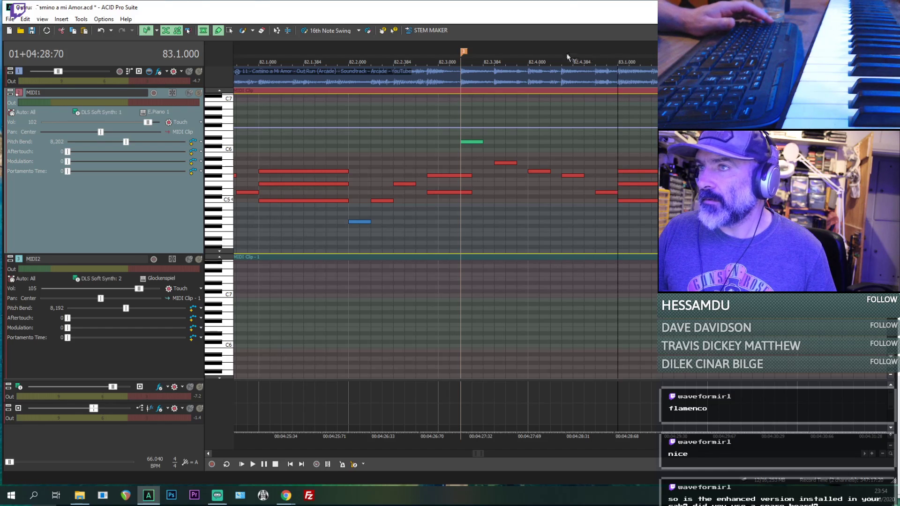
{"action": "left_click_drag", "start_coordinate": [512, 59], "coordinate": [473, 58]}
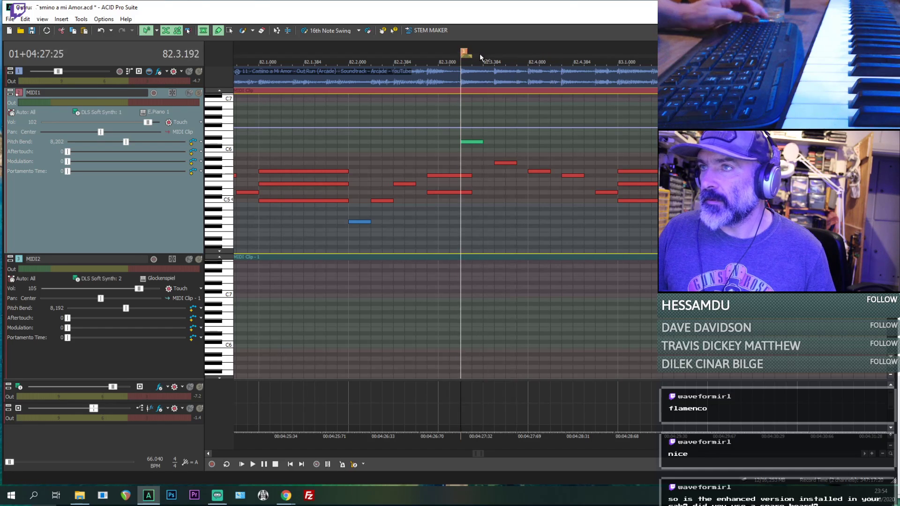
{"action": "key", "text": "m"}
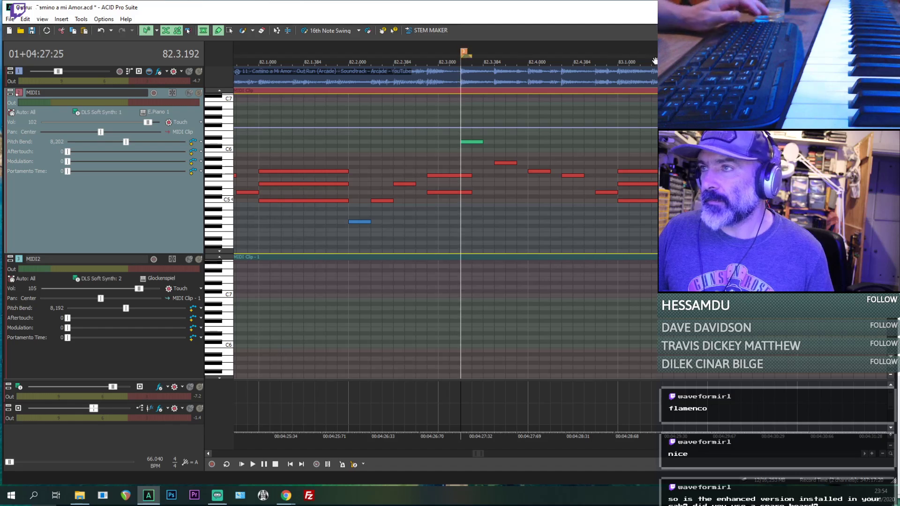
{"action": "left_click", "coordinate": [617, 51]}
{"action": "right_click", "coordinate": [616, 51]}
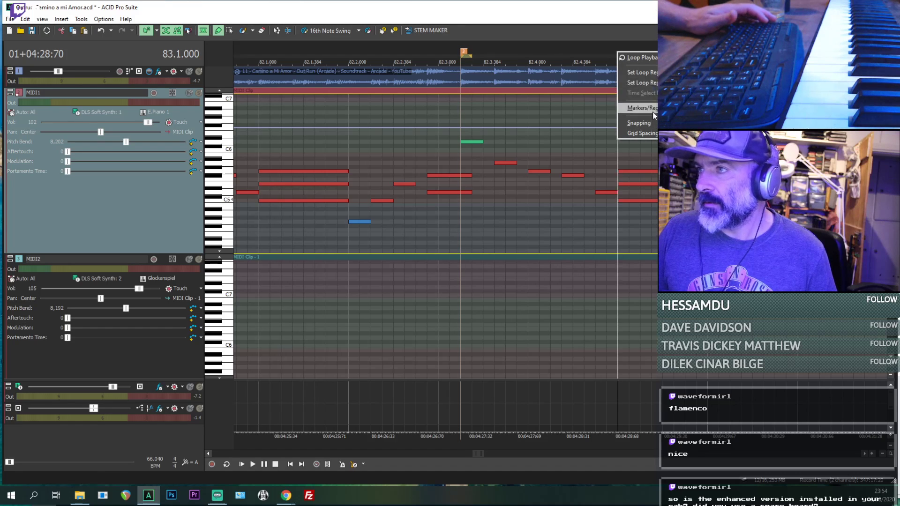
{"action": "left_click", "coordinate": [731, 109]}
- Play both tracks from 83.1.000 past bar 85, examining the MIDI1 notes up to the end of the existing section
{"action": "key", "text": "space"}
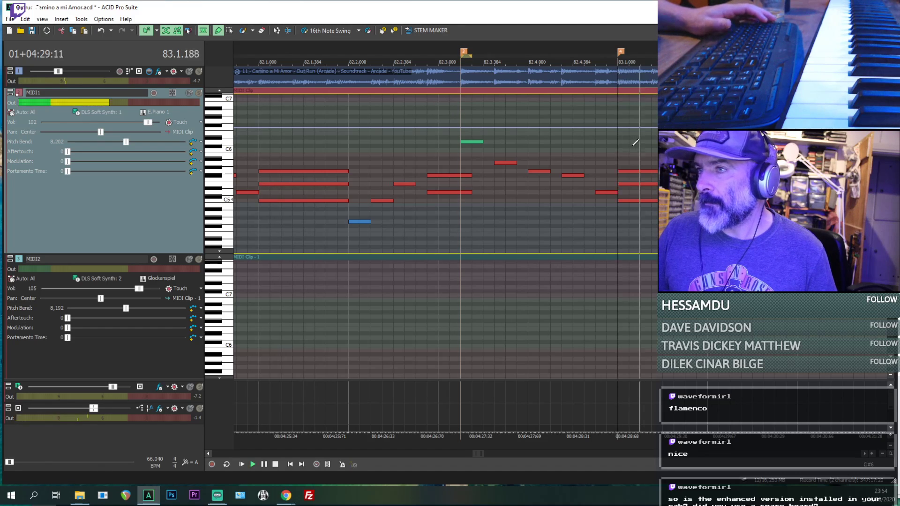
{"action": "scroll", "coordinate": [632, 155], "scroll_direction": "down", "scroll_amount": 2}
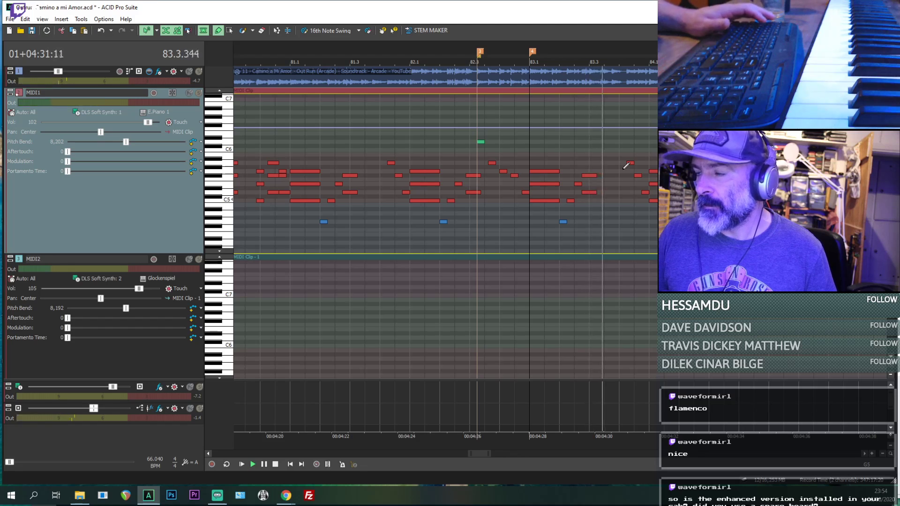
{"action": "scroll", "coordinate": [624, 168], "scroll_direction": "down", "scroll_amount": 3}
{"action": "scroll", "coordinate": [620, 200], "scroll_direction": "down", "scroll_amount": 1}
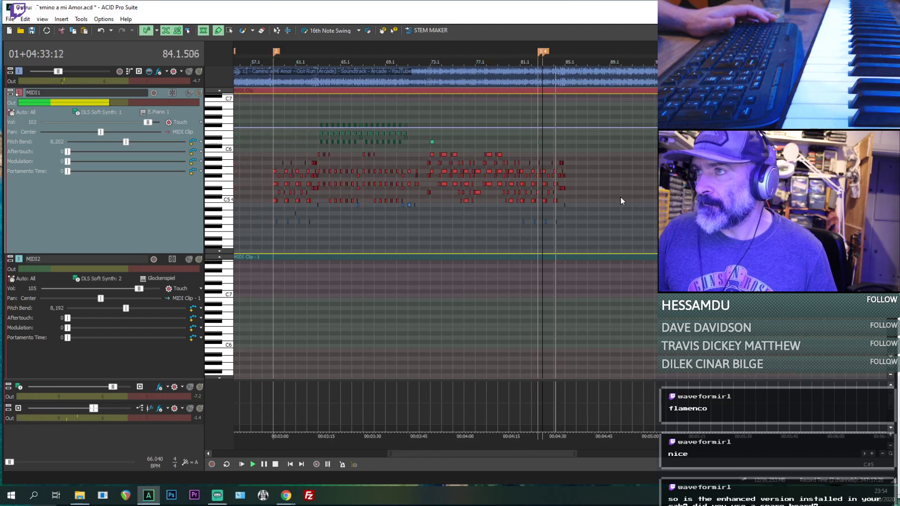
{"action": "scroll", "coordinate": [620, 201], "scroll_direction": "up", "scroll_amount": 3}
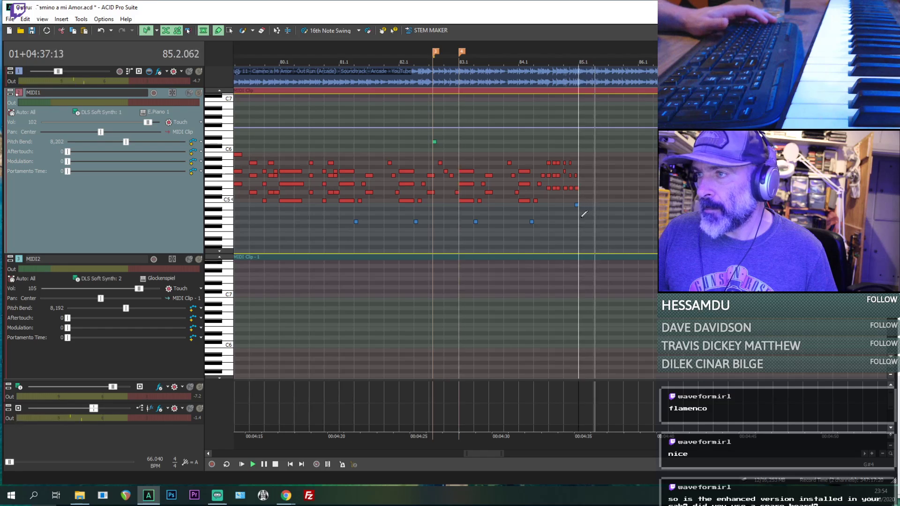
{"action": "scroll", "coordinate": [581, 221], "scroll_direction": "down", "scroll_amount": 2}
{"action": "scroll", "coordinate": [580, 222], "scroll_direction": "down", "scroll_amount": 3}
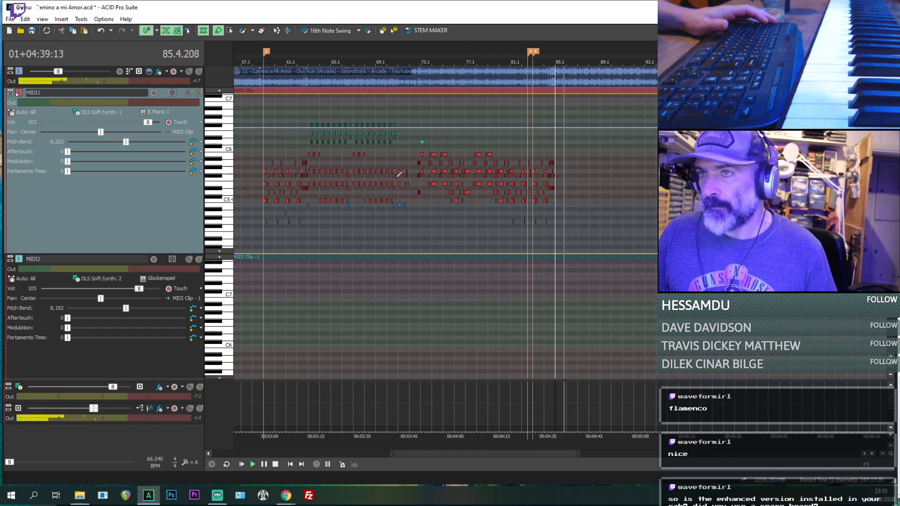
- Copy the MIDI1 notes from 63.1 up to 73.1 and paste them at the end of the existing notes at 85.1
{"action": "scroll", "coordinate": [522, 211], "scroll_direction": "up", "scroll_amount": 5}
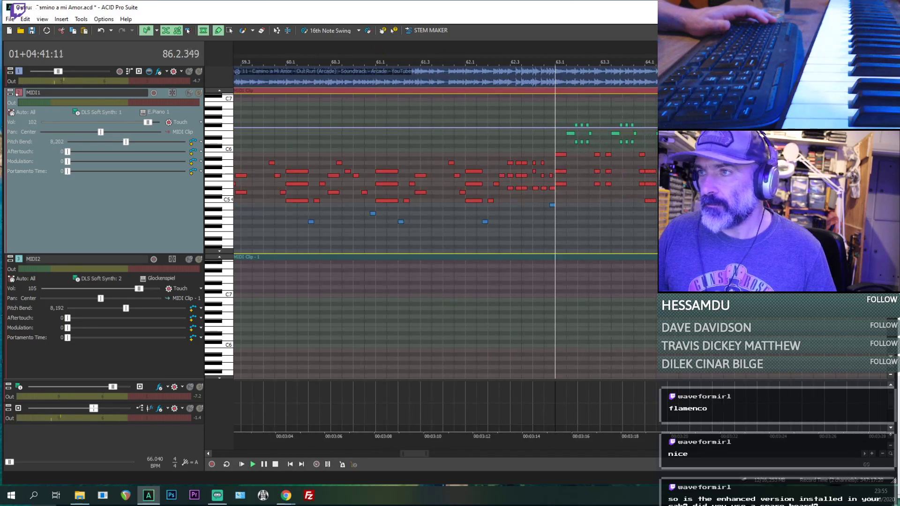
{"action": "left_click", "coordinate": [230, 30]}
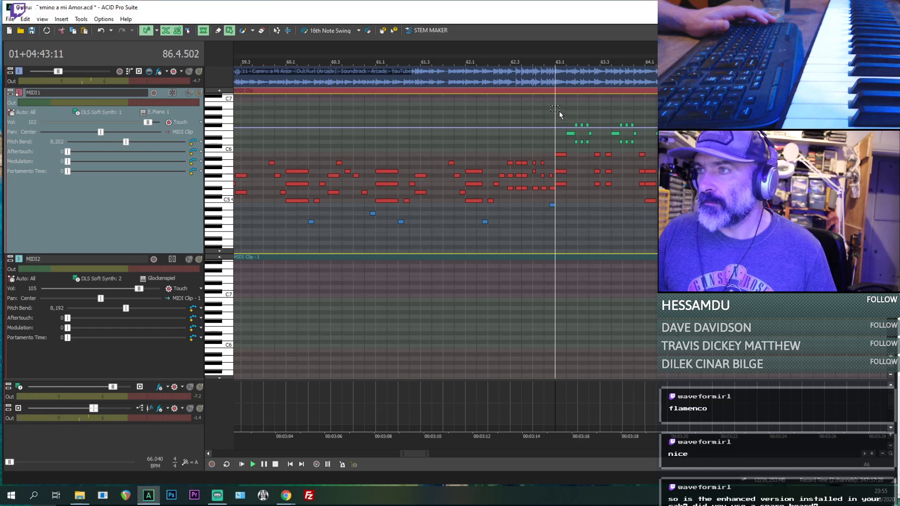
{"action": "left_click_drag", "start_coordinate": [555, 109], "coordinate": [872, 230]}
{"action": "scroll", "coordinate": [797, 217], "scroll_direction": "down", "scroll_amount": 1}
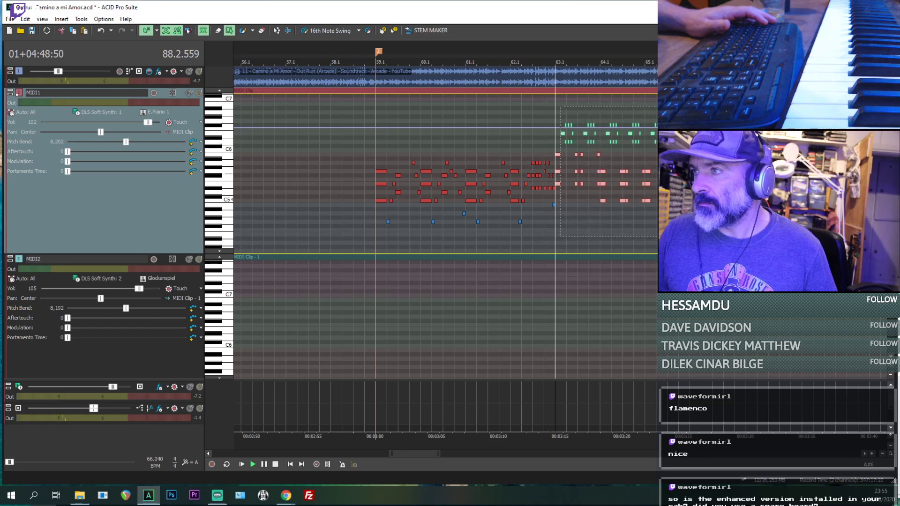
{"action": "mouse_move", "coordinate": [876, 237]}
{"action": "left_mouse_down"}
{"action": "mouse_move", "coordinate": [888, 246]}
{"action": "mouse_move", "coordinate": [889, 235]}
{"action": "left_mouse_up"}
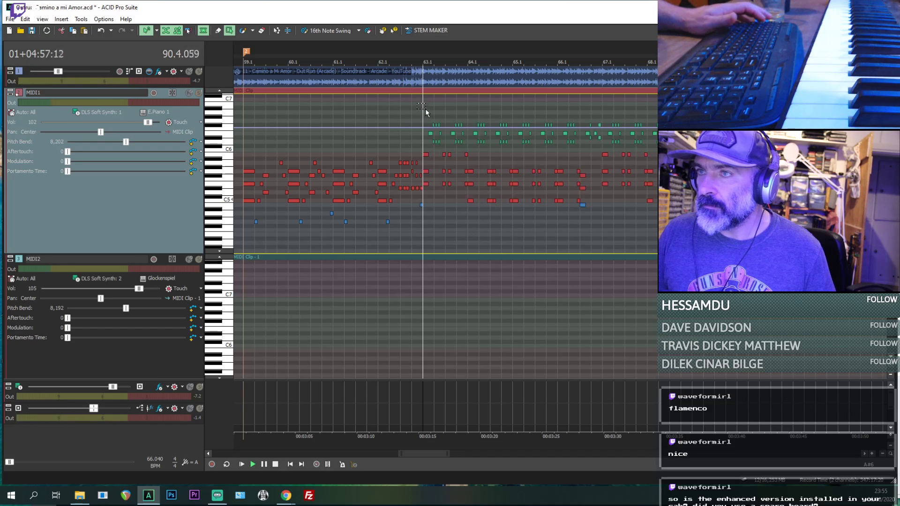
{"action": "left_click_drag", "start_coordinate": [469, 171], "coordinate": [888, 237]}
{"action": "scroll", "coordinate": [888, 222], "scroll_direction": "down", "scroll_amount": 5}
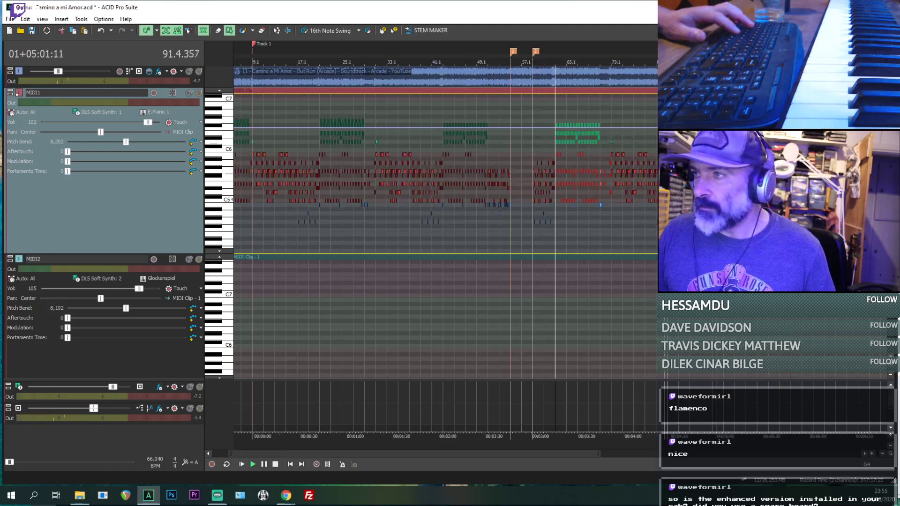
{"action": "left_click", "coordinate": [689, 229]}
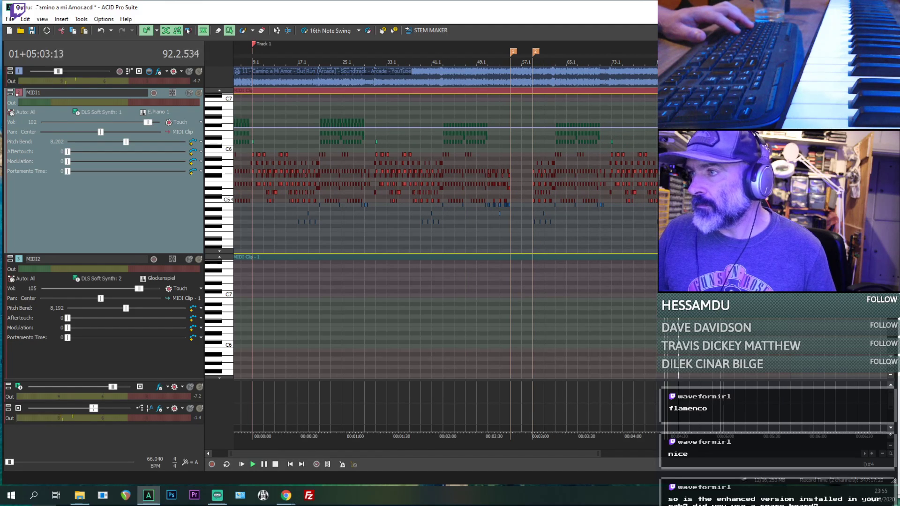
{"action": "scroll", "coordinate": [679, 238], "scroll_direction": "up", "scroll_amount": 3}
{"action": "scroll", "coordinate": [679, 238], "scroll_direction": "up", "scroll_amount": 3}
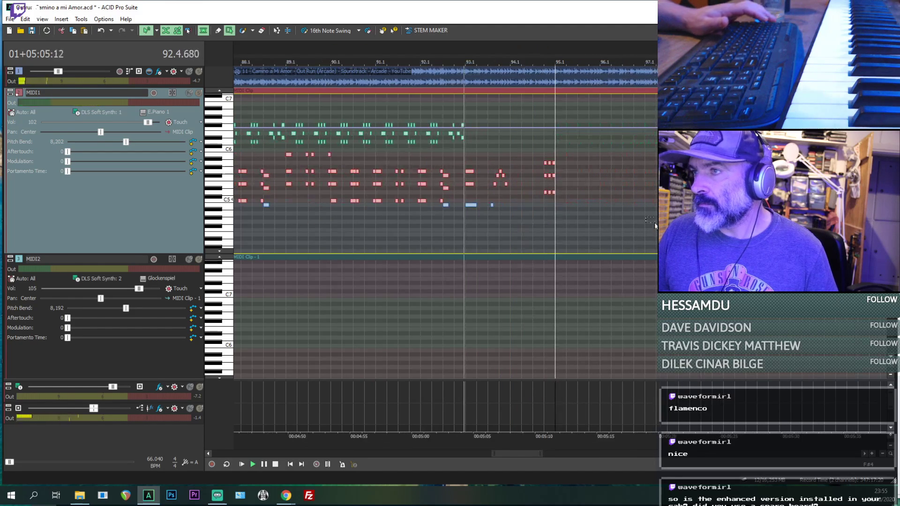
- Check the pasted passage against playback up to bar 95, undo the paste and return to the source notes around bars 59 to 63
{"action": "scroll", "coordinate": [679, 238], "scroll_direction": "down", "scroll_amount": 2}
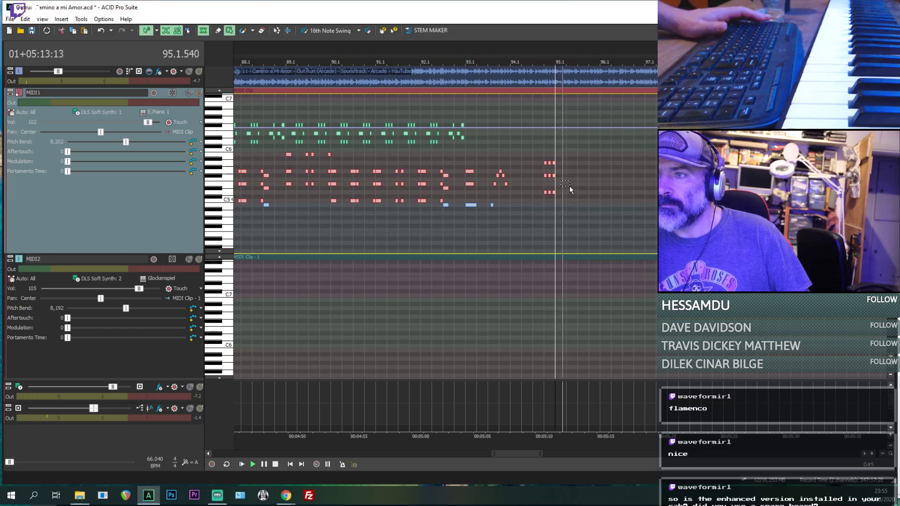
{"action": "scroll", "coordinate": [457, 150], "scroll_direction": "down", "scroll_amount": 4}
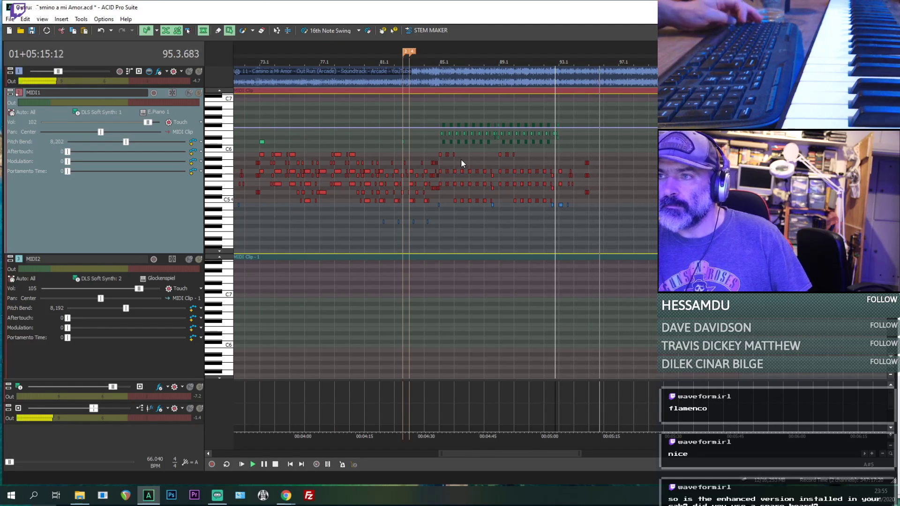
{"action": "scroll", "coordinate": [460, 159], "scroll_direction": "down", "scroll_amount": 3}
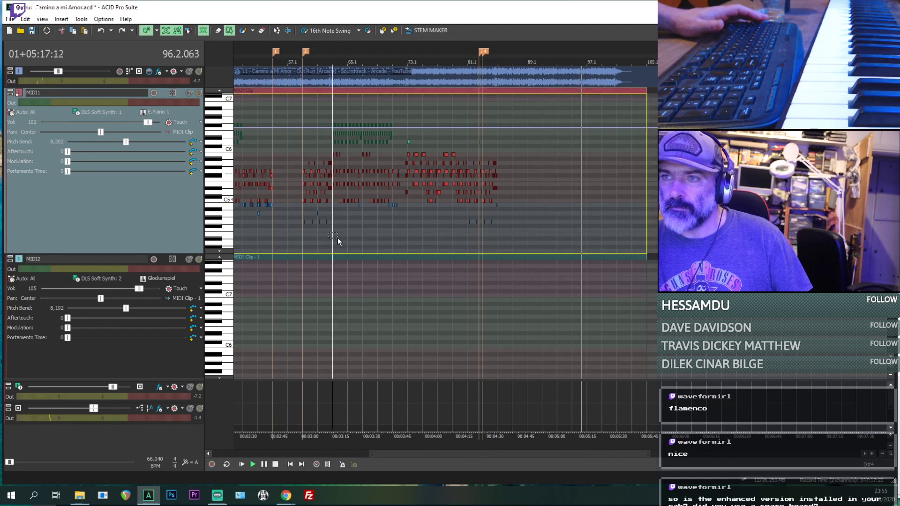
{"action": "scroll", "coordinate": [338, 238], "scroll_direction": "up", "scroll_amount": 4}
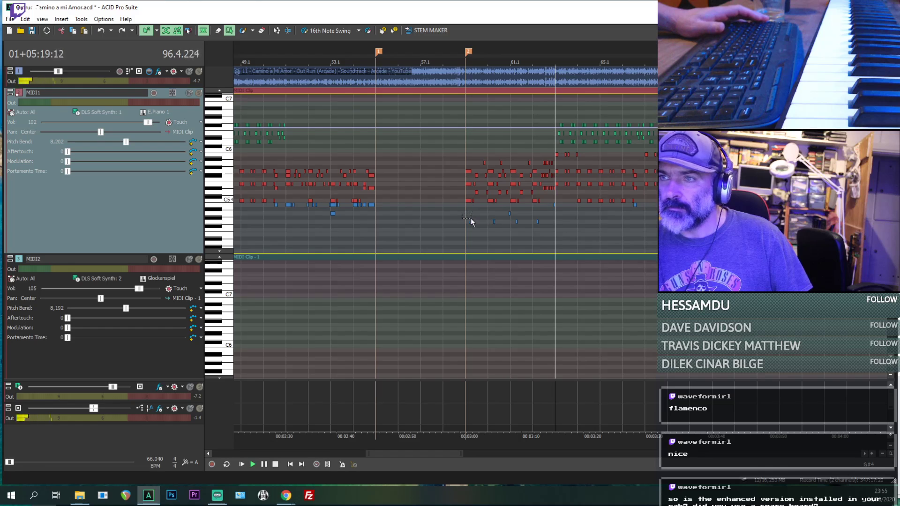
- Play the MIDI1 passage from 37.1.000 into bar 40, examining its chords and low notes as a possible source for reuse
{"action": "scroll", "coordinate": [361, 224], "scroll_direction": "down", "scroll_amount": 2}
{"action": "scroll", "coordinate": [361, 224], "scroll_direction": "down", "scroll_amount": 2}
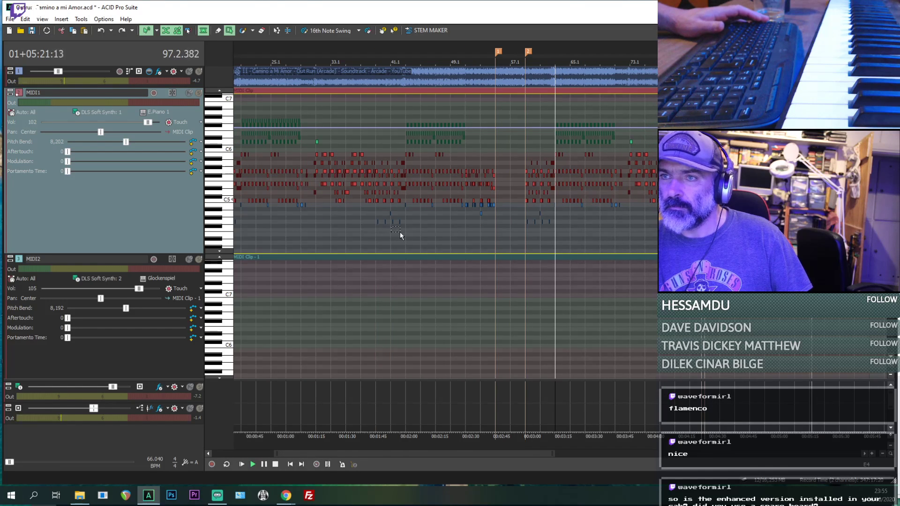
{"action": "key", "text": "space"}
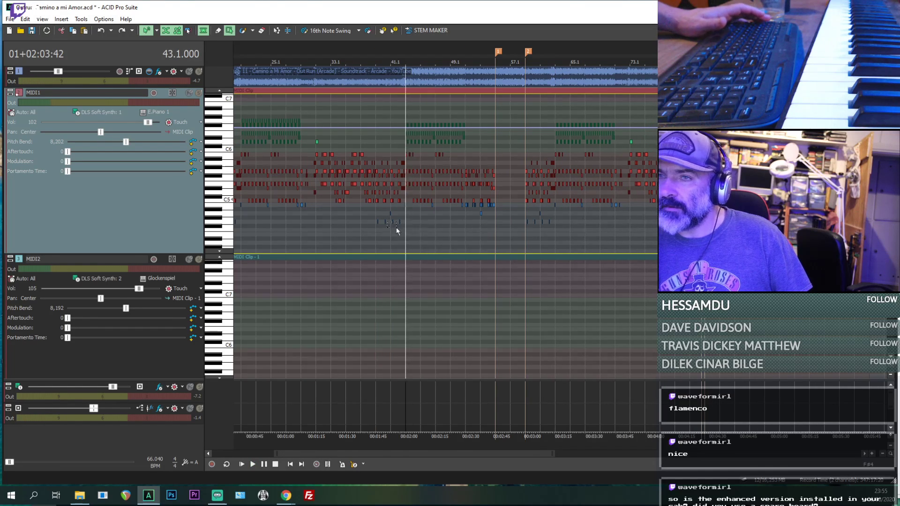
{"action": "left_click", "coordinate": [368, 235]}
{"action": "scroll", "coordinate": [370, 235], "scroll_direction": "up", "scroll_amount": 5}
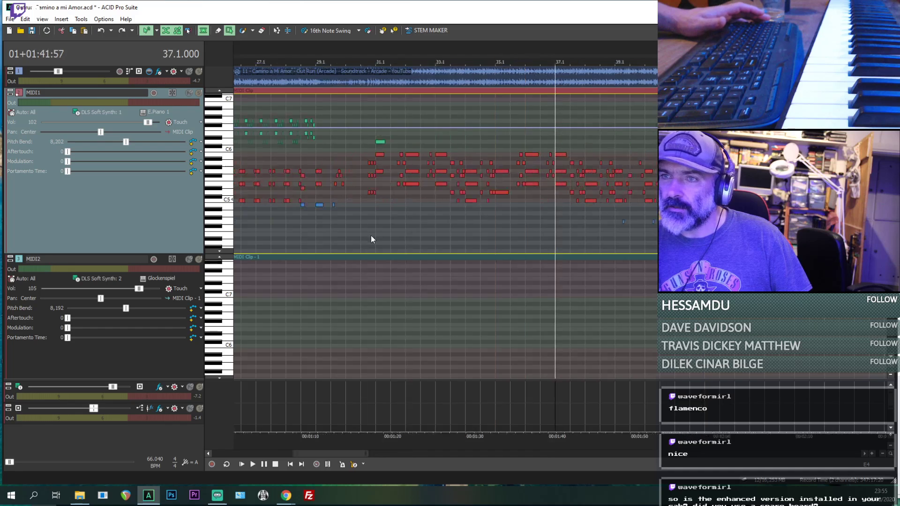
{"action": "key", "text": "space"}
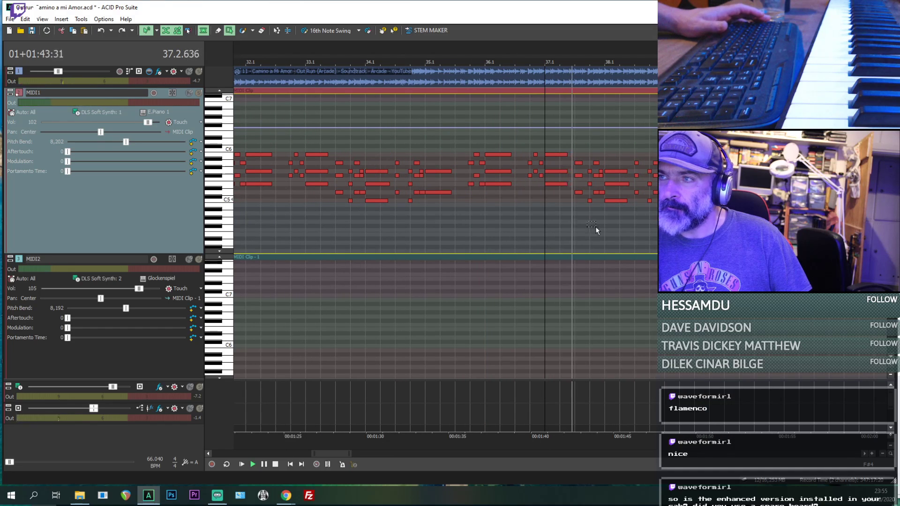
{"action": "scroll", "coordinate": [596, 227], "scroll_direction": "down", "scroll_amount": 1}
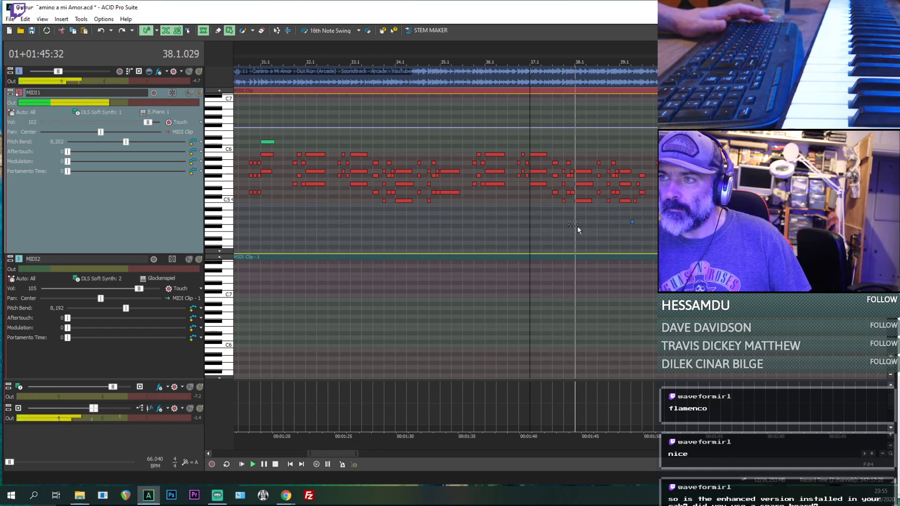
{"action": "scroll", "coordinate": [617, 224], "scroll_direction": "up", "scroll_amount": 1}
{"action": "scroll", "coordinate": [617, 225], "scroll_direction": "down", "scroll_amount": 1}
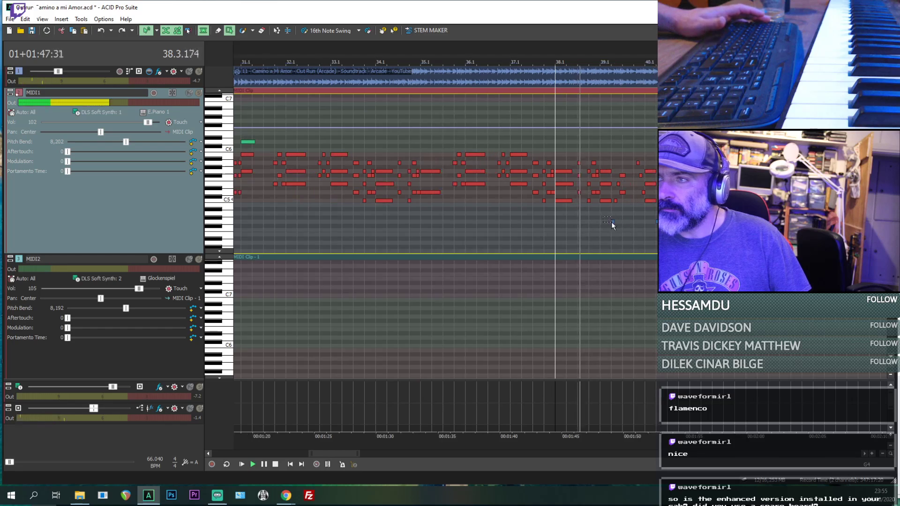
{"action": "scroll", "coordinate": [599, 231], "scroll_direction": "up", "scroll_amount": 1}
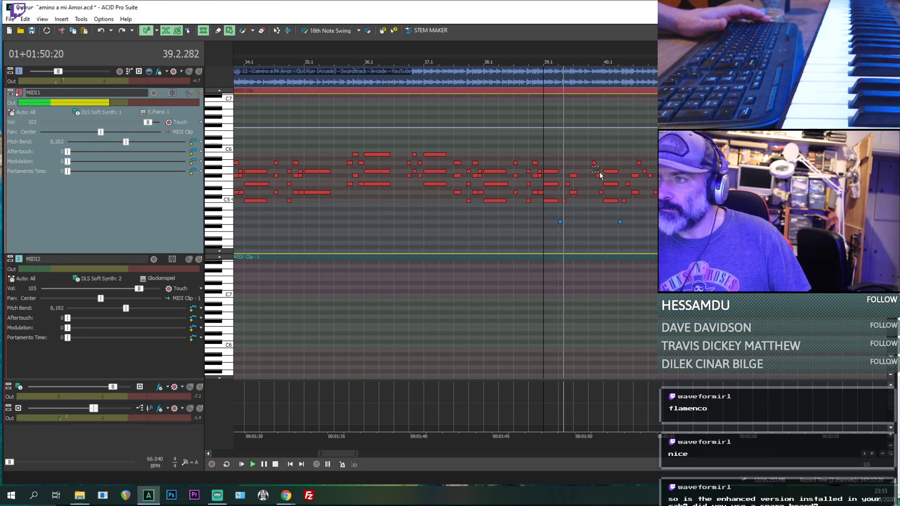
{"action": "scroll", "coordinate": [272, 46], "scroll_direction": "up", "scroll_amount": 1}
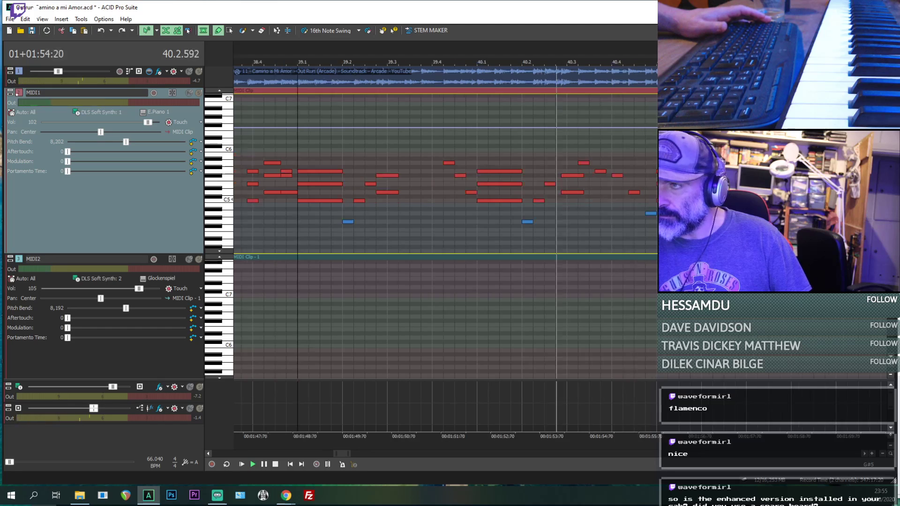
{"action": "key", "text": "space"}
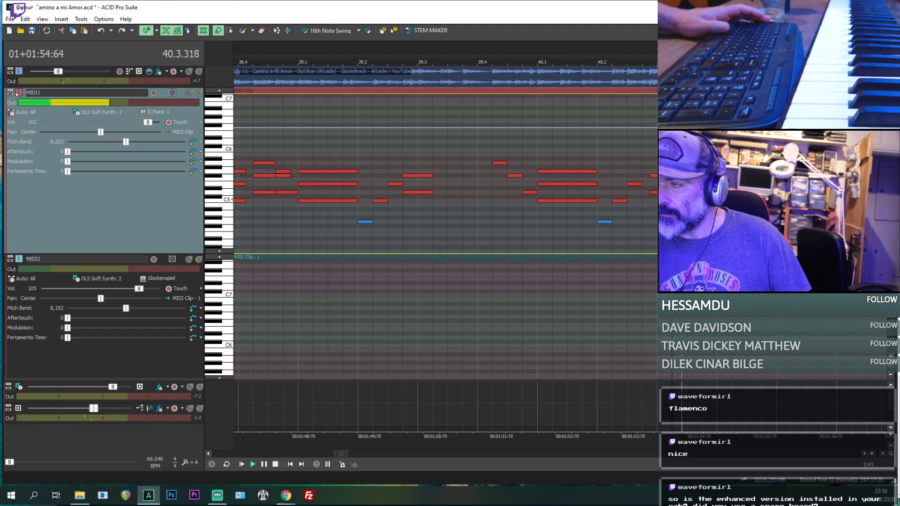
- Replay the MIDI1 passage around the marker in bar 82 and on to bar 85, checking the notes against the original recording
{"action": "scroll", "coordinate": [672, 169], "scroll_direction": "down", "scroll_amount": 5}
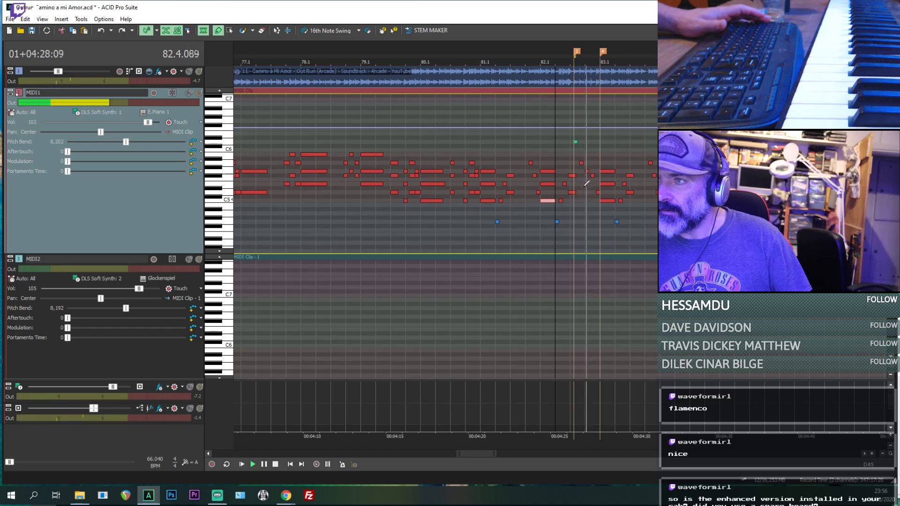
{"action": "key", "text": "space"}
{"action": "scroll", "coordinate": [586, 179], "scroll_direction": "up", "scroll_amount": 3}
{"action": "key", "text": "space"}
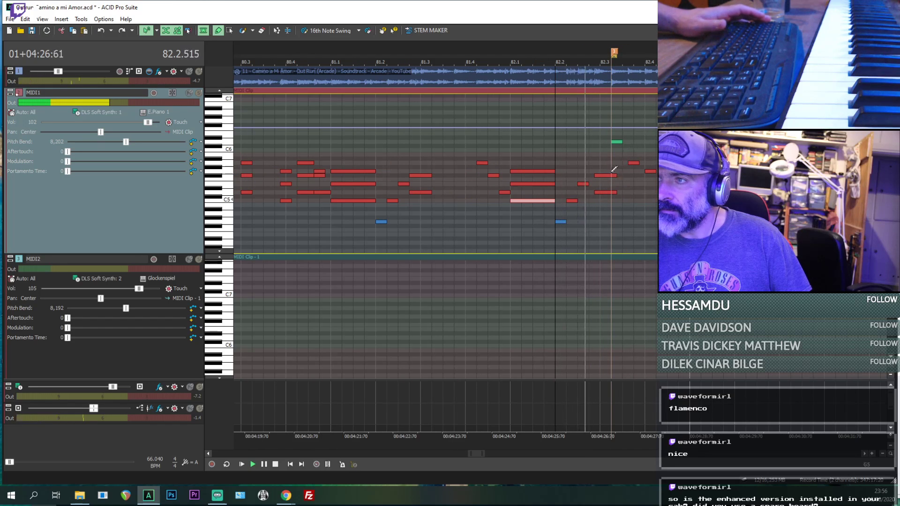
{"action": "left_click", "coordinate": [610, 163]}
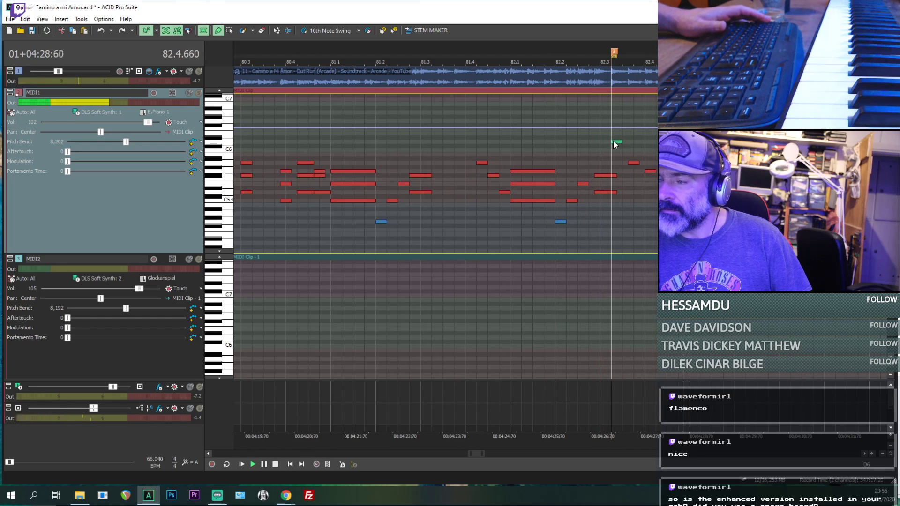
{"action": "scroll", "coordinate": [614, 142], "scroll_direction": "down", "scroll_amount": 5}
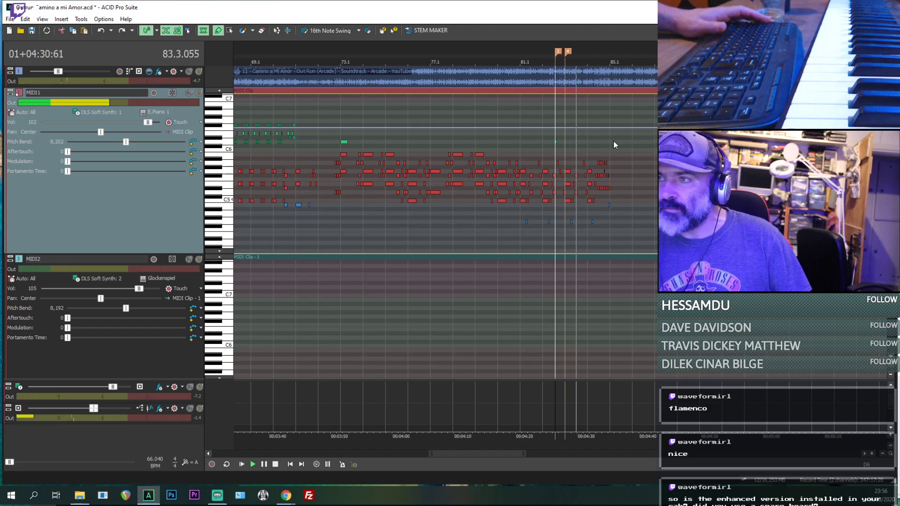
{"action": "scroll", "coordinate": [614, 142], "scroll_direction": "down", "scroll_amount": 3}
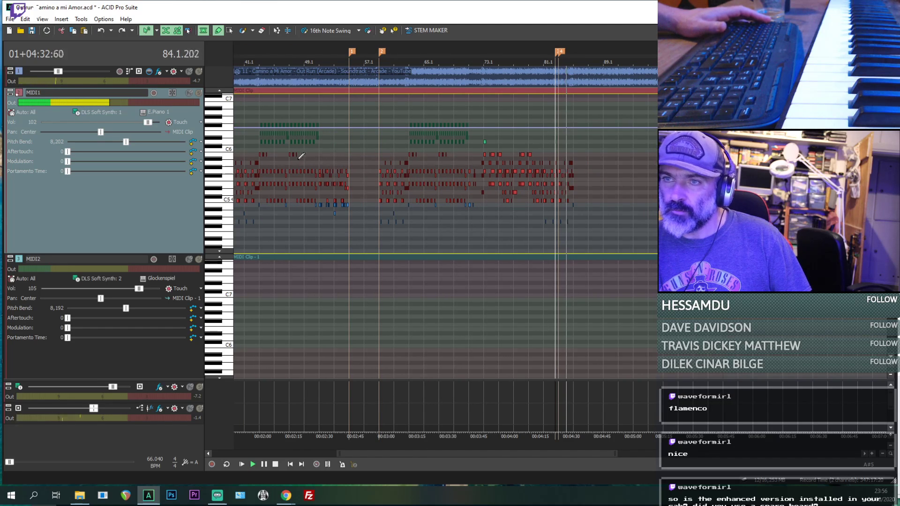
- Copy the MIDI1 notes from 43.1 up to 55.1 and paste them at 85.1
{"action": "scroll", "coordinate": [553, 133], "scroll_direction": "up", "scroll_amount": 3}
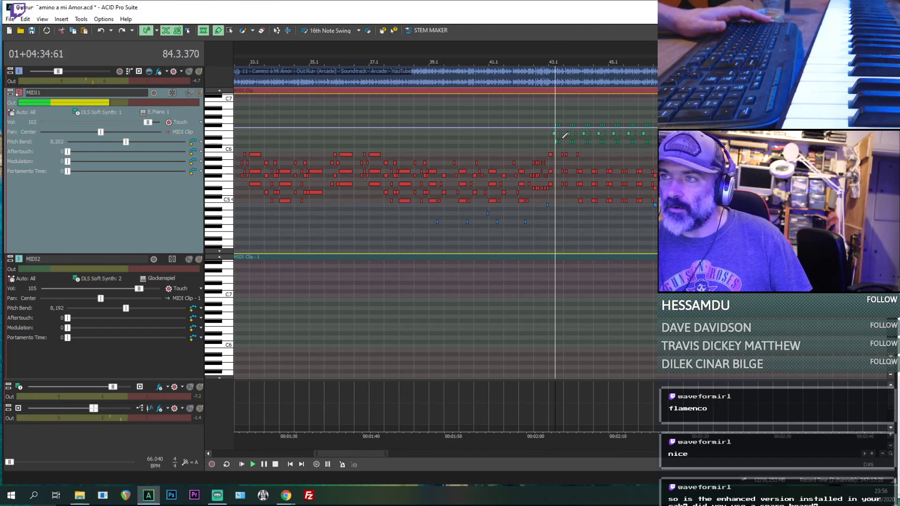
{"action": "left_click", "coordinate": [230, 30]}
{"action": "scroll", "coordinate": [609, 139], "scroll_direction": "down", "scroll_amount": 2}
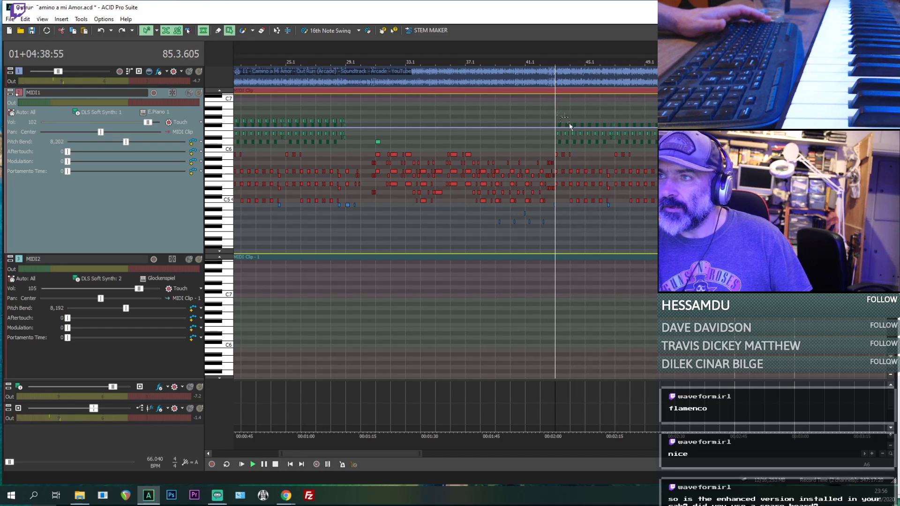
{"action": "scroll", "coordinate": [592, 185], "scroll_direction": "up", "scroll_amount": 3}
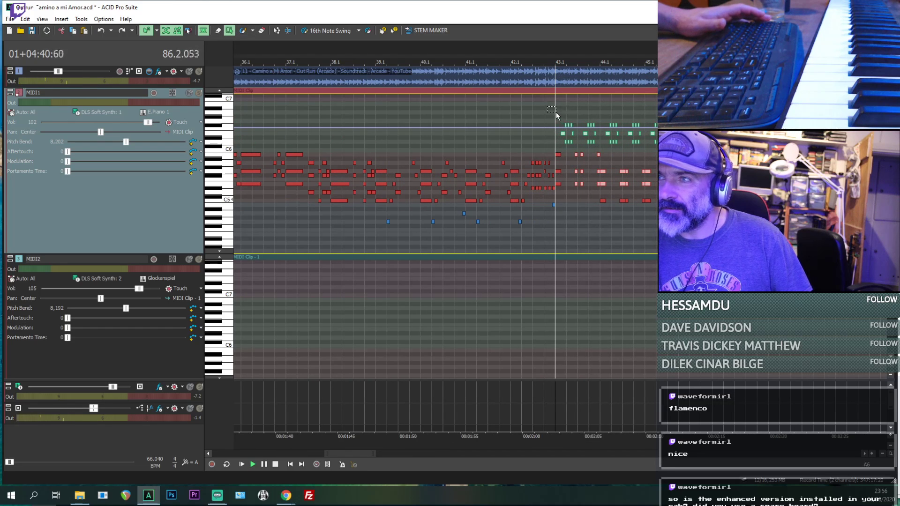
{"action": "left_click_drag", "start_coordinate": [885, 242], "coordinate": [885, 242]}
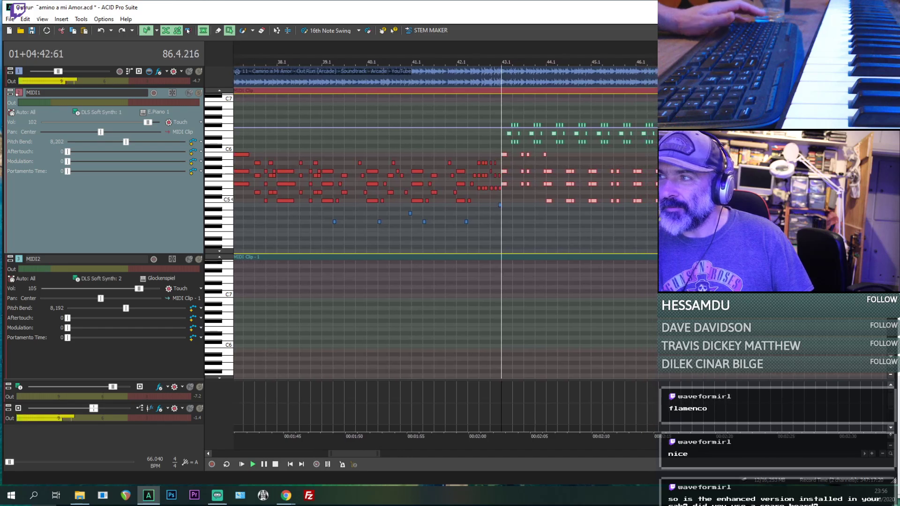
{"action": "scroll", "coordinate": [843, 208], "scroll_direction": "down", "scroll_amount": 2}
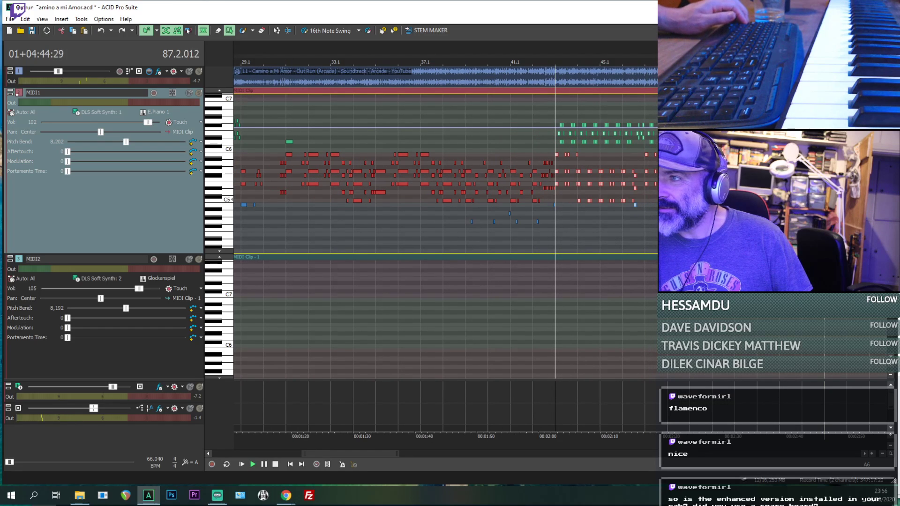
{"action": "scroll", "coordinate": [844, 221], "scroll_direction": "down", "scroll_amount": 3}
{"action": "scroll", "coordinate": [844, 184], "scroll_direction": "up", "scroll_amount": 1}
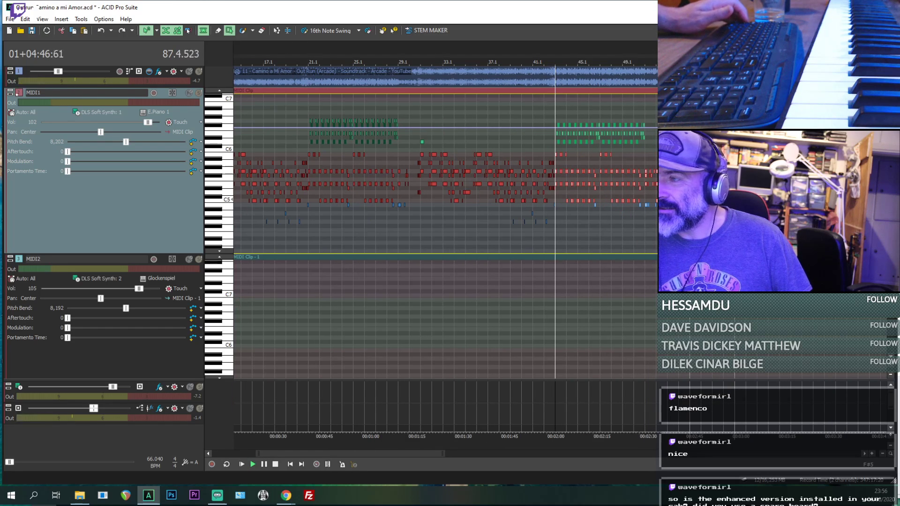
{"action": "scroll", "coordinate": [844, 211], "scroll_direction": "down", "scroll_amount": 1}
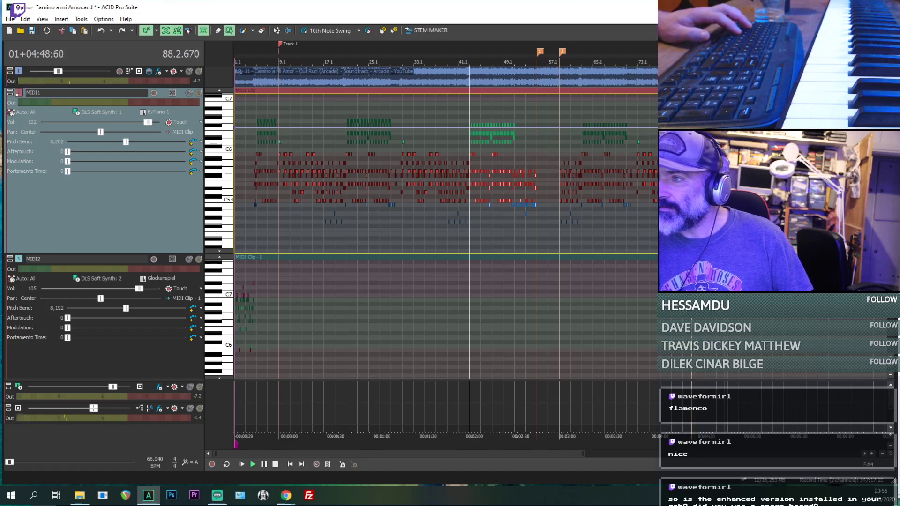
{"action": "left_click", "coordinate": [705, 227]}
{"action": "key", "text": "ctrl+v"}
- Play the end of the pasted MIDI1 passage around bars 96 and 97, checking where its notes stop against the original recording
{"action": "scroll", "coordinate": [705, 228], "scroll_direction": "up", "scroll_amount": 6}
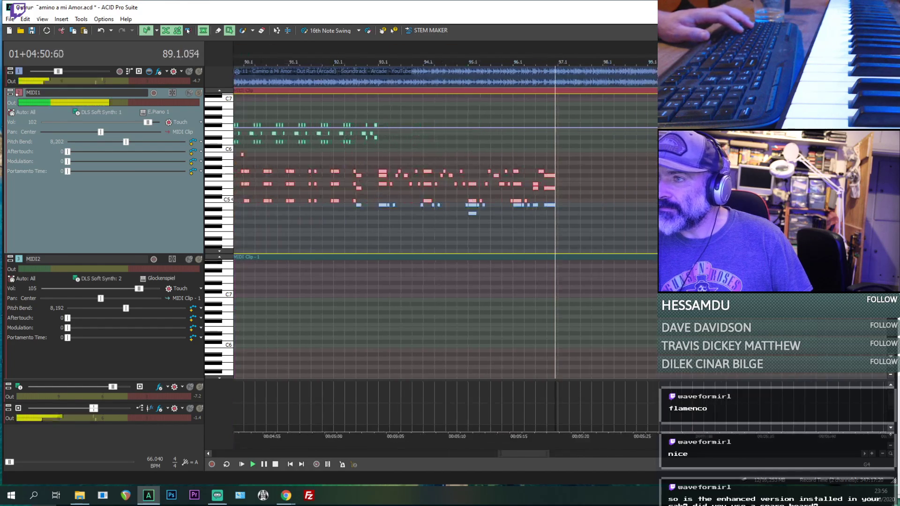
{"action": "scroll", "coordinate": [705, 227], "scroll_direction": "down", "scroll_amount": 2}
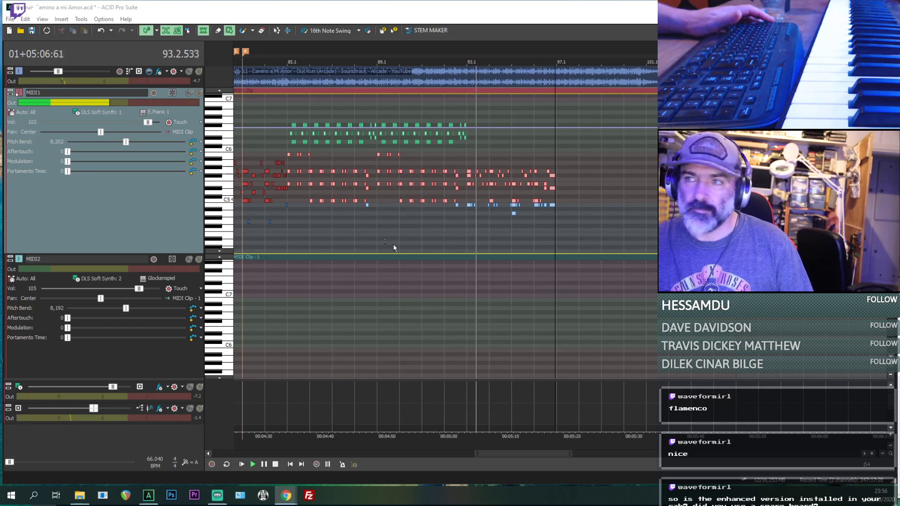
{"action": "left_click", "coordinate": [556, 229]}
{"action": "scroll", "coordinate": [594, 206], "scroll_direction": "up", "scroll_amount": 1}
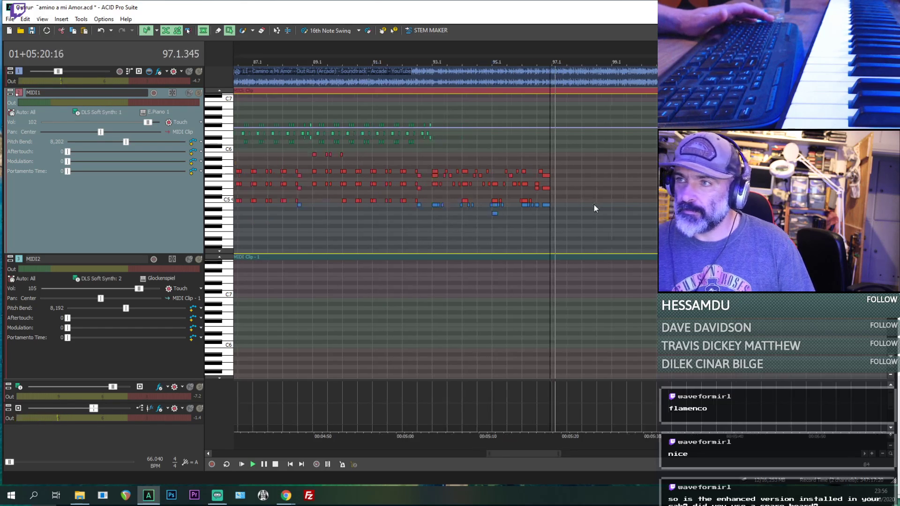
{"action": "scroll", "coordinate": [594, 205], "scroll_direction": "up", "scroll_amount": 1}
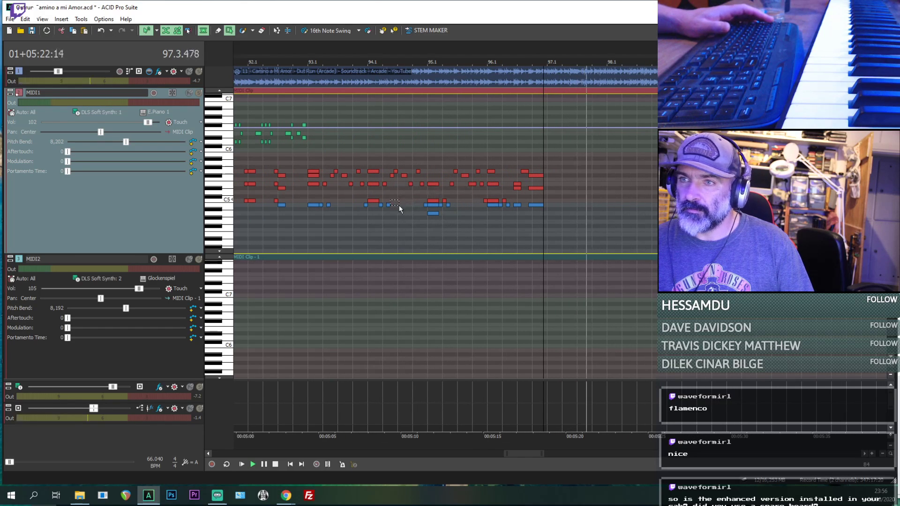
{"action": "key", "text": "space"}
{"action": "key", "text": "space"}
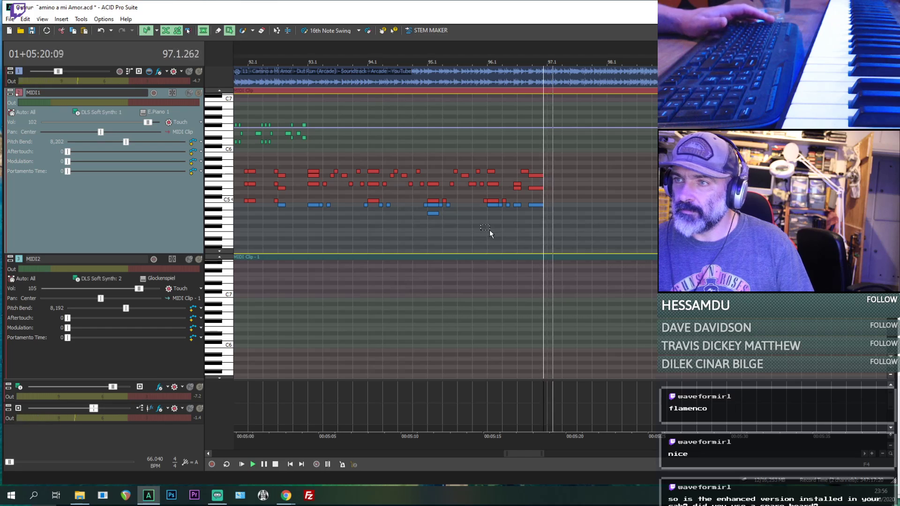
{"action": "left_click", "coordinate": [486, 231]}
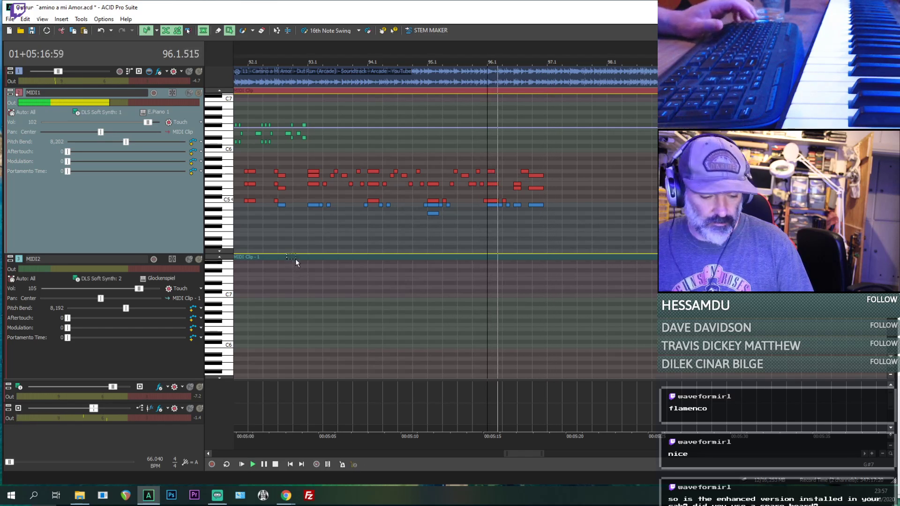
- Insert a timeline marker in bar 97, just past the end of the pasted MIDI1 notes
{"action": "key", "text": "d"}
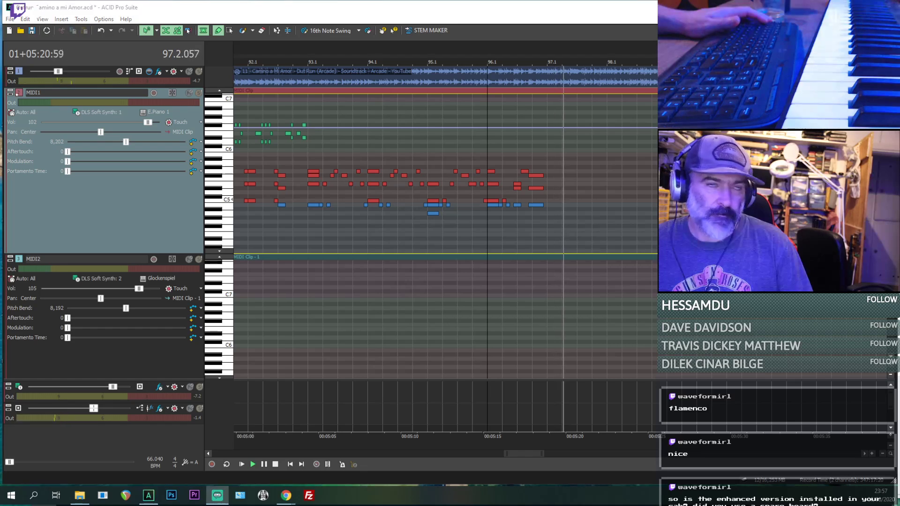
{"action": "left_click", "coordinate": [547, 60]}
{"action": "right_click", "coordinate": [547, 60]}
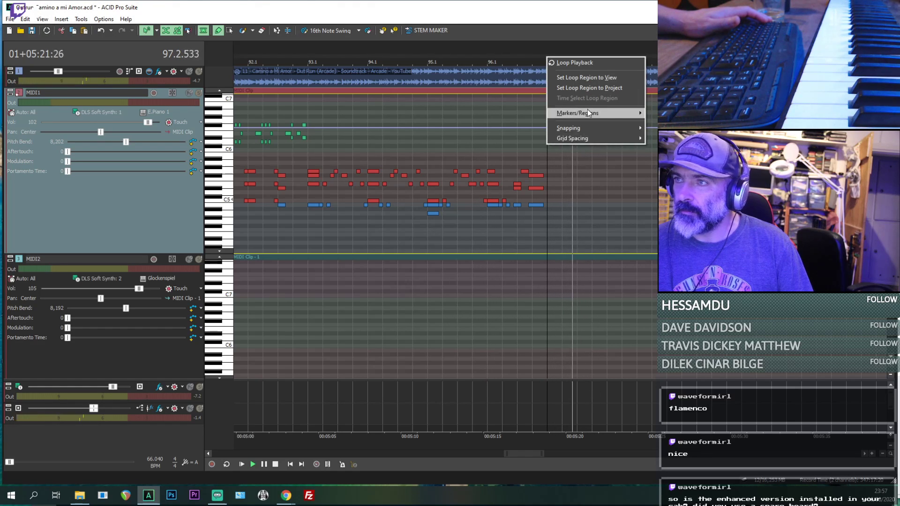
{"action": "mouse_move", "coordinate": [587, 113]}
{"action": "left_click", "coordinate": [656, 113]}
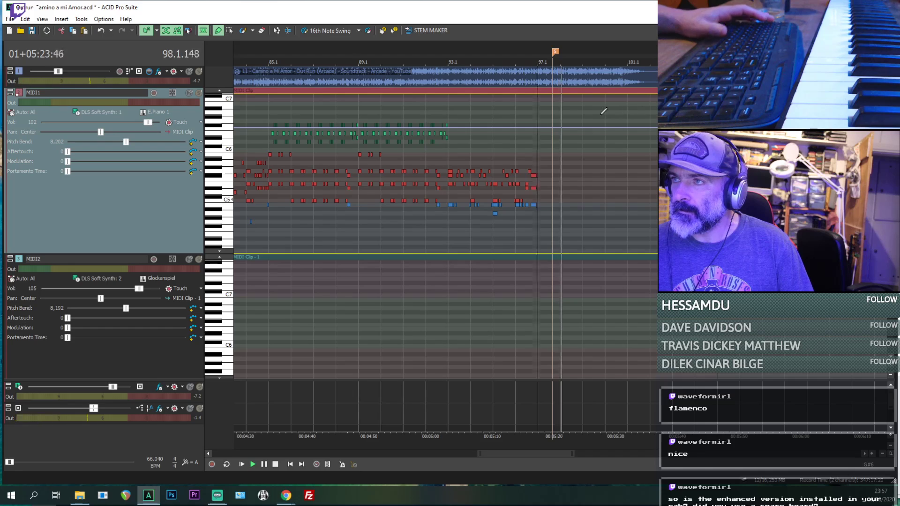
- Insert another timeline marker at 101.1.000 and move the playback cursor back to 53.1.000
{"action": "scroll", "coordinate": [604, 111], "scroll_direction": "up", "scroll_amount": 2}
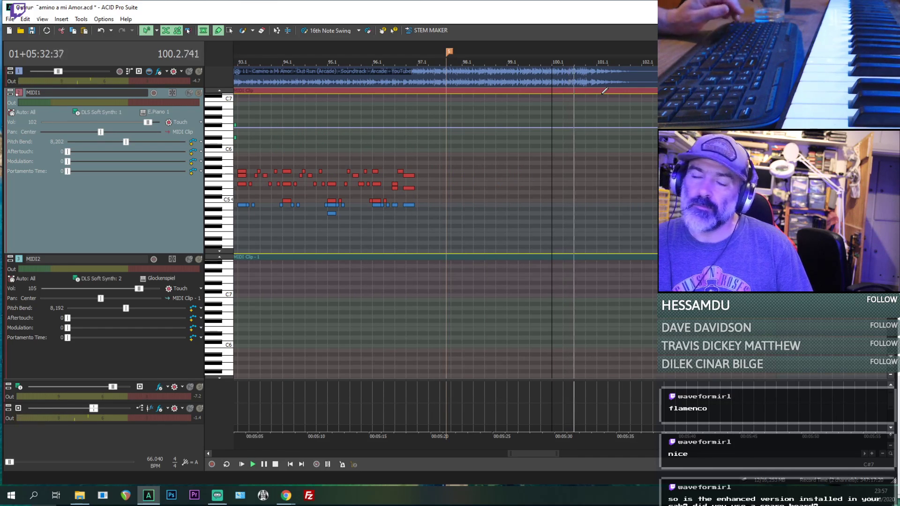
{"action": "left_click", "coordinate": [598, 54]}
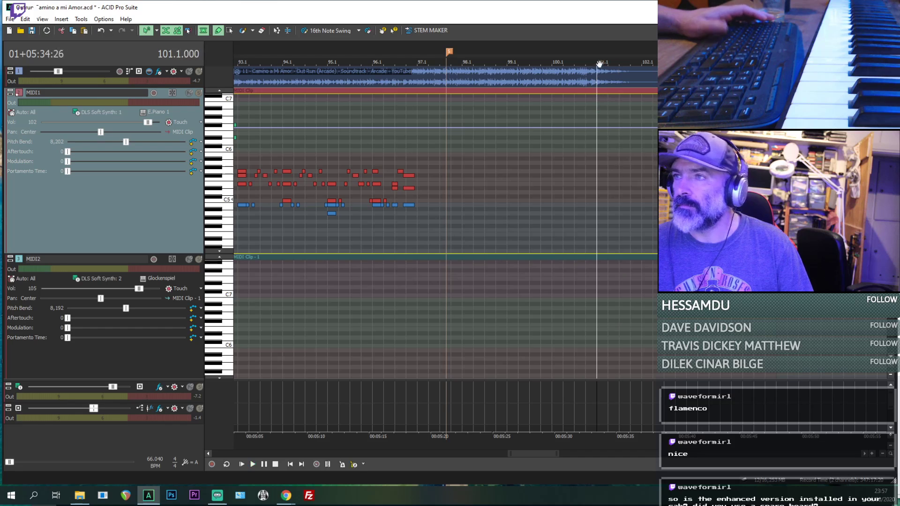
{"action": "right_click", "coordinate": [599, 54]}
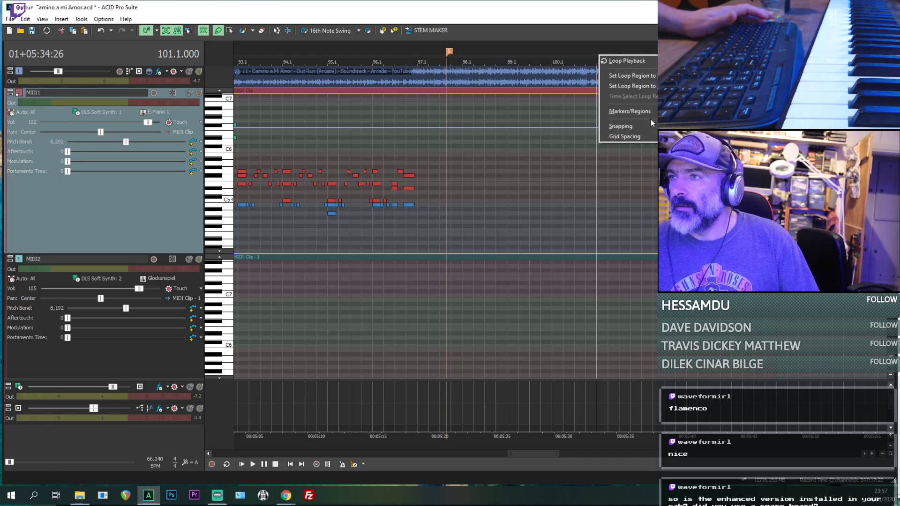
{"action": "left_click", "coordinate": [717, 112]}
{"action": "scroll", "coordinate": [619, 101], "scroll_direction": "down", "scroll_amount": 6}
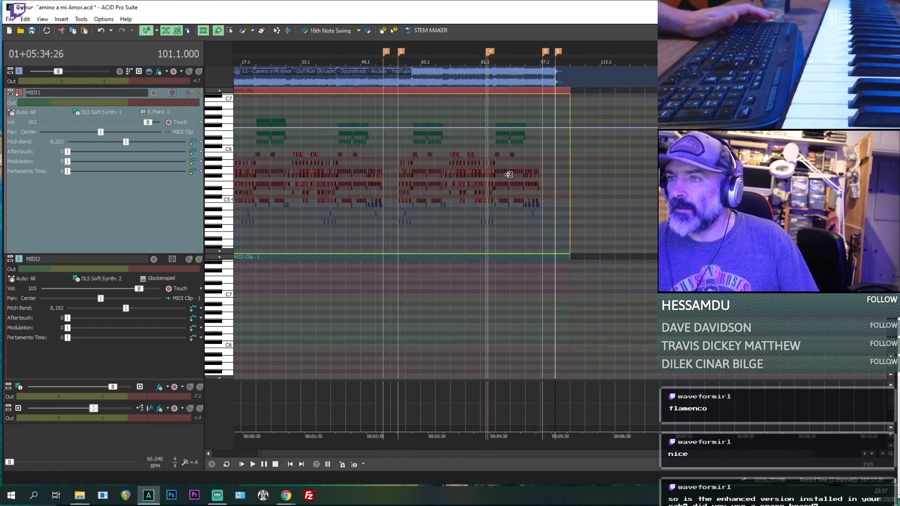
{"action": "left_click", "coordinate": [384, 151]}
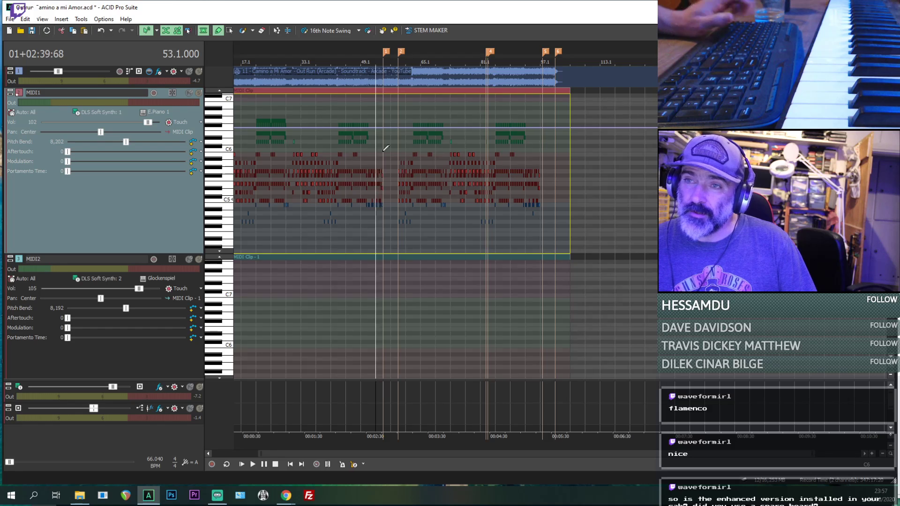
- Return to the opening bars and play the arrangement from about 1.2 to hear the intro before bar 5
{"action": "scroll", "coordinate": [298, 156], "scroll_direction": "down", "scroll_amount": 2}
{"action": "scroll", "coordinate": [245, 146], "scroll_direction": "up", "scroll_amount": 6}
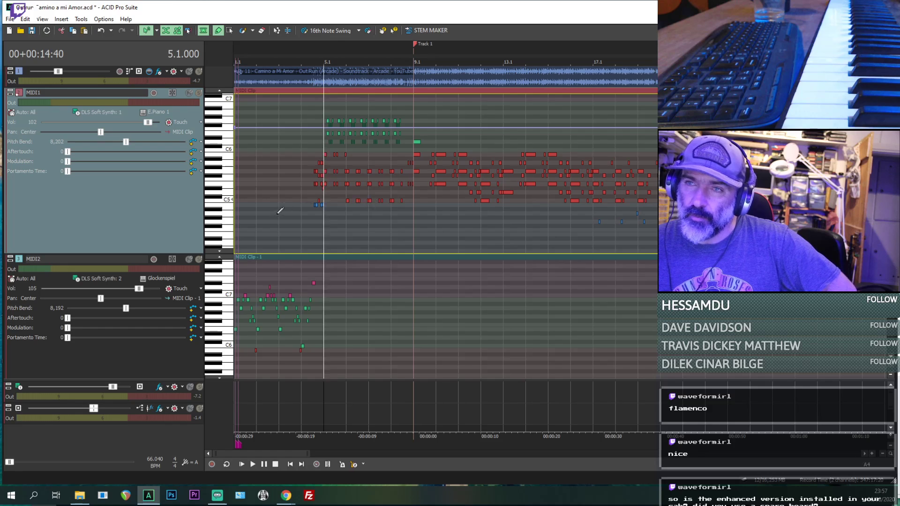
{"action": "scroll", "coordinate": [280, 211], "scroll_direction": "down", "scroll_amount": 4}
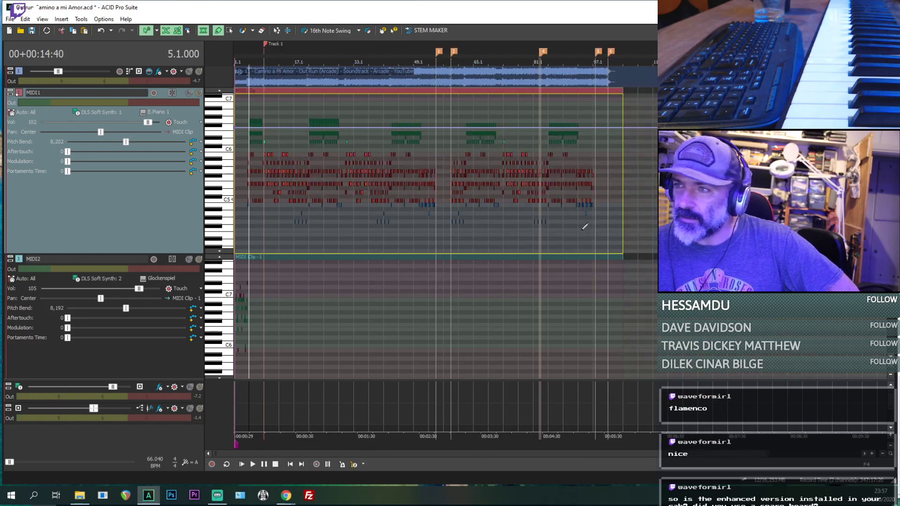
{"action": "scroll", "coordinate": [324, 187], "scroll_direction": "up", "scroll_amount": 6}
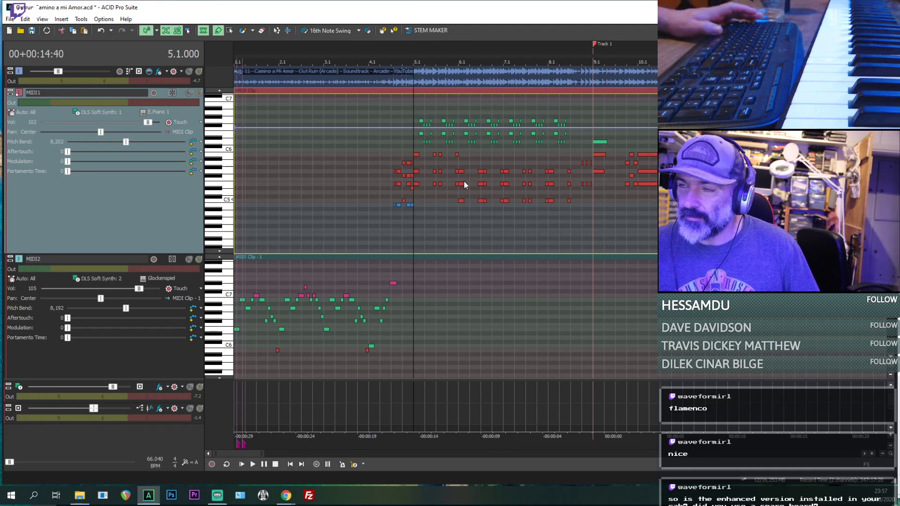
{"action": "key", "text": "space"}
{"action": "key", "text": "space"}
{"action": "left_click", "coordinate": [246, 222]}
{"action": "key", "text": "space"}
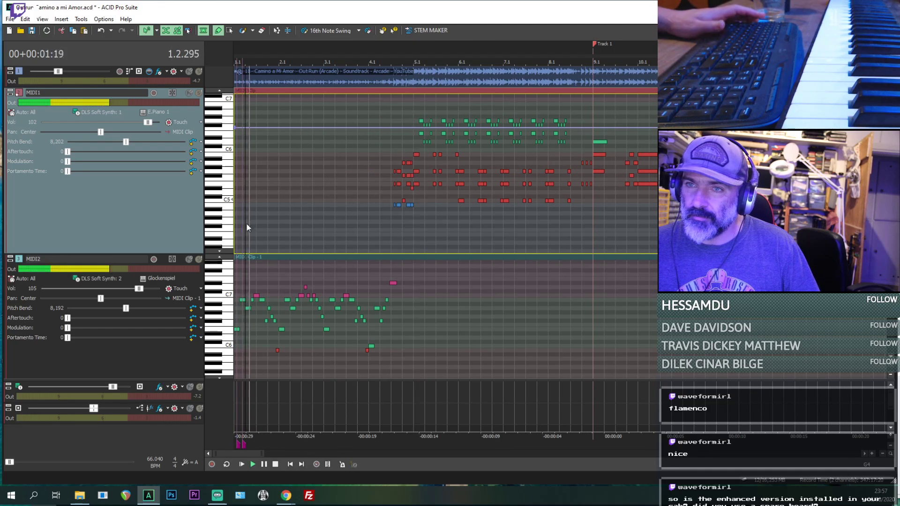
- Mute the original recording and select the long held low note at the start of MIDI1
{"action": "scroll", "coordinate": [305, 217], "scroll_direction": "down", "scroll_amount": 1}
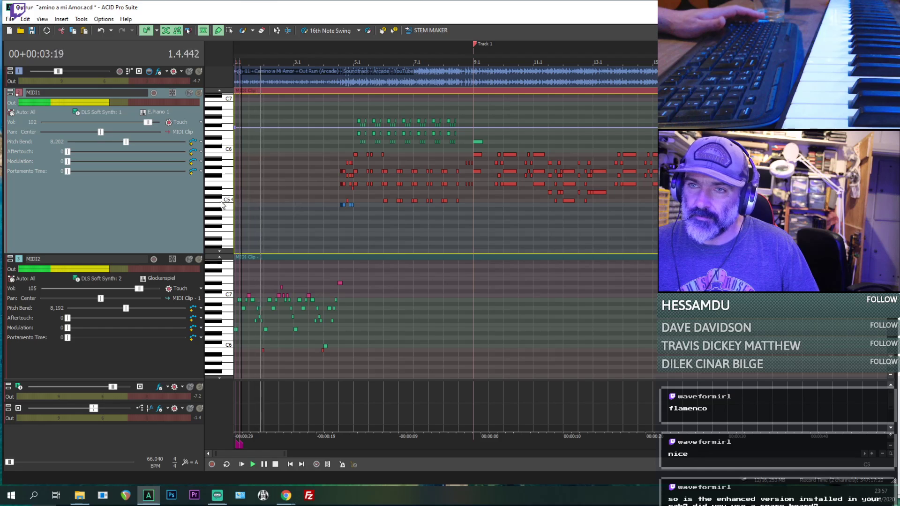
{"action": "scroll", "coordinate": [222, 204], "scroll_direction": "down", "scroll_amount": 7}
{"action": "left_click", "coordinate": [190, 73]}
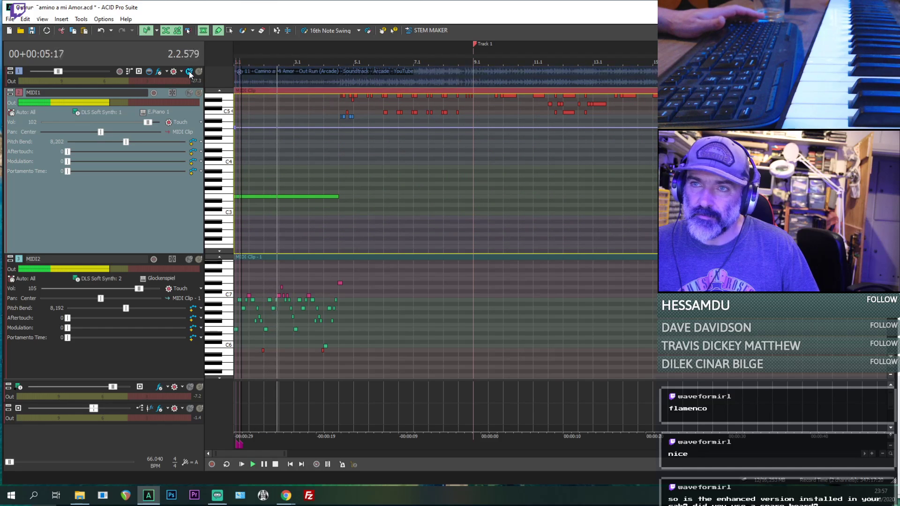
{"action": "left_click", "coordinate": [252, 197]}
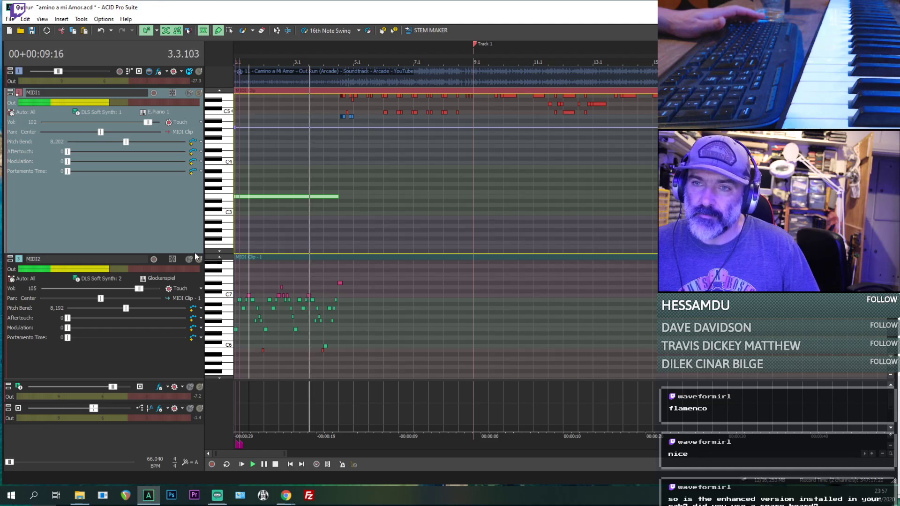
- Shrink the MIDI1 track to reveal MIDI3, and assign MIDI3 to DLS Soft Synth 1 with the Square Wave synth lead
{"action": "left_click_drag", "start_coordinate": [196, 253], "coordinate": [196, 146]}
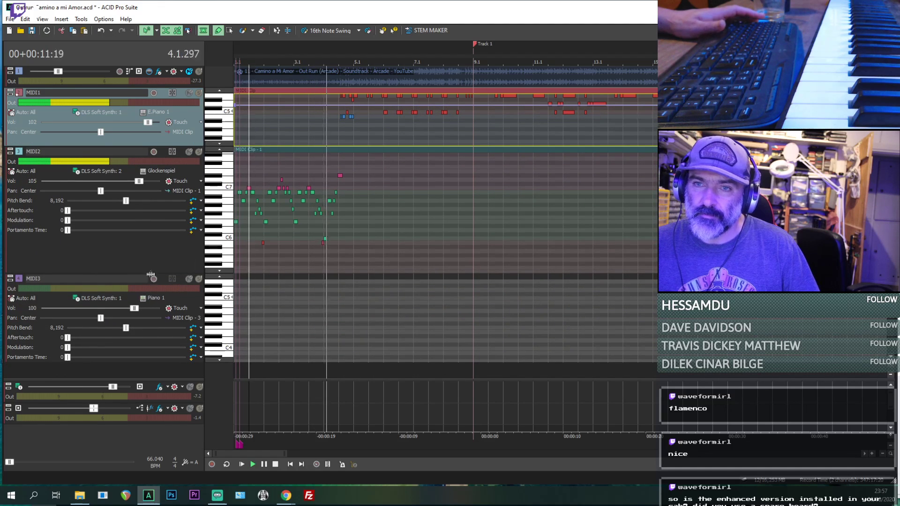
{"action": "key", "text": "space"}
{"action": "key", "text": "space"}
{"action": "left_click", "coordinate": [98, 298]}
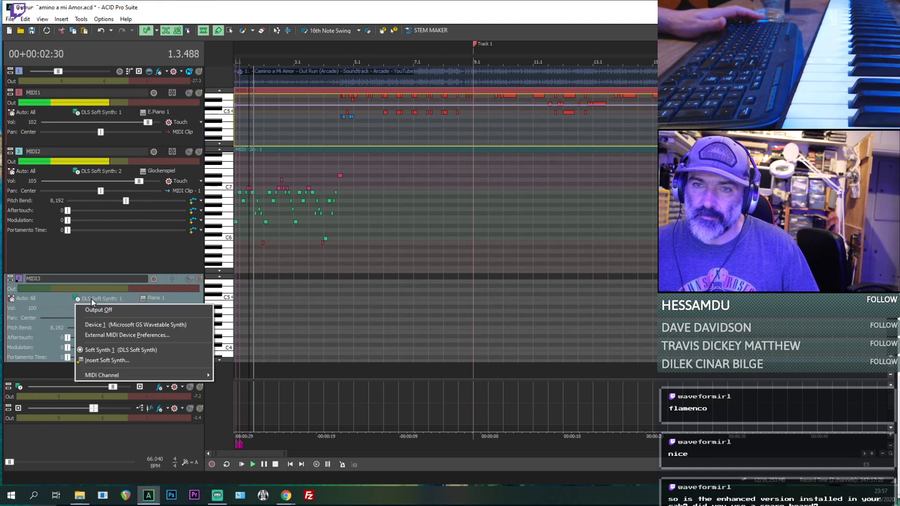
{"action": "left_click", "coordinate": [129, 352]}
{"action": "left_click", "coordinate": [152, 295]}
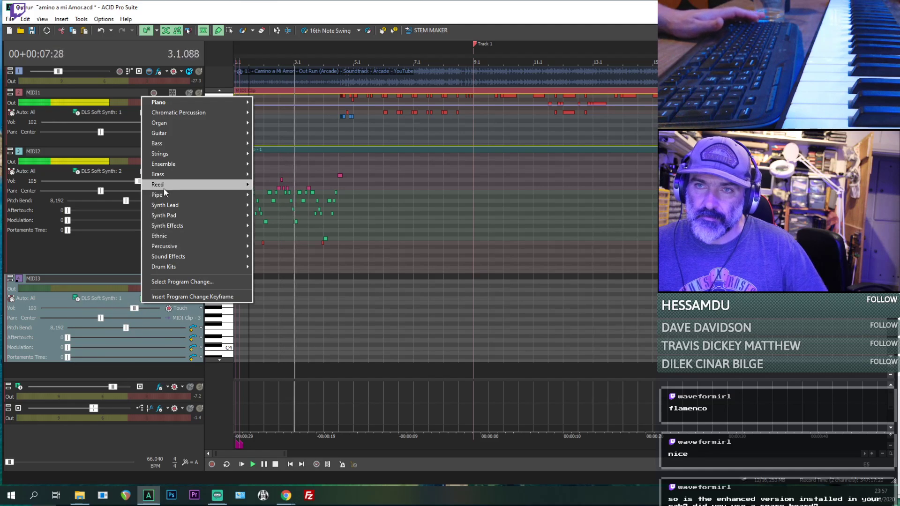
{"action": "mouse_move", "coordinate": [235, 187]}
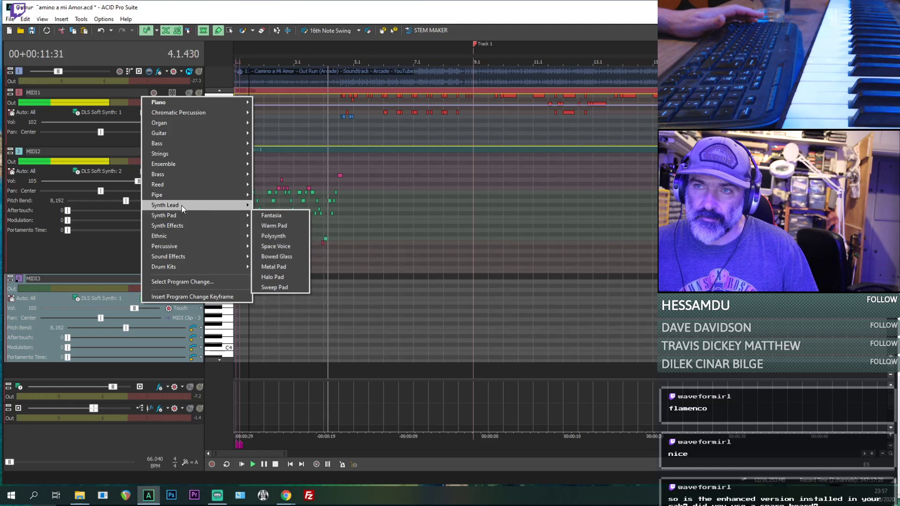
{"action": "mouse_move", "coordinate": [187, 206]}
{"action": "left_click", "coordinate": [277, 205]}
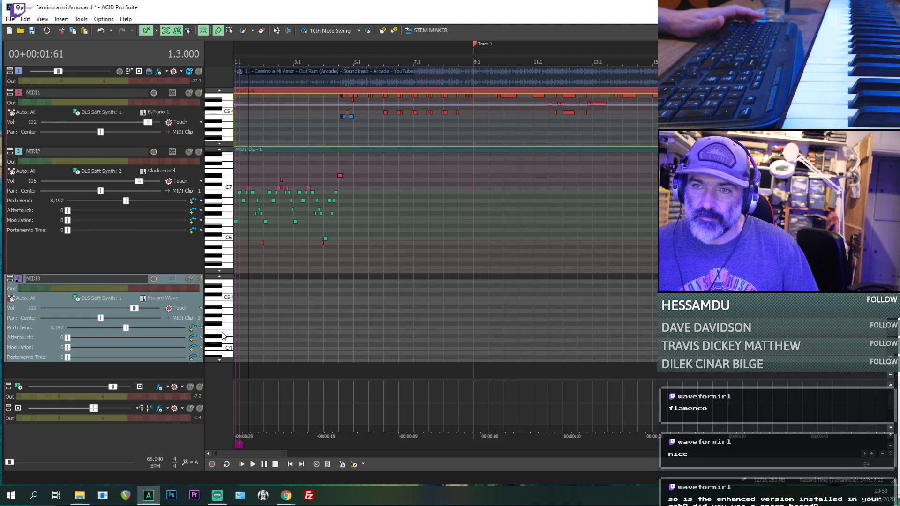
- Add a long sustained note between C2 and C3 at the start of MIDI3 and shorten it to end around bar 4
{"action": "scroll", "coordinate": [230, 341], "scroll_direction": "down", "scroll_amount": 4}
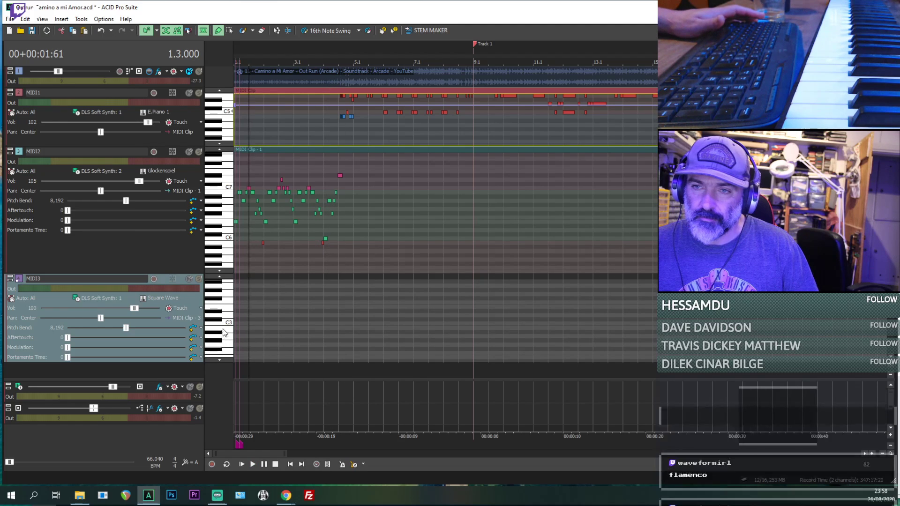
{"action": "scroll", "coordinate": [226, 353], "scroll_direction": "down", "scroll_amount": 2}
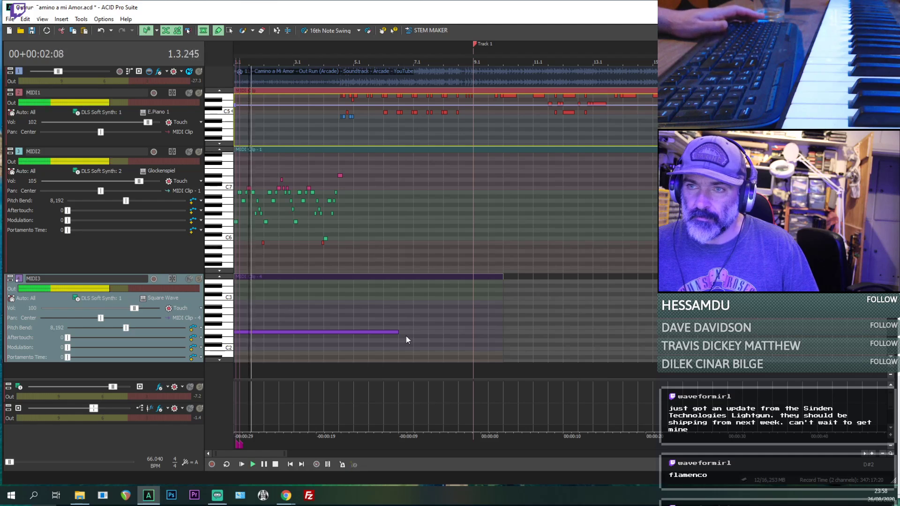
{"action": "left_click", "coordinate": [398, 333]}
{"action": "left_click_drag", "start_coordinate": [398, 332], "coordinate": [350, 332]}
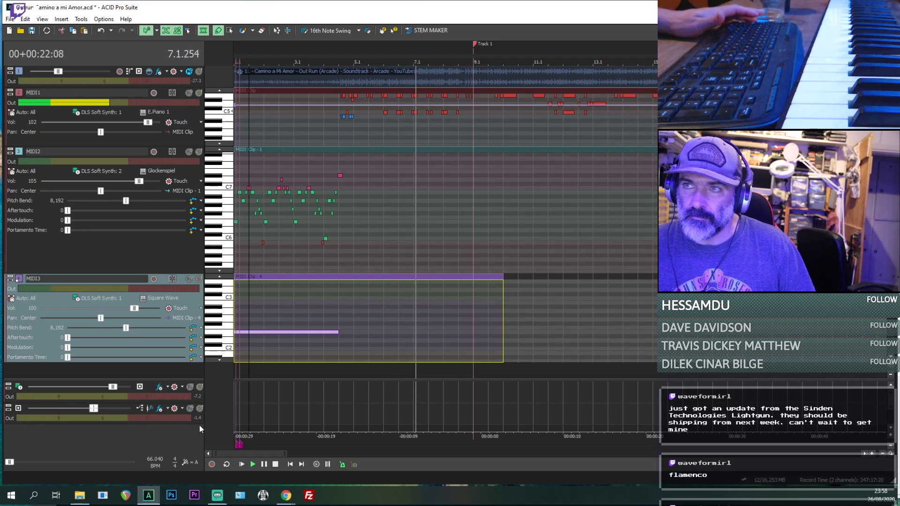
- Enlarge the MIDI1 track, turn off inline MIDI editing and select the MIDI1 clip while playing on past bar 9
{"action": "scroll", "coordinate": [361, 371], "scroll_direction": "down", "scroll_amount": 2}
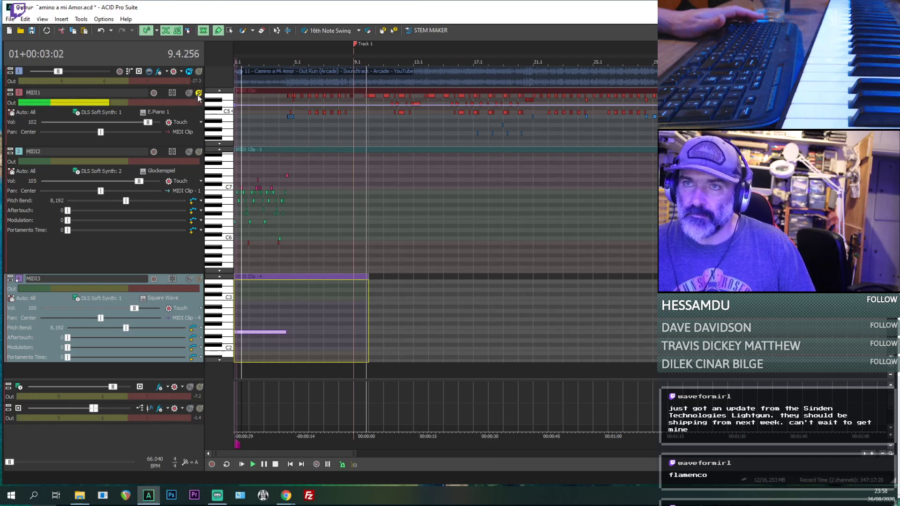
{"action": "left_click_drag", "start_coordinate": [190, 146], "coordinate": [189, 176]}
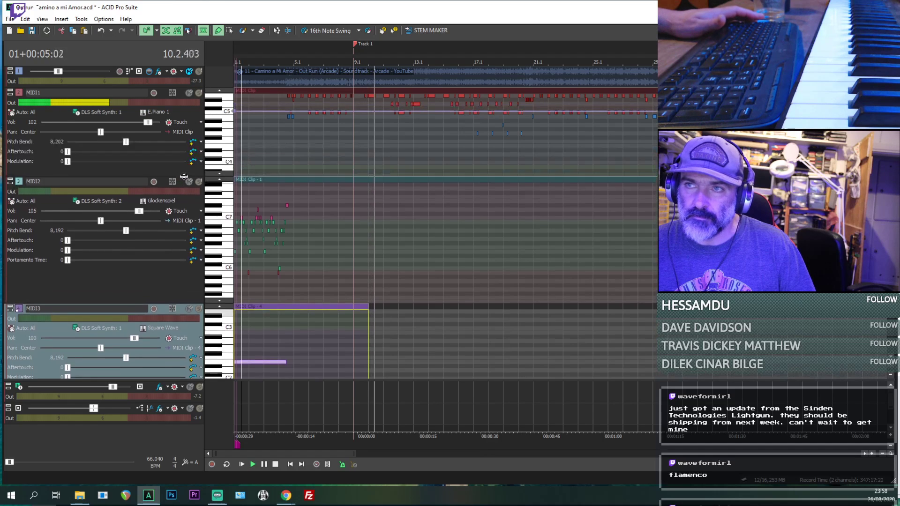
{"action": "key", "text": "ctrl+shift+i"}
{"action": "scroll", "coordinate": [404, 126], "scroll_direction": "down", "scroll_amount": 2}
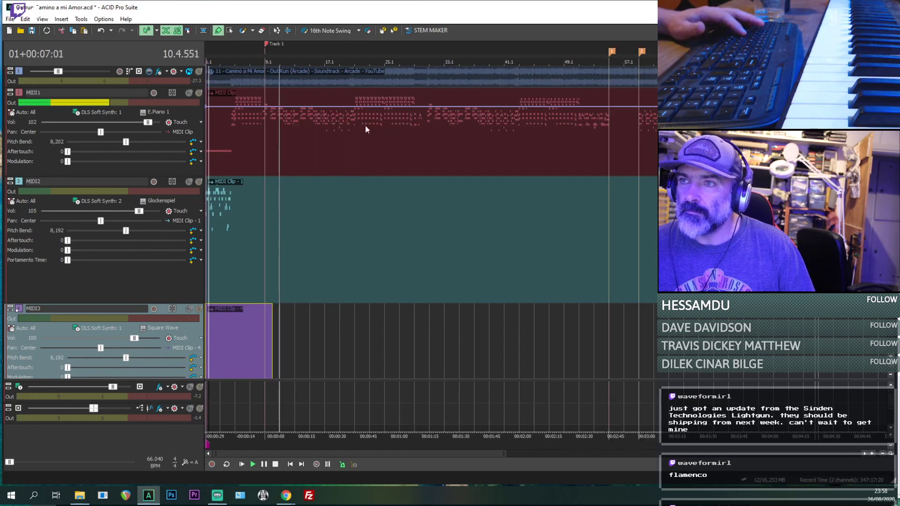
{"action": "scroll", "coordinate": [254, 122], "scroll_direction": "down", "scroll_amount": 2}
{"action": "scroll", "coordinate": [255, 122], "scroll_direction": "up", "scroll_amount": 1}
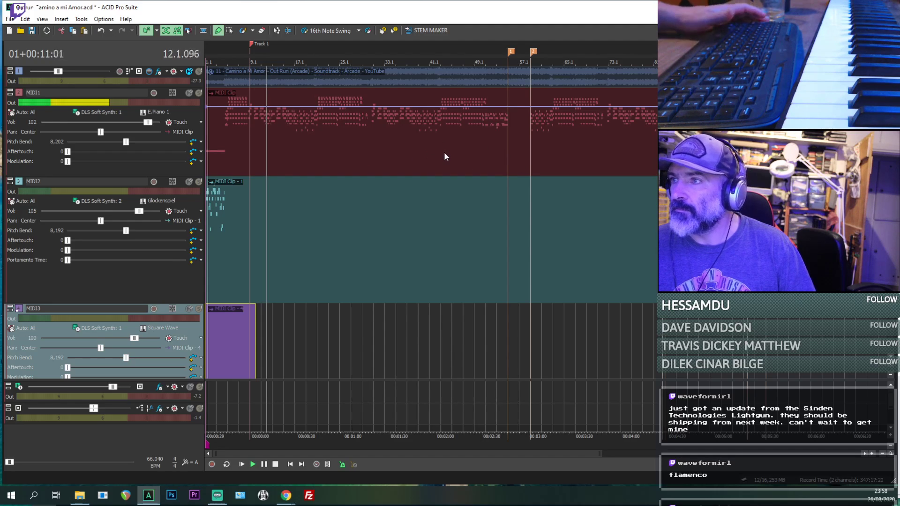
{"action": "left_click", "coordinate": [408, 153]}
{"action": "scroll", "coordinate": [407, 152], "scroll_direction": "up", "scroll_amount": 2}
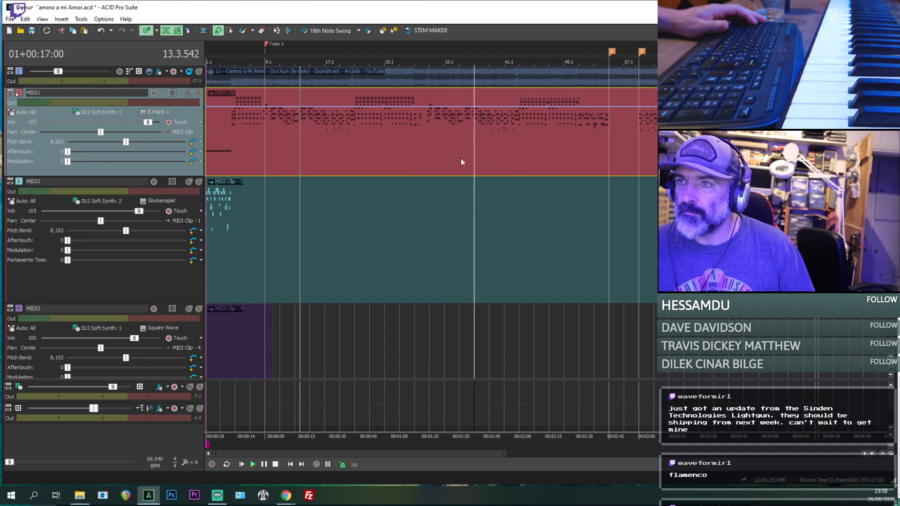
- Unmute the original recording and play it together with MIDI1 around bar 26
{"action": "left_click", "coordinate": [189, 77]}
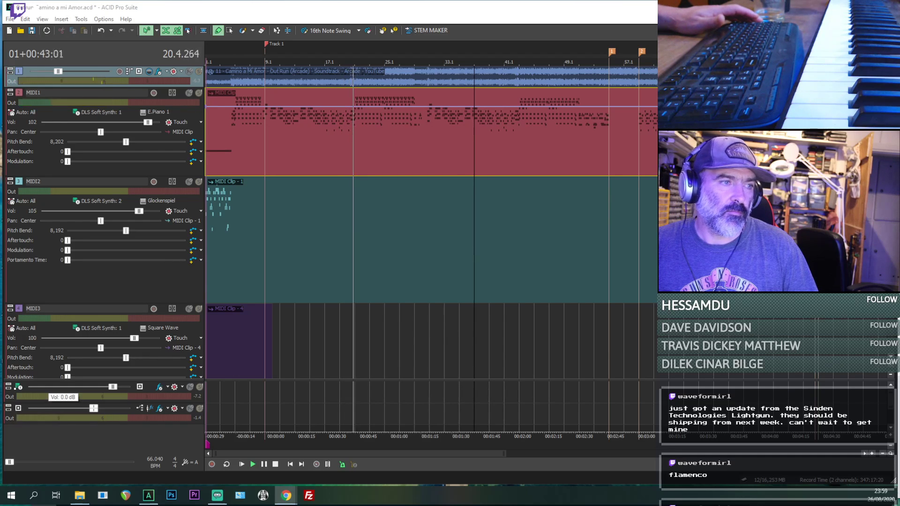
{"action": "left_click", "coordinate": [409, 147]}
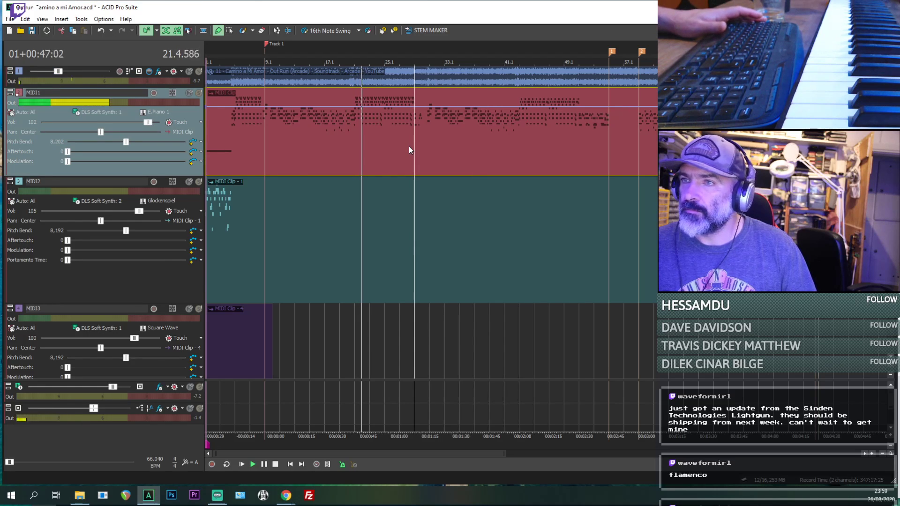
{"action": "scroll", "coordinate": [409, 148], "scroll_direction": "up", "scroll_amount": 2}
{"action": "left_click", "coordinate": [491, 144]}
{"action": "key", "text": "space"}
{"action": "key", "text": "space"}
{"action": "scroll", "coordinate": [518, 143], "scroll_direction": "down", "scroll_amount": 1}
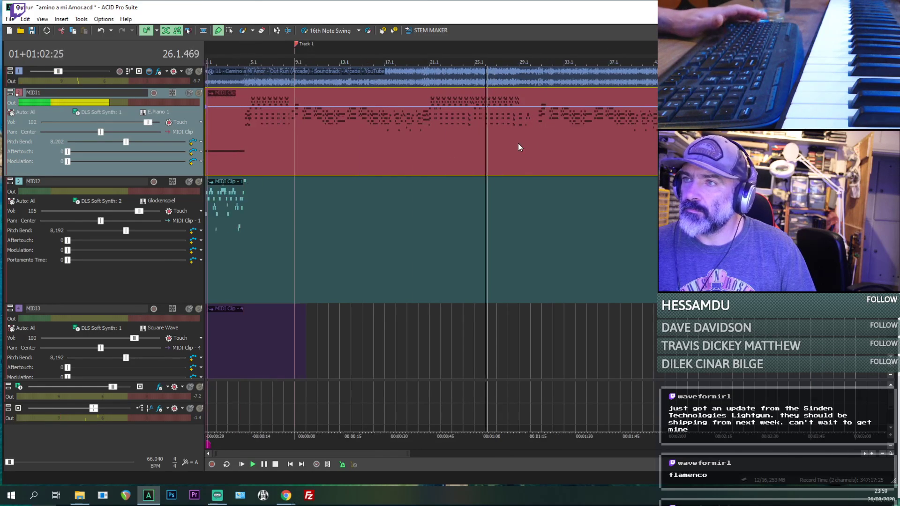
- Replay bars 29 to 31 with the original recording, checking the transition between the two MIDI1 passages
{"action": "left_click", "coordinate": [516, 142]}
{"action": "key", "text": "space"}
{"action": "key", "text": "space"}
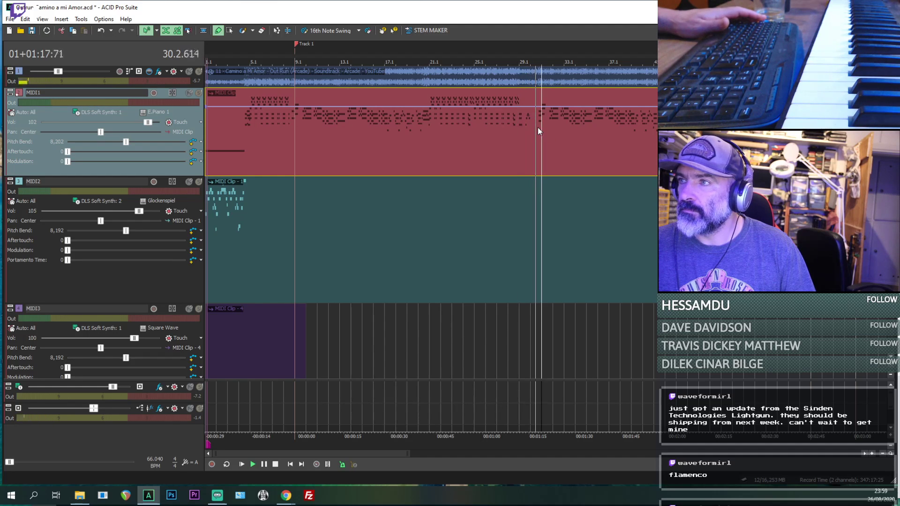
{"action": "scroll", "coordinate": [535, 128], "scroll_direction": "down", "scroll_amount": 1}
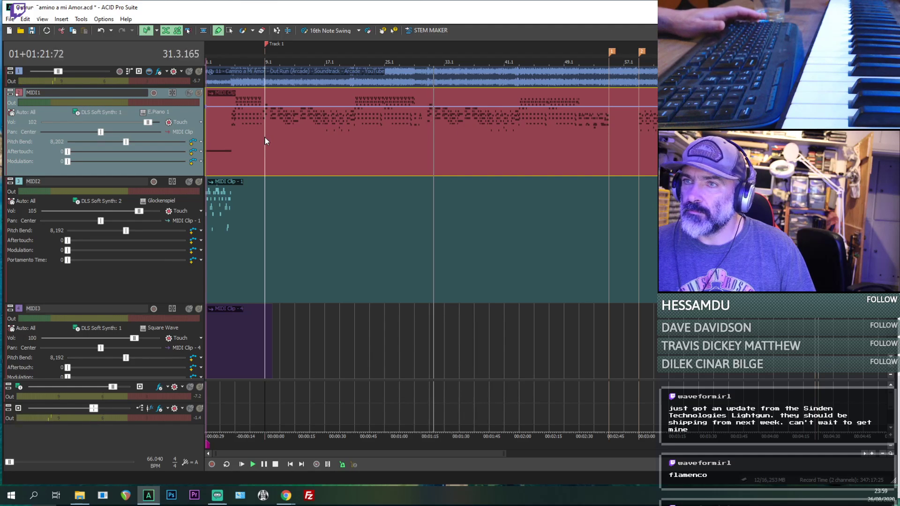
{"action": "key", "text": "space"}
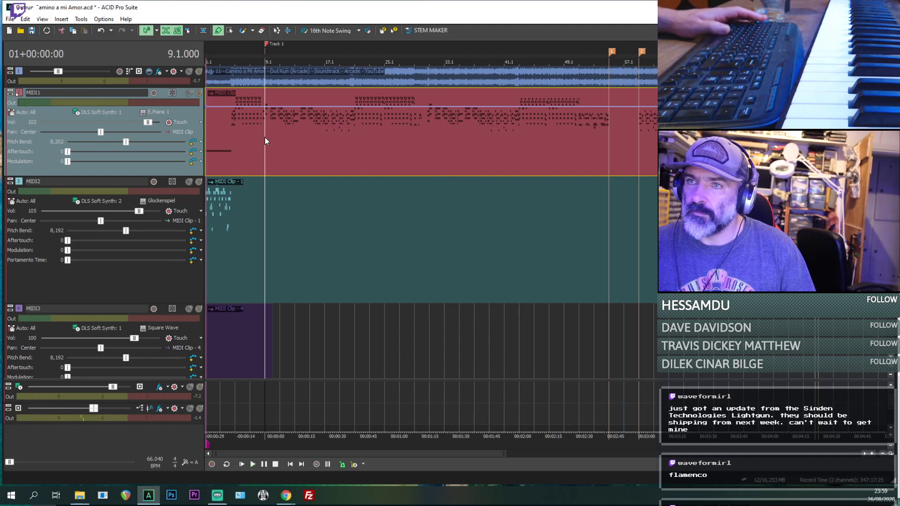
{"action": "left_click", "coordinate": [412, 137]}
{"action": "key", "text": "space"}
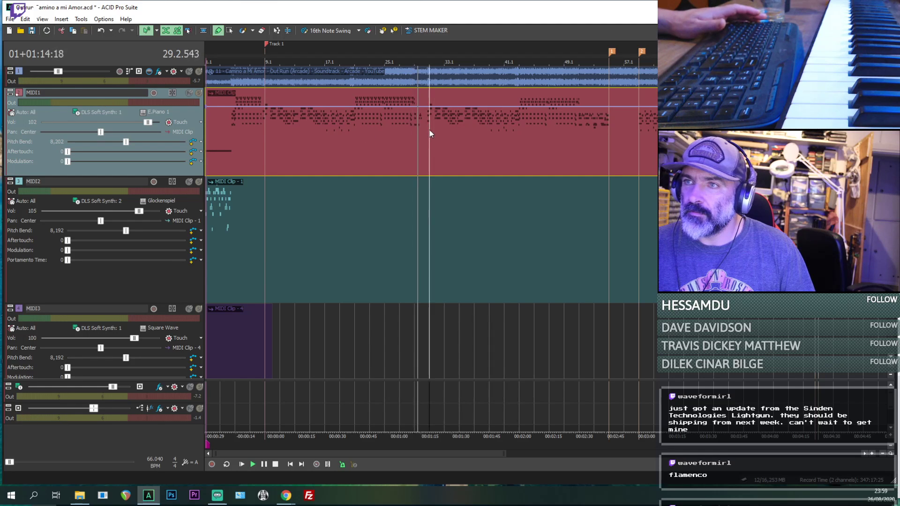
- Play the MIDI1 passage from 51.1 up to the marker at 55.1 against the original recording
{"action": "left_click", "coordinate": [578, 131]}
{"action": "scroll", "coordinate": [572, 138], "scroll_direction": "up", "scroll_amount": 1}
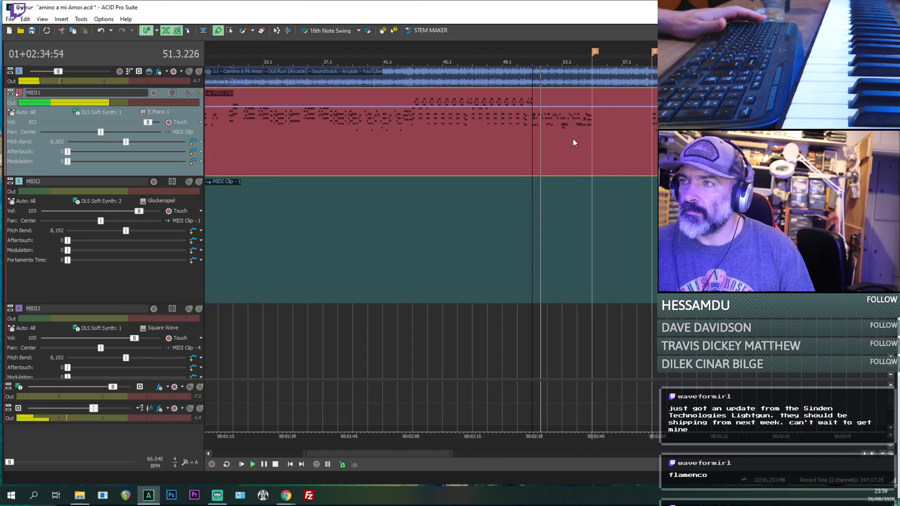
{"action": "scroll", "coordinate": [282, 142], "scroll_direction": "down", "scroll_amount": 1}
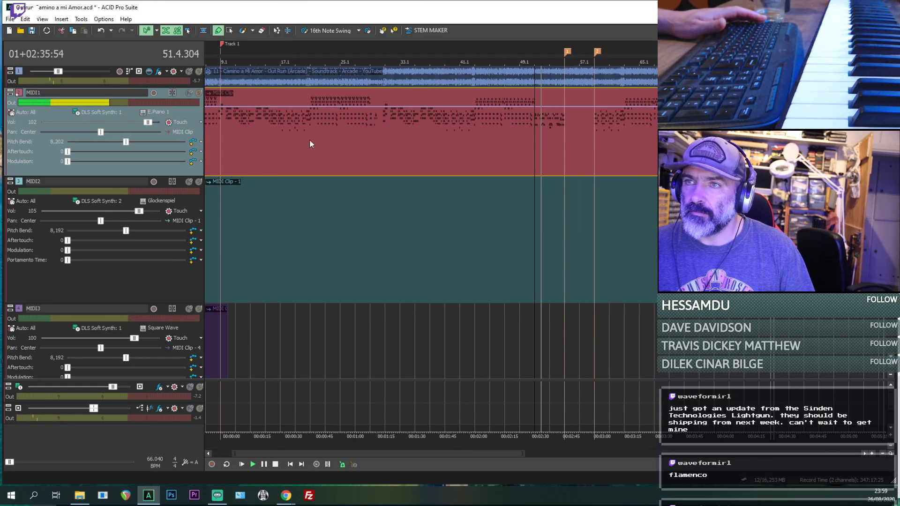
{"action": "left_click", "coordinate": [370, 137]}
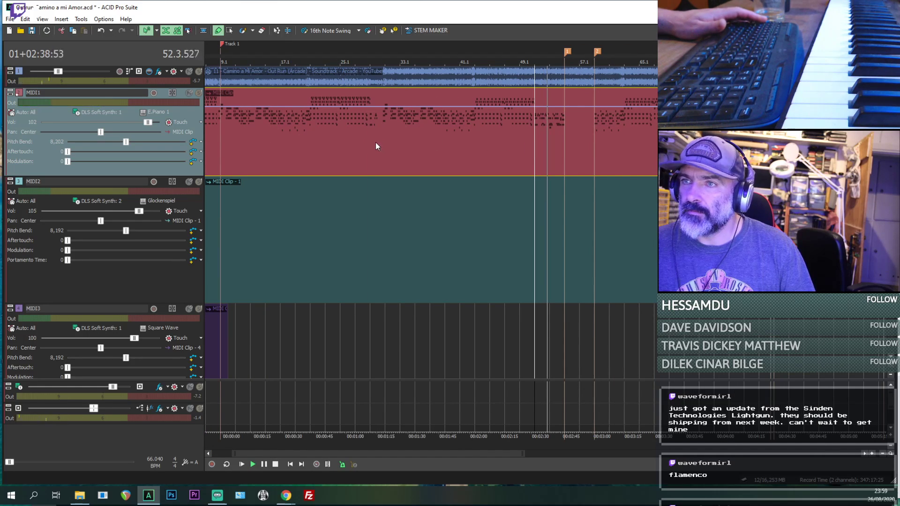
{"action": "left_click", "coordinate": [534, 134]}
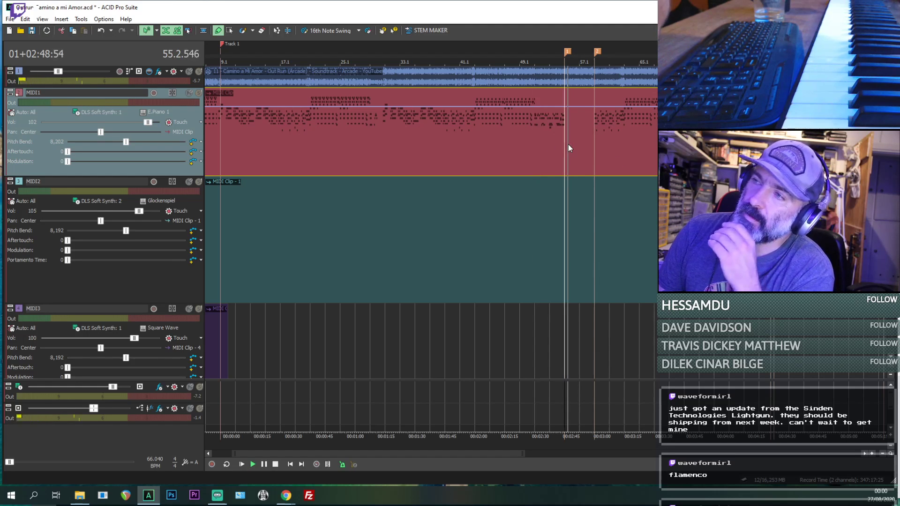
- Check the unfinished section after the 55.1 marker against the recording, stop playback and save the project
{"action": "scroll", "coordinate": [565, 155], "scroll_direction": "up", "scroll_amount": 3}
{"action": "scroll", "coordinate": [566, 155], "scroll_direction": "up", "scroll_amount": 2}
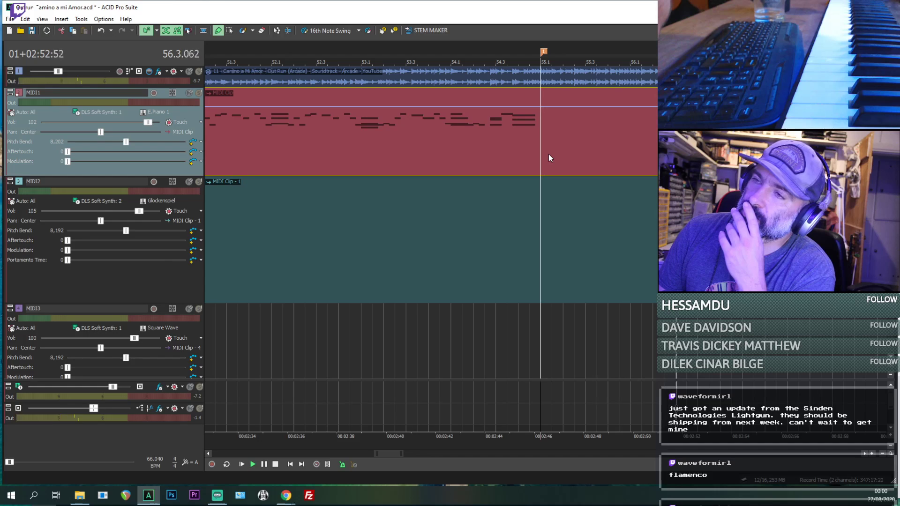
{"action": "scroll", "coordinate": [548, 155], "scroll_direction": "down", "scroll_amount": 2}
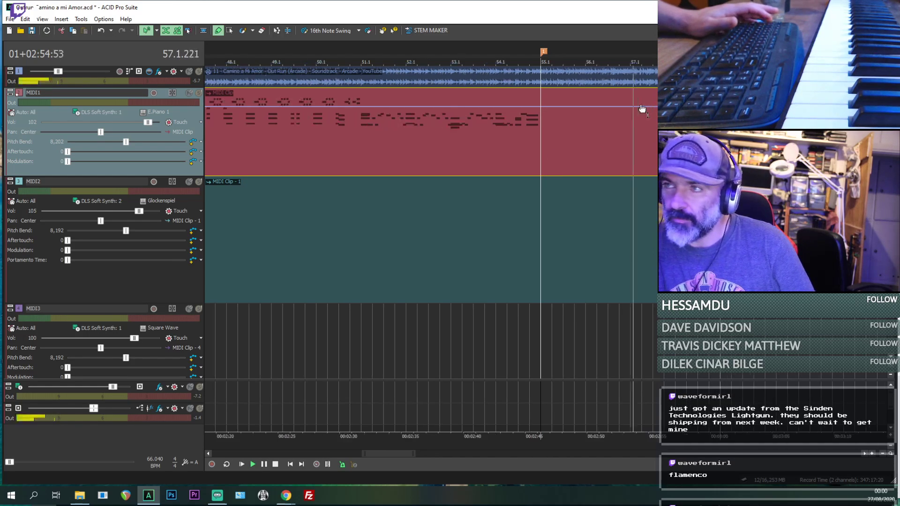
{"action": "key", "text": "space"}
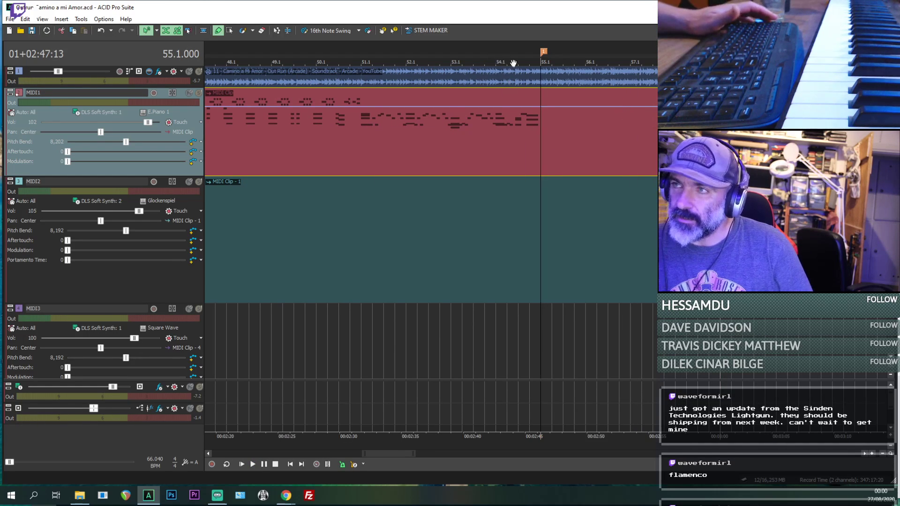
{"action": "scroll", "coordinate": [539, 154], "scroll_direction": "up", "scroll_amount": 4}
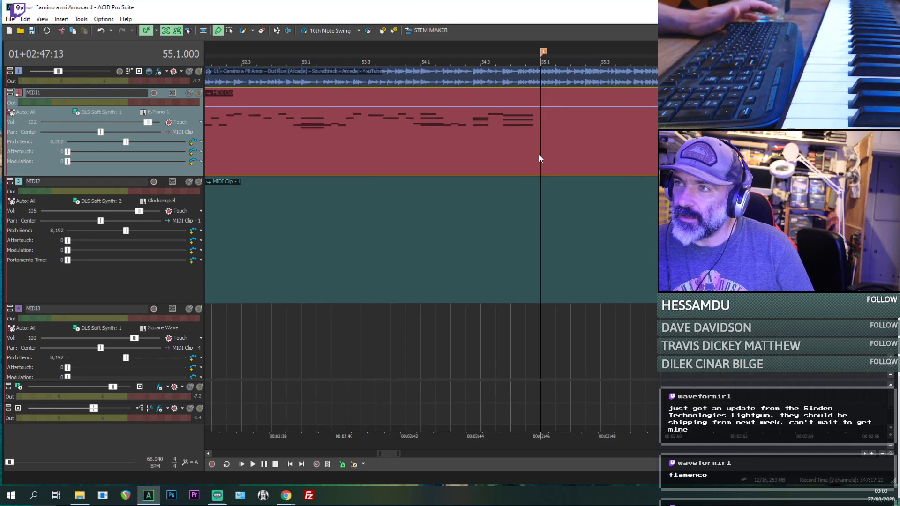
- Maximize the project window so the tracks fill the screen
{"action": "left_click", "coordinate": [473, 152]}
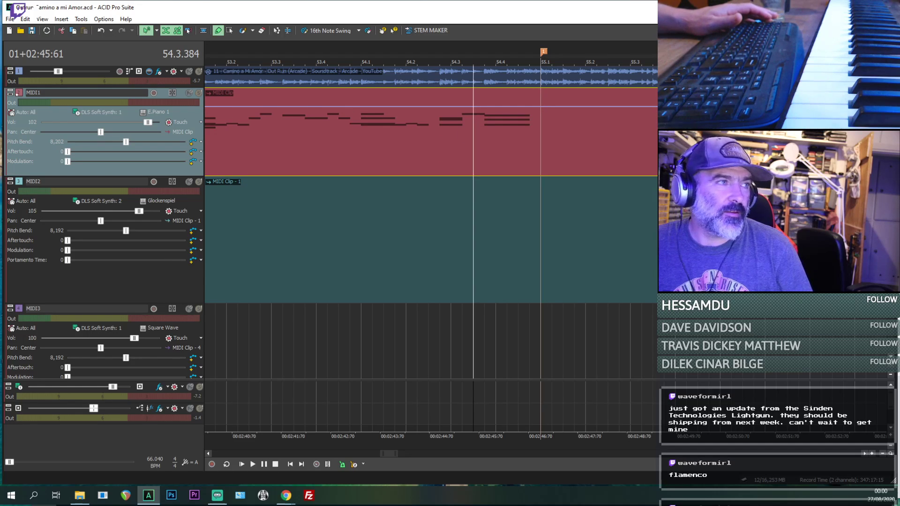
{"action": "key", "text": "alt+Tab"}
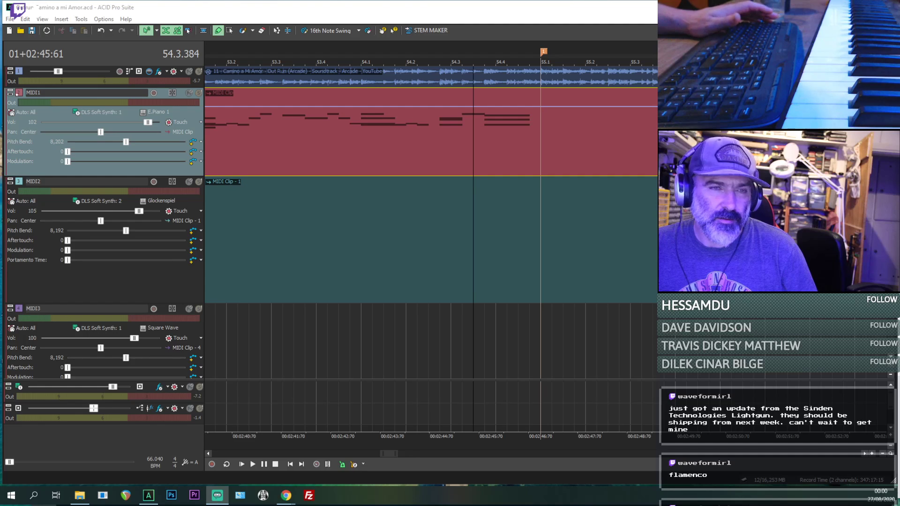
{"action": "double_click", "coordinate": [198, 11]}
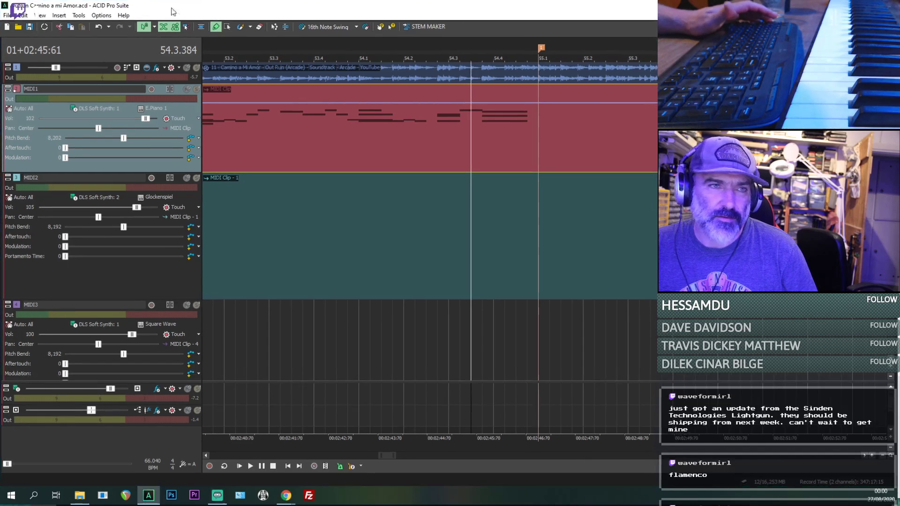
{"action": "key", "text": "alt+Tab"}
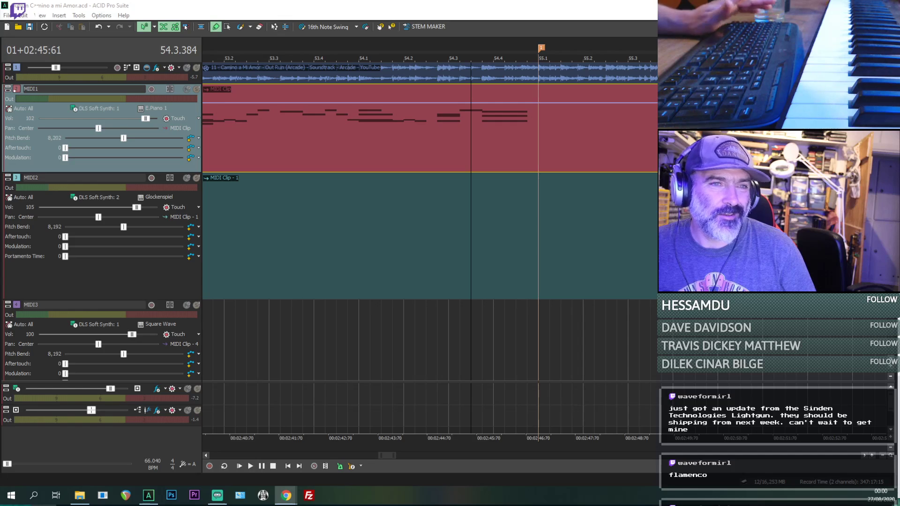
- View the whole arrangement and place the cursor at 5.1 on the MIDI1 clip
{"action": "left_click", "coordinate": [261, 139]}
{"action": "scroll", "coordinate": [261, 139], "scroll_direction": "down", "scroll_amount": 10}
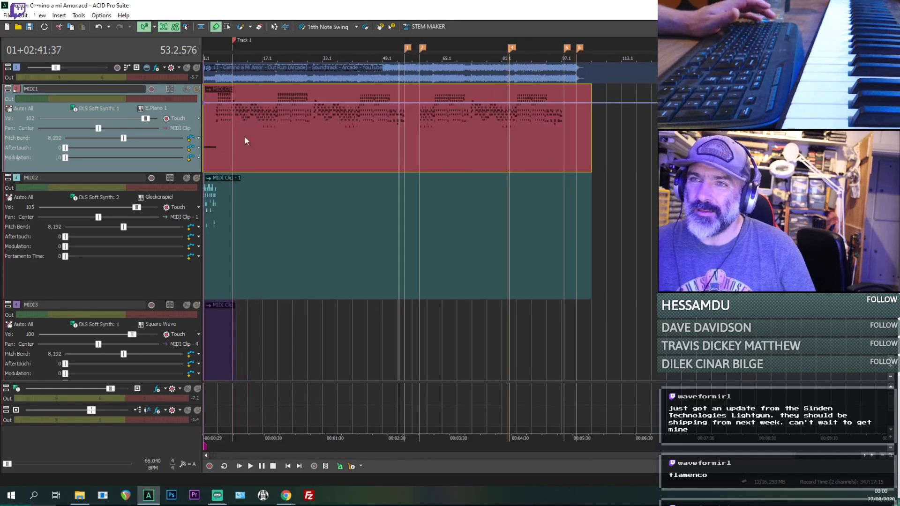
{"action": "left_click", "coordinate": [218, 130]}
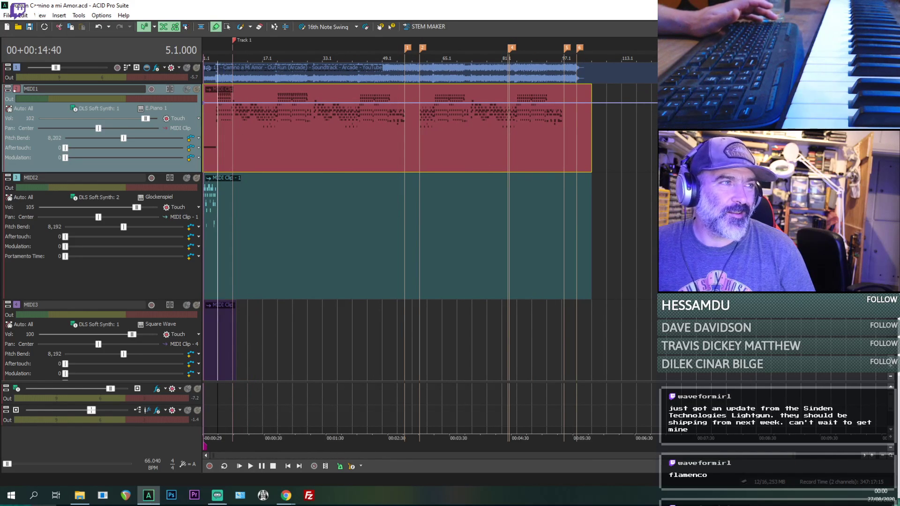
{"action": "key", "text": "alt+Tab"}
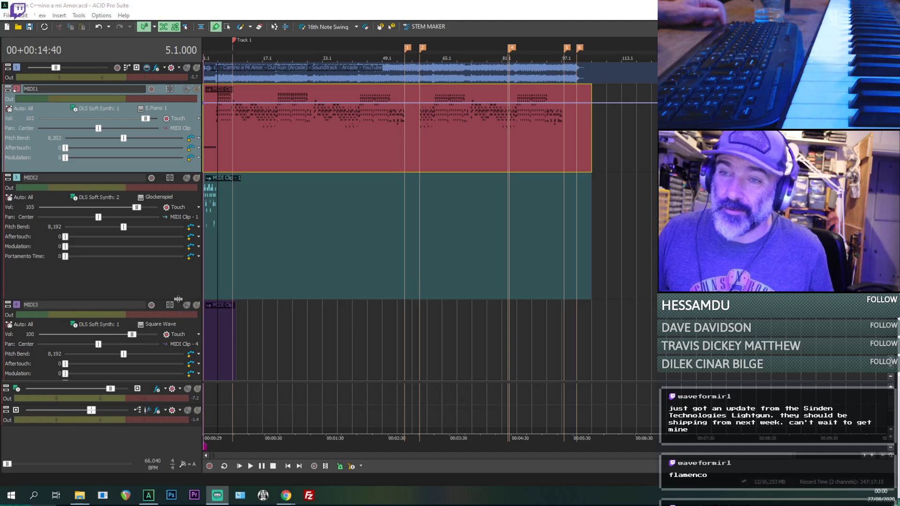
- Reduce the MIDI2 track's height to reveal all of MIDI3, select the MIDI3 clip and return the cursor to the project start
{"action": "left_click_drag", "start_coordinate": [171, 300], "coordinate": [171, 245]}
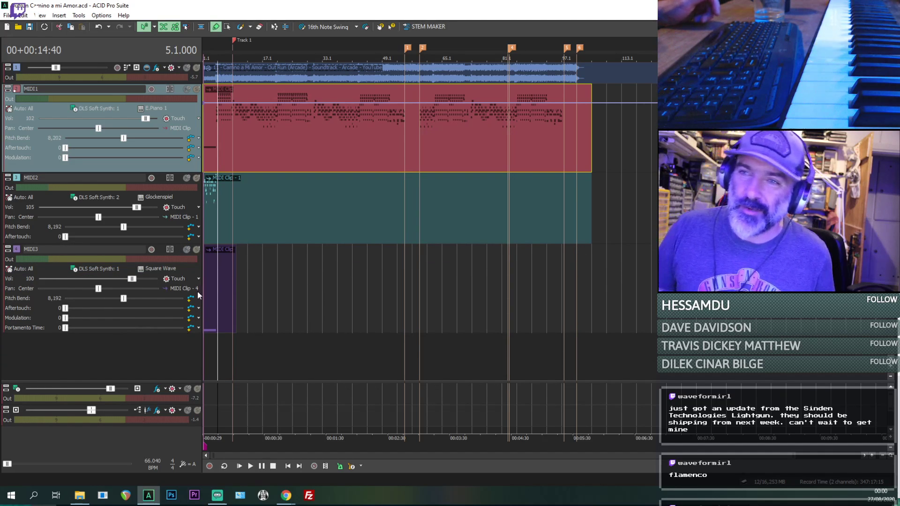
{"action": "left_click", "coordinate": [212, 291]}
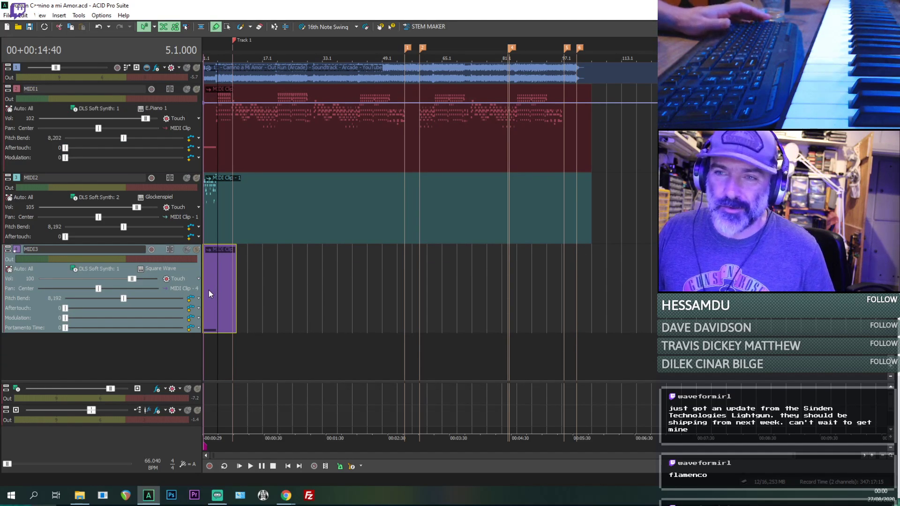
{"action": "key", "text": "ctrl+Home"}
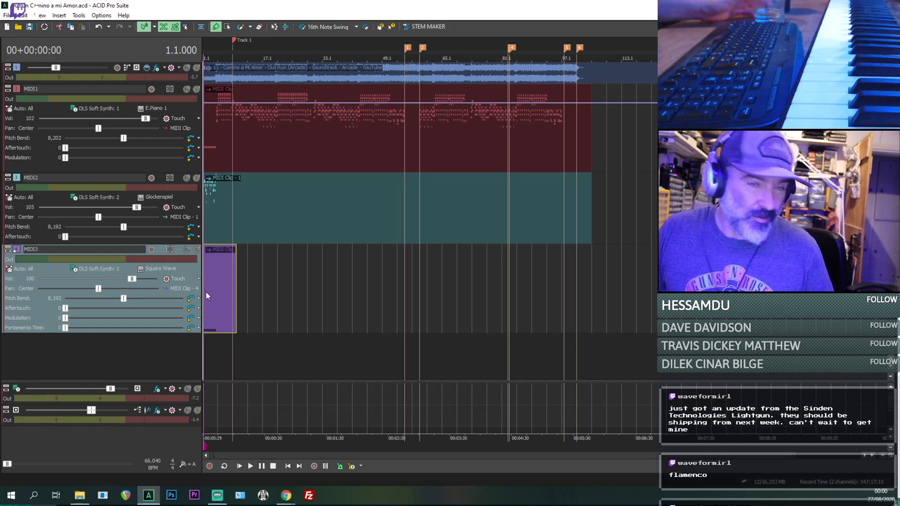
{"action": "scroll", "coordinate": [206, 291], "scroll_direction": "up", "scroll_amount": 3}
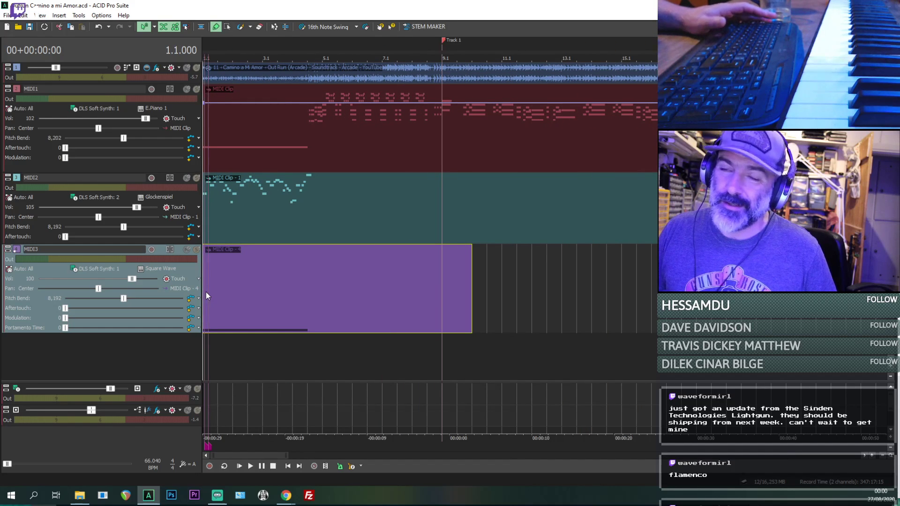
{"action": "scroll", "coordinate": [207, 291], "scroll_direction": "down", "scroll_amount": 2}
{"action": "scroll", "coordinate": [206, 292], "scroll_direction": "down", "scroll_amount": 1}
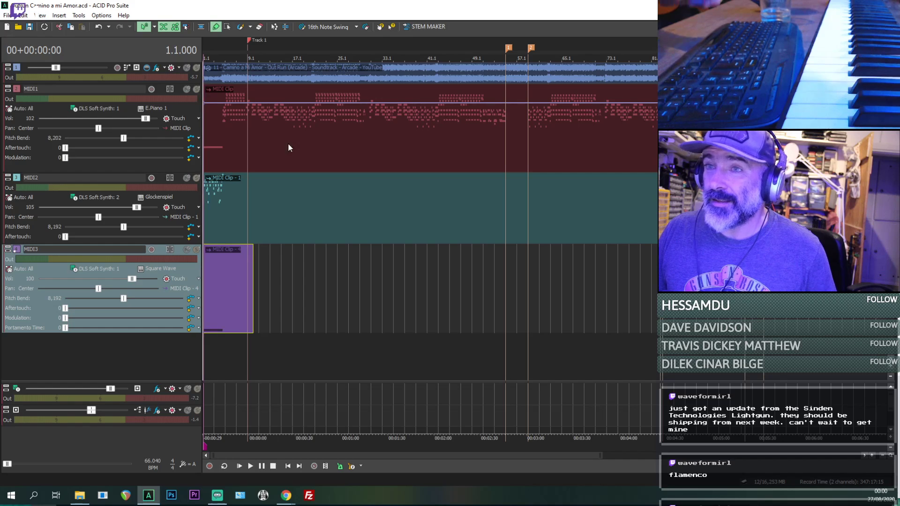
- Play the end of the intro from about bar 4 into the MIDI1 piano part, and stop playback
{"action": "left_click", "coordinate": [224, 120]}
{"action": "scroll", "coordinate": [224, 120], "scroll_direction": "up", "scroll_amount": 2}
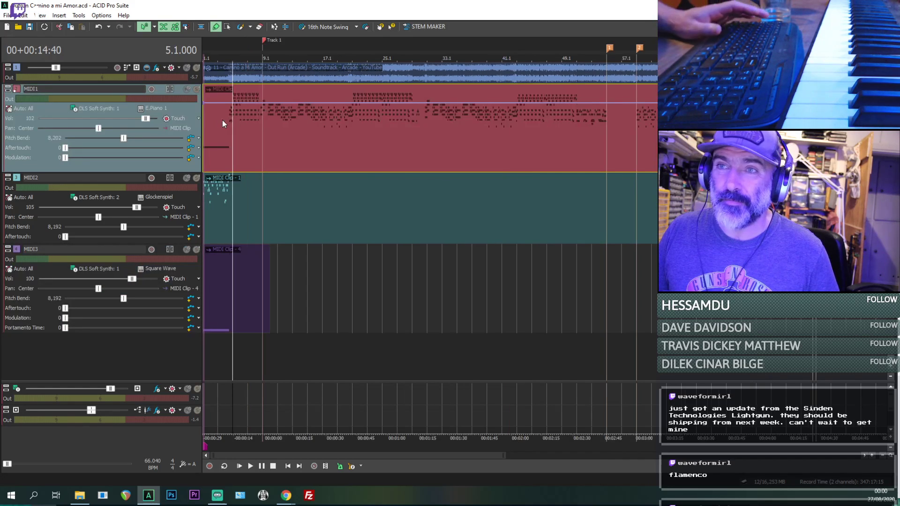
{"action": "left_click", "coordinate": [247, 138]}
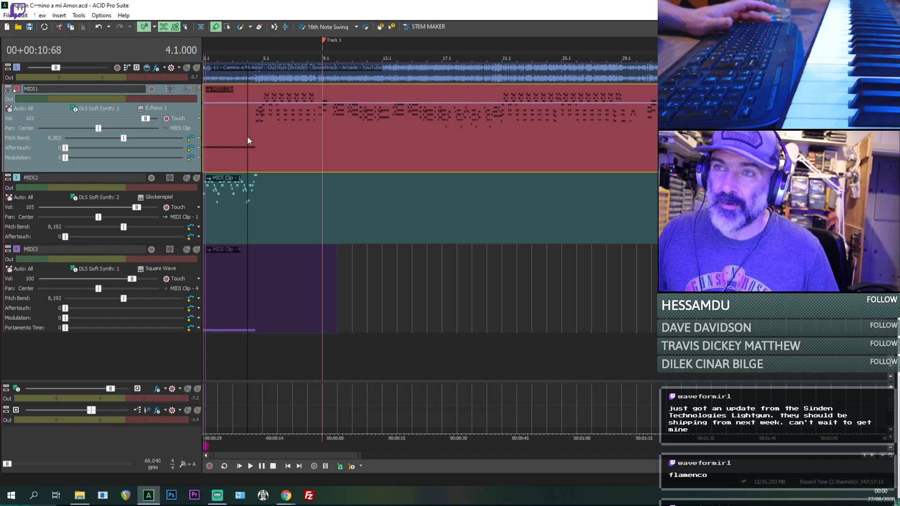
{"action": "scroll", "coordinate": [248, 141], "scroll_direction": "up", "scroll_amount": 1}
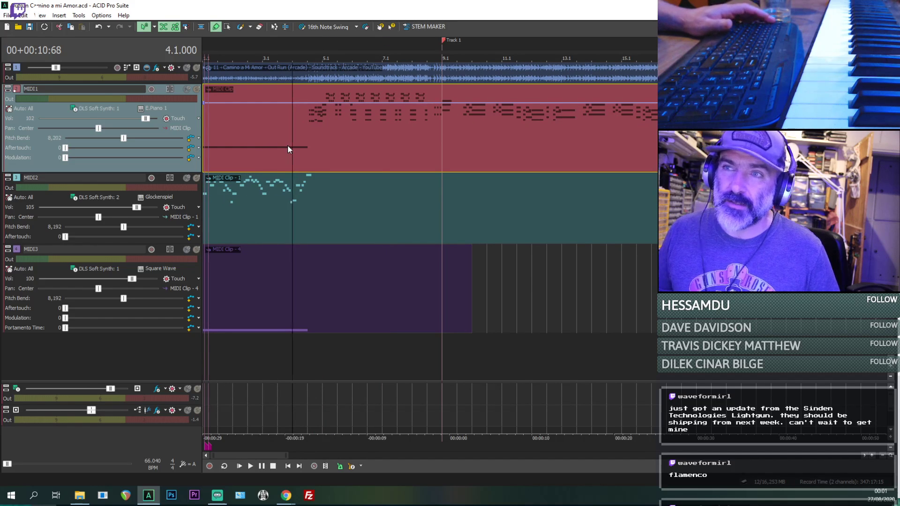
{"action": "key", "text": "space"}
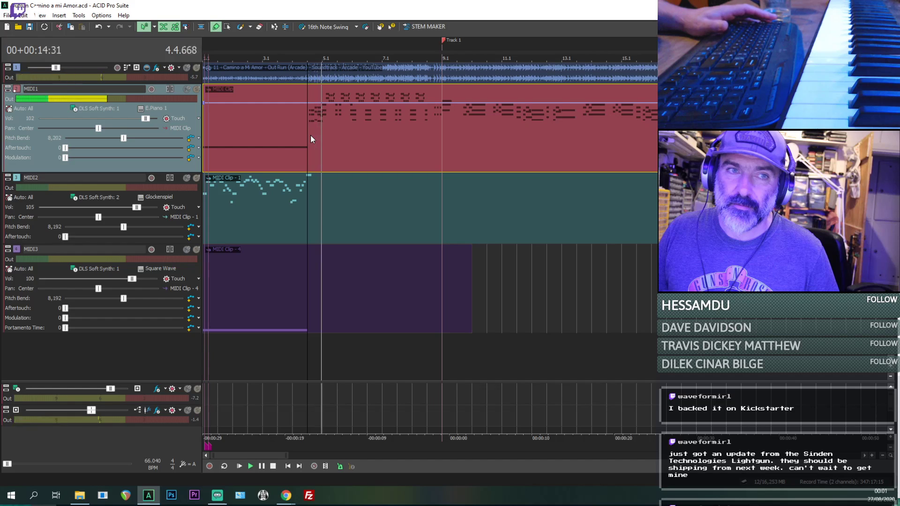
{"action": "key", "text": "space"}
{"action": "key", "text": "alt+Tab"}
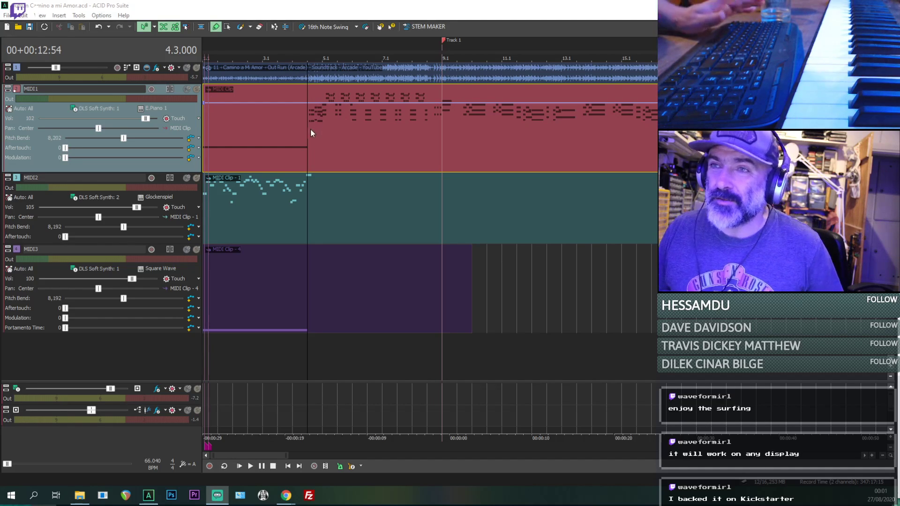
- Make MIDI1 the active track and place the cursor at 4.3, where the long intro note ends
{"action": "scroll", "coordinate": [311, 151], "scroll_direction": "down", "scroll_amount": 5}
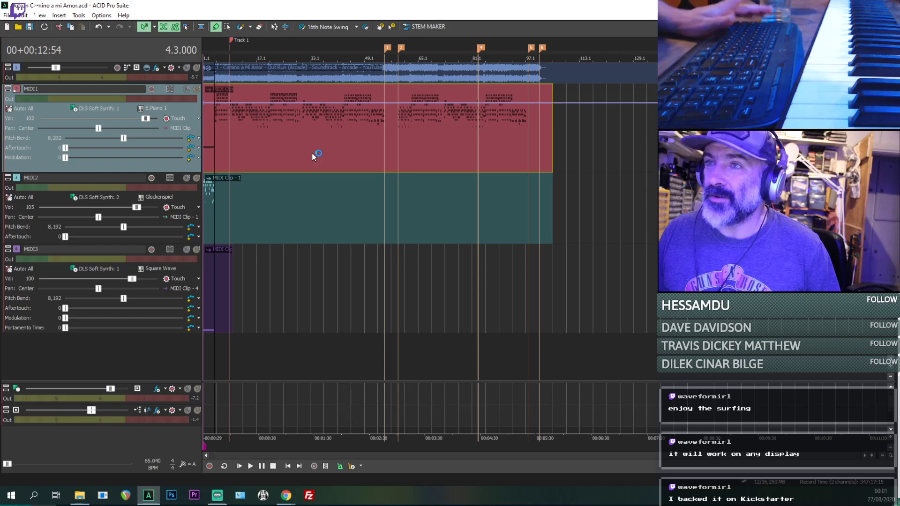
{"action": "scroll", "coordinate": [313, 156], "scroll_direction": "up", "scroll_amount": 5}
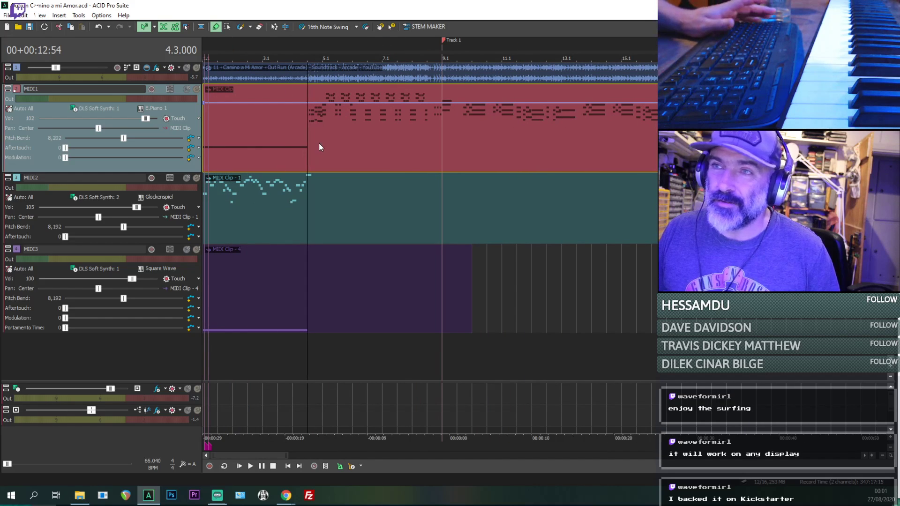
{"action": "left_click", "coordinate": [151, 178]}
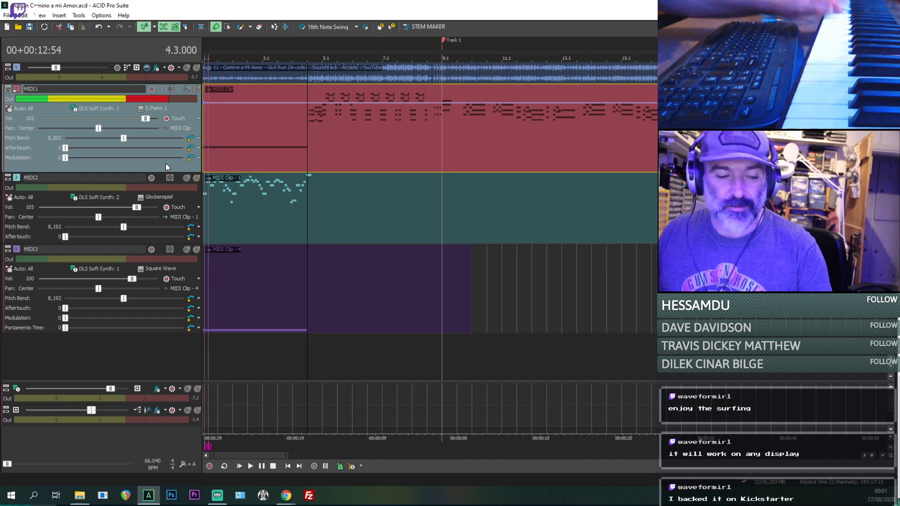
{"action": "left_click", "coordinate": [367, 219]}
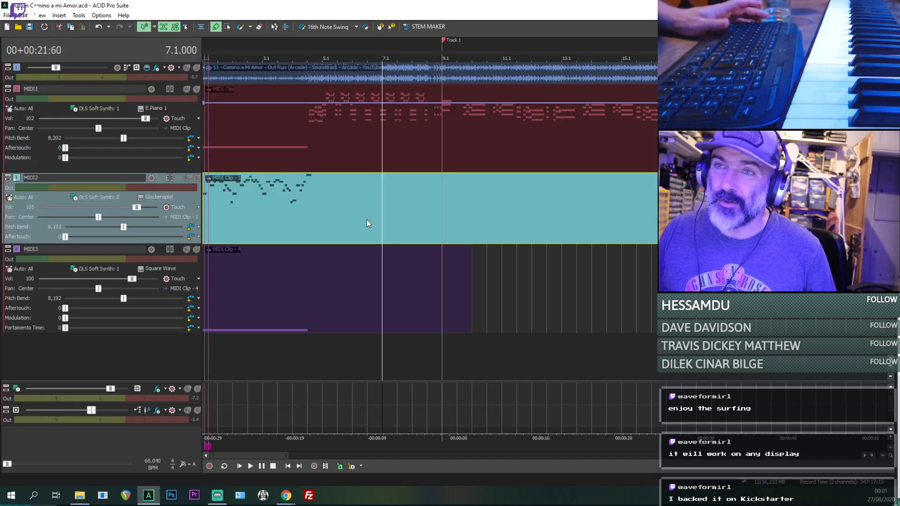
{"action": "left_click", "coordinate": [356, 130]}
{"action": "left_click", "coordinate": [315, 286]}
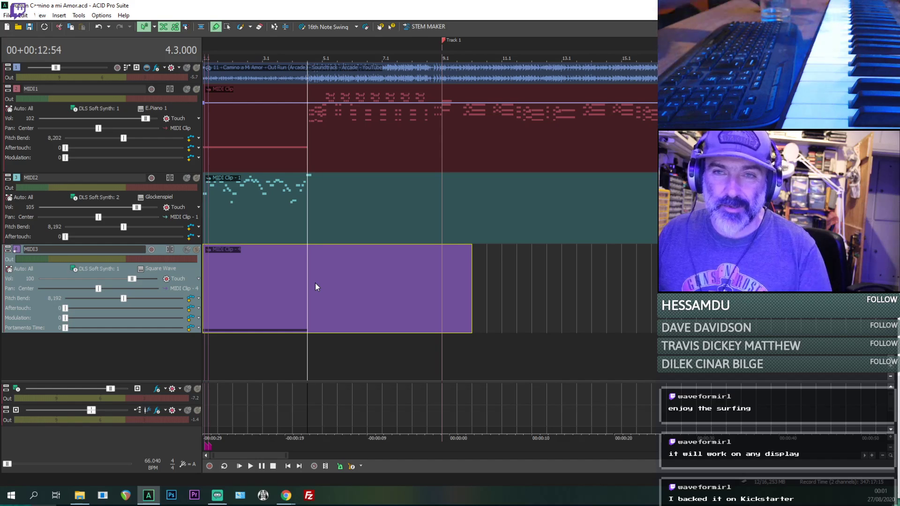
{"action": "left_click", "coordinate": [306, 133]}
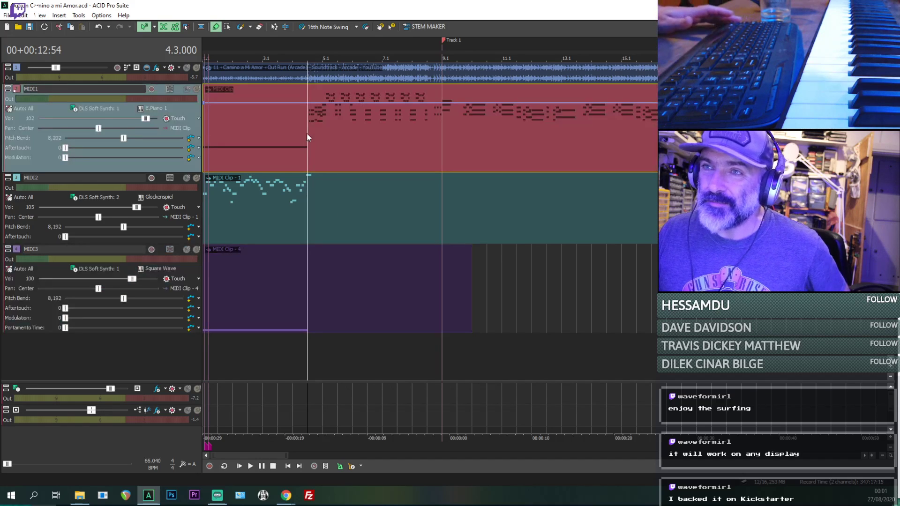